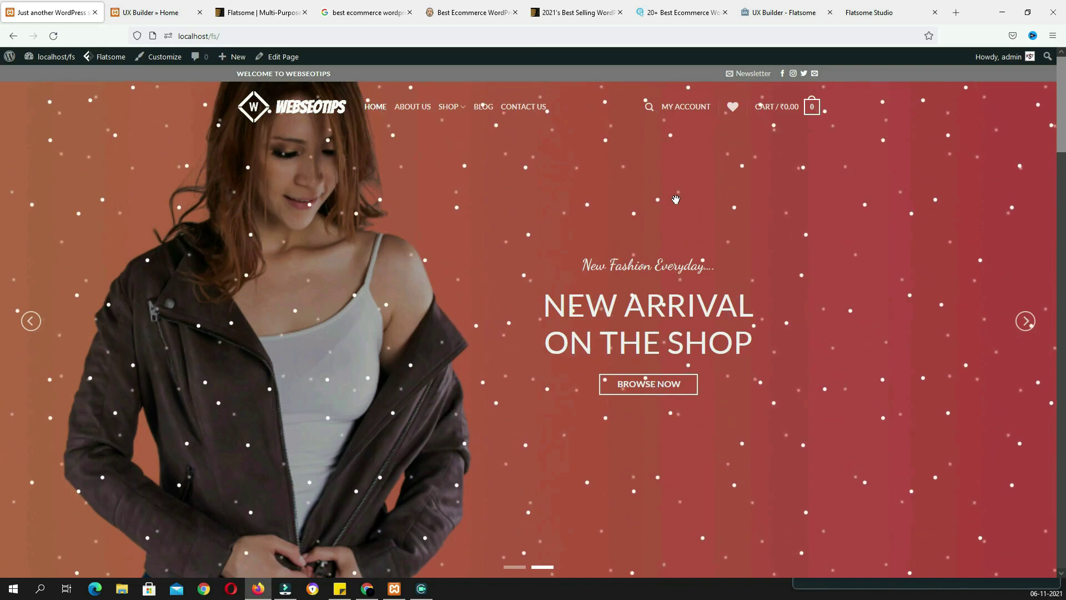
Switch to the Flatsome ThemeForest product page showing the $59 regular license
{"action": "left_click", "coordinate": [258, 14]}
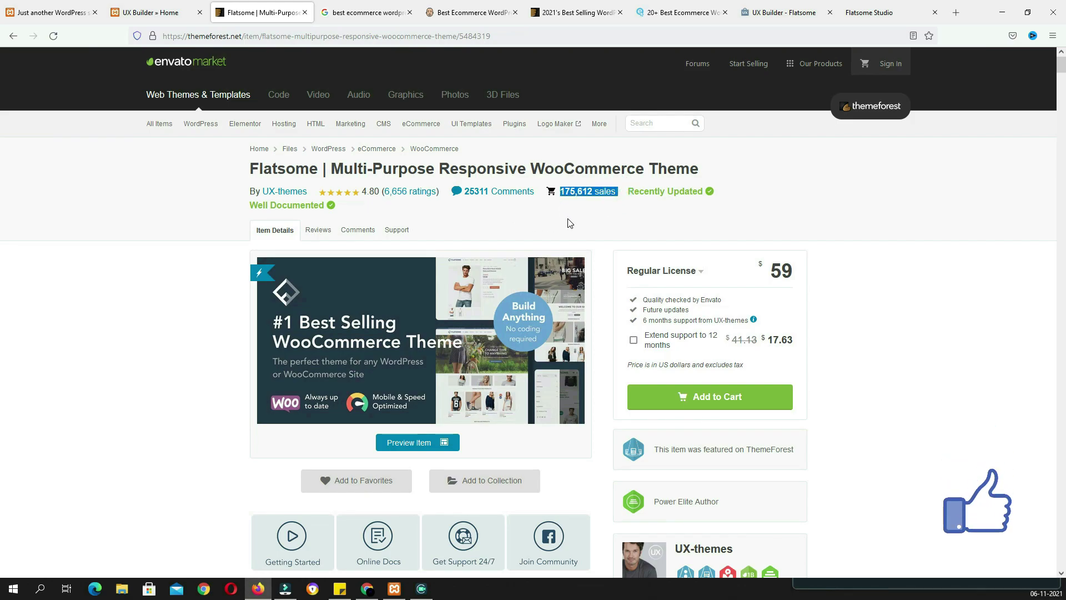
Deselect the sales count text and return to the localhost/fs/ shop homepage
{"action": "left_click", "coordinate": [572, 232]}
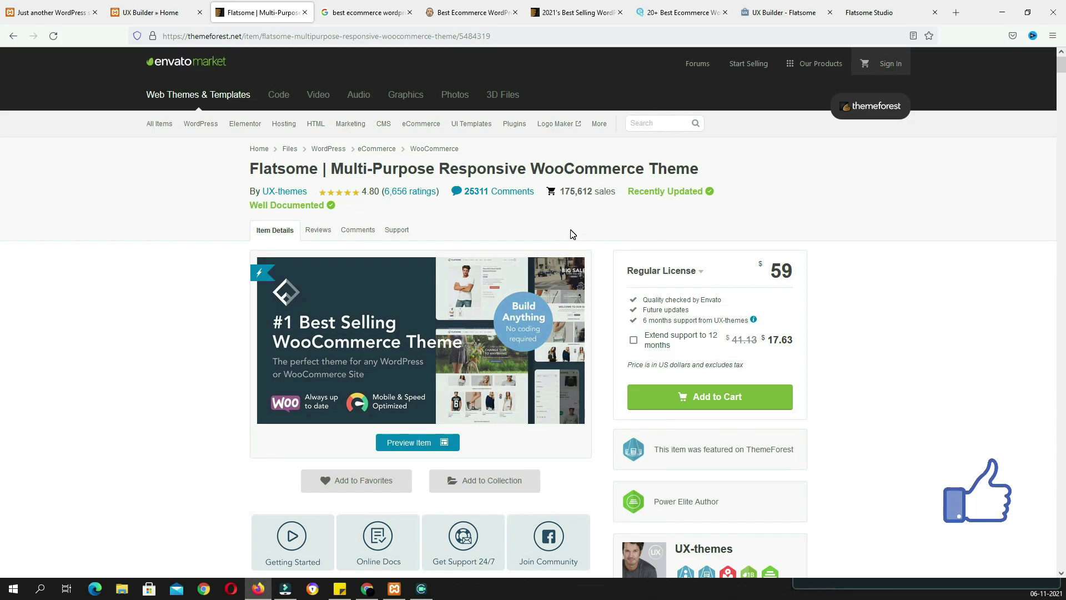
{"action": "left_click", "coordinate": [53, 12]}
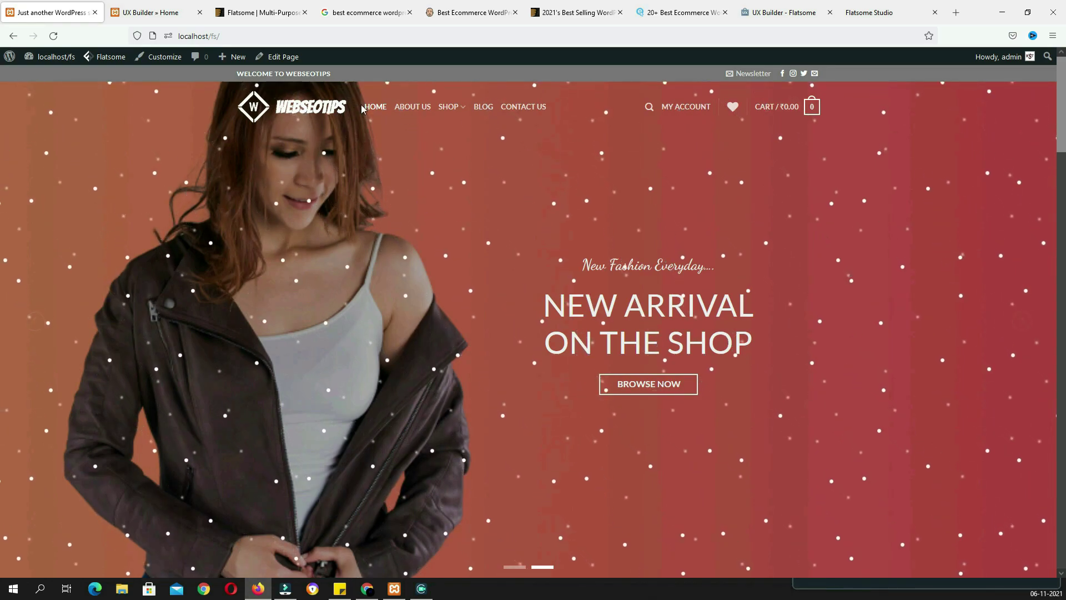
Open Home in UX Builder and change the banner heading's BIG to HUGE in the text editor
{"action": "left_click", "coordinate": [156, 13]}
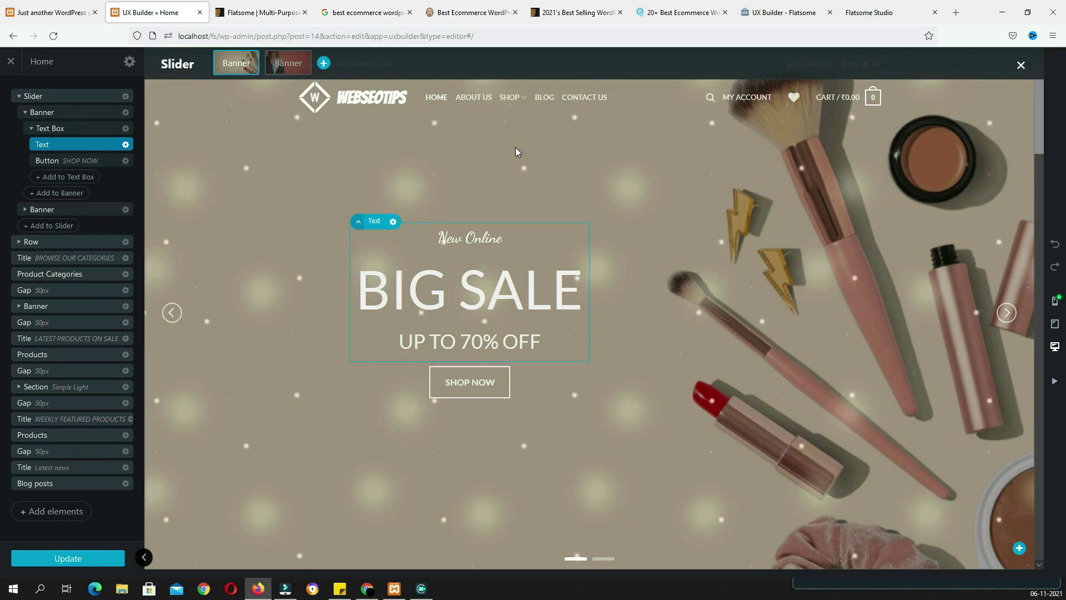
{"action": "left_click", "coordinate": [430, 282]}
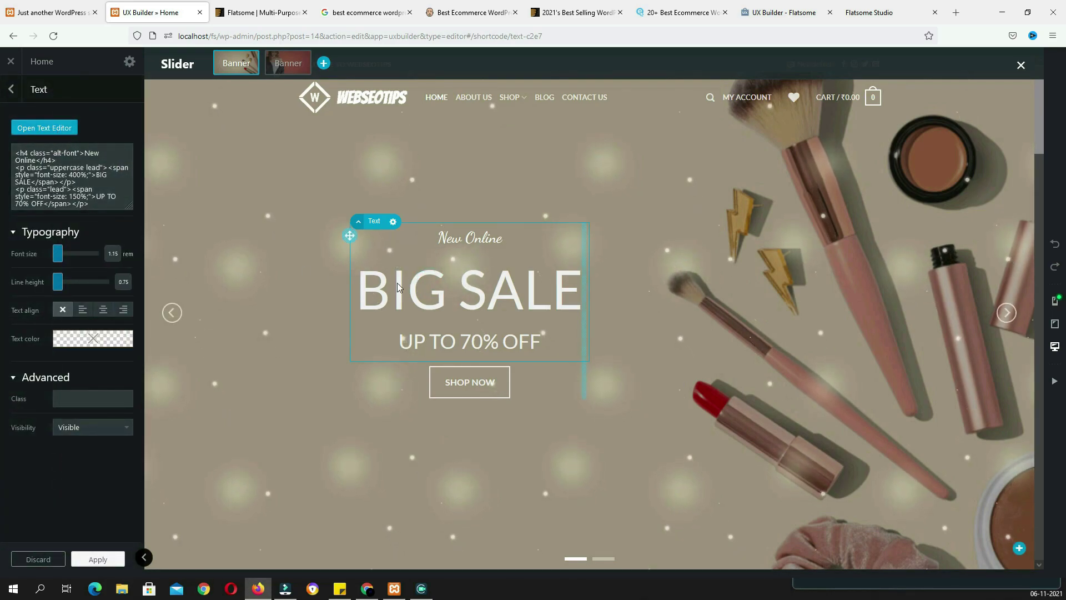
{"action": "left_click", "coordinate": [54, 135]}
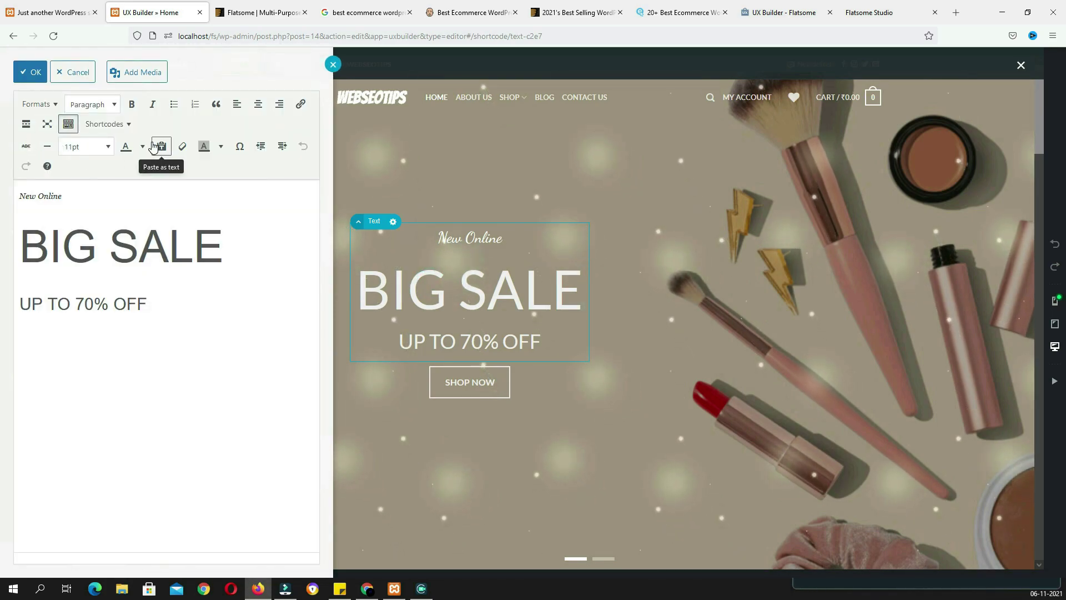
{"action": "left_click_drag", "start_coordinate": [96, 249], "coordinate": [24, 245]}
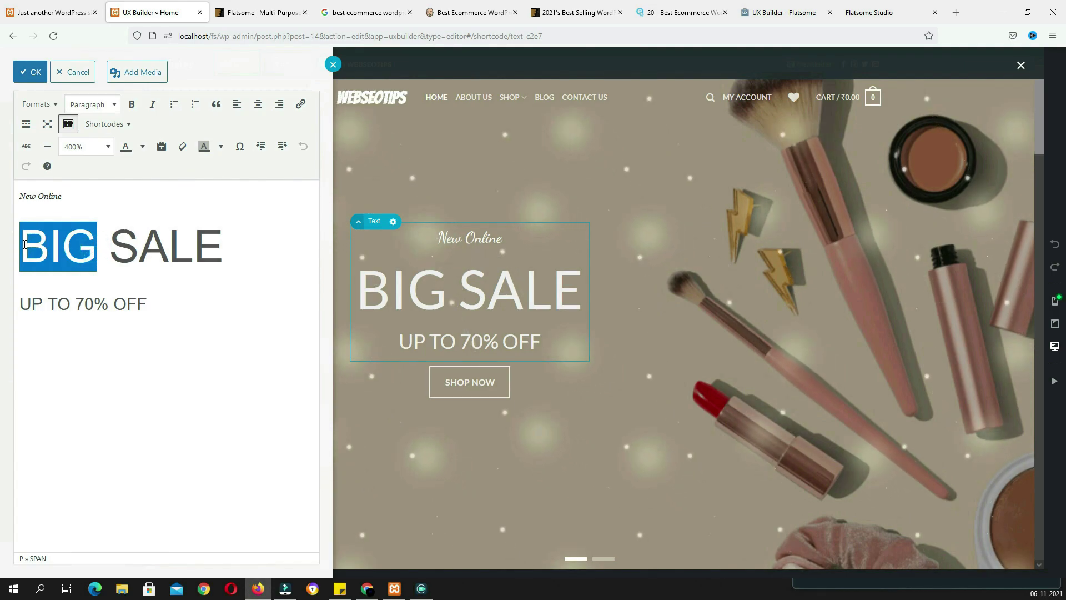
{"action": "type", "text": "HUGE"}
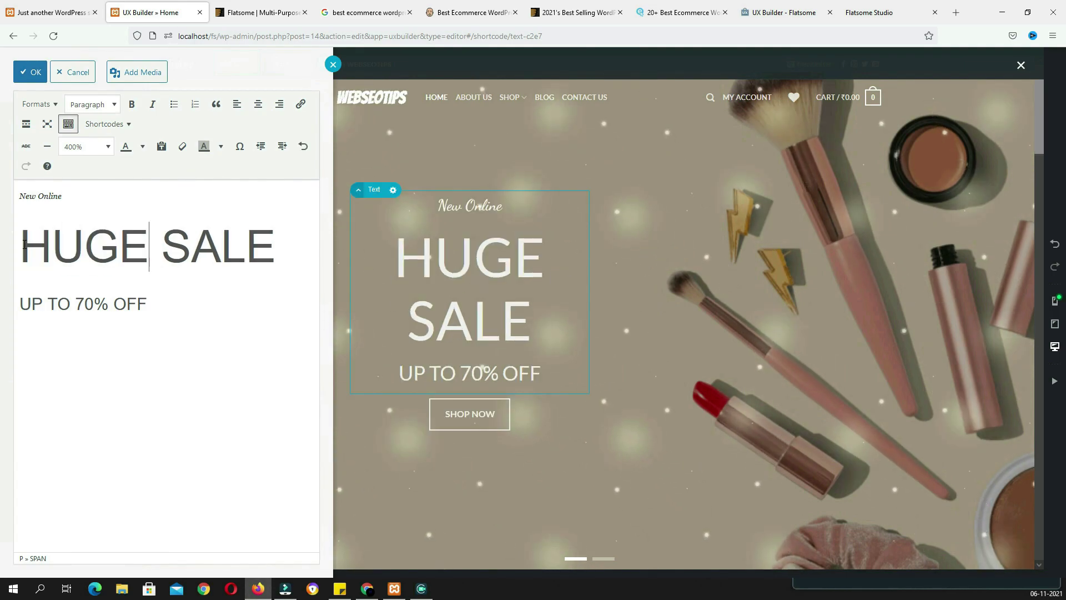
{"action": "left_click", "coordinate": [25, 74]}
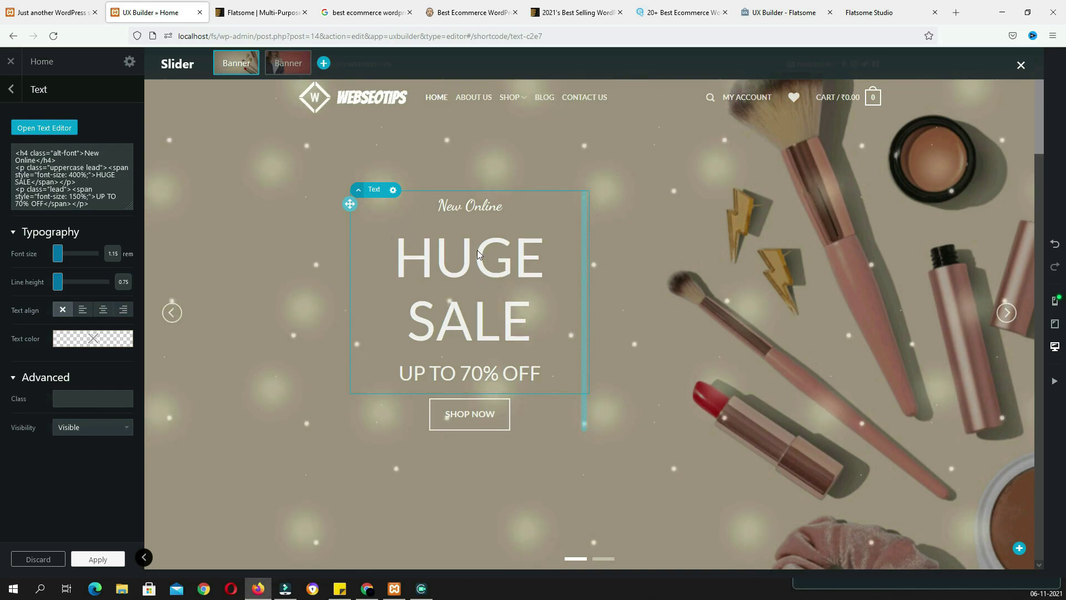
Undo the heading back to BIG SALE and preview the banner in mobile, tablet and desktop
{"action": "left_click", "coordinate": [1055, 246]}
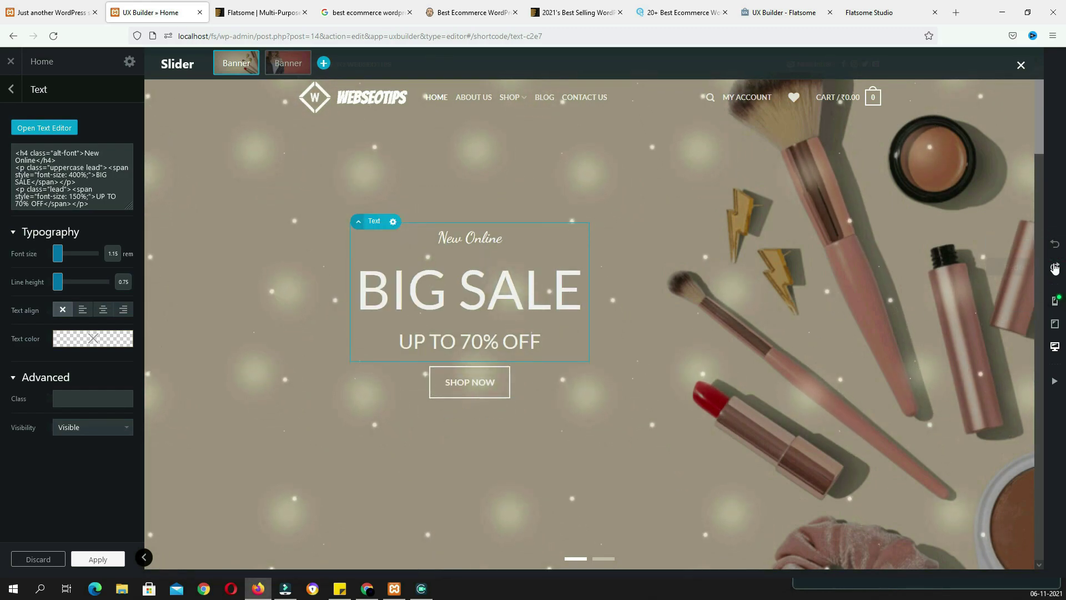
{"action": "left_click", "coordinate": [1055, 303]}
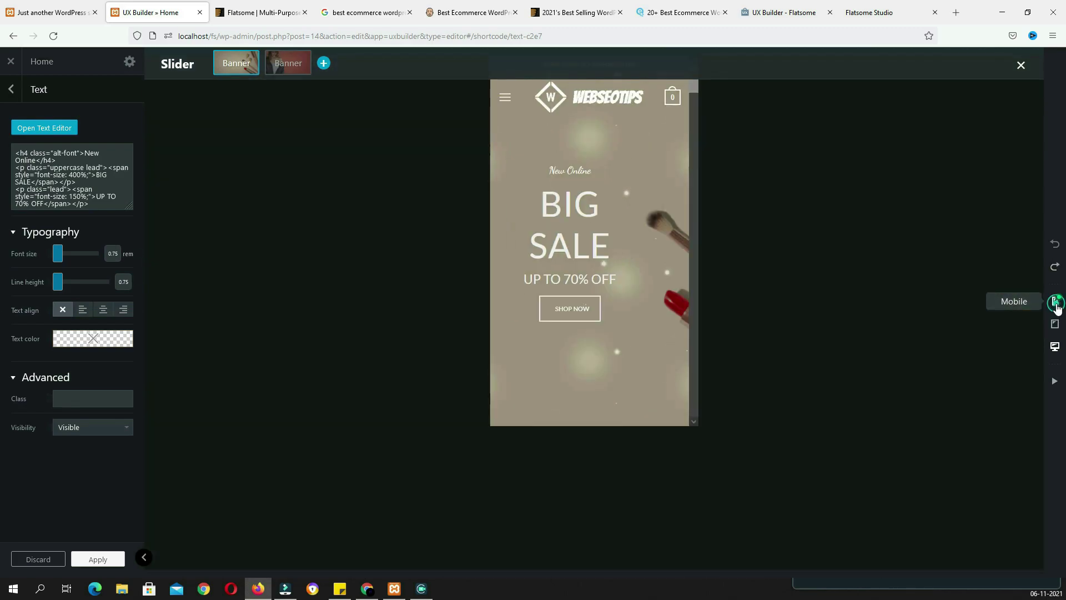
{"action": "left_click", "coordinate": [1055, 325]}
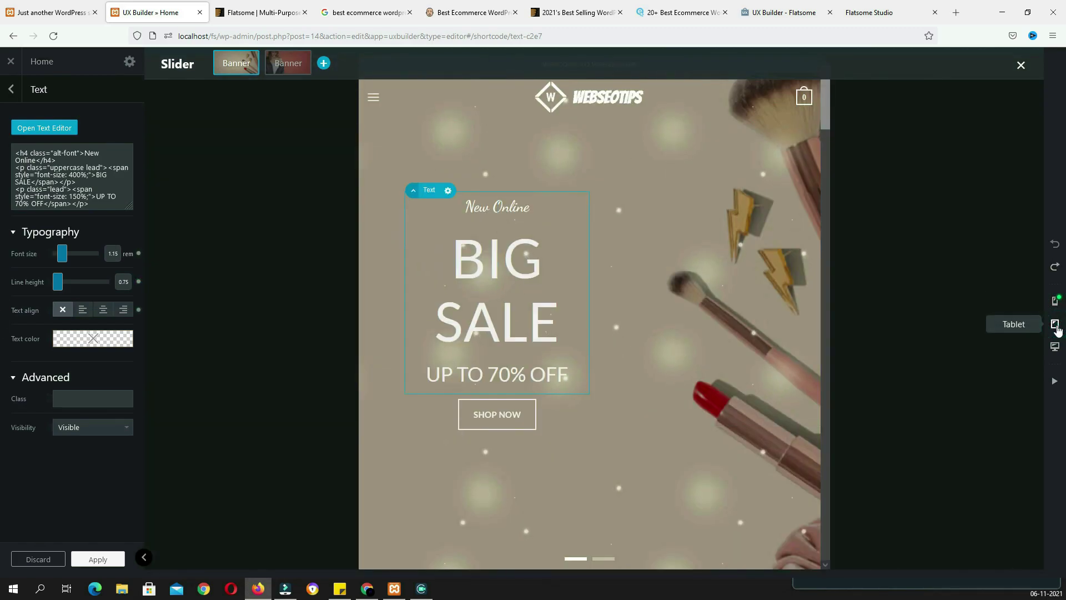
{"action": "left_click", "coordinate": [1055, 347]}
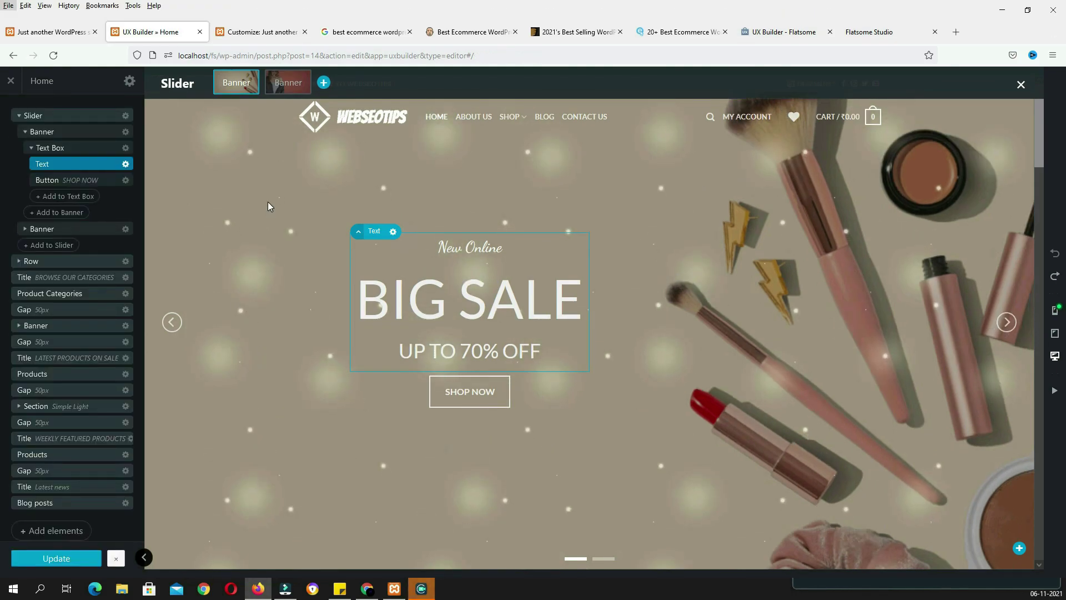
Switch the Customizer's Header Builder between desktop and mobile/tablet layouts, ending on mobile/tablet
{"action": "left_click", "coordinate": [262, 32]}
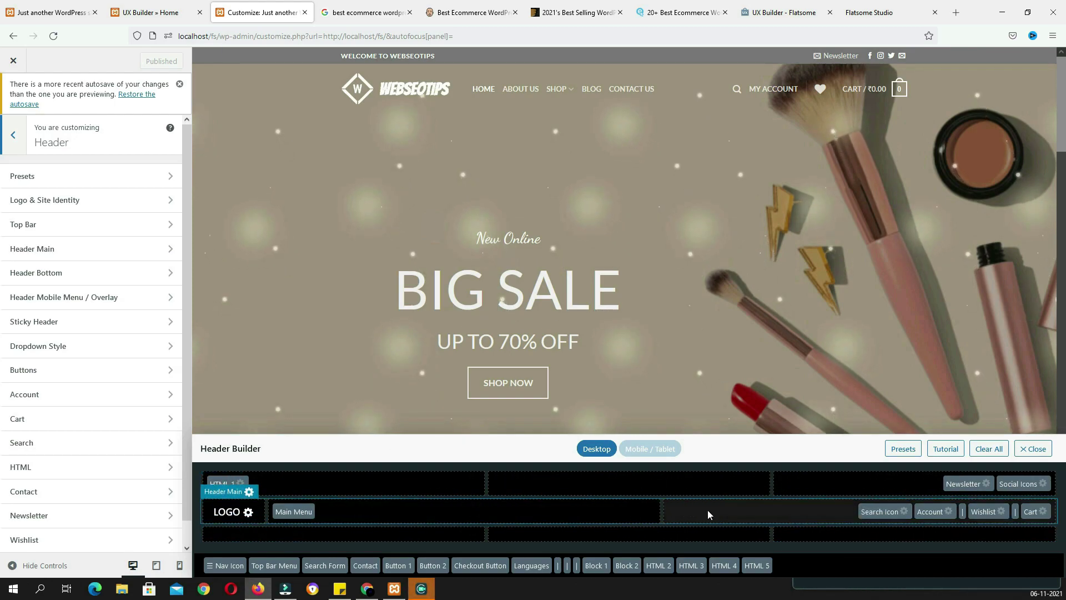
{"action": "left_click", "coordinate": [660, 451]}
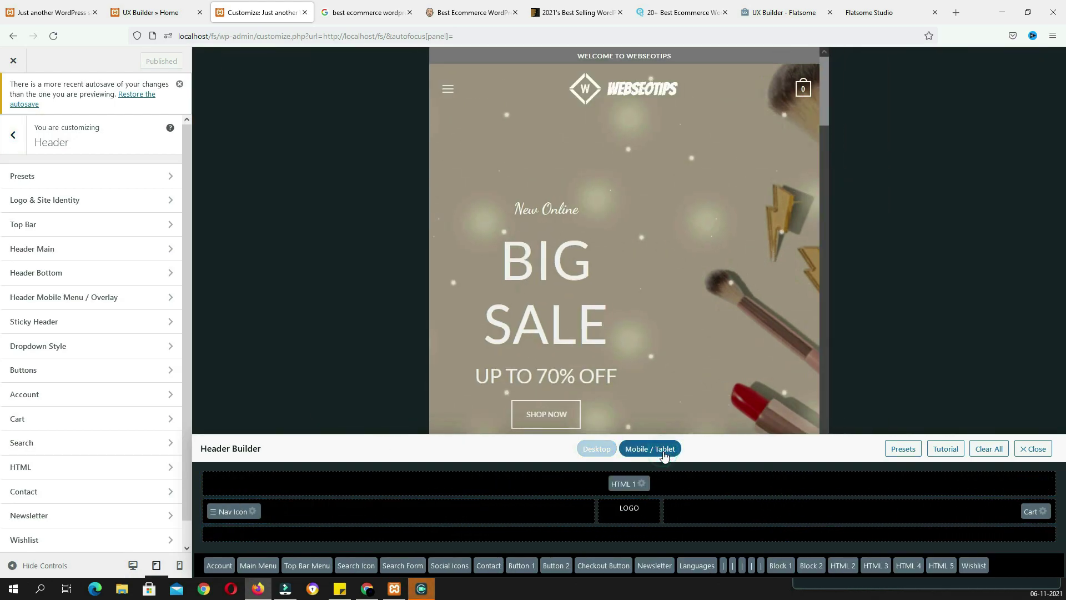
{"action": "left_click", "coordinate": [605, 451]}
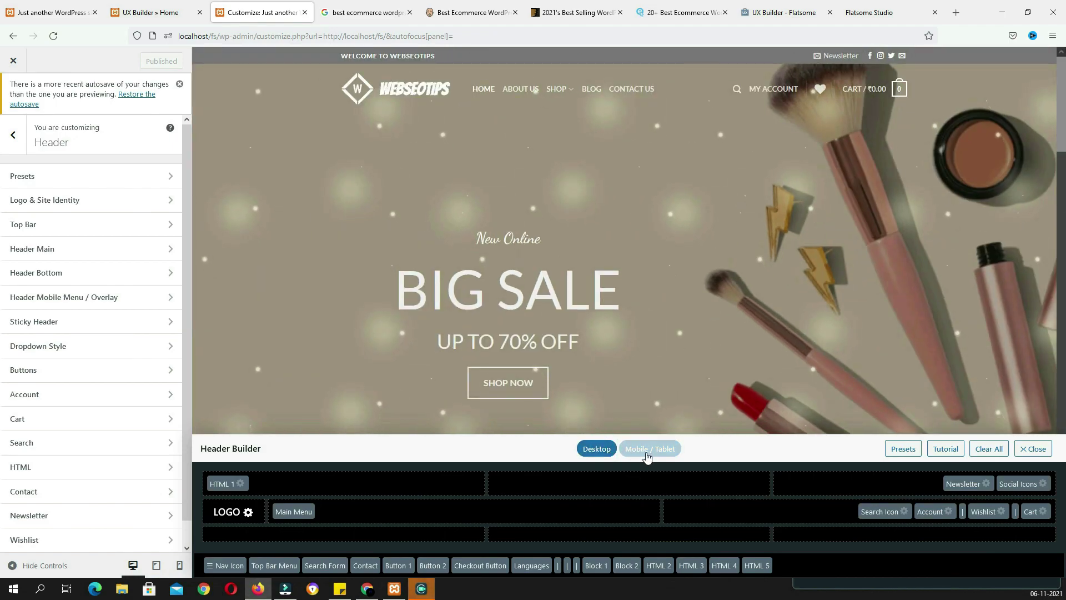
{"action": "left_click", "coordinate": [647, 451]}
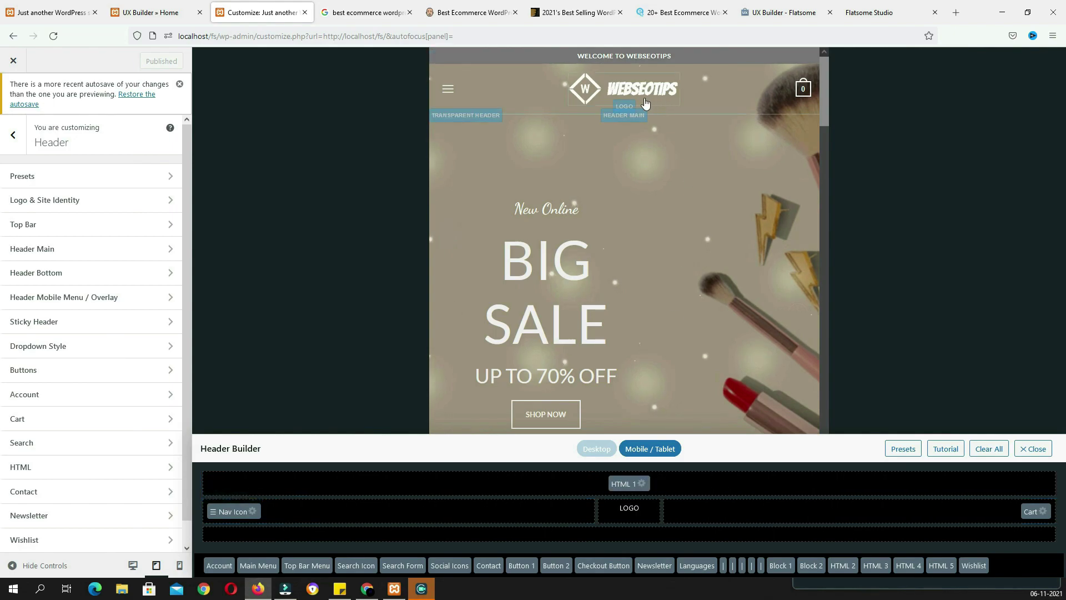
Add Social Icons to the mobile header's main row, remove them again, then go to Flatsome Studio
{"action": "left_click_drag", "start_coordinate": [449, 565], "coordinate": [729, 515]}
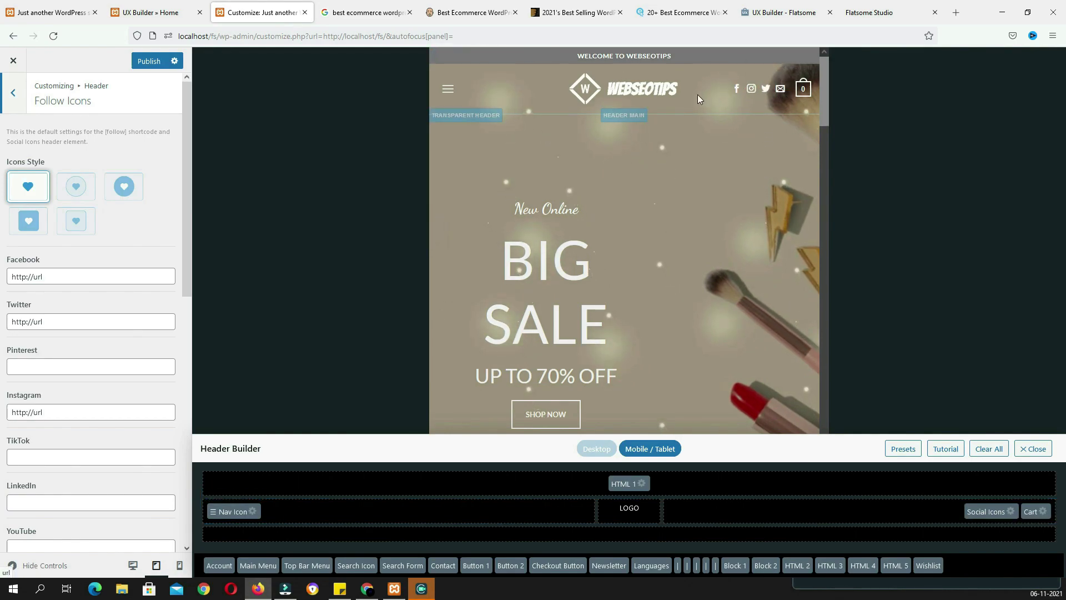
{"action": "left_click_drag", "start_coordinate": [990, 514], "coordinate": [969, 571]}
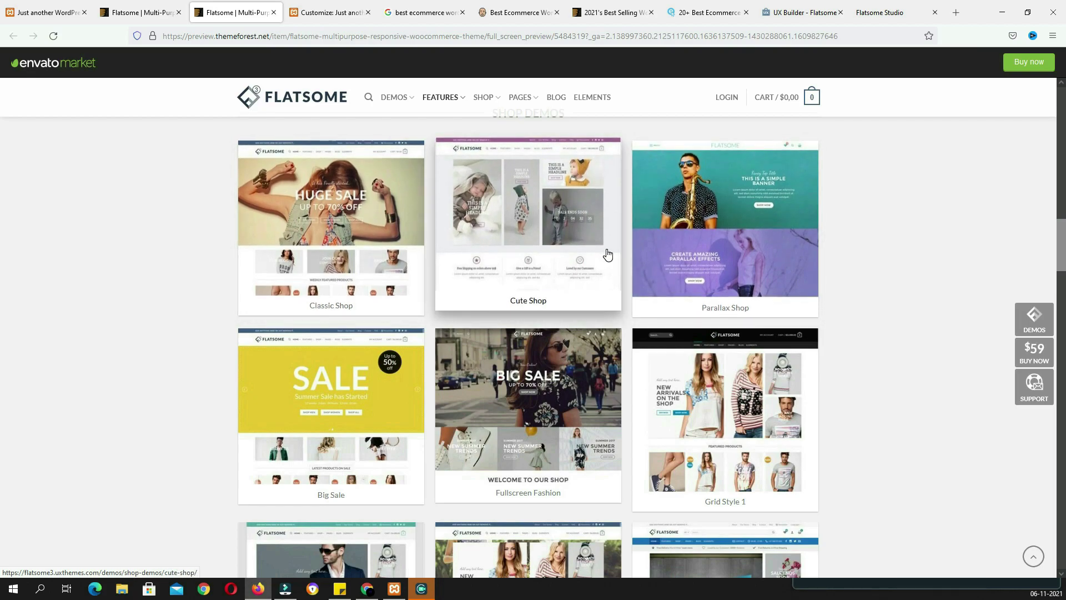
{"action": "scroll", "coordinate": [535, 270], "scroll_direction": "down", "scroll_amount": 2}
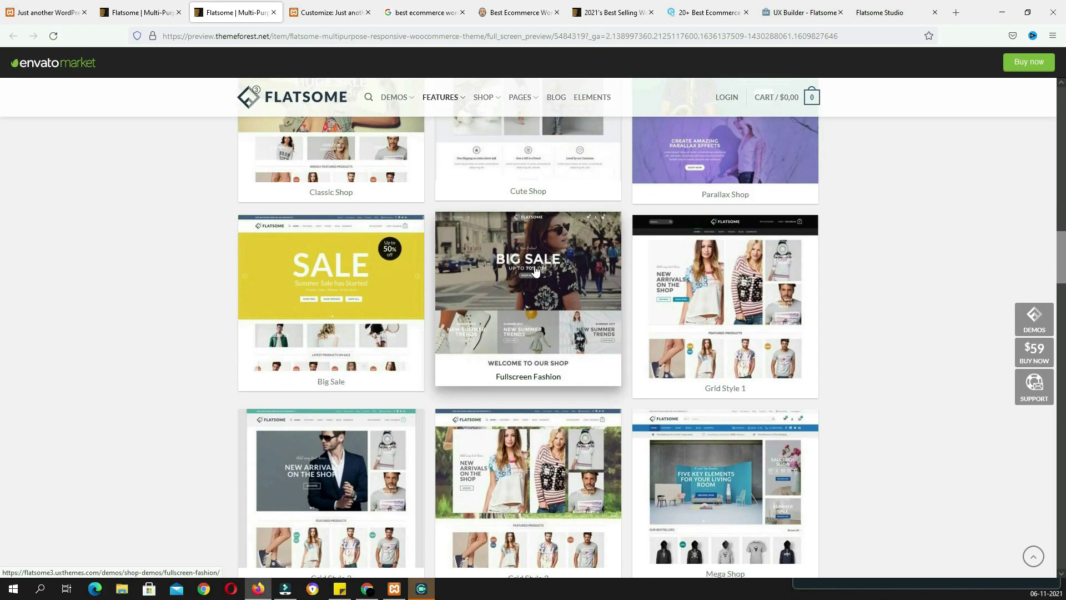
{"action": "left_click", "coordinate": [882, 12]}
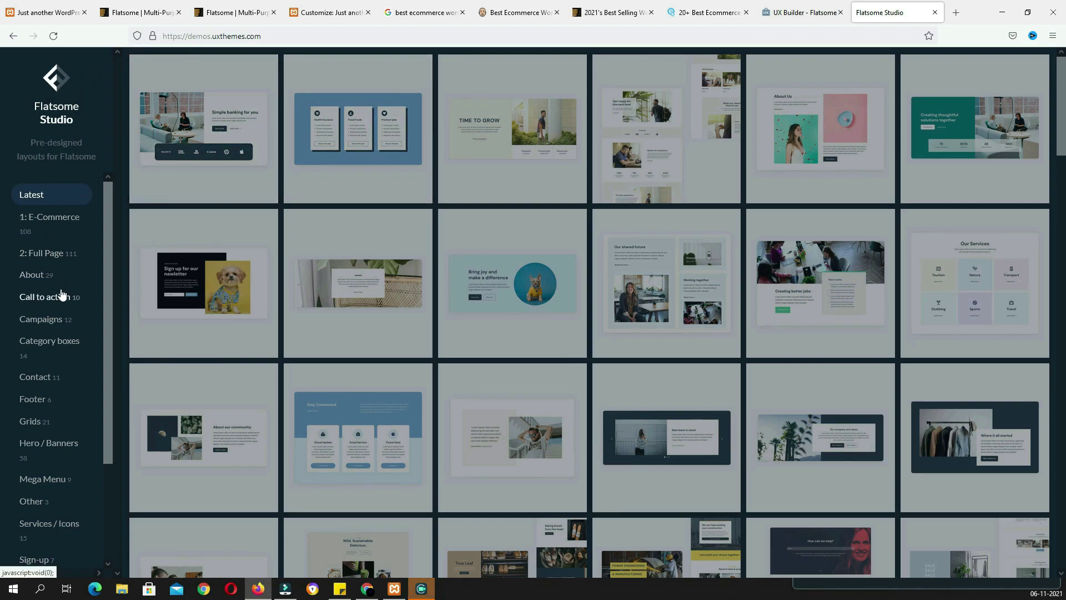
Browse the Hero / Banners layouts, then show the Mega Menu layouts in Flatsome Studio
{"action": "scroll", "coordinate": [62, 294], "scroll_direction": "down", "scroll_amount": 2}
{"action": "left_click", "coordinate": [61, 320]}
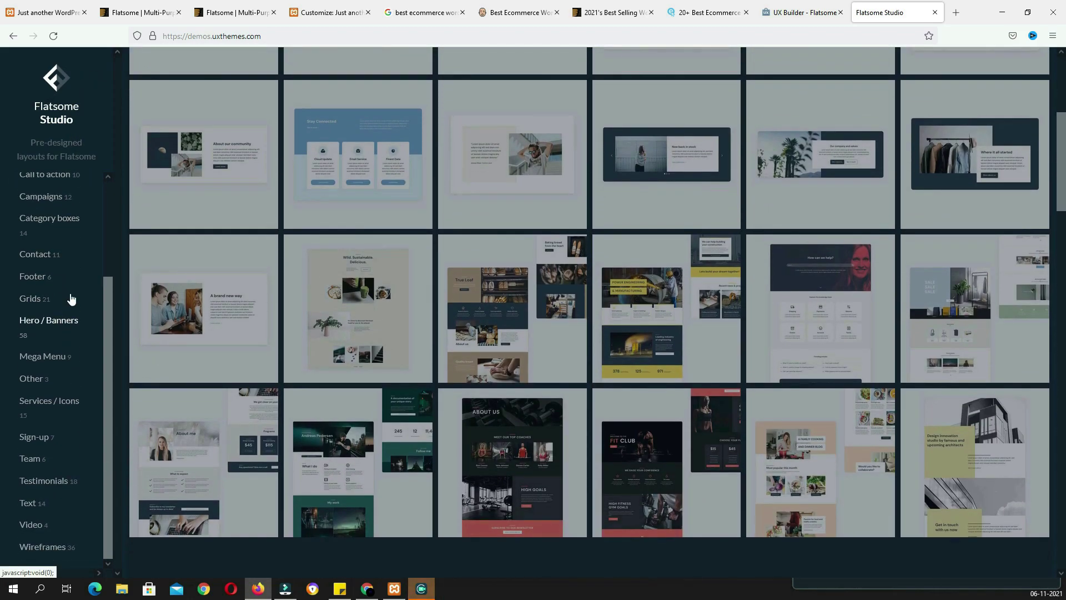
{"action": "scroll", "coordinate": [65, 269], "scroll_direction": "up", "scroll_amount": 2}
{"action": "scroll", "coordinate": [66, 270], "scroll_direction": "down", "scroll_amount": 2}
{"action": "left_click", "coordinate": [42, 361]}
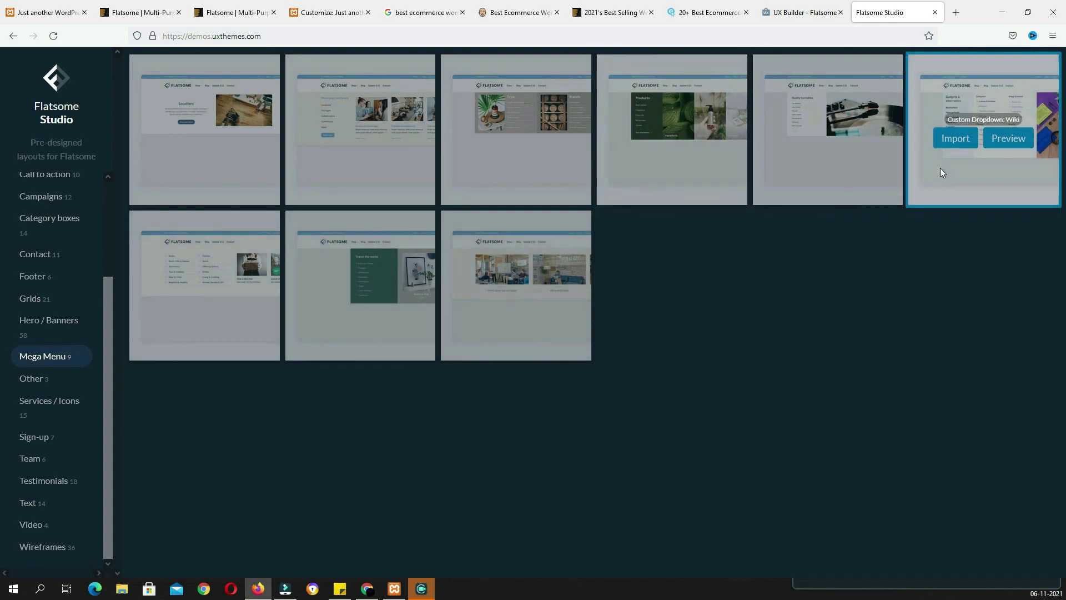
Preview the Custom Dropdown: Wiki mega menu, then return to the Flatsome ThemeForest page
{"action": "mouse_move", "coordinate": [479, 145]}
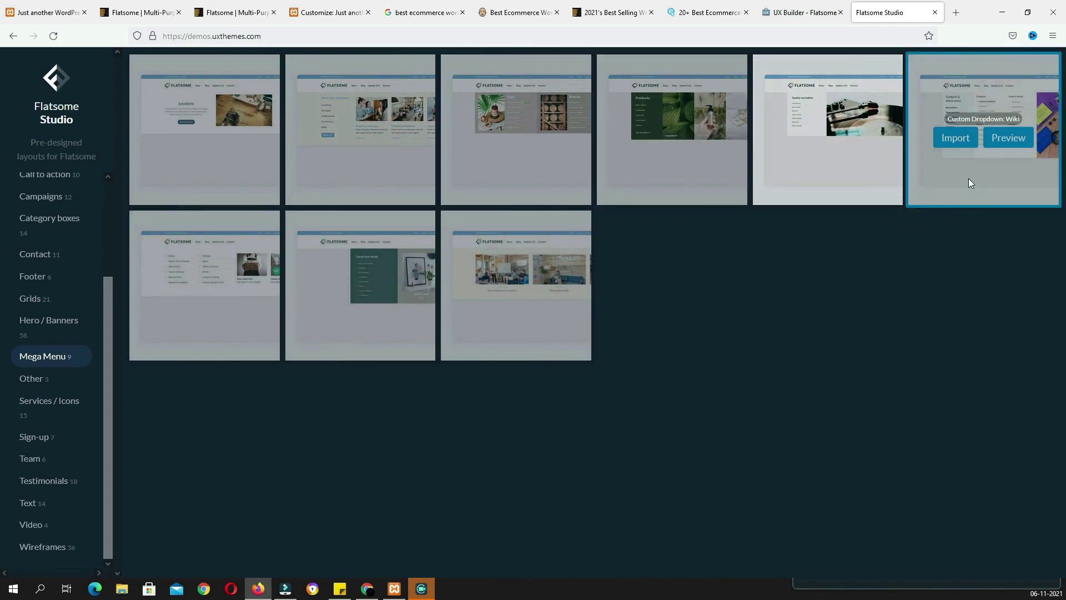
{"action": "left_click", "coordinate": [1008, 141]}
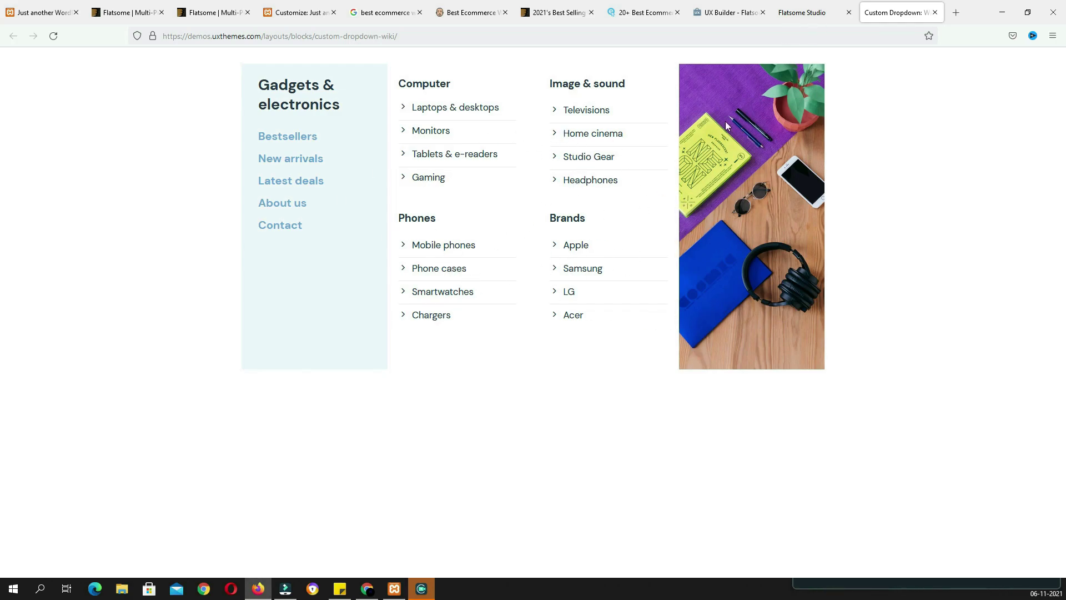
{"action": "left_click", "coordinate": [811, 13]}
{"action": "mouse_move", "coordinate": [955, 145]}
{"action": "left_click", "coordinate": [134, 12]}
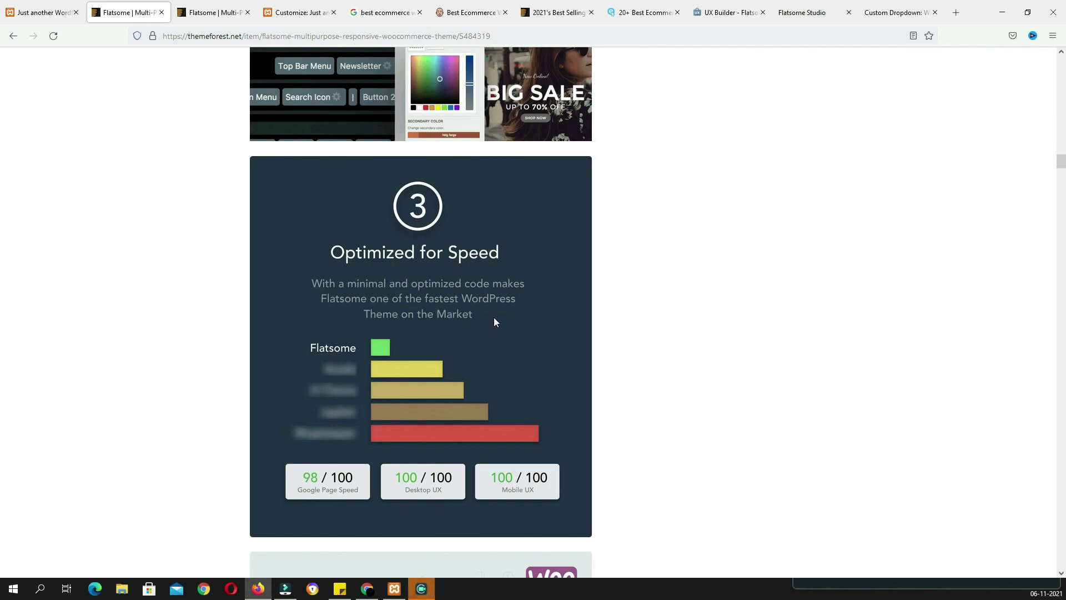
Look over ThemeForest's speed comparison section, then return to Flatsome Studio's Mega Menu layouts
{"action": "scroll", "coordinate": [305, 383], "scroll_direction": "down", "scroll_amount": 2}
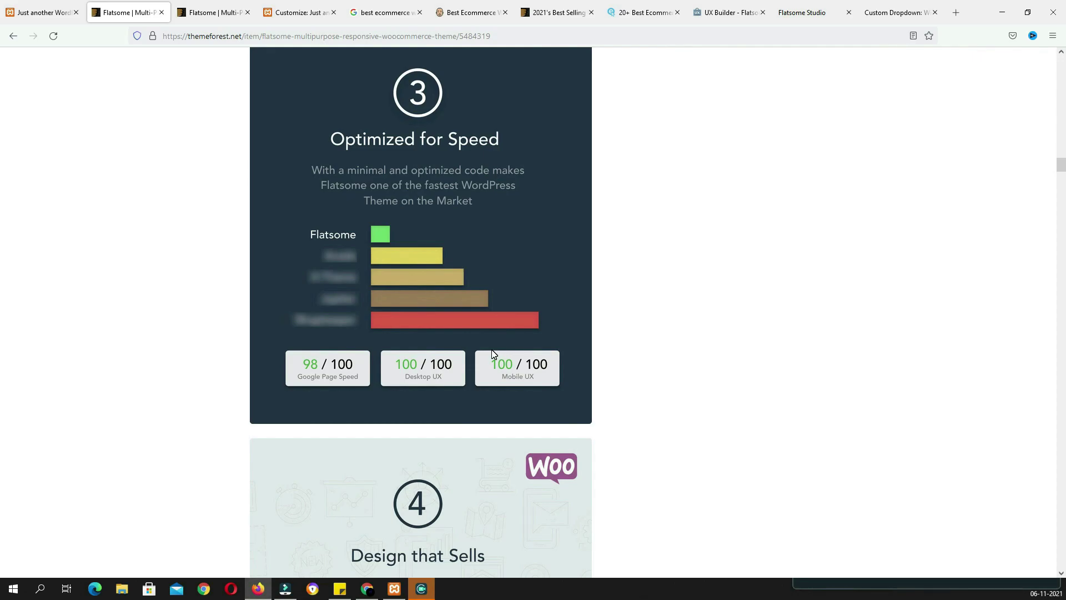
{"action": "key", "text": "alt"}
{"action": "left_click", "coordinate": [804, 34]}
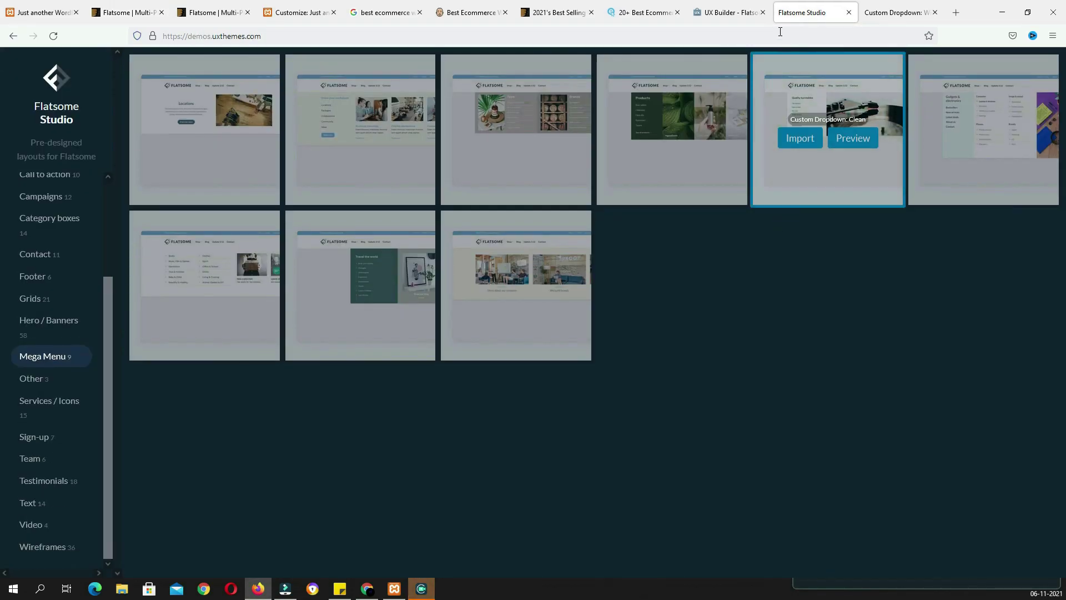
Go to the UX Builder feature page and open the Flatsome element library
{"action": "left_click", "coordinate": [724, 14]}
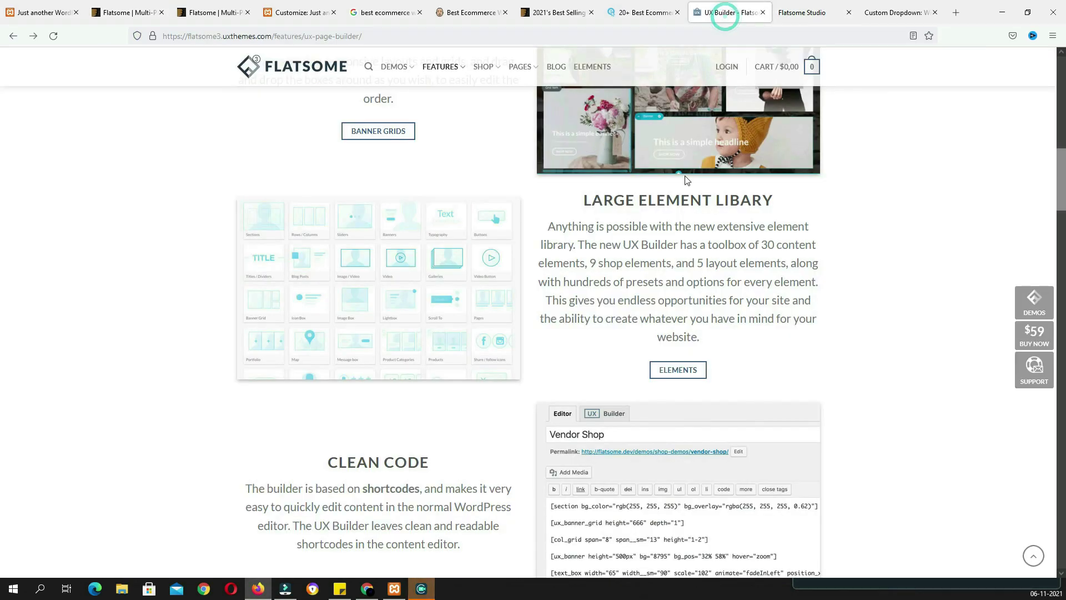
{"action": "left_click", "coordinate": [679, 371]}
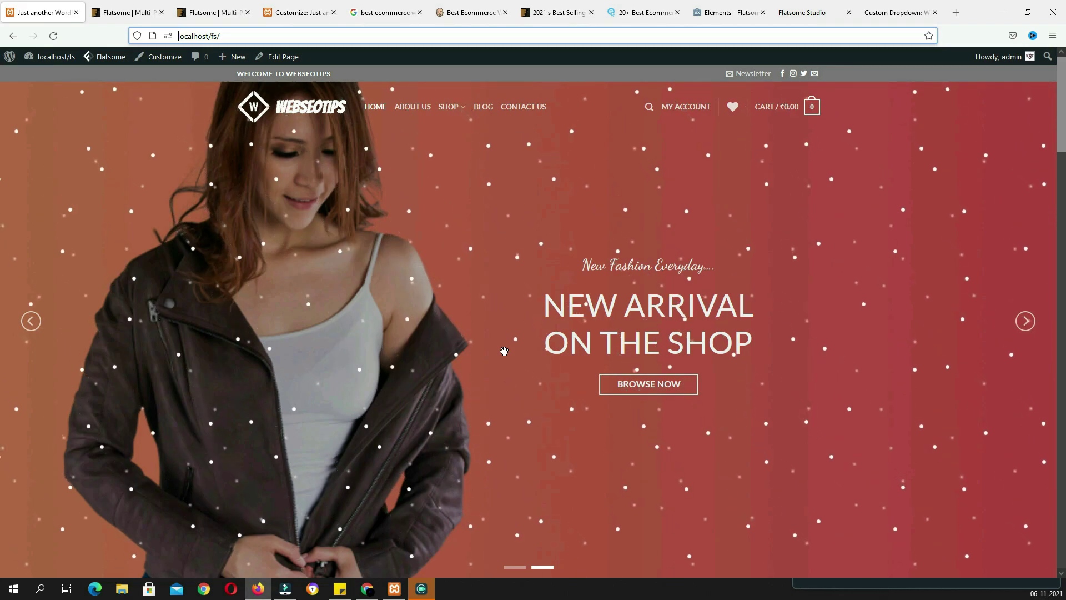
Scroll the store homepage down and back up to the hero banner
{"action": "scroll", "coordinate": [504, 351], "scroll_direction": "down", "scroll_amount": 2}
{"action": "scroll", "coordinate": [504, 350], "scroll_direction": "up", "scroll_amount": 2}
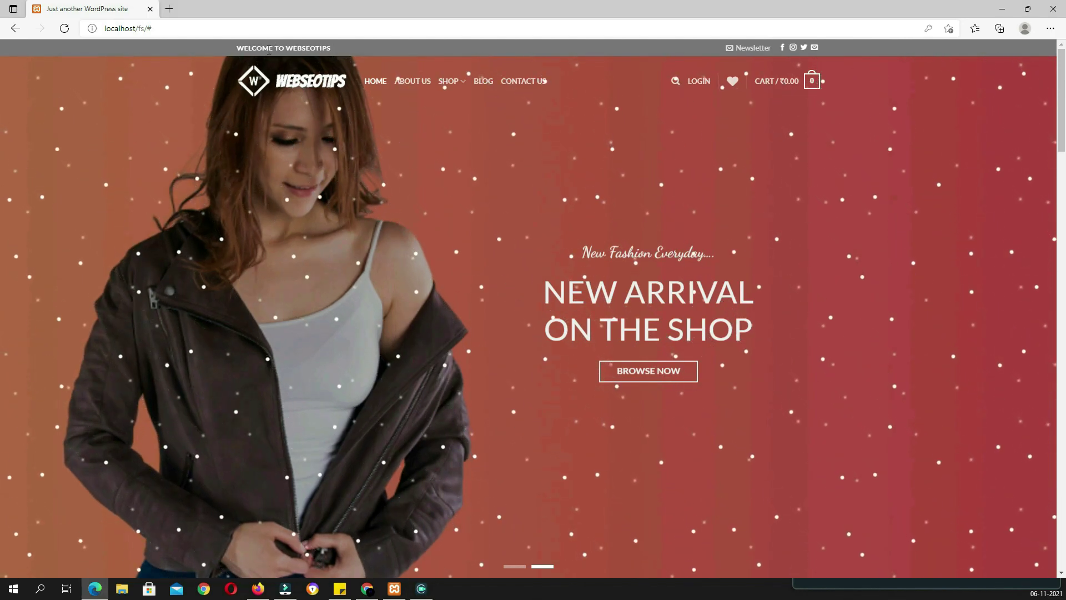
{"action": "left_click_drag", "start_coordinate": [341, 47], "coordinate": [237, 48]}
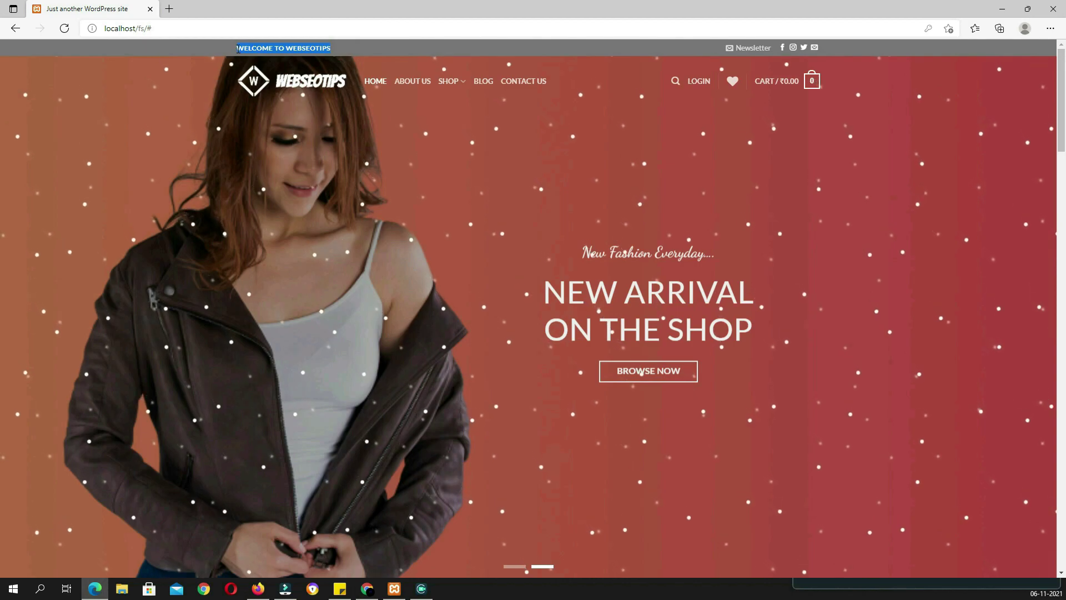
{"action": "left_click", "coordinate": [369, 120]}
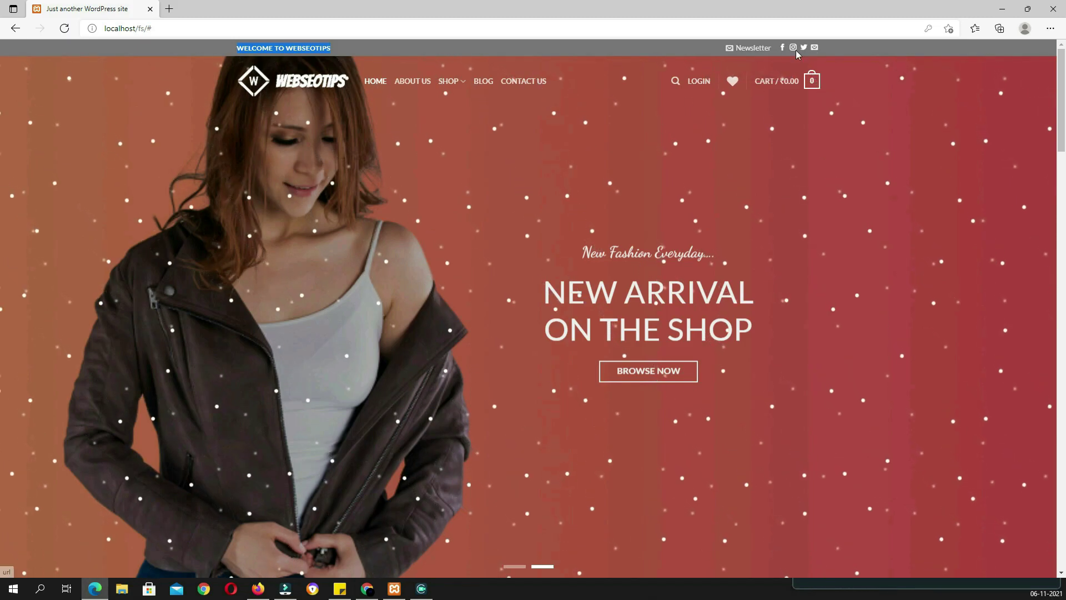
{"action": "left_click", "coordinate": [751, 48]}
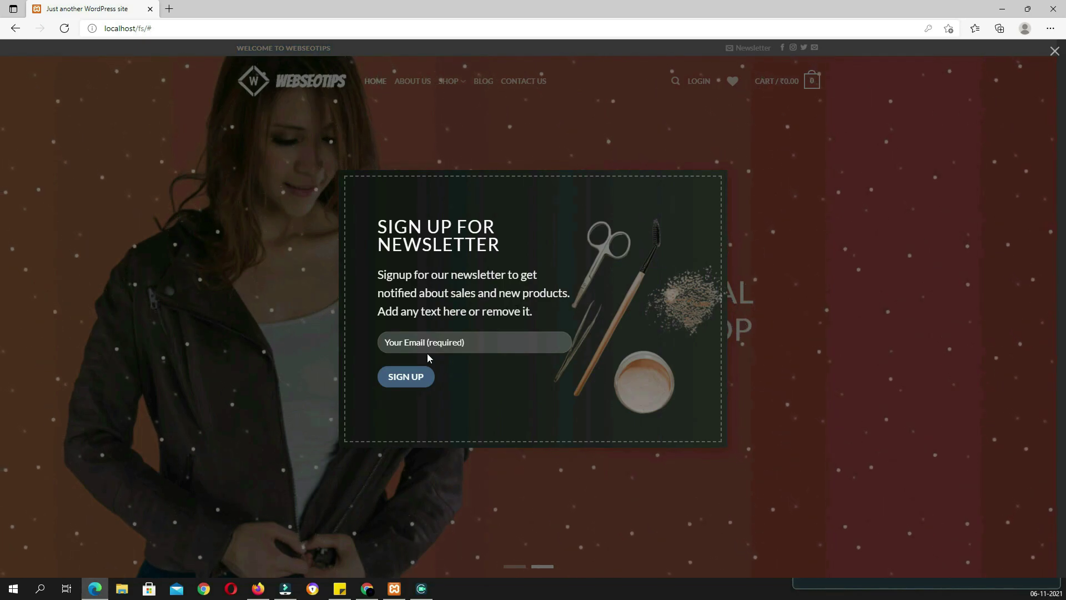
{"action": "key", "text": "Escape"}
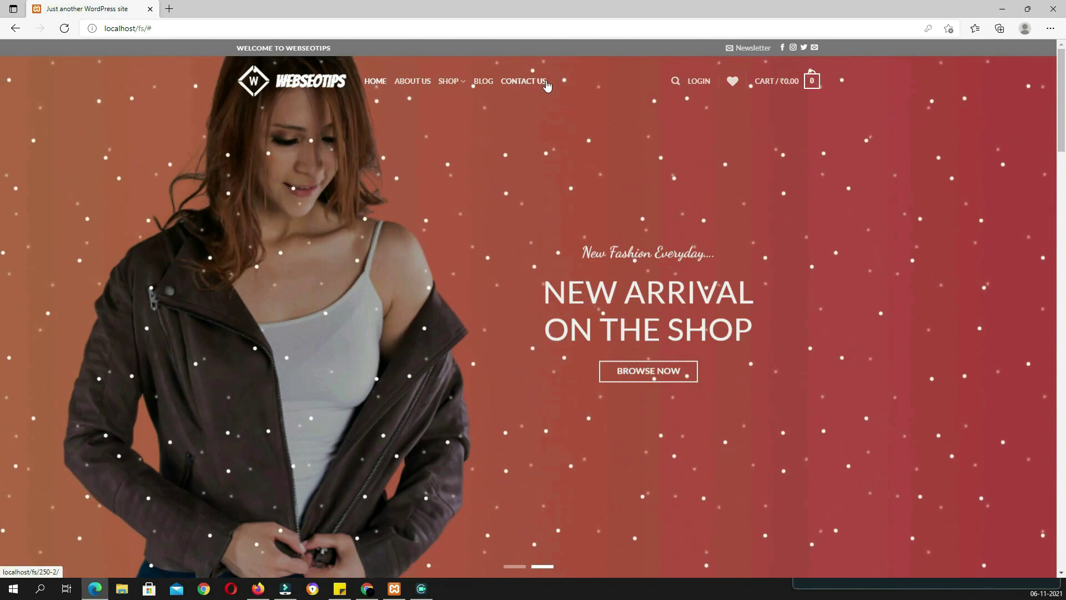
{"action": "mouse_move", "coordinate": [675, 89]}
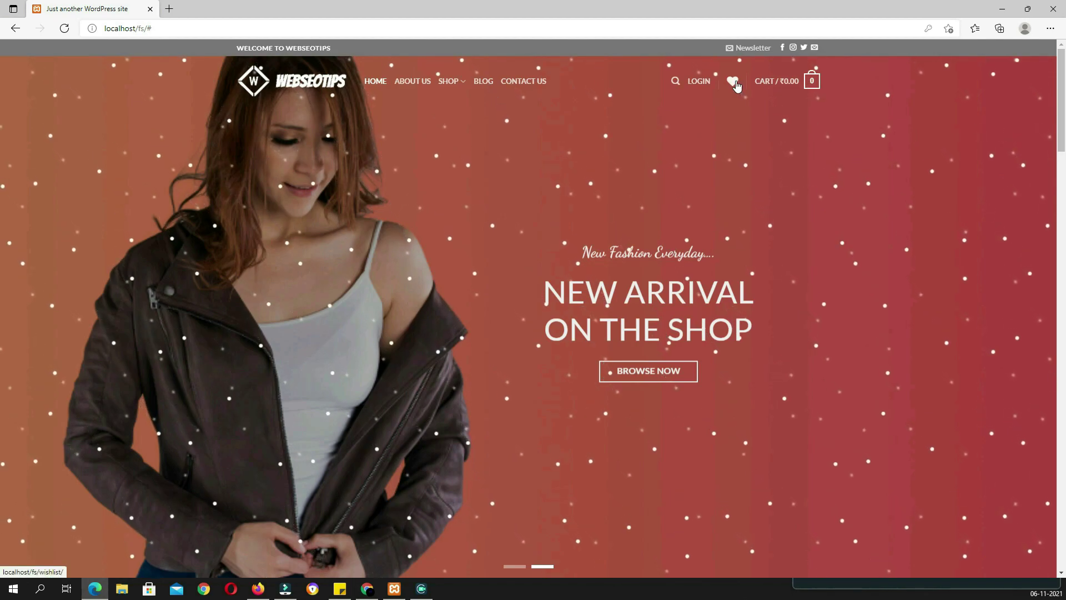
{"action": "mouse_move", "coordinate": [780, 88]}
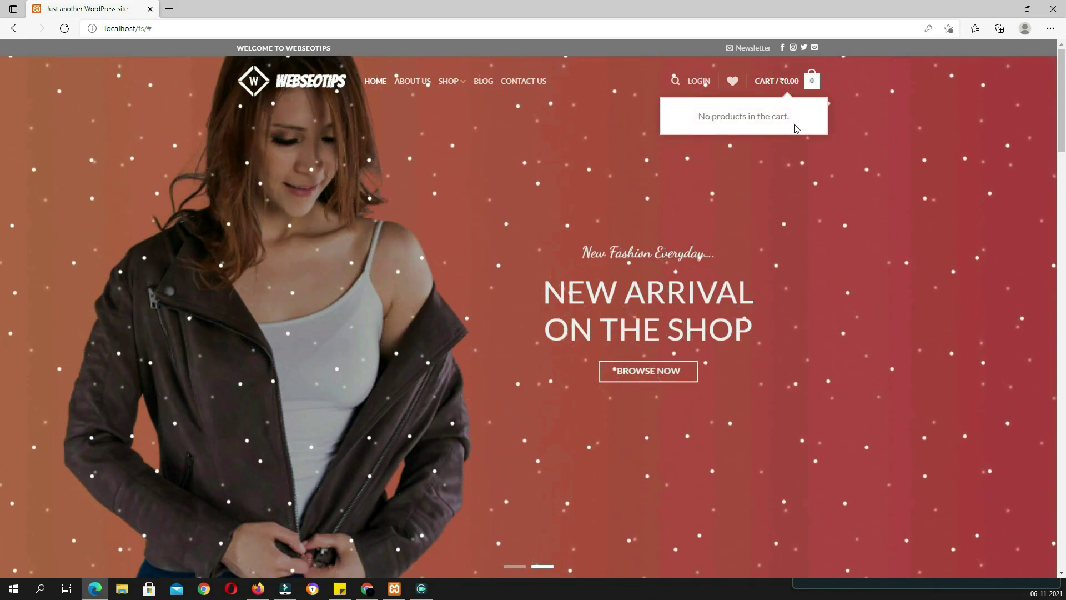
{"action": "scroll", "coordinate": [690, 303], "scroll_direction": "down", "scroll_amount": 2}
{"action": "scroll", "coordinate": [696, 316], "scroll_direction": "up", "scroll_amount": 2}
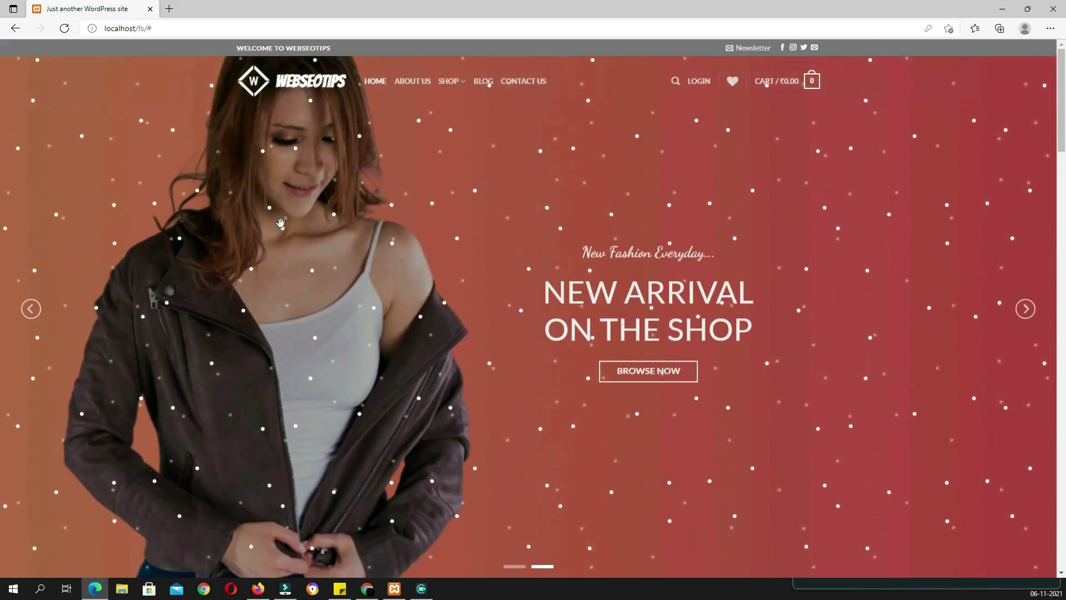
{"action": "left_click", "coordinate": [1025, 308]}
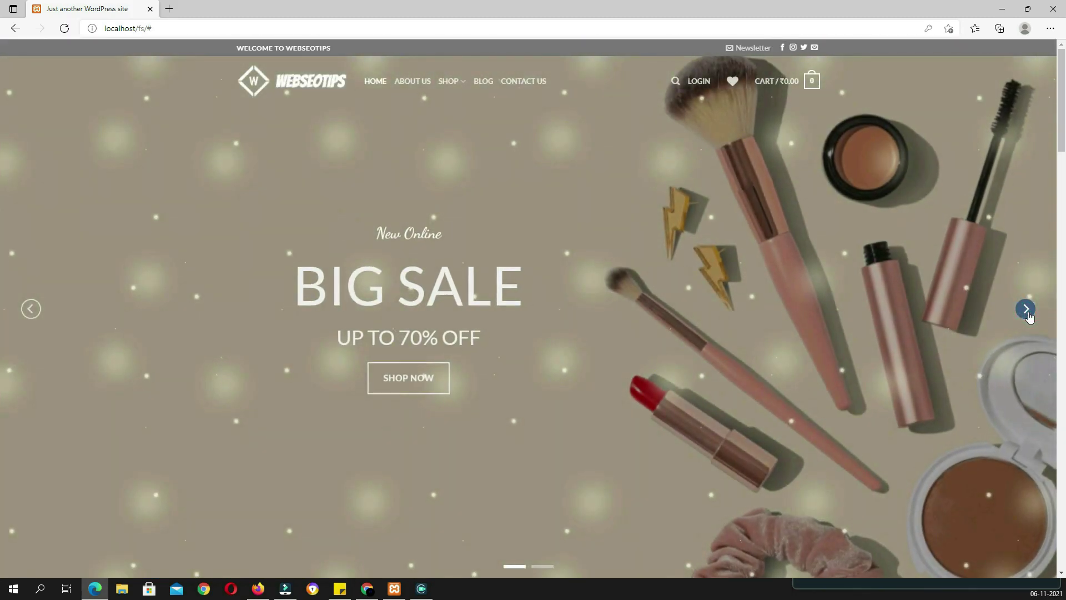
{"action": "left_click", "coordinate": [1026, 310]}
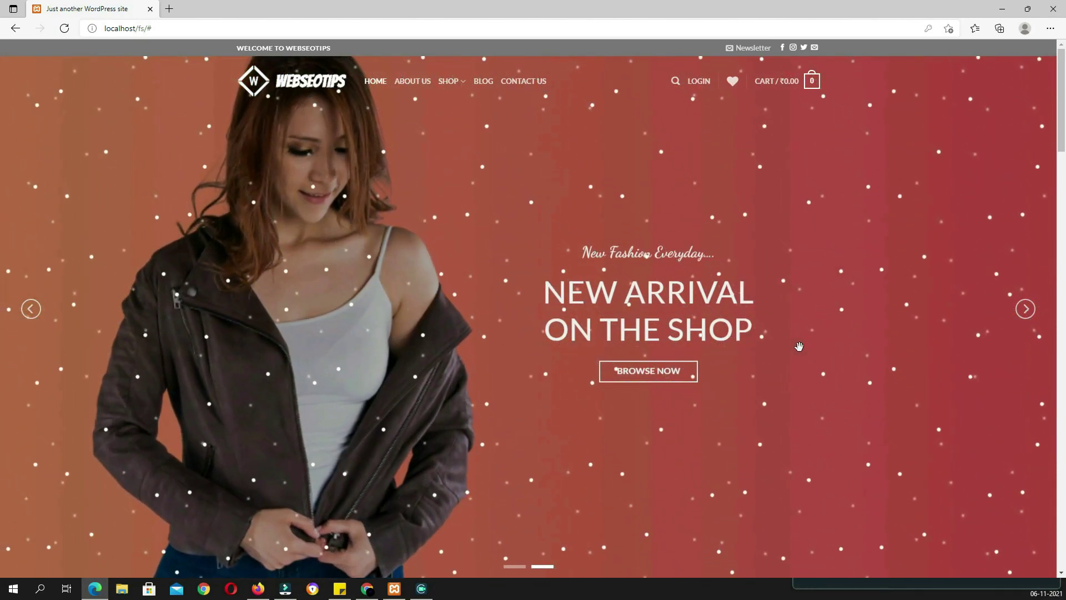
{"action": "scroll", "coordinate": [799, 350], "scroll_direction": "down", "scroll_amount": 3}
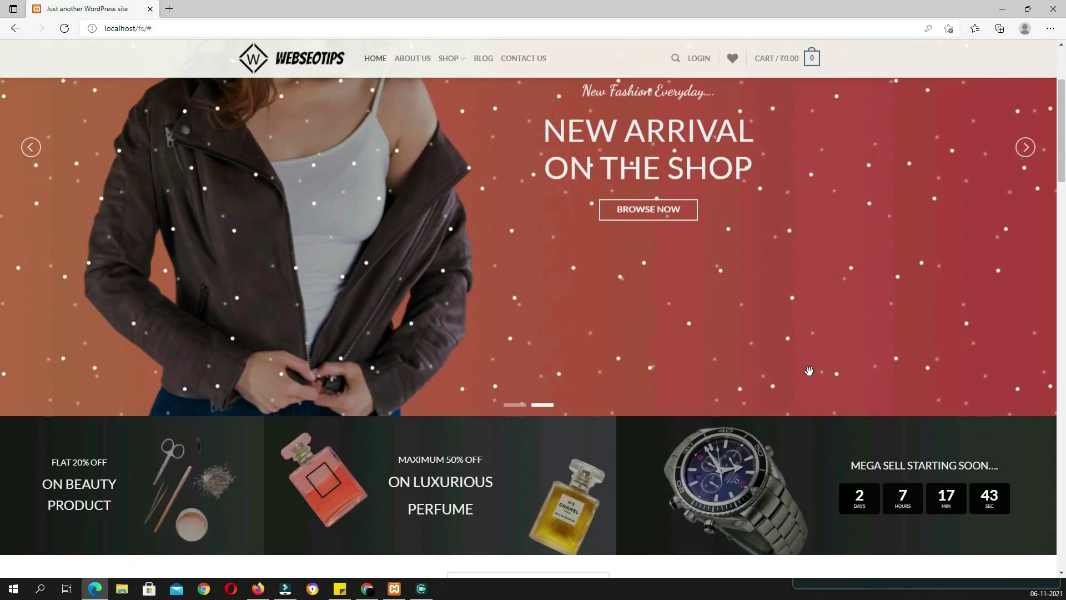
{"action": "scroll", "coordinate": [809, 371], "scroll_direction": "down", "scroll_amount": 4}
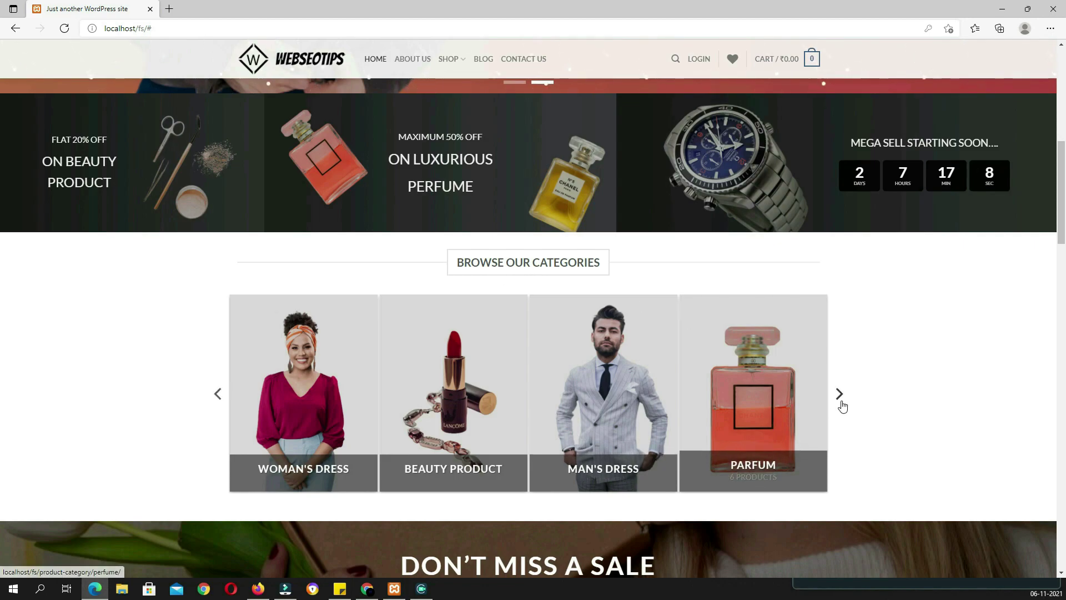
{"action": "left_click", "coordinate": [841, 402]}
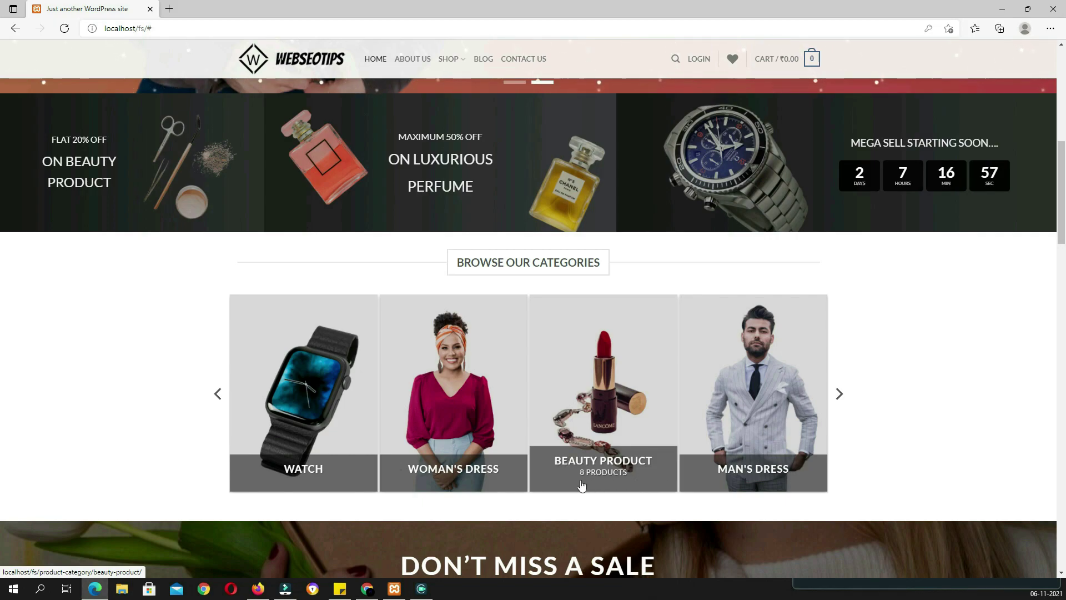
{"action": "left_click", "coordinate": [587, 361]}
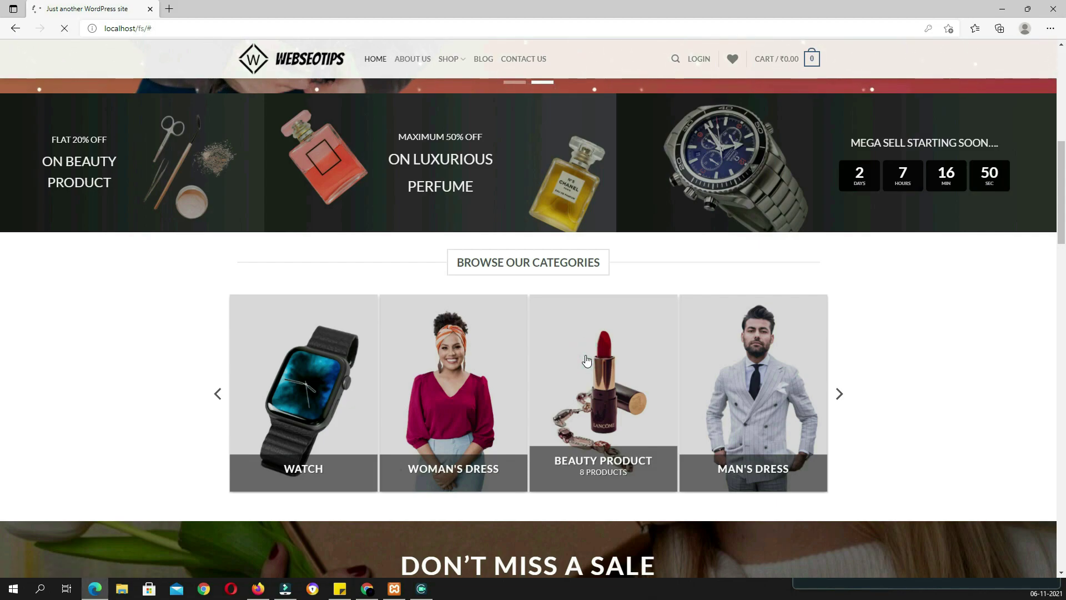
{"action": "scroll", "coordinate": [773, 438], "scroll_direction": "down", "scroll_amount": 6}
{"action": "scroll", "coordinate": [773, 438], "scroll_direction": "up", "scroll_amount": 6}
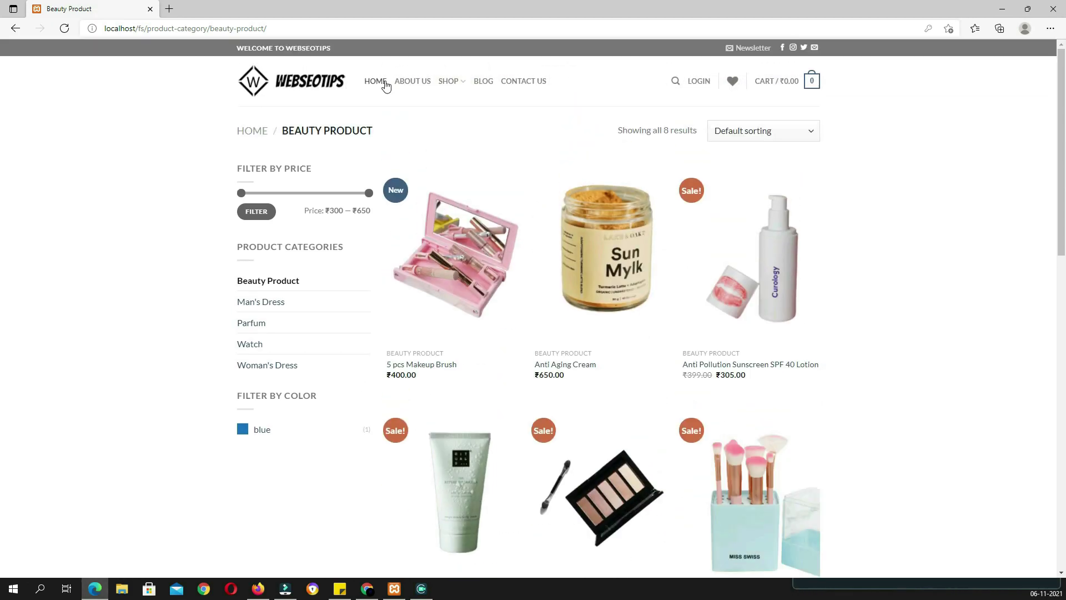
{"action": "left_click", "coordinate": [304, 81]}
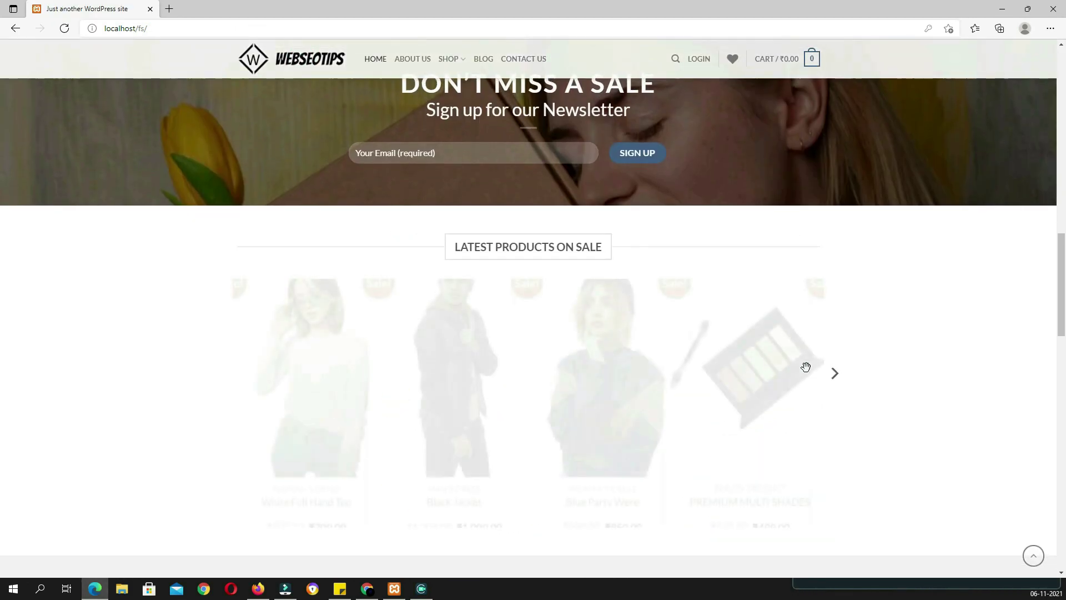
{"action": "scroll", "coordinate": [805, 367], "scroll_direction": "up", "scroll_amount": 3}
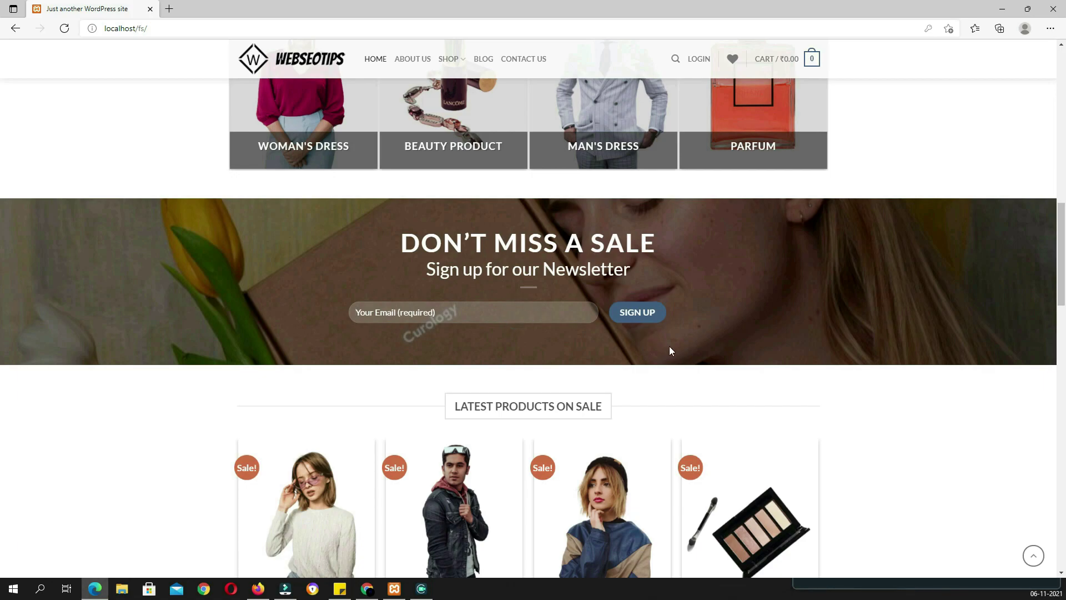
{"action": "scroll", "coordinate": [804, 285], "scroll_direction": "down", "scroll_amount": 3}
{"action": "scroll", "coordinate": [804, 286], "scroll_direction": "up", "scroll_amount": 5}
{"action": "scroll", "coordinate": [804, 286], "scroll_direction": "down", "scroll_amount": 5}
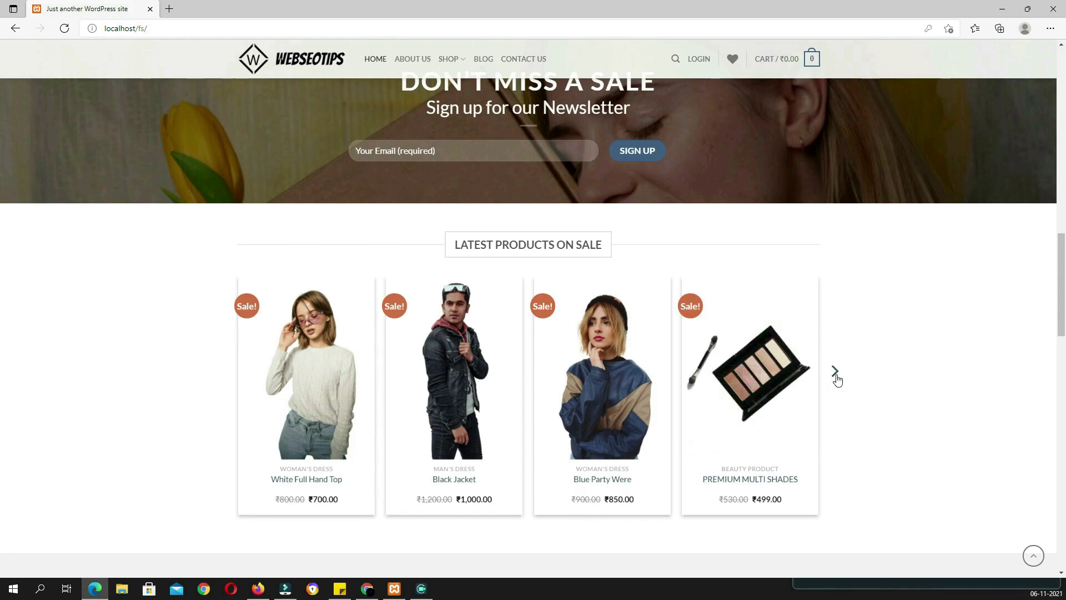
{"action": "left_click", "coordinate": [836, 375]}
{"action": "scroll", "coordinate": [296, 148], "scroll_direction": "down", "scroll_amount": 7}
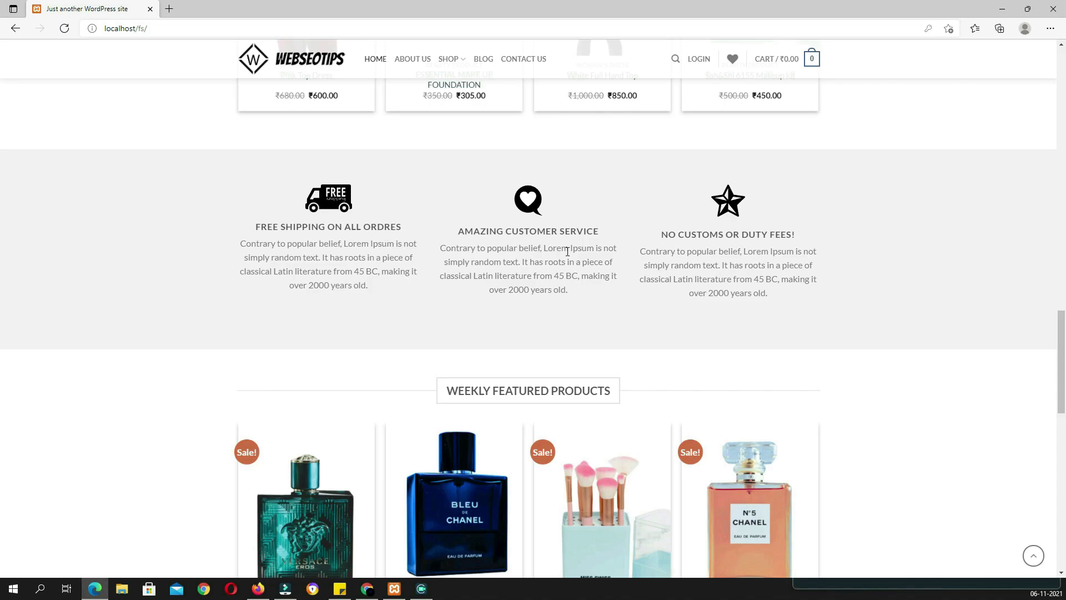
{"action": "scroll", "coordinate": [737, 264], "scroll_direction": "down", "scroll_amount": 4}
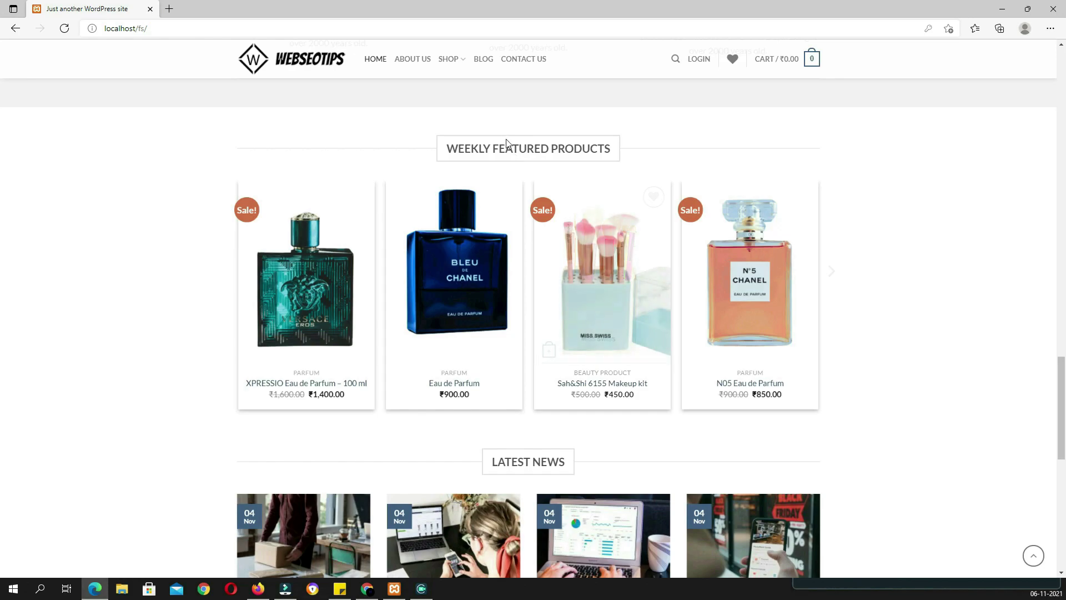
{"action": "left_click", "coordinate": [837, 272]}
{"action": "left_click", "coordinate": [831, 272]}
{"action": "scroll", "coordinate": [669, 251], "scroll_direction": "down", "scroll_amount": 4}
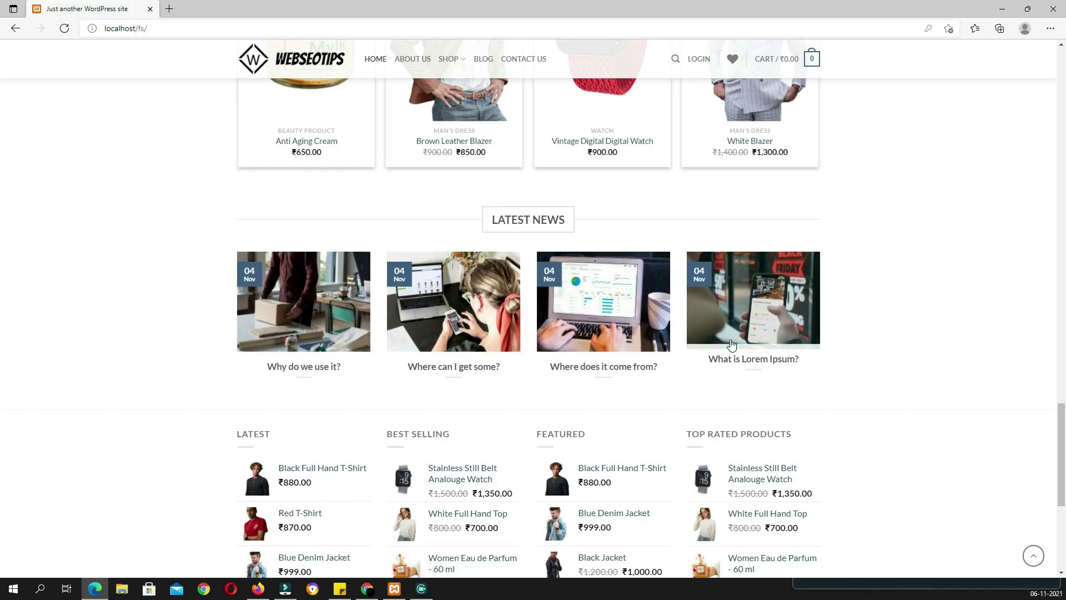
{"action": "scroll", "coordinate": [732, 345], "scroll_direction": "down", "scroll_amount": 4}
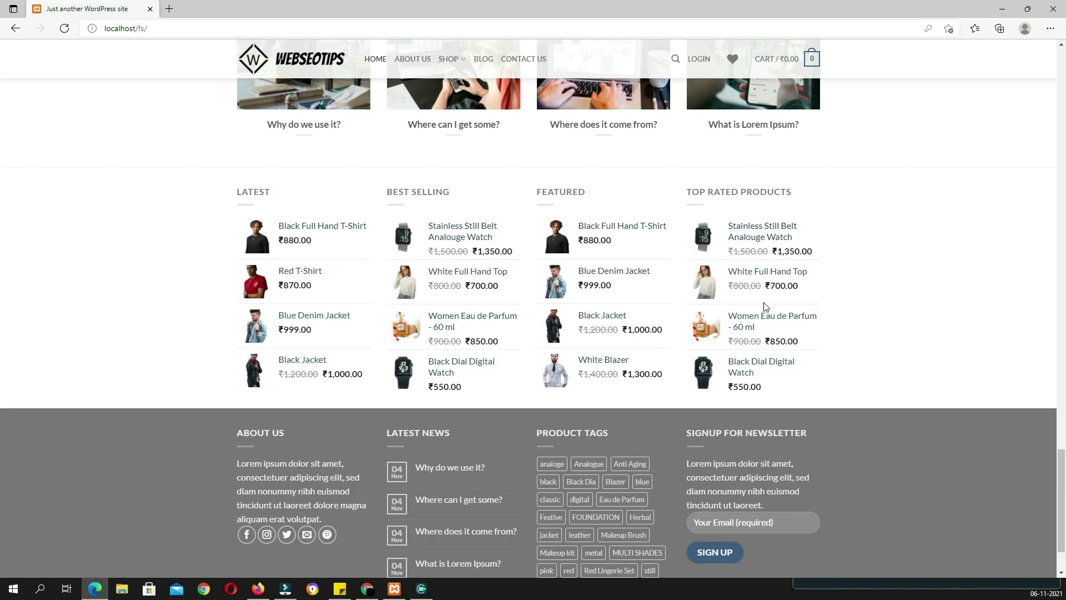
{"action": "scroll", "coordinate": [174, 353], "scroll_direction": "down", "scroll_amount": 2}
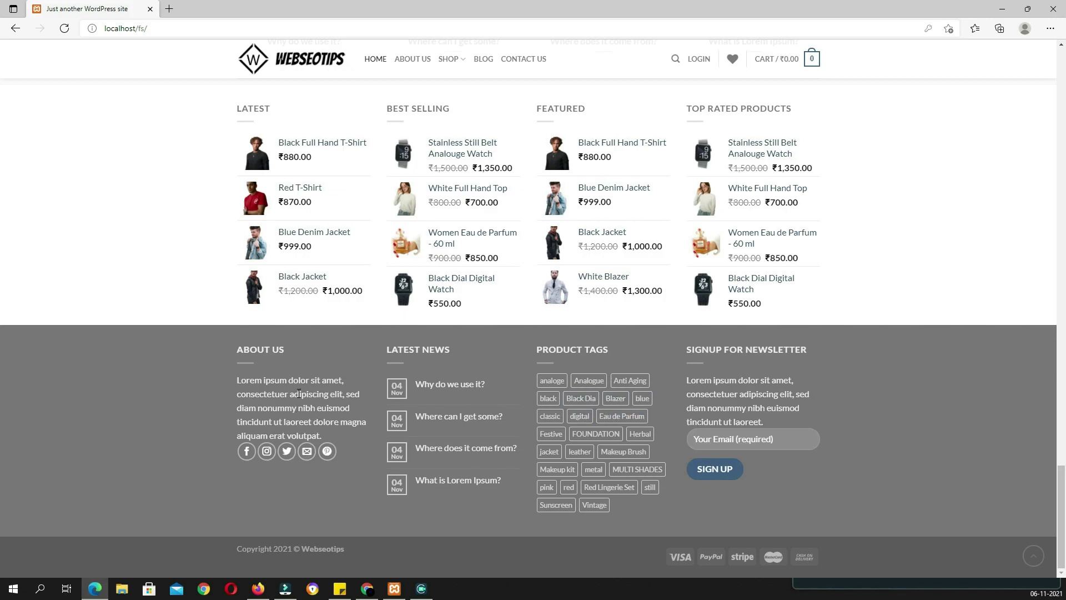
{"action": "left_click_drag", "start_coordinate": [328, 415], "coordinate": [233, 356]}
{"action": "left_click", "coordinate": [176, 414]}
{"action": "left_click_drag", "start_coordinate": [365, 552], "coordinate": [231, 545]}
{"action": "left_click", "coordinate": [231, 544]}
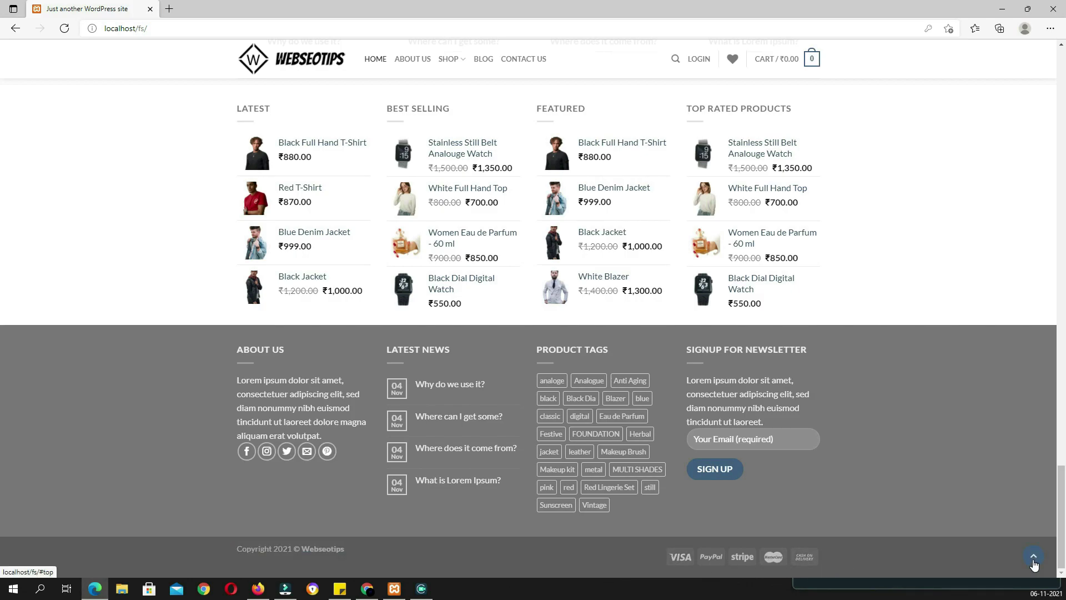
{"action": "left_click", "coordinate": [1033, 560]}
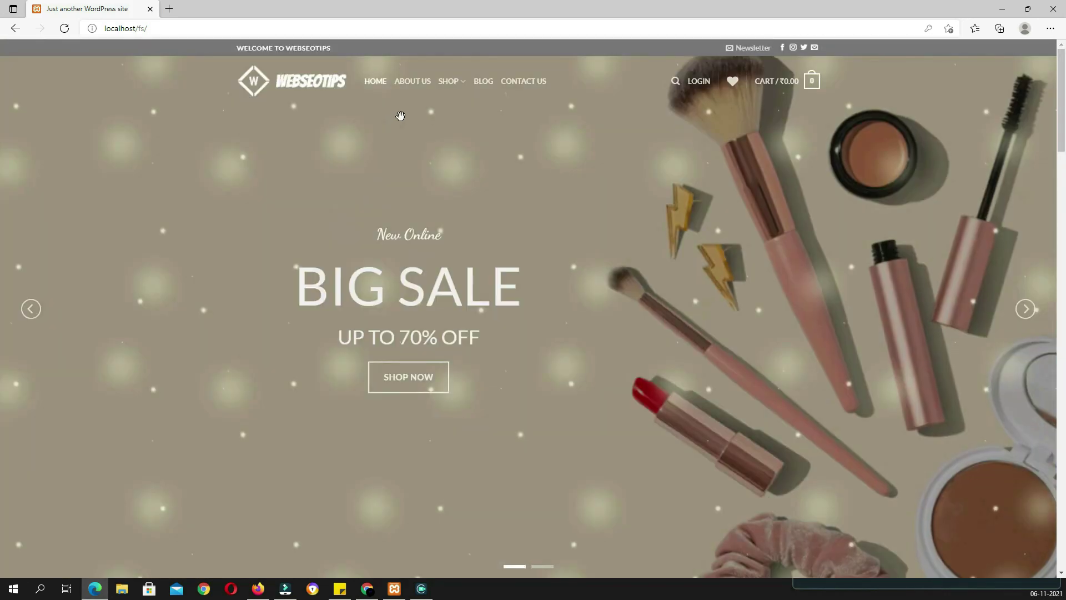
Open the About Us page and highlight its heading and intro paragraph
{"action": "left_click", "coordinate": [418, 87]}
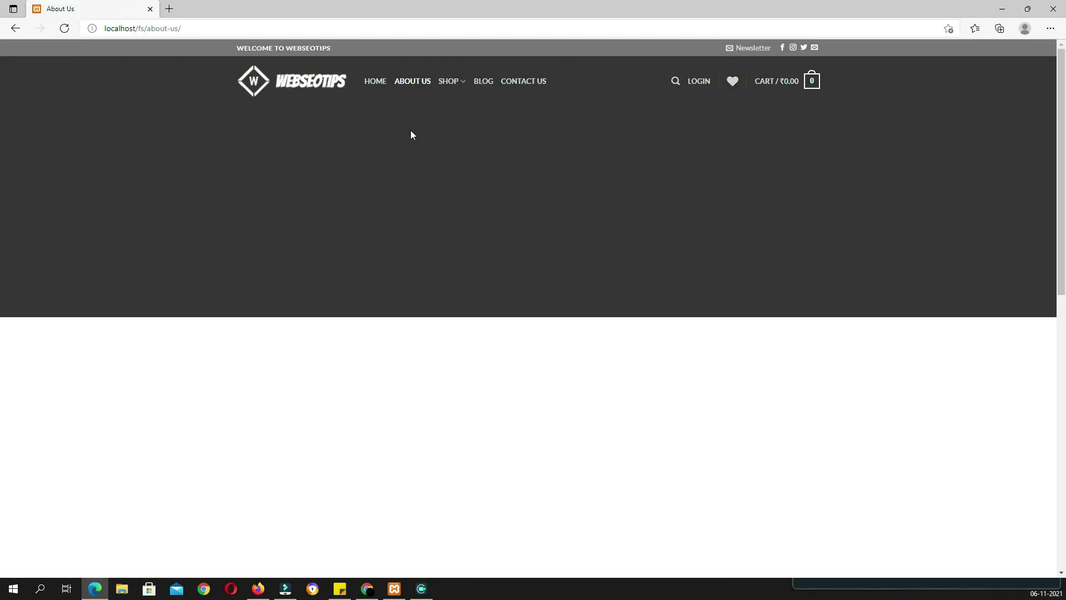
{"action": "triple_click", "coordinate": [566, 216]}
{"action": "left_click", "coordinate": [615, 256]}
{"action": "left_click_drag", "start_coordinate": [611, 148], "coordinate": [449, 149]}
{"action": "left_click_drag", "start_coordinate": [598, 227], "coordinate": [360, 168]}
Scroll down the About Us page past the team profiles toward the product lists
{"action": "scroll", "coordinate": [471, 262], "scroll_direction": "down", "scroll_amount": 3}
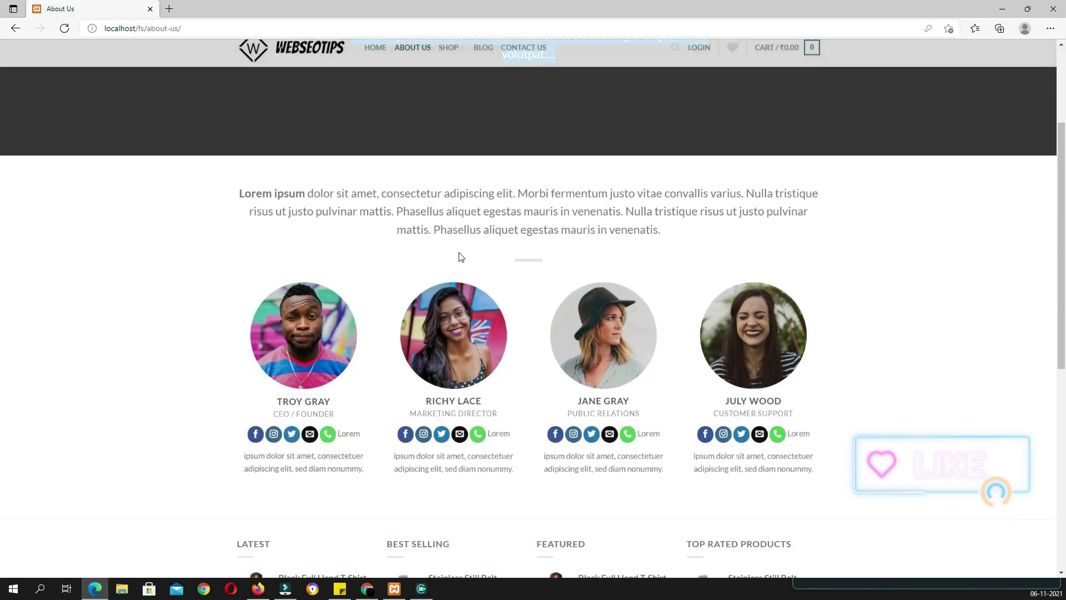
{"action": "left_click_drag", "start_coordinate": [233, 191], "coordinate": [665, 222]}
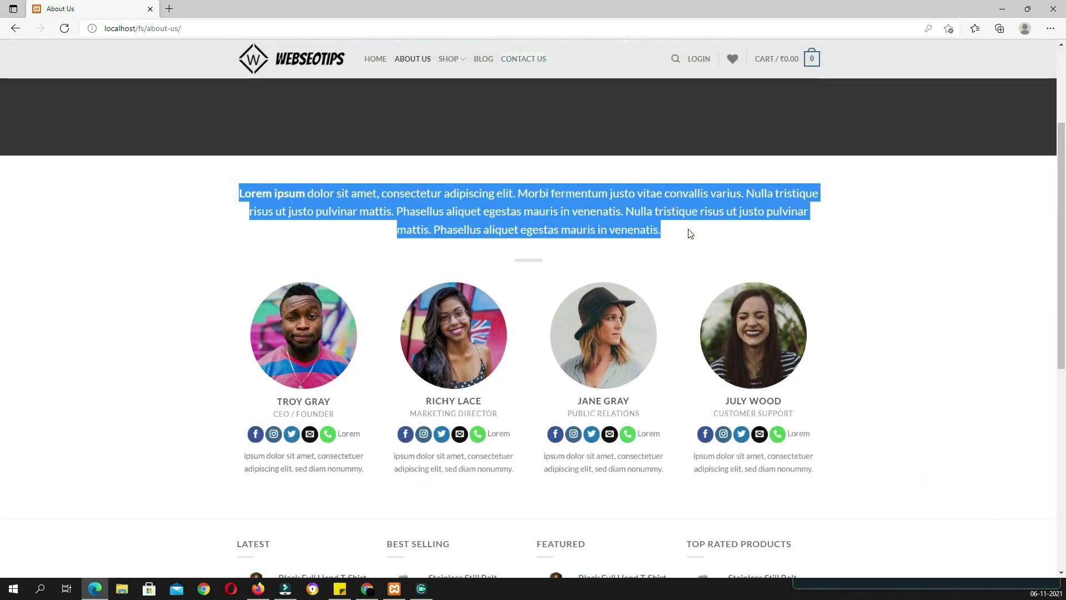
{"action": "scroll", "coordinate": [690, 248], "scroll_direction": "down", "scroll_amount": 2}
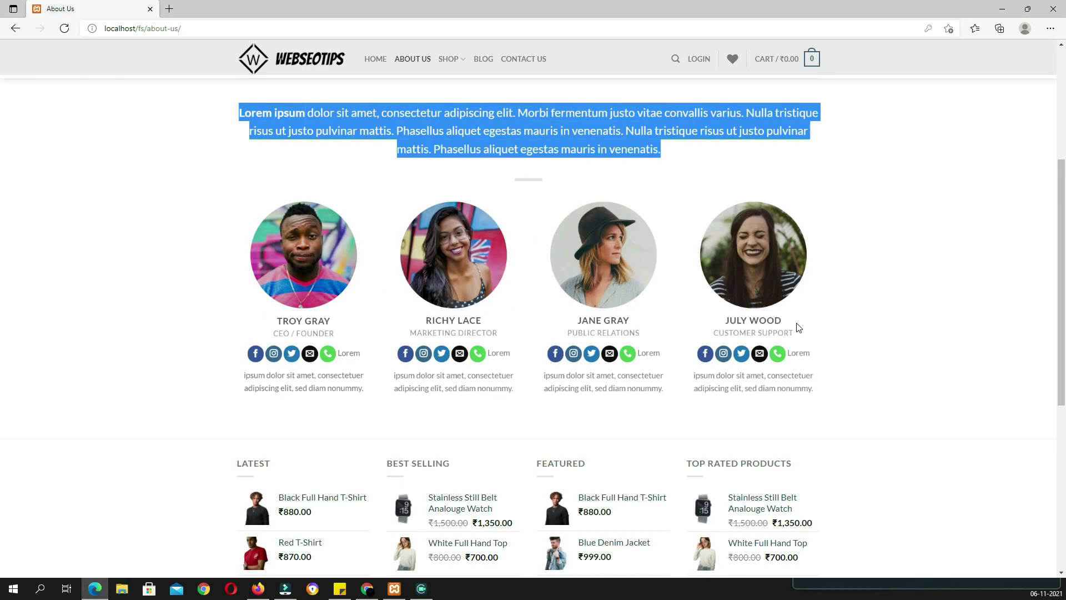
Open the shop, filter to black products, then clear the black filter to show all 40
{"action": "mouse_move", "coordinate": [446, 60]}
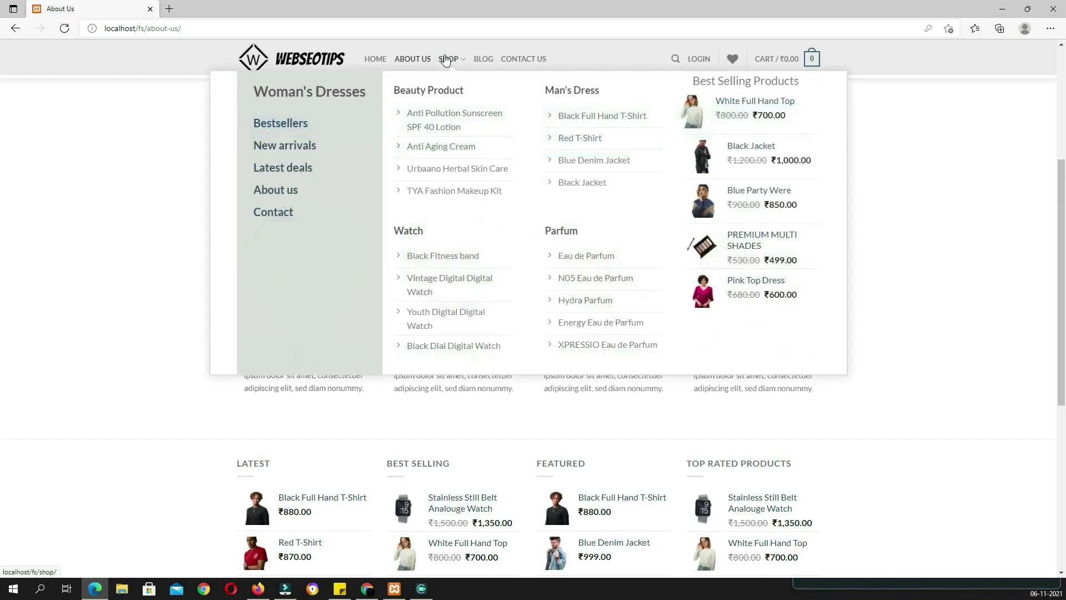
{"action": "left_click", "coordinate": [929, 255]}
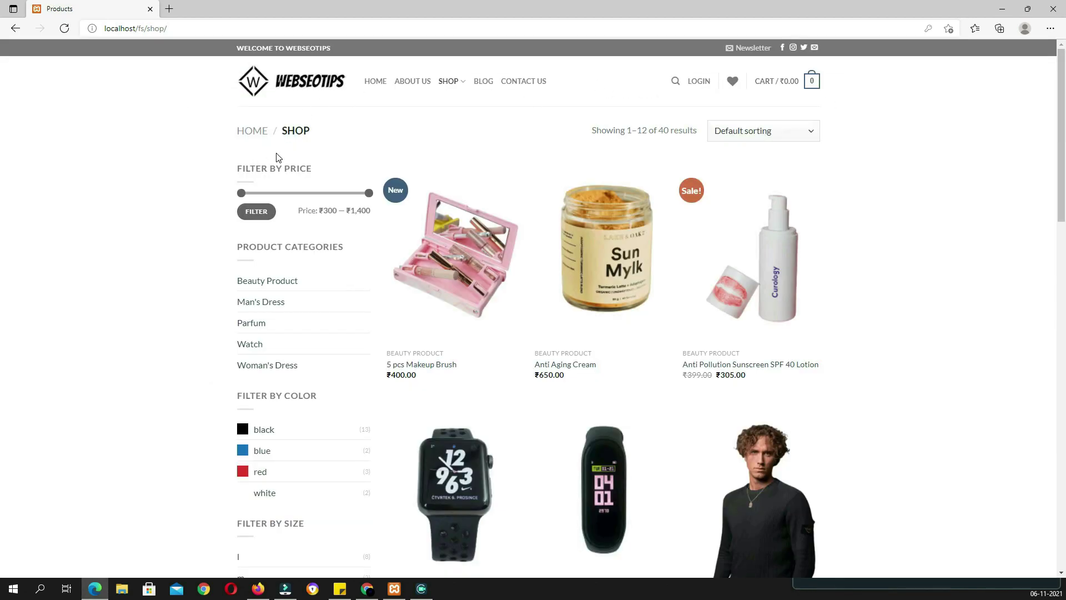
{"action": "scroll", "coordinate": [837, 321], "scroll_direction": "down", "scroll_amount": 8}
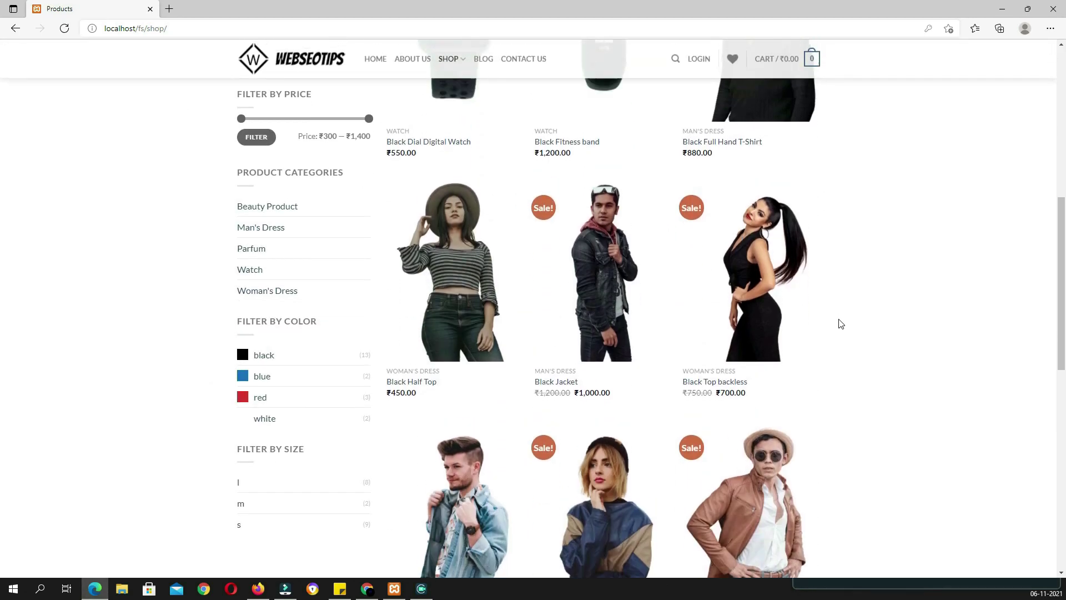
{"action": "scroll", "coordinate": [841, 324], "scroll_direction": "up", "scroll_amount": 8}
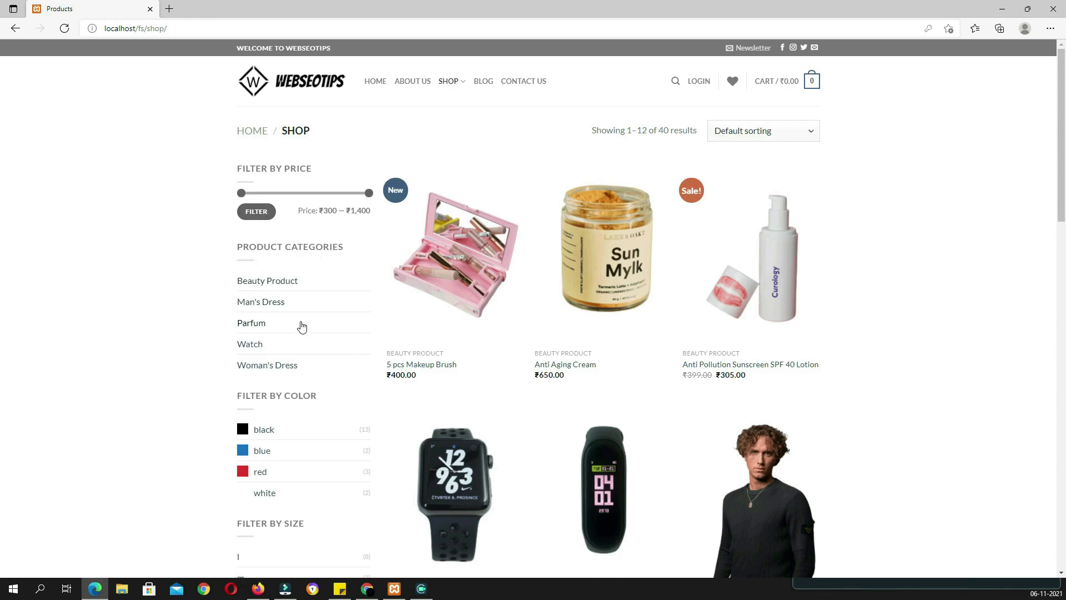
{"action": "scroll", "coordinate": [300, 367], "scroll_direction": "down", "scroll_amount": 1}
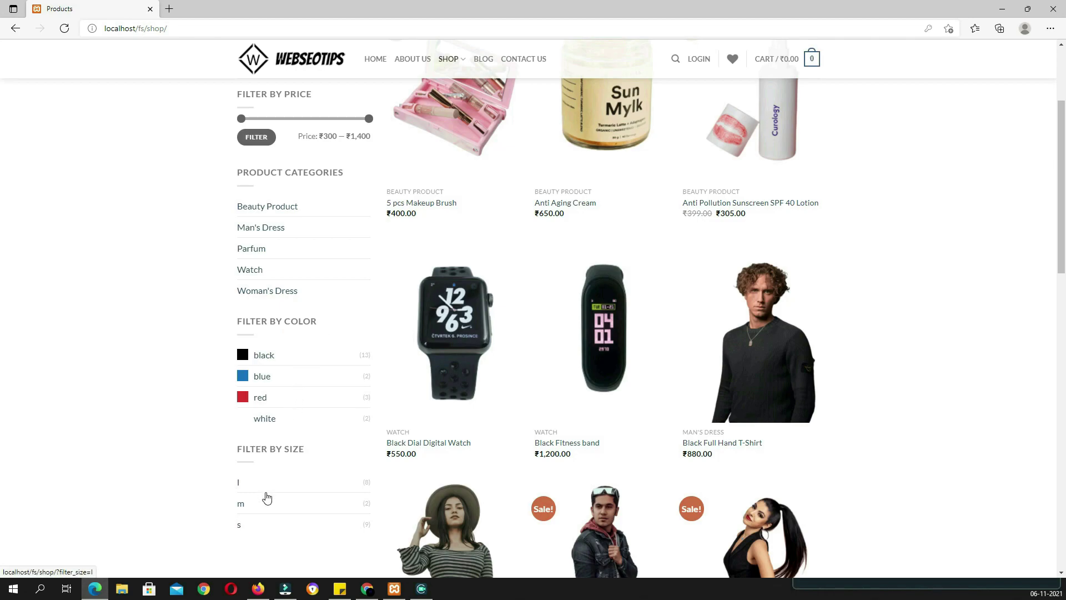
{"action": "scroll", "coordinate": [292, 453], "scroll_direction": "up", "scroll_amount": 1}
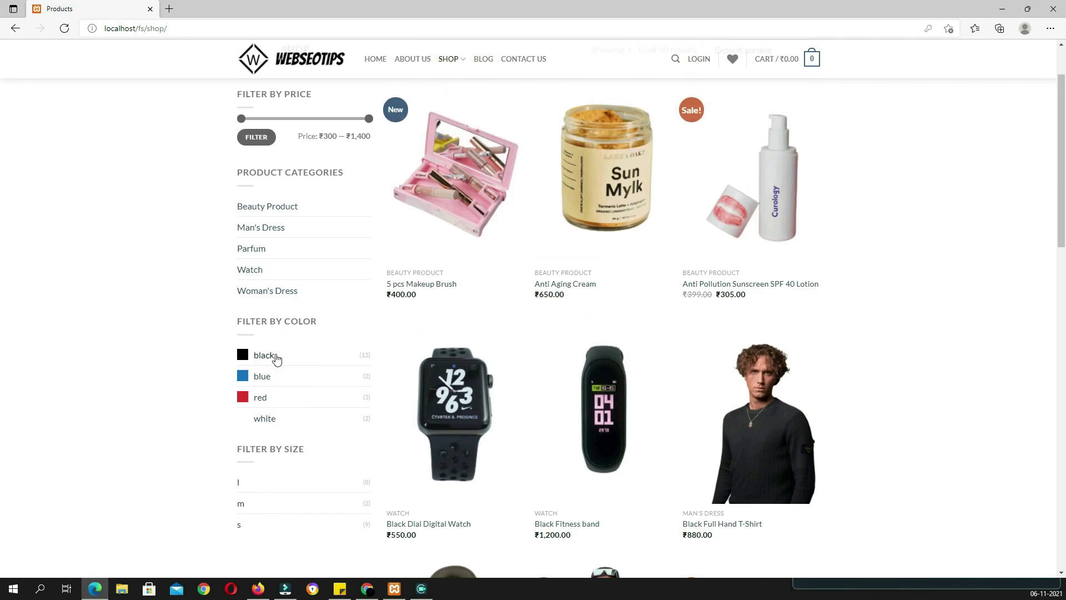
{"action": "left_click", "coordinate": [270, 358]}
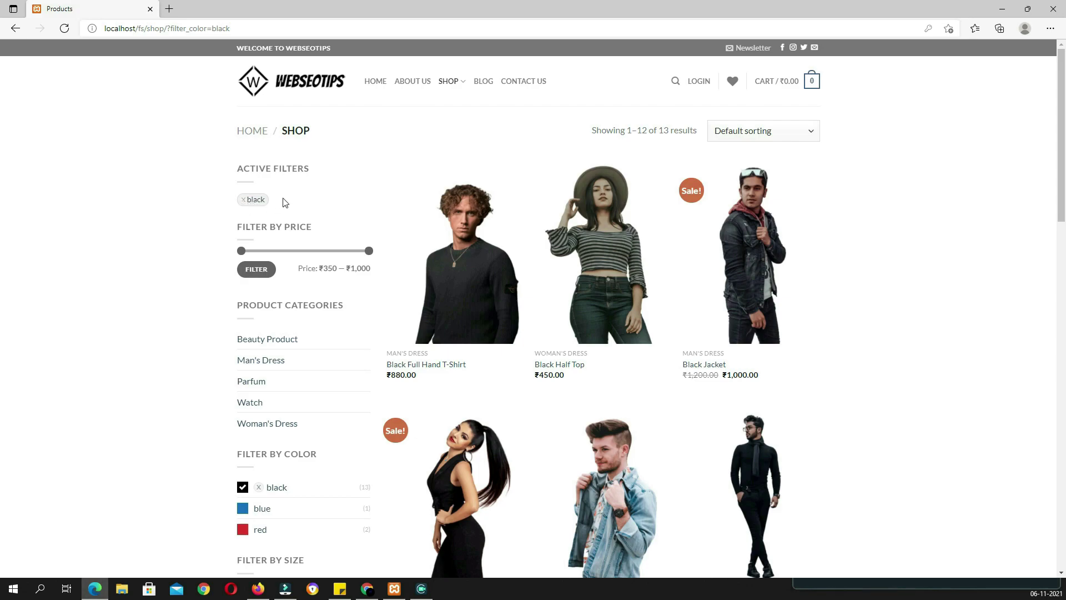
{"action": "left_click", "coordinate": [244, 203]}
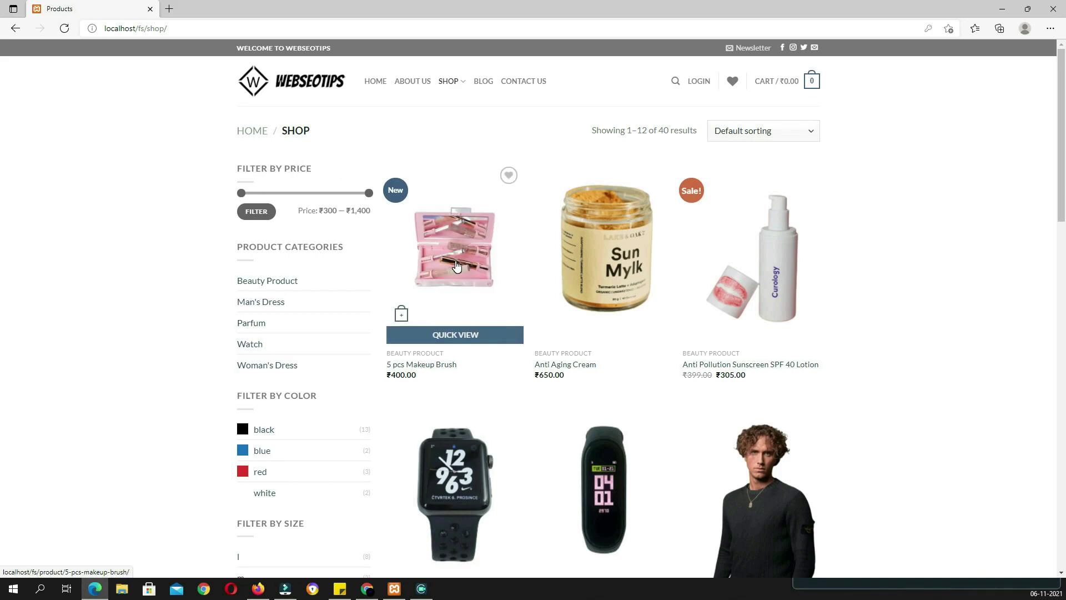
Open the 5 pcs Makeup Brush product and browse its gallery images, including the enlarged view
{"action": "left_click", "coordinate": [456, 266]}
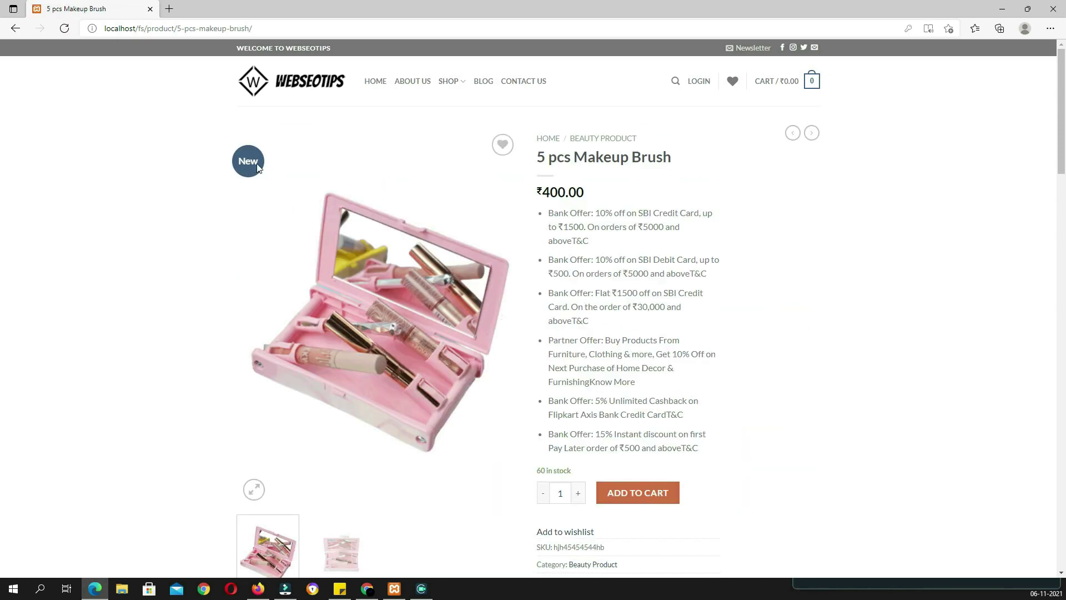
{"action": "left_click", "coordinate": [507, 325]}
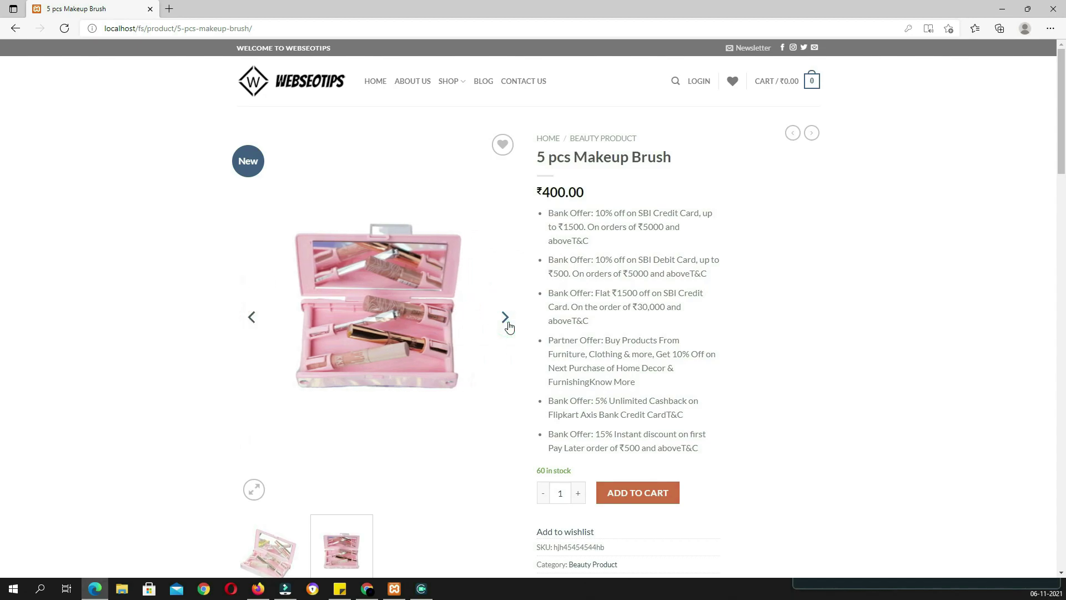
{"action": "left_click", "coordinate": [509, 327]}
{"action": "left_click", "coordinate": [506, 321]}
{"action": "left_click", "coordinate": [507, 321]}
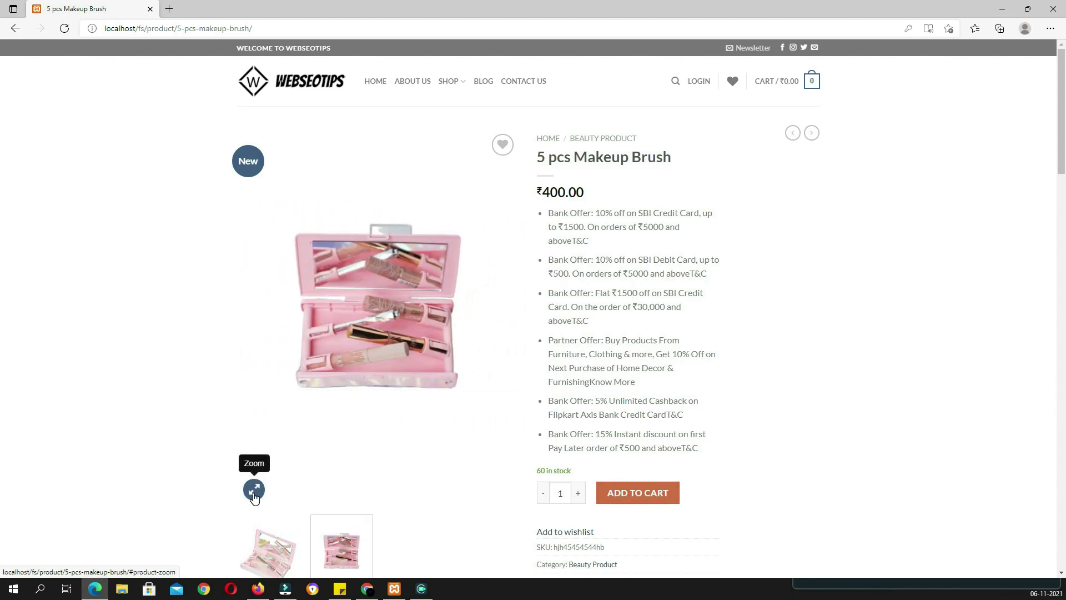
{"action": "left_click", "coordinate": [255, 491]}
{"action": "left_click", "coordinate": [335, 493]}
Highlight the product title and bank offers, then raise the quantity to 2 and back to 1
{"action": "mouse_move", "coordinate": [534, 157]}
{"action": "left_mouse_down"}
{"action": "mouse_move", "coordinate": [675, 167]}
{"action": "mouse_move", "coordinate": [572, 142]}
{"action": "left_mouse_up"}
{"action": "left_click", "coordinate": [677, 164]}
{"action": "scroll", "coordinate": [727, 278], "scroll_direction": "down", "scroll_amount": 3}
{"action": "scroll", "coordinate": [730, 288], "scroll_direction": "up", "scroll_amount": 3}
{"action": "left_click_drag", "start_coordinate": [604, 196], "coordinate": [720, 452]}
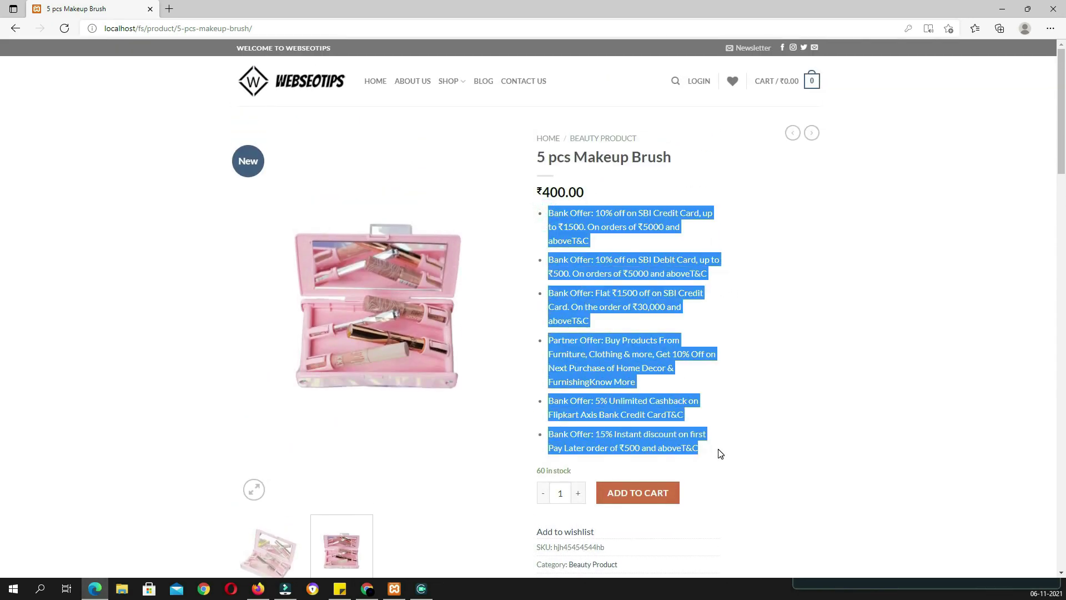
{"action": "left_click", "coordinate": [765, 460]}
{"action": "scroll", "coordinate": [564, 341], "scroll_direction": "down", "scroll_amount": 3}
{"action": "mouse_move", "coordinate": [578, 308]}
{"action": "left_mouse_down"}
{"action": "mouse_move", "coordinate": [537, 312]}
{"action": "mouse_move", "coordinate": [575, 310]}
{"action": "left_mouse_up"}
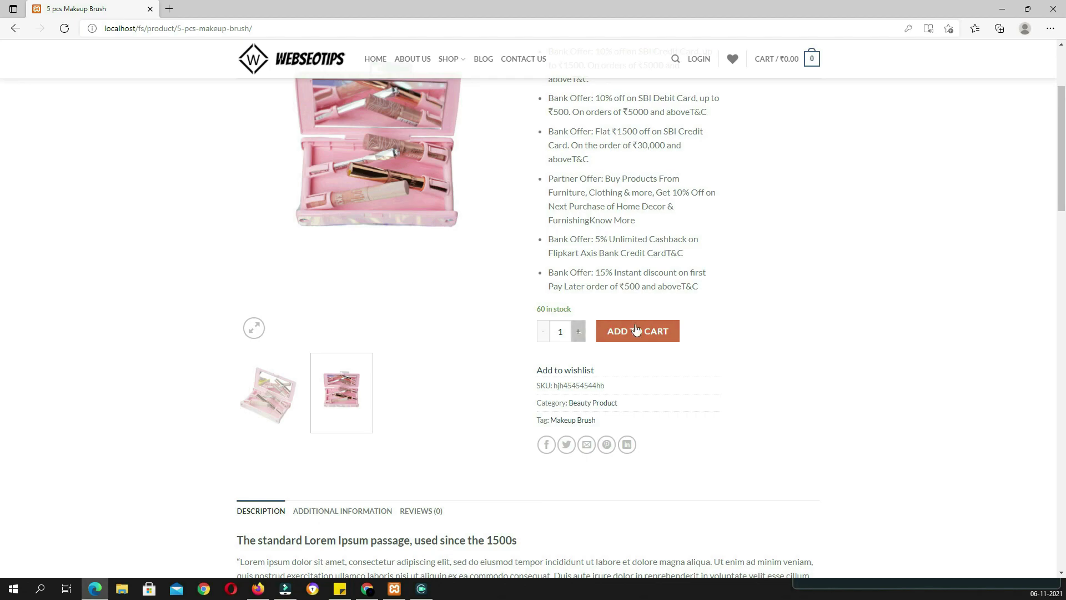
{"action": "left_click", "coordinate": [578, 334]}
{"action": "left_click", "coordinate": [539, 334]}
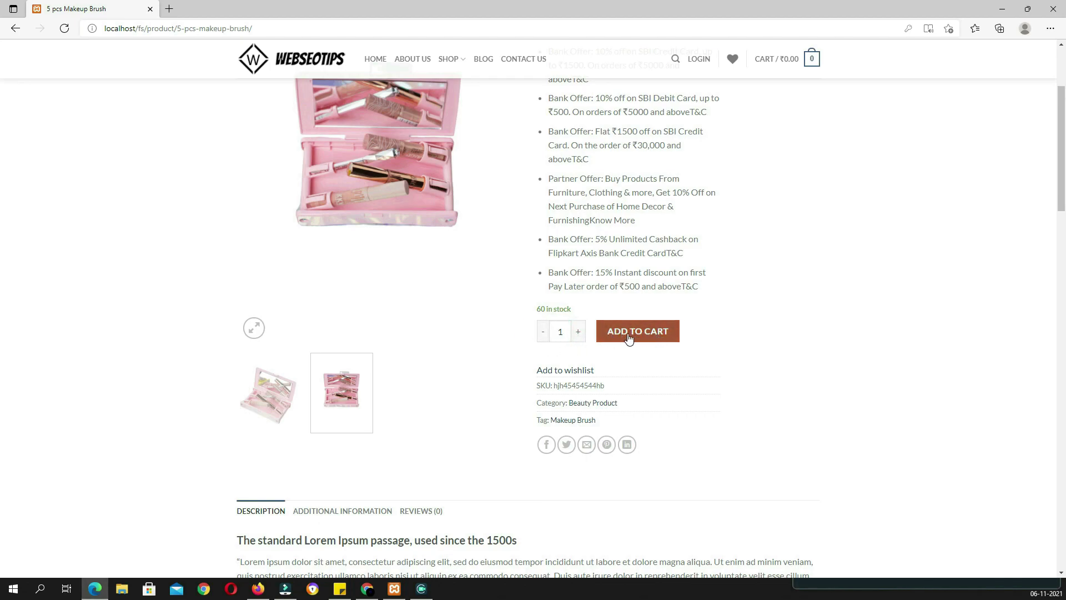
Add one 5 pcs Makeup Brush to the cart at ₹400.00
{"action": "left_click", "coordinate": [659, 335]}
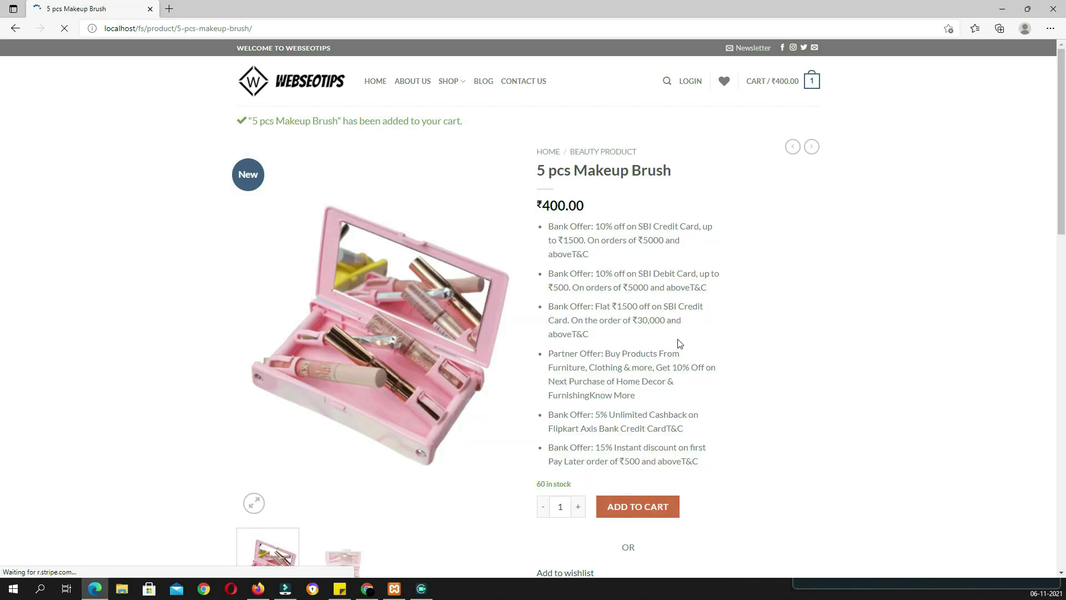
{"action": "mouse_move", "coordinate": [813, 86]}
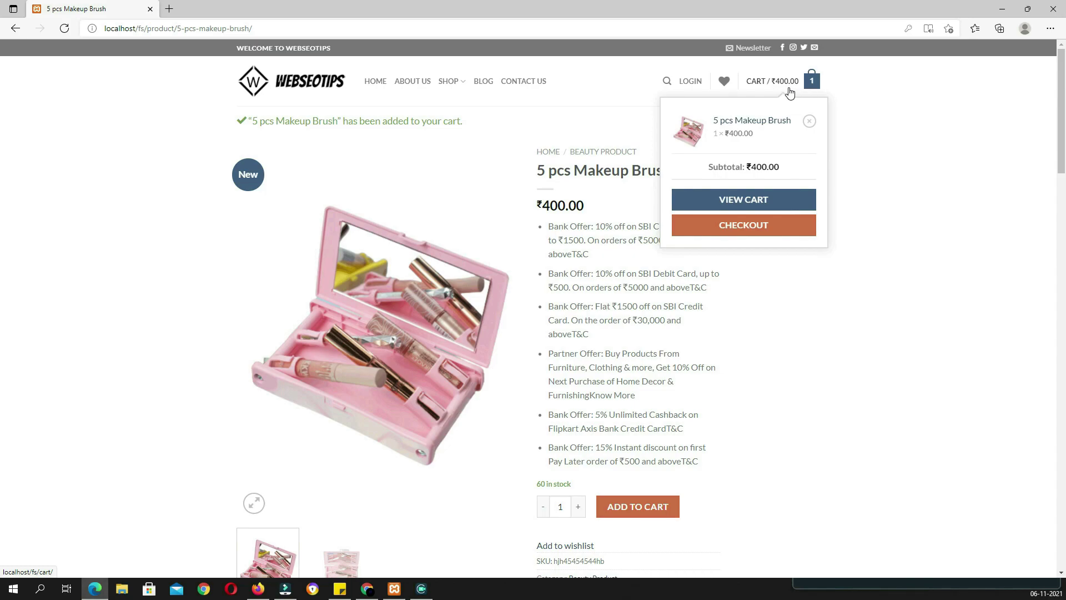
{"action": "scroll", "coordinate": [921, 272], "scroll_direction": "down", "scroll_amount": 5}
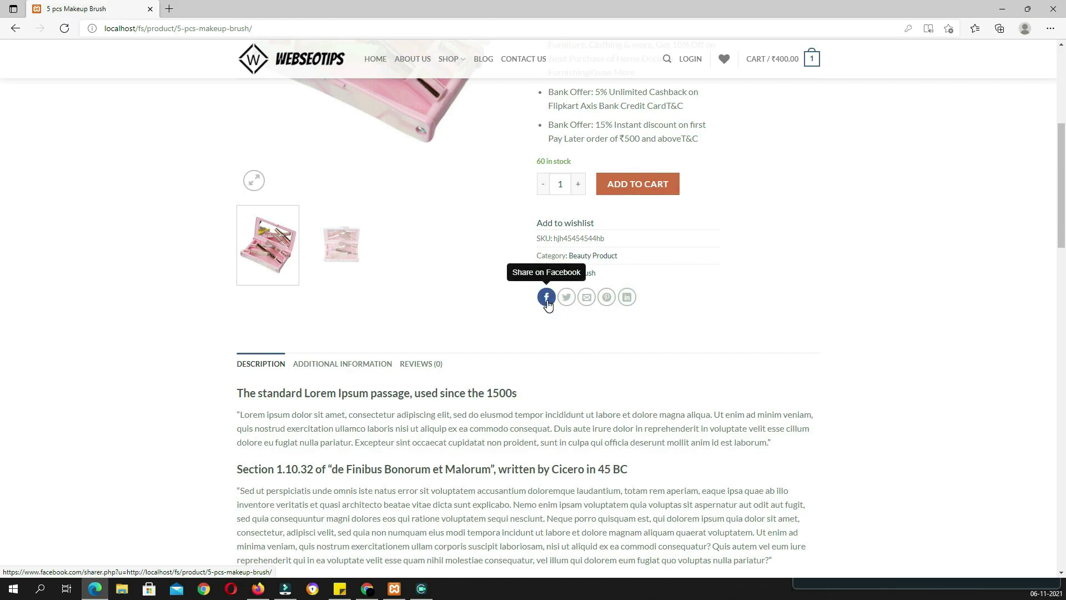
{"action": "scroll", "coordinate": [375, 278], "scroll_direction": "down", "scroll_amount": 2}
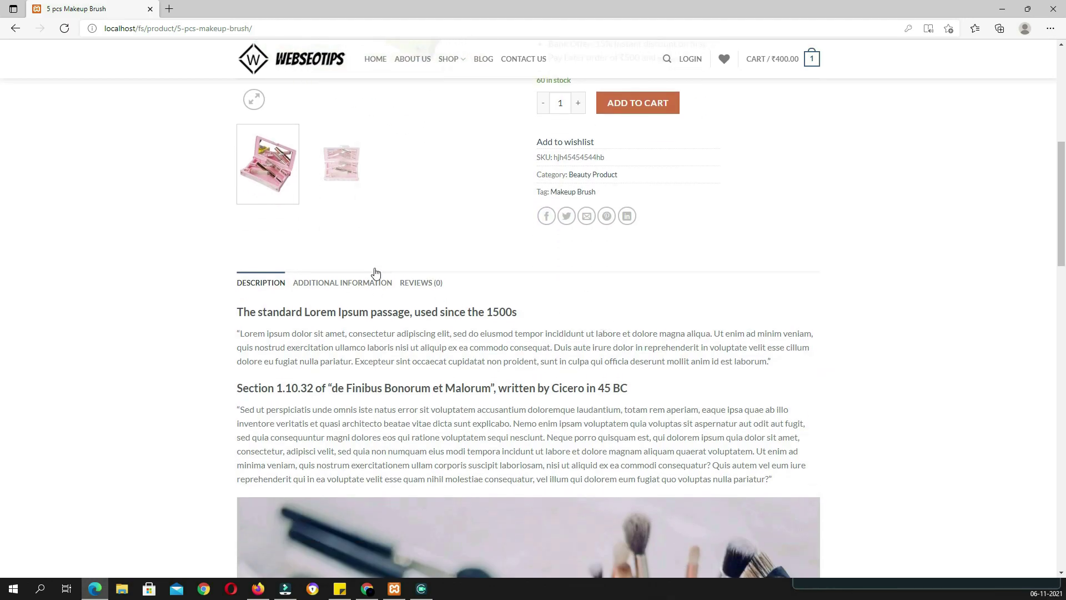
{"action": "scroll", "coordinate": [542, 399], "scroll_direction": "down", "scroll_amount": 15}
{"action": "scroll", "coordinate": [541, 405], "scroll_direction": "up", "scroll_amount": 10}
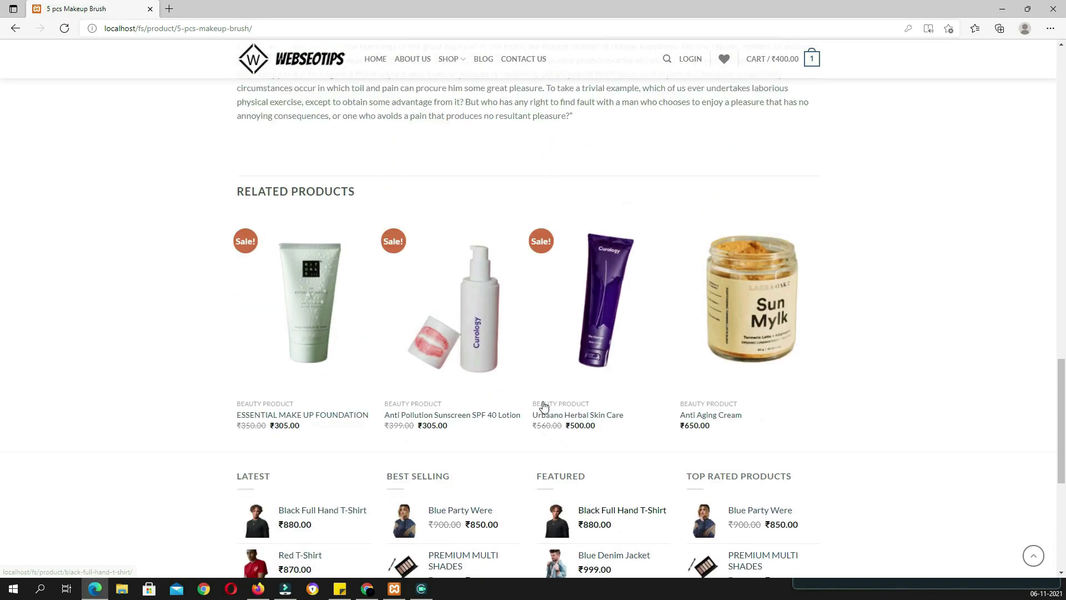
{"action": "scroll", "coordinate": [541, 406], "scroll_direction": "up", "scroll_amount": 7}
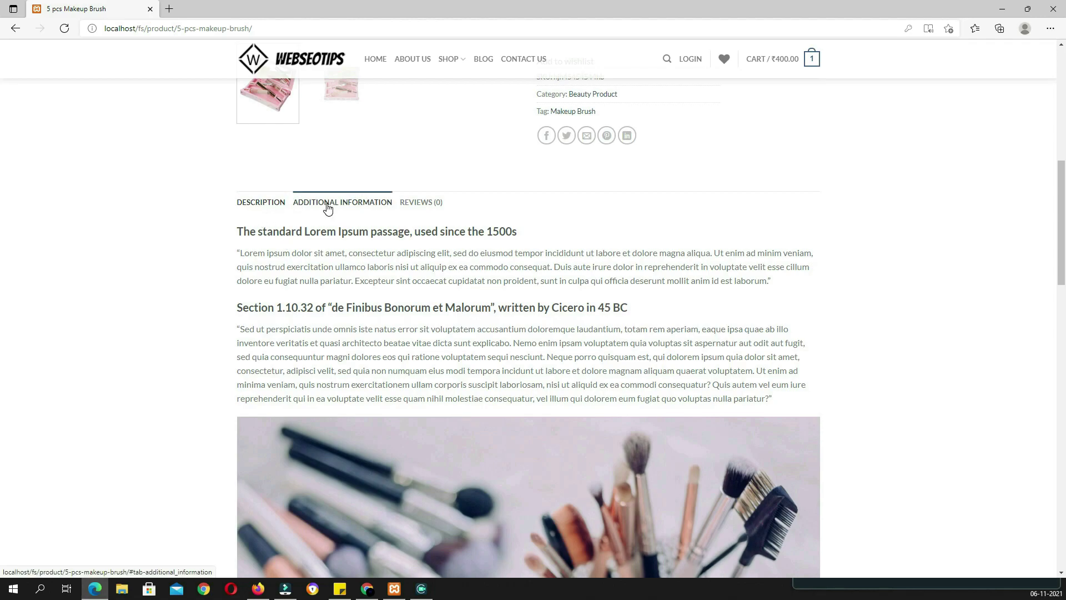
Check the Additional Information tab's 300 g weight, Reviews and Description, then view the mini-cart
{"action": "left_click", "coordinate": [327, 205]}
{"action": "left_click", "coordinate": [413, 210]}
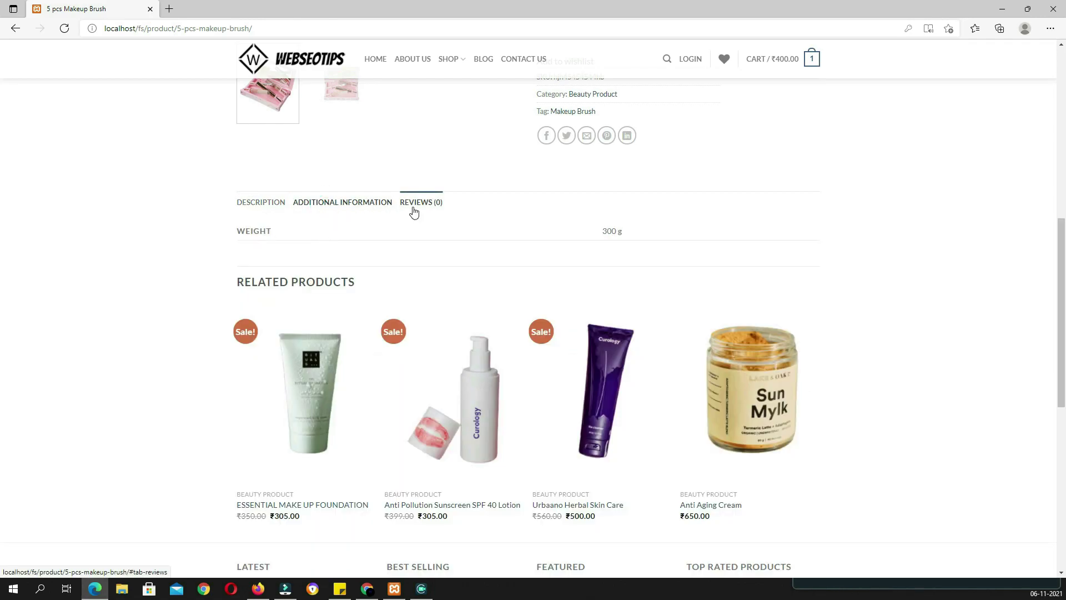
{"action": "left_click", "coordinate": [269, 205]}
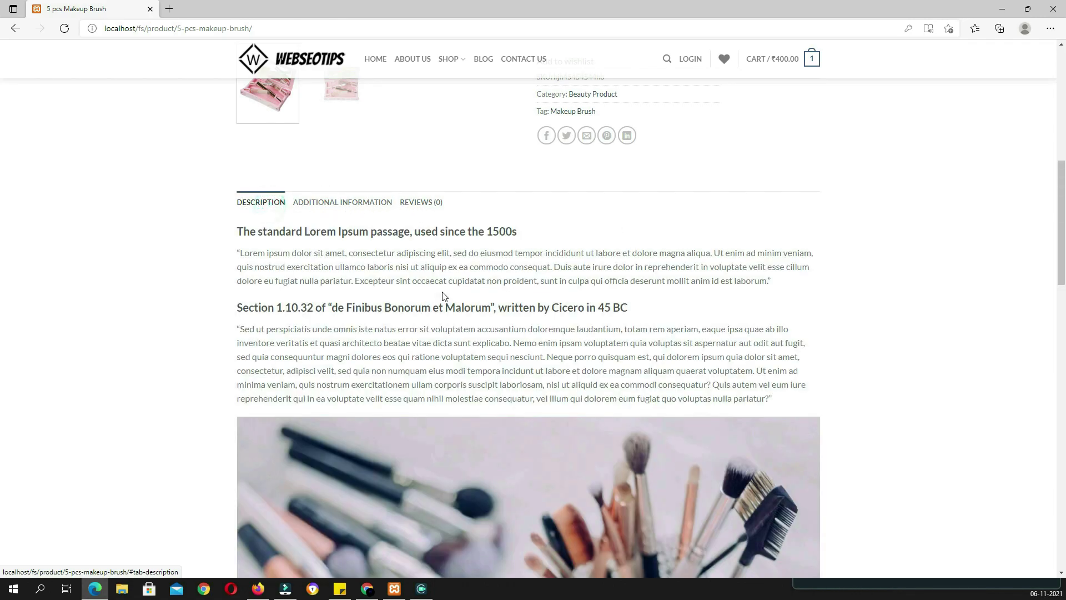
{"action": "scroll", "coordinate": [460, 319], "scroll_direction": "down", "scroll_amount": 6}
{"action": "scroll", "coordinate": [460, 319], "scroll_direction": "down", "scroll_amount": 10}
{"action": "scroll", "coordinate": [458, 319], "scroll_direction": "up", "scroll_amount": 5}
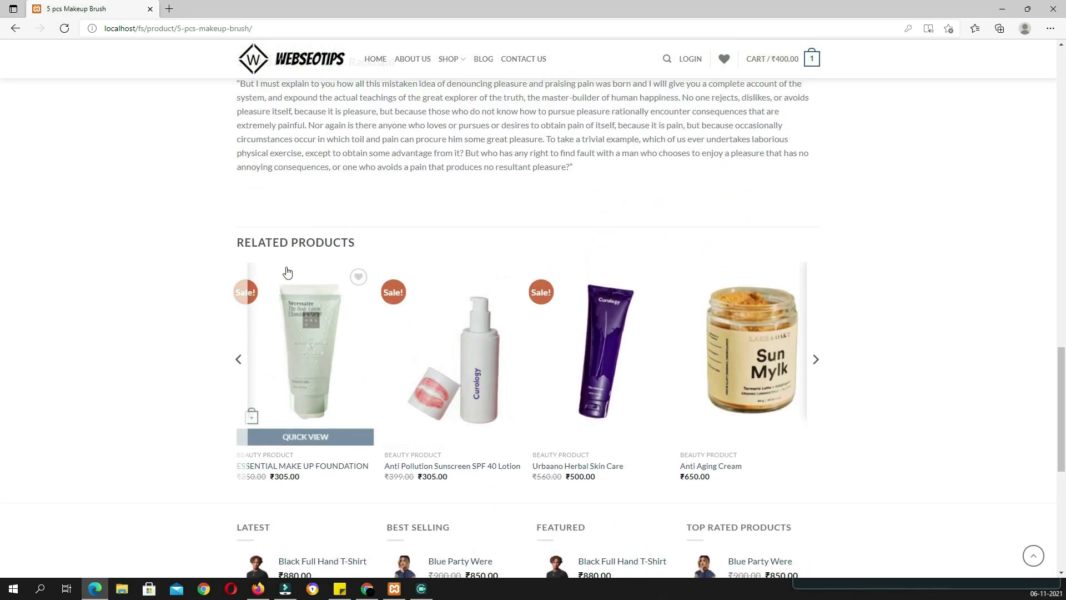
{"action": "left_click", "coordinate": [815, 360]}
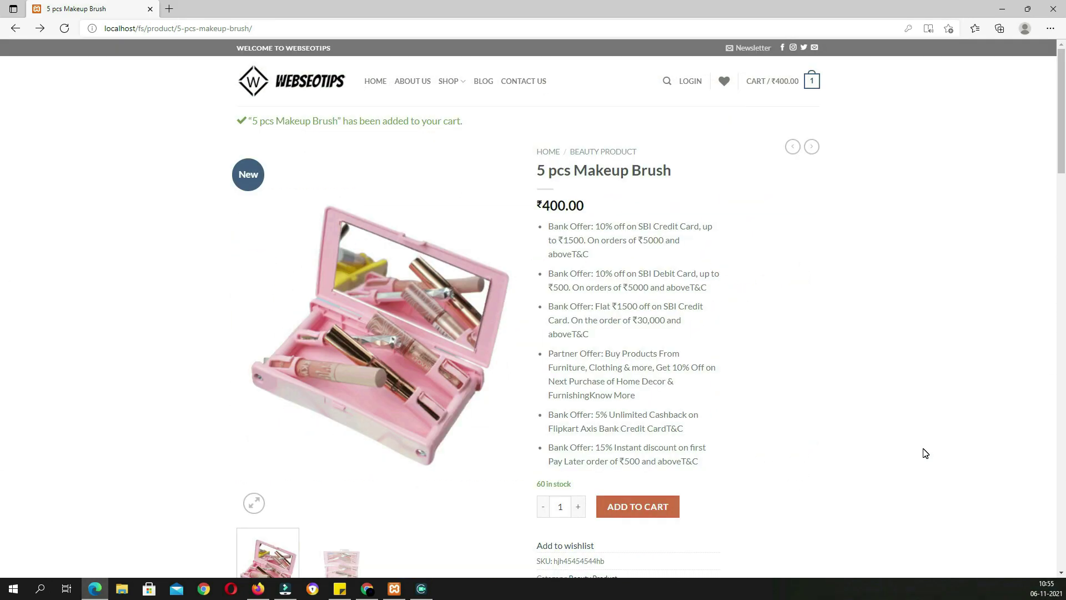
{"action": "mouse_move", "coordinate": [803, 88]}
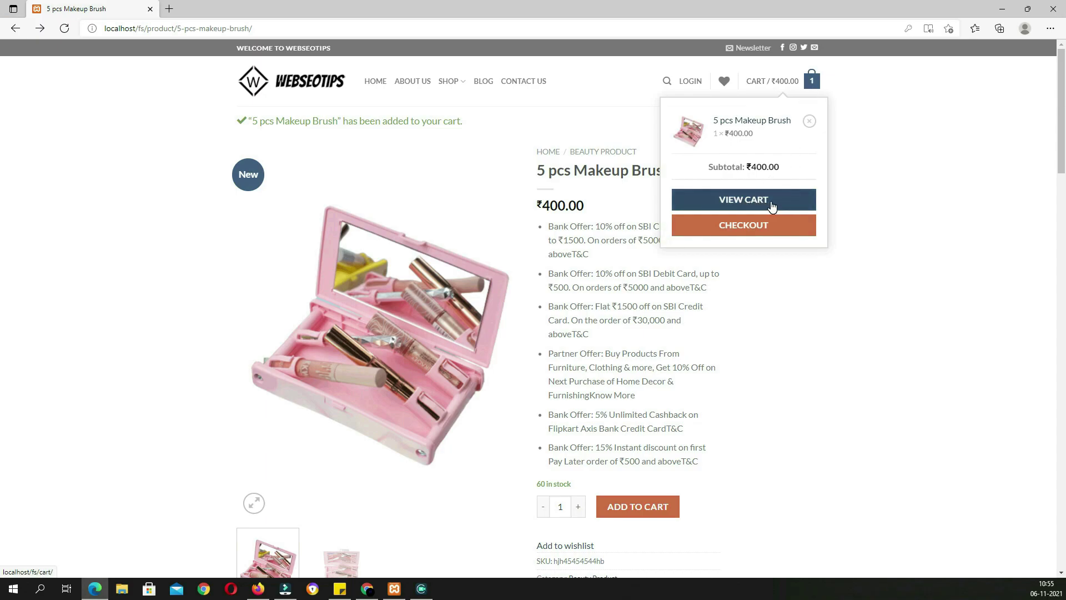
Apply coupon 10OFF in the cart for ₹40.00 off, then proceed to checkout
{"action": "left_click", "coordinate": [772, 206]}
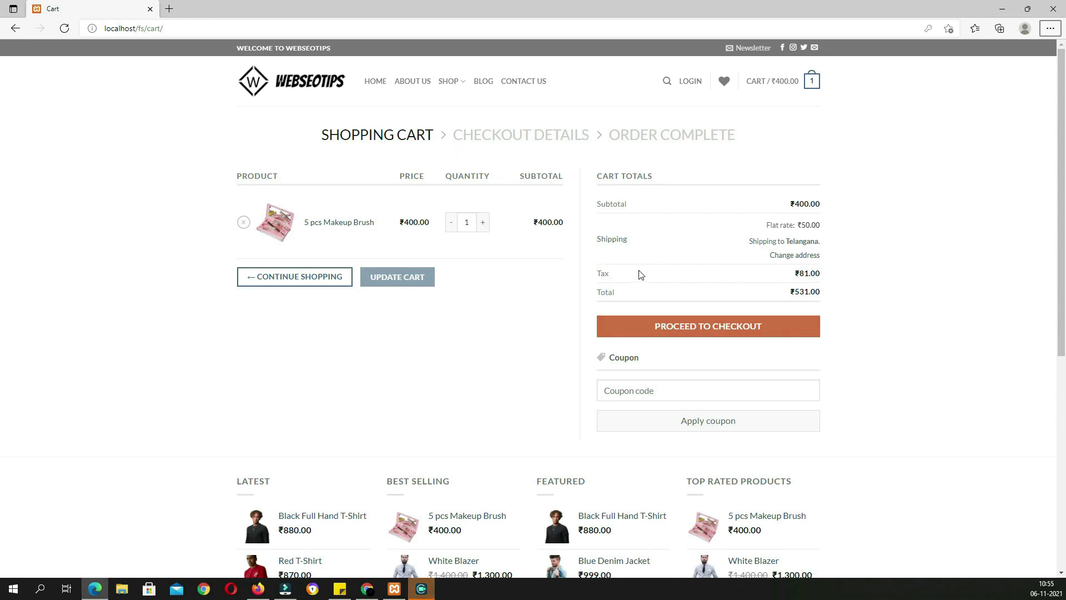
{"action": "scroll", "coordinate": [623, 127], "scroll_direction": "down", "scroll_amount": 2}
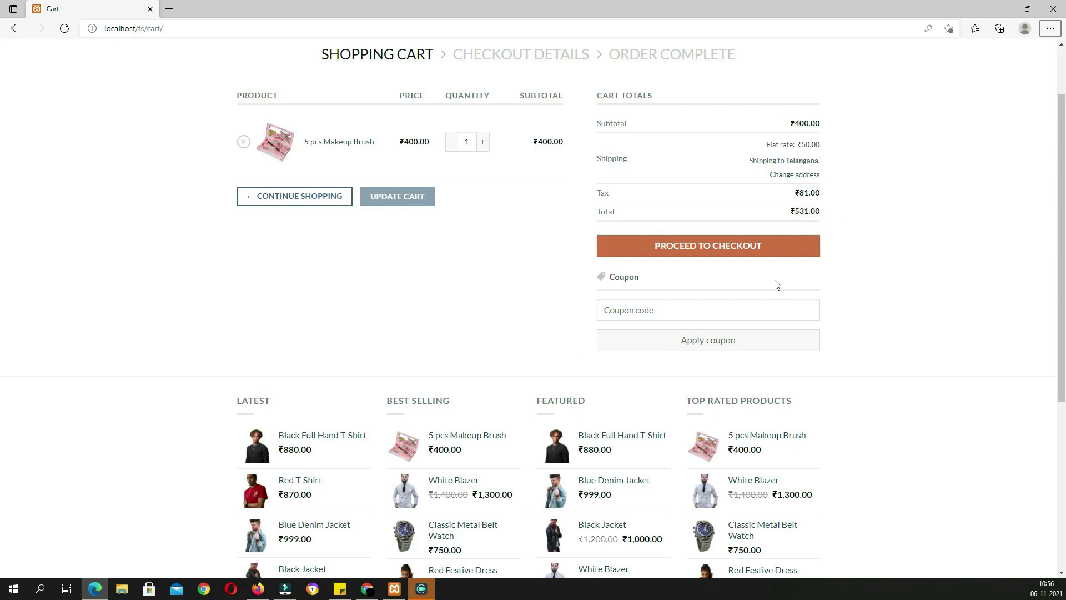
{"action": "left_click", "coordinate": [669, 309]}
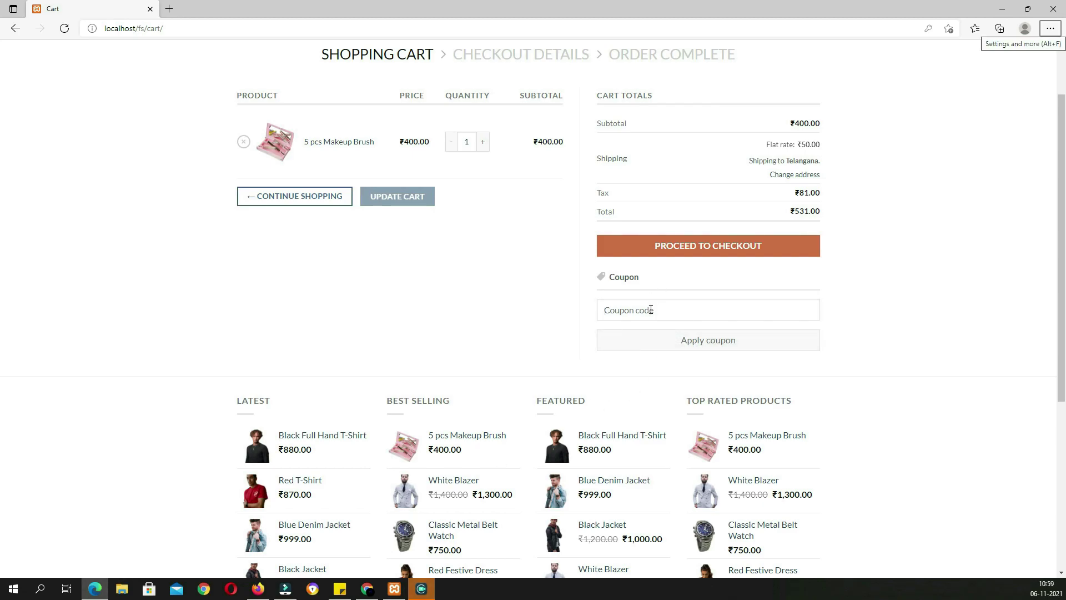
{"action": "left_click", "coordinate": [648, 308]}
{"action": "type", "text": "10OFF"}
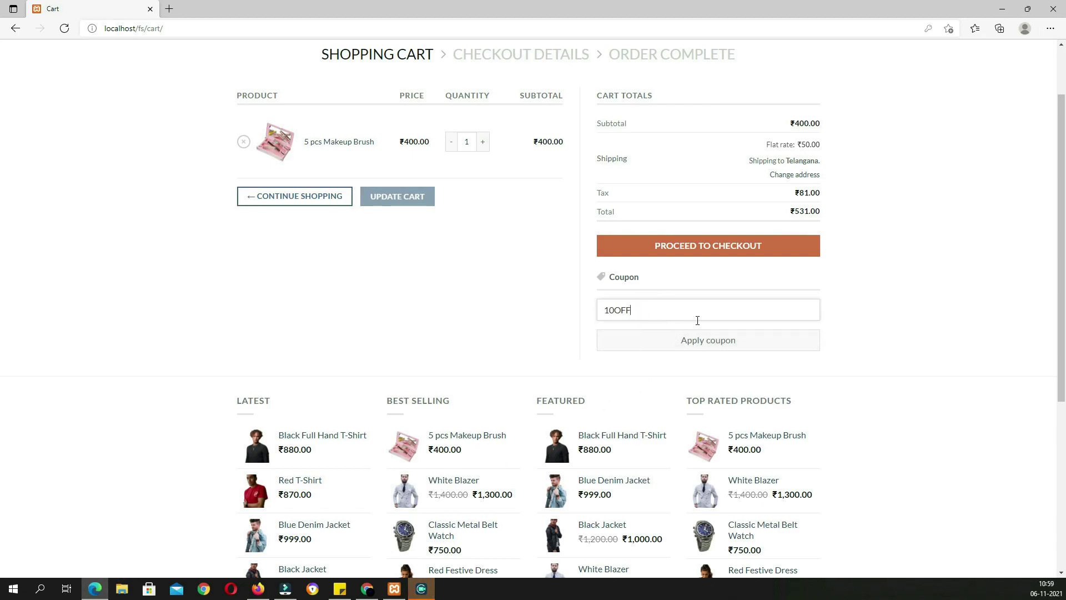
{"action": "left_click", "coordinate": [690, 349]}
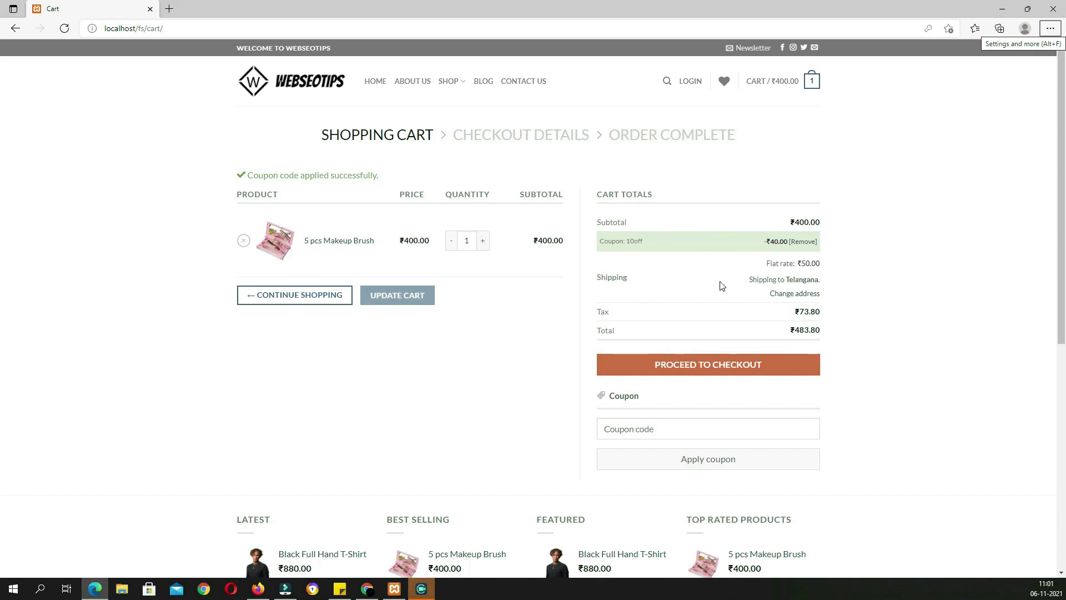
{"action": "left_click", "coordinate": [691, 368]}
Choose to create a customer account with this order and enter an account password
{"action": "scroll", "coordinate": [694, 368], "scroll_direction": "down", "scroll_amount": 2}
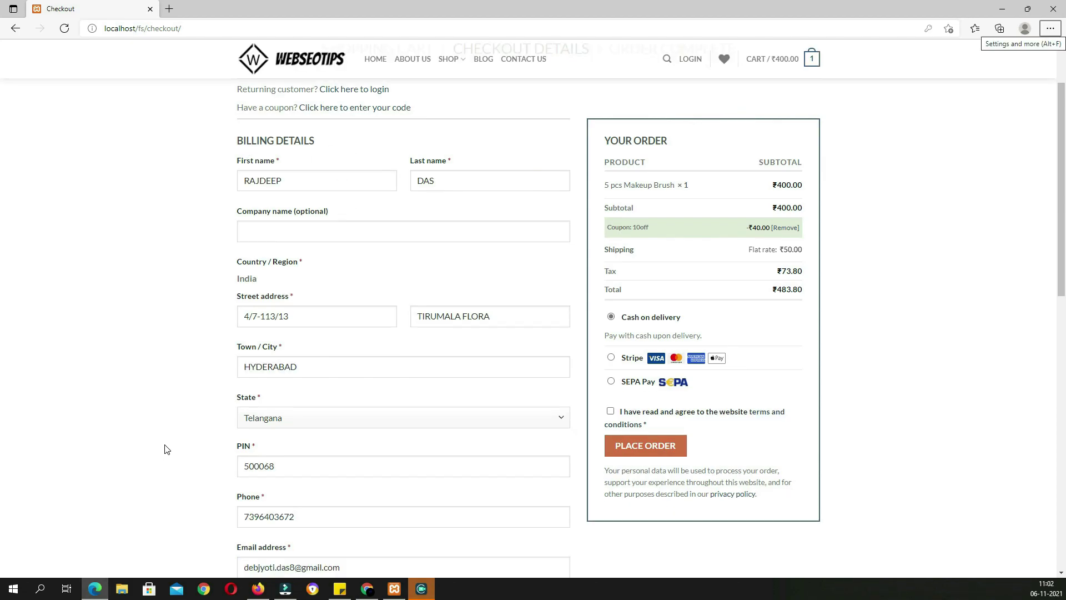
{"action": "scroll", "coordinate": [167, 447], "scroll_direction": "down", "scroll_amount": 2}
{"action": "scroll", "coordinate": [321, 297], "scroll_direction": "up", "scroll_amount": 1}
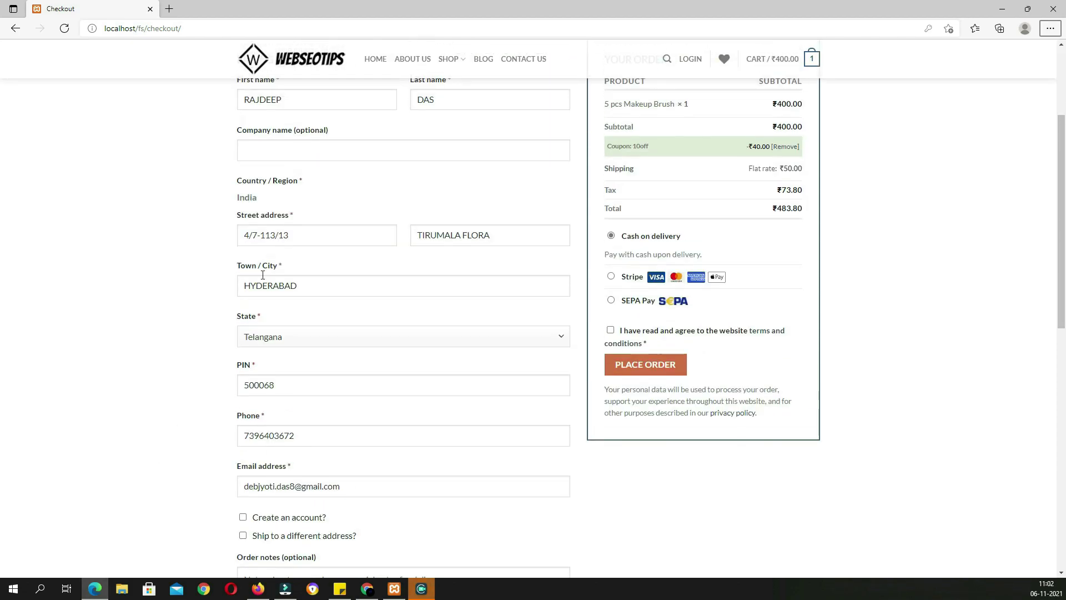
{"action": "scroll", "coordinate": [298, 339], "scroll_direction": "down", "scroll_amount": 3}
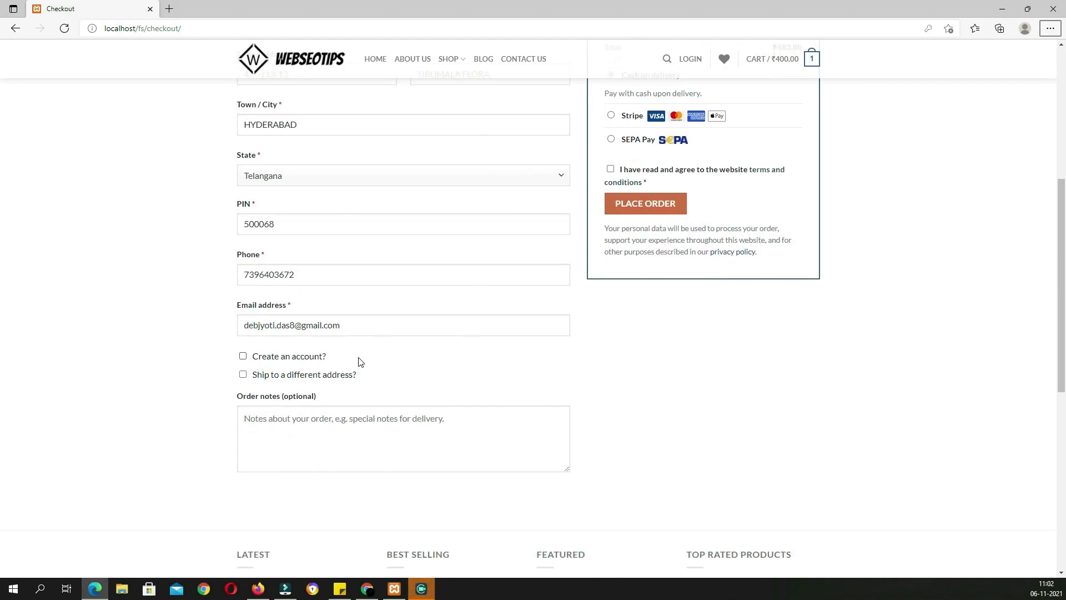
{"action": "left_click", "coordinate": [243, 356]}
{"action": "left_click", "coordinate": [276, 393]}
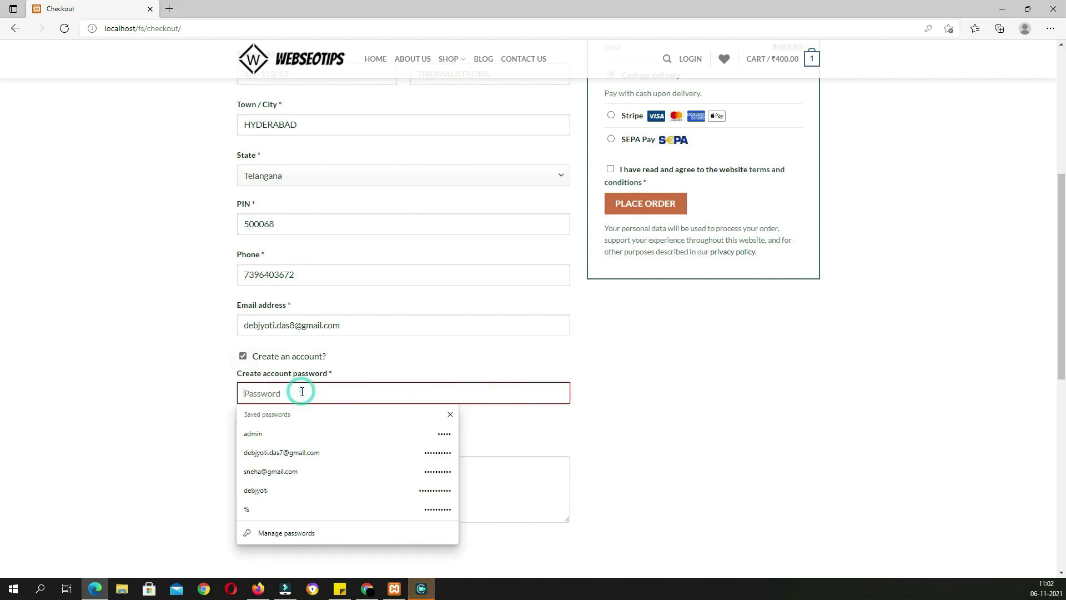
{"action": "type", "text": "••••••••••"}
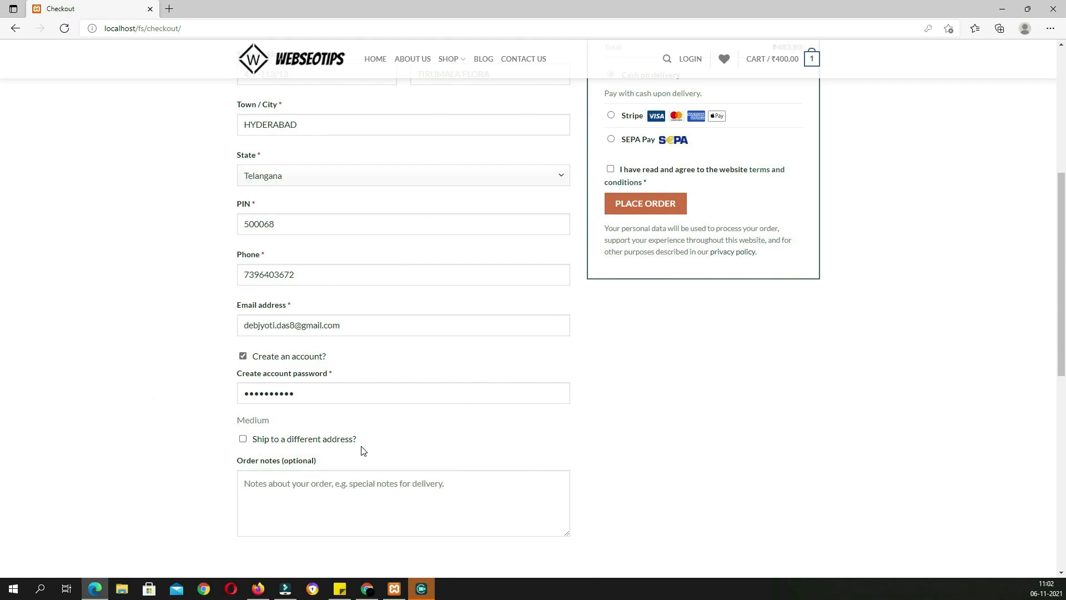
Leave Ship to a different address turned off and click into the order notes field
{"action": "left_click", "coordinate": [243, 439]}
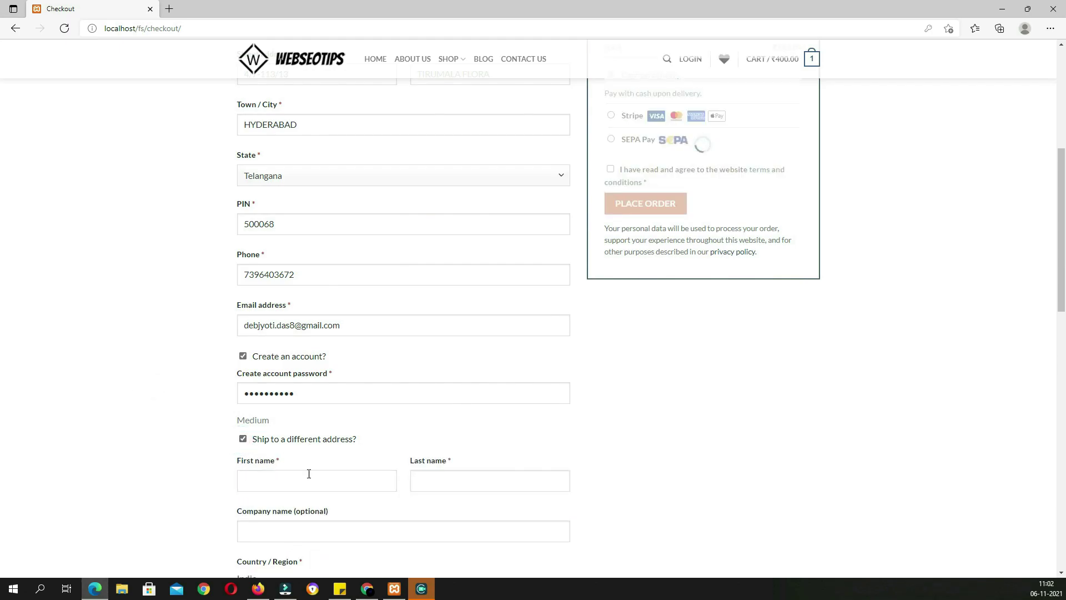
{"action": "scroll", "coordinate": [374, 480], "scroll_direction": "down", "scroll_amount": 6}
{"action": "scroll", "coordinate": [373, 480], "scroll_direction": "up", "scroll_amount": 4}
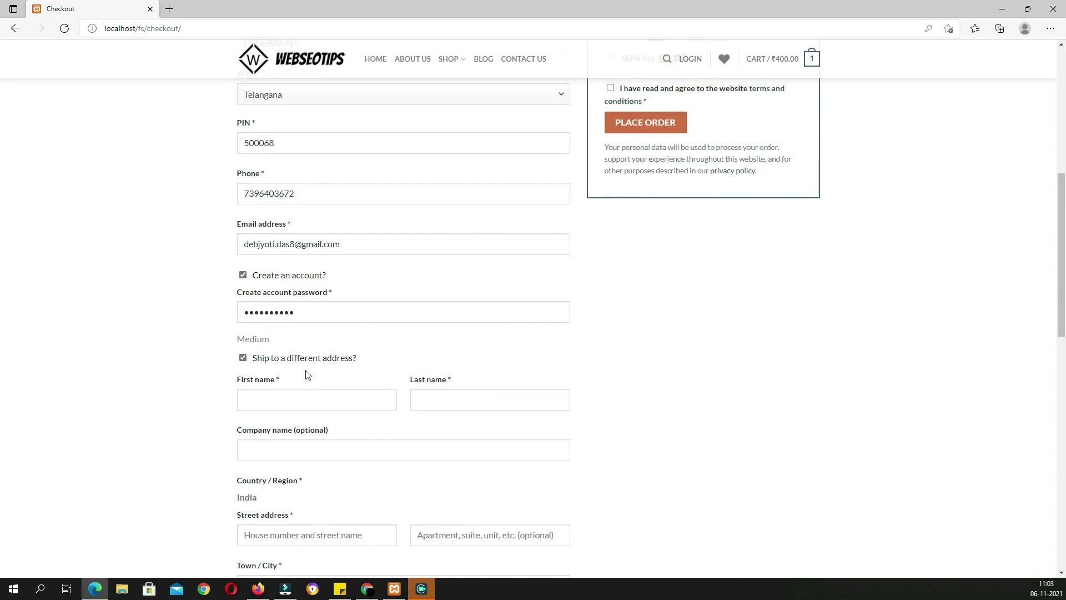
{"action": "left_click", "coordinate": [243, 358]}
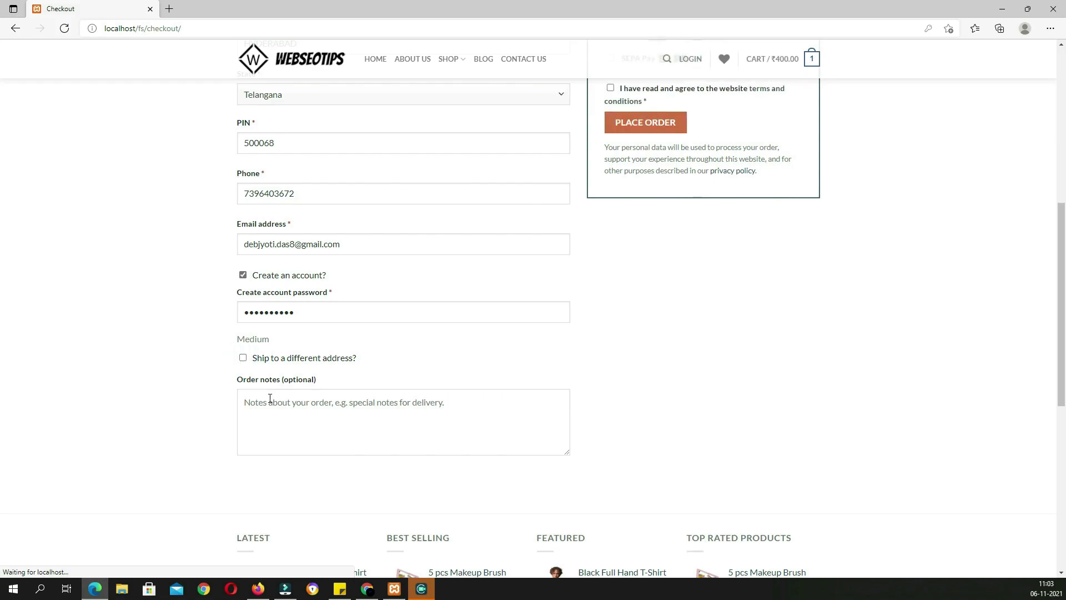
{"action": "left_click", "coordinate": [311, 407]}
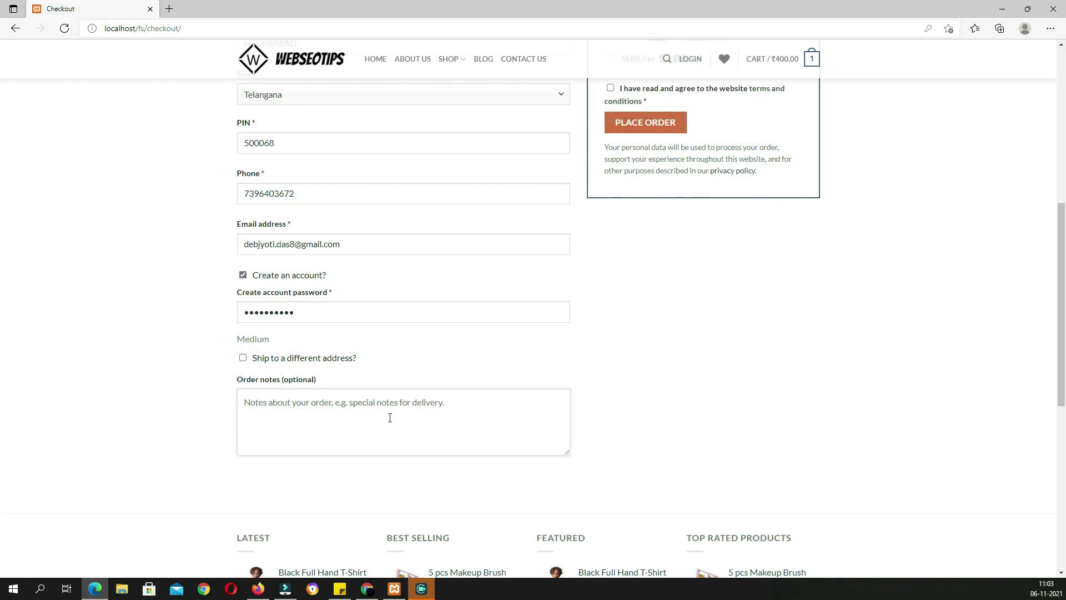
{"action": "scroll", "coordinate": [421, 423], "scroll_direction": "up", "scroll_amount": 7}
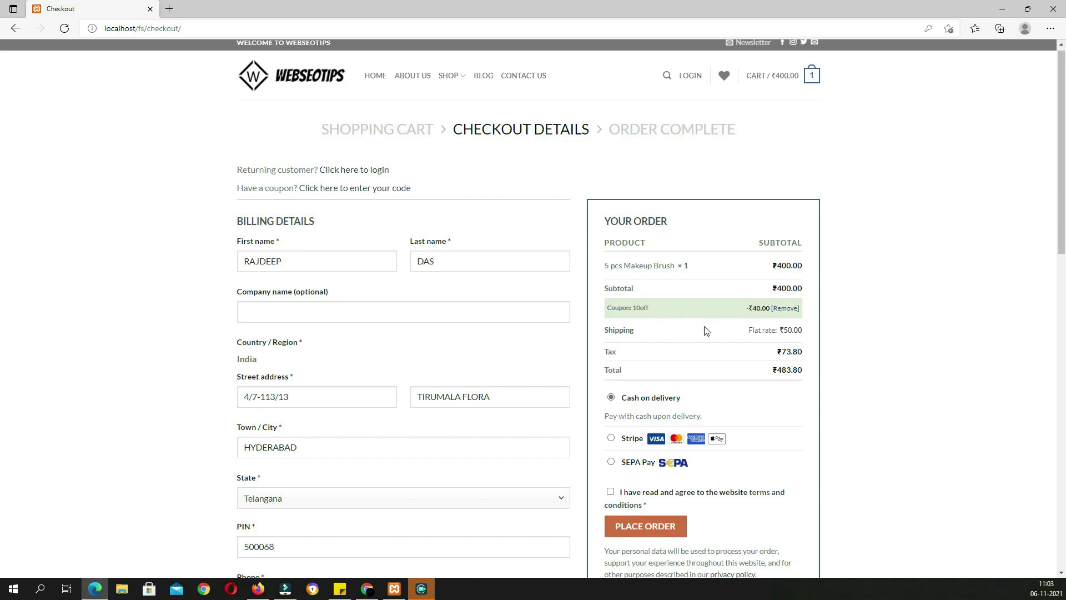
{"action": "scroll", "coordinate": [653, 450], "scroll_direction": "down", "scroll_amount": 2}
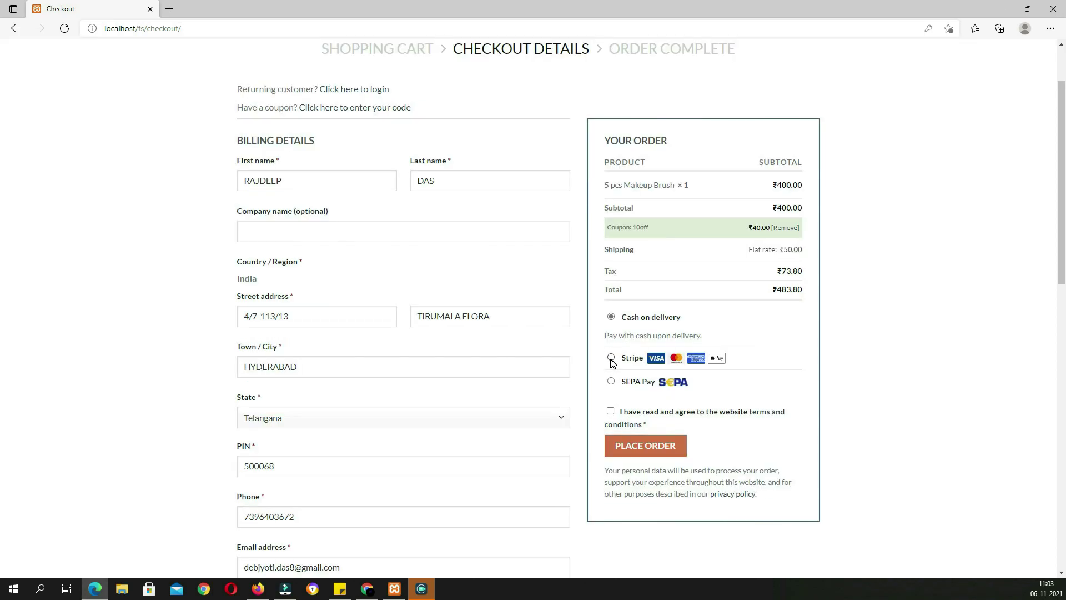
Pay with Cash on delivery, accept the terms and conditions, and place the order
{"action": "left_click", "coordinate": [611, 358]}
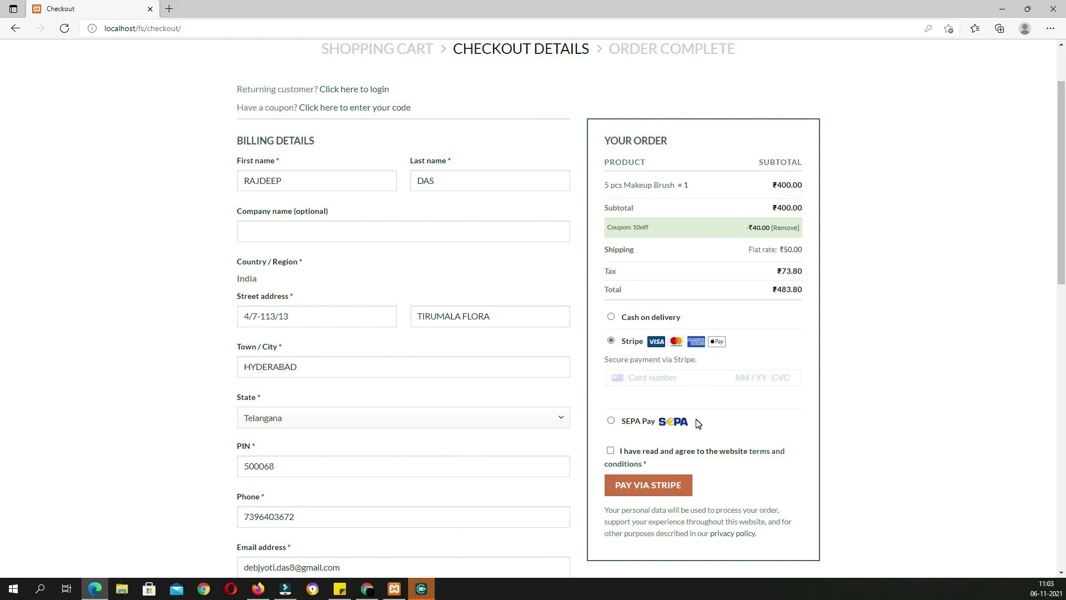
{"action": "left_click", "coordinate": [612, 317]}
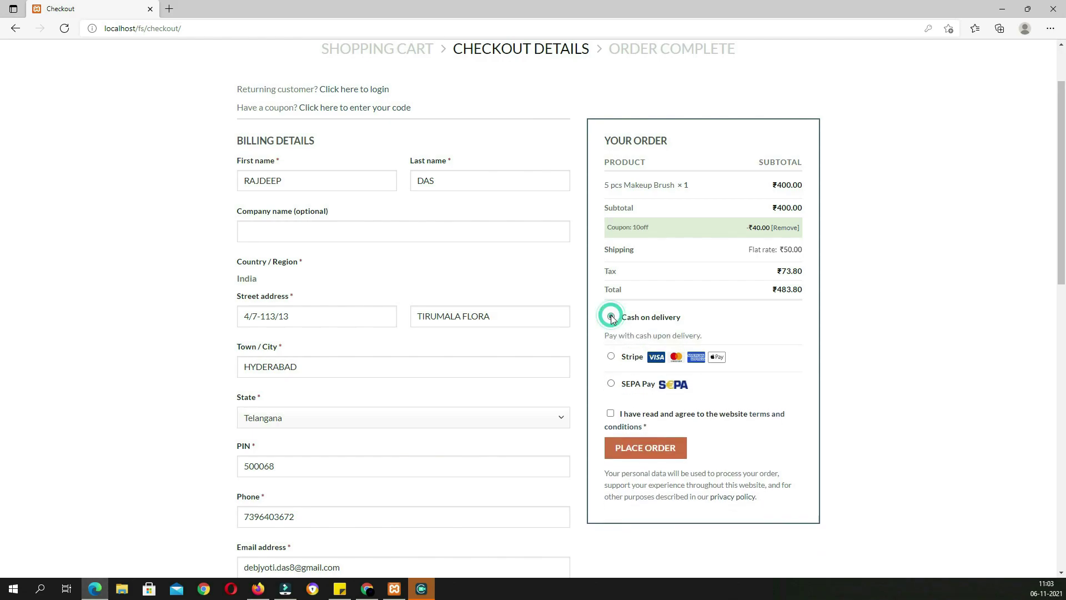
{"action": "left_click", "coordinate": [611, 412]}
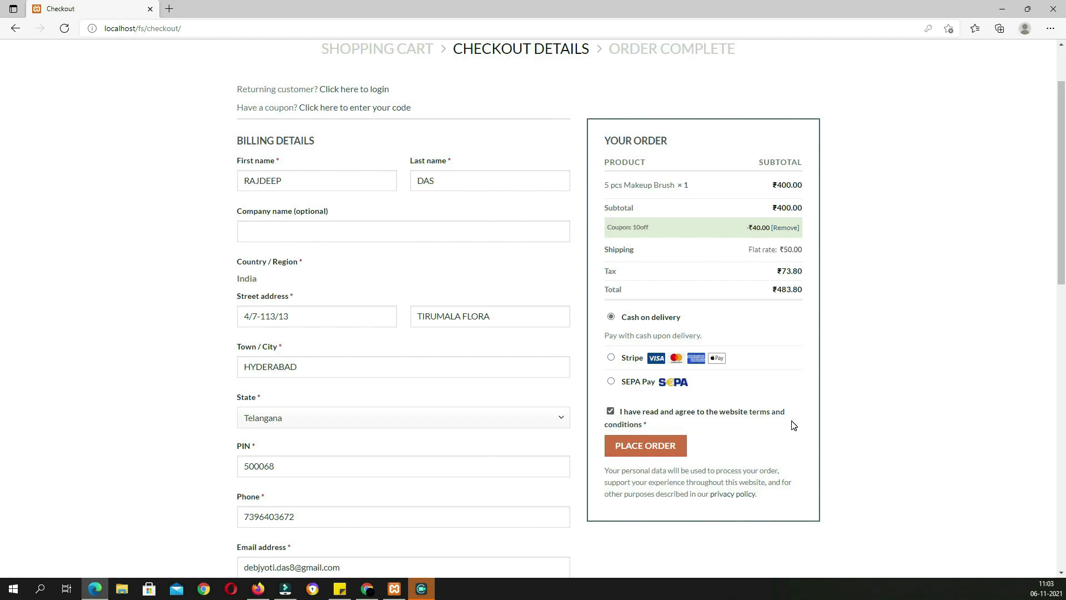
{"action": "left_click", "coordinate": [656, 446]}
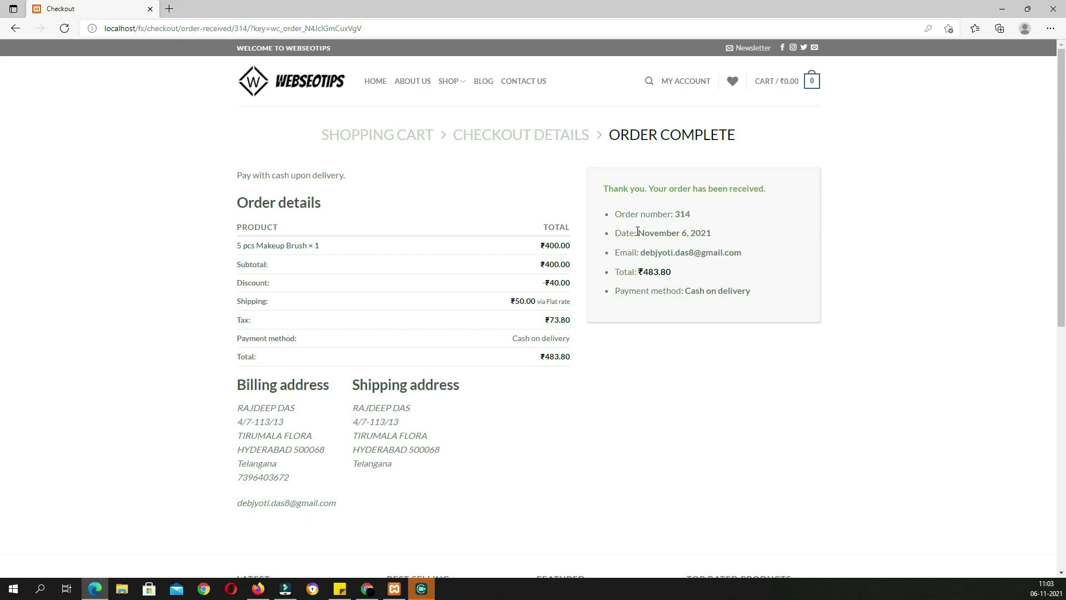
Highlight the order's date, e-mail, ₹483.80 total and payment method, then open My Account Orders
{"action": "left_click_drag", "start_coordinate": [726, 234], "coordinate": [629, 233]}
{"action": "left_click", "coordinate": [750, 257]}
{"action": "left_click_drag", "start_coordinate": [751, 258], "coordinate": [641, 253]}
{"action": "double_click", "coordinate": [669, 272]}
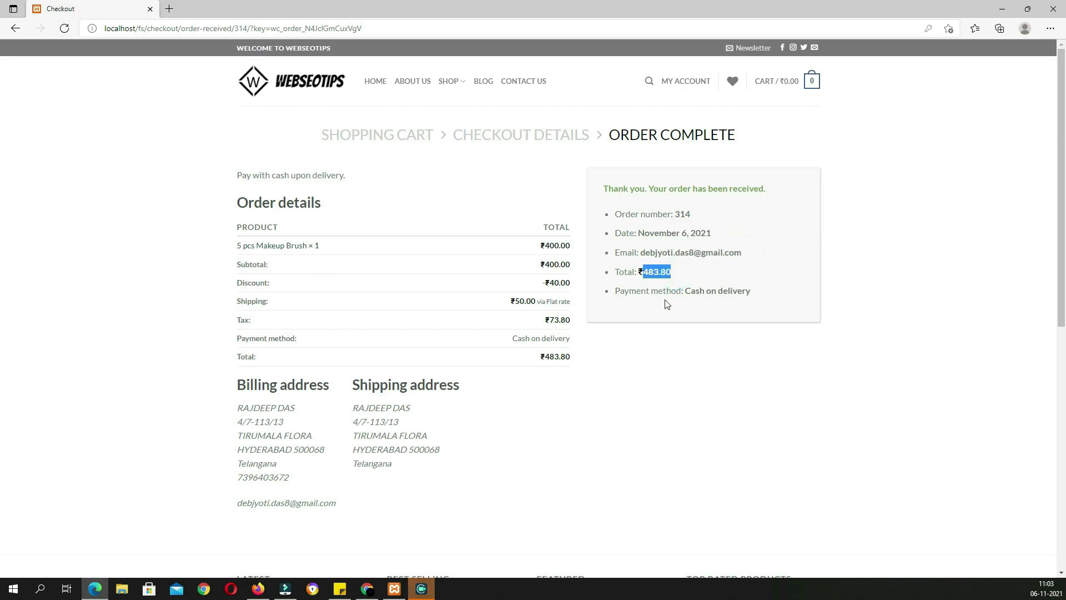
{"action": "left_click_drag", "start_coordinate": [766, 294], "coordinate": [611, 295]}
{"action": "mouse_move", "coordinate": [679, 83]}
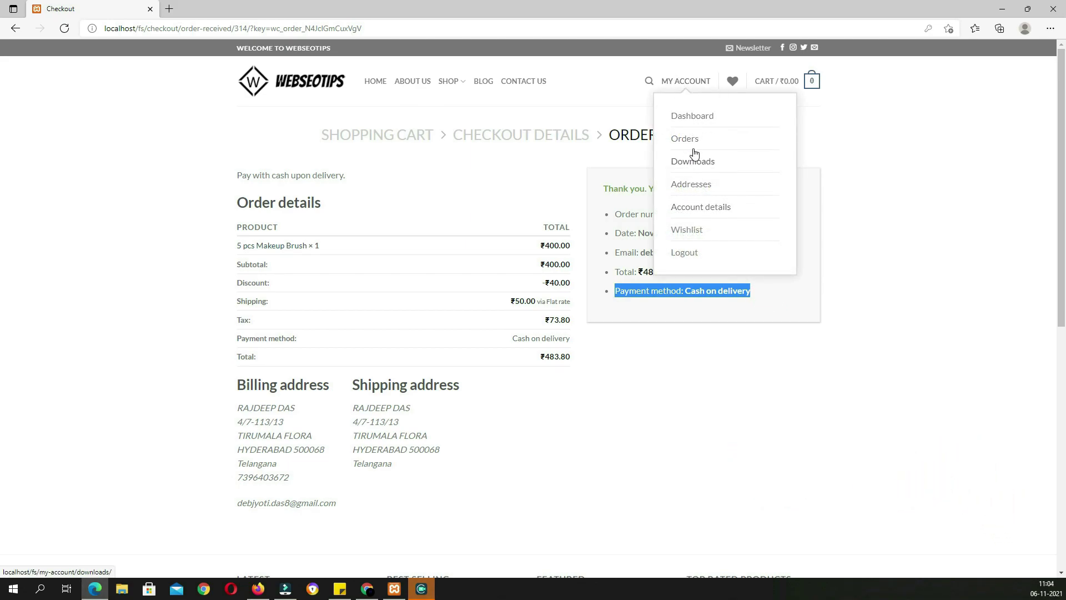
{"action": "left_click", "coordinate": [690, 140]}
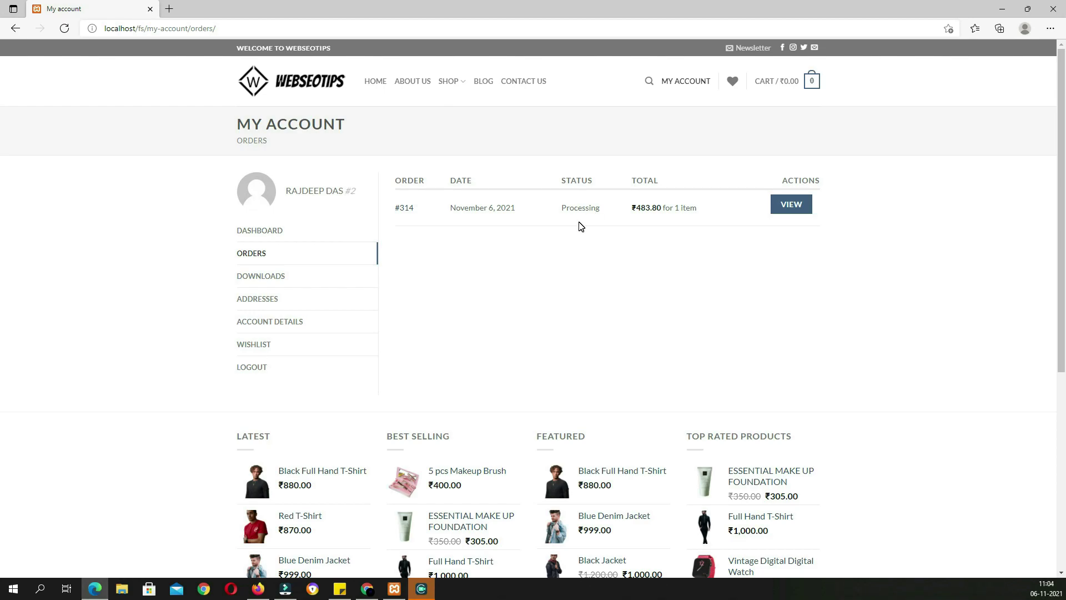
In wp-admin, change order #314's status from Processing to Completed and update it
{"action": "key", "text": "alt+Tab"}
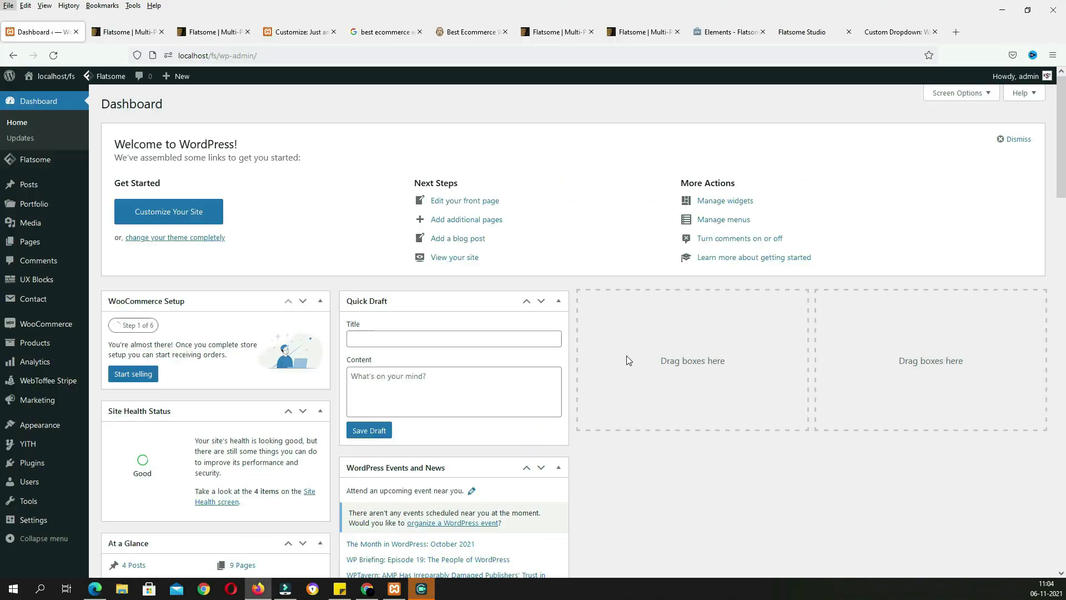
{"action": "mouse_move", "coordinate": [51, 332]}
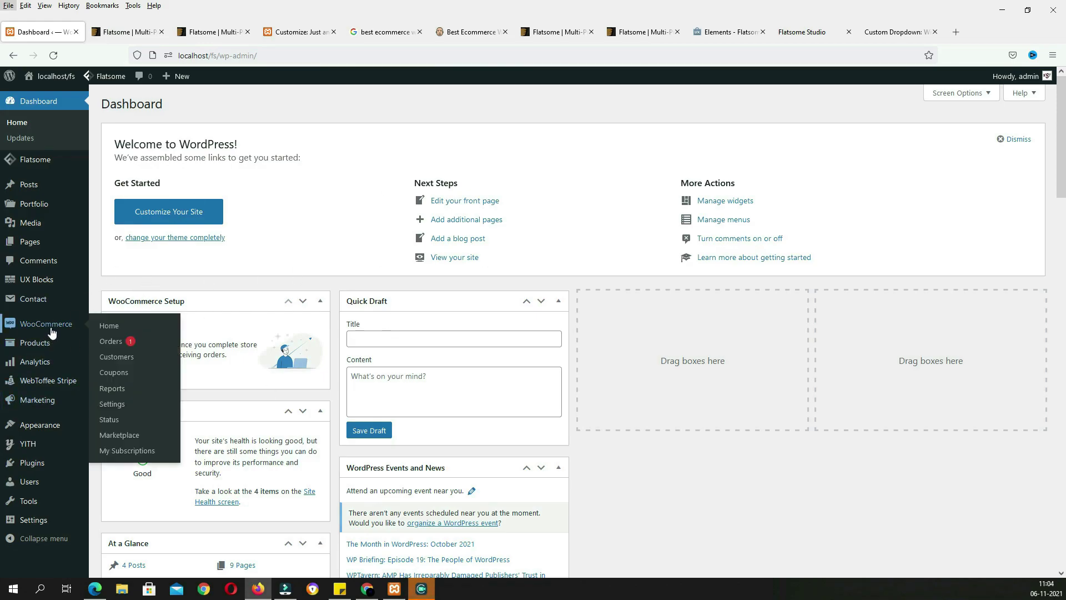
{"action": "left_click", "coordinate": [122, 345]}
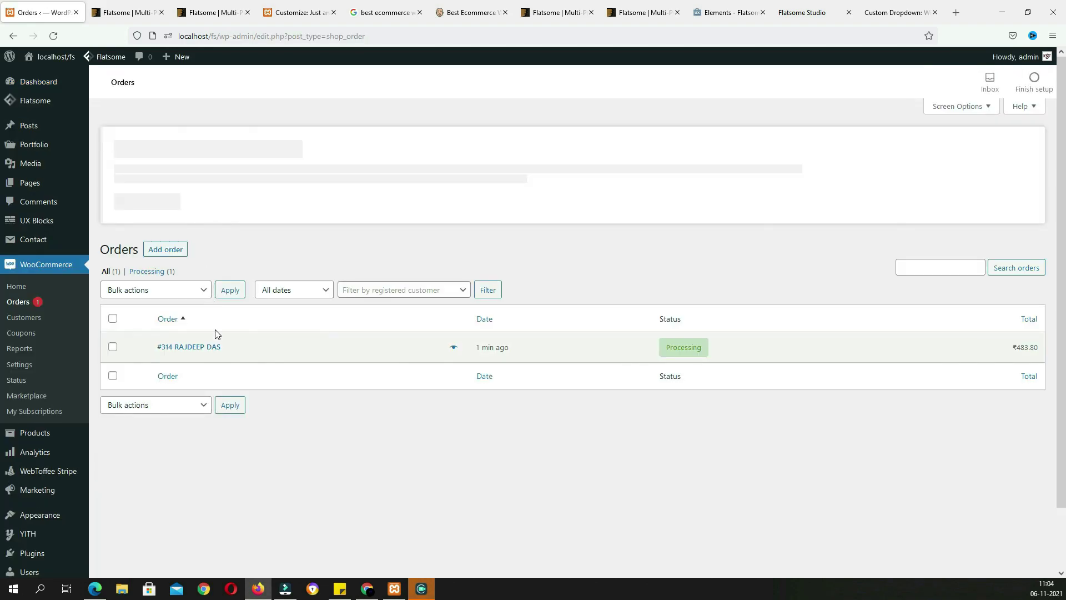
{"action": "left_click", "coordinate": [207, 344]}
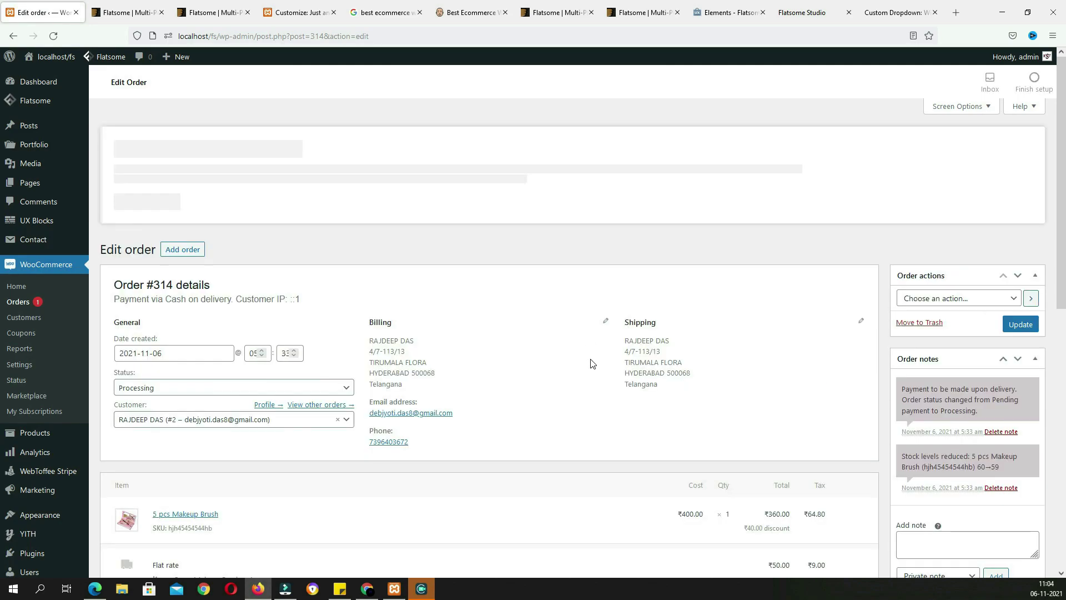
{"action": "scroll", "coordinate": [593, 363], "scroll_direction": "down", "scroll_amount": 2}
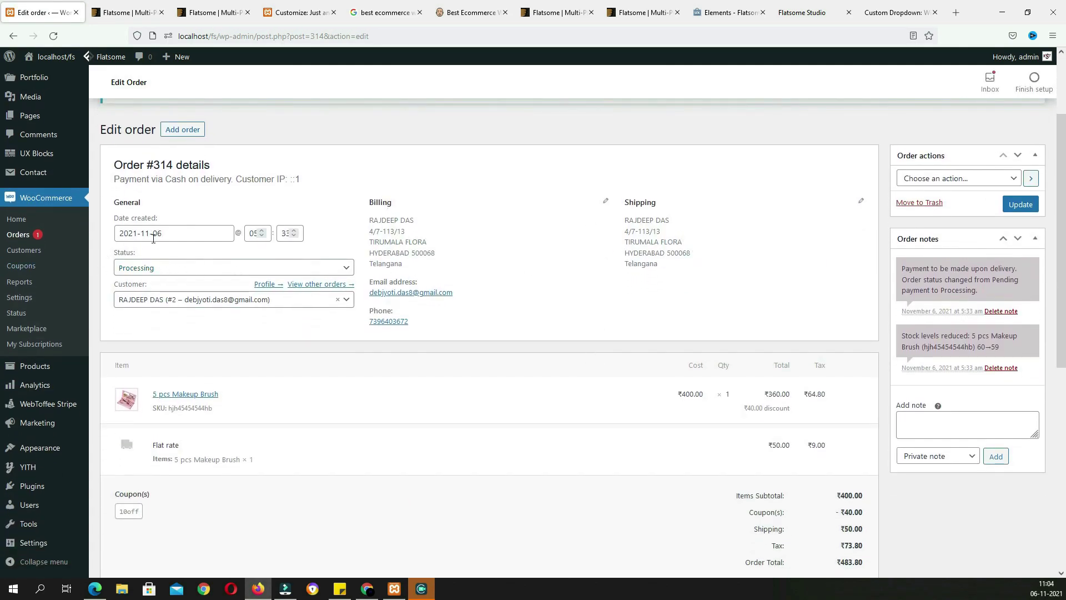
{"action": "left_click", "coordinate": [123, 267]}
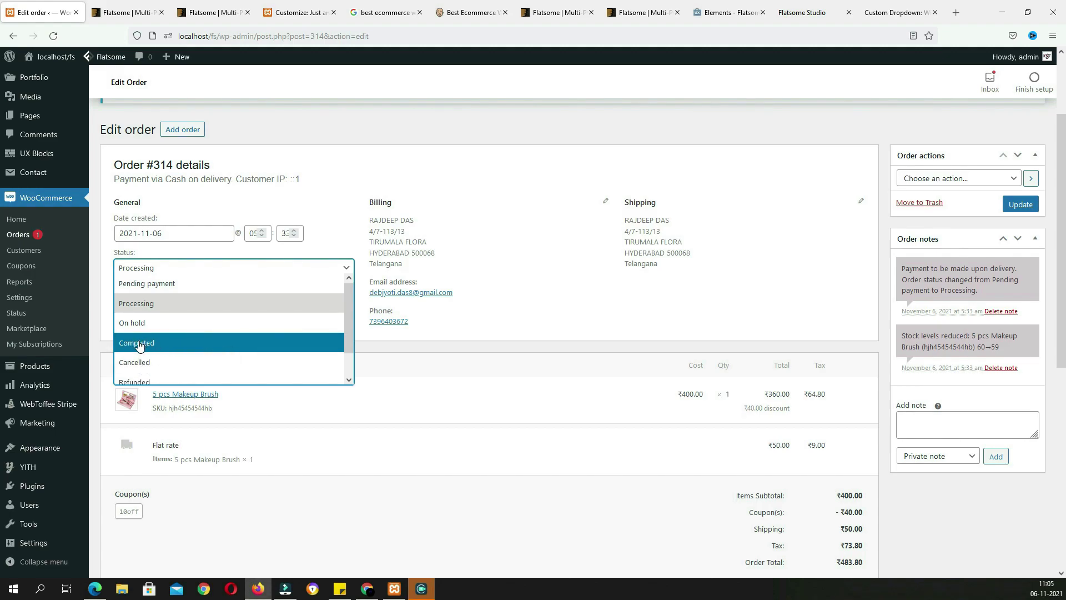
{"action": "left_click", "coordinate": [155, 343]}
{"action": "left_click", "coordinate": [1019, 205]}
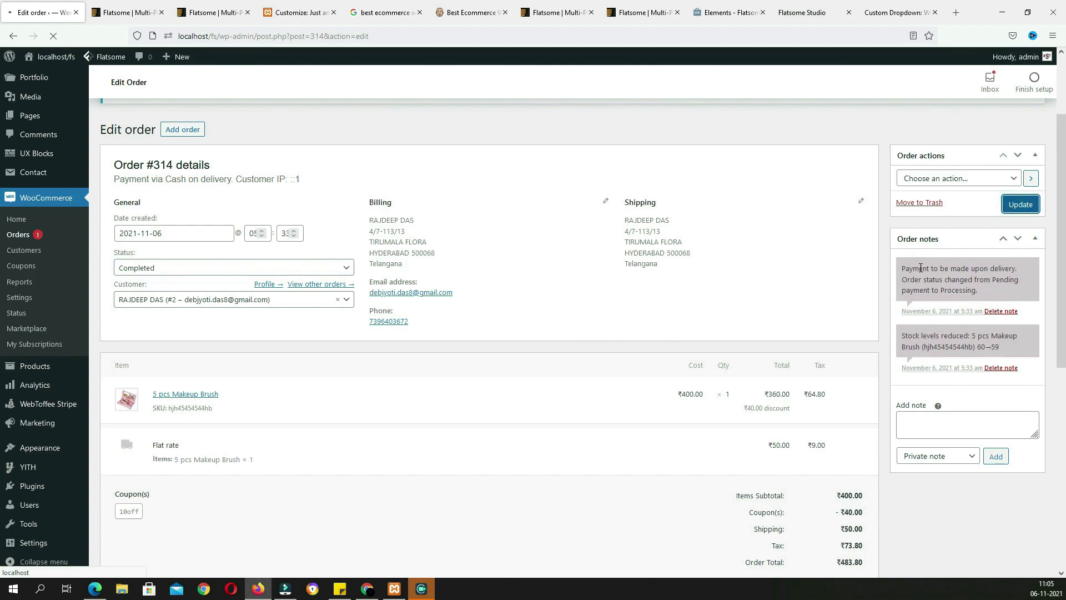
{"action": "left_click", "coordinate": [95, 589]}
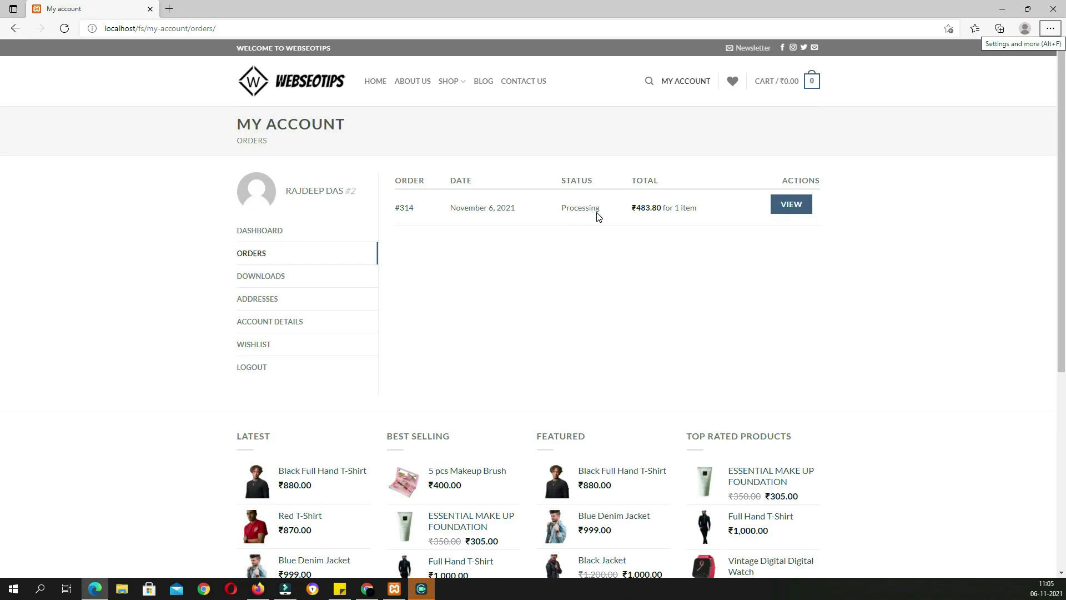
Reload the My Account Orders page and highlight order #314's Completed status
{"action": "left_click", "coordinate": [65, 29]}
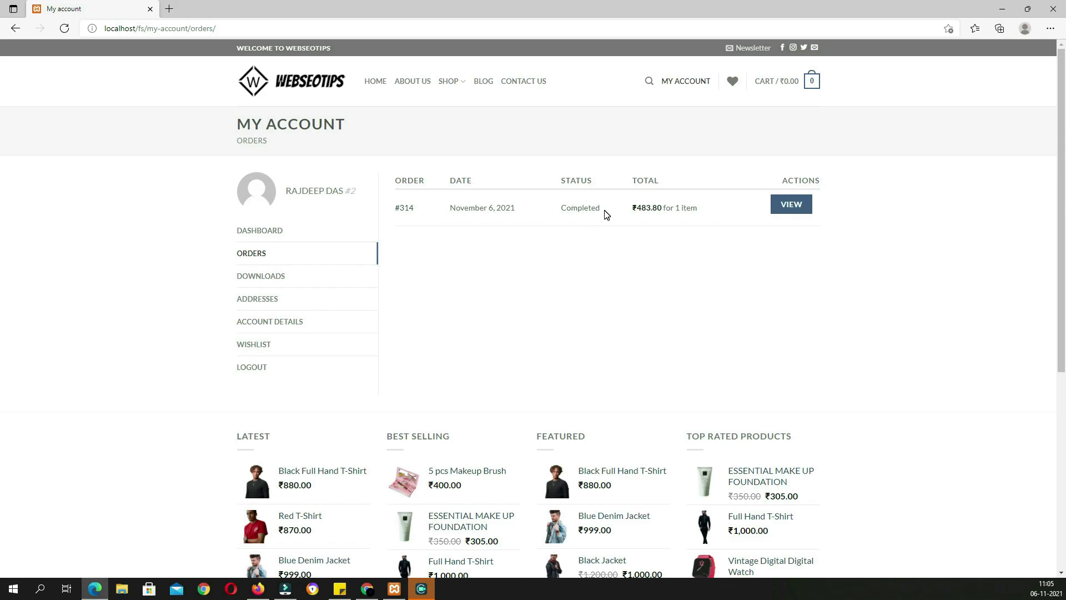
{"action": "left_click_drag", "start_coordinate": [606, 215], "coordinate": [559, 212]}
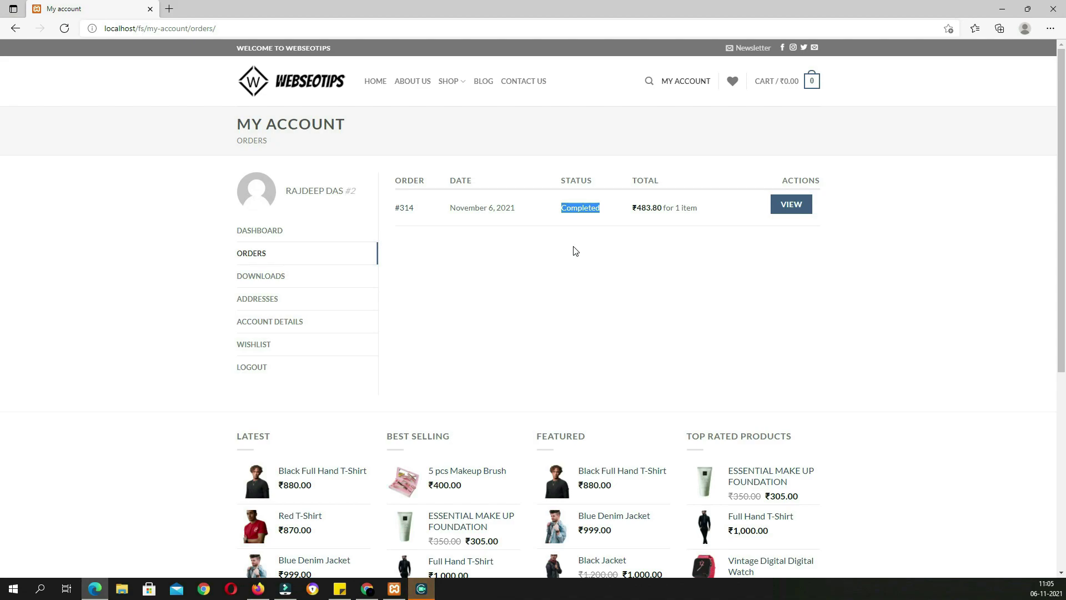
Open the blog page and highlight the OUR BLOG heading and subtitle
{"action": "left_click", "coordinate": [486, 83]}
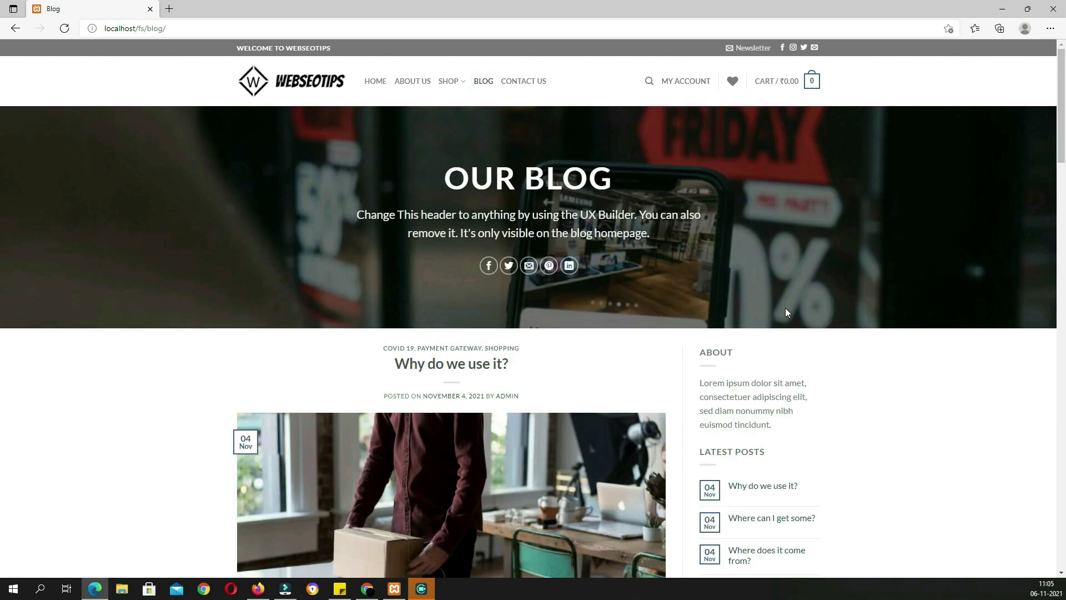
{"action": "scroll", "coordinate": [785, 307], "scroll_direction": "down", "scroll_amount": 3}
{"action": "scroll", "coordinate": [788, 313], "scroll_direction": "up", "scroll_amount": 2}
{"action": "scroll", "coordinate": [786, 312], "scroll_direction": "up", "scroll_amount": 2}
{"action": "left_click_drag", "start_coordinate": [632, 270], "coordinate": [449, 191]}
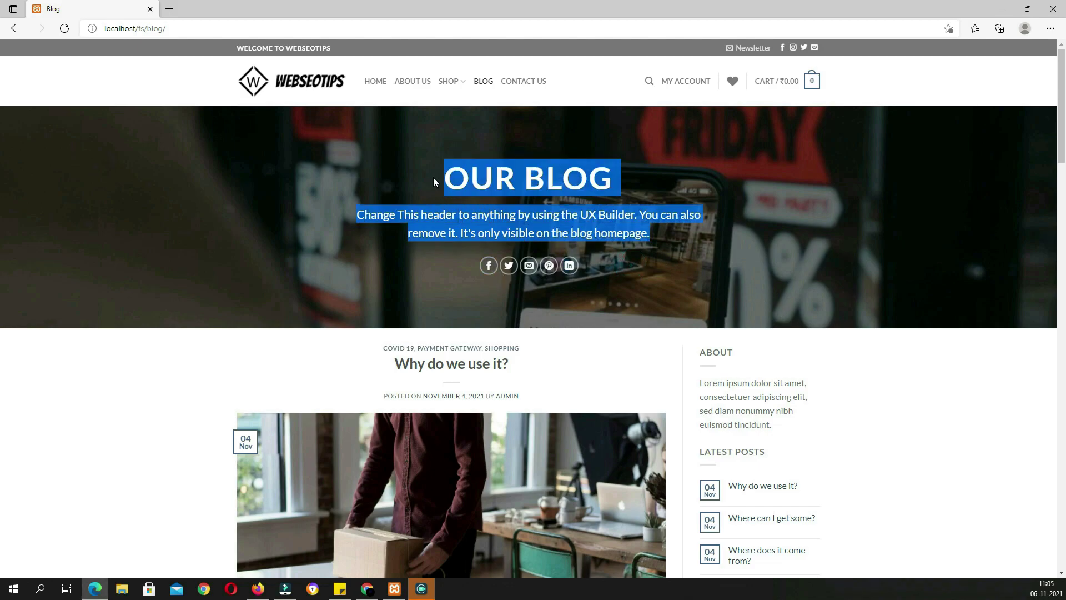
{"action": "left_click", "coordinate": [433, 178]}
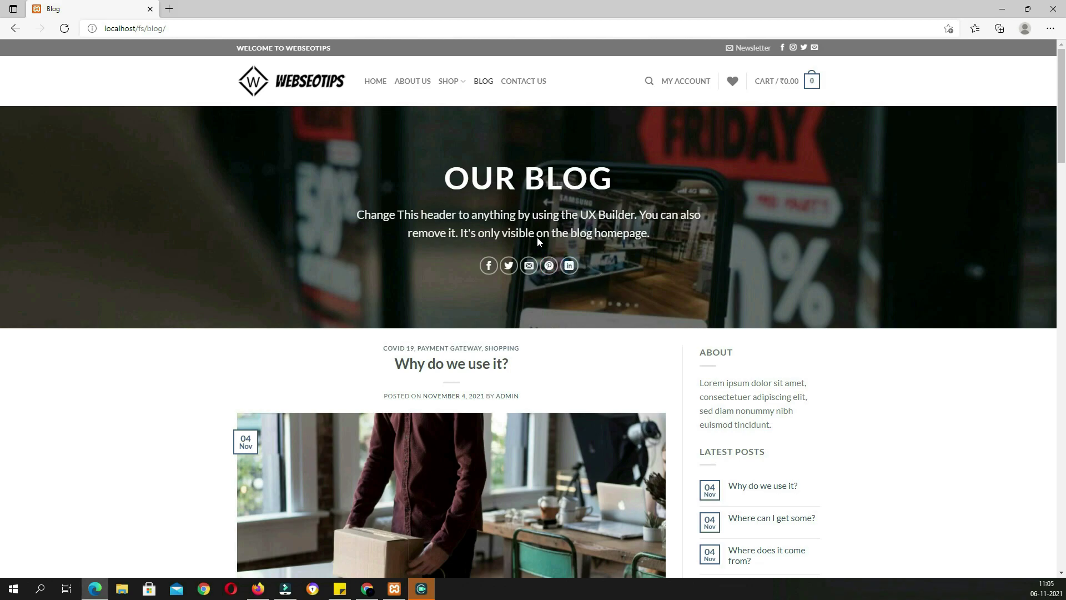
{"action": "scroll", "coordinate": [656, 296], "scroll_direction": "down", "scroll_amount": 15}
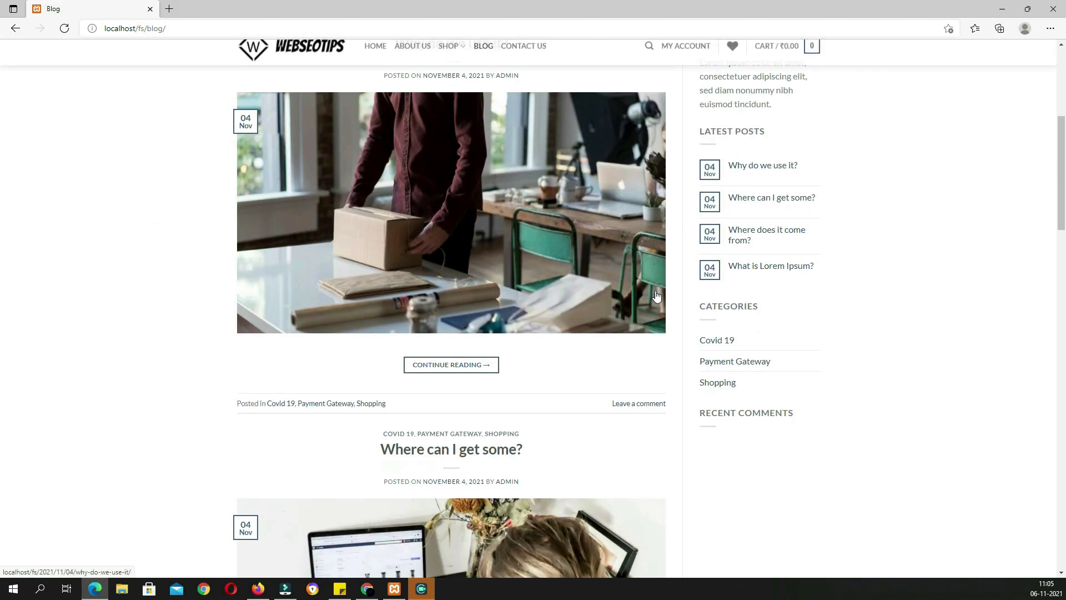
{"action": "scroll", "coordinate": [578, 311], "scroll_direction": "down", "scroll_amount": 20}
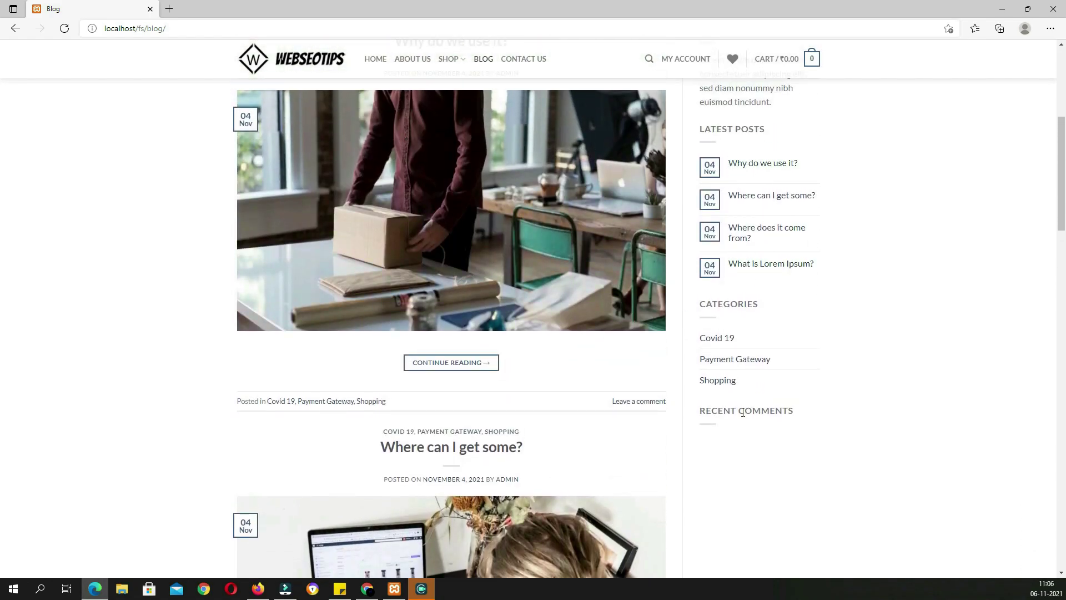
{"action": "scroll", "coordinate": [743, 412], "scroll_direction": "up", "scroll_amount": 5}
Read the 'Why do we use it?' post, then go to the Contact Us page
{"action": "left_click", "coordinate": [484, 396]}
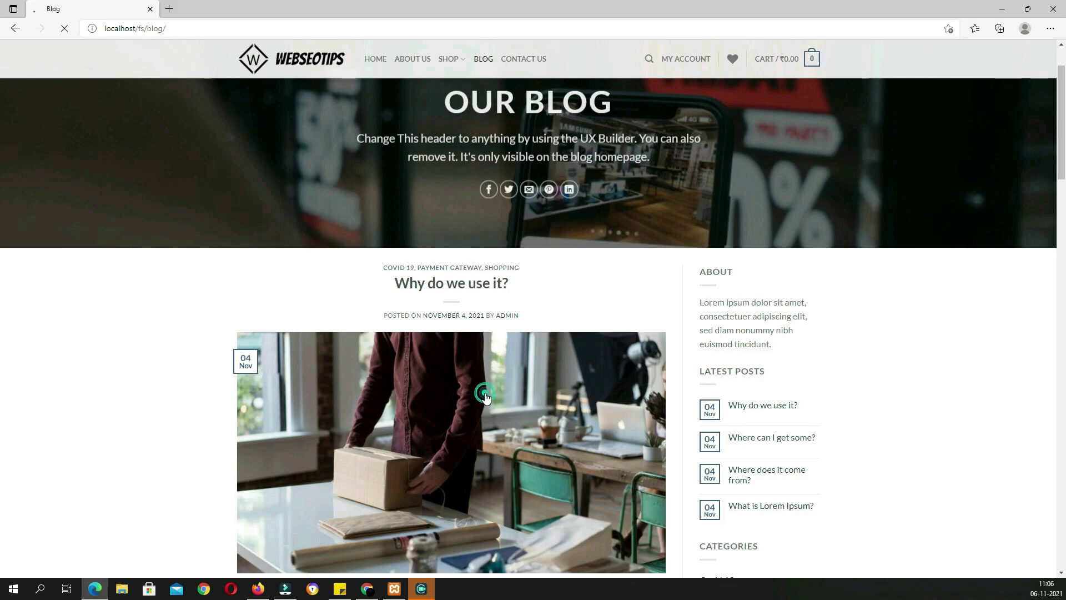
{"action": "scroll", "coordinate": [569, 405], "scroll_direction": "down", "scroll_amount": 7}
{"action": "scroll", "coordinate": [569, 406], "scroll_direction": "down", "scroll_amount": 14}
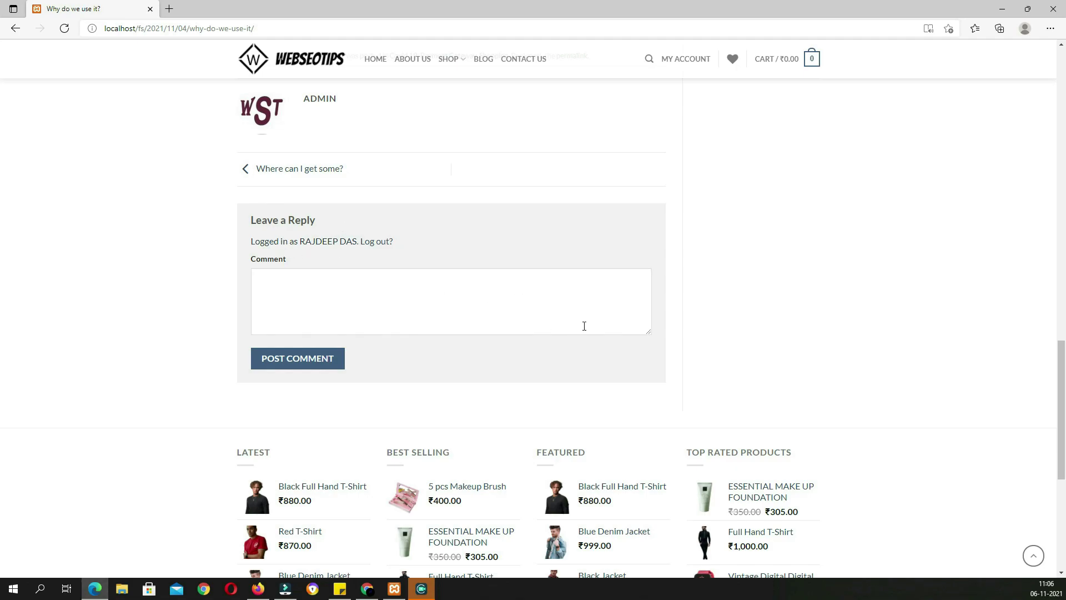
{"action": "scroll", "coordinate": [709, 336], "scroll_direction": "up", "scroll_amount": 8}
{"action": "scroll", "coordinate": [694, 336], "scroll_direction": "down", "scroll_amount": 8}
{"action": "scroll", "coordinate": [694, 335], "scroll_direction": "up", "scroll_amount": 14}
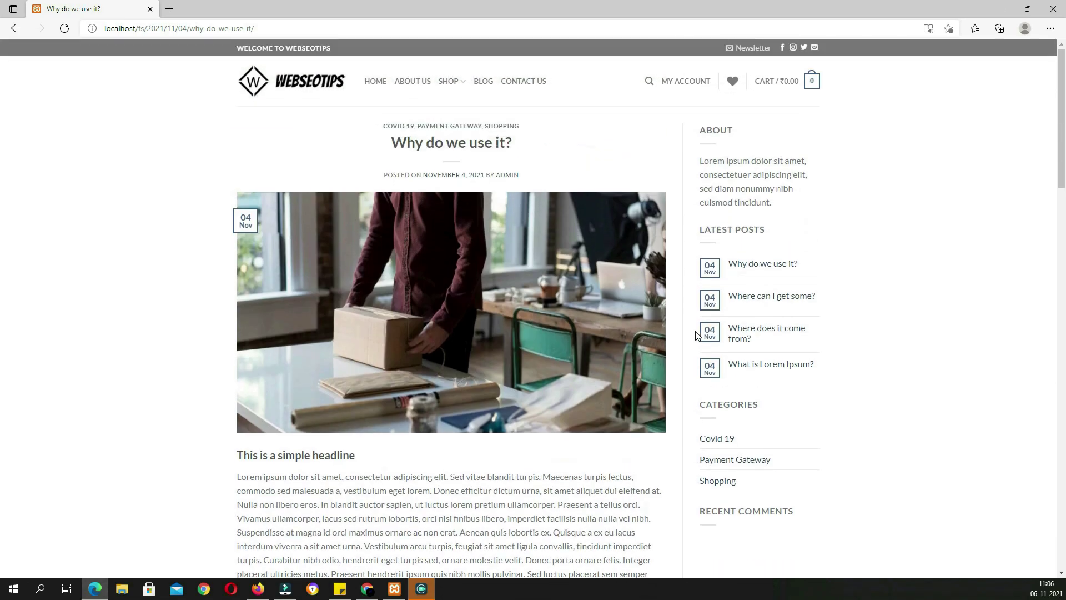
{"action": "left_click", "coordinate": [522, 89]}
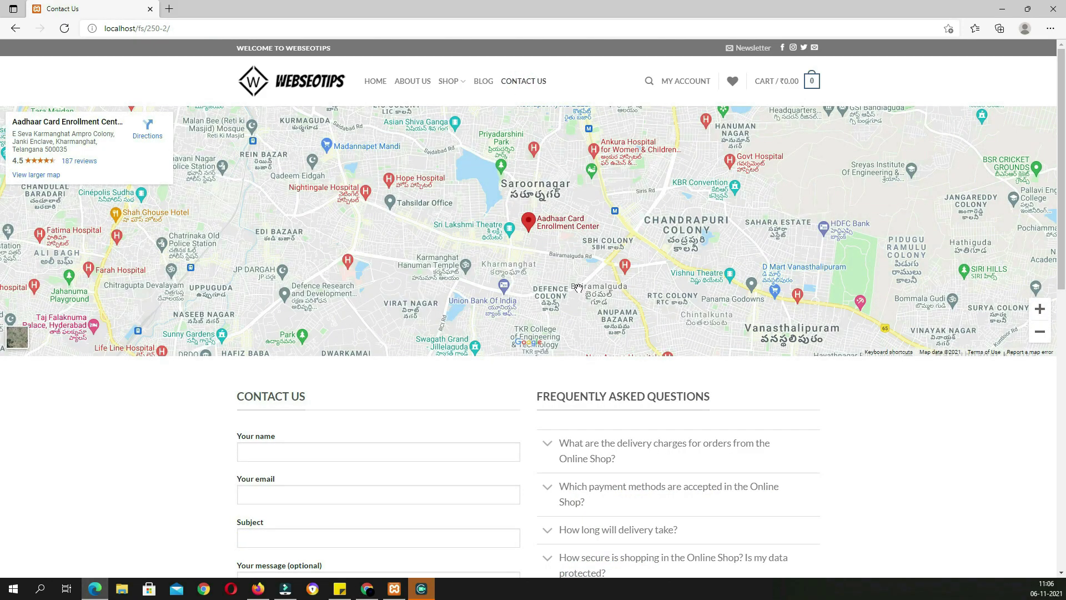
Expand the delivery charges question in the Contact Us page's FAQ
{"action": "scroll", "coordinate": [622, 281], "scroll_direction": "down", "scroll_amount": 3}
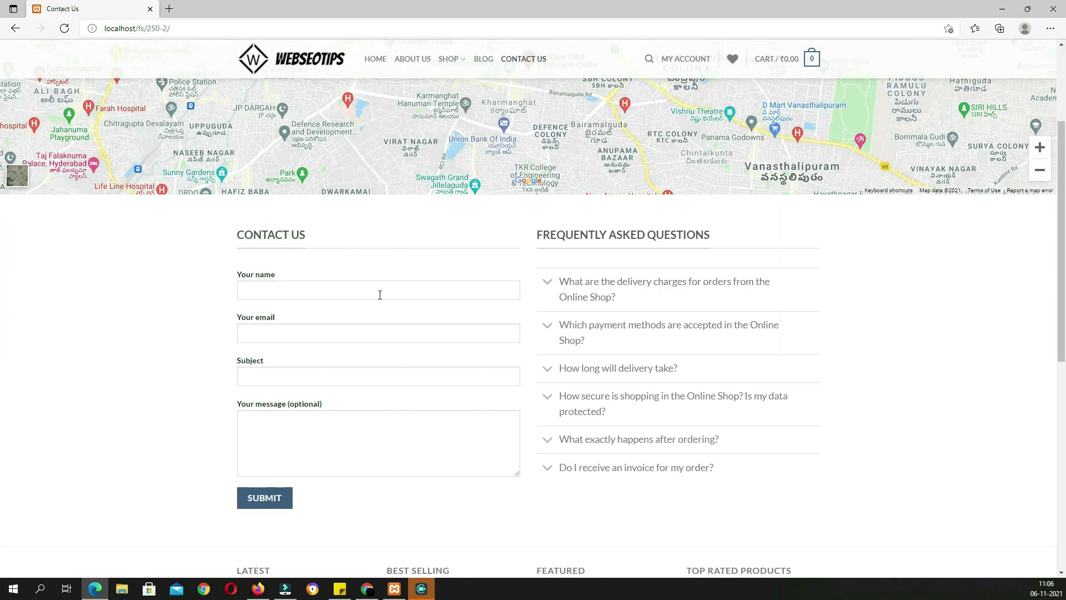
{"action": "left_click", "coordinate": [633, 292]}
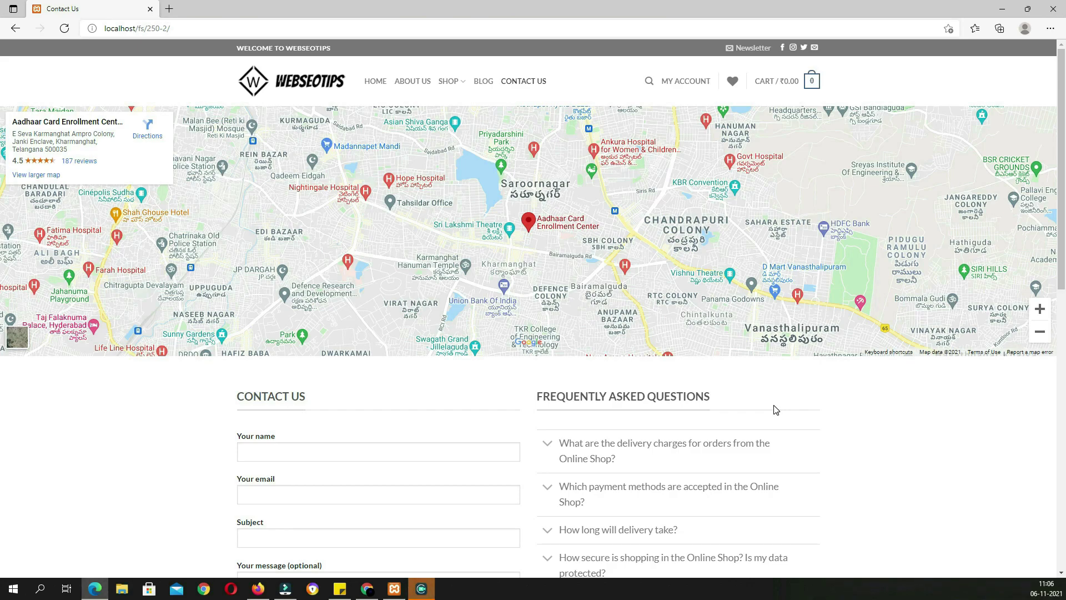
{"action": "scroll", "coordinate": [776, 410], "scroll_direction": "down", "scroll_amount": 3}
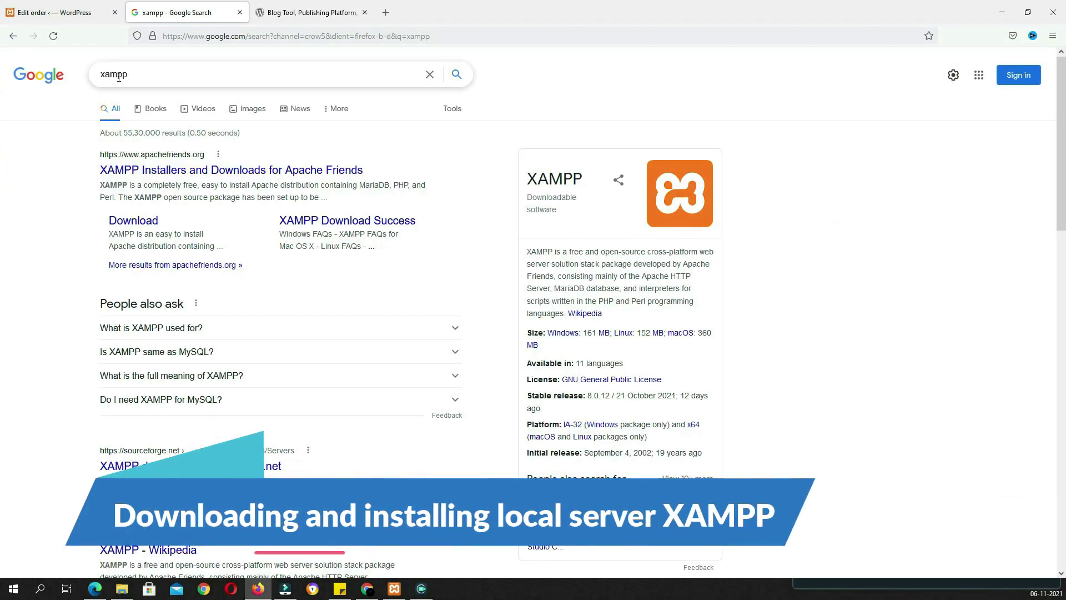
Open the Apache Friends site and find XAMPP 8.0.12 for Windows on its downloads page
{"action": "left_click", "coordinate": [161, 170]}
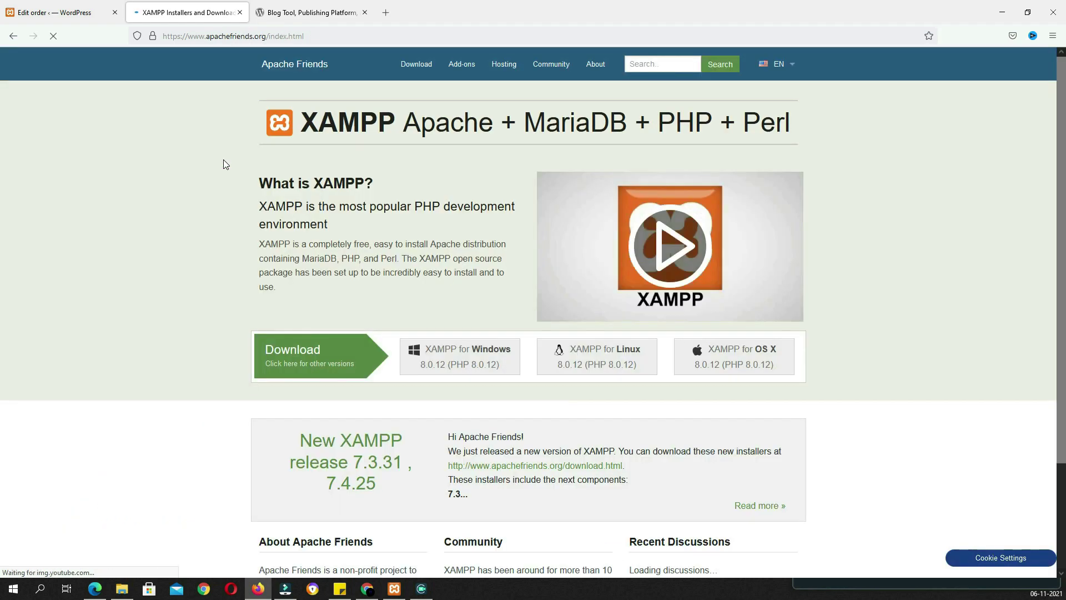
{"action": "left_click", "coordinate": [423, 71]}
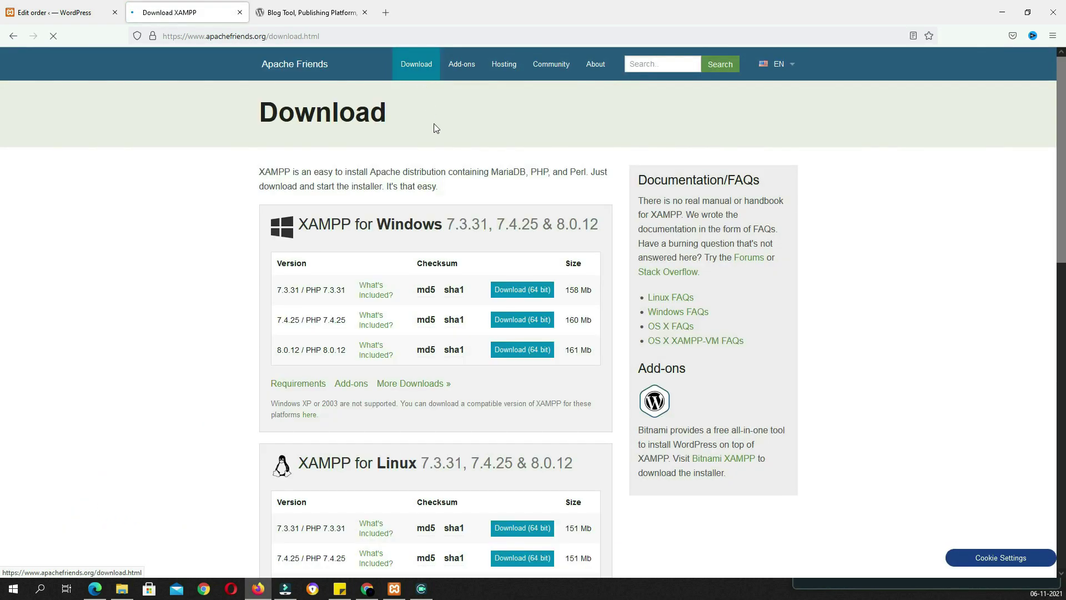
{"action": "scroll", "coordinate": [428, 110], "scroll_direction": "down", "scroll_amount": 2}
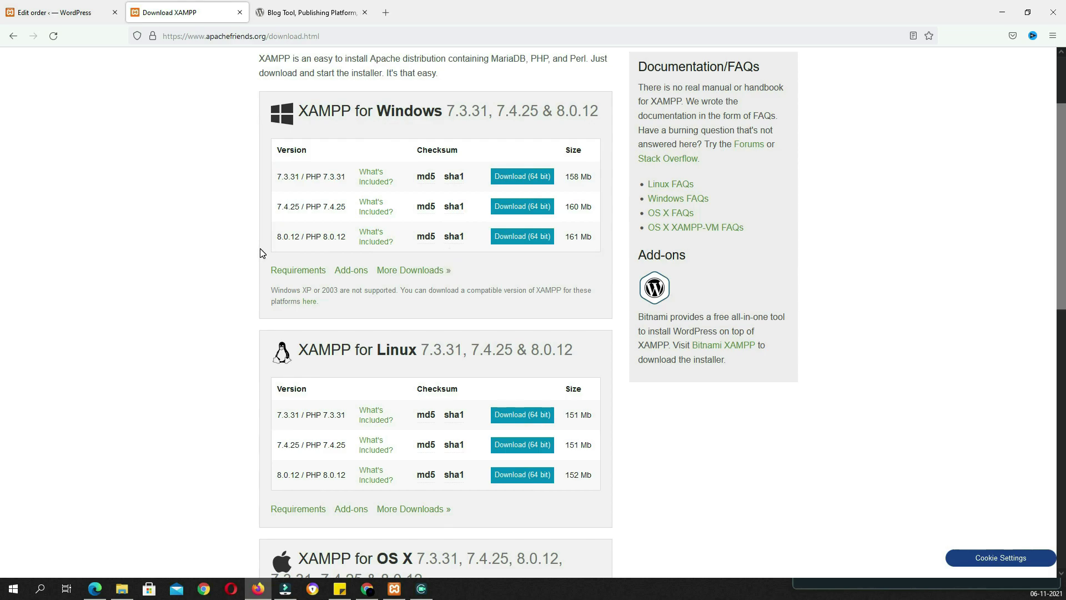
{"action": "left_click_drag", "start_coordinate": [343, 238], "coordinate": [284, 237]}
{"action": "left_click", "coordinate": [226, 240]}
{"action": "scroll", "coordinate": [332, 249], "scroll_direction": "down", "scroll_amount": 10}
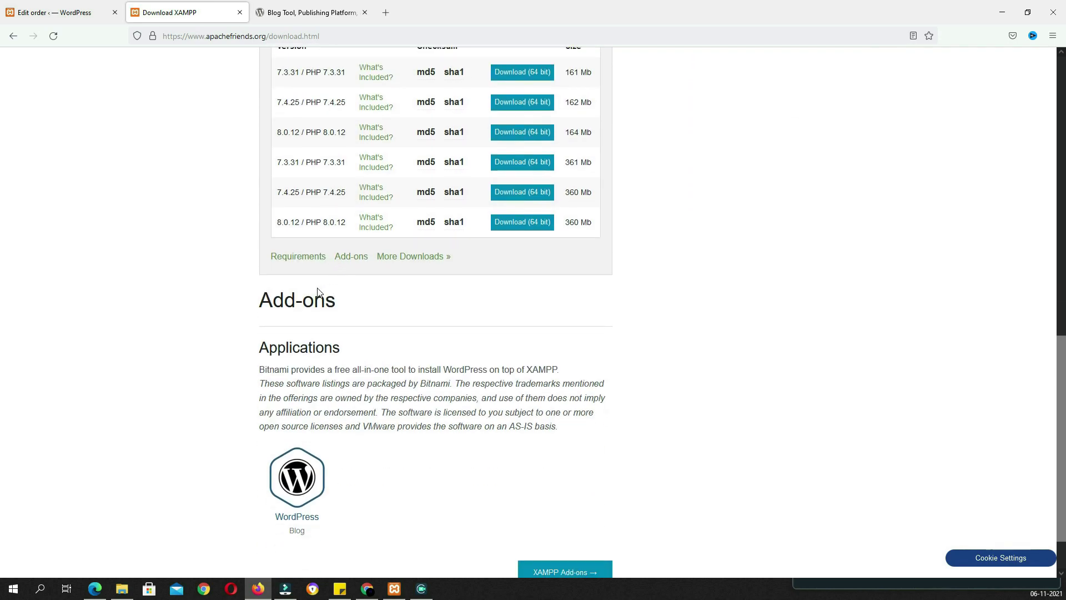
{"action": "scroll", "coordinate": [320, 311], "scroll_direction": "up", "scroll_amount": 7}
{"action": "left_click_drag", "start_coordinate": [253, 241], "coordinate": [288, 309]}
{"action": "left_click", "coordinate": [214, 278]}
{"action": "scroll", "coordinate": [225, 280], "scroll_direction": "up", "scroll_amount": 3}
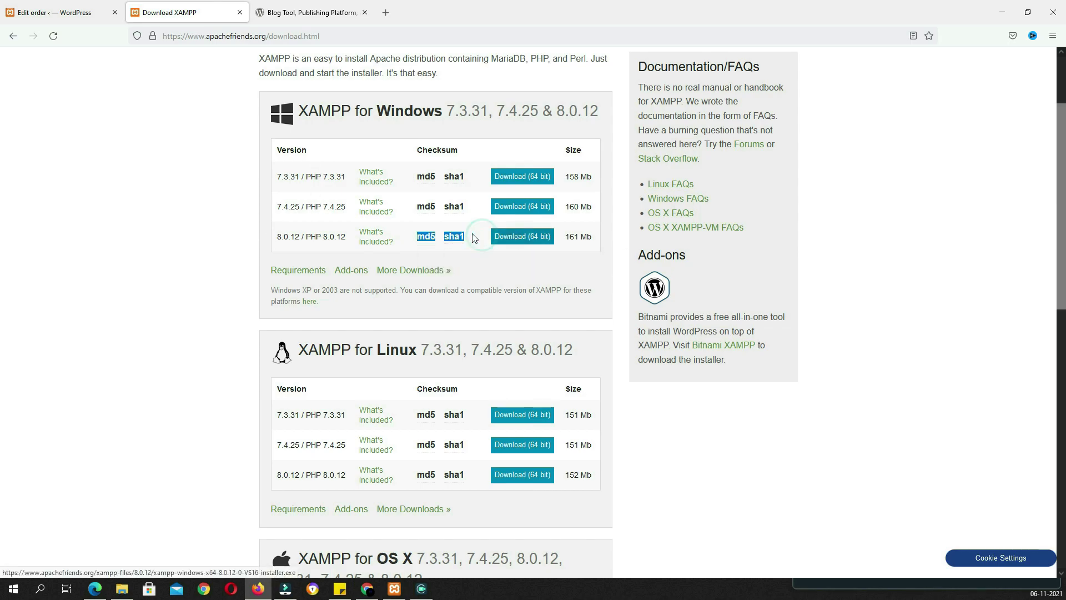
Start the 64-bit Windows 8.0.12 download, cancel saving it, and bring up XAMPP Control Panel
{"action": "left_click", "coordinate": [501, 240]}
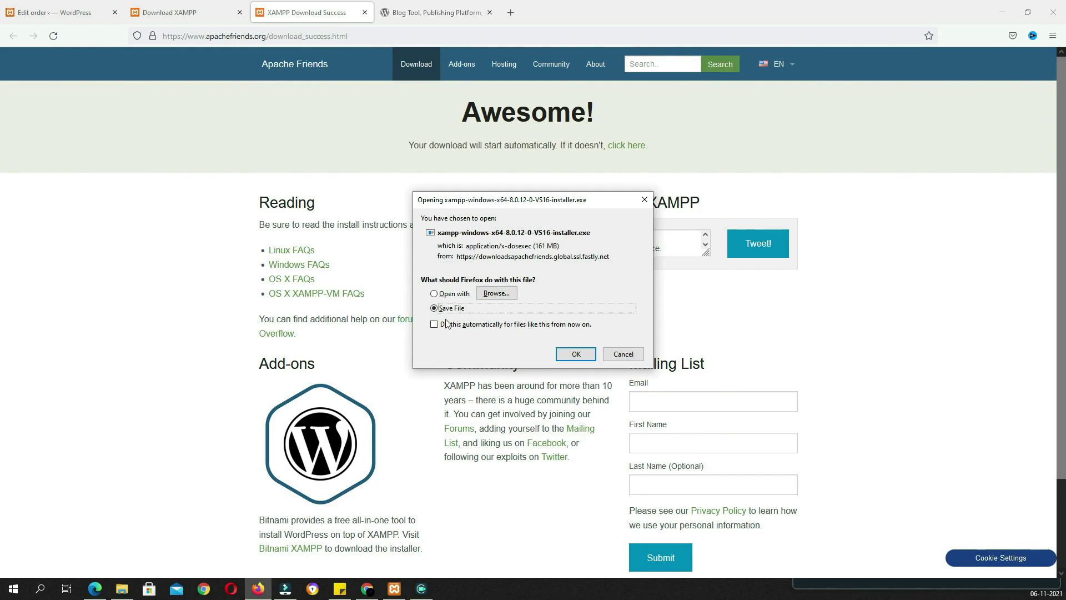
{"action": "left_click", "coordinate": [622, 354]}
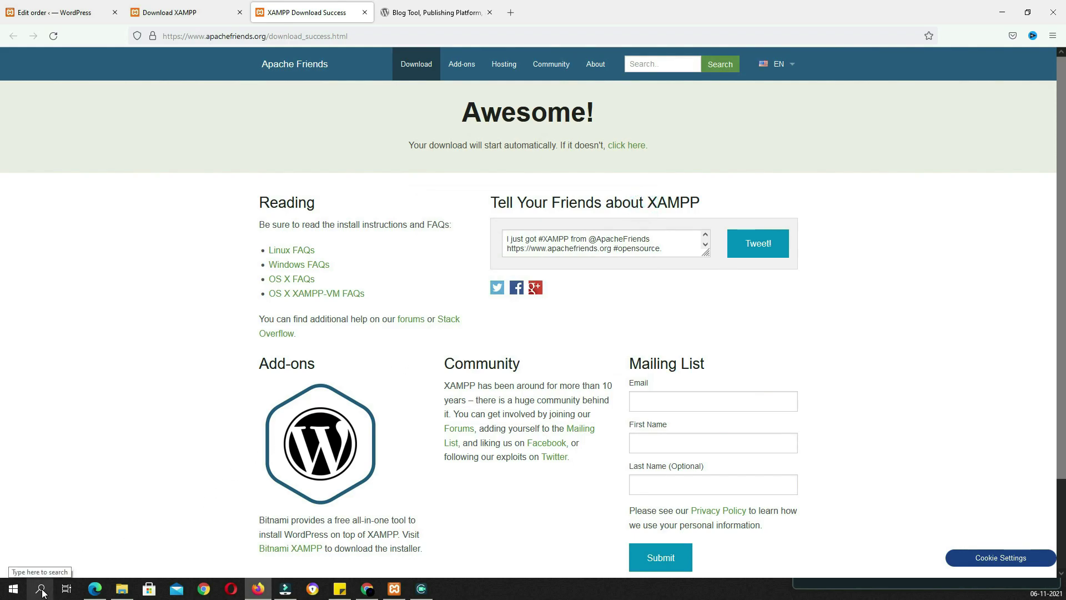
{"action": "left_click", "coordinate": [395, 589]}
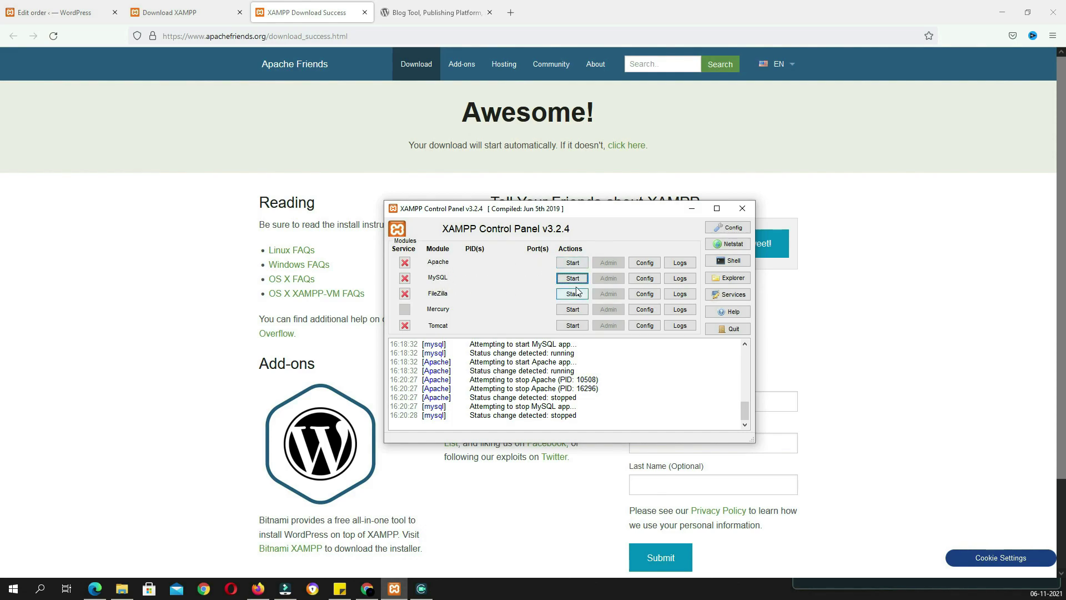
Start Apache on ports 80/443 and MySQL on port 3306
{"action": "left_click", "coordinate": [582, 265]}
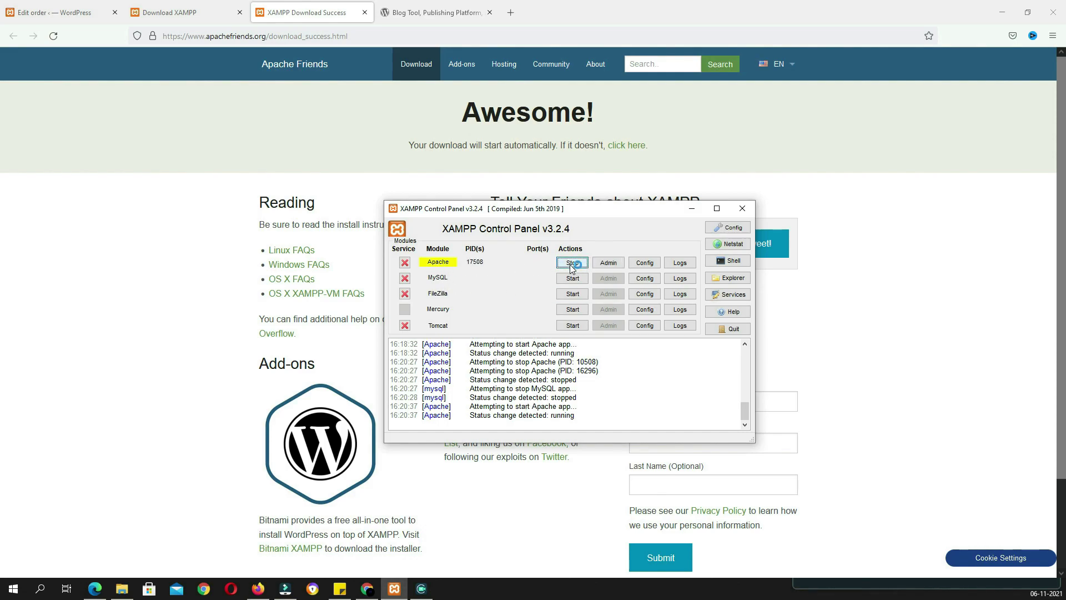
{"action": "left_click", "coordinate": [577, 279]}
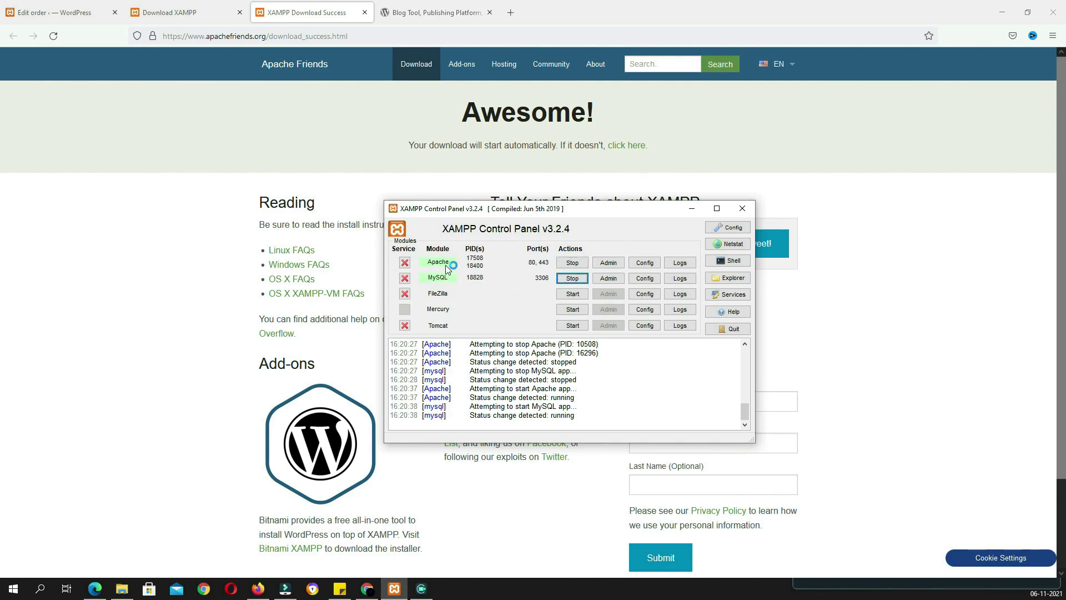
Load localhost in a new browser tab and open phpMyAdmin
{"action": "left_click", "coordinate": [510, 12]}
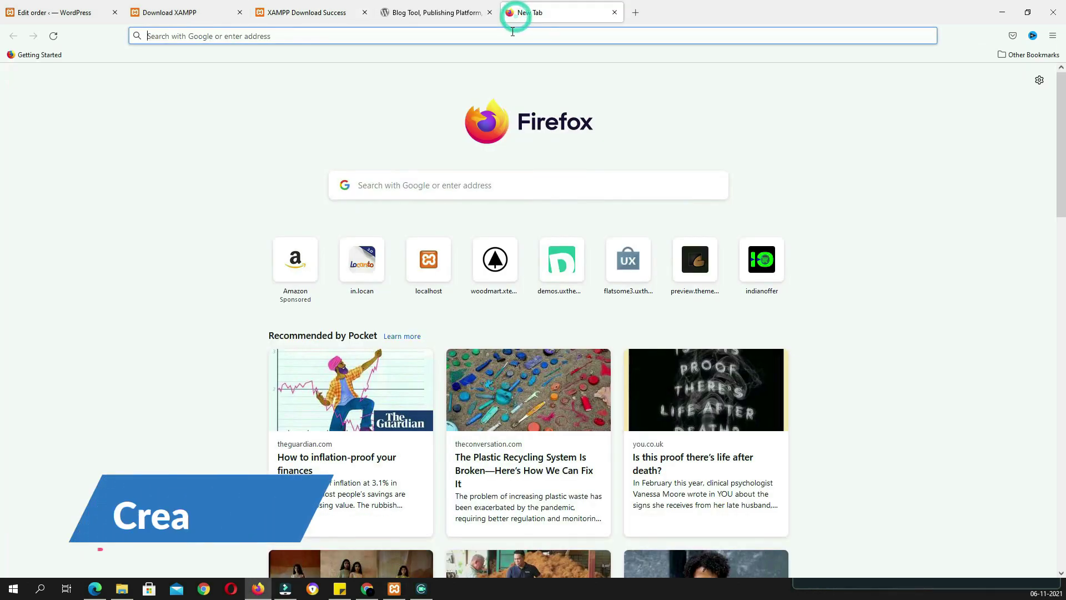
{"action": "left_click", "coordinate": [511, 31]}
{"action": "type", "text": "l"}
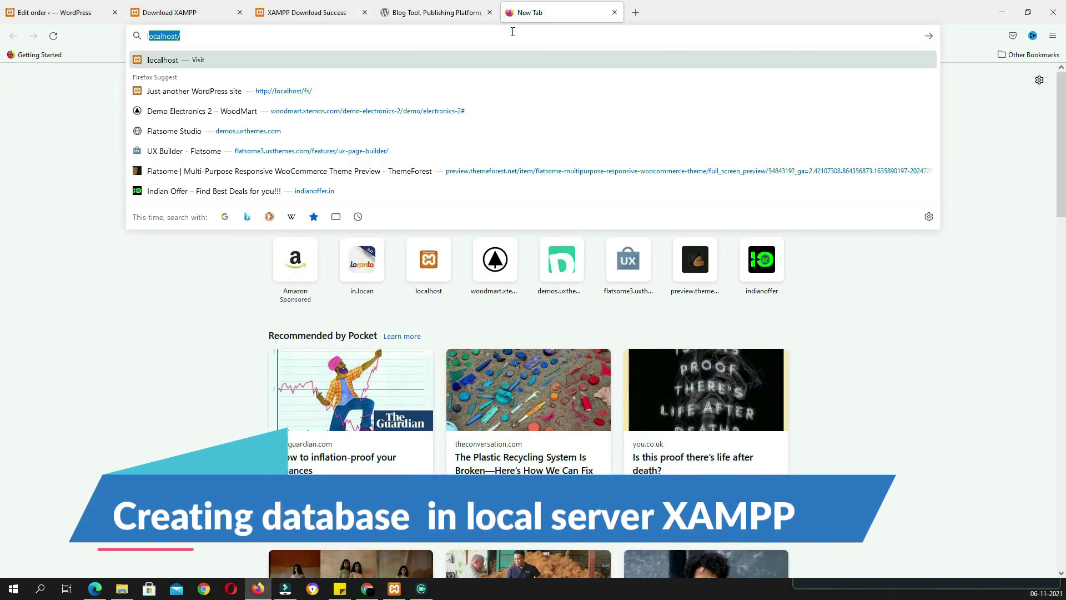
{"action": "type", "text": "ocalhos"}
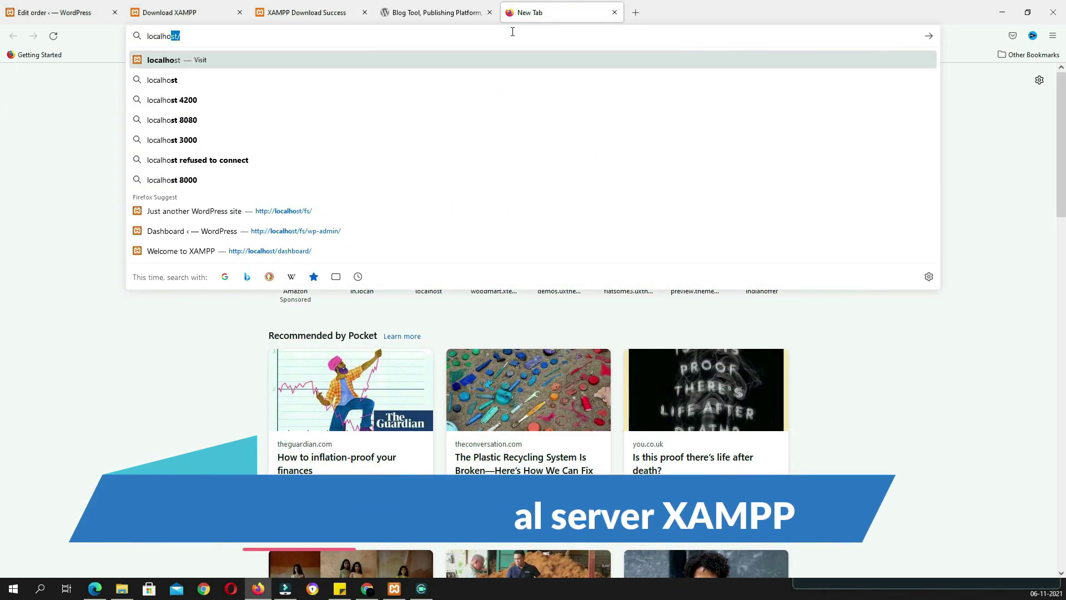
{"action": "key", "text": "Return"}
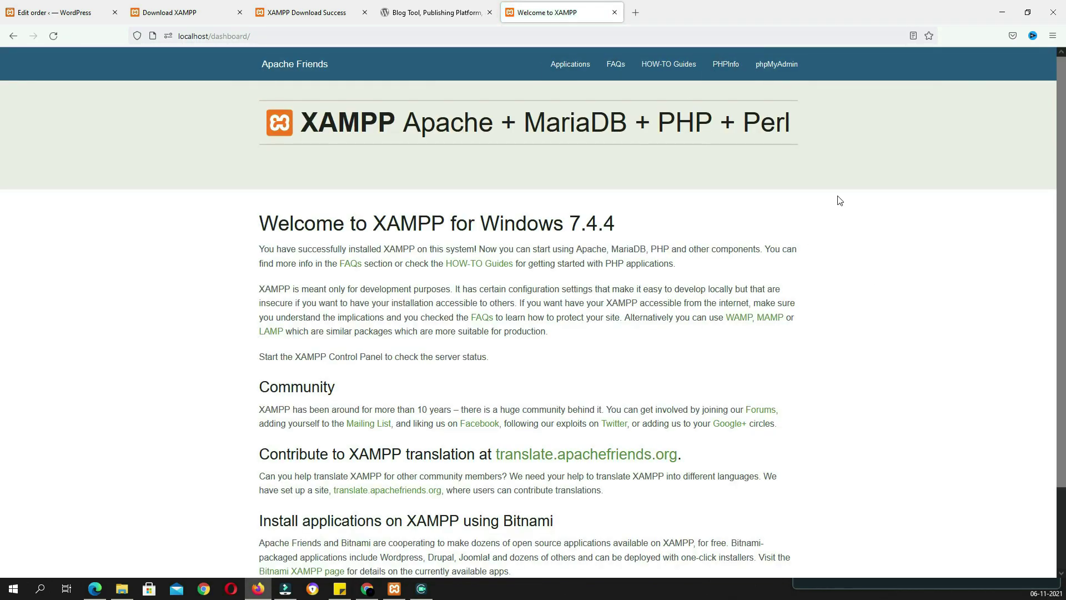
{"action": "left_click", "coordinate": [778, 78]}
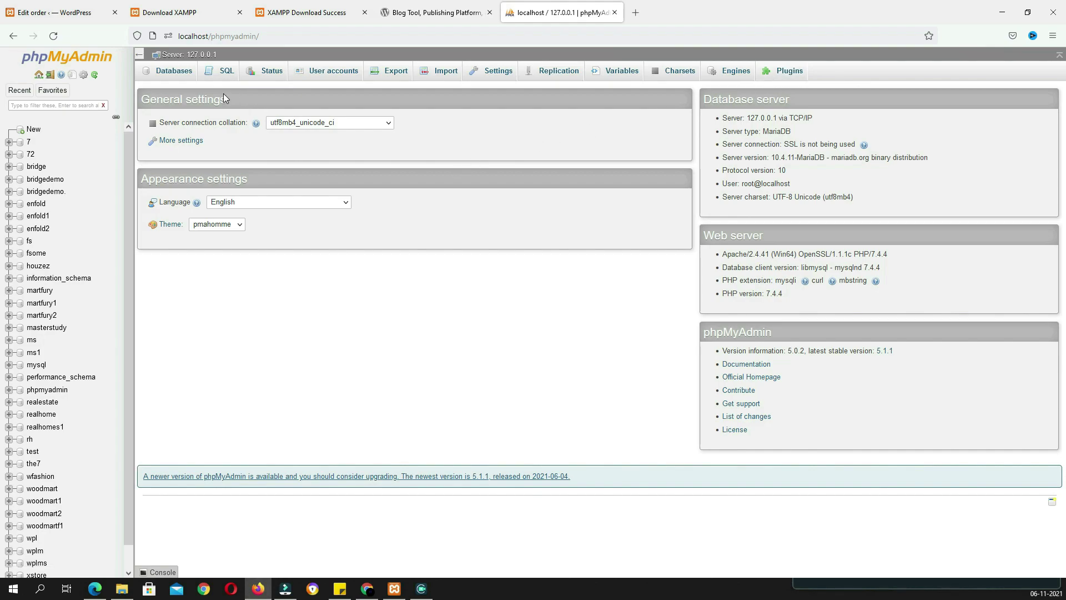
Create an empty database named flatsome, then return to the WordPress.org page
{"action": "left_click", "coordinate": [34, 129]}
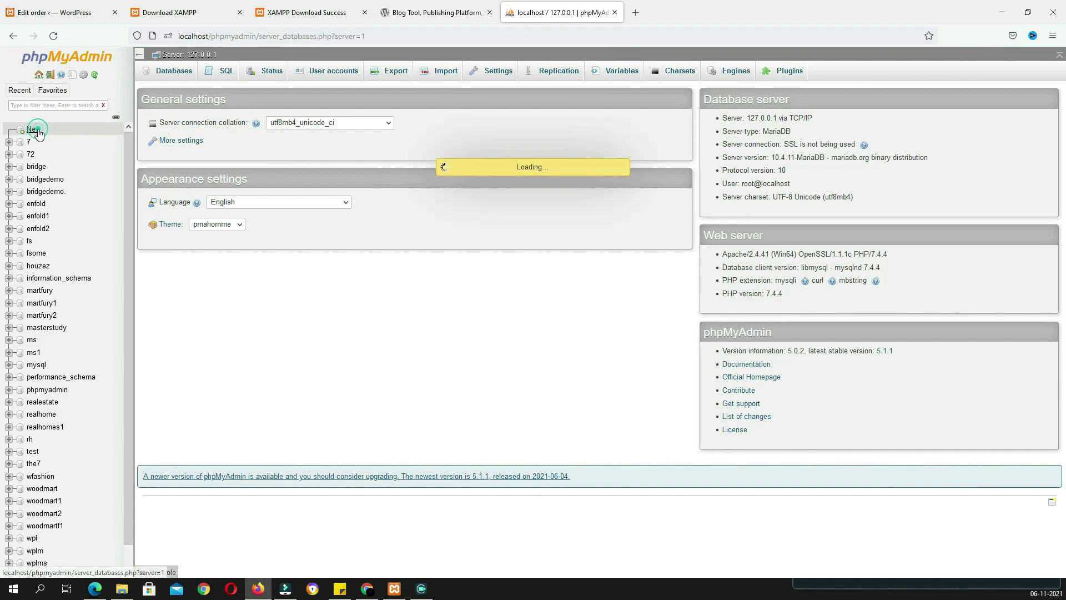
{"action": "left_click", "coordinate": [189, 151]}
{"action": "type", "text": "flatsome"}
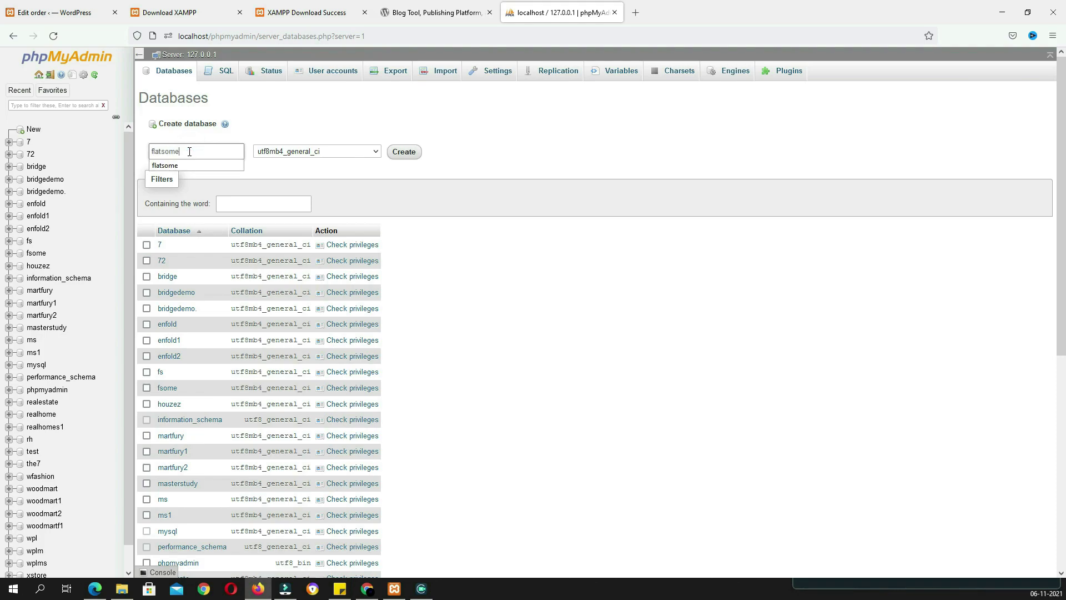
{"action": "left_click", "coordinate": [211, 151]}
{"action": "left_click", "coordinate": [404, 152]}
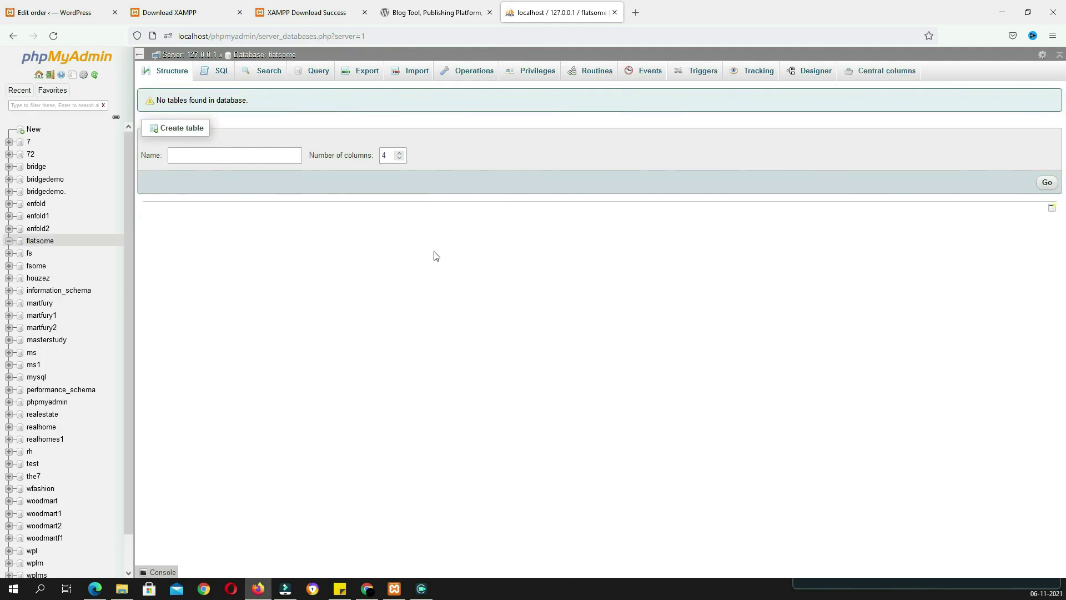
{"action": "left_click", "coordinate": [453, 13]}
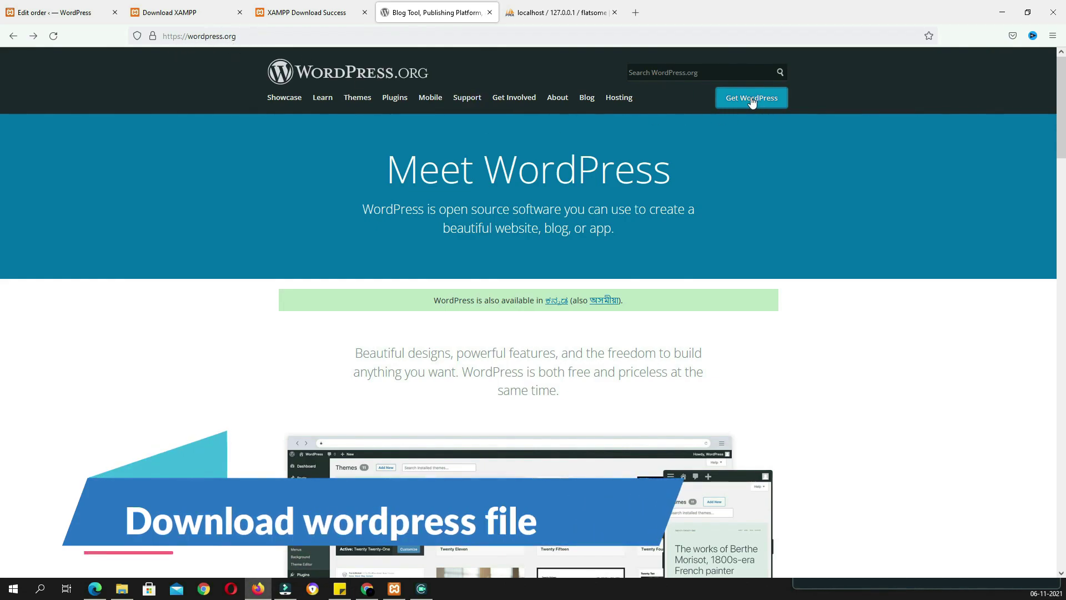
Download the WordPress 5.8.1 zip, opening it with WinRAR, and dismiss the thank-you popup
{"action": "left_click", "coordinate": [736, 107]}
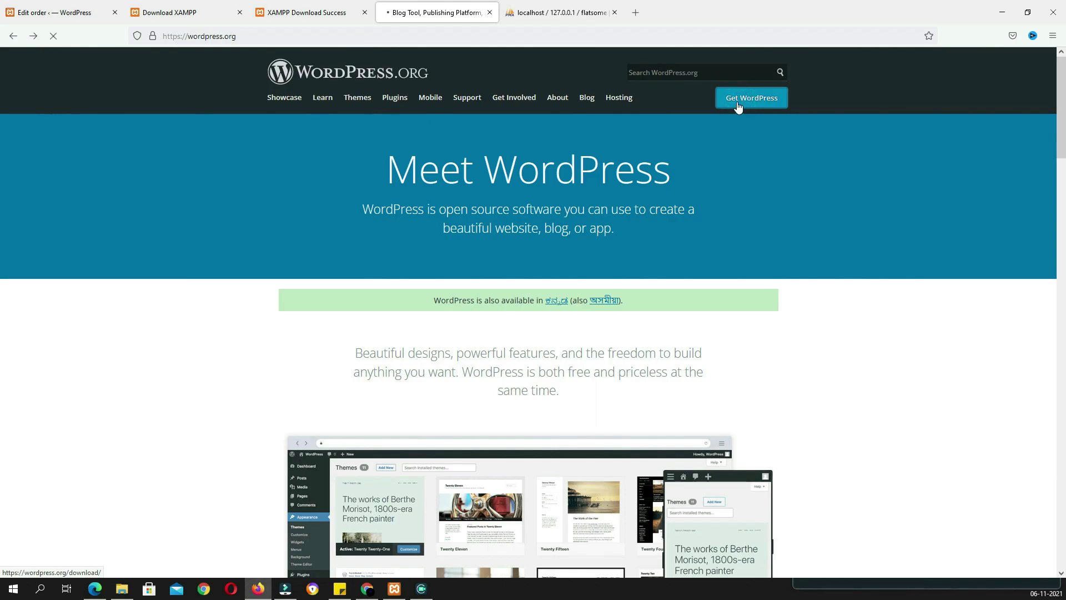
{"action": "scroll", "coordinate": [633, 255], "scroll_direction": "down", "scroll_amount": 10}
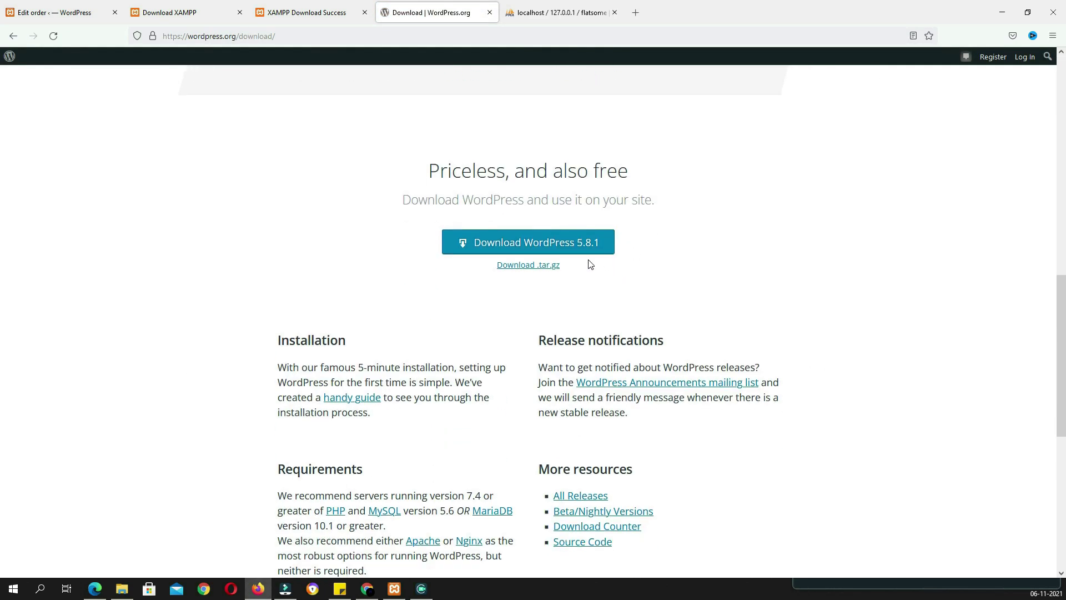
{"action": "left_click", "coordinate": [517, 247]}
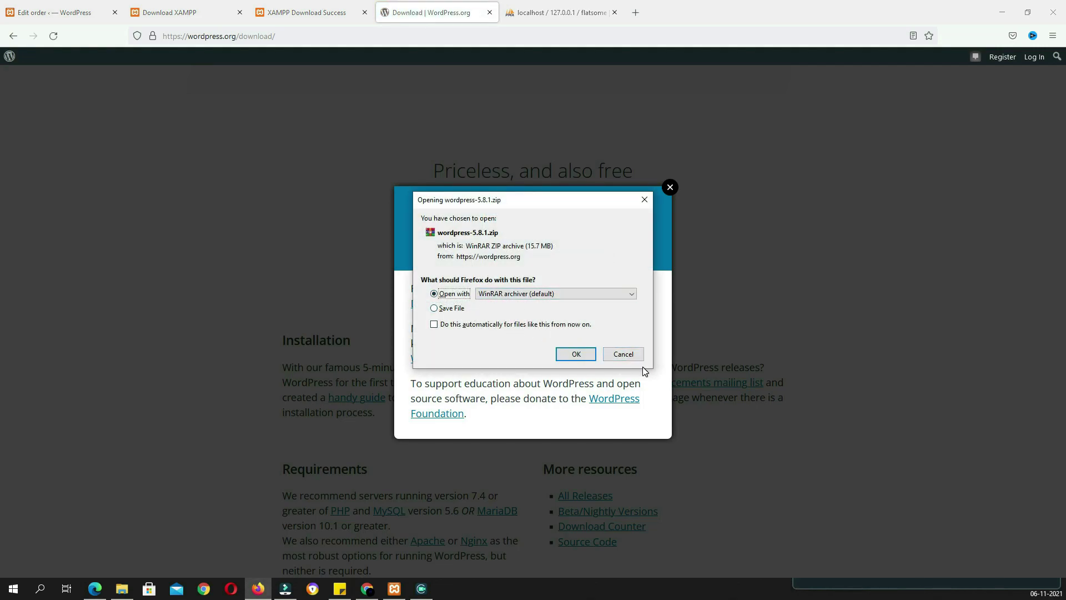
{"action": "left_click", "coordinate": [623, 354]}
{"action": "left_click", "coordinate": [670, 187]}
Navigate File Explorer to C:\xampp\htdocs
{"action": "left_click", "coordinate": [1001, 12]}
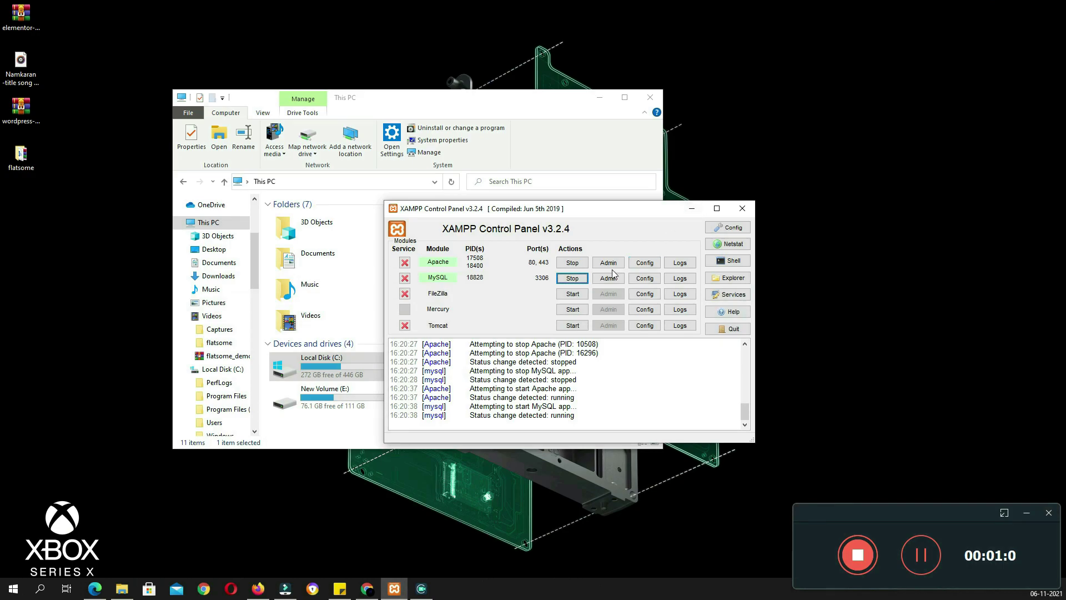
{"action": "left_click", "coordinate": [494, 108]}
{"action": "left_click_drag", "start_coordinate": [438, 98], "coordinate": [524, 86]}
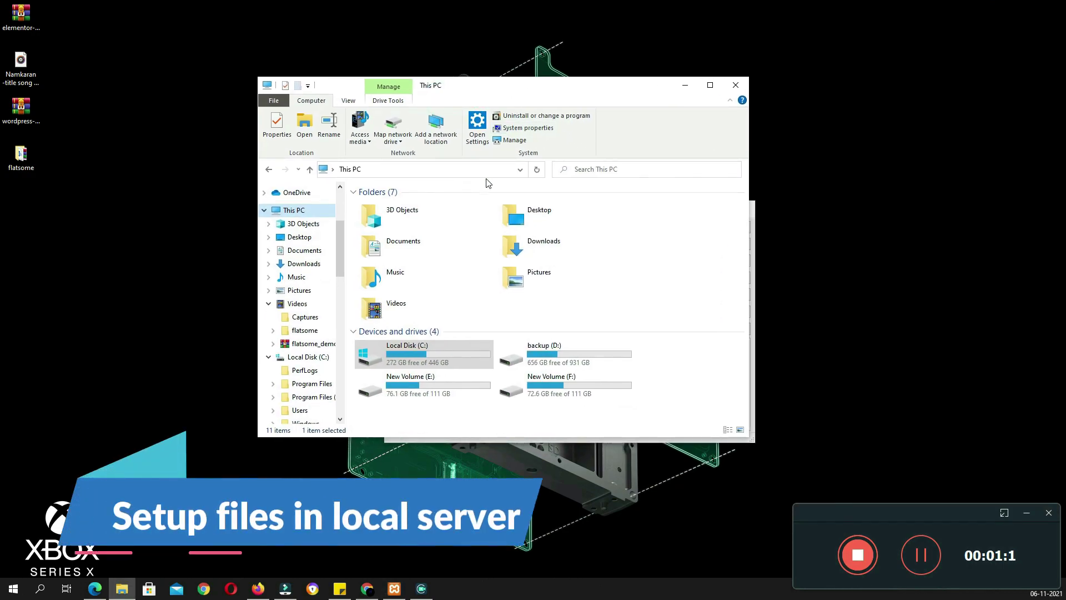
{"action": "double_click", "coordinate": [423, 346]}
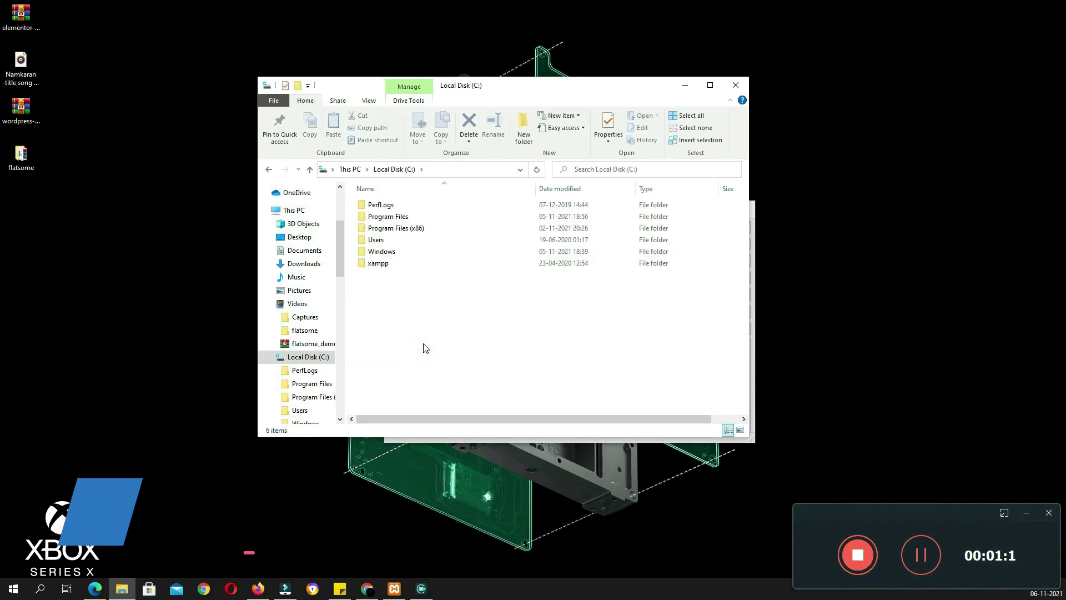
{"action": "double_click", "coordinate": [390, 268]}
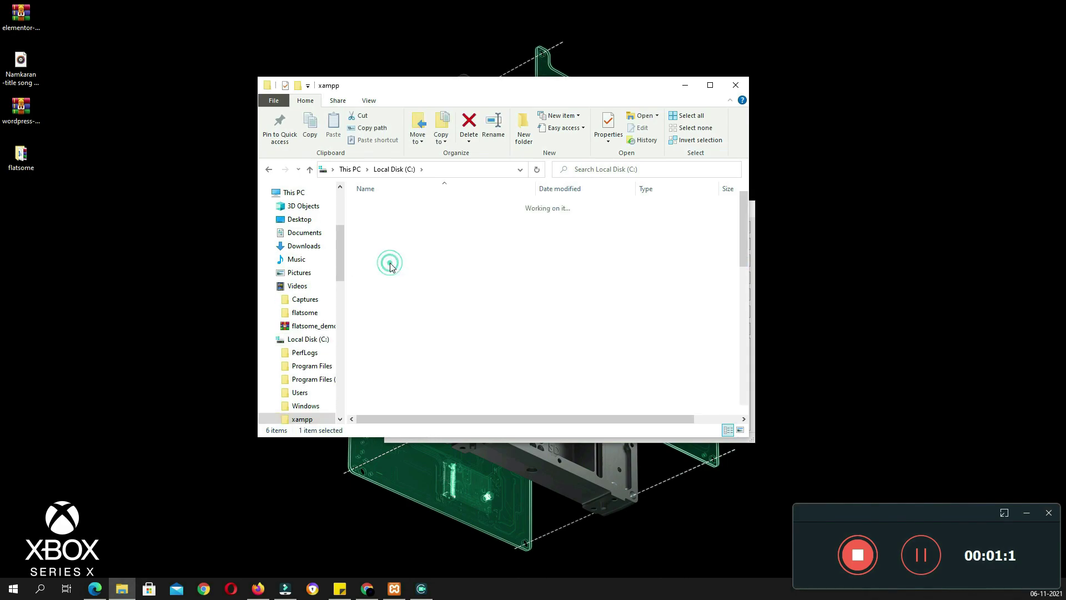
{"action": "double_click", "coordinate": [398, 269]}
Extract the wordpress folder from the 5.8.1 zip into htdocs and open wordpress\wp-content
{"action": "left_click", "coordinate": [36, 114]}
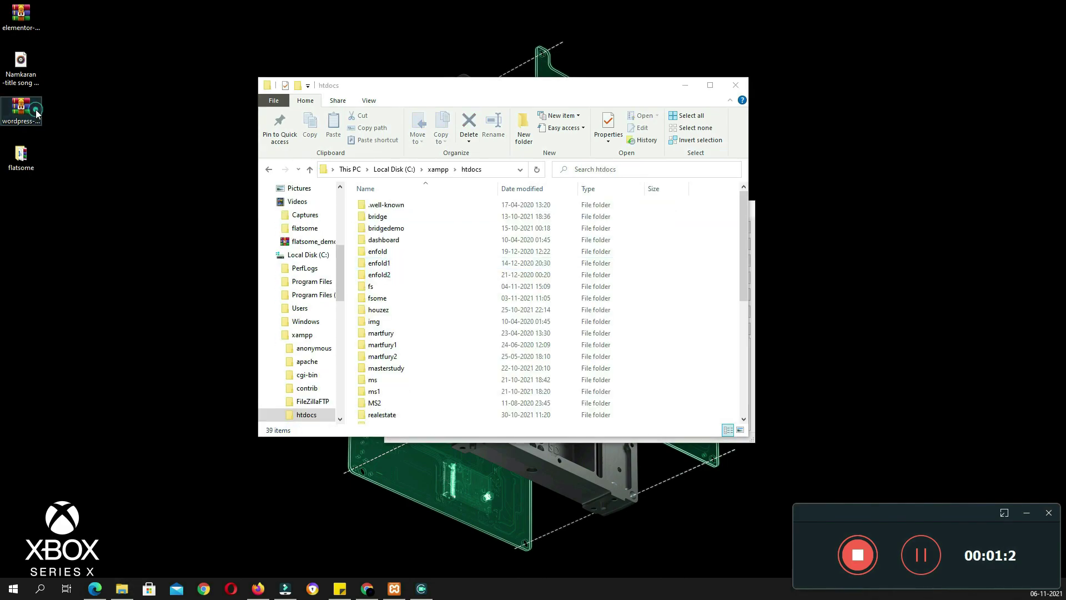
{"action": "double_click", "coordinate": [36, 113]}
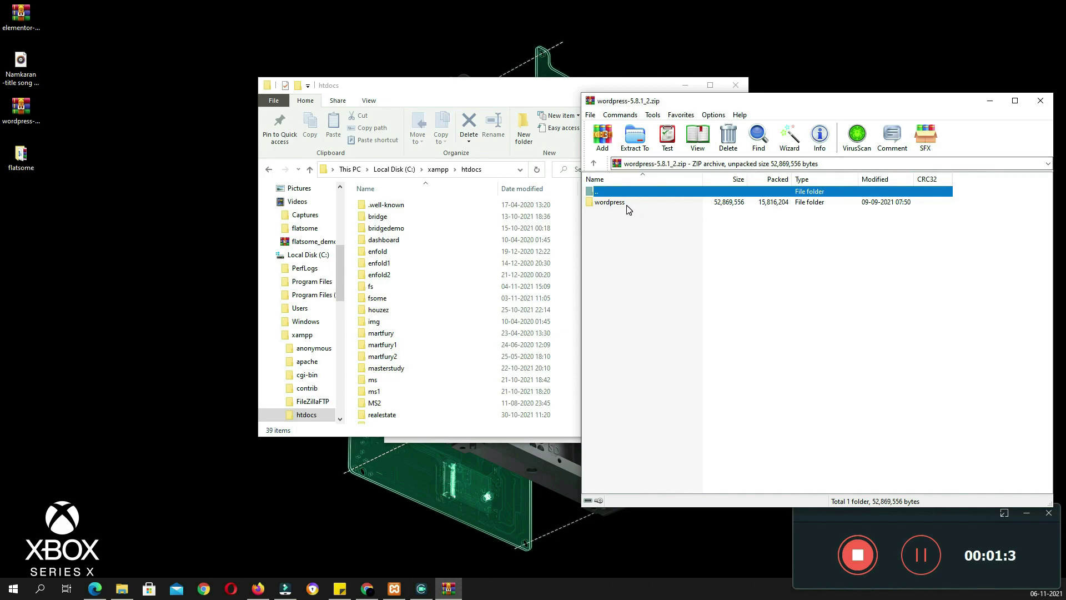
{"action": "left_click", "coordinate": [622, 205]}
{"action": "left_click_drag", "start_coordinate": [605, 204], "coordinate": [349, 223]}
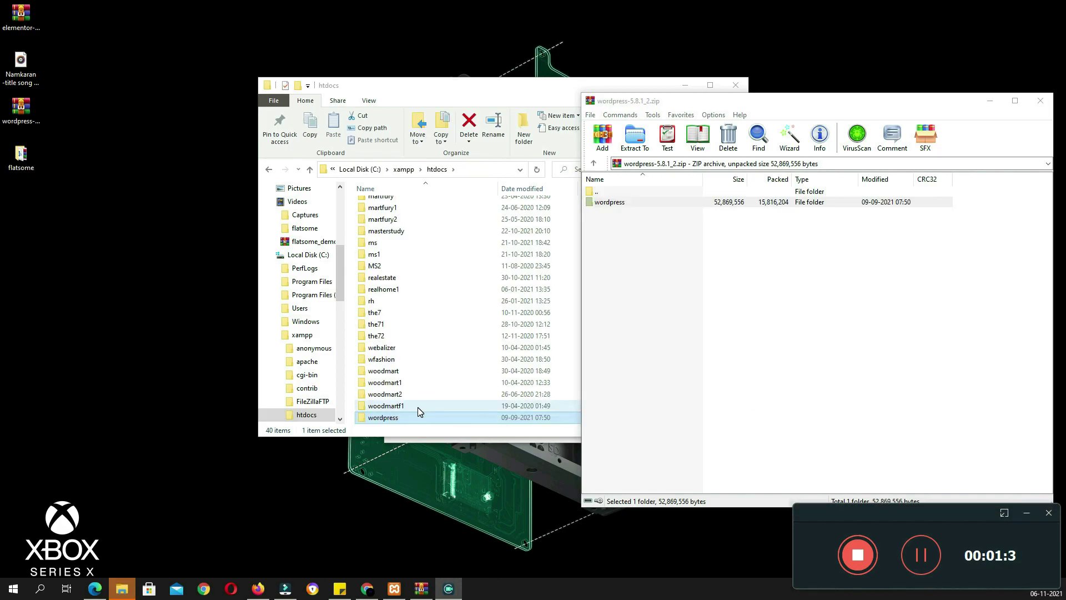
{"action": "double_click", "coordinate": [387, 418]}
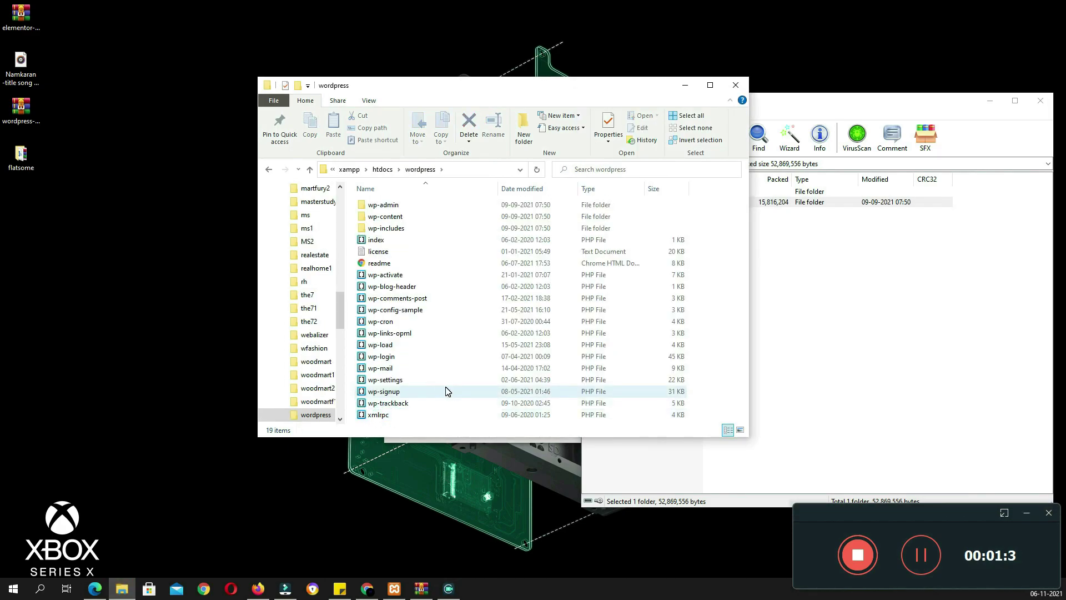
{"action": "double_click", "coordinate": [401, 221]}
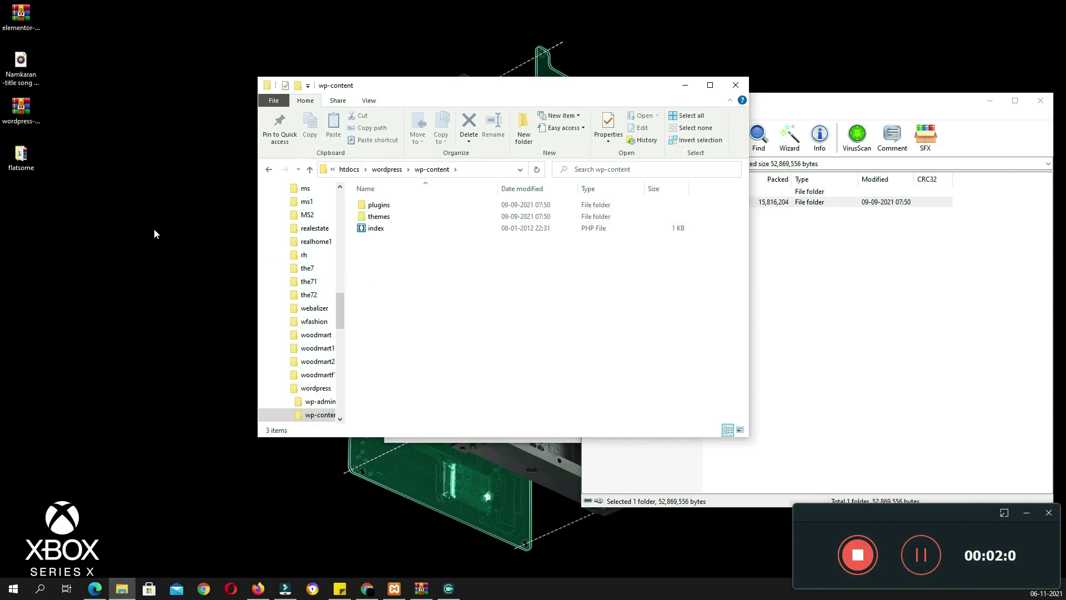
Move flatsome.zip from the desktop flatsome folder into wp-content\themes
{"action": "left_click", "coordinate": [34, 164]}
{"action": "double_click", "coordinate": [35, 163]}
{"action": "left_click_drag", "start_coordinate": [543, 95], "coordinate": [726, 100]}
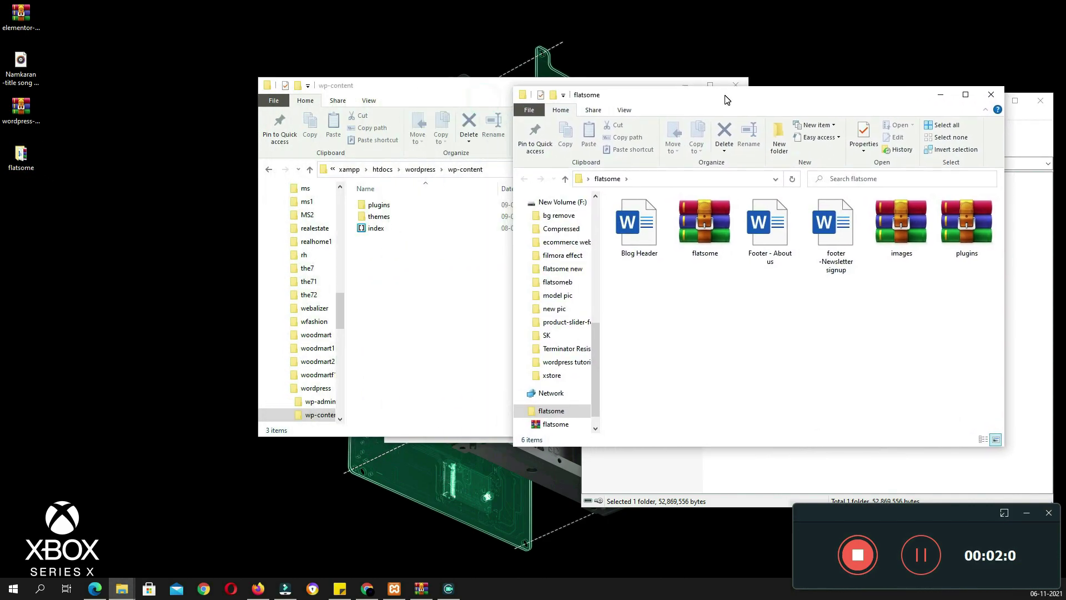
{"action": "left_click", "coordinate": [708, 245]}
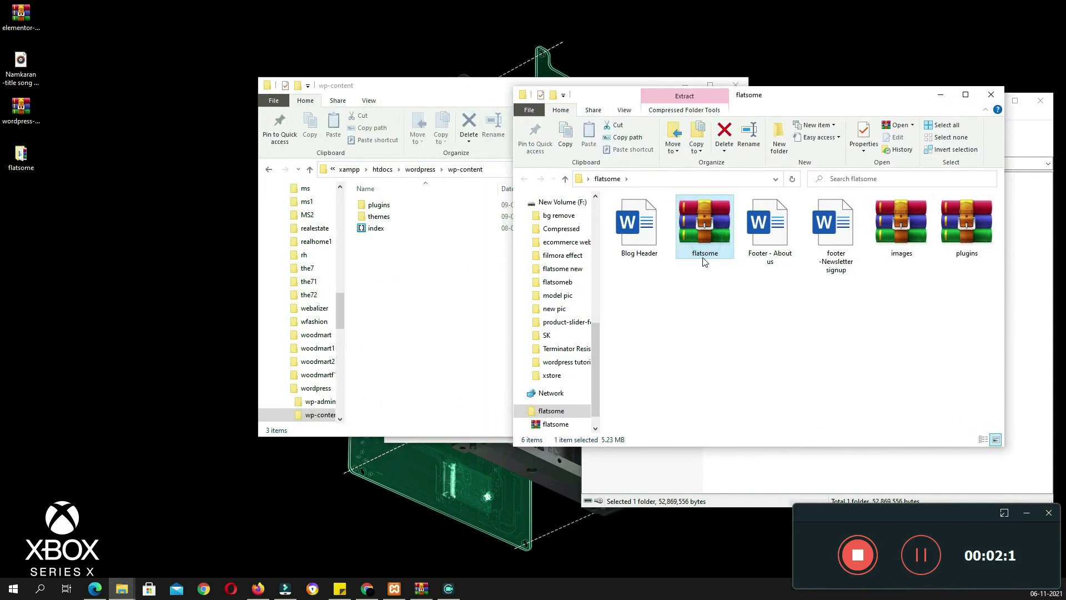
{"action": "double_click", "coordinate": [385, 219]}
{"action": "left_click_drag", "start_coordinate": [453, 81], "coordinate": [303, 105]}
{"action": "left_click", "coordinate": [737, 321]}
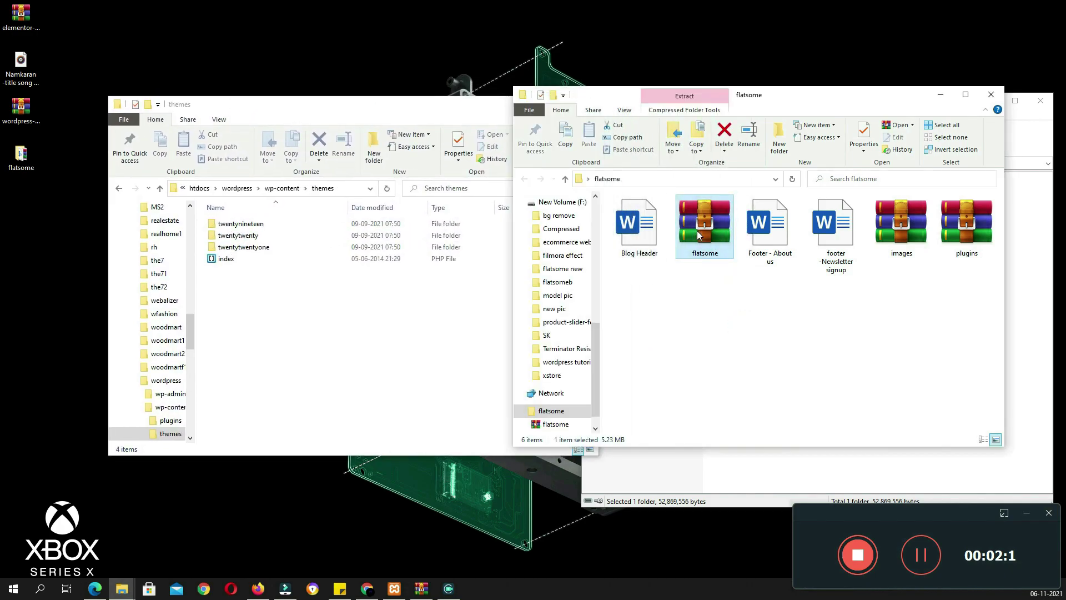
{"action": "left_click_drag", "start_coordinate": [698, 235], "coordinate": [272, 268]}
Extract the flatsome theme folder into themes, open wp-content\plugins, and close WinRAR
{"action": "double_click", "coordinate": [250, 261]}
{"action": "left_click_drag", "start_coordinate": [607, 201], "coordinate": [319, 334]}
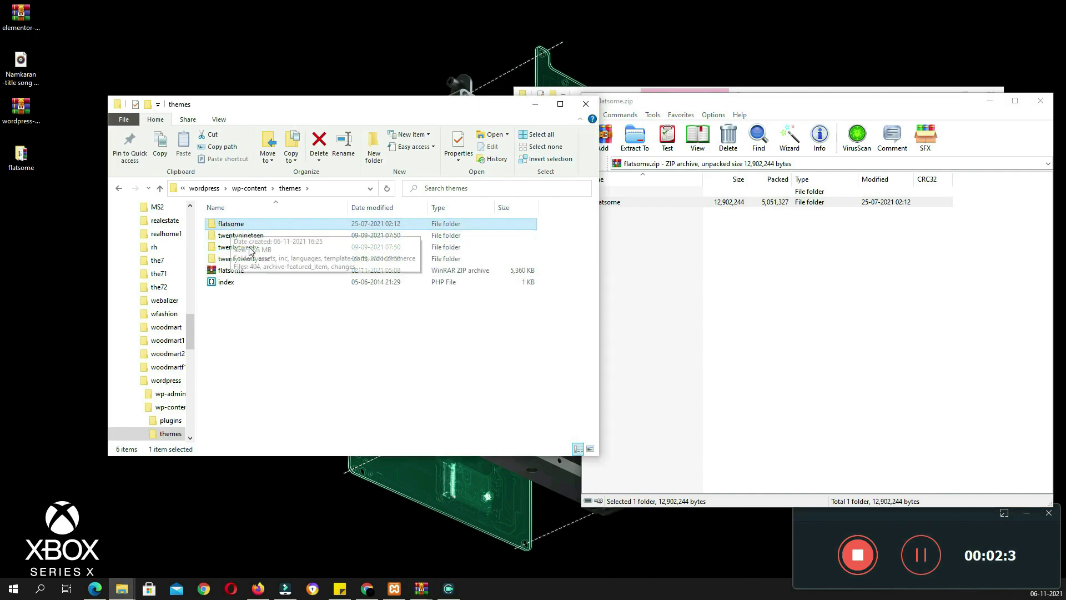
{"action": "left_click", "coordinate": [237, 271]}
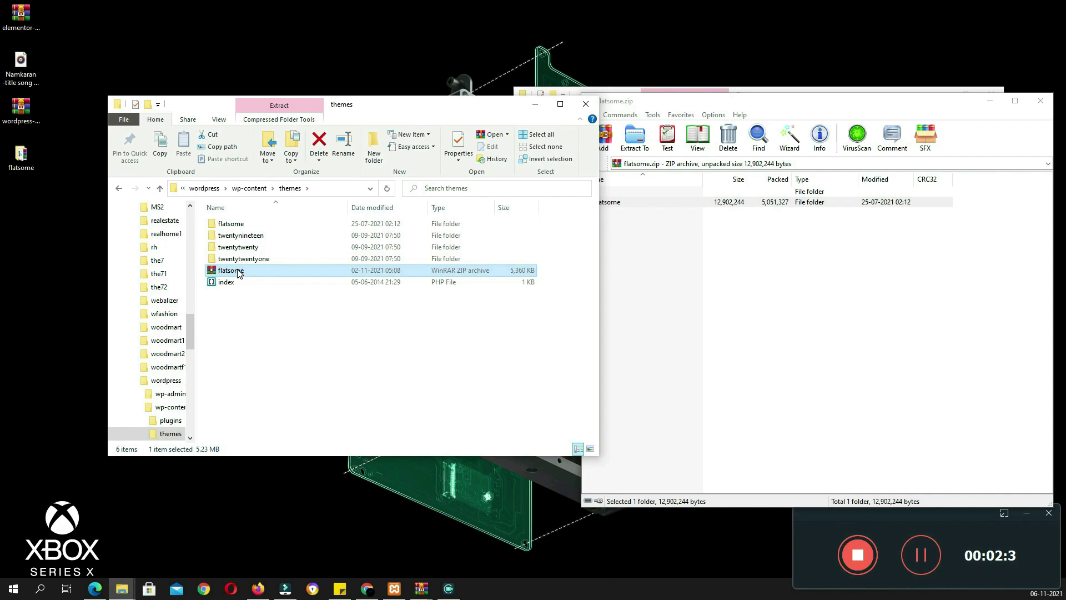
{"action": "key", "text": "alt+Up"}
{"action": "left_click", "coordinate": [240, 226]}
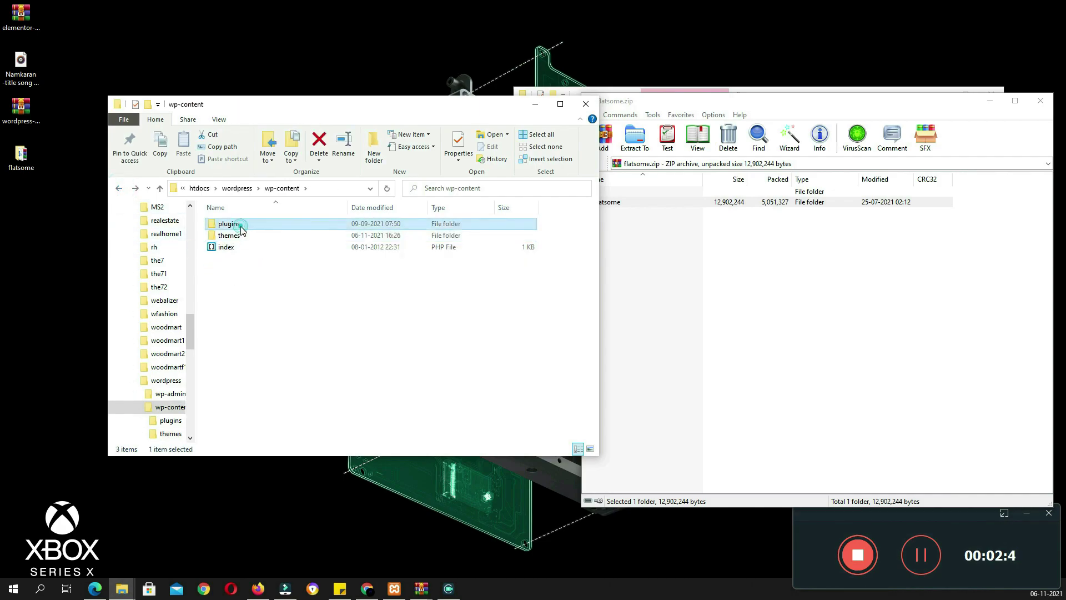
{"action": "double_click", "coordinate": [241, 226]}
{"action": "left_click", "coordinate": [855, 138]}
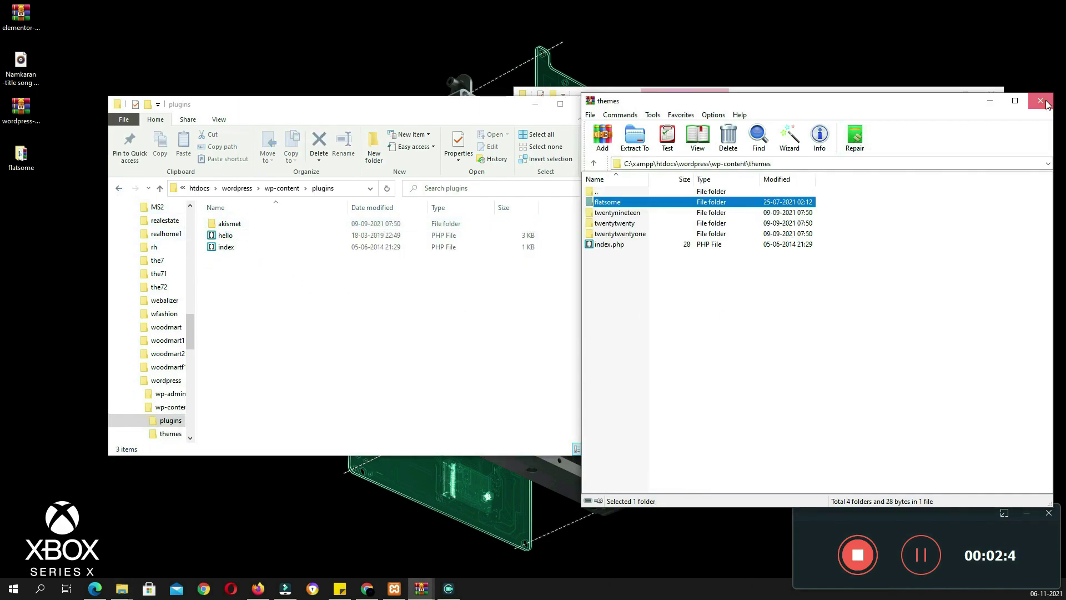
{"action": "left_click", "coordinate": [1040, 100]}
{"action": "left_click", "coordinate": [785, 99]}
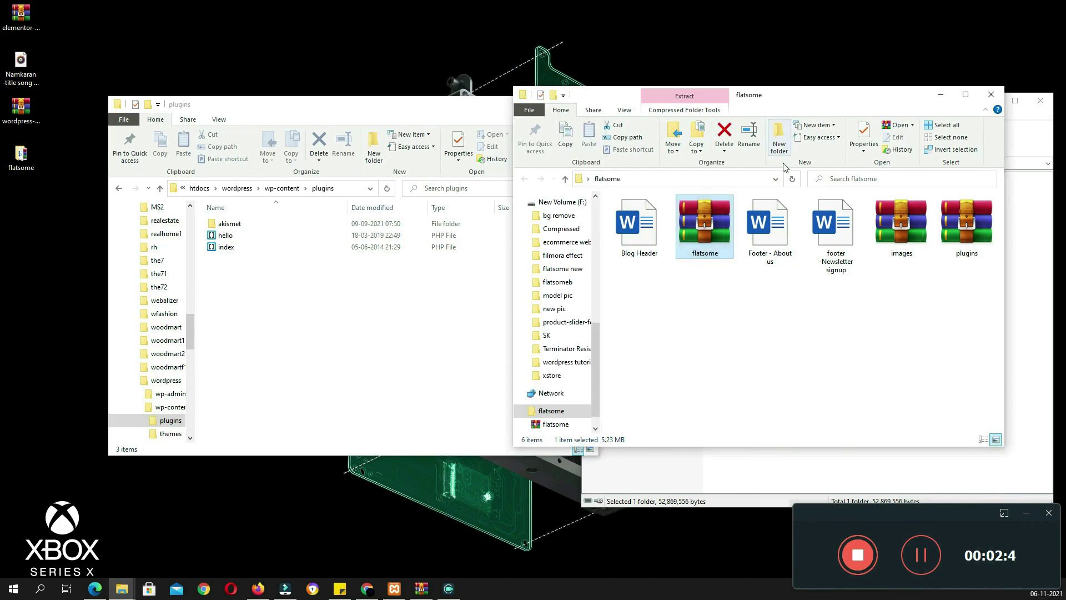
Copy six plugin folders, including woocommerce and contact-form-7, from the plugins archive into wp-content\plugins
{"action": "double_click", "coordinate": [969, 243]}
{"action": "left_click", "coordinate": [608, 204]}
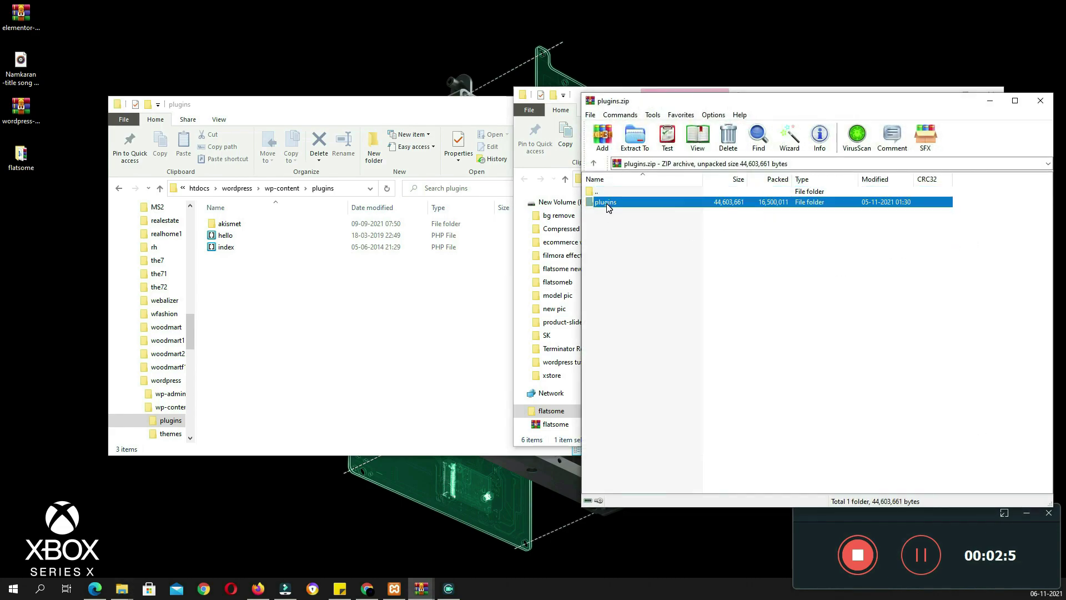
{"action": "double_click", "coordinate": [607, 204]}
{"action": "left_click", "coordinate": [605, 255]}
{"action": "left_click", "coordinate": [608, 205], "text": "ctrl"}
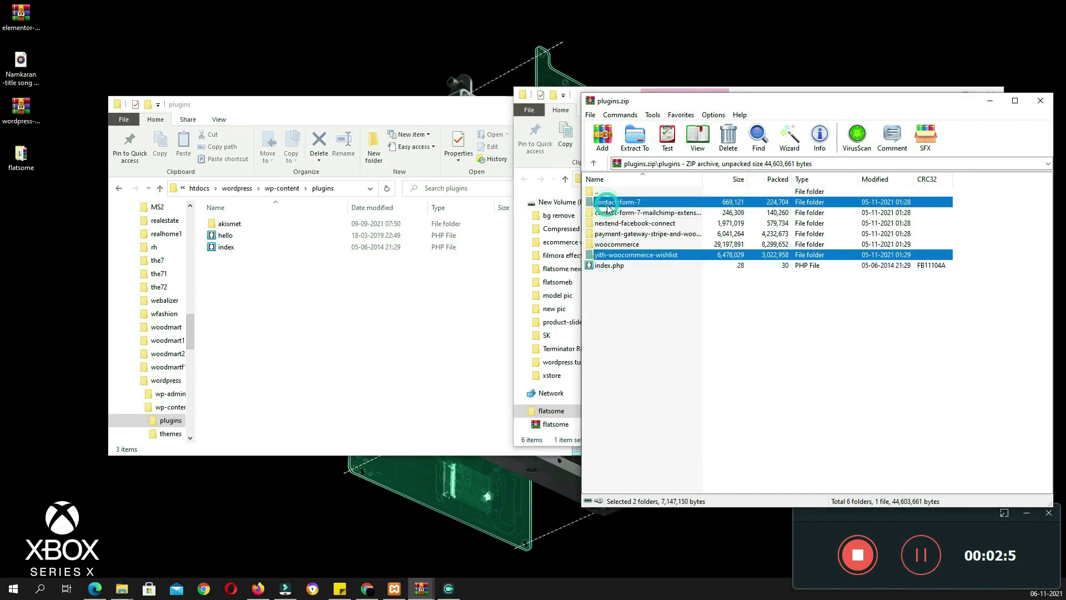
{"action": "left_click", "coordinate": [608, 214], "text": "ctrl"}
{"action": "left_click", "coordinate": [609, 224], "text": "ctrl"}
{"action": "left_click", "coordinate": [608, 235], "text": "ctrl"}
{"action": "left_click", "coordinate": [608, 246], "text": "ctrl"}
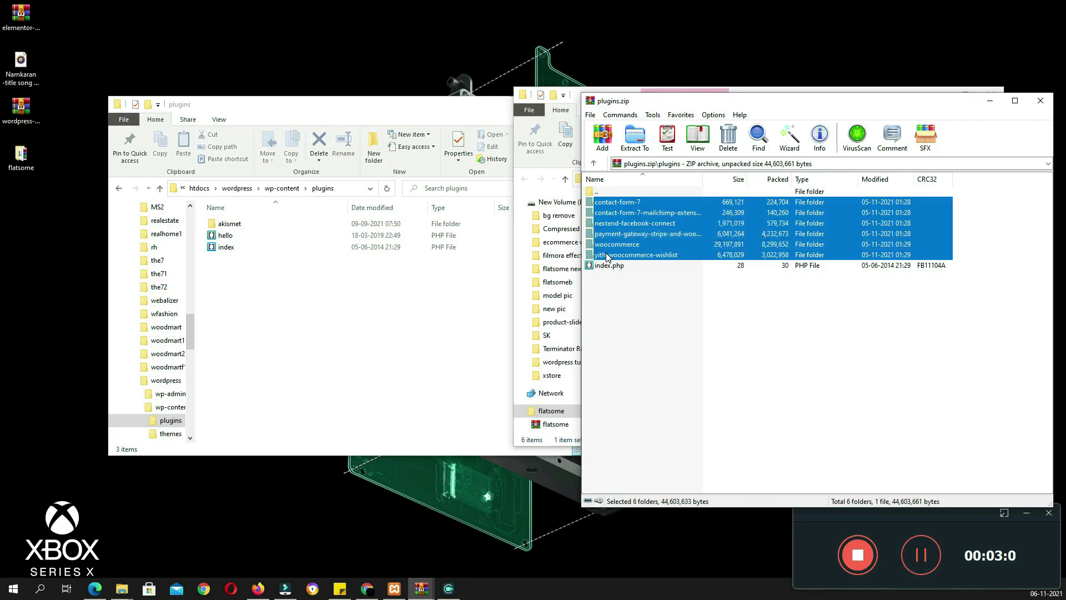
{"action": "left_click_drag", "start_coordinate": [607, 256], "coordinate": [341, 345]}
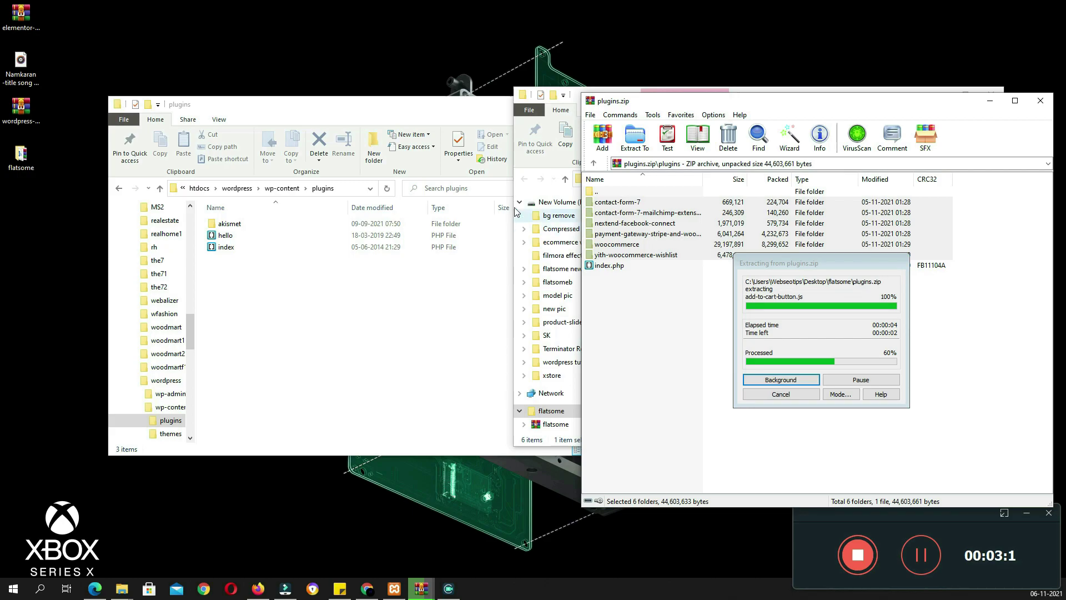
Extract the images archive into an images folder and open a new Firefox tab
{"action": "left_click", "coordinate": [518, 160]}
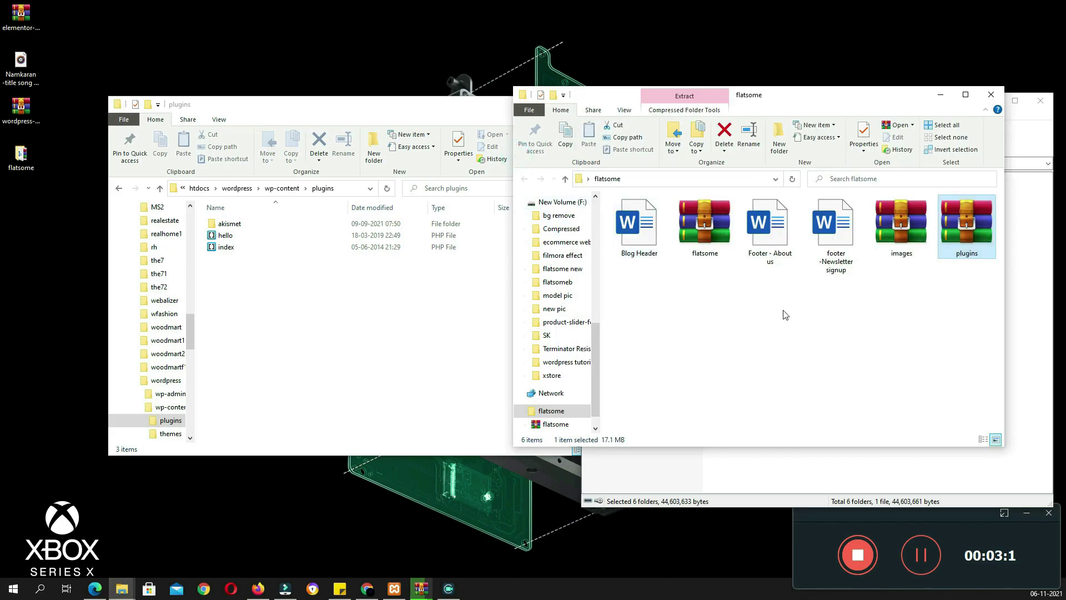
{"action": "left_click", "coordinate": [901, 232]}
{"action": "right_click", "coordinate": [898, 229]}
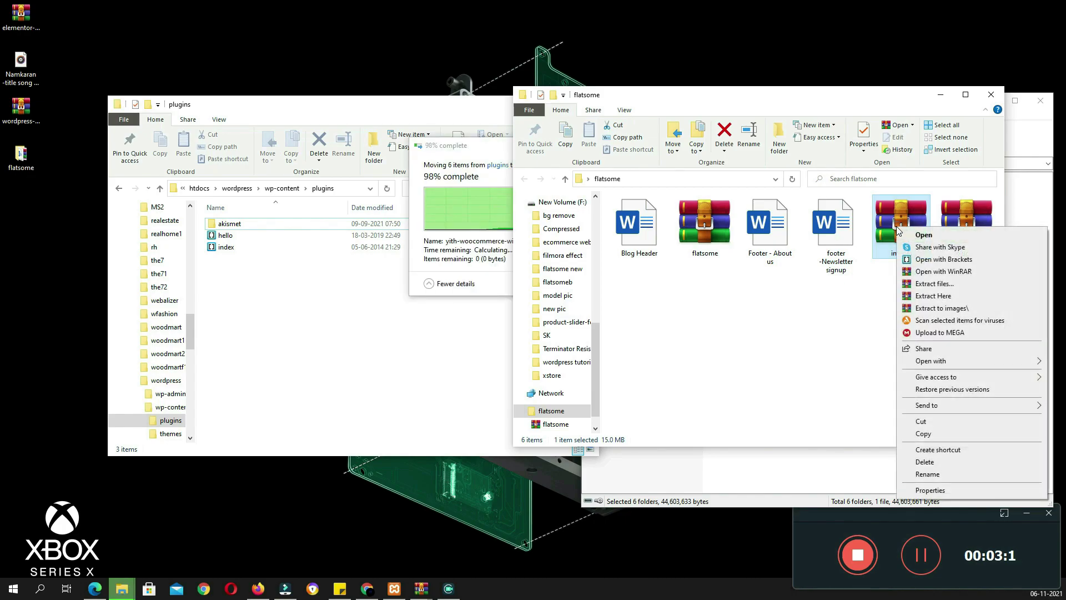
{"action": "left_click", "coordinate": [941, 308]}
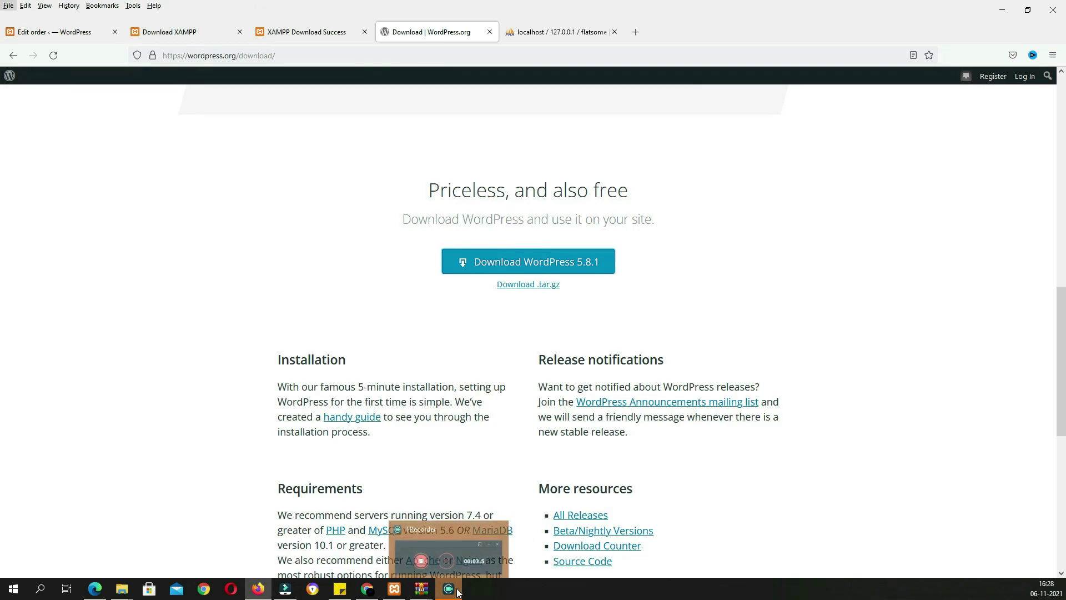
{"action": "left_click", "coordinate": [640, 35]}
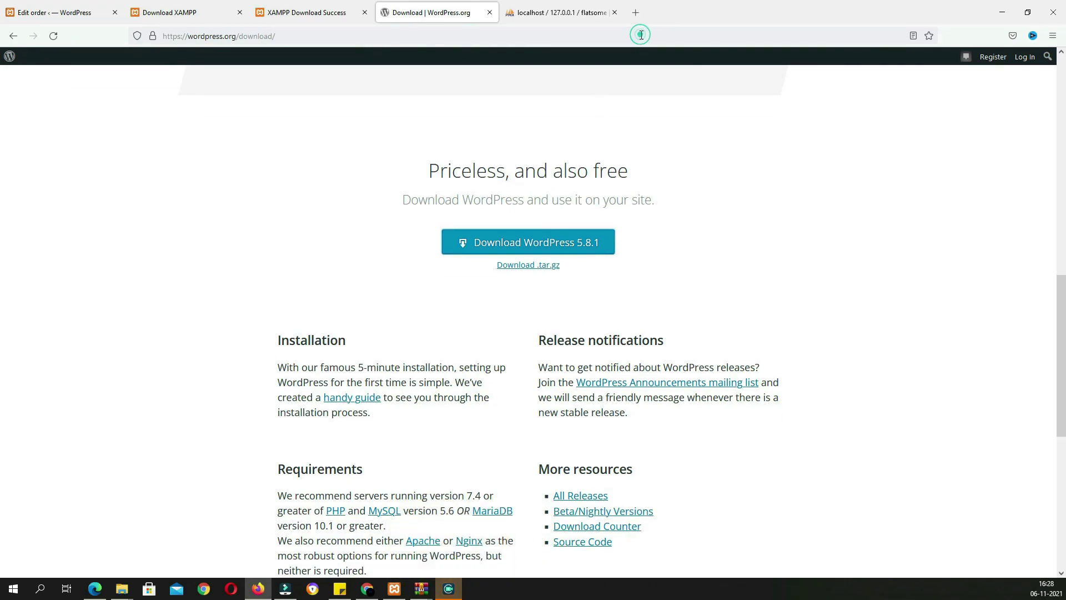
{"action": "left_click", "coordinate": [636, 12]}
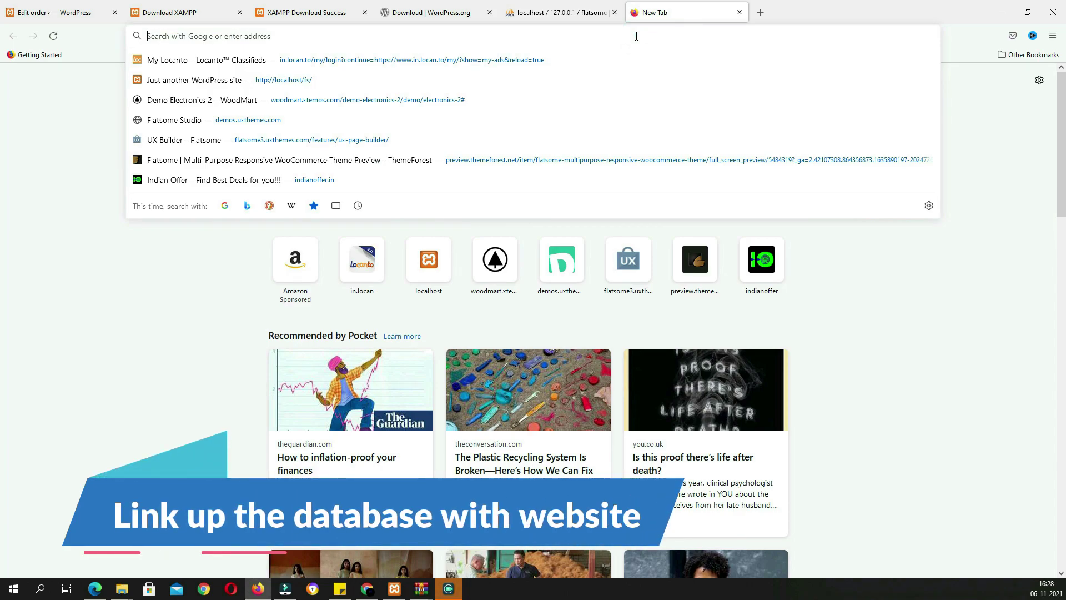
Load localhost/wordpress and start the installer in English (United States)
{"action": "type", "text": "localhost/"}
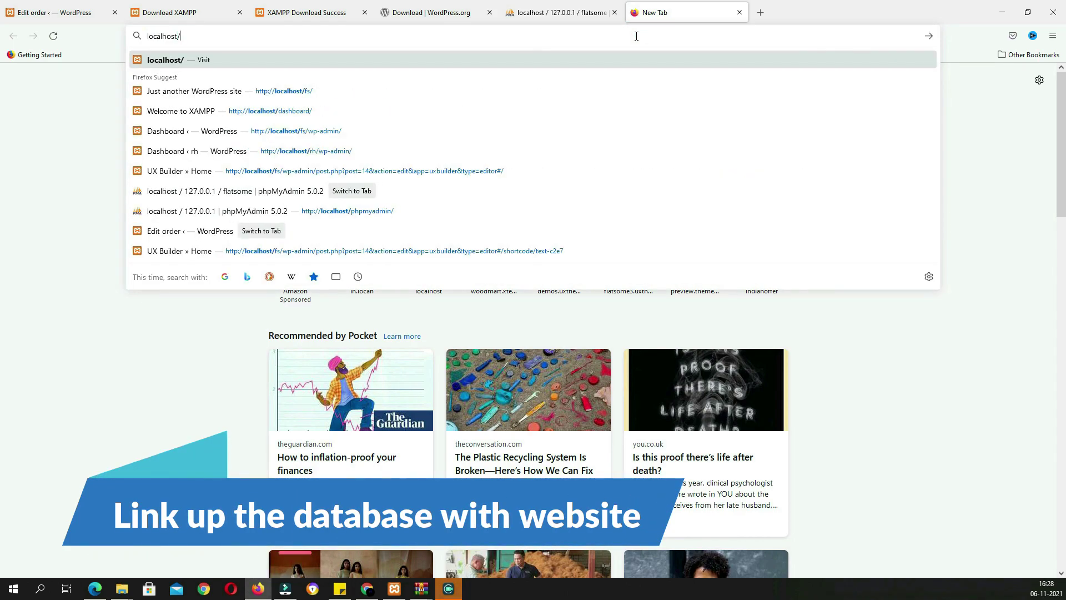
{"action": "type", "text": "wordpress"}
{"action": "key", "text": "Return"}
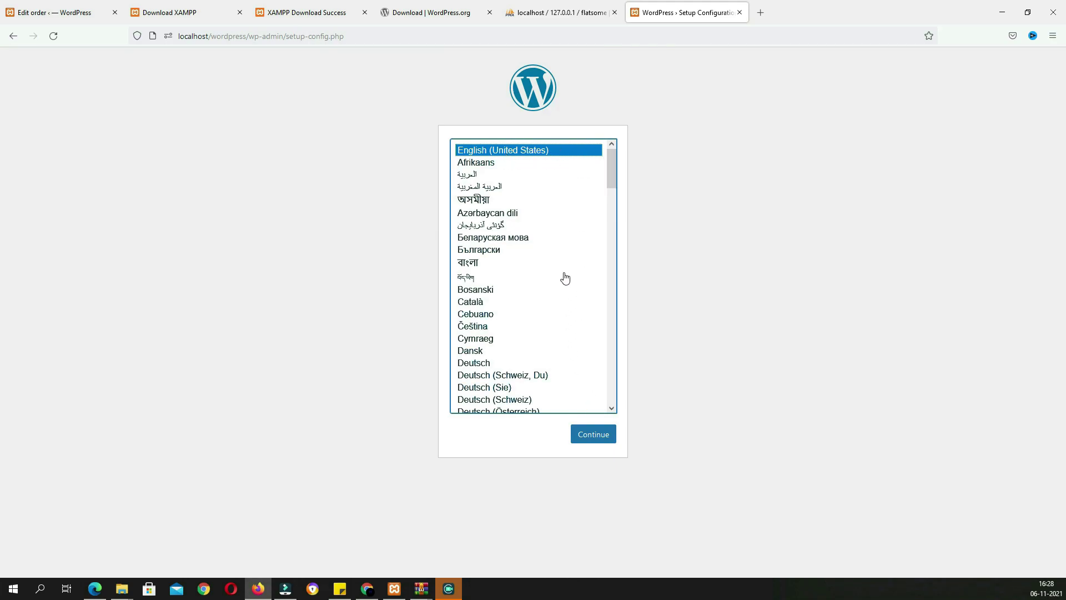
{"action": "left_click", "coordinate": [593, 434]}
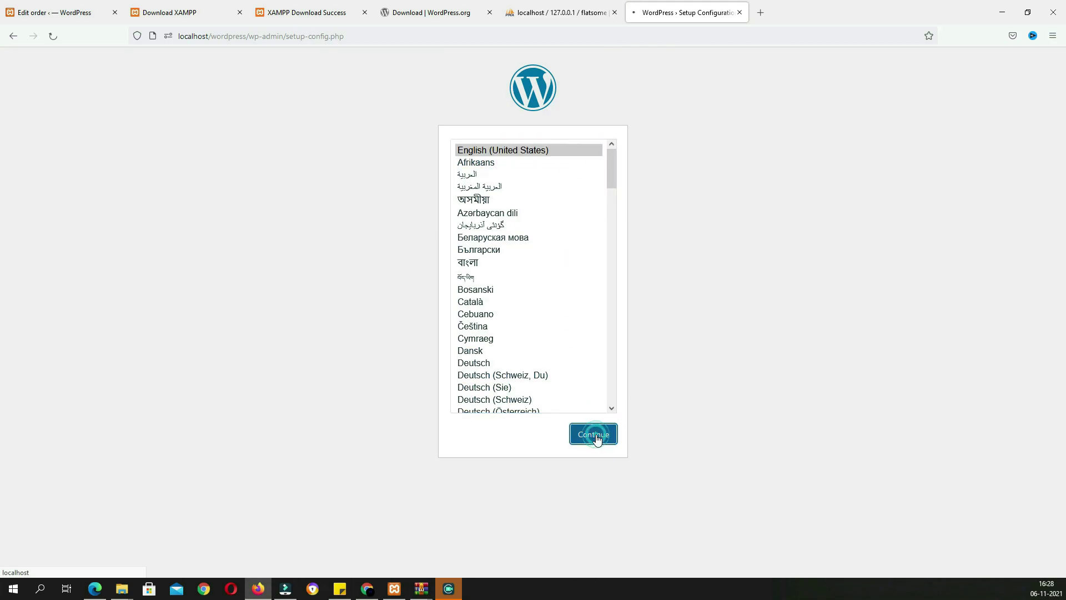
{"action": "left_click", "coordinate": [359, 354]}
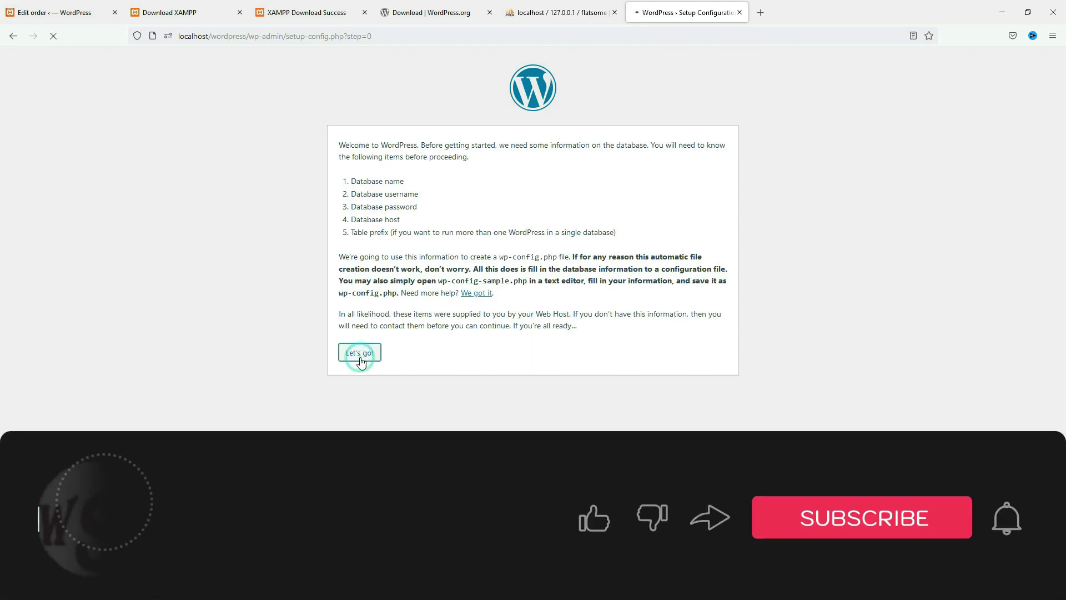
Submit database name flatsome, username root and an empty password
{"action": "double_click", "coordinate": [495, 173]}
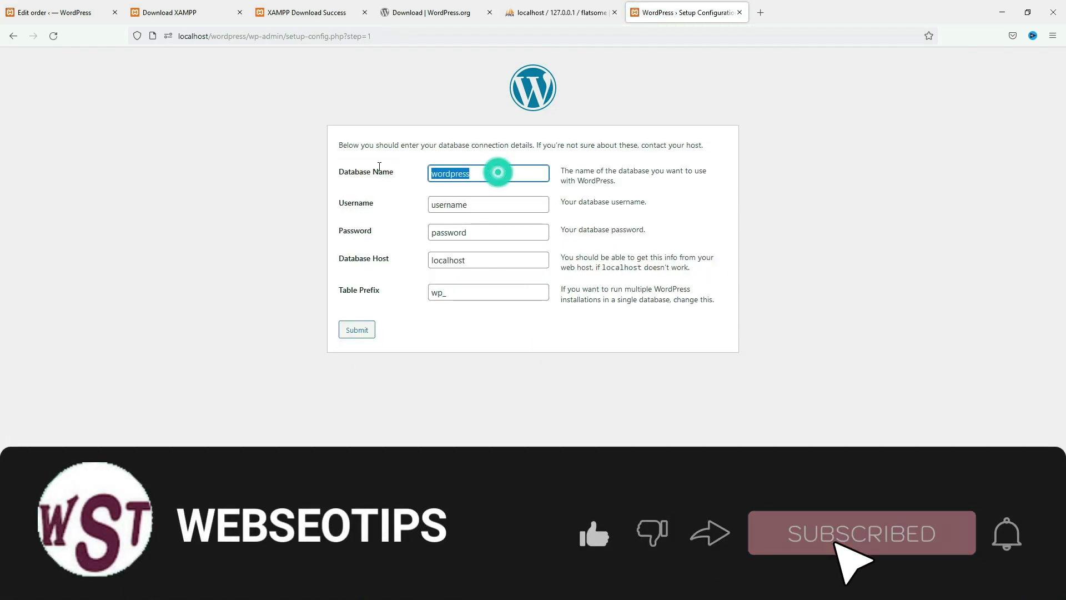
{"action": "type", "text": "flatsome"}
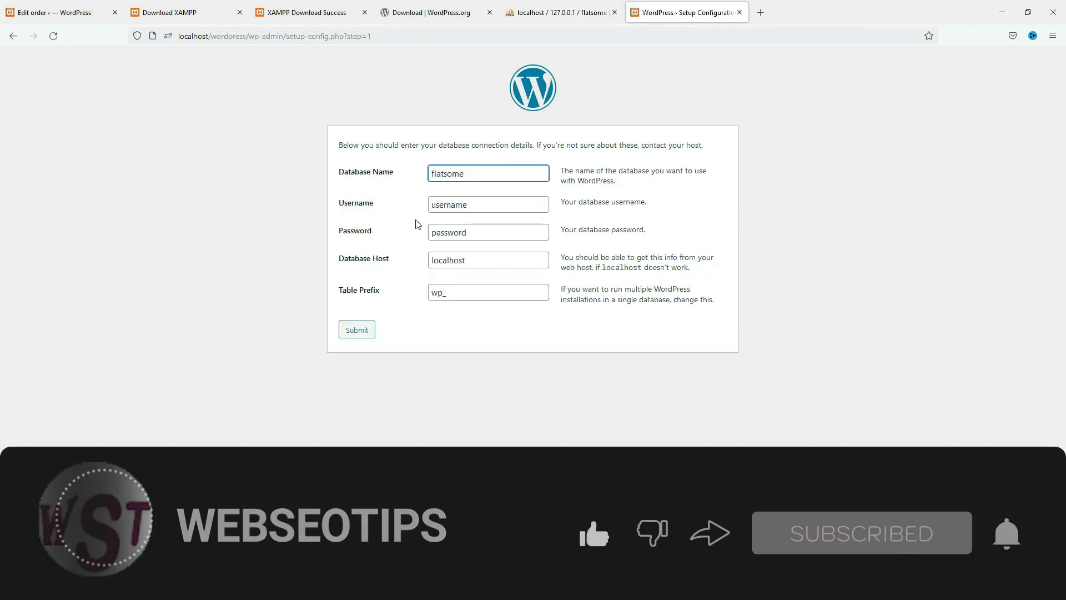
{"action": "double_click", "coordinate": [491, 204]}
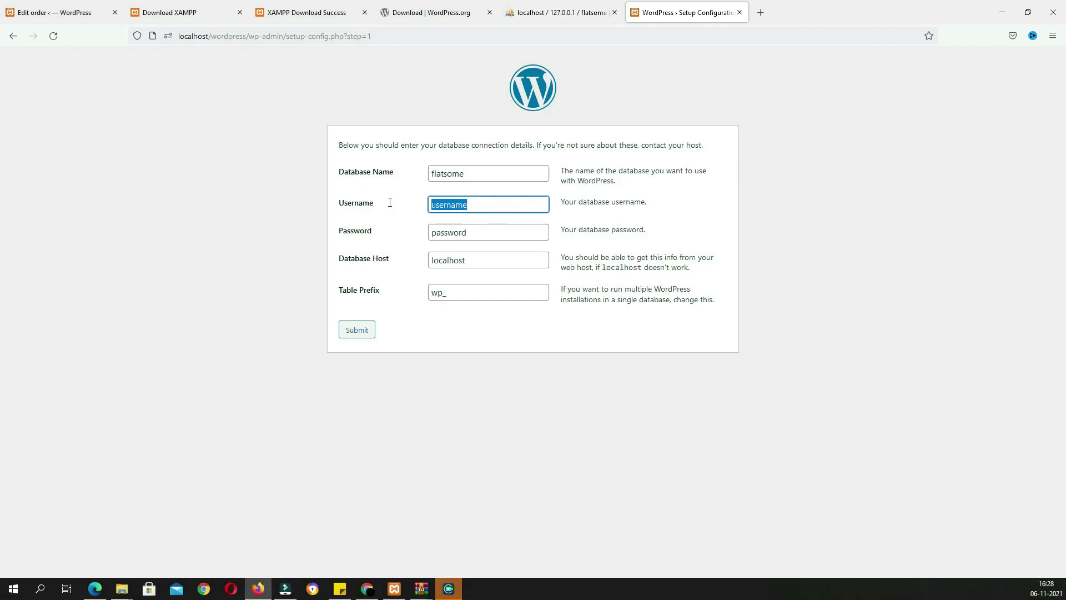
{"action": "type", "text": "root"}
{"action": "key", "text": "Tab"}
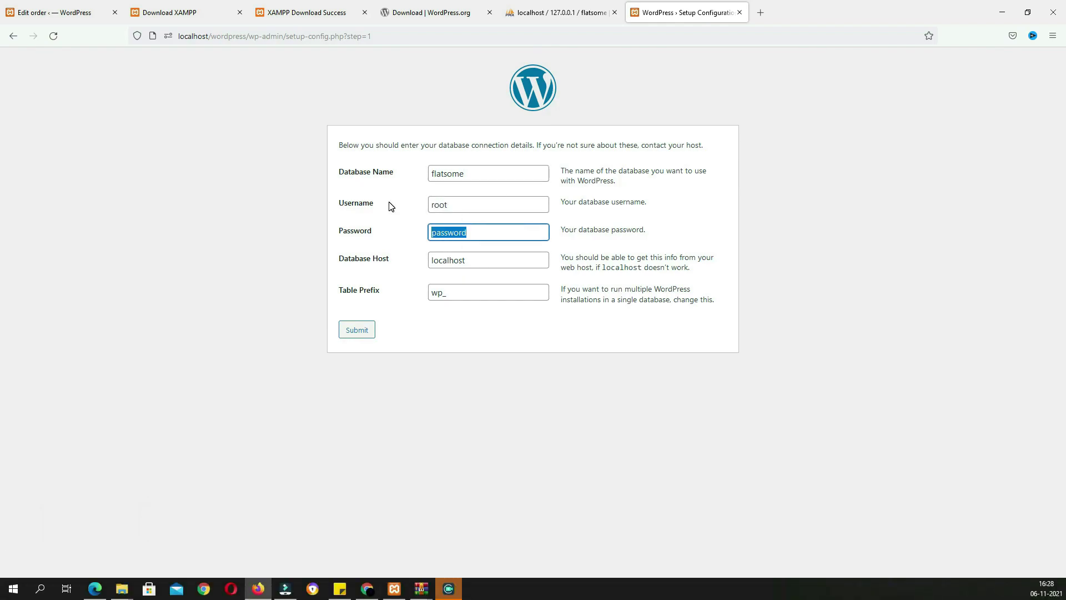
{"action": "key", "text": "BackSpace"}
{"action": "left_click", "coordinate": [365, 335]}
Install WordPress with the admin username, a confirmed weak password and the admin e-mail
{"action": "left_click", "coordinate": [396, 188]}
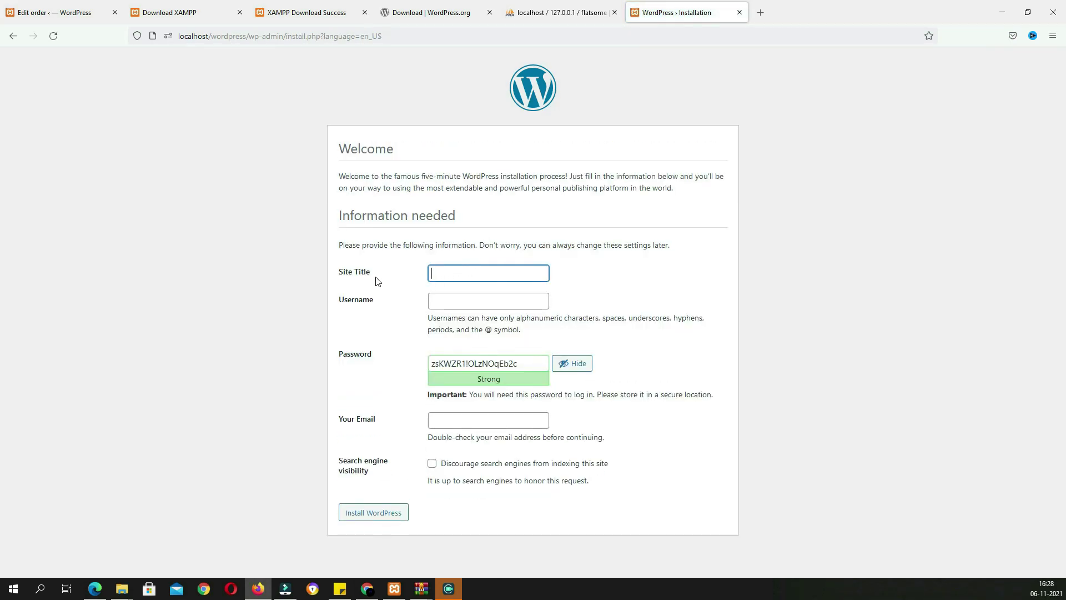
{"action": "left_click", "coordinate": [462, 301]}
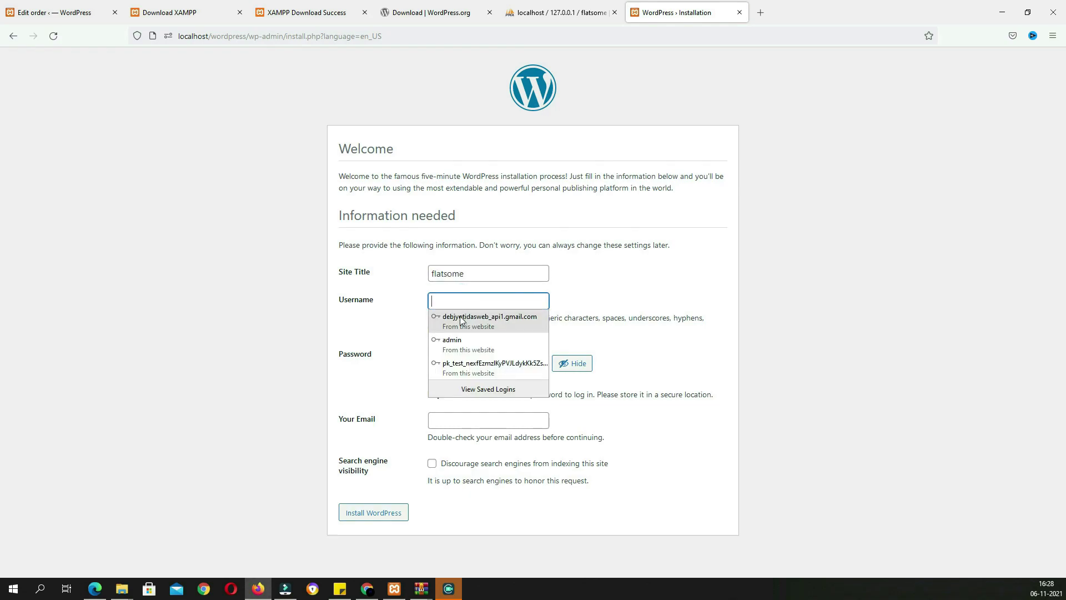
{"action": "left_click", "coordinate": [452, 341]}
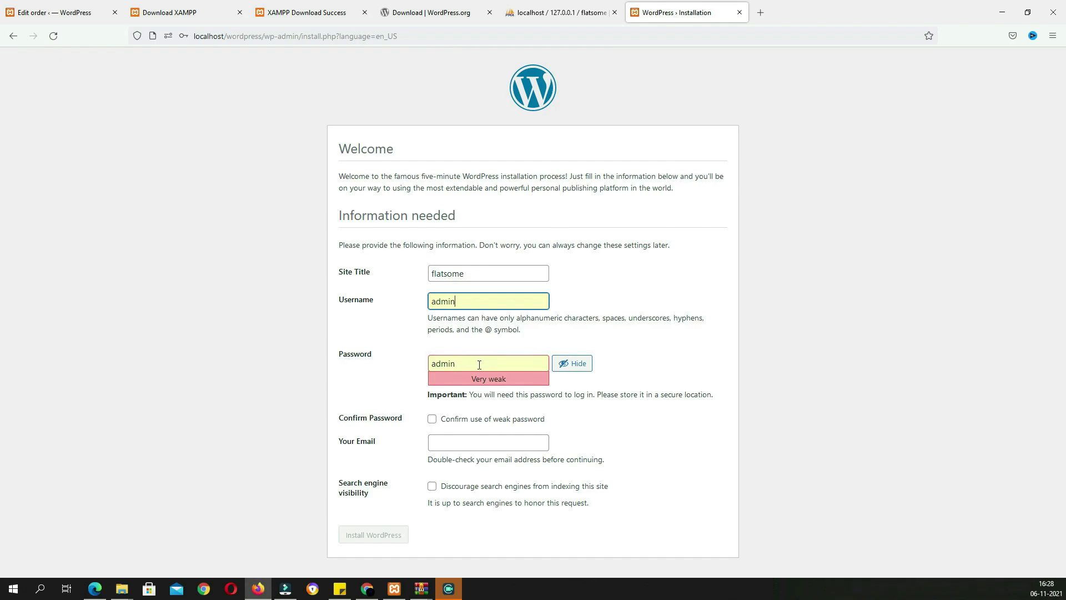
{"action": "left_click", "coordinate": [431, 419]}
{"action": "left_click", "coordinate": [461, 443]}
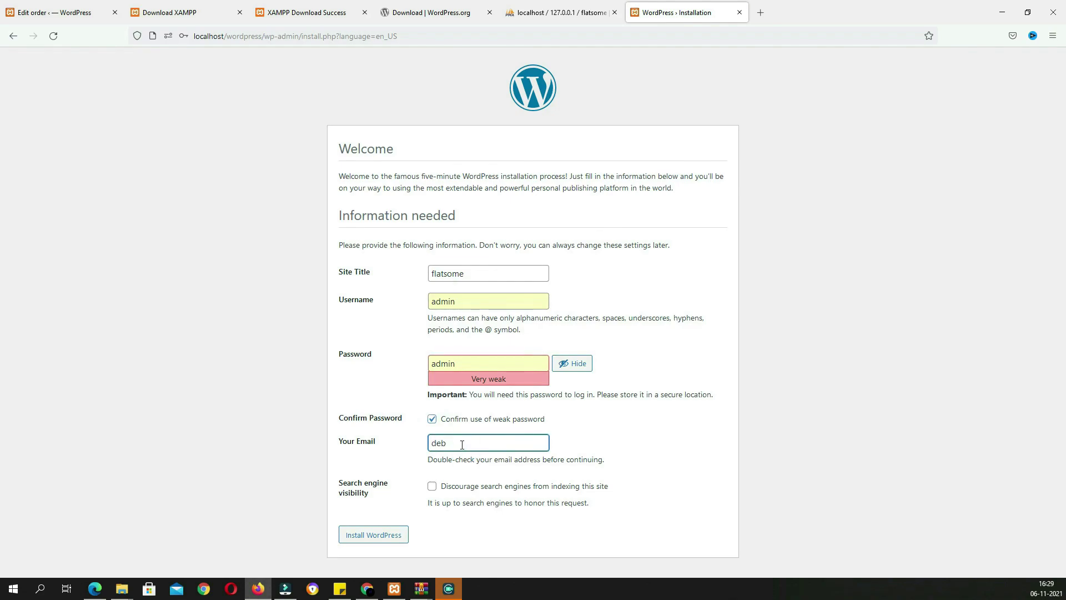
{"action": "type", "text": "@gmail.com"}
{"action": "left_click", "coordinate": [358, 535]}
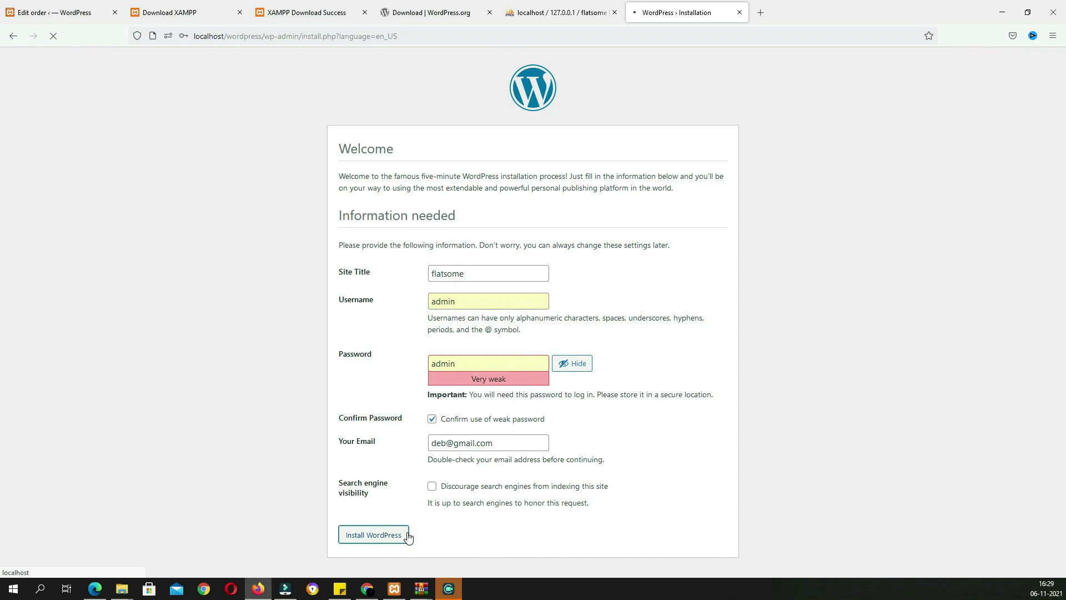
Log in to the new site with the saved admin credentials
{"action": "left_click", "coordinate": [356, 271]}
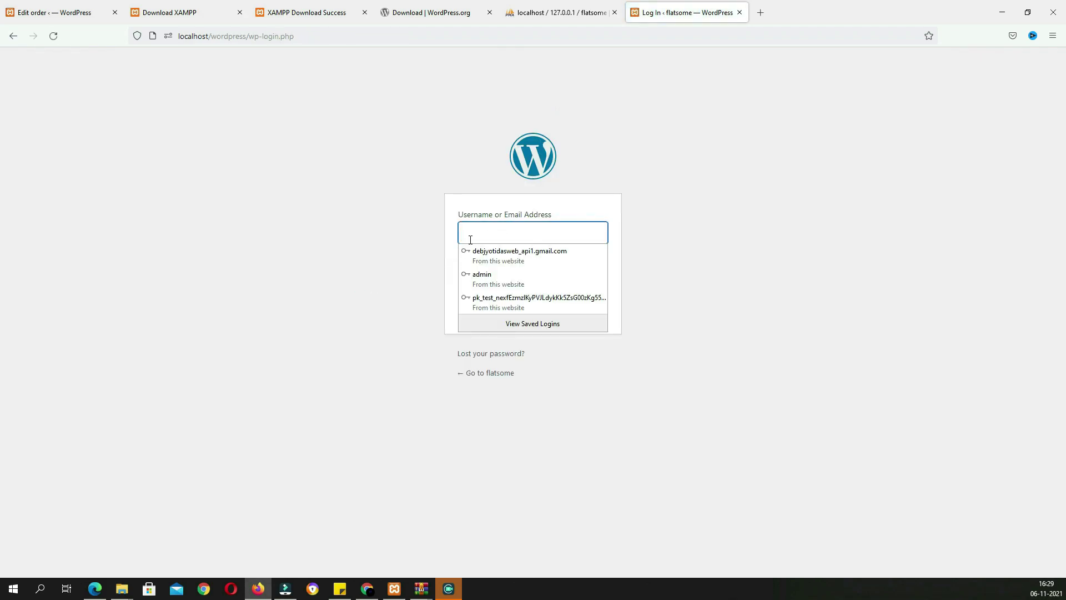
{"action": "left_click", "coordinate": [478, 234]}
{"action": "type", "text": "ad"}
{"action": "left_click", "coordinate": [488, 255]}
{"action": "left_click", "coordinate": [590, 313]}
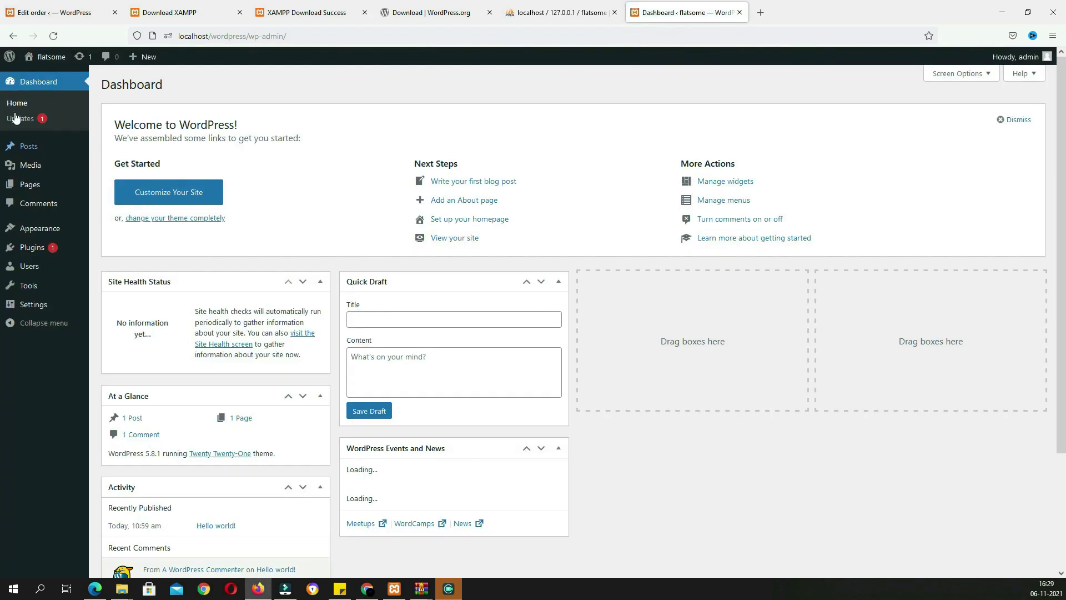
Activate the Flatsome theme from Appearance > Themes
{"action": "mouse_move", "coordinate": [48, 236]}
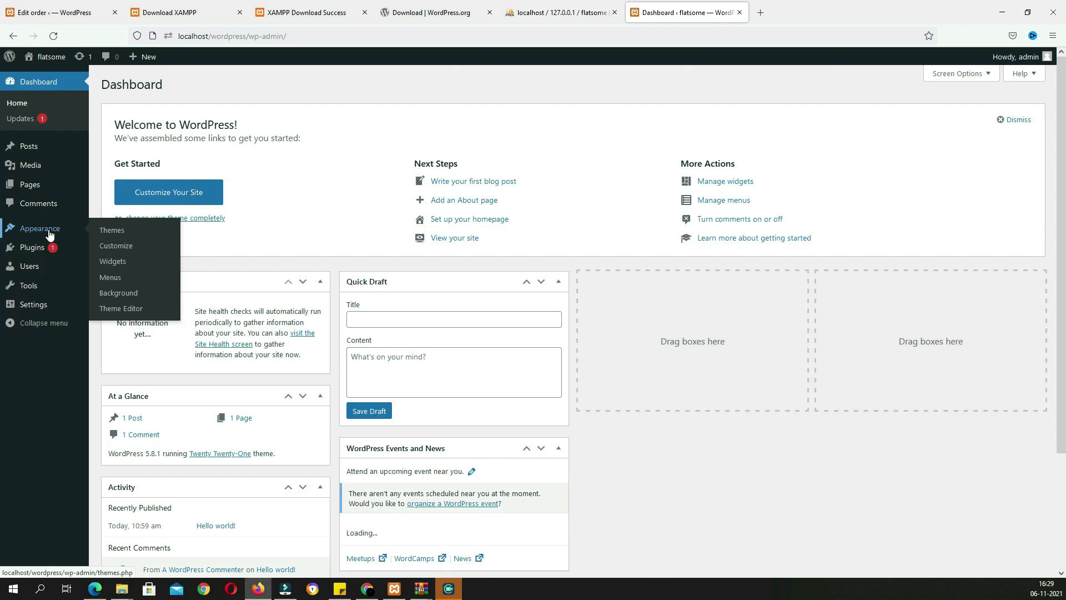
{"action": "left_click", "coordinate": [105, 230]}
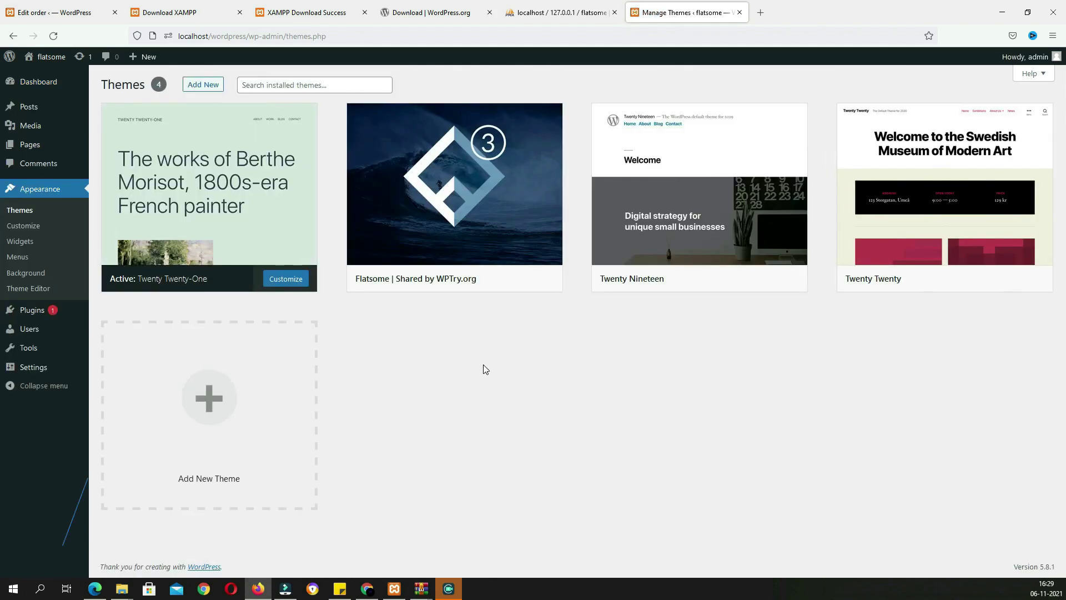
{"action": "mouse_move", "coordinate": [477, 274]}
{"action": "left_click", "coordinate": [477, 278]}
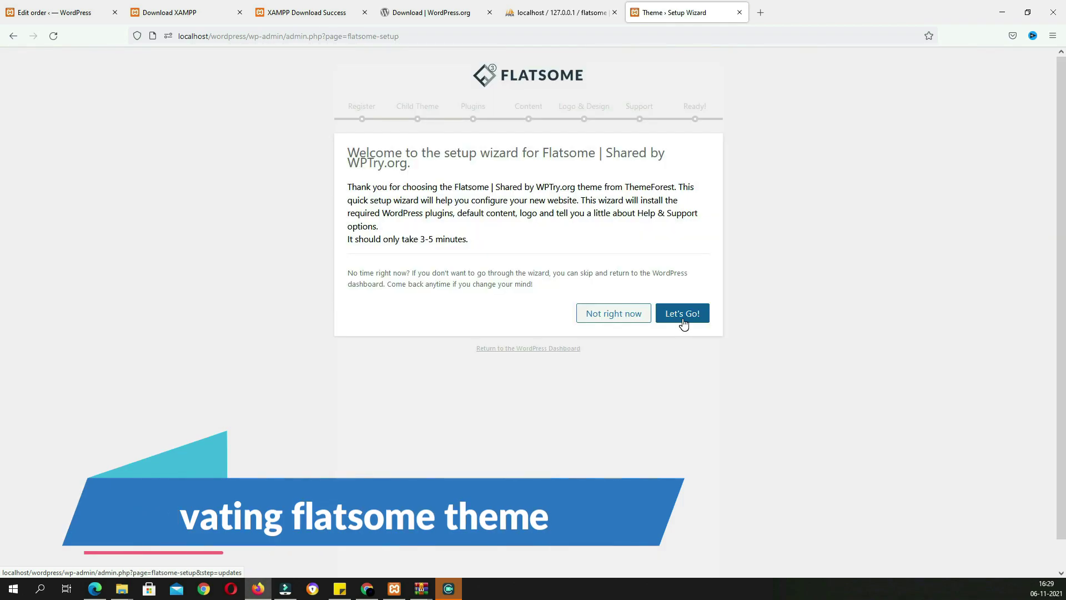
Run the Flatsome wizard, skipping child theme, demo content and logo, installing default plugins
{"action": "left_click", "coordinate": [683, 315]}
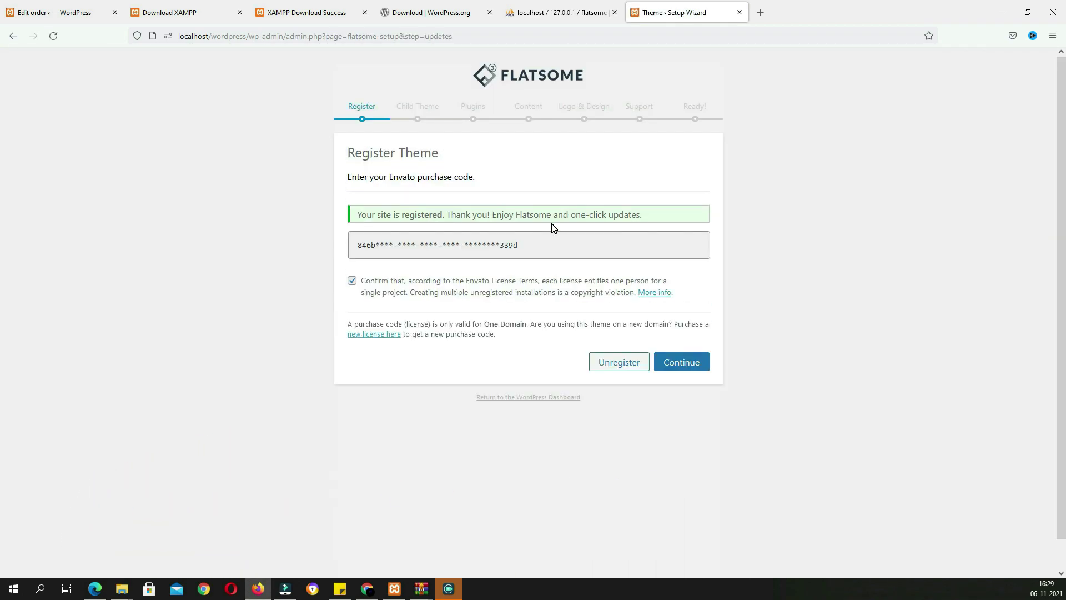
{"action": "left_click", "coordinate": [555, 247]}
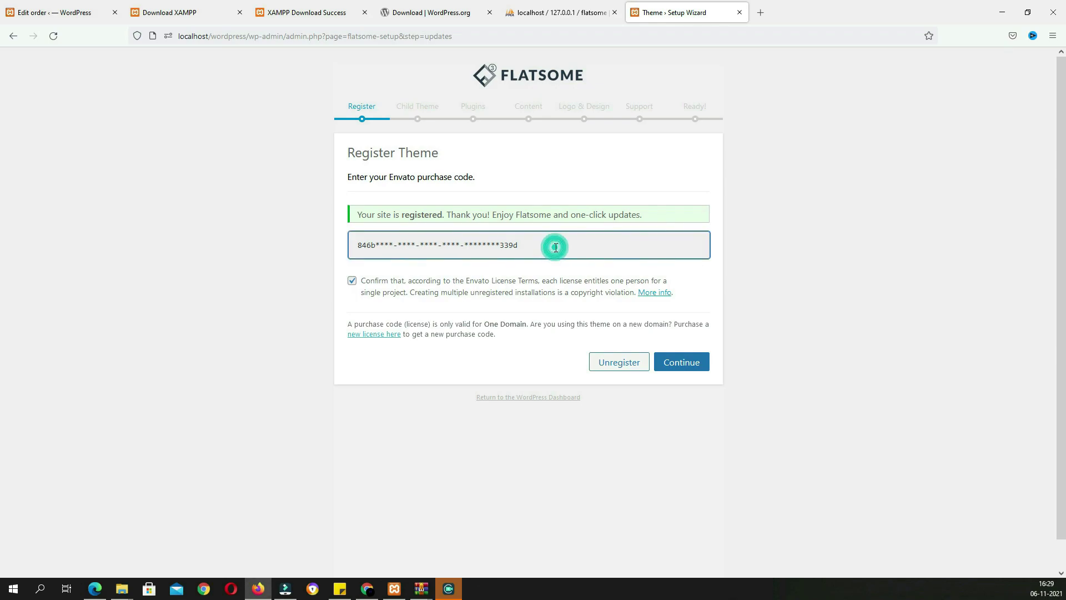
{"action": "left_click", "coordinate": [681, 364]}
{"action": "left_click", "coordinate": [538, 319]}
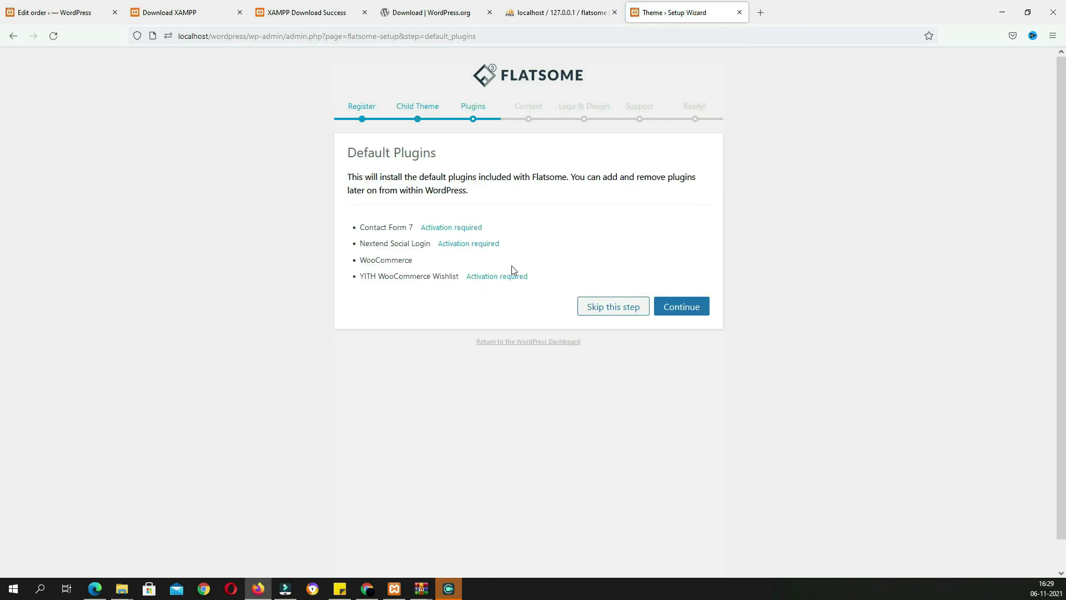
{"action": "left_click", "coordinate": [679, 312]}
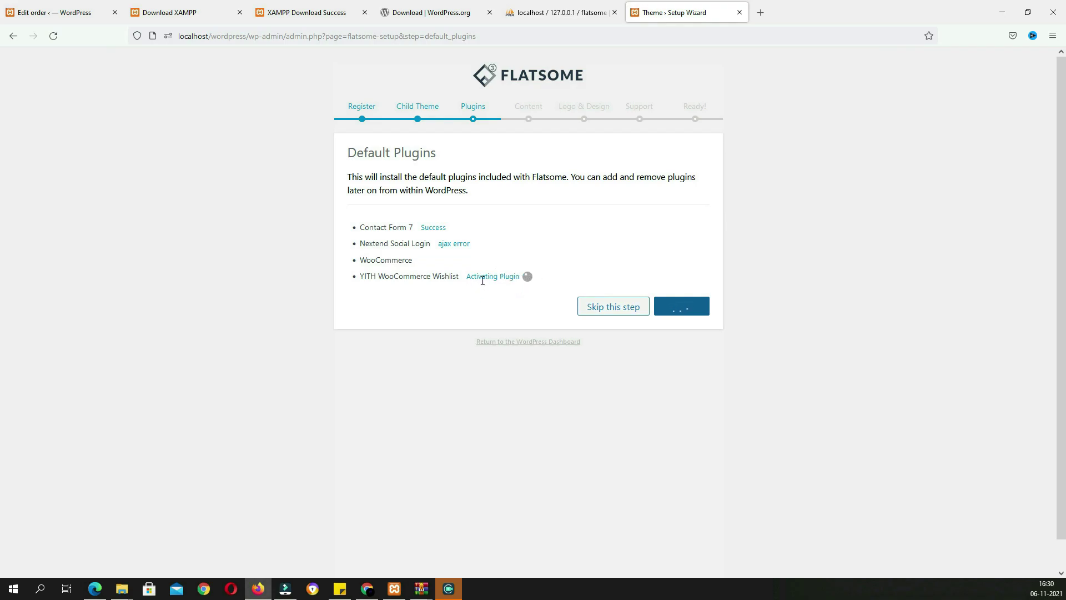
{"action": "left_click", "coordinate": [615, 426]}
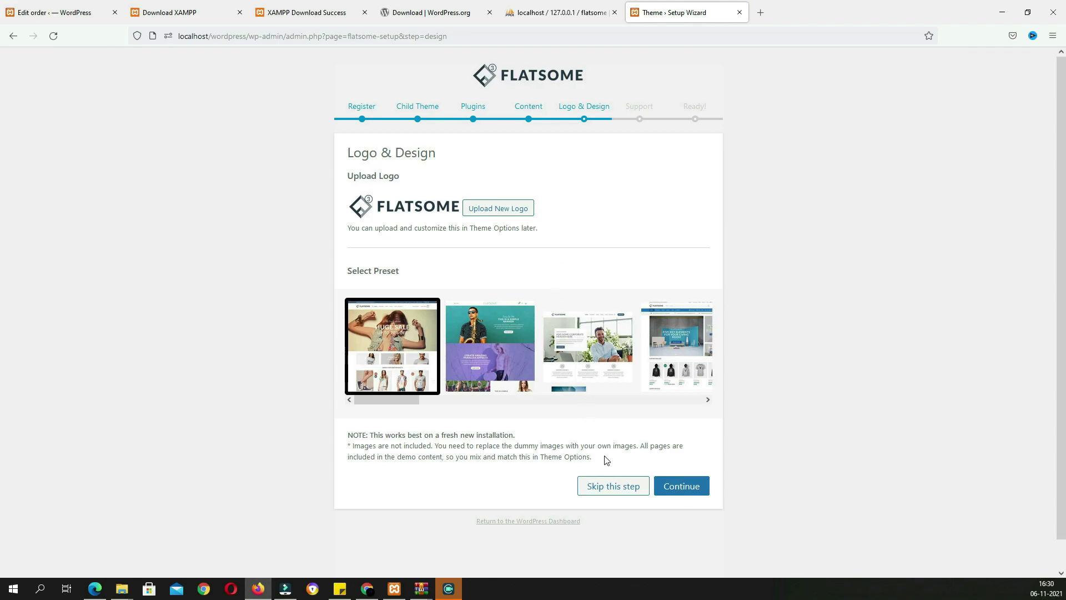
{"action": "left_click", "coordinate": [611, 484]}
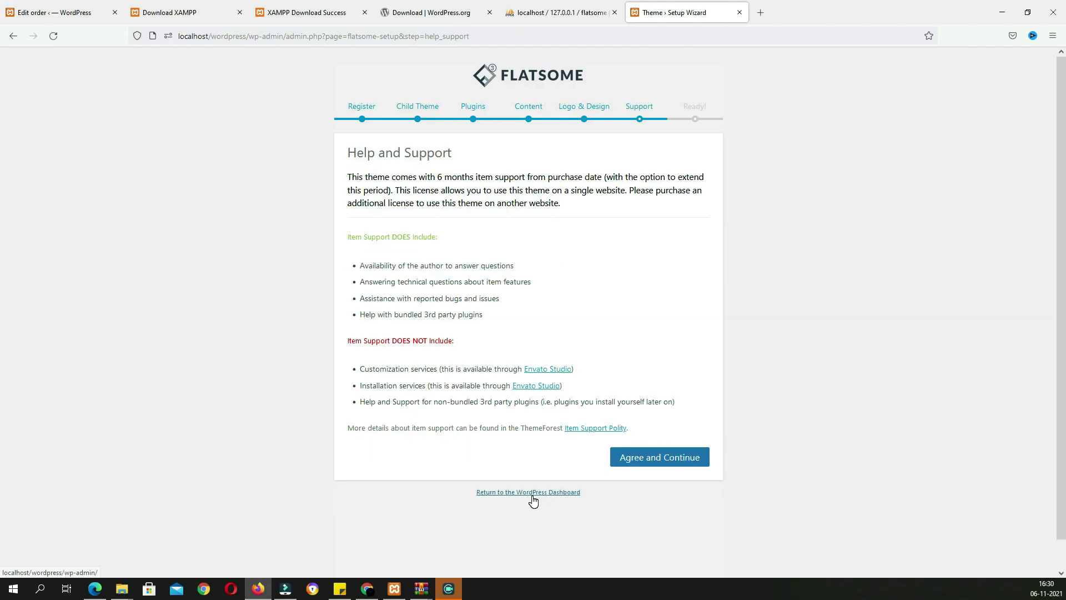
Delete the Akismet Anti-Spam and Hello Dolly plugins from the installed plugins list
{"action": "left_click", "coordinate": [533, 493]}
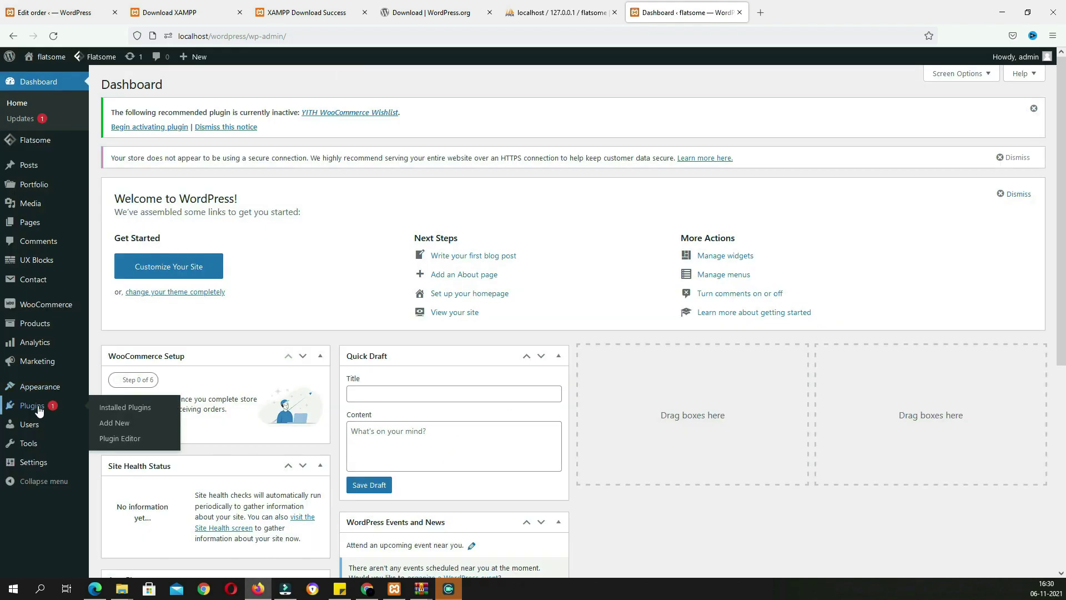
{"action": "left_click", "coordinate": [34, 404]}
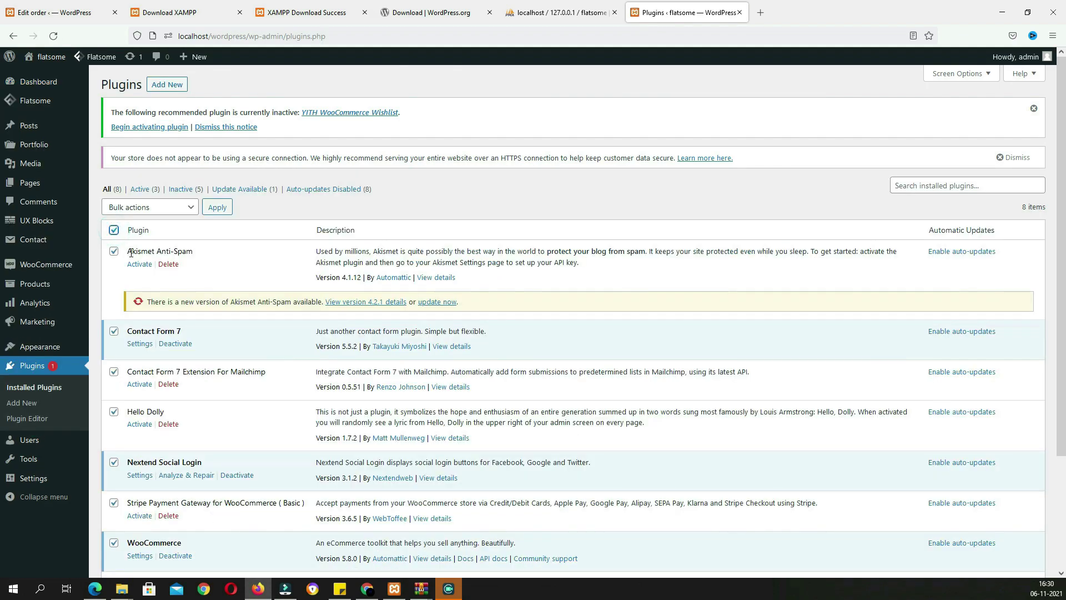
{"action": "left_click", "coordinate": [168, 265]}
{"action": "left_click", "coordinate": [582, 331]}
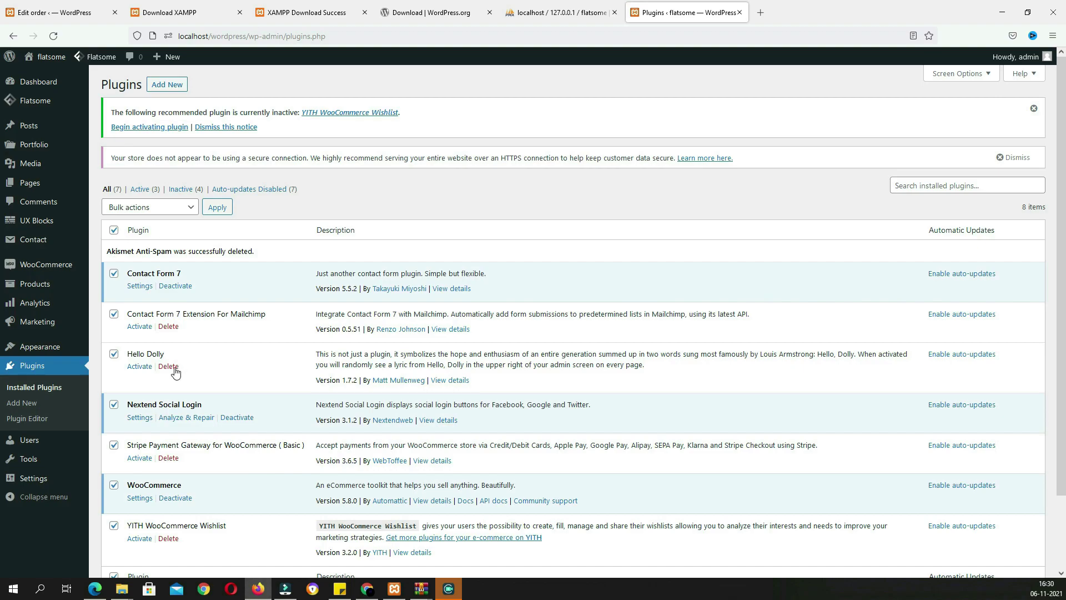
{"action": "left_click", "coordinate": [167, 367]}
{"action": "left_click", "coordinate": [582, 331]}
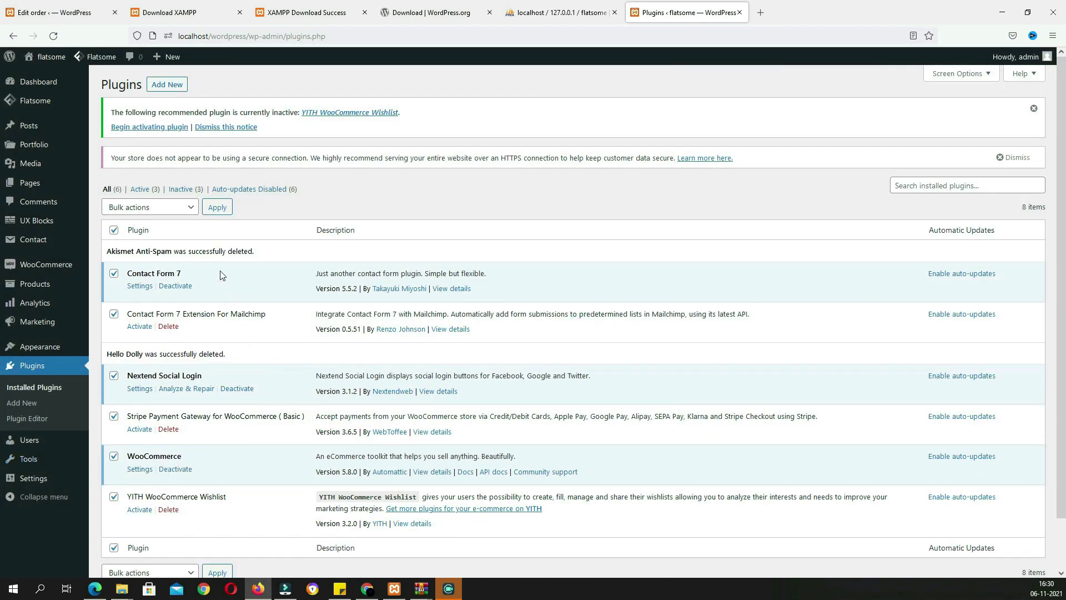
Bulk-activate all the remaining checked plugins, then go to the Media Library
{"action": "left_click", "coordinate": [183, 209]}
{"action": "left_click", "coordinate": [119, 242]}
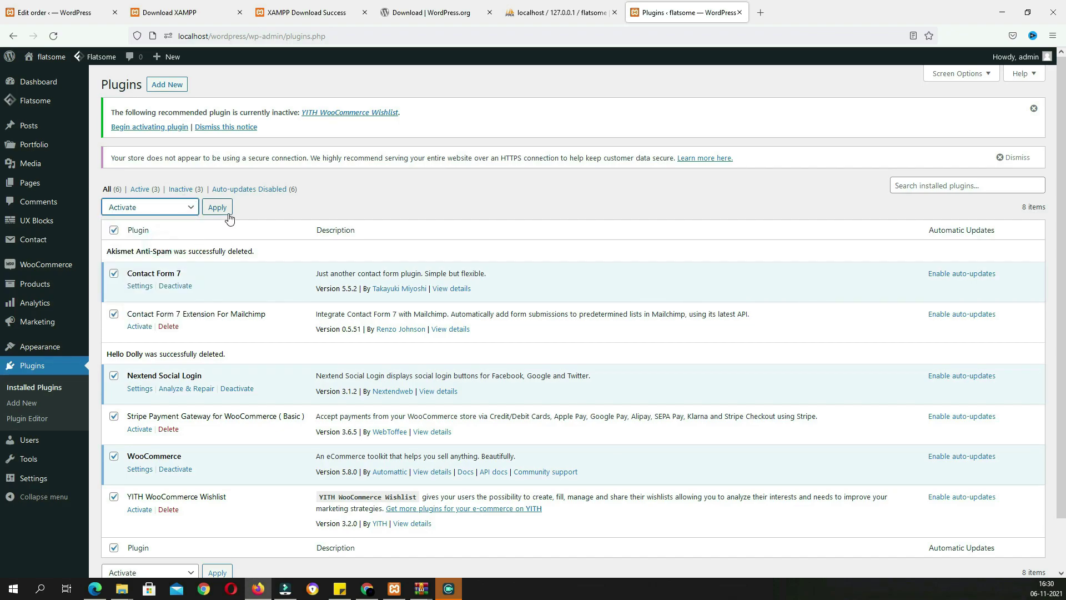
{"action": "left_click", "coordinate": [217, 207]}
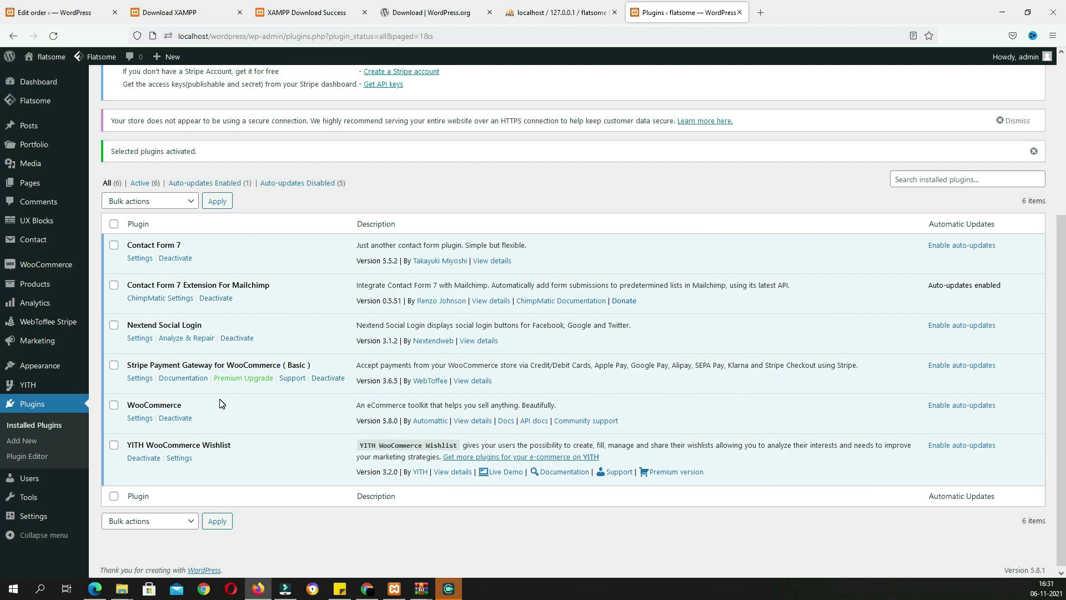
{"action": "left_click", "coordinate": [30, 165]}
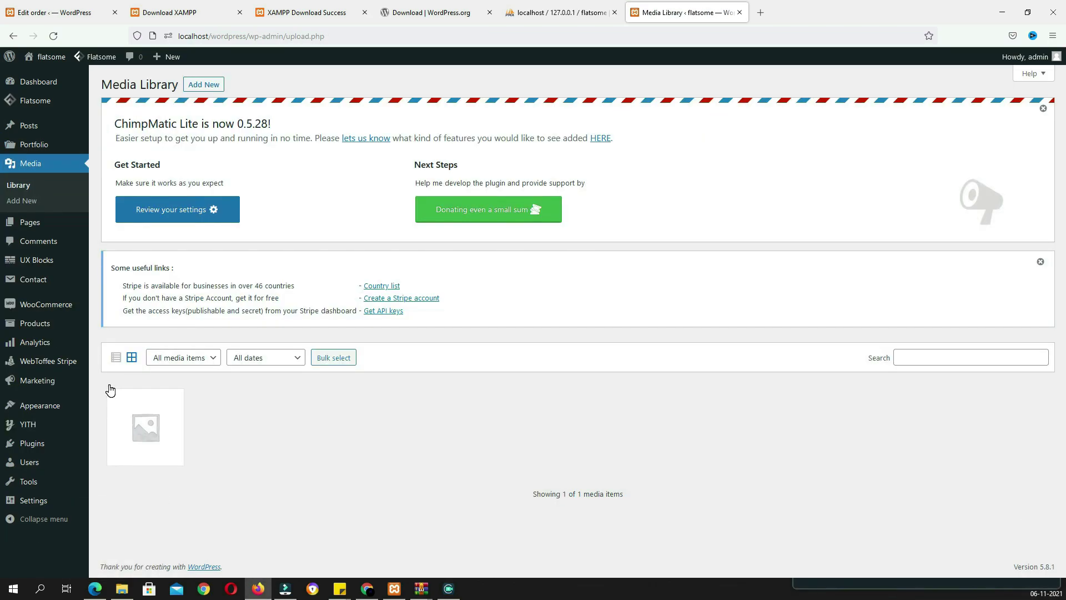
Drag all 111 images from the flatsome images > images folder into the Media Library
{"action": "left_click", "coordinate": [122, 589]}
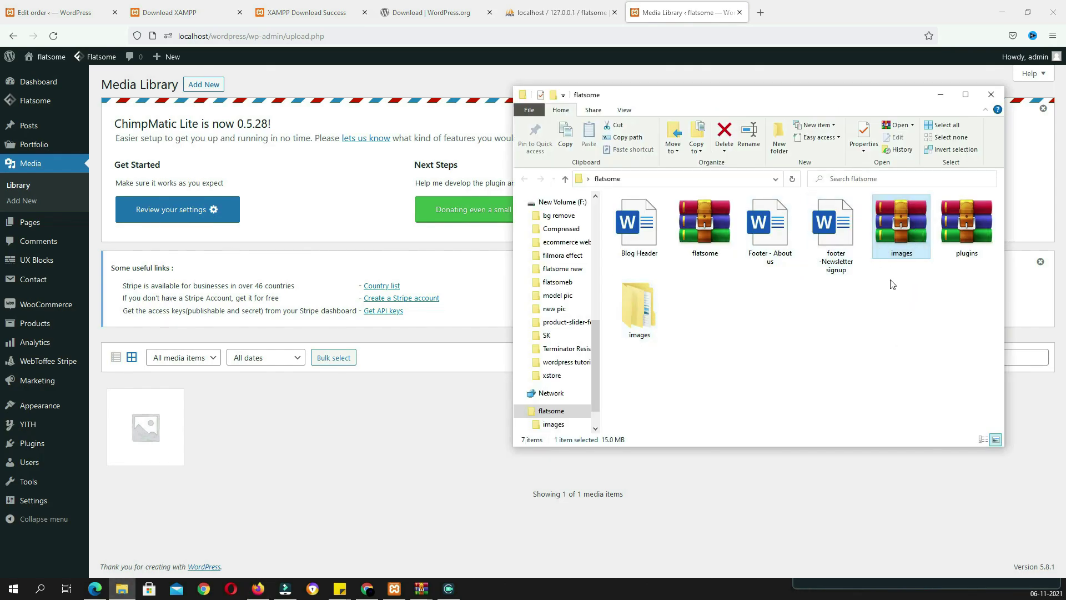
{"action": "double_click", "coordinate": [648, 320]}
{"action": "double_click", "coordinate": [637, 218]}
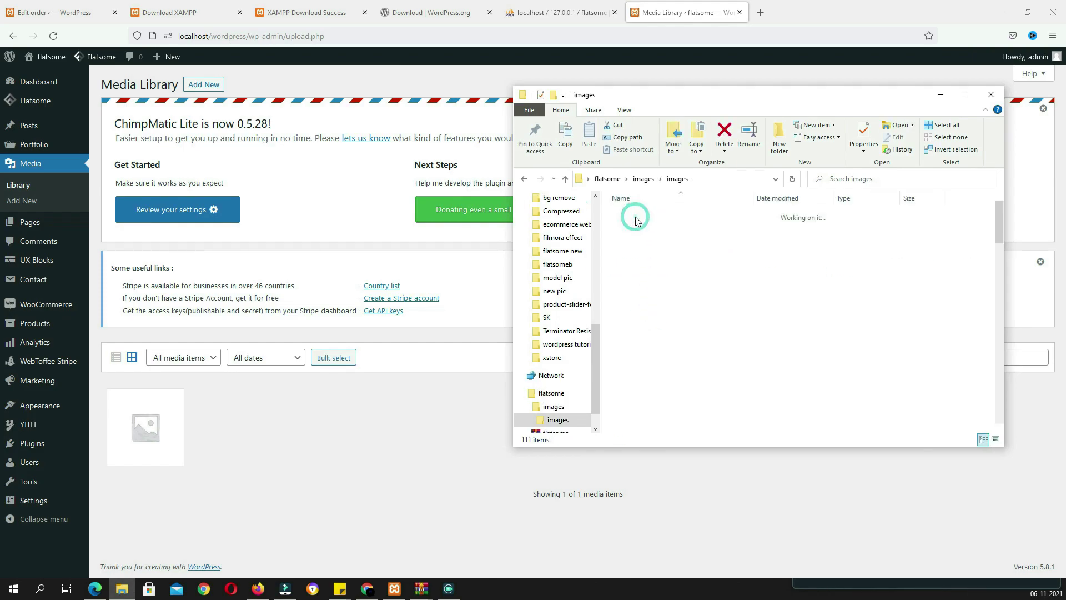
{"action": "key", "text": "ctrl+a"}
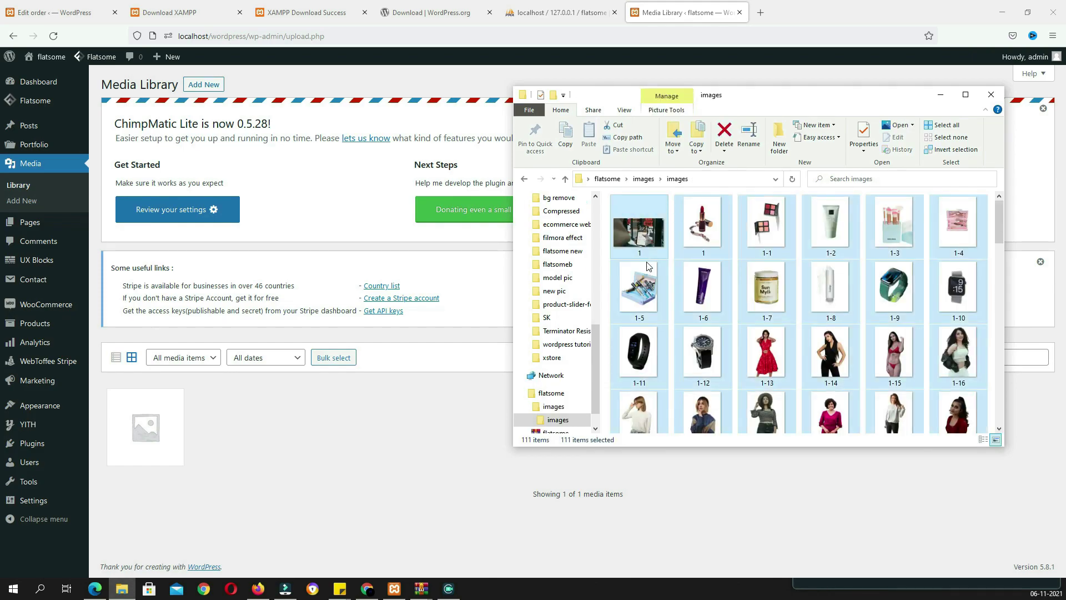
{"action": "left_click_drag", "start_coordinate": [641, 299], "coordinate": [348, 455]}
{"action": "left_click", "coordinate": [404, 338]}
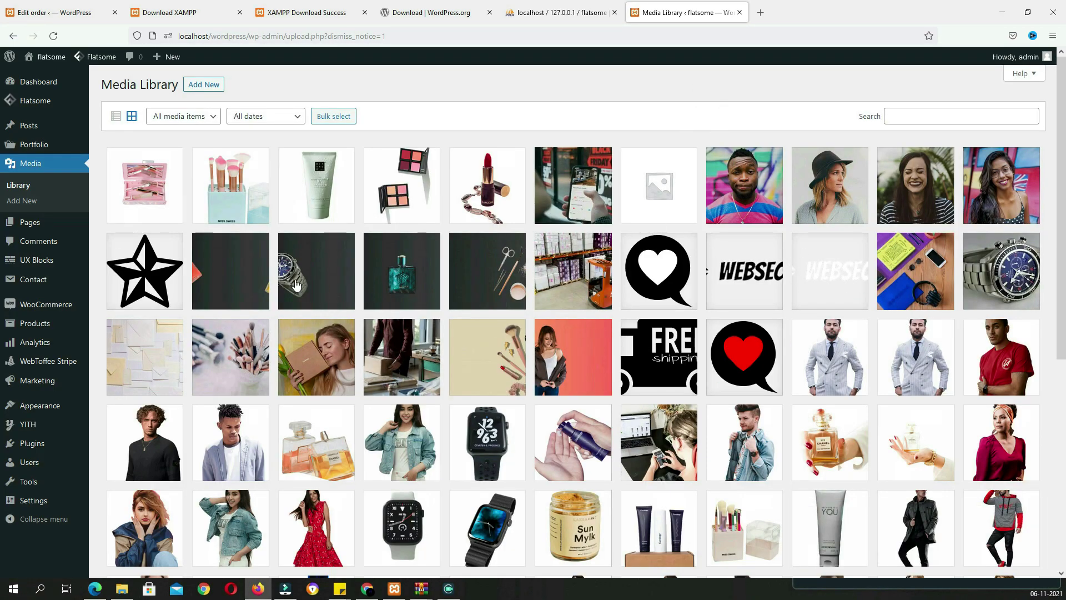
{"action": "mouse_move", "coordinate": [62, 312]}
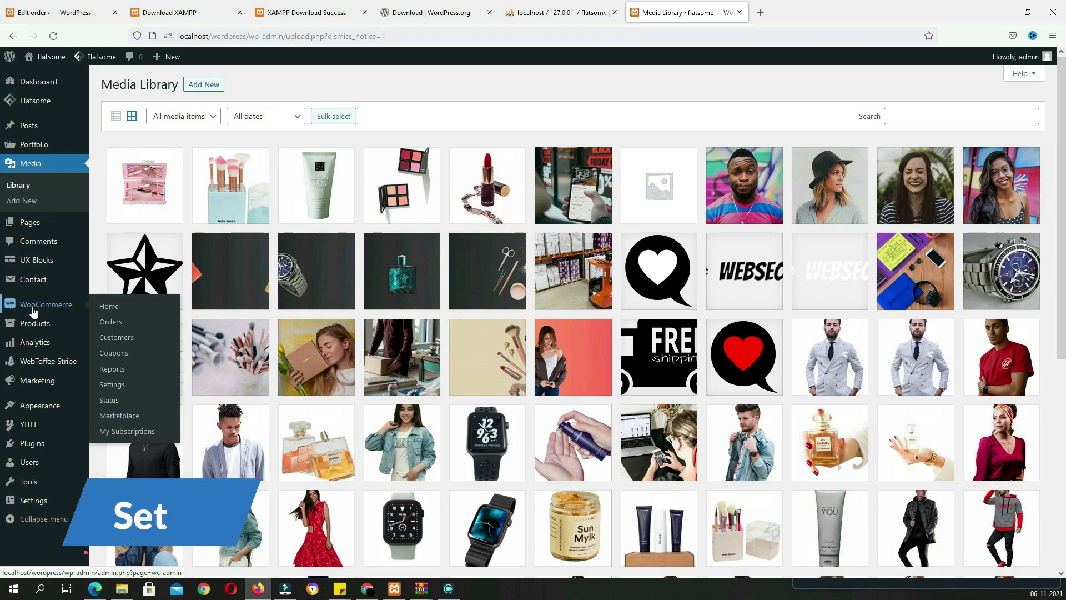
In WooCommerce General settings, enter the store's two address lines and city
{"action": "left_click", "coordinate": [119, 387]}
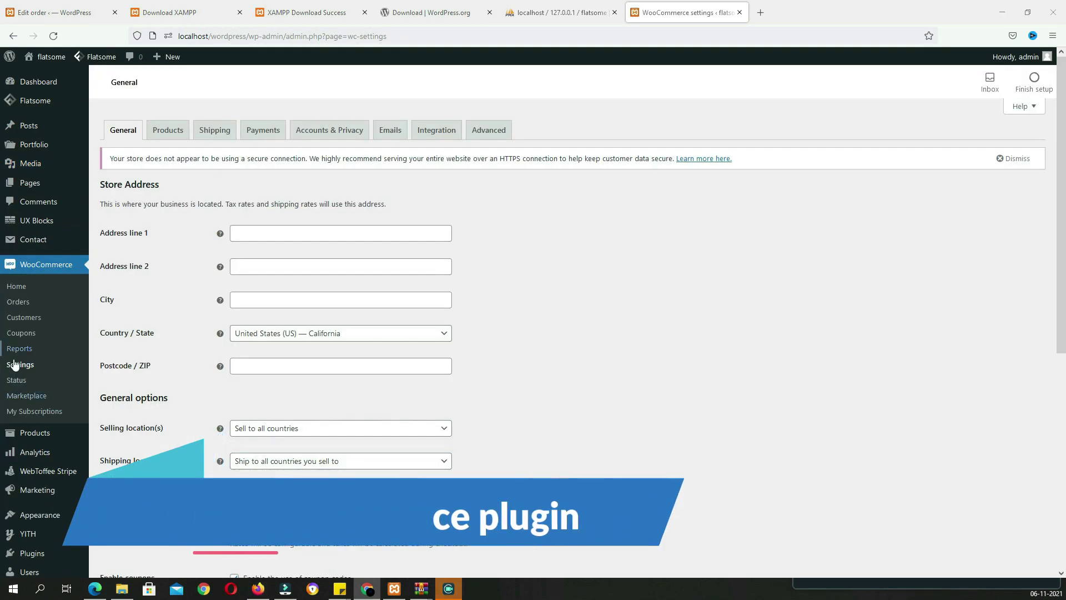
{"action": "left_click", "coordinate": [344, 237]}
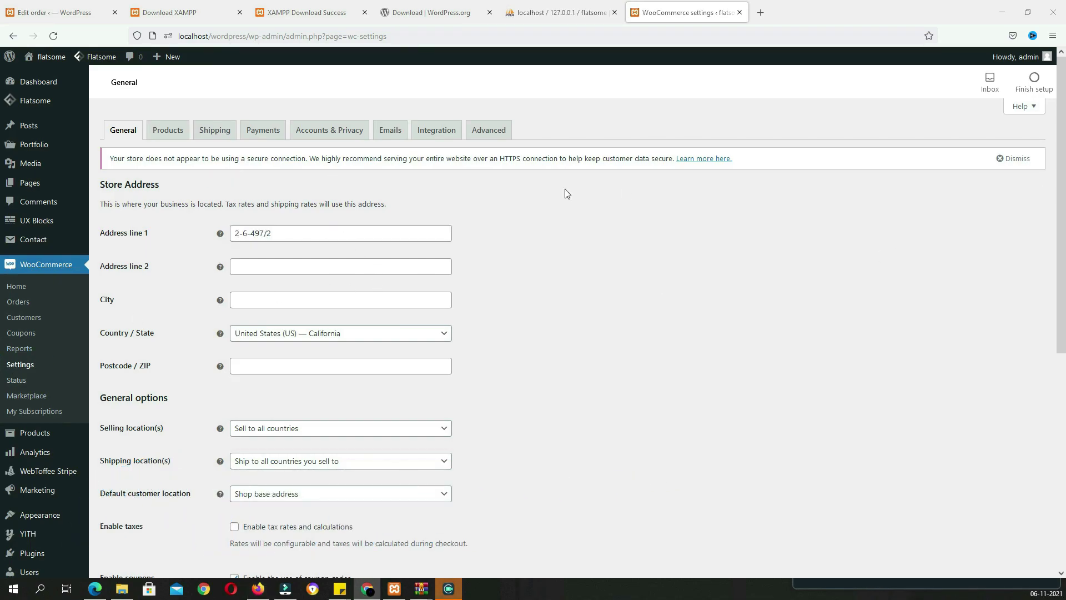
{"action": "left_click", "coordinate": [357, 273]}
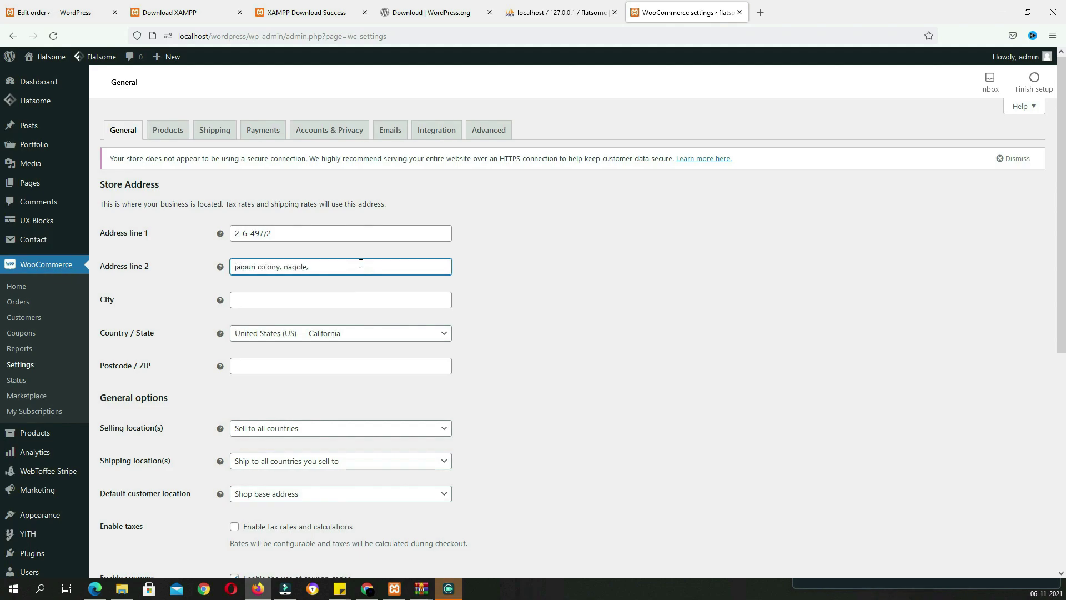
{"action": "left_click", "coordinate": [303, 305]}
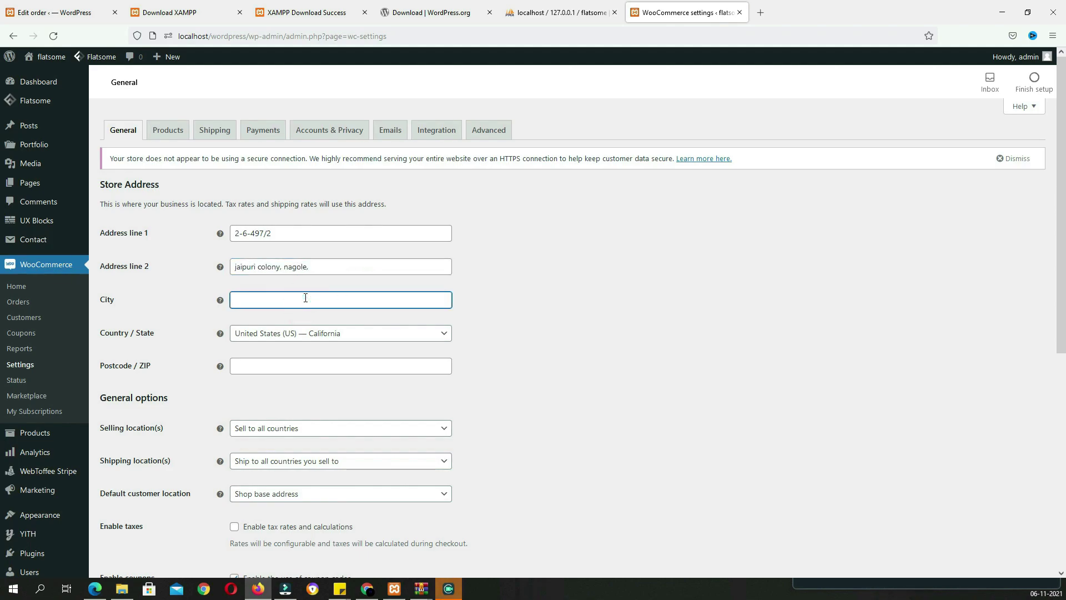
Set Country / State to India — Telangana and enter the store's postcode
{"action": "left_click", "coordinate": [360, 337]}
{"action": "type", "text": "te"}
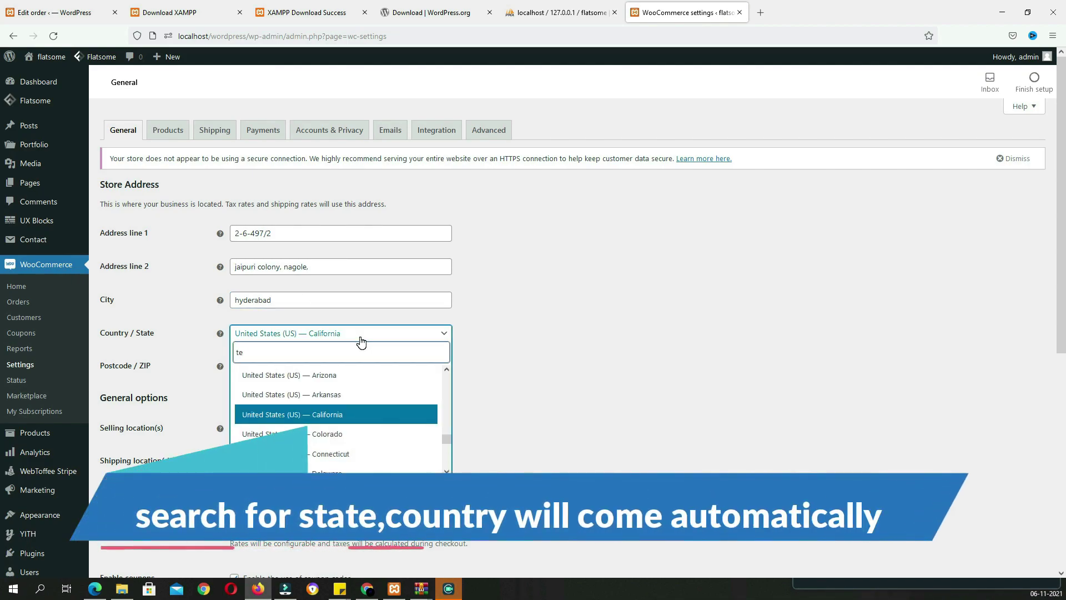
{"action": "type", "text": "lang"}
{"action": "left_click", "coordinate": [309, 396]}
{"action": "left_click", "coordinate": [335, 366]}
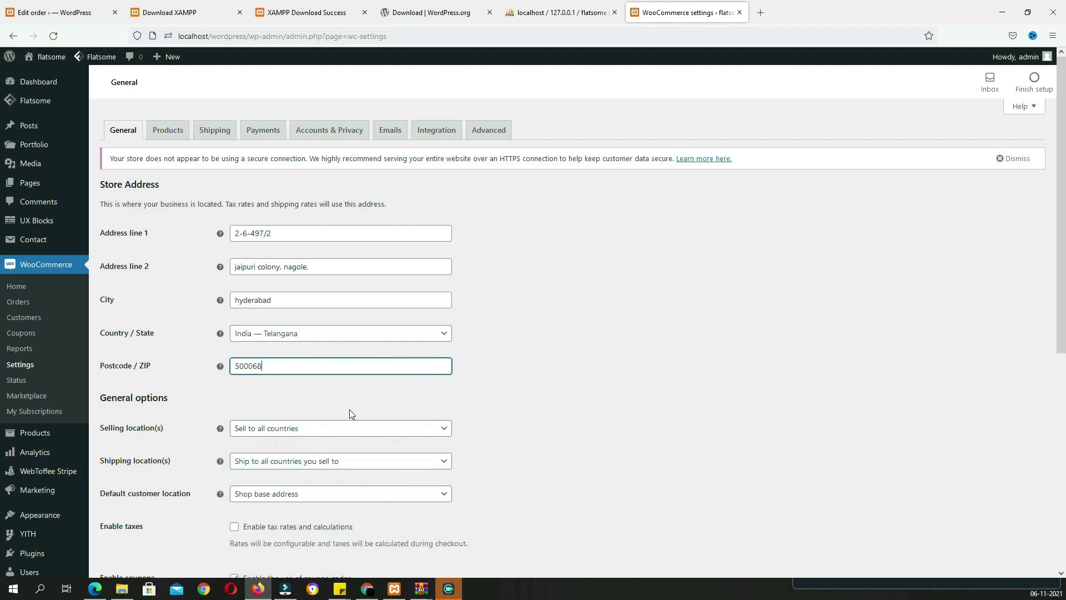
{"action": "scroll", "coordinate": [350, 413], "scroll_direction": "down", "scroll_amount": 3}
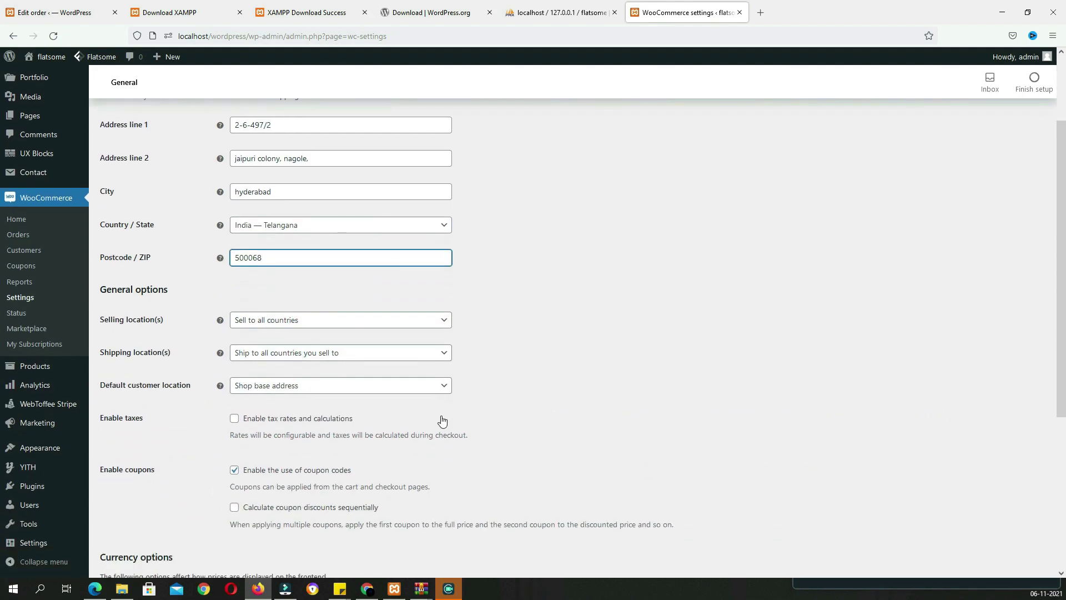
{"action": "left_click", "coordinate": [407, 314]}
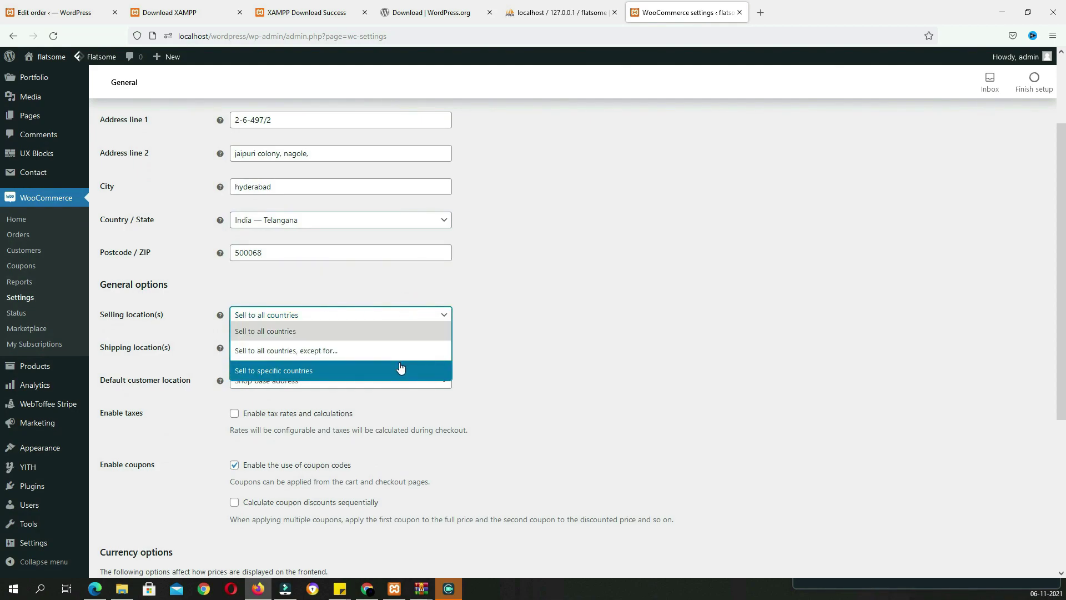
Limit both selling and shipping locations to specific countries: India only
{"action": "left_click", "coordinate": [280, 371]}
{"action": "left_click", "coordinate": [304, 351]}
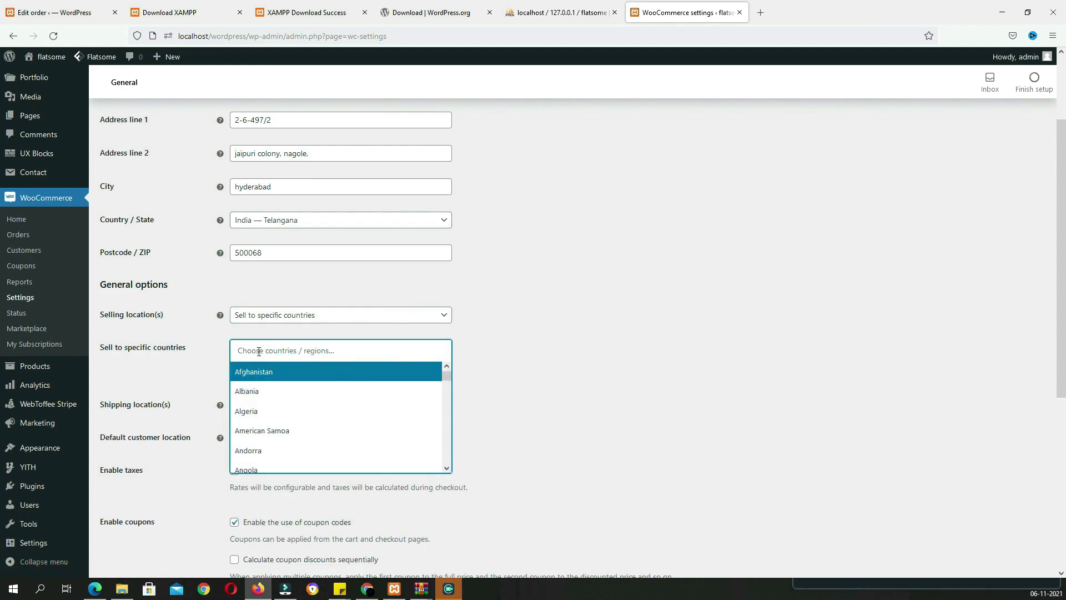
{"action": "type", "text": "in"}
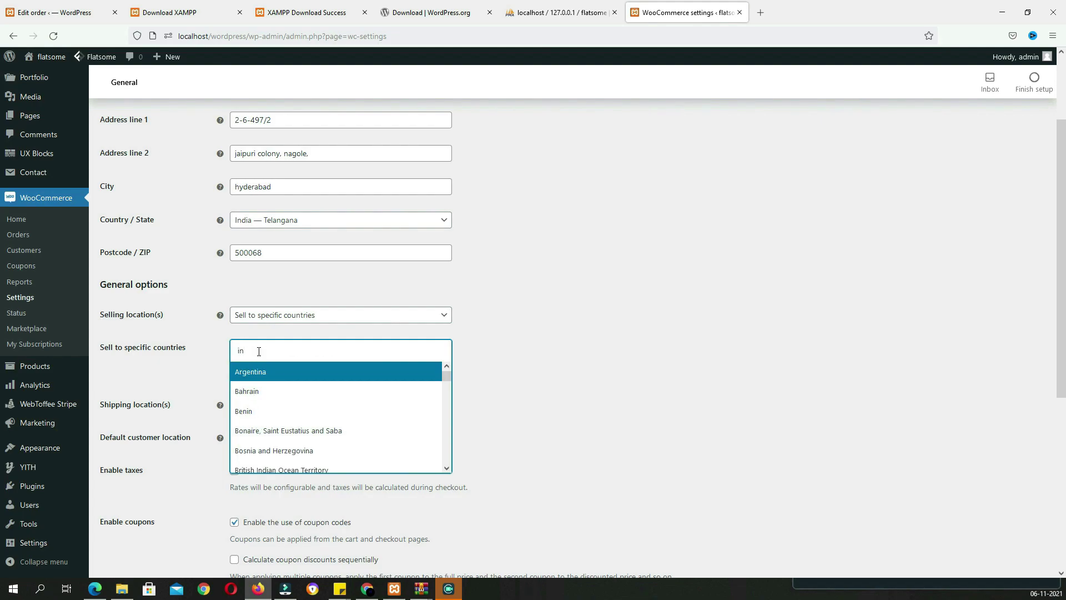
{"action": "type", "text": "d"}
{"action": "left_click", "coordinate": [264, 399]}
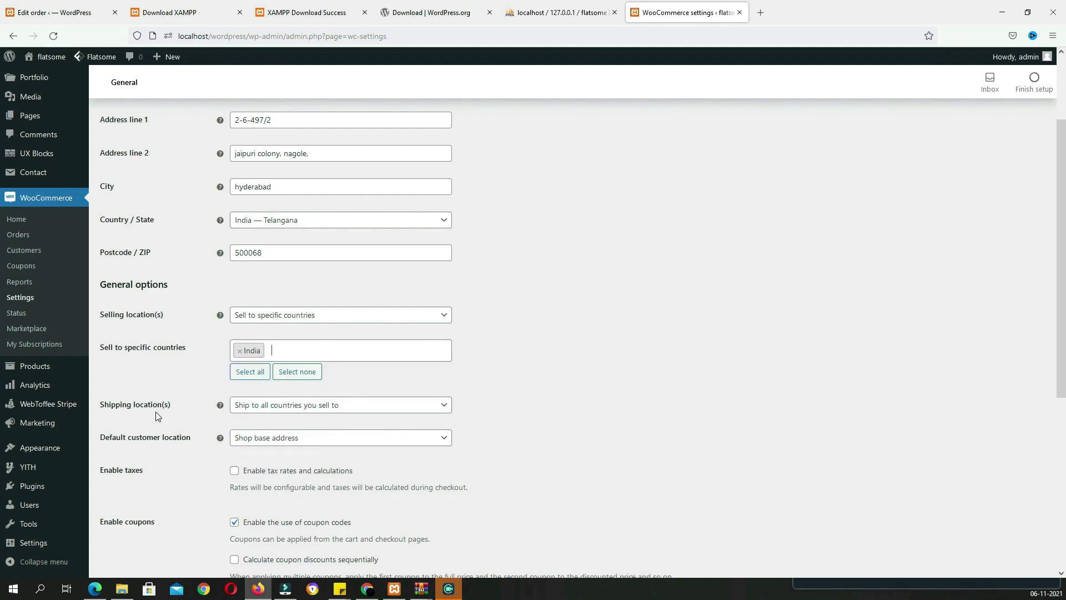
{"action": "scroll", "coordinate": [272, 344], "scroll_direction": "down", "scroll_amount": 2}
{"action": "left_click", "coordinate": [286, 291]}
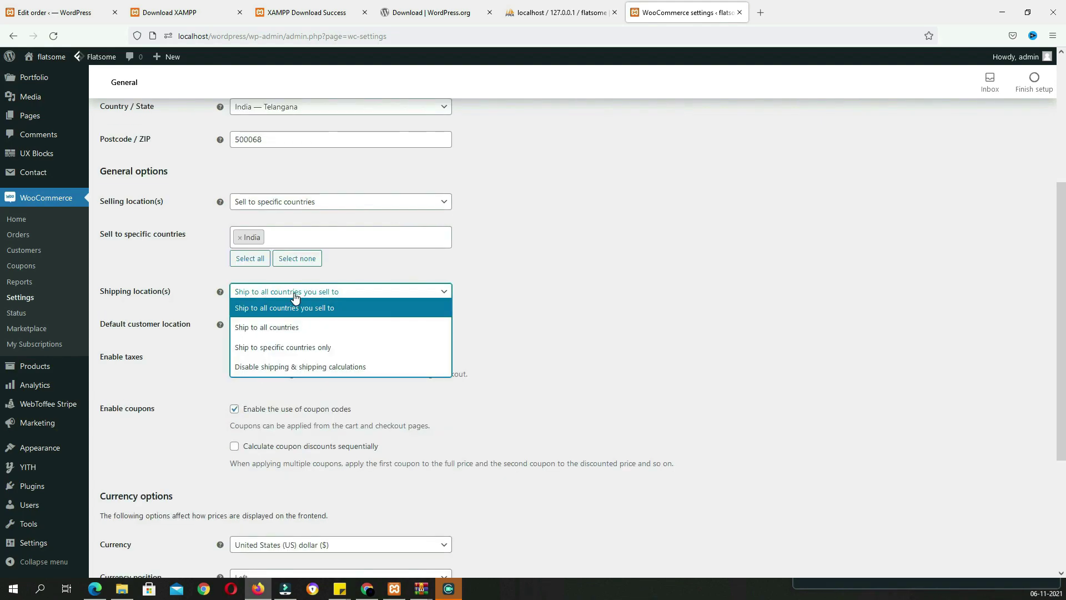
{"action": "left_click", "coordinate": [280, 355]}
{"action": "left_click", "coordinate": [290, 328]}
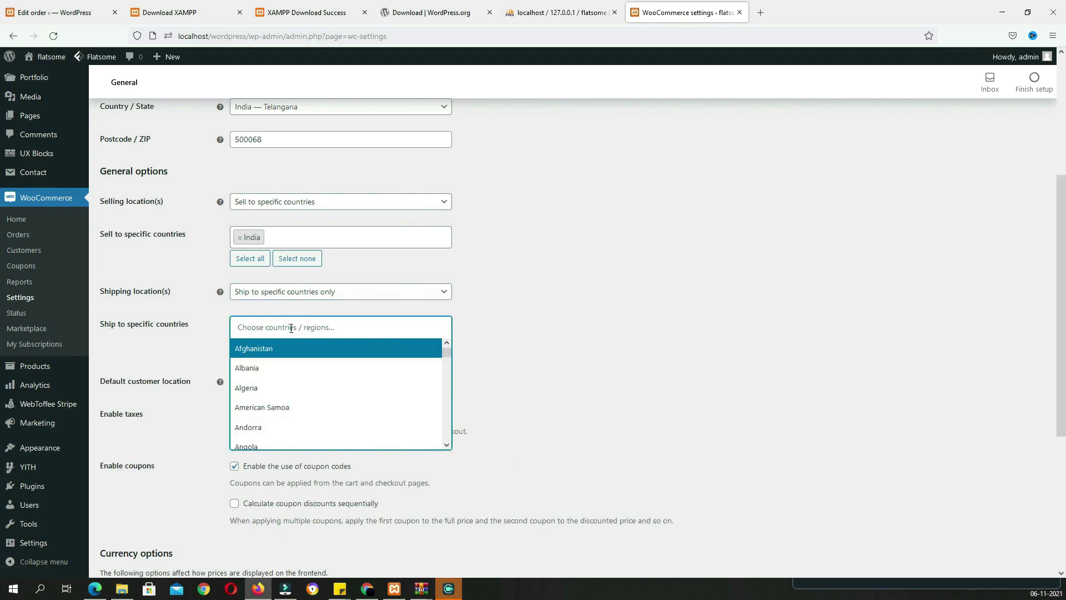
{"action": "type", "text": "ind"}
{"action": "left_click", "coordinate": [244, 367]}
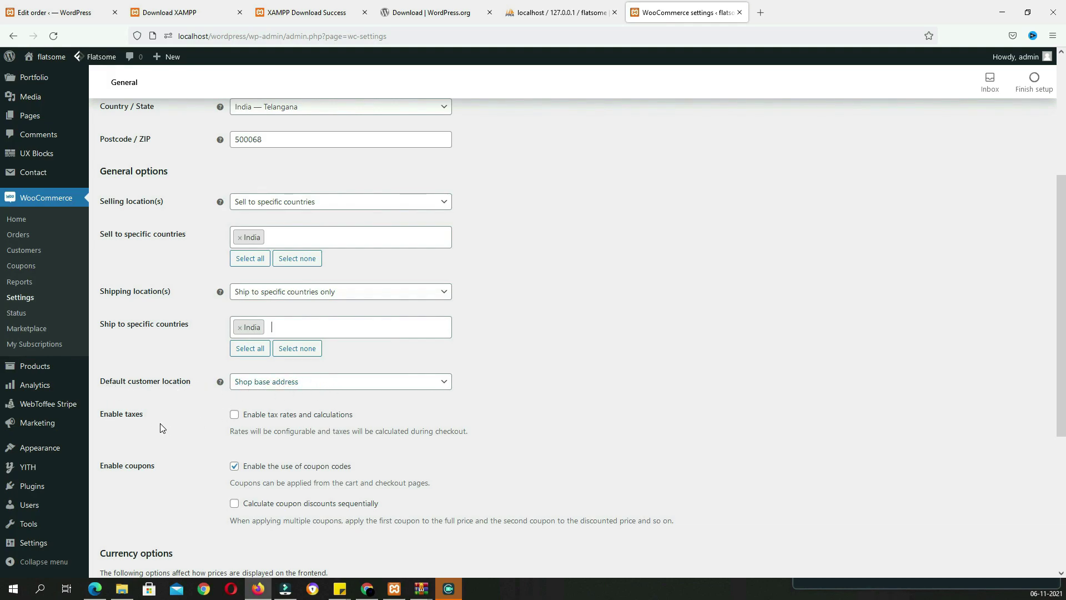
Enable tax rates and calculations, set currency to Indian rupee, and save
{"action": "left_click", "coordinate": [234, 417]}
{"action": "scroll", "coordinate": [132, 366], "scroll_direction": "down", "scroll_amount": 2}
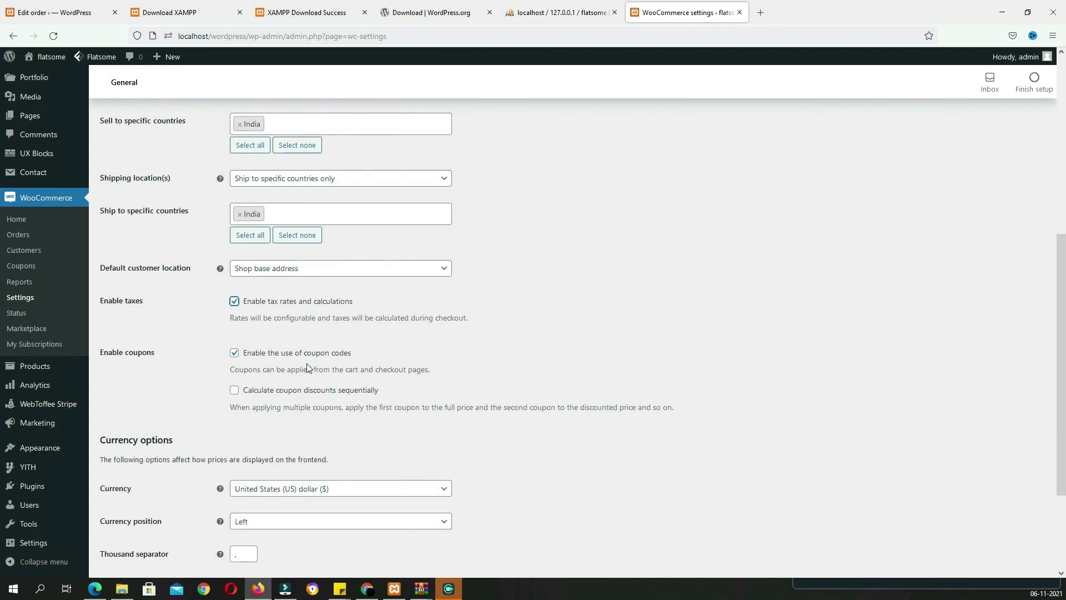
{"action": "scroll", "coordinate": [238, 366], "scroll_direction": "down", "scroll_amount": 2}
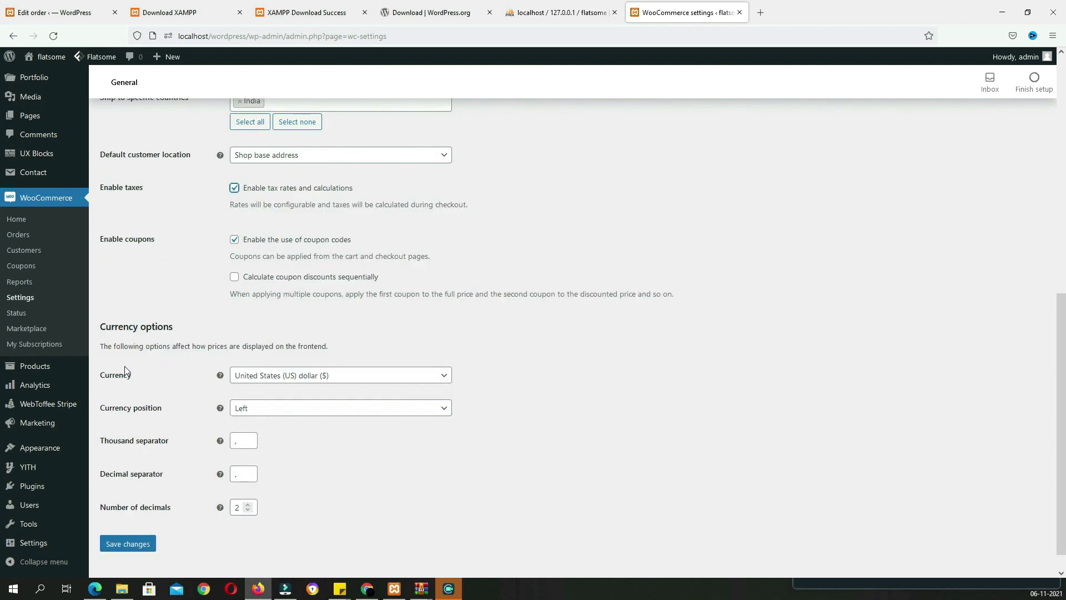
{"action": "left_click", "coordinate": [321, 375]}
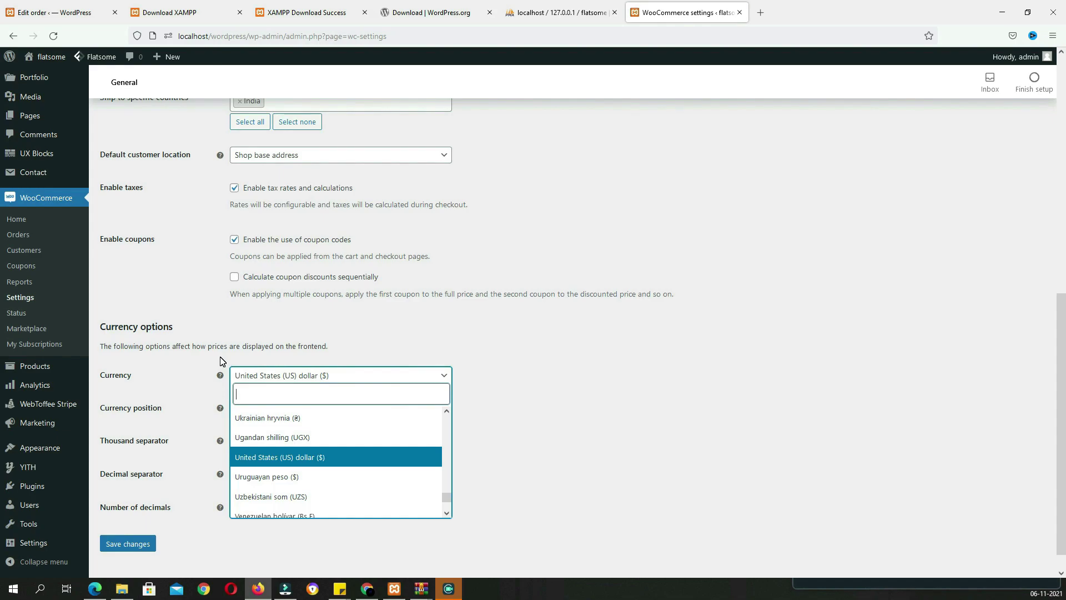
{"action": "type", "text": "india"}
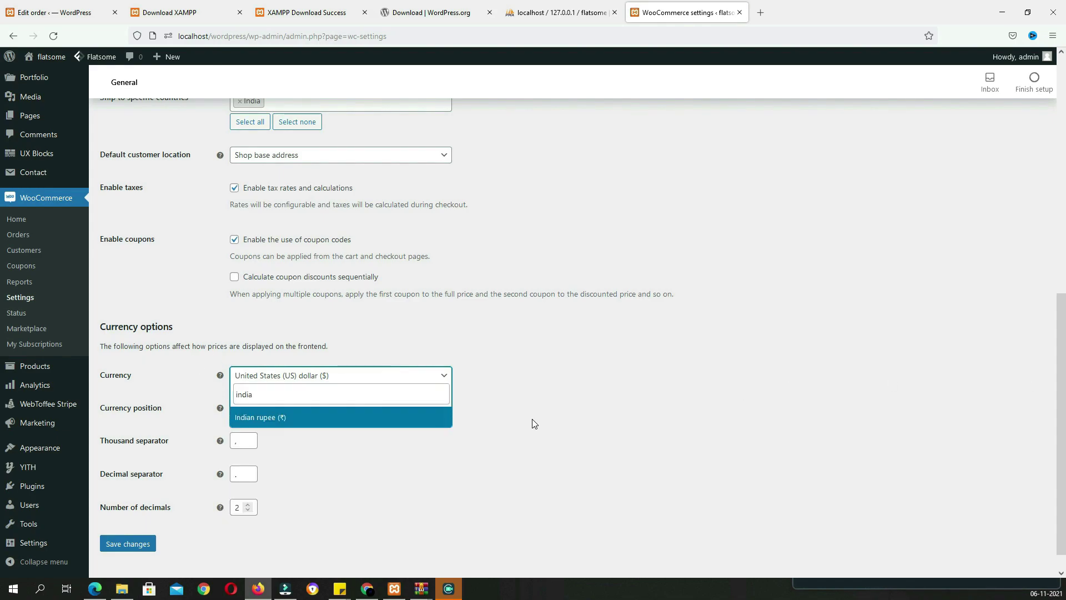
{"action": "left_click", "coordinate": [432, 416]}
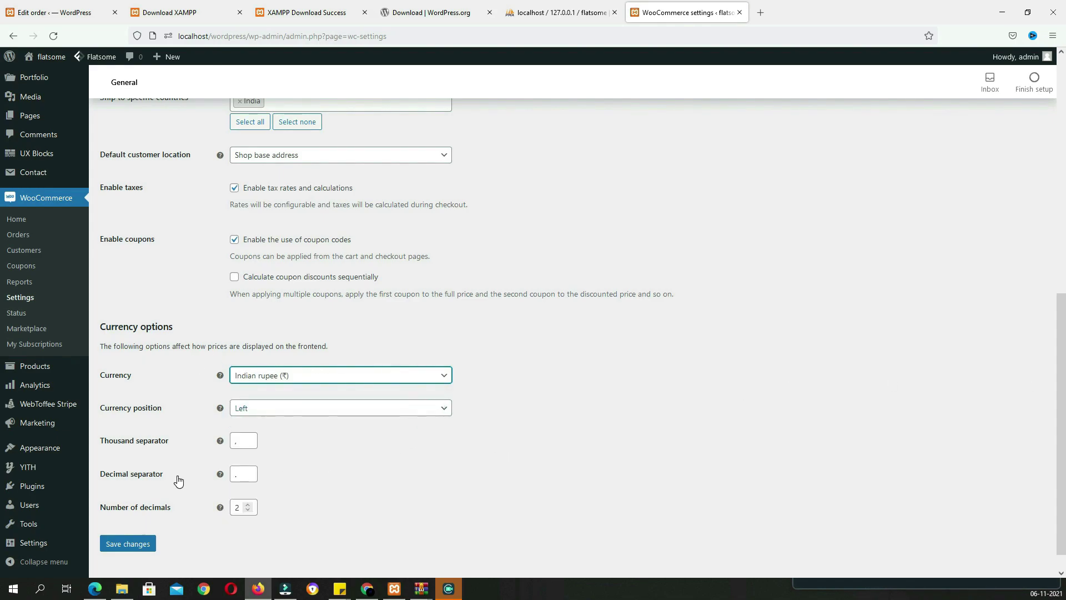
{"action": "left_click", "coordinate": [128, 544]}
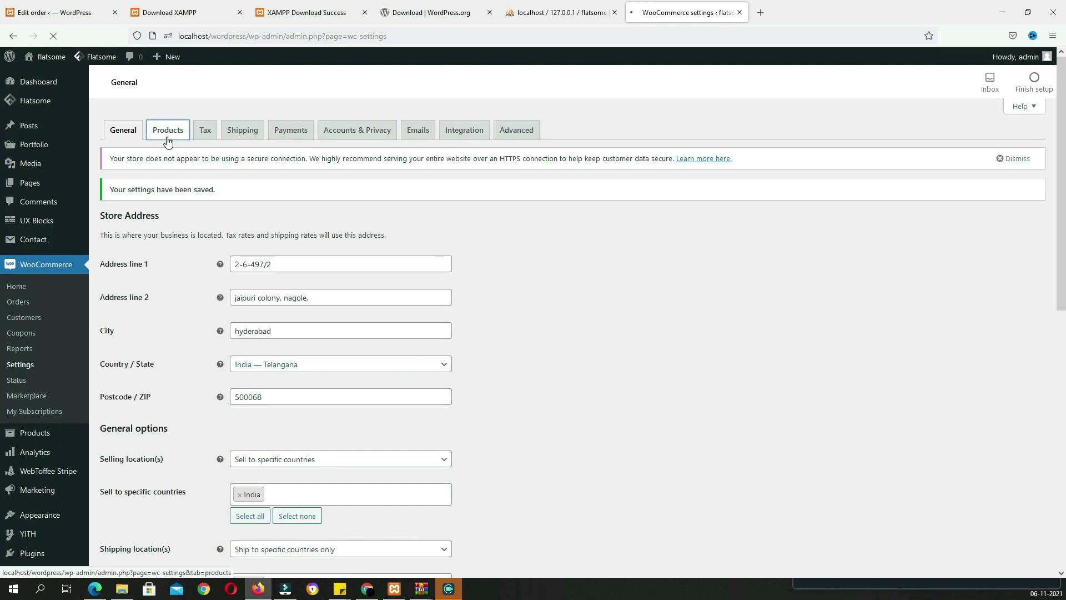
Change the product weight unit from kg to g and save the Products settings
{"action": "scroll", "coordinate": [123, 265], "scroll_direction": "down", "scroll_amount": 2}
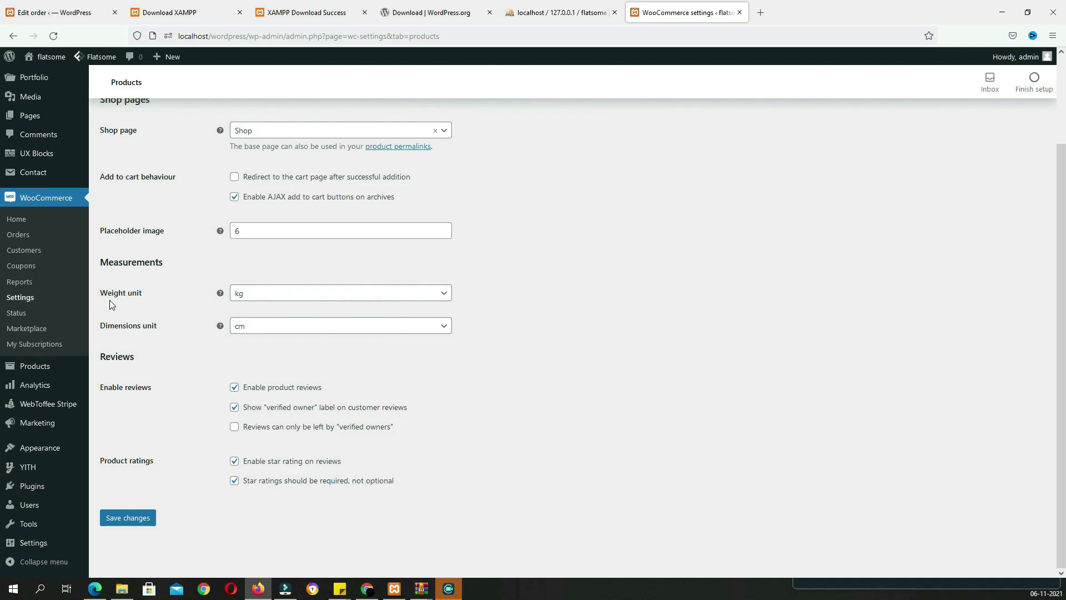
{"action": "left_click", "coordinate": [260, 295]}
{"action": "left_click", "coordinate": [249, 331]}
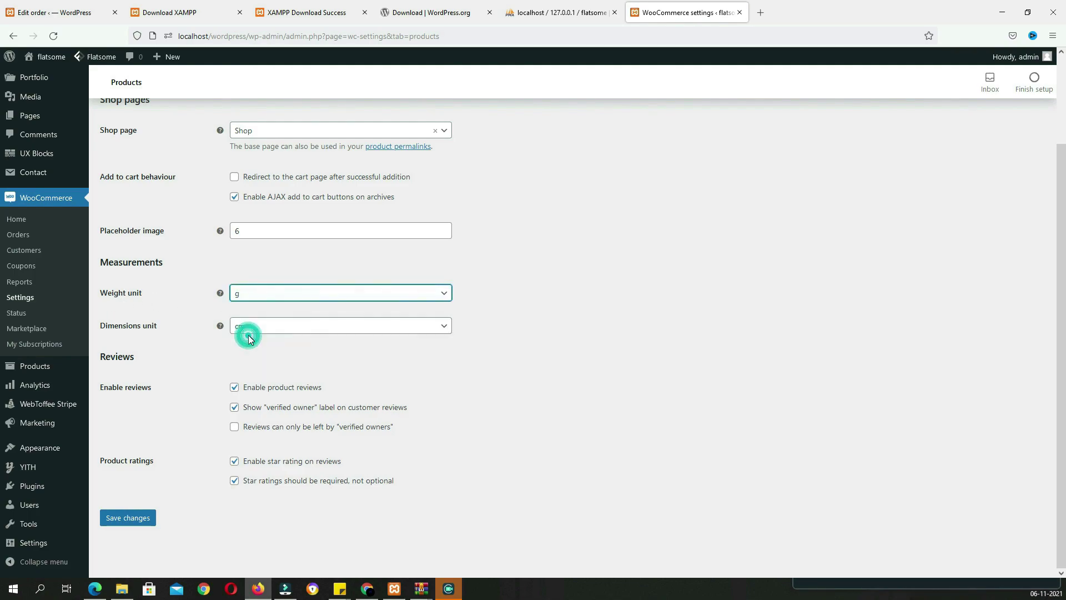
{"action": "scroll", "coordinate": [341, 371], "scroll_direction": "up", "scroll_amount": 2}
{"action": "scroll", "coordinate": [351, 380], "scroll_direction": "down", "scroll_amount": 2}
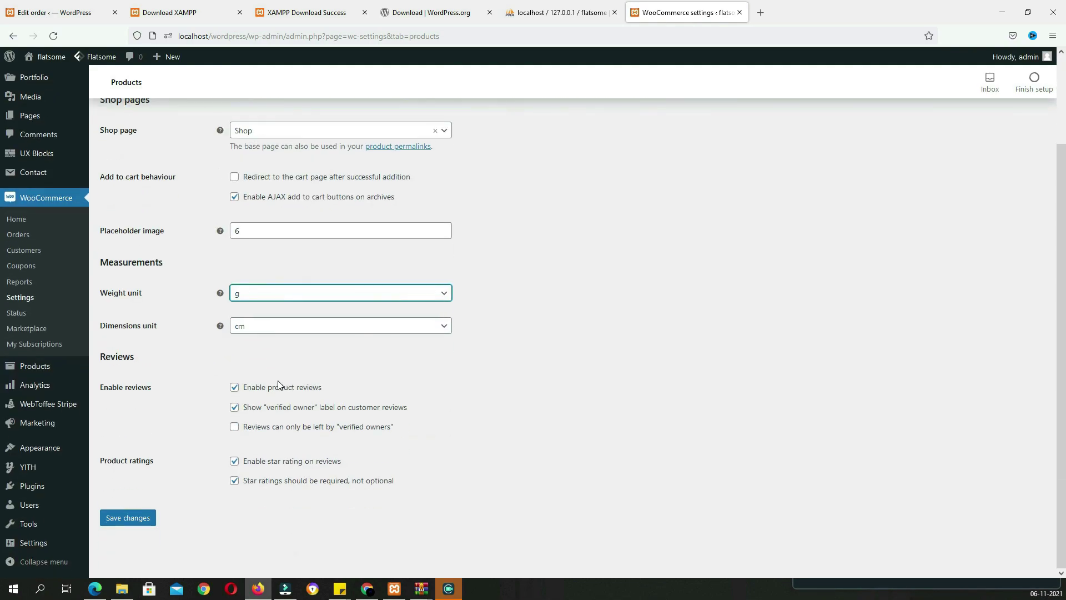
{"action": "left_click", "coordinate": [129, 517]}
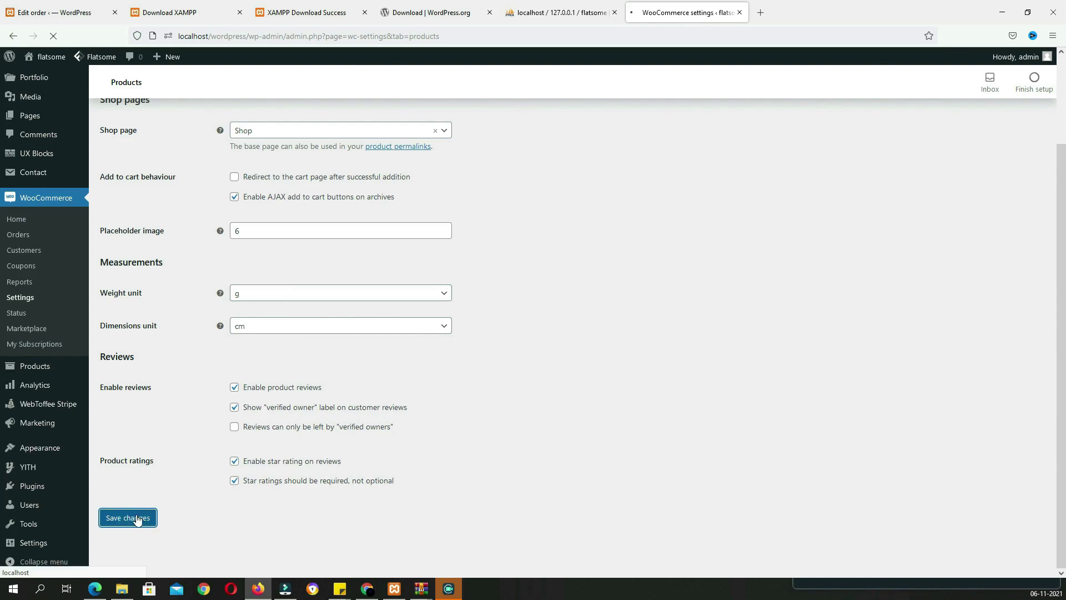
{"action": "left_click", "coordinate": [151, 182]}
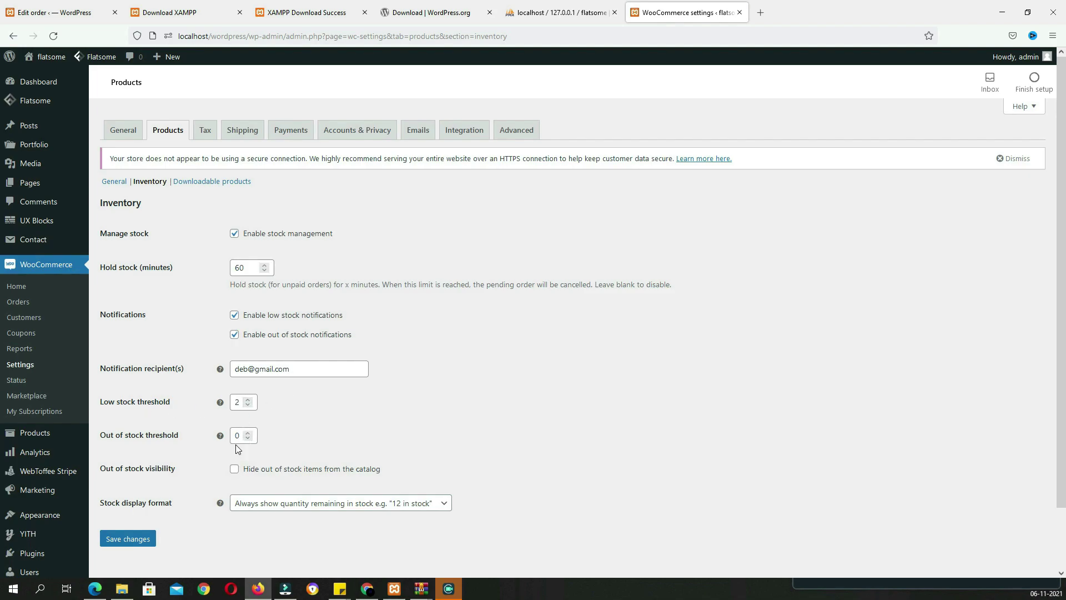
Add GST to the Additional tax classes list on the Tax tab and save
{"action": "left_click", "coordinate": [211, 137]}
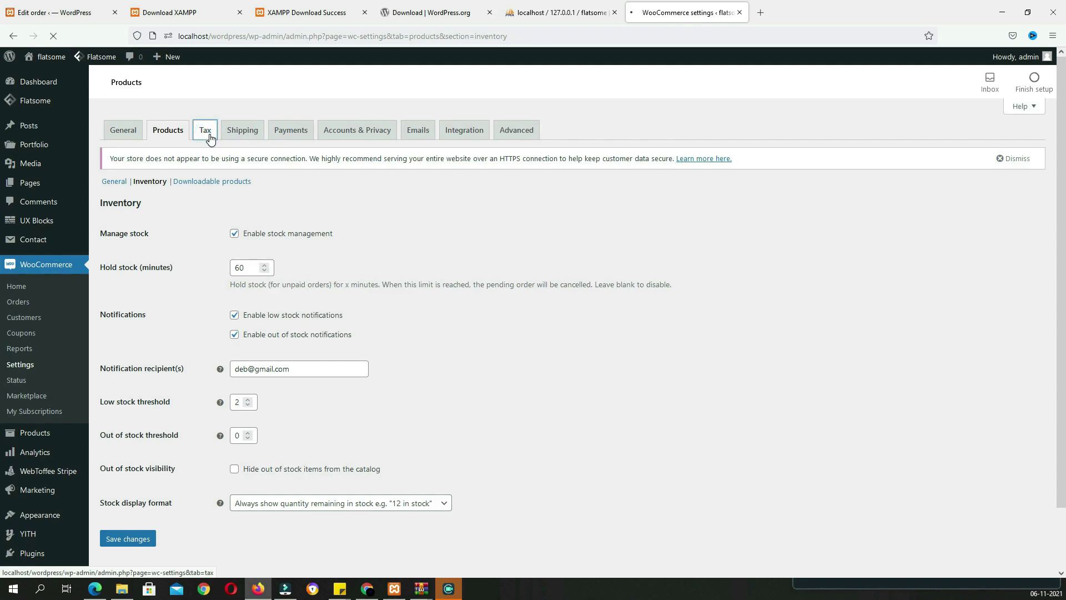
{"action": "scroll", "coordinate": [380, 209], "scroll_direction": "down", "scroll_amount": 1}
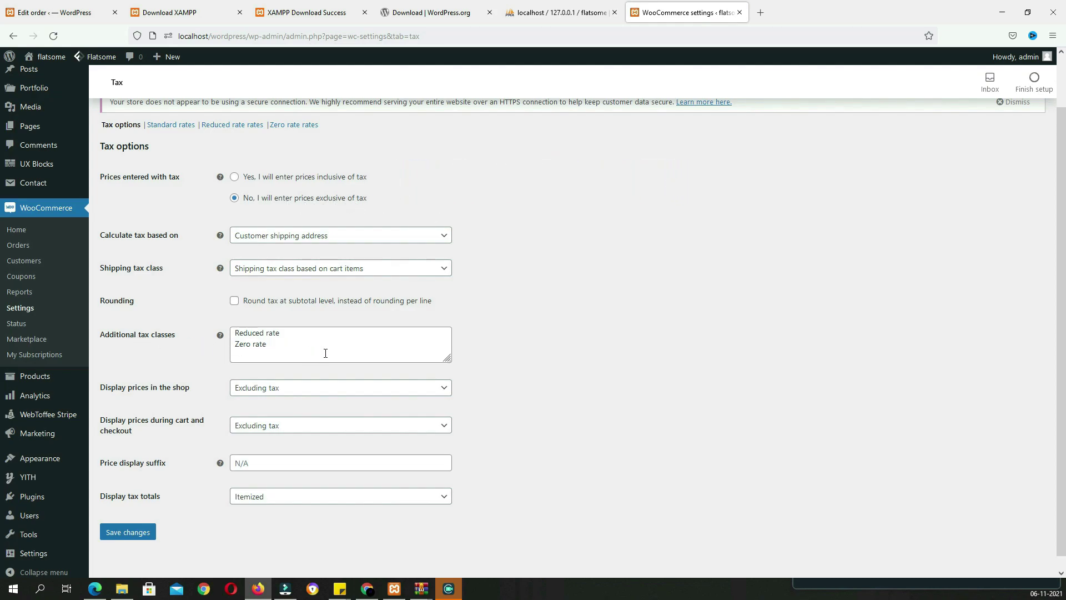
{"action": "scroll", "coordinate": [324, 353], "scroll_direction": "up", "scroll_amount": 1}
{"action": "left_click", "coordinate": [288, 400]}
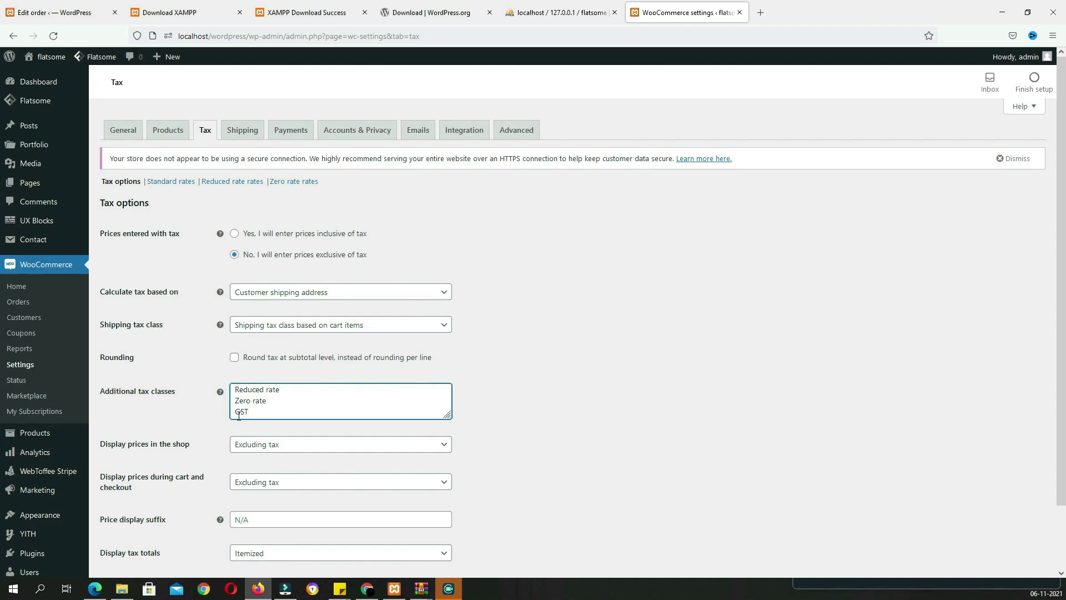
{"action": "scroll", "coordinate": [418, 432], "scroll_direction": "down", "scroll_amount": 2}
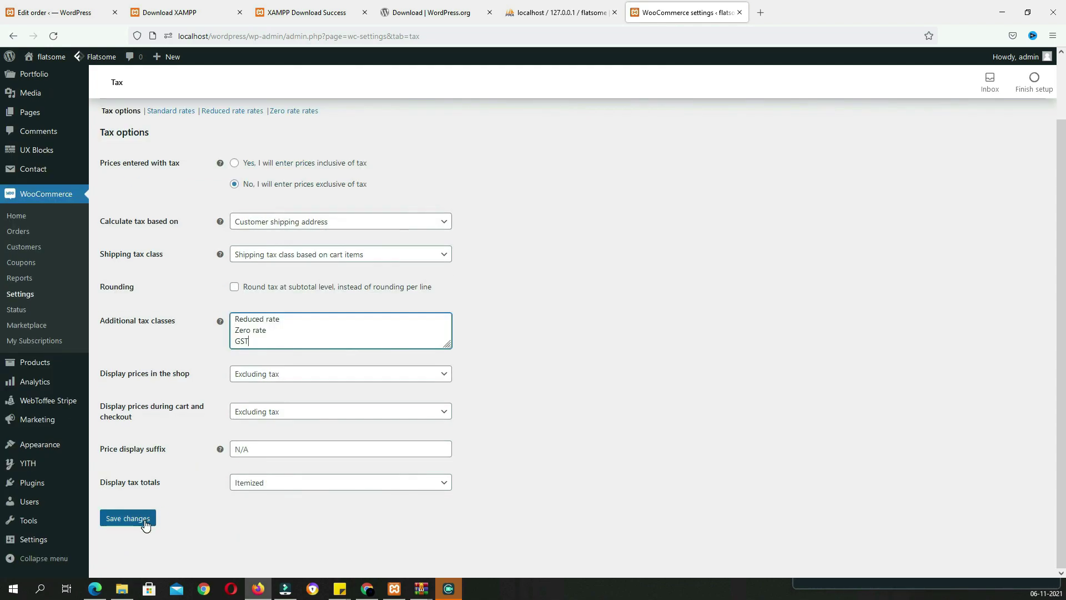
{"action": "left_click", "coordinate": [144, 523]}
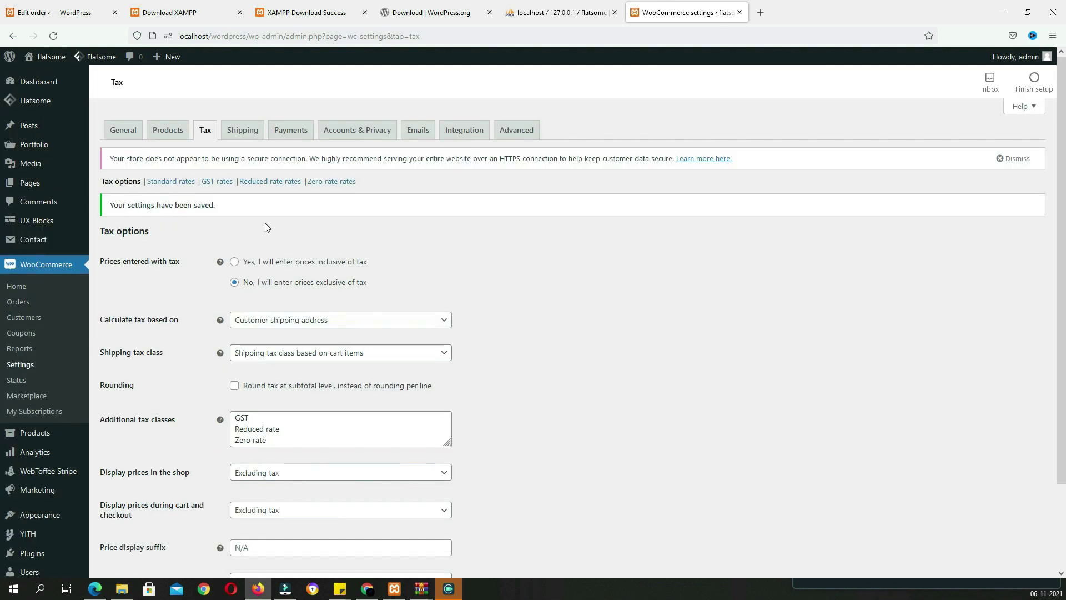
{"action": "left_click", "coordinate": [216, 183]}
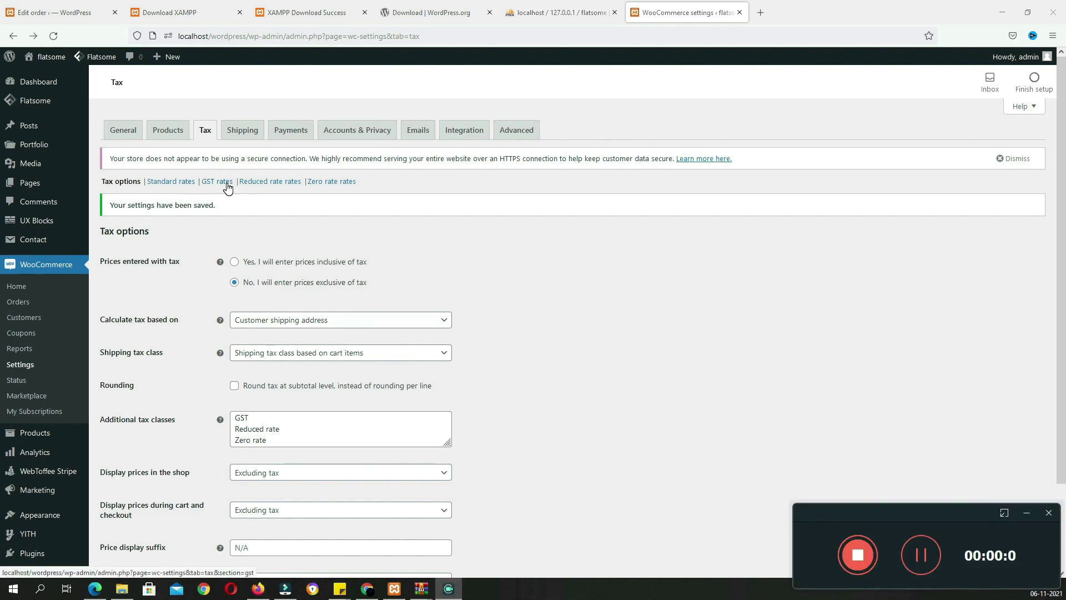
Insert a GST rate row for country code IN at 18%, mark it compound, and save
{"action": "left_click", "coordinate": [221, 182]}
{"action": "left_click", "coordinate": [136, 282]}
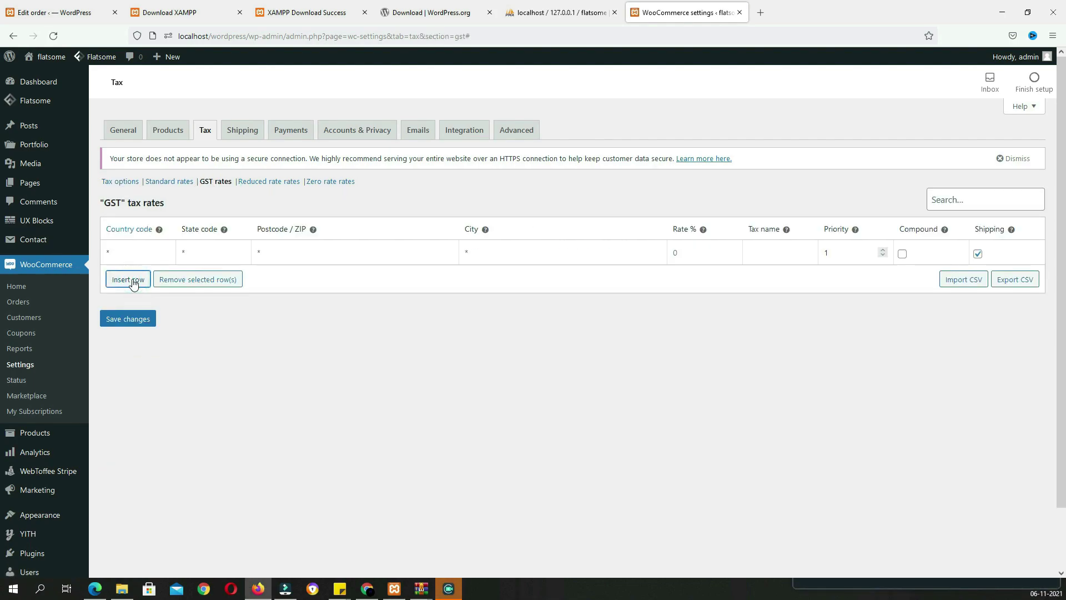
{"action": "left_click", "coordinate": [132, 248]}
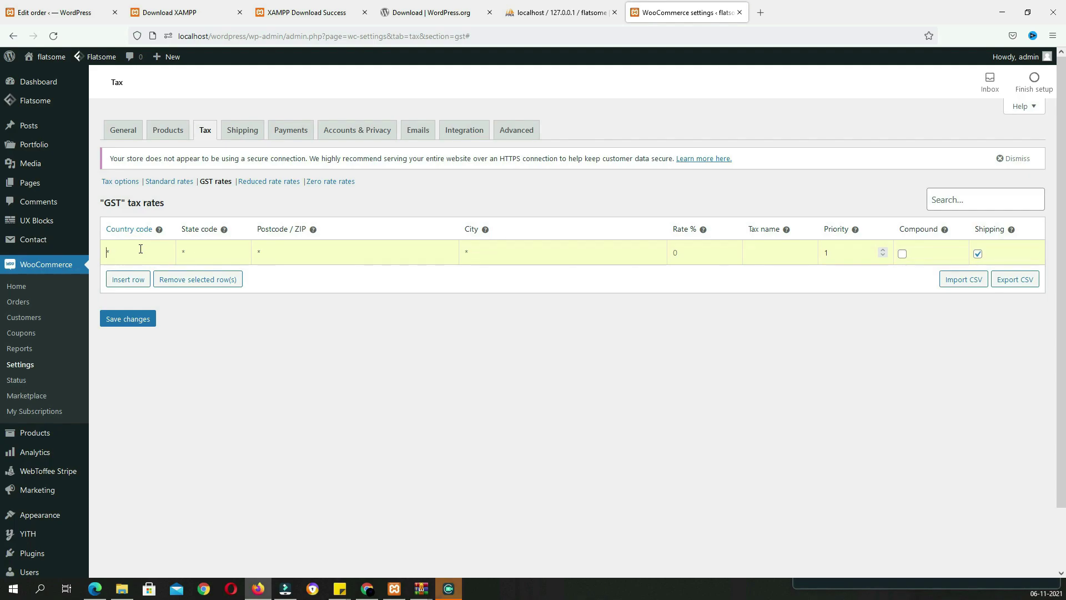
{"action": "type", "text": "IN"}
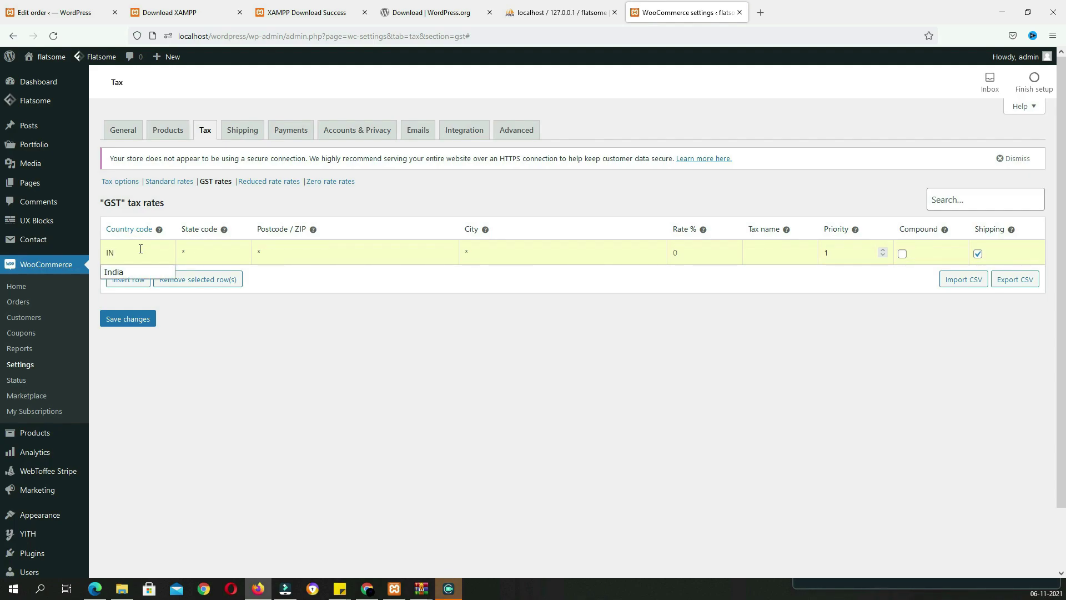
{"action": "left_click", "coordinate": [686, 253]}
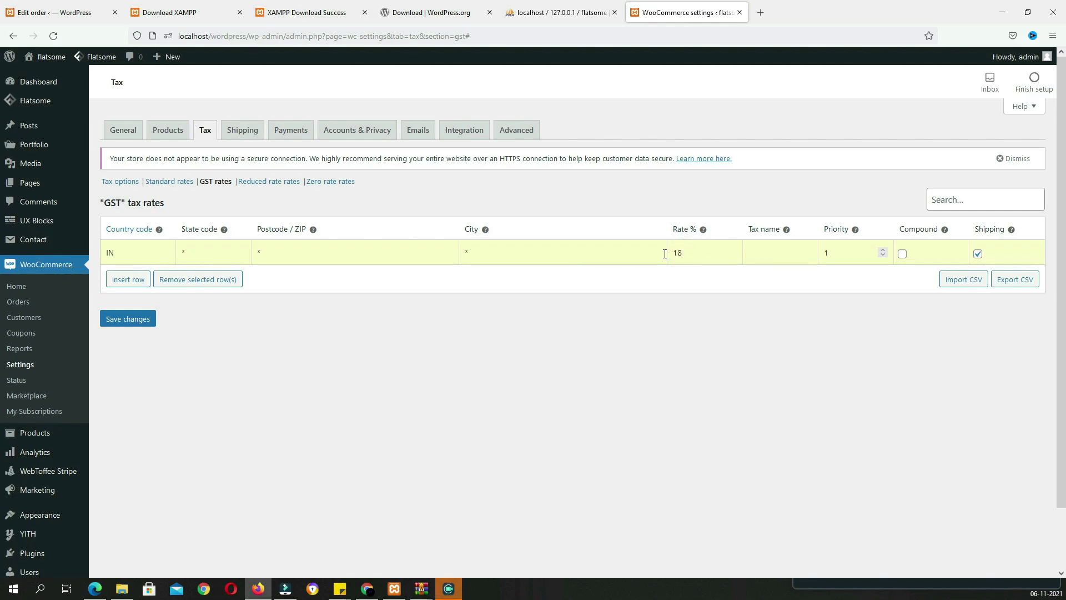
{"action": "left_click", "coordinate": [903, 254]}
{"action": "left_click", "coordinate": [137, 321]}
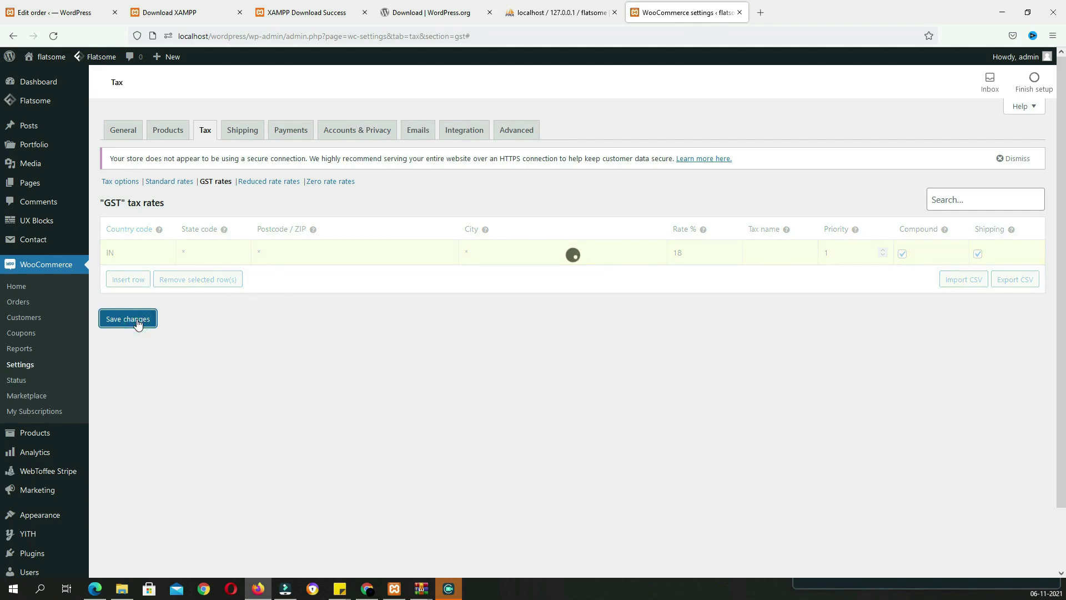
{"action": "key", "text": "F11"}
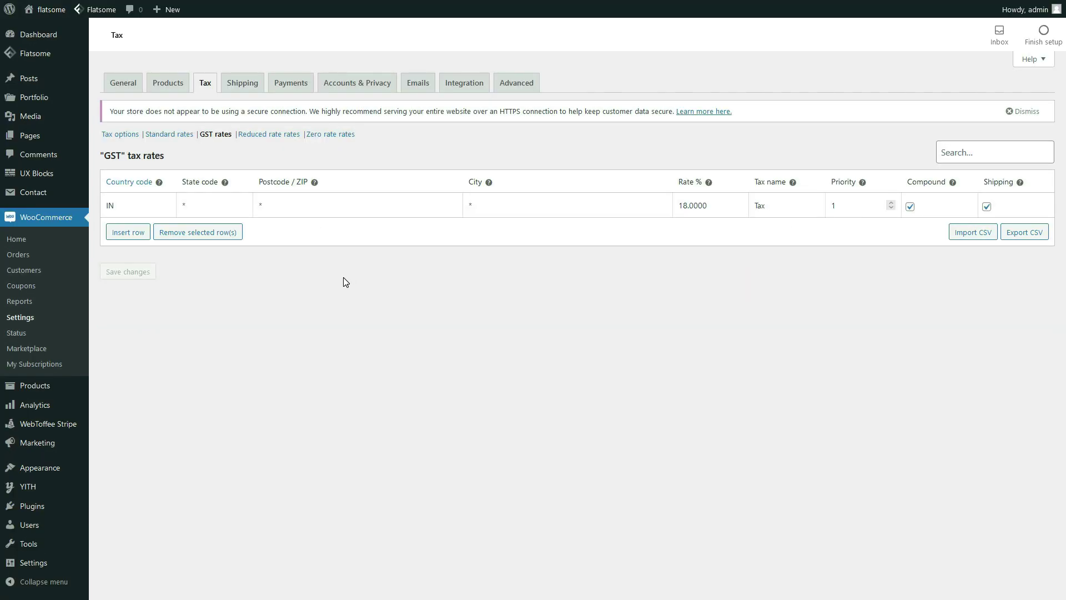
{"action": "left_click", "coordinate": [244, 86]}
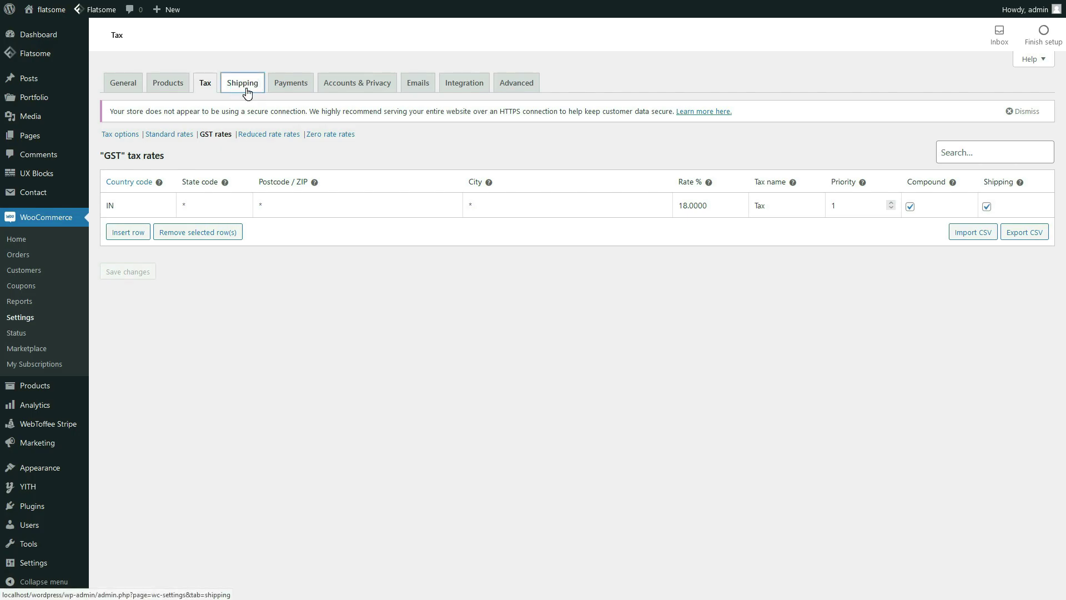
Add a new shipping zone named india (typed 'imdia') and move to Zone regions
{"action": "left_click", "coordinate": [199, 158]}
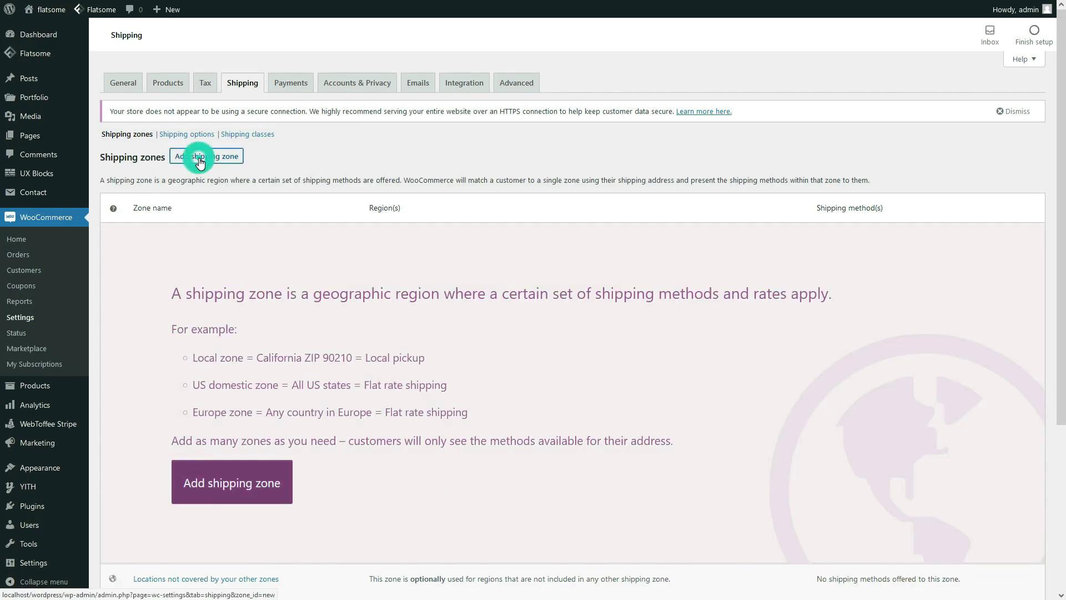
{"action": "type", "text": "im"}
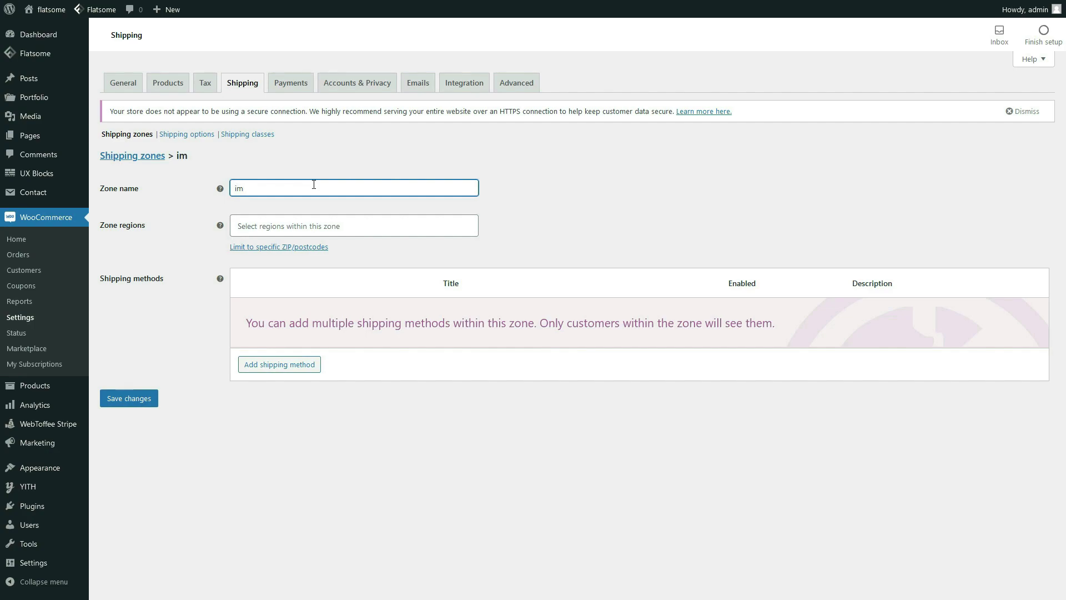
{"action": "type", "text": "dia"}
{"action": "left_click", "coordinate": [118, 230]}
{"action": "left_click", "coordinate": [274, 223]}
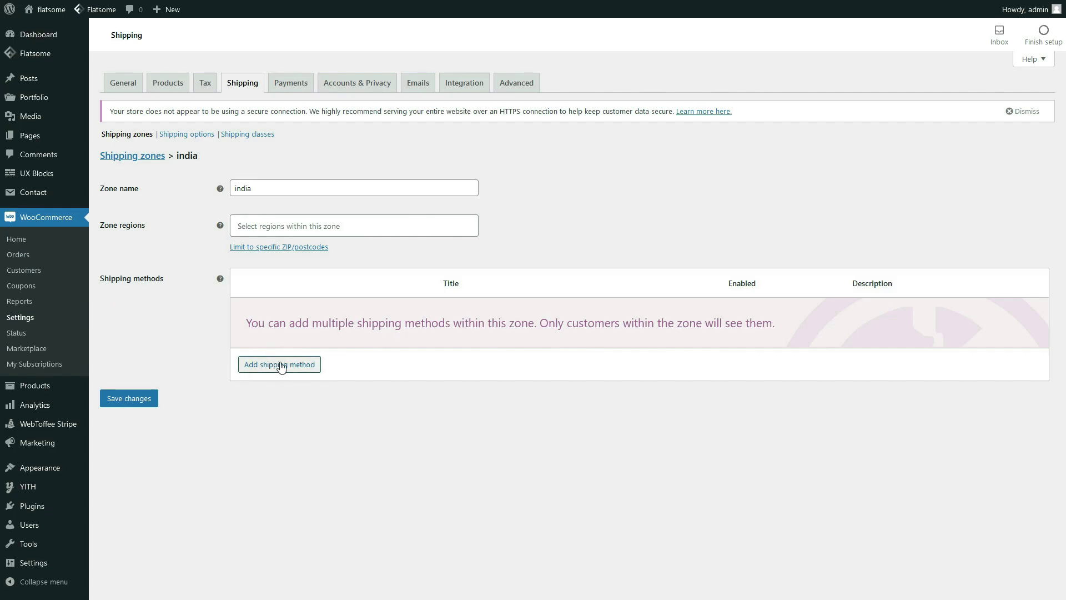
Add a Flat rate shipping method to the india zone and select its cost for replacing
{"action": "left_click", "coordinate": [308, 371]}
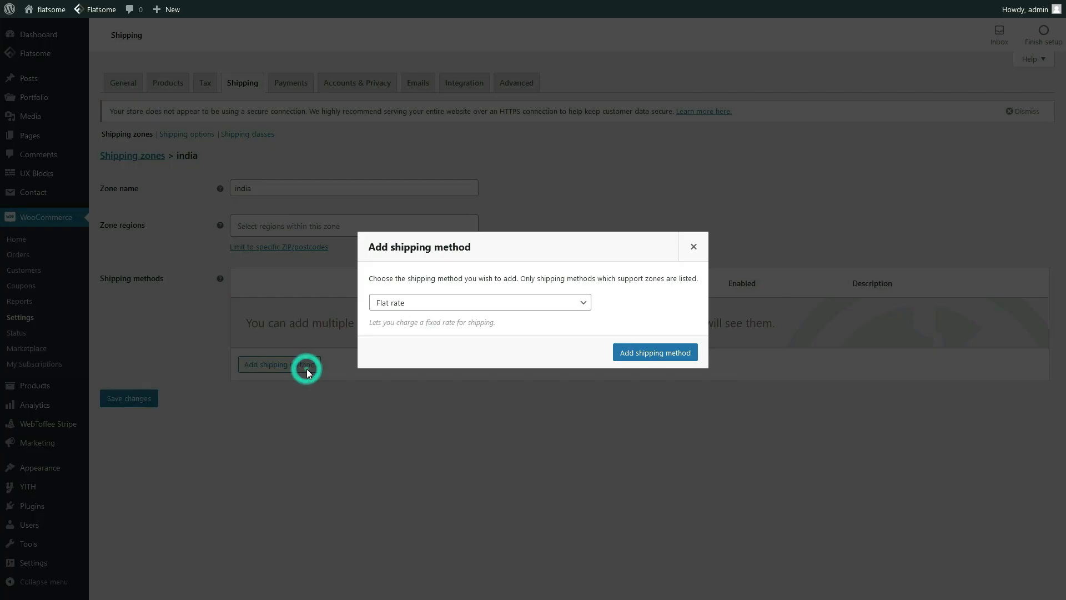
{"action": "left_click", "coordinate": [405, 306]}
{"action": "left_click", "coordinate": [409, 326]}
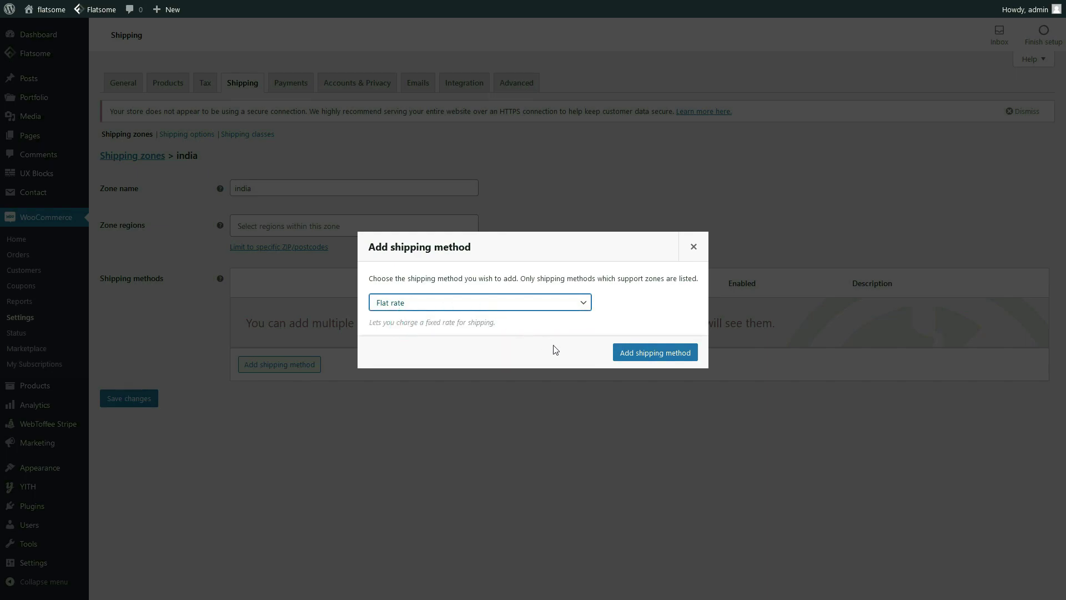
{"action": "left_click", "coordinate": [640, 358]}
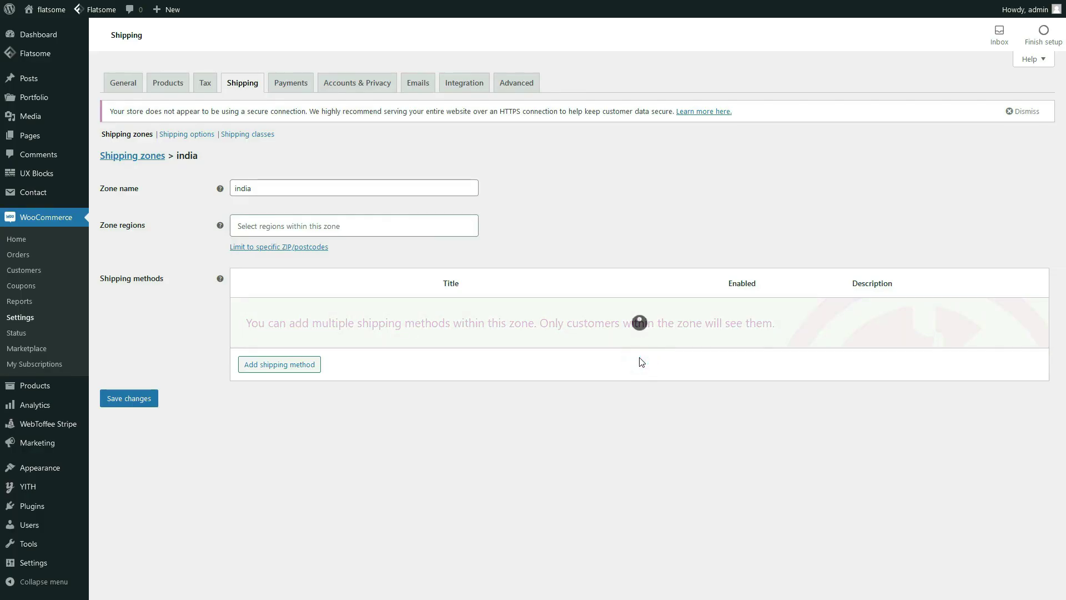
{"action": "left_click", "coordinate": [278, 322]}
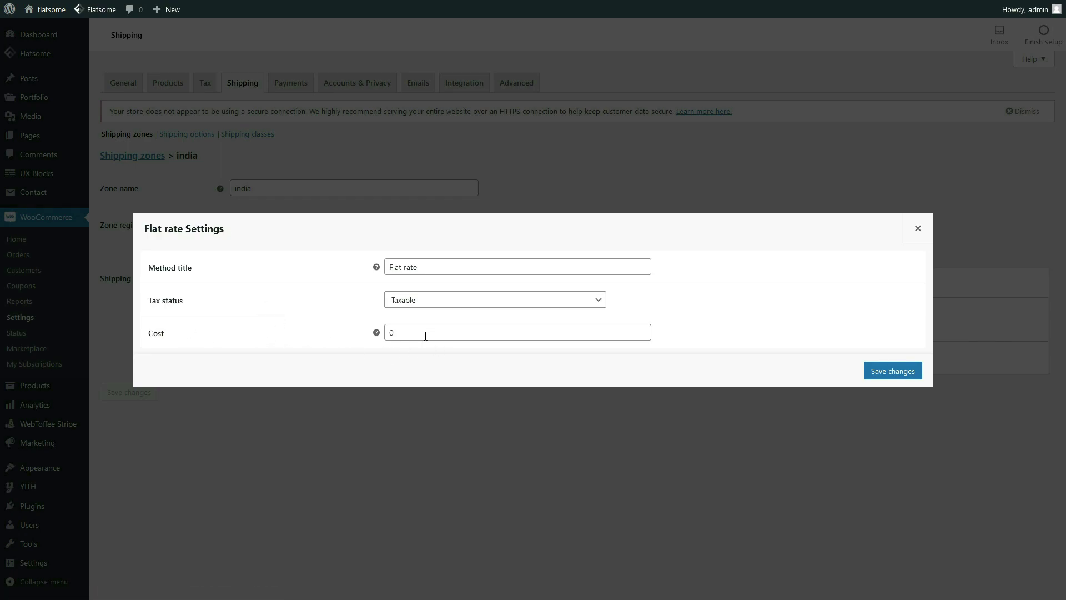
{"action": "mouse_move", "coordinate": [376, 334]}
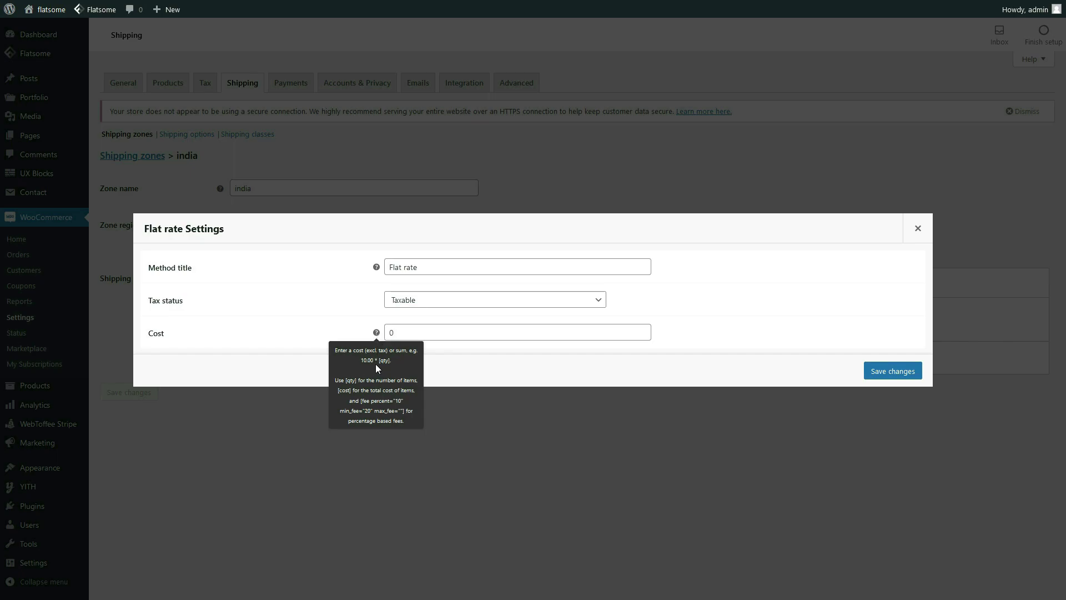
{"action": "double_click", "coordinate": [395, 332]}
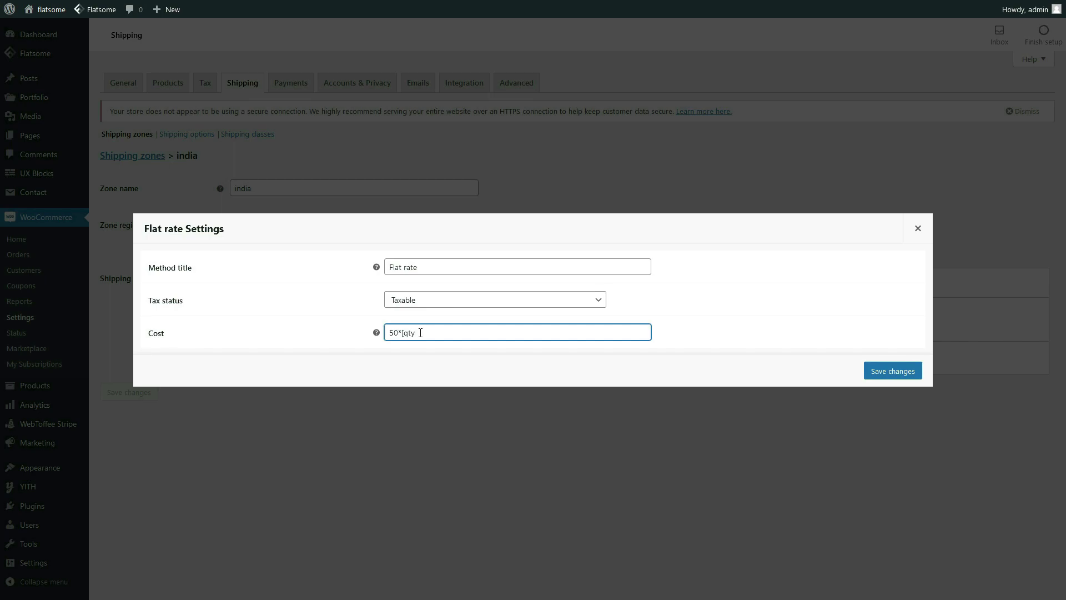
Save the india zone's flat rate with a cost of 50*[qty]
{"action": "left_click", "coordinate": [873, 377]}
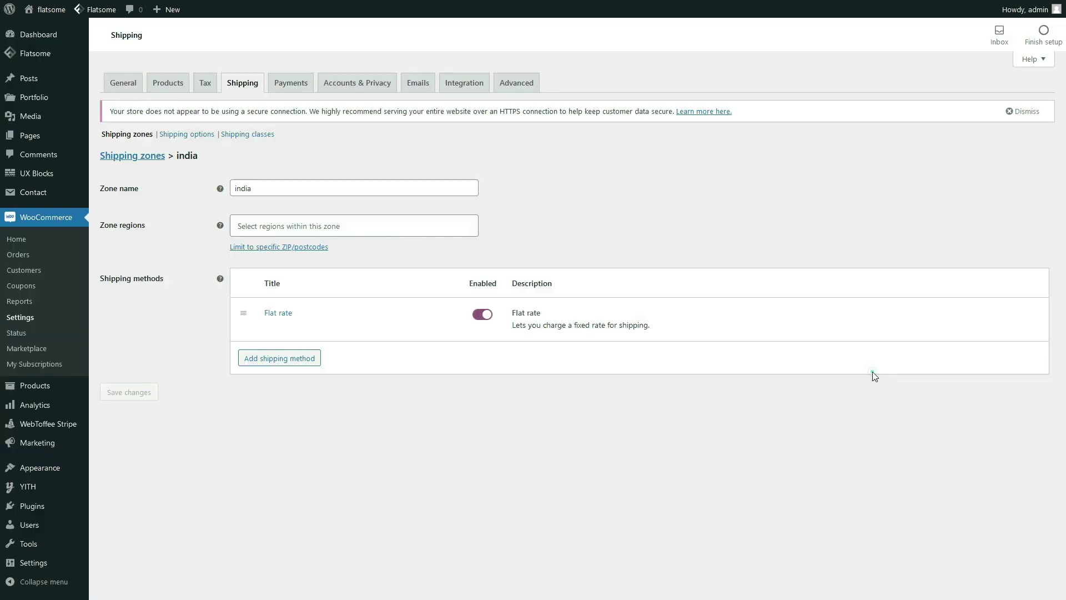
Add shipping class 'heavy' (typed 'haavy') described 'for heavy weight products', then reopen the india zone
{"action": "left_click", "coordinate": [262, 143]}
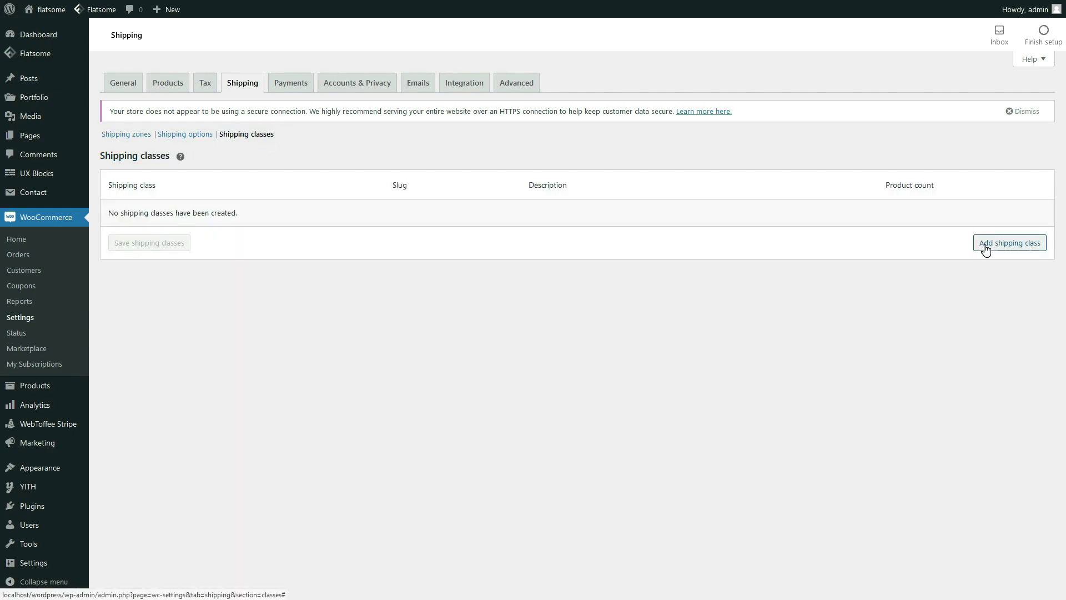
{"action": "left_click", "coordinate": [985, 251]}
{"action": "left_click", "coordinate": [290, 215]}
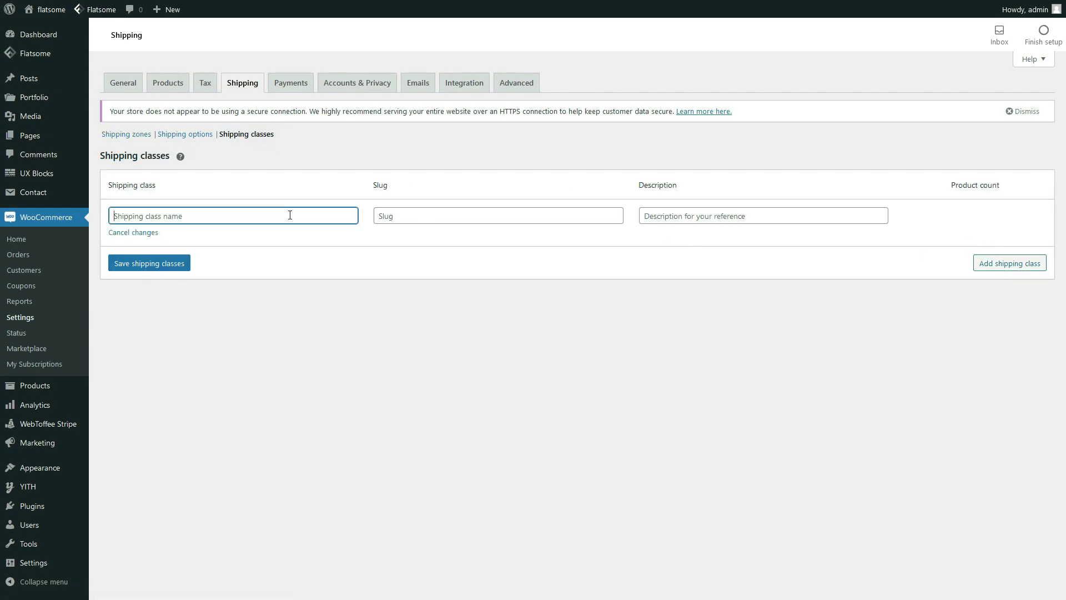
{"action": "type", "text": "ha"}
{"action": "type", "text": "avy"}
{"action": "left_click", "coordinate": [676, 213]}
{"action": "type", "text": "fo"}
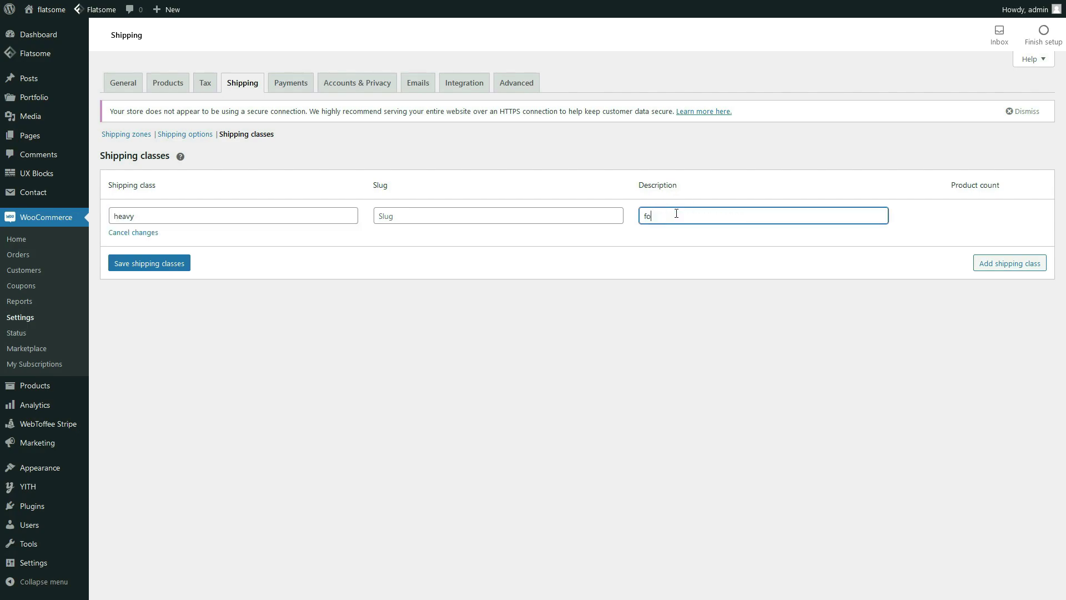
{"action": "type", "text": "r heavy weight products"}
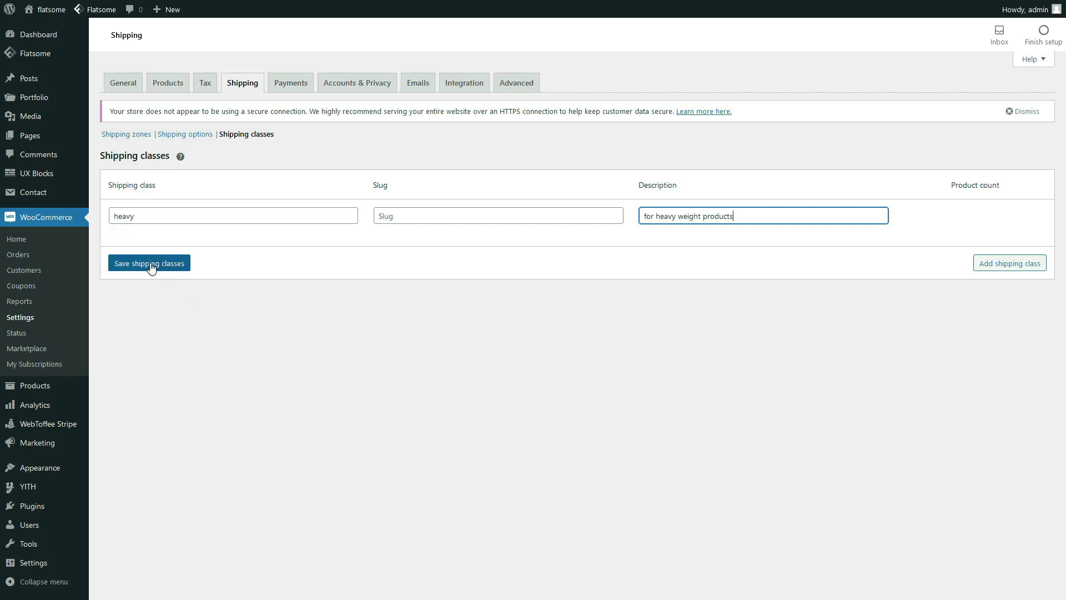
{"action": "left_click", "coordinate": [146, 264]}
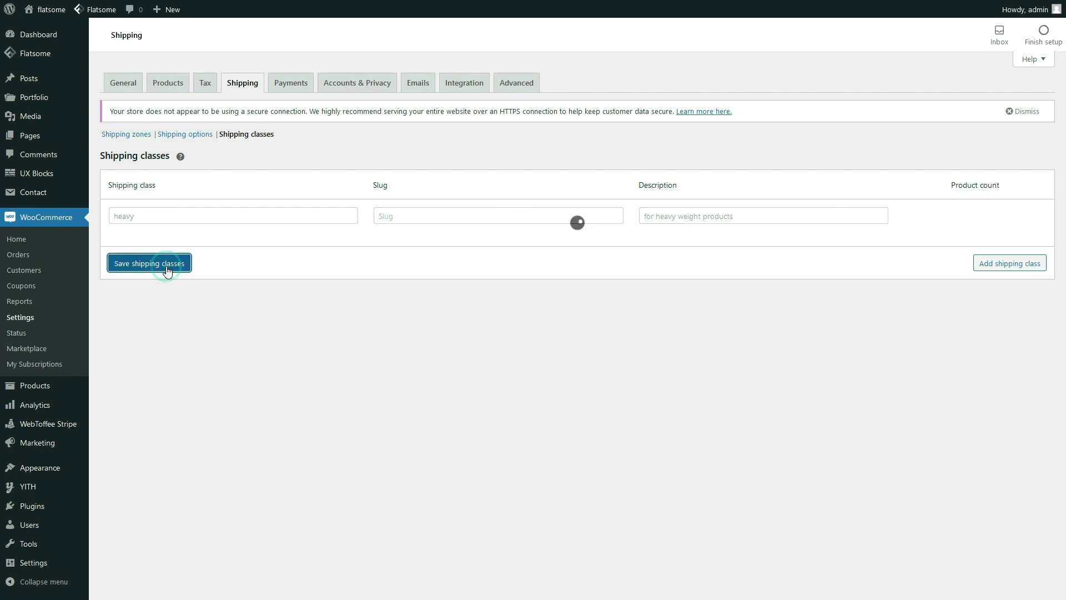
{"action": "left_click", "coordinate": [126, 135]}
{"action": "left_click", "coordinate": [142, 238]}
Clear the india flat rate base cost; set heavy class 150*[qty] and no-class 50*[qty], then save
{"action": "left_click", "coordinate": [278, 313]}
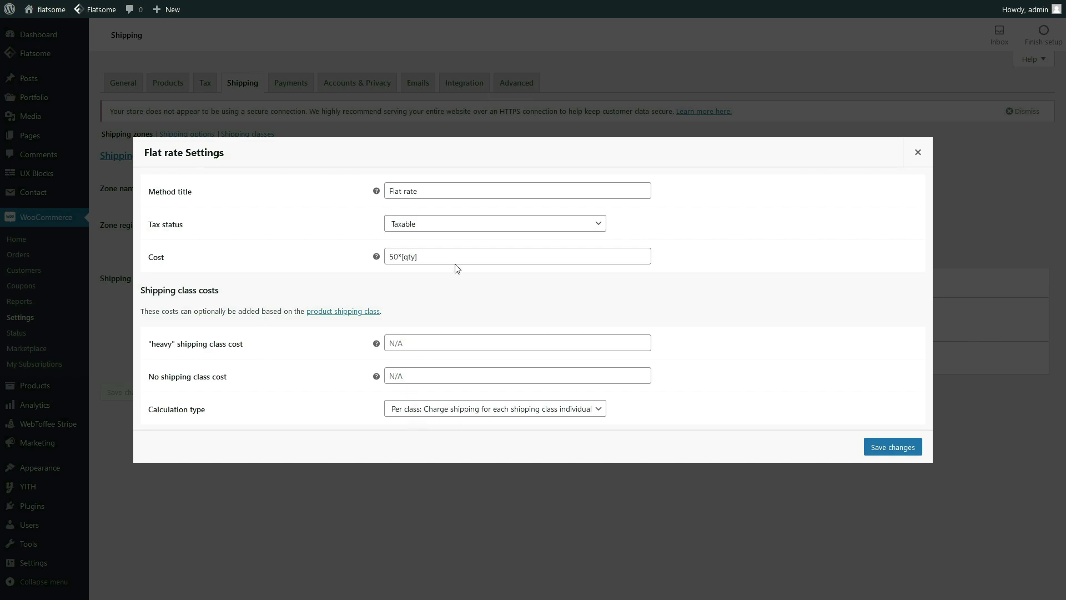
{"action": "triple_click", "coordinate": [432, 261]}
{"action": "key", "text": "BackSpace"}
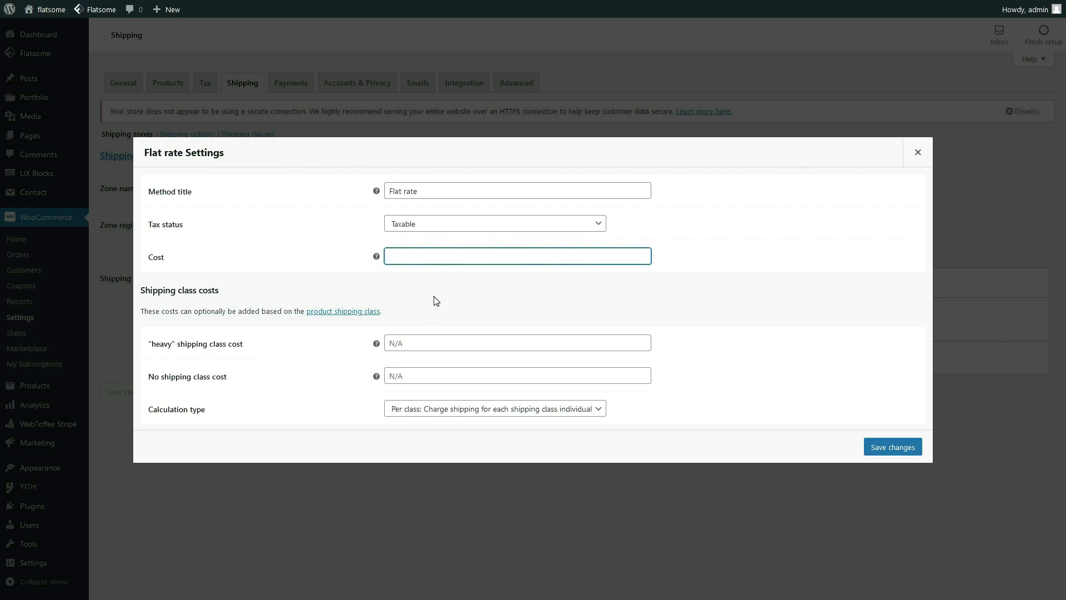
{"action": "left_click", "coordinate": [420, 343]}
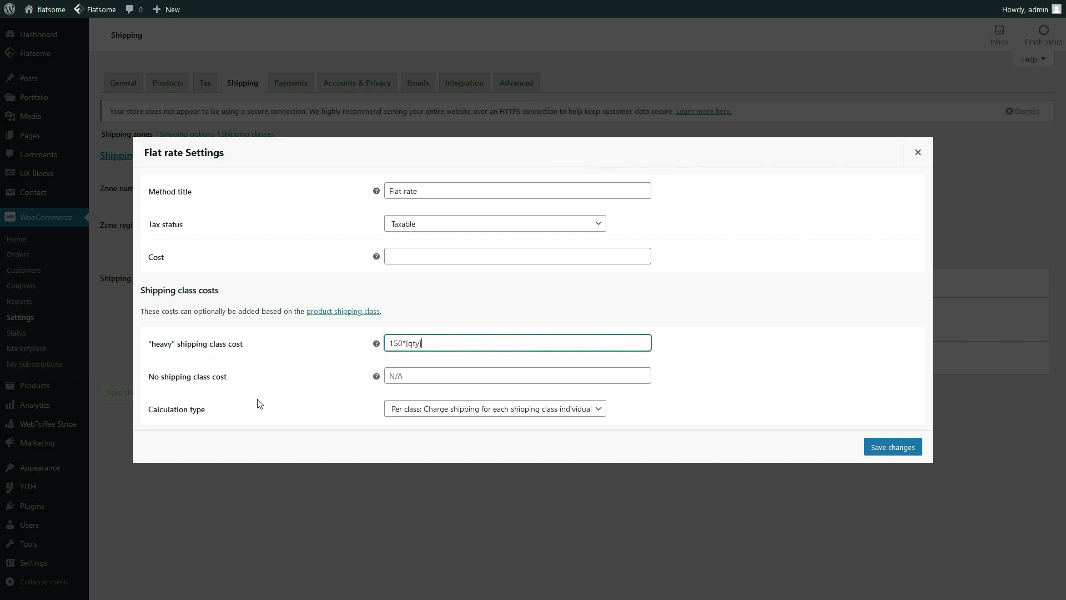
{"action": "left_click", "coordinate": [411, 378]}
{"action": "type", "text": "50*[qty]"}
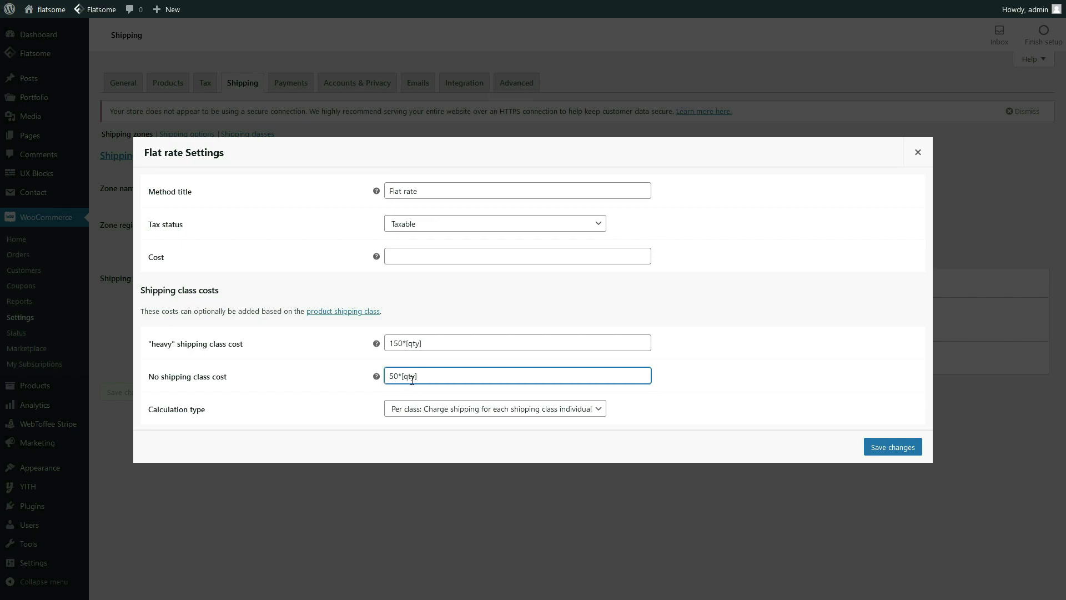
{"action": "left_click", "coordinate": [875, 455]}
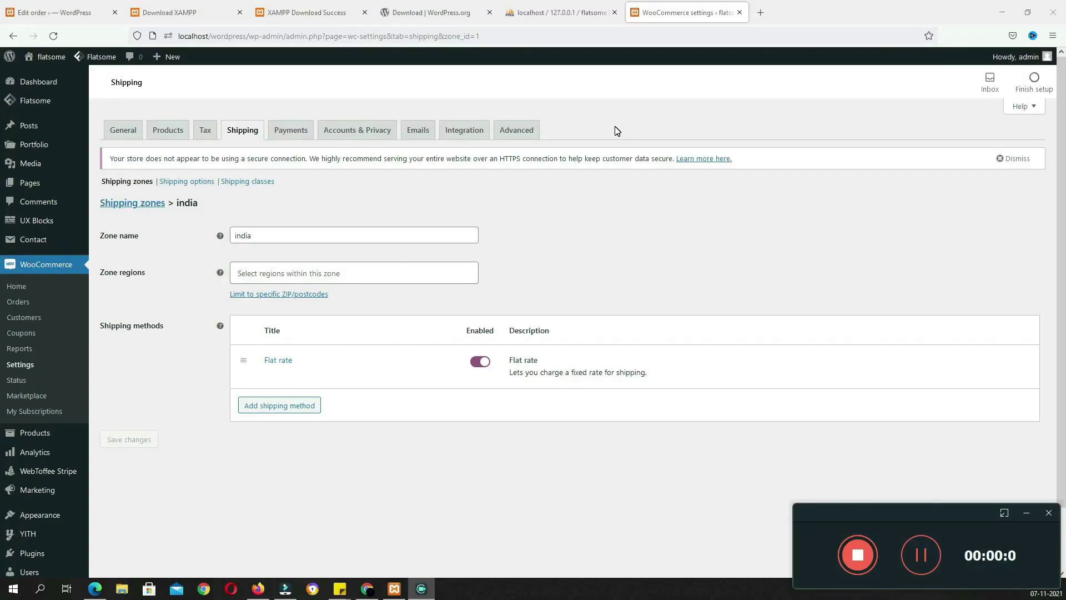
Enable Cash on delivery and Stripe Credit/Debit Cards payment methods
{"action": "left_click", "coordinate": [299, 139]}
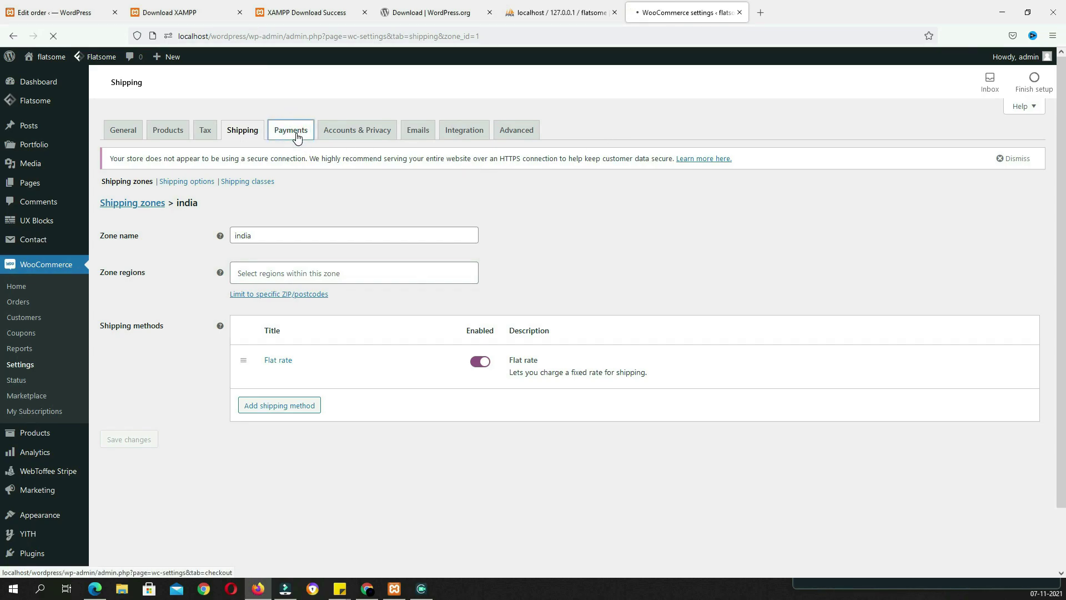
{"action": "scroll", "coordinate": [422, 207], "scroll_direction": "down", "scroll_amount": 2}
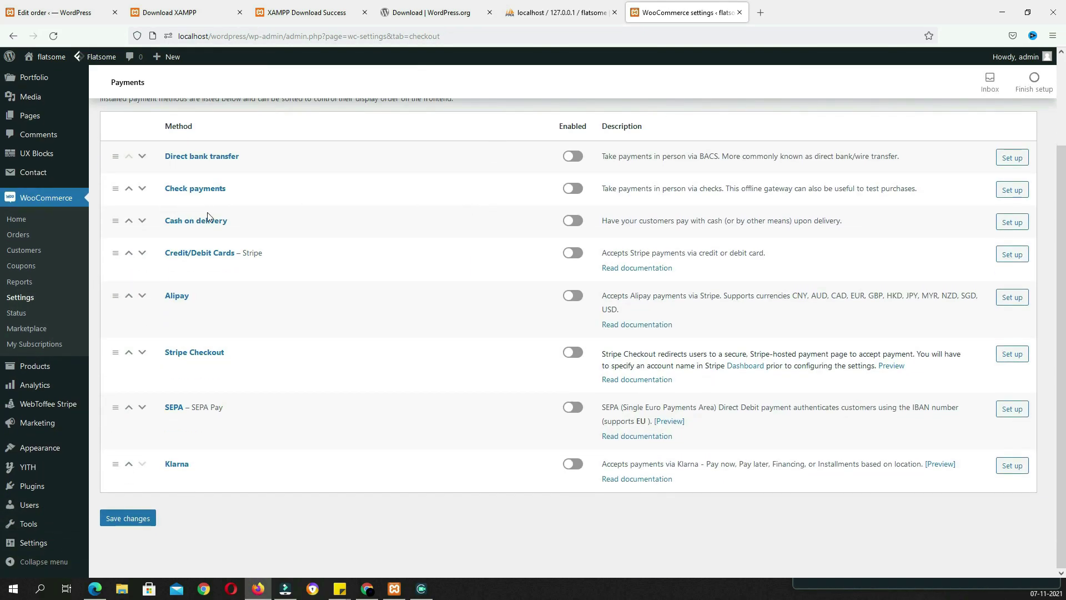
{"action": "left_click", "coordinate": [572, 222]}
{"action": "left_click", "coordinate": [575, 257]}
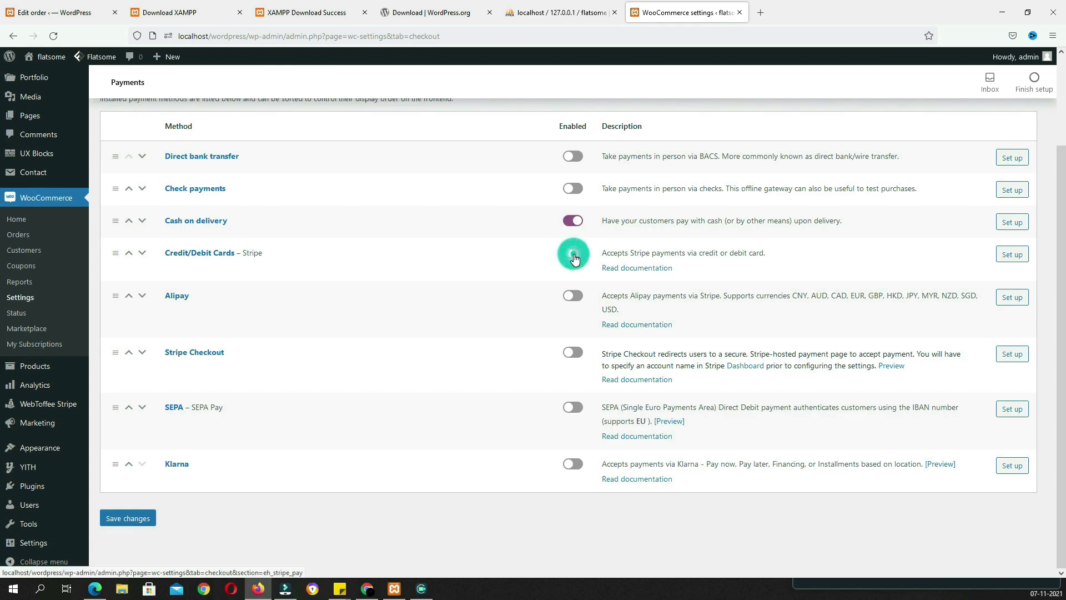
Set Stripe card payments to show card fields in a row and email transaction receipts, and save
{"action": "left_click", "coordinate": [1011, 259]}
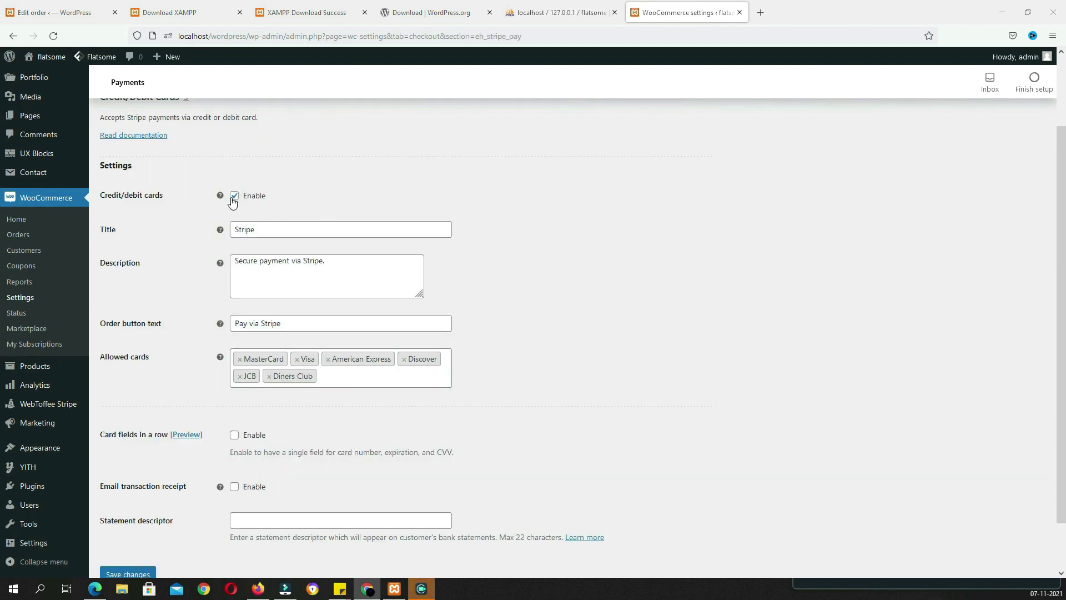
{"action": "scroll", "coordinate": [558, 155], "scroll_direction": "down", "scroll_amount": 1}
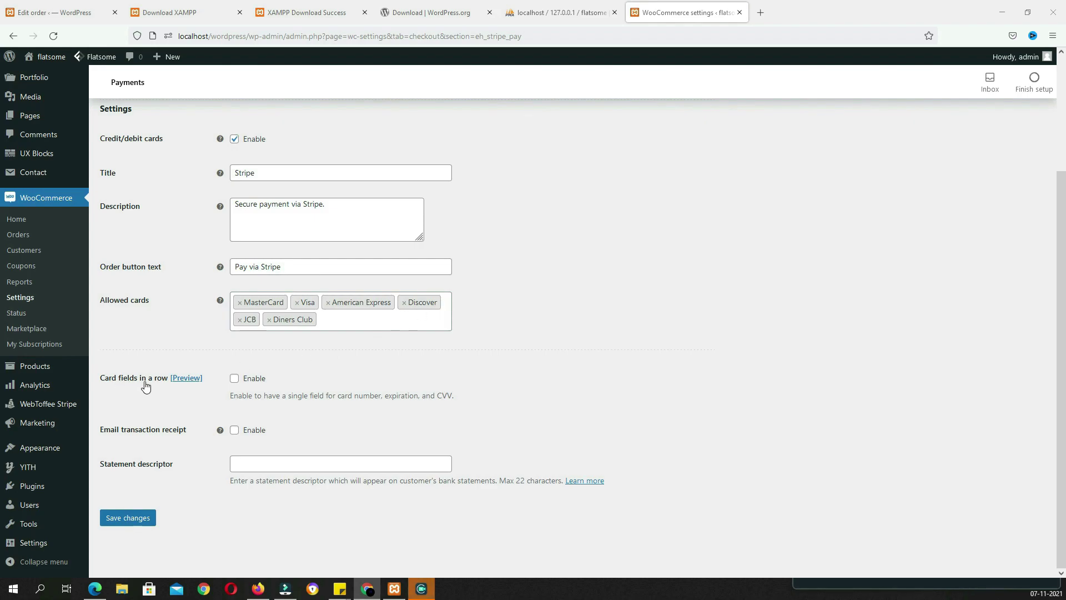
{"action": "left_click", "coordinate": [192, 382]}
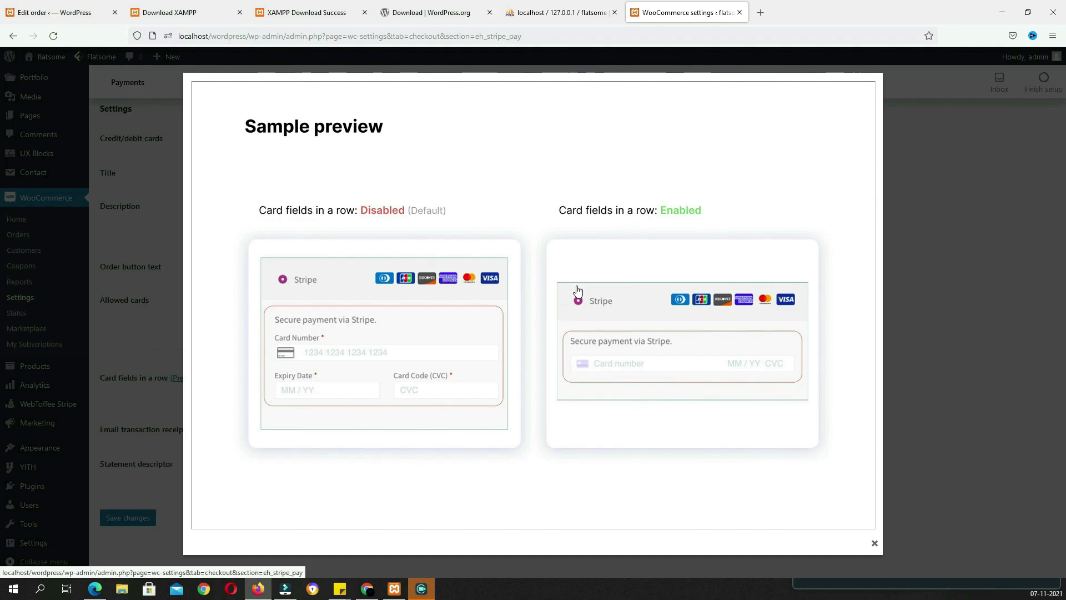
{"action": "left_click", "coordinate": [885, 340]}
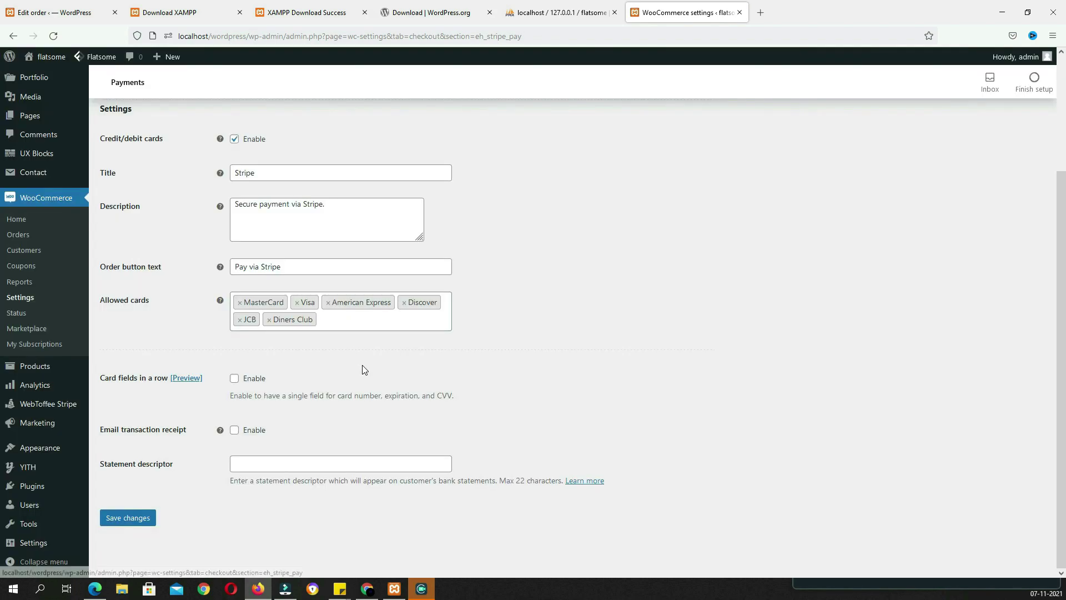
{"action": "left_click", "coordinate": [235, 379]}
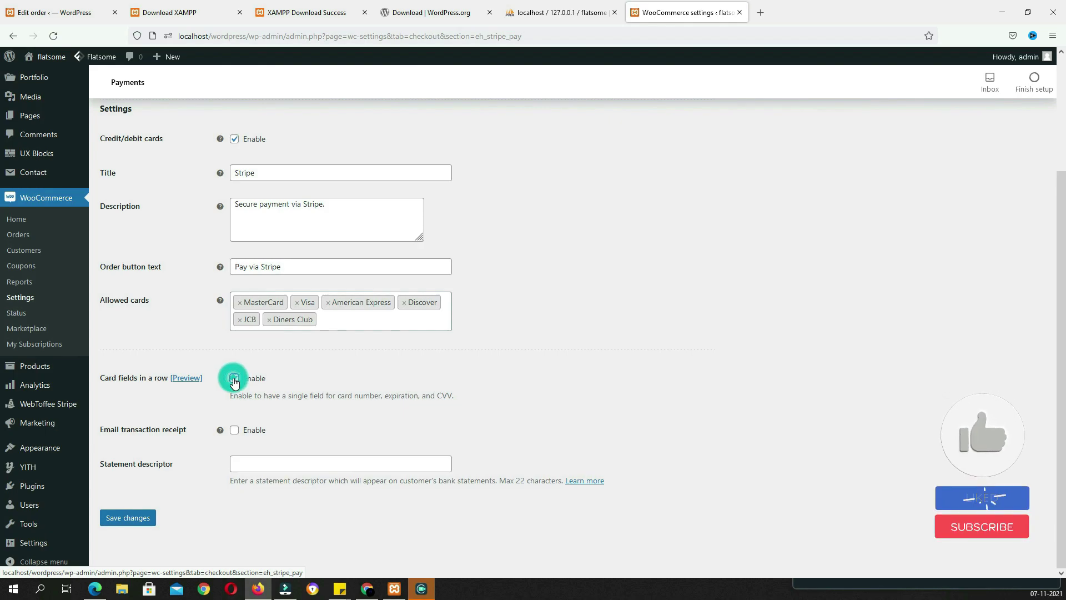
{"action": "left_click", "coordinate": [234, 430]}
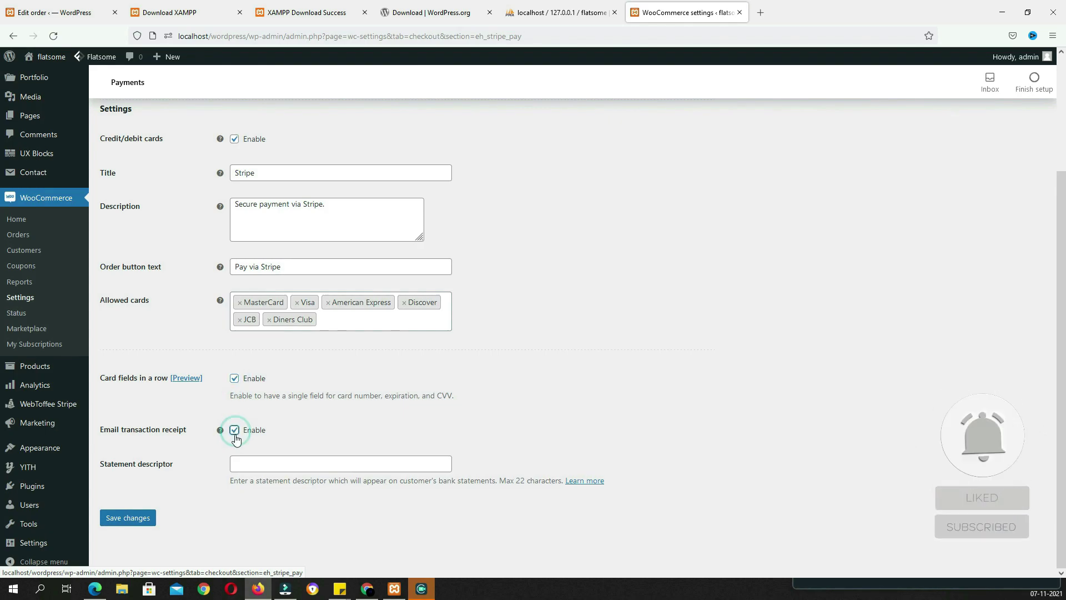
{"action": "left_click", "coordinate": [153, 519]}
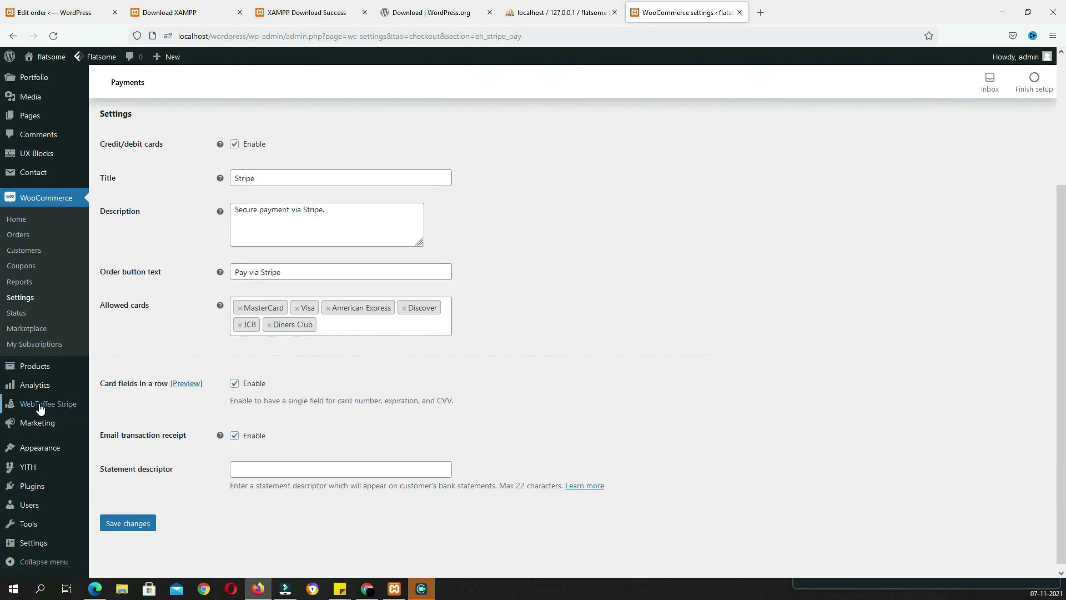
{"action": "left_click", "coordinate": [71, 411]}
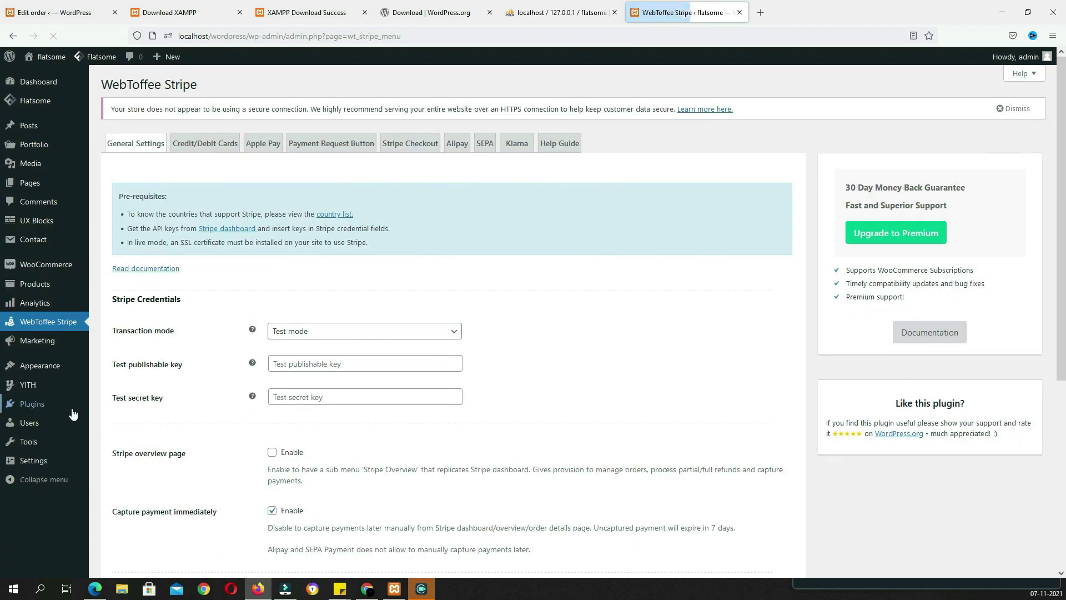
Switch the WebToffee Stripe transaction mode to Live mode
{"action": "scroll", "coordinate": [350, 222], "scroll_direction": "down", "scroll_amount": 2}
{"action": "left_click", "coordinate": [349, 217]}
{"action": "left_click", "coordinate": [329, 248]}
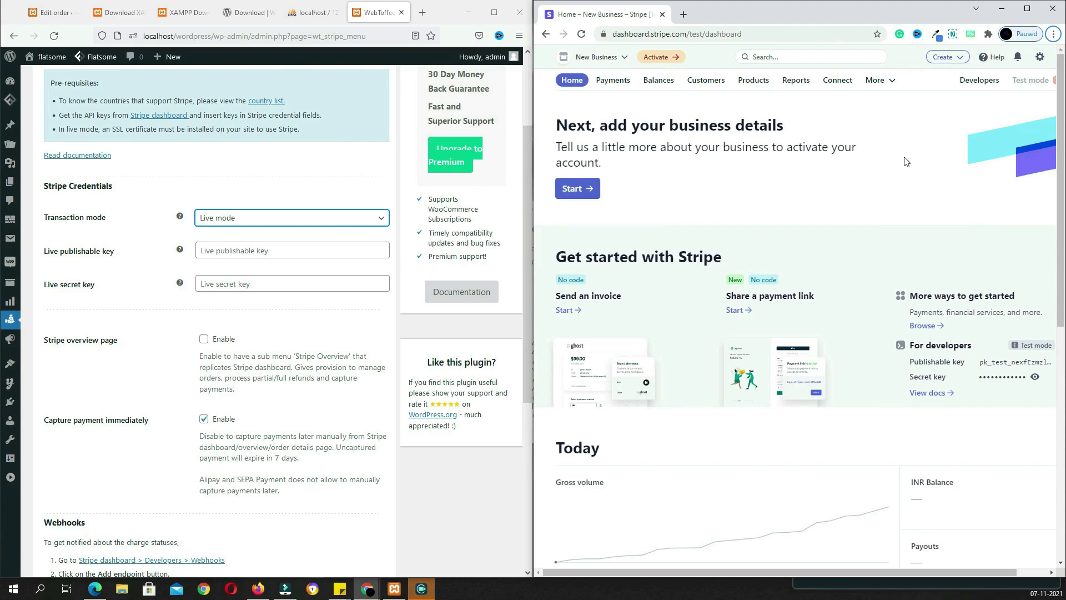
Reveal the secret key on Stripe Dashboard's API keys page, confirming with the account password
{"action": "left_click", "coordinate": [971, 89]}
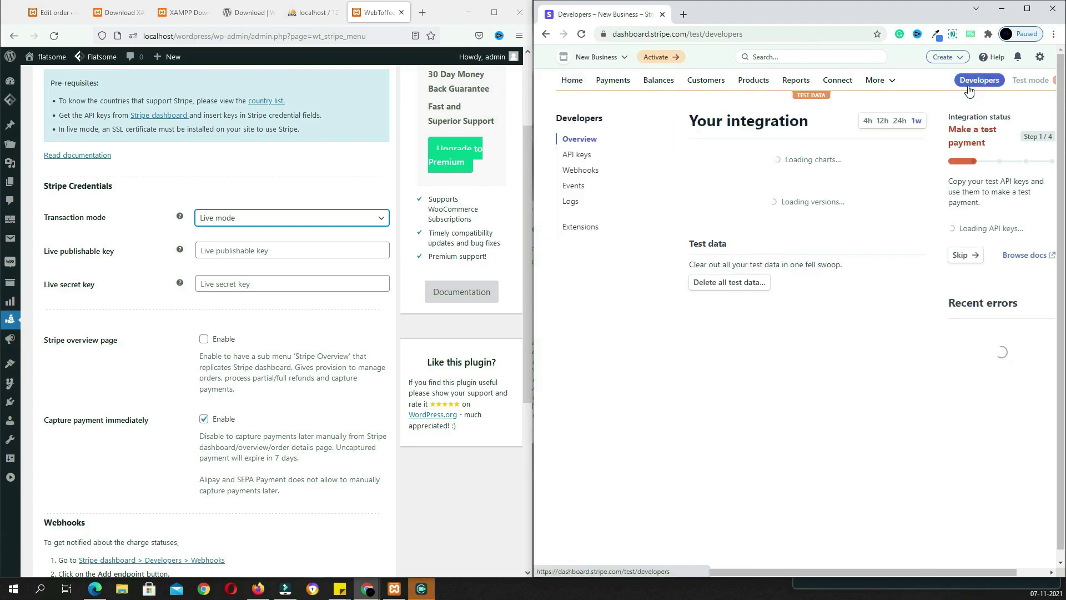
{"action": "left_click", "coordinate": [577, 158]}
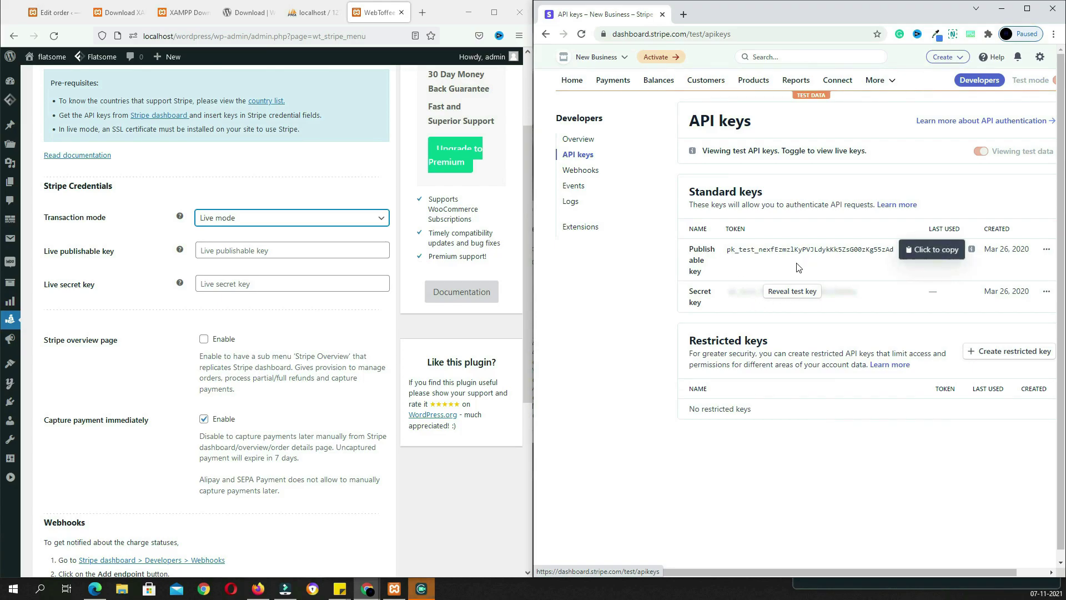
{"action": "left_click", "coordinate": [792, 292]}
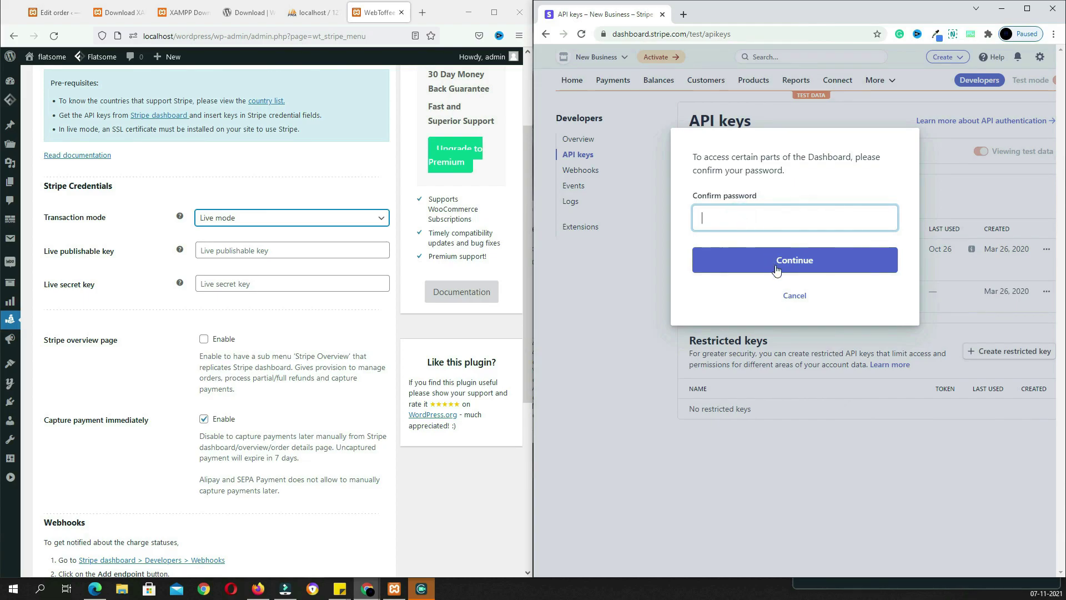
{"action": "type", "text": "••••••"}
{"action": "key", "text": "Return"}
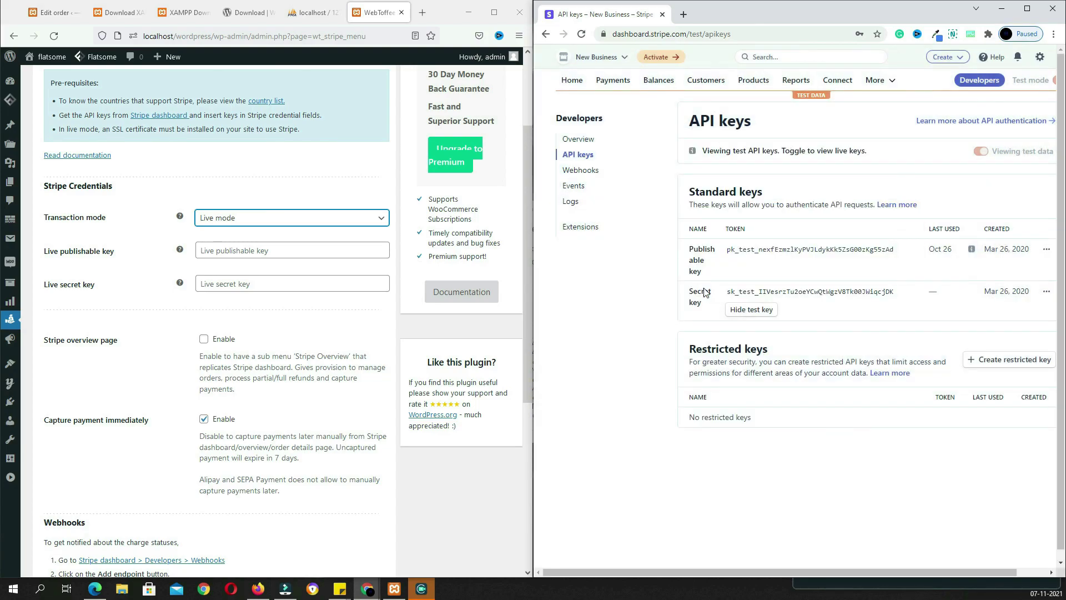
Paste the publishable and secret keys into the plugin's live key fields and save
{"action": "left_click", "coordinate": [775, 250]}
{"action": "left_click", "coordinate": [224, 245]}
{"action": "key", "text": "ctrl+v"}
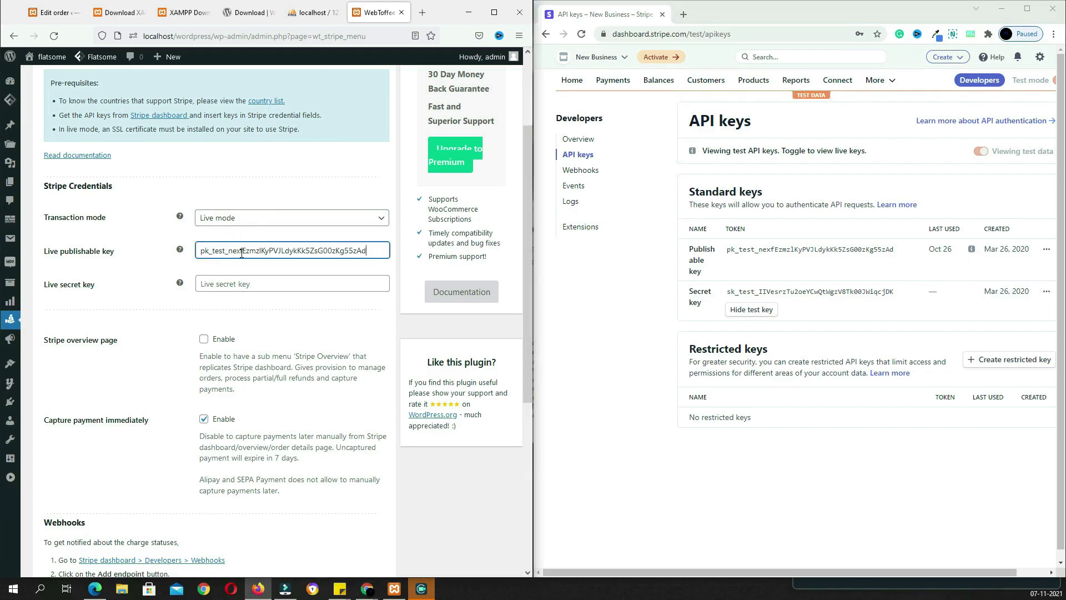
{"action": "left_click", "coordinate": [759, 292]}
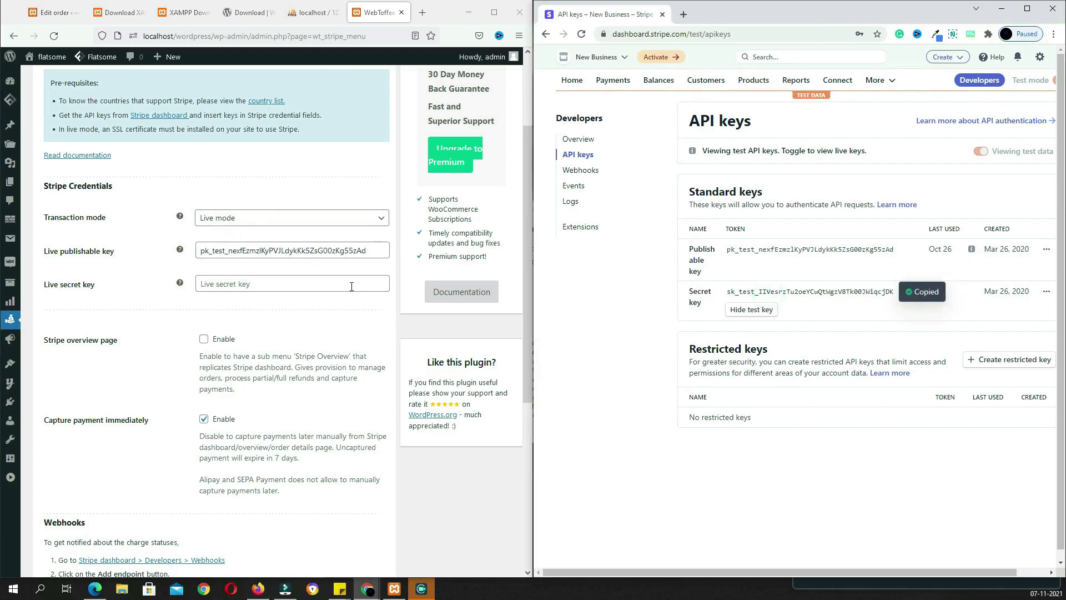
{"action": "left_click", "coordinate": [324, 284]}
{"action": "key", "text": "ctrl+v"}
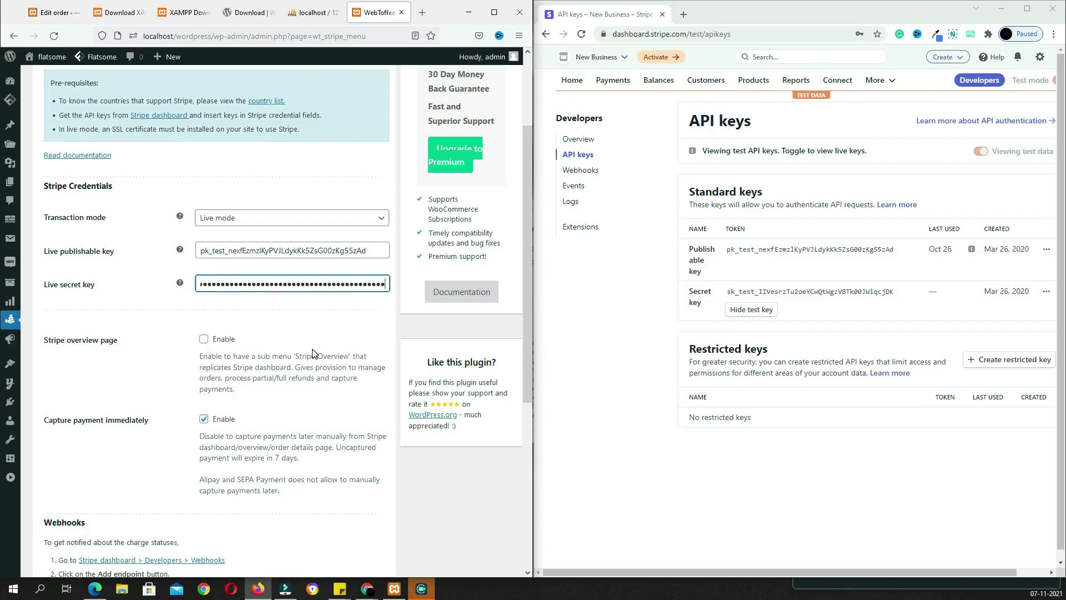
{"action": "scroll", "coordinate": [315, 354], "scroll_direction": "down", "scroll_amount": 5}
{"action": "left_click", "coordinate": [94, 507]}
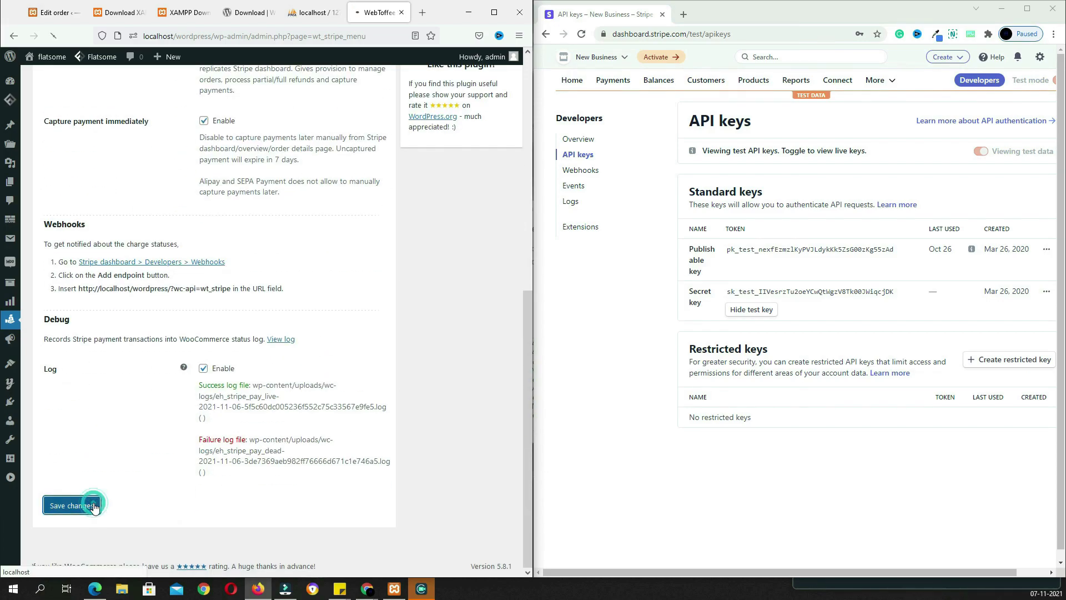
Open the Credit/Debit Cards settings and select the payment method title for editing
{"action": "left_click", "coordinate": [493, 12]}
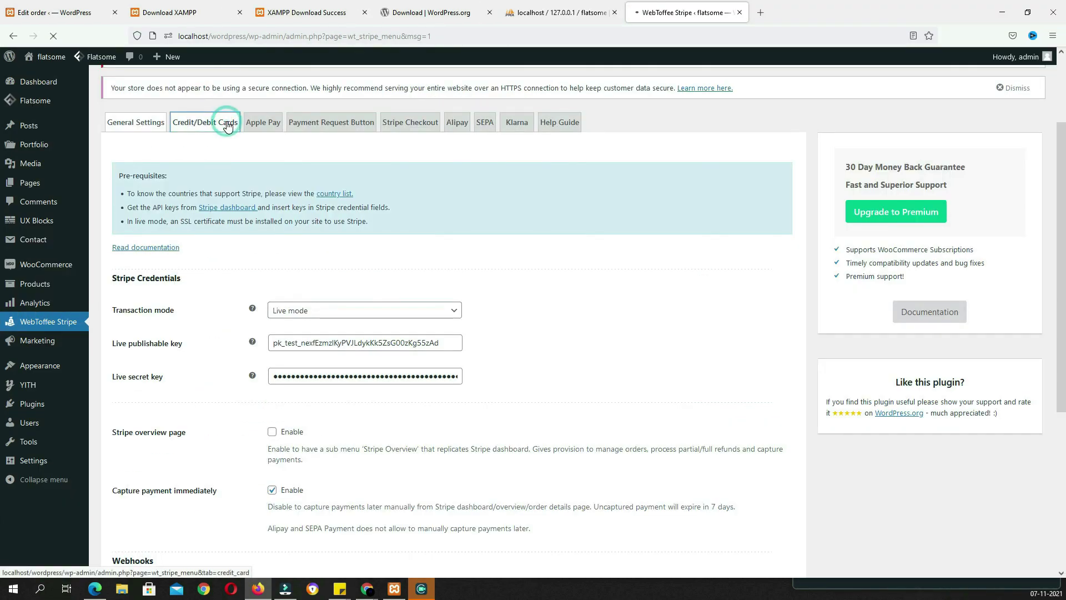
{"action": "left_click", "coordinate": [210, 124]}
{"action": "scroll", "coordinate": [411, 301], "scroll_direction": "down", "scroll_amount": 2}
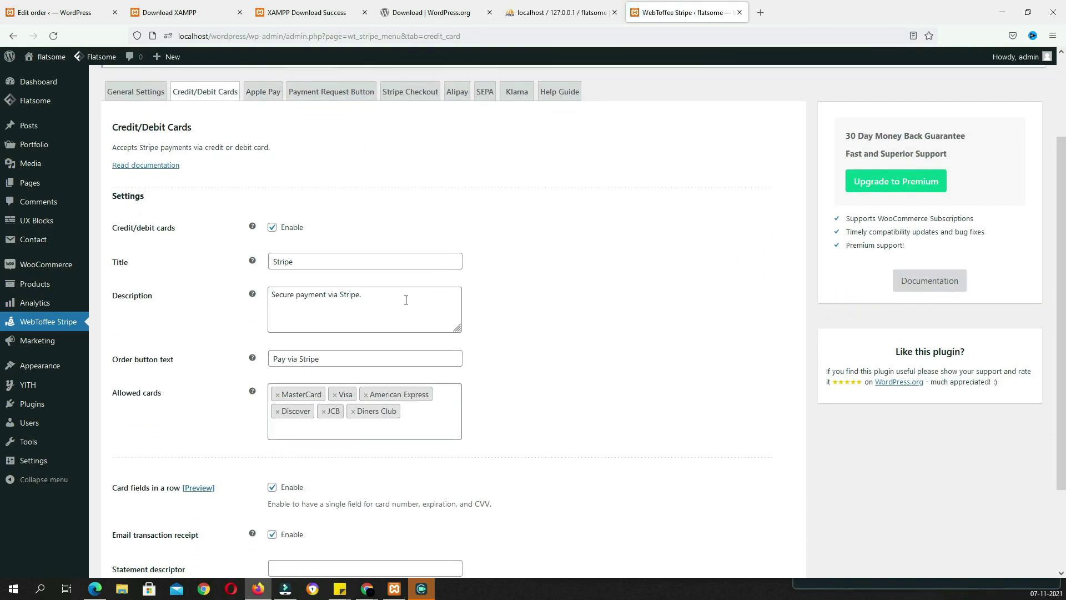
{"action": "double_click", "coordinate": [309, 261]}
{"action": "left_click", "coordinate": [302, 264]}
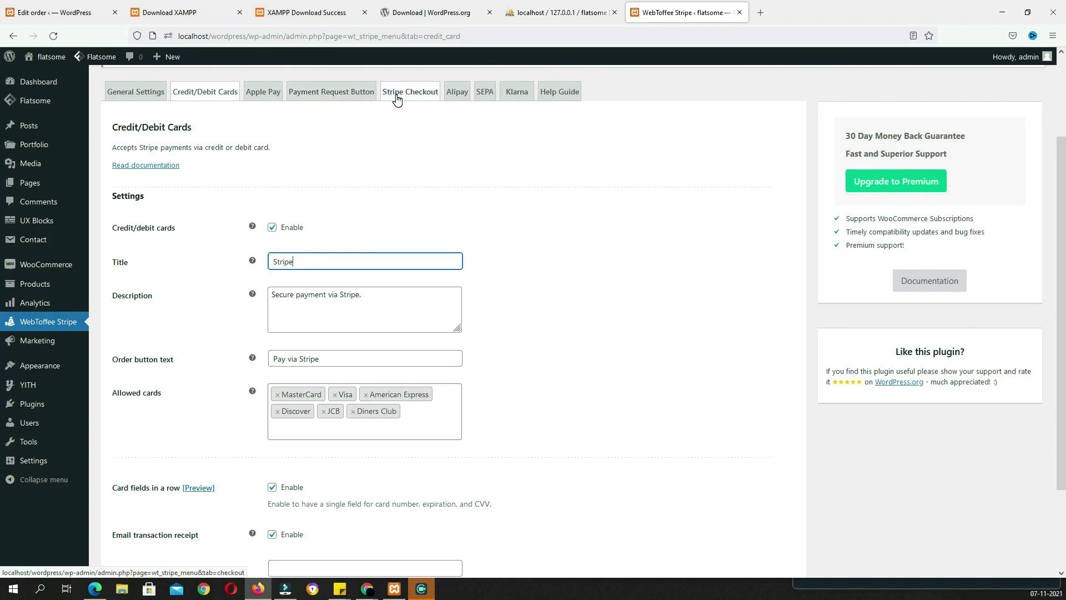
Tick SEPA Pay Enable on the SEPA tab and save the settings
{"action": "left_click", "coordinate": [483, 95]}
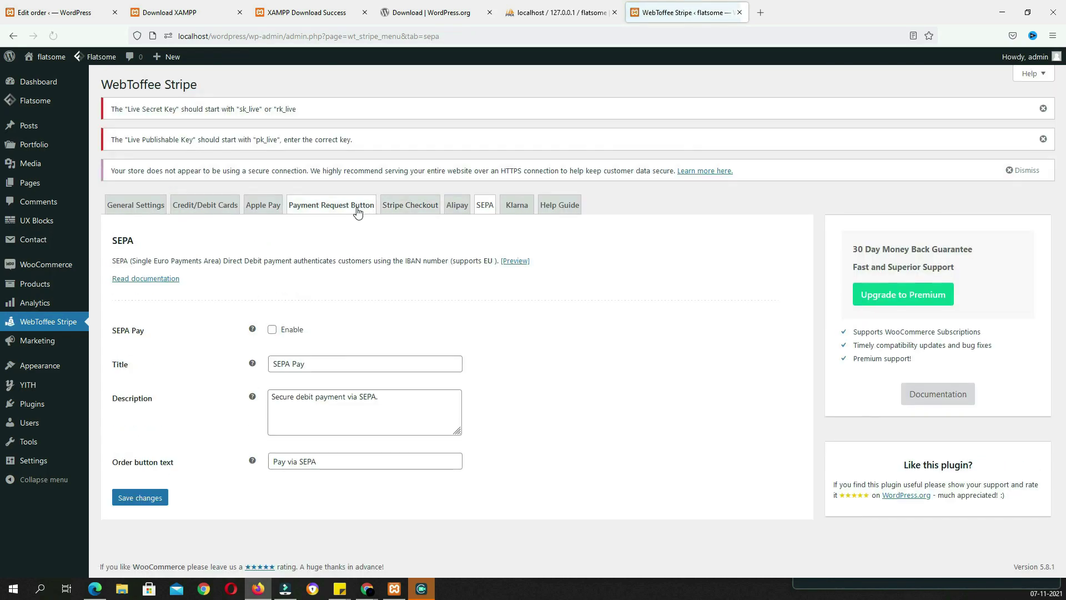
{"action": "left_click", "coordinate": [272, 331]}
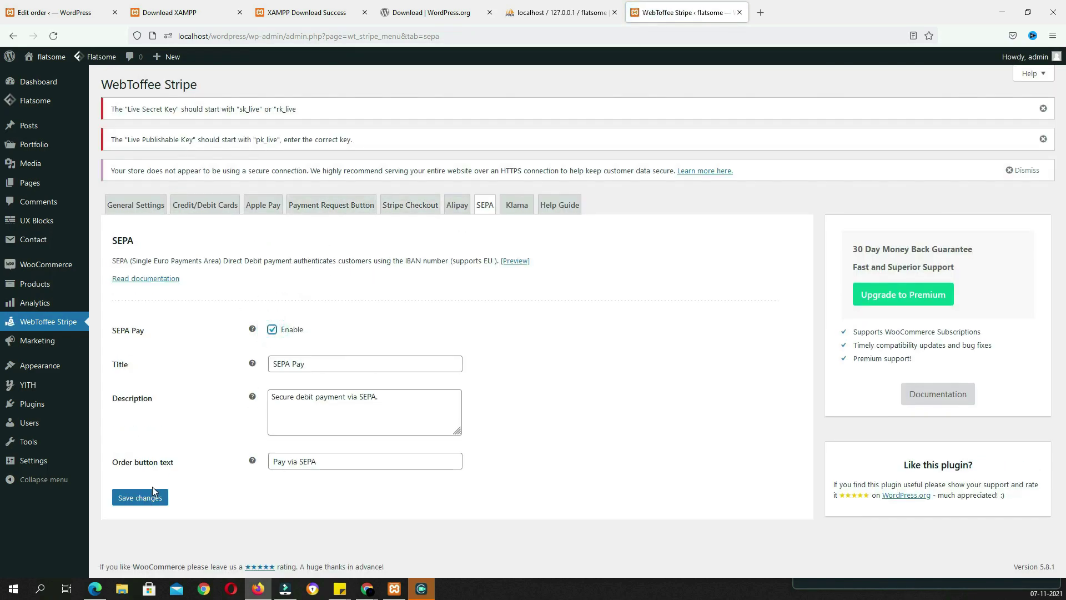
{"action": "left_click", "coordinate": [155, 503]}
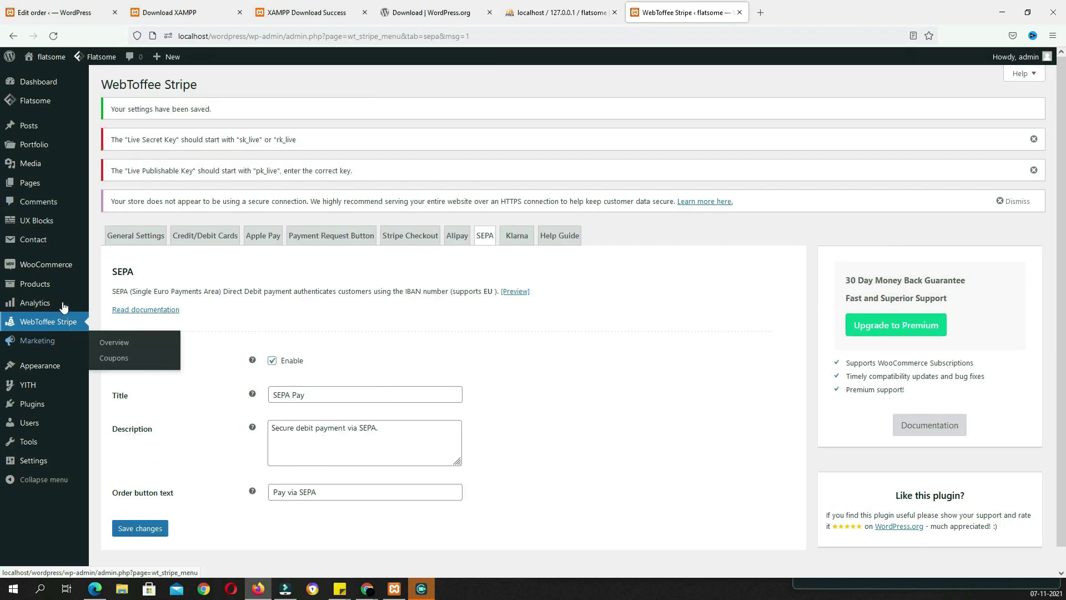
{"action": "mouse_move", "coordinate": [55, 271]}
{"action": "left_click", "coordinate": [114, 345]}
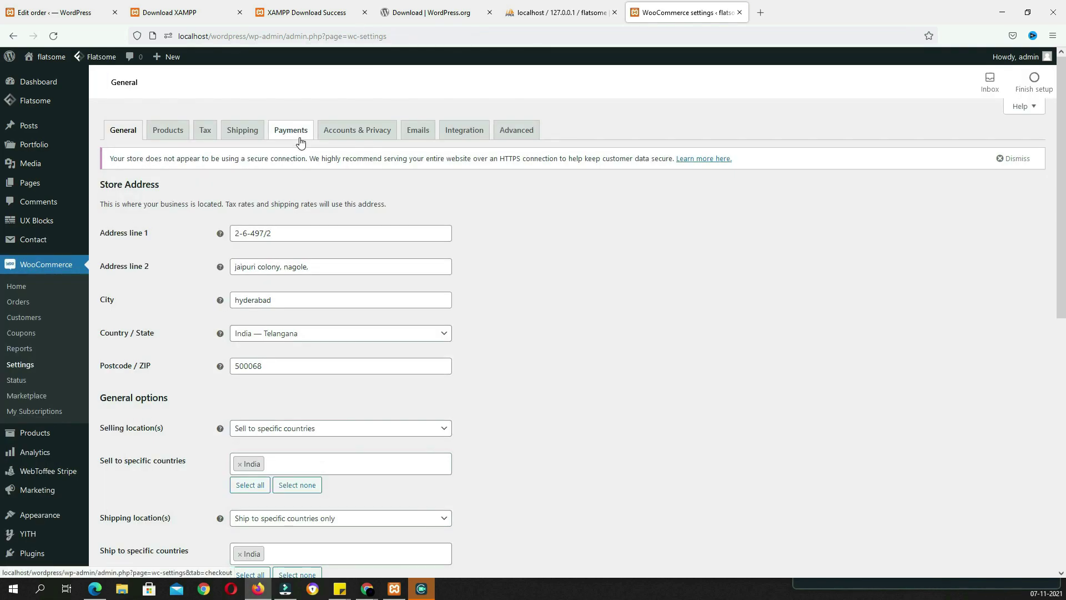
Tick checkout log-in, account creation at checkout and on My account, untick auto-generated passwords, and save
{"action": "left_click", "coordinate": [356, 138]}
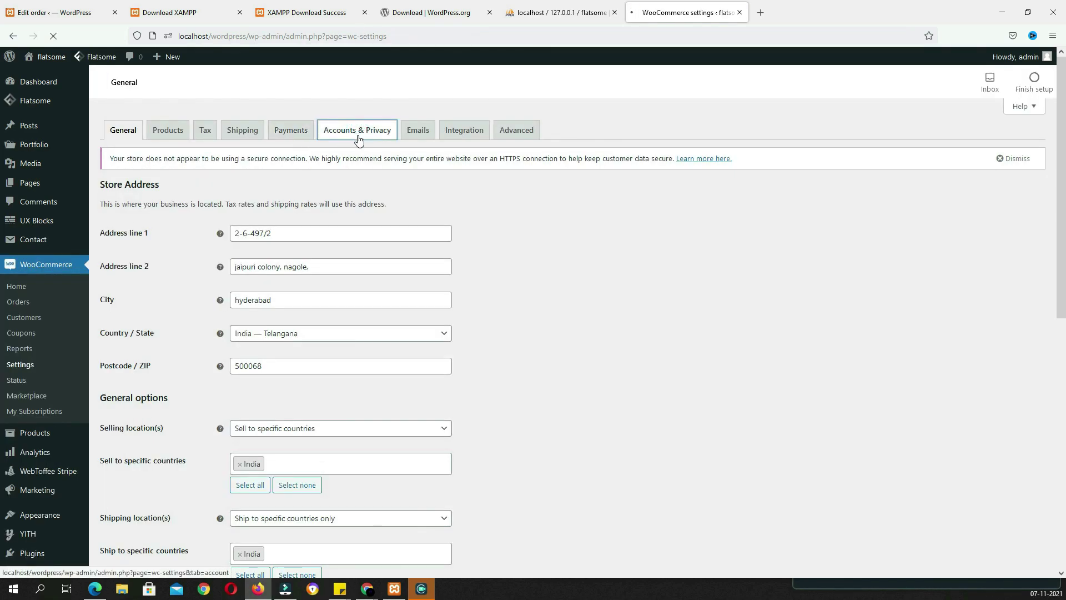
{"action": "left_click", "coordinate": [235, 214]}
{"action": "left_click", "coordinate": [234, 248]}
{"action": "left_click", "coordinate": [235, 268]}
{"action": "scroll", "coordinate": [448, 277], "scroll_direction": "down", "scroll_amount": 1}
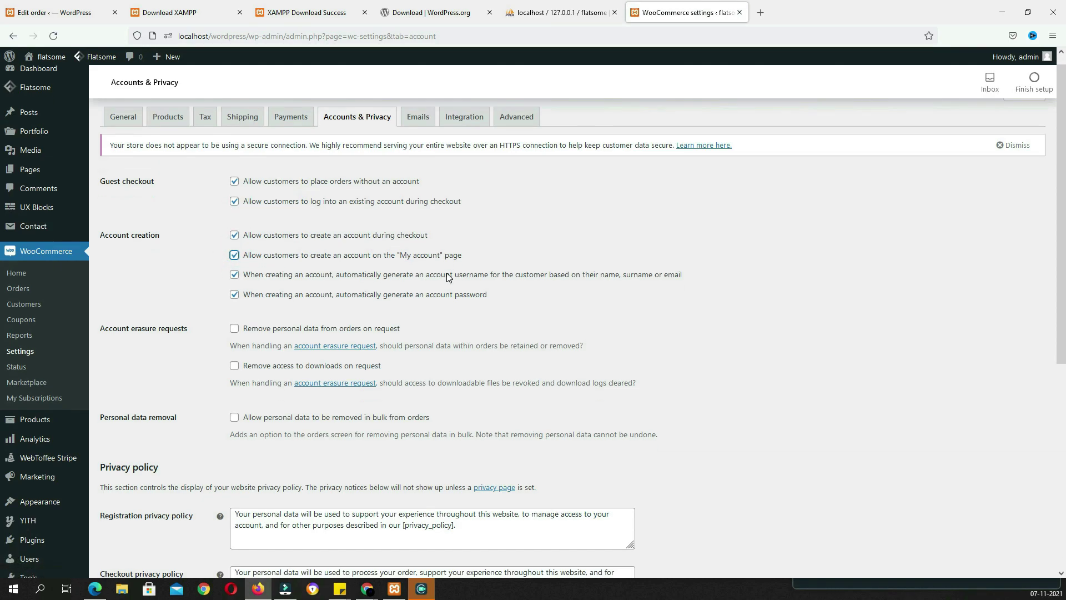
{"action": "scroll", "coordinate": [448, 276], "scroll_direction": "down", "scroll_amount": 2}
{"action": "left_click", "coordinate": [233, 196]}
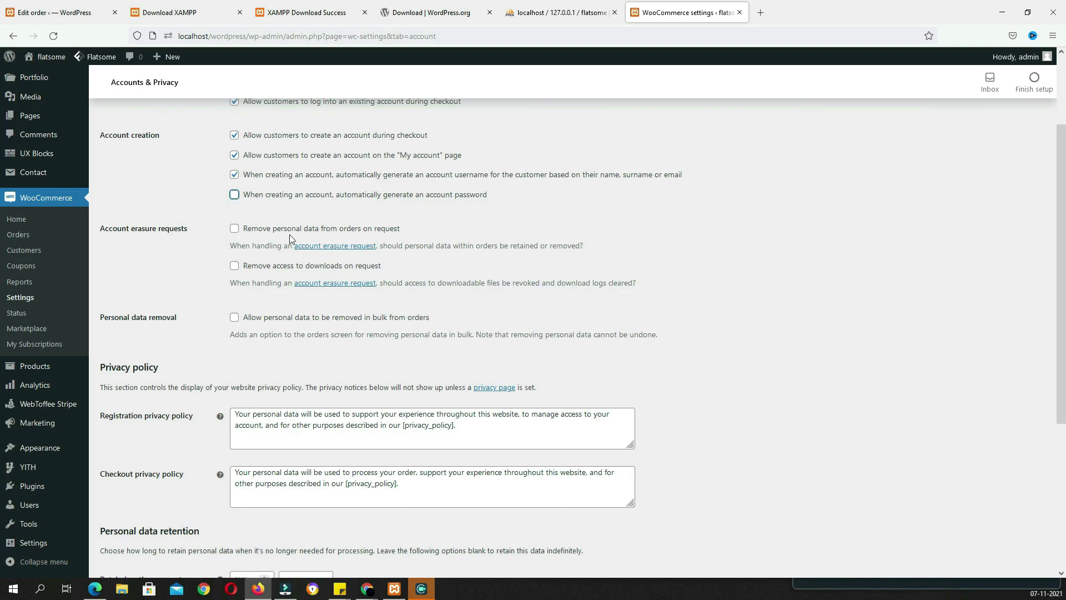
{"action": "scroll", "coordinate": [513, 283], "scroll_direction": "down", "scroll_amount": 4}
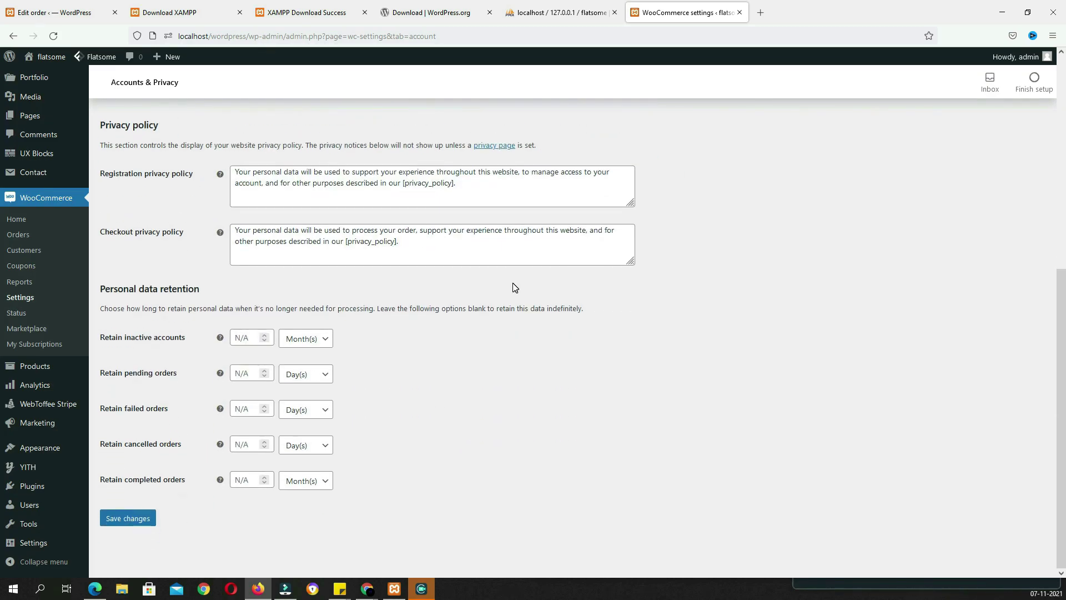
{"action": "left_click", "coordinate": [146, 519]}
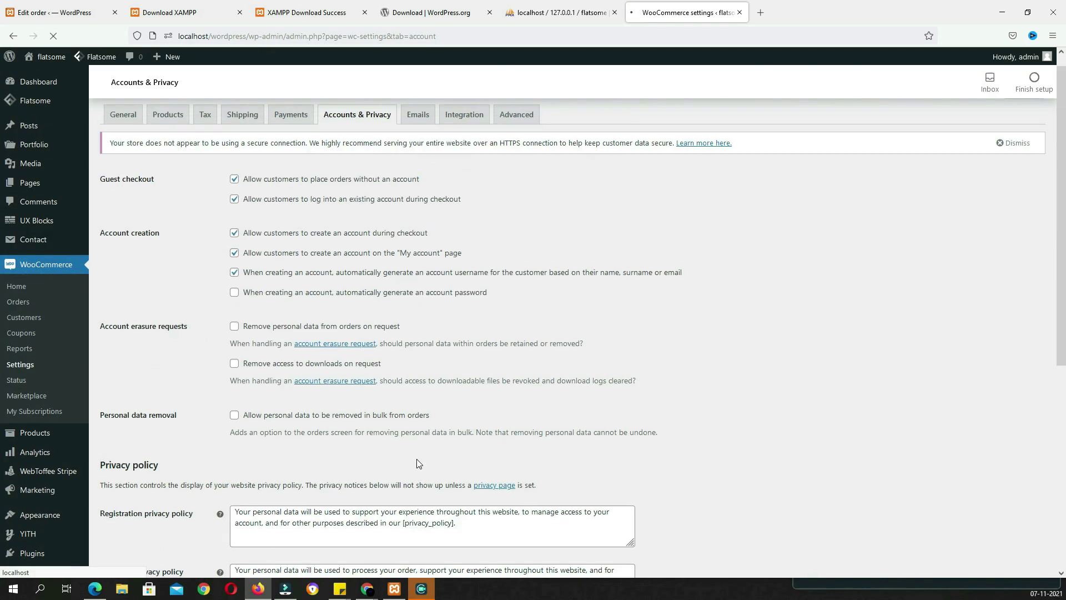
{"action": "left_click", "coordinate": [419, 134]}
In Advanced settings, search 'pri', pick Privacy Policy (ID: 3) as Terms and conditions, and save
{"action": "scroll", "coordinate": [417, 309], "scroll_direction": "down", "scroll_amount": 4}
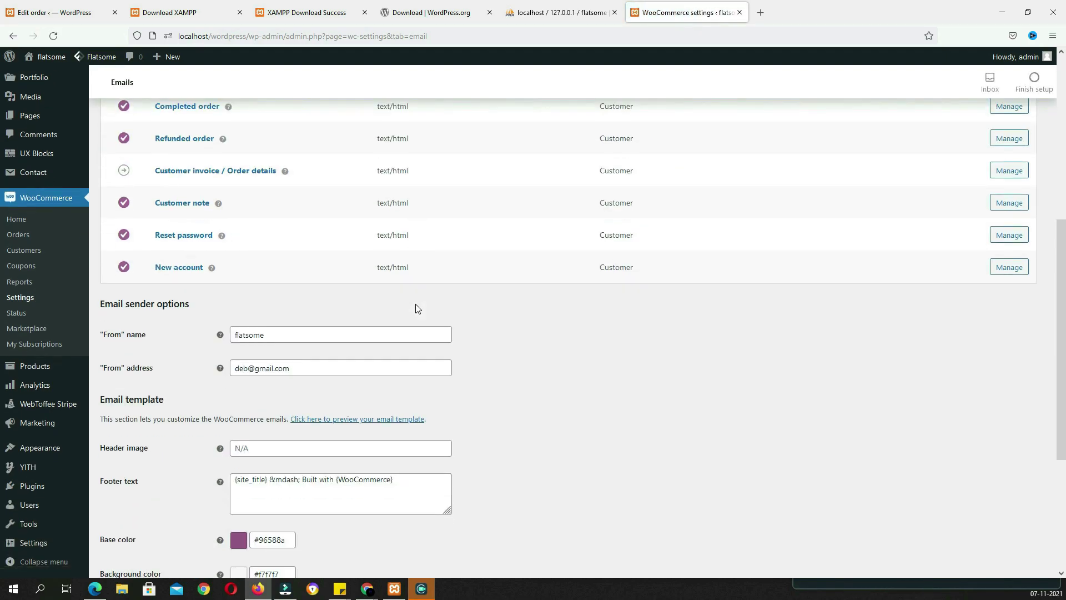
{"action": "scroll", "coordinate": [418, 309], "scroll_direction": "up", "scroll_amount": 6}
{"action": "left_click", "coordinate": [460, 137]}
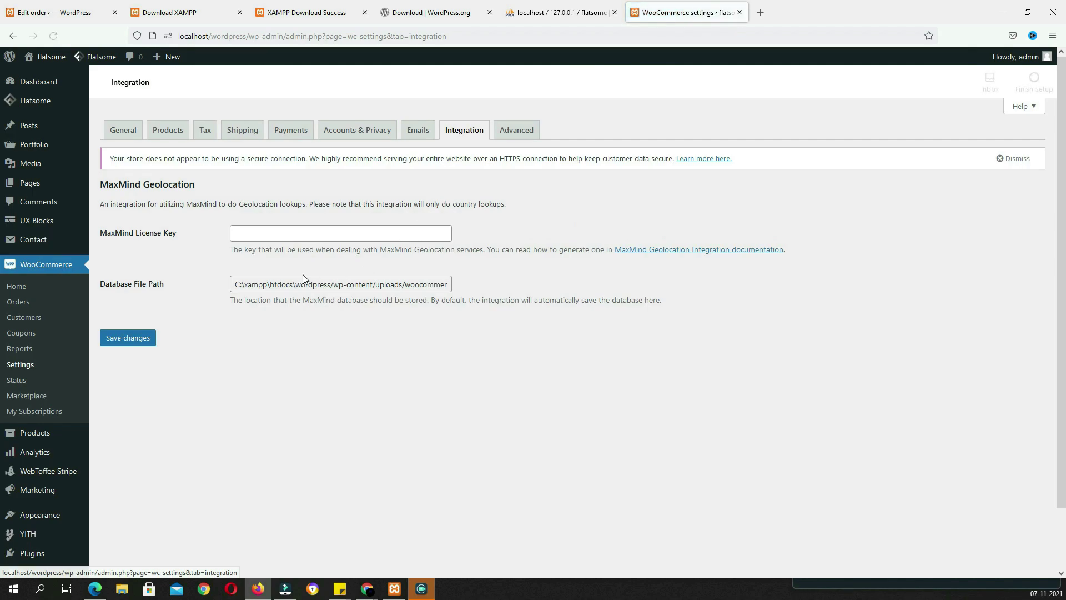
{"action": "left_click", "coordinate": [516, 130]}
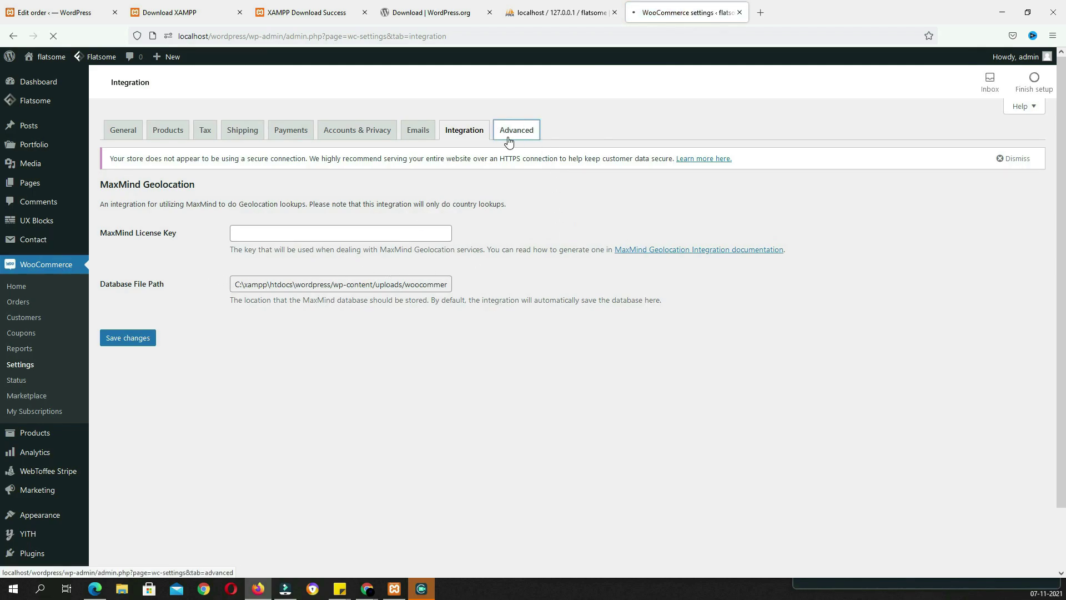
{"action": "scroll", "coordinate": [507, 287], "scroll_direction": "down", "scroll_amount": 1}
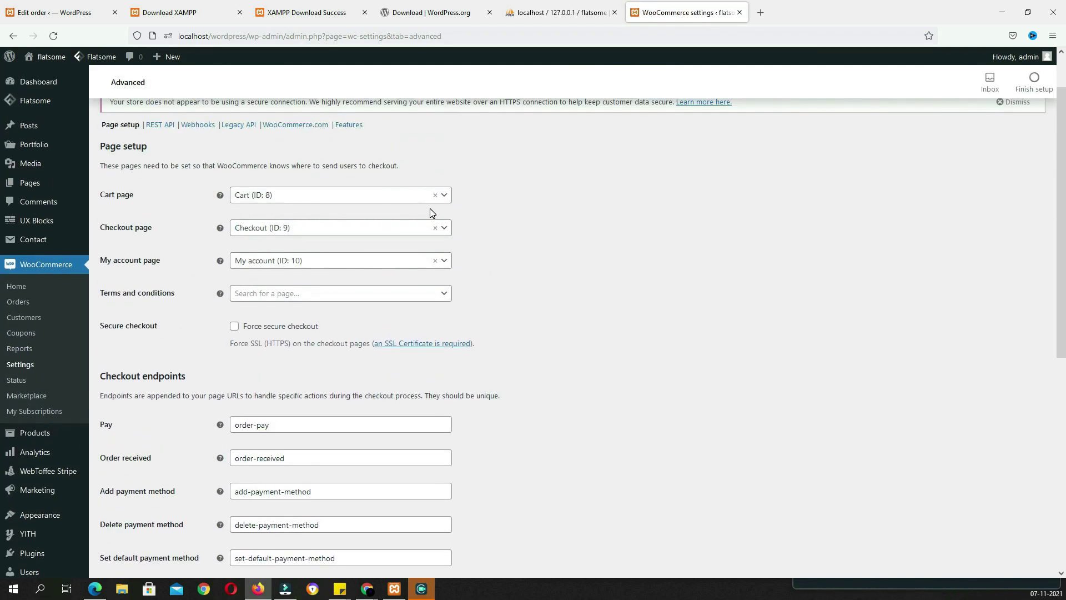
{"action": "left_click", "coordinate": [318, 295]}
{"action": "type", "text": "pri"}
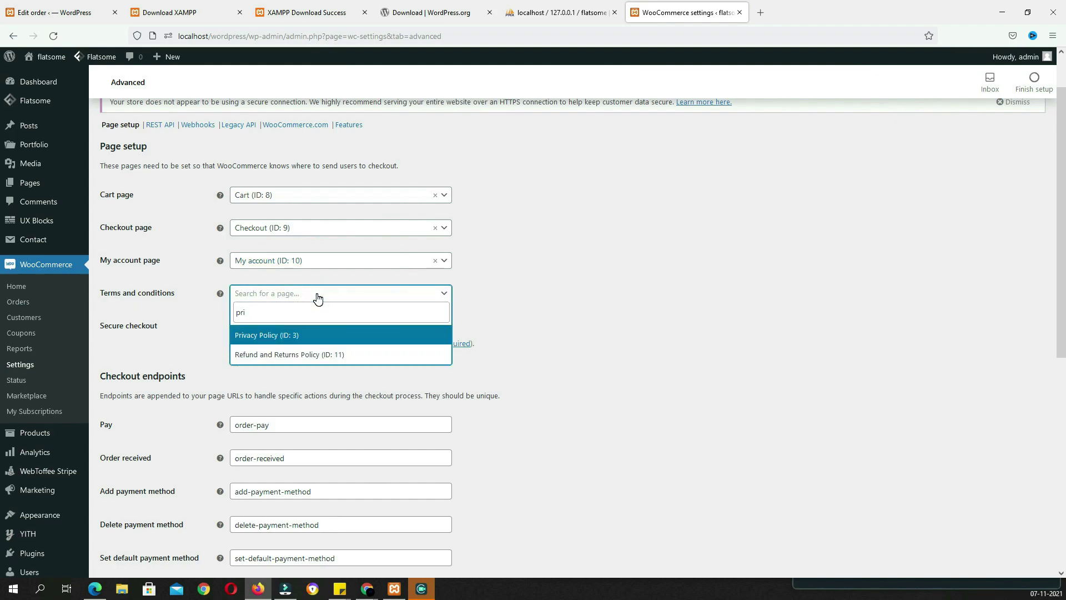
{"action": "left_click", "coordinate": [291, 336]}
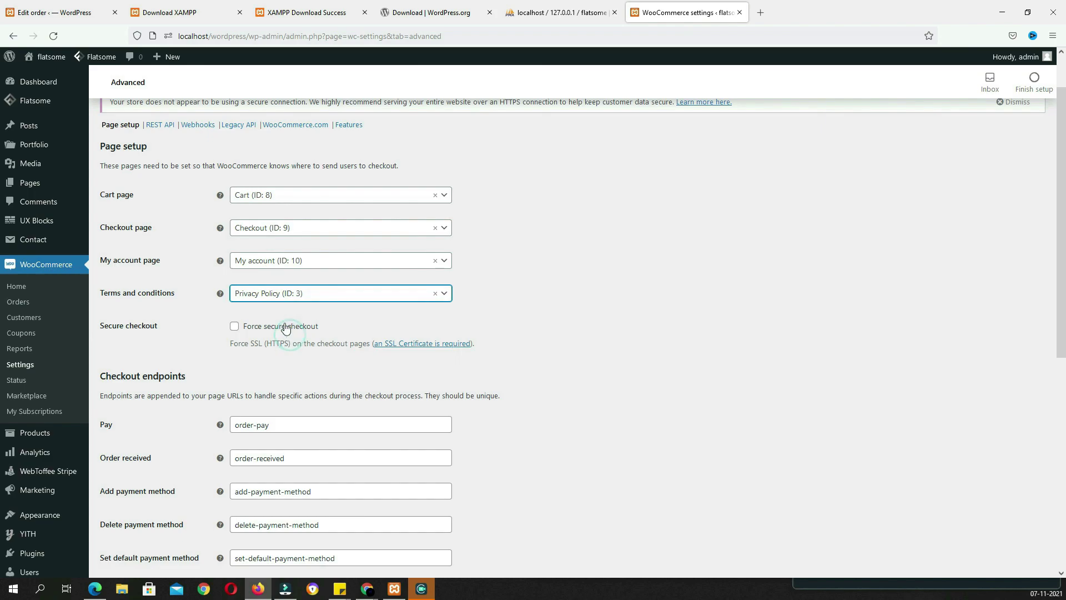
{"action": "scroll", "coordinate": [471, 373], "scroll_direction": "down", "scroll_amount": 7}
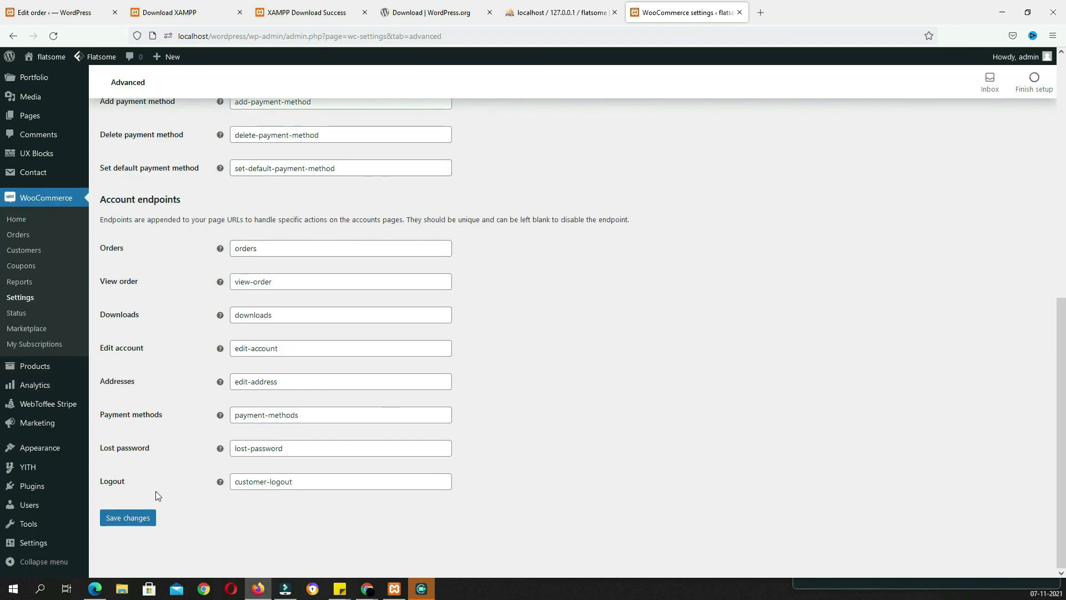
{"action": "left_click", "coordinate": [146, 518]}
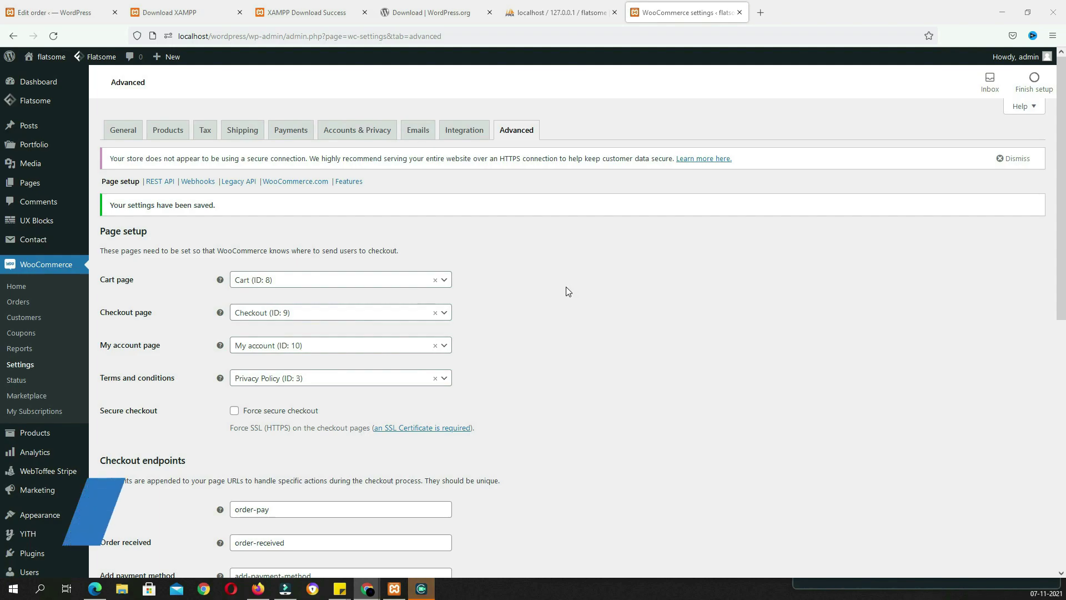
{"action": "scroll", "coordinate": [562, 291], "scroll_direction": "down", "scroll_amount": 3}
{"action": "mouse_move", "coordinate": [44, 370]}
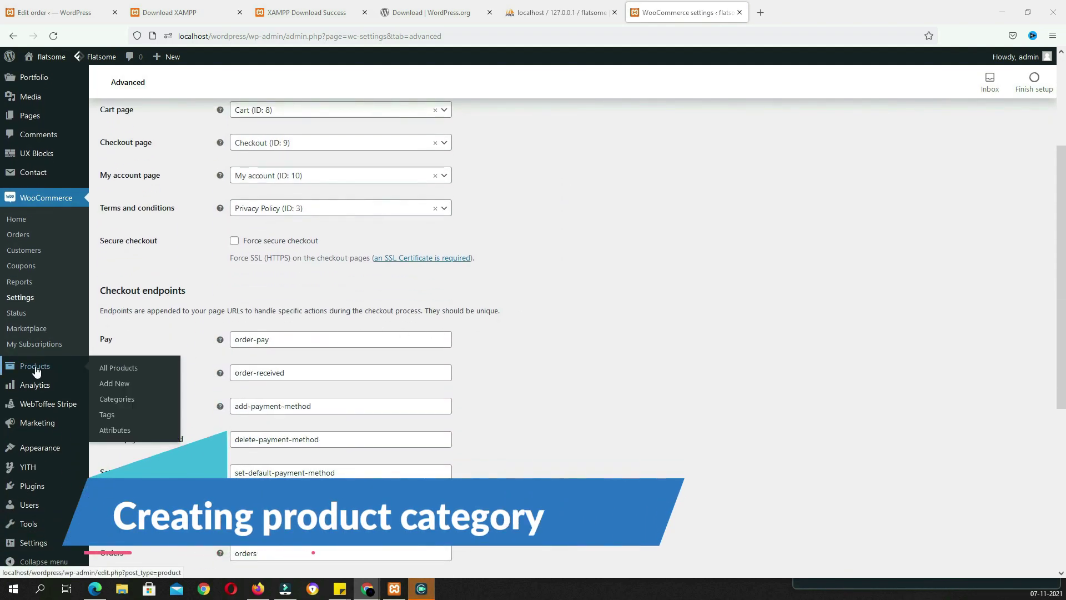
Rename the Uncategorized product category to 'Woman's Dress'
{"action": "left_click", "coordinate": [116, 401]}
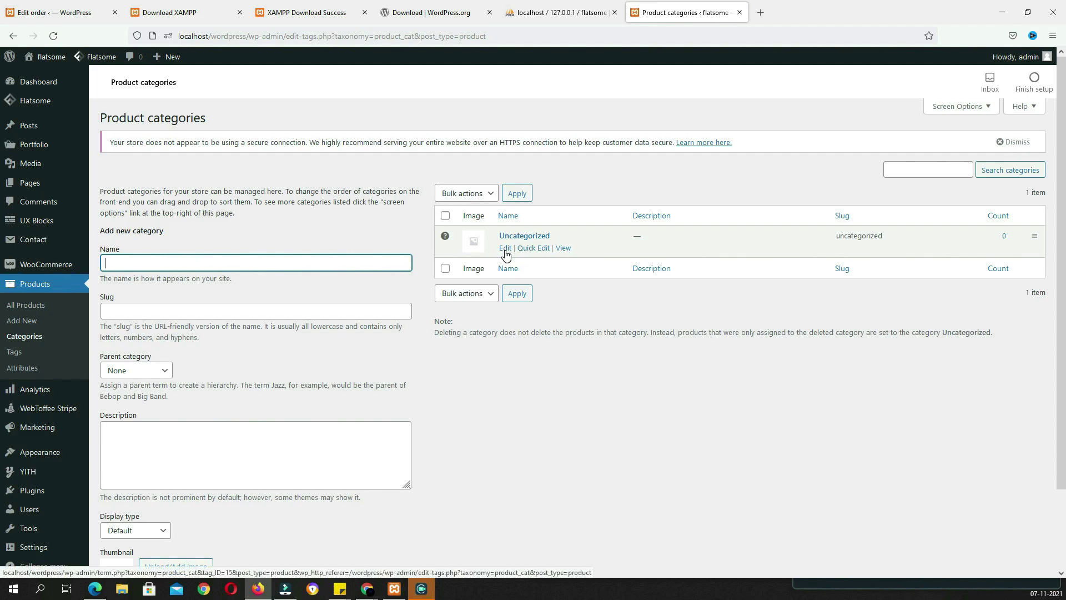
{"action": "left_click", "coordinate": [505, 250]}
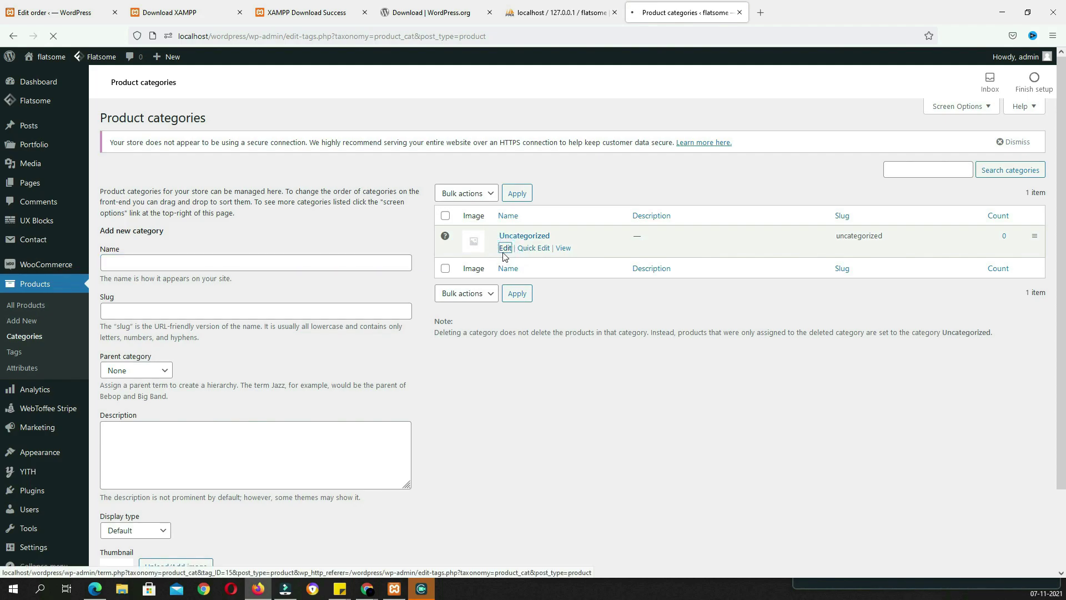
{"action": "left_click_drag", "start_coordinate": [313, 180], "coordinate": [136, 173]}
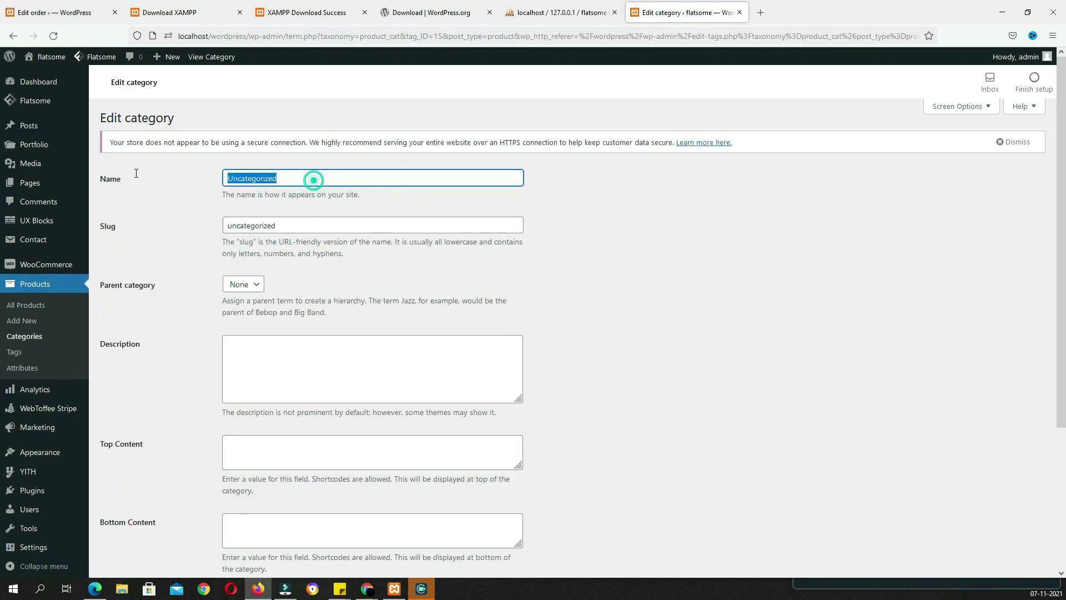
{"action": "type", "text": "Woman's Dress"}
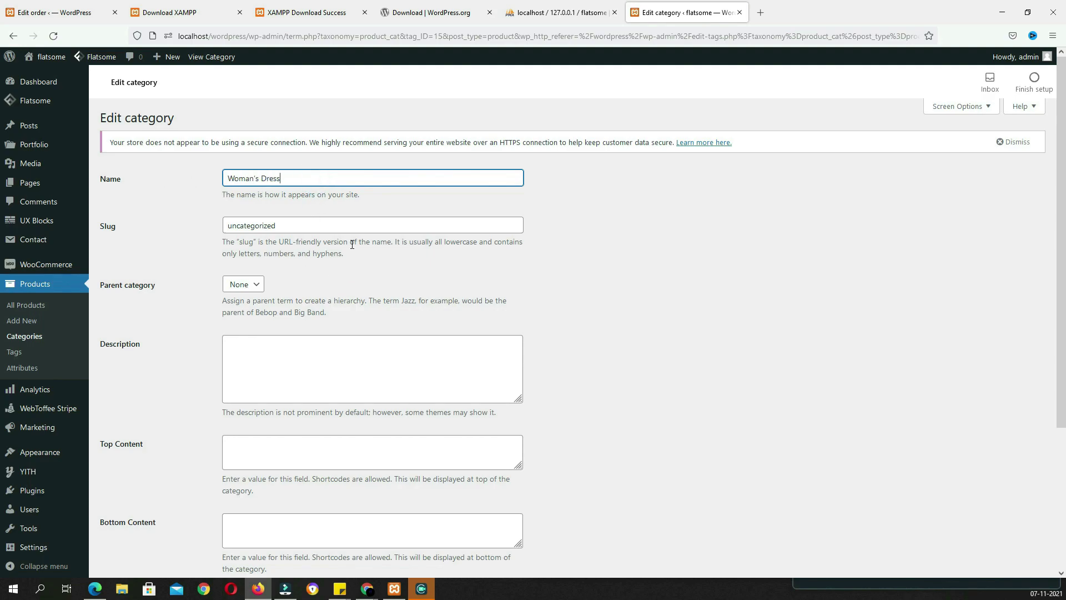
{"action": "scroll", "coordinate": [352, 247], "scroll_direction": "down", "scroll_amount": 3}
Give the category the woman-in-magenta-top thumbnail image and update it
{"action": "left_click", "coordinate": [302, 478]}
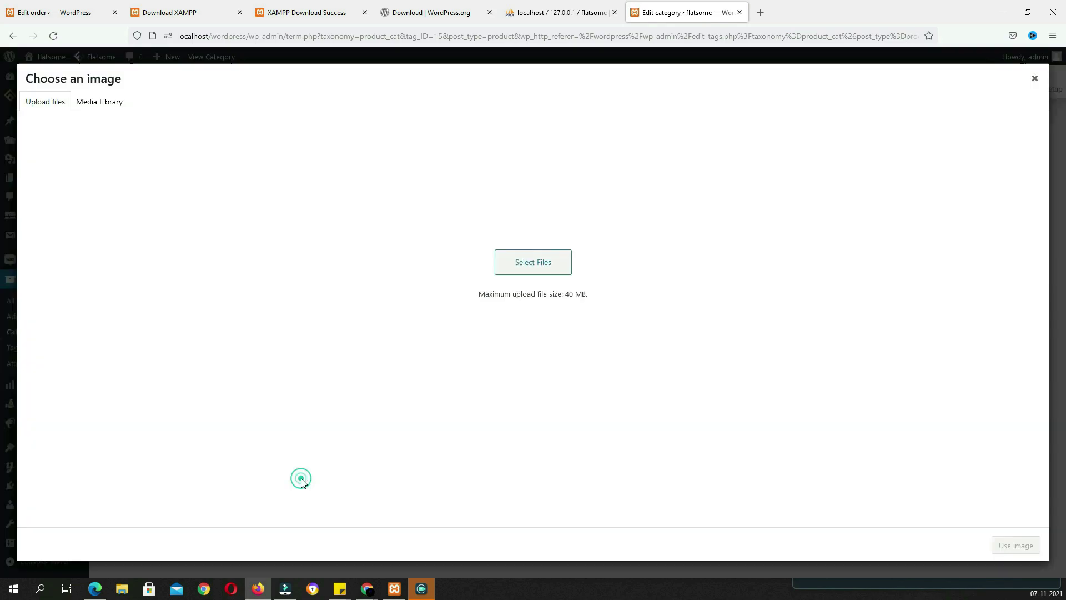
{"action": "left_click", "coordinate": [111, 106]}
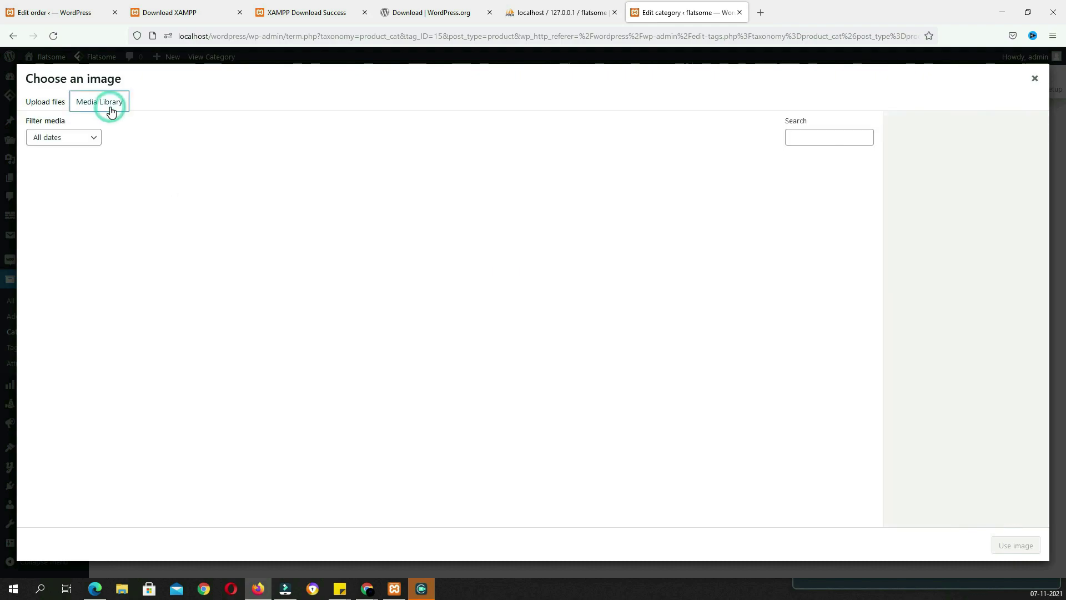
{"action": "scroll", "coordinate": [444, 389], "scroll_direction": "down", "scroll_amount": 5}
{"action": "left_click", "coordinate": [450, 514]}
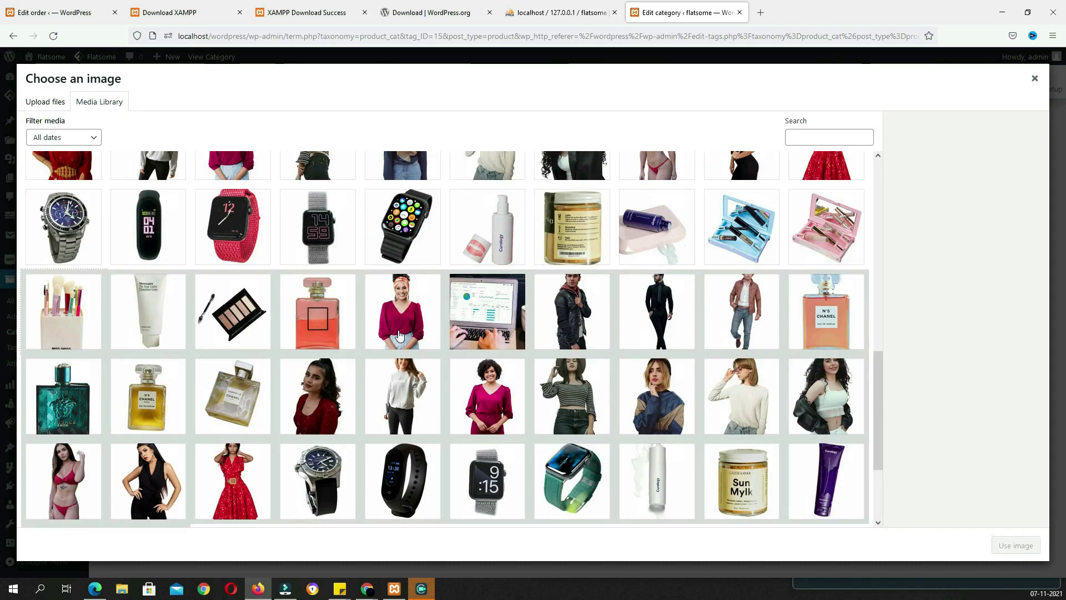
{"action": "left_click", "coordinate": [403, 311]}
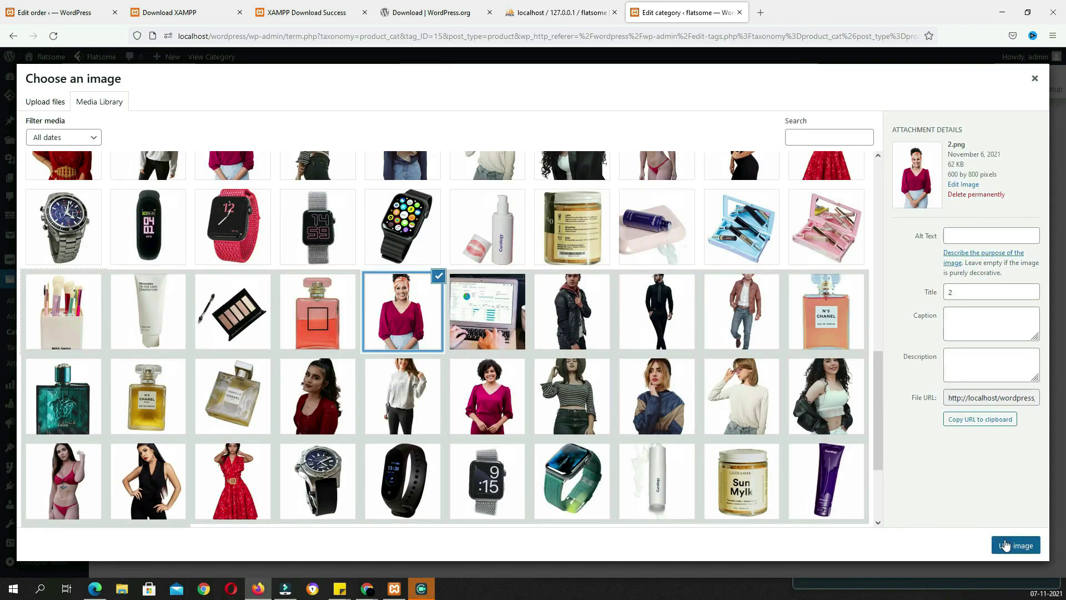
{"action": "left_click", "coordinate": [1006, 544]}
{"action": "left_click", "coordinate": [118, 531]}
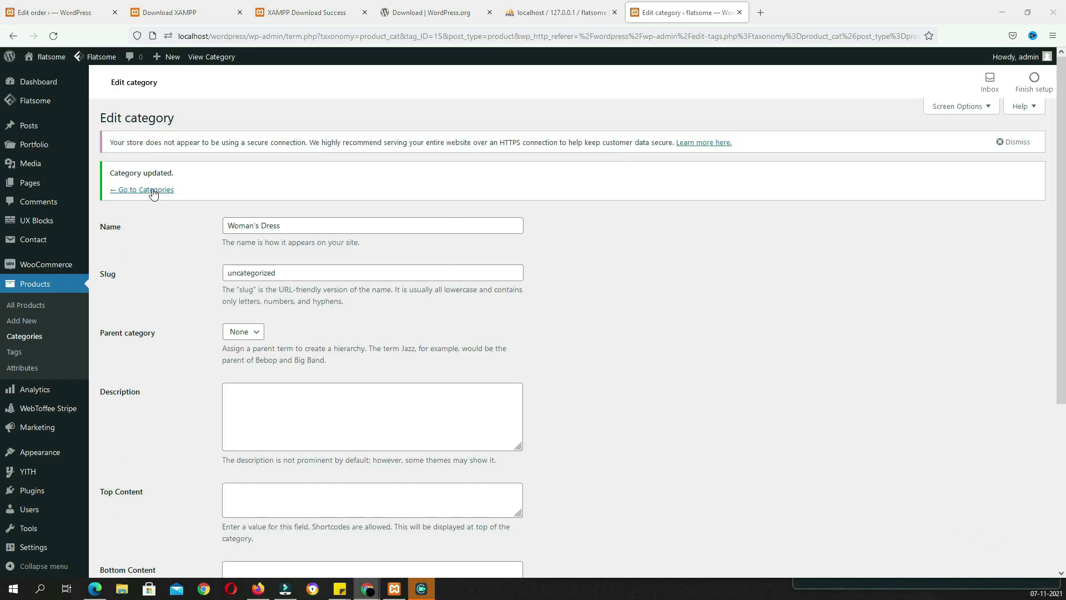
{"action": "left_click", "coordinate": [149, 191]}
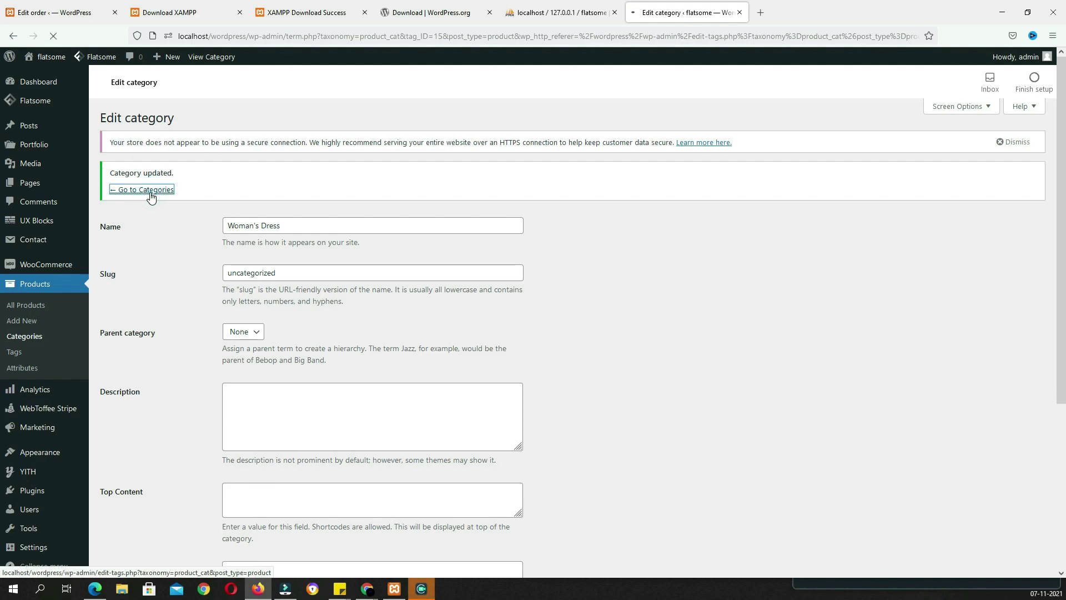
Add the 'Beauty Product' category with the lipstick thumbnail image
{"action": "type", "text": "Beauty Product"}
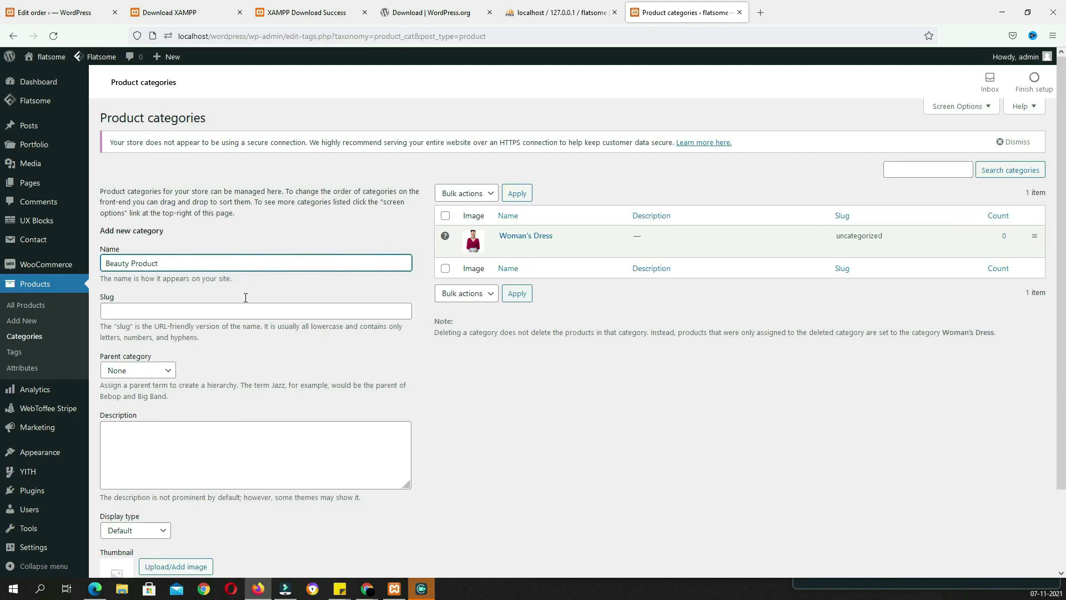
{"action": "scroll", "coordinate": [245, 301], "scroll_direction": "down", "scroll_amount": 3}
{"action": "left_click", "coordinate": [179, 475]}
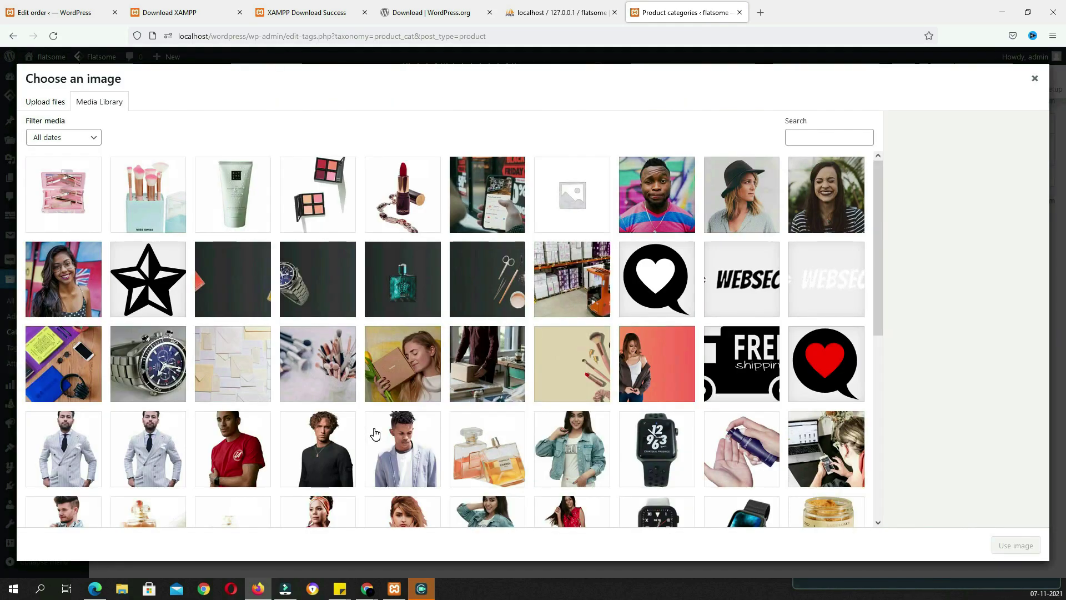
{"action": "left_click", "coordinate": [401, 226]}
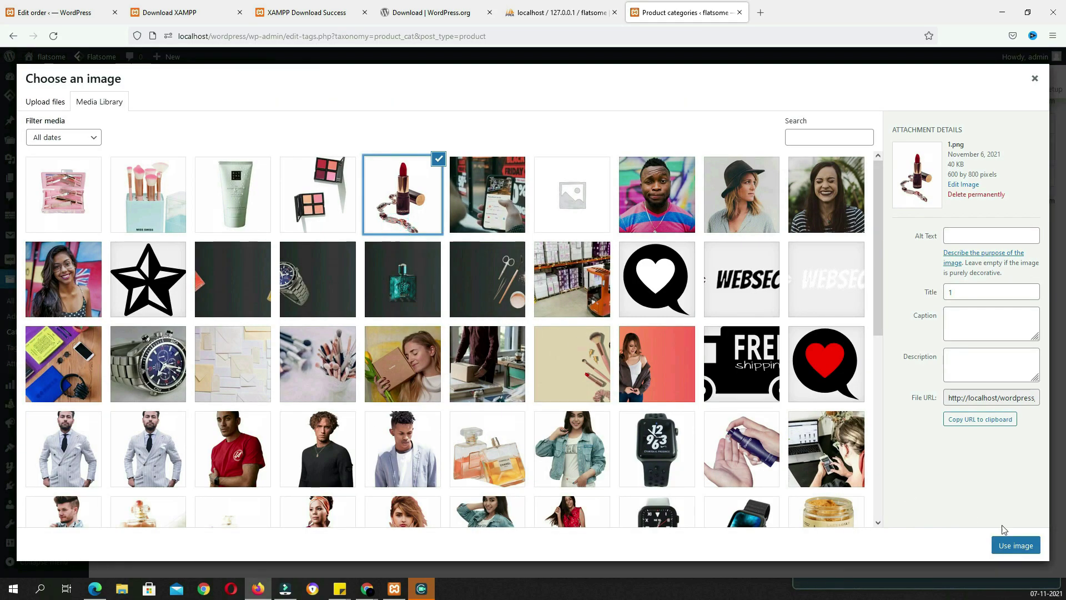
{"action": "left_click", "coordinate": [1013, 548]}
{"action": "left_click", "coordinate": [158, 519]}
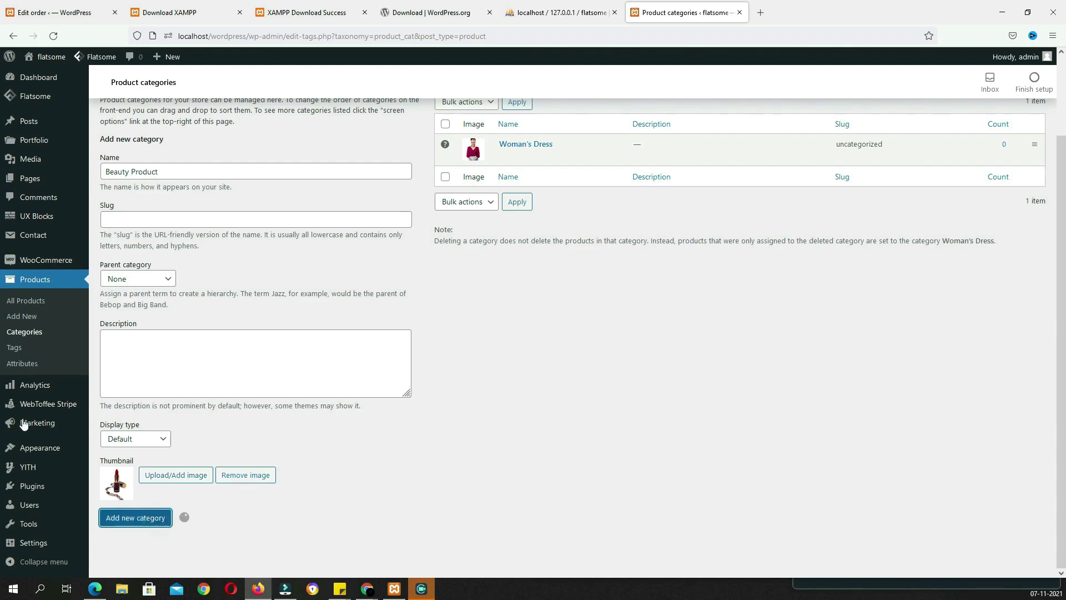
Add the 'Man's Dress' category with a suit thumbnail image
{"action": "left_click", "coordinate": [358, 170]}
{"action": "type", "text": "Man's Dress"}
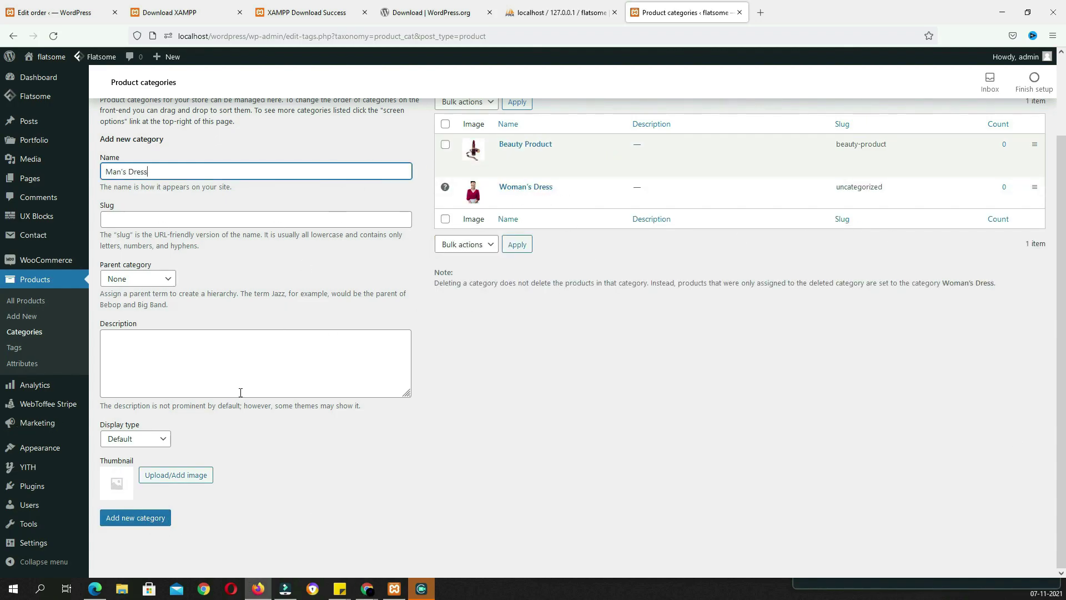
{"action": "left_click", "coordinate": [179, 475]}
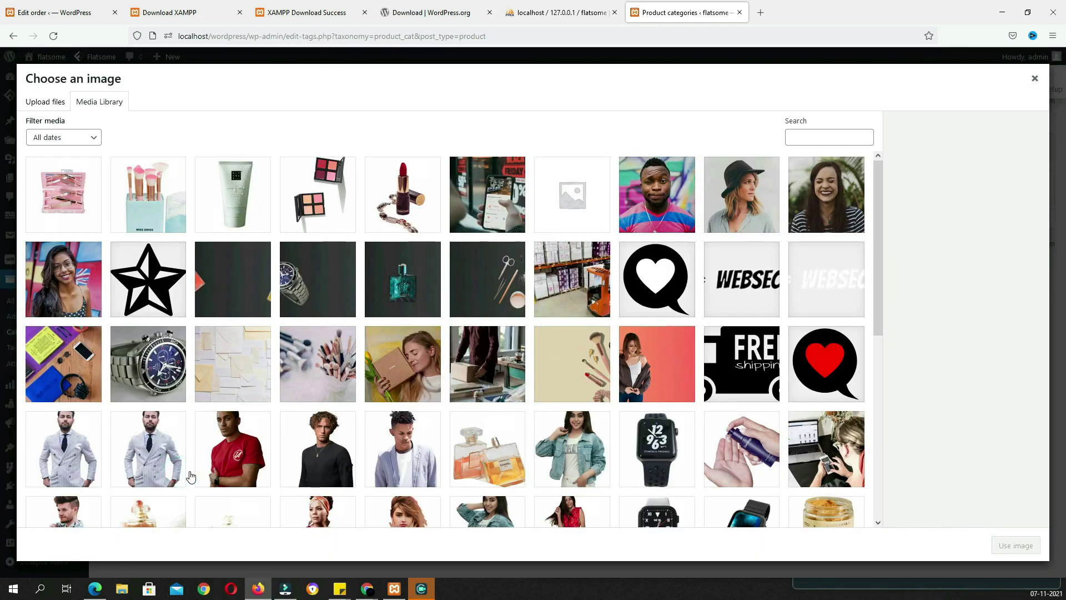
{"action": "left_click", "coordinate": [92, 451]}
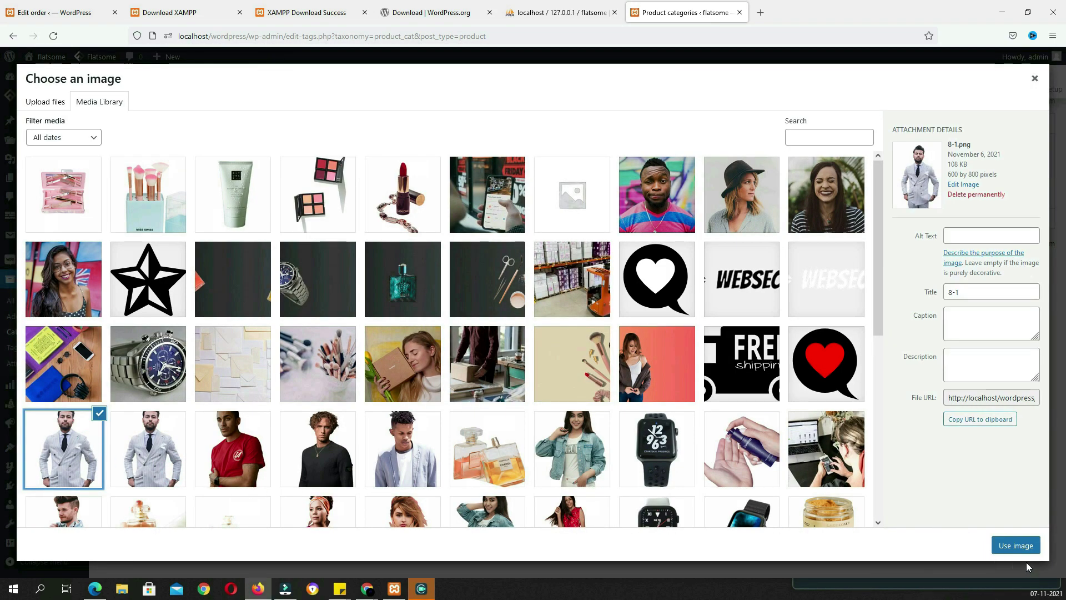
{"action": "left_click", "coordinate": [1016, 545]}
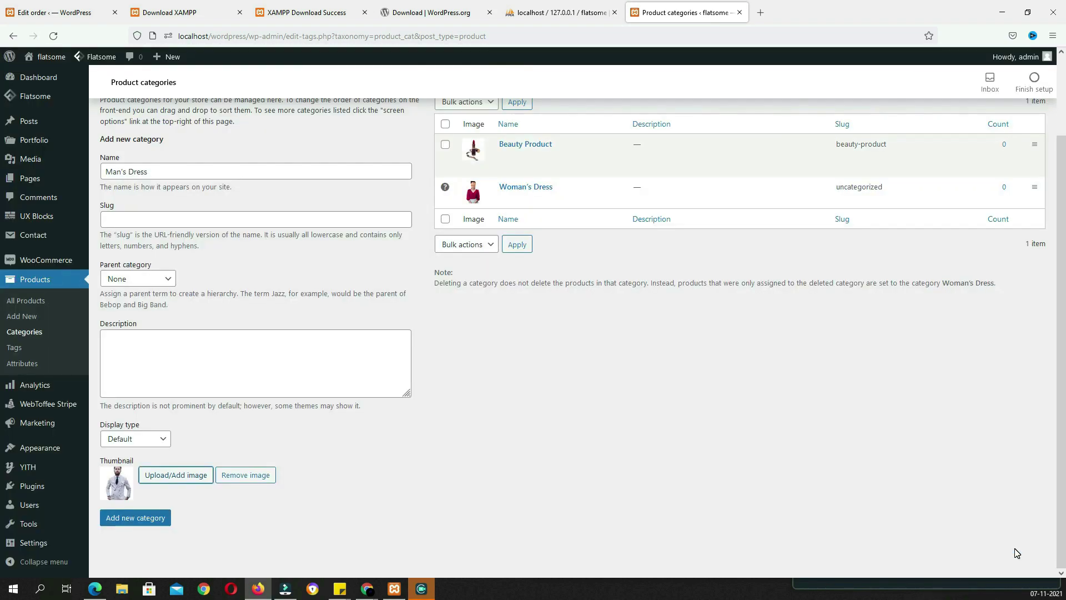
{"action": "left_click", "coordinate": [136, 516]}
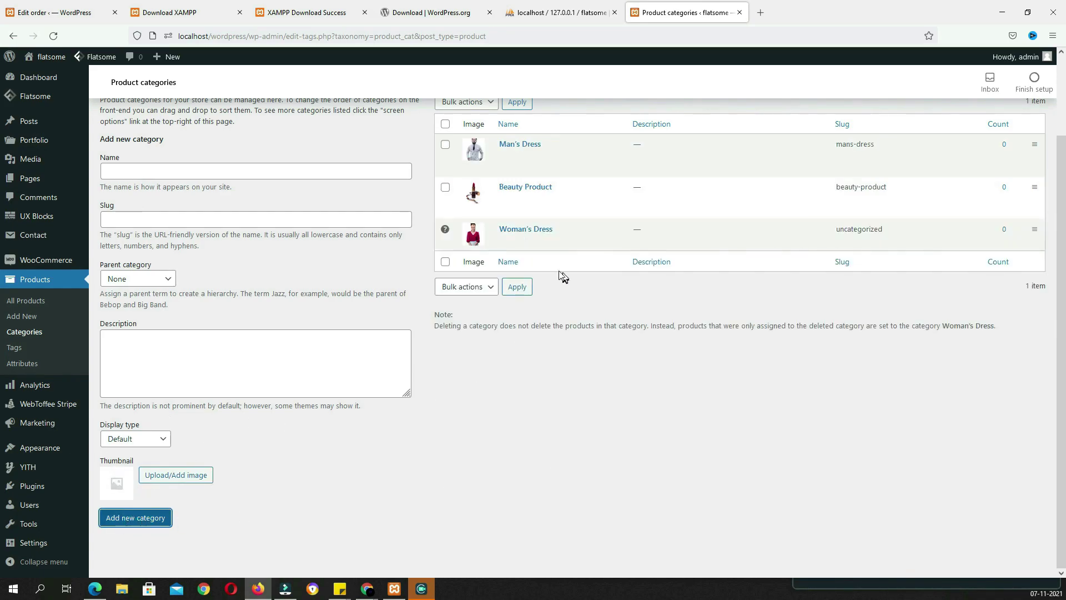
Add the 'Parfum' category with the red perfume bottle thumbnail image
{"action": "left_click", "coordinate": [319, 172]}
{"action": "type", "text": "Parfum"}
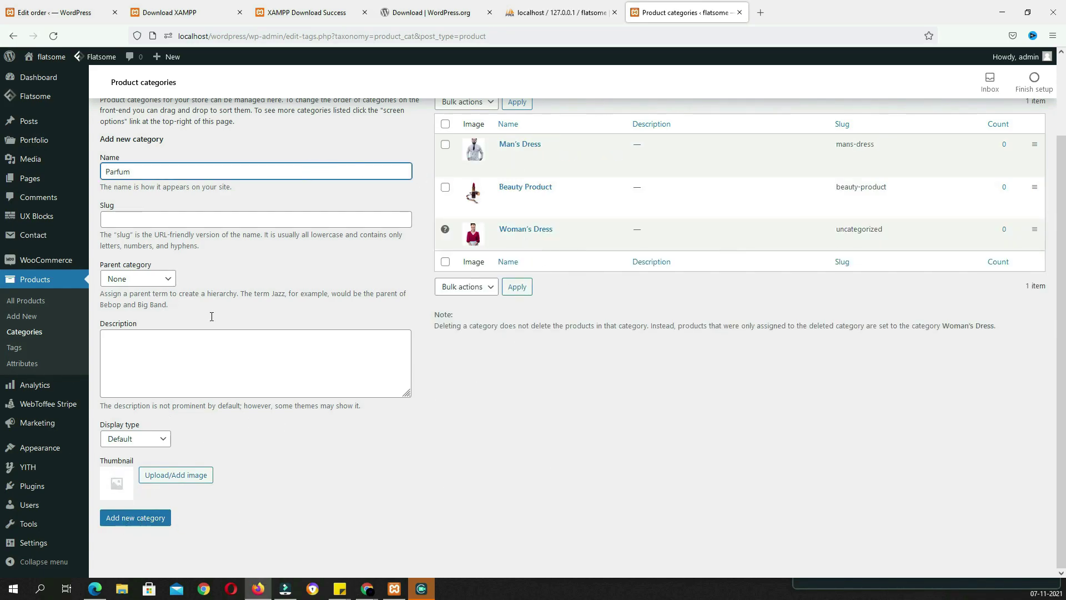
{"action": "left_click", "coordinate": [158, 477]}
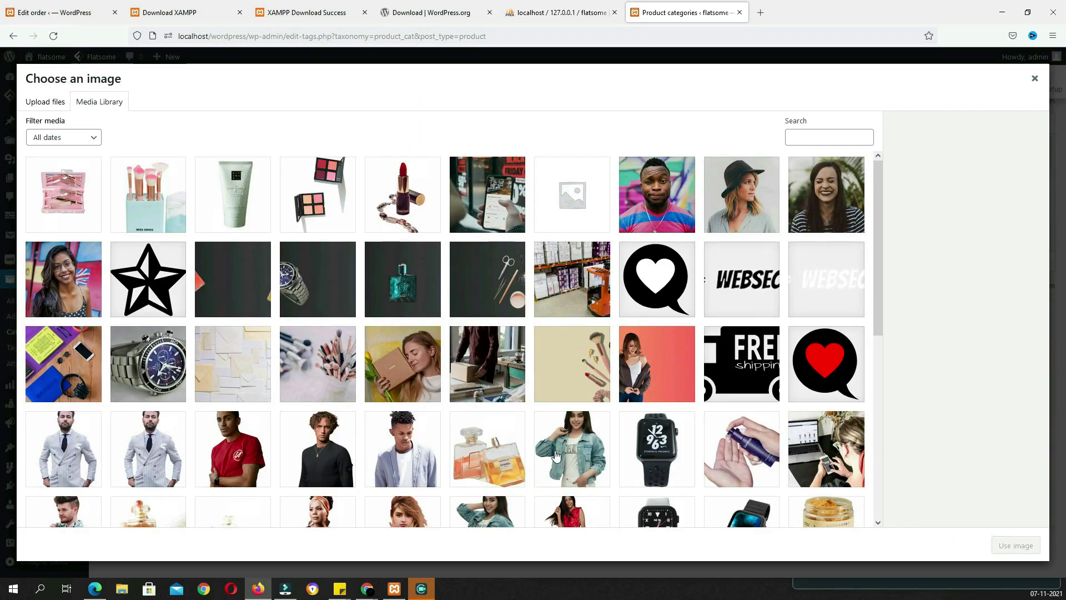
{"action": "scroll", "coordinate": [555, 456], "scroll_direction": "down", "scroll_amount": 6}
{"action": "left_click", "coordinate": [593, 269]}
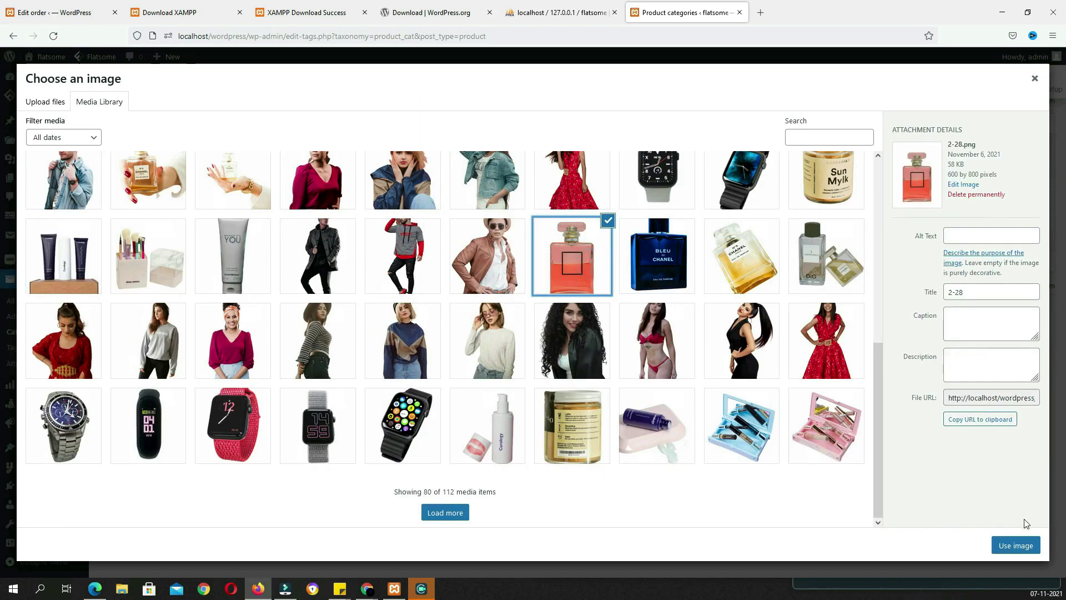
{"action": "left_click", "coordinate": [1014, 546]}
{"action": "left_click", "coordinate": [116, 516]}
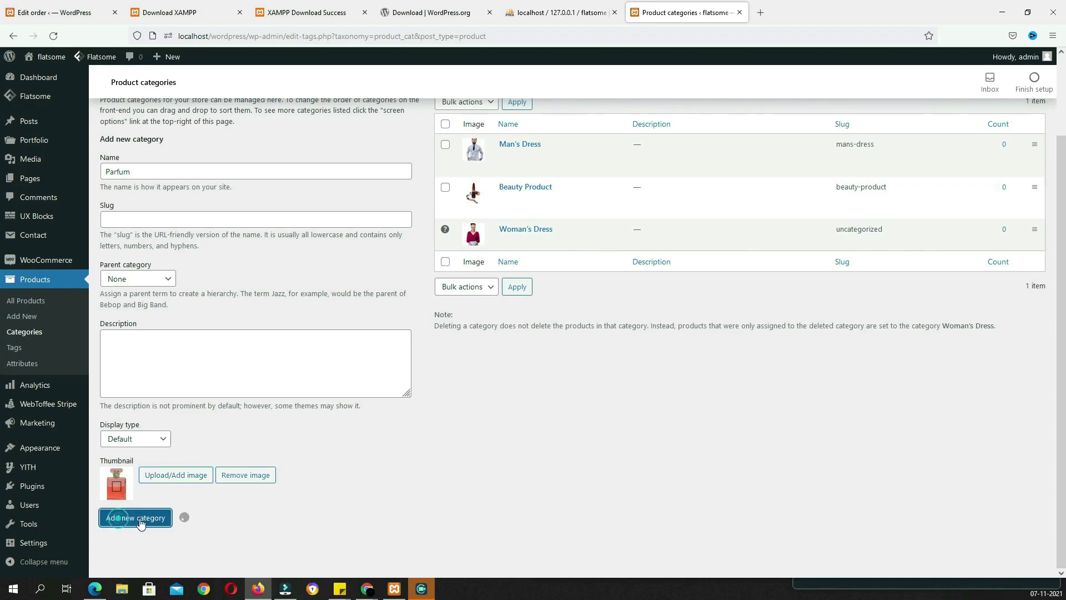
Add the 'Watch' category with the grey watch thumbnail image
{"action": "left_click", "coordinate": [341, 176]}
{"action": "type", "text": "Watch"}
{"action": "left_click", "coordinate": [190, 479]}
{"action": "left_click", "coordinate": [340, 418]}
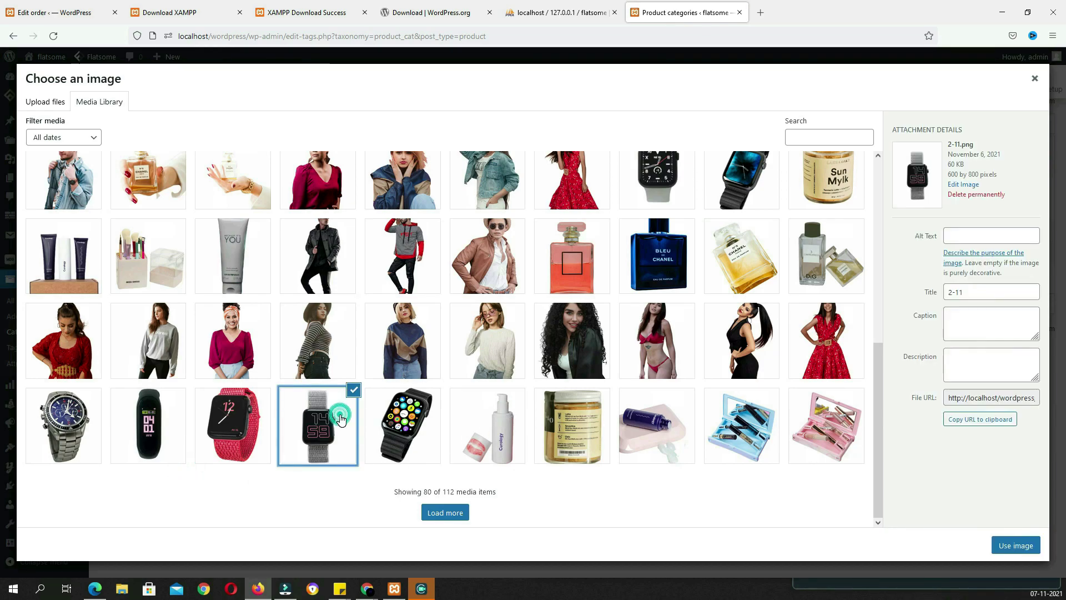
{"action": "left_click", "coordinate": [1009, 543]}
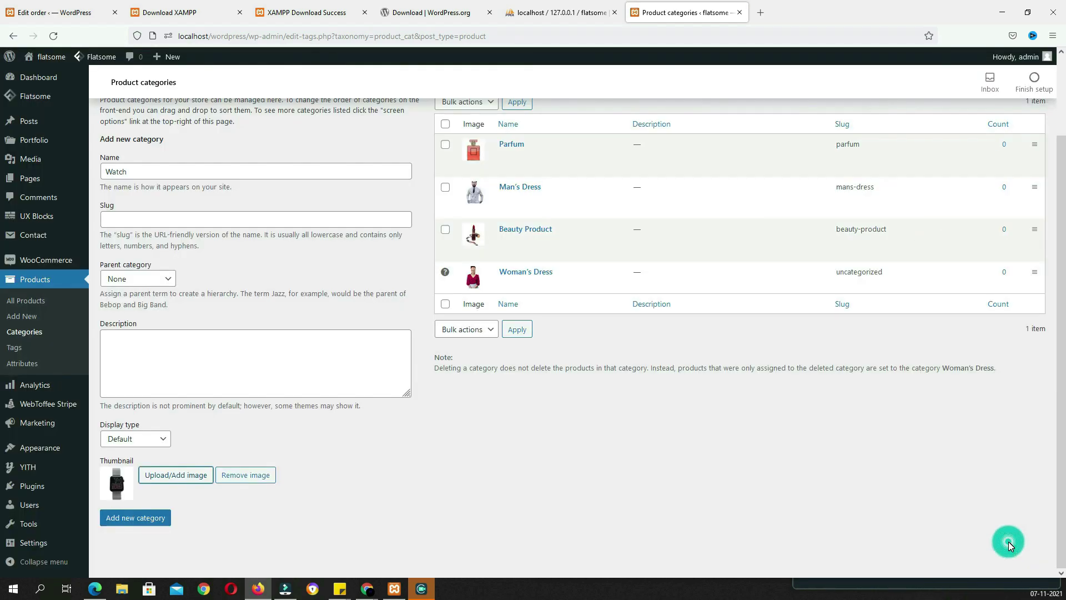
{"action": "left_click", "coordinate": [148, 522]}
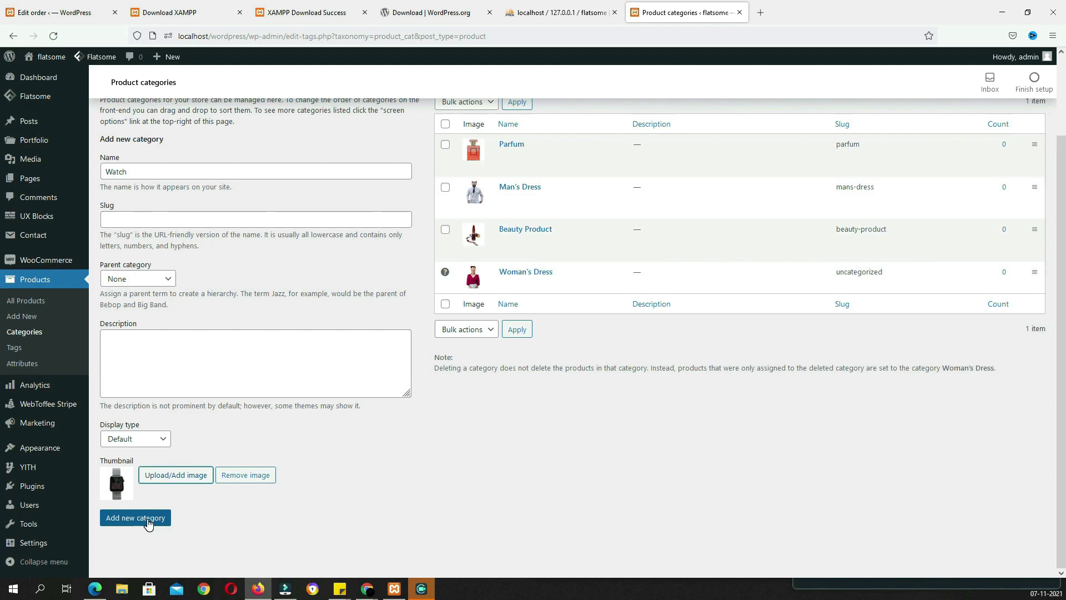
{"action": "scroll", "coordinate": [269, 515], "scroll_direction": "up", "scroll_amount": 3}
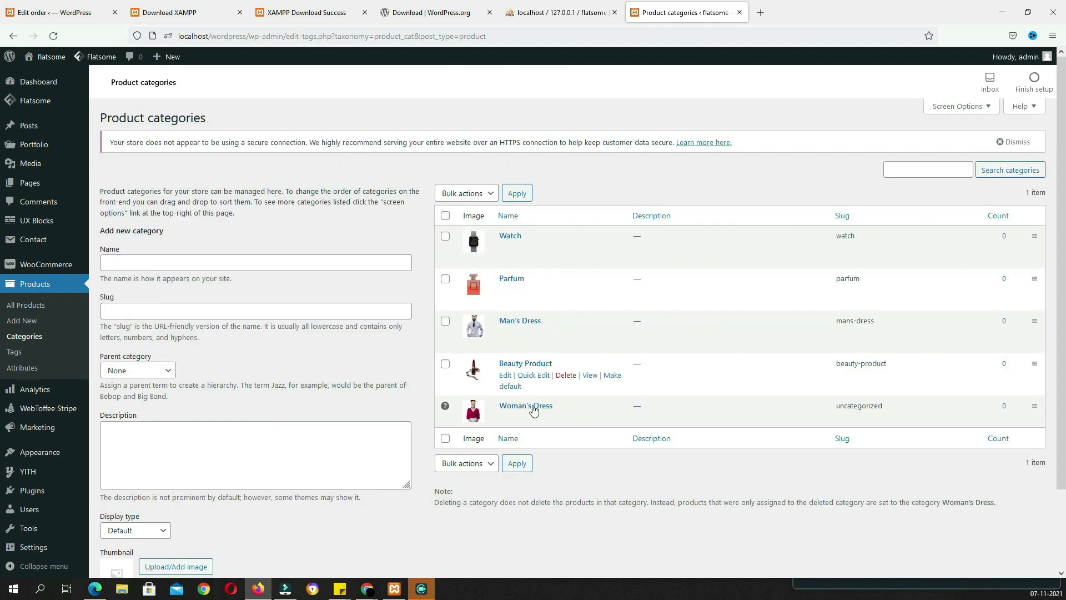
Enable variation swatches in Flatsome Advanced > WooCommerce, save all changes, then return to Product Attributes
{"action": "left_click", "coordinate": [30, 370]}
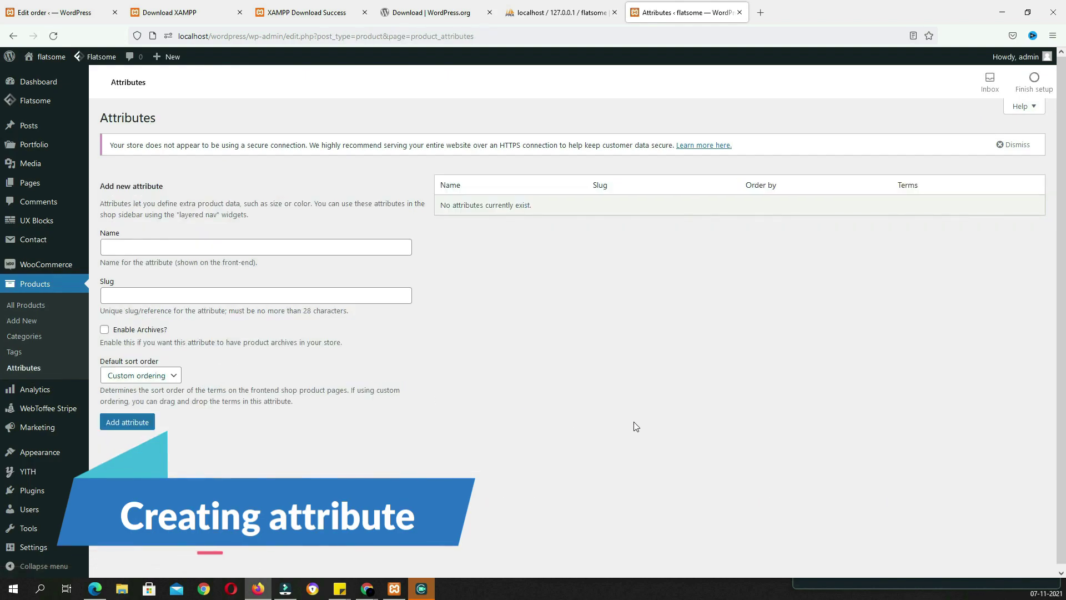
{"action": "mouse_move", "coordinate": [103, 59]}
{"action": "mouse_move", "coordinate": [108, 91]}
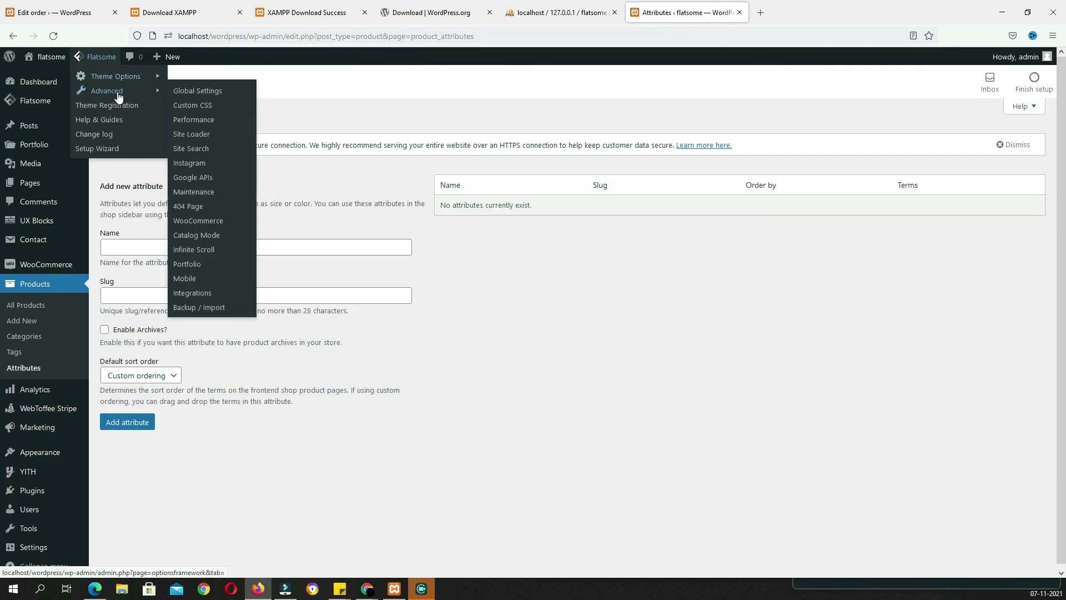
{"action": "left_click", "coordinate": [198, 222]}
{"action": "left_click", "coordinate": [222, 145]}
{"action": "left_click", "coordinate": [162, 143]}
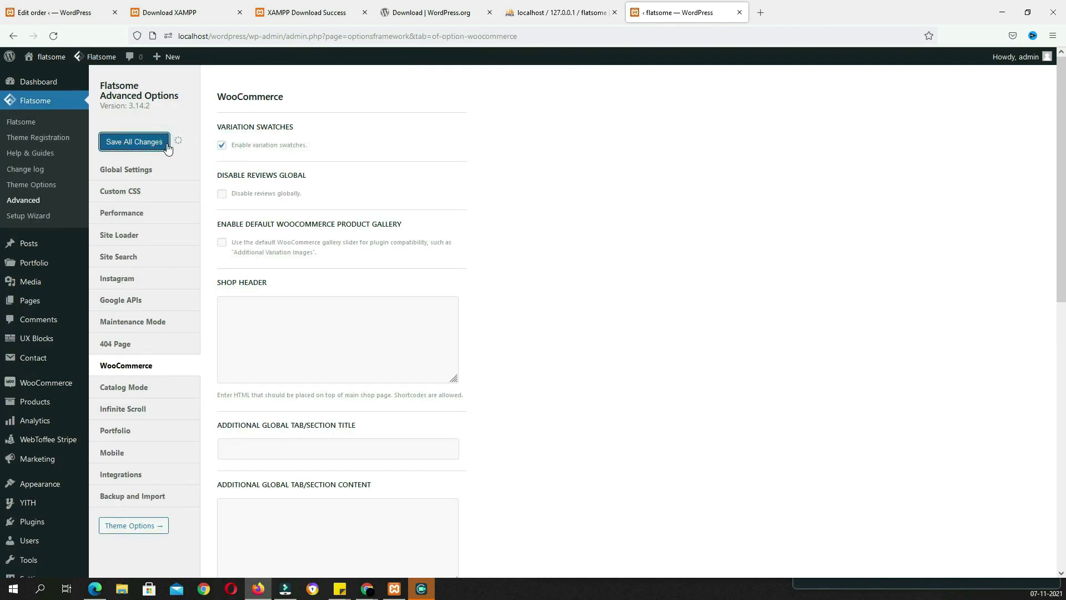
{"action": "mouse_move", "coordinate": [33, 409]}
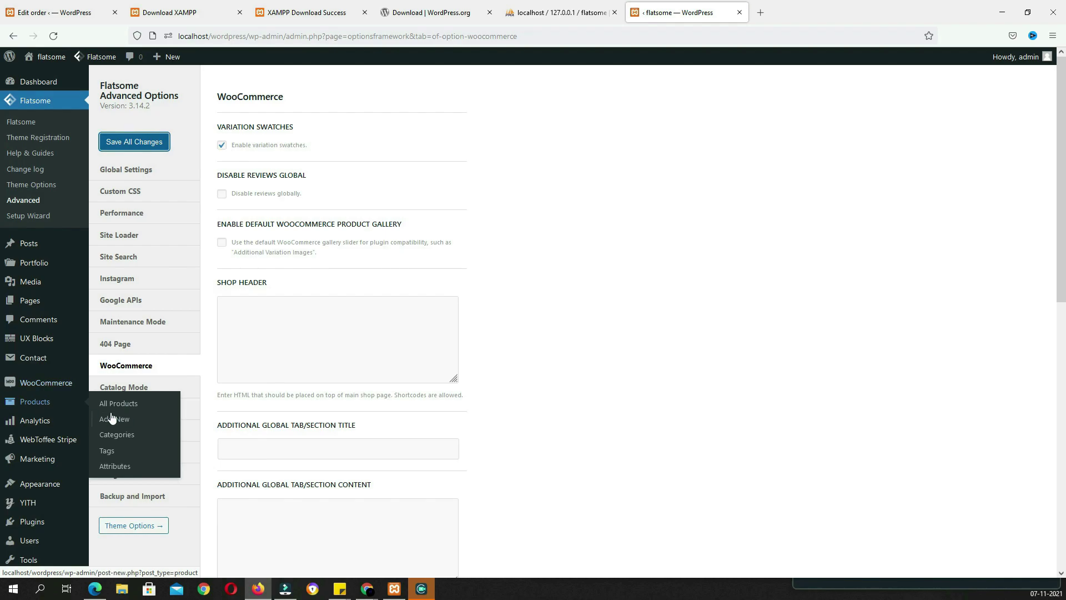
{"action": "left_click", "coordinate": [114, 467]}
{"action": "left_click", "coordinate": [253, 244]}
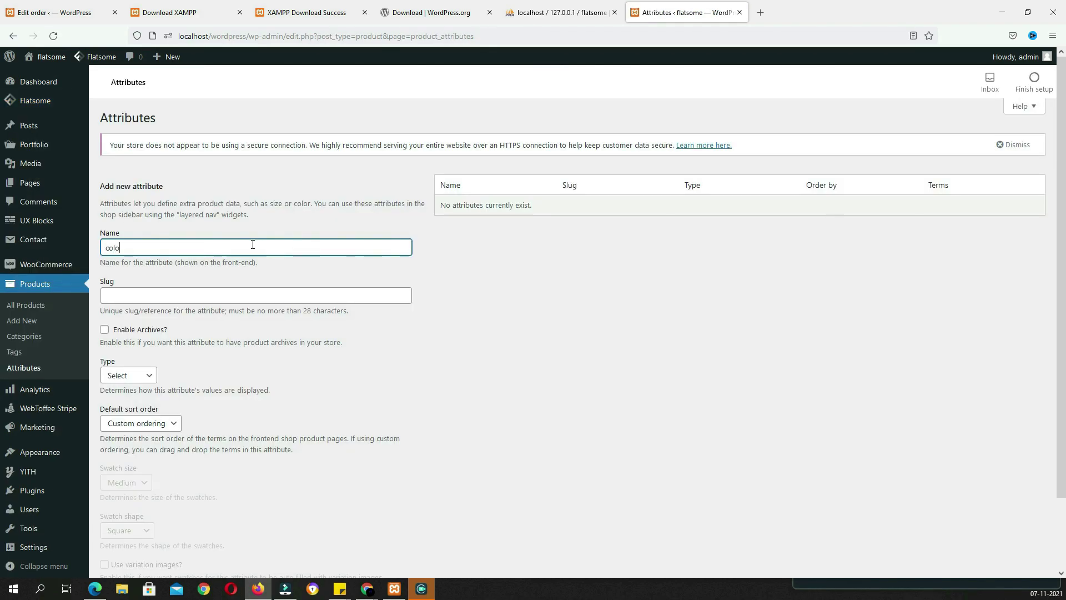
Create the color attribute as a UX Color type with rounded swatches
{"action": "left_click", "coordinate": [125, 376]}
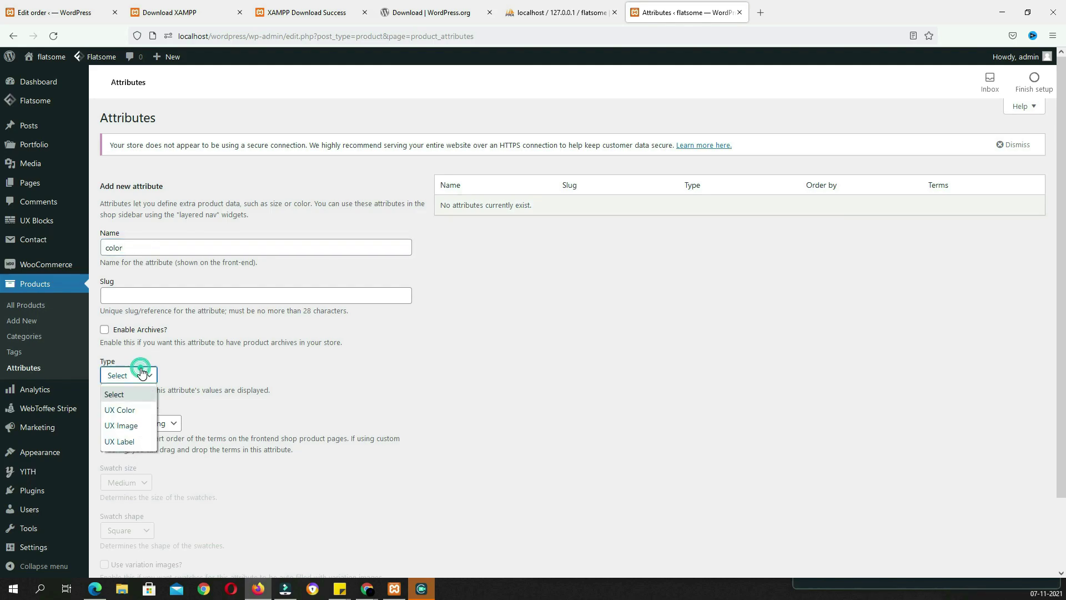
{"action": "left_click", "coordinate": [133, 411]}
{"action": "scroll", "coordinate": [128, 467], "scroll_direction": "down", "scroll_amount": 1}
{"action": "left_click", "coordinate": [139, 475]}
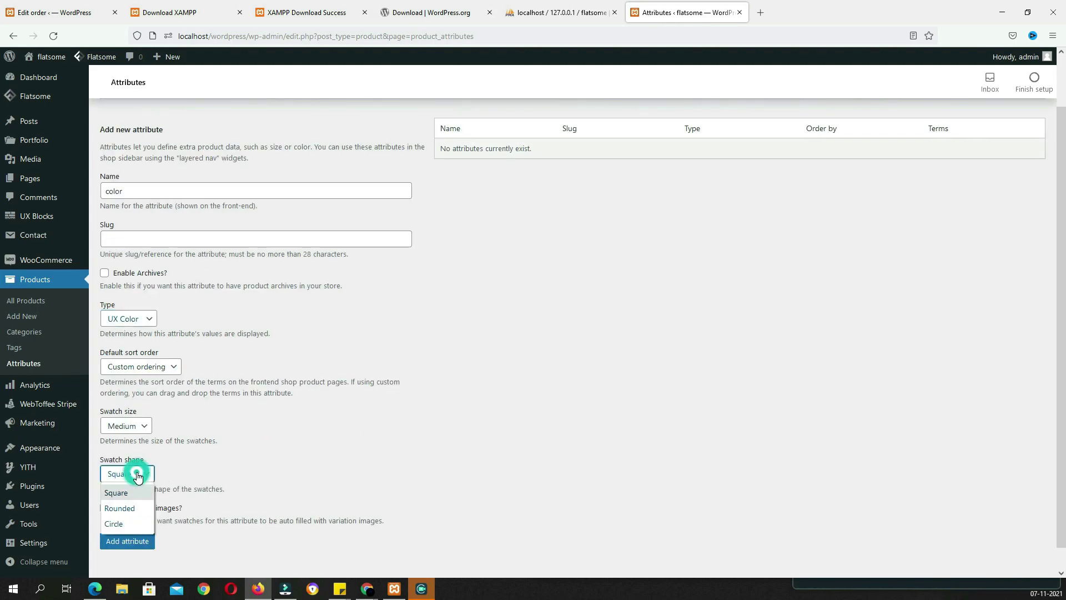
{"action": "left_click", "coordinate": [120, 509]}
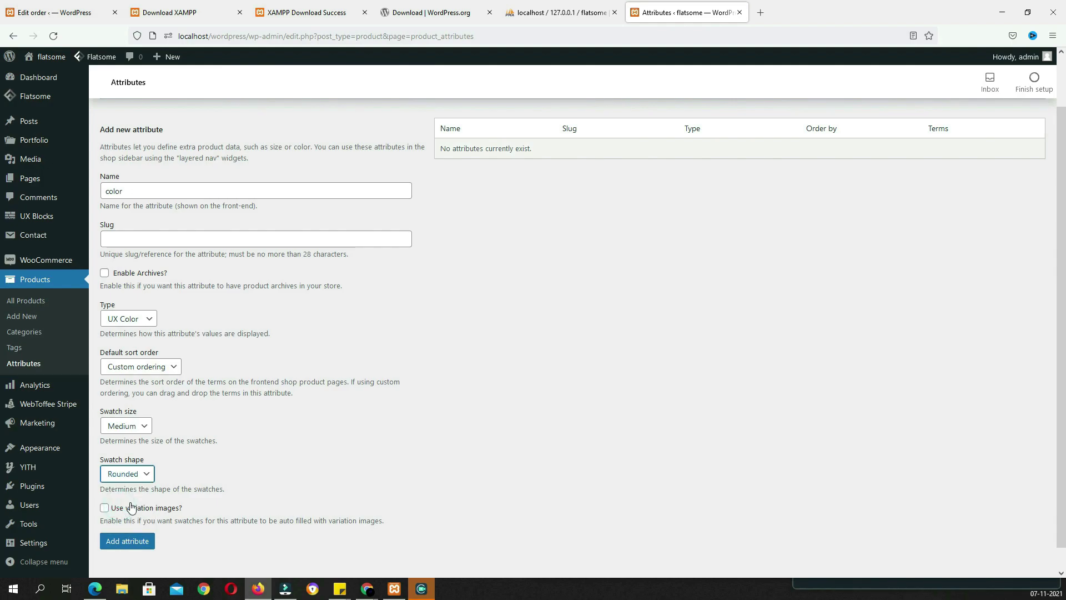
{"action": "left_click", "coordinate": [145, 549]}
Add the size attribute as a UX Label type with rounded swatches
{"action": "left_click", "coordinate": [177, 246]}
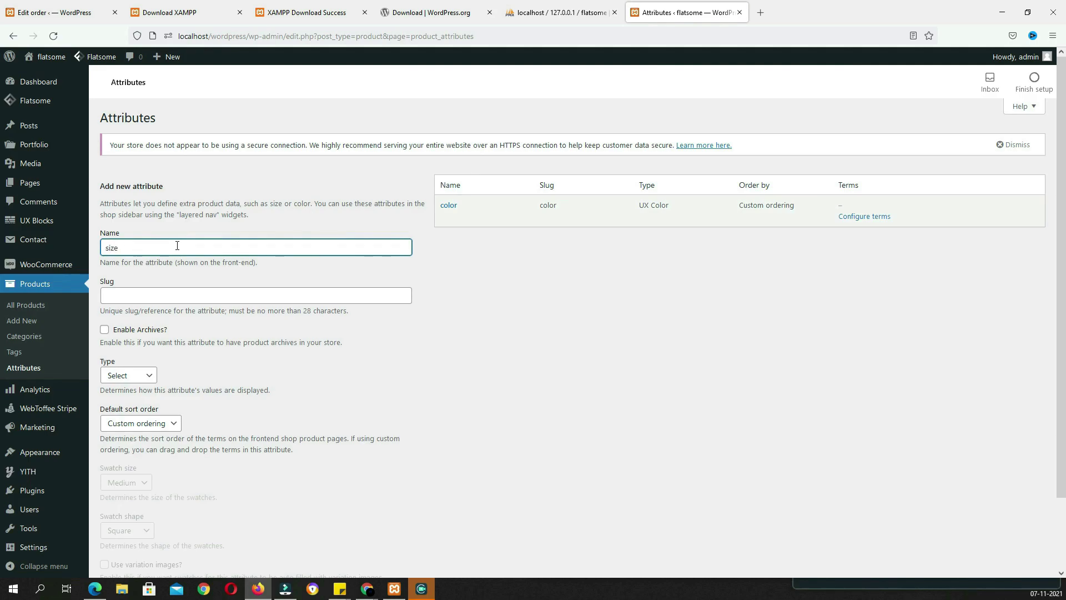
{"action": "scroll", "coordinate": [177, 246], "scroll_direction": "down", "scroll_amount": 3}
{"action": "left_click", "coordinate": [128, 295]}
{"action": "left_click", "coordinate": [126, 382]}
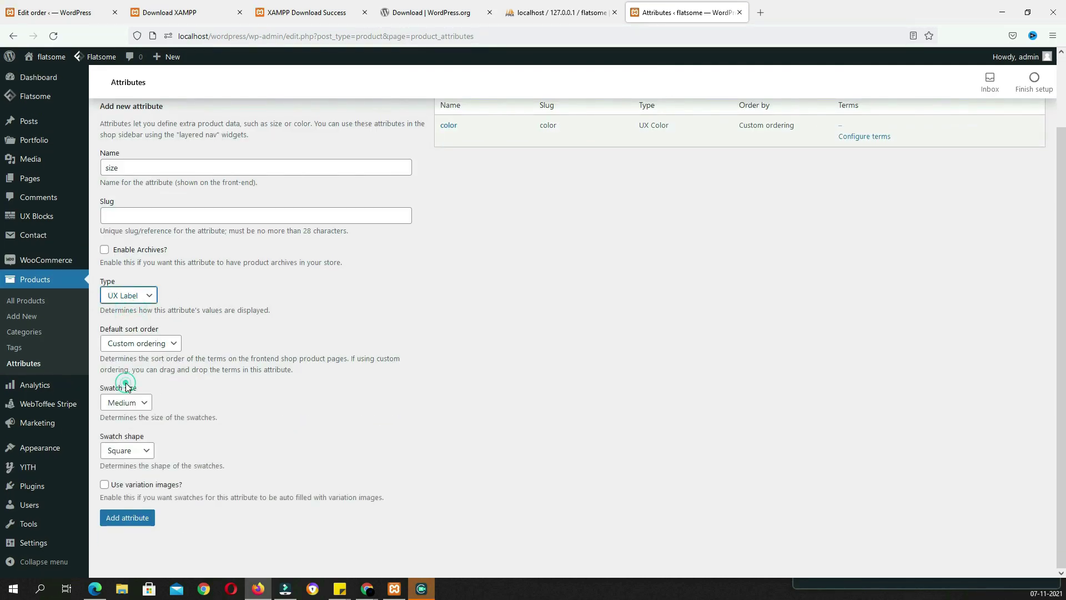
{"action": "left_click", "coordinate": [142, 451]}
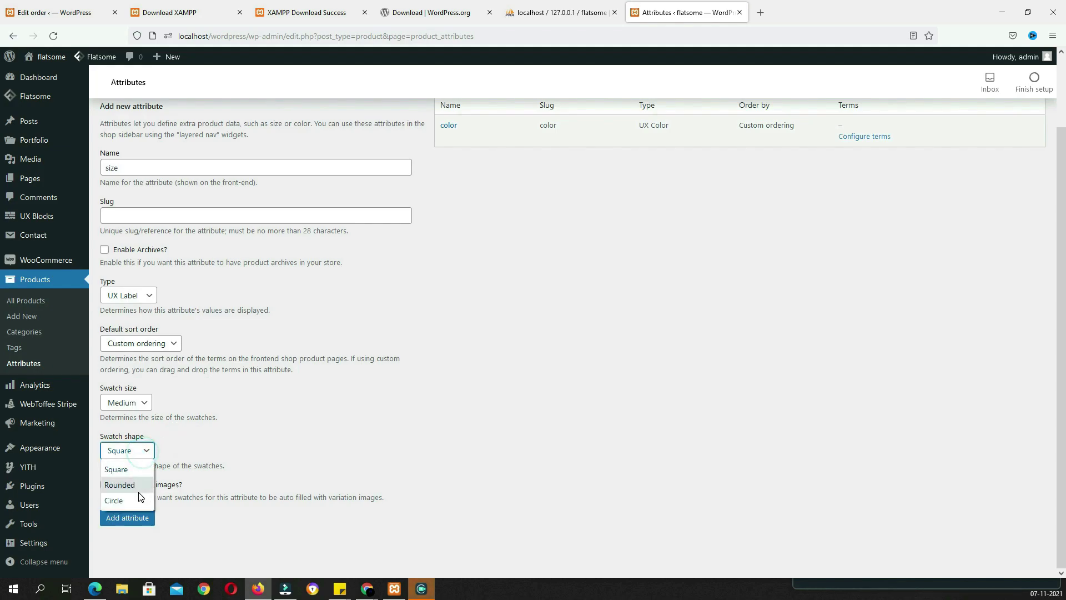
{"action": "left_click", "coordinate": [139, 488]}
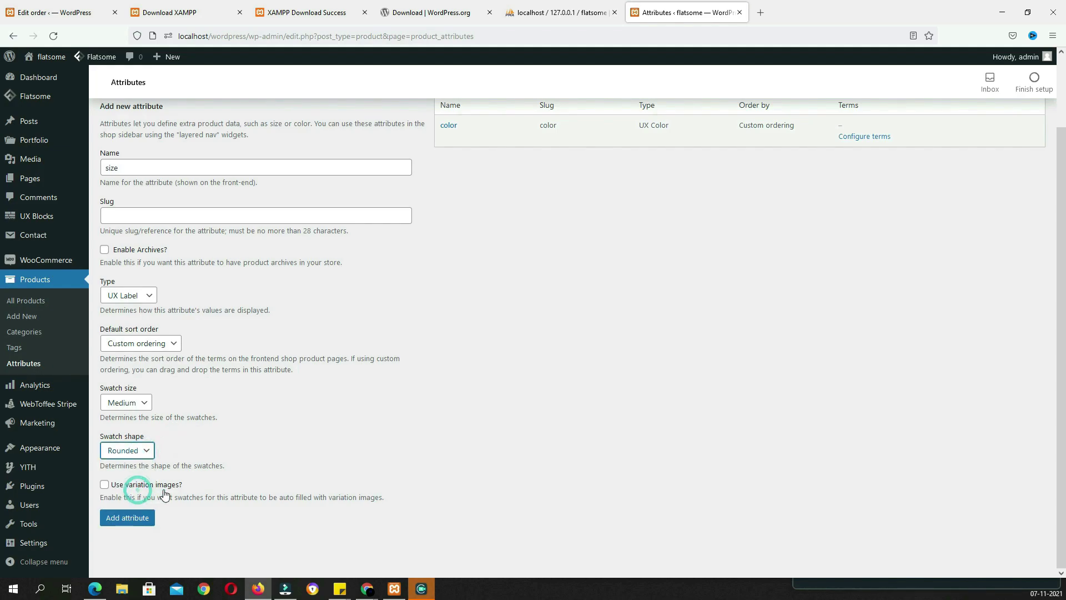
{"action": "left_click", "coordinate": [142, 522]}
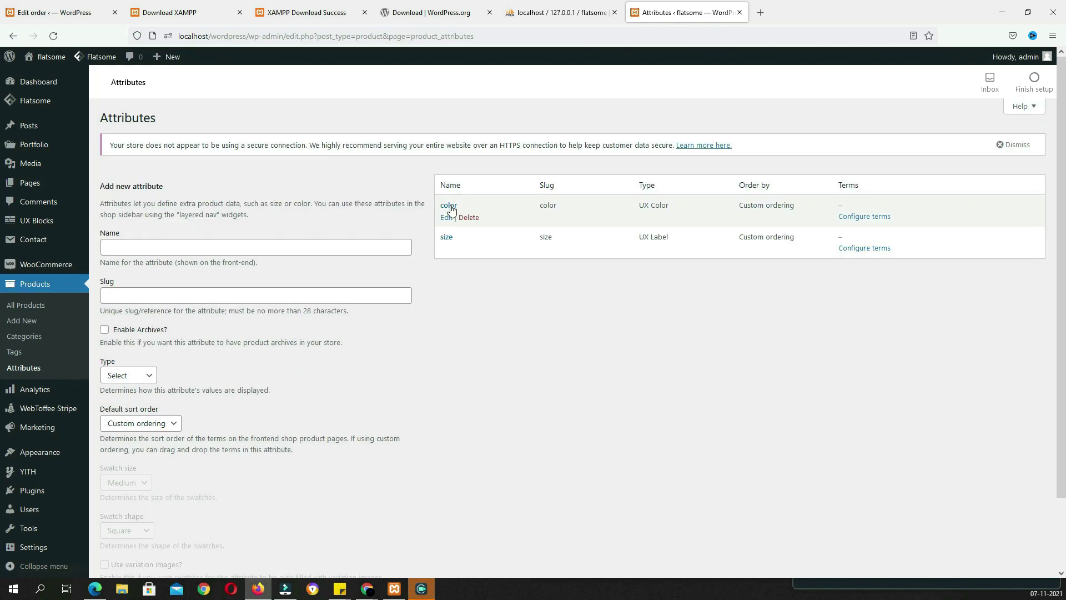
Add red and black colour terms with matching swatches to the color attribute
{"action": "left_click", "coordinate": [450, 206]}
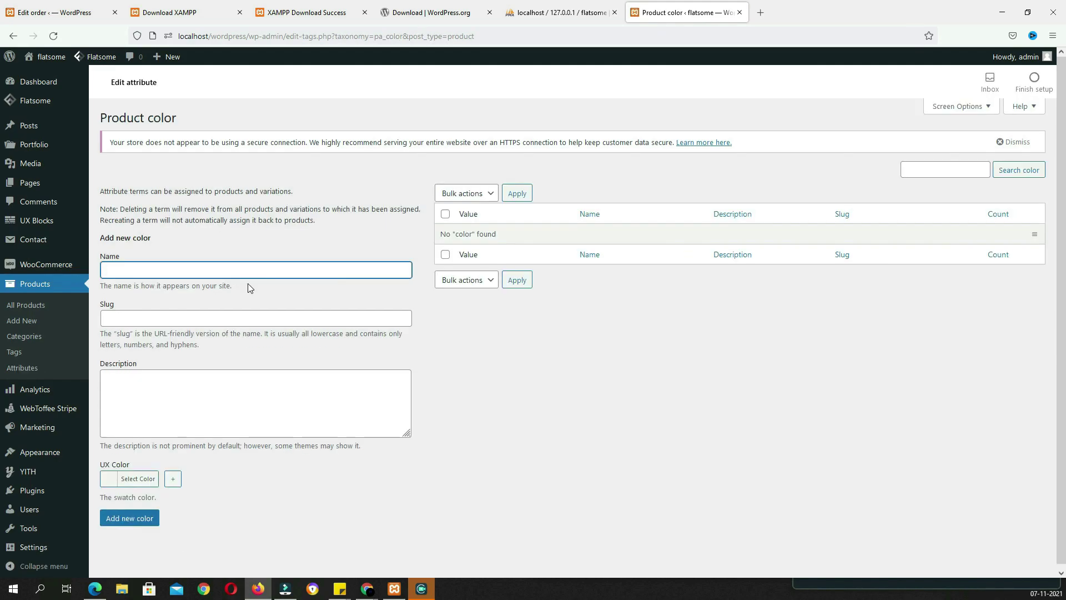
{"action": "type", "text": "red"}
{"action": "left_click", "coordinate": [123, 481]}
{"action": "scroll", "coordinate": [340, 493], "scroll_direction": "down", "scroll_amount": 2}
{"action": "left_click", "coordinate": [139, 495]}
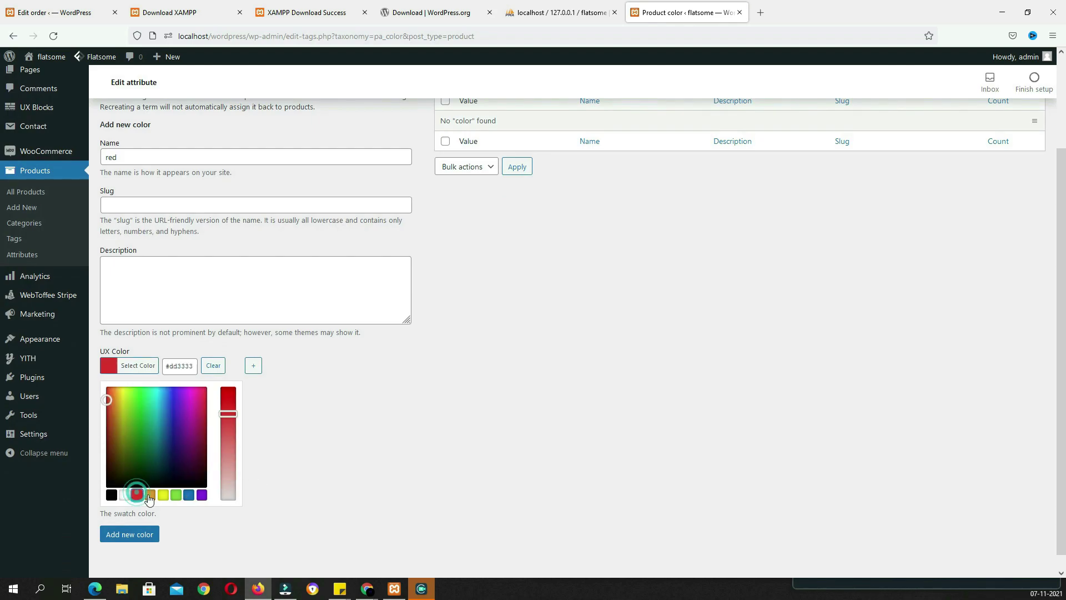
{"action": "left_click", "coordinate": [328, 439]}
{"action": "left_click", "coordinate": [136, 514]}
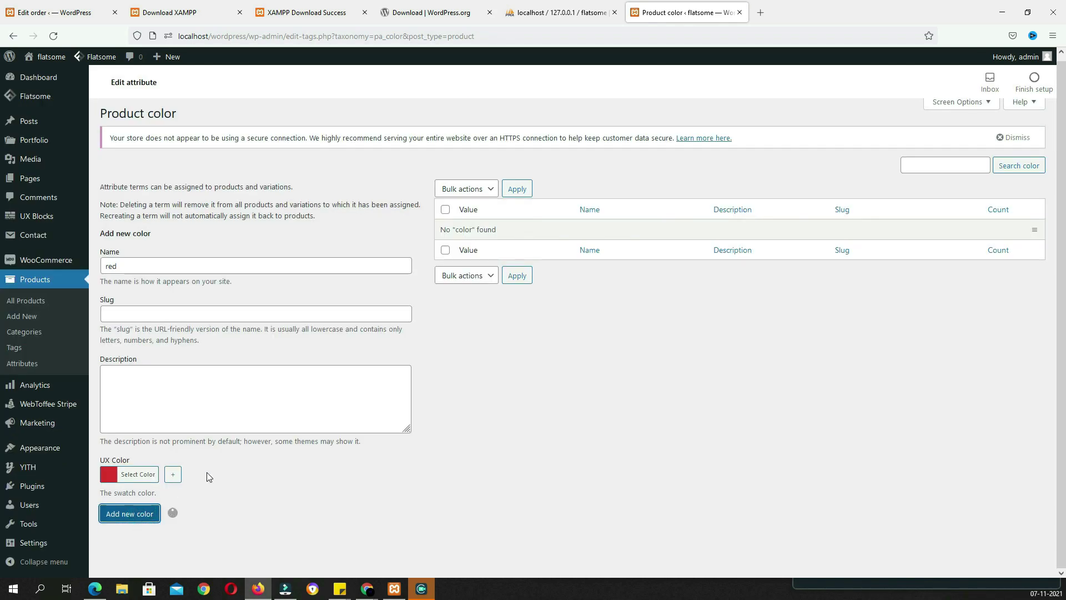
{"action": "left_click", "coordinate": [158, 269]}
{"action": "type", "text": "black"}
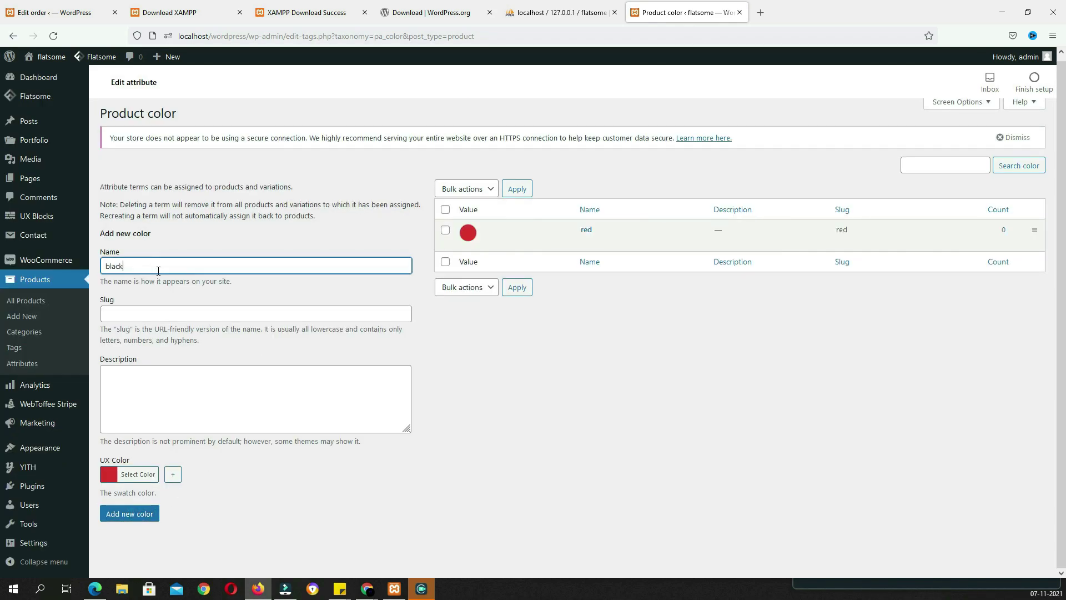
{"action": "left_click", "coordinate": [135, 478]}
{"action": "scroll", "coordinate": [207, 464], "scroll_direction": "down", "scroll_amount": 3}
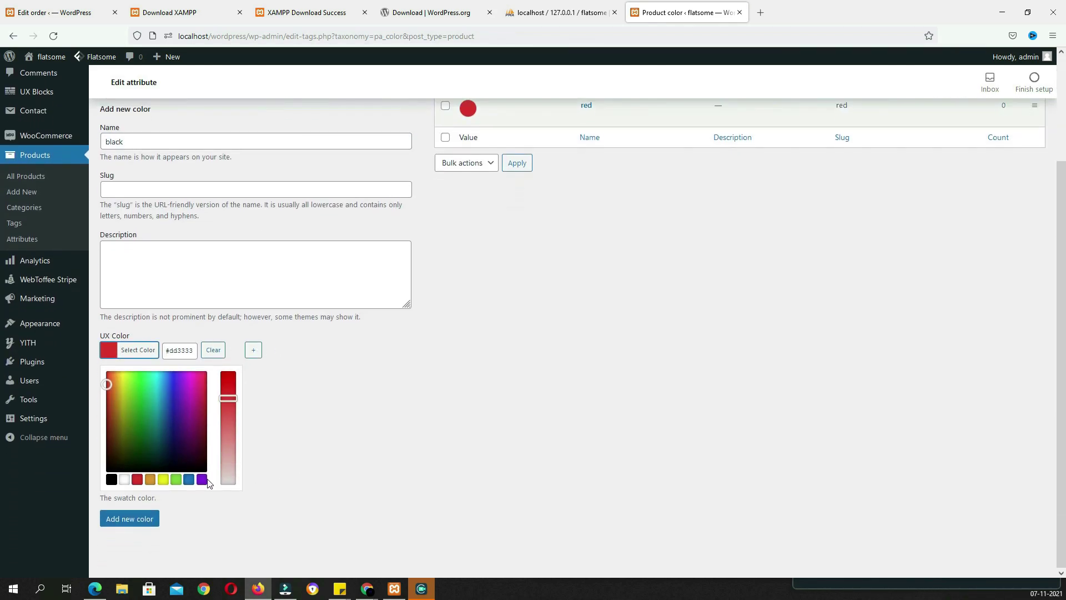
{"action": "left_click", "coordinate": [111, 479]}
{"action": "left_click", "coordinate": [125, 519]}
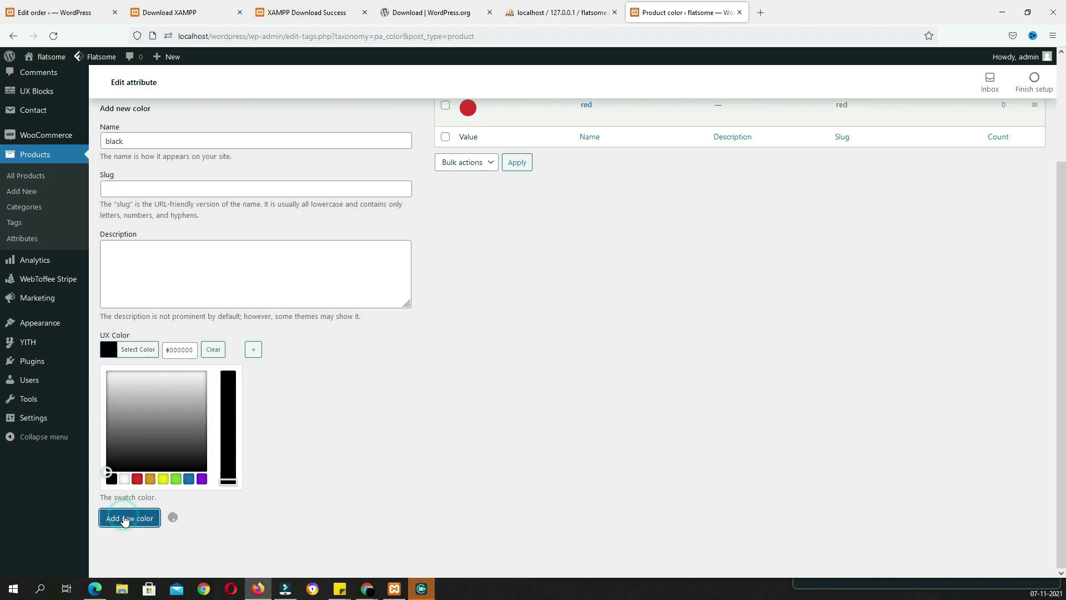
Add blue and yellow colour terms with matching swatch colours
{"action": "scroll", "coordinate": [148, 147], "scroll_direction": "up", "scroll_amount": 3}
{"action": "type", "text": "blue"}
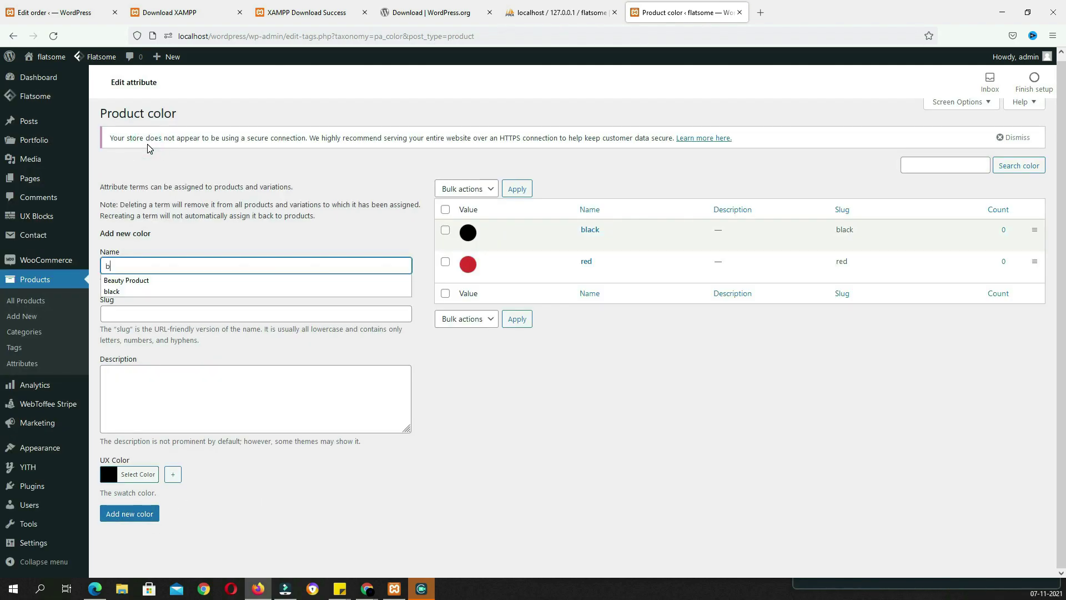
{"action": "left_click", "coordinate": [139, 476]}
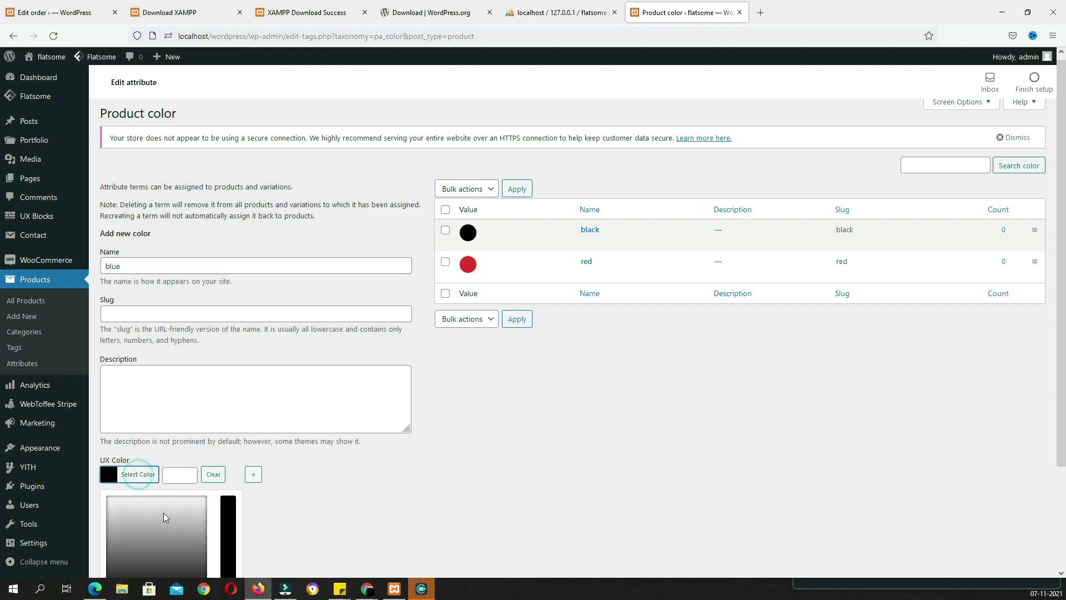
{"action": "scroll", "coordinate": [267, 504], "scroll_direction": "down", "scroll_amount": 3}
{"action": "left_click", "coordinate": [190, 479]}
{"action": "left_click", "coordinate": [142, 518]}
{"action": "left_click", "coordinate": [146, 143]}
{"action": "type", "text": "yellow"}
{"action": "left_click", "coordinate": [143, 476]}
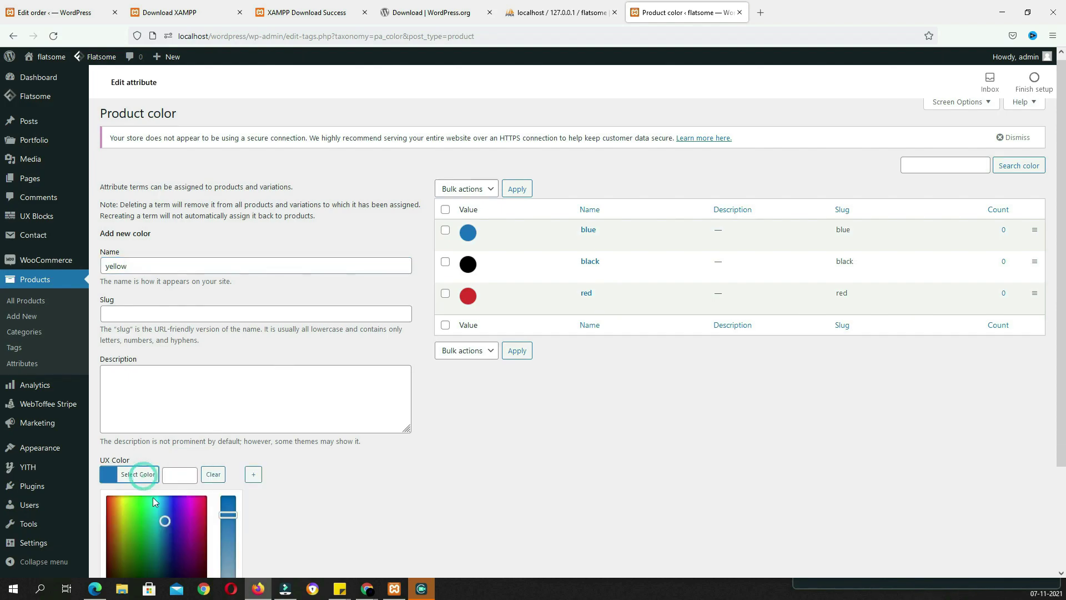
{"action": "scroll", "coordinate": [297, 516], "scroll_direction": "down", "scroll_amount": 3}
{"action": "left_click", "coordinate": [162, 478]}
{"action": "left_click", "coordinate": [146, 525]}
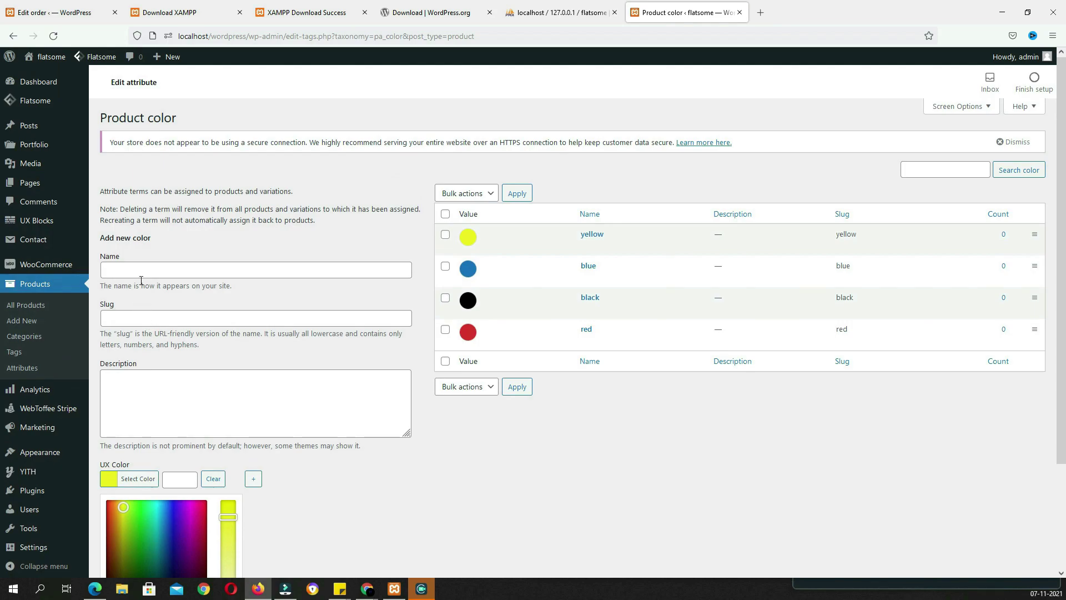
Add a green colour term with a green swatch, then go back to the attributes list
{"action": "left_click", "coordinate": [139, 273]}
{"action": "type", "text": "green"}
{"action": "left_click", "coordinate": [147, 479]}
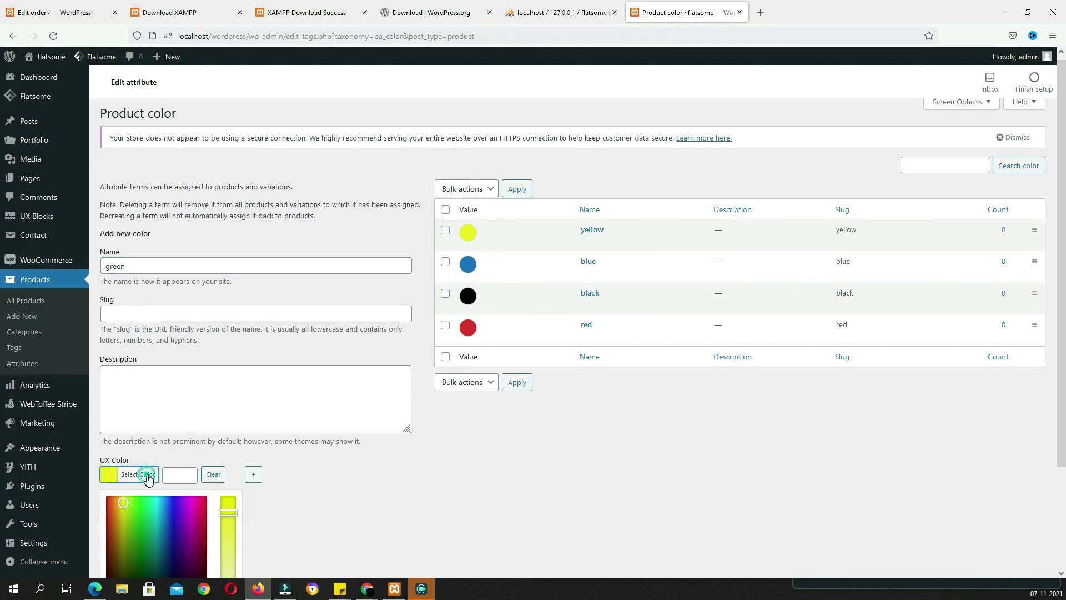
{"action": "scroll", "coordinate": [300, 473], "scroll_direction": "down", "scroll_amount": 3}
{"action": "left_click", "coordinate": [176, 478]}
{"action": "left_click", "coordinate": [150, 519]}
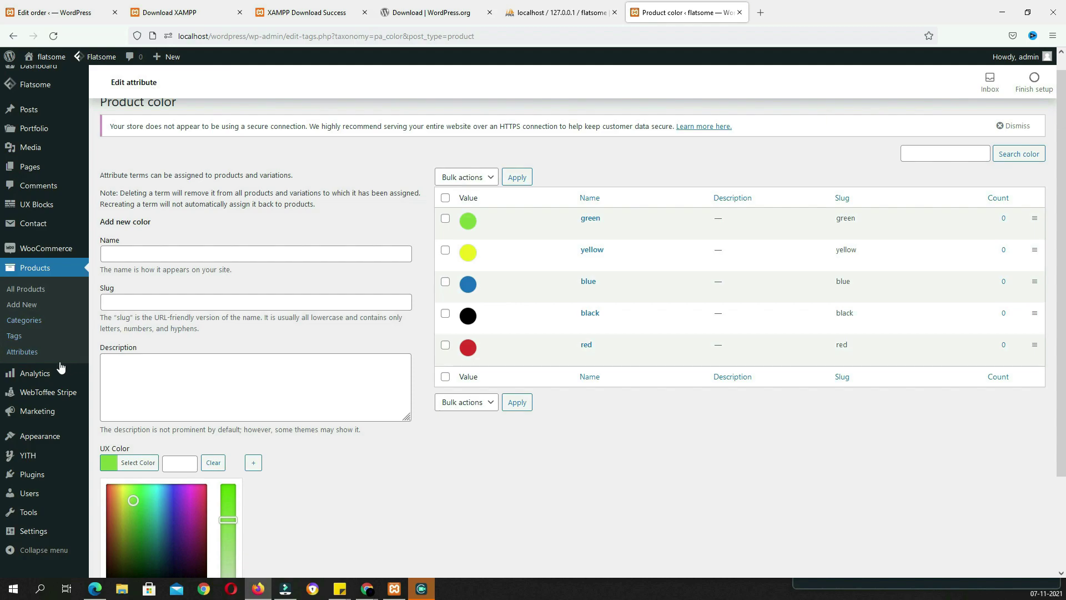
{"action": "left_click", "coordinate": [23, 352]}
In the size attribute's terms, add s, m, L and XL by entering each name
{"action": "left_click", "coordinate": [449, 242]}
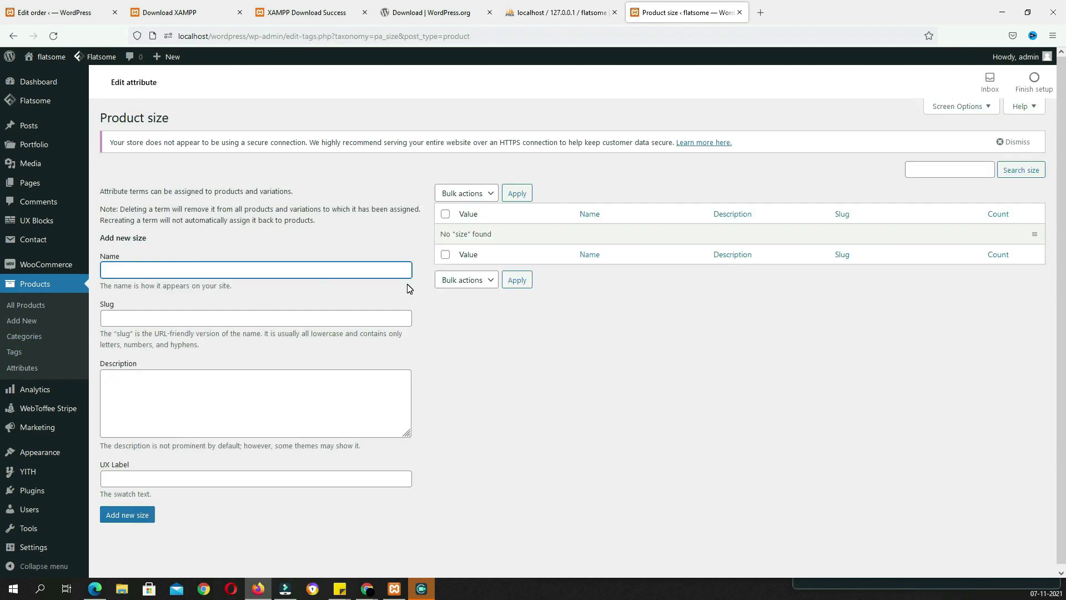
{"action": "type", "text": "s"}
{"action": "key", "text": "Return"}
{"action": "type", "text": "m"}
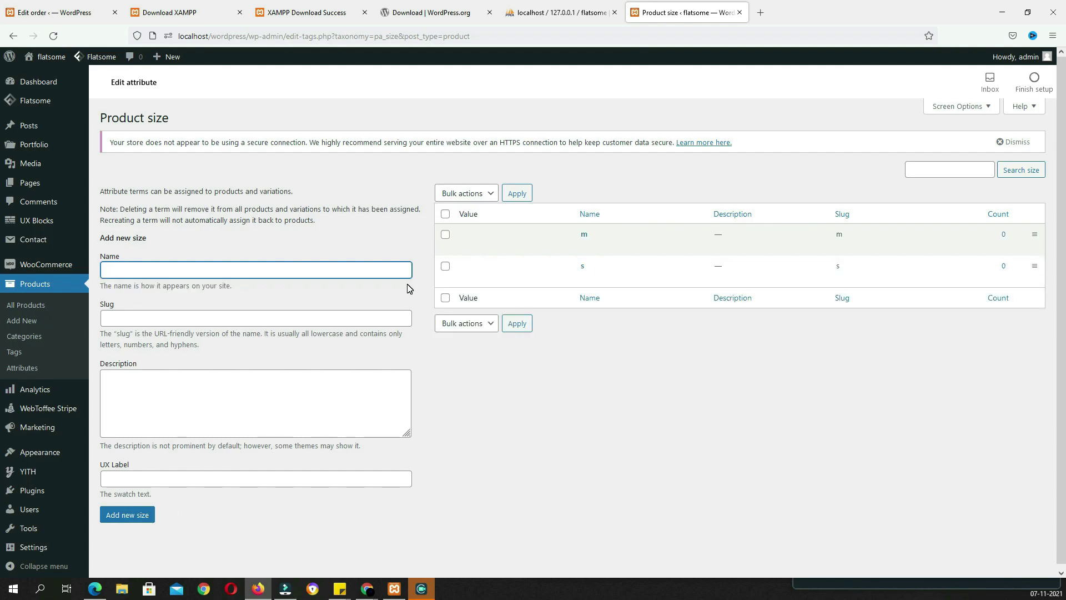
{"action": "type", "text": "L"}
{"action": "key", "text": "Return"}
{"action": "type", "text": "XL"}
{"action": "key", "text": "Return"}
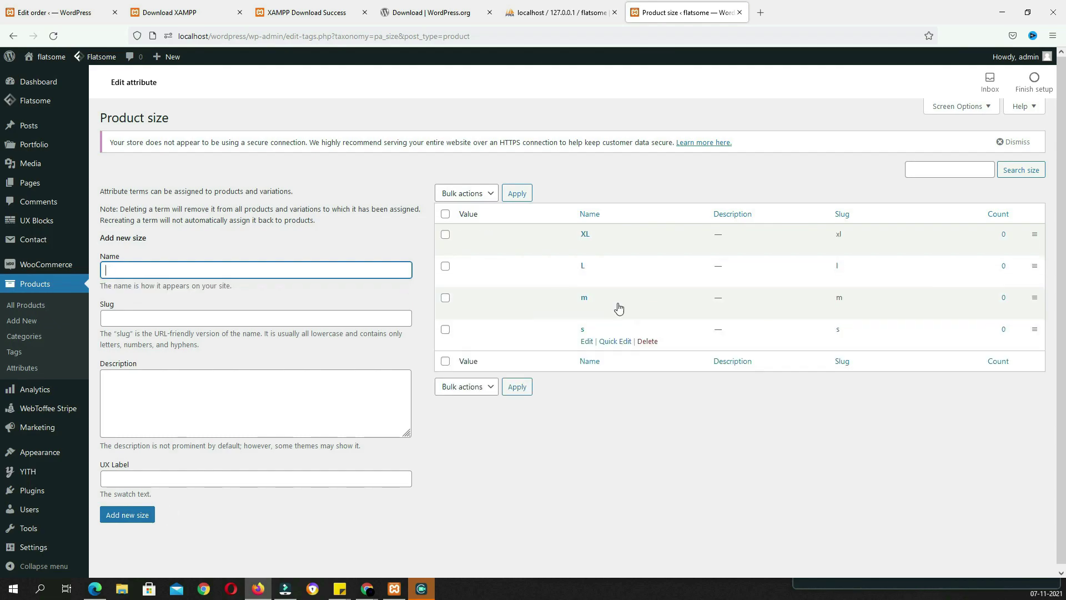
{"action": "mouse_move", "coordinate": [597, 347]}
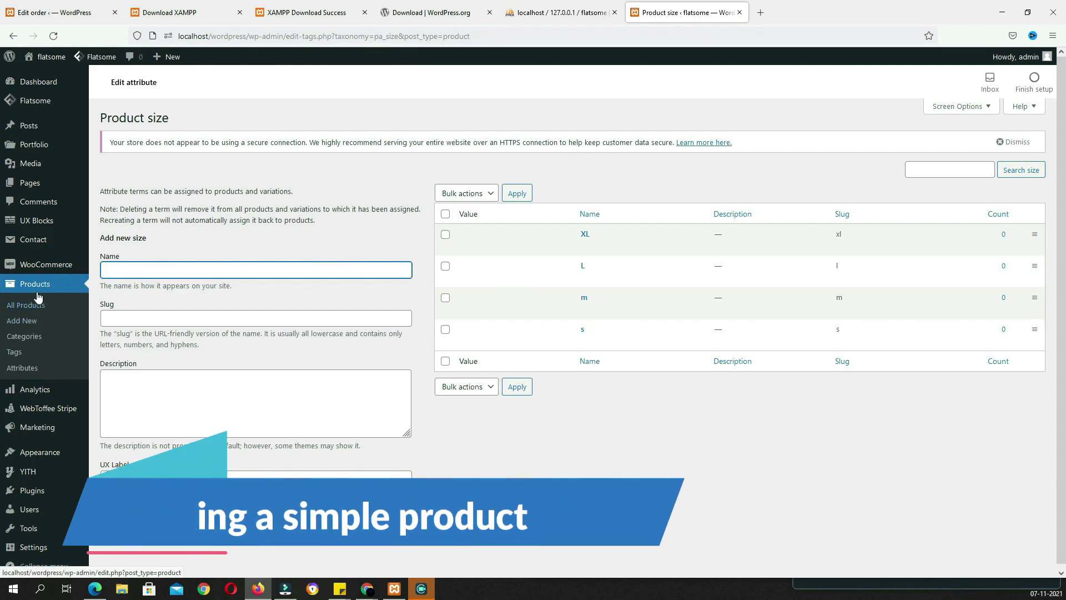
Create a new product 'Black Full Hand T-Shirt' and paste lorem ipsum paragraphs as its description
{"action": "left_click", "coordinate": [19, 327]}
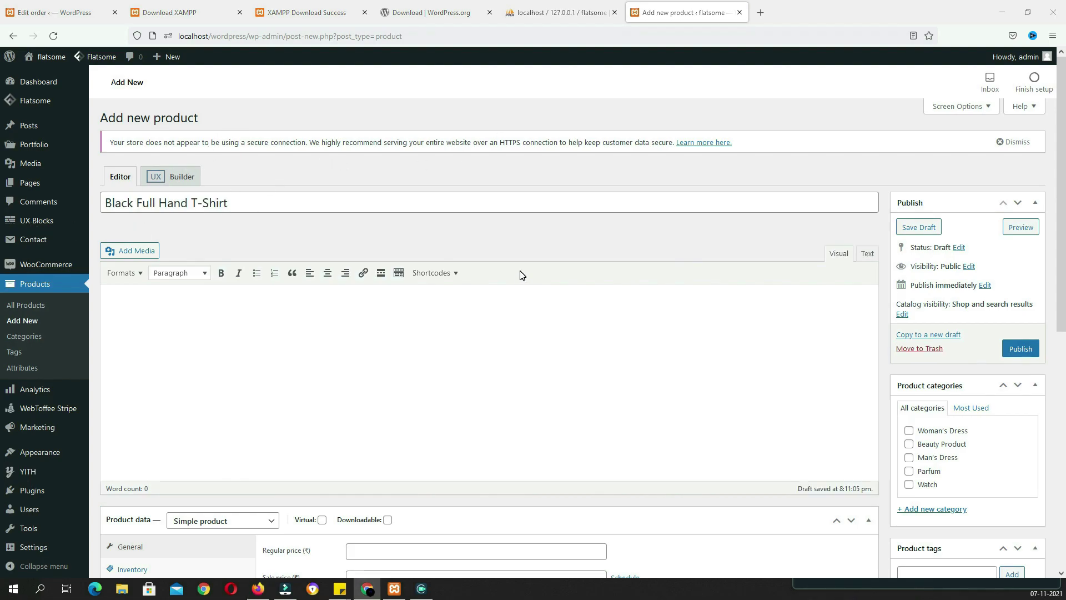
{"action": "left_click", "coordinate": [340, 309]}
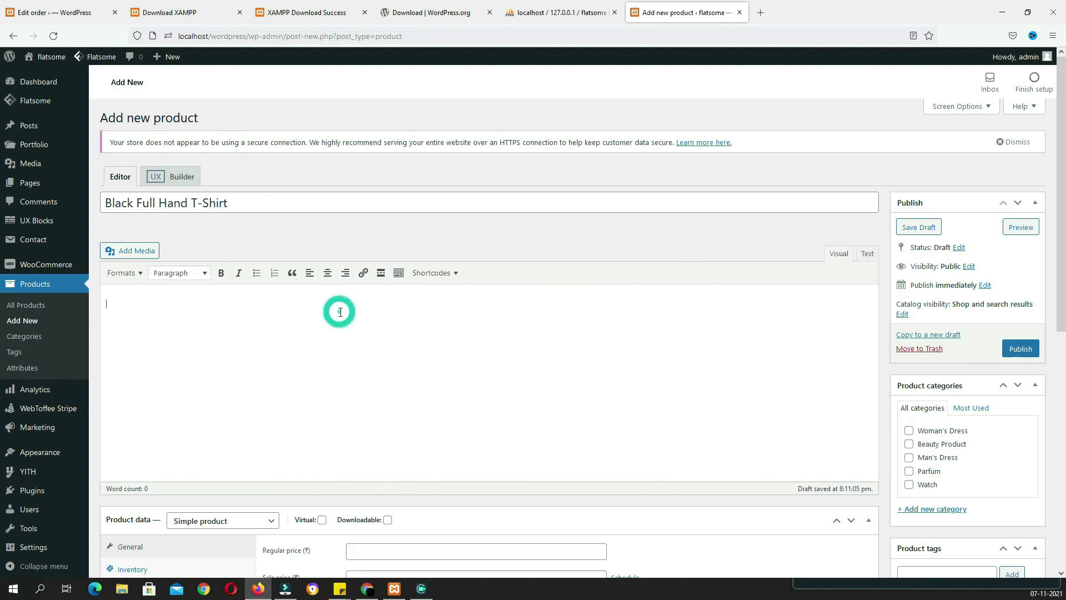
{"action": "key", "text": "ctrl+v"}
{"action": "scroll", "coordinate": [415, 348], "scroll_direction": "down", "scroll_amount": 3}
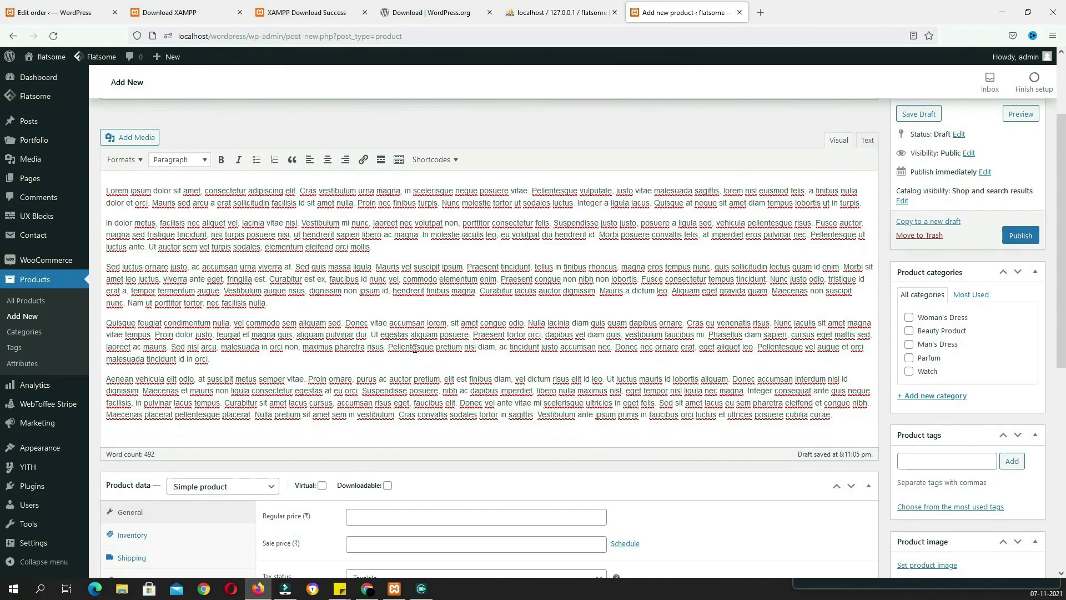
{"action": "left_click", "coordinate": [395, 248]}
{"action": "scroll", "coordinate": [396, 248], "scroll_direction": "up", "scroll_amount": 3}
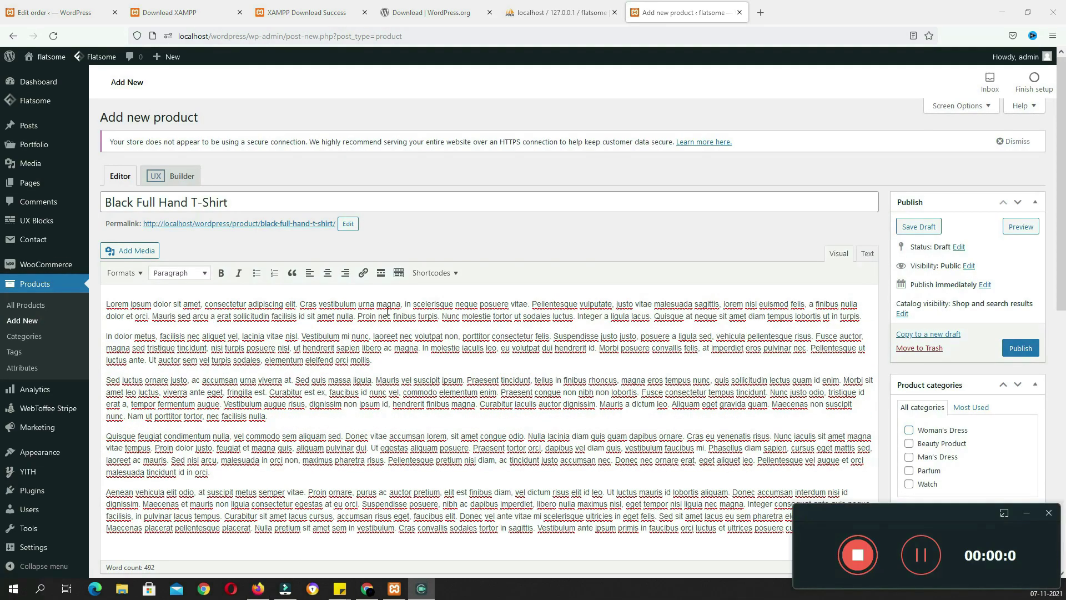
{"action": "scroll", "coordinate": [280, 413], "scroll_direction": "down", "scroll_amount": 3}
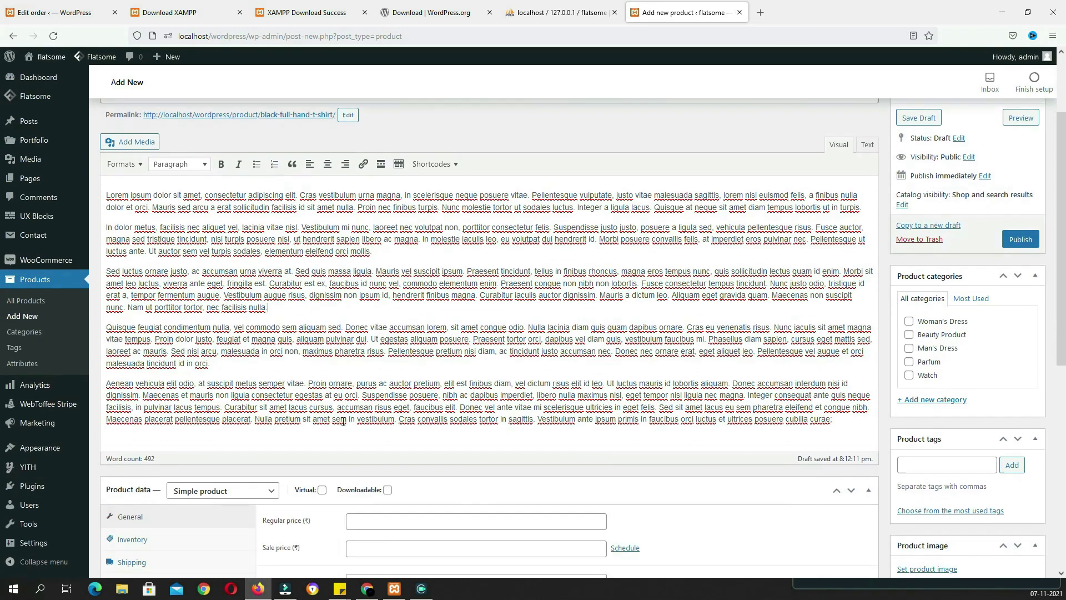
Insert the black-sweater photo from the media library into the description
{"action": "scroll", "coordinate": [245, 278], "scroll_direction": "up", "scroll_amount": 3}
{"action": "left_click", "coordinate": [133, 249]}
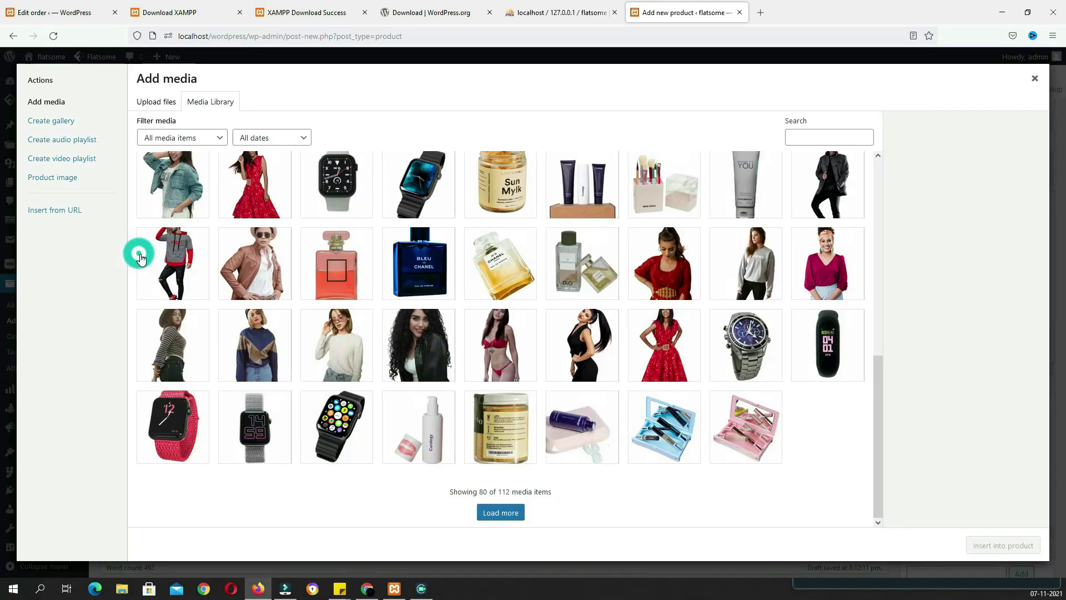
{"action": "scroll", "coordinate": [429, 320], "scroll_direction": "up", "scroll_amount": 5}
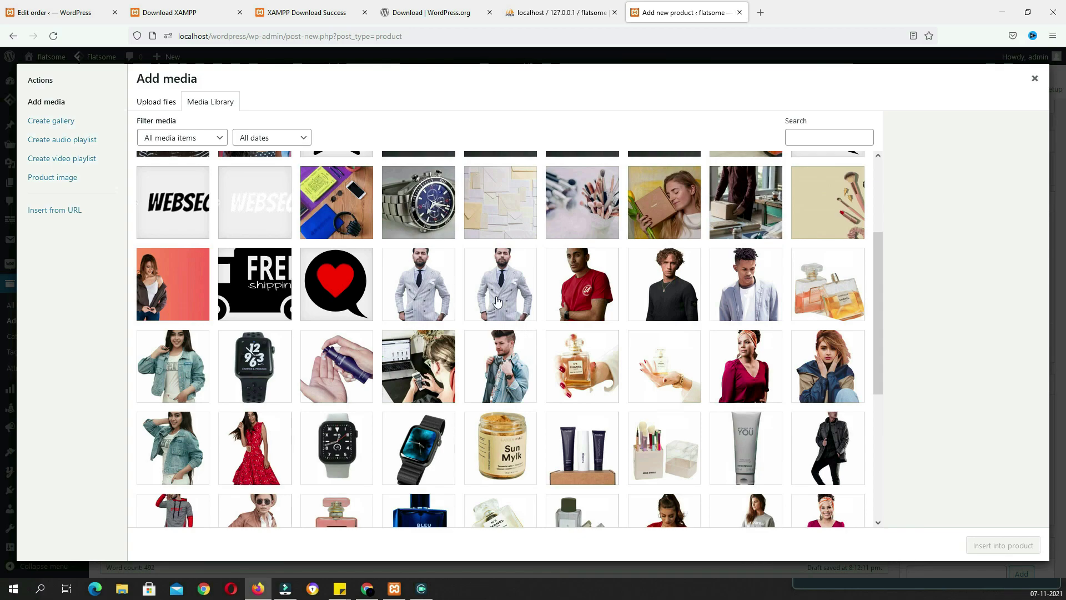
{"action": "left_click", "coordinate": [654, 308]}
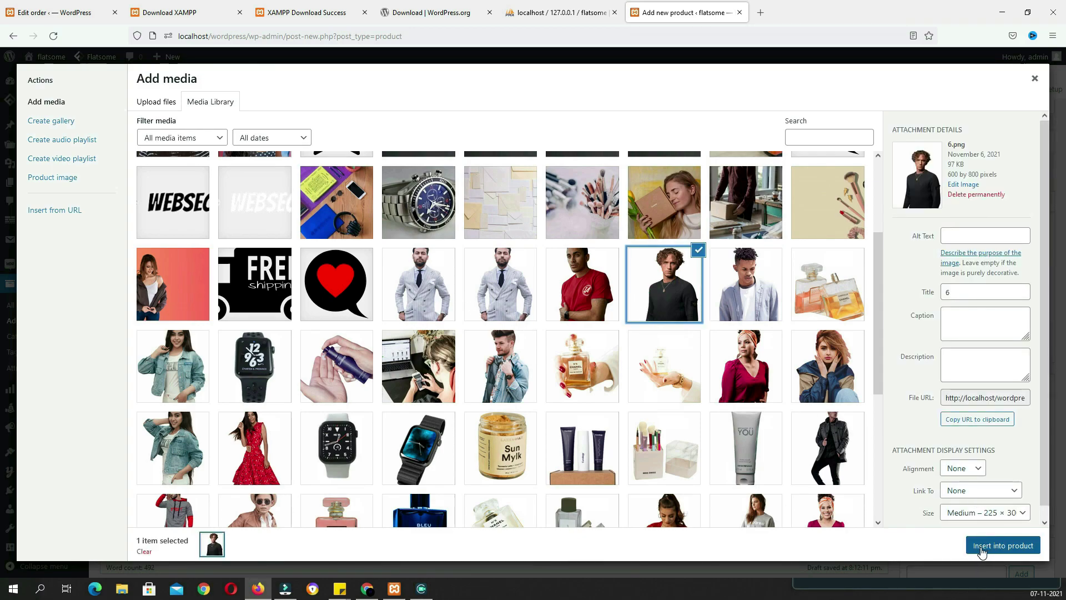
{"action": "left_click", "coordinate": [1003, 547]}
Change the inserted photo's size to Full Size, 600 × 800
{"action": "left_click", "coordinate": [340, 298]}
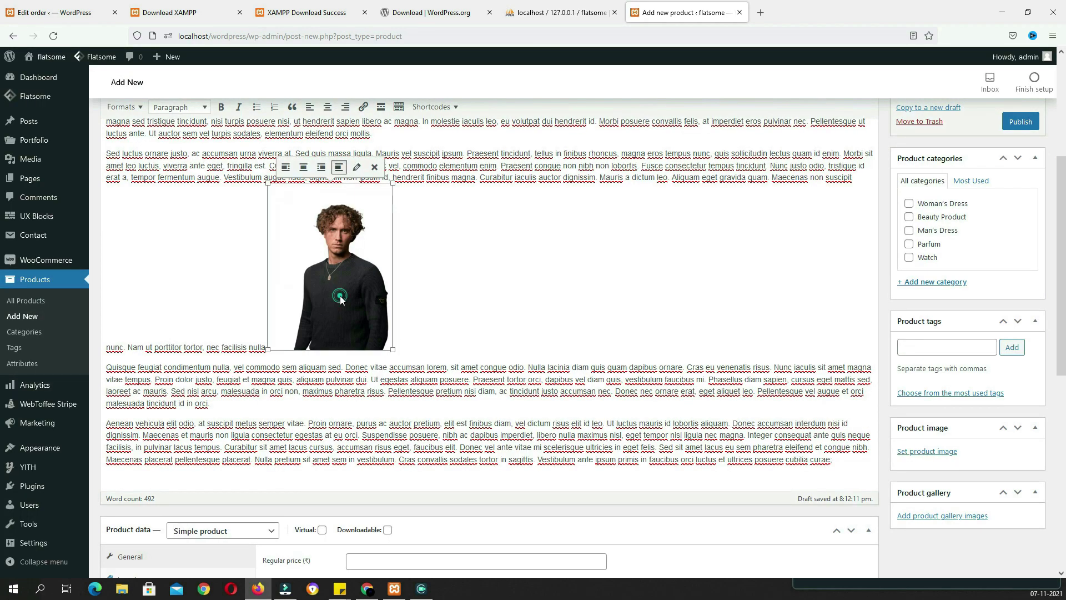
{"action": "left_click", "coordinate": [357, 167]}
{"action": "left_click", "coordinate": [307, 248]}
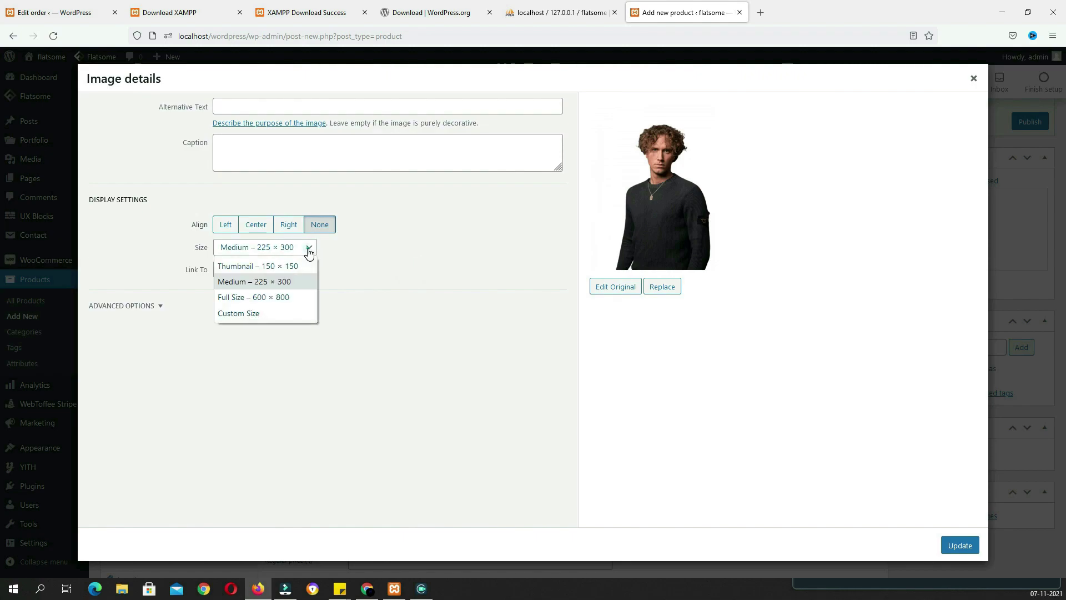
{"action": "left_click", "coordinate": [276, 302]}
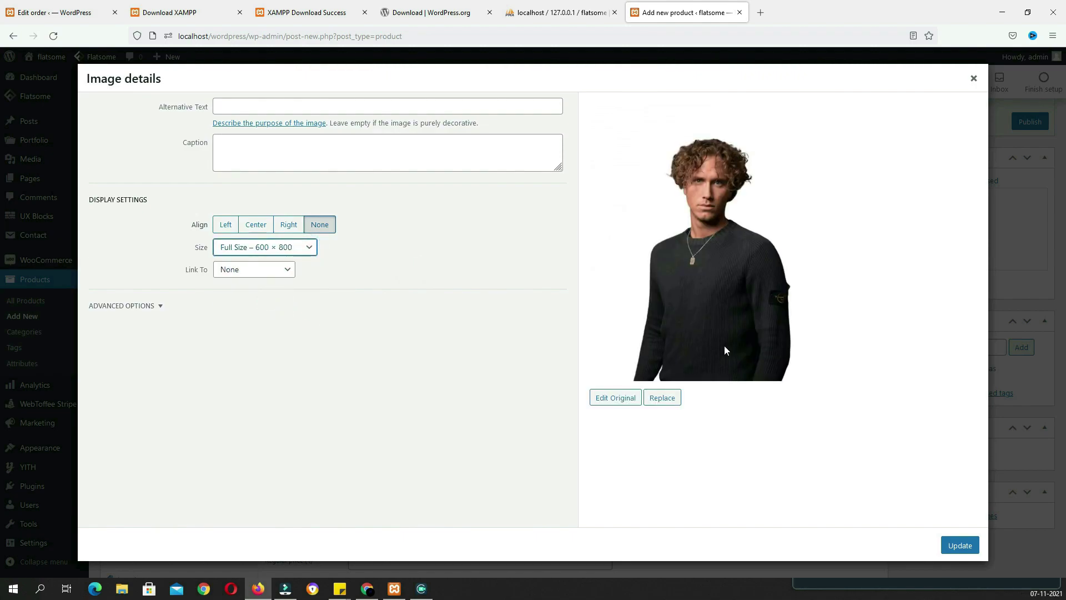
{"action": "left_click", "coordinate": [955, 549]}
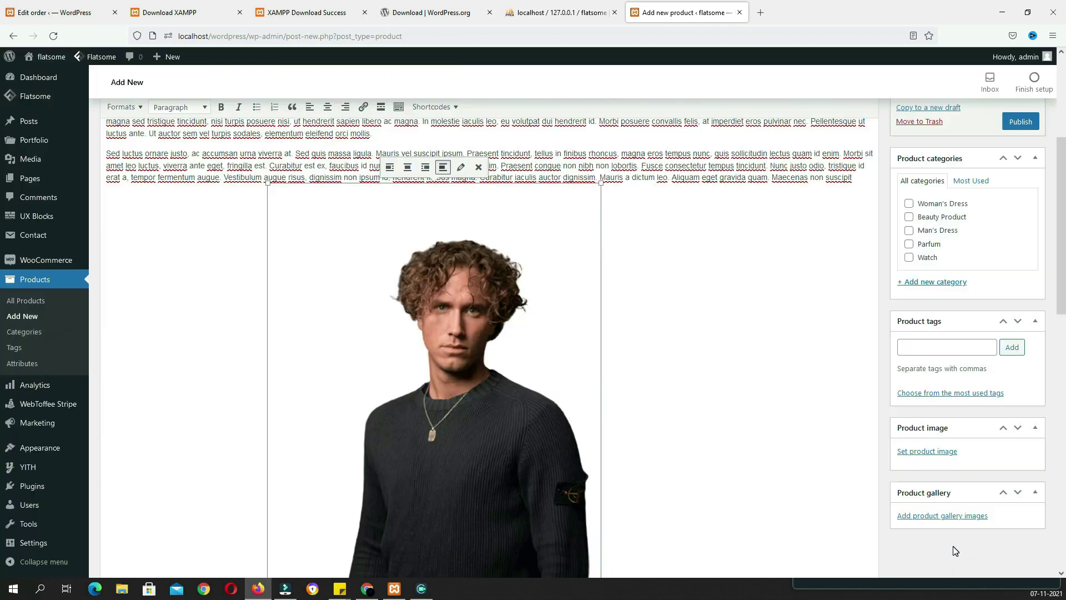
Left-align the description photo and shrink it to about 259 × 345
{"action": "left_click", "coordinate": [390, 168]}
{"action": "scroll", "coordinate": [436, 391], "scroll_direction": "down", "scroll_amount": 3}
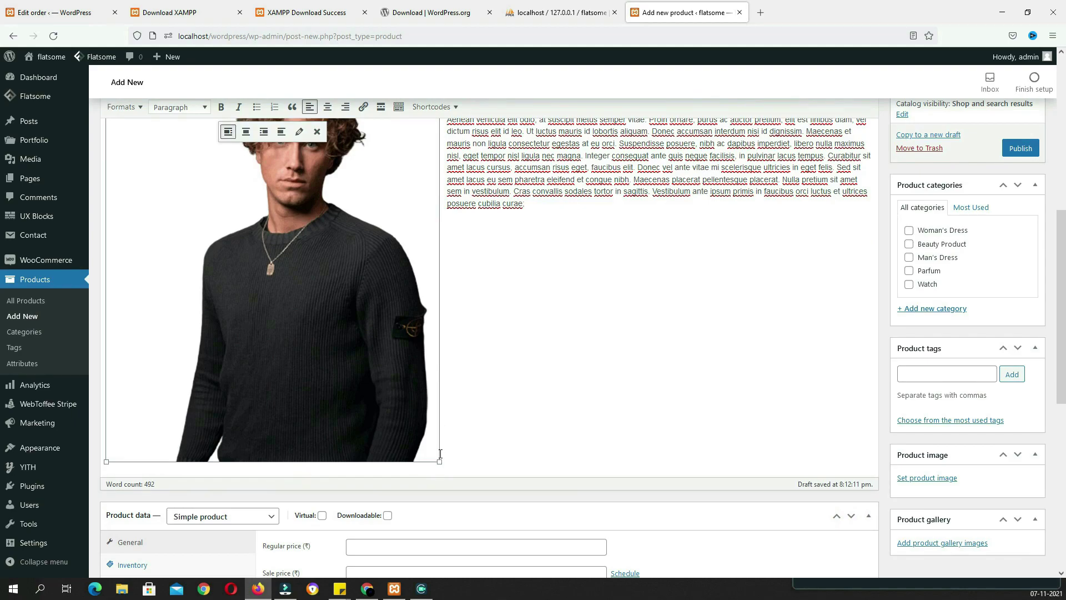
{"action": "left_click_drag", "start_coordinate": [438, 462], "coordinate": [200, 167]}
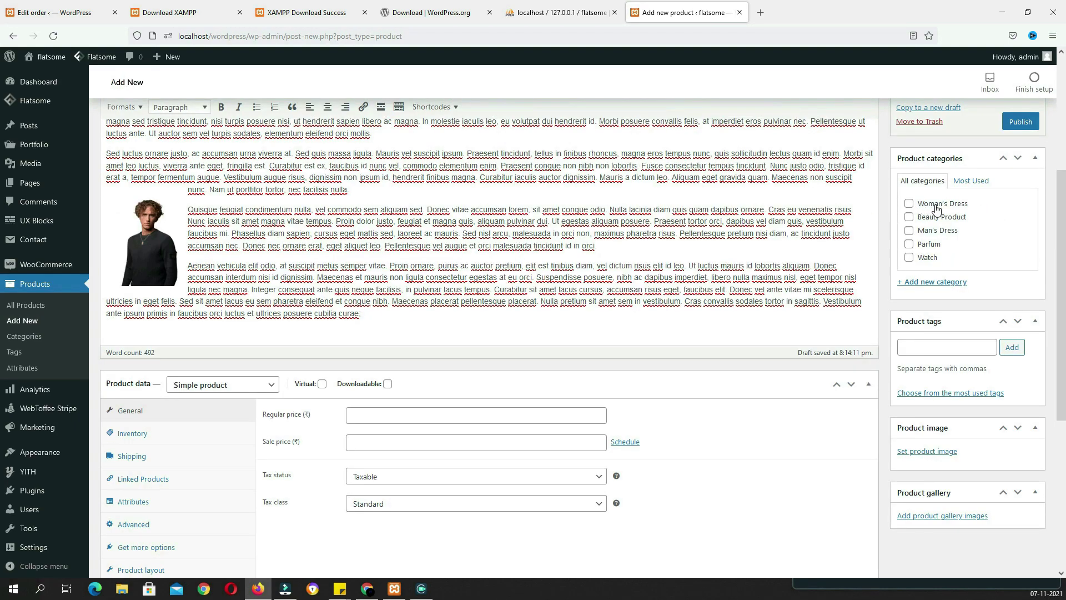
{"action": "scroll", "coordinate": [977, 217], "scroll_direction": "up", "scroll_amount": 1}
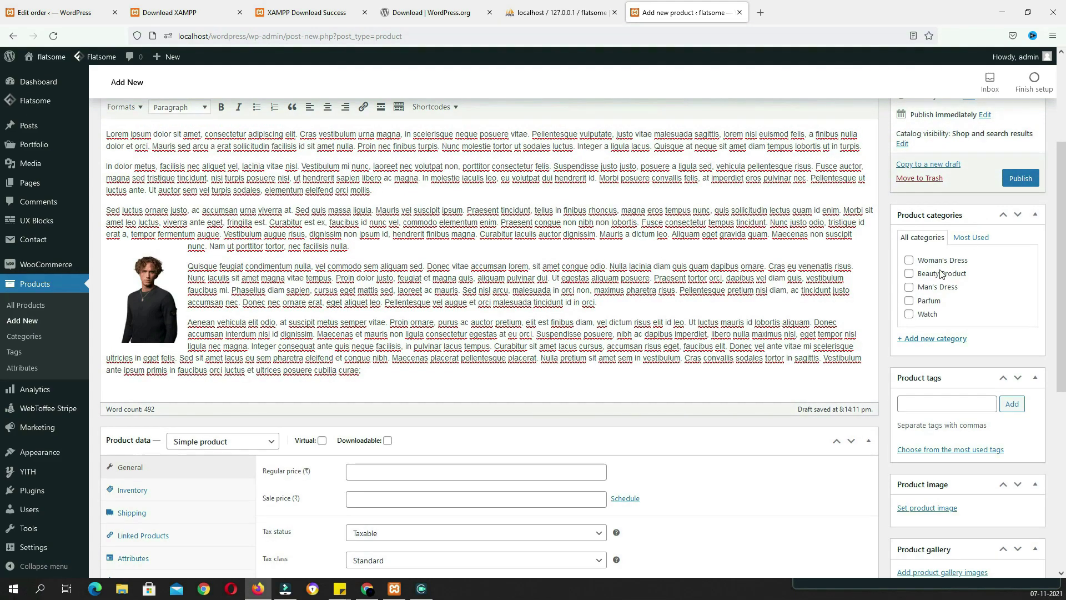
Tick the Man's Dress category and add the product tag T-SHIRT
{"action": "left_click", "coordinate": [910, 288]}
{"action": "scroll", "coordinate": [909, 319], "scroll_direction": "up", "scroll_amount": 3}
{"action": "scroll", "coordinate": [910, 320], "scroll_direction": "down", "scroll_amount": 4}
{"action": "left_click", "coordinate": [927, 349]}
{"action": "type", "text": "T"}
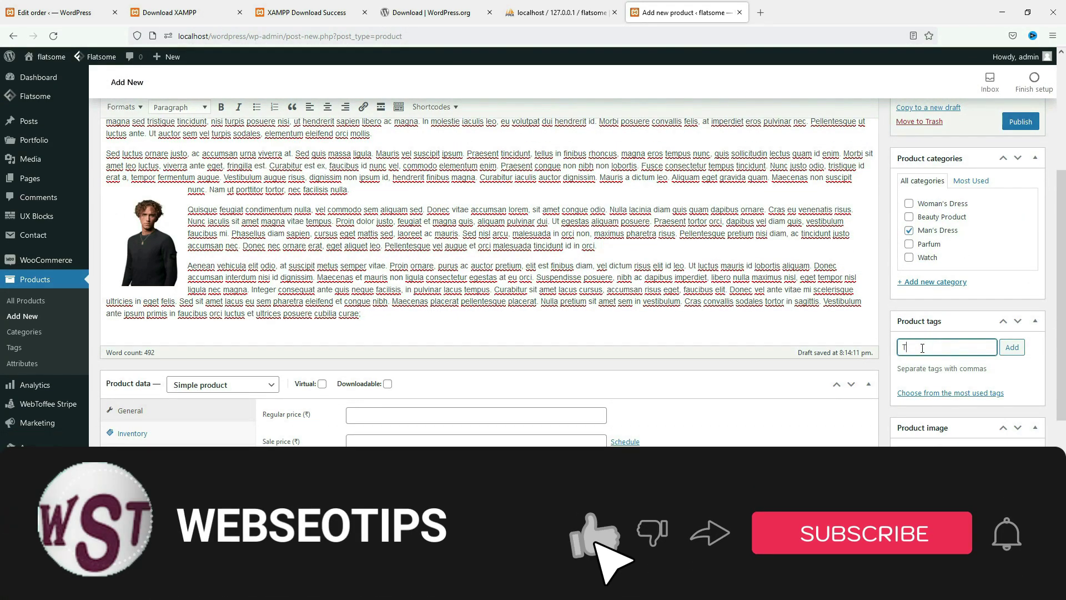
{"action": "type", "text": "-SHIRT"}
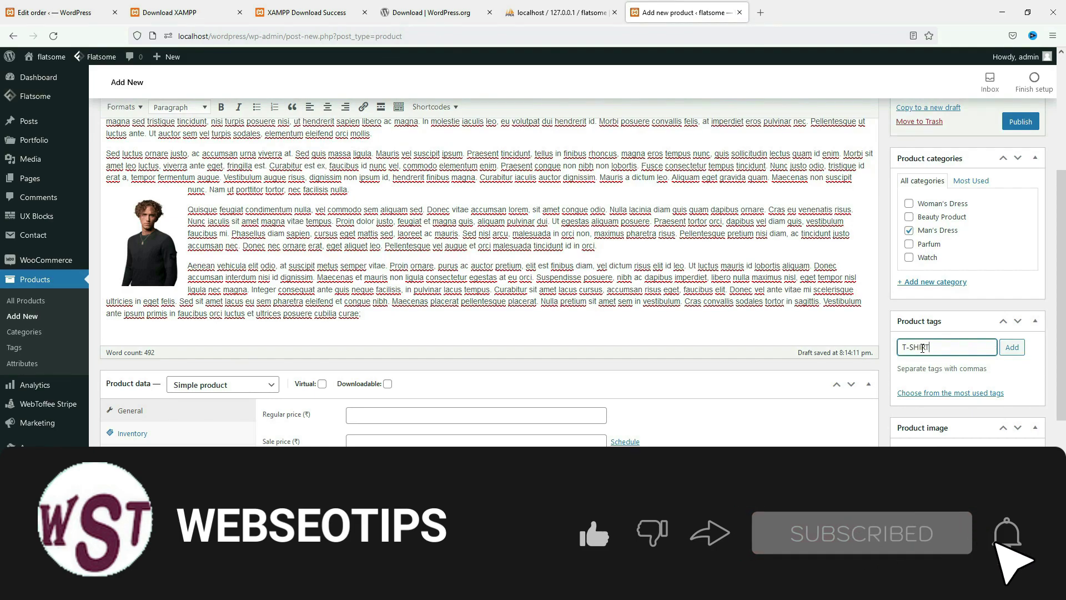
{"action": "left_click", "coordinate": [1010, 347]}
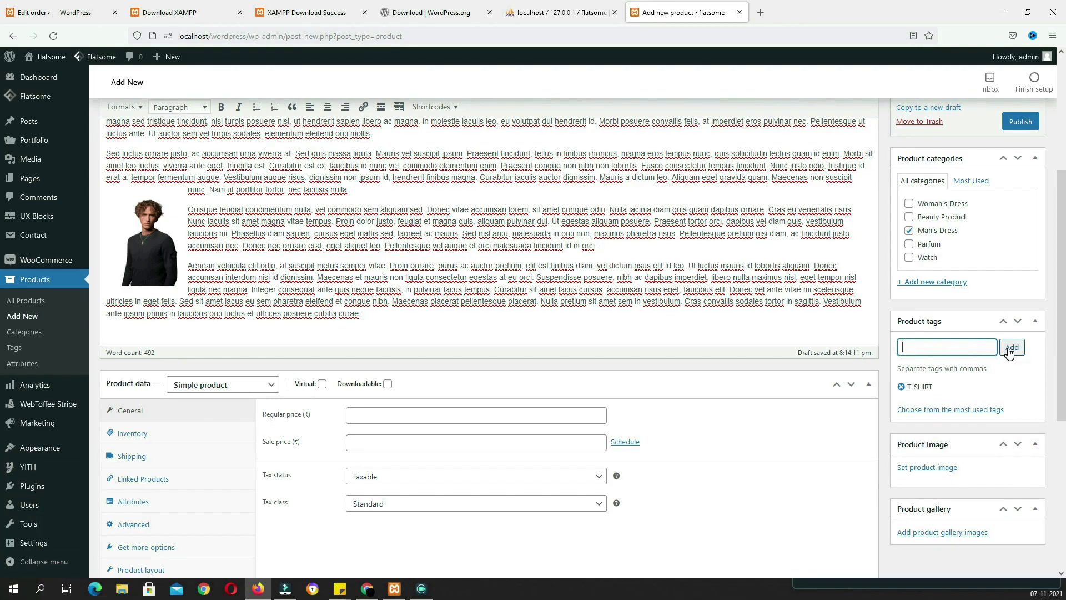
Set the dark-sweater photo (6.png) as the product image
{"action": "left_click", "coordinate": [931, 468]}
{"action": "left_click", "coordinate": [319, 258]}
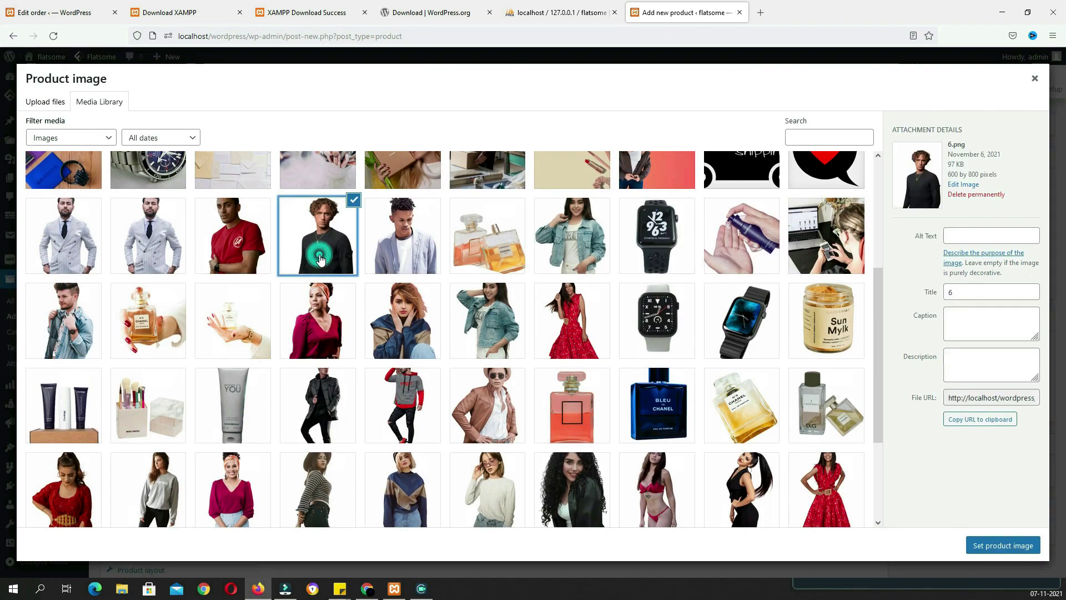
{"action": "left_click", "coordinate": [1017, 548]}
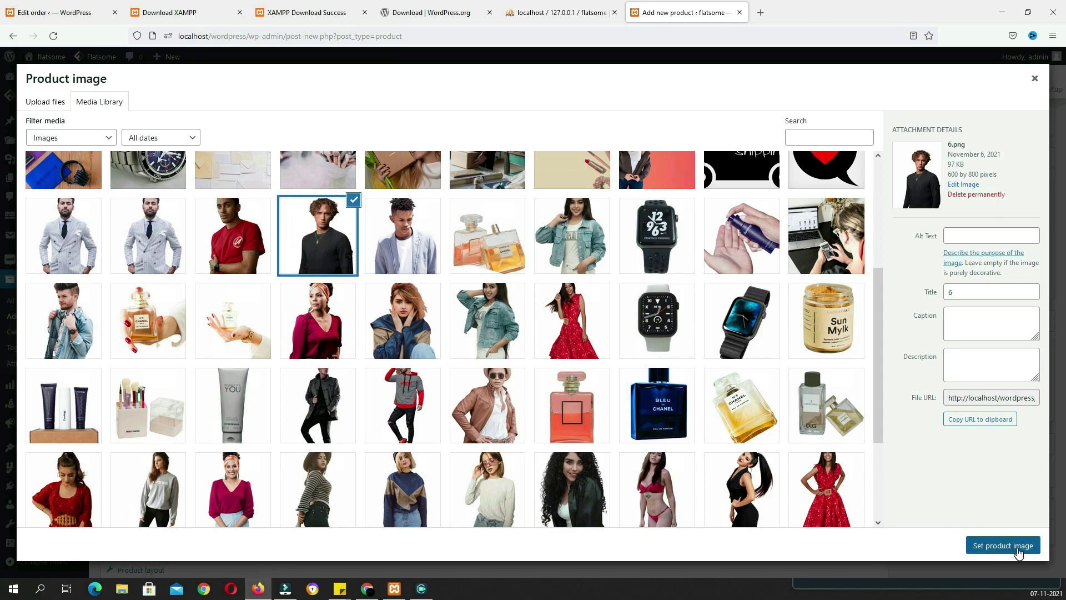
Add the red T-shirt and grey-suit photos (7.png, 8.png) to the product gallery
{"action": "scroll", "coordinate": [958, 495], "scroll_direction": "down", "scroll_amount": 4}
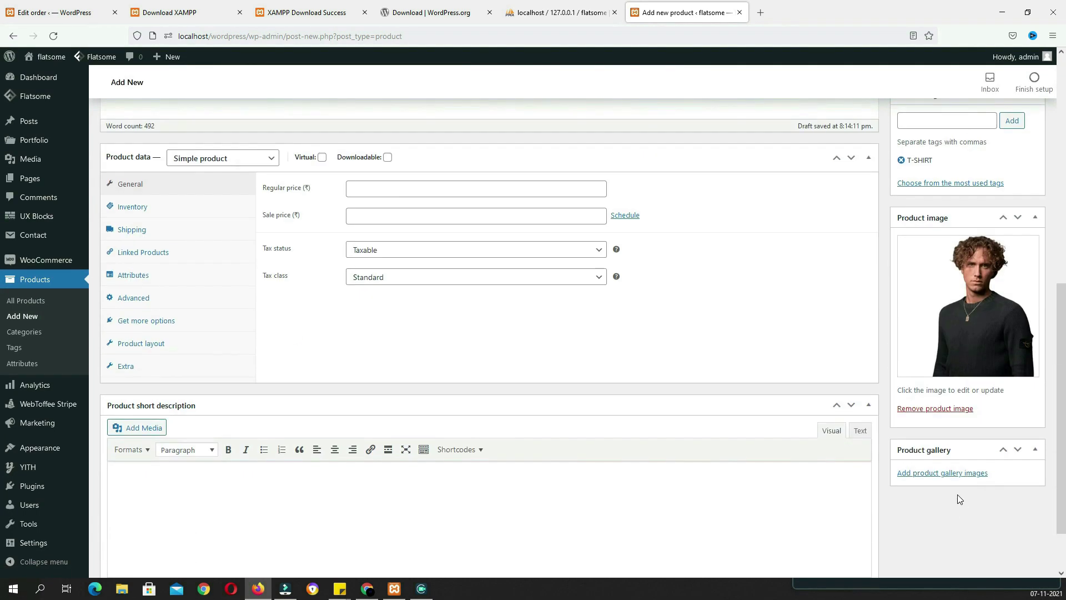
{"action": "left_click", "coordinate": [952, 475]}
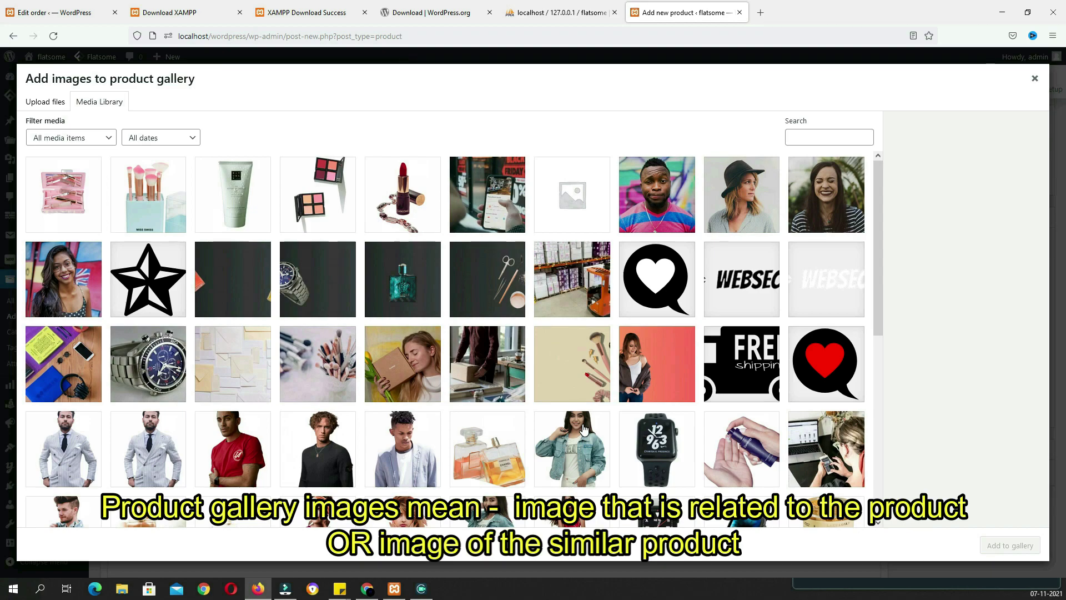
{"action": "left_click", "coordinate": [241, 451]}
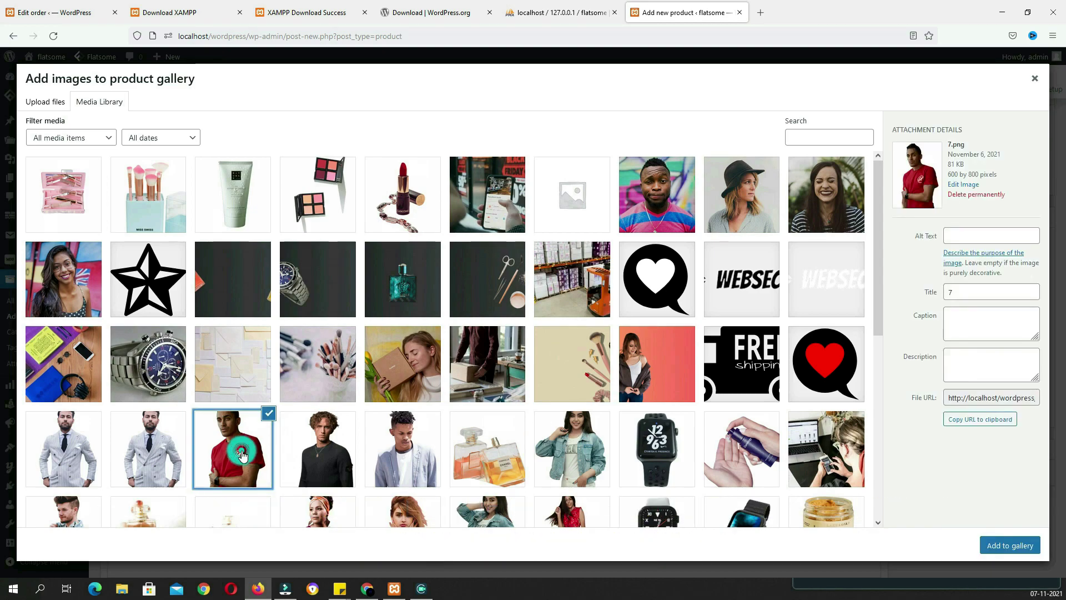
{"action": "left_click", "coordinate": [159, 442]}
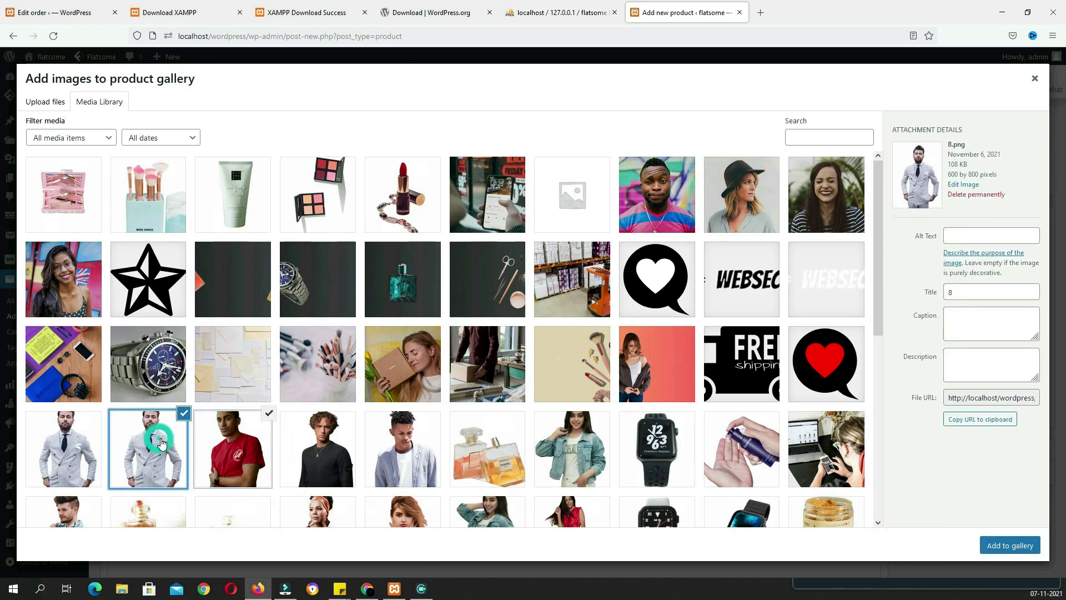
{"action": "left_click", "coordinate": [1008, 550]}
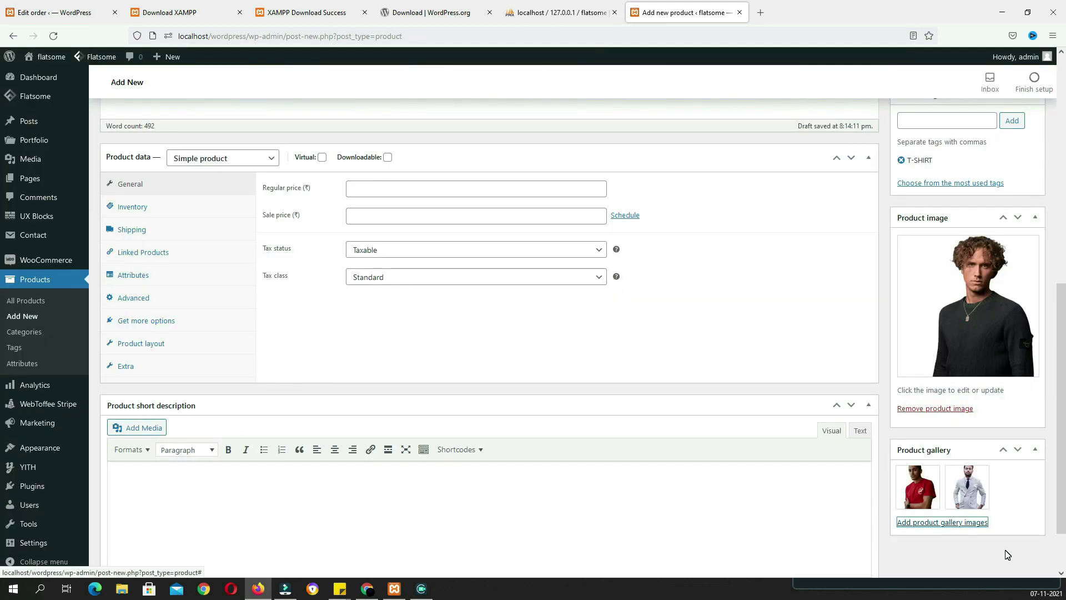
{"action": "scroll", "coordinate": [566, 373], "scroll_direction": "up", "scroll_amount": 2}
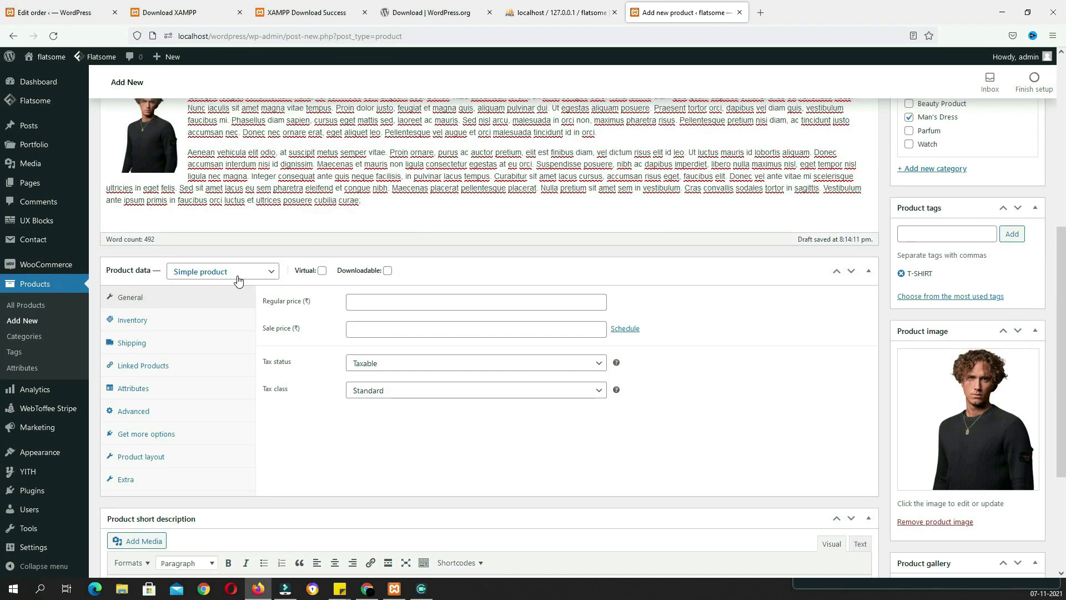
Set the regular price to 500 and the sale price to 450
{"action": "left_click", "coordinate": [384, 301]}
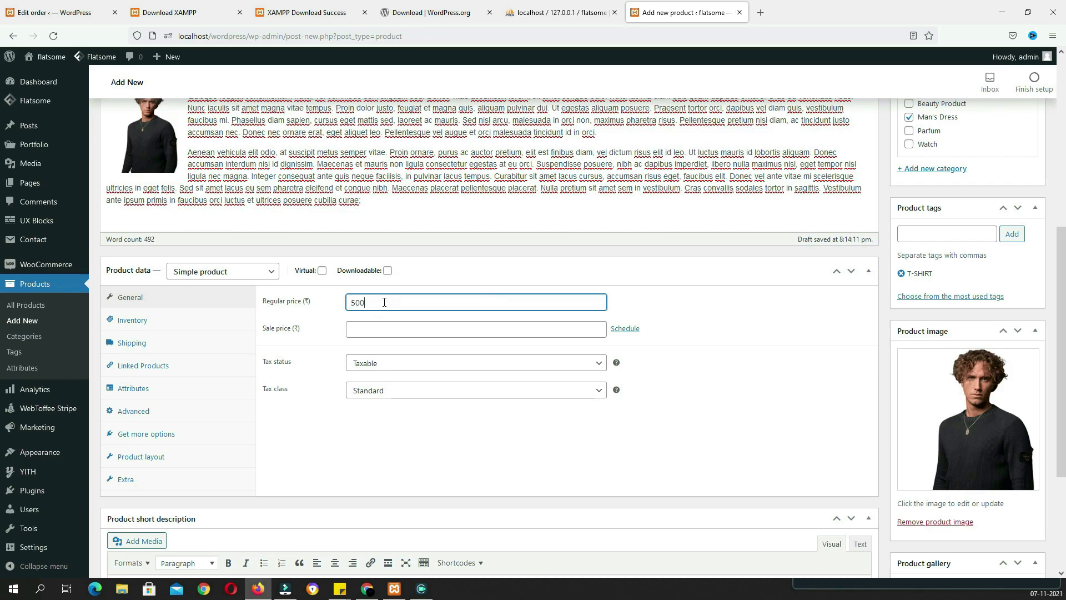
{"action": "left_click", "coordinate": [374, 328]}
{"action": "type", "text": "450"}
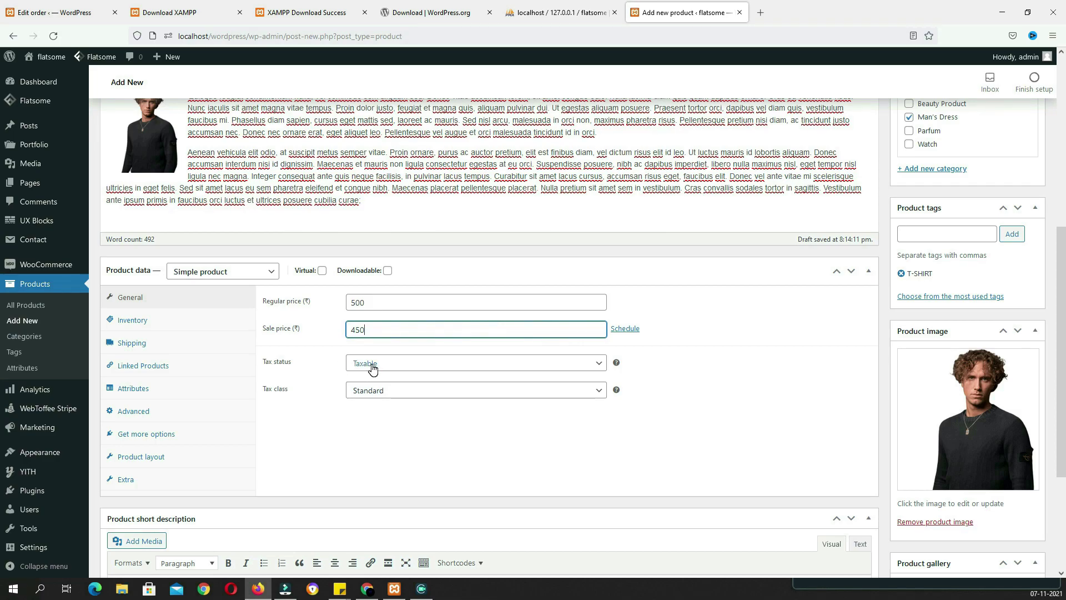
Make the product Taxable with the GST tax class, then bring up the Inventory SKU field
{"action": "left_click", "coordinate": [372, 368]}
{"action": "left_click", "coordinate": [376, 381]}
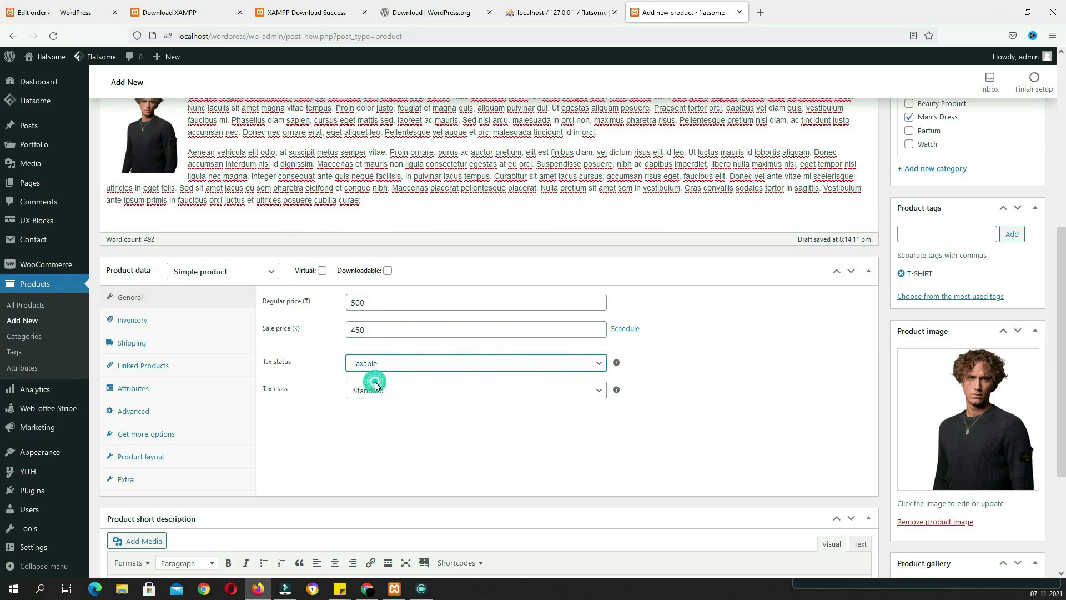
{"action": "left_click", "coordinate": [362, 392]}
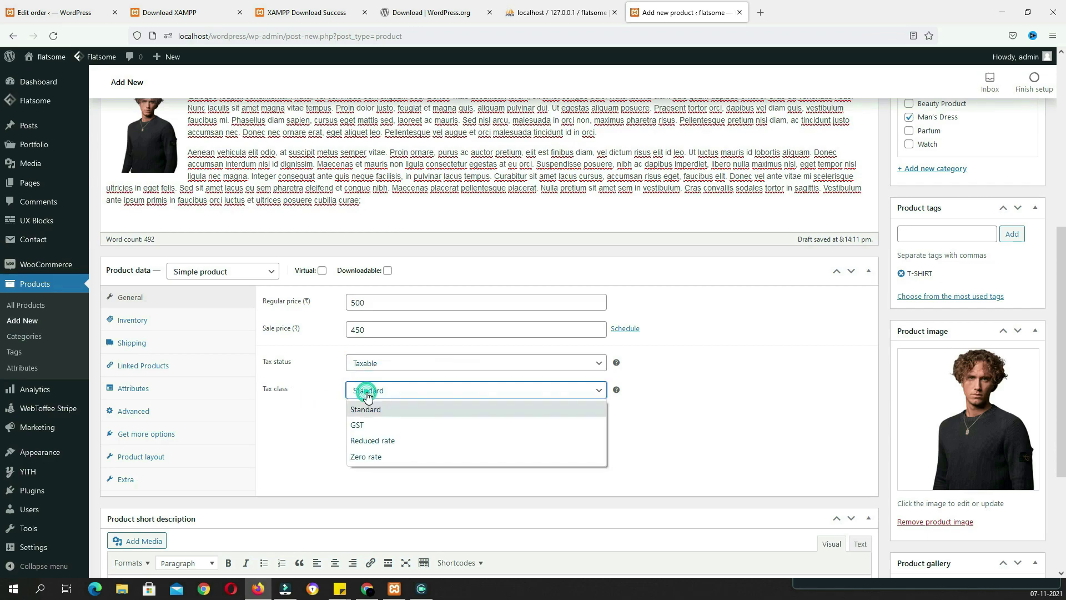
{"action": "left_click", "coordinate": [364, 426]}
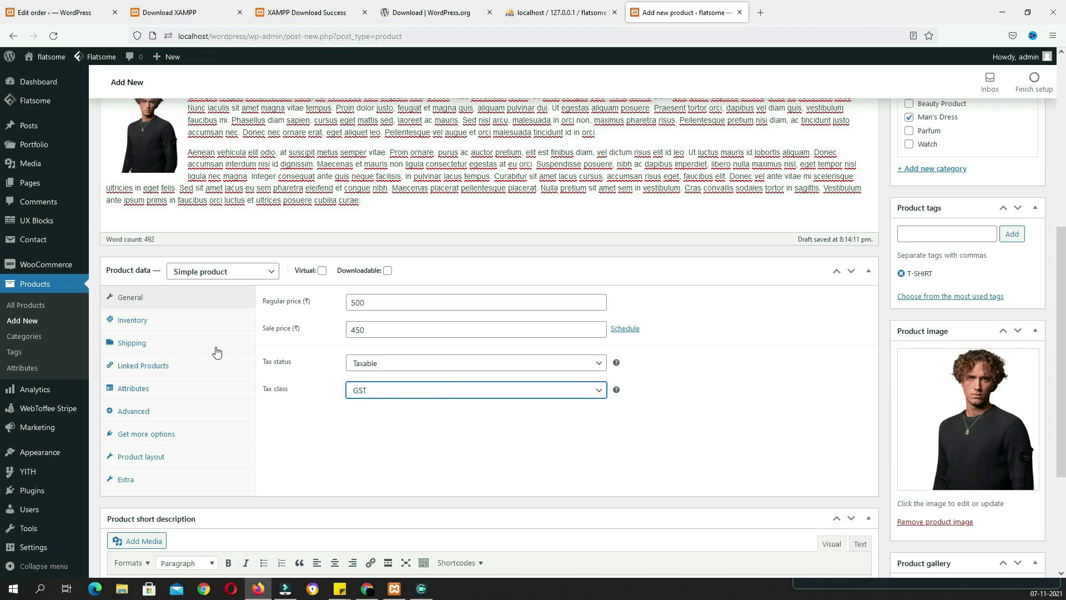
{"action": "left_click", "coordinate": [177, 324]}
{"action": "left_click", "coordinate": [395, 301]}
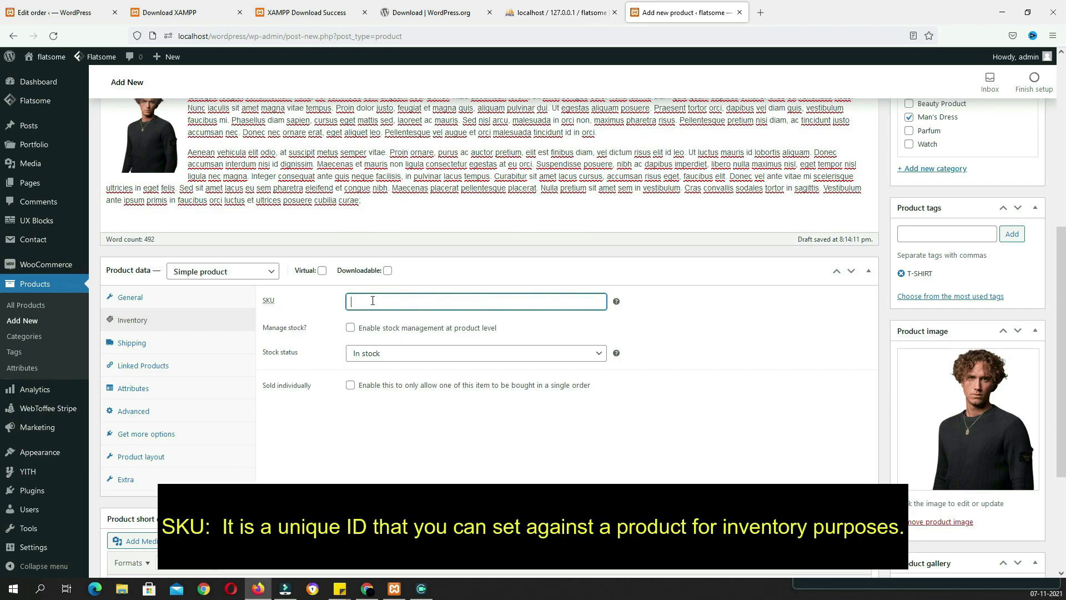
Enter SKU 5445464VFG464RR and manage stock at 50 units with low-stock threshold 2
{"action": "type", "text": "5445464VFG464RR"}
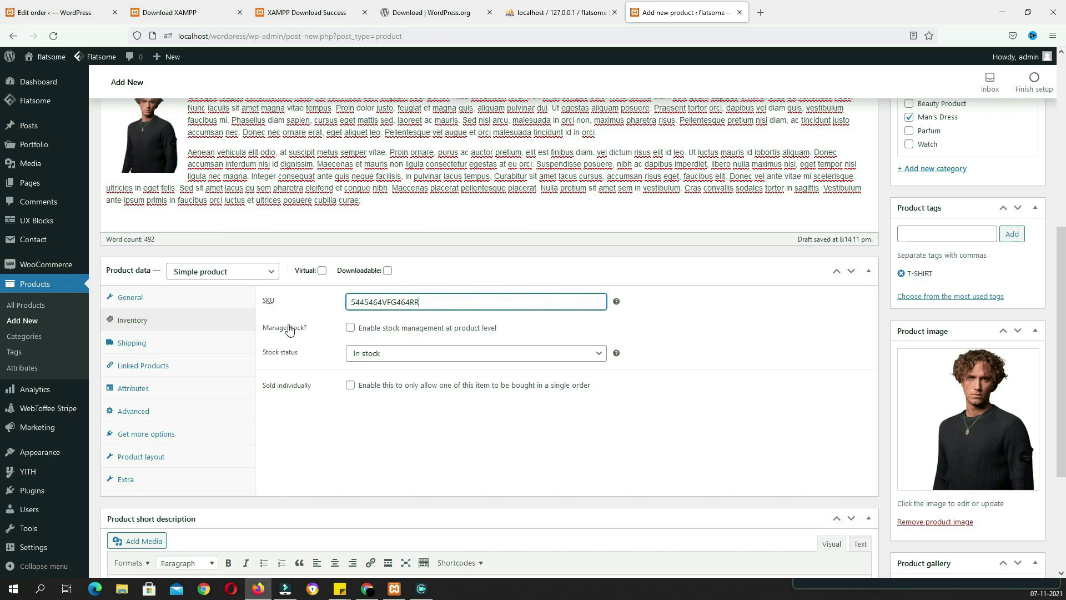
{"action": "left_click", "coordinate": [349, 328]}
{"action": "left_click_drag", "start_coordinate": [378, 353], "coordinate": [335, 353]}
{"action": "type", "text": "50"}
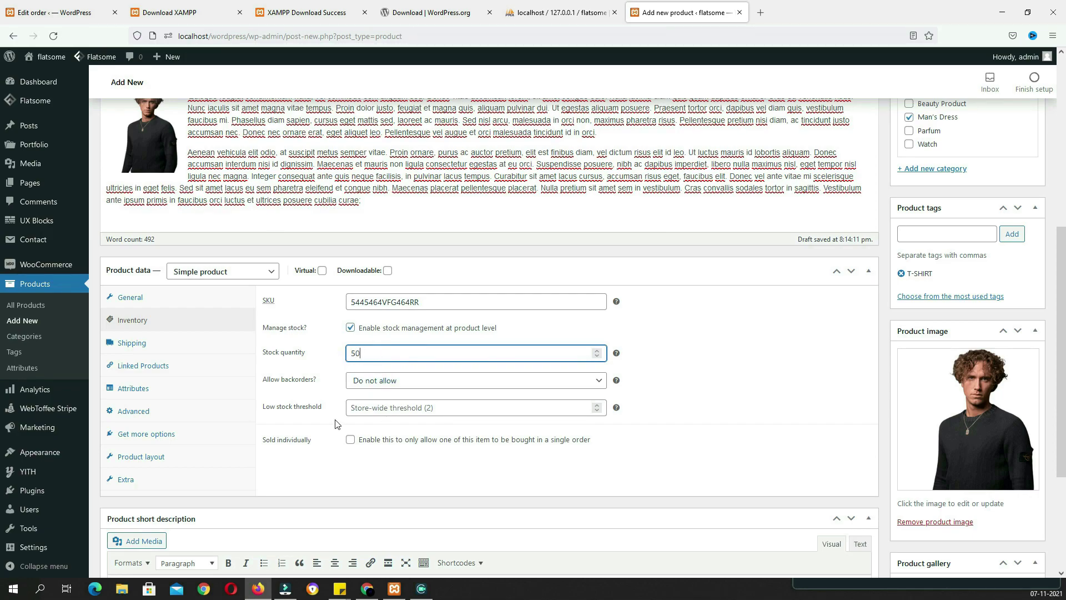
{"action": "left_click", "coordinate": [393, 408]}
{"action": "type", "text": "2"}
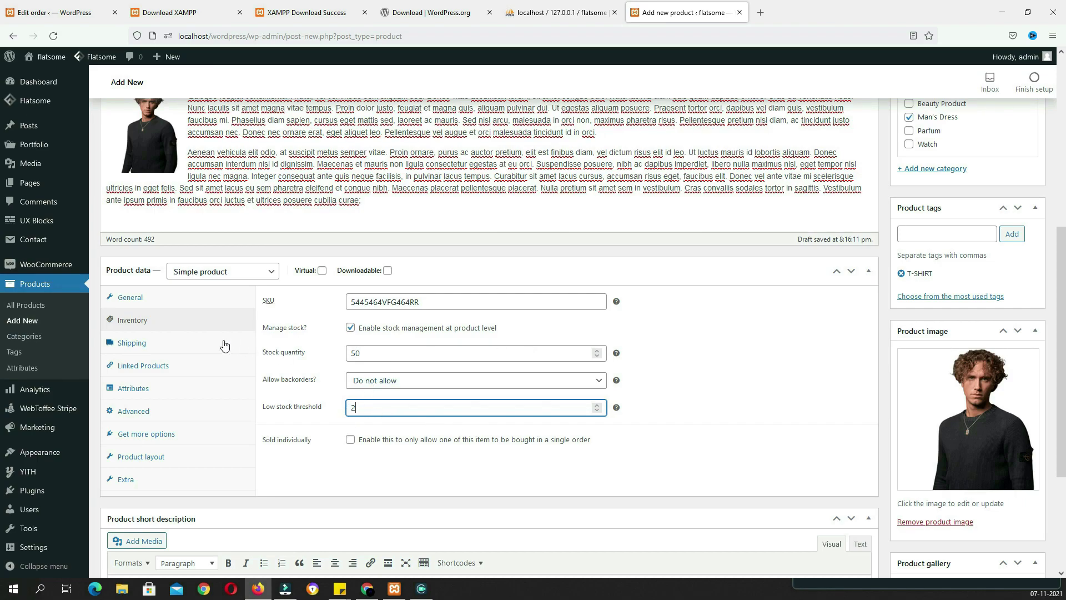
{"action": "left_click", "coordinate": [192, 345]}
Set shipping weight to 444 g and dimensions to 100 × 55 × 155 cm, with no shipping class
{"action": "left_click", "coordinate": [385, 303]}
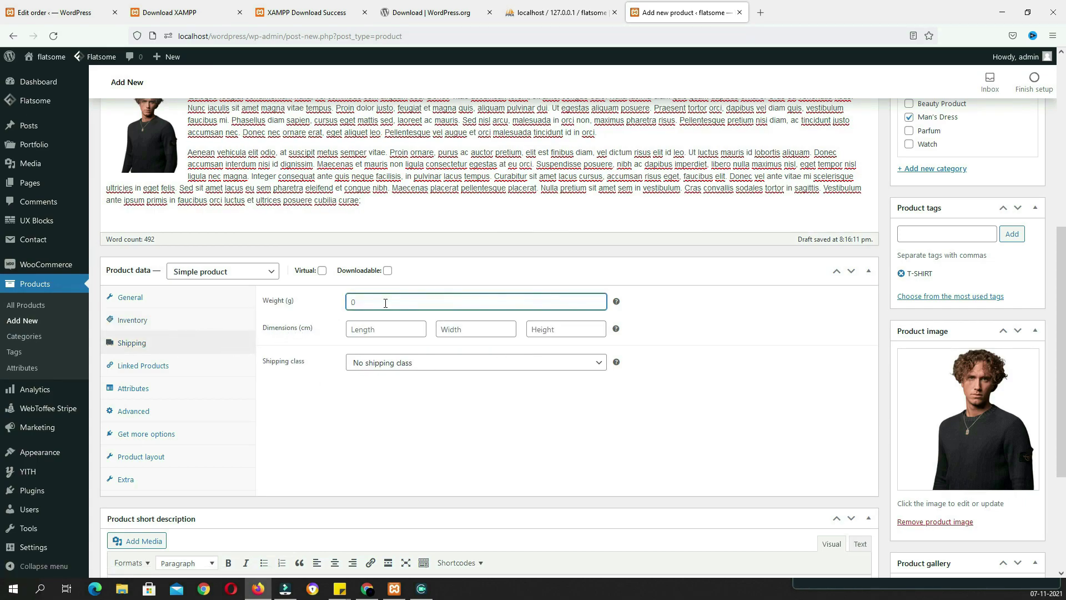
{"action": "left_click", "coordinate": [407, 331]}
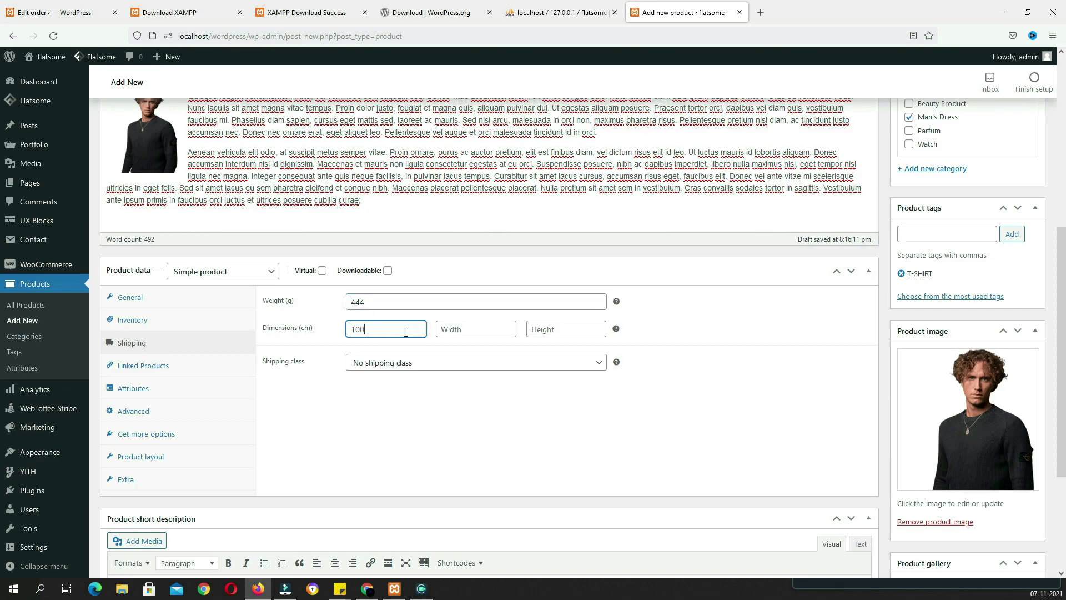
{"action": "key", "text": "Tab"}
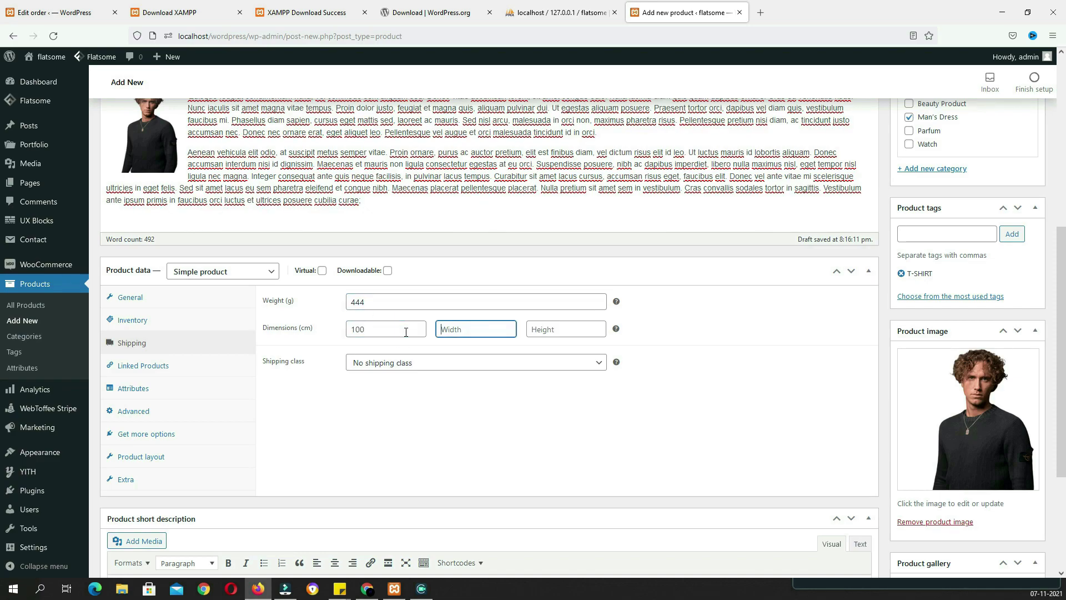
{"action": "left_click", "coordinate": [373, 365]}
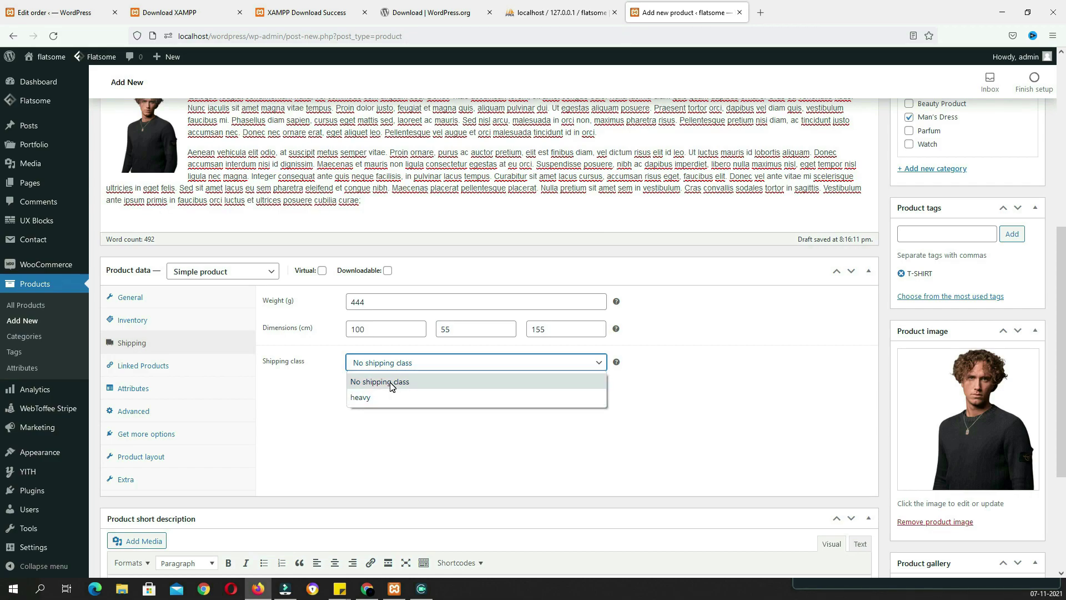
{"action": "left_click", "coordinate": [389, 382]}
{"action": "left_click", "coordinate": [209, 362]}
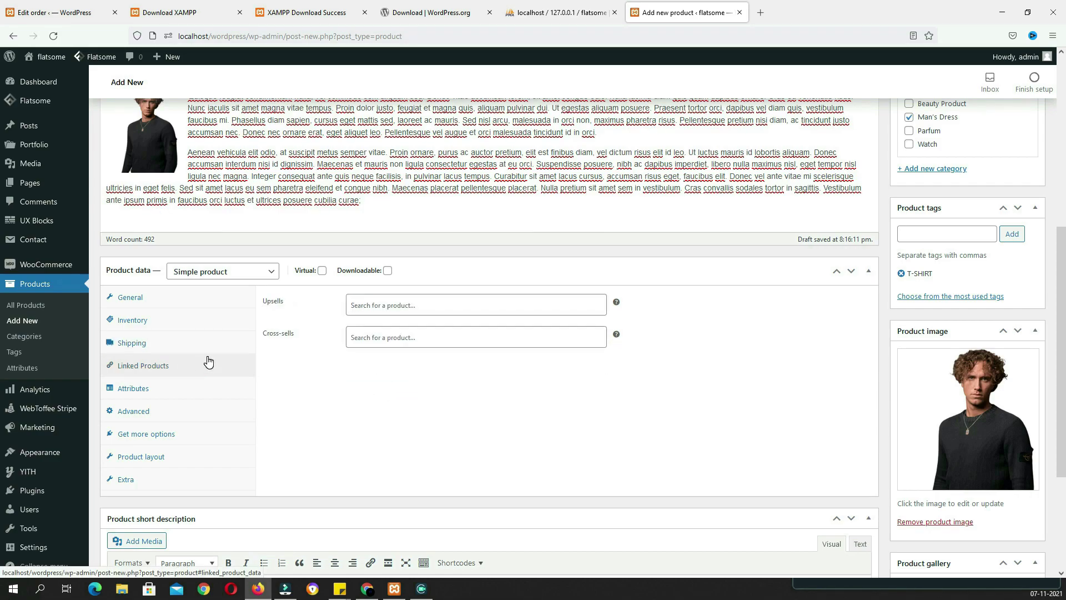
Add the color attribute with the value black and save it
{"action": "left_click", "coordinate": [160, 390]}
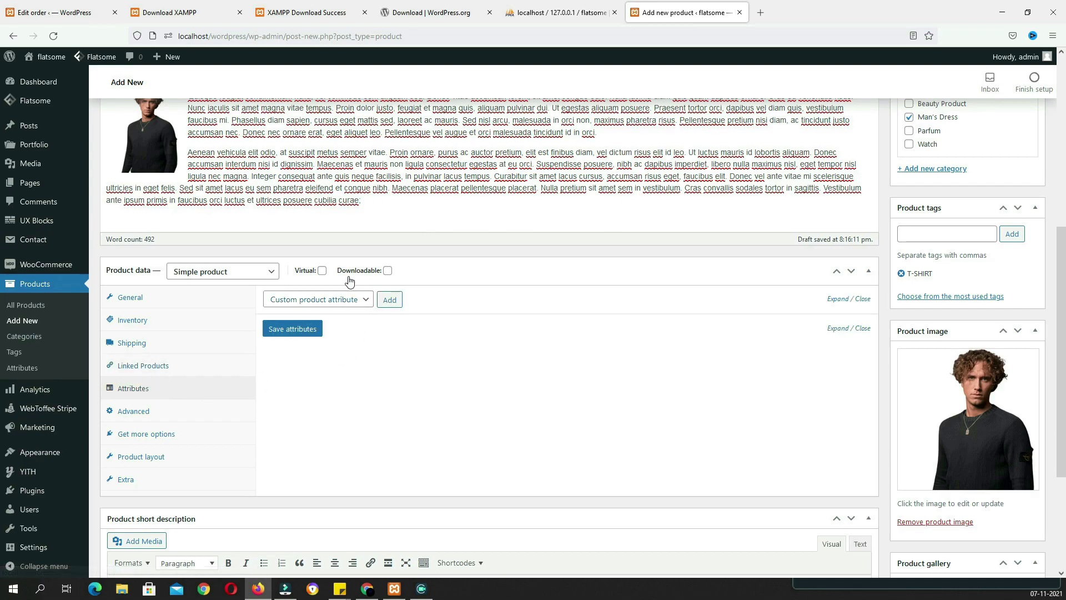
{"action": "left_click", "coordinate": [359, 301]}
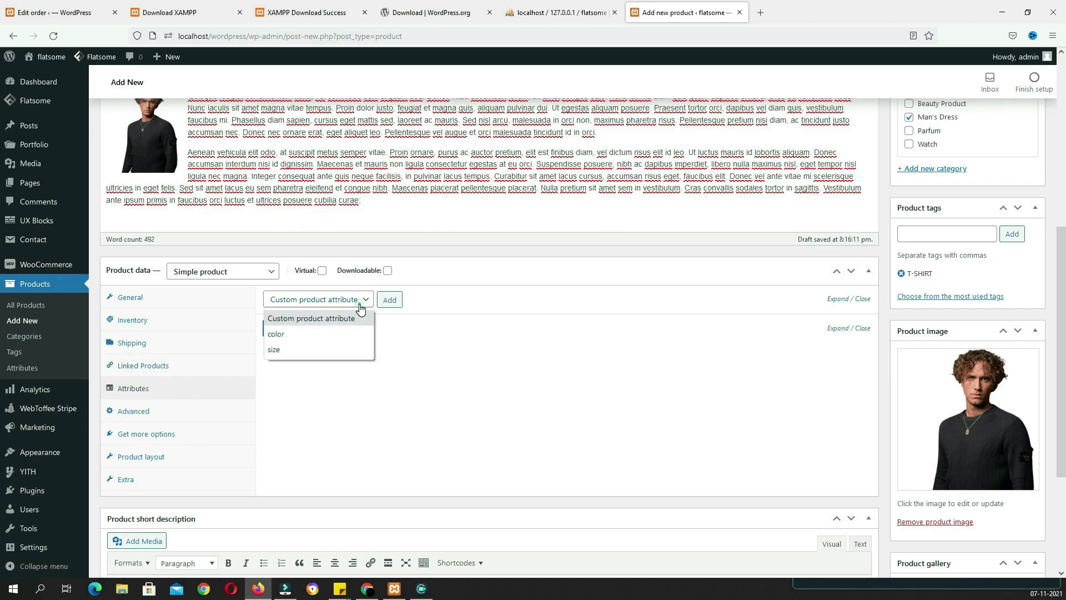
{"action": "left_click", "coordinate": [347, 334]}
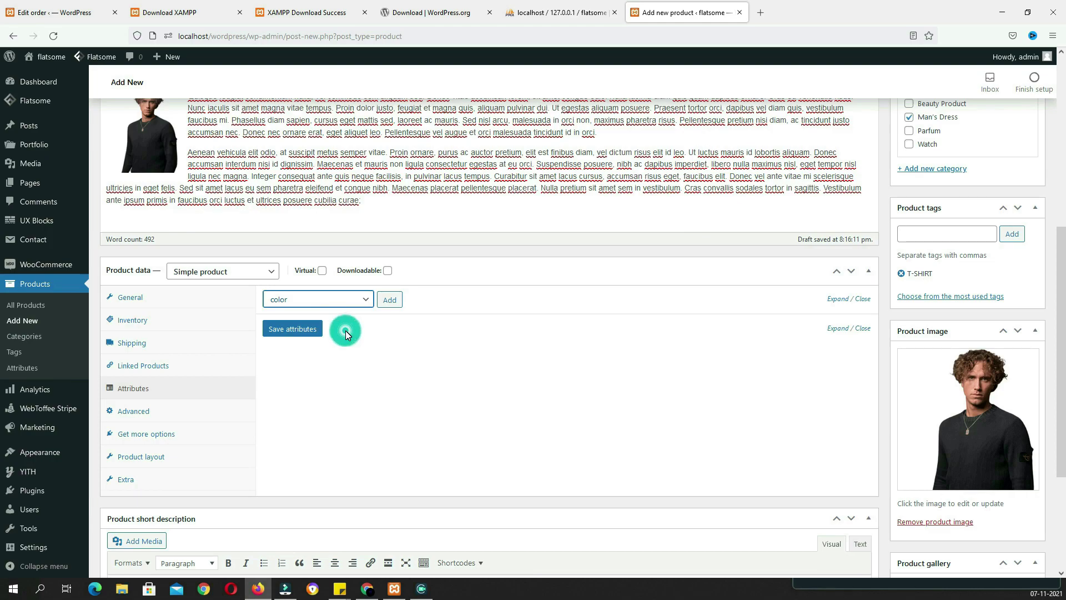
{"action": "left_click", "coordinate": [389, 302]}
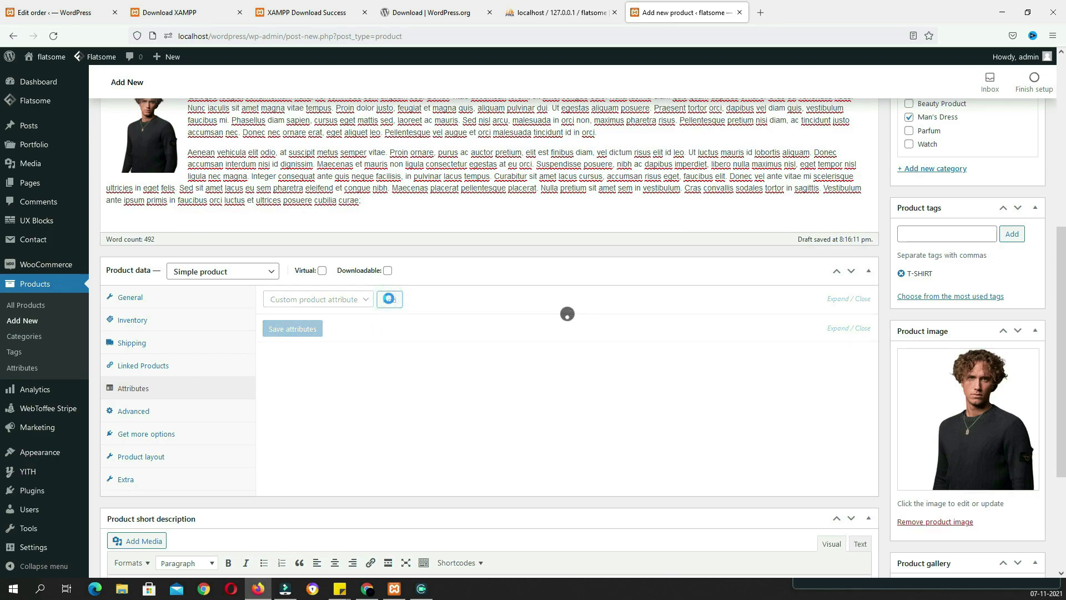
{"action": "left_click", "coordinate": [412, 363]}
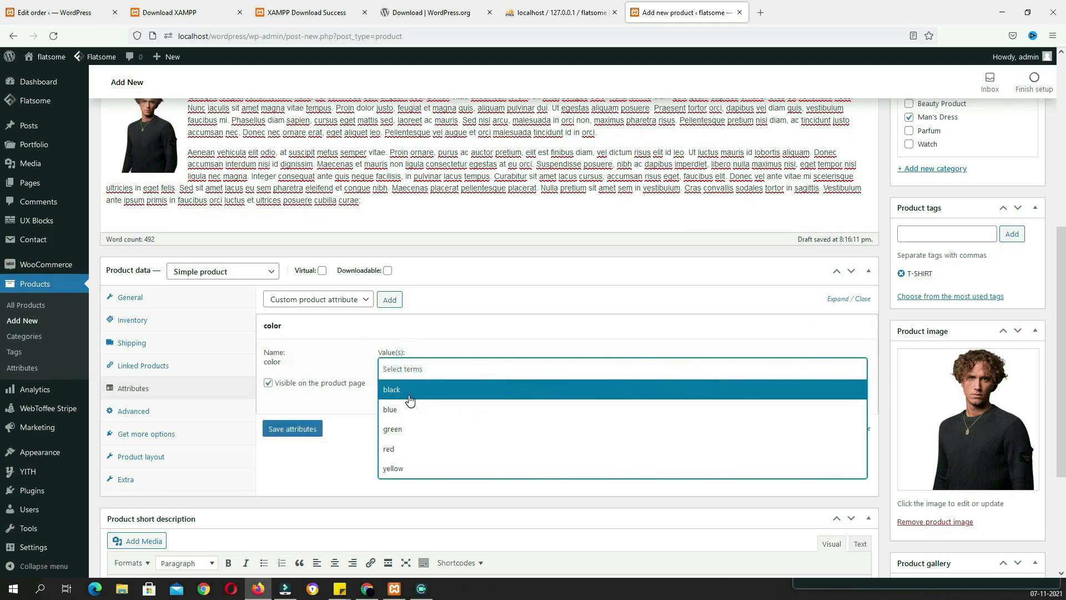
{"action": "left_click", "coordinate": [410, 393]}
{"action": "left_click", "coordinate": [305, 429]}
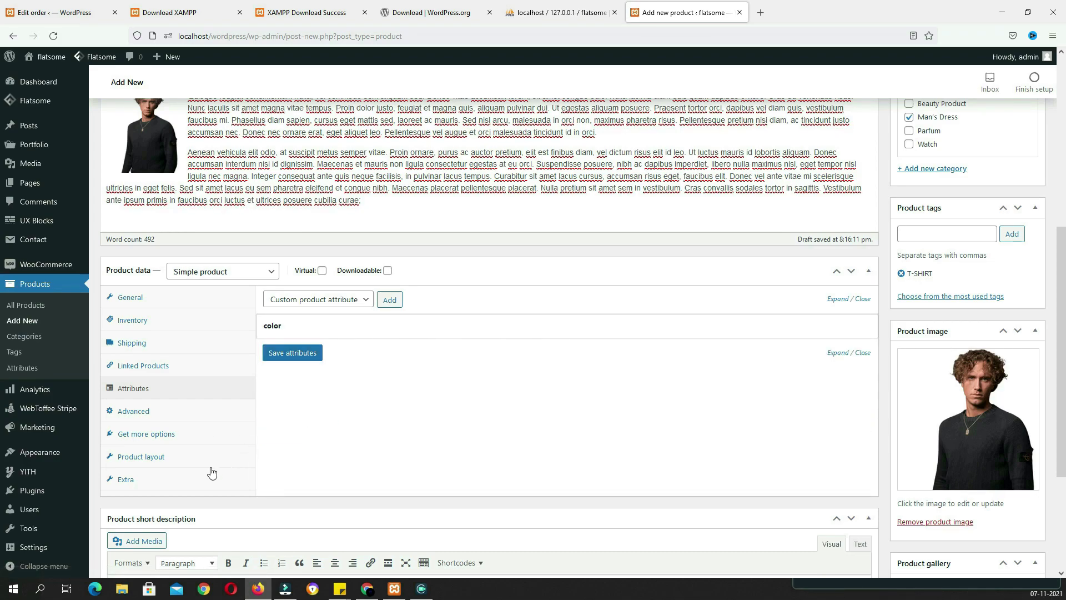
From the Extra settings, preview the product page with the New badge, then return to the editor
{"action": "left_click", "coordinate": [141, 482]}
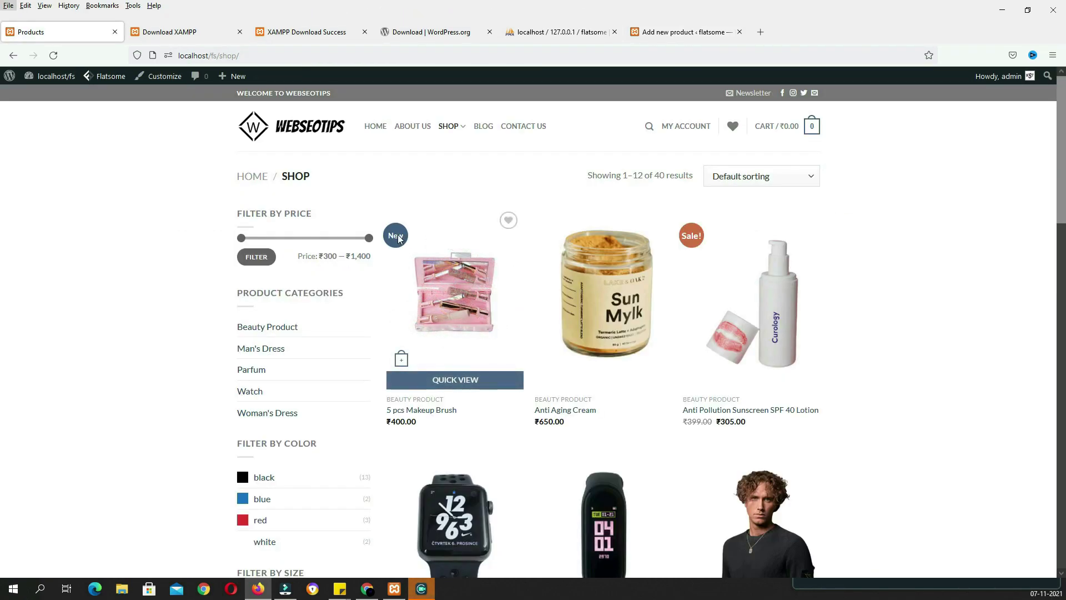
{"action": "left_click_drag", "start_coordinate": [397, 235], "coordinate": [396, 251]}
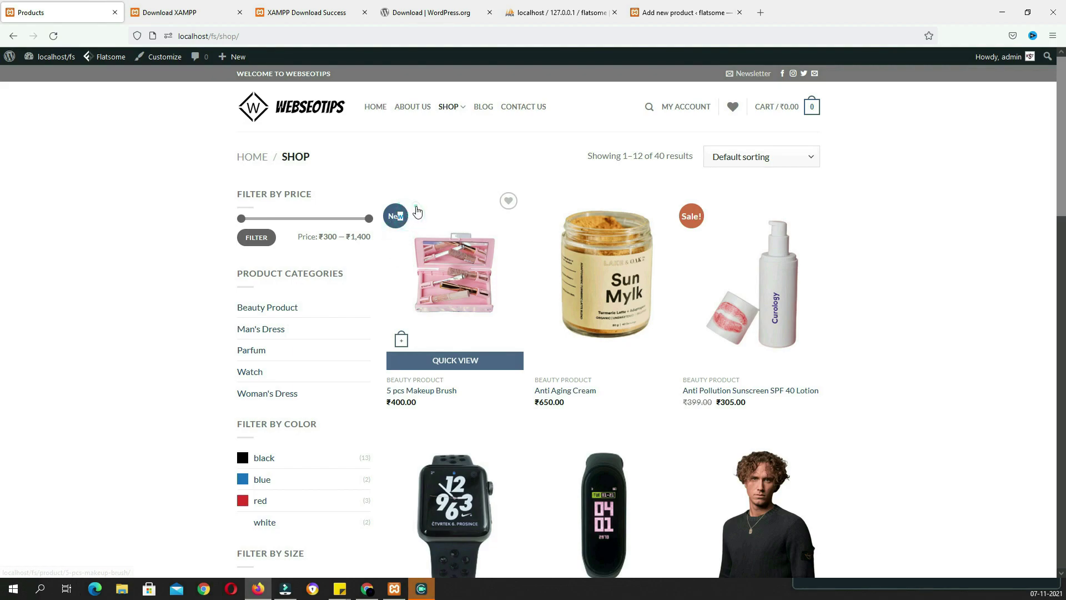
{"action": "left_click", "coordinate": [395, 217]}
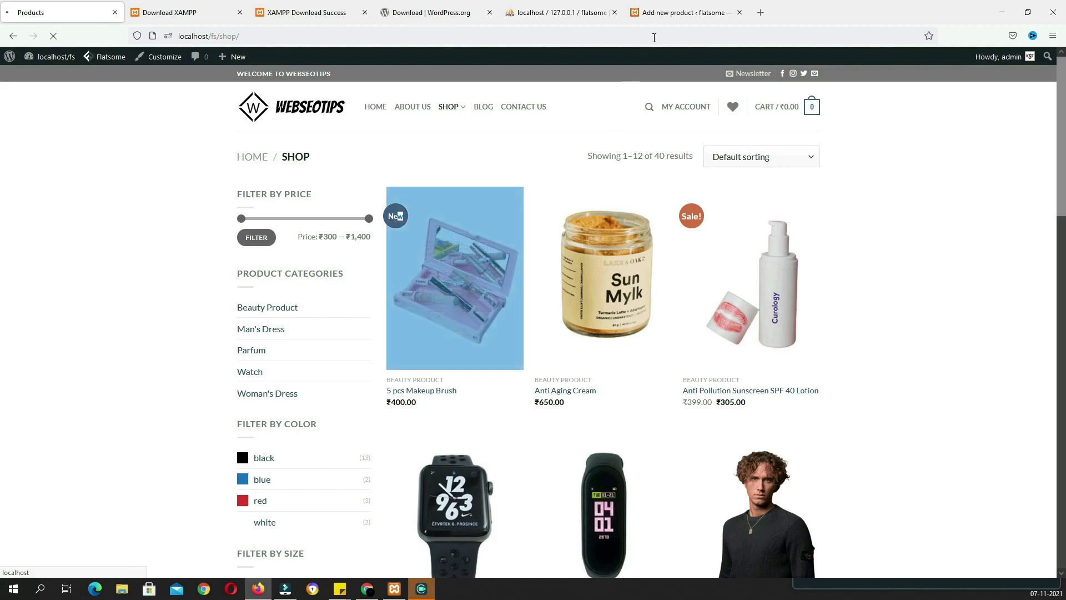
{"action": "left_click", "coordinate": [683, 12]}
Enable the Custom Bubble and set its title to HOT
{"action": "left_click", "coordinate": [456, 302]}
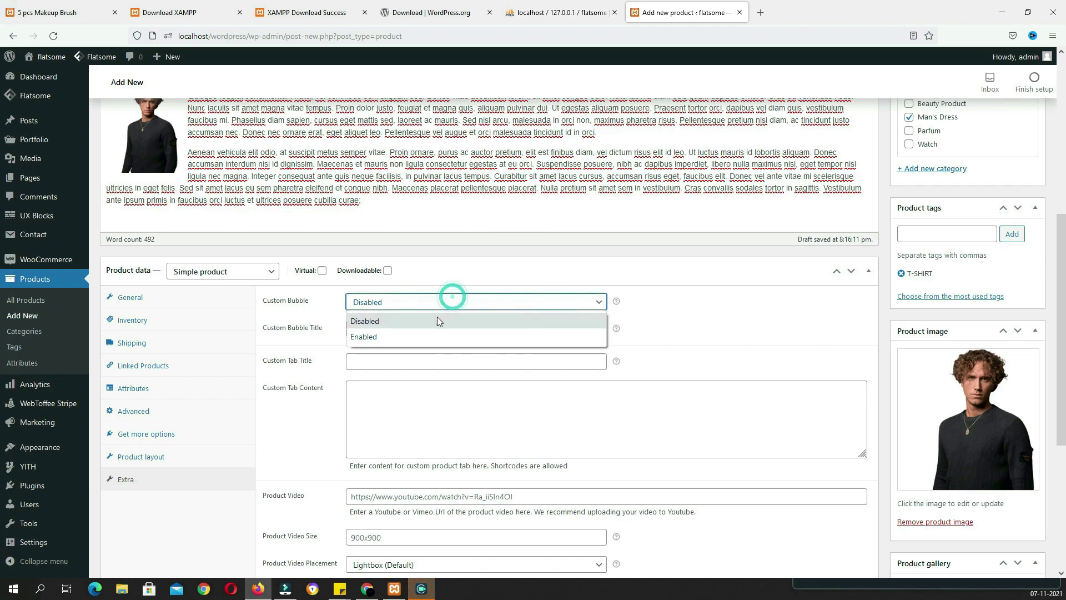
{"action": "left_click", "coordinate": [432, 335]}
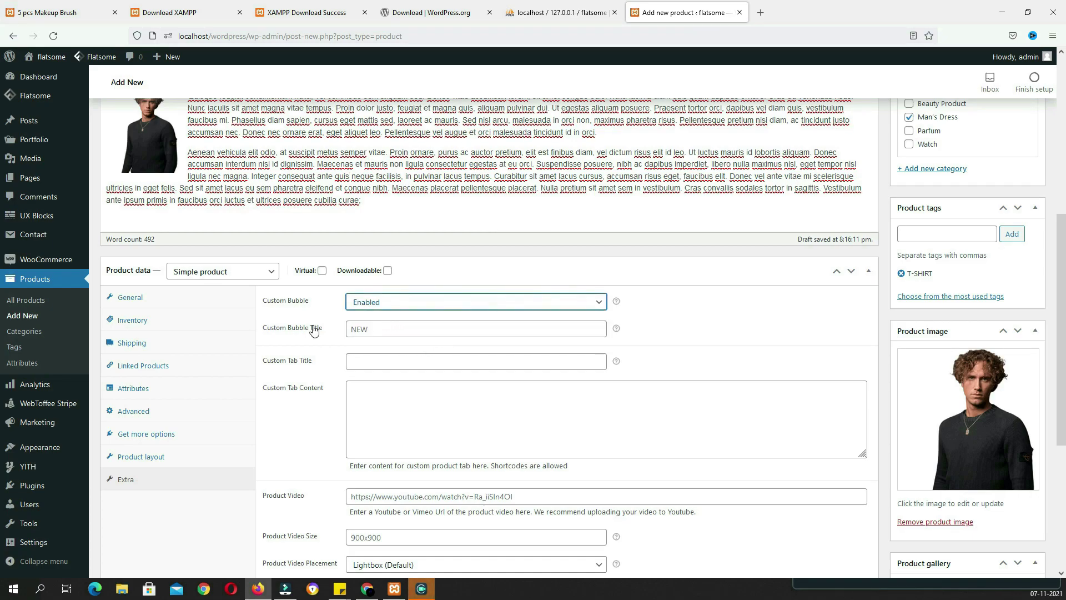
{"action": "left_click", "coordinate": [383, 329]}
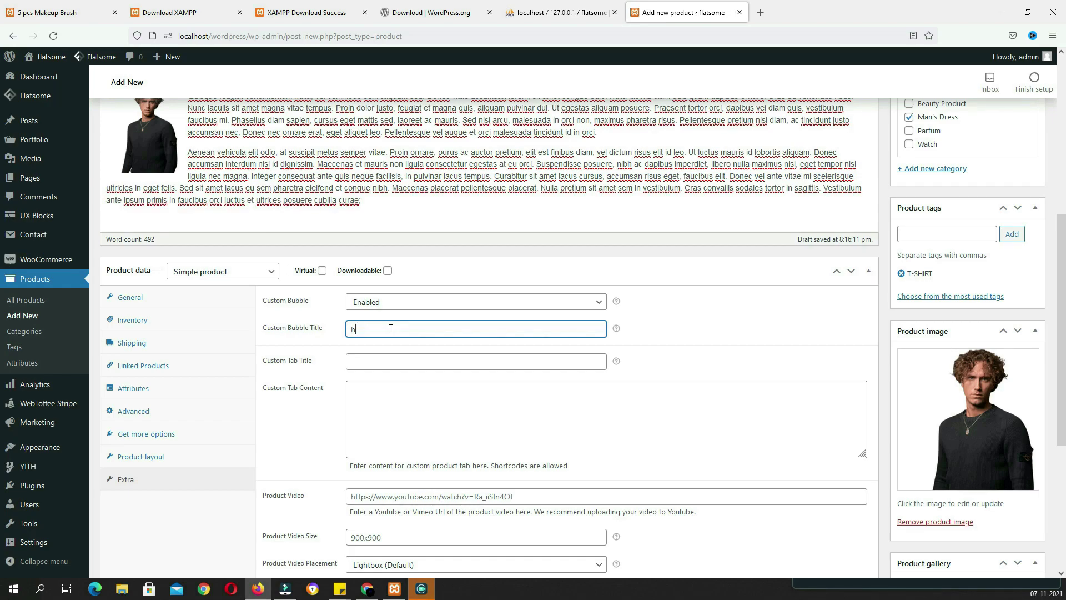
{"action": "type", "text": "HOT"}
{"action": "scroll", "coordinate": [256, 458], "scroll_direction": "down", "scroll_amount": 5}
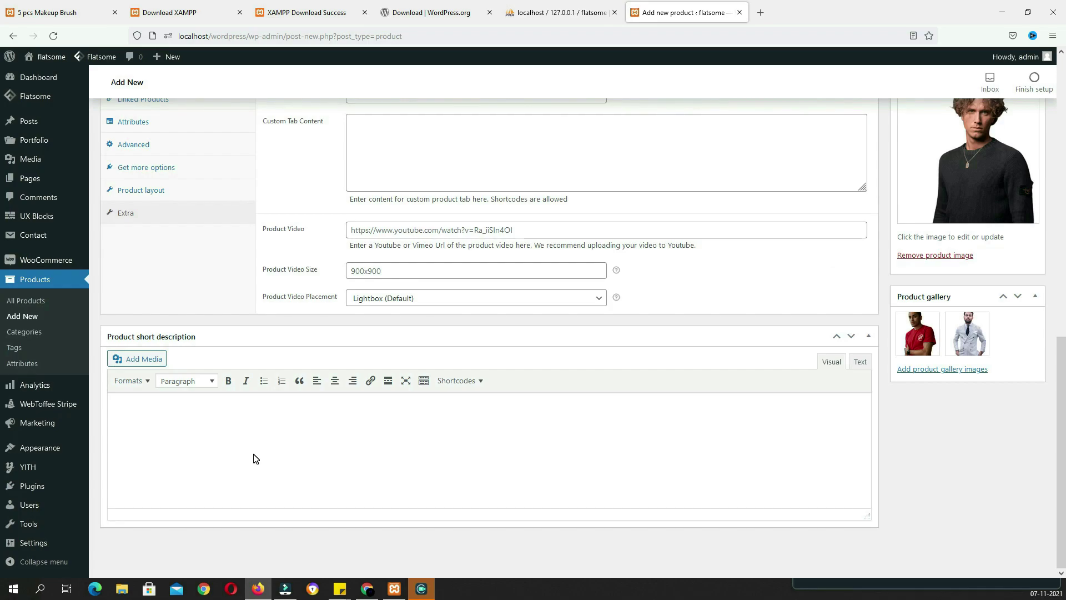
Paste the six bank and partner offer lines into the short description as a numbered list
{"action": "left_click", "coordinate": [402, 448]}
{"action": "type", "text": "Bank Offer: 10% off on SBI Credit Card, up to ₹1500. On orders of ₹5000 and aboveT&C Bank Offer: 10% off on SBI Debit Card, up to ₹500. On orders of ₹5000 and aboveT&C Bank Offer: Flat ₹1500 off on SBI Credit Card. On the order of ₹30,000 and aboveT&C Partner Offer: Buy Products From Furniture,Clothing & more, Get 10% Off on Next Purchase of Home Decor & FurnishingKnow More Bank Offer: 5% Unlimited Cashback on Flipkart Axis Bank Credit CardT&C Bank Offer: 15% Instant discount on first Pay Later order of ₹500 and aboveT&C"}
{"action": "key", "text": "ctrl+a"}
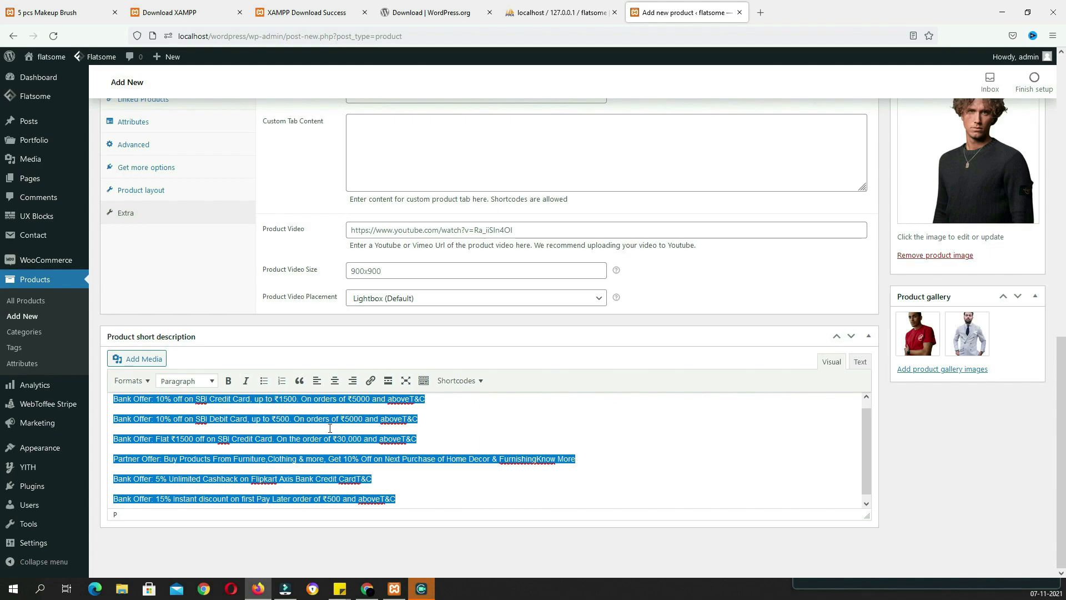
{"action": "left_click", "coordinate": [265, 381]}
{"action": "left_click", "coordinate": [282, 381]}
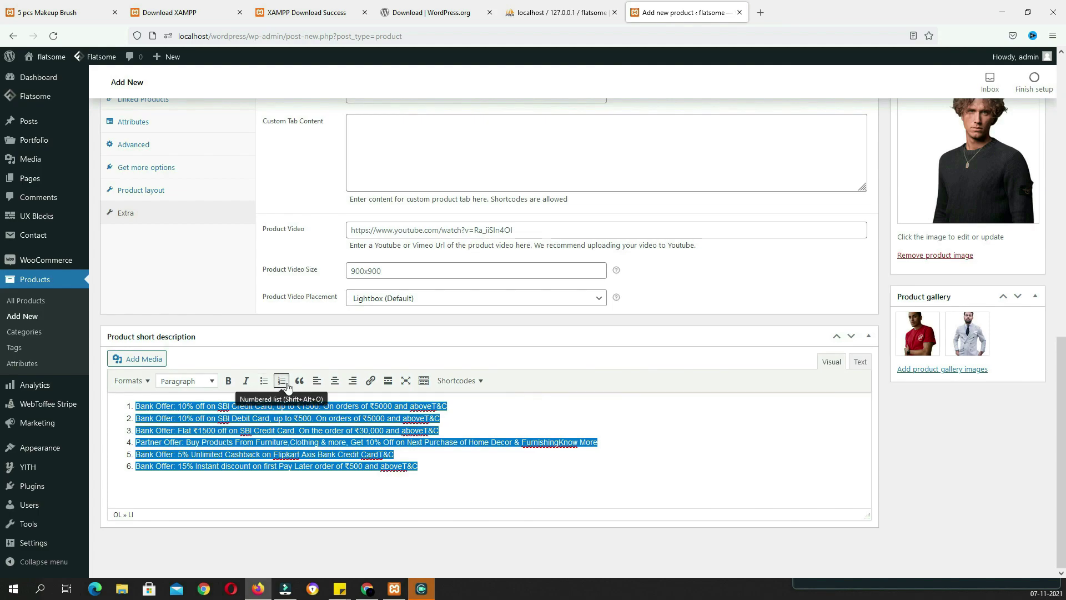
{"action": "scroll", "coordinate": [745, 422], "scroll_direction": "up", "scroll_amount": 15}
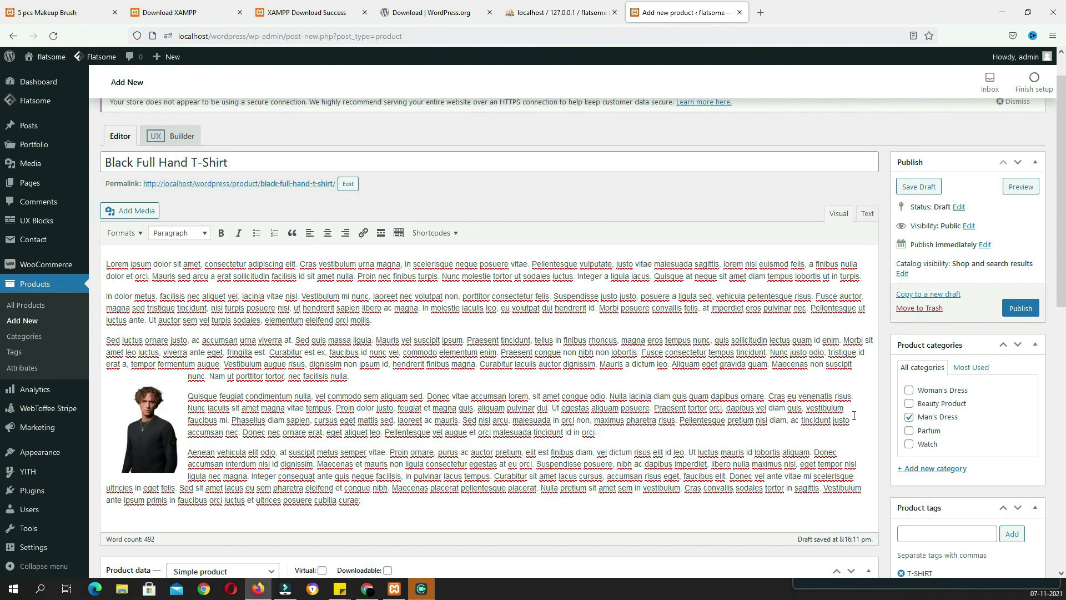
Publish the Black Full Hand T-Shirt and start a new product
{"action": "left_click", "coordinate": [1021, 308]}
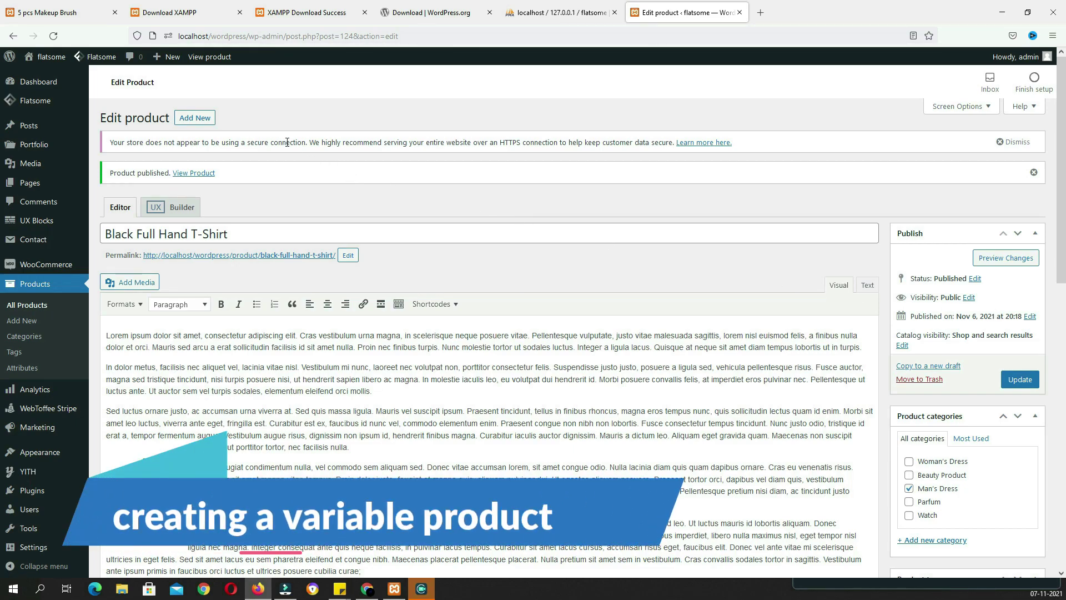
{"action": "left_click", "coordinate": [207, 122]}
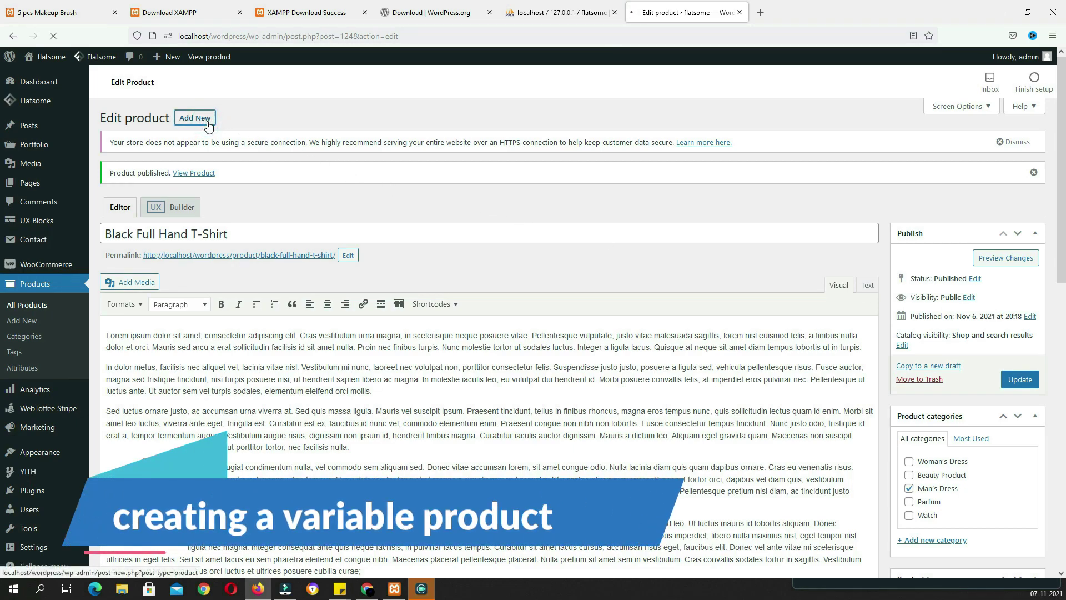
Paste in the Lidice Jacket's name, description and image
{"action": "left_click", "coordinate": [388, 207]}
{"action": "type", "text": "Lidice Jacket"}
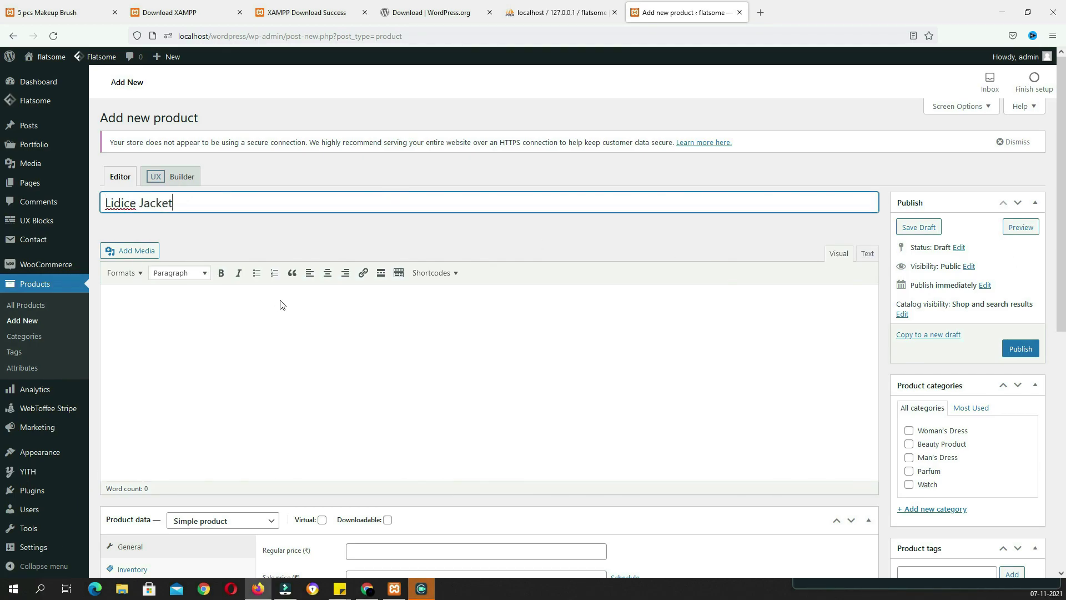
{"action": "left_click", "coordinate": [281, 305]}
{"action": "key", "text": "ctrl+v"}
{"action": "scroll", "coordinate": [213, 340], "scroll_direction": "down", "scroll_amount": 5}
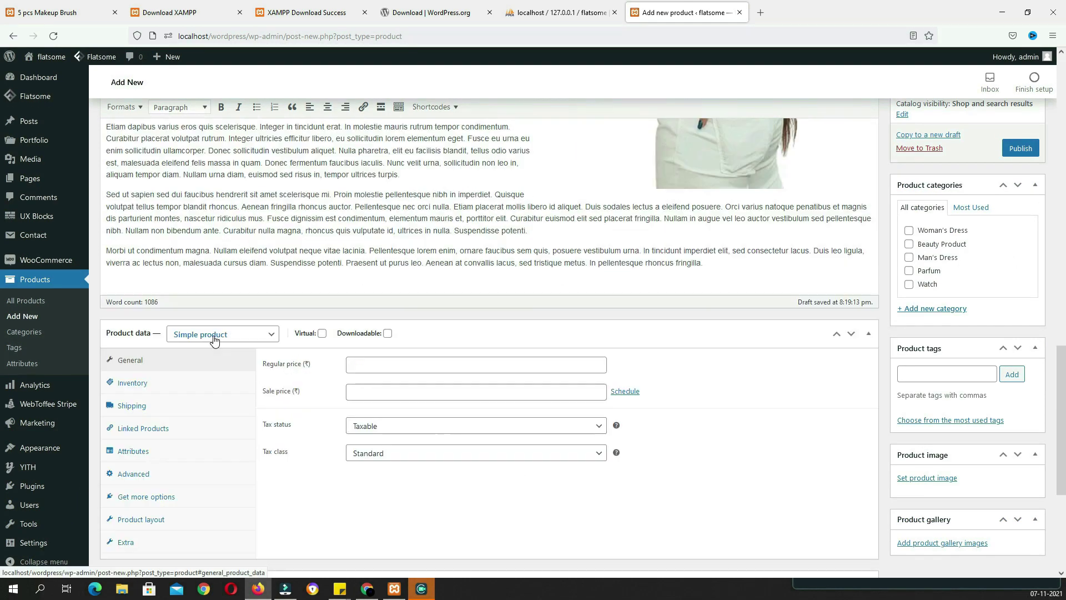
Make the jacket a Variable product with the GST tax class
{"action": "left_click", "coordinate": [214, 336]}
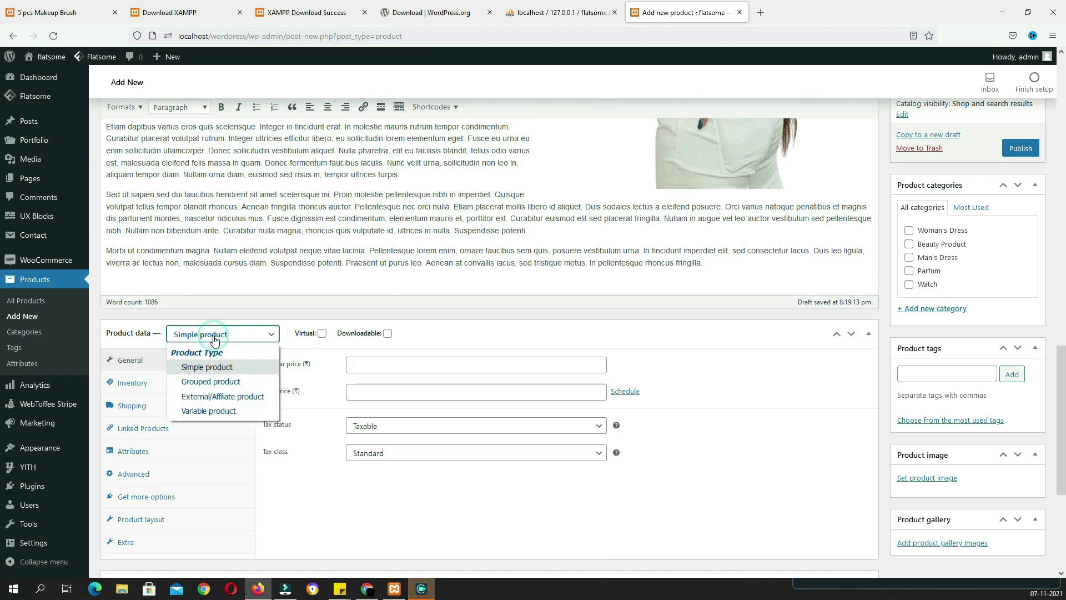
{"action": "left_click", "coordinate": [220, 415]}
{"action": "left_click", "coordinate": [389, 396]}
{"action": "left_click", "coordinate": [380, 431]}
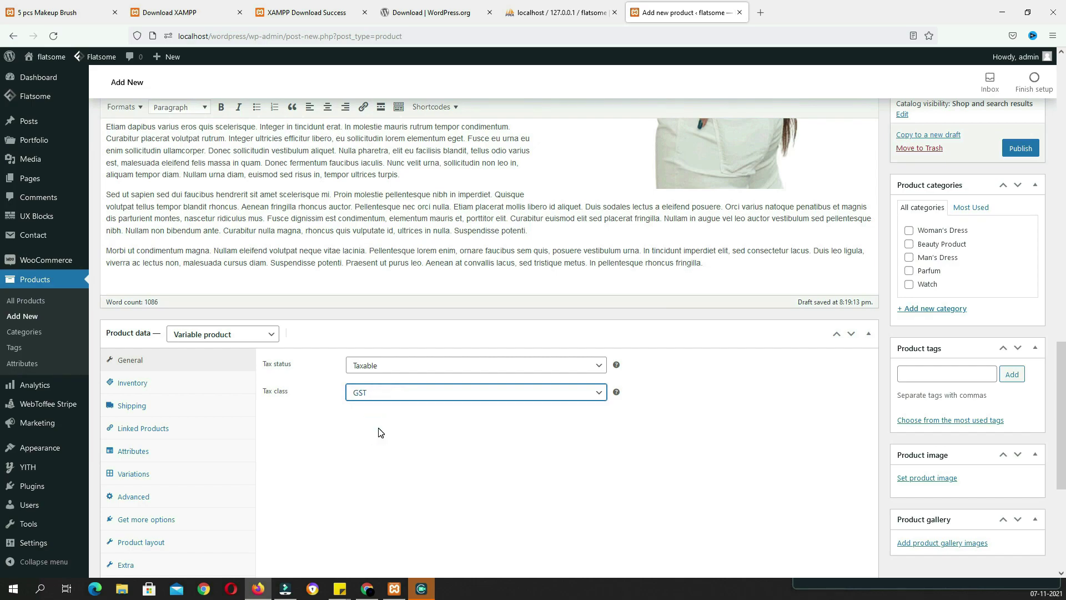
Set SKU fdnbxd and enable stock management with quantity 60
{"action": "left_click", "coordinate": [139, 383]}
{"action": "left_click", "coordinate": [399, 365]}
{"action": "type", "text": "fdnbxd"}
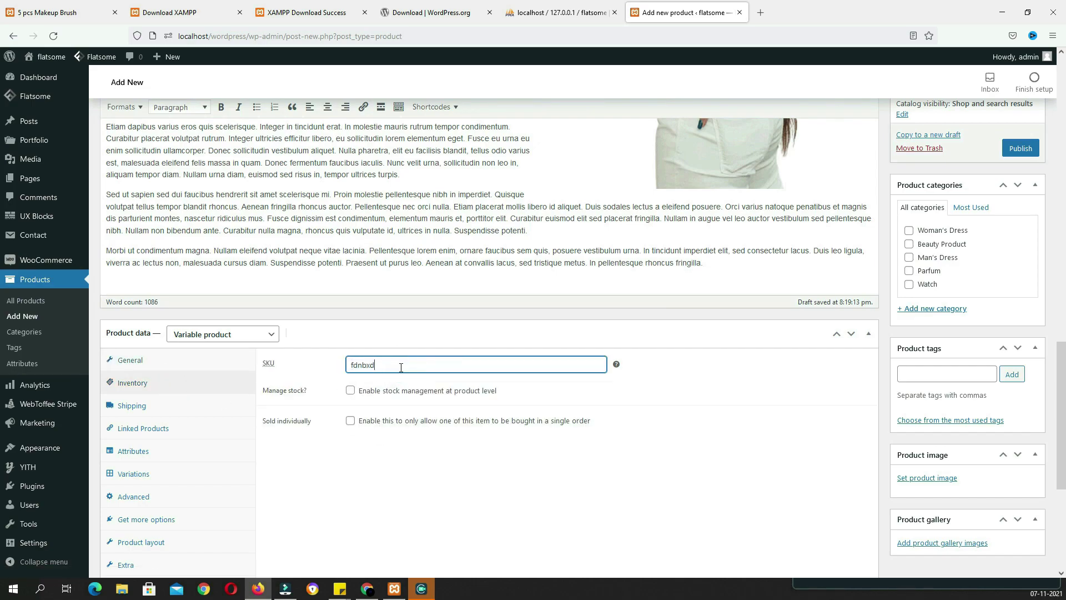
{"action": "left_click", "coordinate": [350, 390]}
{"action": "left_click", "coordinate": [325, 413]}
{"action": "type", "text": "60"}
Set shipping weight to 566 g and dimensions to 100 × 55 × 100 cm
{"action": "left_click", "coordinate": [166, 406]}
{"action": "left_click", "coordinate": [388, 359]}
{"action": "type", "text": "5664"}
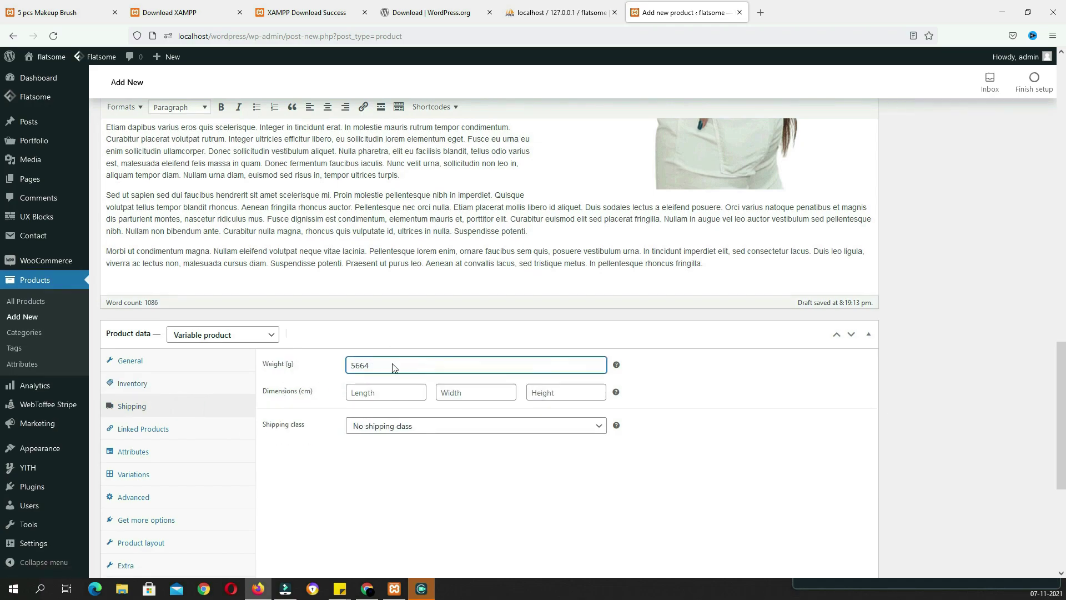
{"action": "scroll", "coordinate": [392, 363], "scroll_direction": "up", "scroll_amount": 1}
{"action": "left_click", "coordinate": [373, 448]}
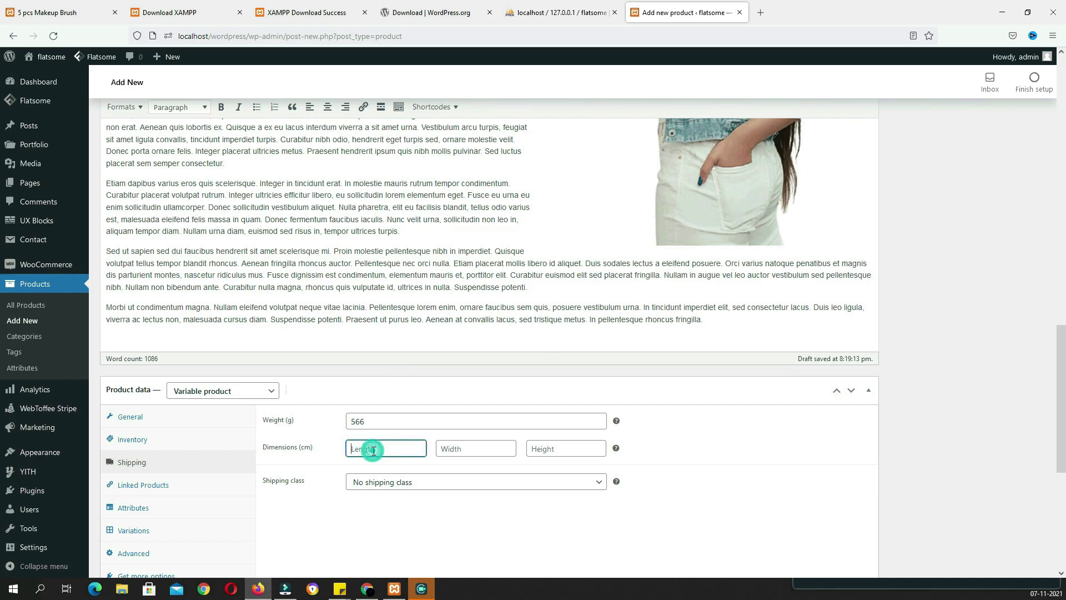
{"action": "type", "text": "100"}
{"action": "key", "text": "Tab"}
{"action": "type", "text": "55"}
{"action": "key", "text": "Tab"}
{"action": "type", "text": "100"}
{"action": "scroll", "coordinate": [248, 483], "scroll_direction": "down", "scroll_amount": 3}
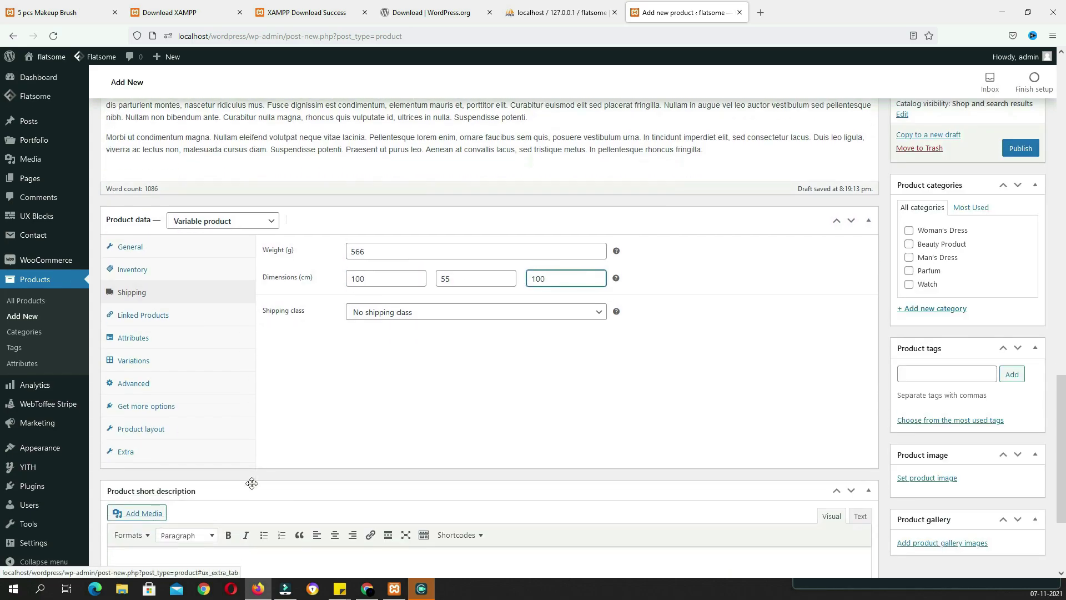
Add the color attribute with black and blue, used for variations, and save it
{"action": "left_click", "coordinate": [156, 344]}
{"action": "left_click", "coordinate": [355, 248]}
{"action": "left_click", "coordinate": [344, 284]}
{"action": "left_click", "coordinate": [389, 249]}
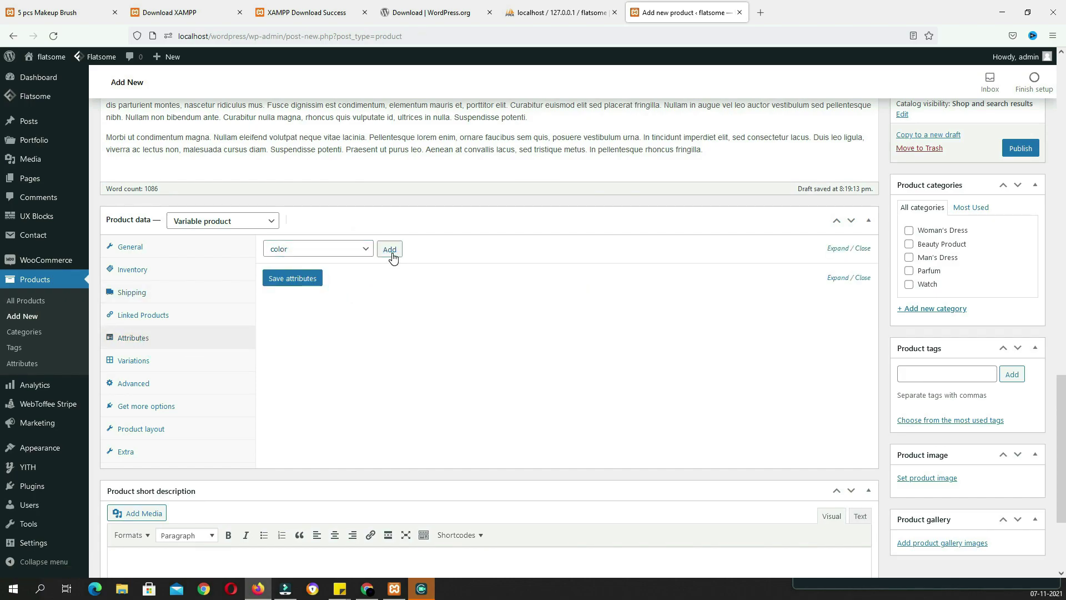
{"action": "left_click", "coordinate": [426, 318]}
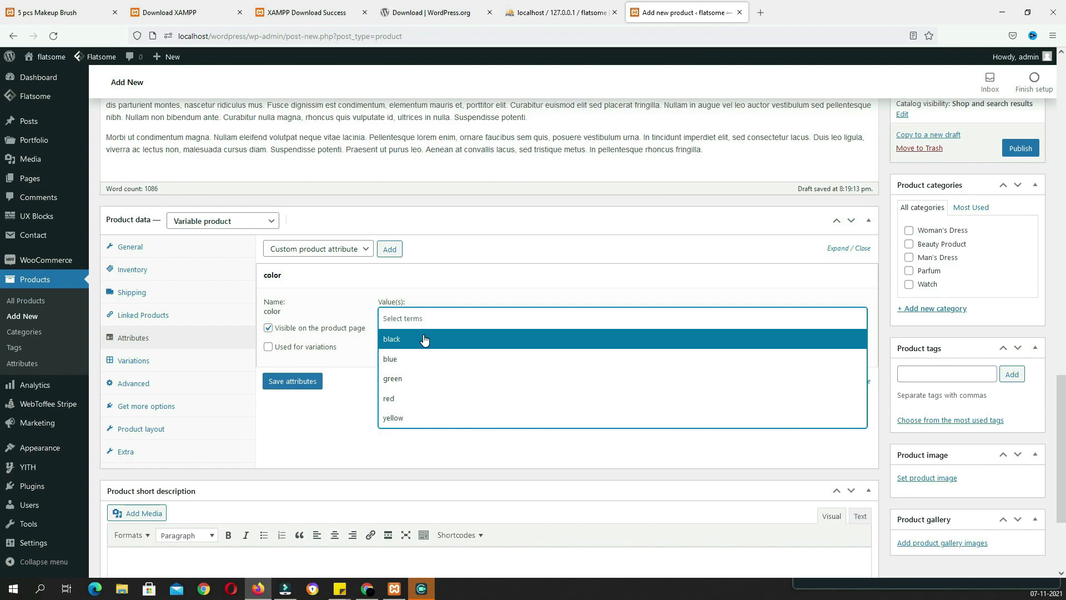
{"action": "left_click", "coordinate": [424, 339]}
{"action": "left_click", "coordinate": [435, 322]}
{"action": "left_click", "coordinate": [422, 358]}
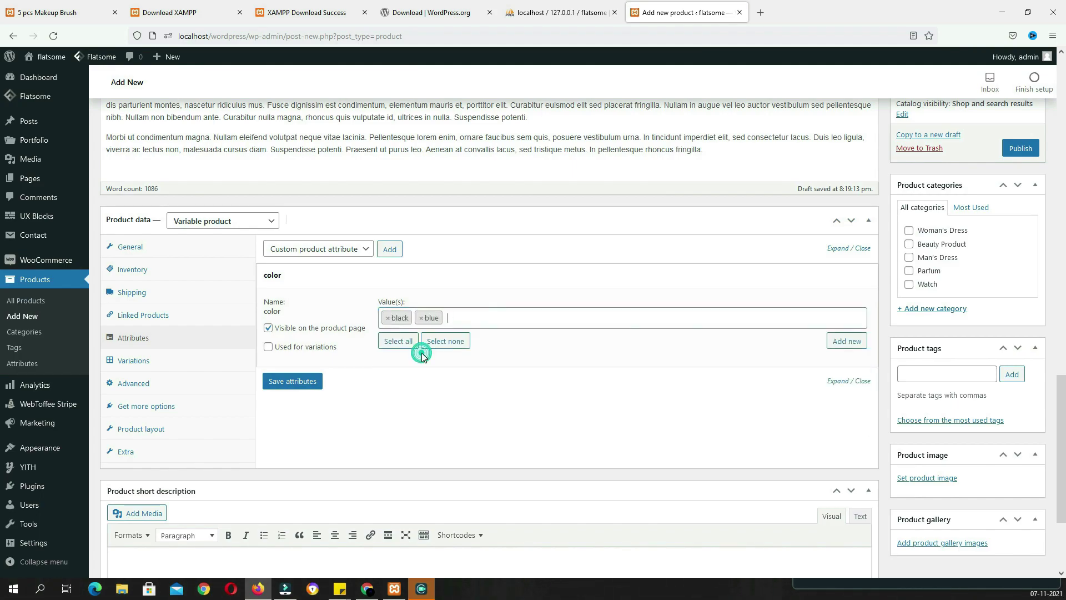
{"action": "left_click", "coordinate": [268, 347]}
{"action": "left_click", "coordinate": [293, 382]}
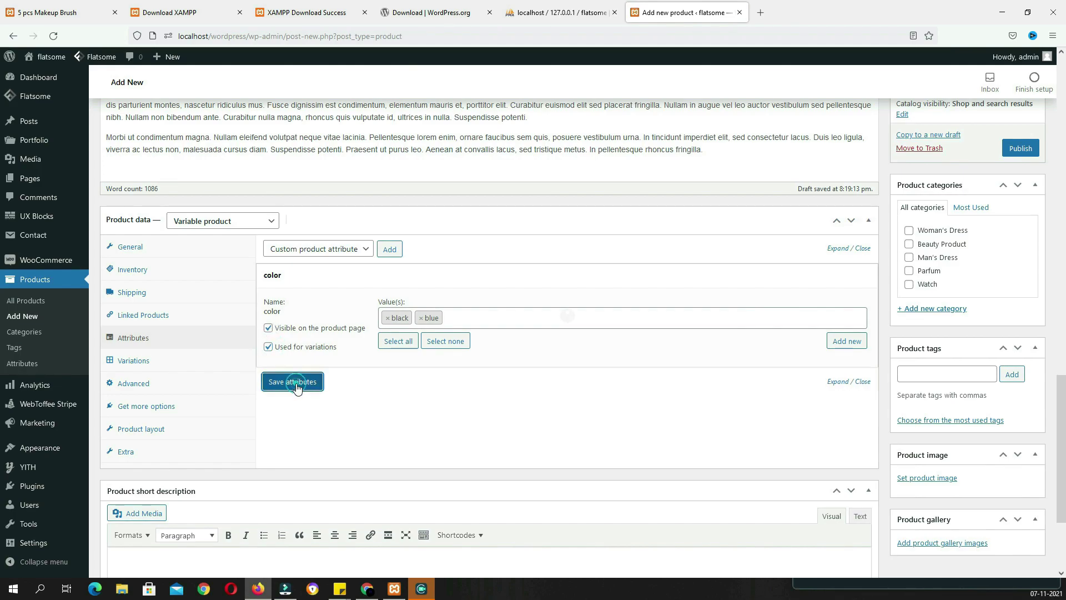
Add the size attribute with L and m for variations, then save both attributes
{"action": "left_click", "coordinate": [354, 250]}
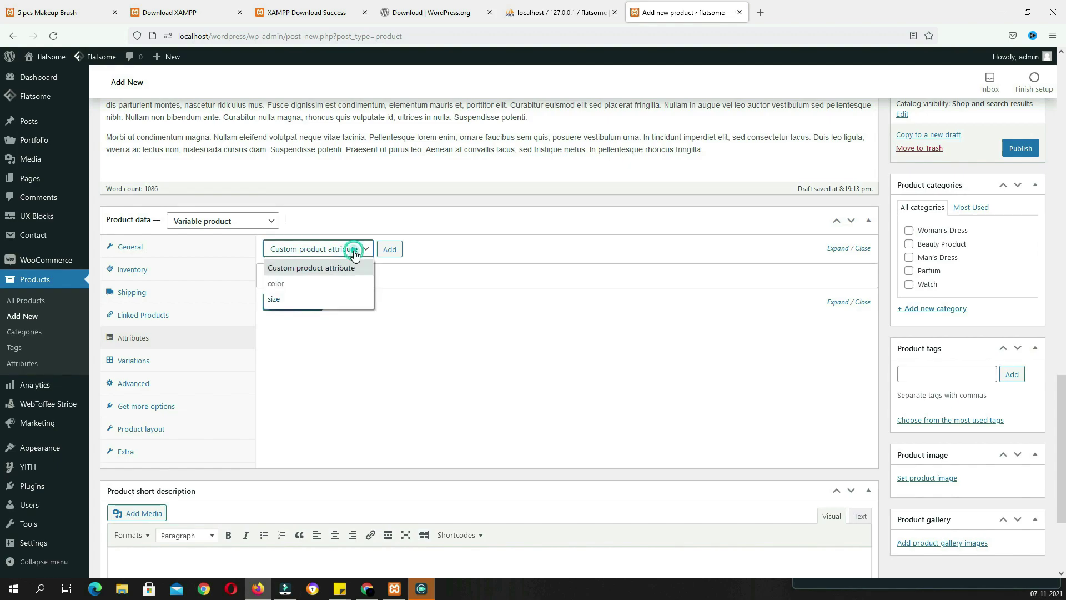
{"action": "left_click", "coordinate": [332, 297]}
{"action": "left_click", "coordinate": [389, 249]}
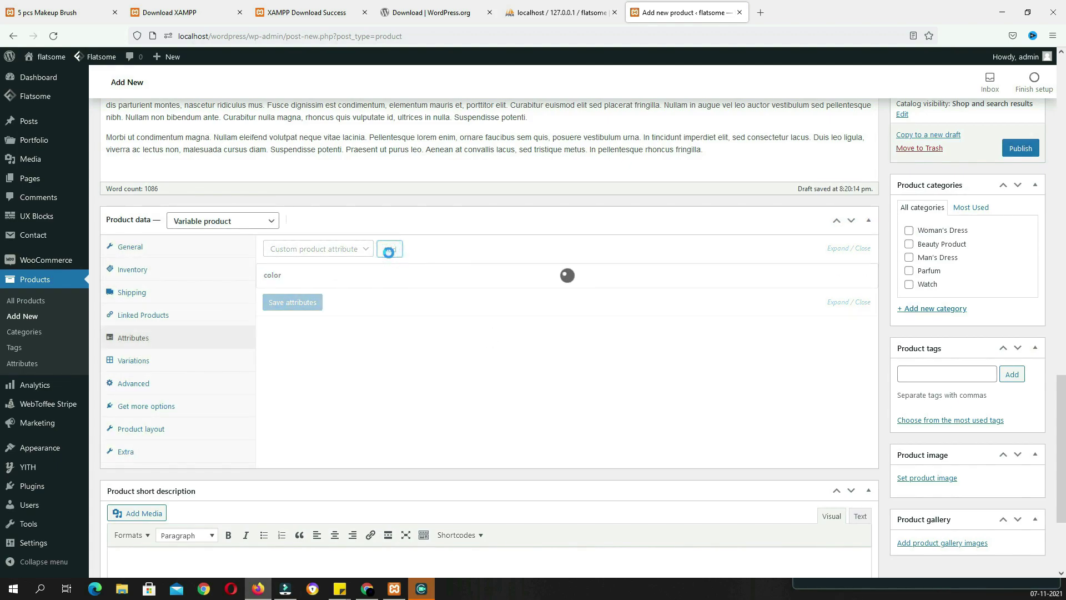
{"action": "left_click", "coordinate": [269, 372]}
{"action": "left_click", "coordinate": [389, 343]}
{"action": "left_click", "coordinate": [388, 366]}
{"action": "left_click", "coordinate": [418, 346]}
{"action": "left_click", "coordinate": [408, 382]}
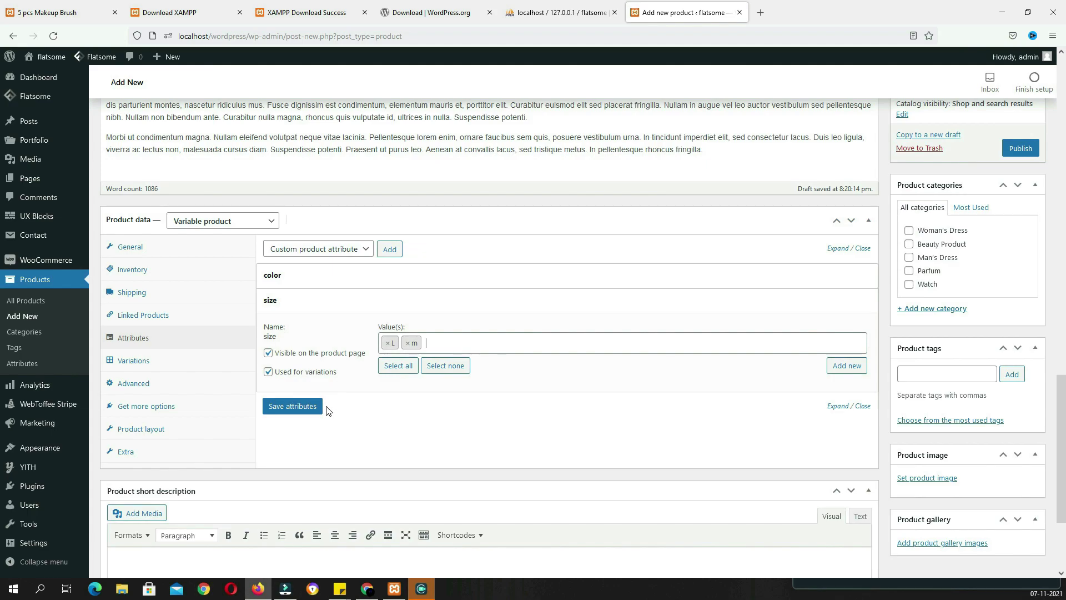
{"action": "left_click", "coordinate": [318, 409]}
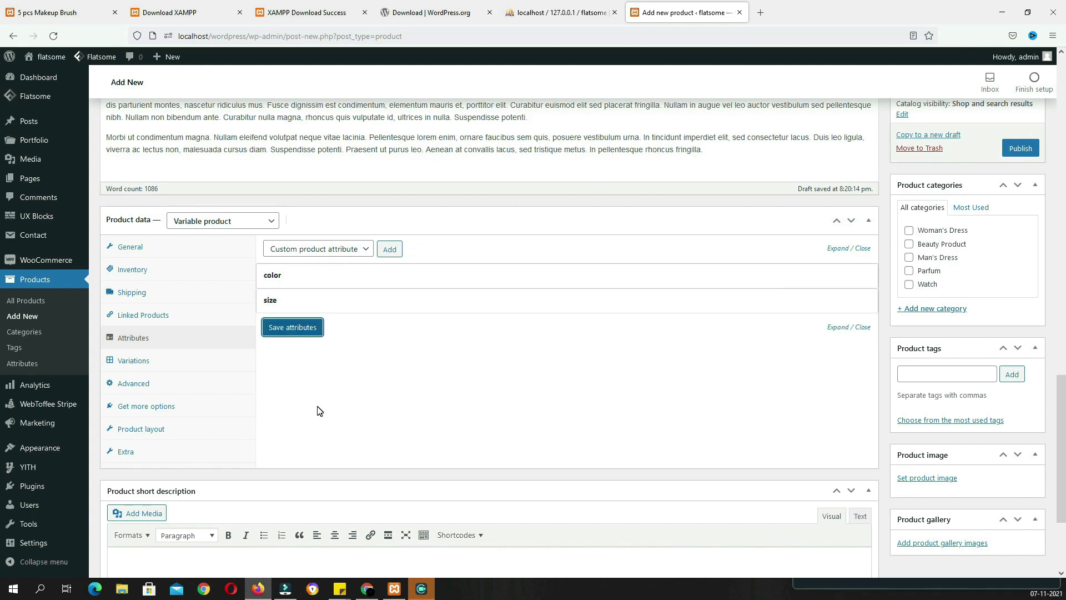
{"action": "left_click", "coordinate": [160, 364]}
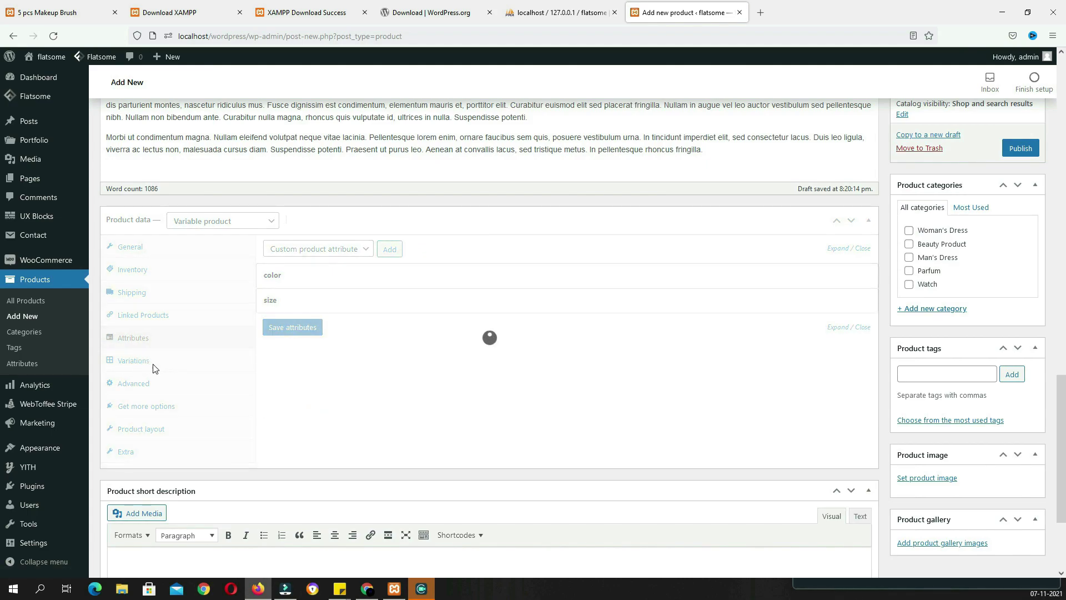
{"action": "left_click", "coordinate": [154, 368]}
{"action": "left_click", "coordinate": [369, 251]}
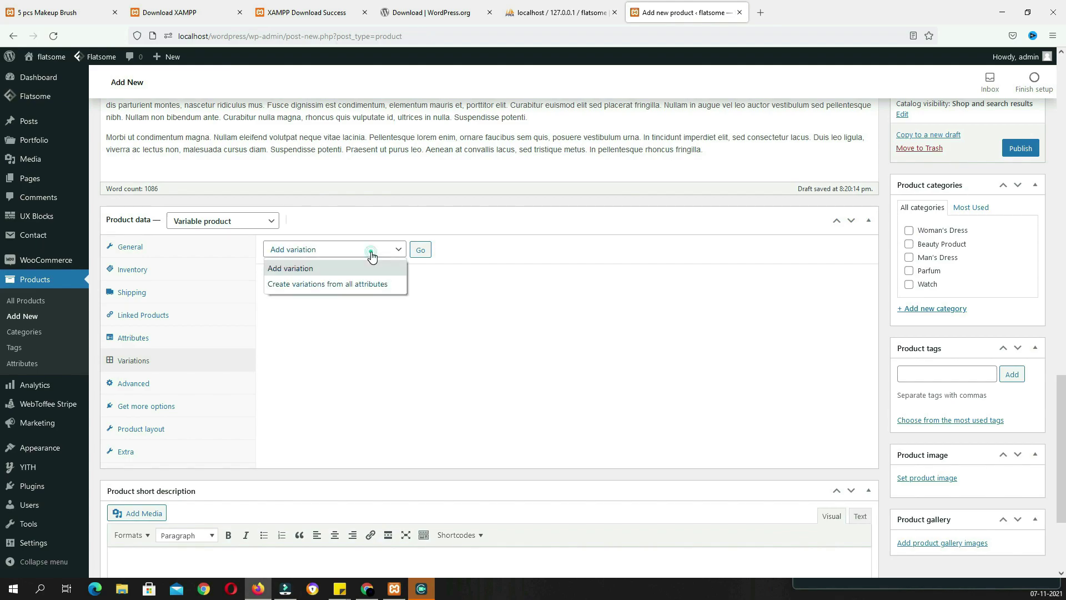
Create variations from all attributes and confirm, producing four variations
{"action": "left_click", "coordinate": [357, 285]}
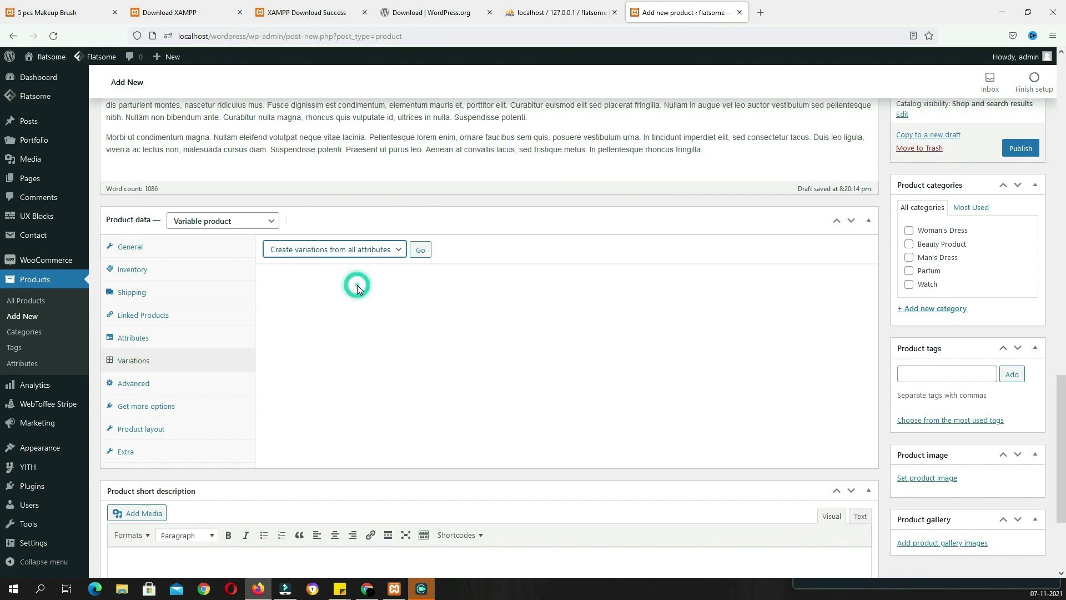
{"action": "left_click", "coordinate": [419, 257]}
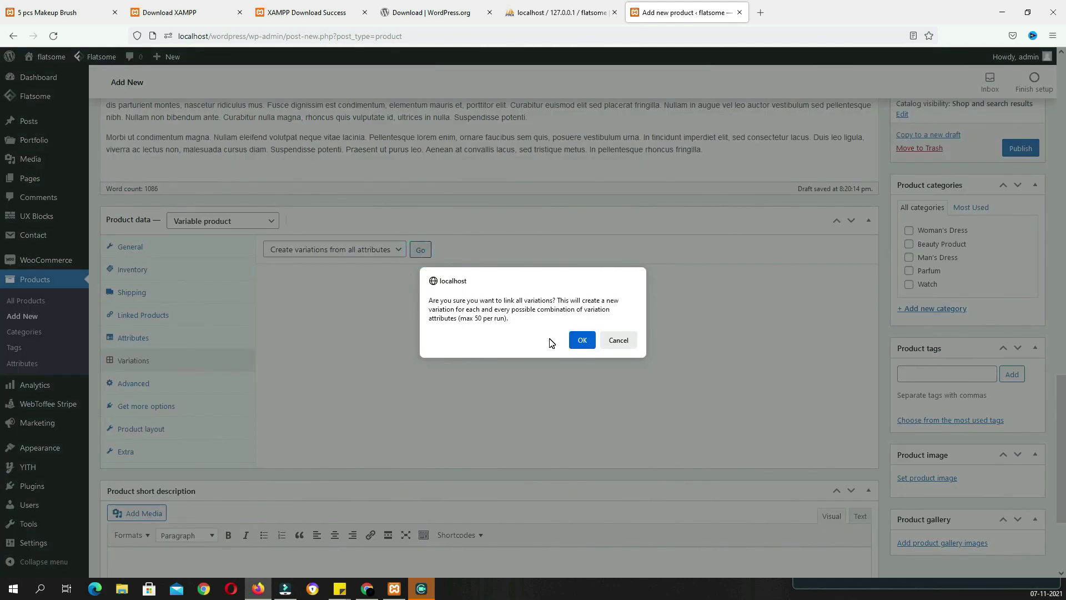
{"action": "left_click", "coordinate": [588, 344]}
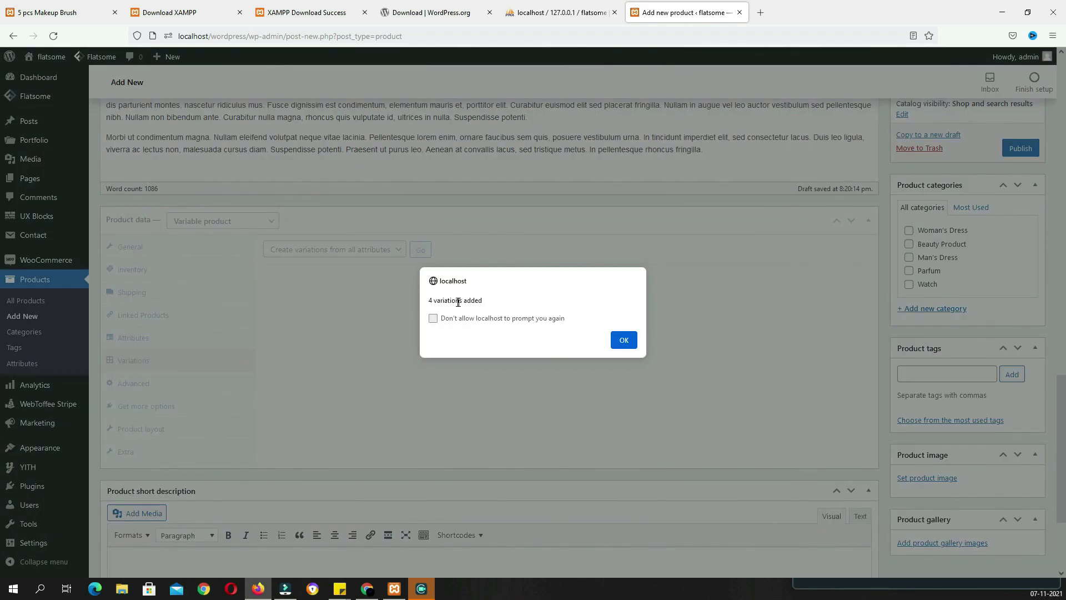
{"action": "left_click", "coordinate": [623, 343]}
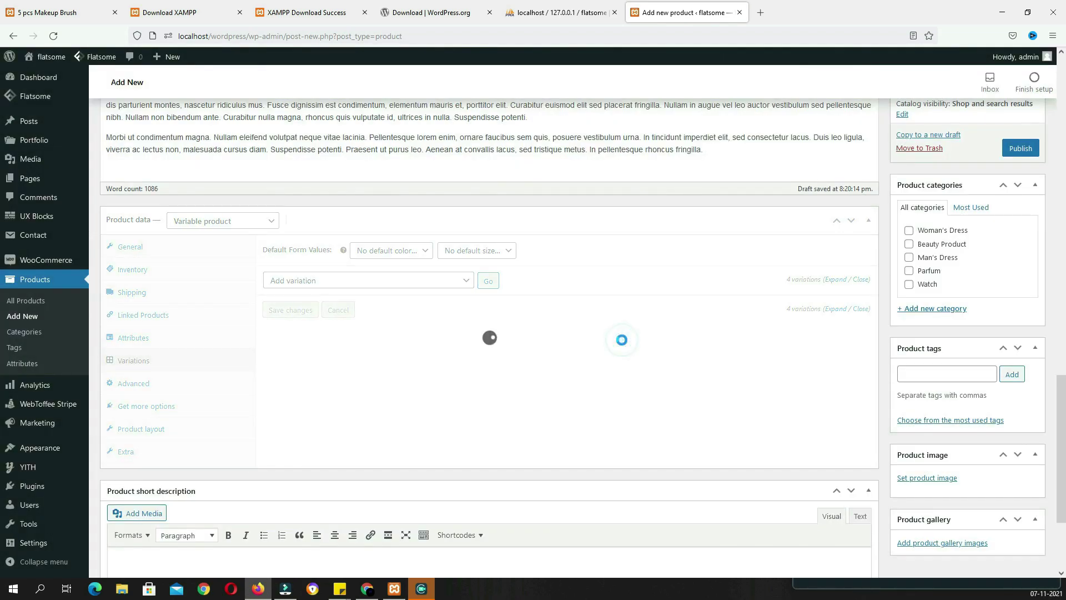
Give variation #126 photo 2-18.png, regular price 500 and sale price 450
{"action": "scroll", "coordinate": [457, 233], "scroll_direction": "down", "scroll_amount": 2}
{"action": "left_click", "coordinate": [454, 230]}
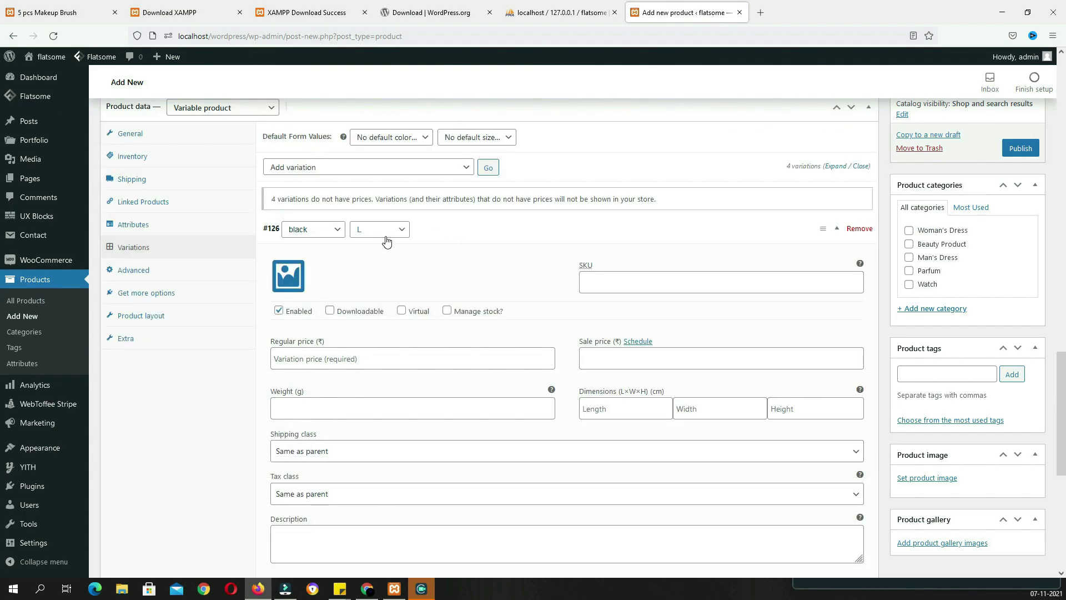
{"action": "left_click", "coordinate": [288, 277]}
{"action": "scroll", "coordinate": [518, 348], "scroll_direction": "down", "scroll_amount": 5}
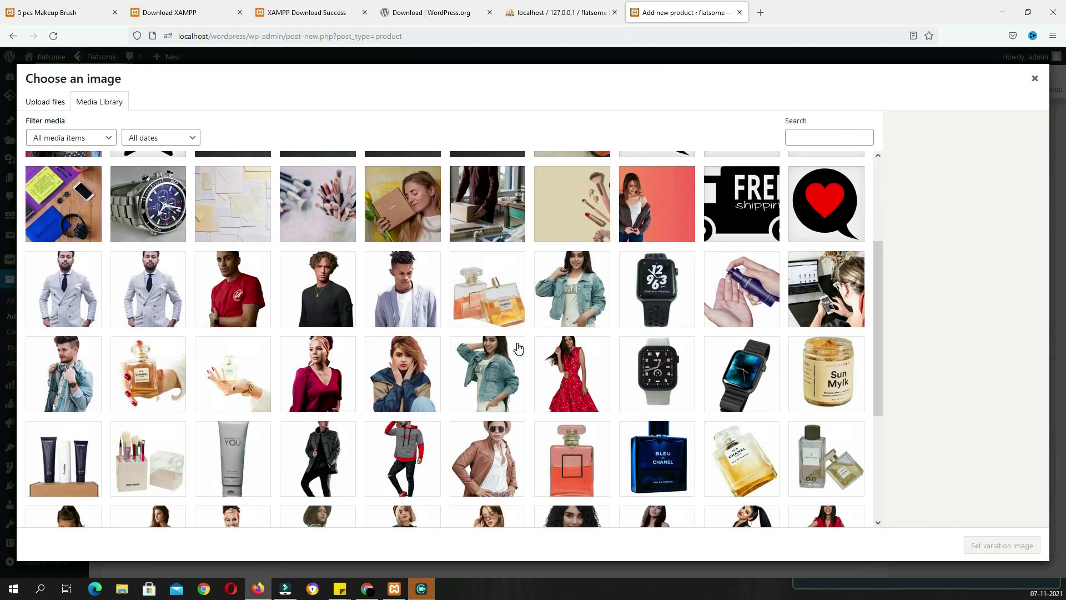
{"action": "scroll", "coordinate": [518, 348], "scroll_direction": "down", "scroll_amount": 5}
{"action": "left_click", "coordinate": [571, 362]}
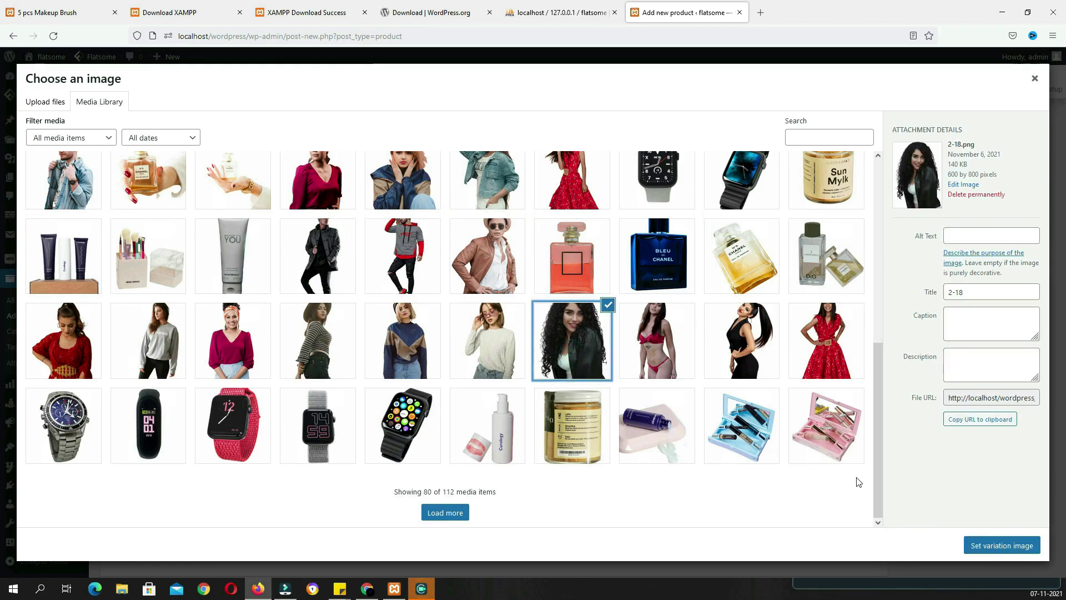
{"action": "left_click", "coordinate": [999, 550]}
{"action": "left_click", "coordinate": [393, 362]}
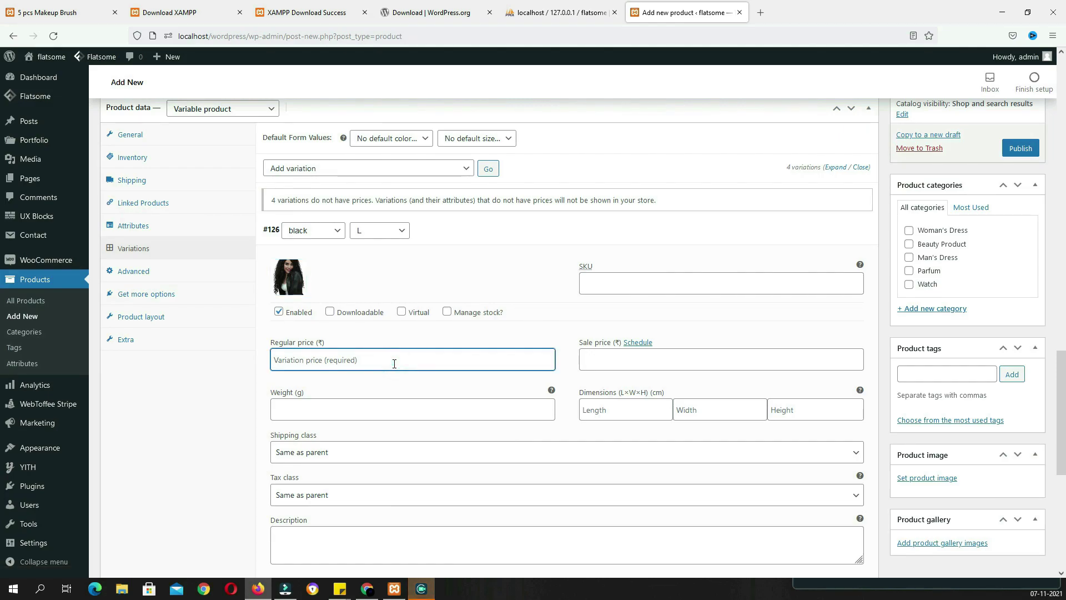
{"action": "type", "text": "500"}
{"action": "left_click", "coordinate": [606, 365]}
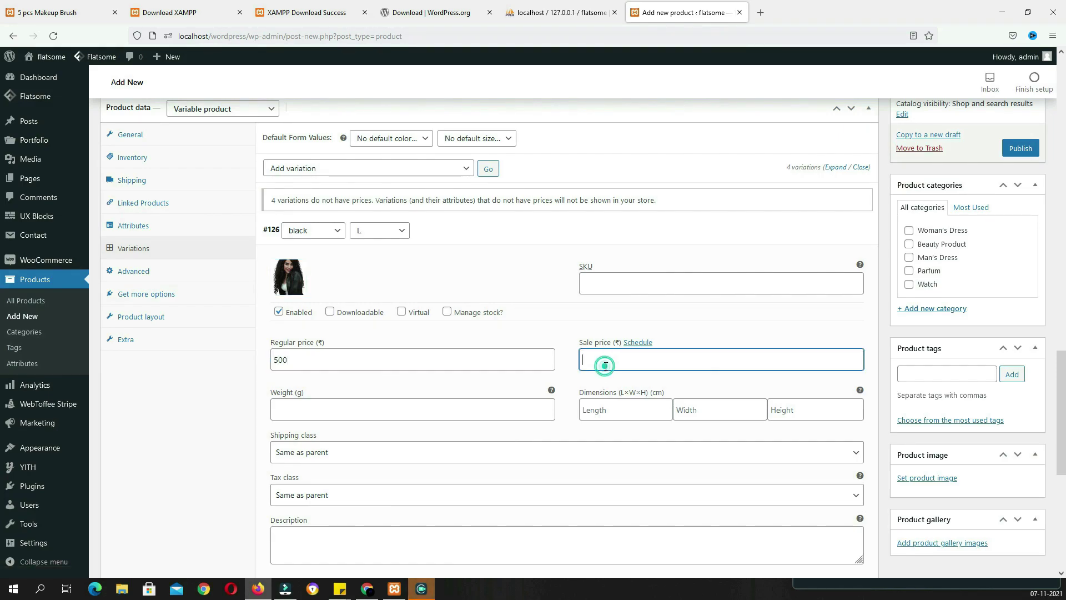
{"action": "type", "text": "450"}
Give variation #127 photo 1-16.png, regular price 700 and sale price 650
{"action": "scroll", "coordinate": [382, 294], "scroll_direction": "down", "scroll_amount": 2}
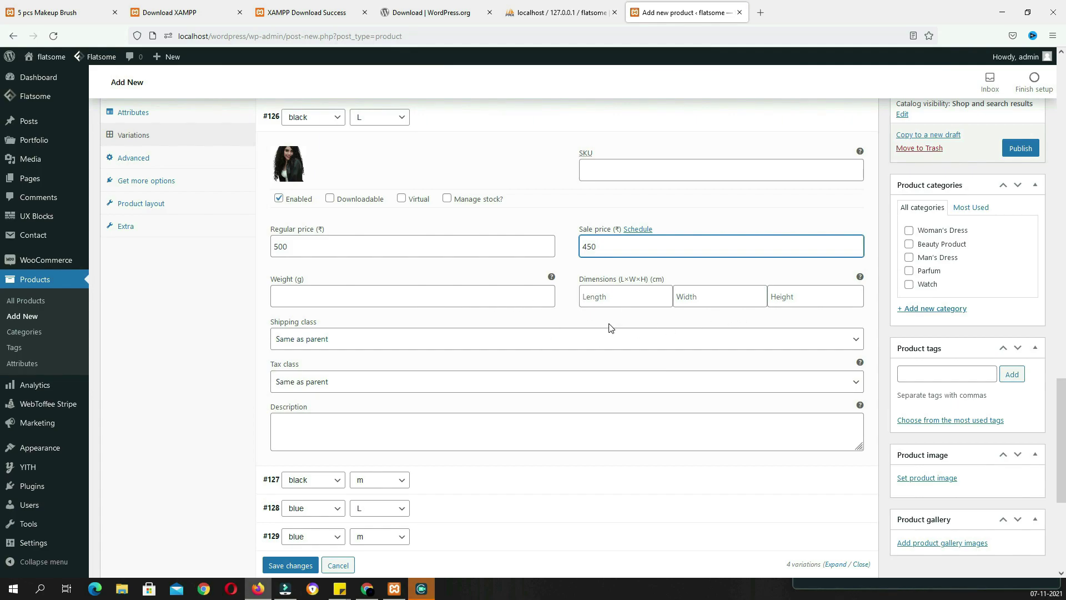
{"action": "scroll", "coordinate": [610, 327], "scroll_direction": "down", "scroll_amount": 2}
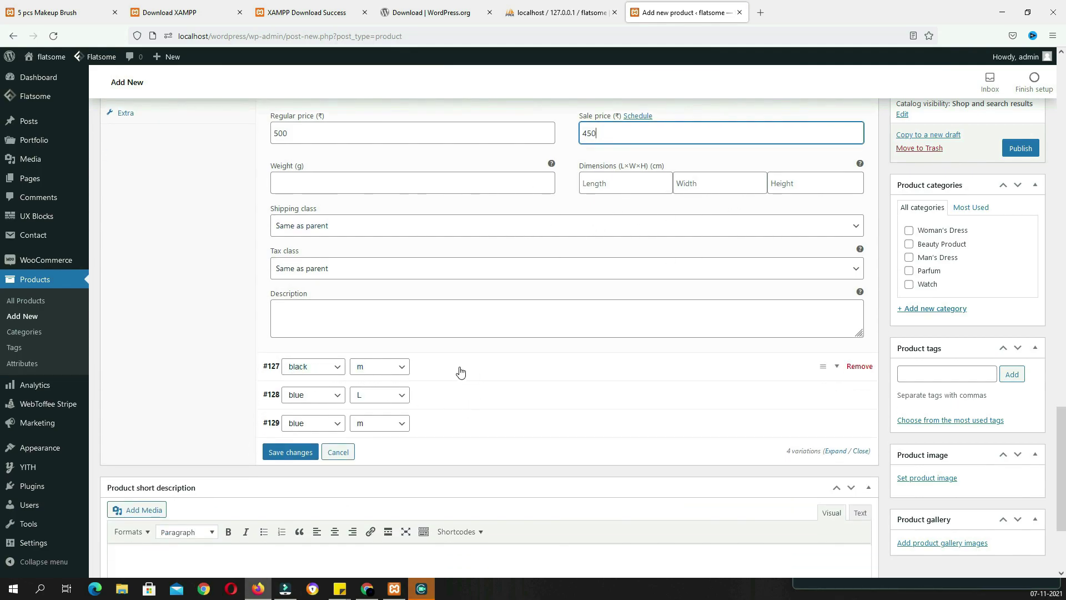
{"action": "left_click", "coordinate": [436, 369]}
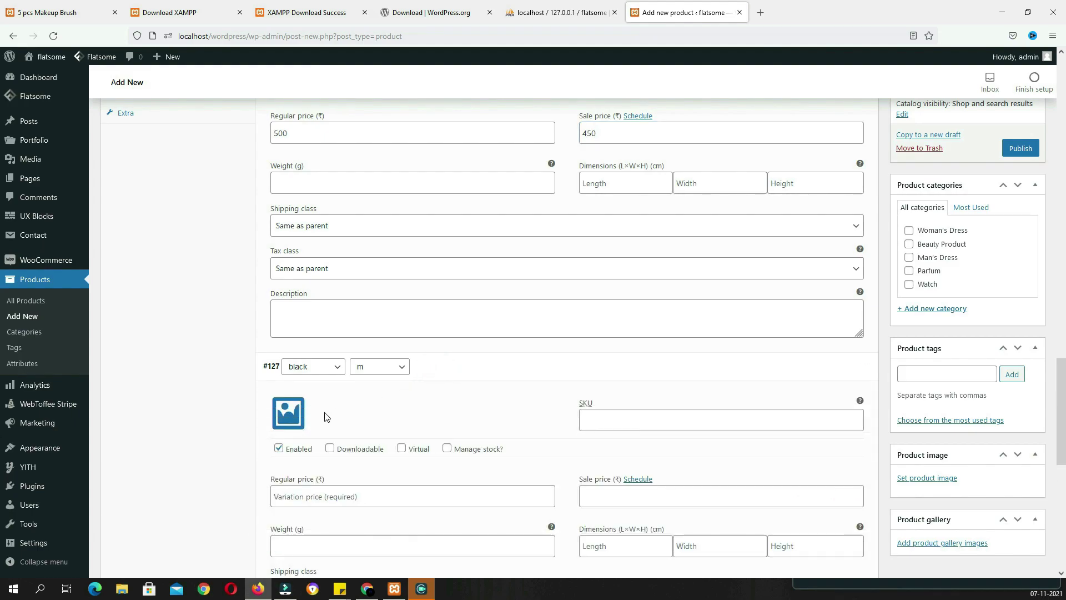
{"action": "left_click", "coordinate": [288, 412]}
{"action": "left_click", "coordinate": [452, 512]}
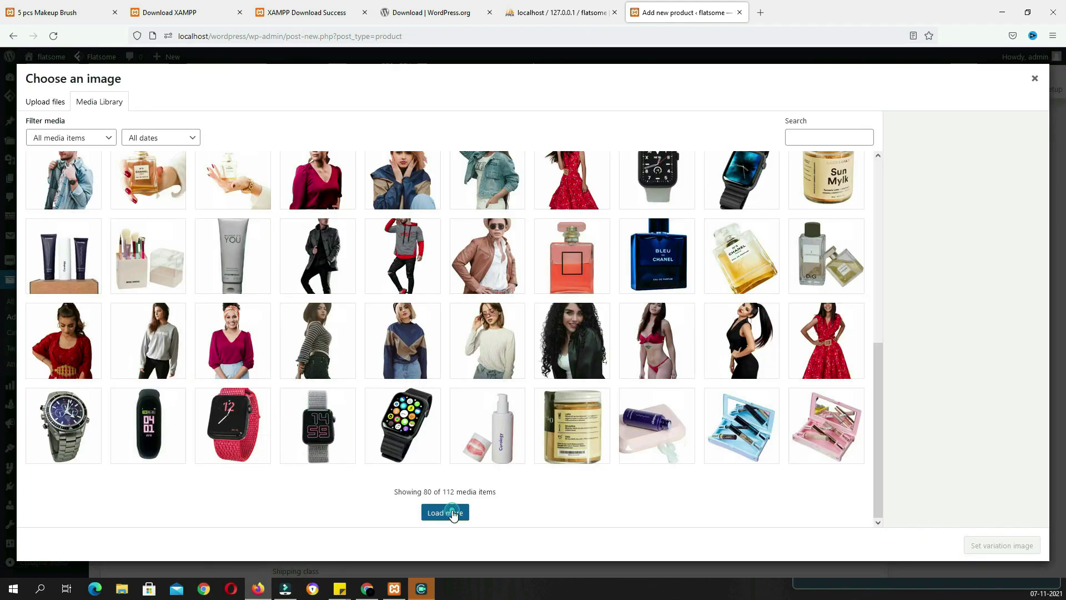
{"action": "left_click", "coordinate": [830, 289]}
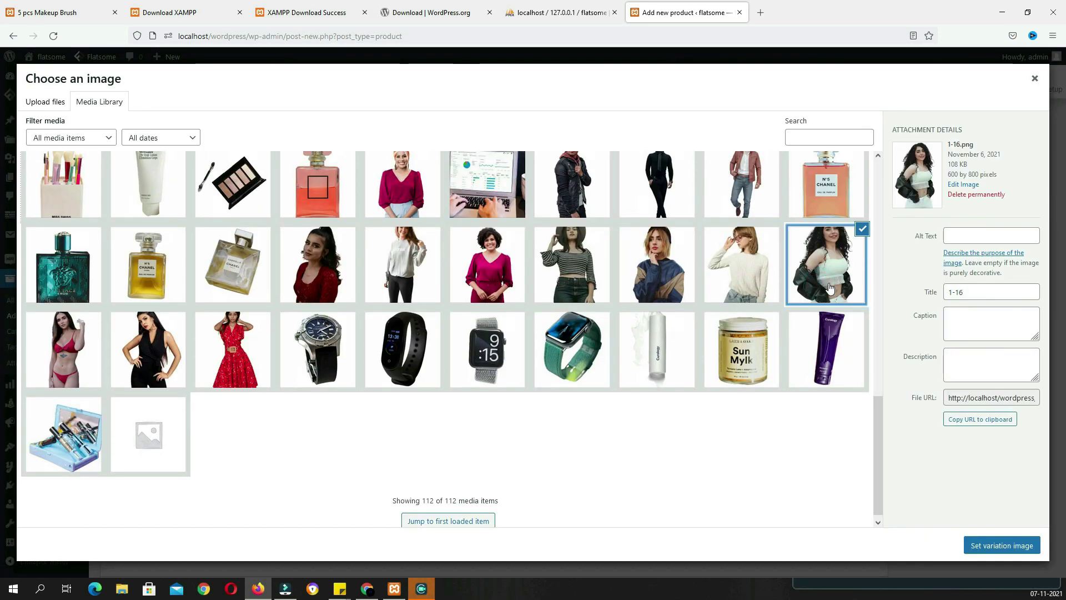
{"action": "left_click", "coordinate": [983, 547]}
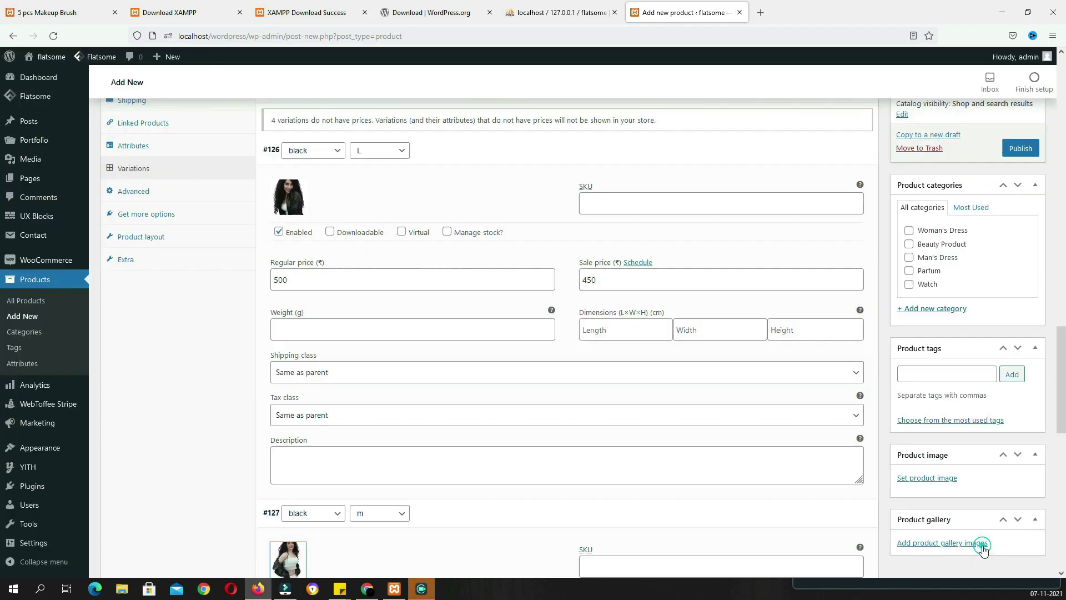
{"action": "scroll", "coordinate": [611, 472], "scroll_direction": "down", "scroll_amount": 4}
{"action": "left_click", "coordinate": [330, 421]}
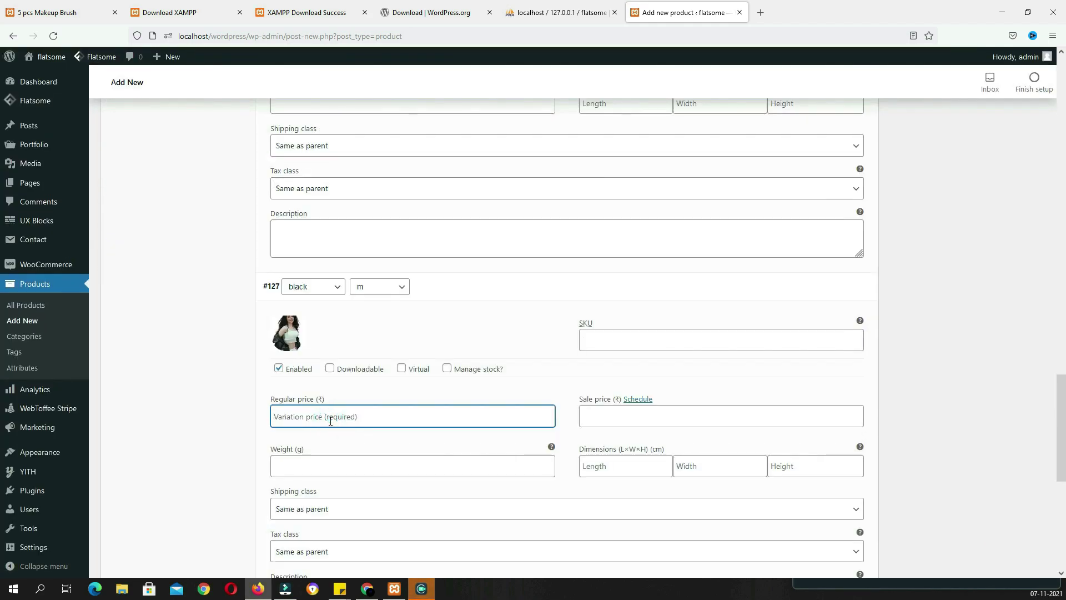
{"action": "type", "text": "700"}
{"action": "left_click", "coordinate": [609, 417]}
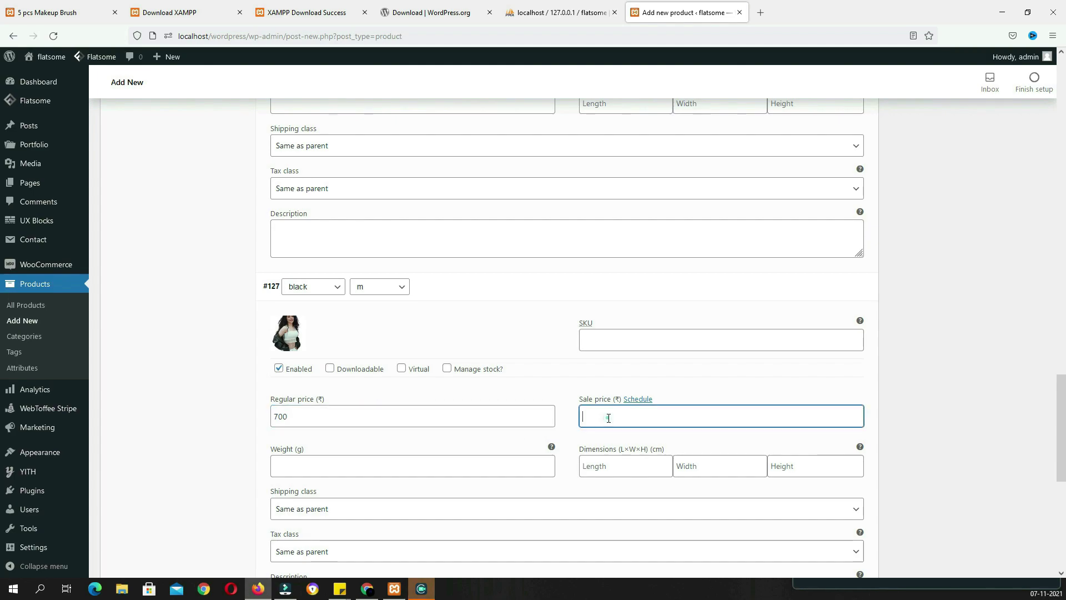
{"action": "type", "text": "650"}
Give variation #128 photo 3-7.png and regular price 600
{"action": "scroll", "coordinate": [577, 431], "scroll_direction": "down", "scroll_amount": 3}
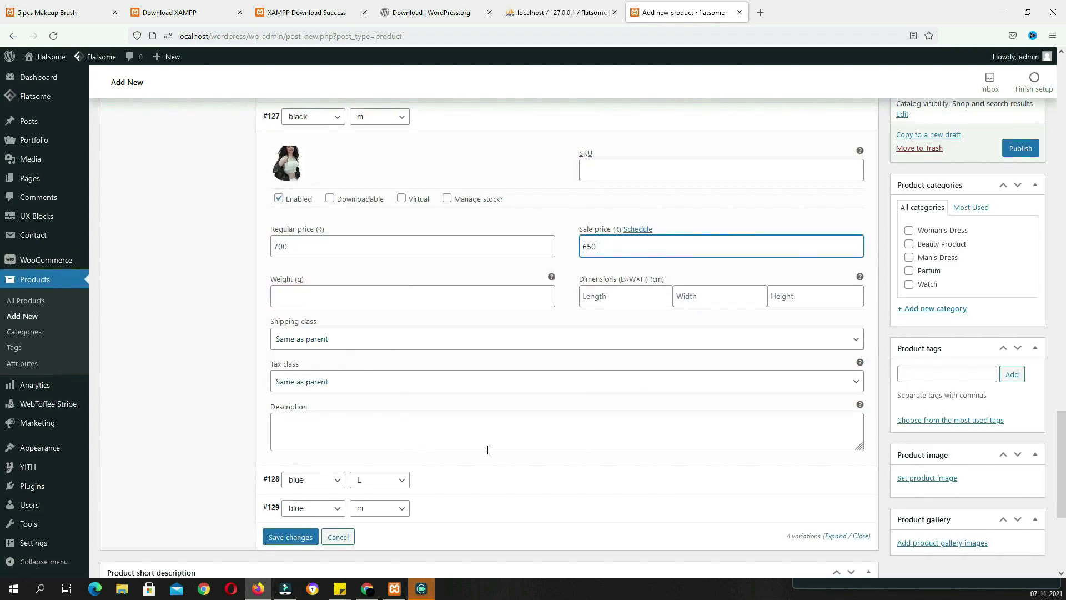
{"action": "left_click", "coordinate": [429, 480]}
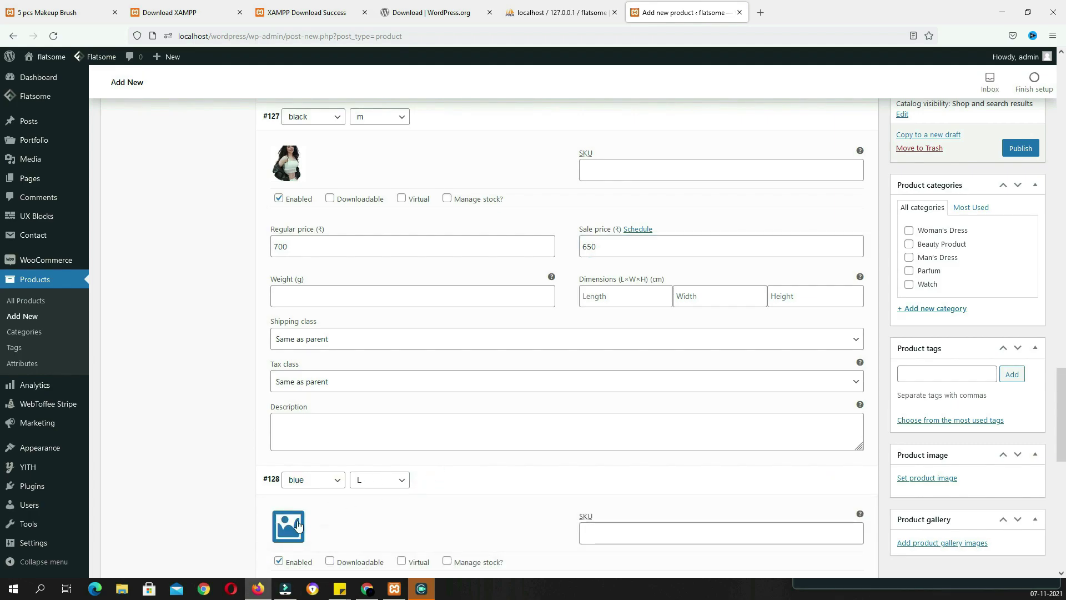
{"action": "left_click", "coordinate": [289, 519]}
{"action": "left_click", "coordinate": [482, 220]}
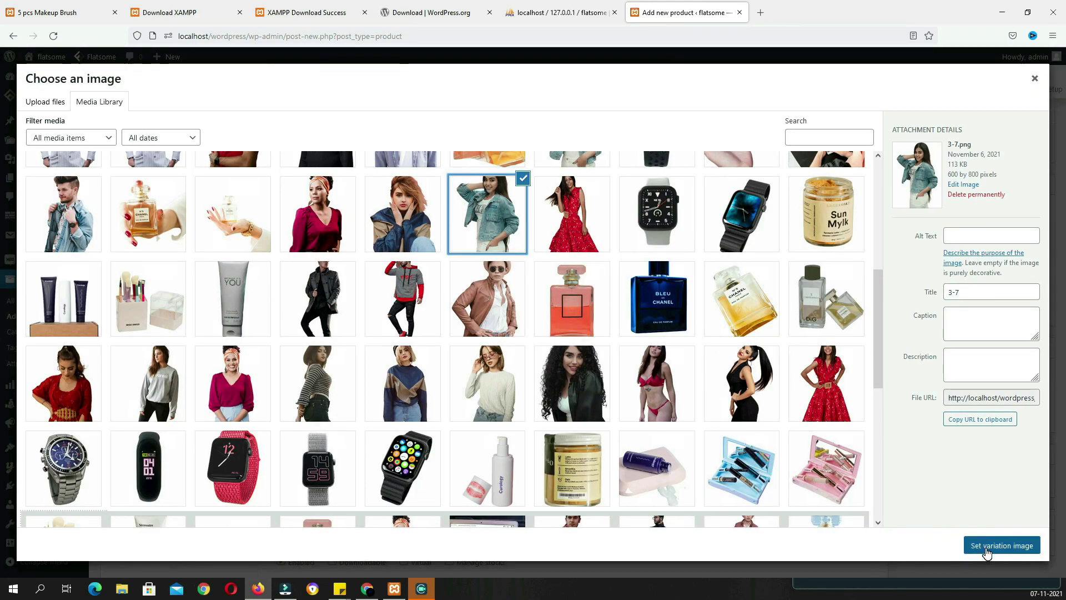
{"action": "left_click", "coordinate": [984, 546]}
{"action": "scroll", "coordinate": [703, 473], "scroll_direction": "down", "scroll_amount": 4}
{"action": "left_click", "coordinate": [383, 383]}
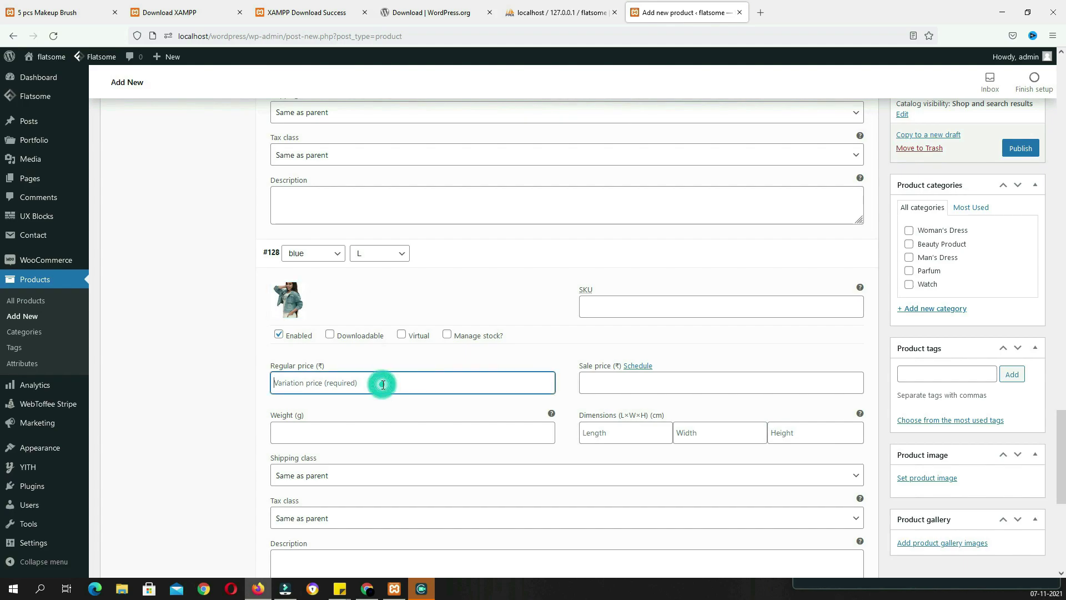
{"action": "type", "text": "600"}
Give variation #129 photo 4-2.png and prices 800/700, then save the variations
{"action": "scroll", "coordinate": [389, 383], "scroll_direction": "down", "scroll_amount": 3}
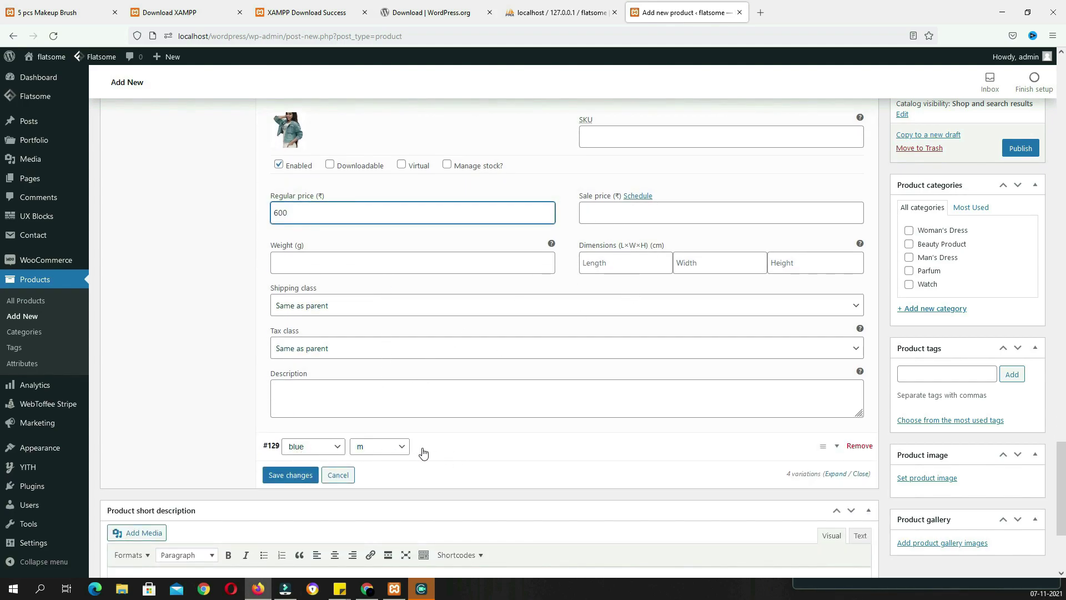
{"action": "left_click", "coordinate": [442, 451]}
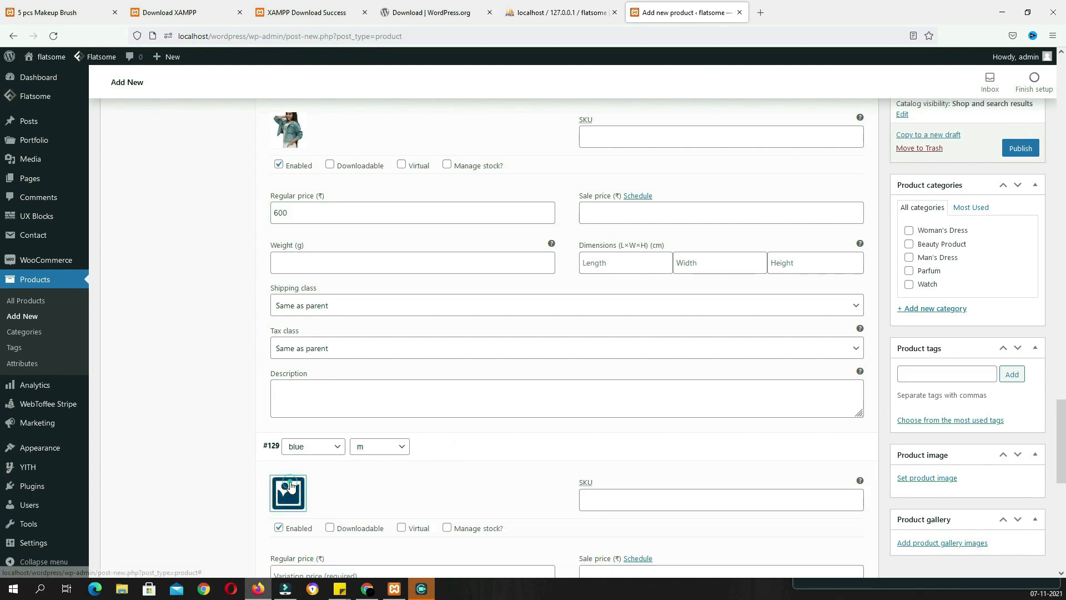
{"action": "left_click", "coordinate": [288, 493]}
{"action": "left_click", "coordinate": [568, 296]}
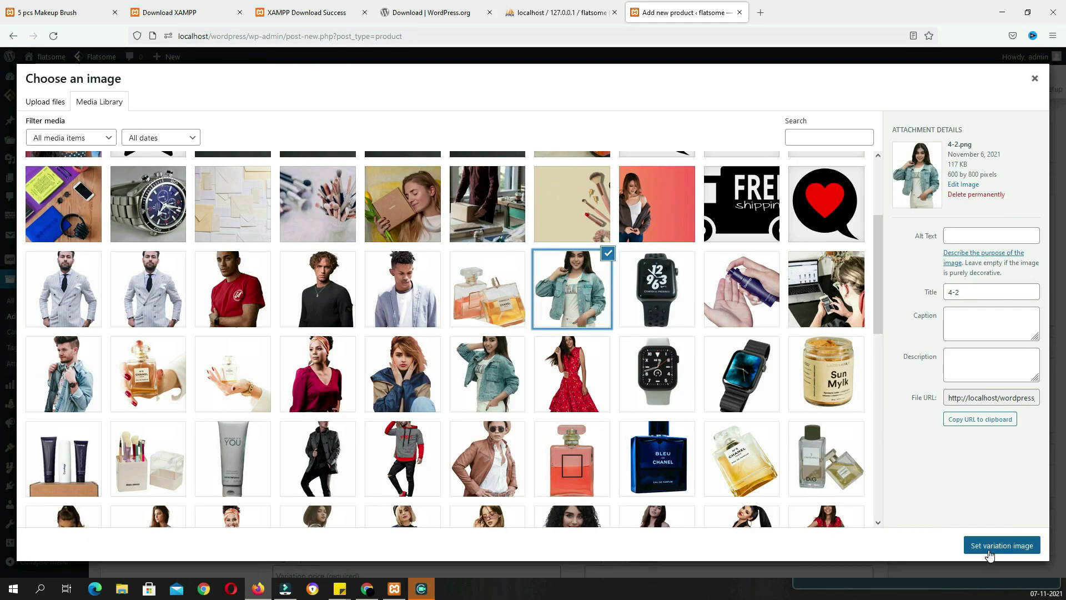
{"action": "left_click", "coordinate": [990, 546]}
{"action": "scroll", "coordinate": [728, 478], "scroll_direction": "down", "scroll_amount": 4}
{"action": "left_click", "coordinate": [388, 344]}
{"action": "type", "text": "800"}
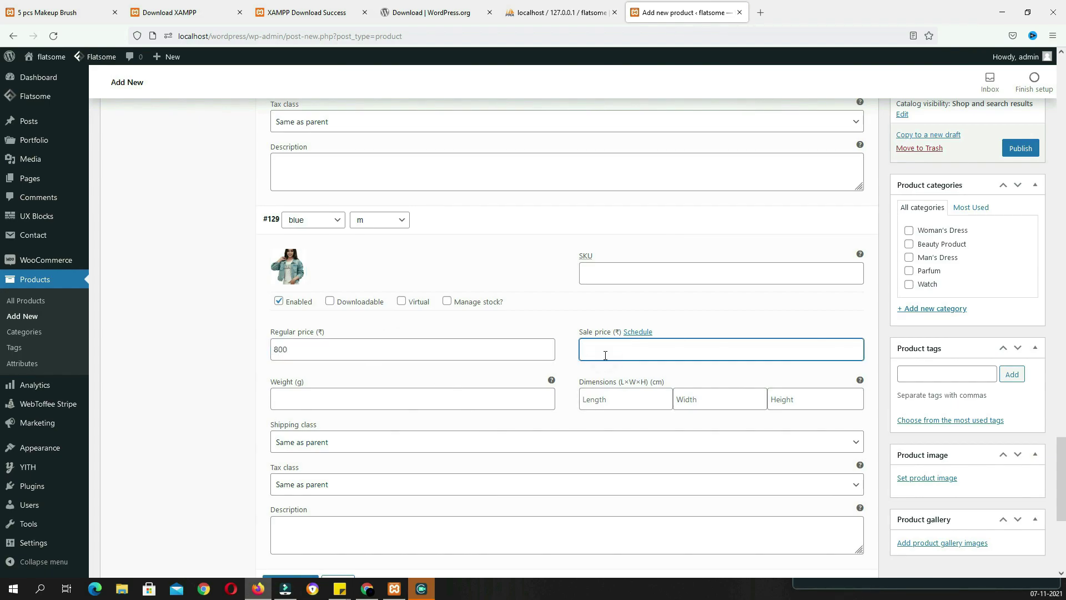
{"action": "scroll", "coordinate": [509, 348], "scroll_direction": "down", "scroll_amount": 4}
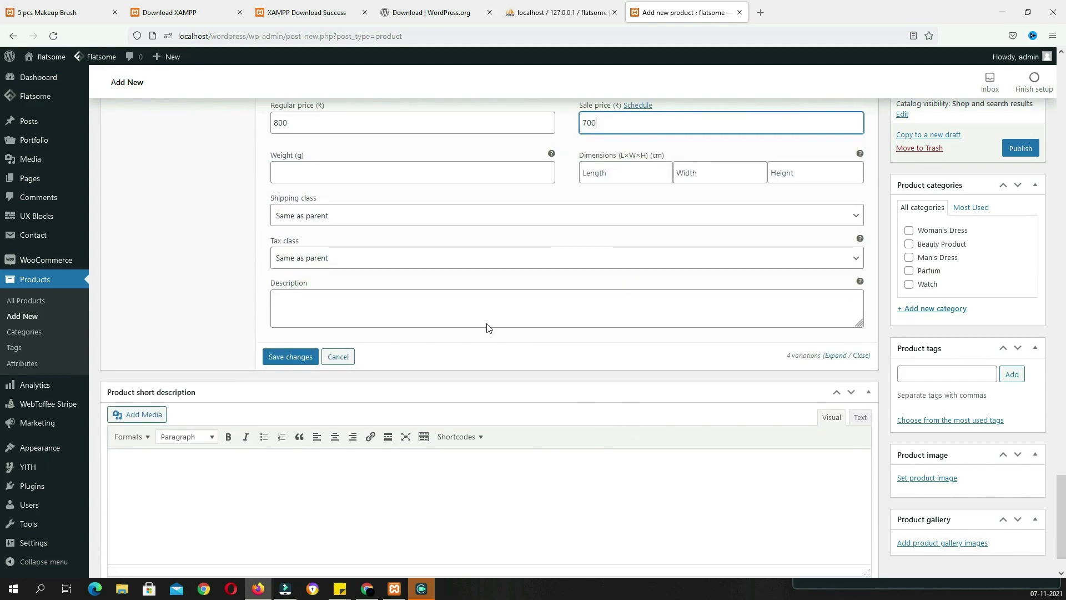
{"action": "left_click", "coordinate": [298, 360]}
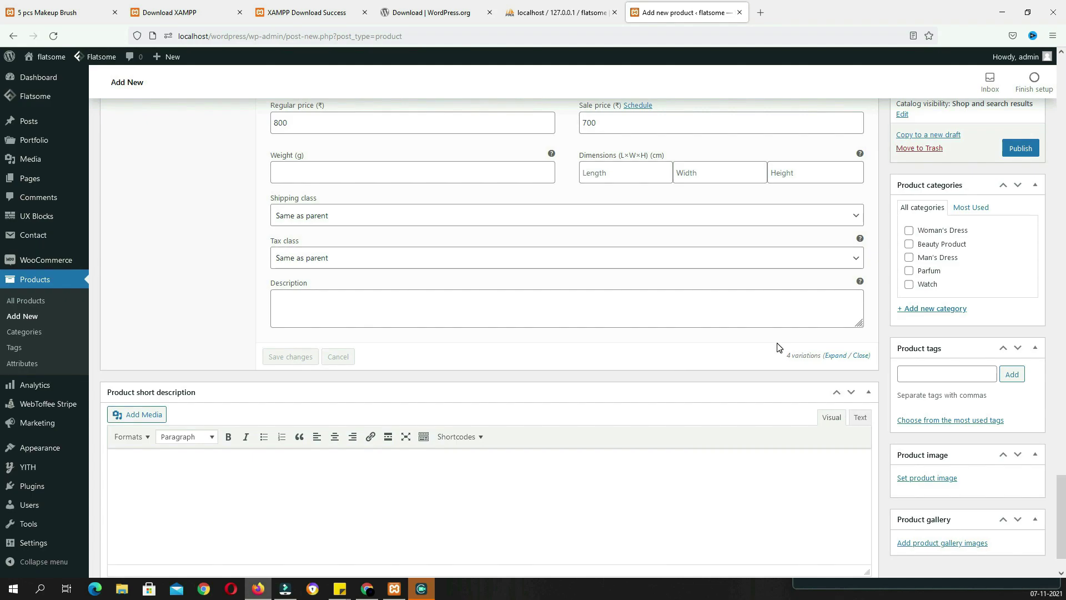
Set the denim-jacket photo 4-2.png as the Lidice Jacket's product image
{"action": "scroll", "coordinate": [942, 368], "scroll_direction": "up", "scroll_amount": 15}
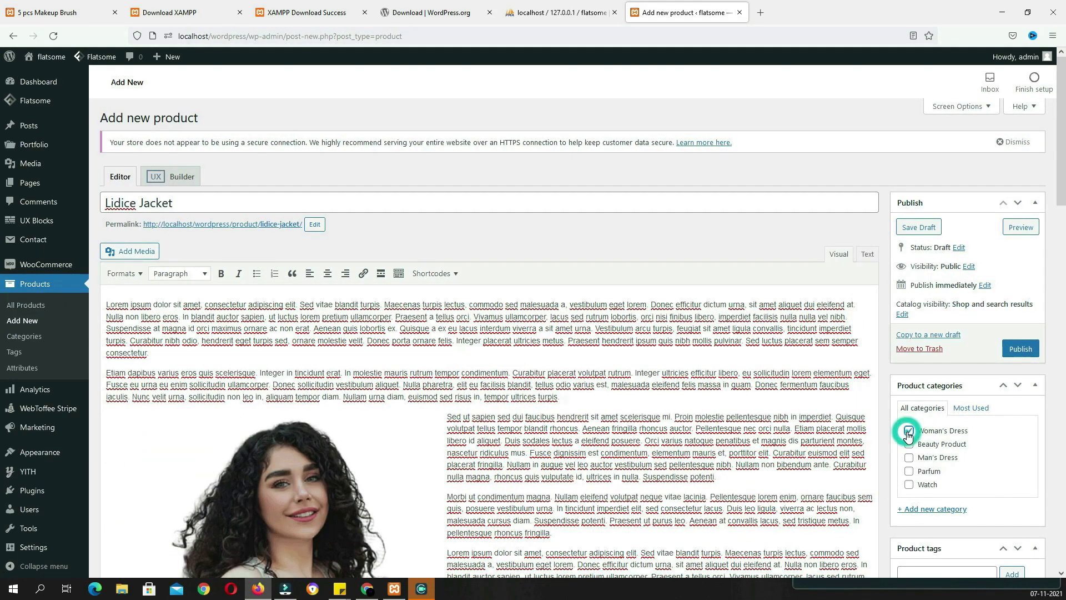
{"action": "scroll", "coordinate": [929, 383], "scroll_direction": "down", "scroll_amount": 3}
{"action": "scroll", "coordinate": [929, 383], "scroll_direction": "down", "scroll_amount": 3}
{"action": "left_click", "coordinate": [934, 368]}
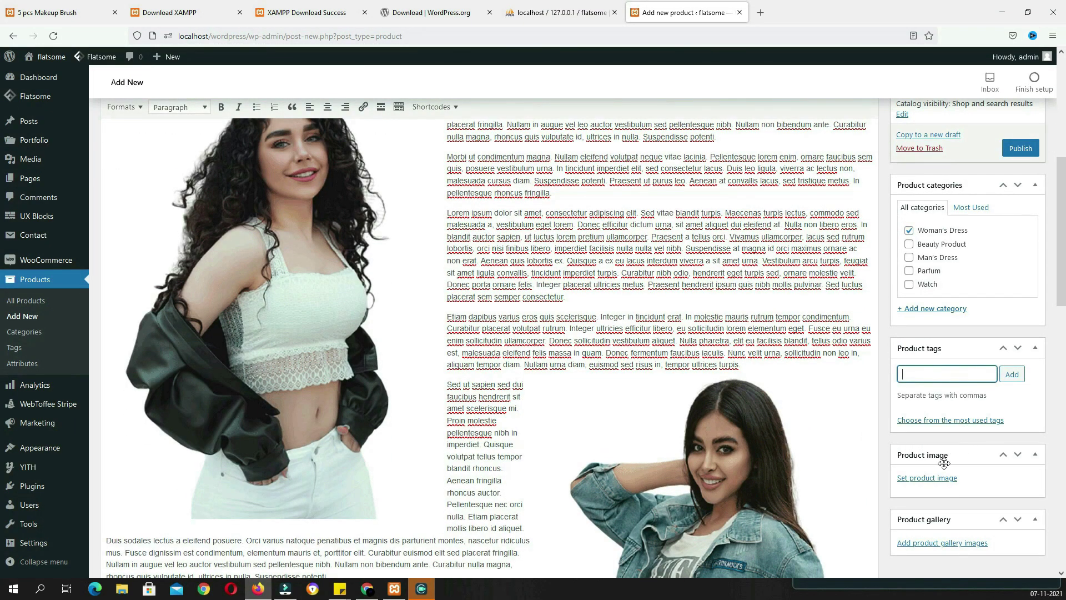
{"action": "left_click", "coordinate": [922, 478]}
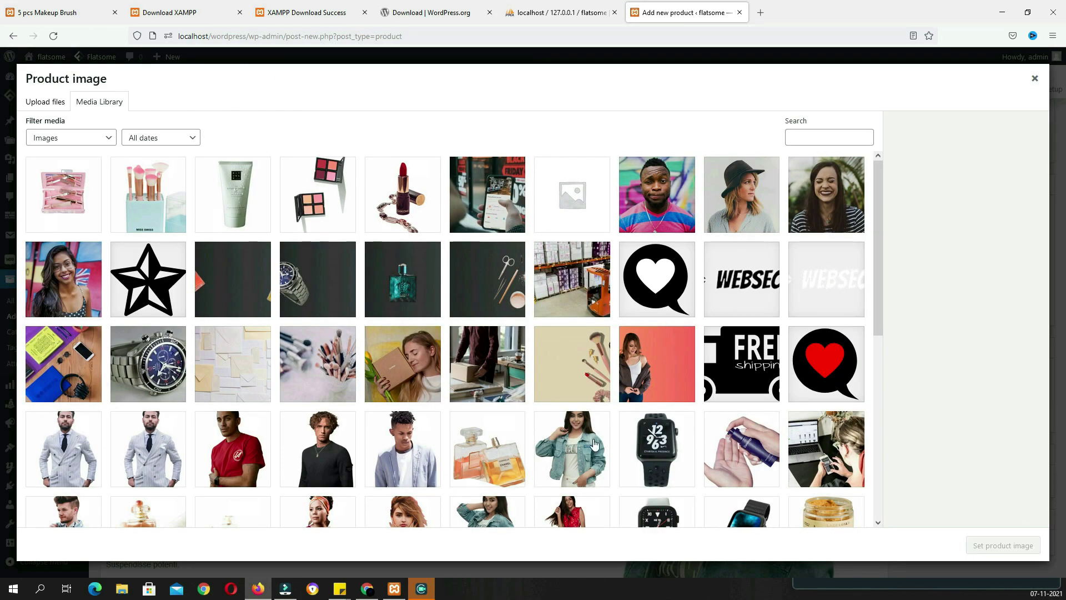
{"action": "left_click", "coordinate": [581, 443]}
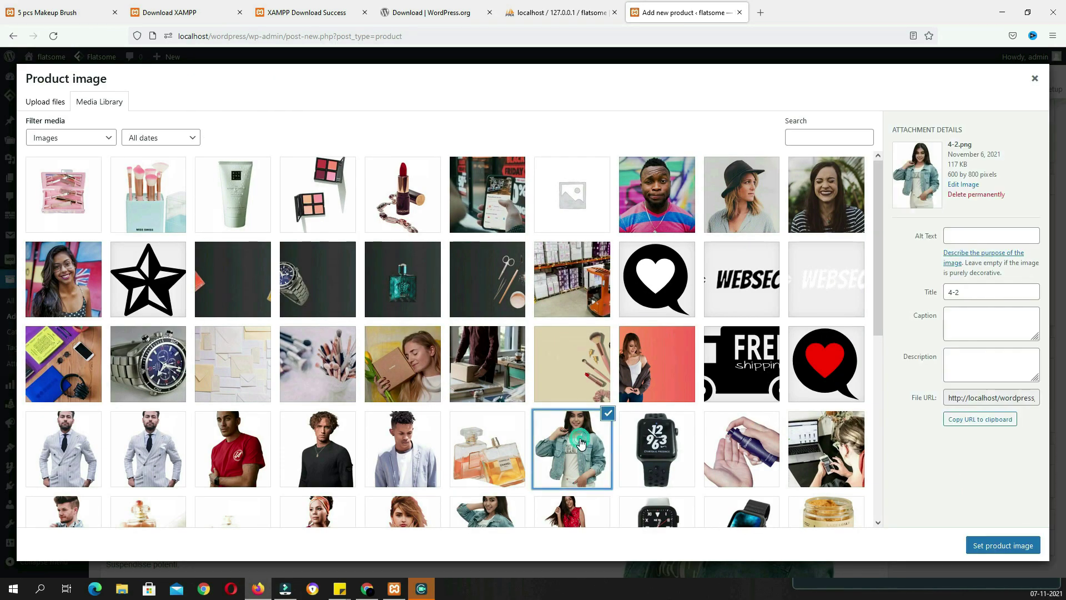
{"action": "left_click", "coordinate": [991, 550]}
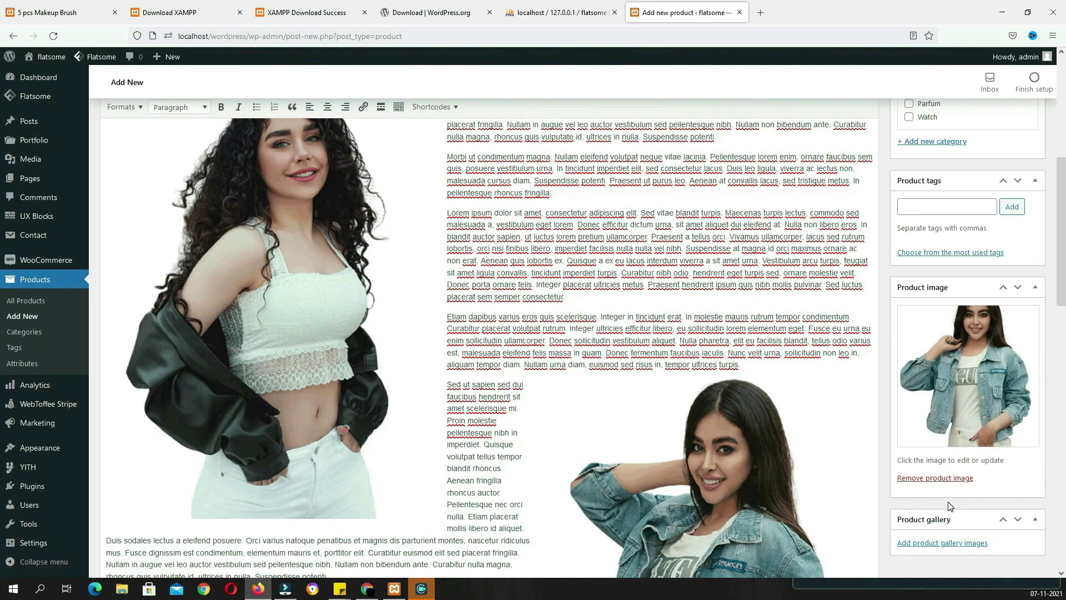
{"action": "left_click", "coordinate": [942, 543]}
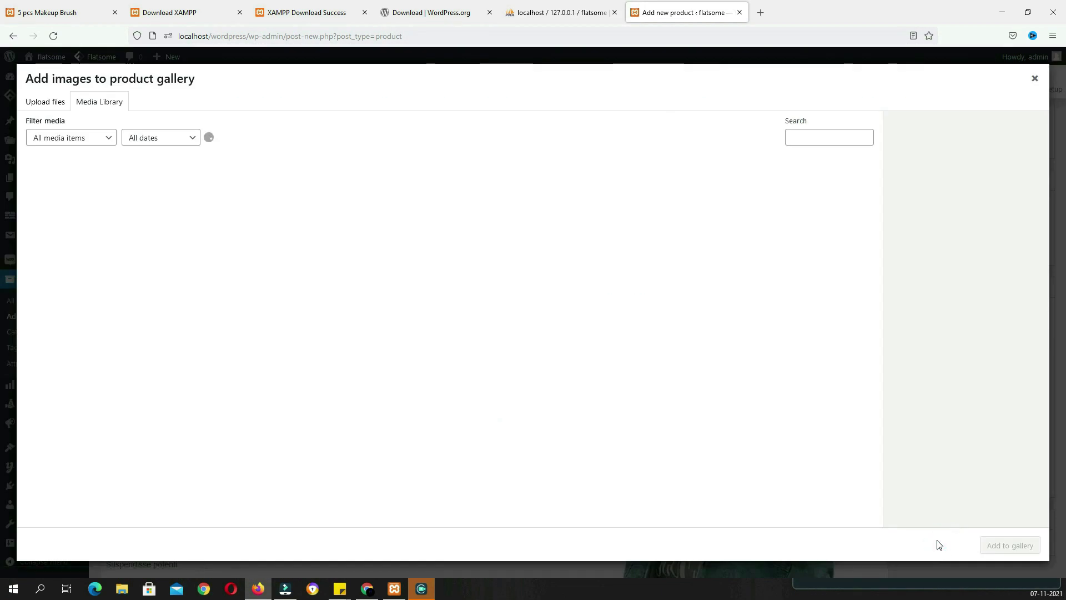
Select the denim-jacket 3-7.png and curly-haired woman 2-18.png images and add them to the gallery
{"action": "scroll", "coordinate": [452, 277], "scroll_direction": "down", "scroll_amount": 5}
{"action": "left_click", "coordinate": [484, 303]}
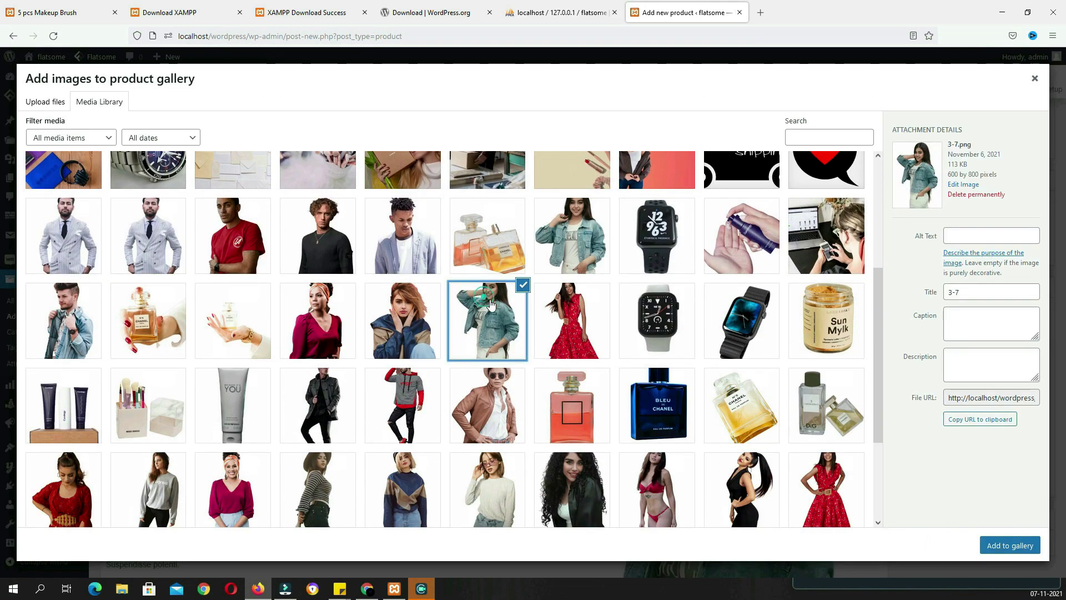
{"action": "scroll", "coordinate": [662, 381], "scroll_direction": "down", "scroll_amount": 3}
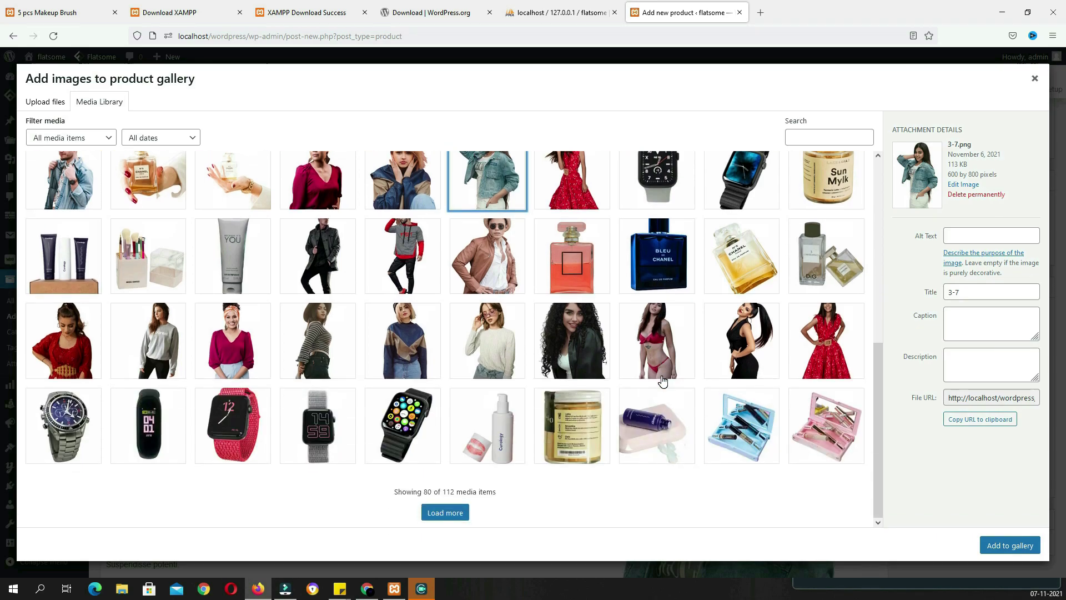
{"action": "left_click", "coordinate": [589, 338]}
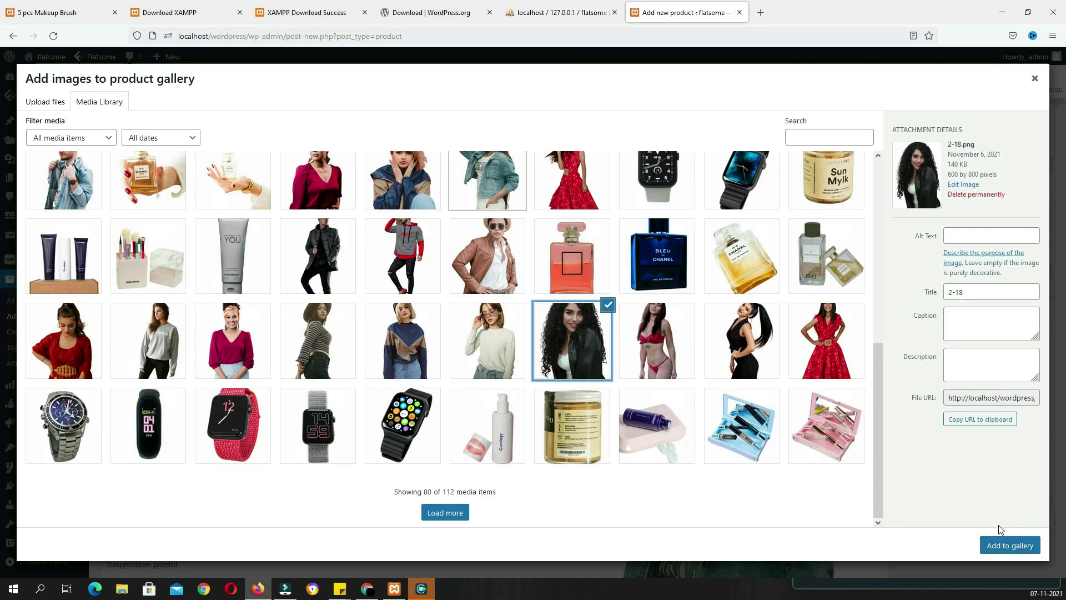
{"action": "left_click", "coordinate": [1008, 547]}
{"action": "scroll", "coordinate": [936, 462], "scroll_direction": "down", "scroll_amount": 5}
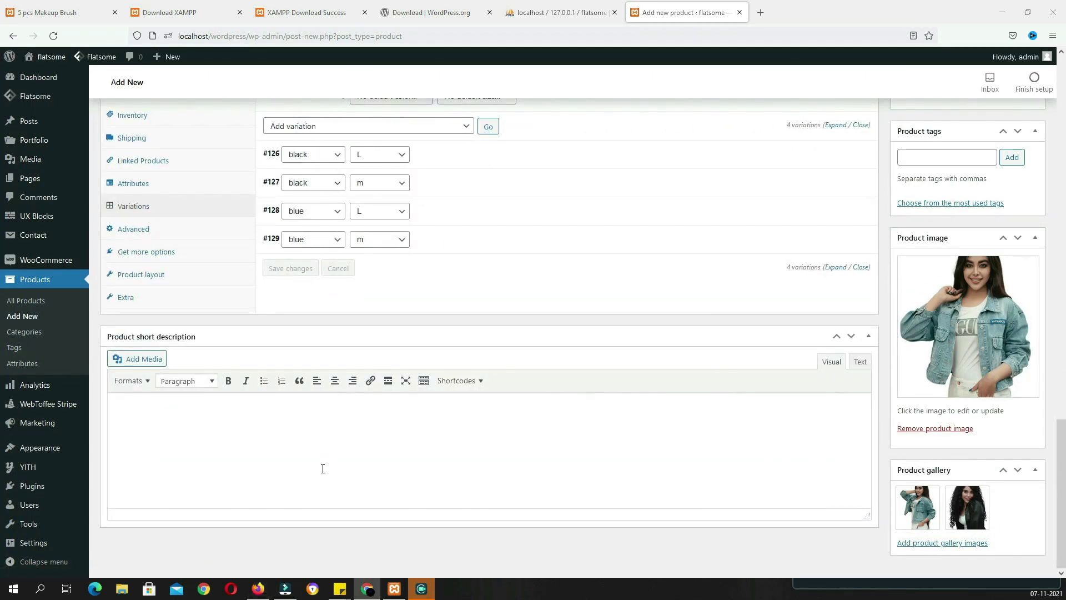
Paste the six bulleted bank-offer lines into the Product short description
{"action": "left_click", "coordinate": [322, 468]}
{"action": "type", "text": "Bank Offer: 10% off on SBI Credit Card, up to ₹1500. On orders of ₹5000 and aboveT&C Bank Offer: 10% off on SBI Debit Card, up to ₹500. On orders of ₹5000 and aboveT&C Bank Offer: Flat ₹1500 off on SBI Credit Card. On the order of ₹30,000 and aboveT&C Partner Offer: Buy Products From Furniture,Clothing & more, Get 10% Off on Next Purchase of Home Decor & FurnishingKnow More Bank Offer: 5% Unlimited Cashback on Flipkart Axis Bank Credit CardT&C Bank Offer: 15% Instant discount on first Pay Later order of ₹500 and aboveT&C"}
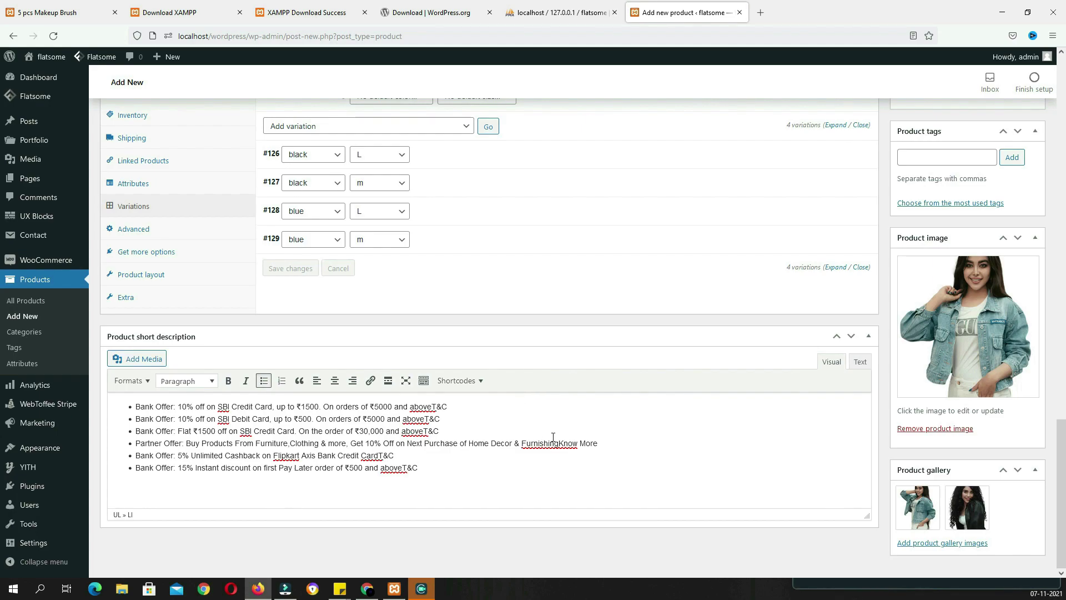
{"action": "scroll", "coordinate": [555, 437], "scroll_direction": "up", "scroll_amount": 4}
In Product data Extra, enable the Custom Bubble and title it NEW
{"action": "left_click", "coordinate": [128, 523]}
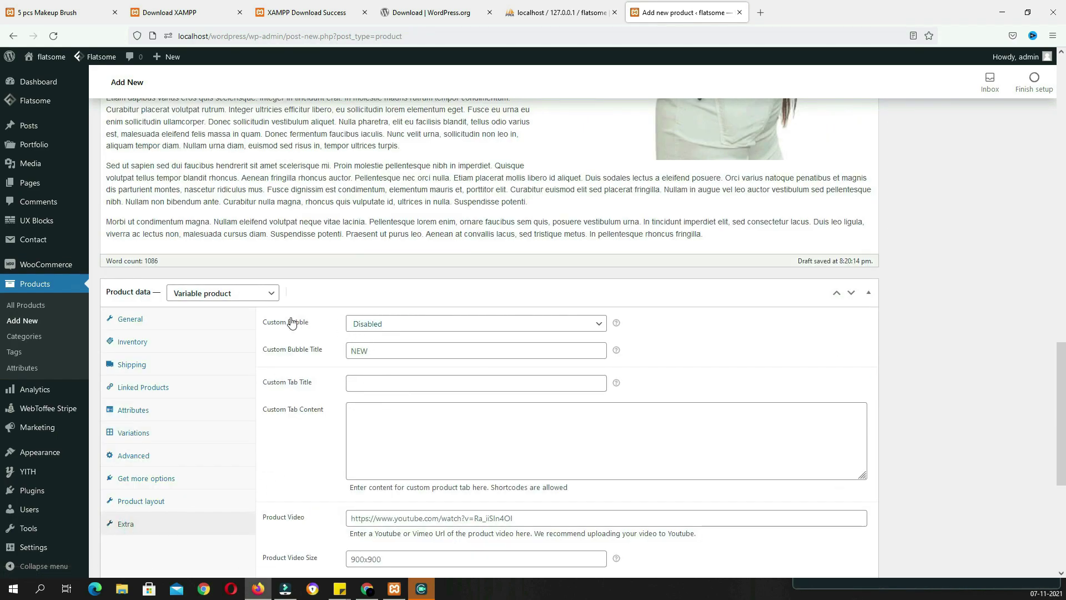
{"action": "left_click", "coordinate": [403, 327]}
{"action": "left_click", "coordinate": [387, 357]}
{"action": "left_click", "coordinate": [381, 351]}
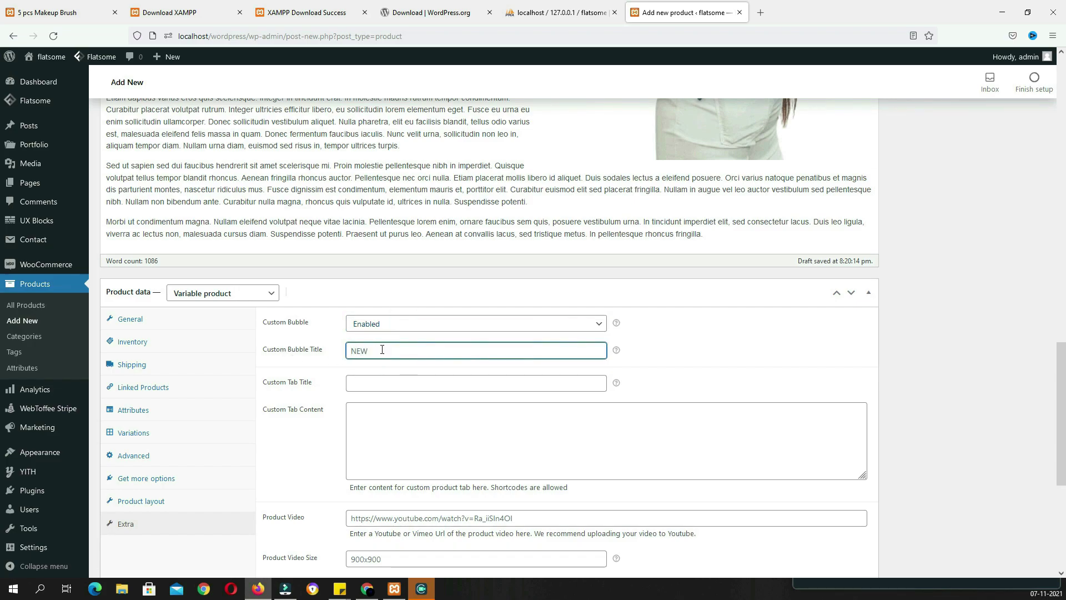
{"action": "type", "text": "NEW"}
{"action": "scroll", "coordinate": [382, 349], "scroll_direction": "up", "scroll_amount": 15}
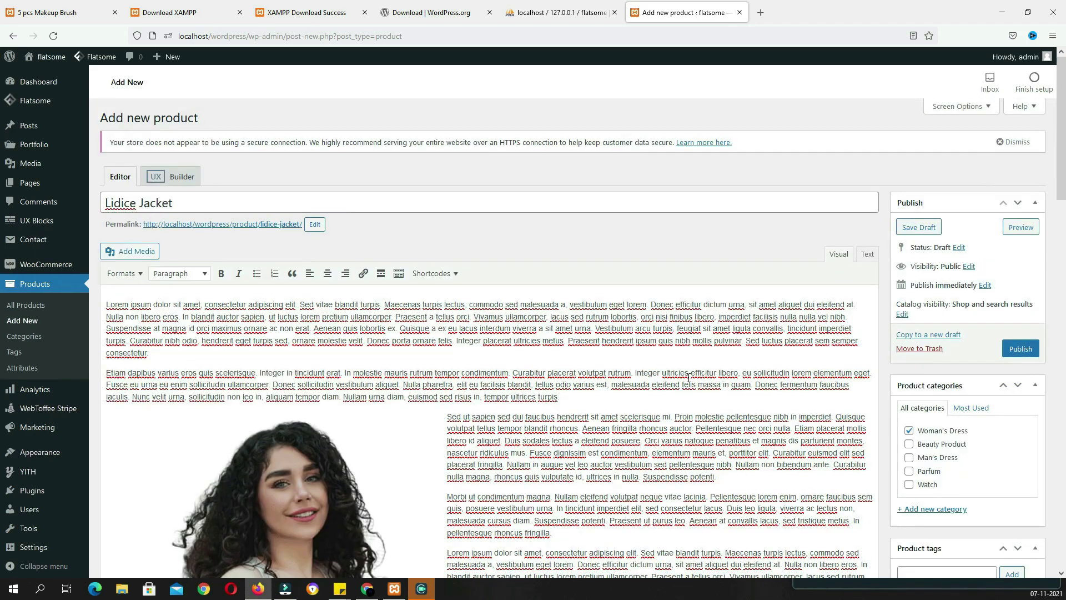
Publish the Lidice Jacket, then star Black Full Hand T-Shirt, Blue Denim Jacket and Eau de Parfum as featured
{"action": "left_click", "coordinate": [1020, 348]}
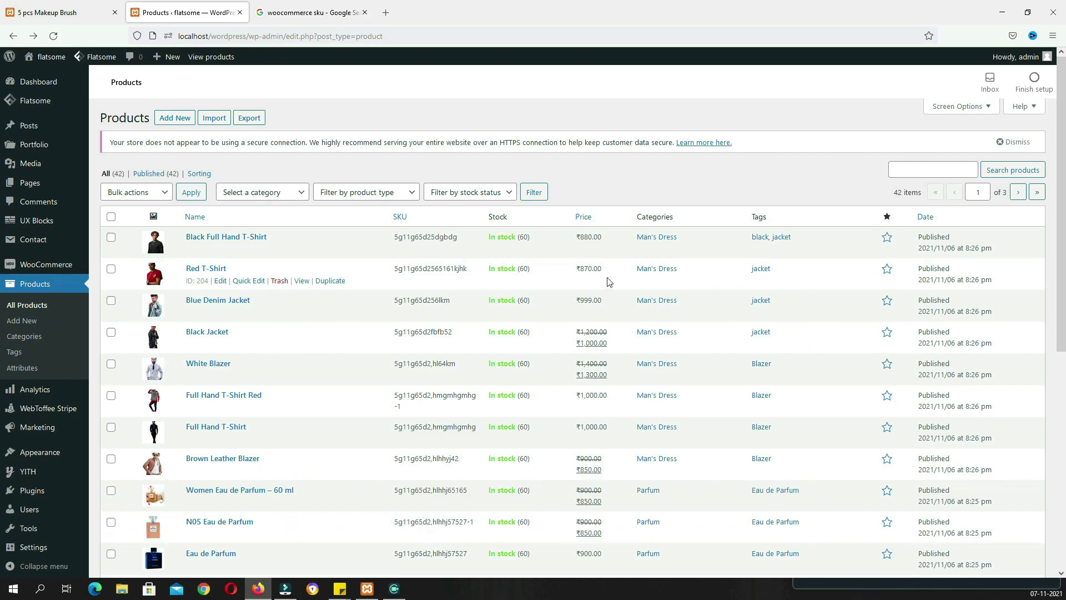
{"action": "left_click", "coordinate": [887, 240]}
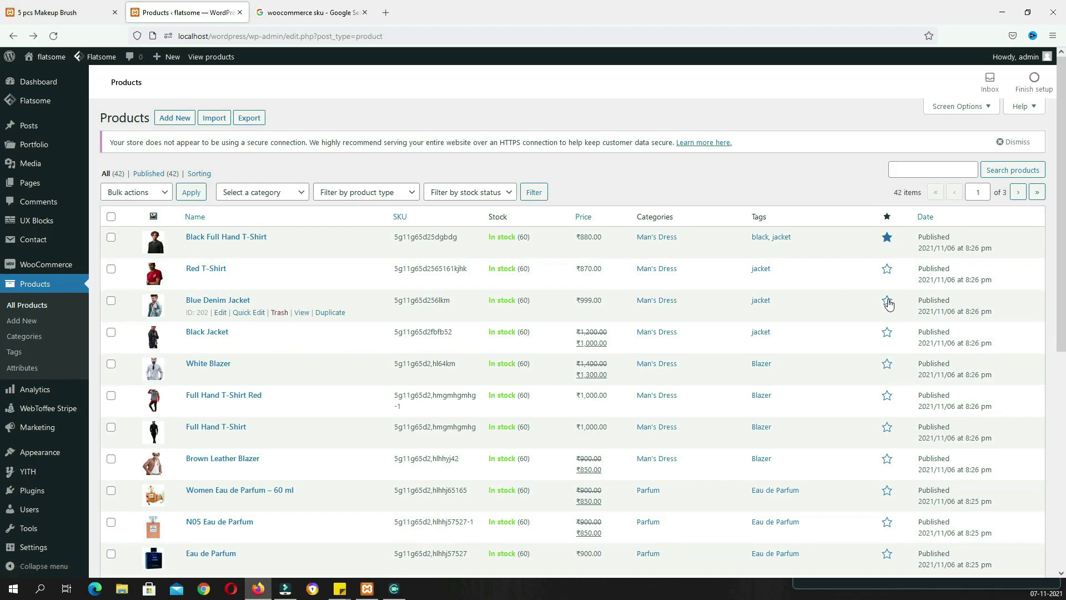
{"action": "scroll", "coordinate": [887, 355], "scroll_direction": "down", "scroll_amount": 2}
{"action": "left_click", "coordinate": [886, 377]}
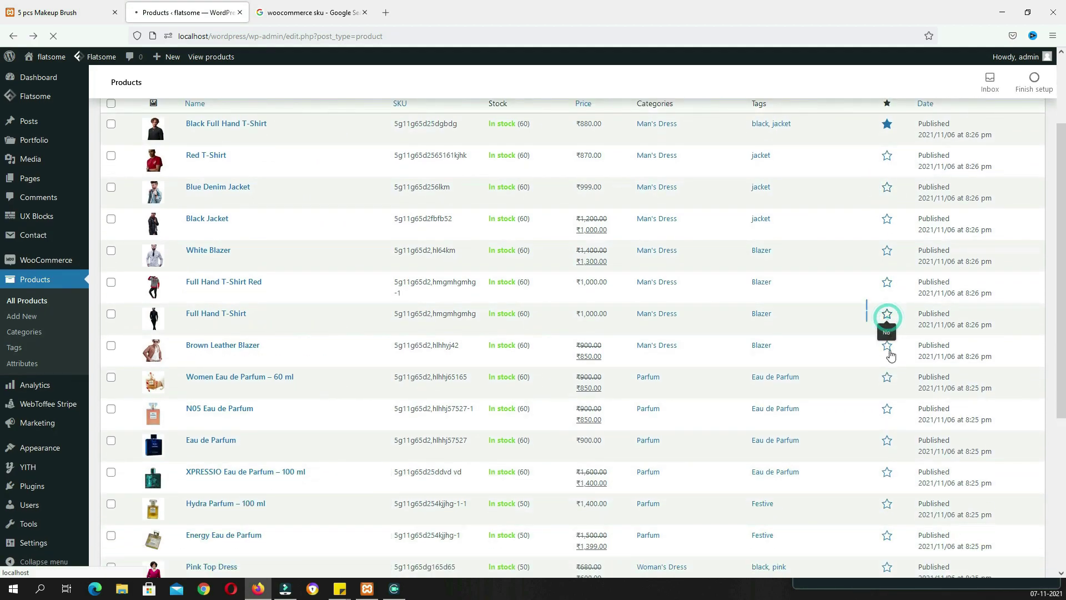
{"action": "left_click", "coordinate": [886, 441]}
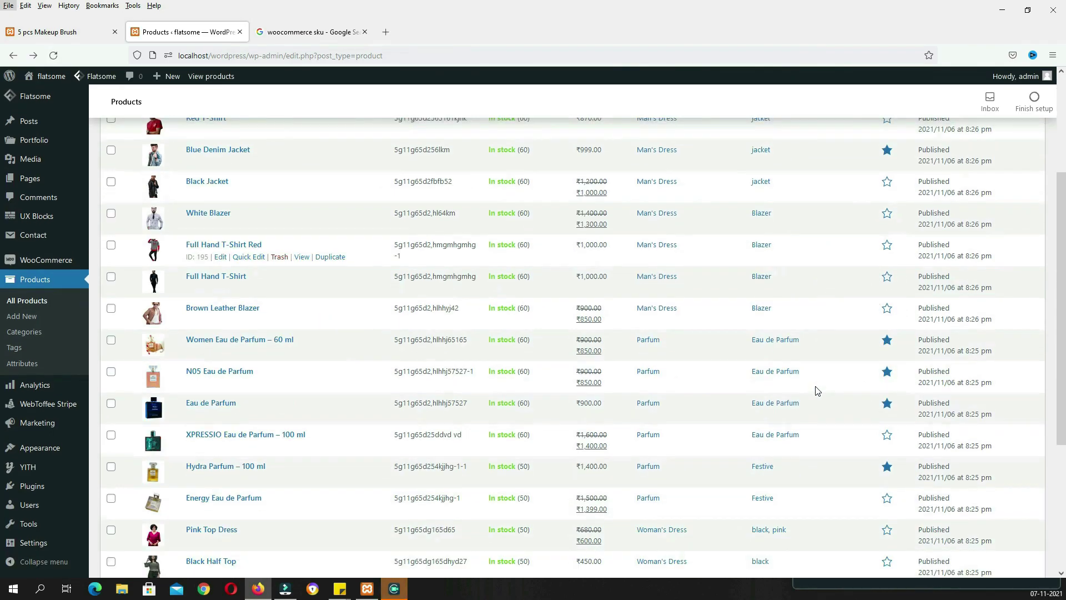
{"action": "key", "text": "alt"}
{"action": "key", "text": "alt"}
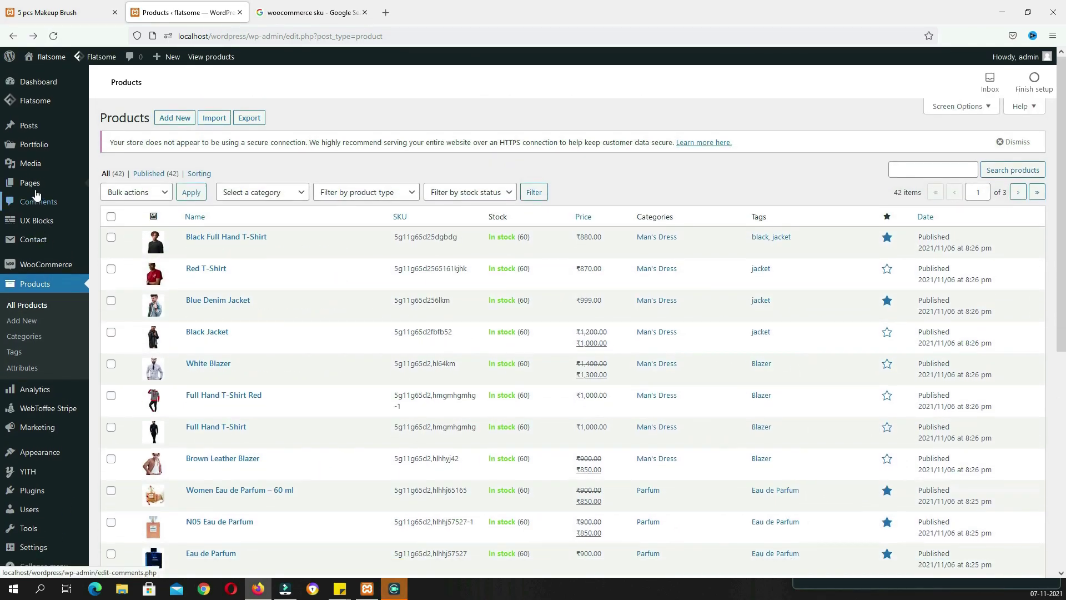
{"action": "mouse_move", "coordinate": [32, 186]}
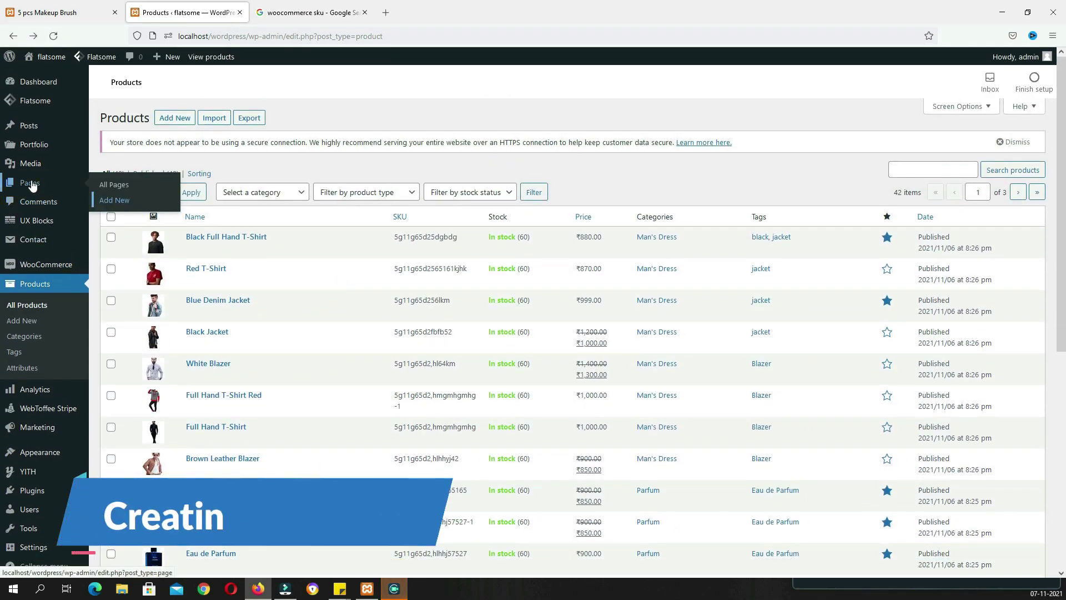
Create a new page titled Home, dismissing the block editor welcome tour
{"action": "left_click", "coordinate": [119, 204]}
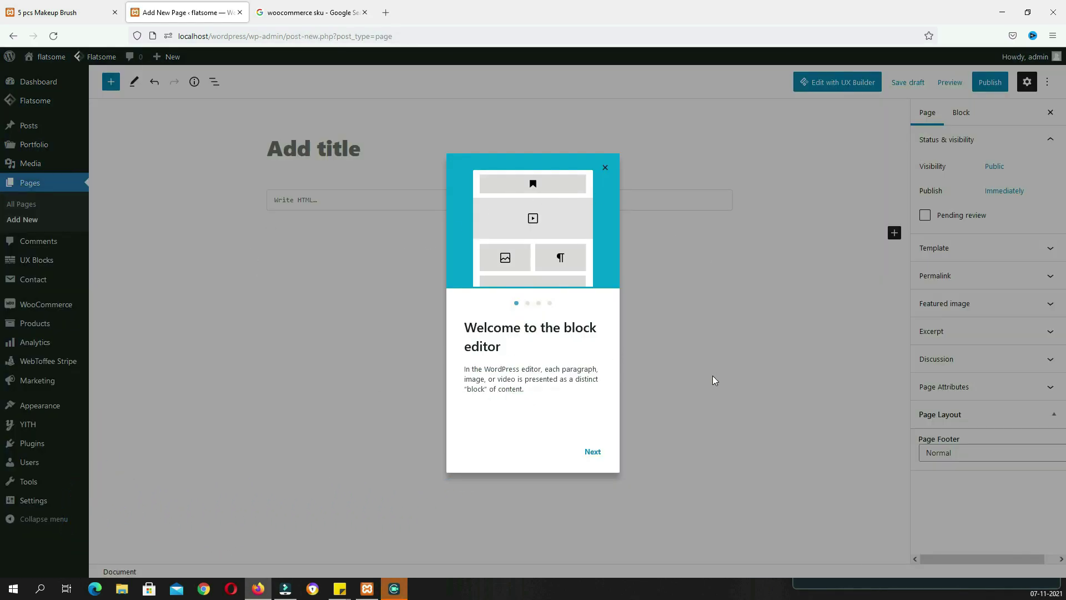
{"action": "left_click", "coordinate": [605, 170]}
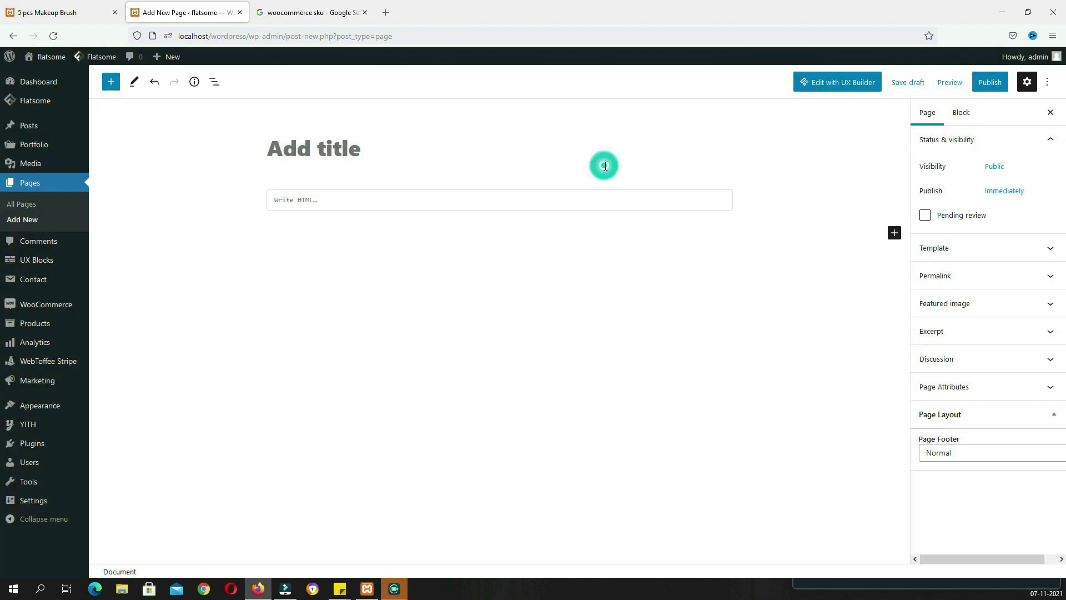
{"action": "left_click", "coordinate": [362, 158]}
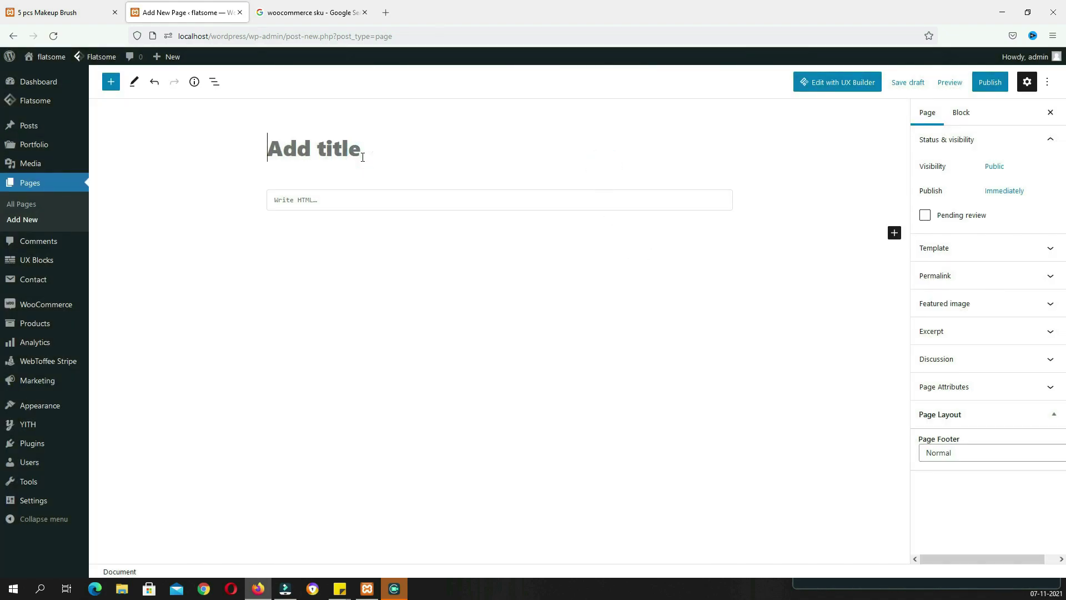
{"action": "type", "text": "h"}
{"action": "key", "text": "BackSpace"}
{"action": "type", "text": "H"}
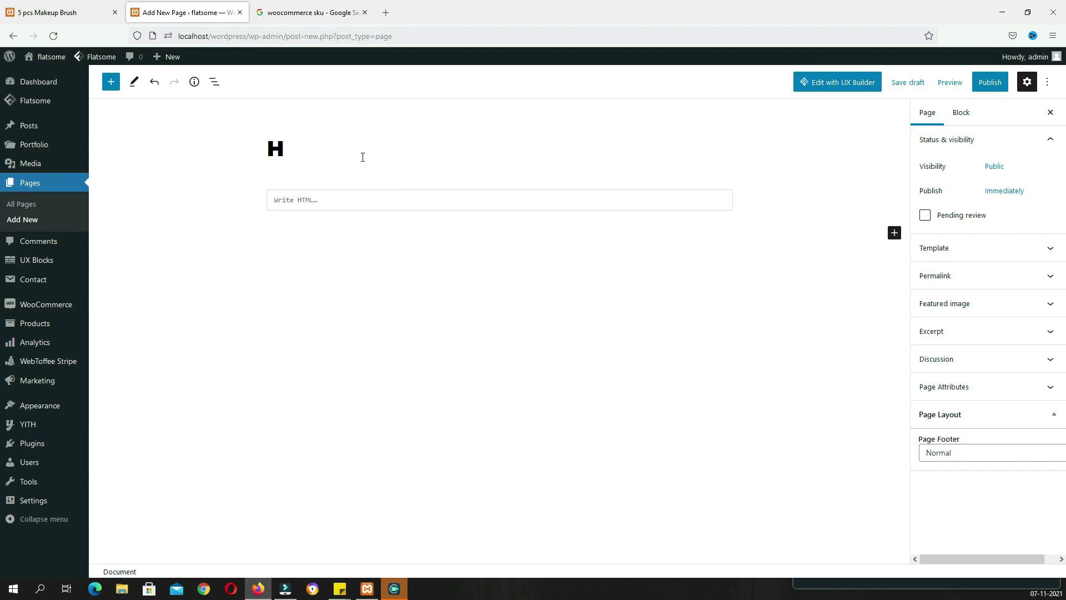
{"action": "type", "text": "ome"}
Give the page a Full Width Transparent Header template, publish it, and launch UX Builder
{"action": "left_click", "coordinate": [940, 248]}
{"action": "left_click", "coordinate": [953, 299]}
{"action": "scroll", "coordinate": [956, 411], "scroll_direction": "down", "scroll_amount": 1}
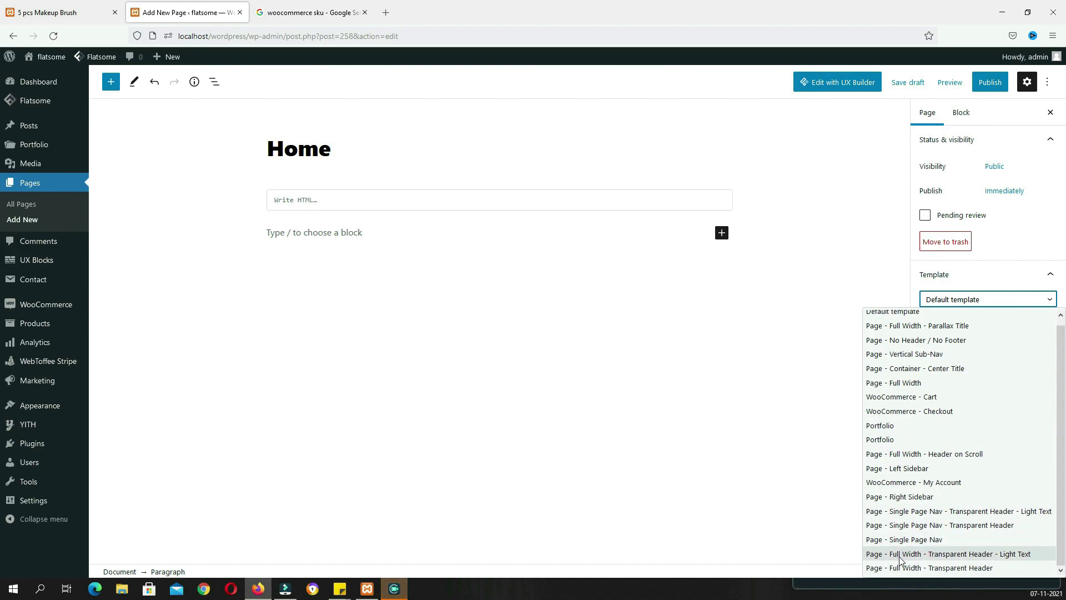
{"action": "left_click", "coordinate": [1019, 554]}
{"action": "left_click", "coordinate": [990, 82]}
{"action": "left_click", "coordinate": [953, 82]}
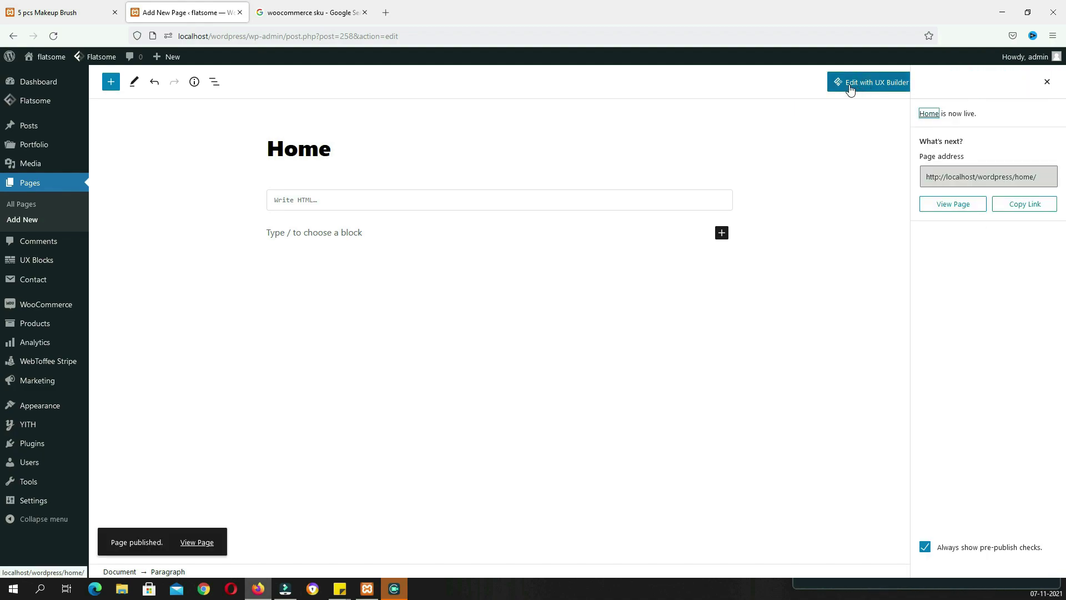
{"action": "left_click", "coordinate": [876, 88]}
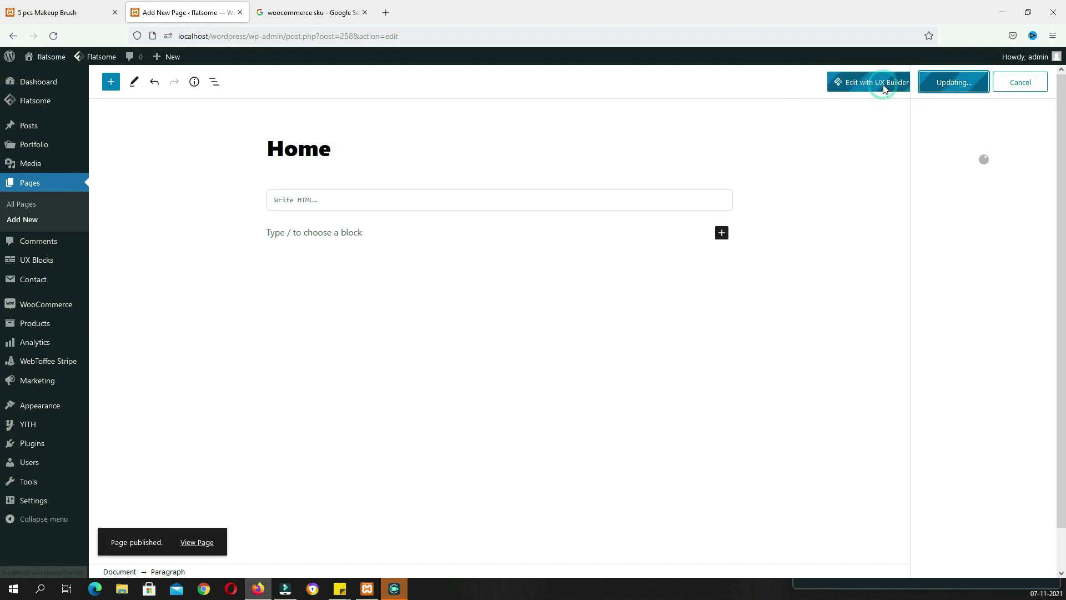
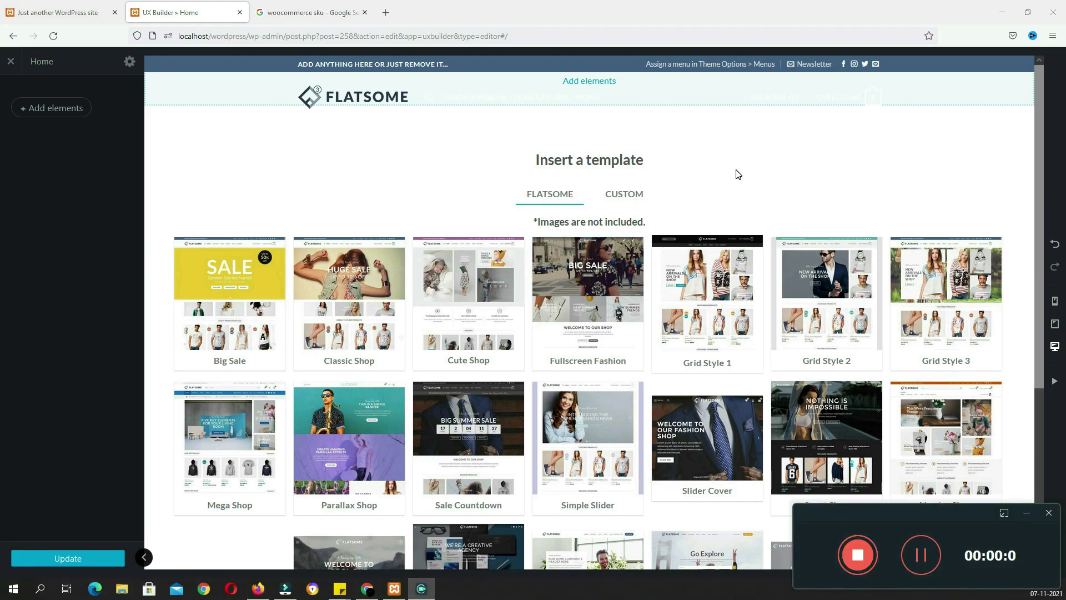
Add a Slider element whose first slide is a Banner using the Left preset
{"action": "left_click", "coordinate": [736, 173]}
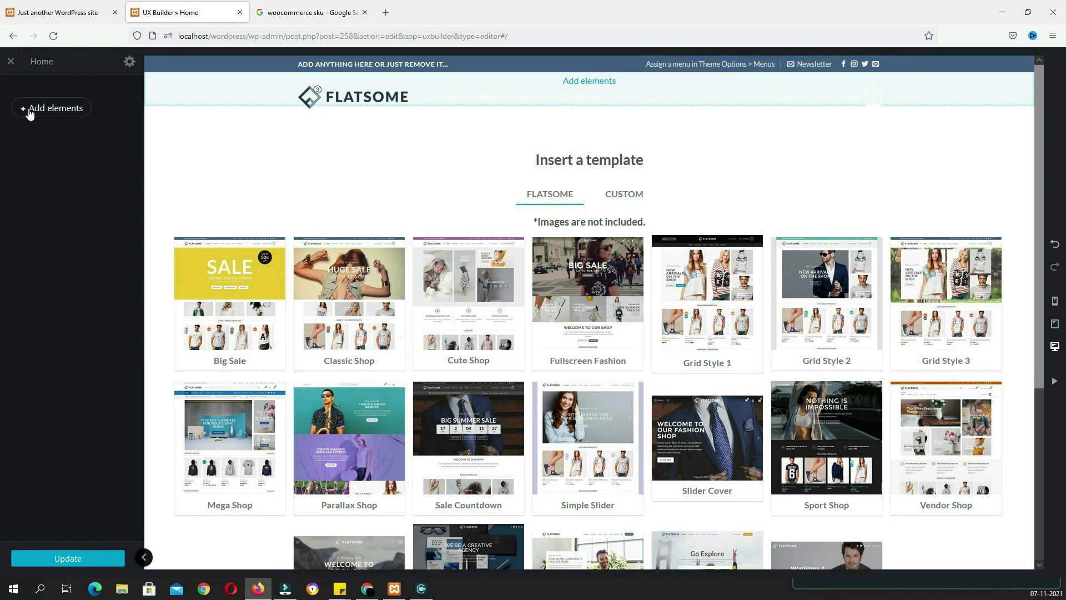
{"action": "left_click", "coordinate": [58, 109]}
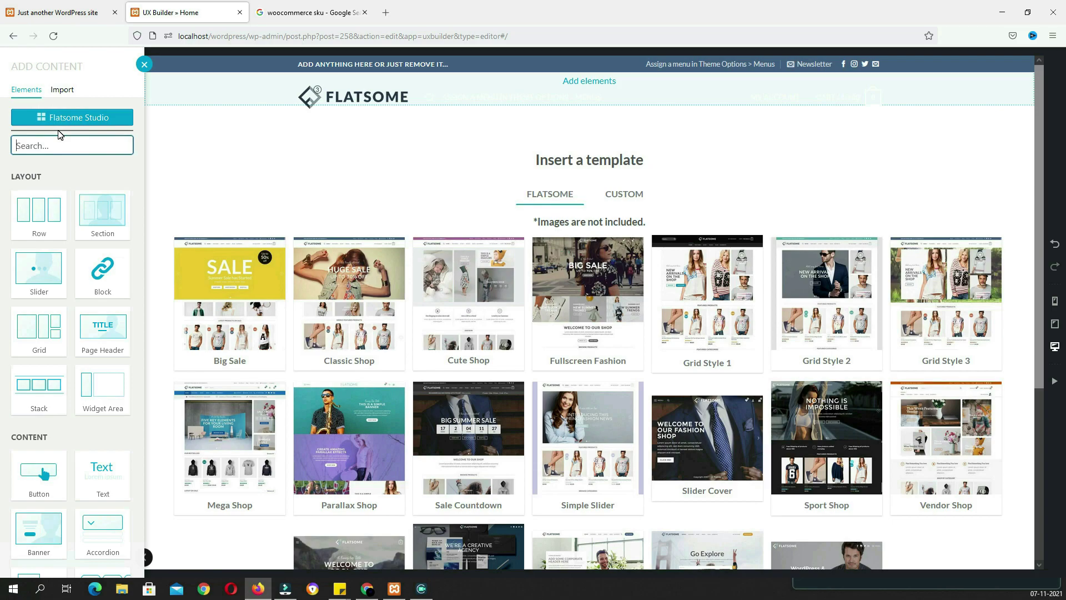
{"action": "type", "text": "sli"}
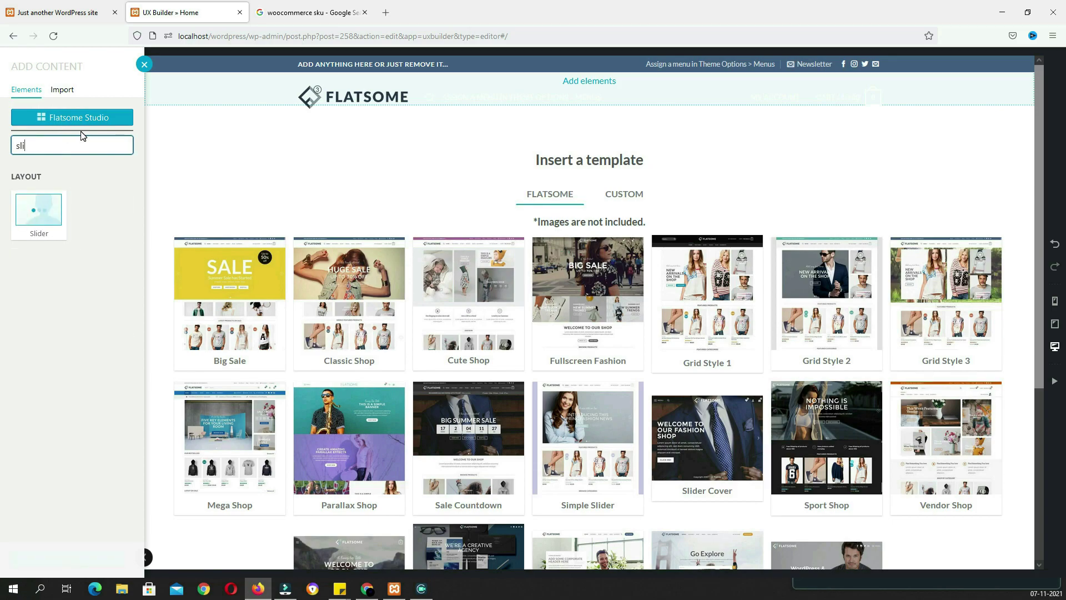
{"action": "left_click", "coordinate": [47, 214]}
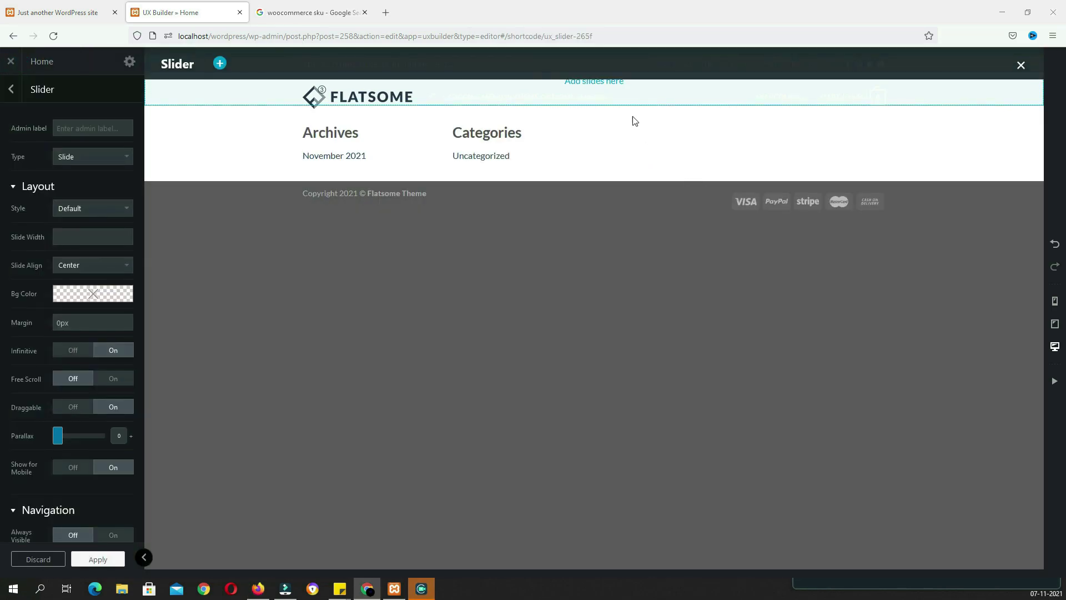
{"action": "left_click", "coordinate": [593, 82]}
{"action": "left_click", "coordinate": [39, 191]}
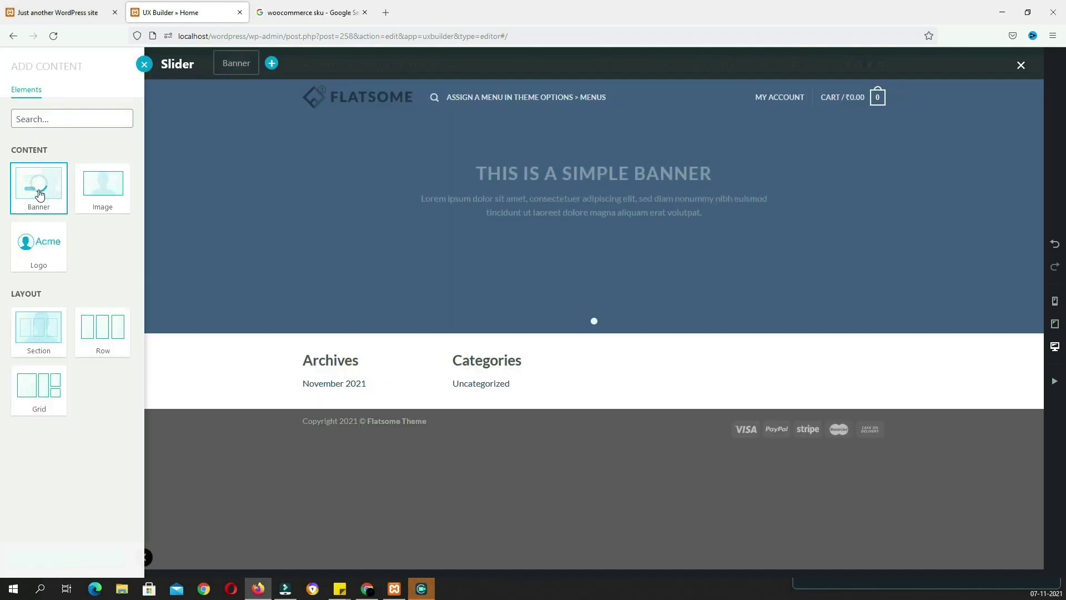
{"action": "left_click", "coordinate": [43, 180]}
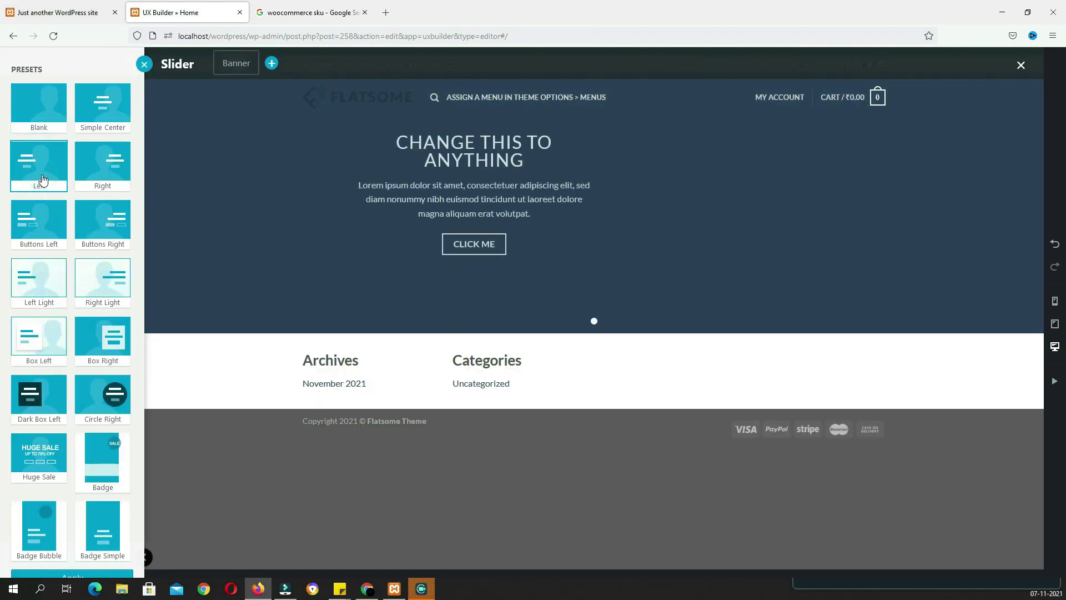
Set the banner to Full height and Zoom In slide effect, with banner2 as background
{"action": "left_click", "coordinate": [236, 62]}
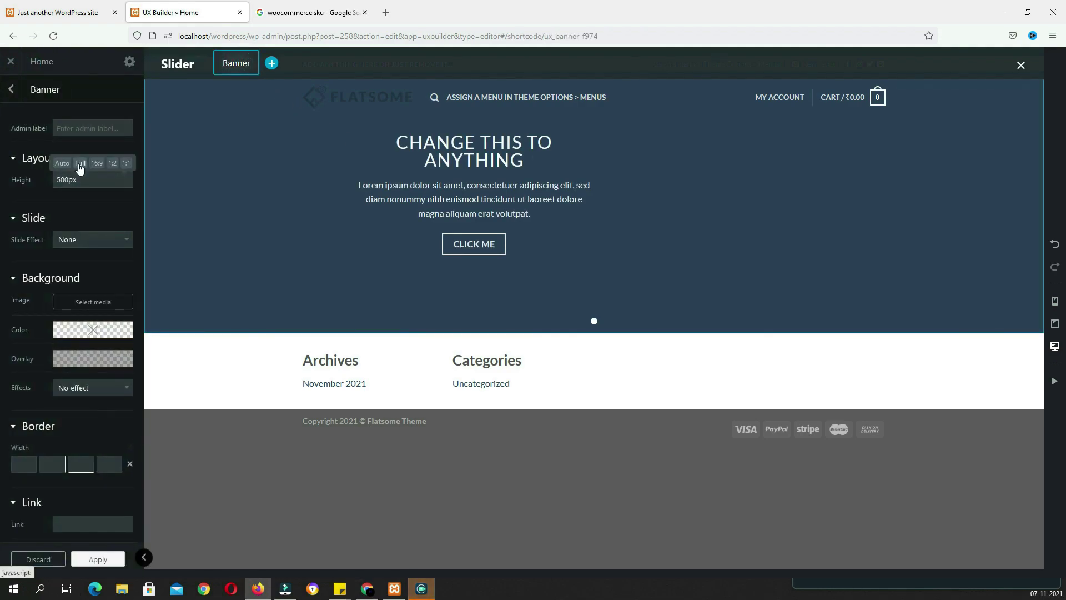
{"action": "left_click", "coordinate": [79, 164]}
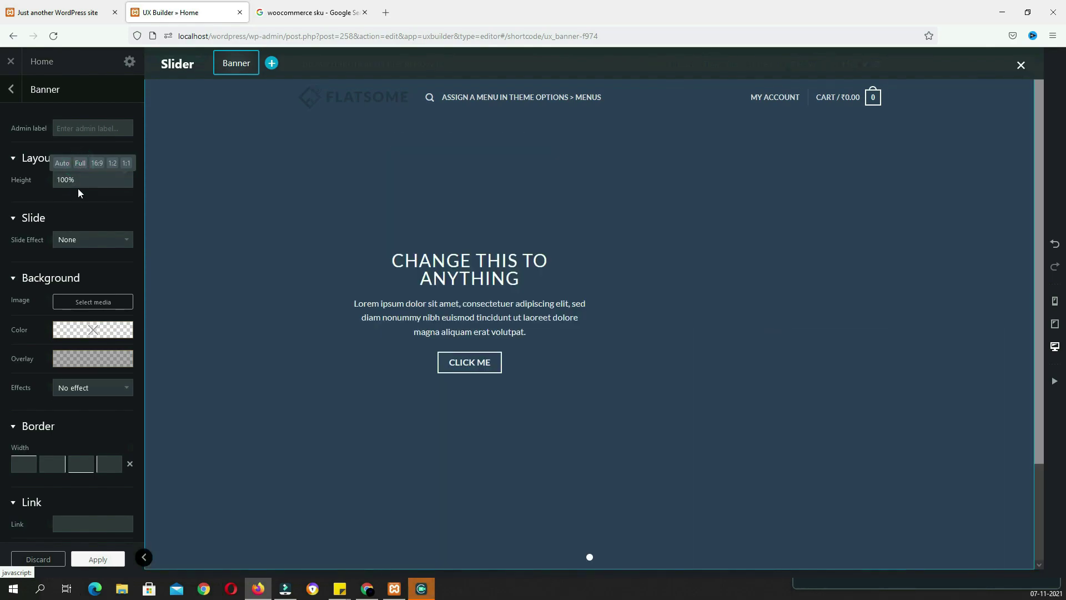
{"action": "left_click", "coordinate": [93, 242]}
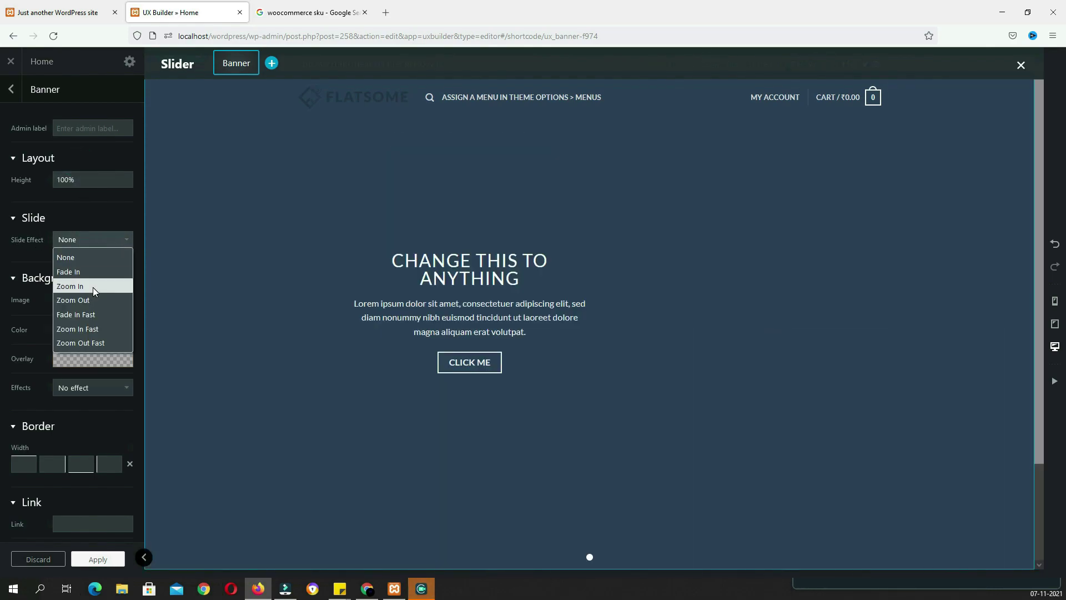
{"action": "left_click", "coordinate": [92, 287]}
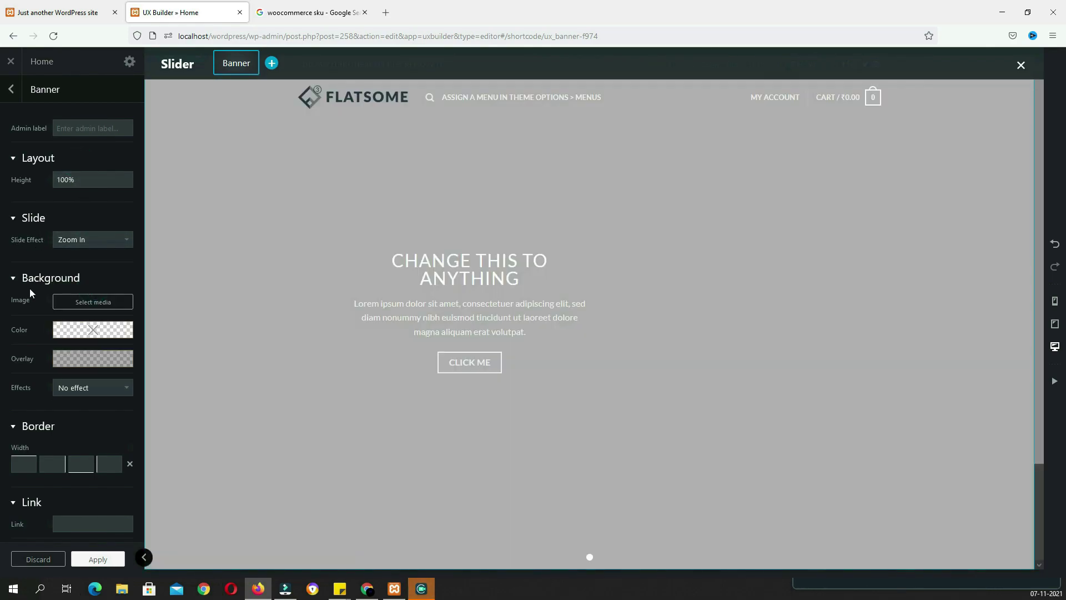
{"action": "left_click", "coordinate": [93, 303]}
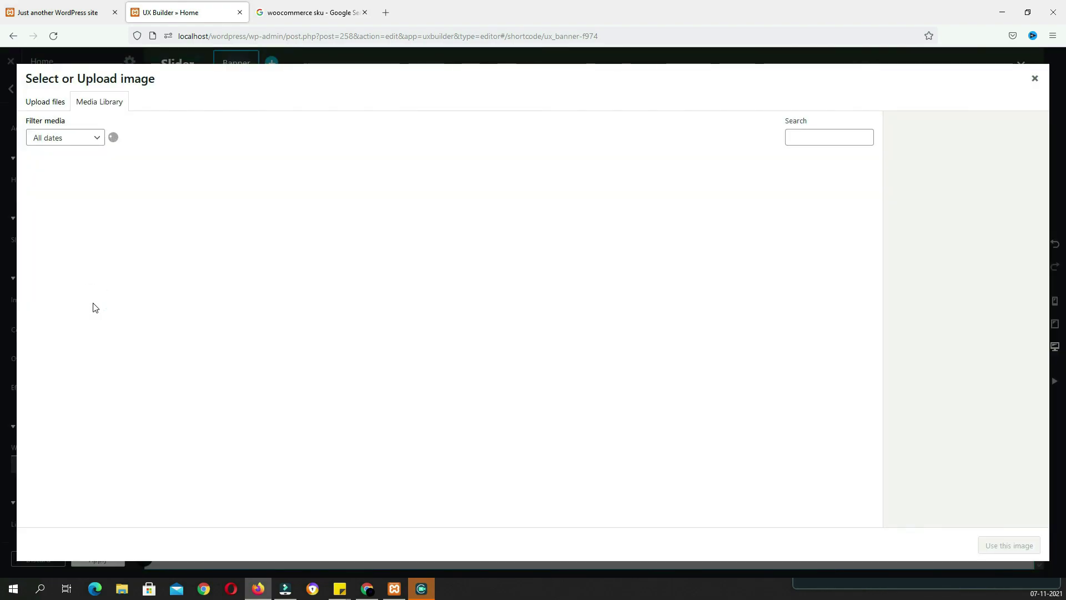
{"action": "left_click", "coordinate": [602, 365]}
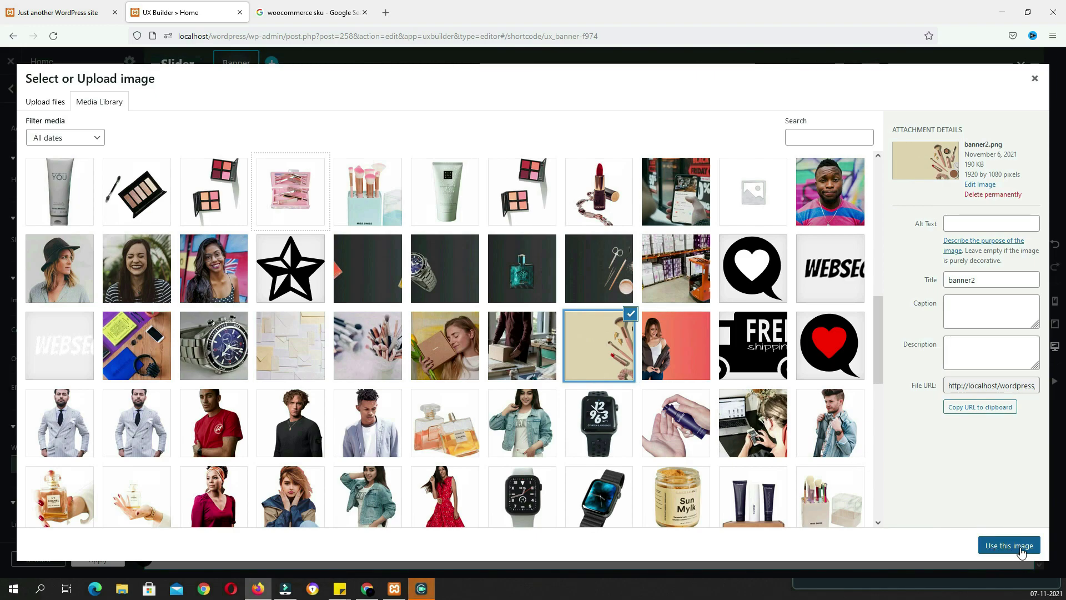
{"action": "left_click", "coordinate": [1006, 549]}
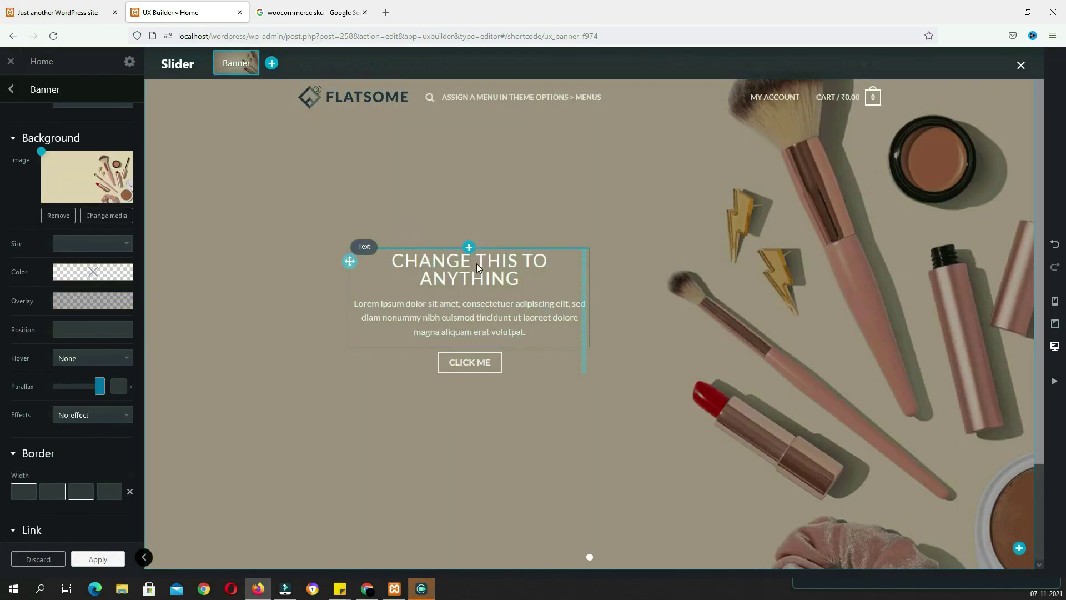
Replace the banner's placeholder text with 'New Online'
{"action": "left_click", "coordinate": [459, 286]}
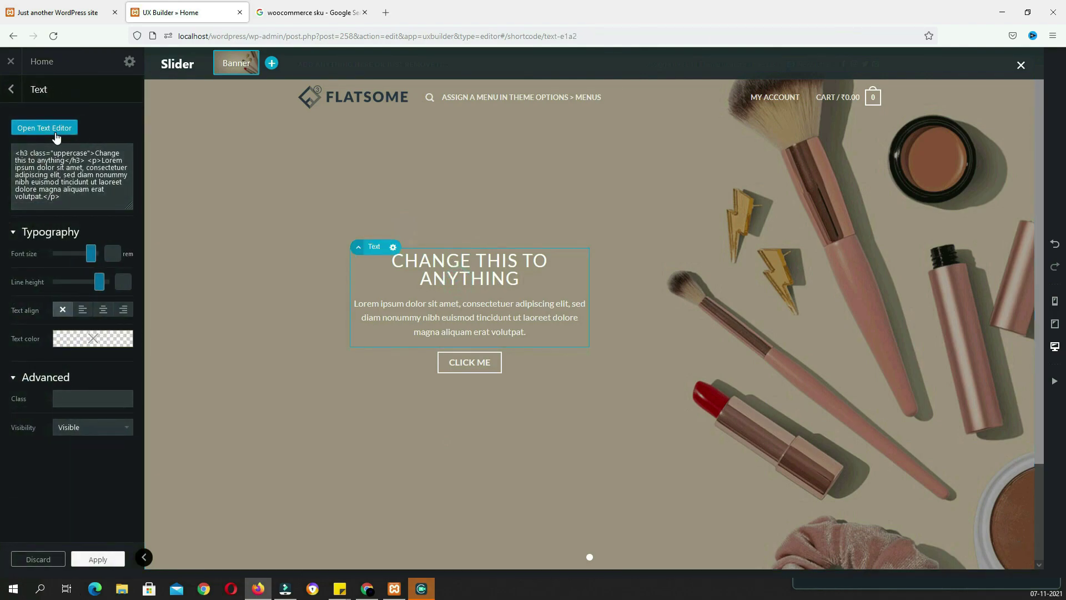
{"action": "left_click", "coordinate": [55, 137]}
{"action": "left_click_drag", "start_coordinate": [262, 195], "coordinate": [6, 151]}
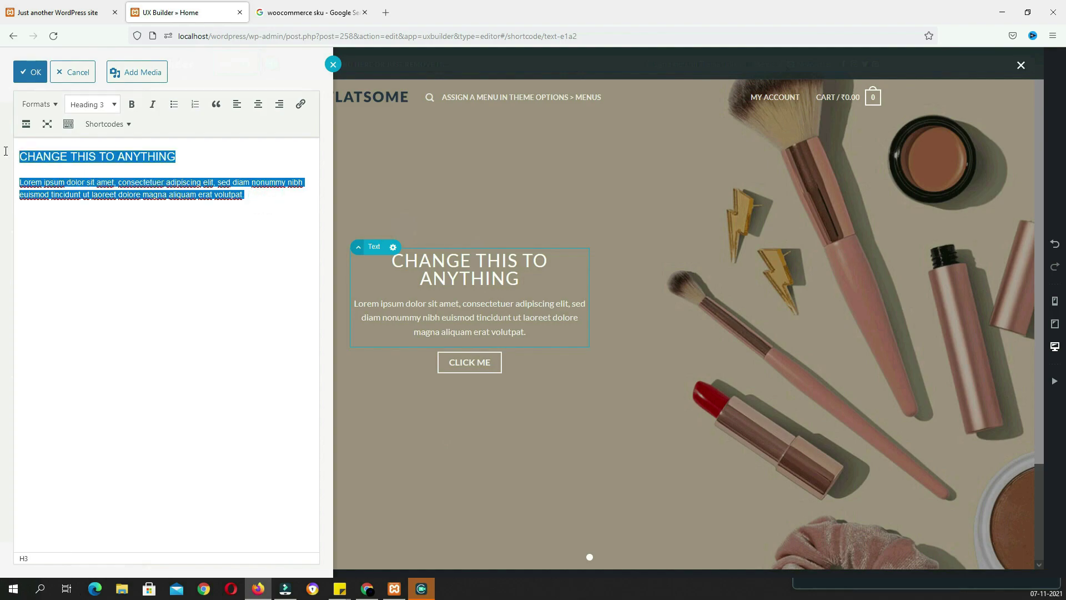
{"action": "key", "text": "BackSpace"}
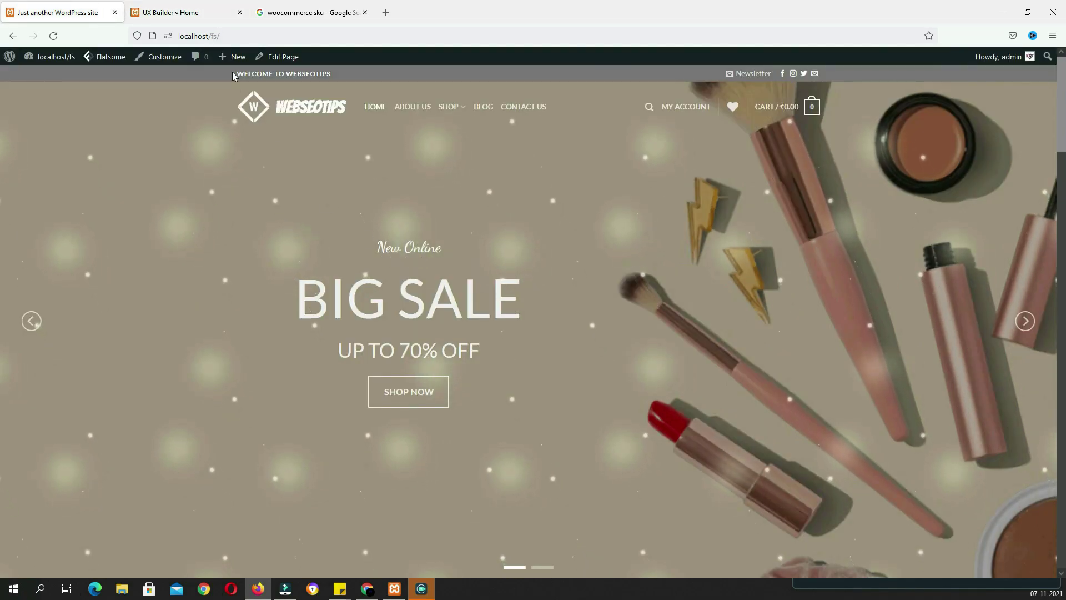
{"action": "left_click", "coordinate": [200, 21]}
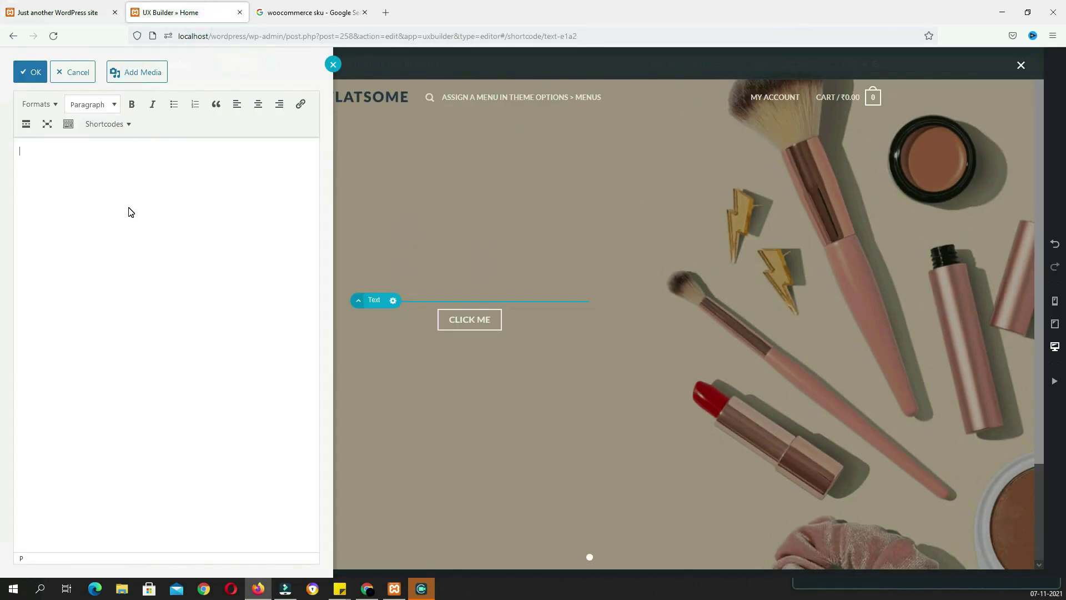
{"action": "type", "text": "ew Online"}
Format 'New Online' in the Alternative Font at 200% size
{"action": "triple_click", "coordinate": [88, 152]}
{"action": "left_click", "coordinate": [39, 104]}
{"action": "scroll", "coordinate": [65, 388], "scroll_direction": "down", "scroll_amount": 1}
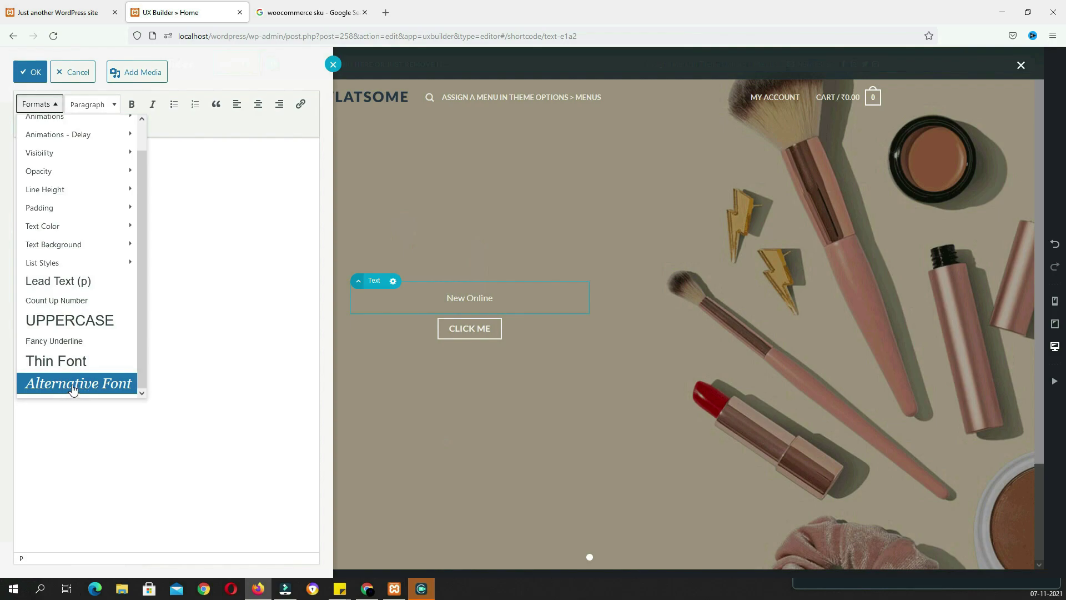
{"action": "left_click", "coordinate": [112, 387]}
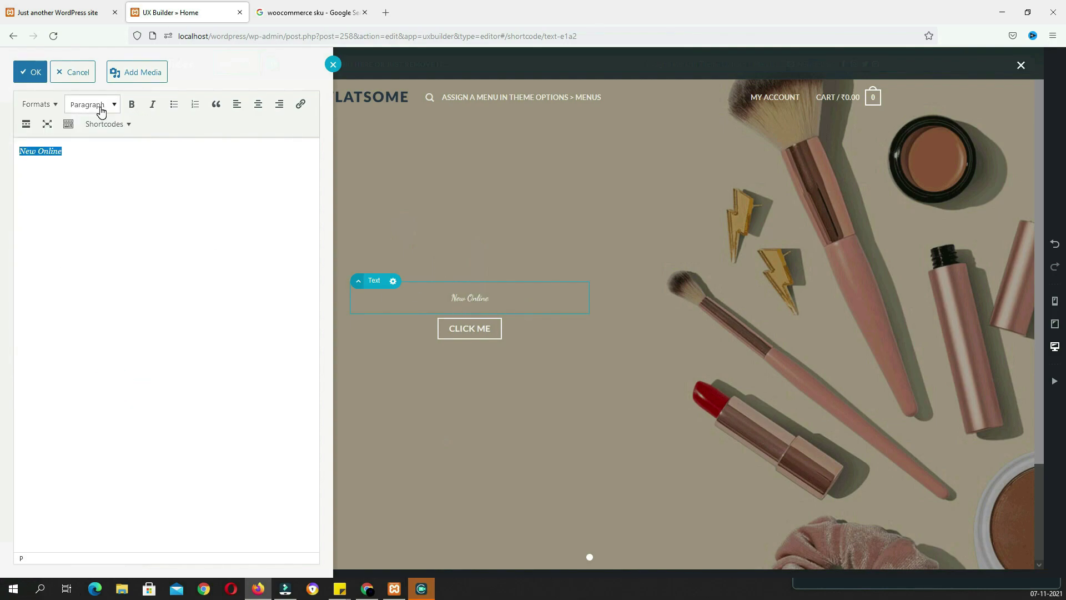
{"action": "left_click", "coordinate": [74, 131]}
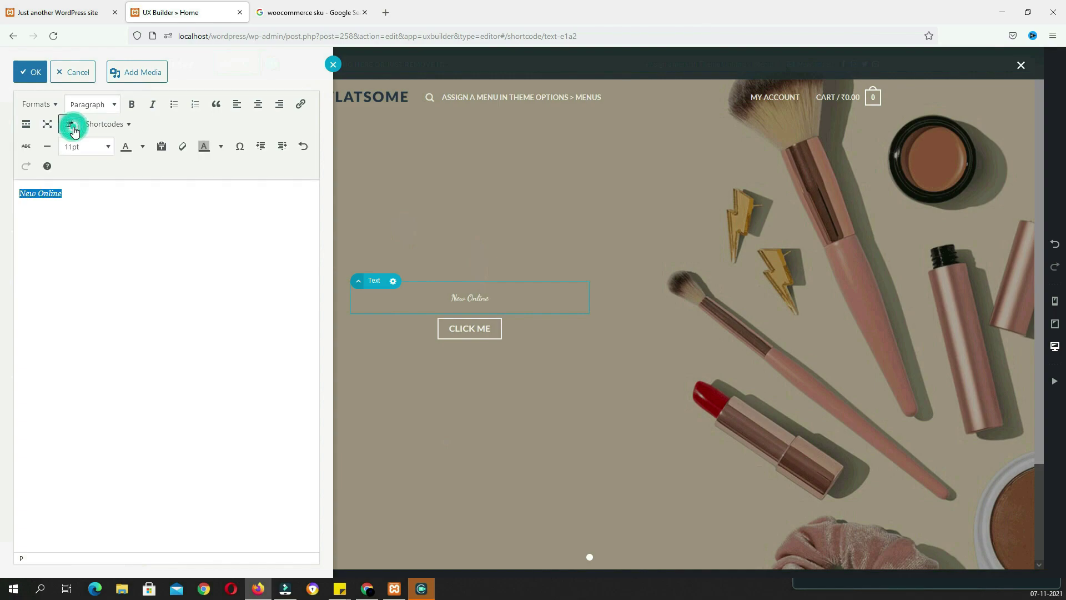
{"action": "left_click", "coordinate": [97, 146]}
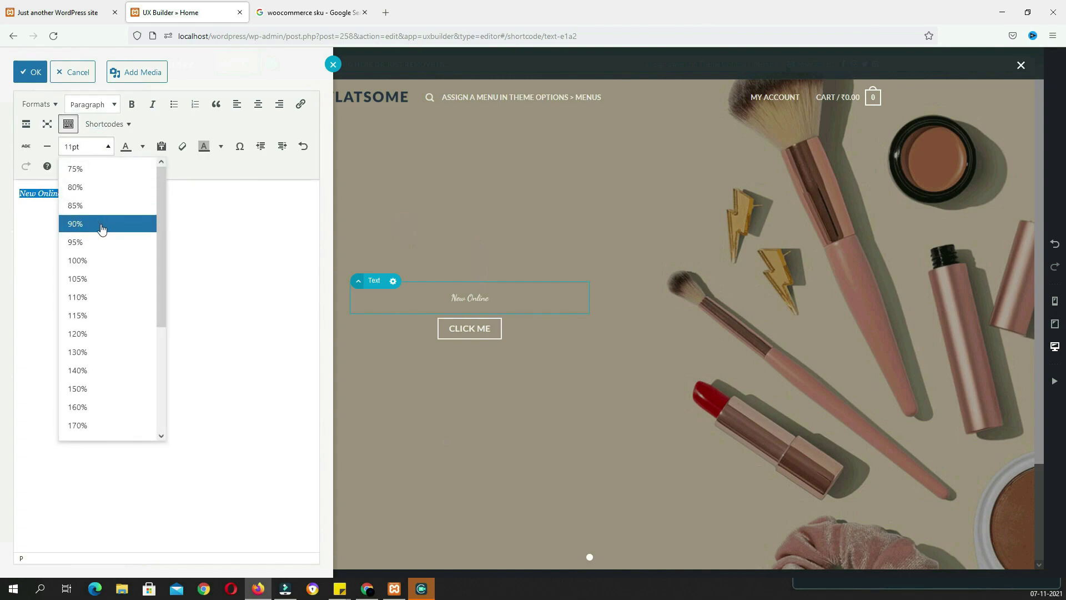
{"action": "left_click", "coordinate": [100, 297]}
{"action": "left_click", "coordinate": [97, 147]}
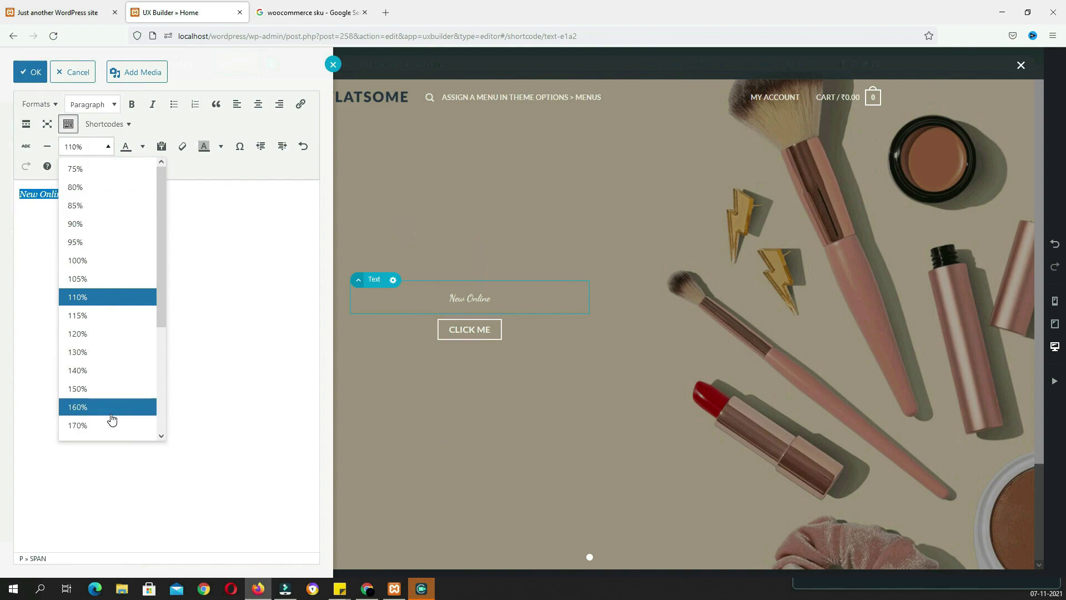
{"action": "scroll", "coordinate": [105, 407], "scroll_direction": "down", "scroll_amount": 3}
{"action": "left_click", "coordinate": [107, 392]}
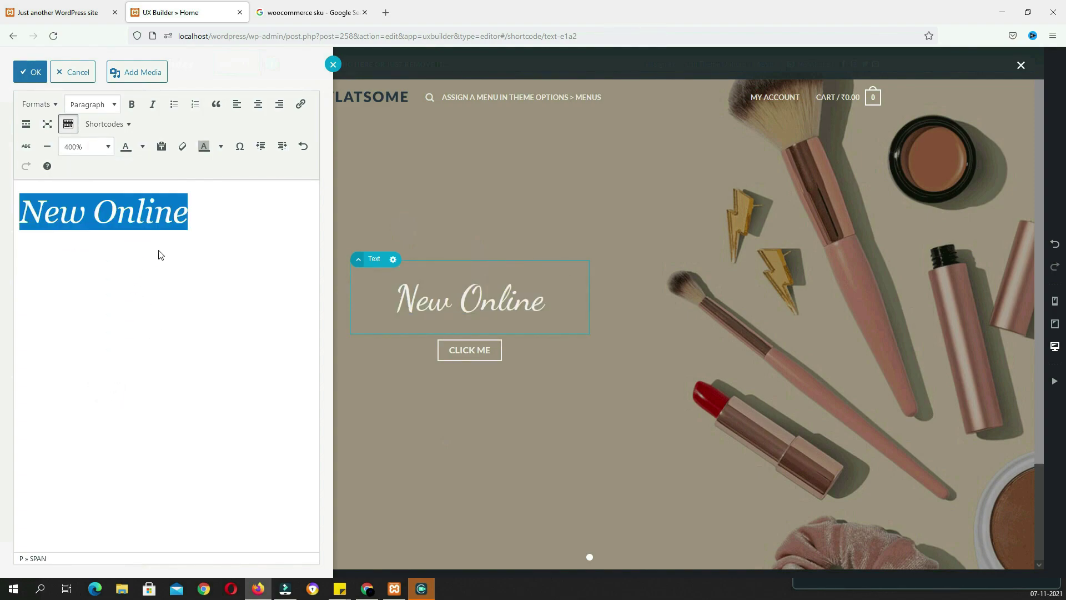
{"action": "left_click", "coordinate": [96, 148]}
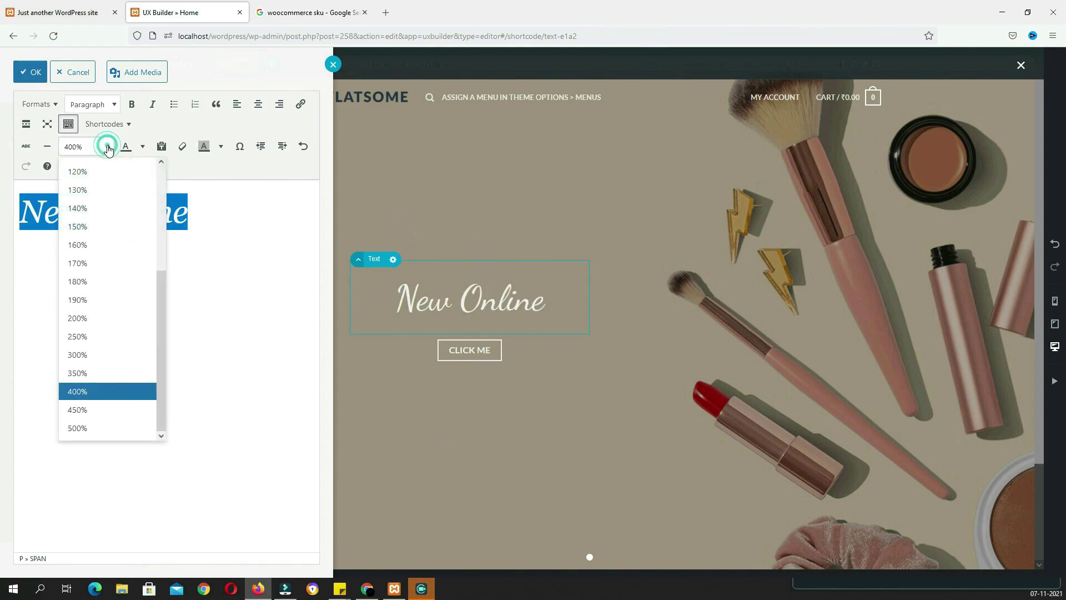
{"action": "left_click", "coordinate": [88, 317]}
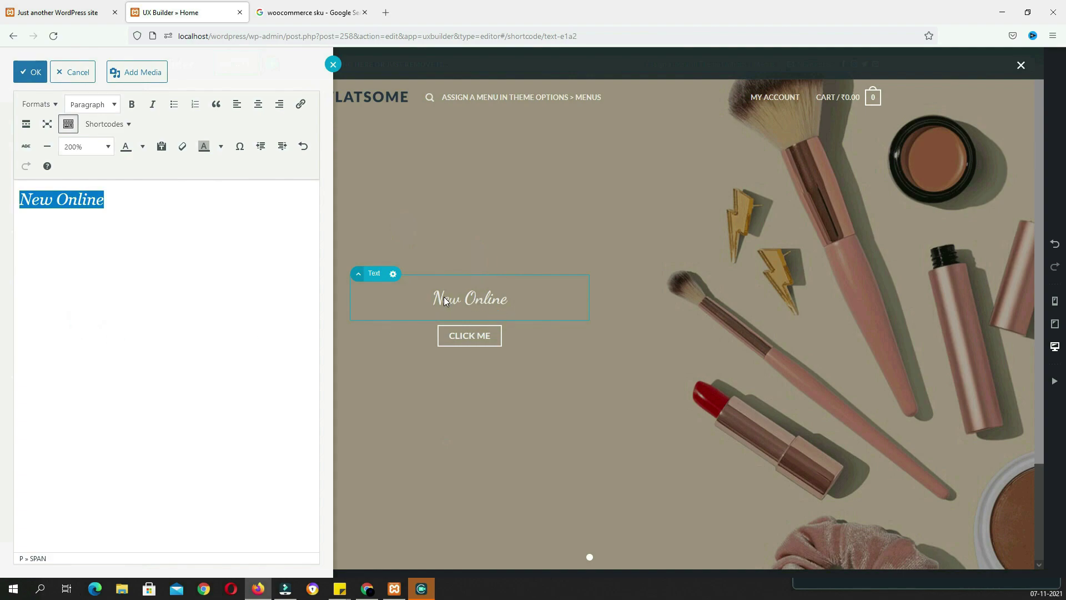
{"action": "left_click", "coordinate": [228, 225]}
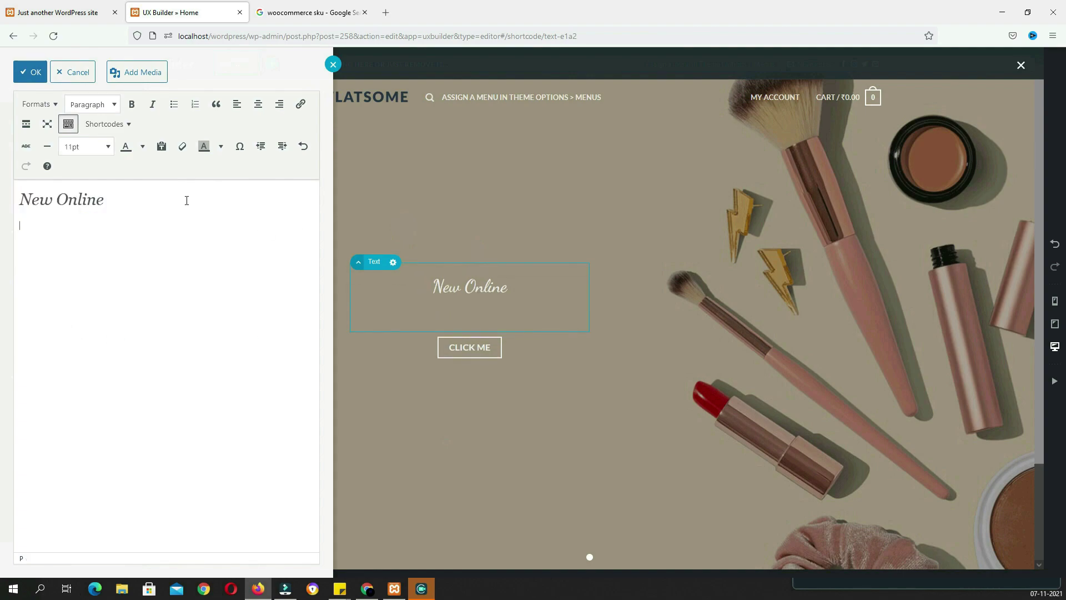
Add a 'BIG SALE' line styled as Lead Text at 350%
{"action": "type", "text": "BIG SALE"}
{"action": "triple_click", "coordinate": [41, 229]}
{"action": "left_click", "coordinate": [65, 234]}
{"action": "triple_click", "coordinate": [67, 226]}
{"action": "left_click", "coordinate": [89, 147]}
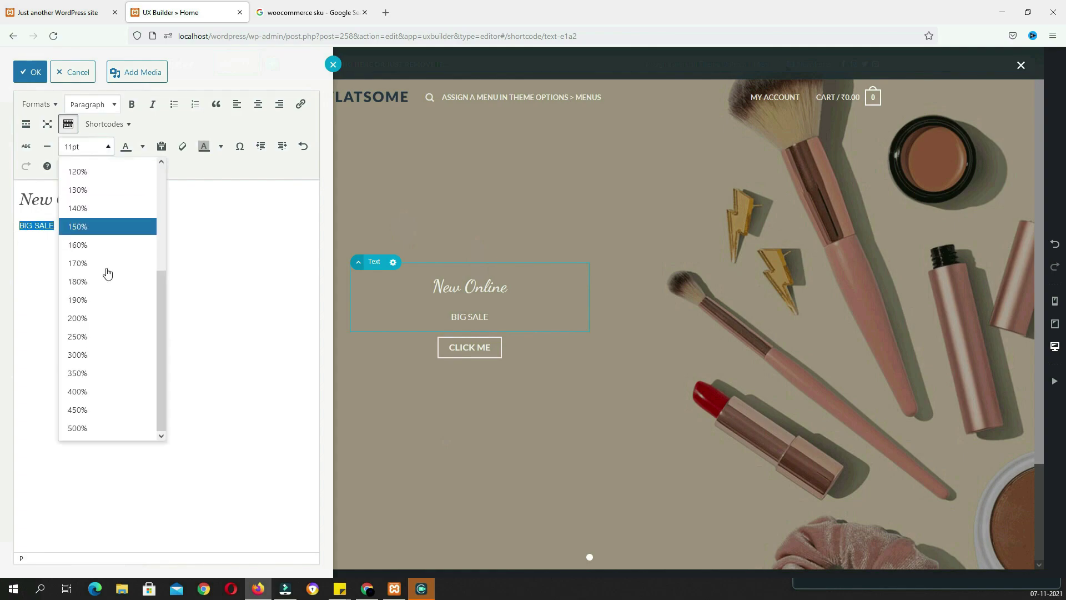
{"action": "left_click", "coordinate": [112, 426]}
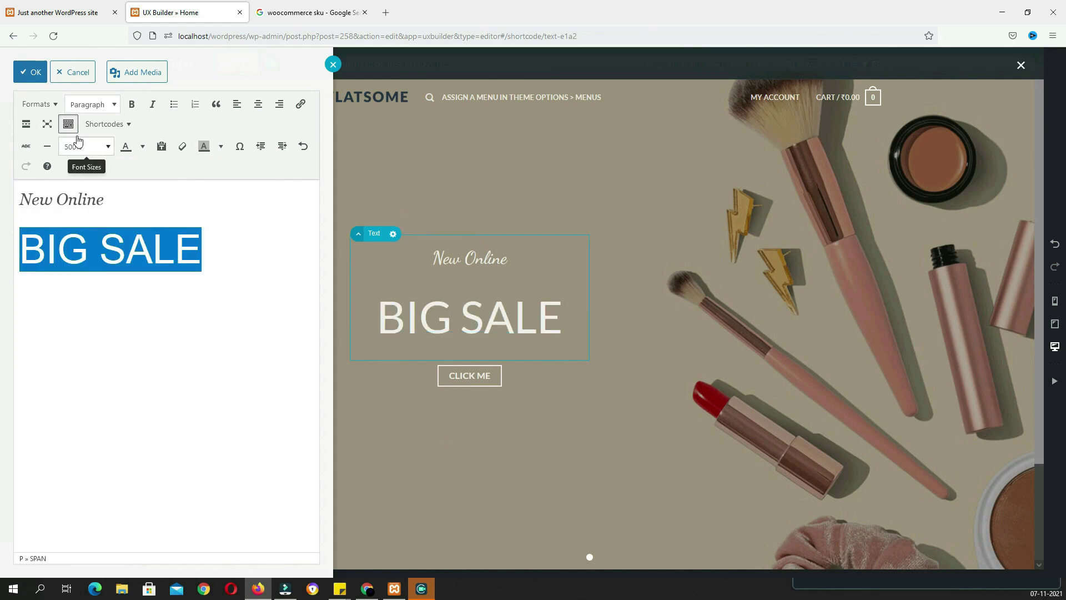
{"action": "left_click", "coordinate": [53, 107]}
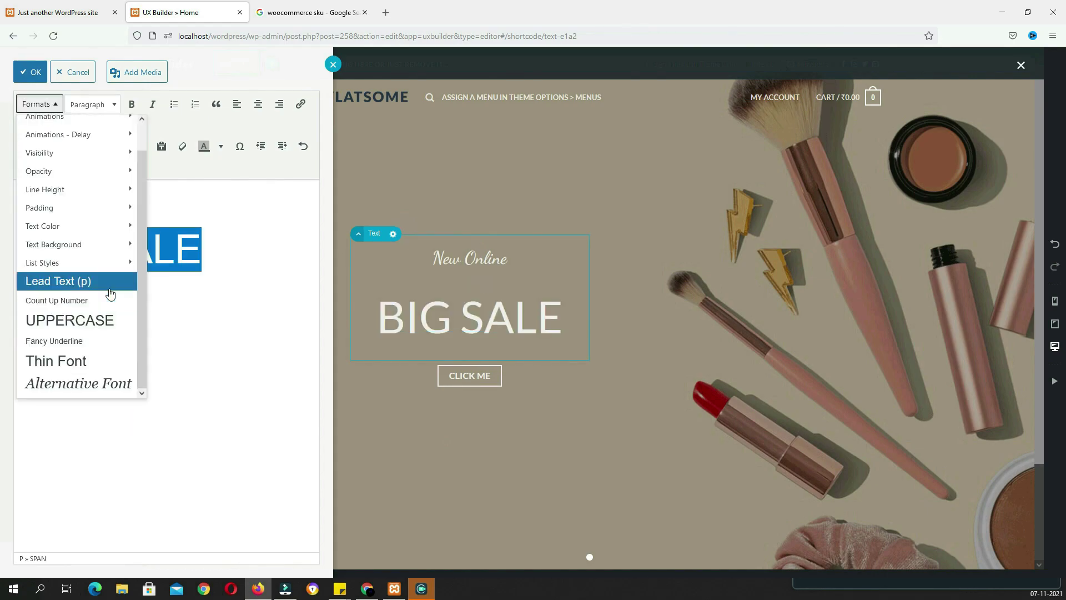
{"action": "left_click", "coordinate": [104, 285]}
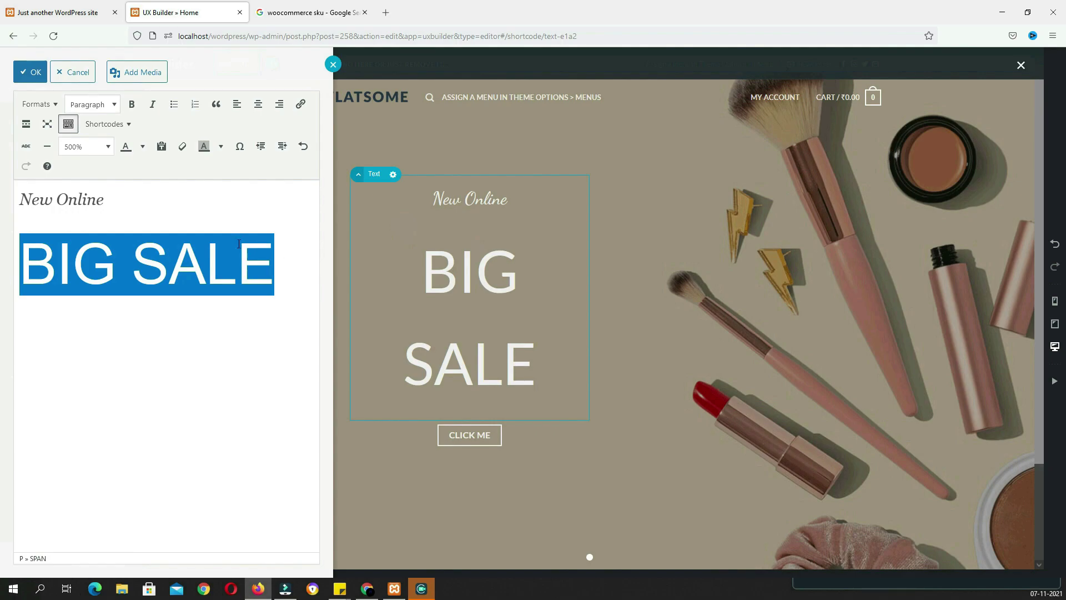
{"action": "left_click", "coordinate": [107, 146]}
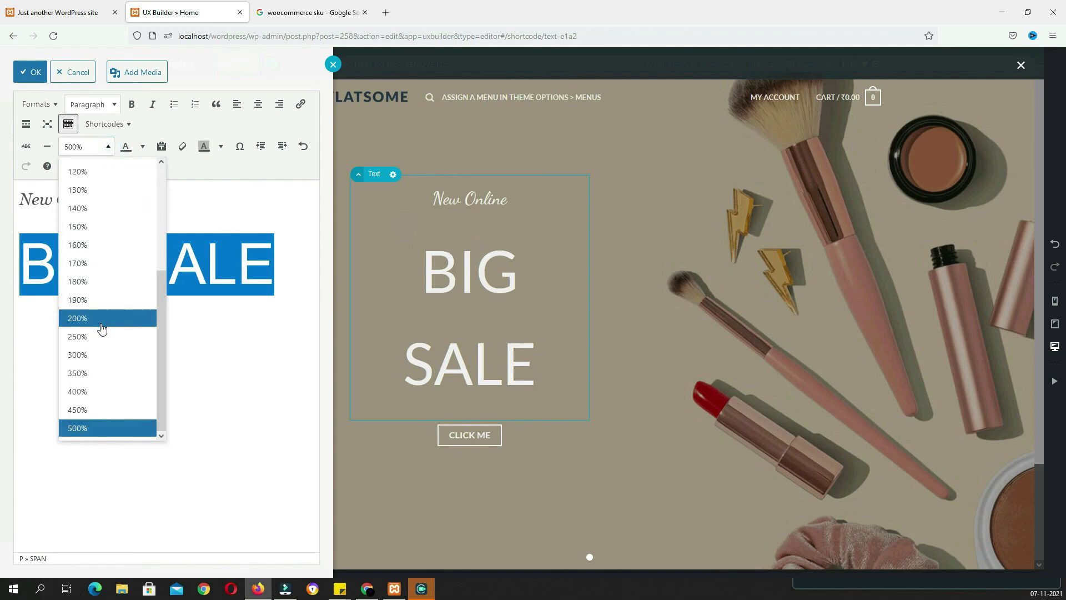
{"action": "left_click", "coordinate": [105, 380]}
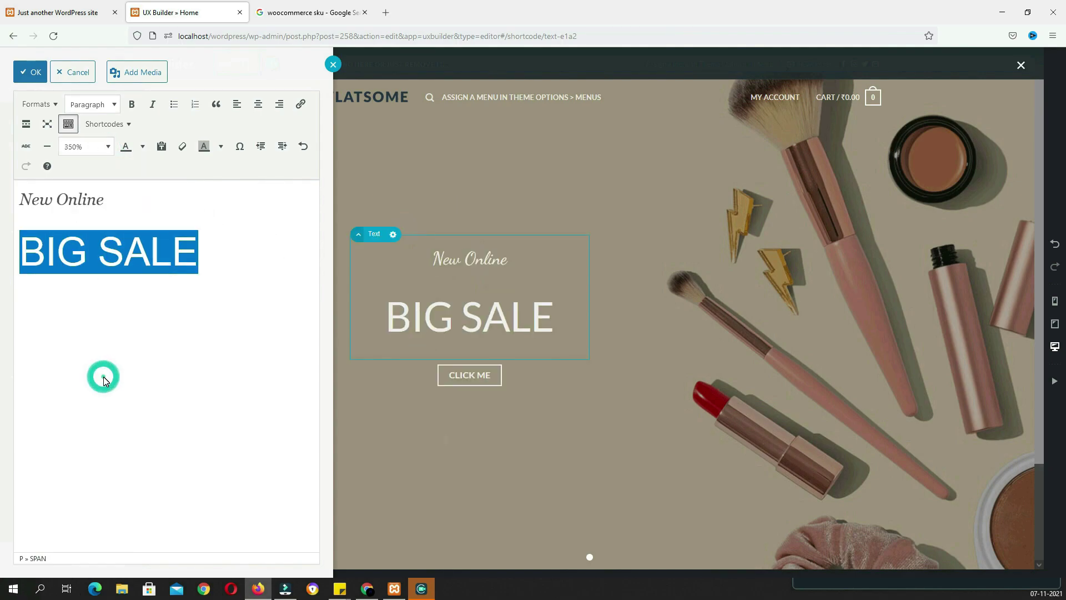
{"action": "key", "text": "ctrl+shift+Tab"}
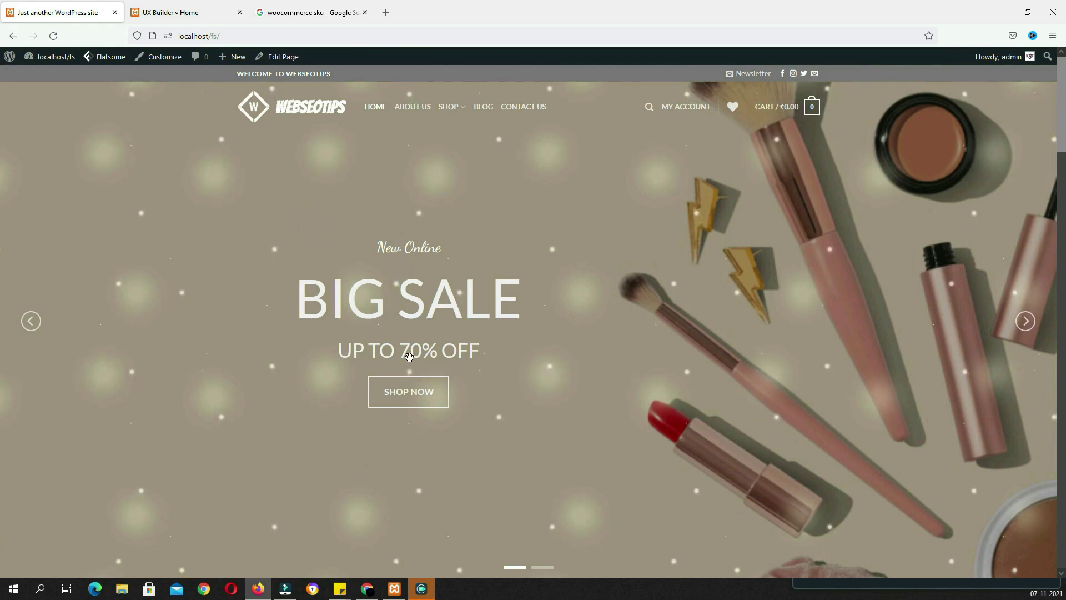
{"action": "left_click", "coordinate": [186, 4]}
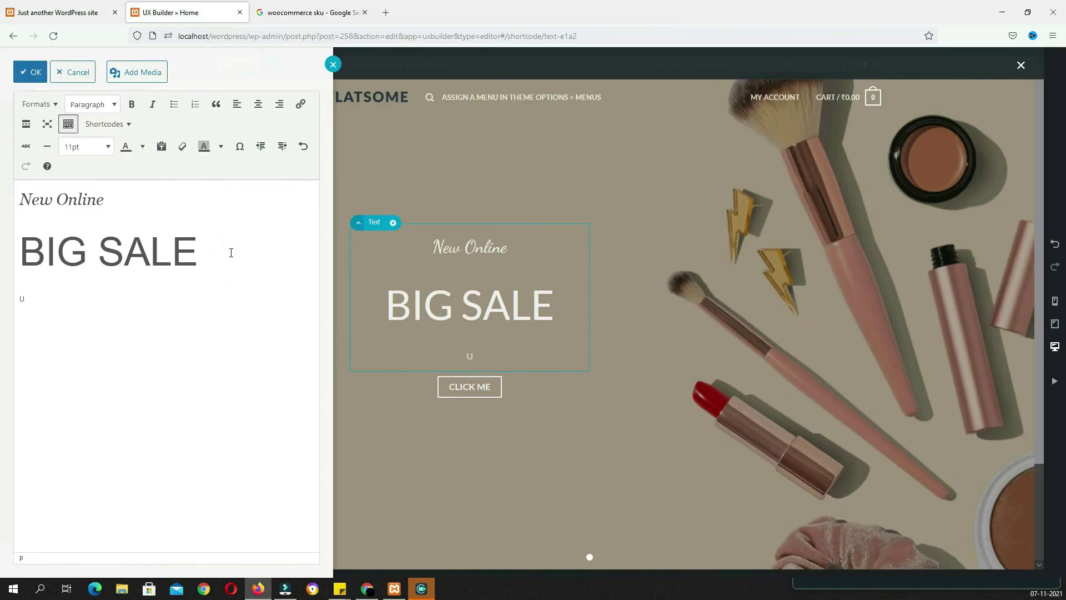
Add an 'UPTO 70% OFF' line as Lead Text at 170%, then close the editor
{"action": "type", "text": "O 70% OFF"}
{"action": "left_click_drag", "start_coordinate": [83, 298], "coordinate": [8, 299]}
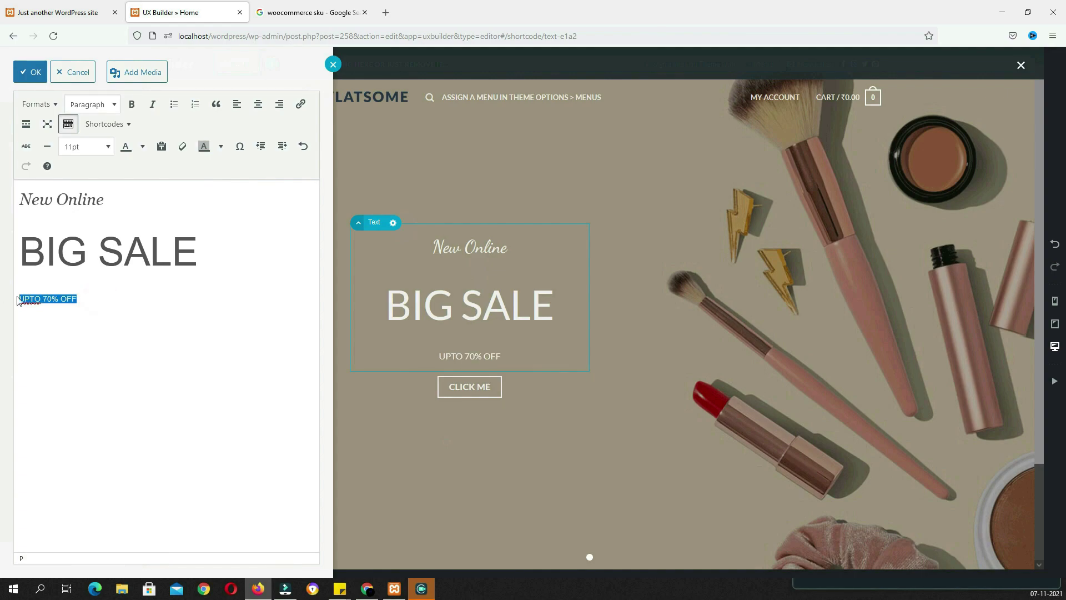
{"action": "left_click", "coordinate": [57, 111]}
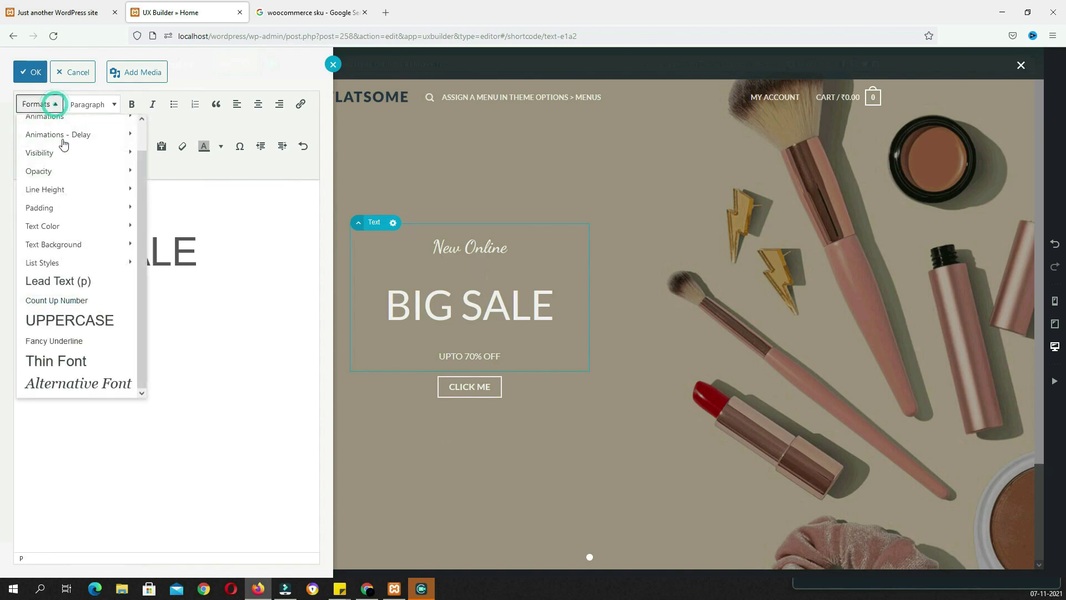
{"action": "left_click", "coordinate": [91, 286]}
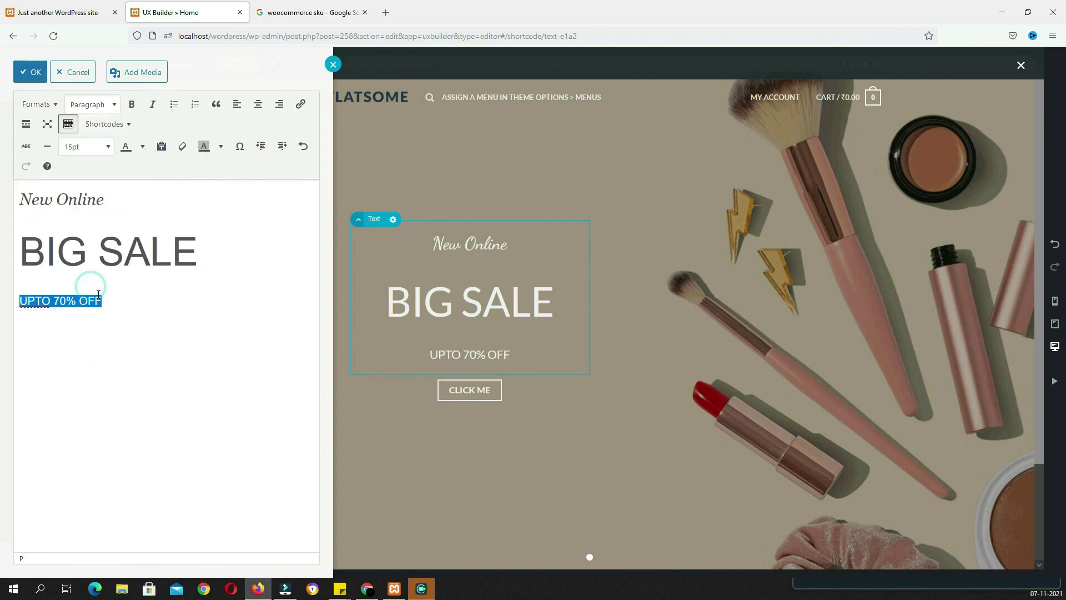
{"action": "left_click", "coordinate": [99, 148]}
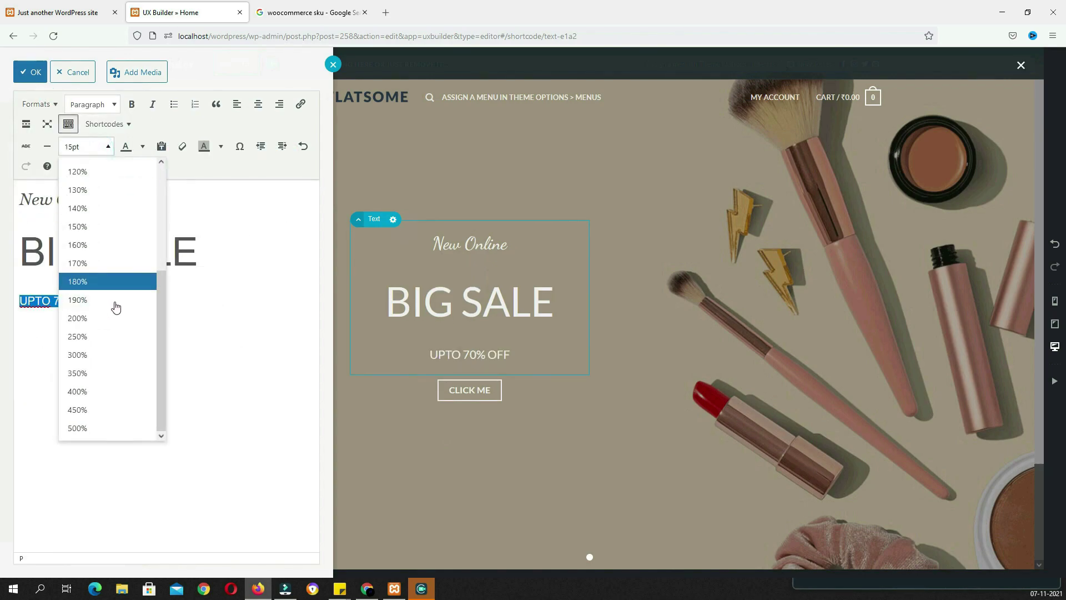
{"action": "left_click", "coordinate": [117, 337]}
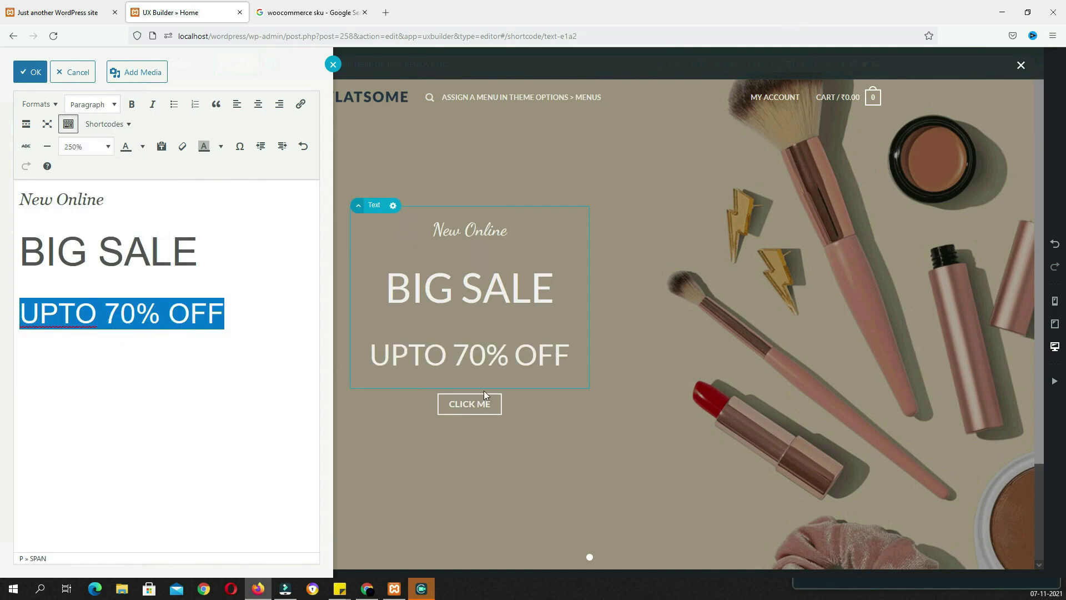
{"action": "left_click", "coordinate": [100, 147]}
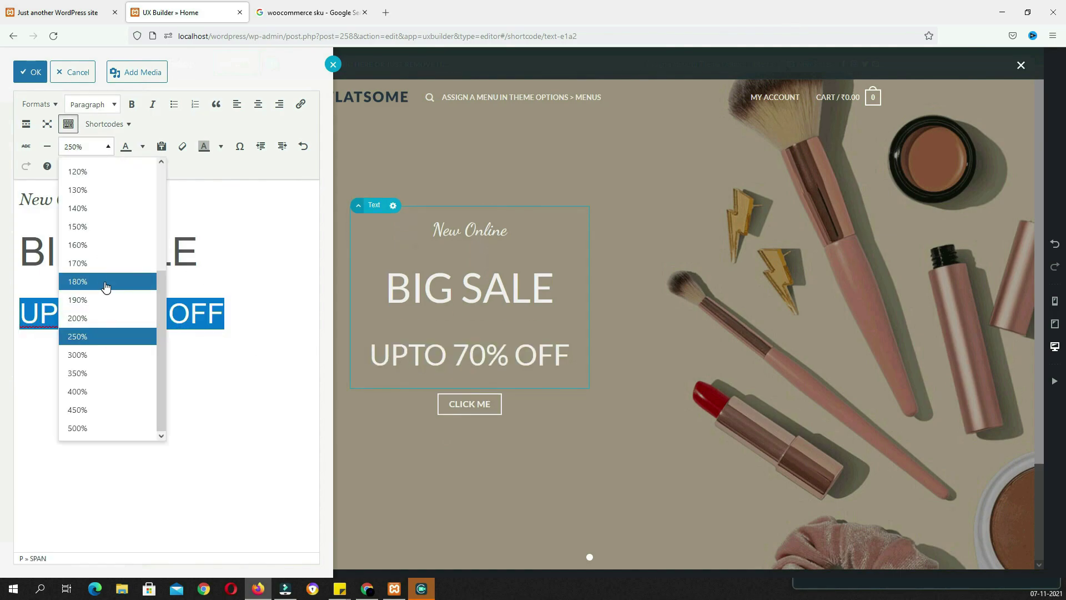
{"action": "left_click", "coordinate": [108, 263]}
{"action": "left_click", "coordinate": [61, 12]}
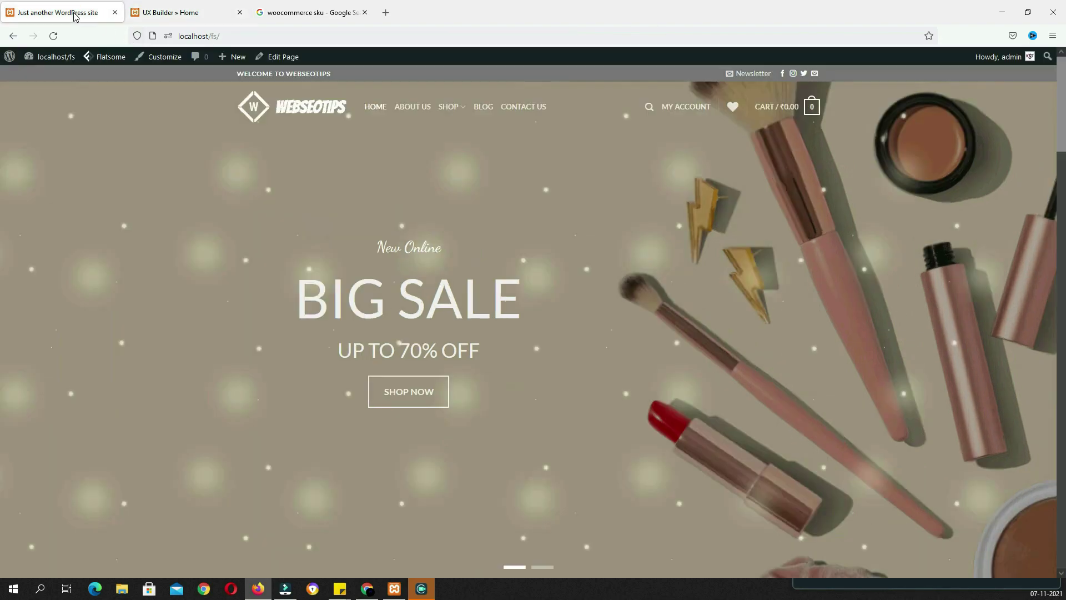
{"action": "left_click", "coordinate": [171, 12]}
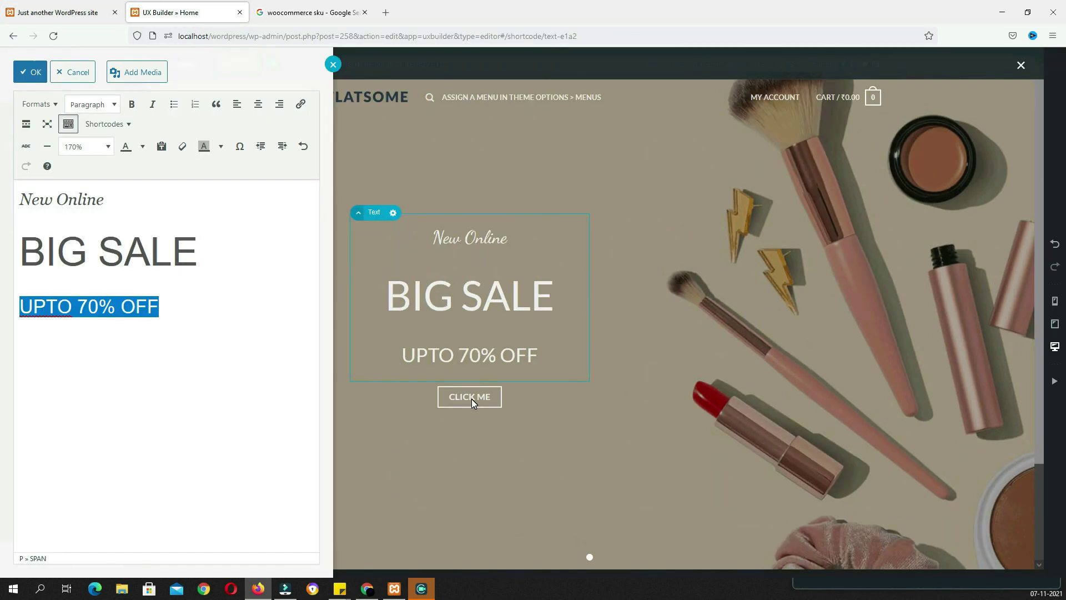
{"action": "left_click", "coordinate": [471, 399]}
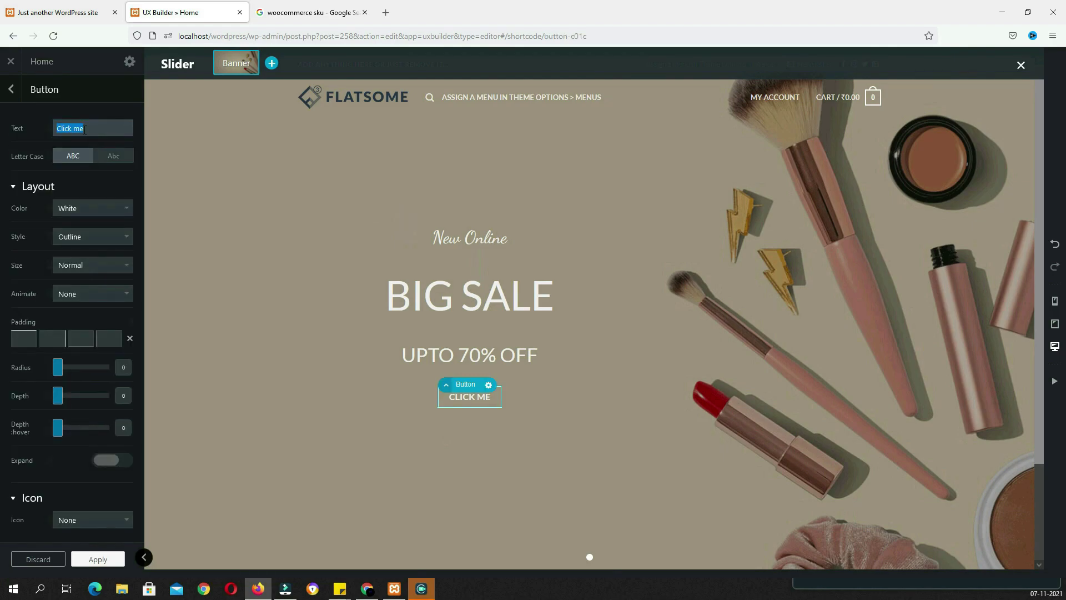
Change the button text from 'Click me' to SHOP NOW and set its icon to Shopping Cart
{"action": "left_click", "coordinate": [69, 13]}
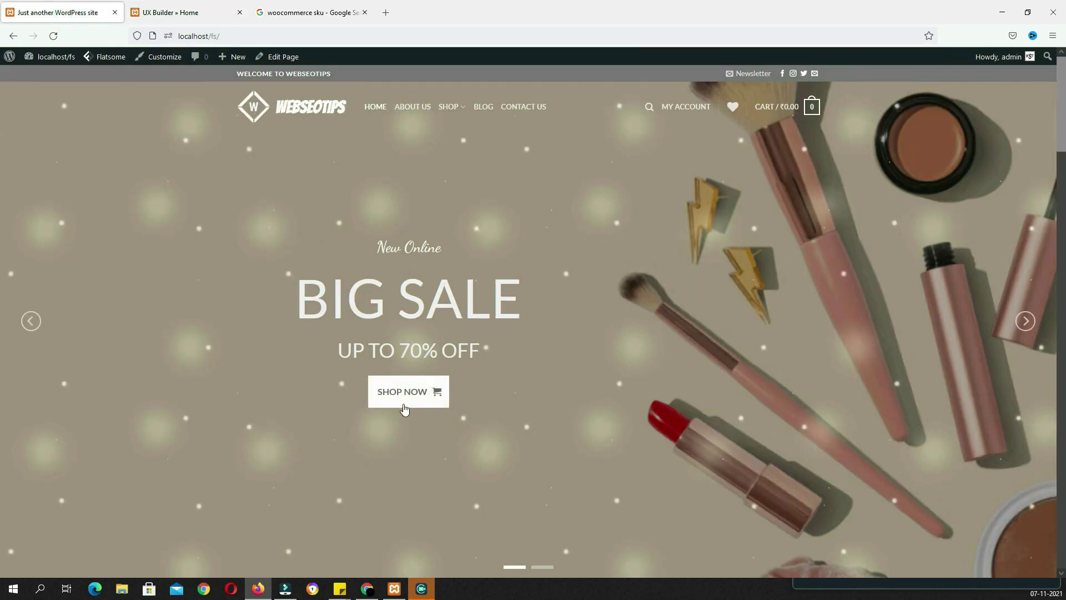
{"action": "left_click", "coordinate": [199, 12]}
{"action": "type", "text": "SHOP NOW"}
{"action": "scroll", "coordinate": [122, 312], "scroll_direction": "down", "scroll_amount": 3}
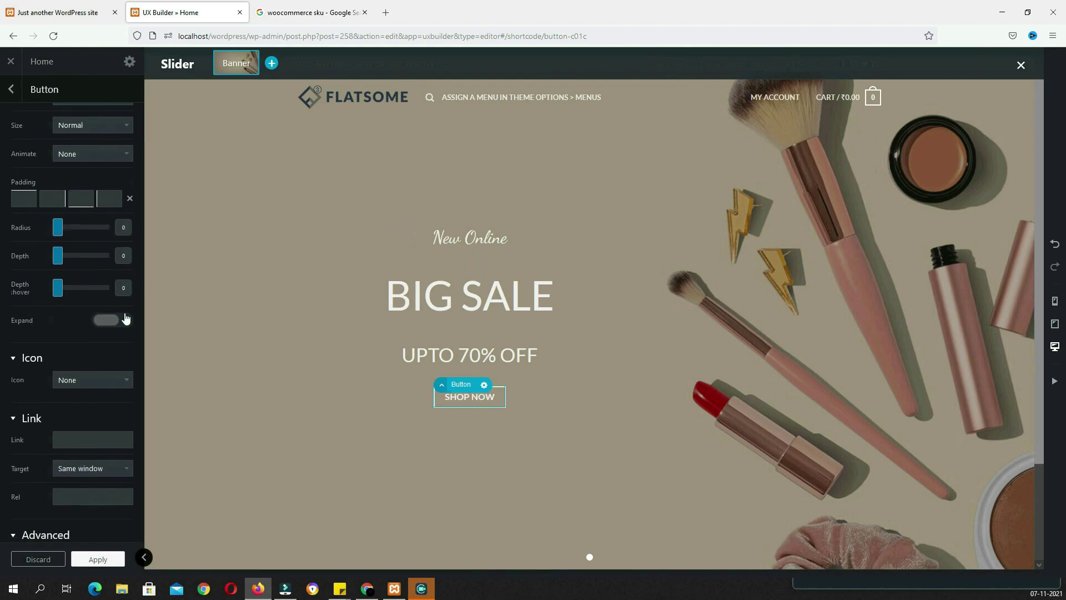
{"action": "left_click", "coordinate": [118, 381]}
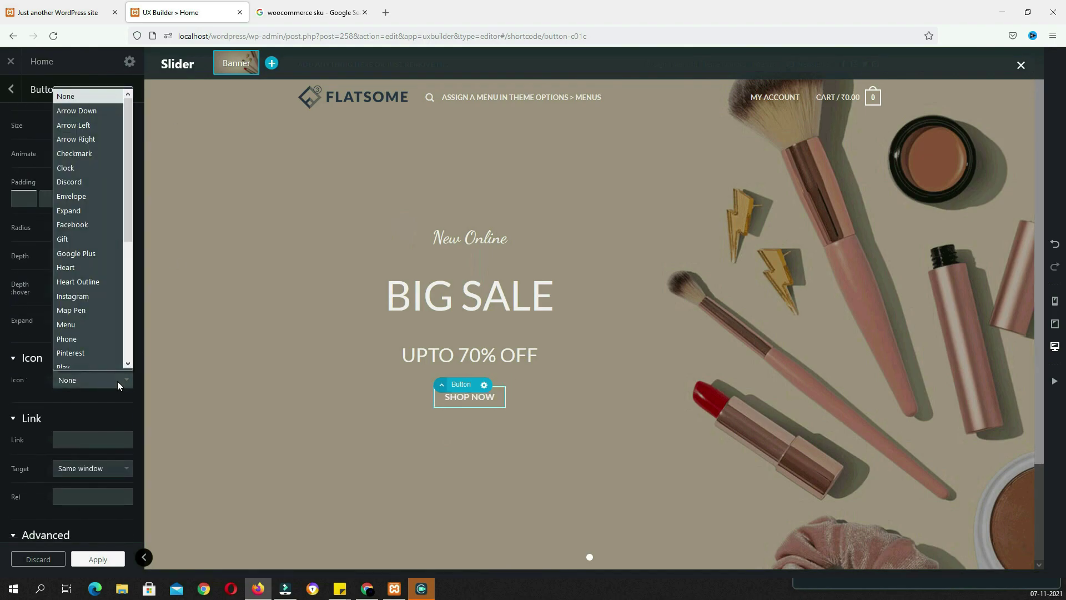
{"action": "left_click", "coordinate": [107, 353]}
{"action": "left_click", "coordinate": [108, 377]}
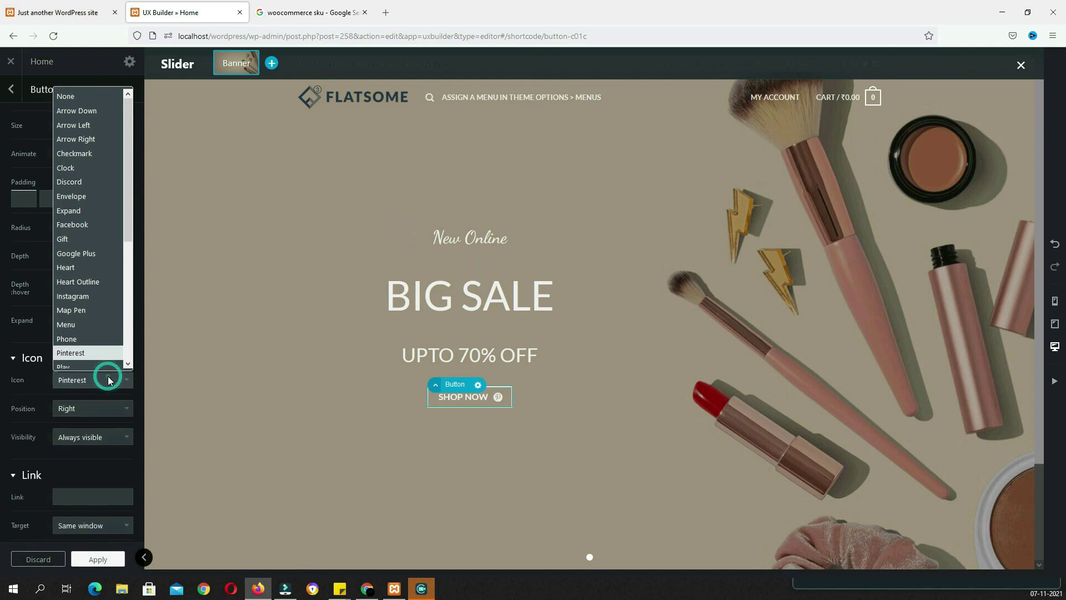
{"action": "scroll", "coordinate": [108, 312], "scroll_direction": "down", "scroll_amount": 5}
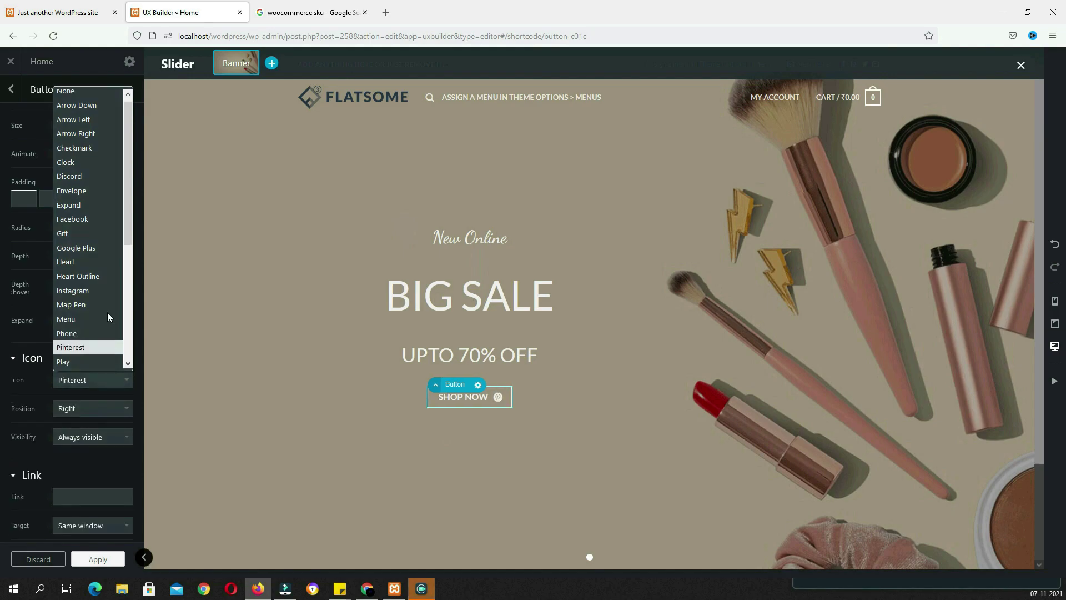
{"action": "left_click", "coordinate": [91, 233]}
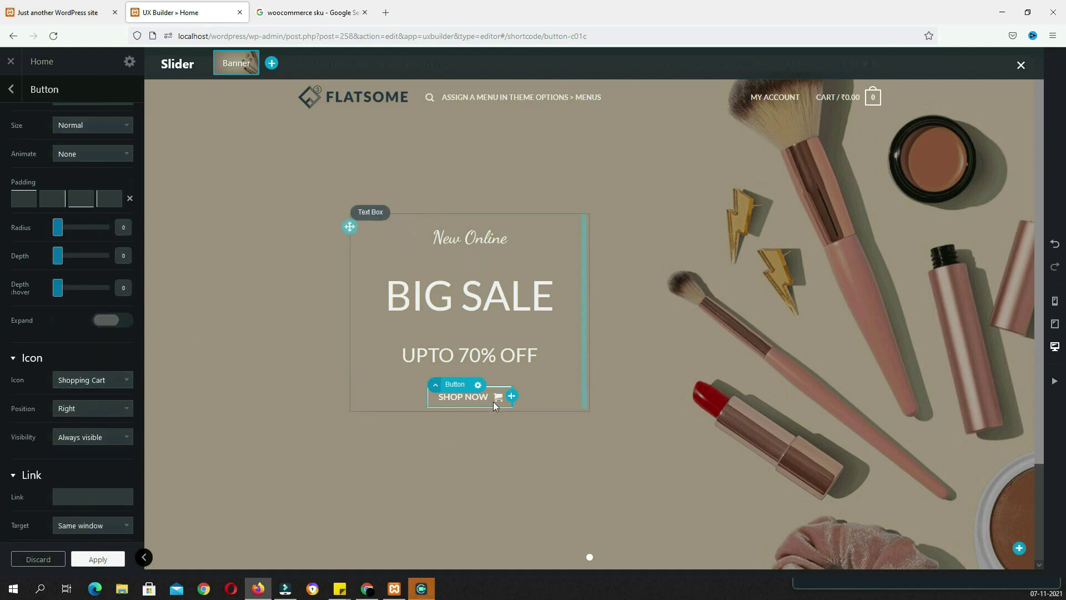
{"action": "scroll", "coordinate": [134, 369], "scroll_direction": "up", "scroll_amount": 3}
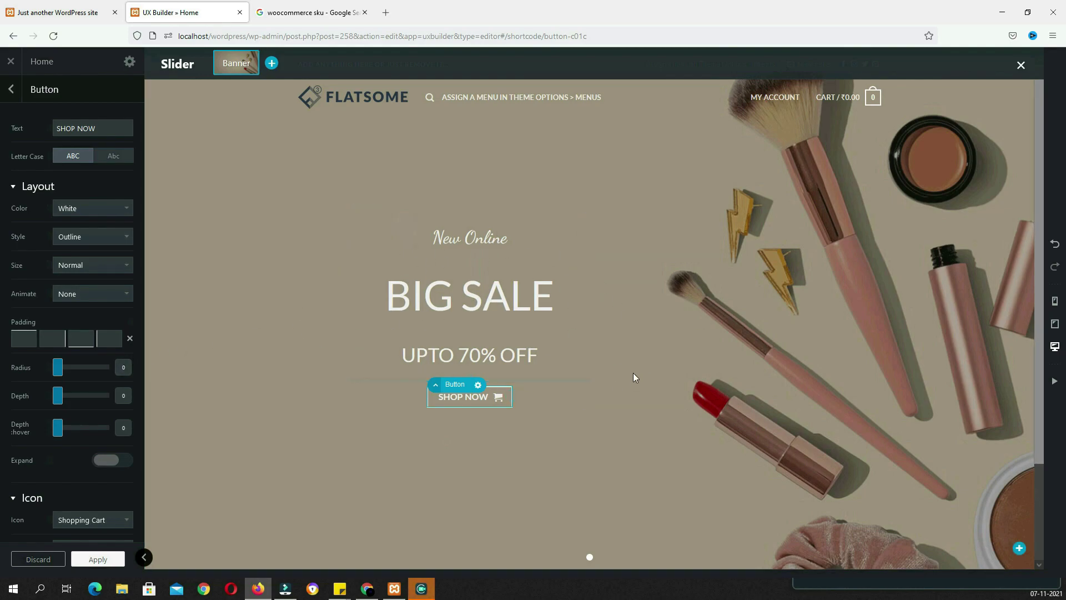
Set the button padding to 1px 15px 10px 15px and its icon to Visible on hover
{"action": "left_click", "coordinate": [24, 341]}
{"action": "key", "text": "Up"}
{"action": "key", "text": "Tab"}
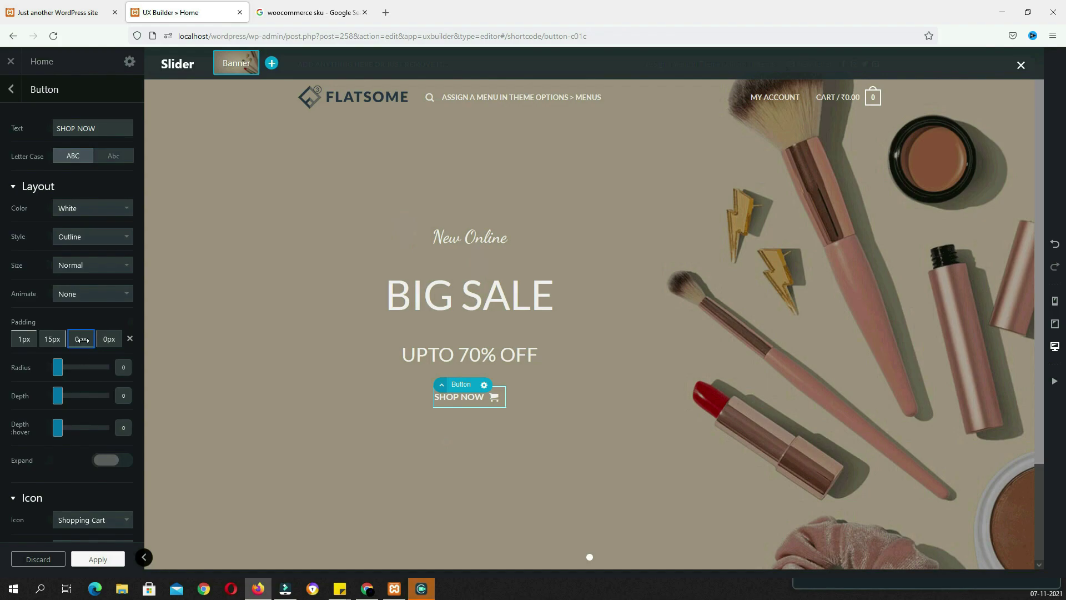
{"action": "left_click_drag", "start_coordinate": [83, 342], "coordinate": [134, 343]}
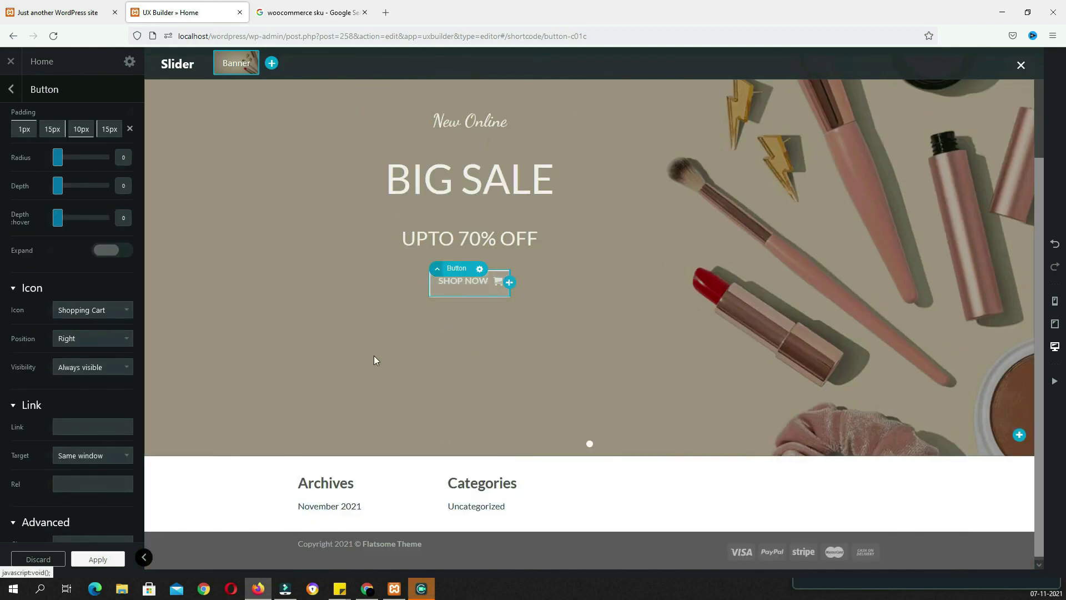
{"action": "left_click", "coordinate": [122, 368]}
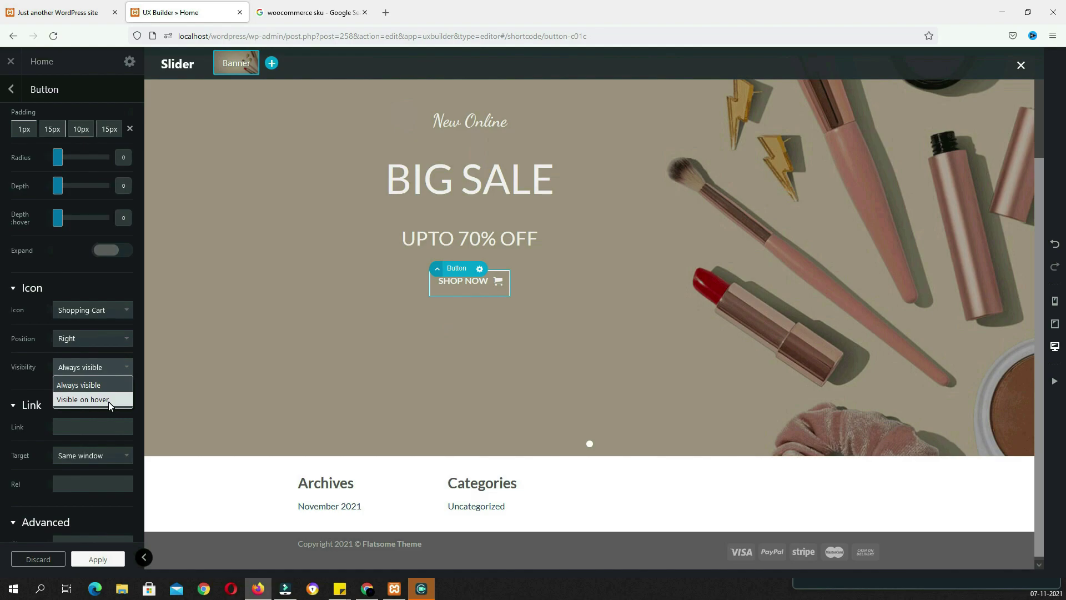
{"action": "left_click", "coordinate": [72, 400]}
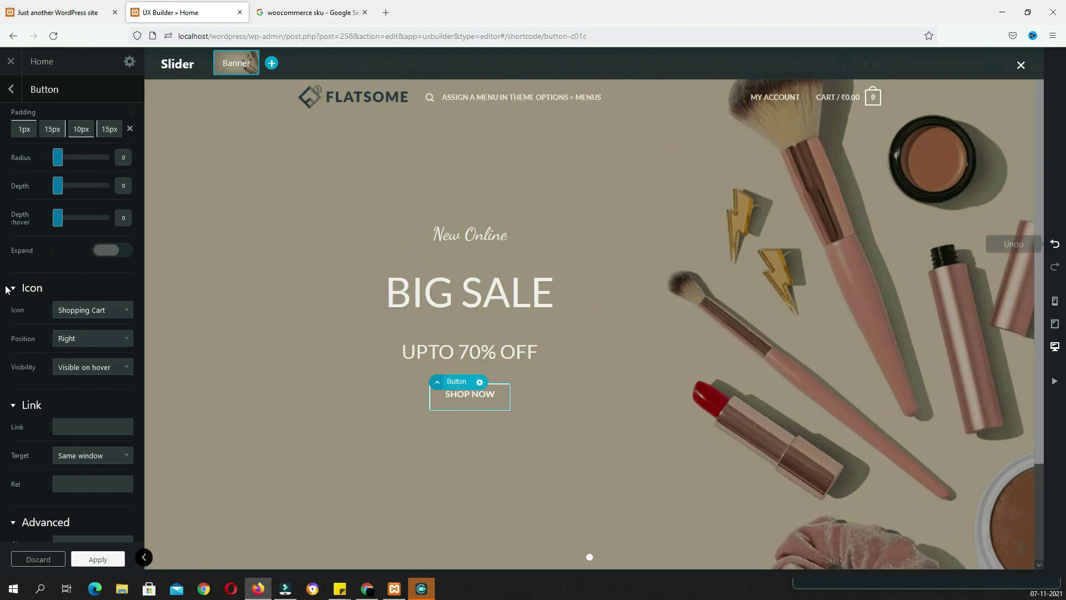
Check the mobile, tablet and desktop previews, then give the button a Bounce In animation
{"action": "left_click", "coordinate": [1055, 302]}
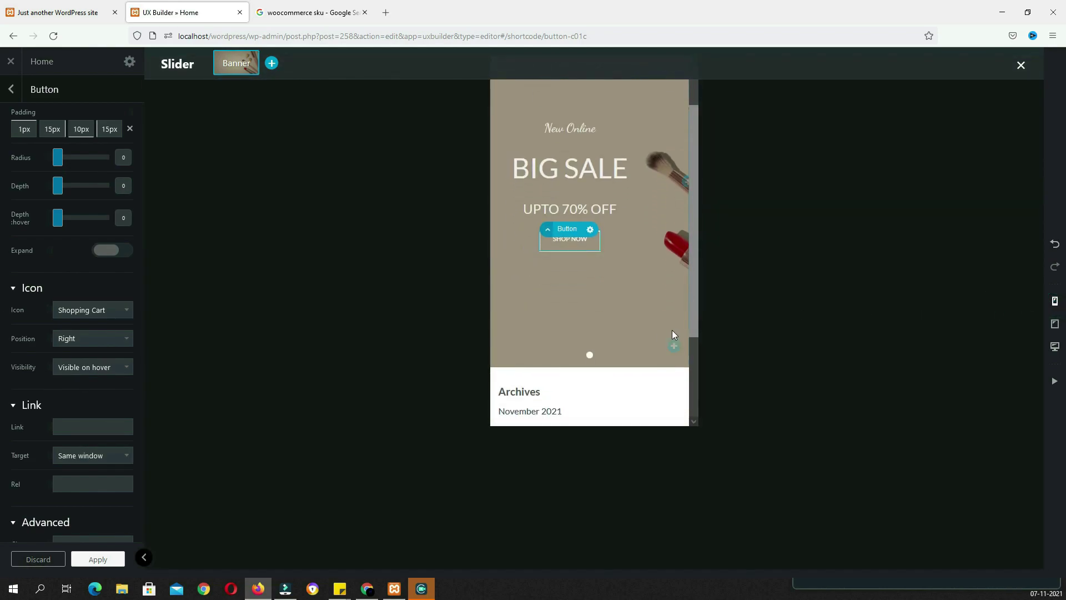
{"action": "left_click", "coordinate": [1055, 323]}
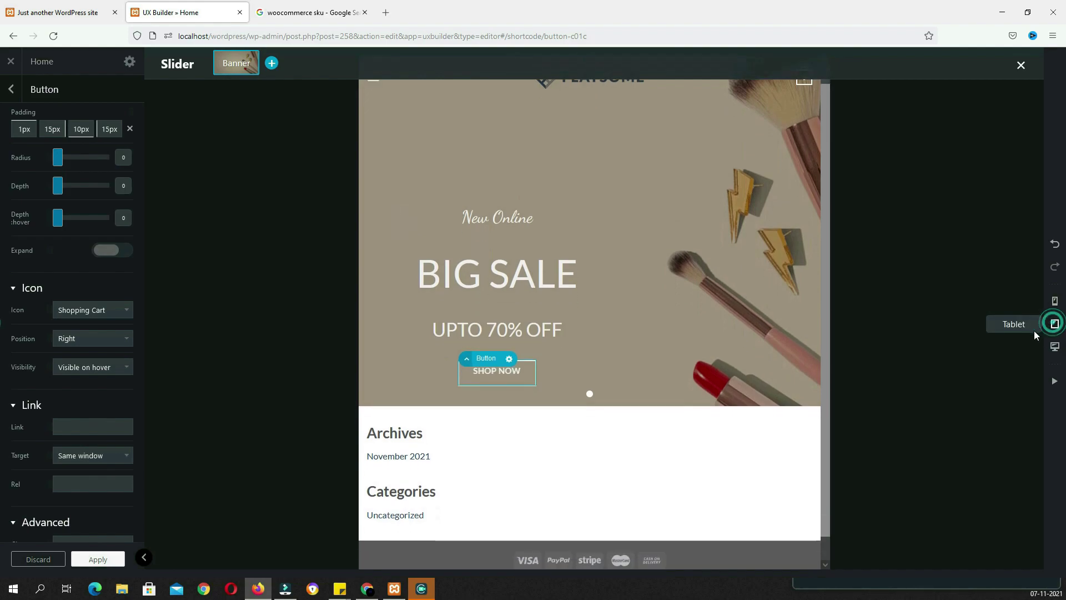
{"action": "left_click", "coordinate": [1056, 347]}
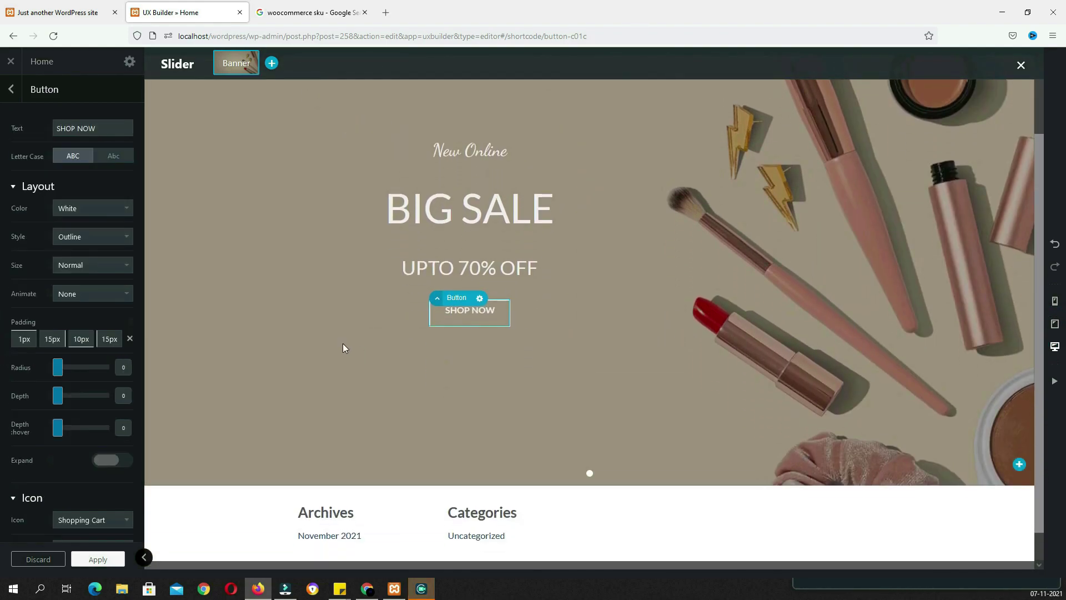
{"action": "left_click", "coordinate": [105, 297]}
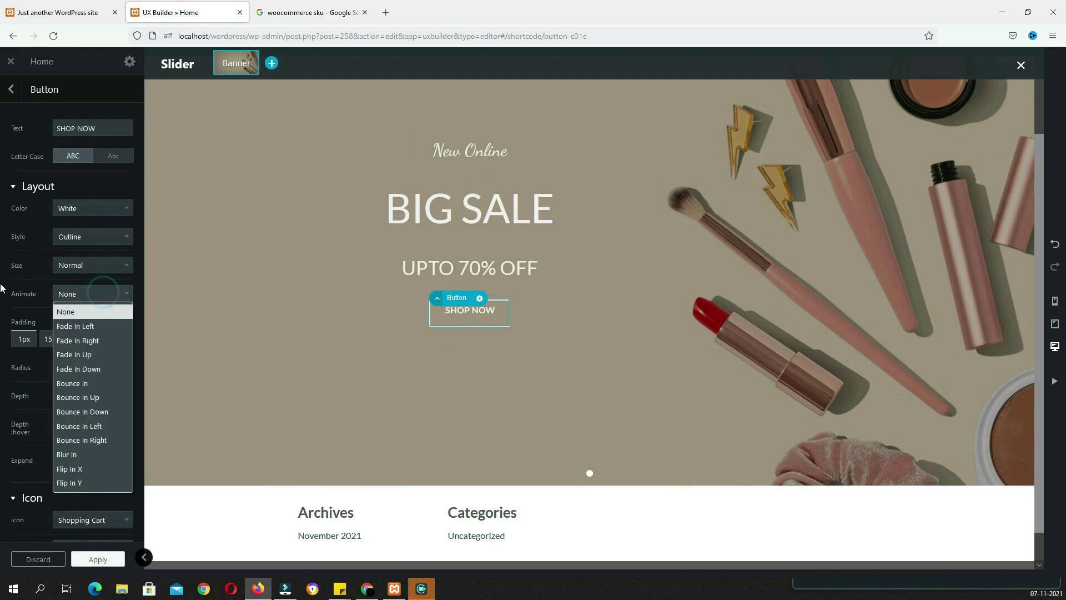
{"action": "left_click", "coordinate": [97, 383]}
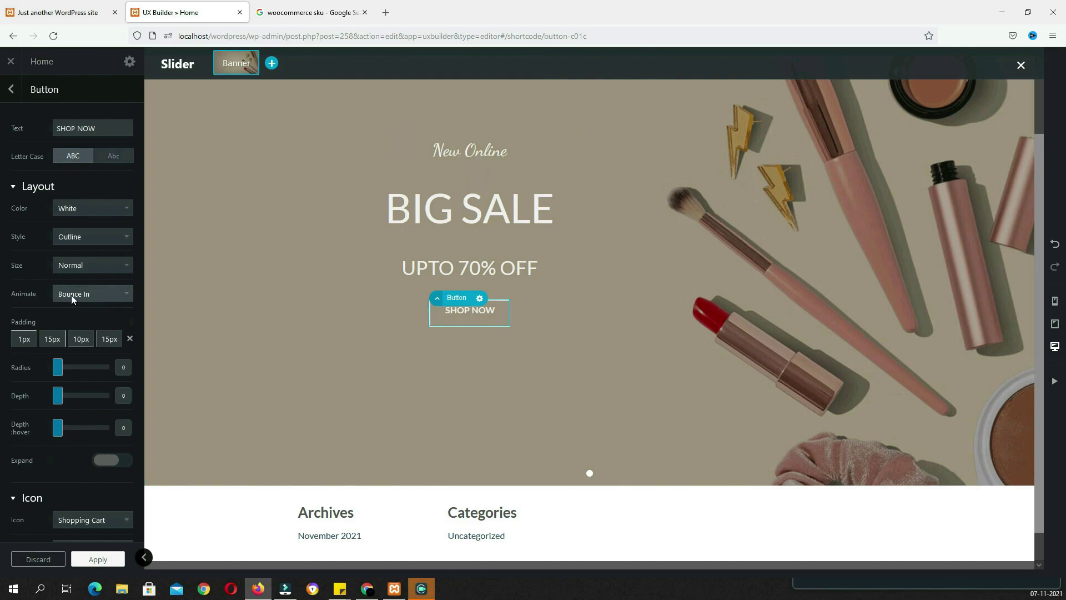
Add a second banner slide to the slider using the Right preset
{"action": "left_click", "coordinate": [272, 64]}
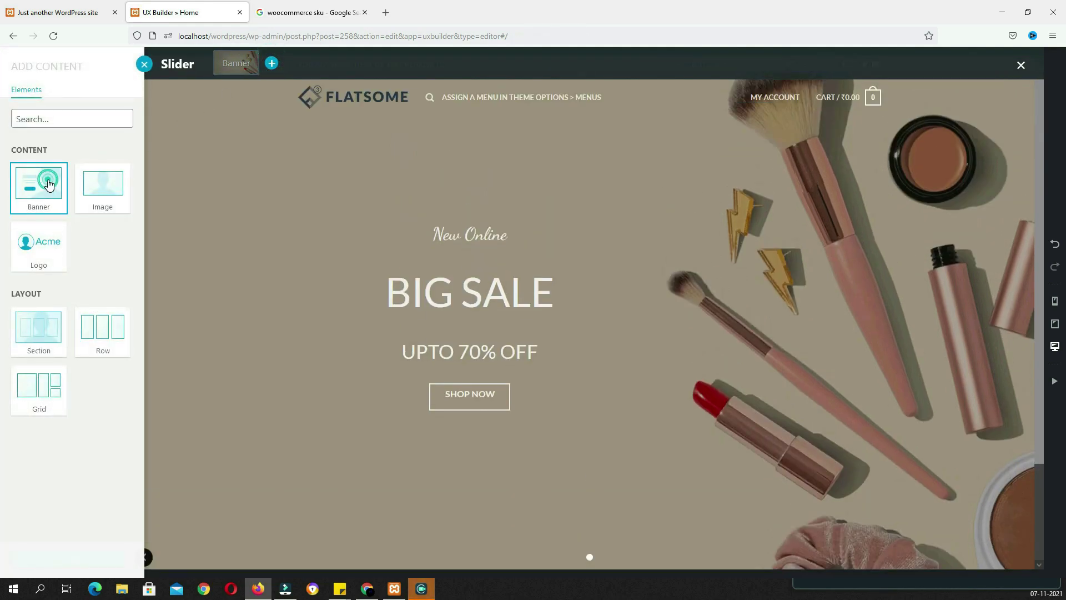
{"action": "left_click", "coordinate": [39, 183]}
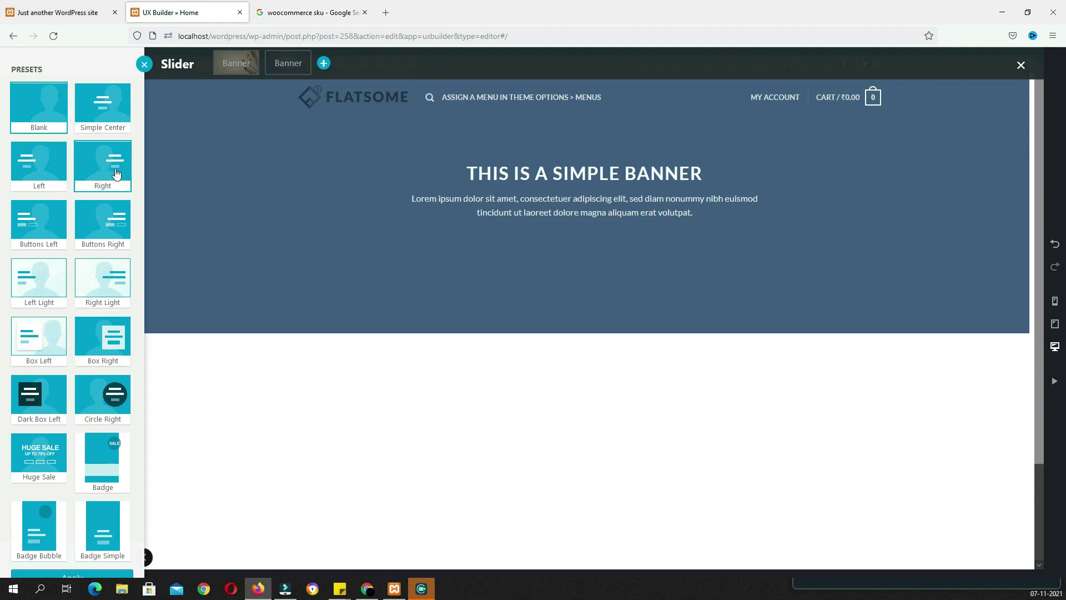
{"action": "left_click", "coordinate": [112, 181]}
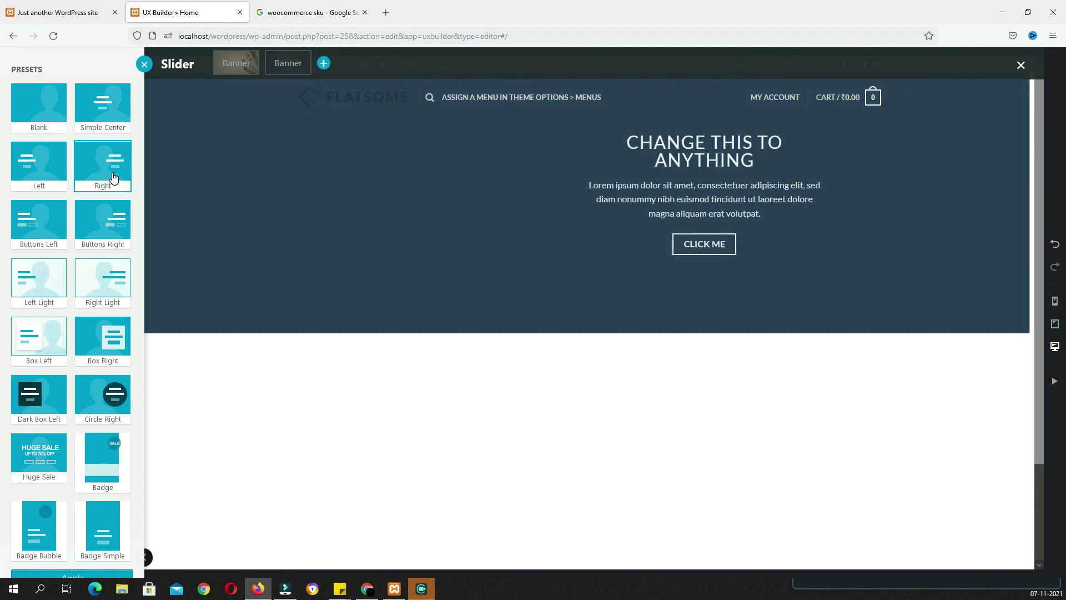
Clear the banner's 500px height, set Zoom In effect, and use the banner1 jacket photo as background
{"action": "left_click", "coordinate": [280, 65]}
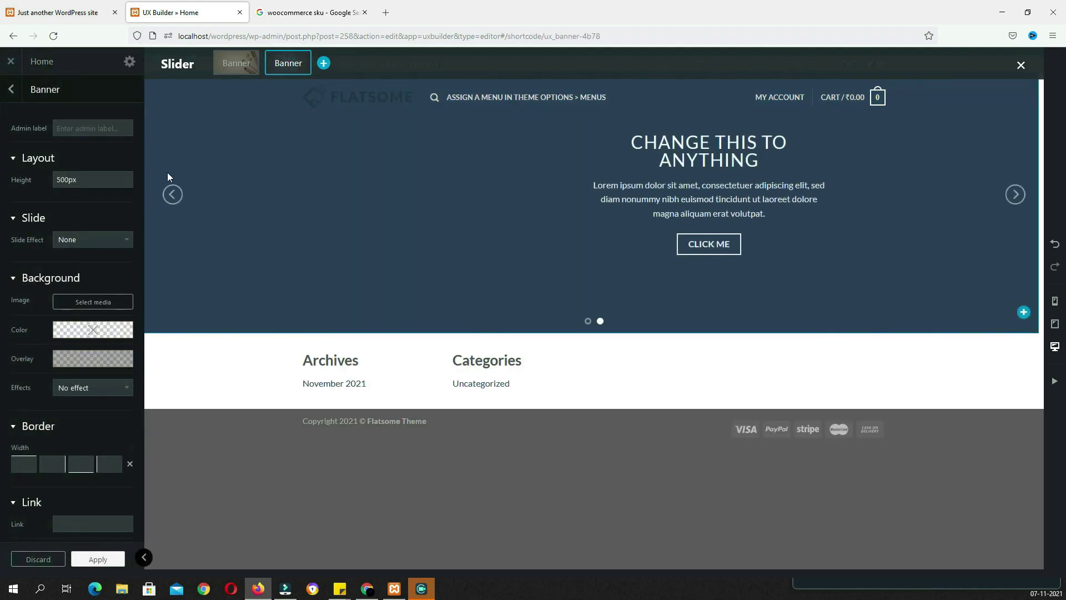
{"action": "left_click", "coordinate": [61, 163]}
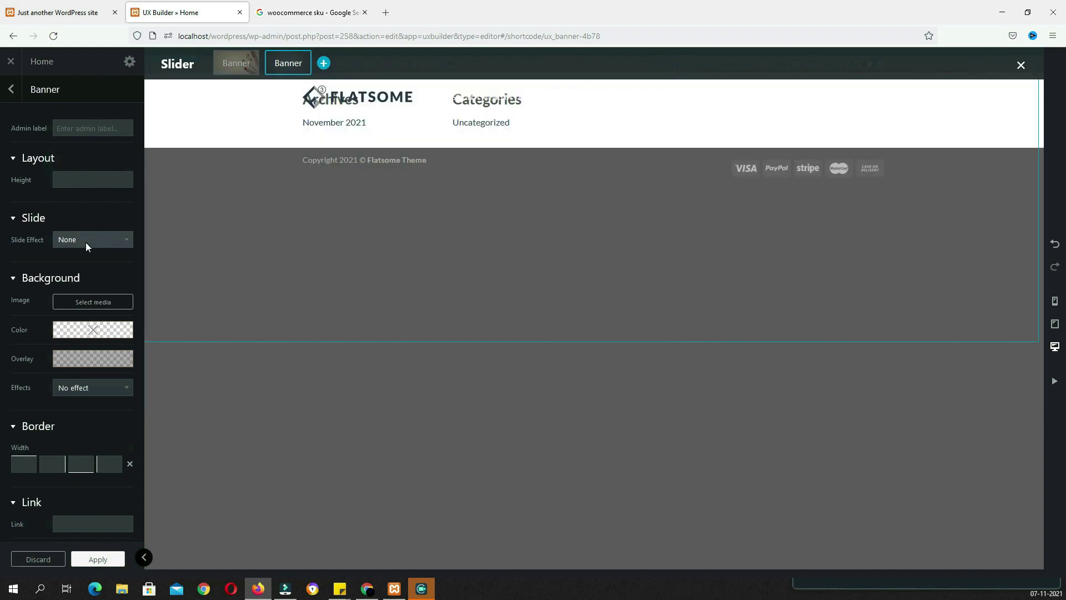
{"action": "left_click", "coordinate": [86, 241]}
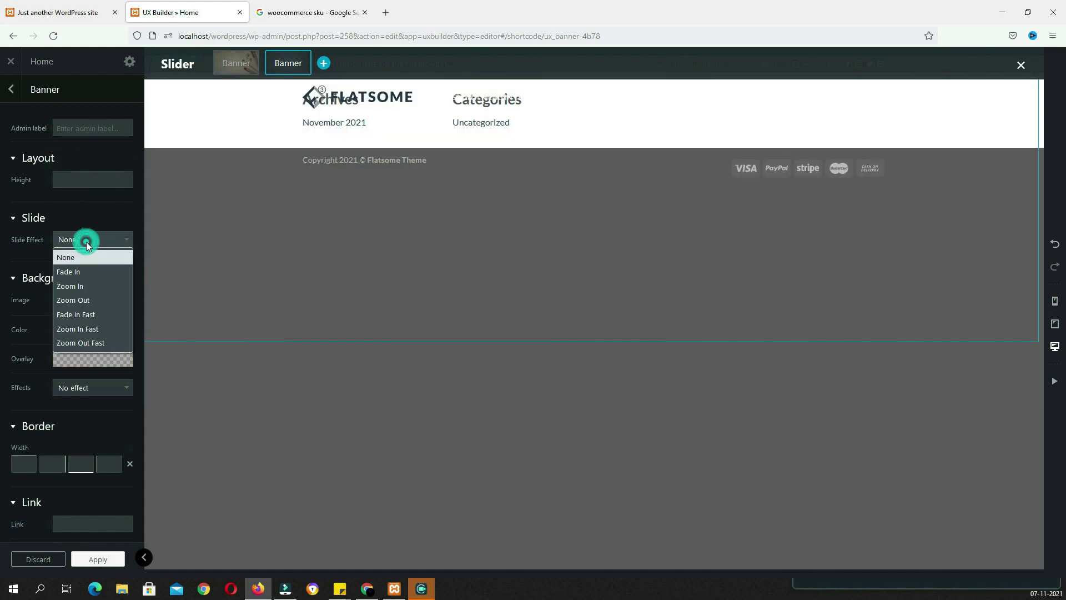
{"action": "left_click", "coordinate": [92, 286]}
{"action": "left_click", "coordinate": [78, 311]}
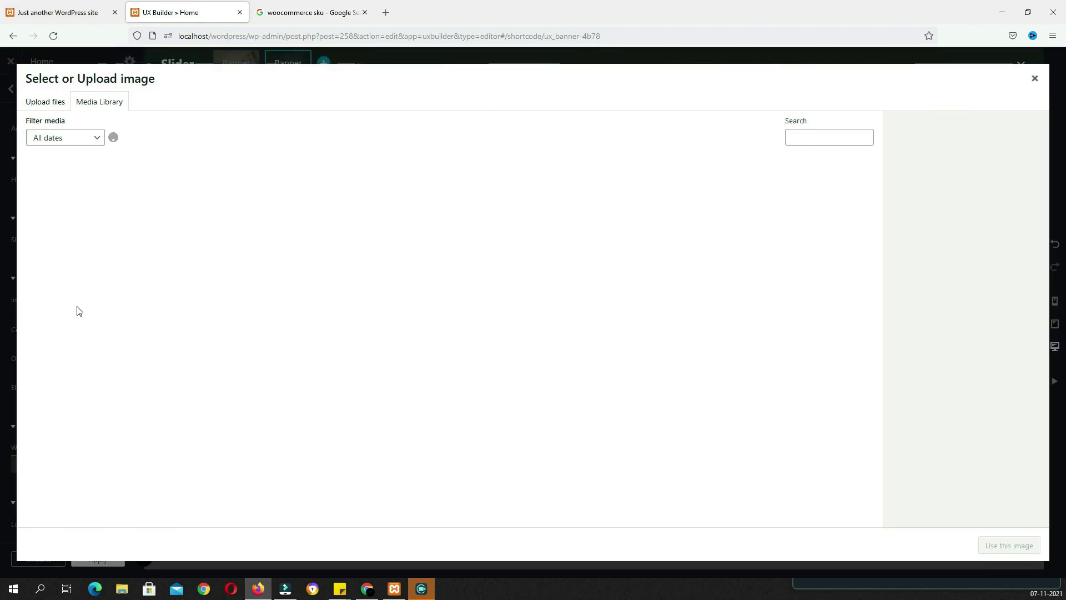
{"action": "left_click", "coordinate": [676, 399]}
{"action": "left_click", "coordinate": [1009, 547]}
{"action": "key", "text": "alt"}
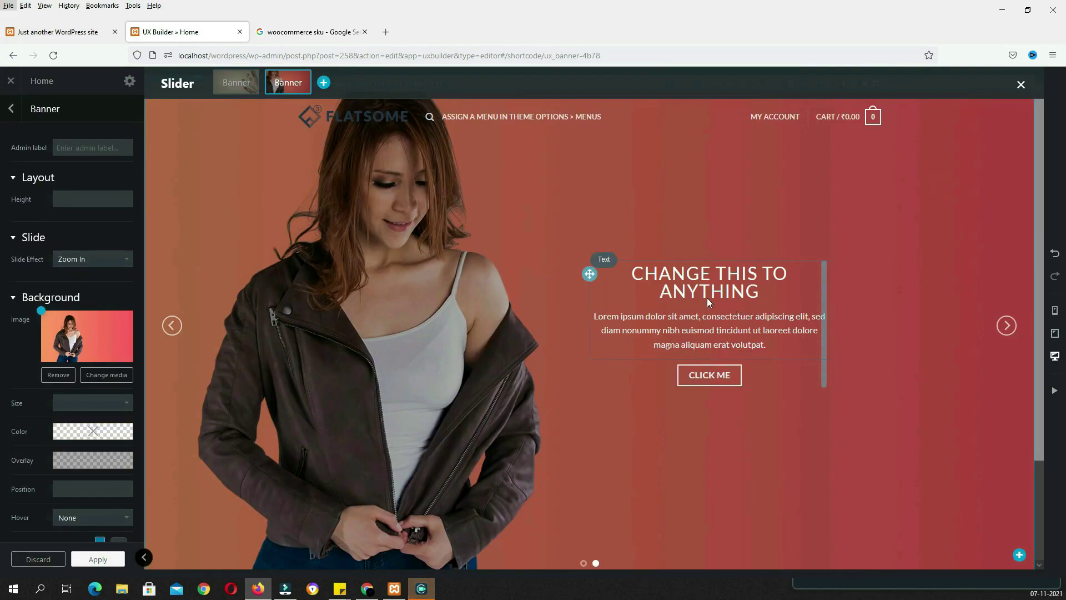
Replace the second banner's placeholder text with the pasted 'New Fashion Everyday....' / 'NEW ARRIVAL ON THE SHOP' copy
{"action": "left_click", "coordinate": [708, 297]}
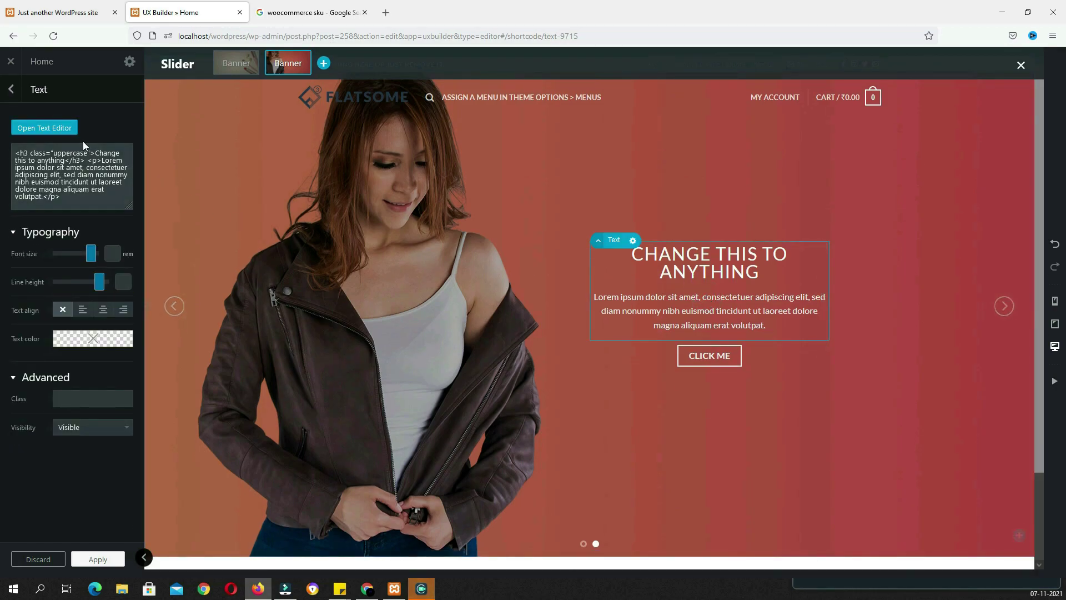
{"action": "left_click", "coordinate": [50, 130]}
{"action": "left_click_drag", "start_coordinate": [215, 237], "coordinate": [0, 188]}
{"action": "type", "text": "New Fashion Everyday.... NEW ARRIVAL ON THE SHOP"}
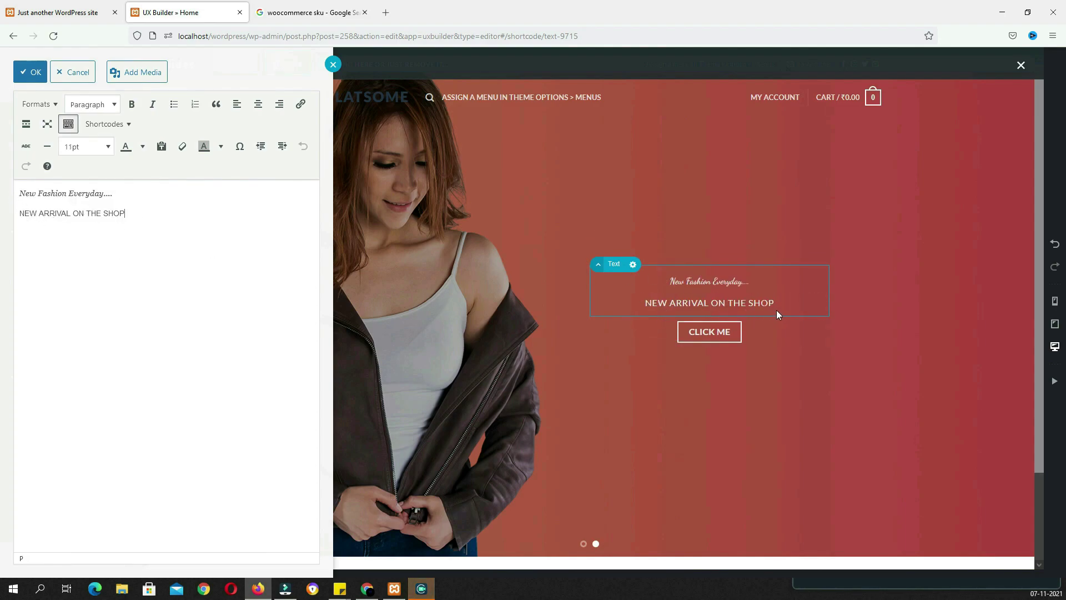
{"action": "left_click_drag", "start_coordinate": [136, 213], "coordinate": [3, 205]}
{"action": "left_click", "coordinate": [94, 237]}
Make the heading 300% split into 'NEW ARRIVAL' / 'ON THE SHOP', and the first line 170%
{"action": "triple_click", "coordinate": [90, 214]}
{"action": "left_click", "coordinate": [88, 147]}
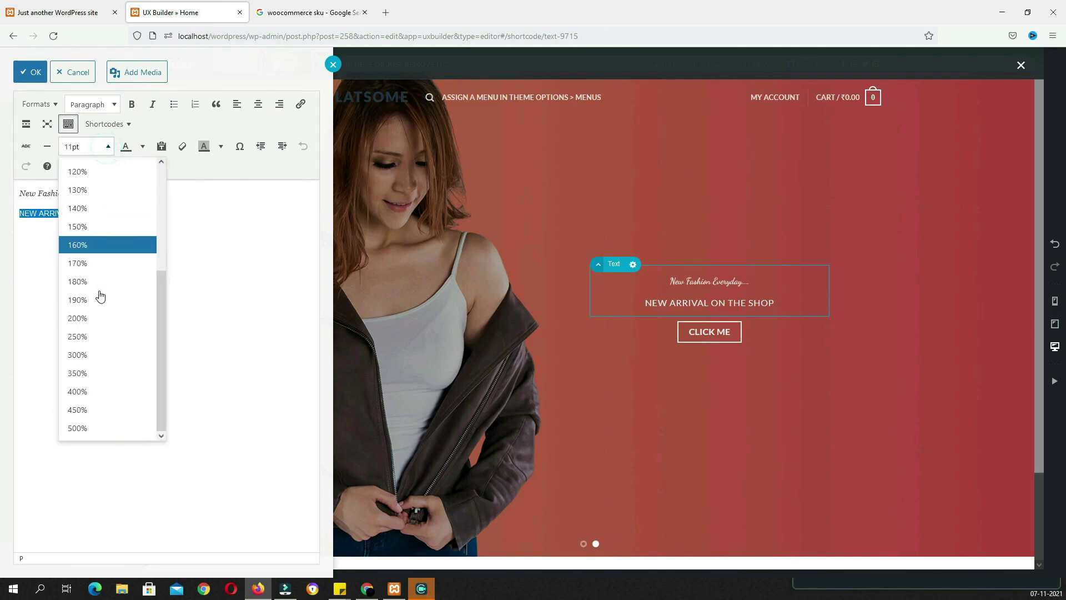
{"action": "left_click", "coordinate": [89, 356]}
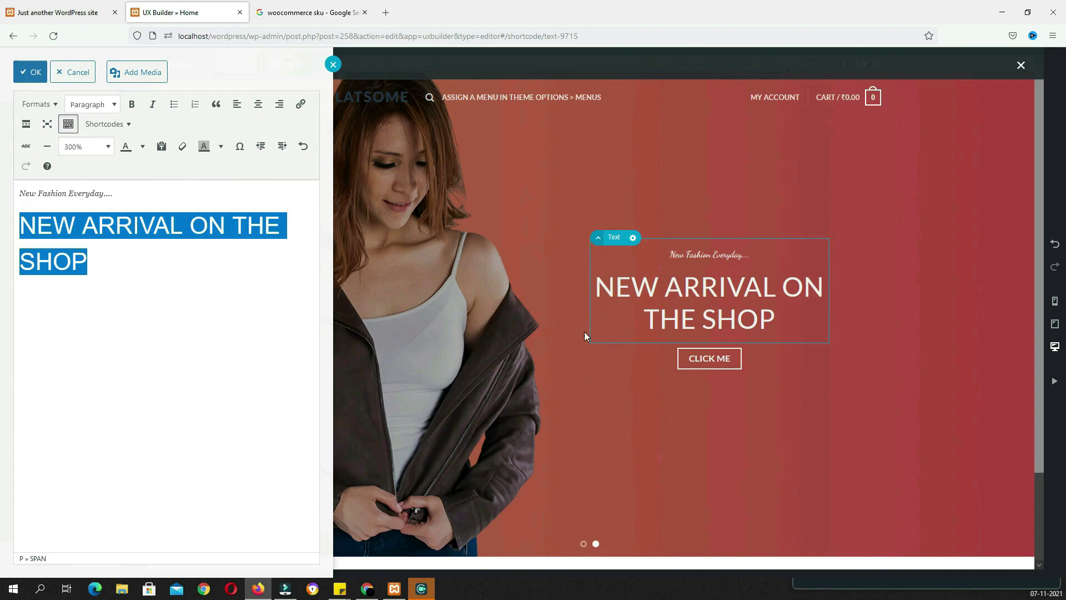
{"action": "left_click", "coordinate": [190, 234]}
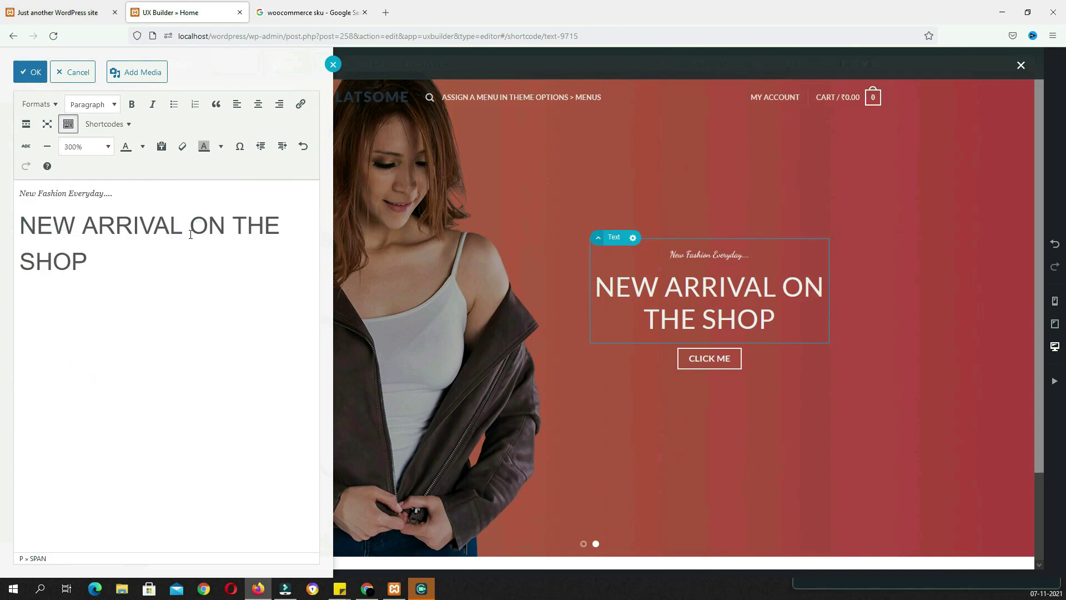
{"action": "key", "text": "Return"}
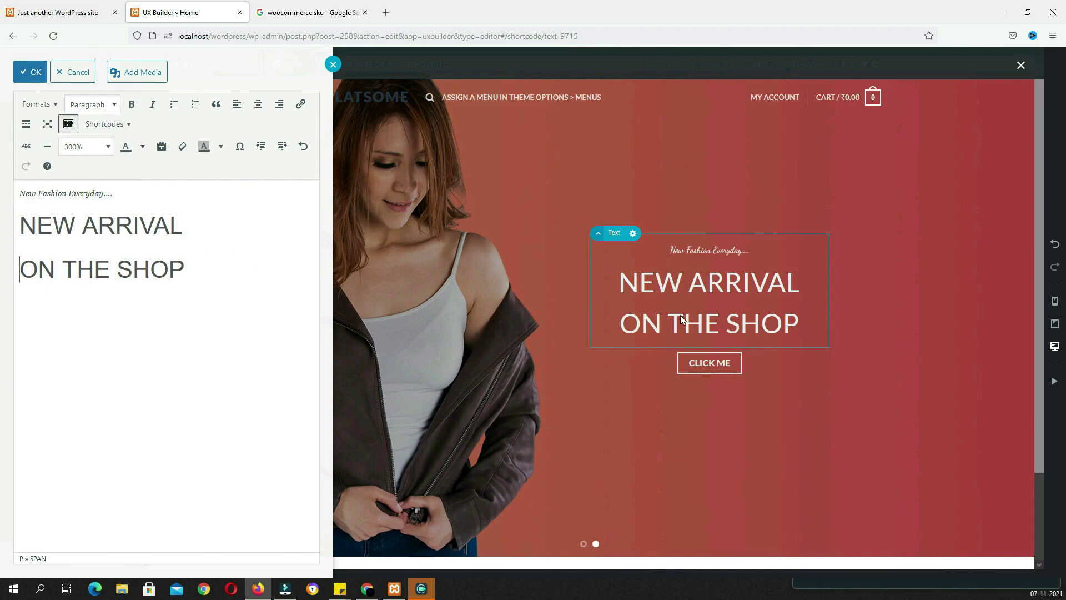
{"action": "left_click_drag", "start_coordinate": [117, 193], "coordinate": [19, 193]}
{"action": "left_click", "coordinate": [102, 148]}
{"action": "left_click", "coordinate": [101, 262]}
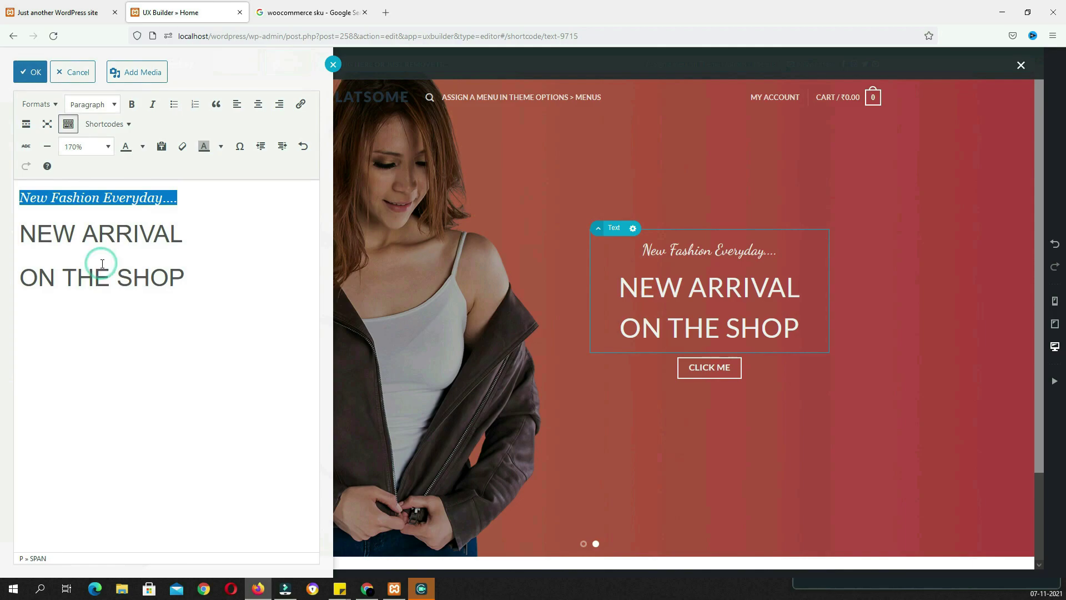
Relabel the button BROWSE NOW with a Shopping Basket icon visible on hover
{"action": "left_click", "coordinate": [698, 370]}
{"action": "left_click", "coordinate": [698, 369]}
{"action": "type", "text": "BROWSE NOW"}
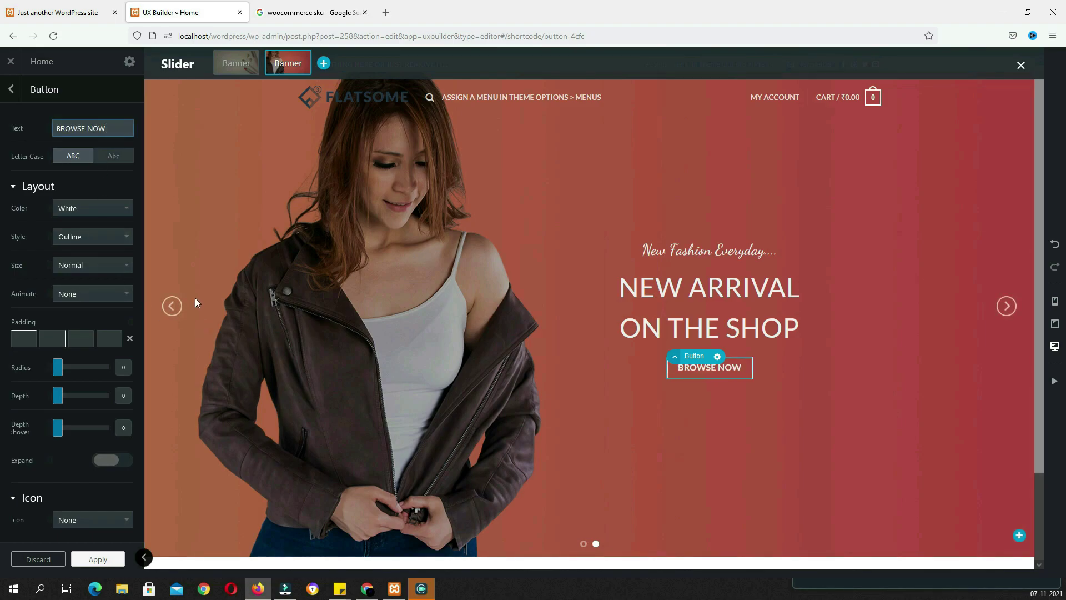
{"action": "scroll", "coordinate": [250, 347], "scroll_direction": "down", "scroll_amount": 1}
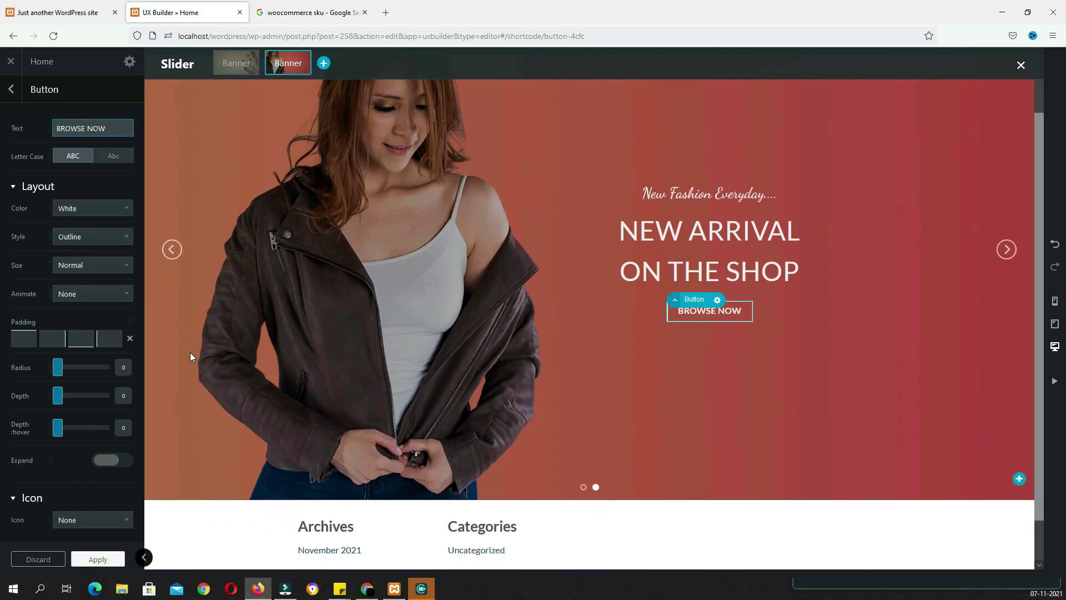
{"action": "left_click", "coordinate": [87, 520]}
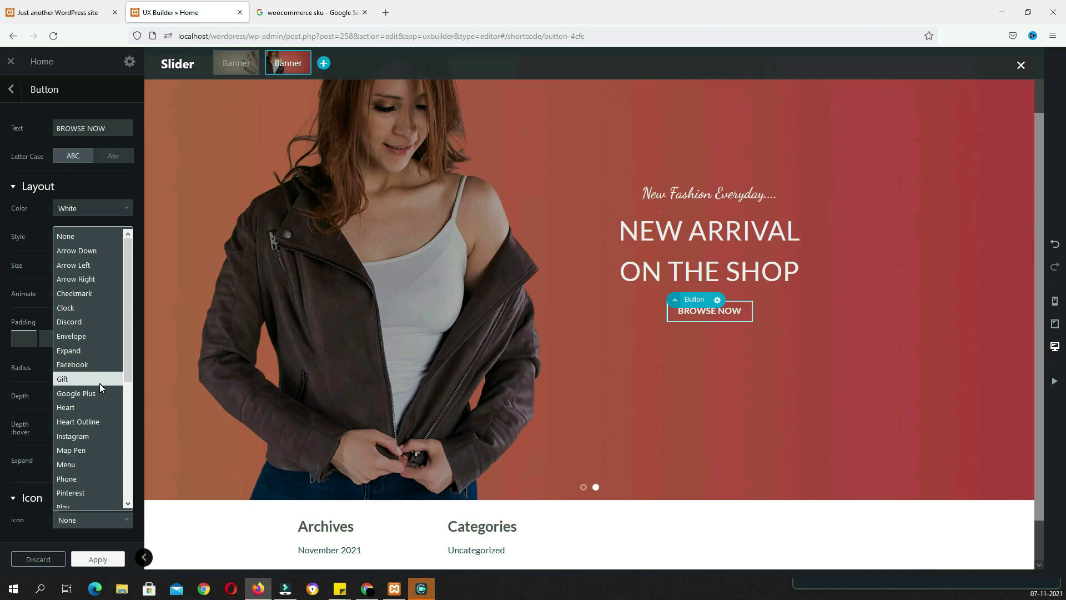
{"action": "scroll", "coordinate": [99, 383], "scroll_direction": "down", "scroll_amount": 5}
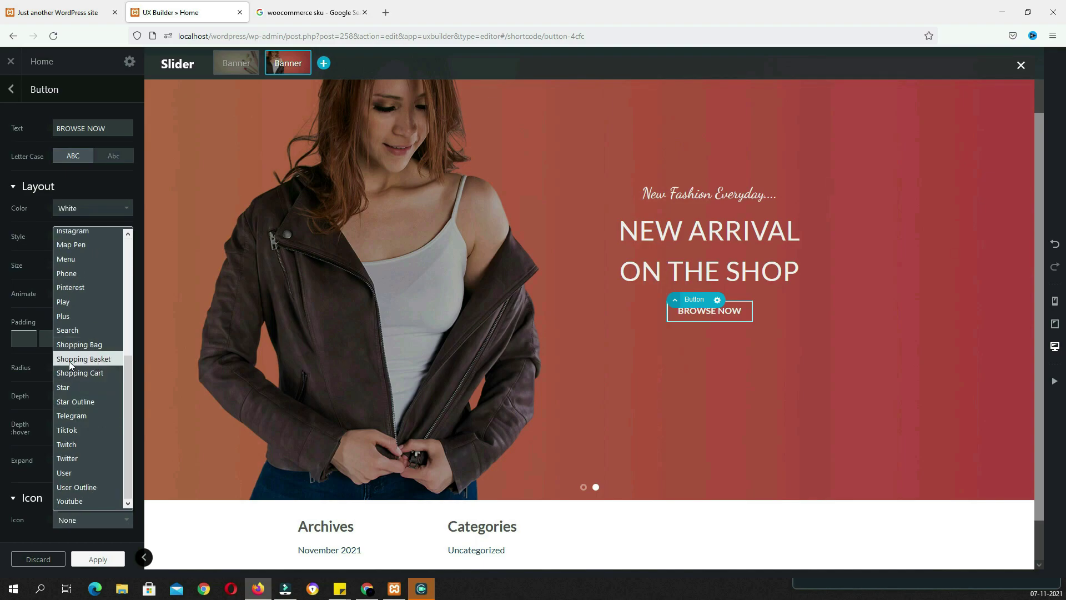
{"action": "left_click", "coordinate": [94, 360]}
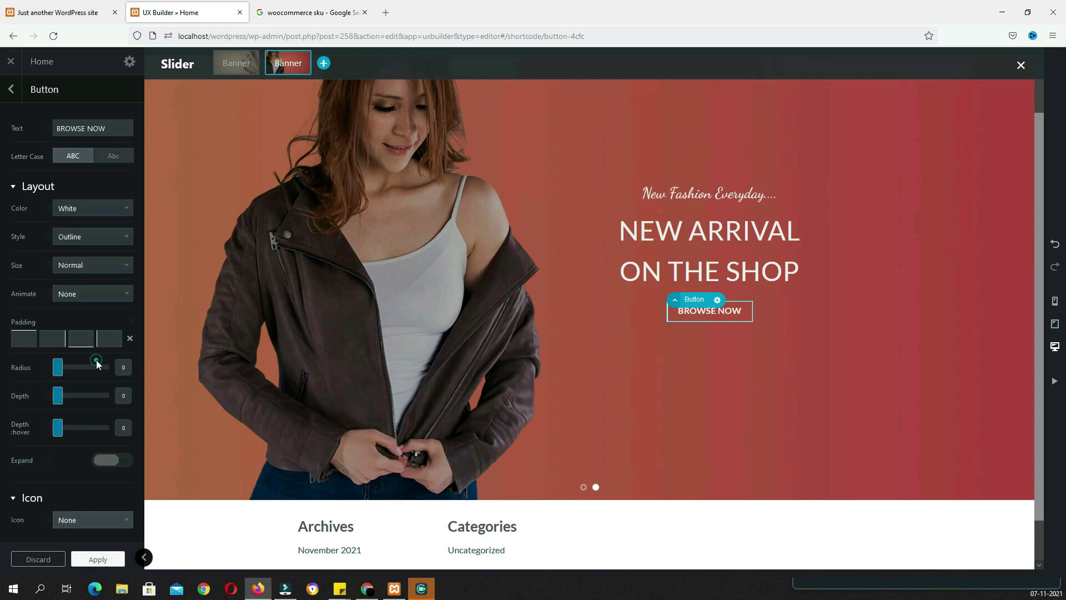
{"action": "scroll", "coordinate": [115, 405], "scroll_direction": "down", "scroll_amount": 4}
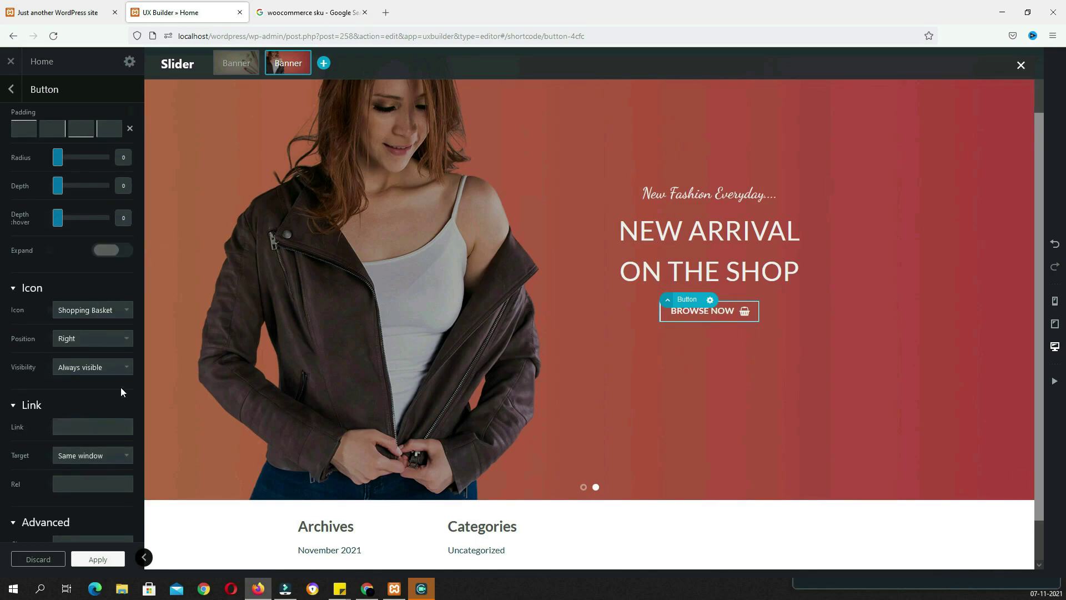
{"action": "left_click", "coordinate": [125, 364]}
{"action": "left_click", "coordinate": [92, 399]}
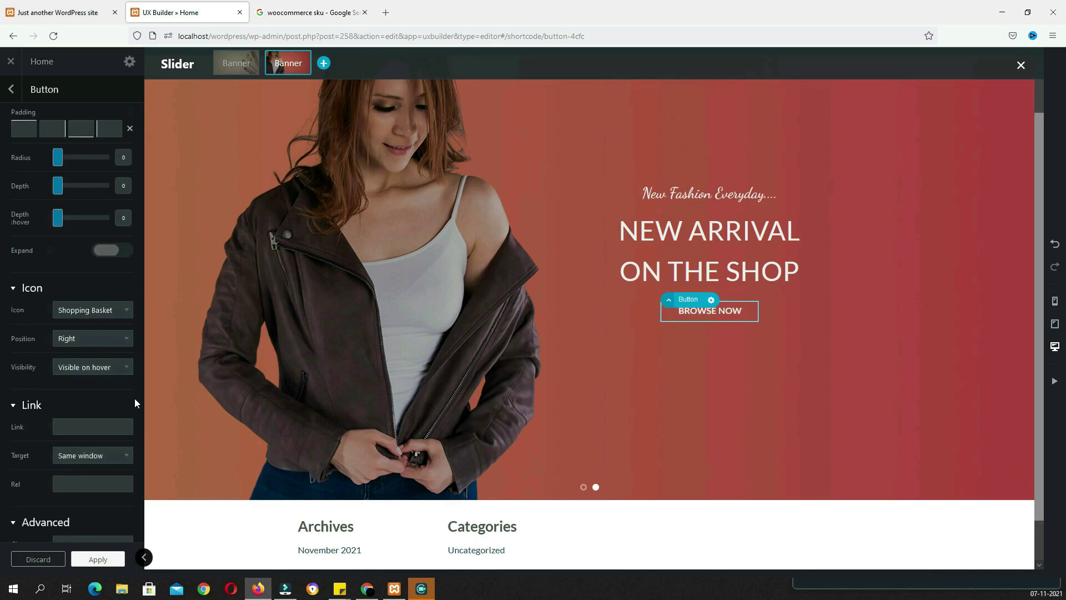
{"action": "scroll", "coordinate": [513, 371], "scroll_direction": "up", "scroll_amount": 1}
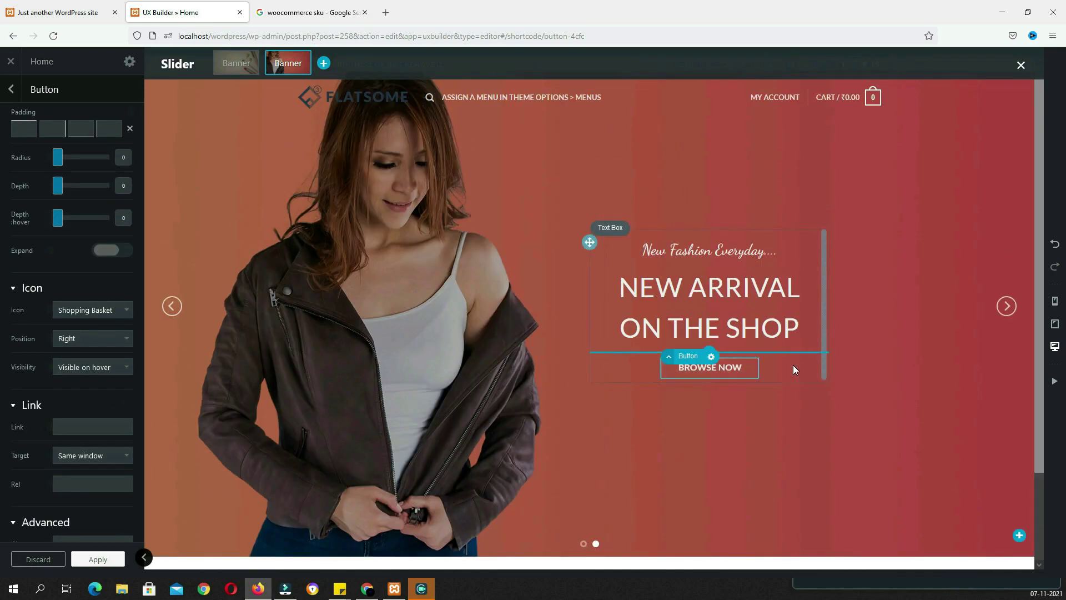
{"action": "scroll", "coordinate": [528, 331], "scroll_direction": "down", "scroll_amount": 5}
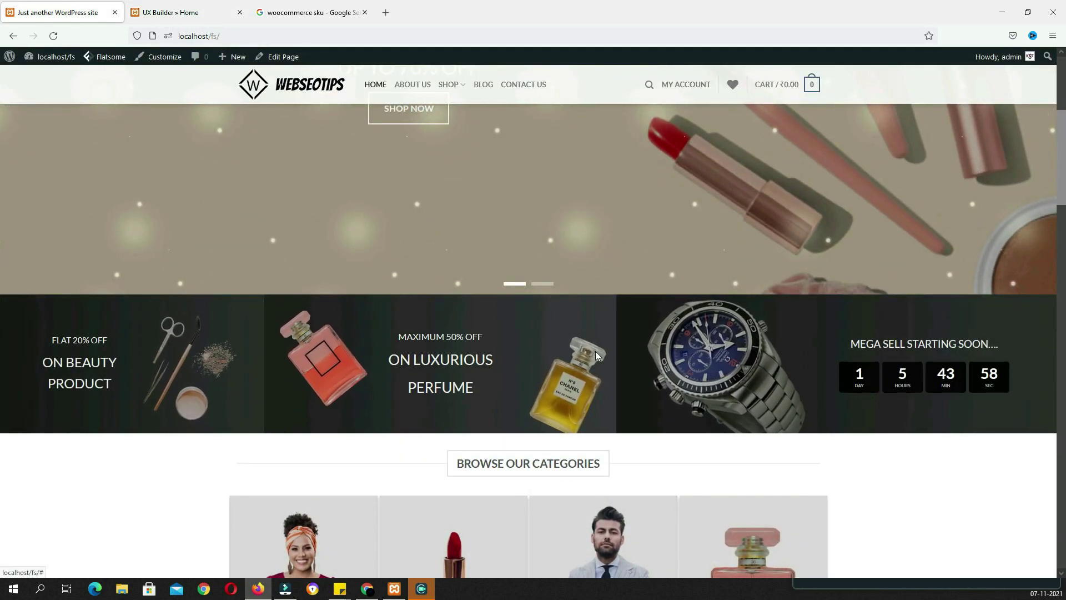
Apply the button changes and start adding a new element below the slider
{"action": "left_click", "coordinate": [189, 12]}
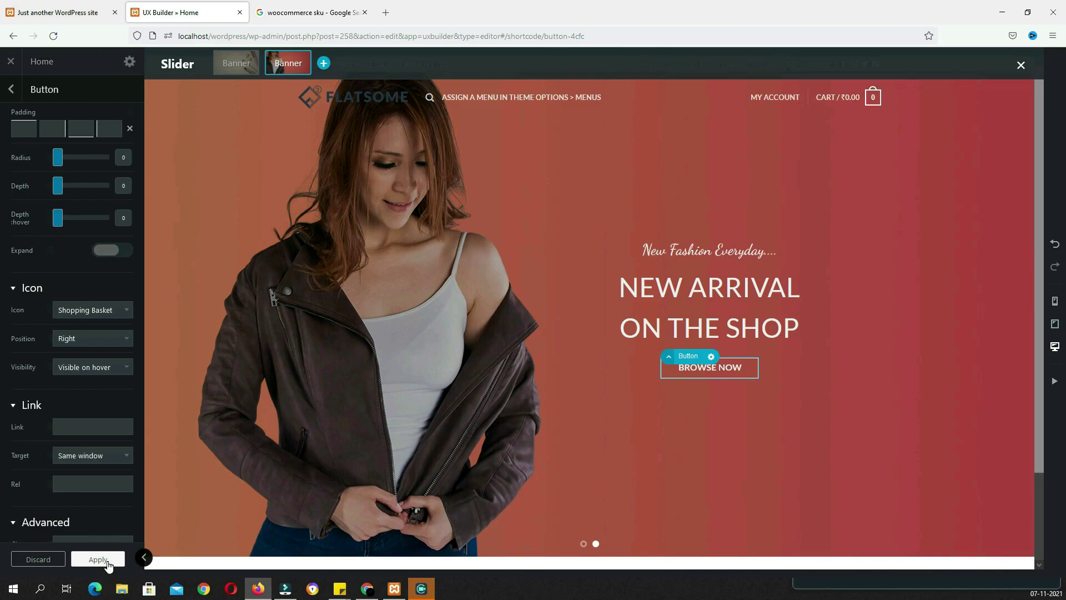
{"action": "left_click", "coordinate": [99, 559]}
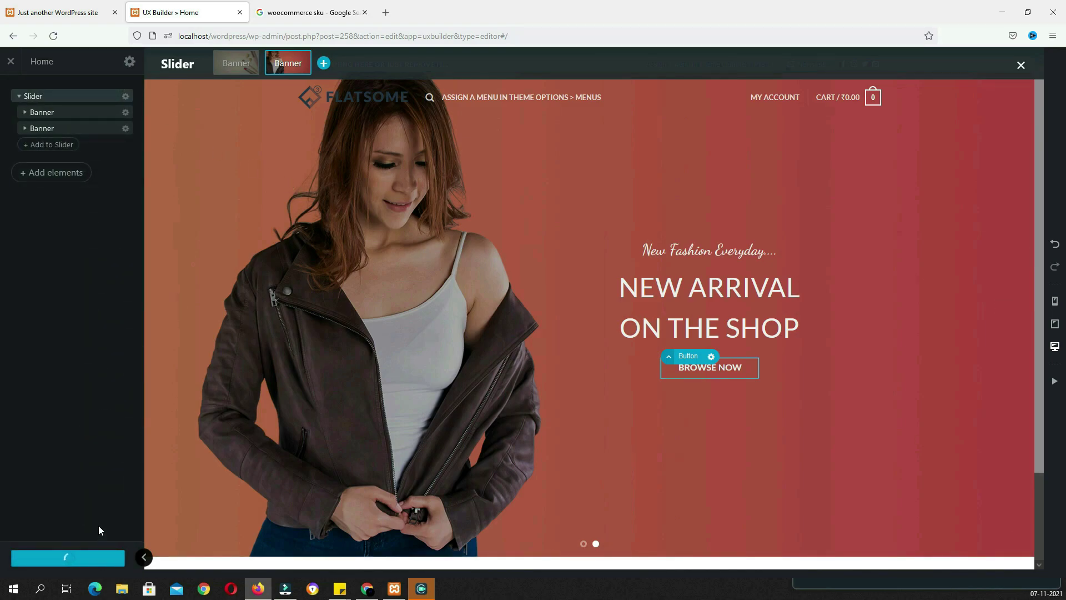
{"action": "scroll", "coordinate": [572, 461], "scroll_direction": "down", "scroll_amount": 2}
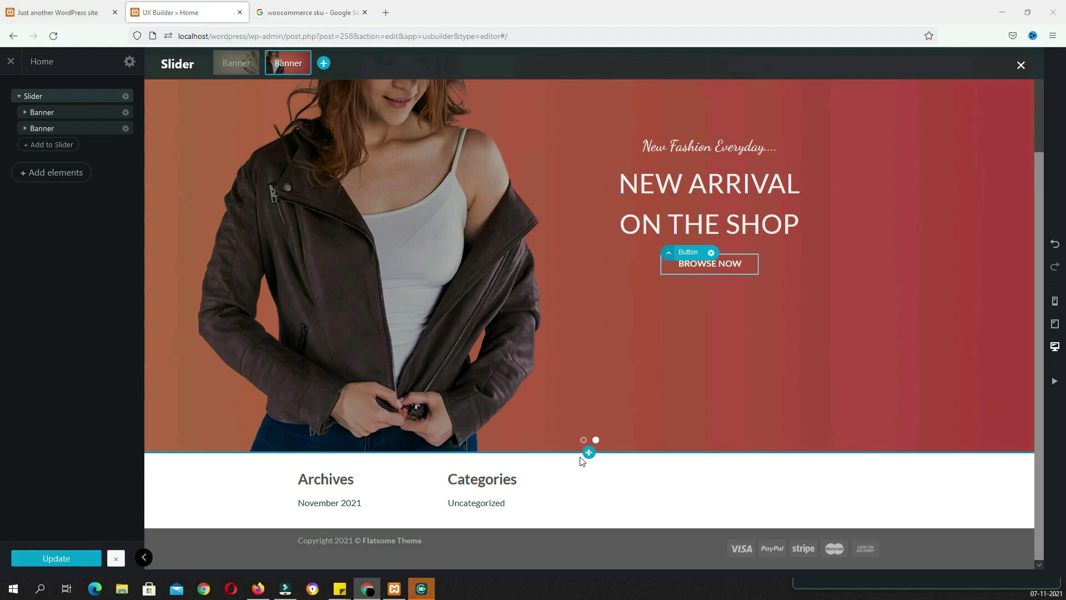
{"action": "left_click", "coordinate": [588, 453]}
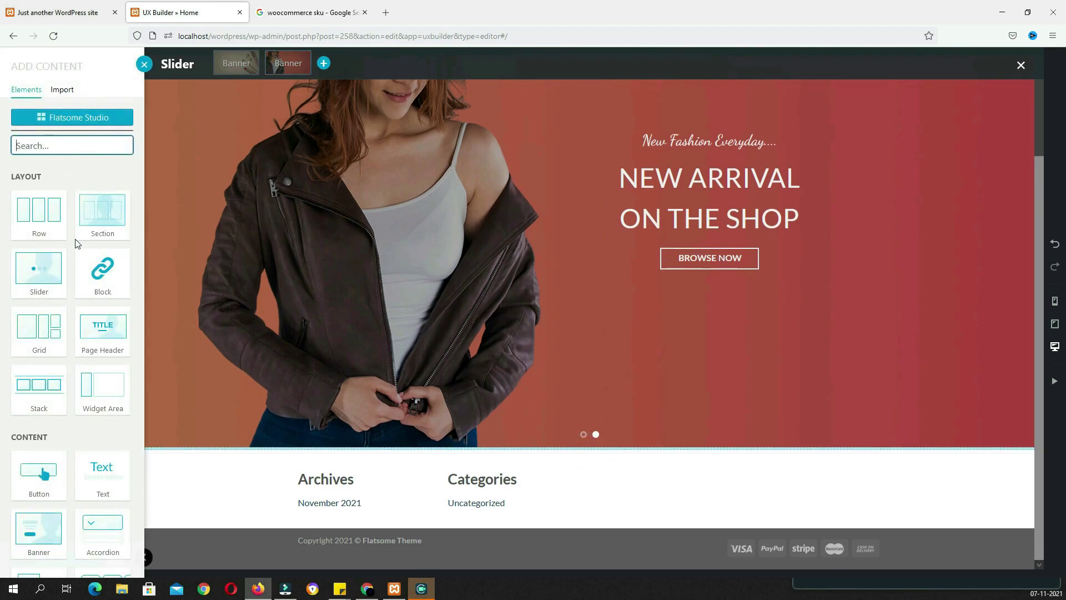
Insert a Row with the 3 Columns preset, Full width and Collapse column spacing
{"action": "left_click", "coordinate": [59, 229]}
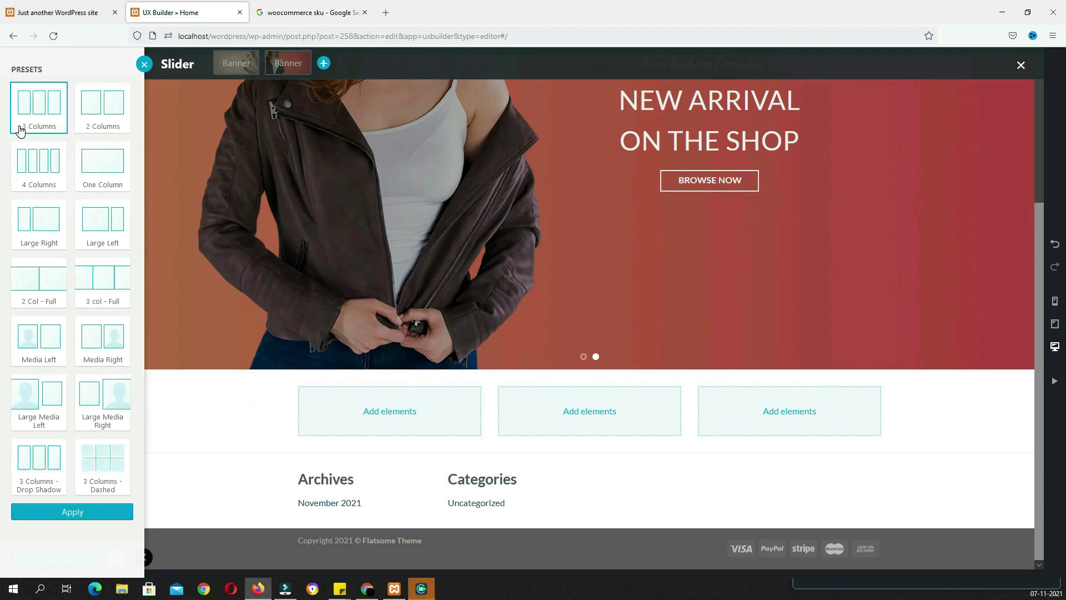
{"action": "left_click", "coordinate": [86, 513]}
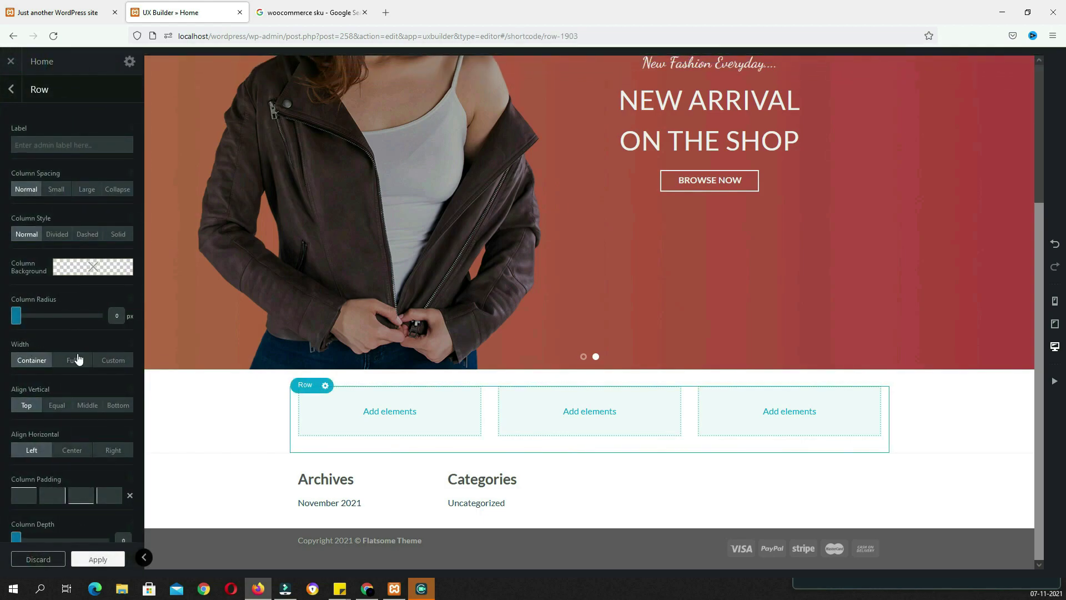
{"action": "left_click", "coordinate": [70, 361]}
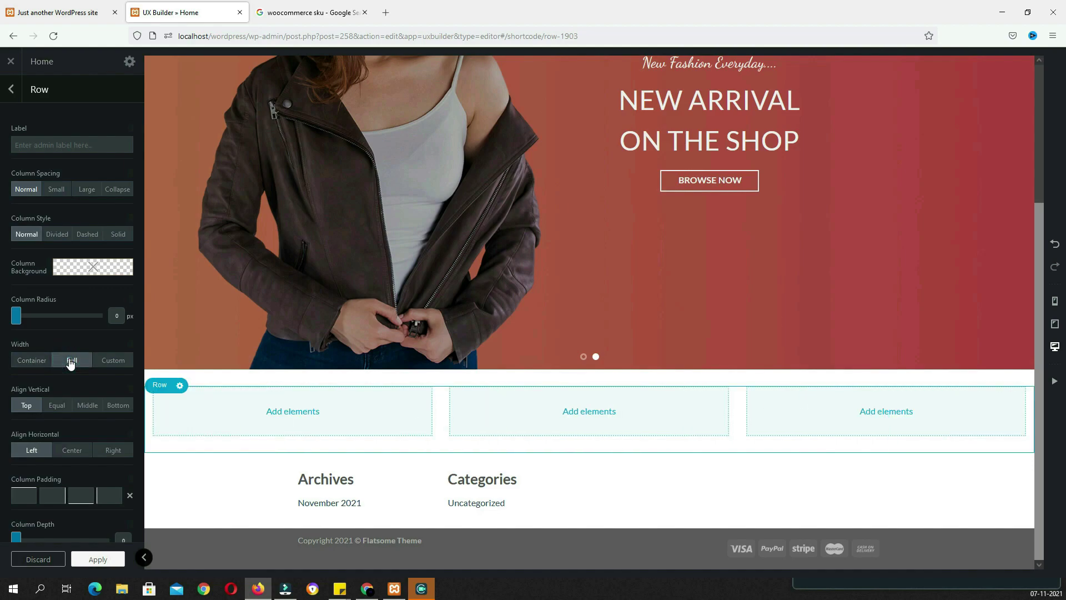
{"action": "left_click", "coordinate": [119, 194]}
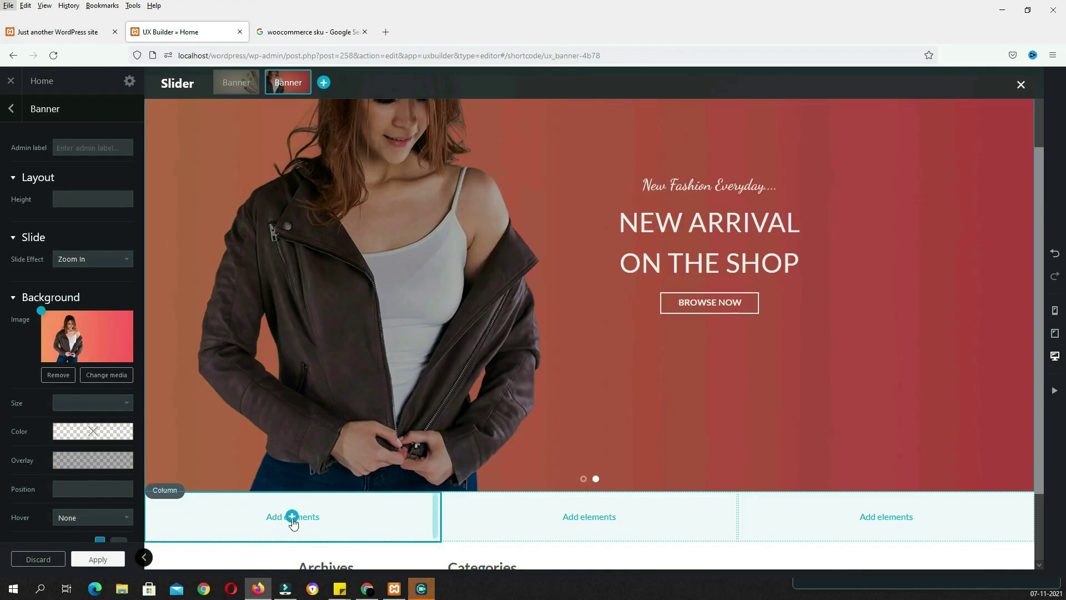
Add a Banner with the Left preset to the first column
{"action": "left_click", "coordinate": [291, 517]}
{"action": "left_click", "coordinate": [292, 496]}
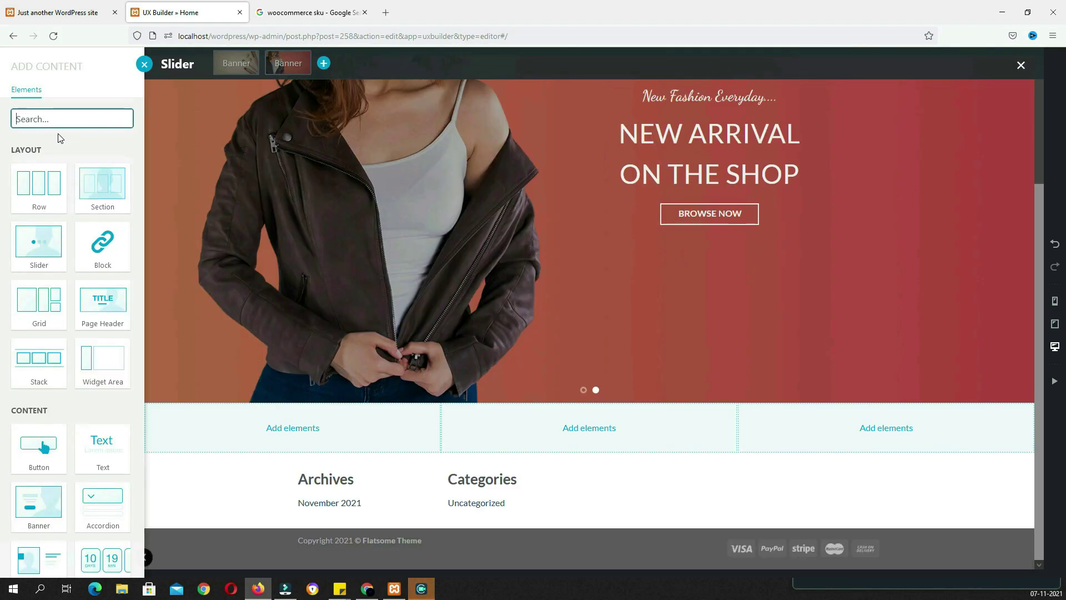
{"action": "type", "text": "banner"}
{"action": "left_click", "coordinate": [48, 191]}
{"action": "left_click", "coordinate": [48, 191]}
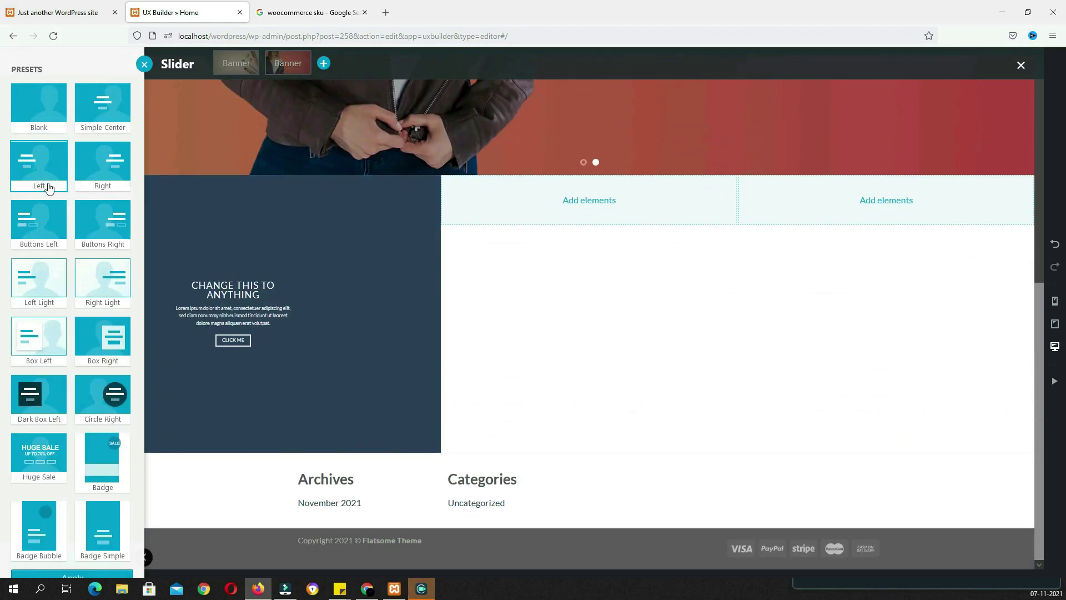
{"action": "left_click", "coordinate": [89, 576]}
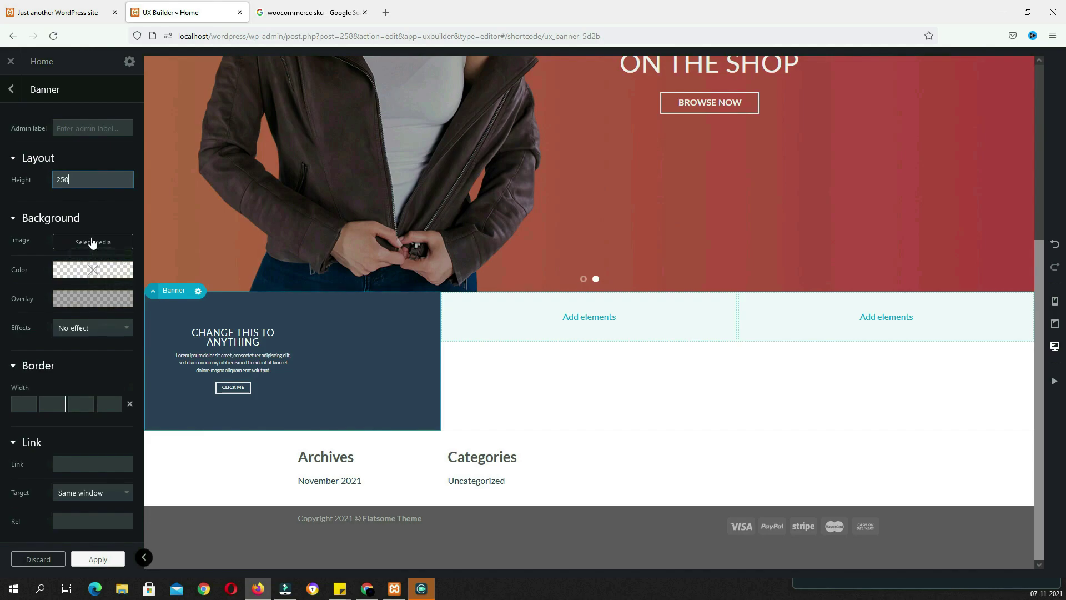
Give the banner the SB1 beauty-tools image as background and a Zoom hover effect
{"action": "left_click", "coordinate": [92, 244]}
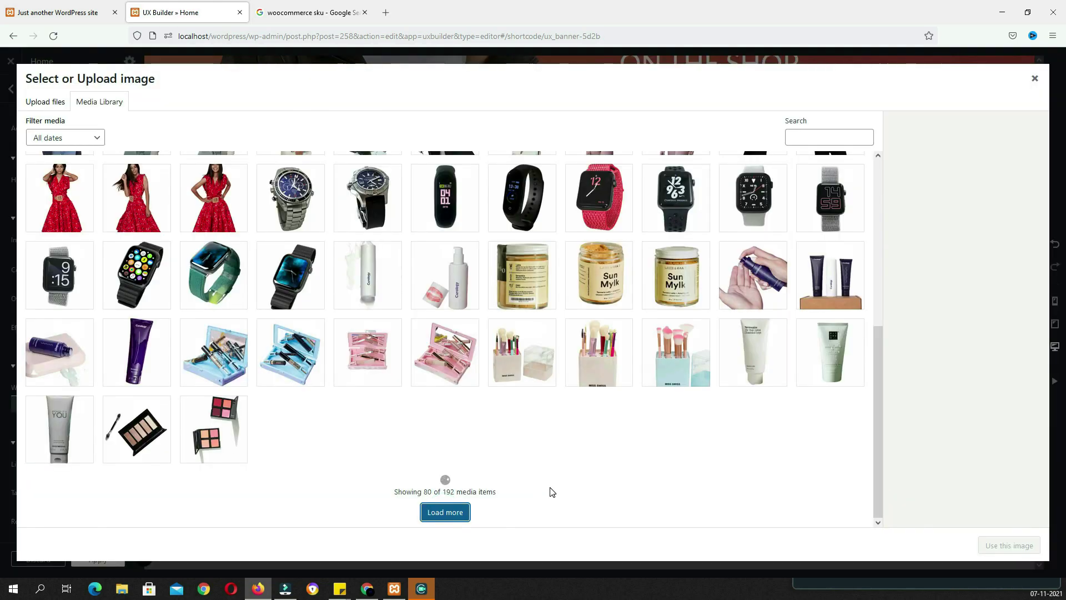
{"action": "left_click", "coordinate": [445, 511]}
{"action": "scroll", "coordinate": [527, 389], "scroll_direction": "down", "scroll_amount": 5}
{"action": "left_click", "coordinate": [605, 257]}
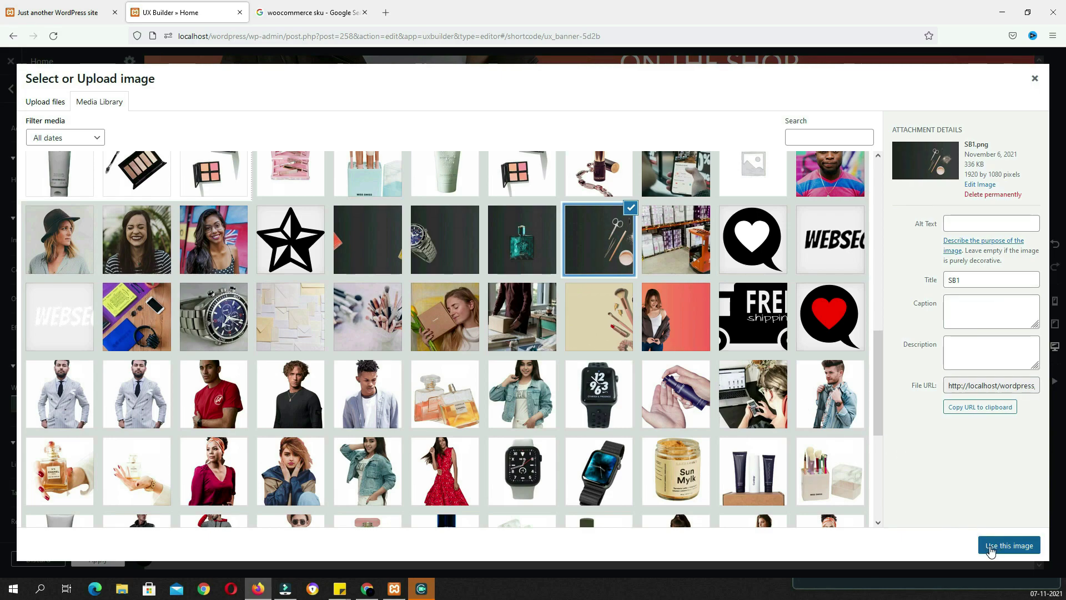
{"action": "left_click", "coordinate": [991, 546]}
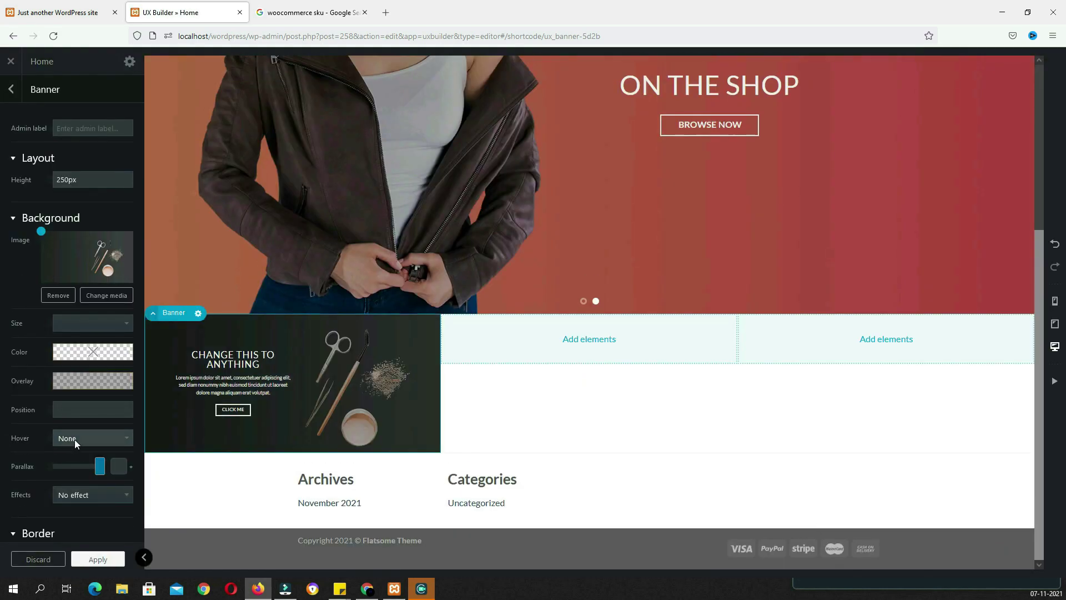
{"action": "left_click", "coordinate": [74, 438]}
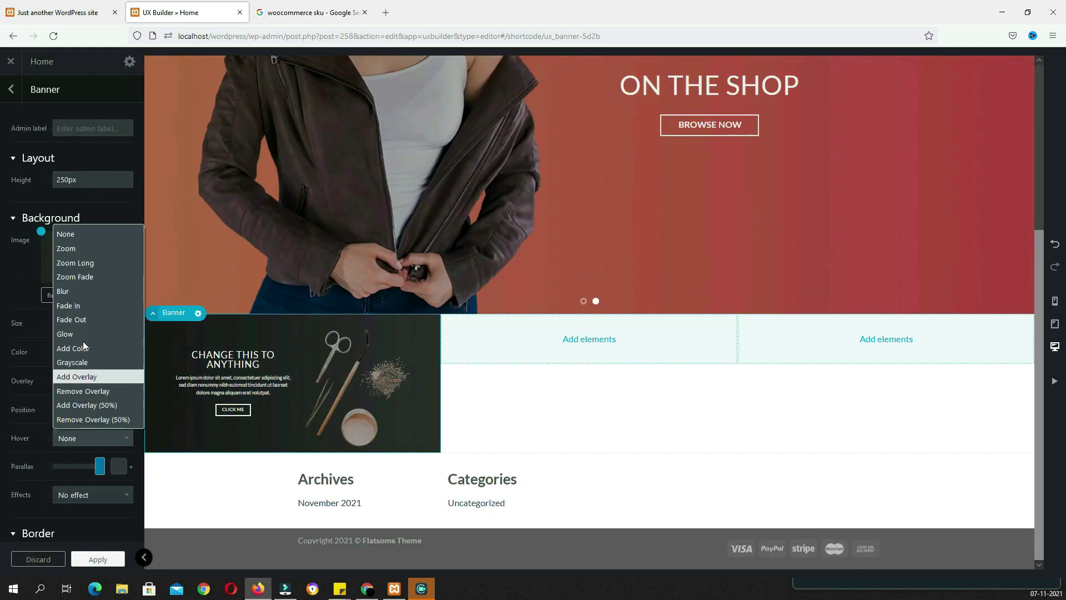
{"action": "left_click", "coordinate": [79, 250]}
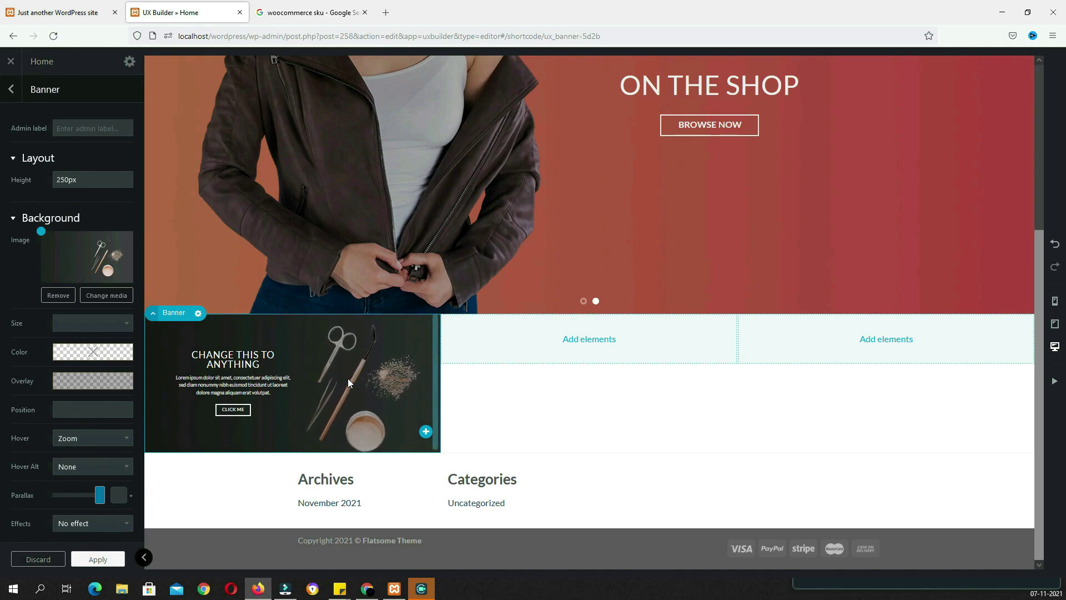
{"action": "right_click", "coordinate": [236, 412]}
{"action": "right_click", "coordinate": [225, 412]}
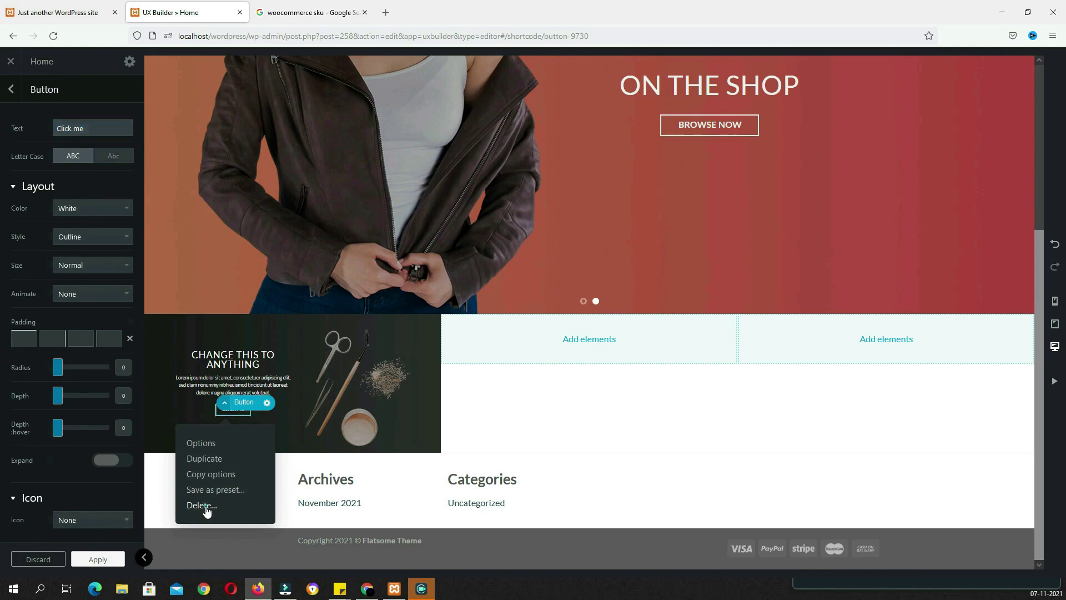
Delete the CLICK ME button and replace the banner text with 'FLAT 20% OFF ON BEAUTY PRODUCT'
{"action": "left_click", "coordinate": [206, 507]}
{"action": "left_click", "coordinate": [245, 387]}
{"action": "left_click", "coordinate": [56, 128]}
{"action": "left_click", "coordinate": [78, 12]}
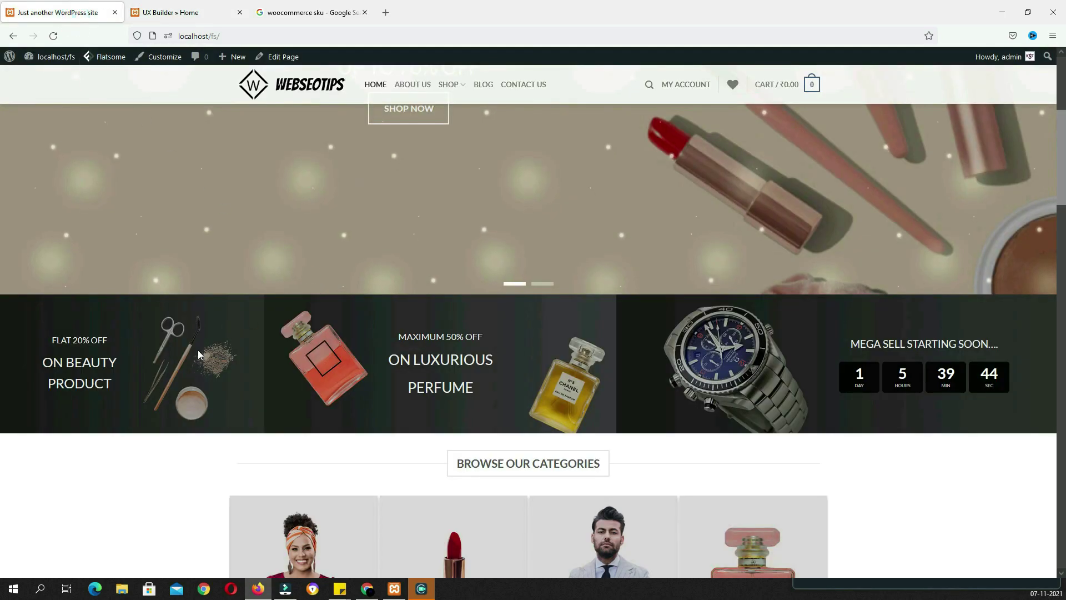
{"action": "left_click_drag", "start_coordinate": [125, 399], "coordinate": [51, 337]}
{"action": "key", "text": "ctrl+c"}
{"action": "left_click", "coordinate": [98, 354]}
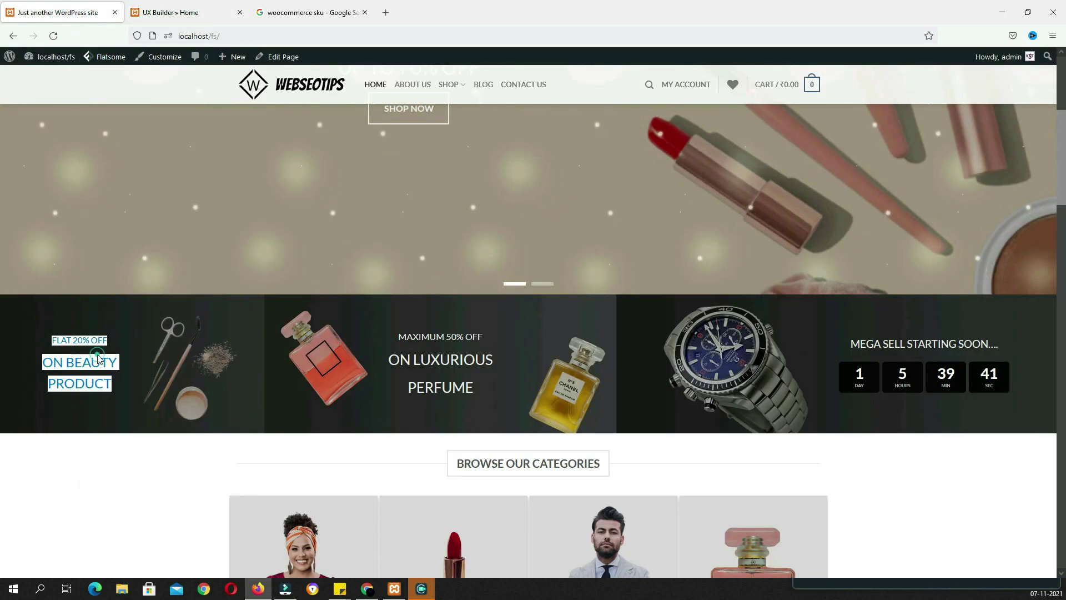
{"action": "left_click", "coordinate": [222, 11]}
{"action": "key", "text": "ctrl+a"}
{"action": "type", "text": "V"}
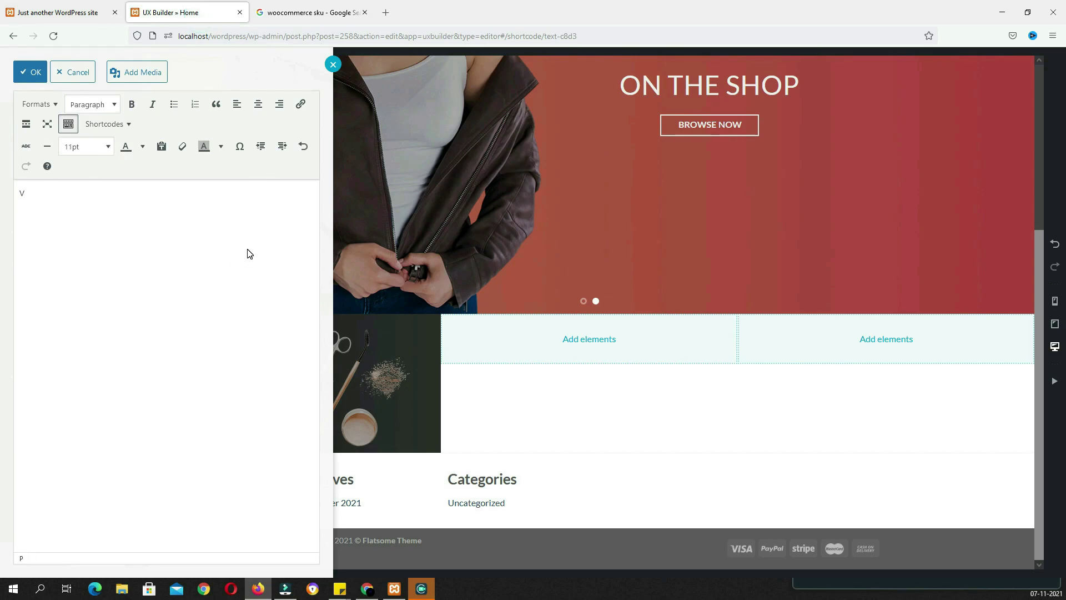
{"action": "key", "text": "ctrl+v"}
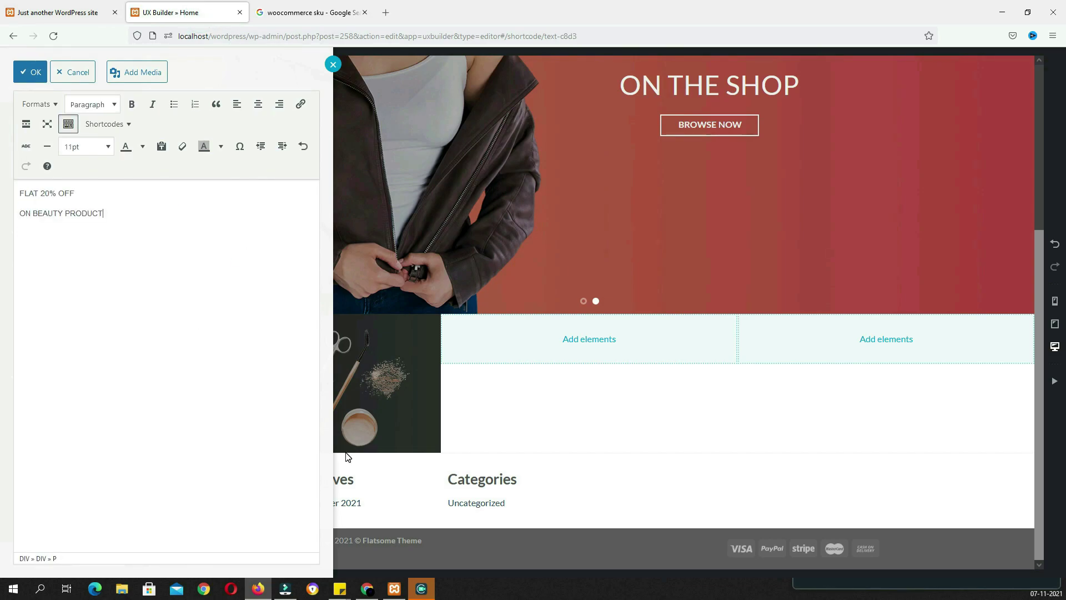
{"action": "left_click", "coordinate": [44, 73]}
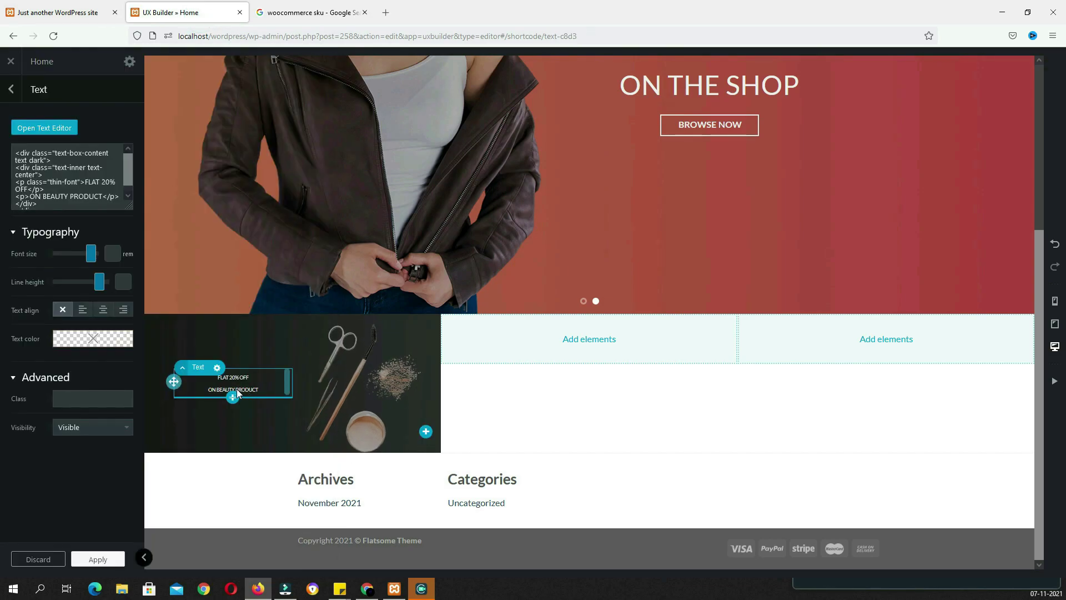
Size FLAT 20% OFF at 200% and ON BEAUTY PRODUCT at 400%, then check the live homepage
{"action": "left_click", "coordinate": [47, 130]}
{"action": "left_click", "coordinate": [86, 146]}
{"action": "left_click", "coordinate": [91, 245]}
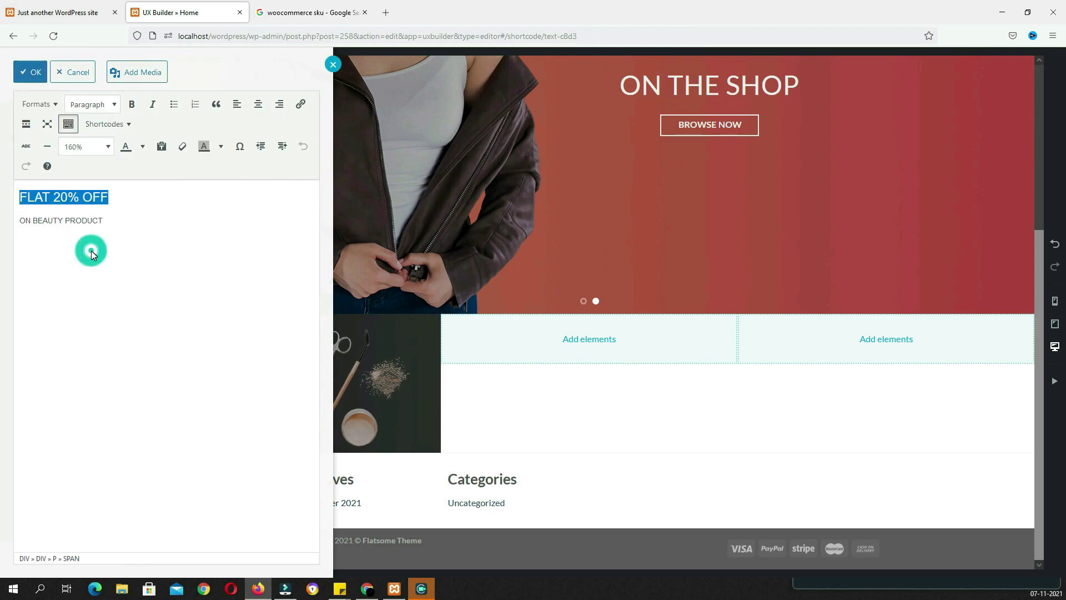
{"action": "left_click", "coordinate": [30, 71]}
{"action": "left_click", "coordinate": [43, 126]}
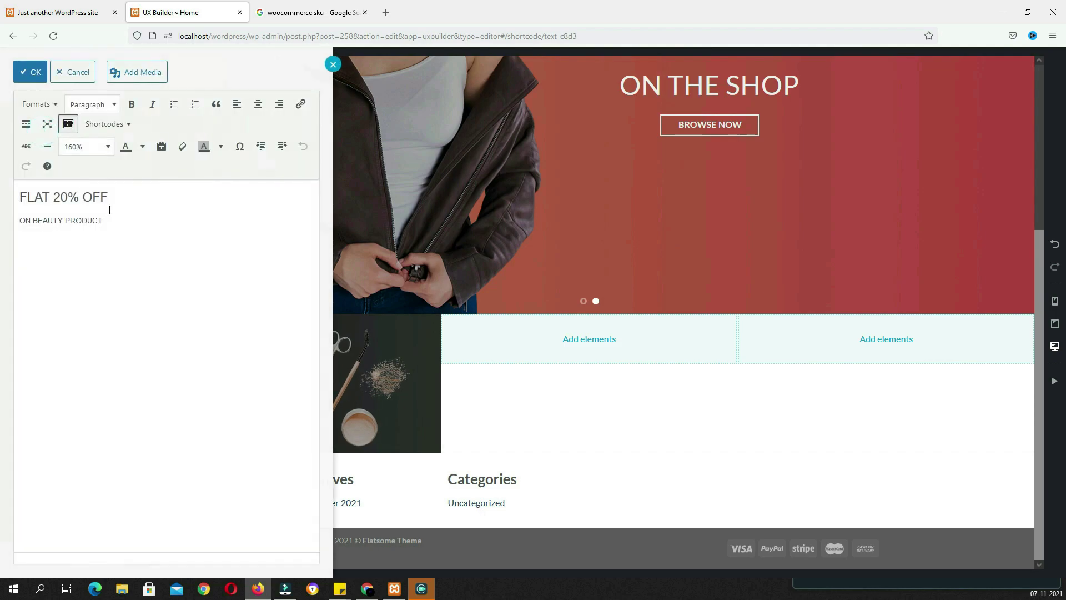
{"action": "left_click", "coordinate": [96, 151]}
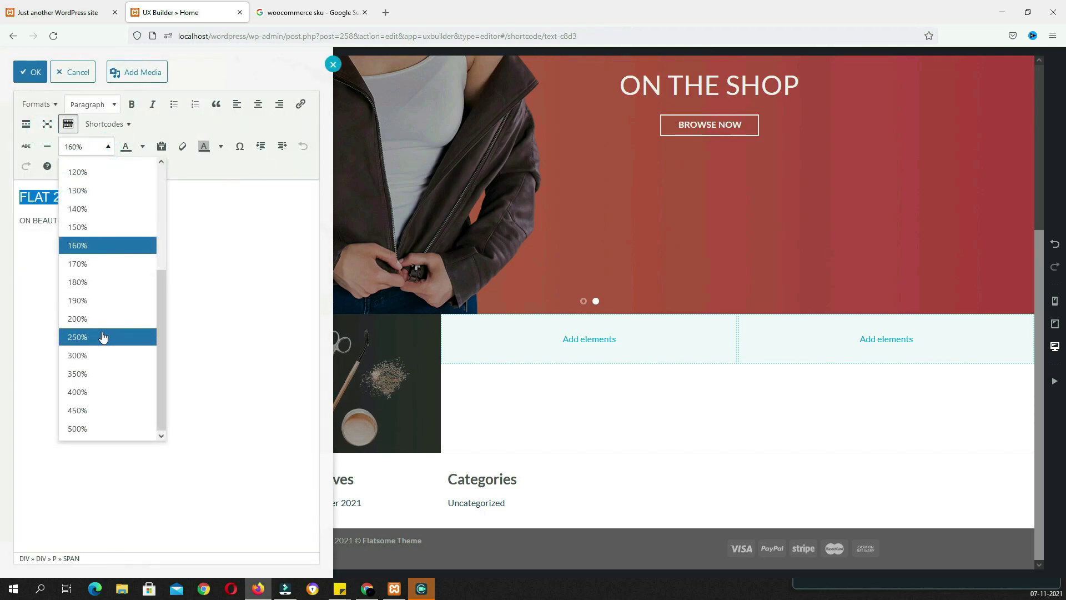
{"action": "left_click", "coordinate": [103, 319]}
{"action": "triple_click", "coordinate": [118, 223]}
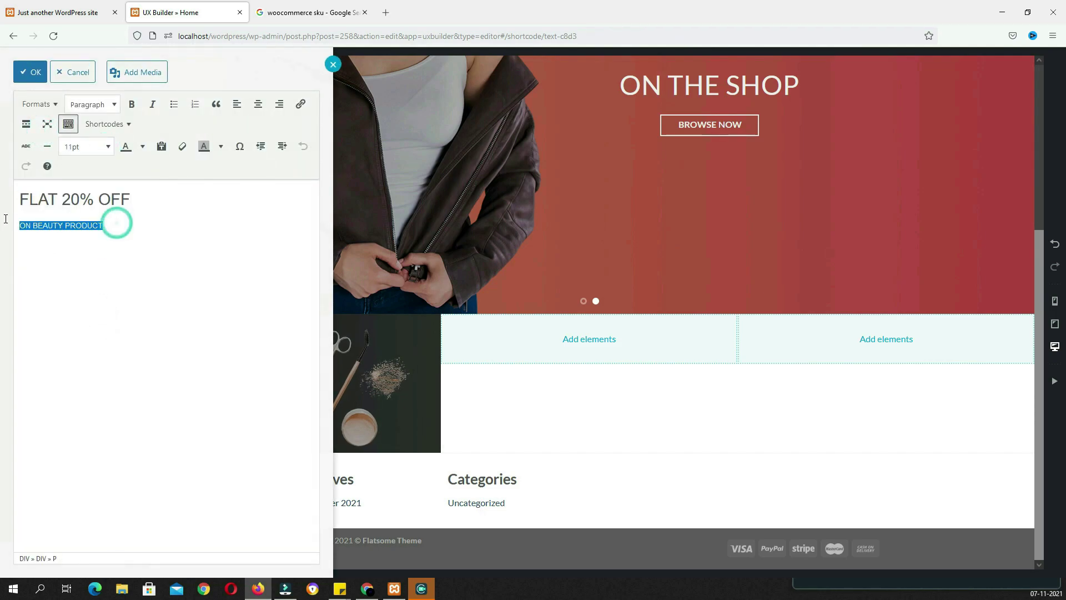
{"action": "left_click", "coordinate": [107, 147]}
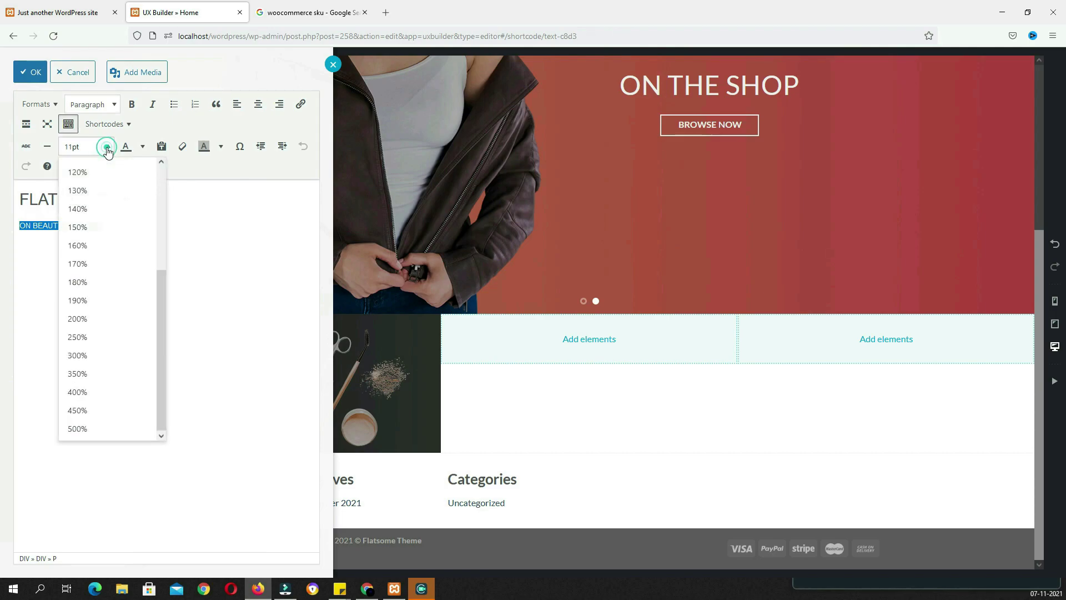
{"action": "left_click", "coordinate": [107, 397]}
{"action": "left_click", "coordinate": [31, 72]}
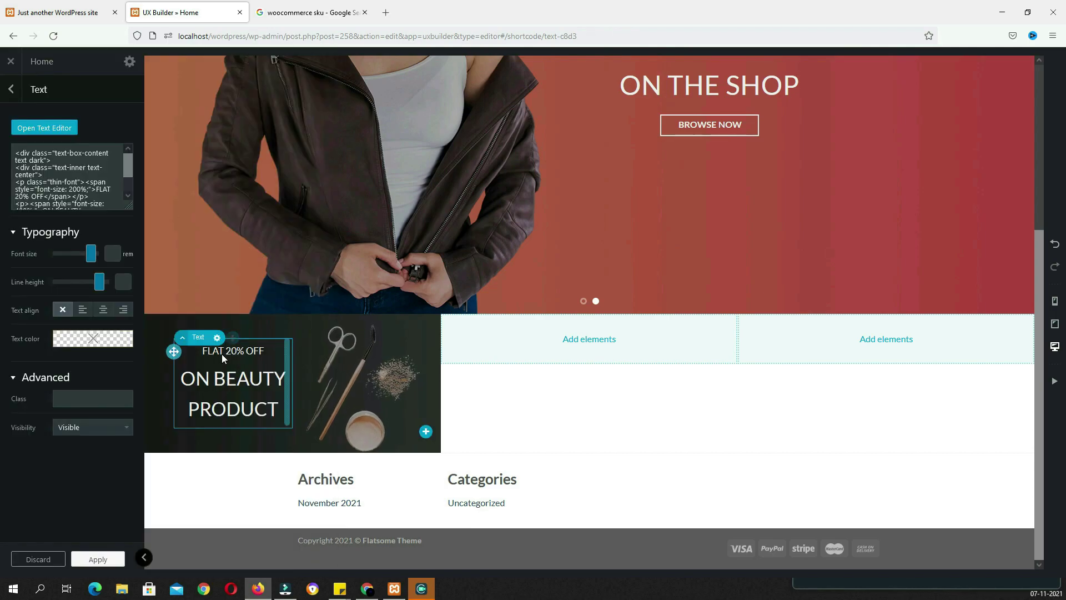
{"action": "left_click", "coordinate": [86, 12]}
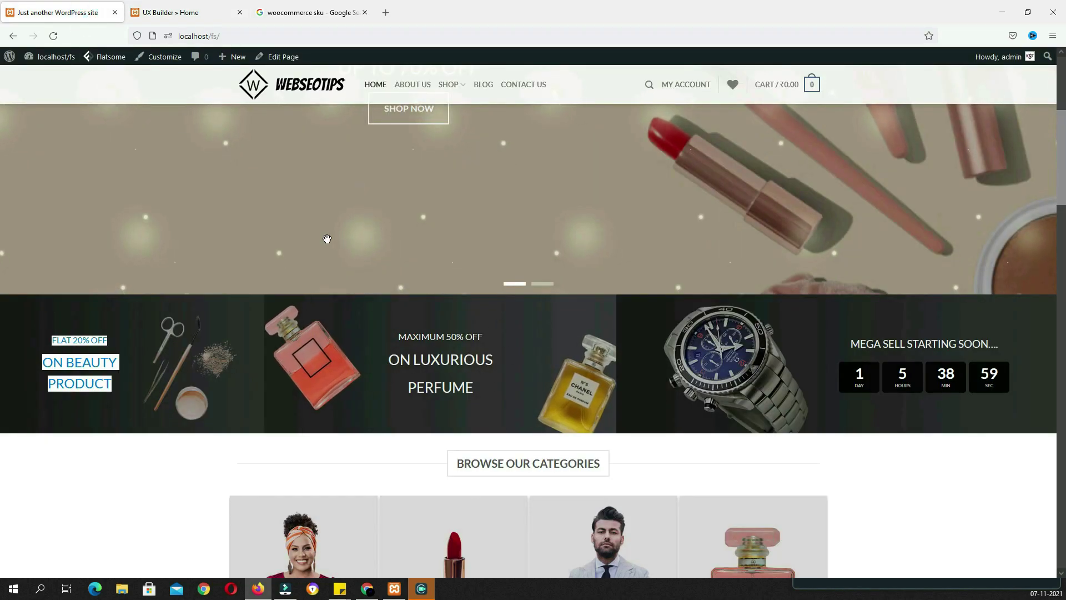
Duplicate the beauty banner and move the copy into the middle column
{"action": "left_click", "coordinate": [177, 12]}
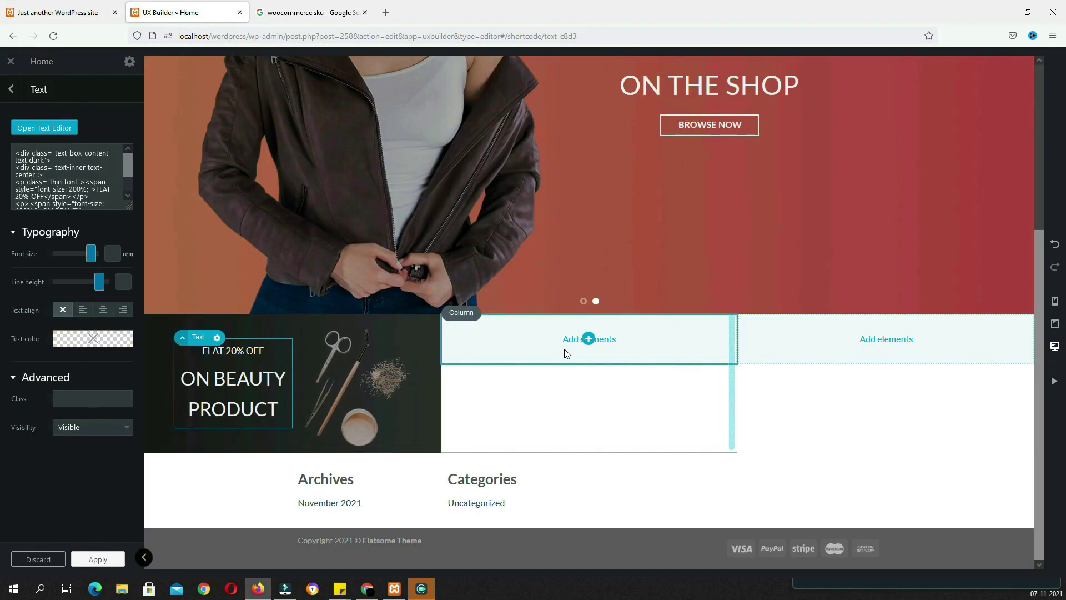
{"action": "left_click", "coordinate": [166, 326]}
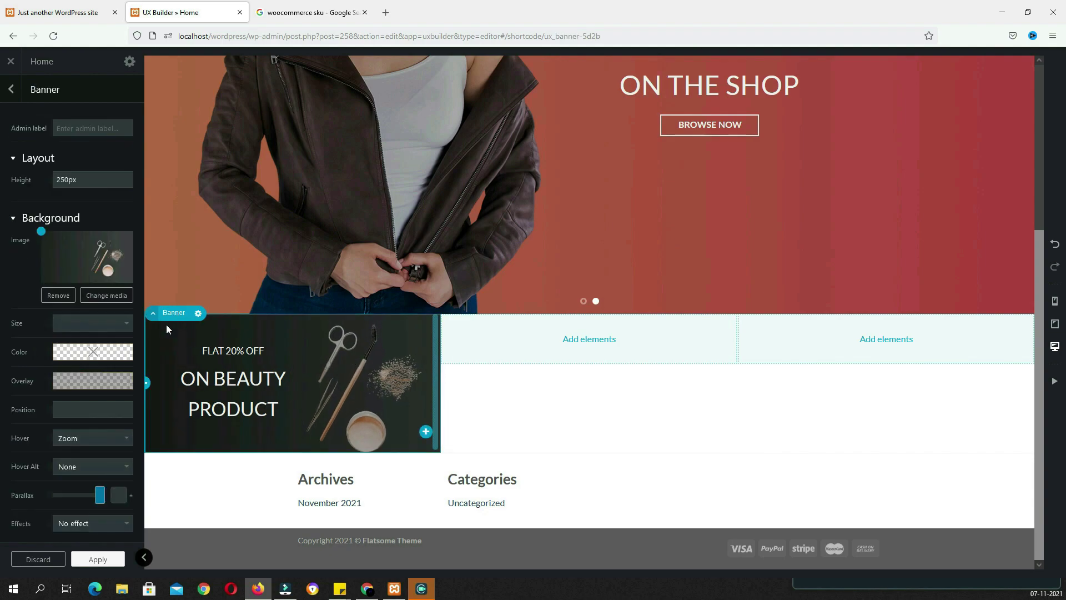
{"action": "left_click", "coordinate": [11, 89]}
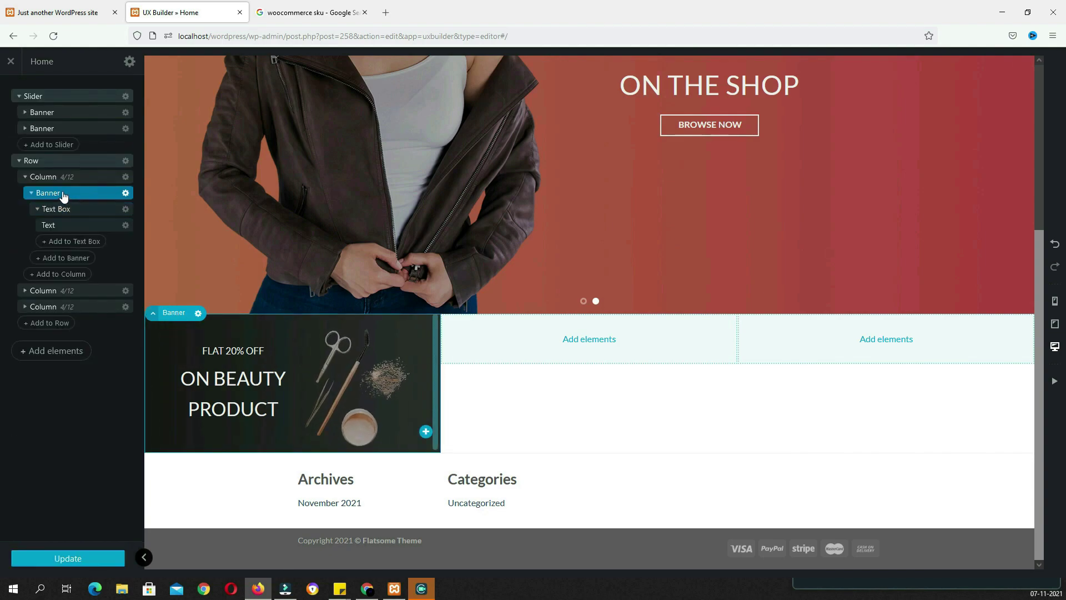
{"action": "left_click", "coordinate": [31, 193]}
{"action": "right_click", "coordinate": [64, 195]}
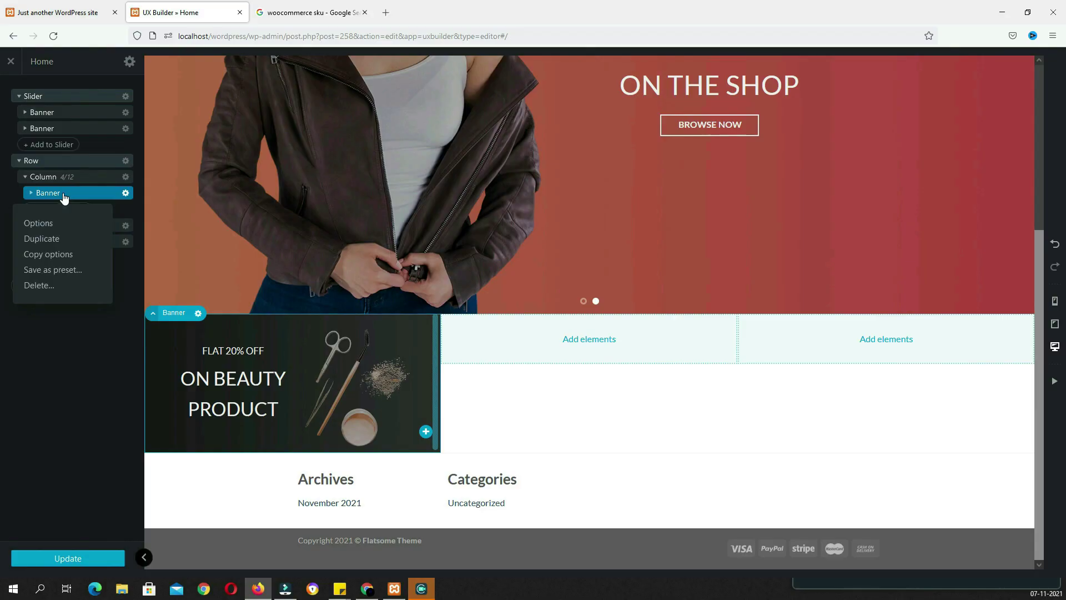
{"action": "left_click", "coordinate": [54, 243]}
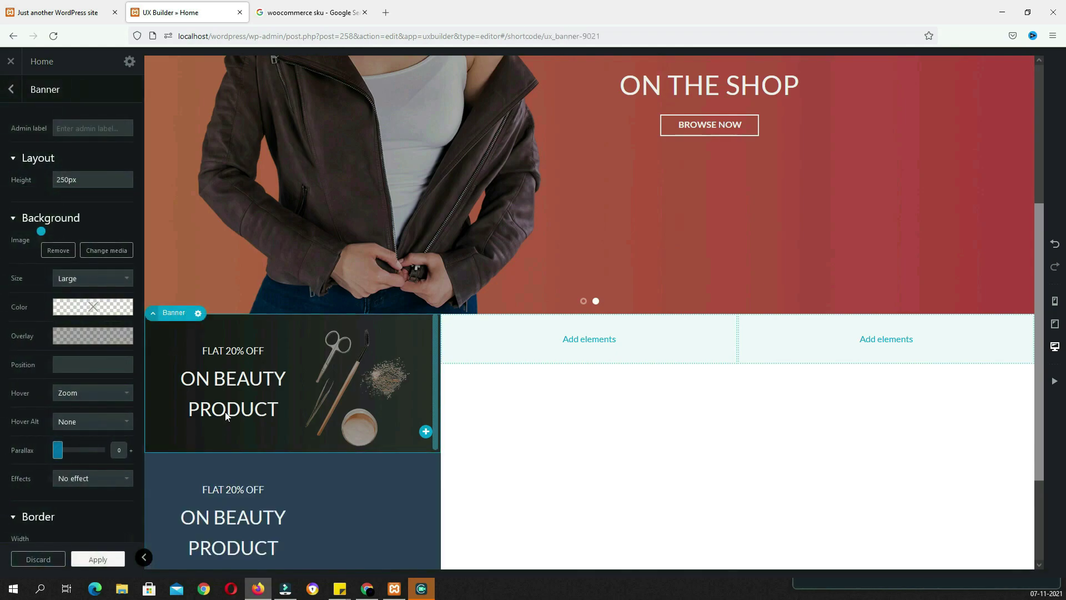
{"action": "mouse_move", "coordinate": [167, 466]}
{"action": "left_mouse_down"}
{"action": "mouse_move", "coordinate": [436, 422]}
{"action": "mouse_move", "coordinate": [542, 334]}
{"action": "left_mouse_up"}
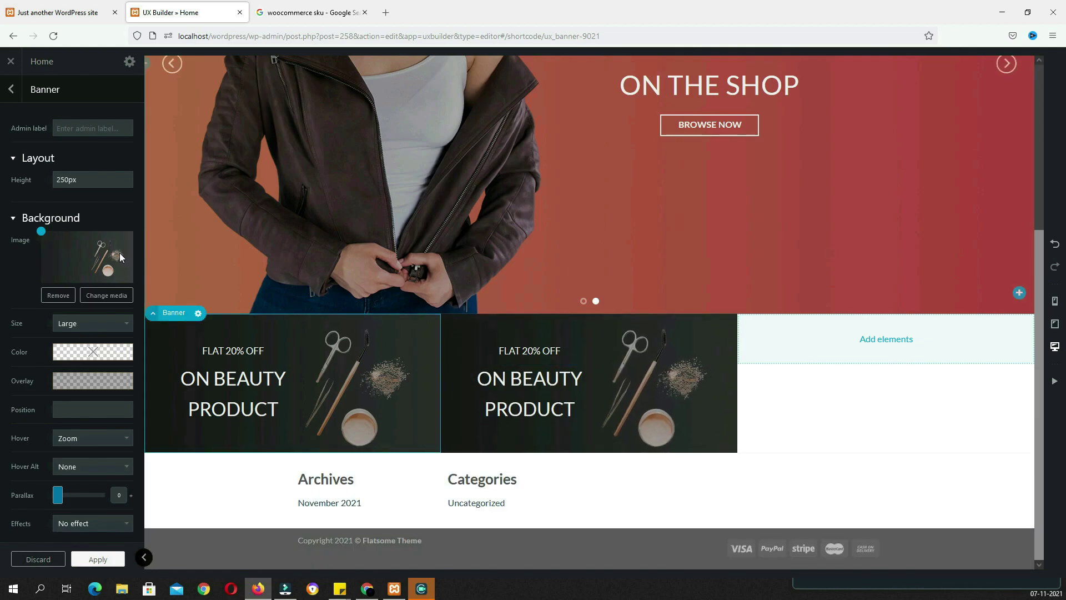
Swap the copied banner's background for the SB4 dark perfume-bottles image
{"action": "left_click", "coordinate": [72, 297]}
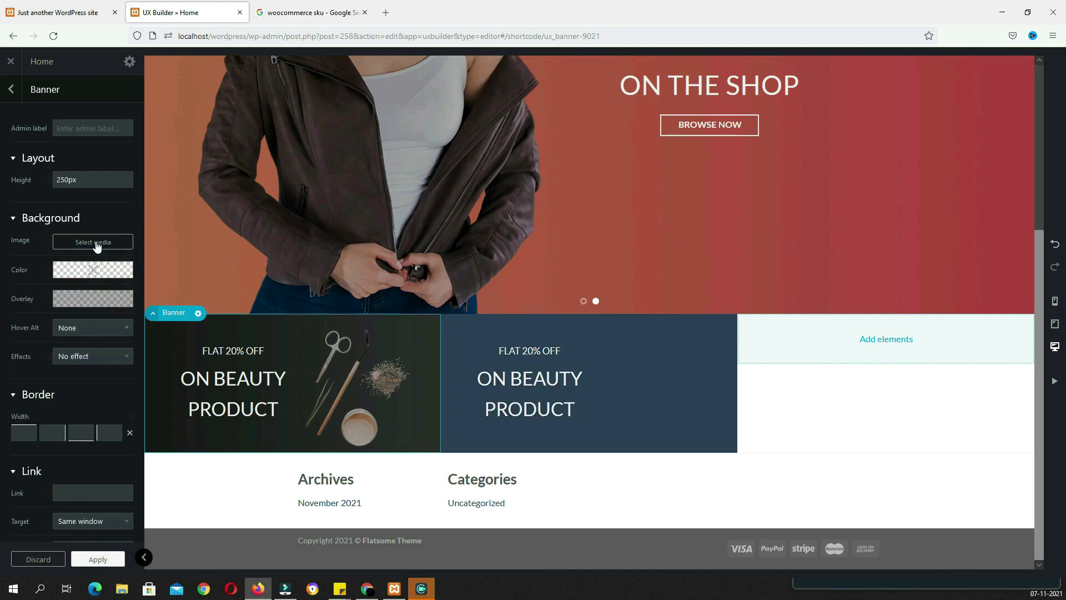
{"action": "left_click", "coordinate": [95, 243]}
{"action": "scroll", "coordinate": [444, 388], "scroll_direction": "down", "scroll_amount": 6}
{"action": "left_click", "coordinate": [459, 511]}
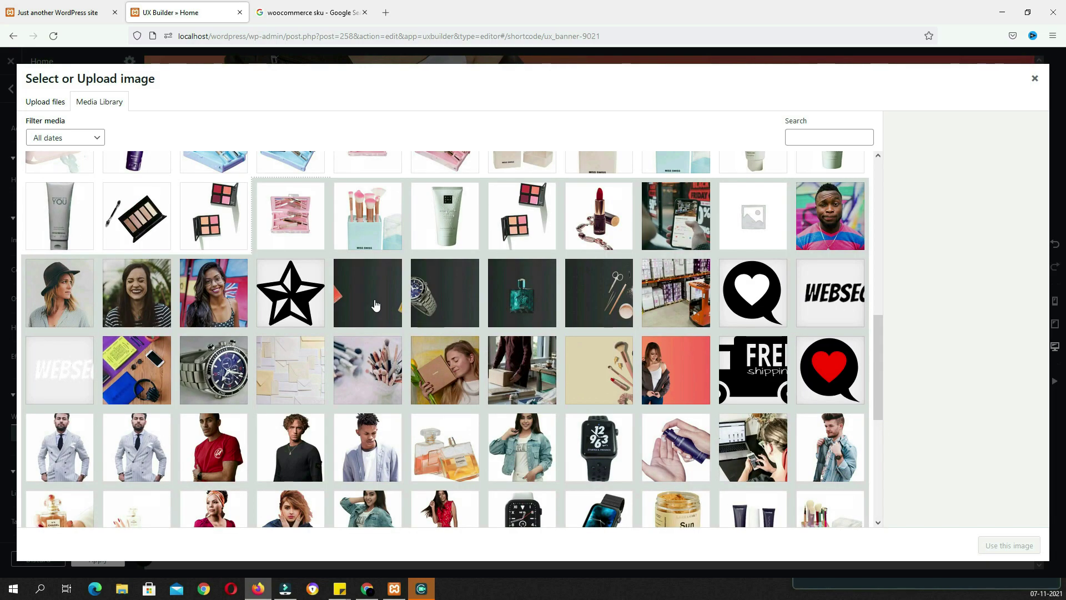
{"action": "left_click", "coordinate": [375, 305]}
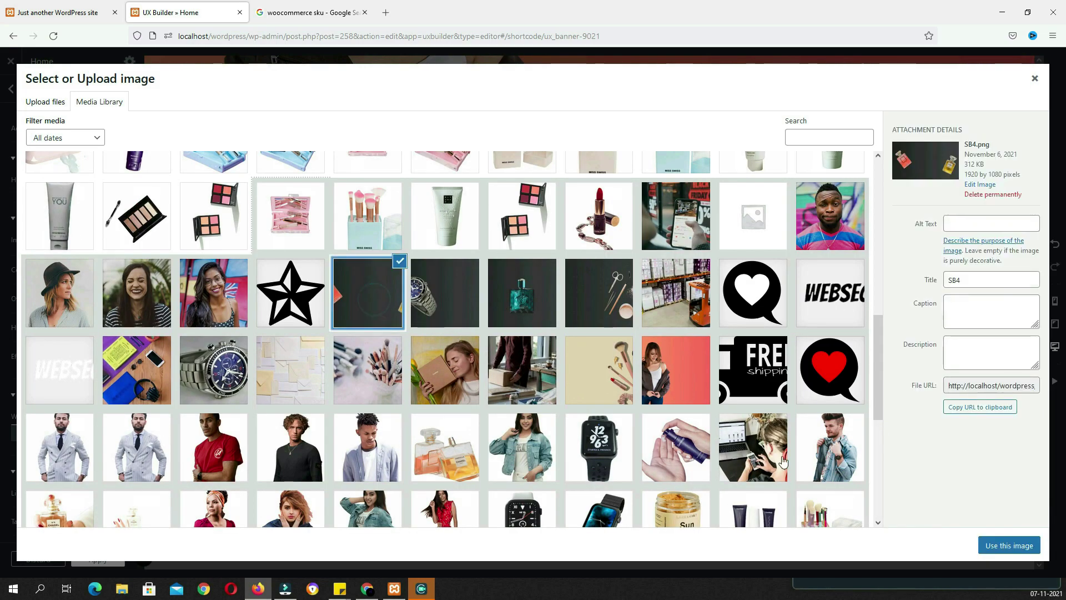
{"action": "left_click", "coordinate": [1009, 546]}
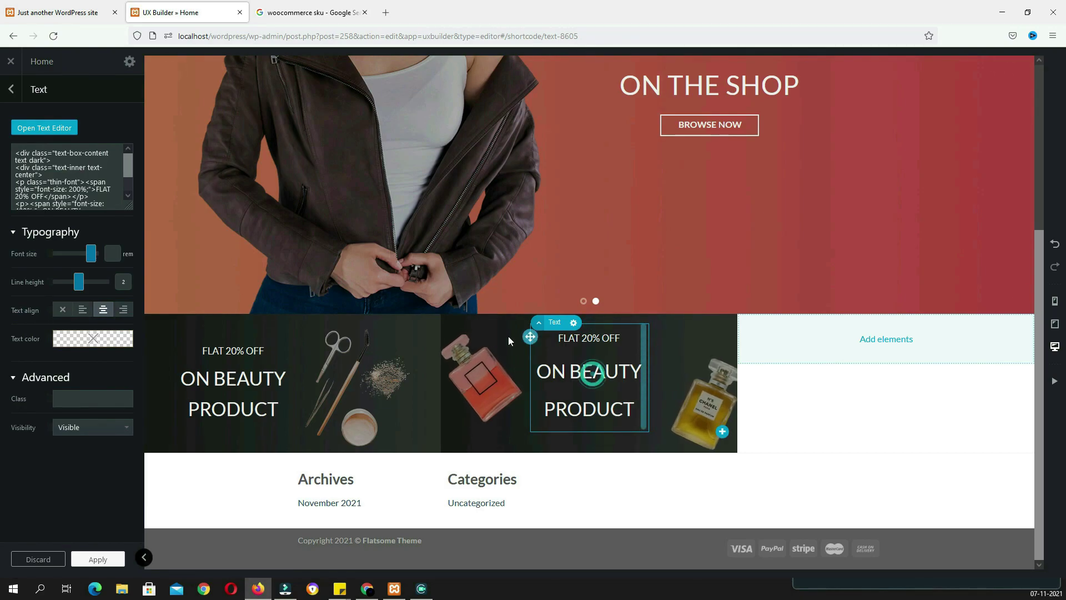
Replace the middle banner's old text with the pasted caption and enlarge the MAXIMUM 50% OFF line
{"action": "left_click", "coordinate": [44, 128]}
{"action": "left_click_drag", "start_coordinate": [217, 312], "coordinate": [5, 196]}
{"action": "key", "text": "Delete"}
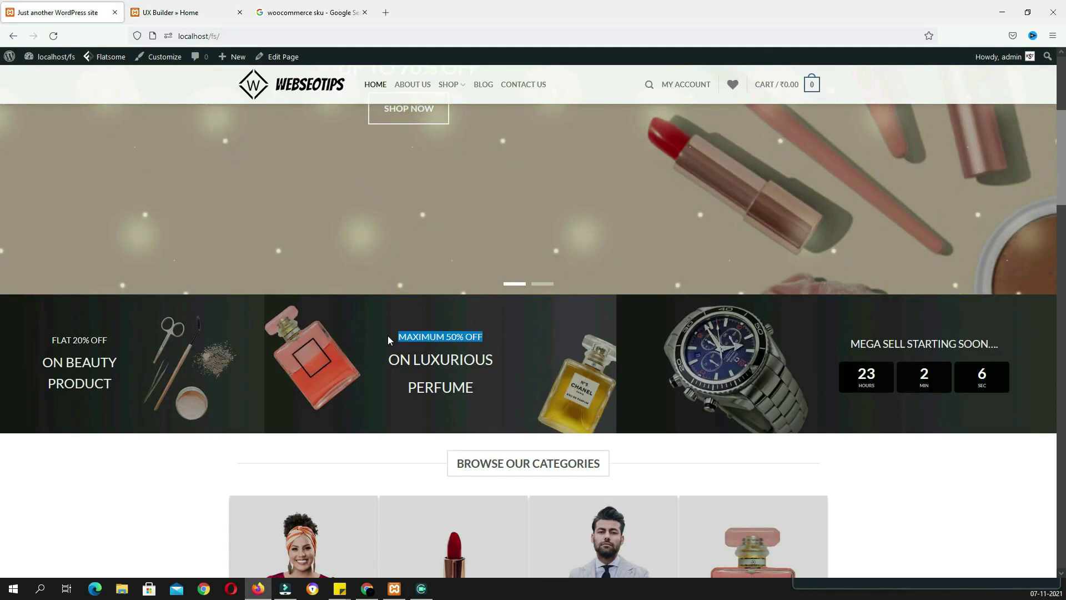
{"action": "left_click", "coordinate": [197, 14]}
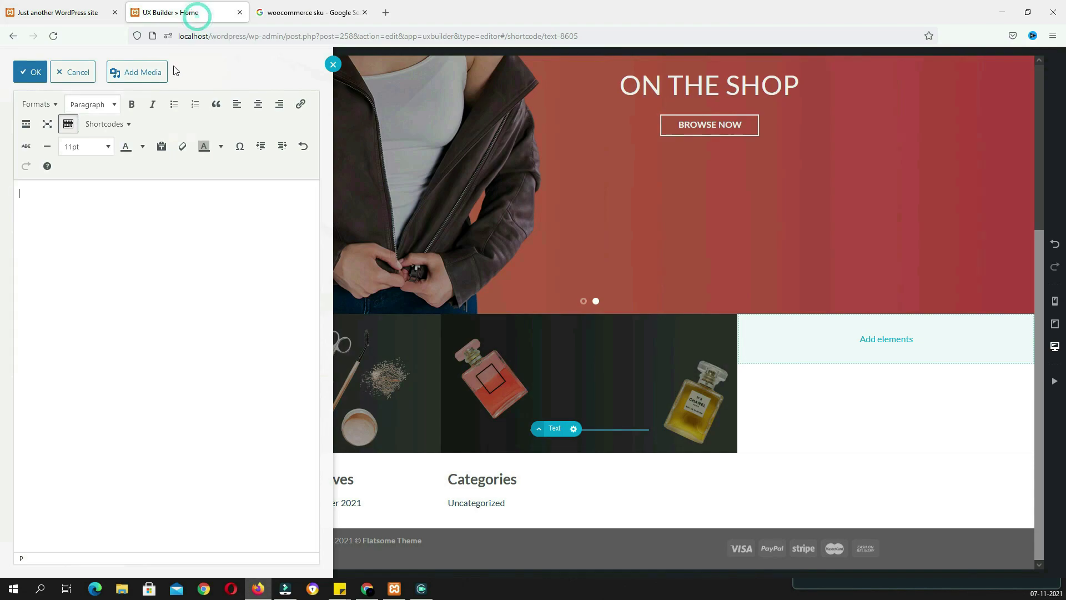
{"action": "key", "text": "ctrl+v"}
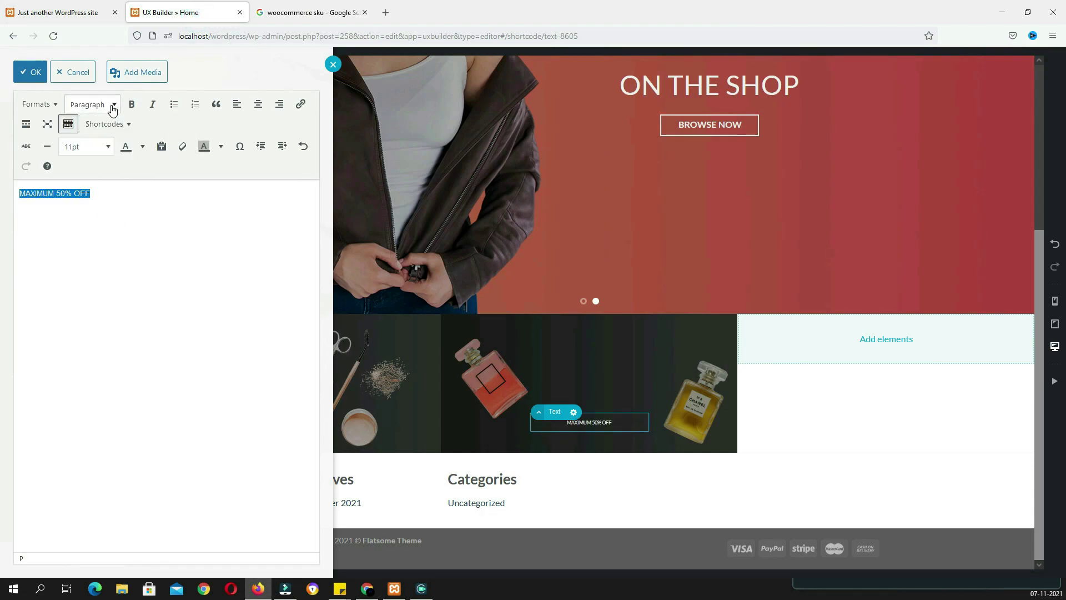
{"action": "left_click", "coordinate": [107, 146]}
{"action": "left_click", "coordinate": [105, 318]}
Enlarge the ON LUXURIOUS PERFUME lines and widen the middle banner's text box
{"action": "left_click", "coordinate": [103, 14]}
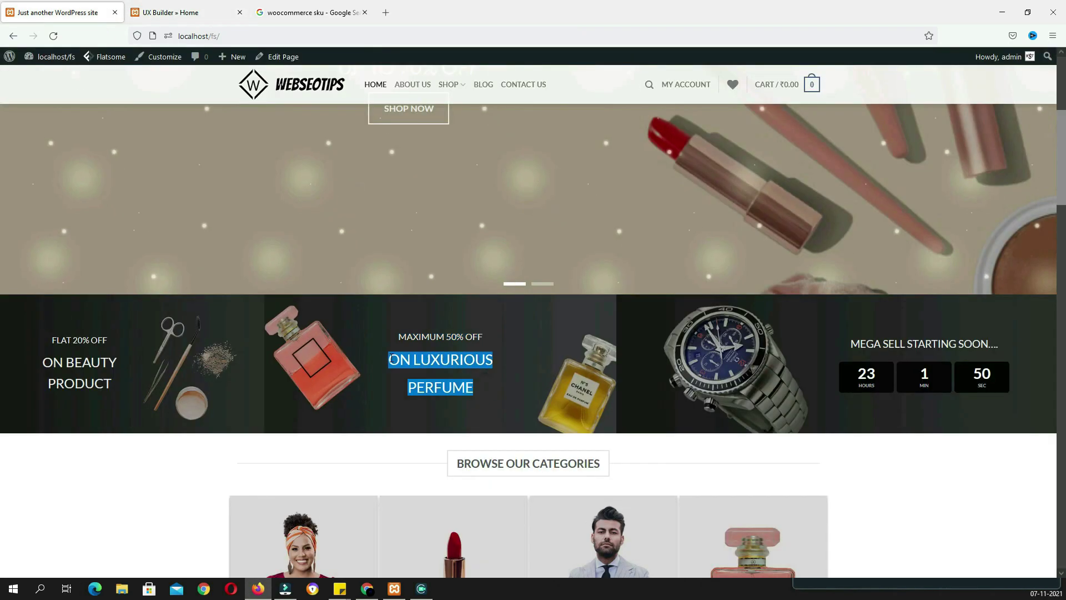
{"action": "left_click", "coordinate": [191, 13]}
{"action": "left_click_drag", "start_coordinate": [69, 247], "coordinate": [18, 224]}
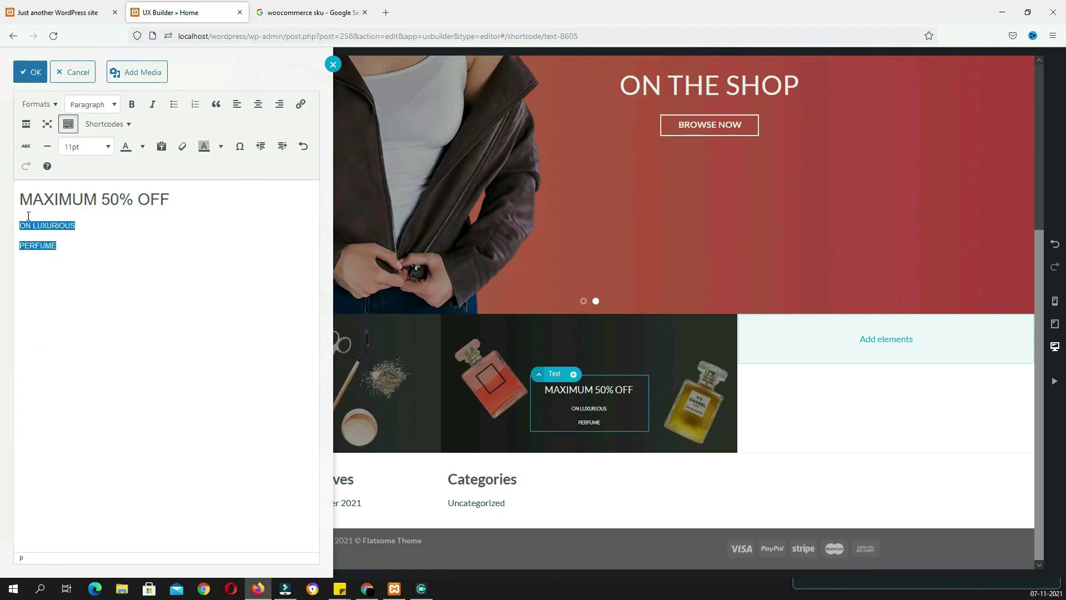
{"action": "left_click", "coordinate": [108, 146]}
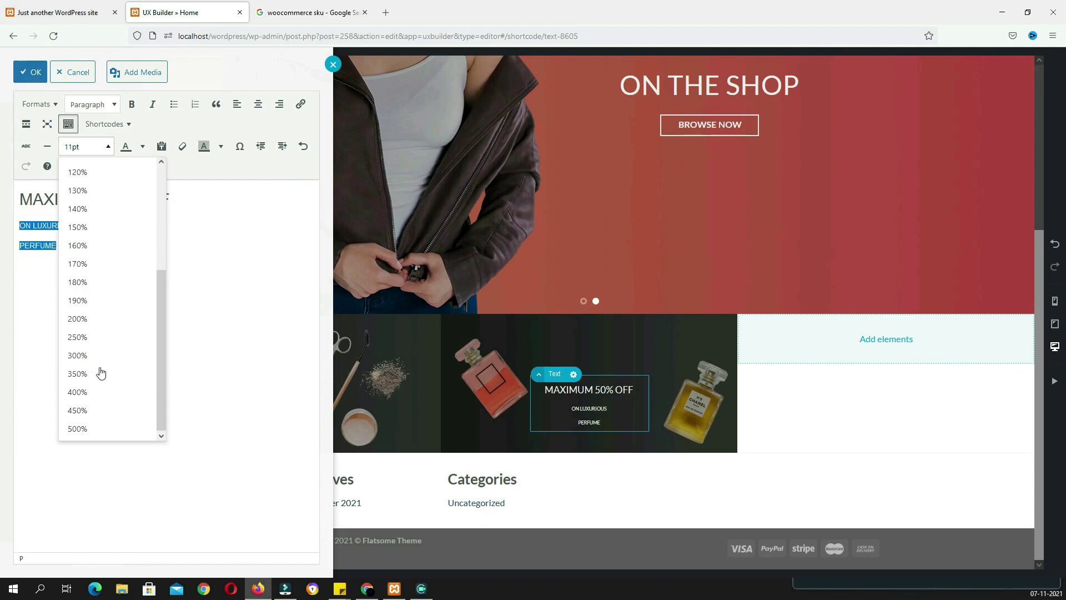
{"action": "left_click", "coordinate": [96, 394]}
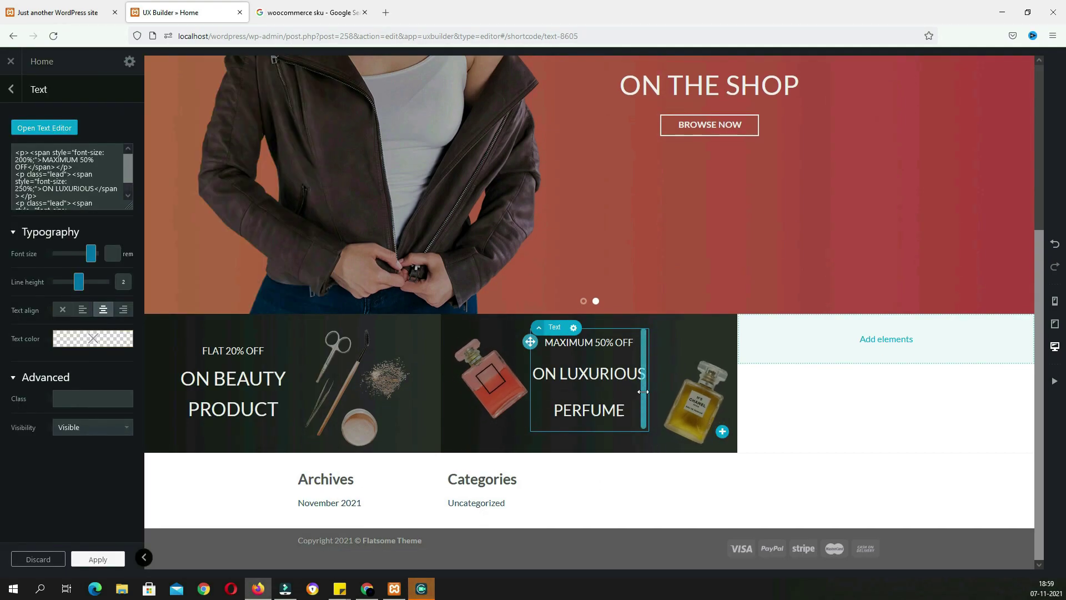
{"action": "left_click_drag", "start_coordinate": [643, 392], "coordinate": [674, 397]}
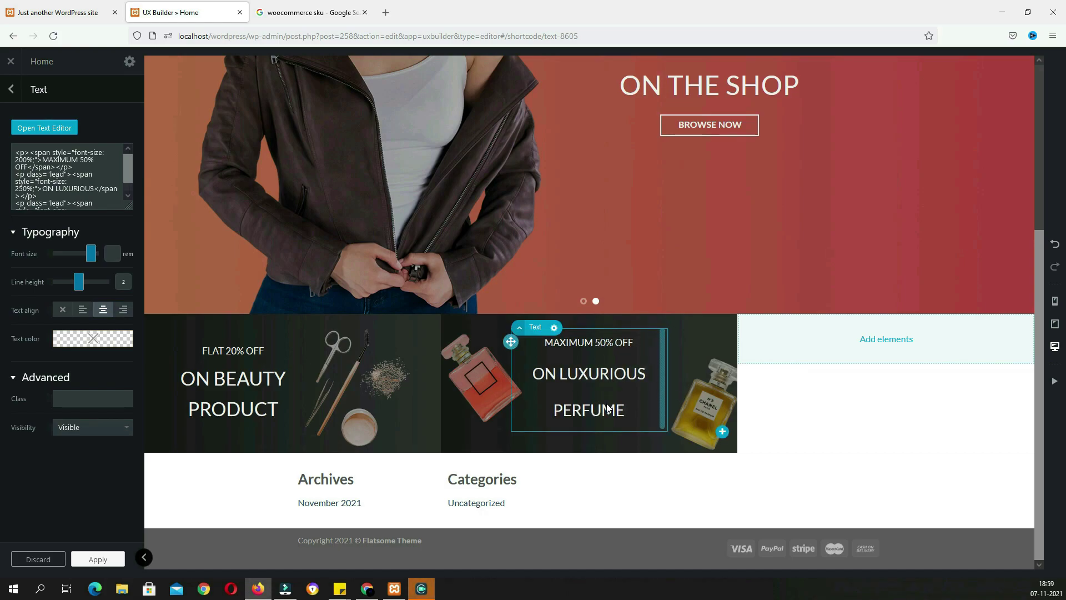
{"action": "left_click", "coordinate": [95, 13]}
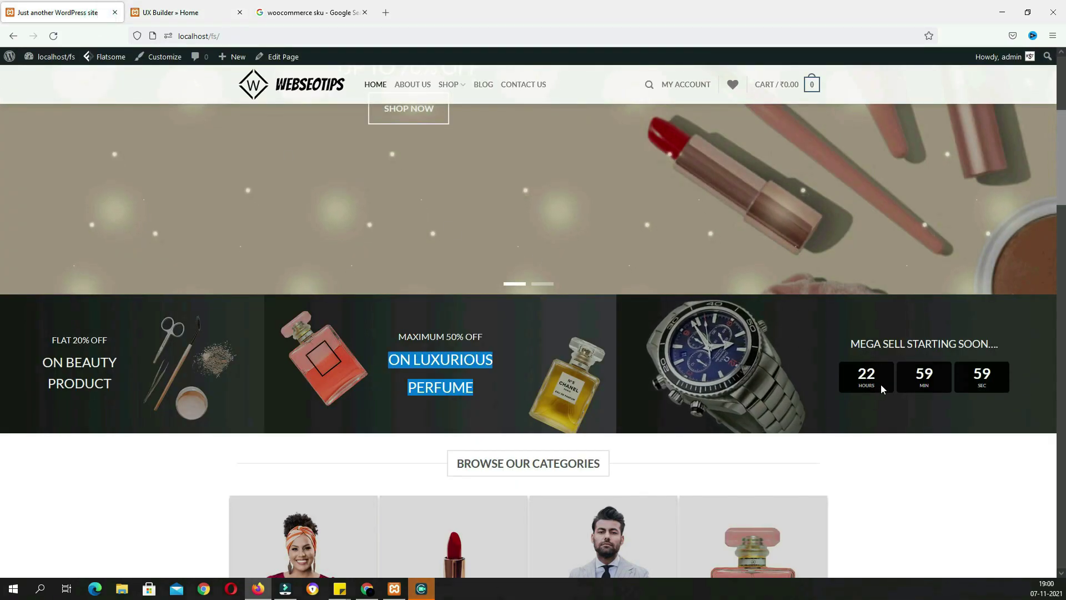
{"action": "left_click", "coordinate": [178, 12]}
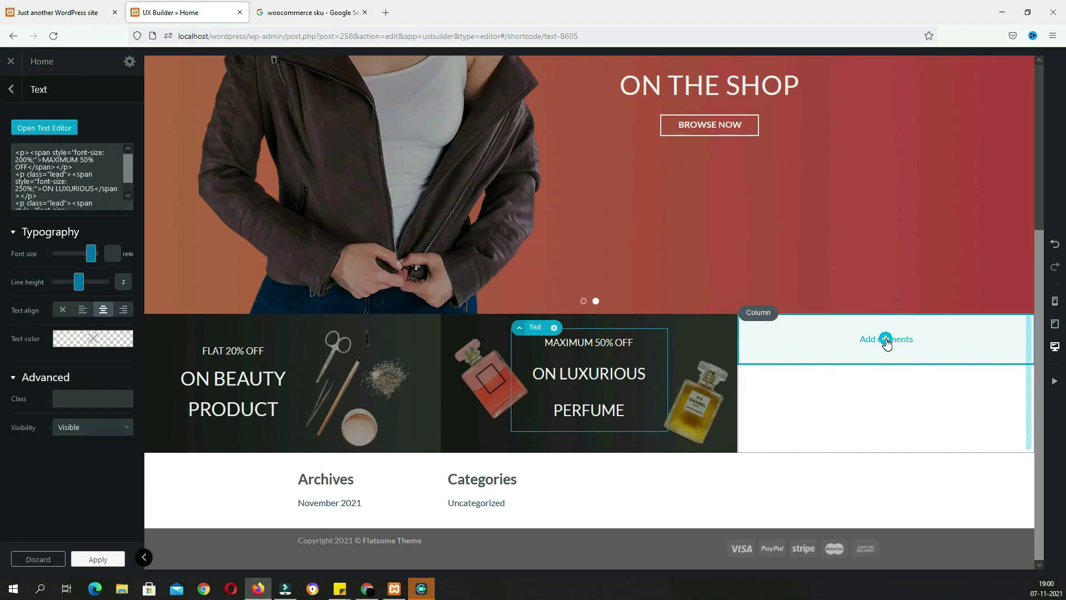
{"action": "left_click", "coordinate": [887, 340]}
Add a Simple Center banner to the third column with a height of 250px
{"action": "type", "text": "banner"}
{"action": "left_click", "coordinate": [57, 185]}
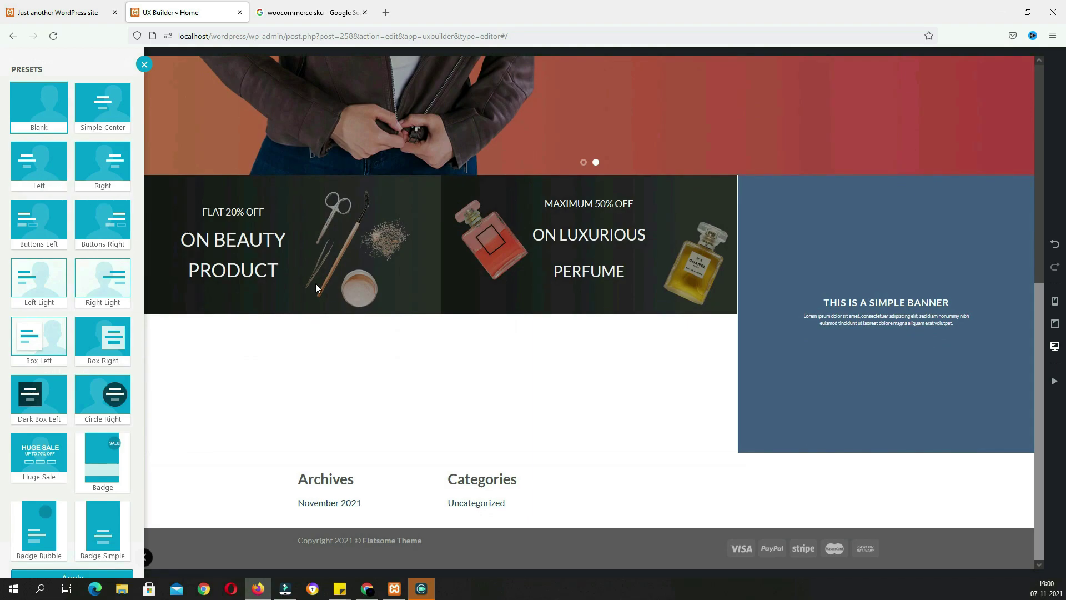
{"action": "left_click", "coordinate": [111, 117]}
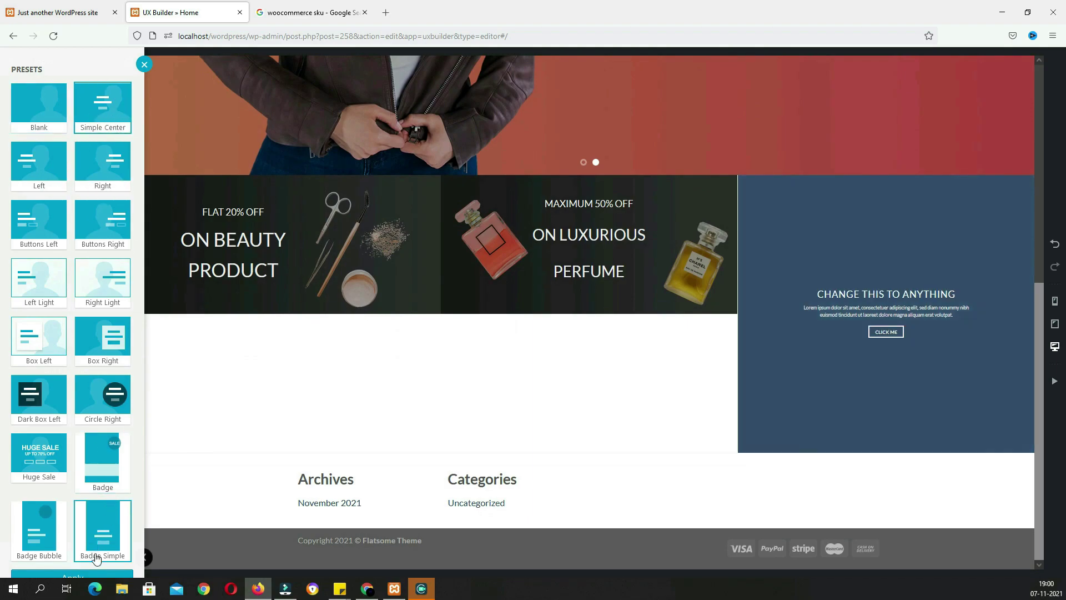
{"action": "left_click", "coordinate": [95, 574]}
{"action": "mouse_move", "coordinate": [96, 261]}
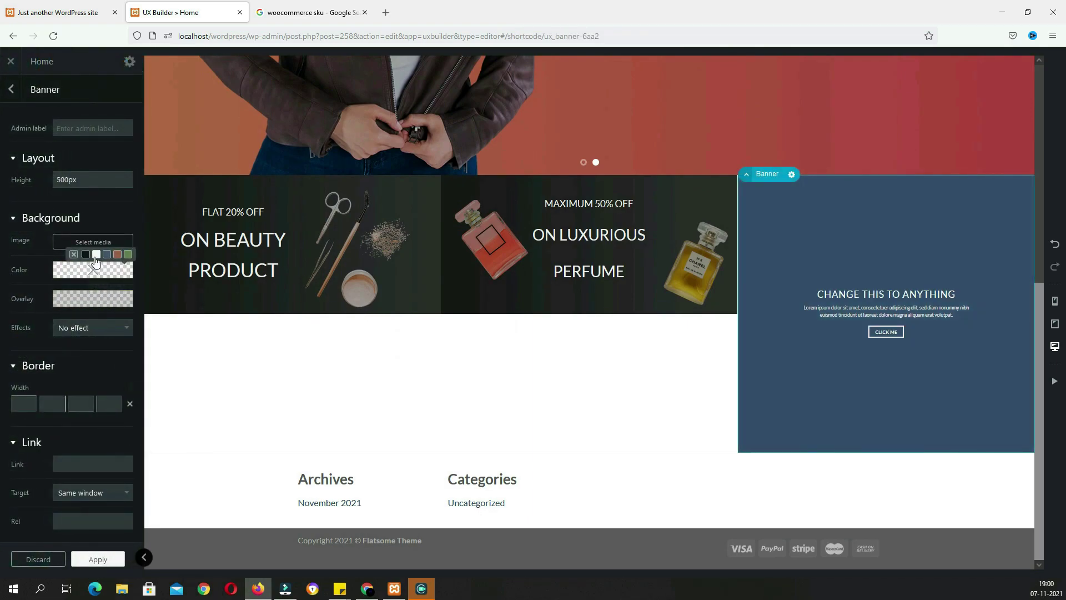
{"action": "mouse_move", "coordinate": [79, 180]}
{"action": "left_click_drag", "start_coordinate": [80, 181], "coordinate": [47, 181]}
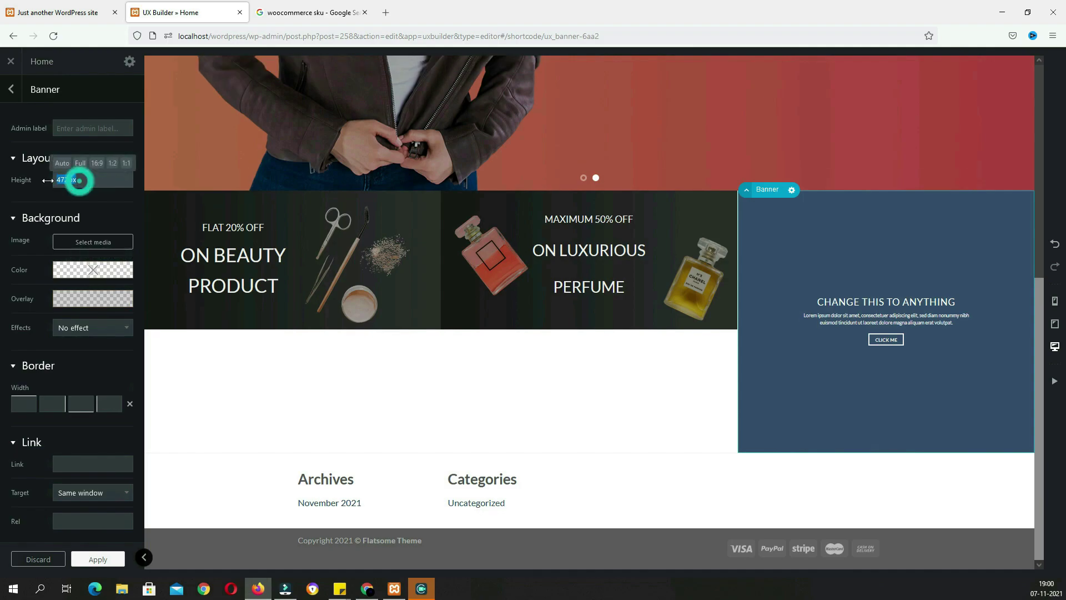
{"action": "type", "text": "250"}
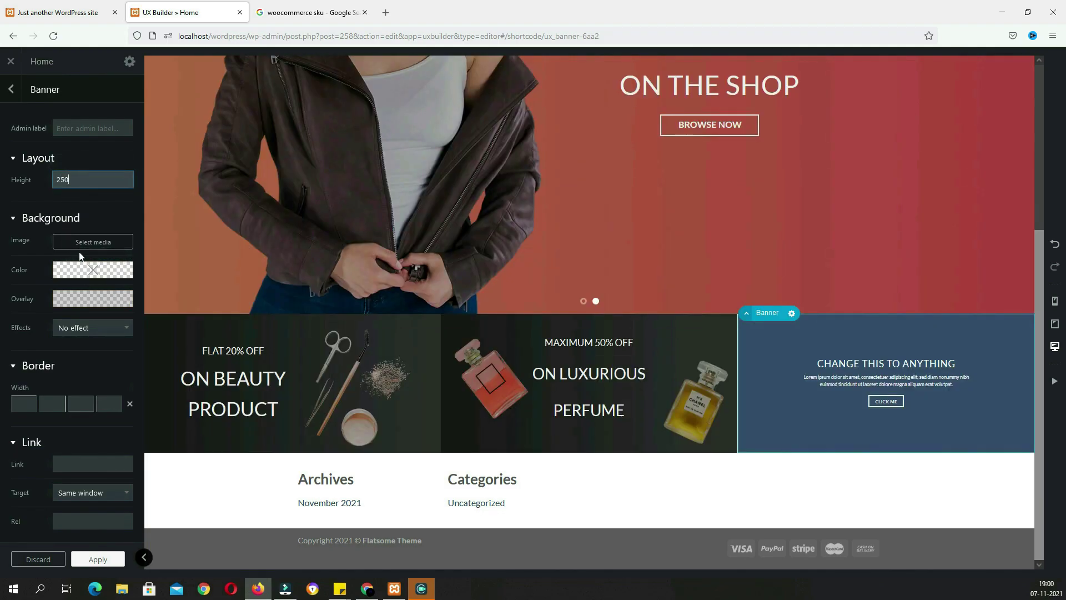
Use the SB3 watch image as the banner background and copy 'MEGA SELL STARTING SOON....' from the live site
{"action": "left_click", "coordinate": [88, 245]}
{"action": "left_click", "coordinate": [426, 363]}
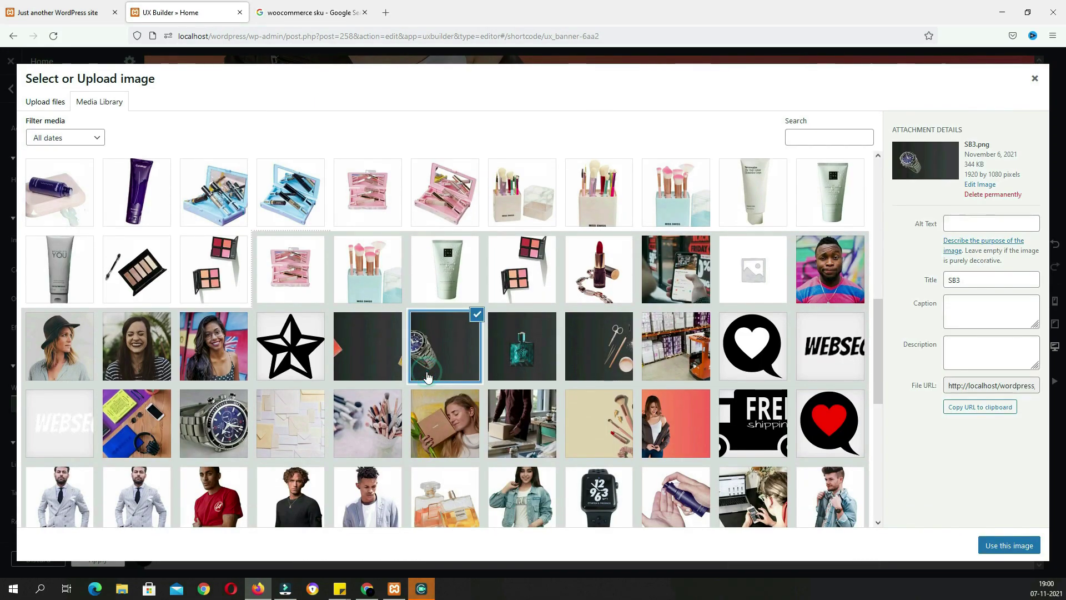
{"action": "left_click", "coordinate": [1003, 544]}
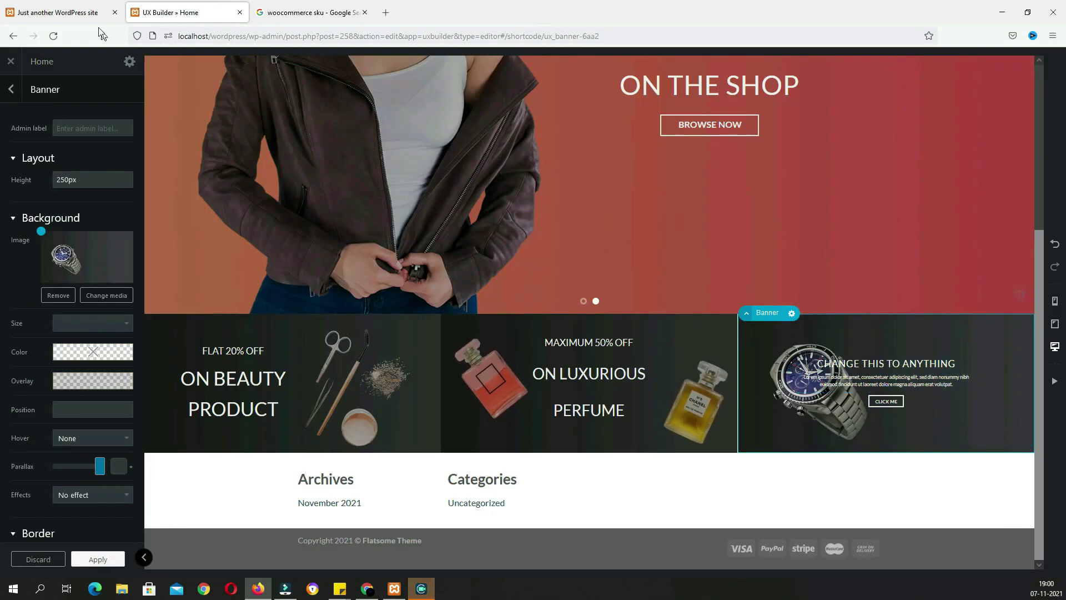
{"action": "left_click", "coordinate": [84, 14]}
{"action": "left_click_drag", "start_coordinate": [1002, 344], "coordinate": [848, 345]}
{"action": "key", "text": "ctrl+c"}
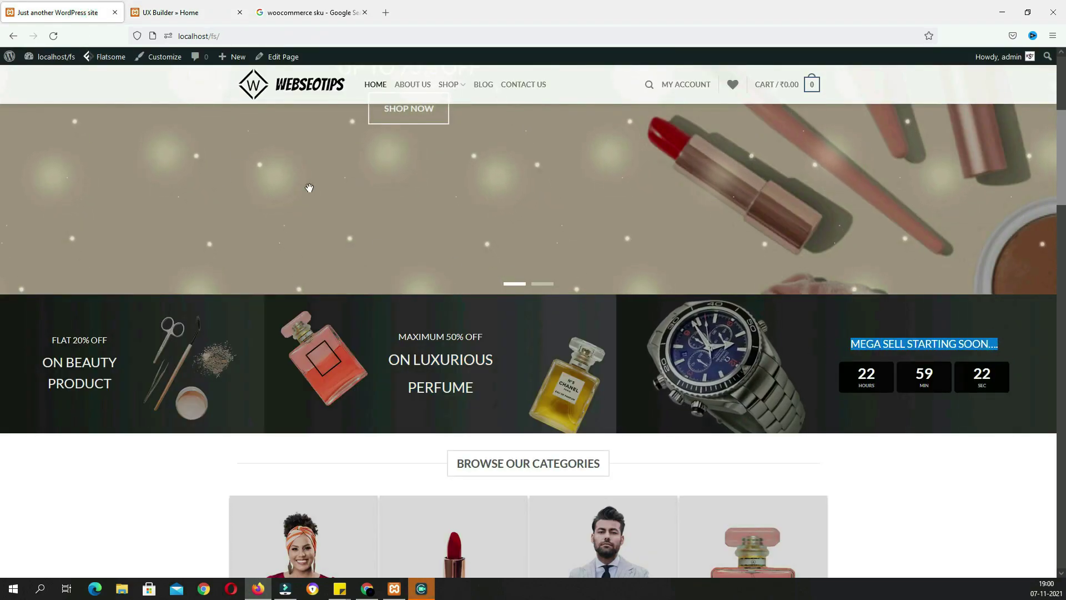
{"action": "left_click", "coordinate": [171, 12]}
Replace the watch banner text with 'MEGA SELL STARTING SOON....' at 200% and delete its CLICK ME button
{"action": "left_click", "coordinate": [866, 369]}
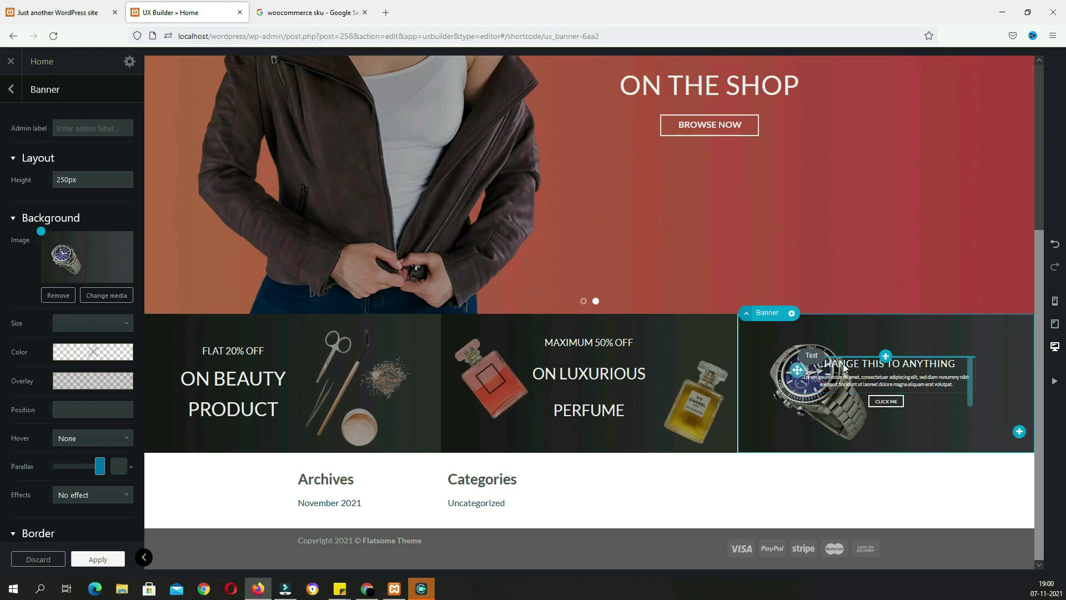
{"action": "left_click", "coordinate": [46, 139]}
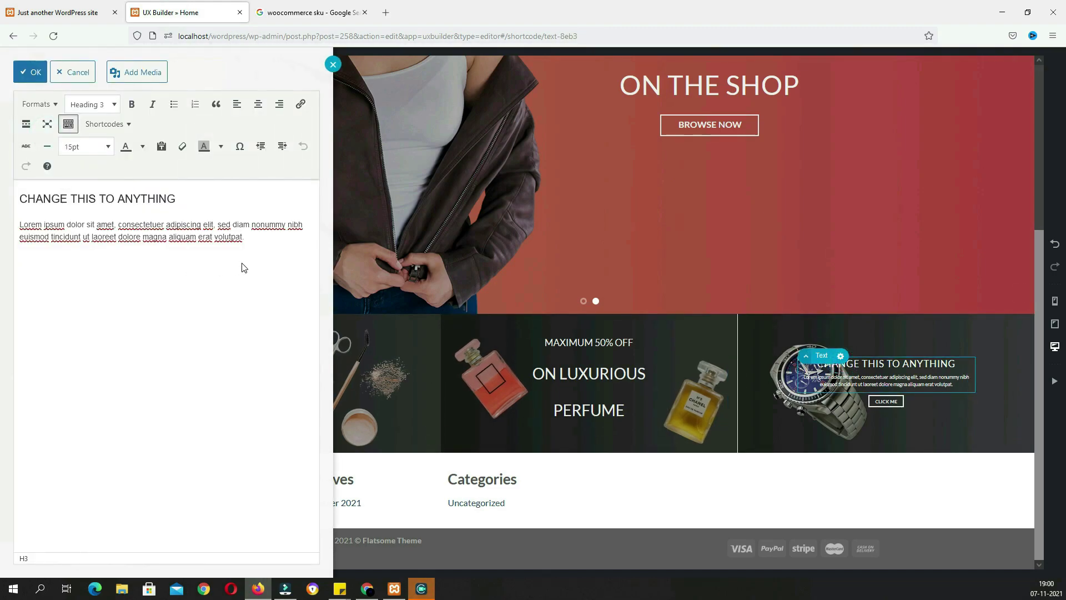
{"action": "key", "text": "ctrl+a"}
{"action": "key", "text": "ctrl+v"}
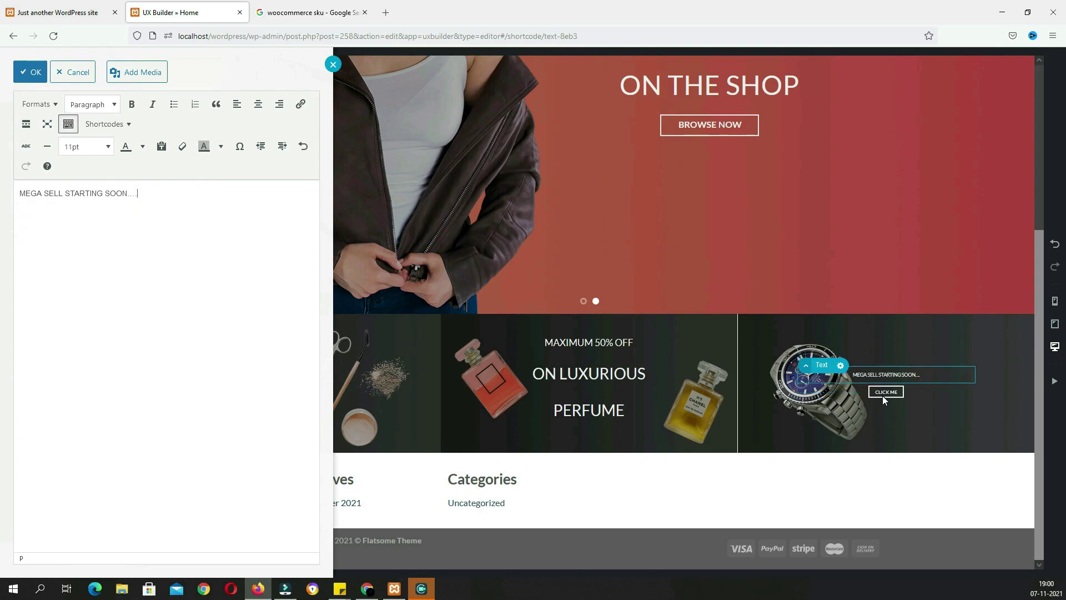
{"action": "right_click", "coordinate": [882, 396]}
{"action": "left_click", "coordinate": [866, 489]}
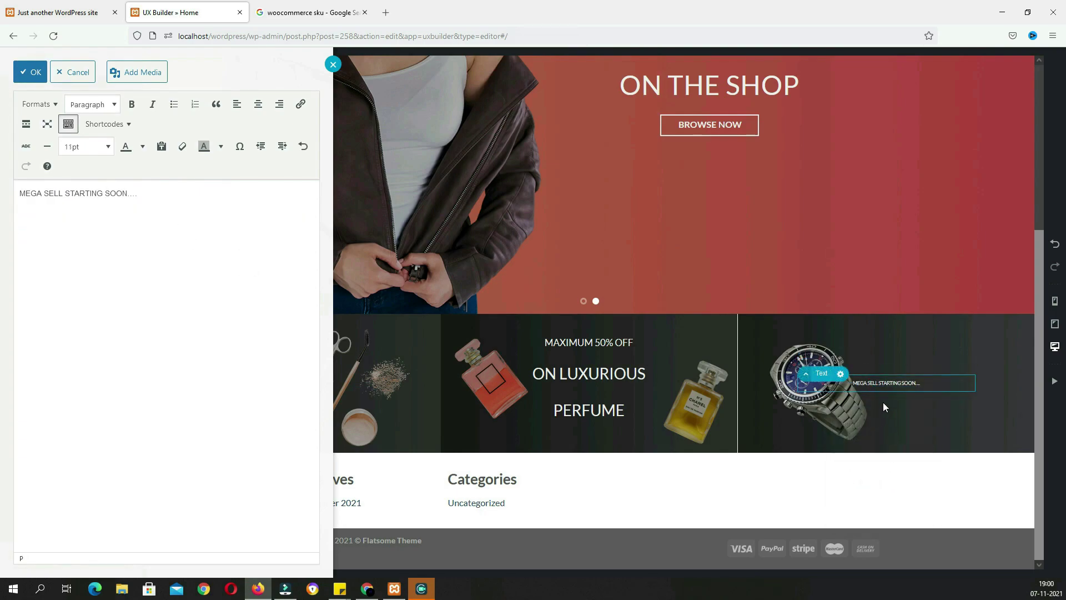
{"action": "left_click_drag", "start_coordinate": [153, 194], "coordinate": [5, 187]}
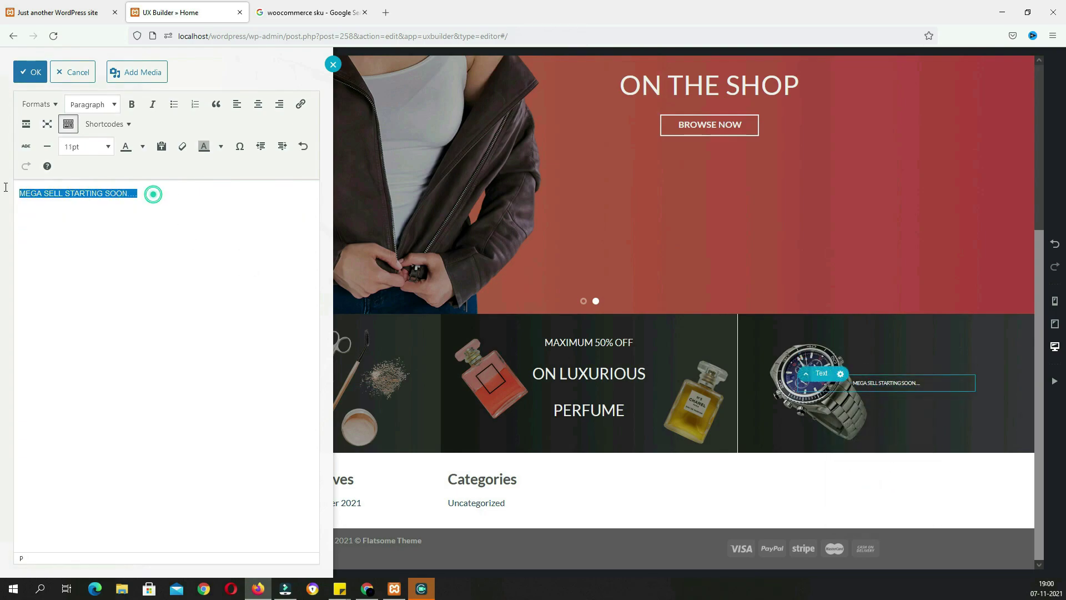
{"action": "left_click", "coordinate": [108, 148]}
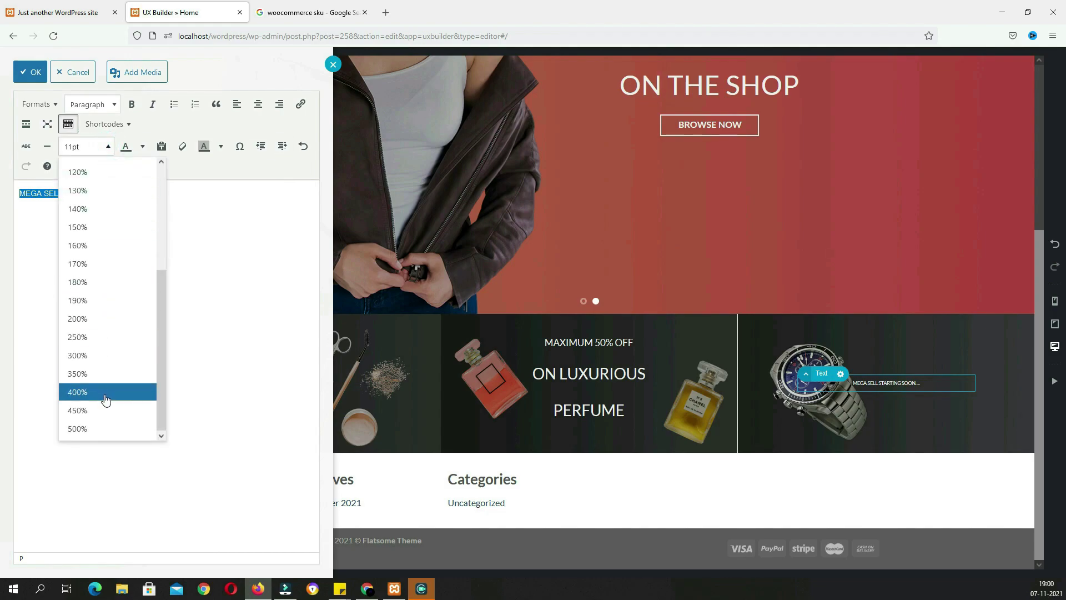
{"action": "left_click", "coordinate": [94, 335]}
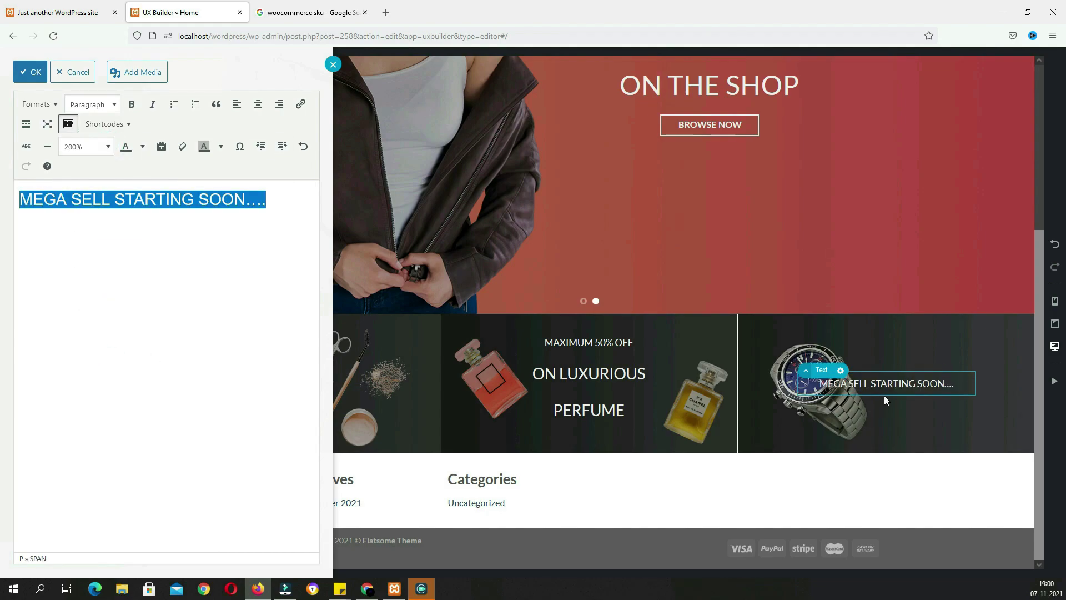
{"action": "left_click", "coordinate": [887, 388]}
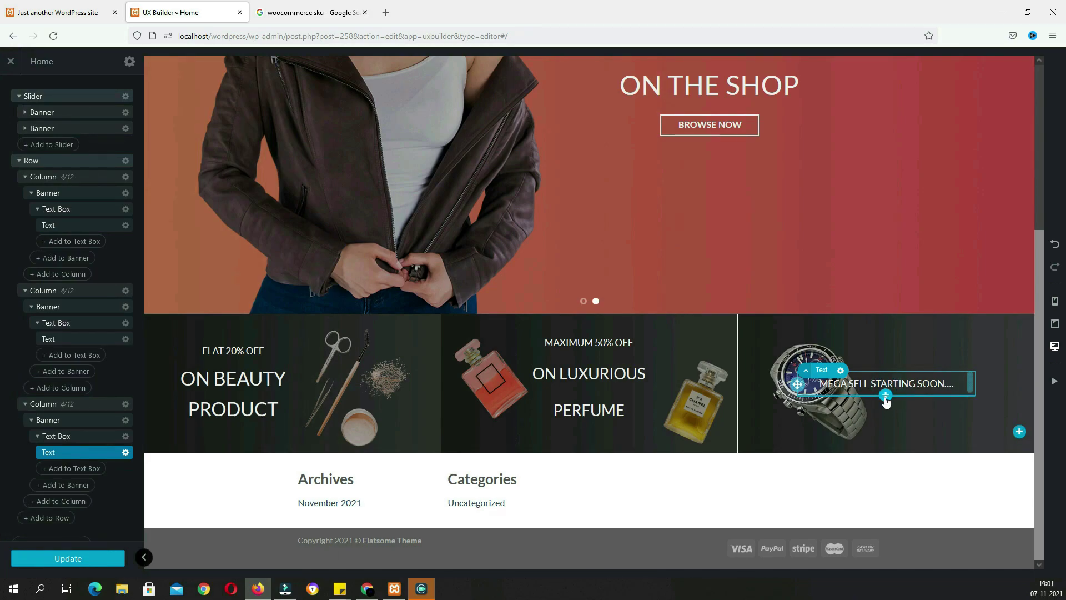
Add a countdown to the watch banner ending 10 November 2021 at 18:00 and preview it live
{"action": "left_click", "coordinate": [886, 396]}
{"action": "type", "text": "coun"}
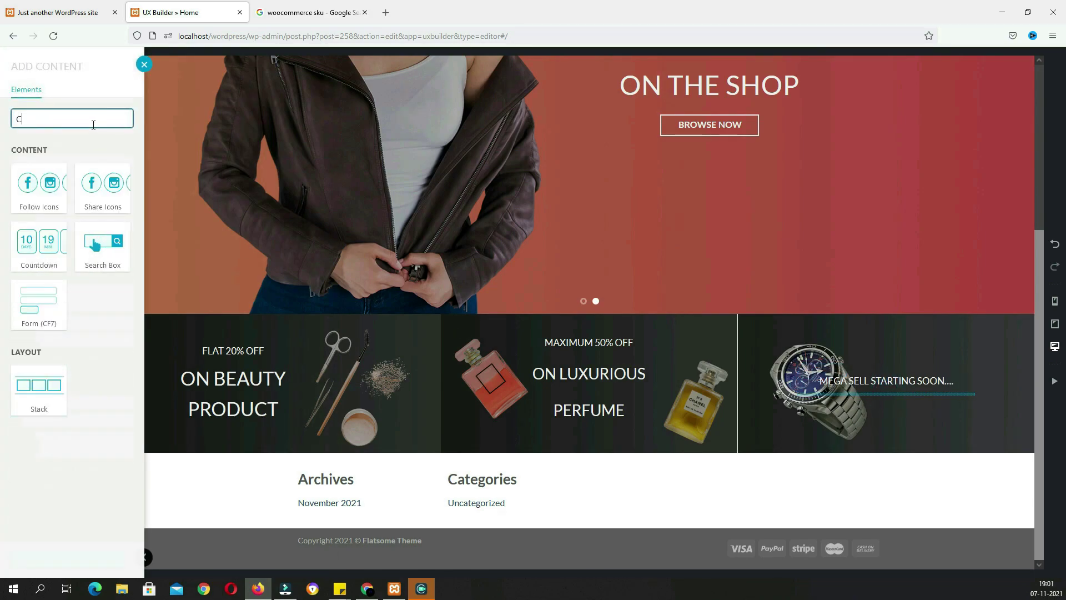
{"action": "left_click", "coordinate": [54, 191]}
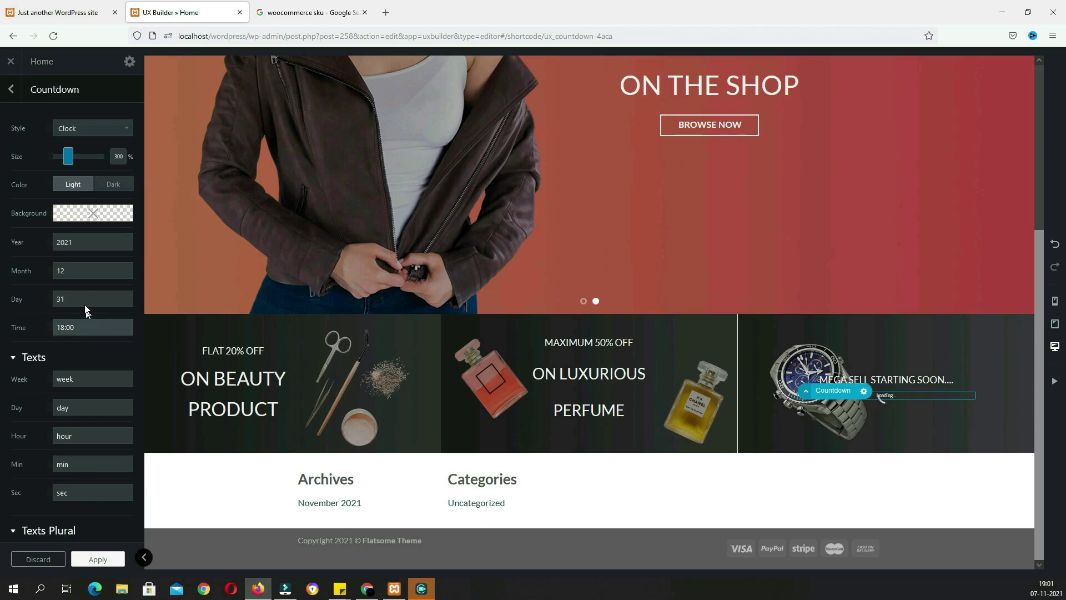
{"action": "left_click_drag", "start_coordinate": [77, 268], "coordinate": [56, 268]}
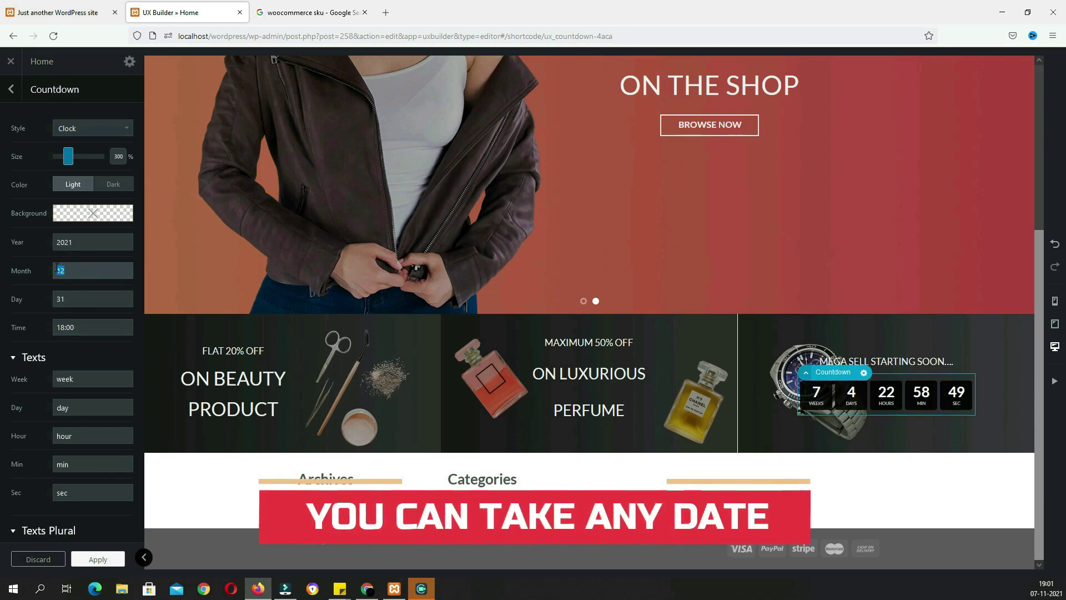
{"action": "double_click", "coordinate": [78, 298]}
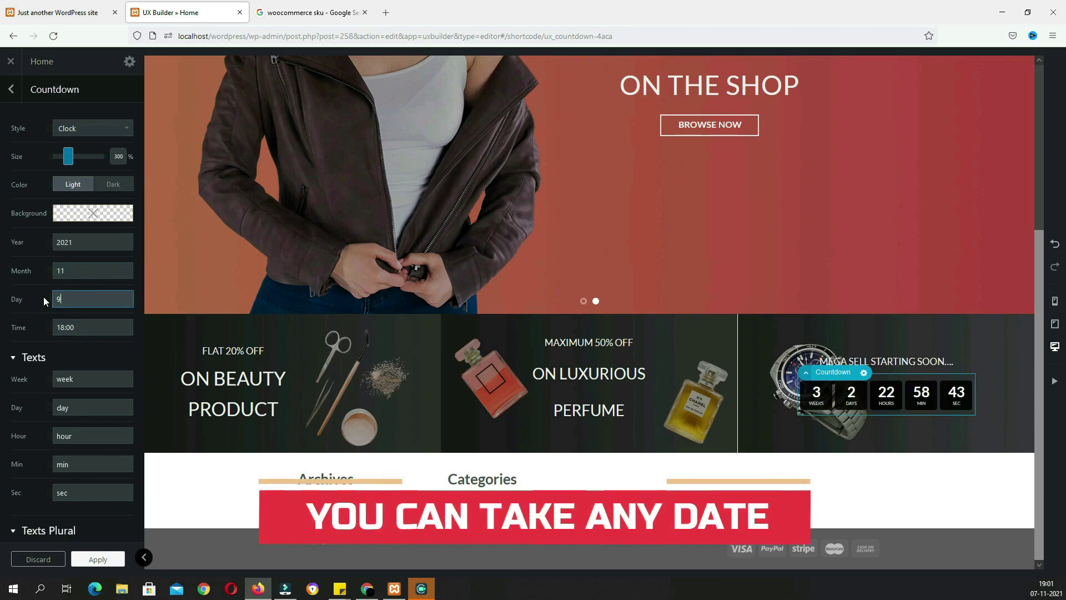
{"action": "type", "text": "9"}
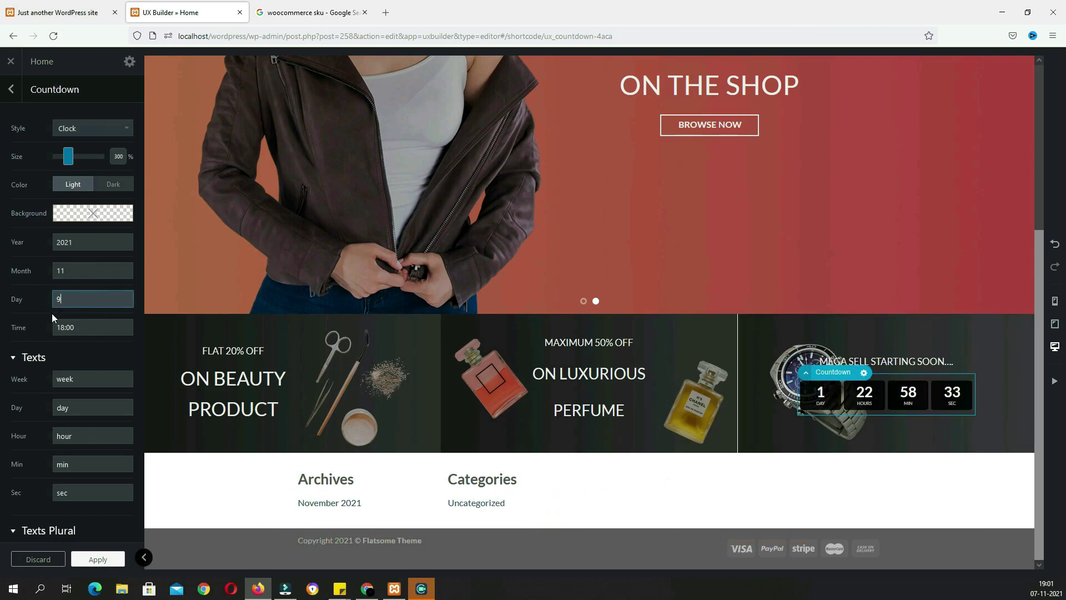
{"action": "left_click_drag", "start_coordinate": [66, 300], "coordinate": [45, 298]}
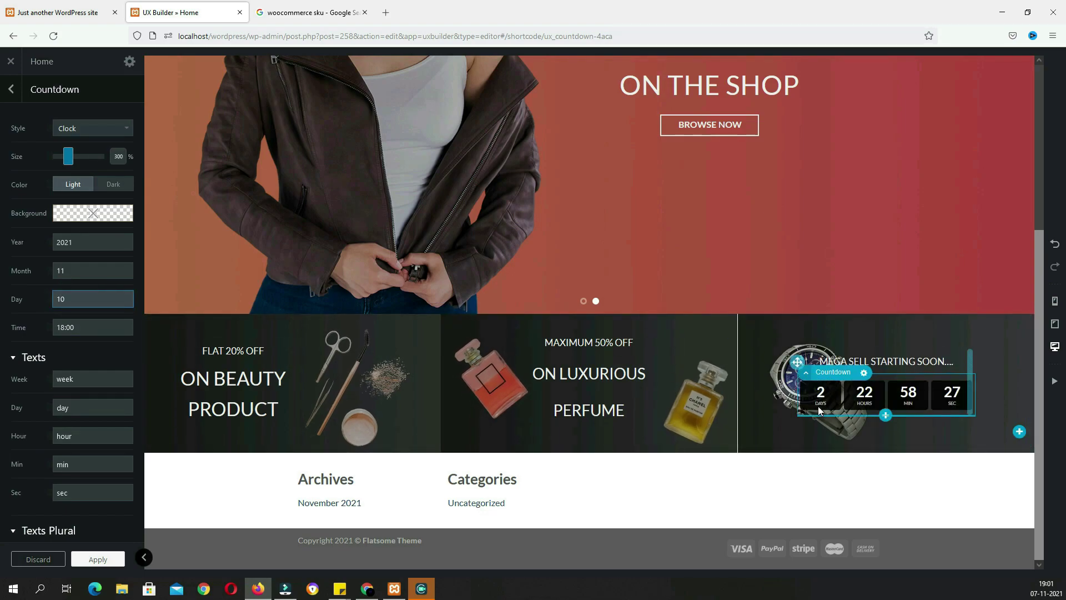
{"action": "left_click", "coordinate": [88, 13]}
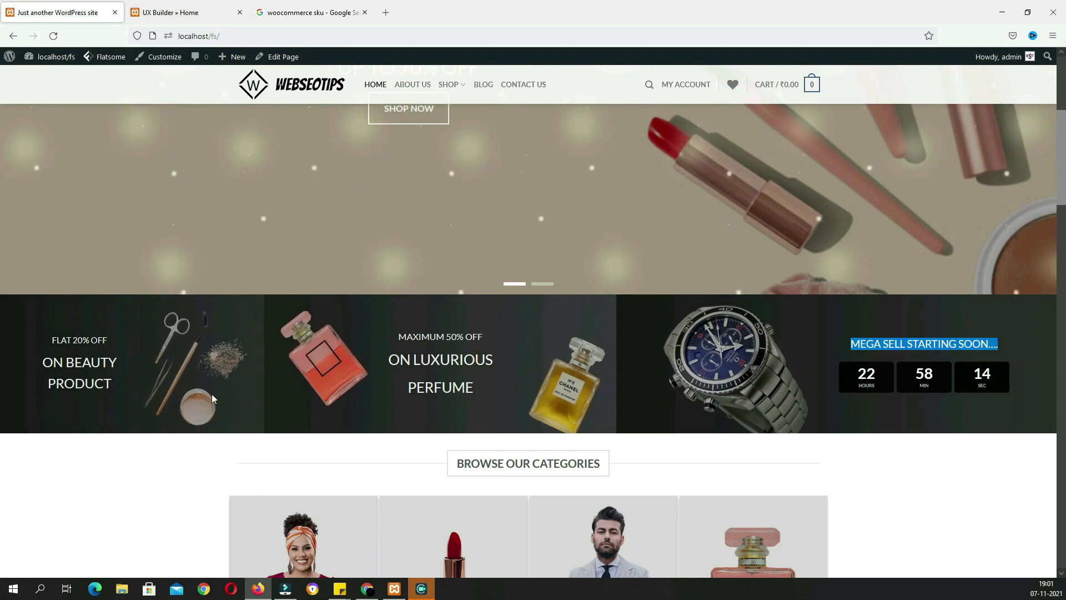
{"action": "left_click", "coordinate": [175, 19]}
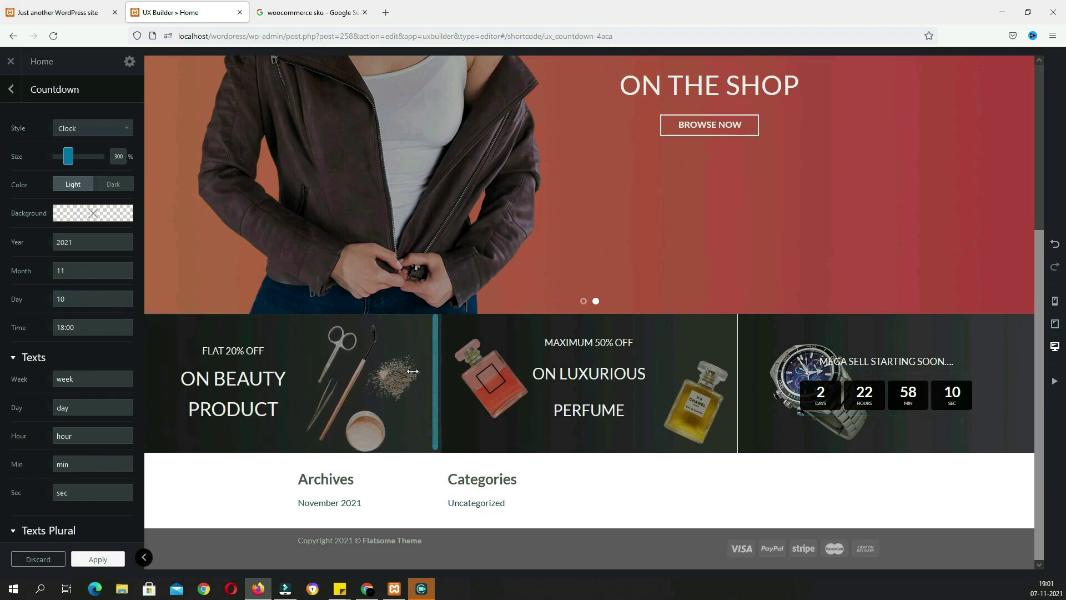
Widen the perfume and watch columns, reposition the countdown text box, and save the page
{"action": "left_click_drag", "start_coordinate": [435, 370], "coordinate": [367, 370]}
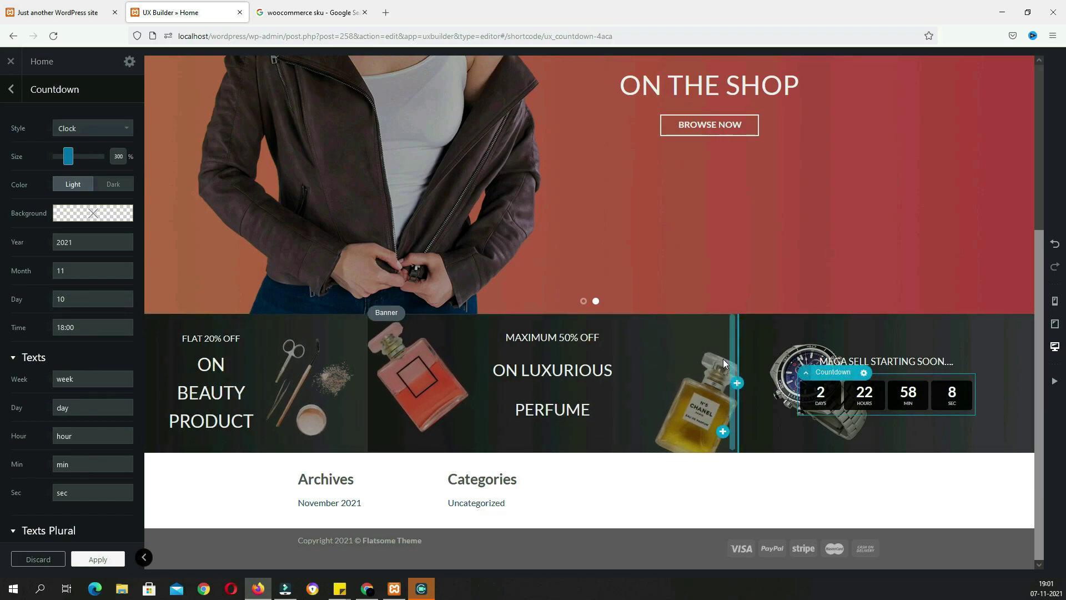
{"action": "left_click_drag", "start_coordinate": [733, 360], "coordinate": [675, 367]}
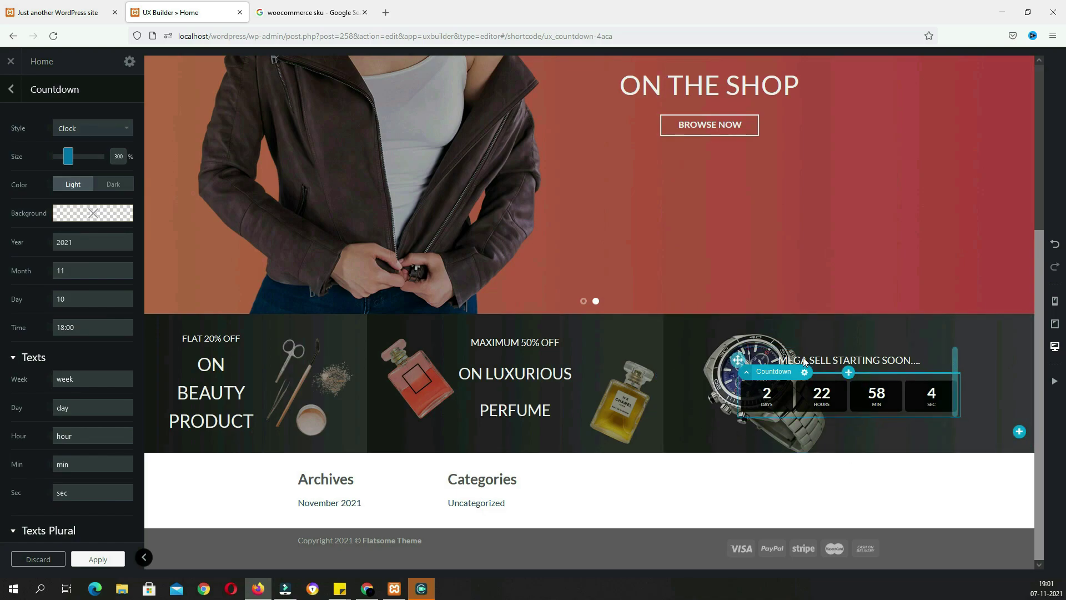
{"action": "left_click_drag", "start_coordinate": [736, 362], "coordinate": [795, 359]}
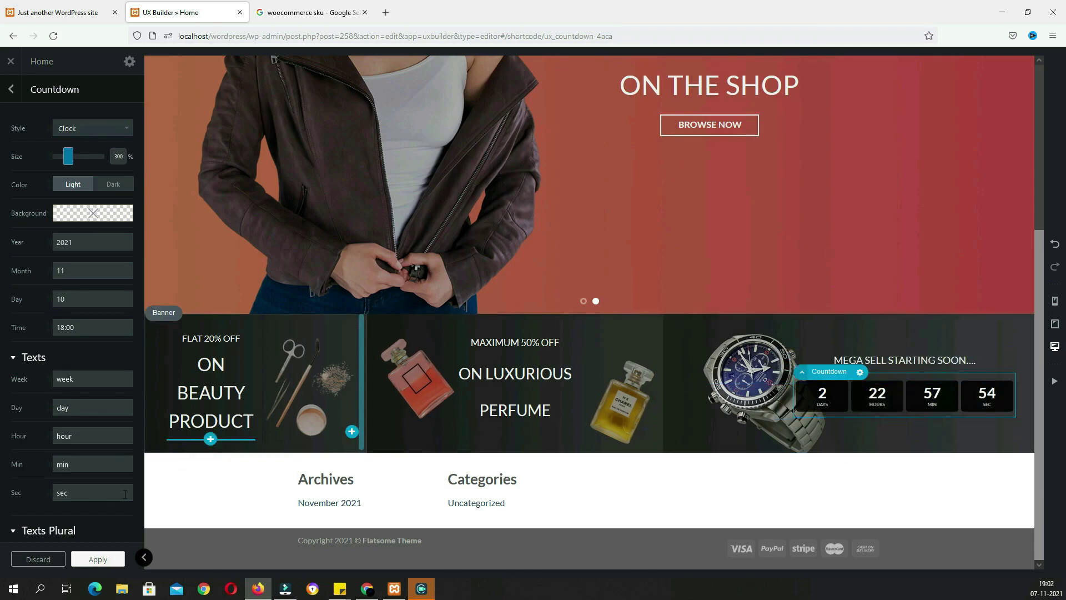
{"action": "left_click", "coordinate": [105, 564]}
{"action": "left_click", "coordinate": [105, 564]}
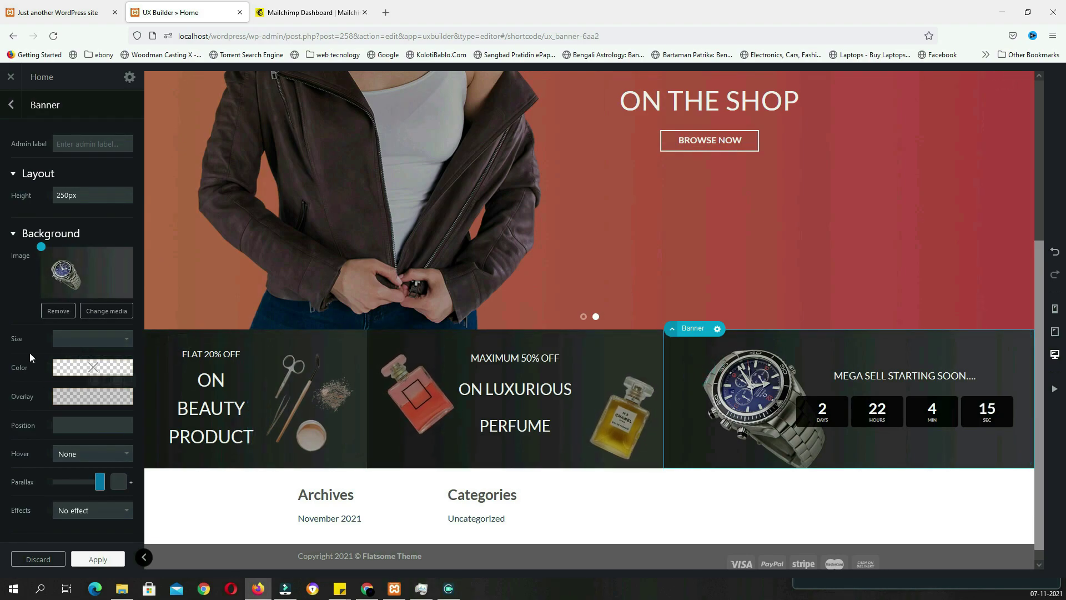
Set the watch banner's hover effect to Zoom, save, and view the live homepage
{"action": "left_click", "coordinate": [78, 457]}
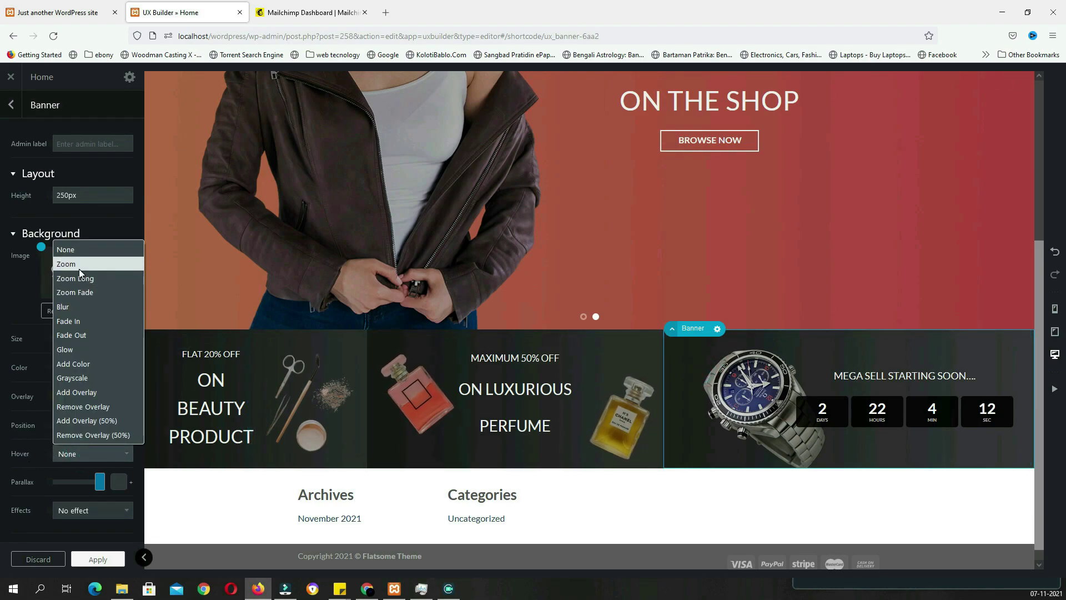
{"action": "left_click", "coordinate": [79, 269]}
{"action": "left_click", "coordinate": [99, 559]}
{"action": "left_click", "coordinate": [100, 561]}
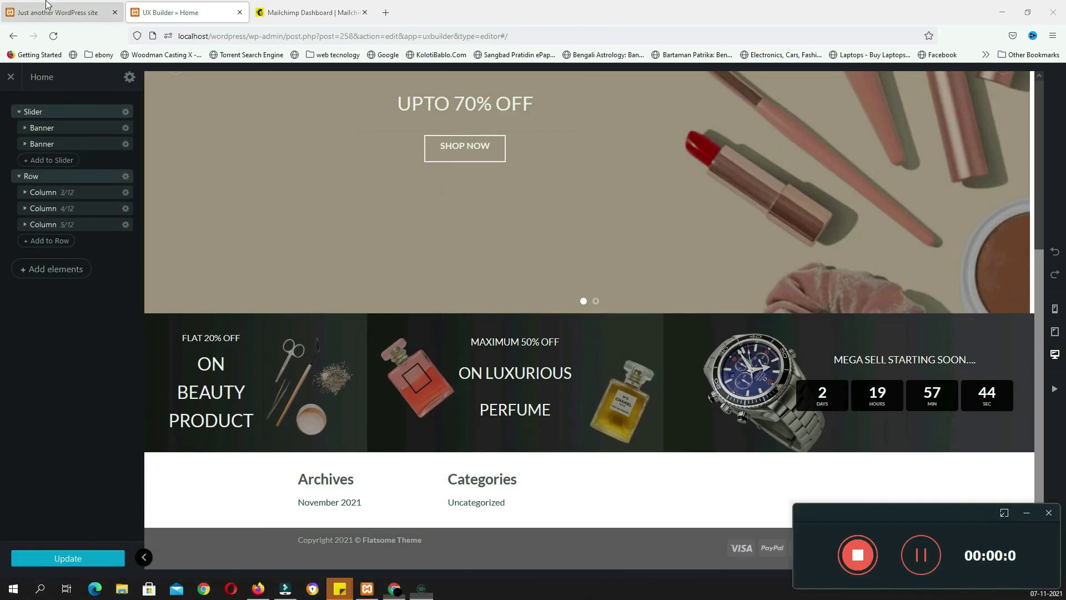
{"action": "left_click", "coordinate": [53, 12]}
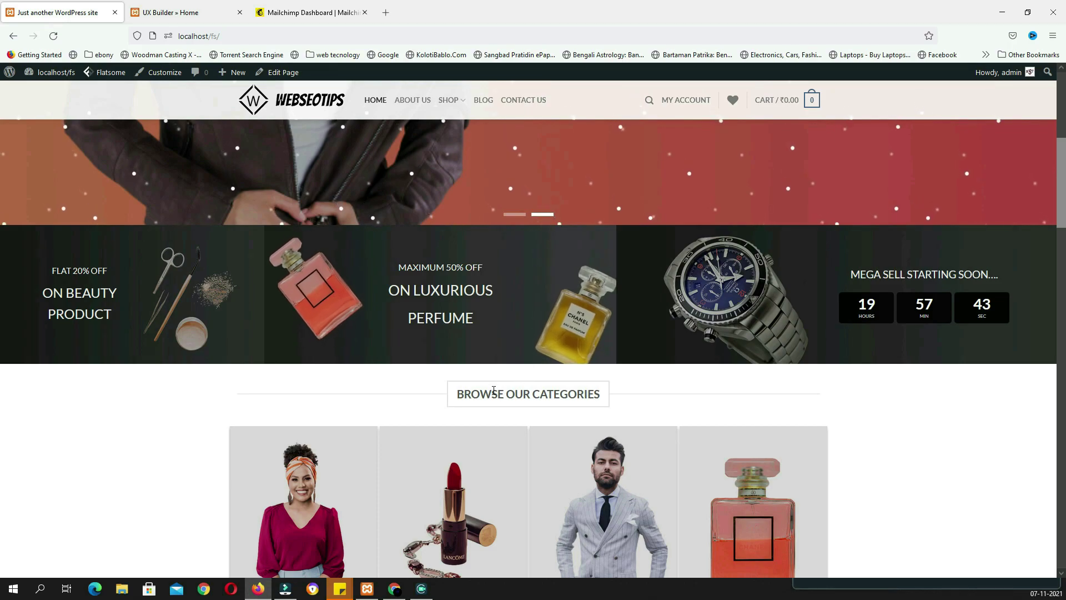
Insert a 'BROWSE OUR CATEGORIES' title below the banner row with the Center Bold style
{"action": "left_click", "coordinate": [185, 16]}
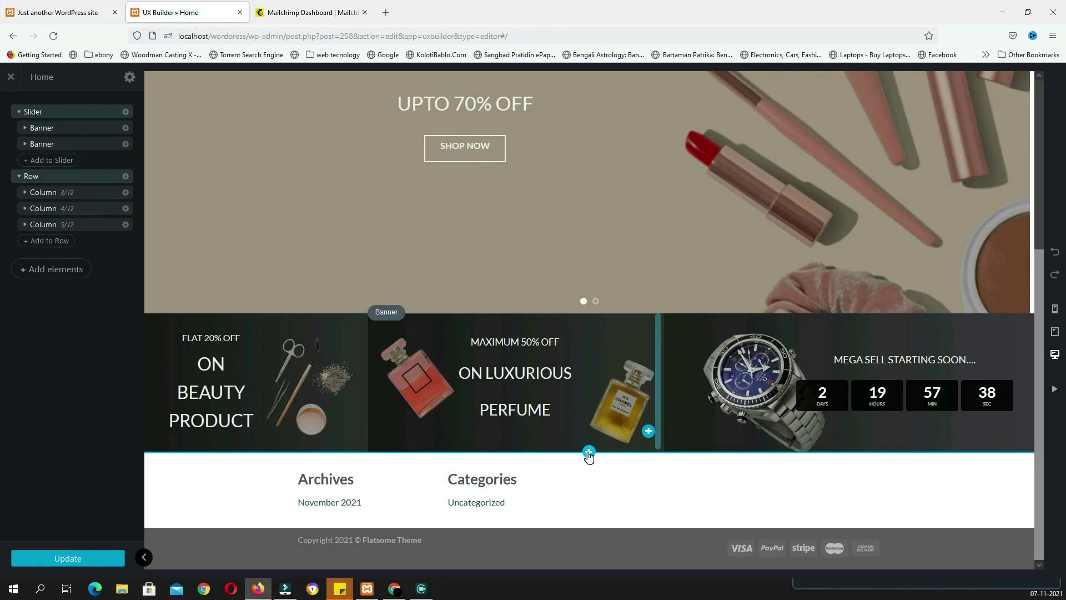
{"action": "left_click", "coordinate": [588, 452]}
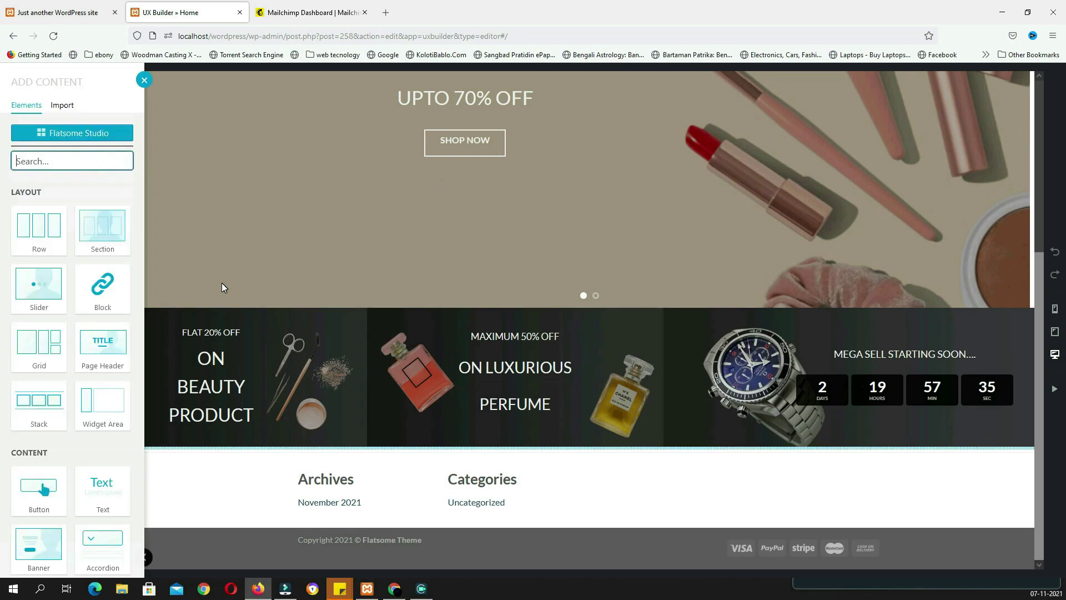
{"action": "type", "text": "tit"}
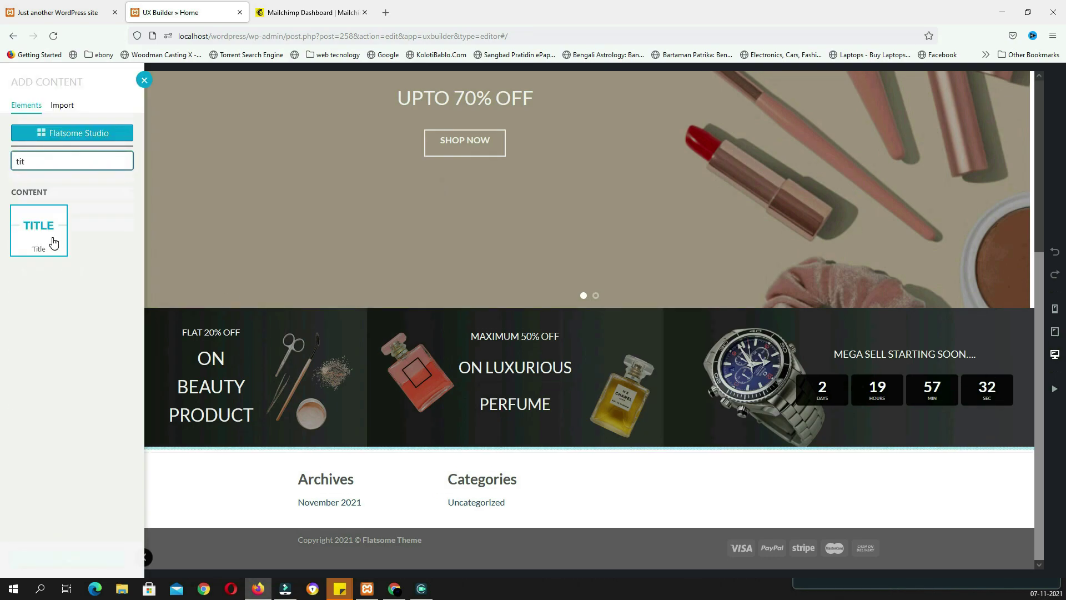
{"action": "left_click", "coordinate": [54, 243]}
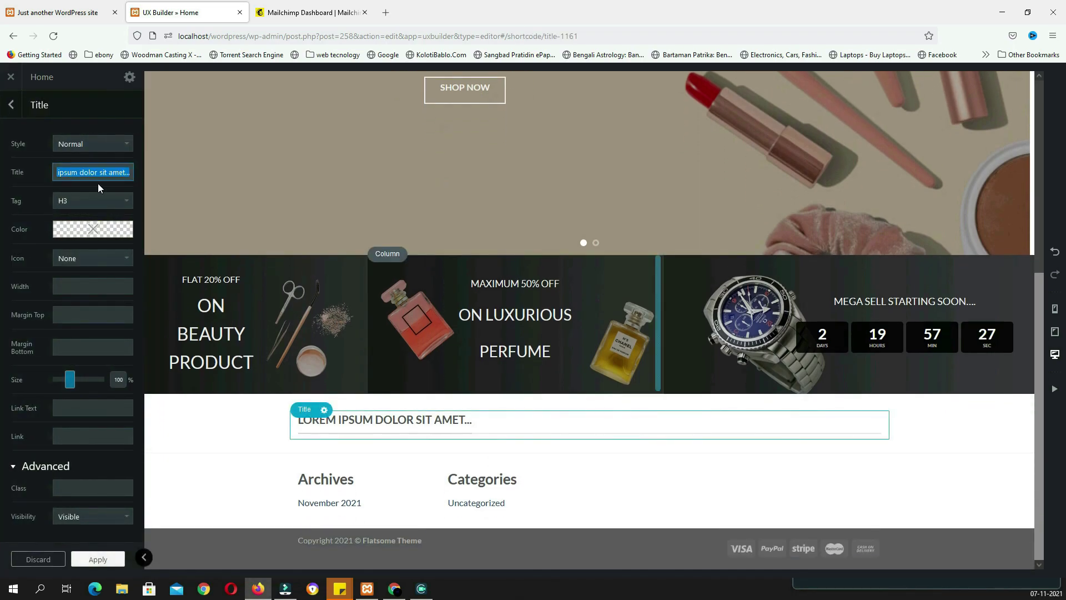
{"action": "type", "text": "BROWSE OUR CATEGORIES"}
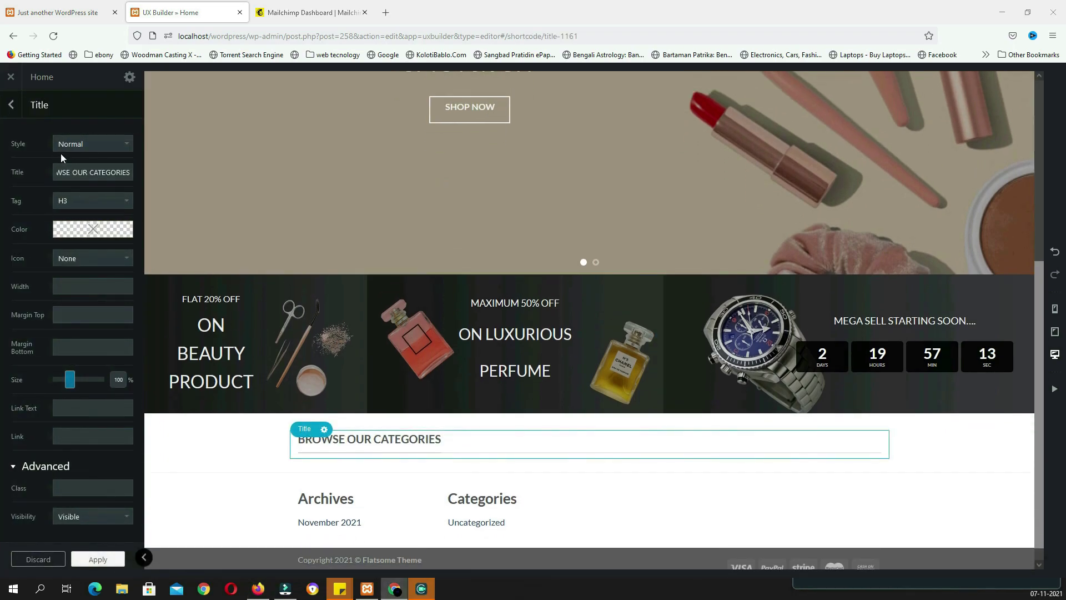
{"action": "left_click", "coordinate": [79, 143]}
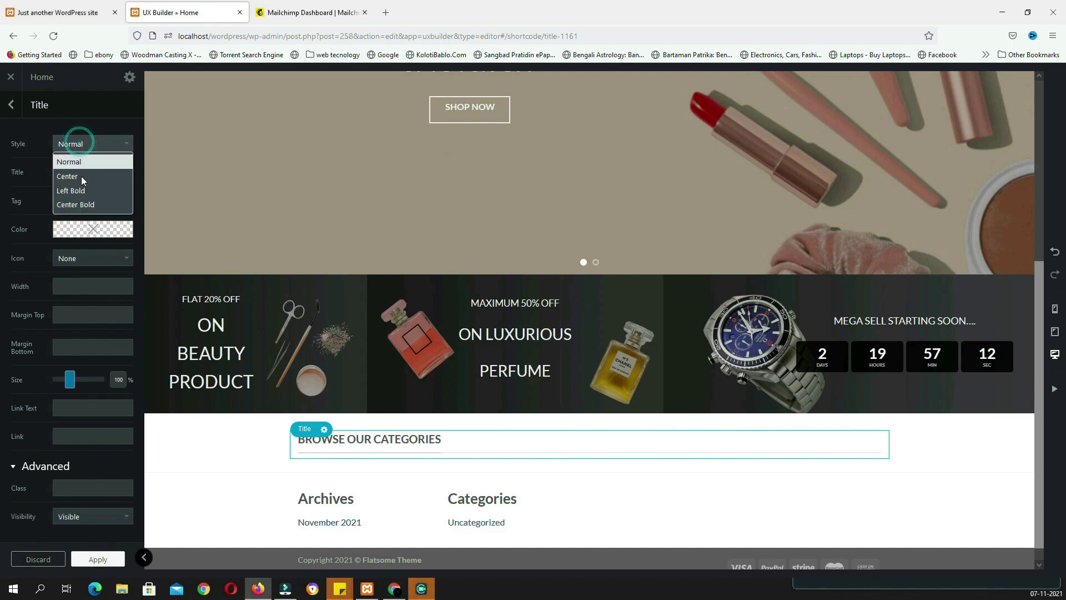
{"action": "left_click", "coordinate": [87, 206]}
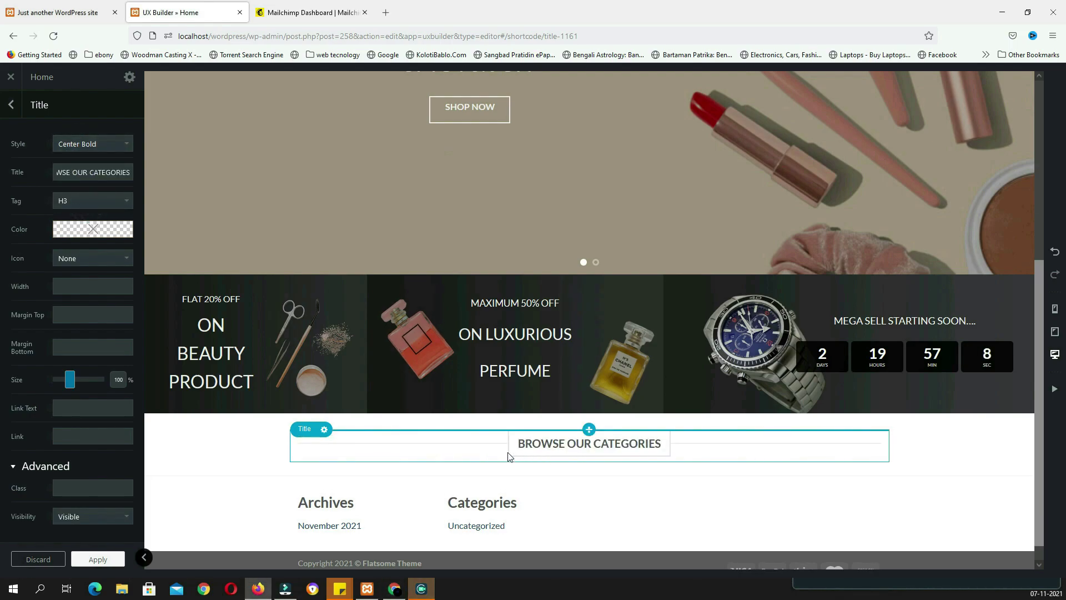
{"action": "key", "text": "ctrl+shift+Tab"}
{"action": "scroll", "coordinate": [466, 471], "scroll_direction": "down", "scroll_amount": 3}
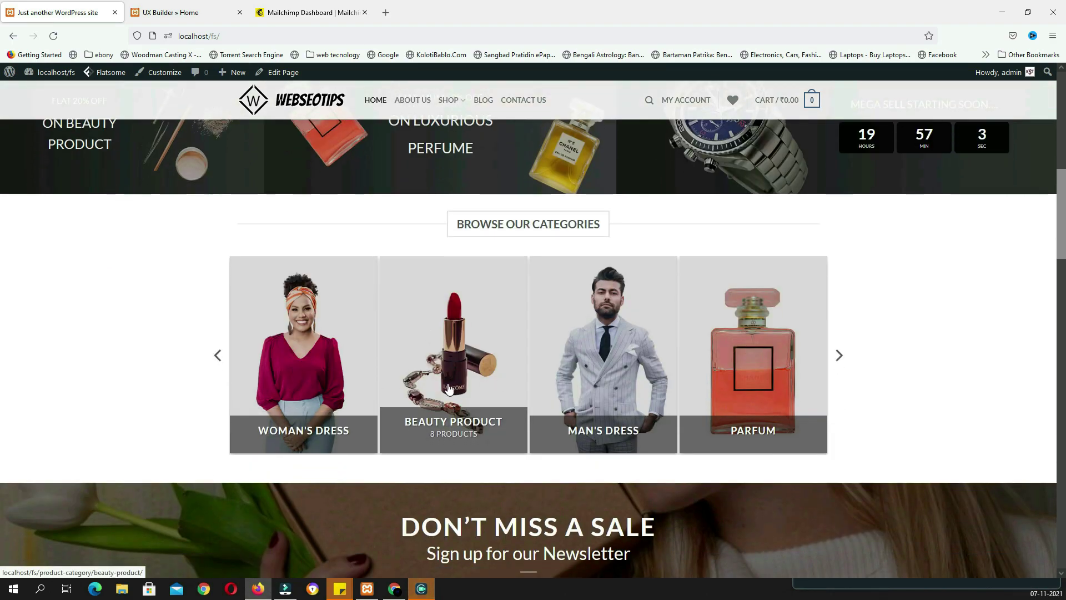
{"action": "key", "text": "ctrl+Tab"}
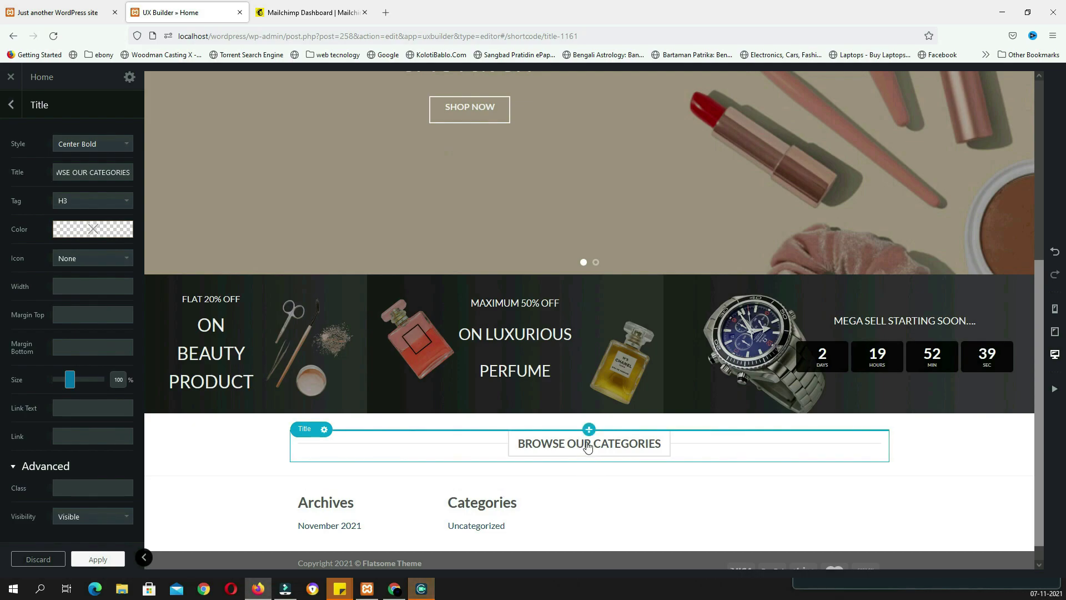
Insert a Product Categories block using the Overlay preset under the heading
{"action": "left_click", "coordinate": [11, 105]}
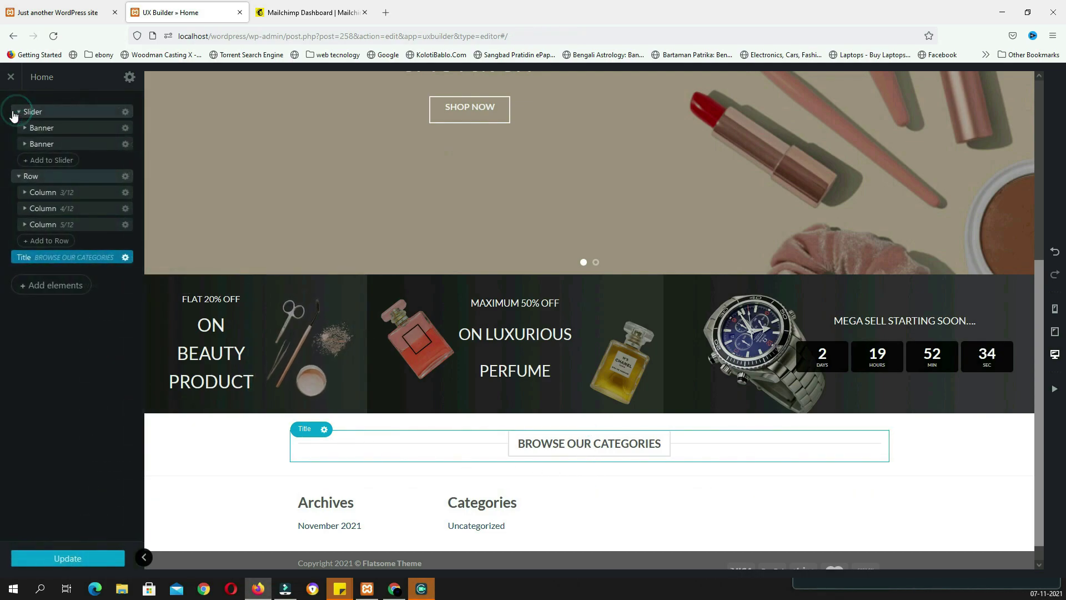
{"action": "left_click", "coordinate": [66, 290]}
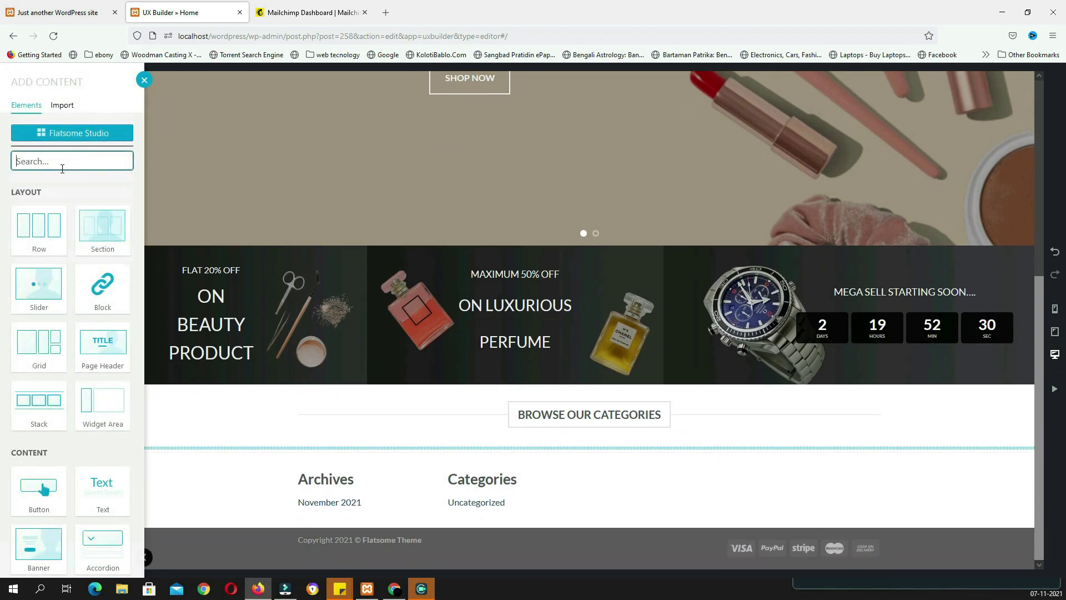
{"action": "type", "text": "product "}
{"action": "type", "text": "c"}
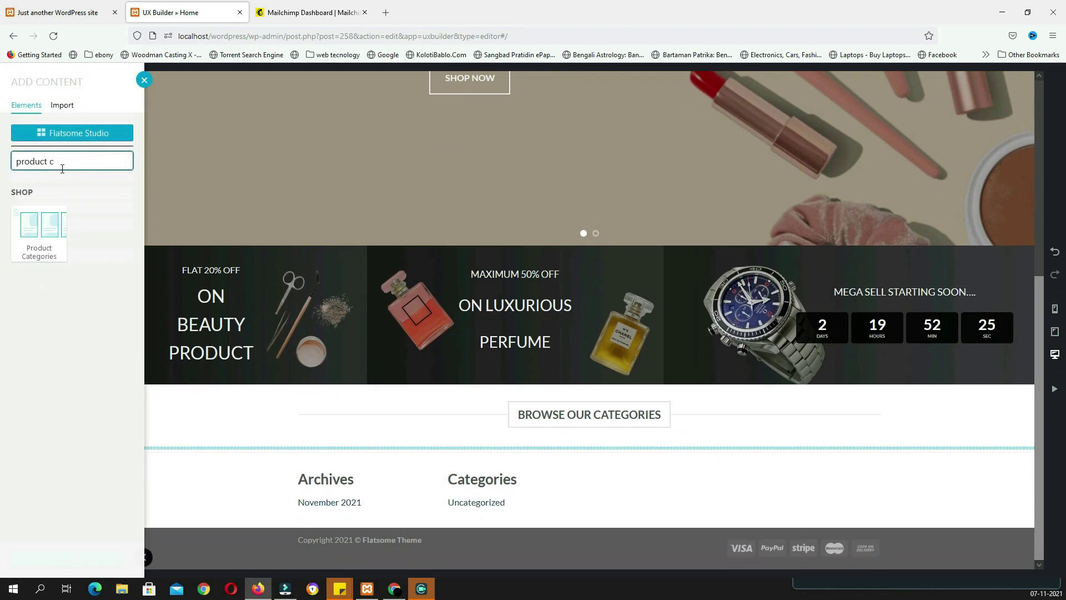
{"action": "left_click", "coordinate": [65, 225]}
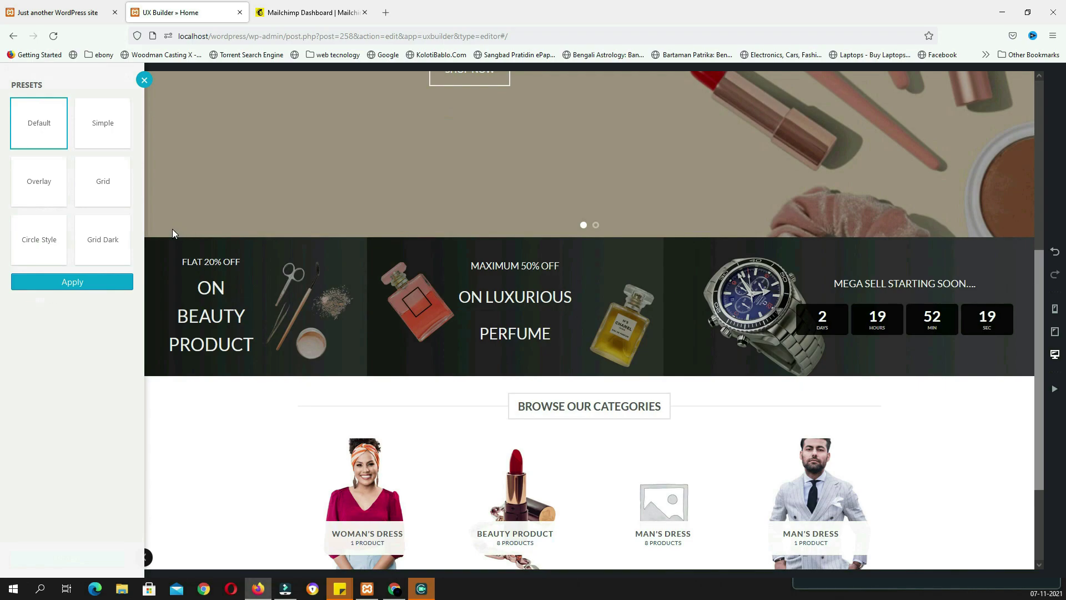
{"action": "left_click", "coordinate": [46, 186]}
{"action": "left_click", "coordinate": [85, 281]}
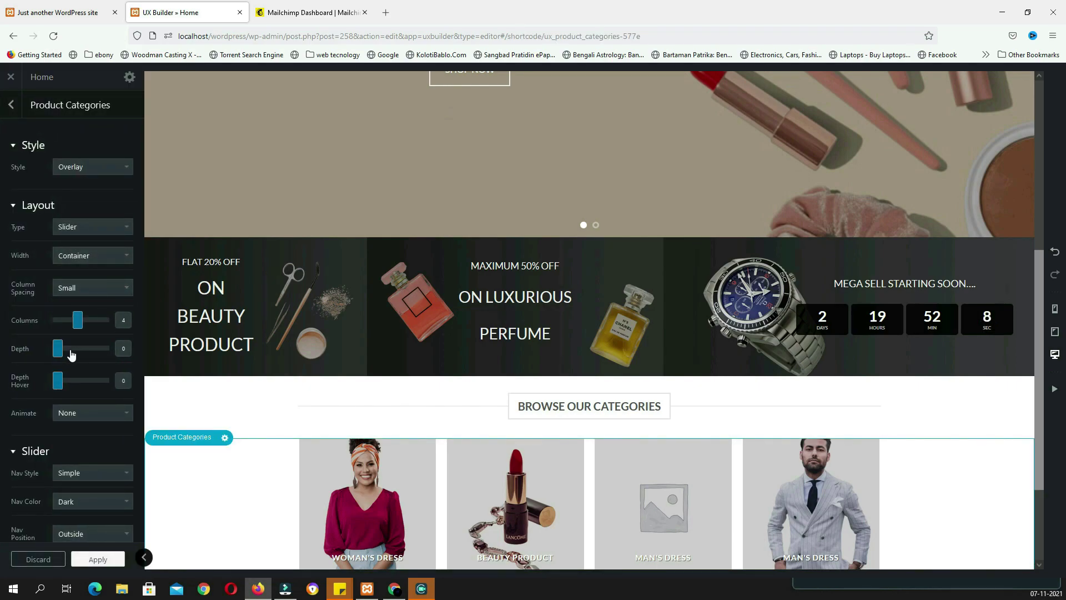
Give the category boxes shadow depth 2, hover shadow 1, and a Bounce In animation
{"action": "left_click_drag", "start_coordinate": [58, 354], "coordinate": [77, 355]}
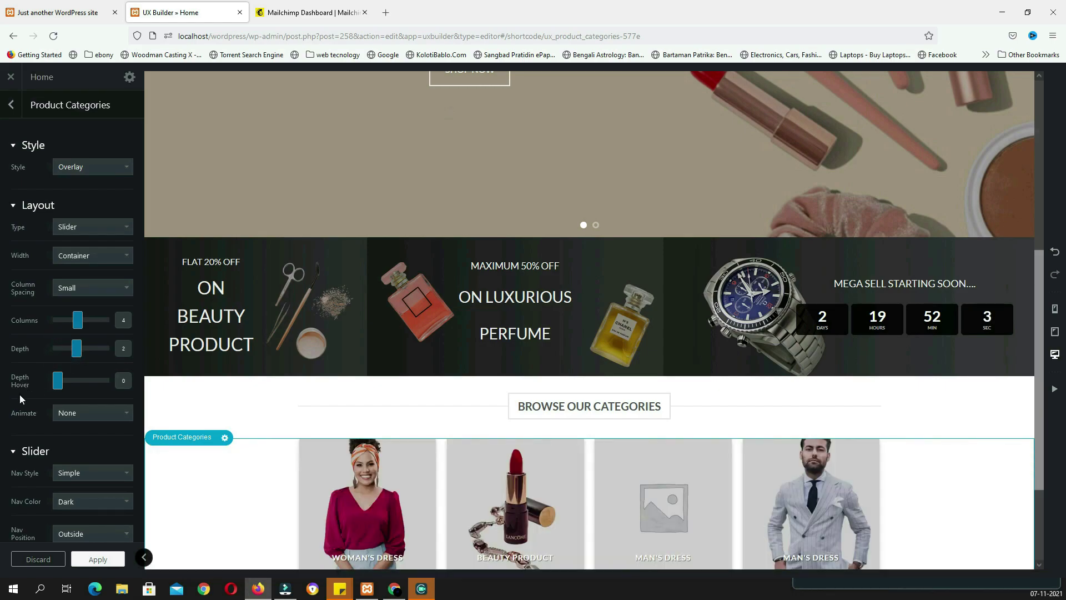
{"action": "left_click_drag", "start_coordinate": [58, 380], "coordinate": [67, 380]}
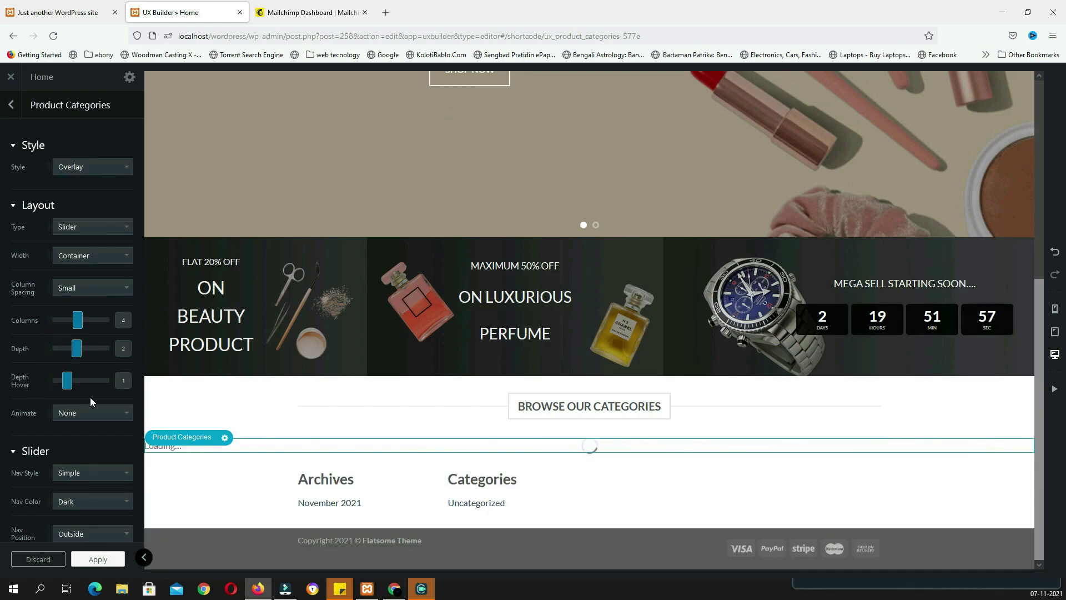
{"action": "left_click", "coordinate": [89, 413]}
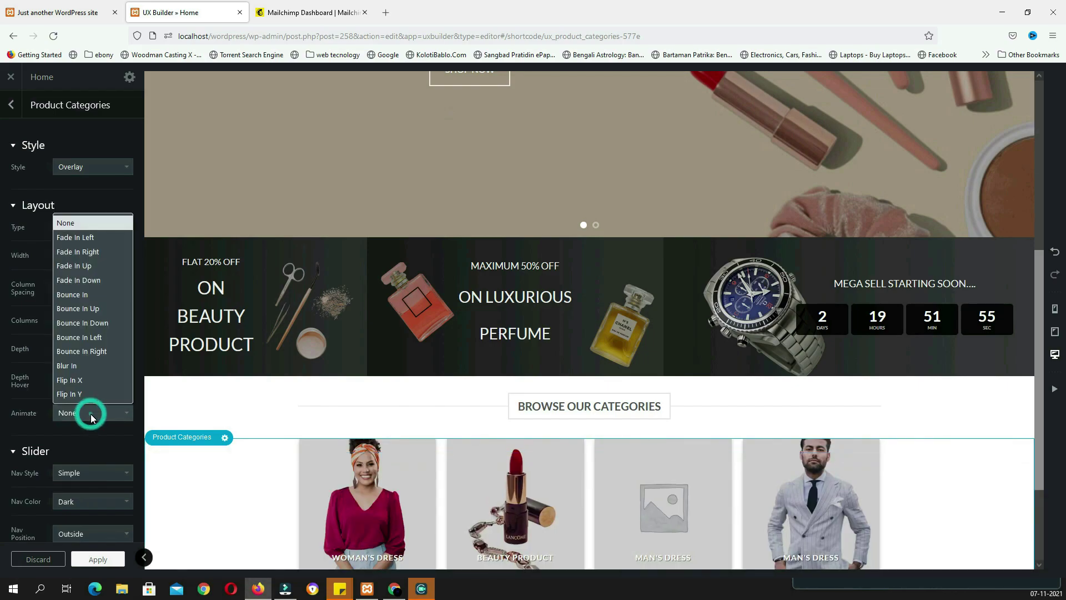
{"action": "left_click", "coordinate": [100, 294]}
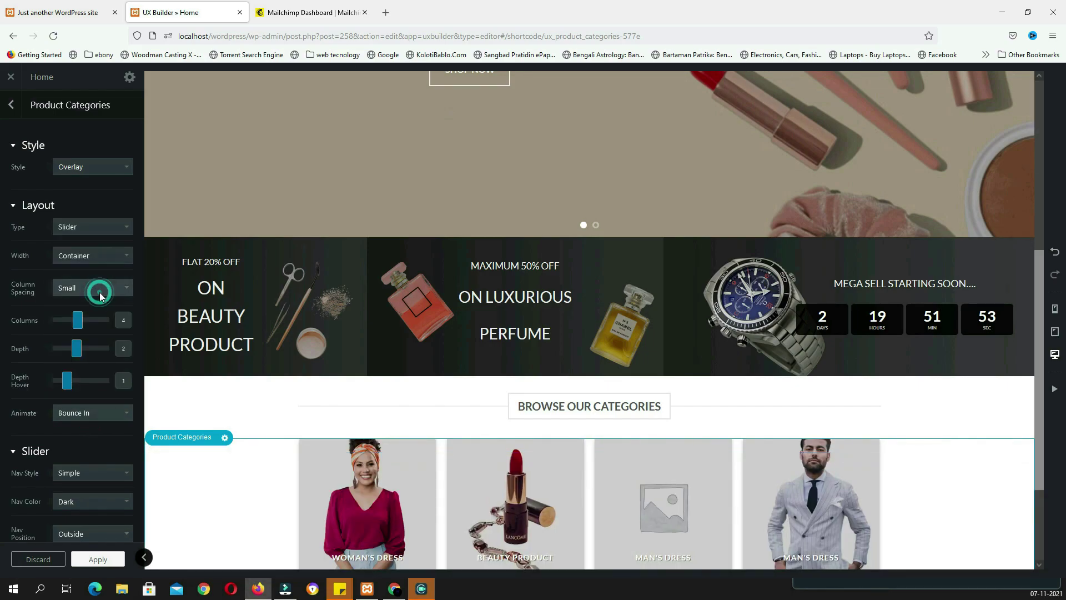
{"action": "scroll", "coordinate": [73, 388], "scroll_direction": "down", "scroll_amount": 10}
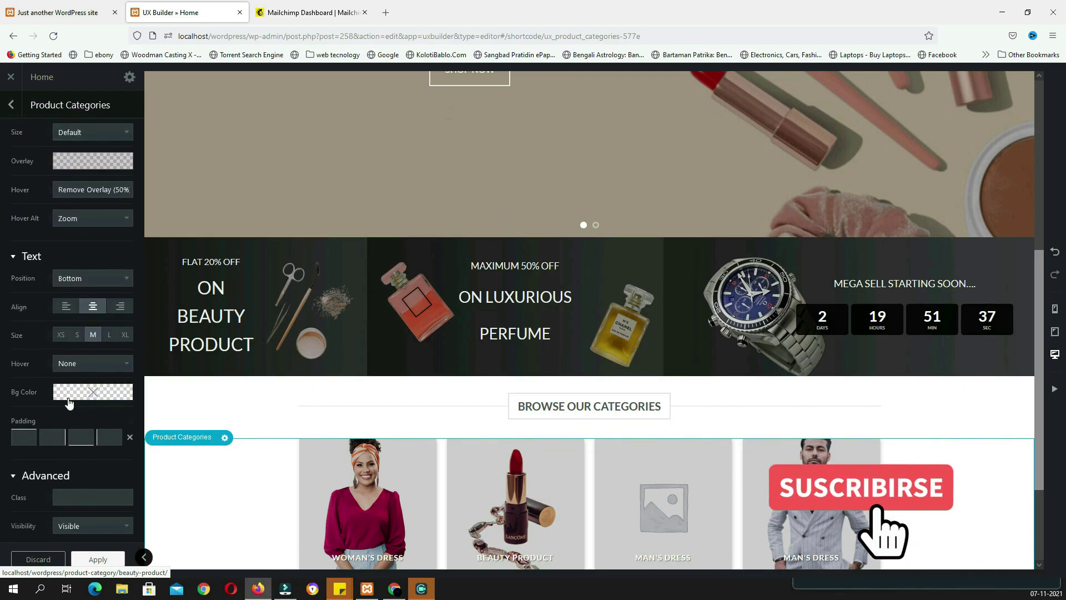
Set label backgrounds to translucent grey rgba(79,79,79,0.581) and label text size L
{"action": "left_click", "coordinate": [68, 394]}
{"action": "left_click", "coordinate": [73, 449]}
{"action": "left_click_drag", "start_coordinate": [61, 451], "coordinate": [54, 464]}
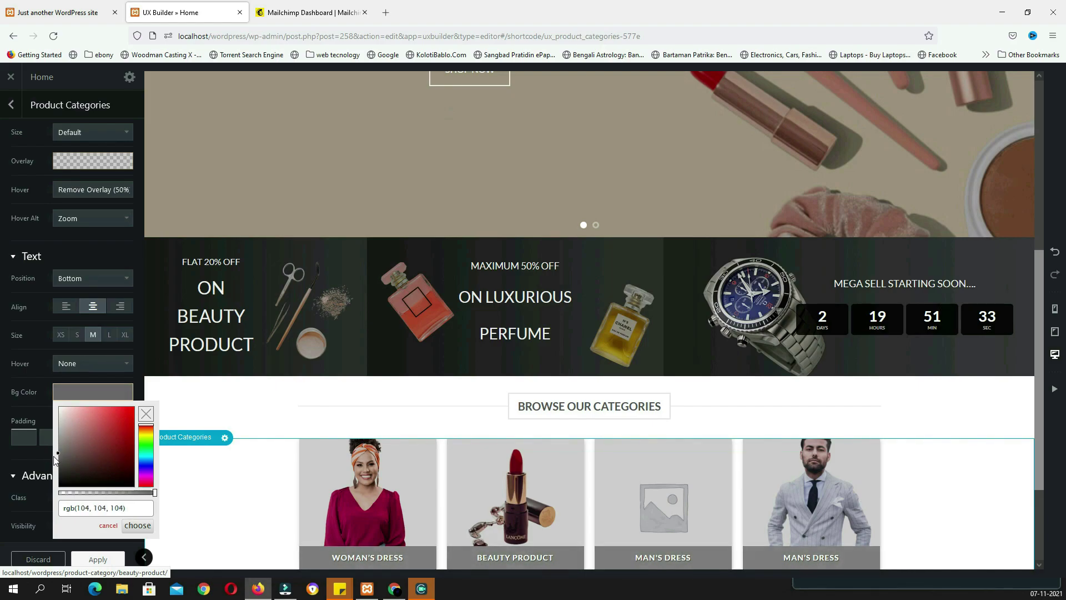
{"action": "left_click_drag", "start_coordinate": [152, 493], "coordinate": [115, 494]}
{"action": "scroll", "coordinate": [373, 458], "scroll_direction": "down", "scroll_amount": 2}
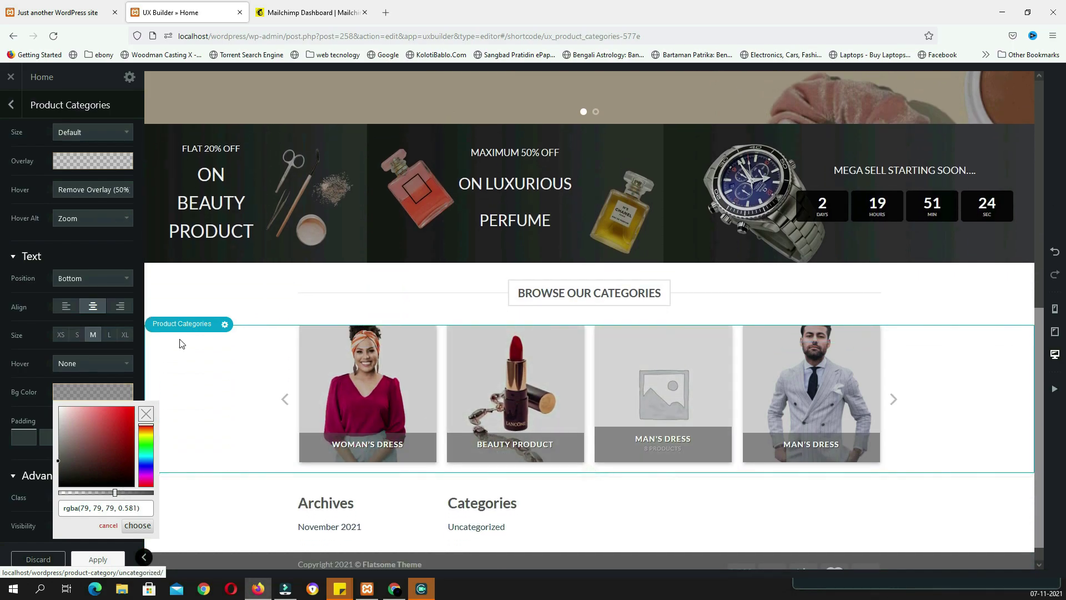
{"action": "left_click", "coordinate": [110, 335]}
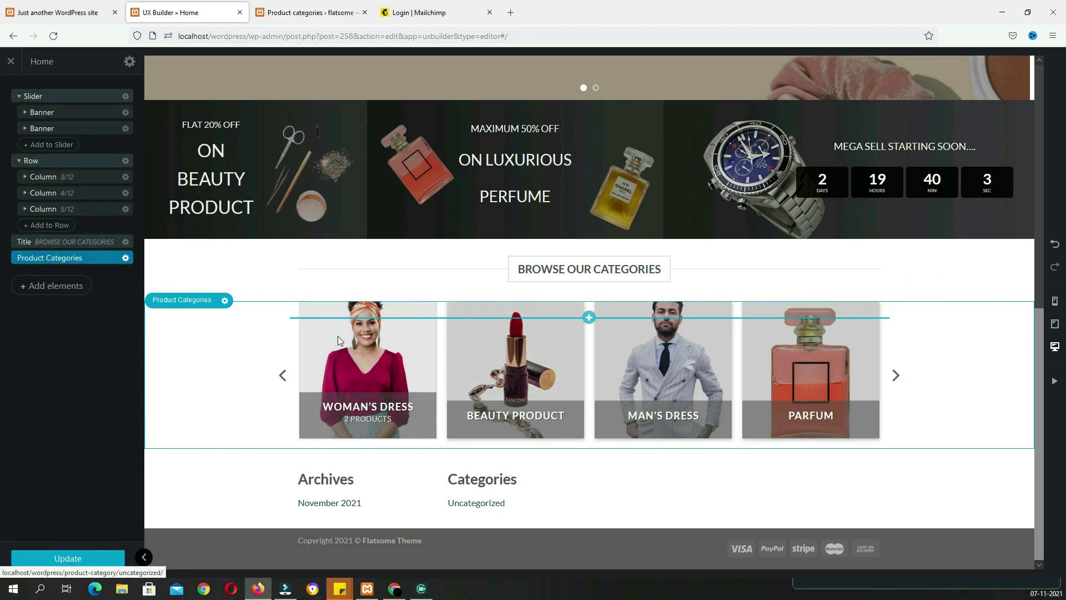
Set the category slider images to Large size, apply, and view the live home page
{"action": "left_click", "coordinate": [368, 358]}
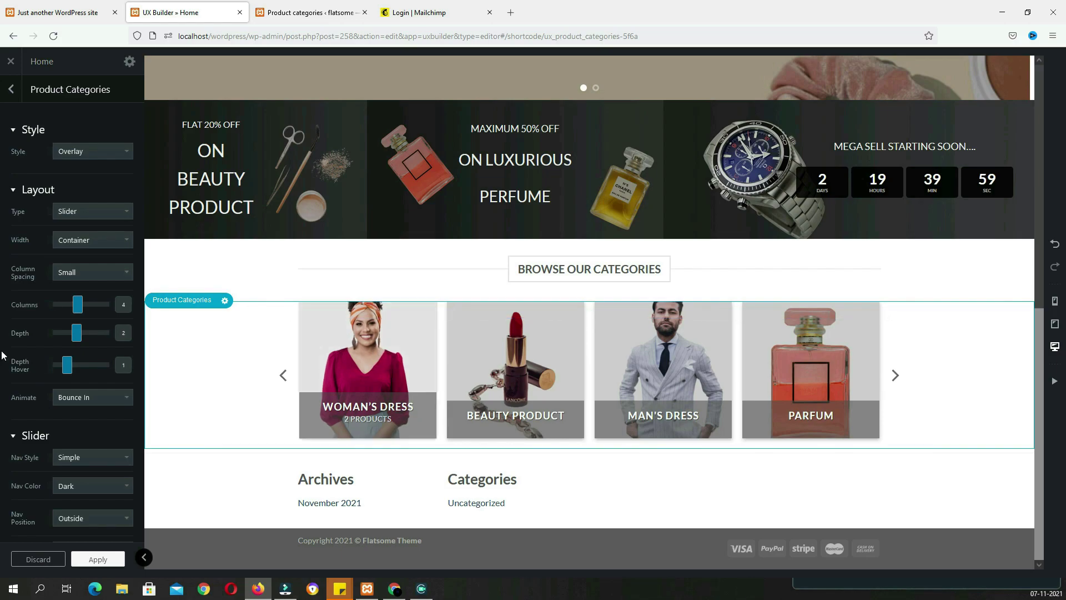
{"action": "scroll", "coordinate": [86, 348], "scroll_direction": "down", "scroll_amount": 10}
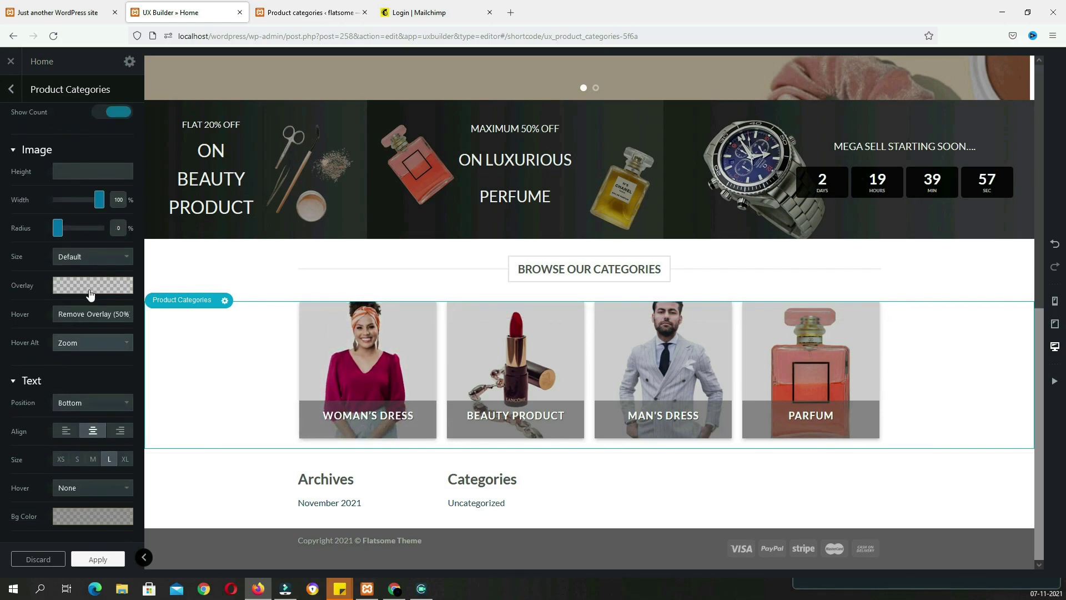
{"action": "left_click", "coordinate": [99, 259]}
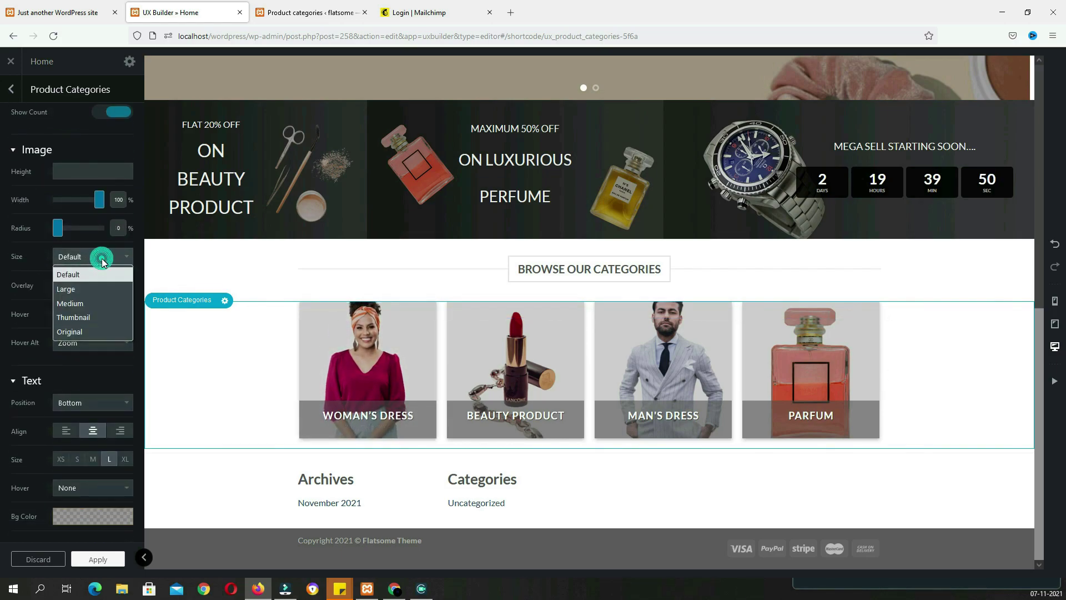
{"action": "left_click", "coordinate": [85, 294]}
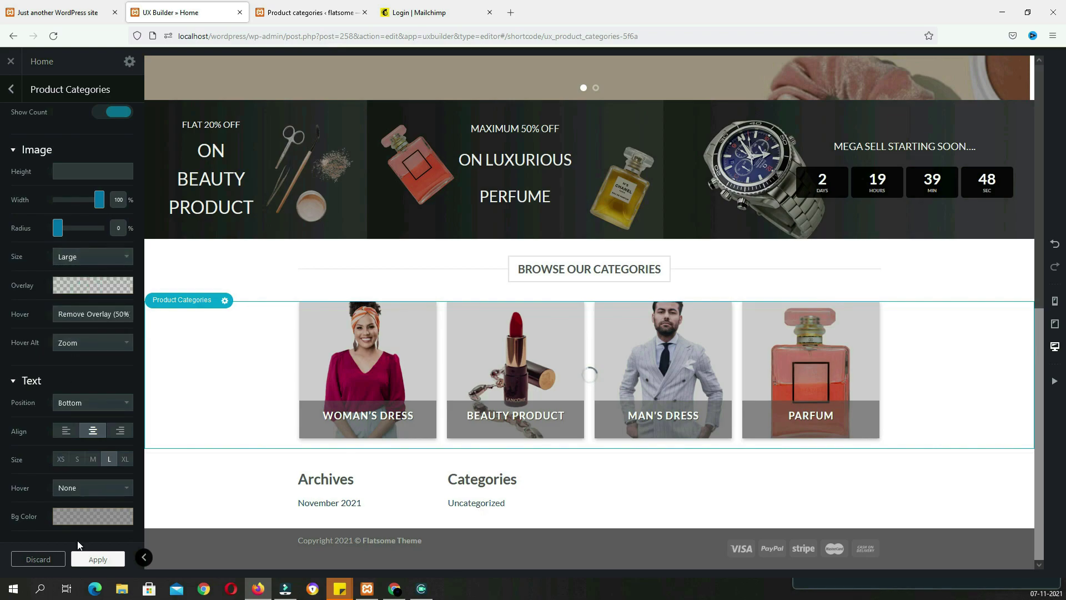
{"action": "left_click", "coordinate": [98, 559]}
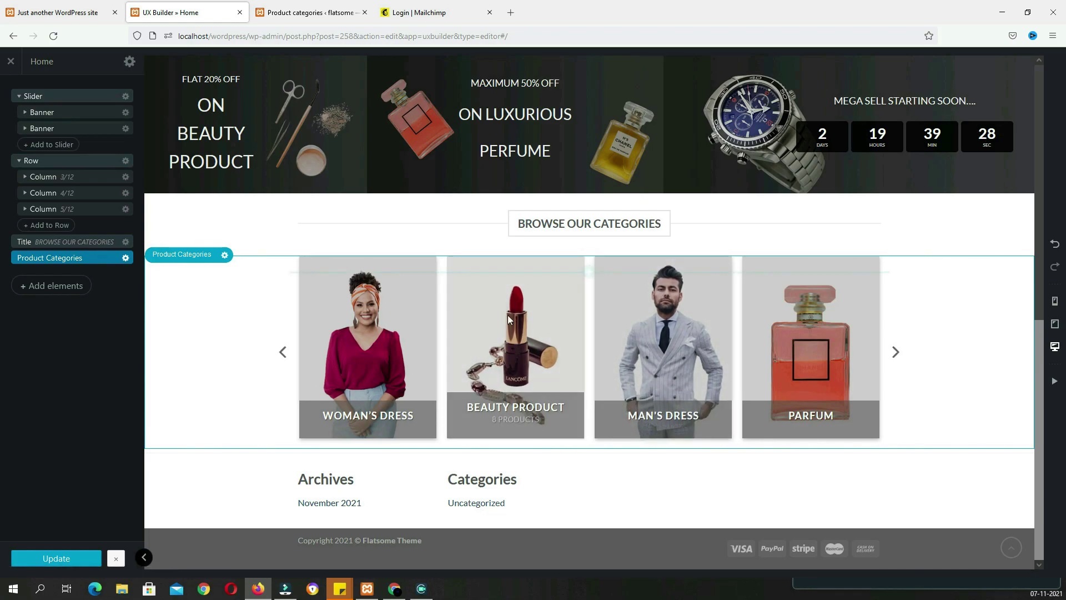
{"action": "left_click", "coordinate": [78, 12]}
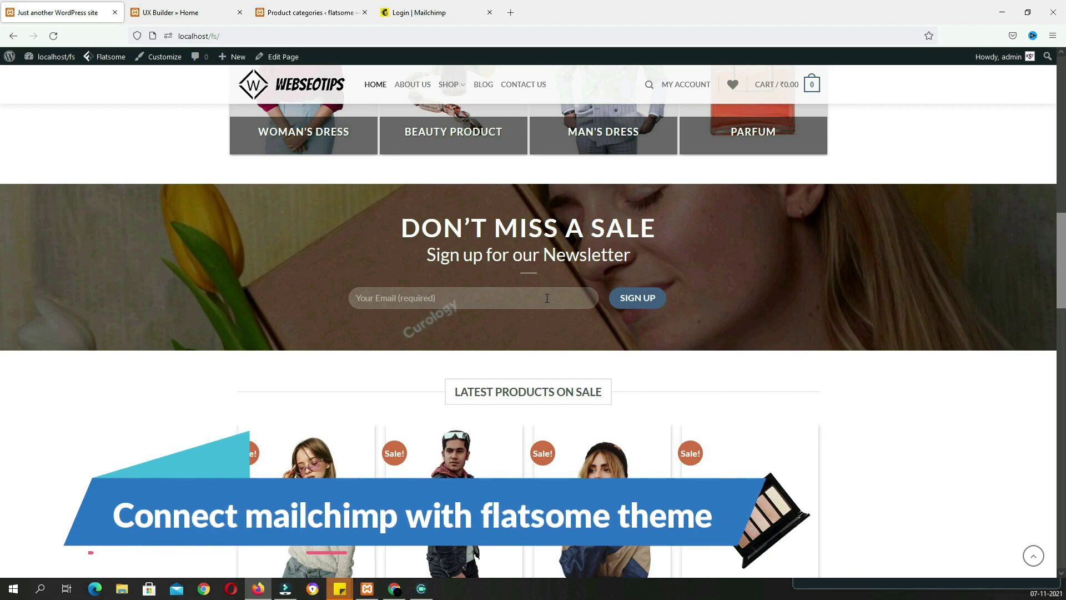
From the WordPress dashboard, start a new Contact Form 7 form via Contact > Add New
{"action": "key", "text": "alt"}
{"action": "left_click", "coordinate": [313, 31]}
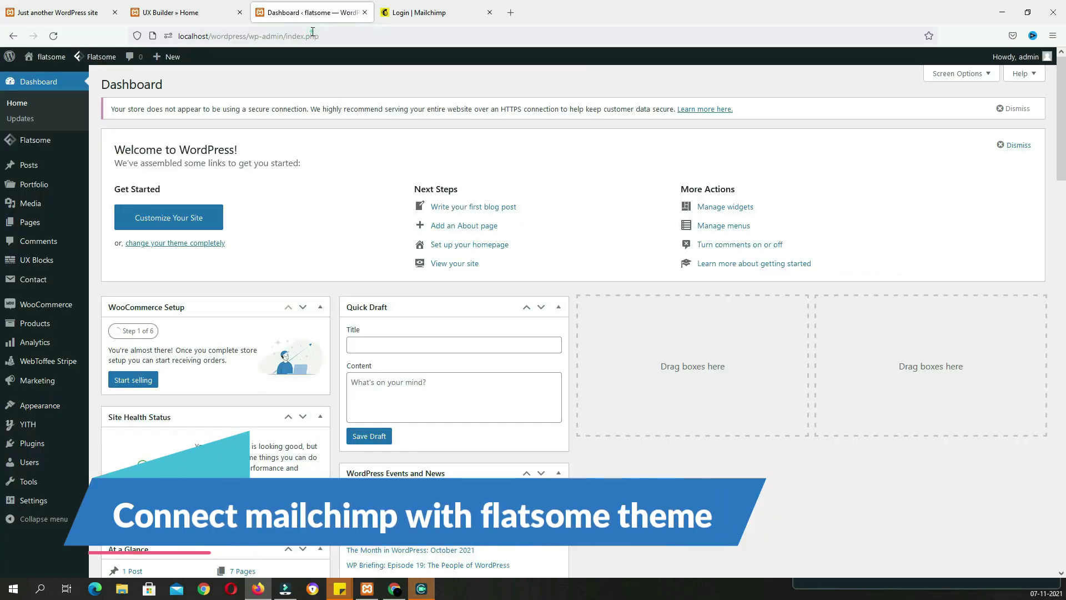
{"action": "mouse_move", "coordinate": [72, 383]}
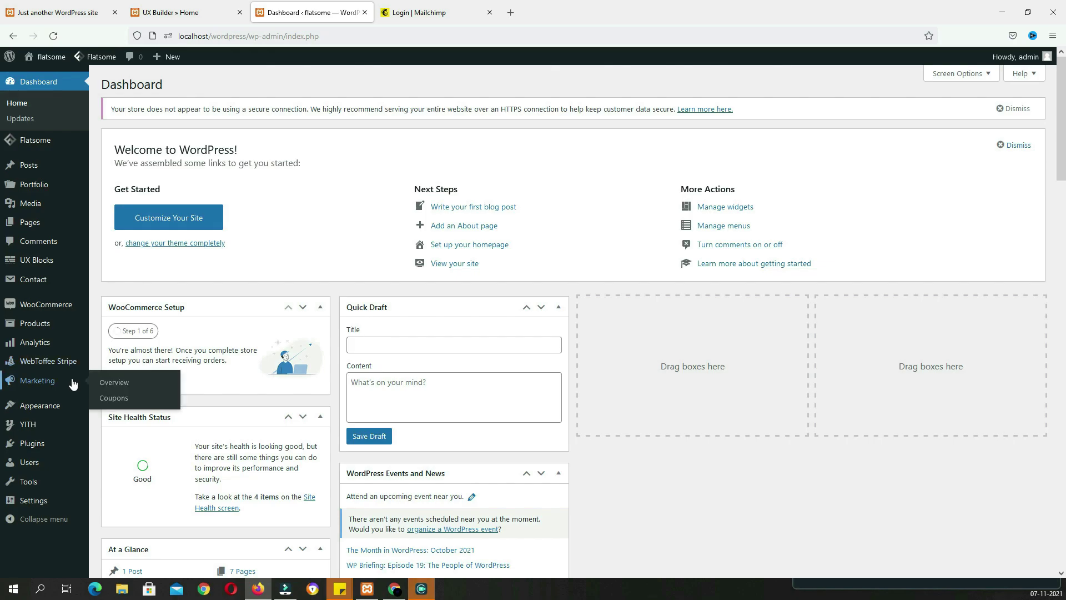
{"action": "mouse_move", "coordinate": [38, 285]}
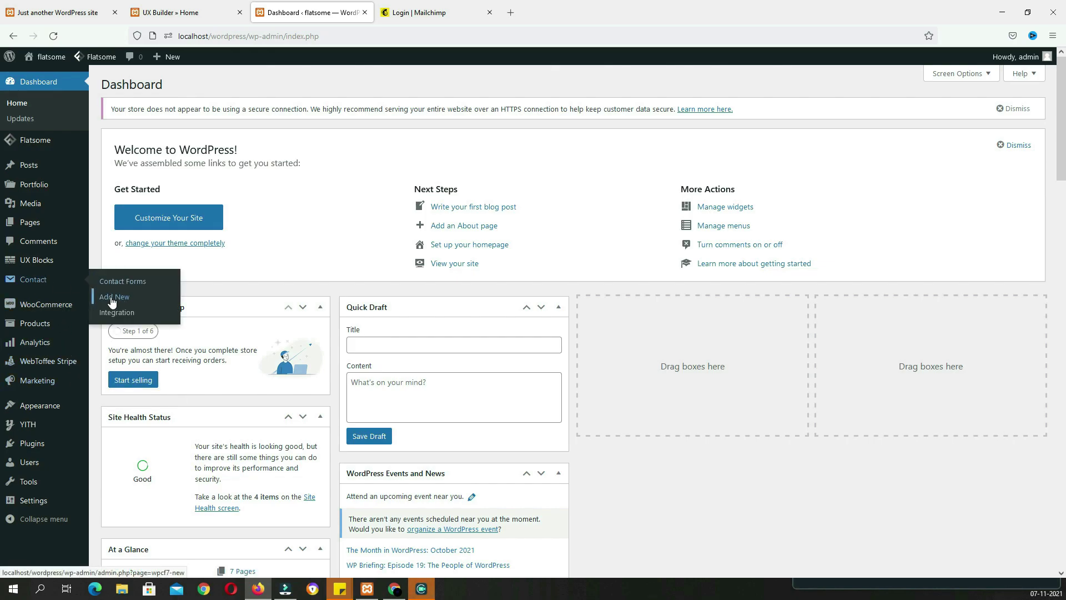
{"action": "left_click", "coordinate": [113, 301]}
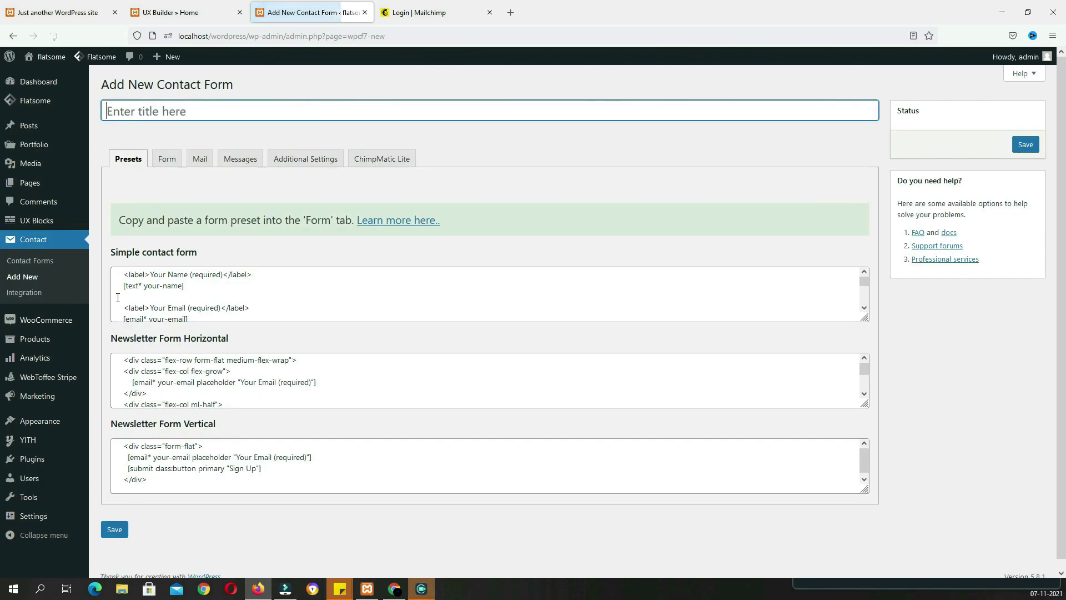
Focus the empty API key field in the form's ChimpMatic Lite tab, then go to Mailchimp login
{"action": "left_click", "coordinate": [371, 165]}
{"action": "scroll", "coordinate": [404, 300], "scroll_direction": "down", "scroll_amount": 2}
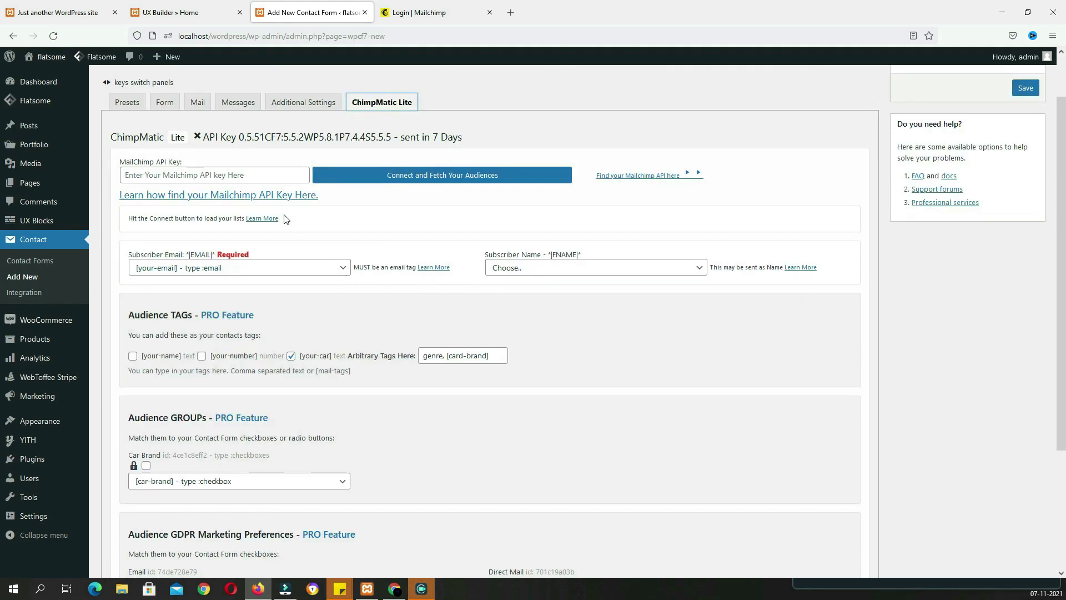
{"action": "left_click", "coordinate": [262, 178]}
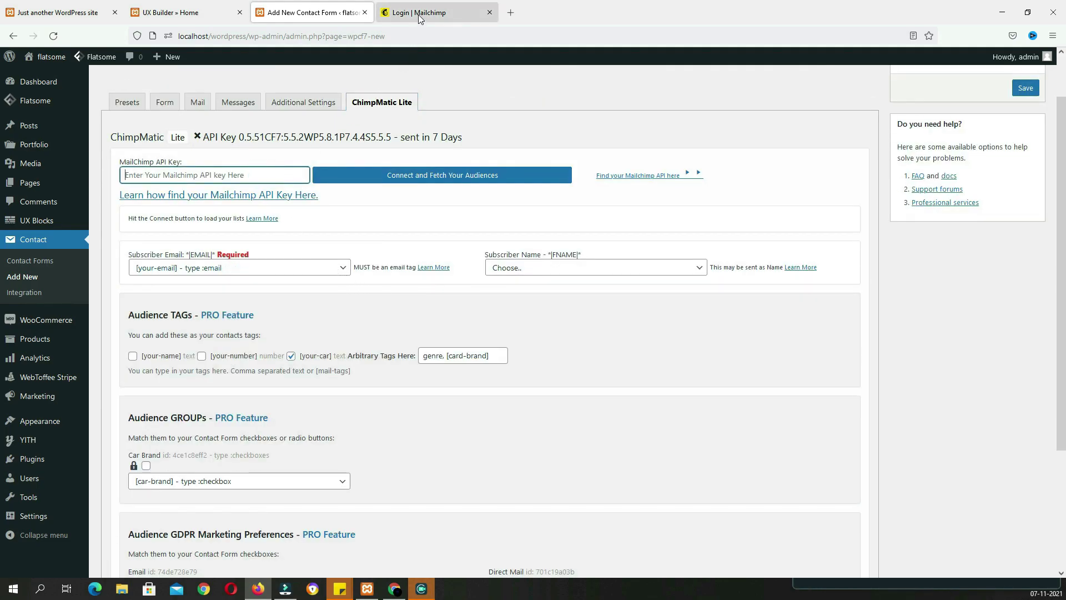
{"action": "left_click", "coordinate": [419, 15]}
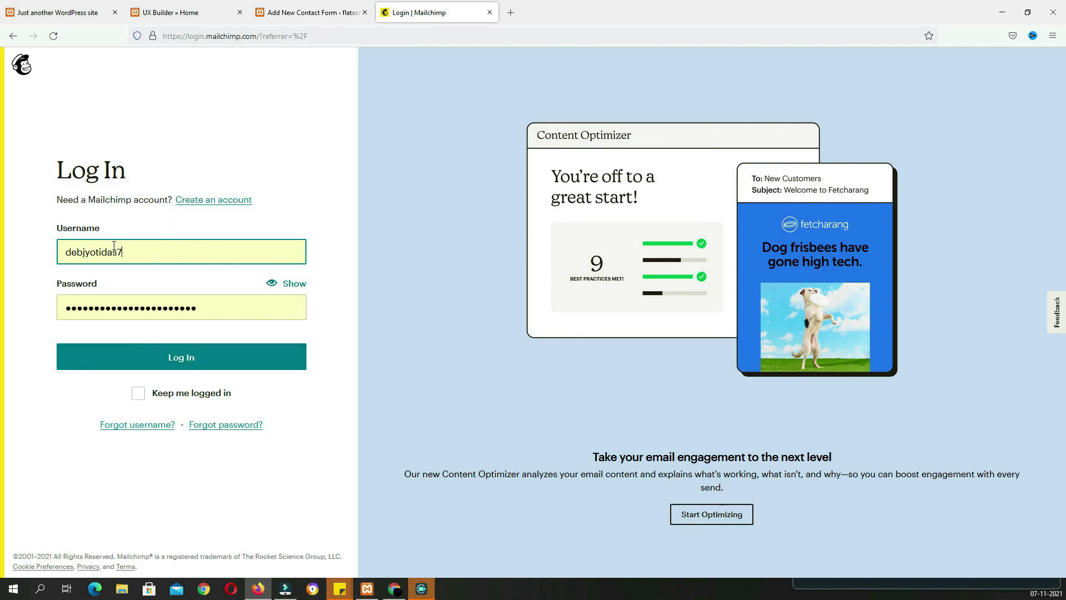
Log in to Mailchimp and reach the API keys page via Account > Extras
{"action": "left_click", "coordinate": [212, 358]}
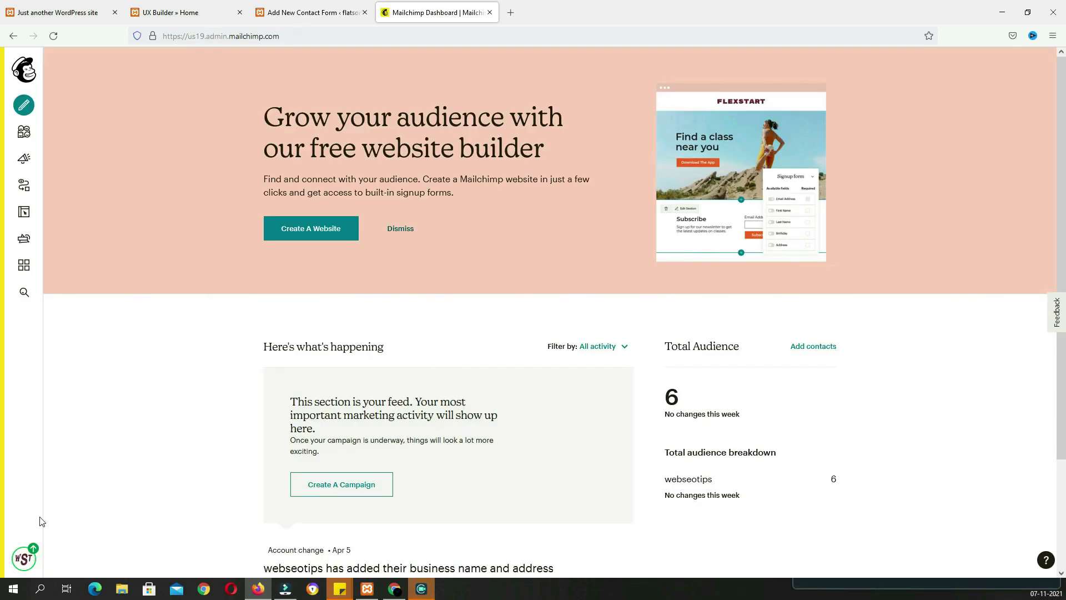
{"action": "left_click", "coordinate": [24, 558]}
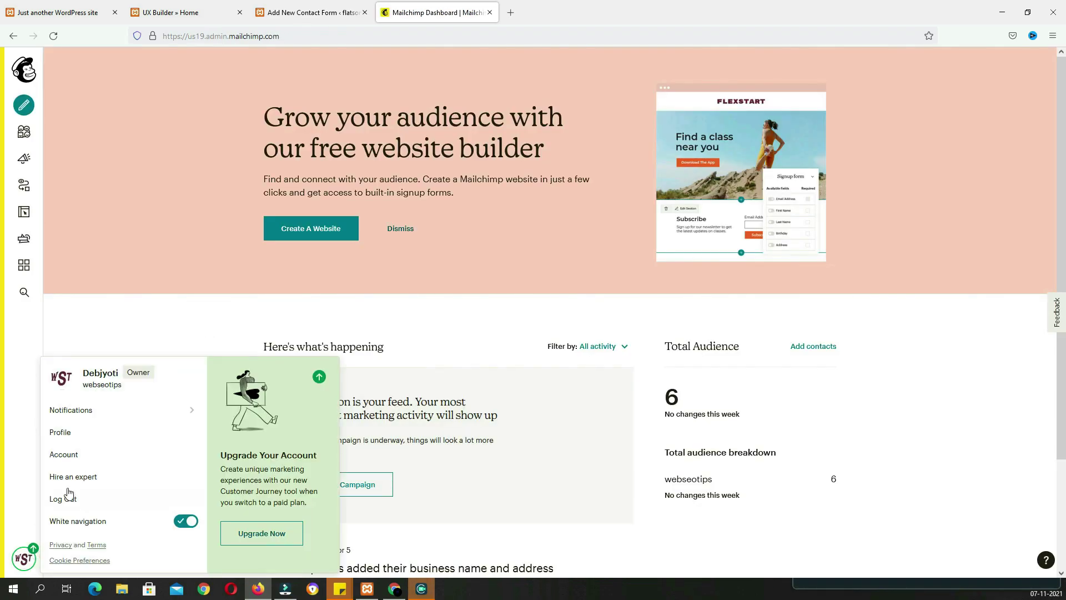
{"action": "left_click", "coordinate": [71, 459]}
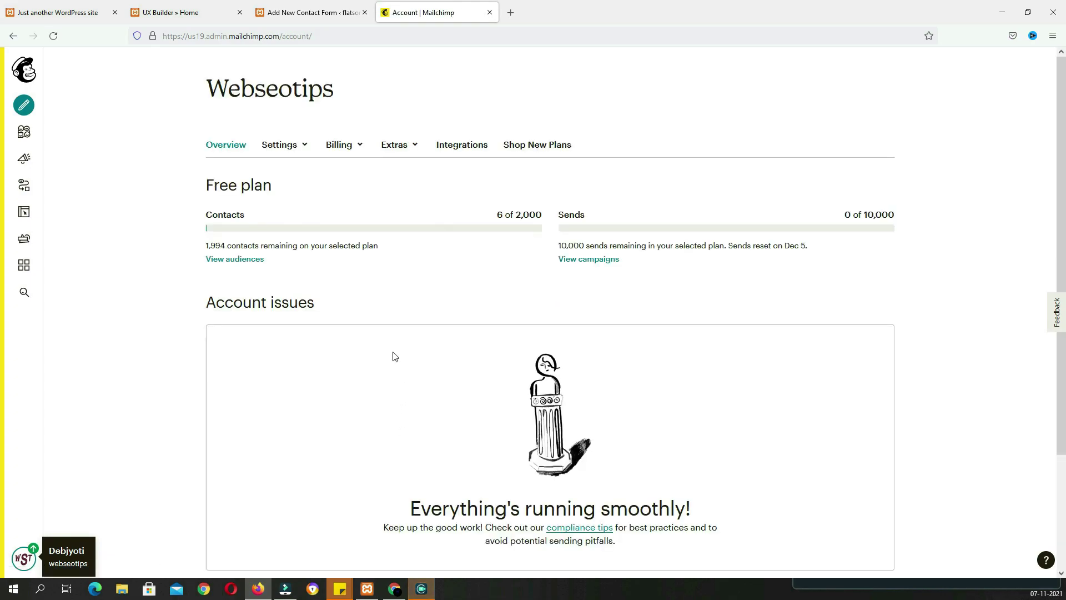
{"action": "left_click", "coordinate": [410, 149]}
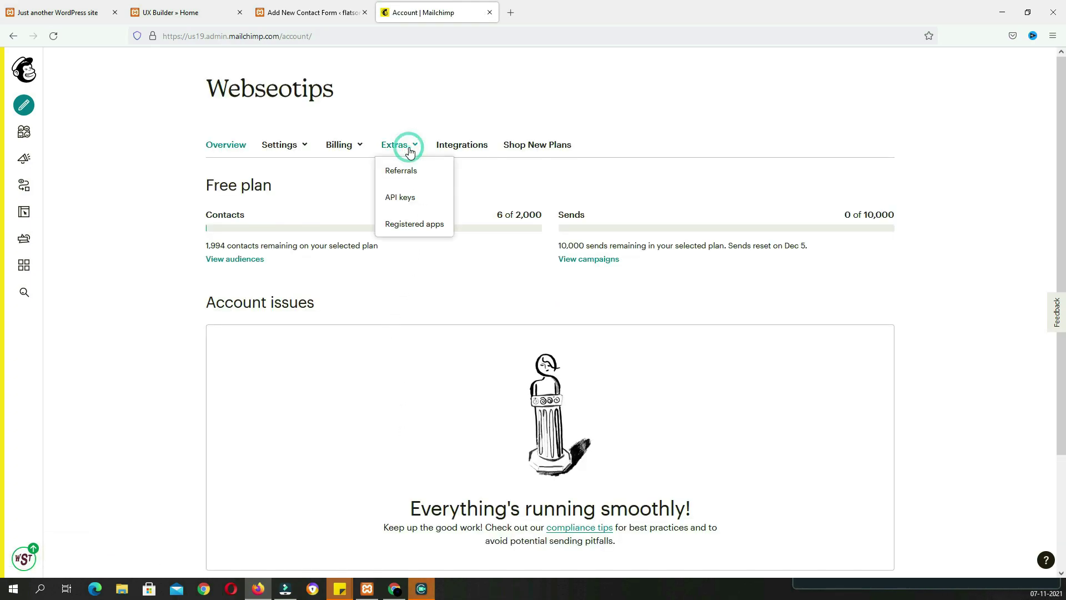
{"action": "left_click", "coordinate": [410, 198]}
{"action": "key", "text": "alt"}
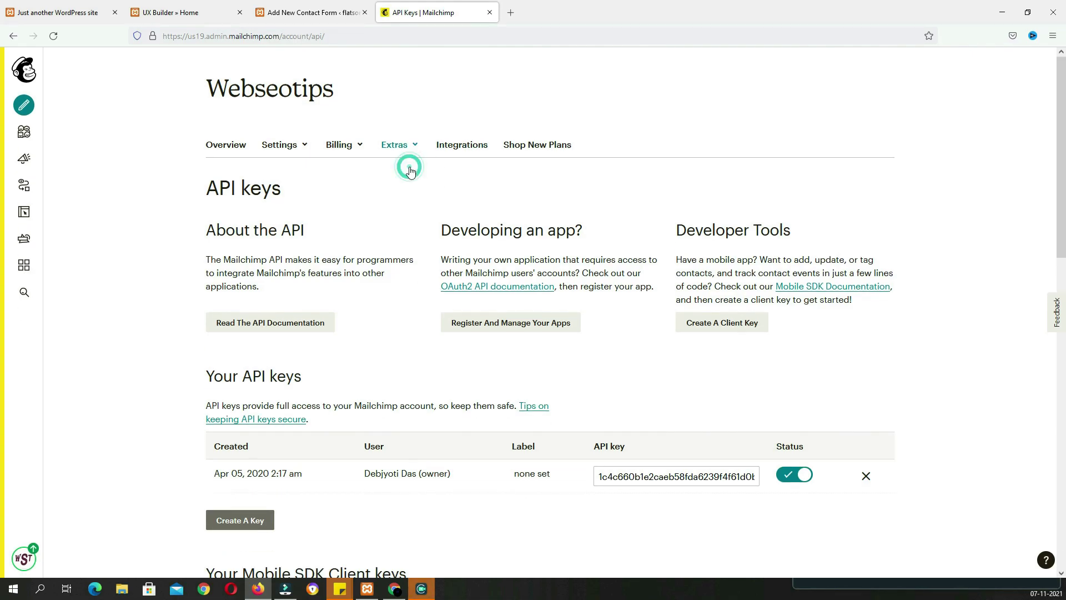
Visit the Registered apps page and start registering a new app
{"action": "left_click", "coordinate": [410, 150]}
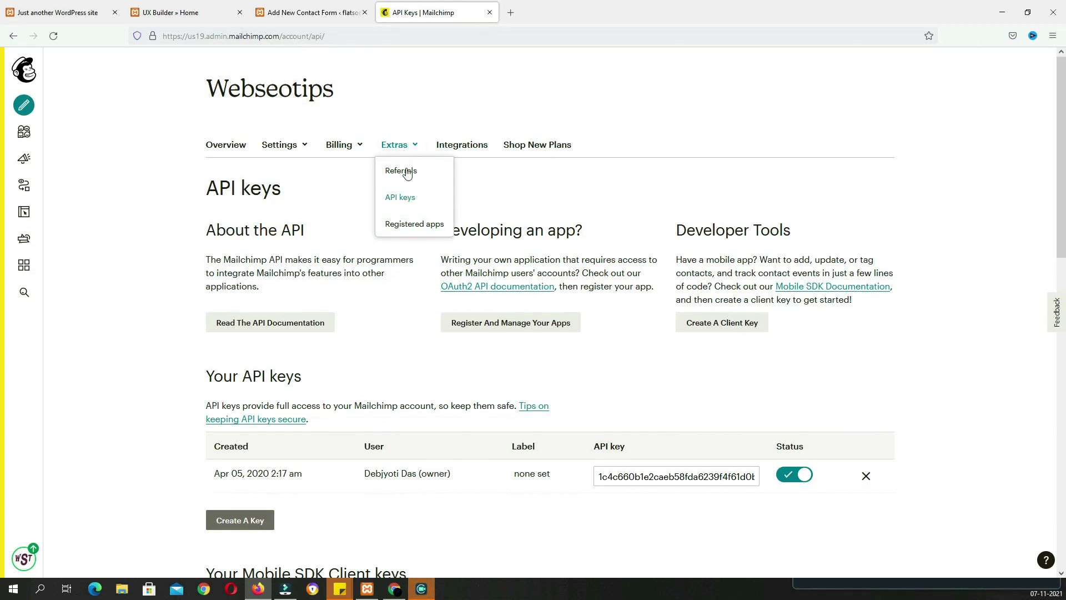
{"action": "left_click", "coordinate": [424, 229]}
{"action": "left_click", "coordinate": [269, 310]}
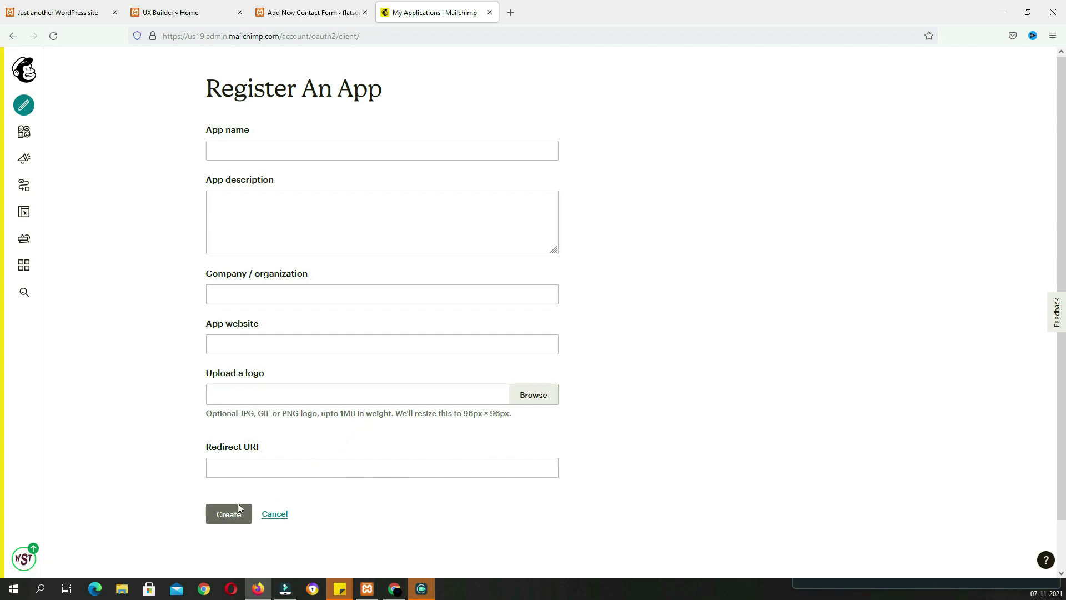
Return to the API keys page, select the existing key, and go back to WordPress
{"action": "left_click", "coordinate": [24, 558]}
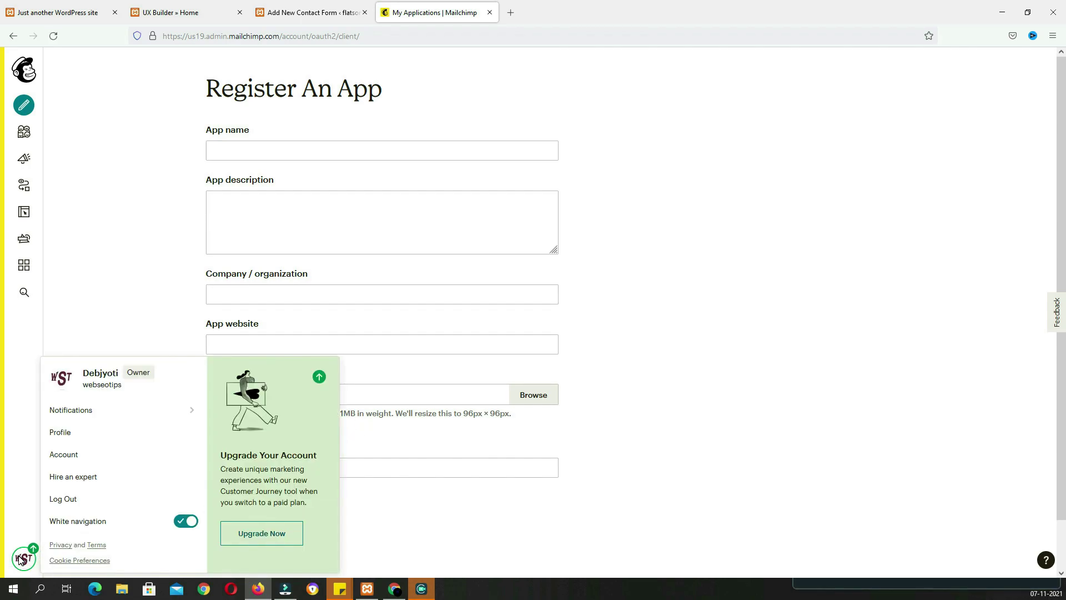
{"action": "left_click", "coordinate": [65, 455]}
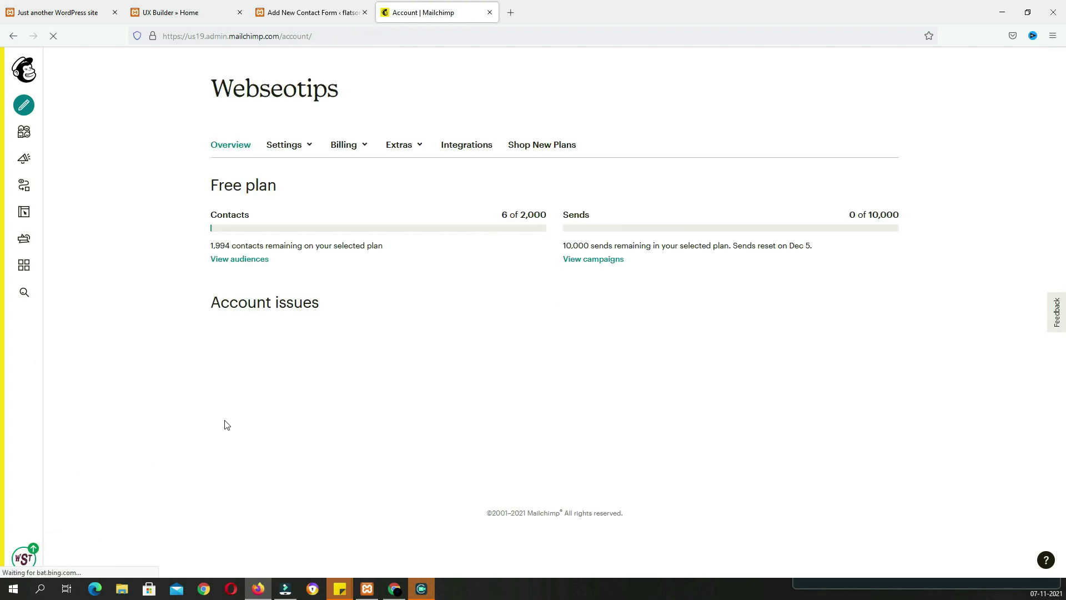
{"action": "left_click", "coordinate": [398, 145]}
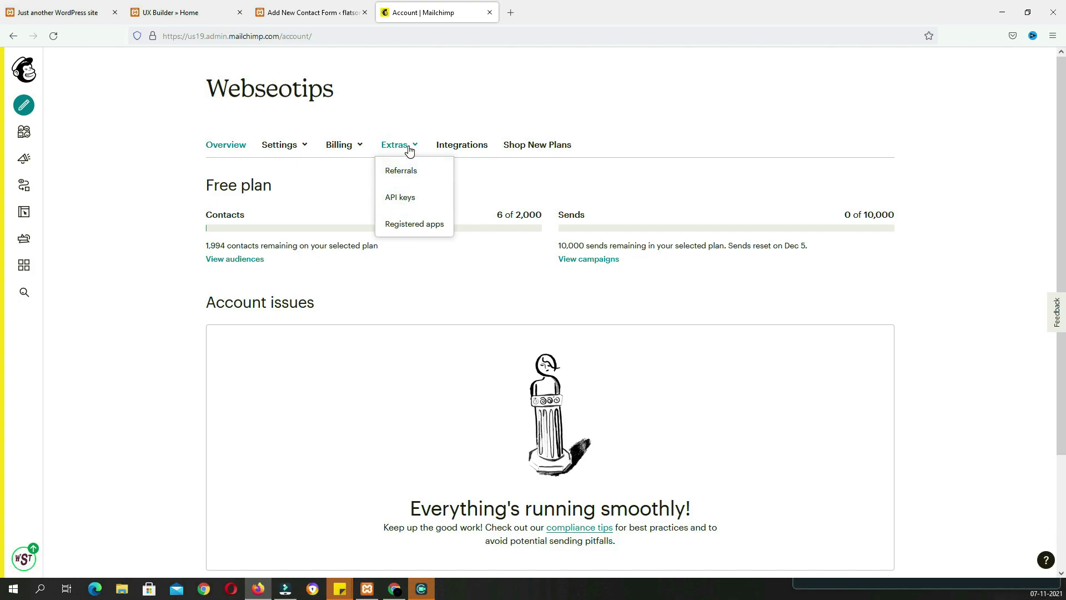
{"action": "left_click", "coordinate": [408, 197]}
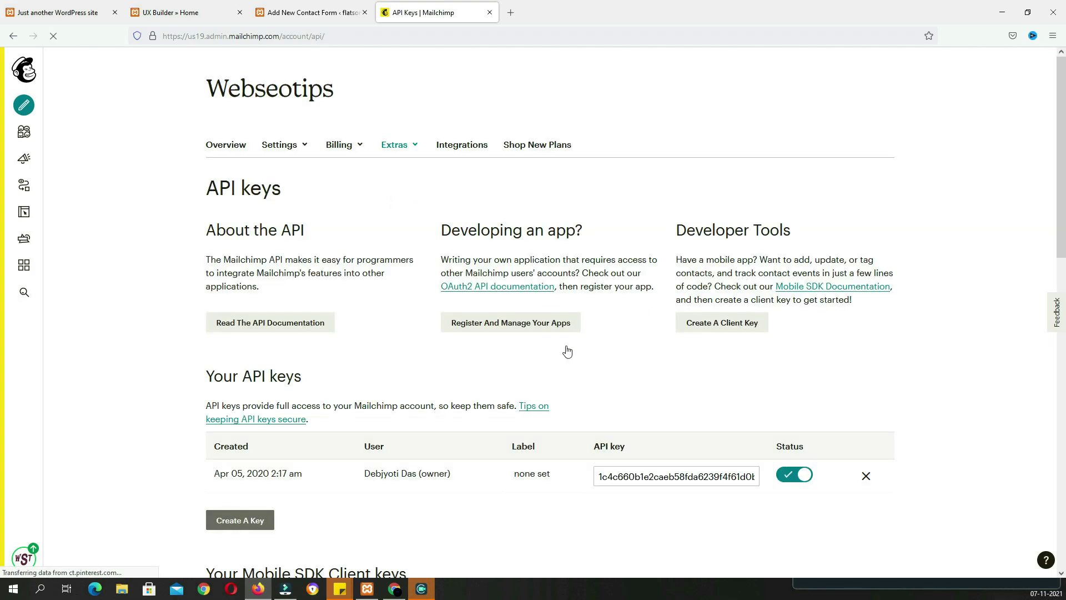
{"action": "left_click", "coordinate": [648, 476]}
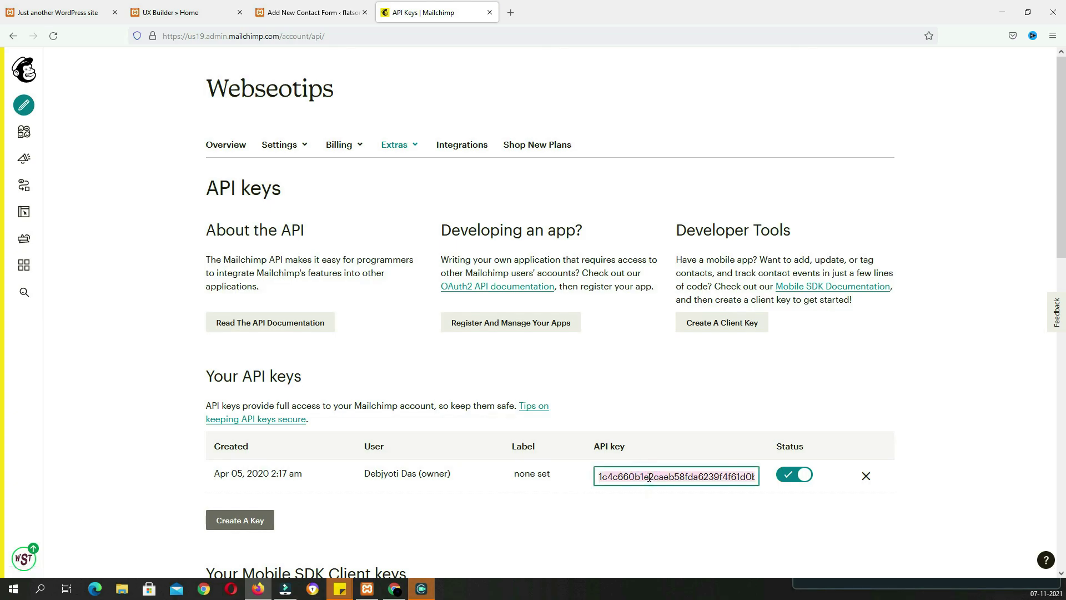
{"action": "left_click", "coordinate": [319, 15]}
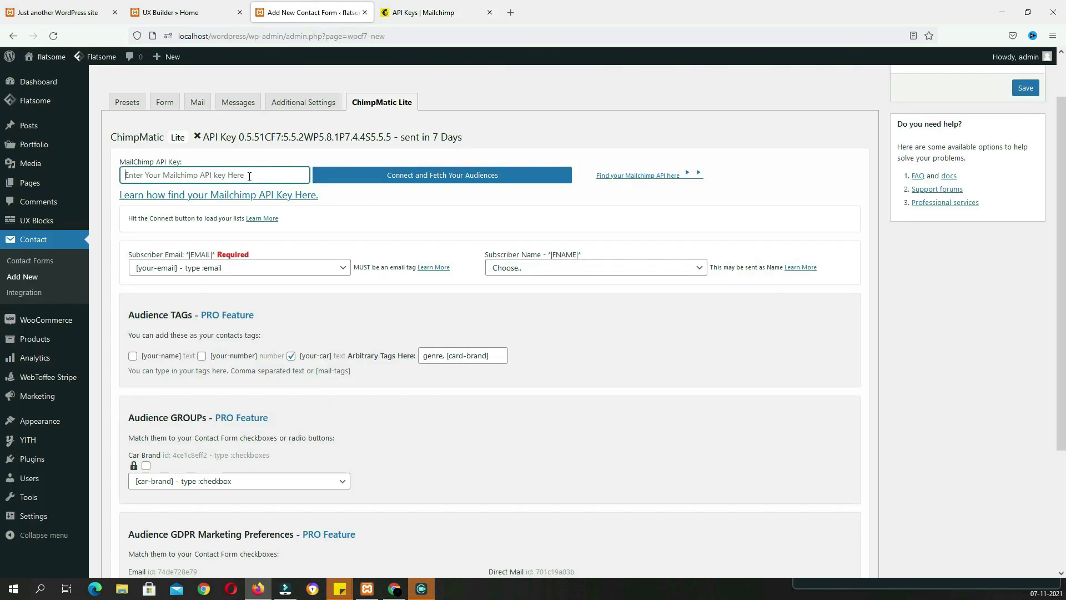
Paste the Mailchimp API key, fetch audiences, map Subscriber Name to [your-name], and save
{"action": "key", "text": "ctrl+v"}
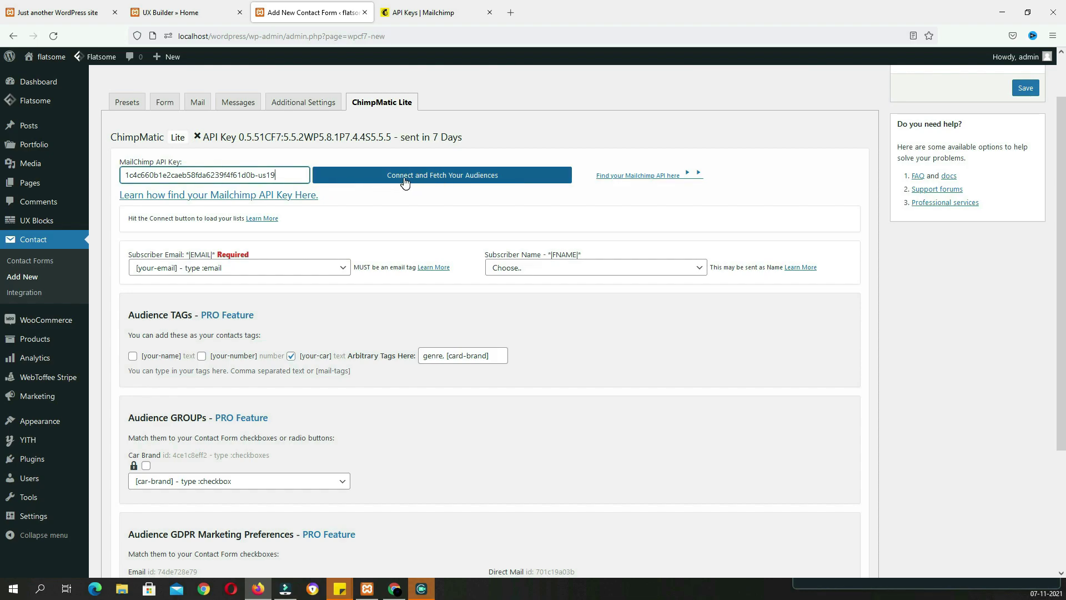
{"action": "left_click", "coordinate": [461, 175]}
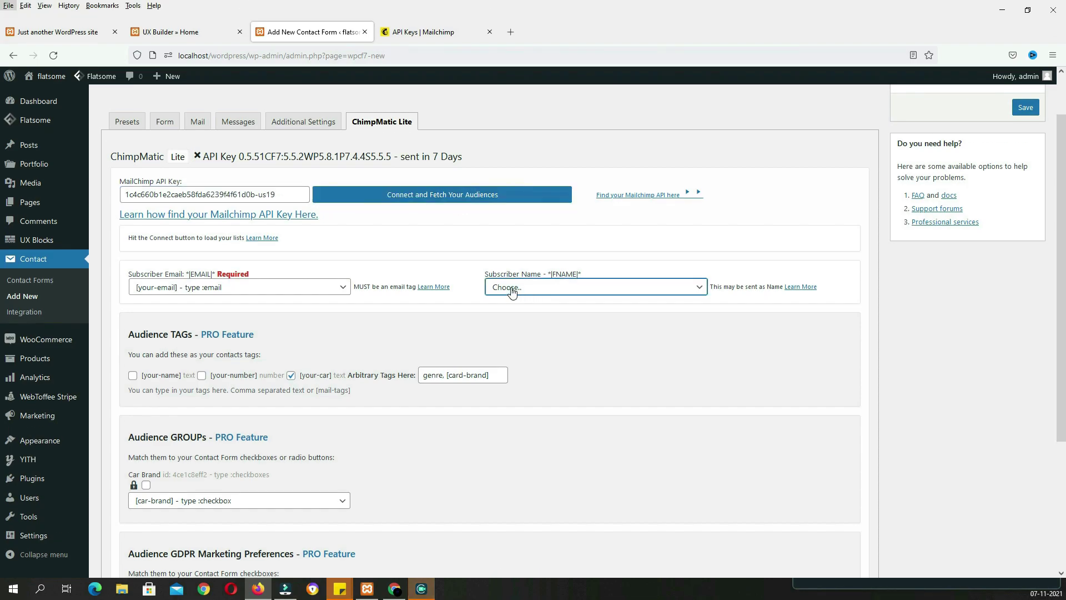
{"action": "left_click", "coordinate": [530, 268]}
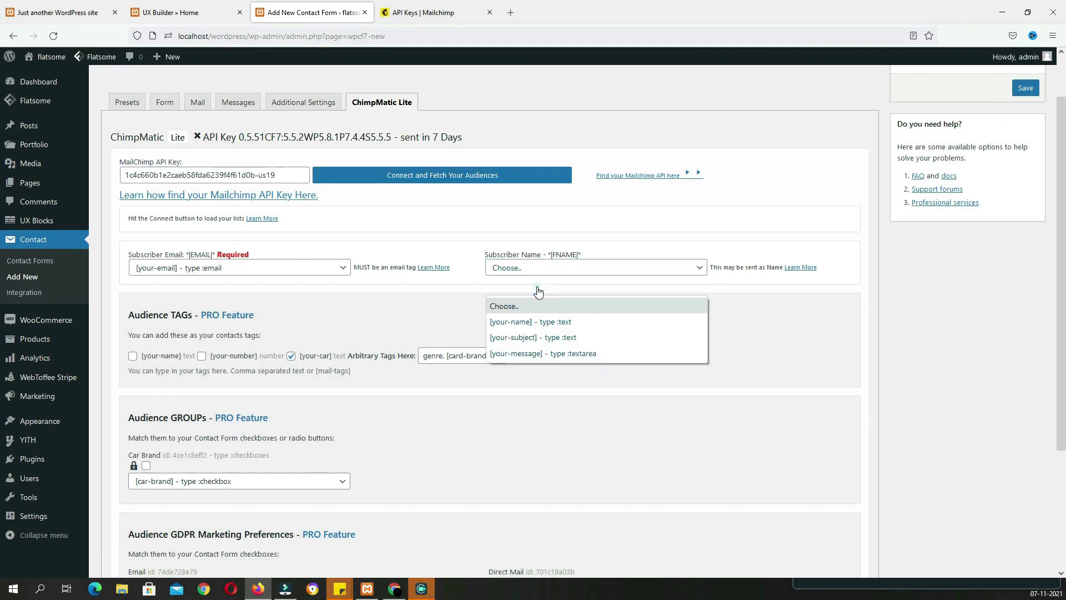
{"action": "left_click", "coordinate": [527, 323]}
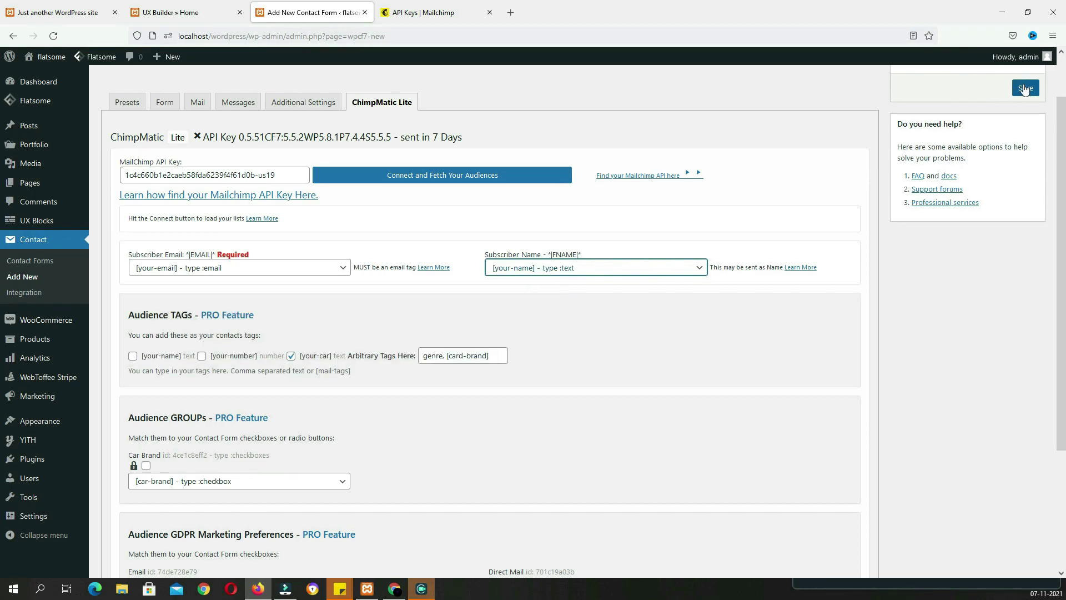
{"action": "left_click", "coordinate": [1024, 89]}
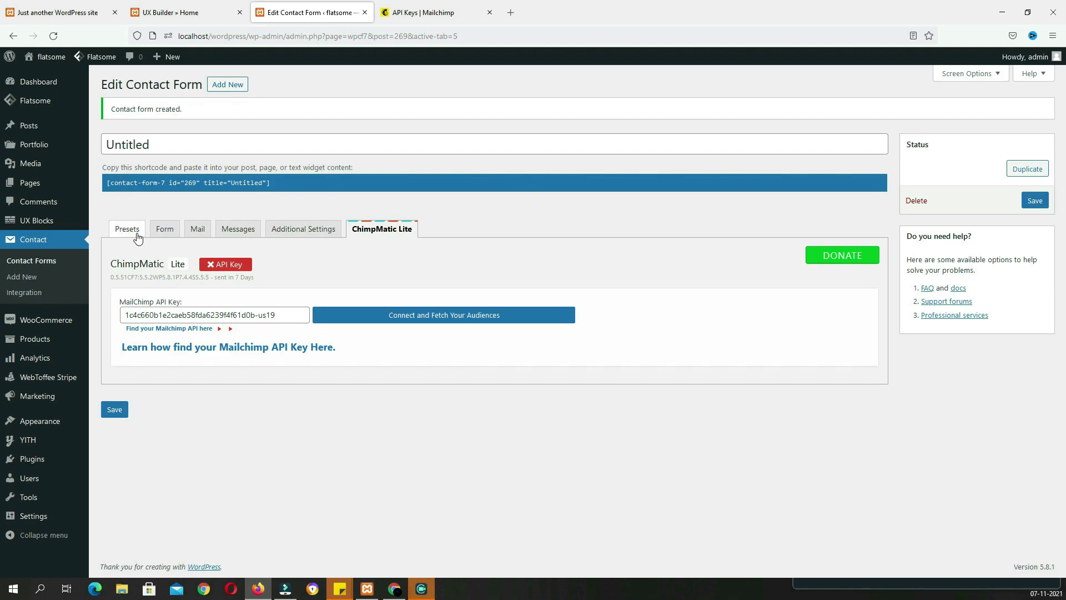
Select the Newsletter Form Horizontal preset code from the Presets tab
{"action": "left_click", "coordinate": [138, 230]}
{"action": "scroll", "coordinate": [144, 189], "scroll_direction": "down", "scroll_amount": 2}
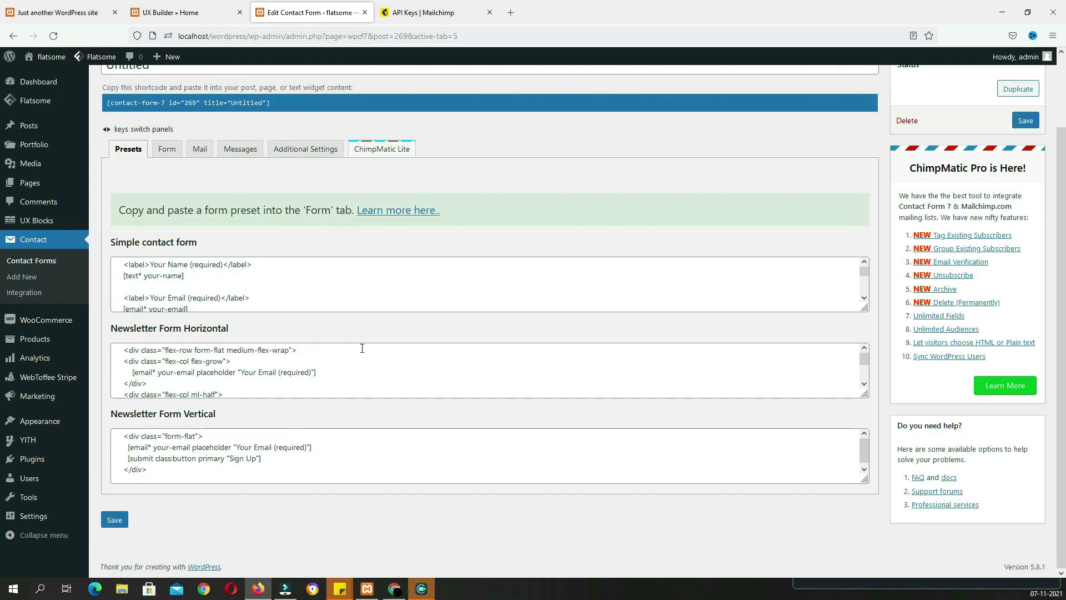
{"action": "left_click", "coordinate": [251, 377]}
{"action": "key", "text": "ctrl+a"}
{"action": "key", "text": "ctrl+c"}
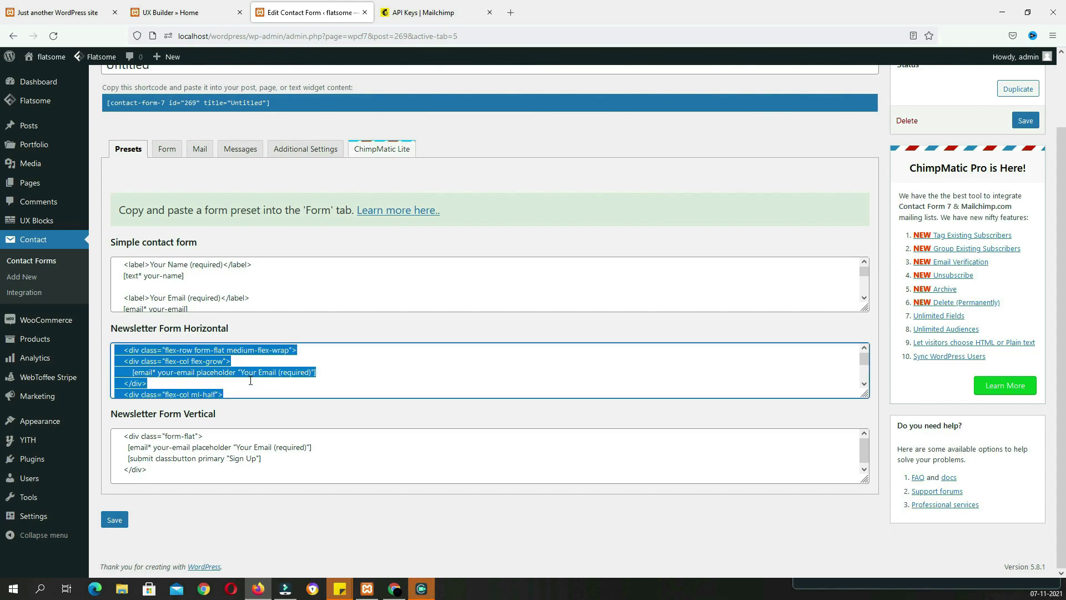
Retitle the form 'mp', paste the preset over the whole template, and save
{"action": "left_click", "coordinate": [167, 149]}
{"action": "scroll", "coordinate": [167, 153], "scroll_direction": "up", "scroll_amount": 2}
{"action": "left_click", "coordinate": [171, 146]}
{"action": "double_click", "coordinate": [170, 146]}
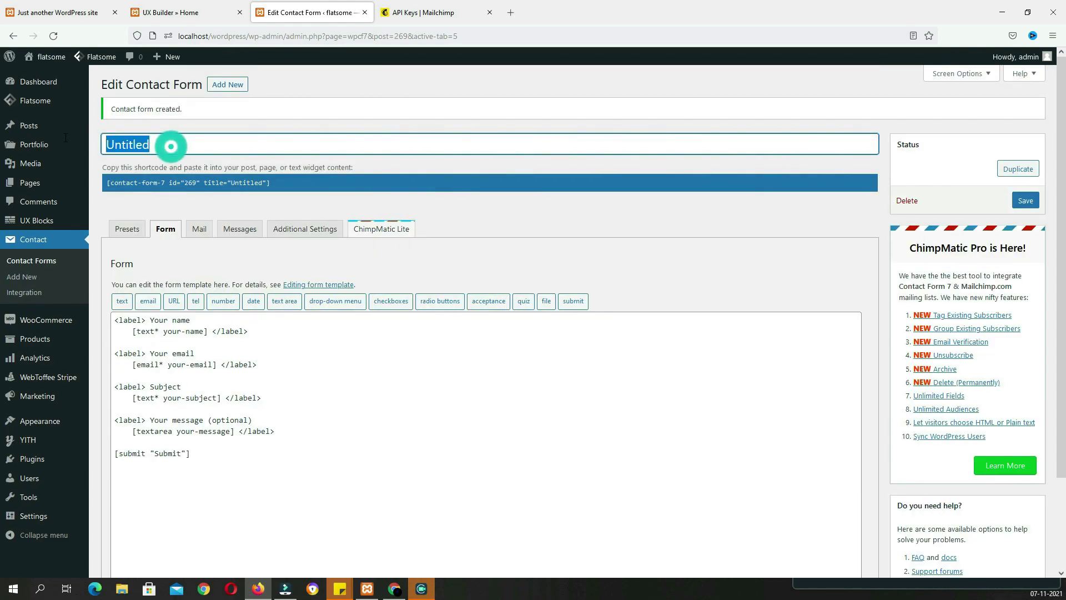
{"action": "type", "text": "th"}
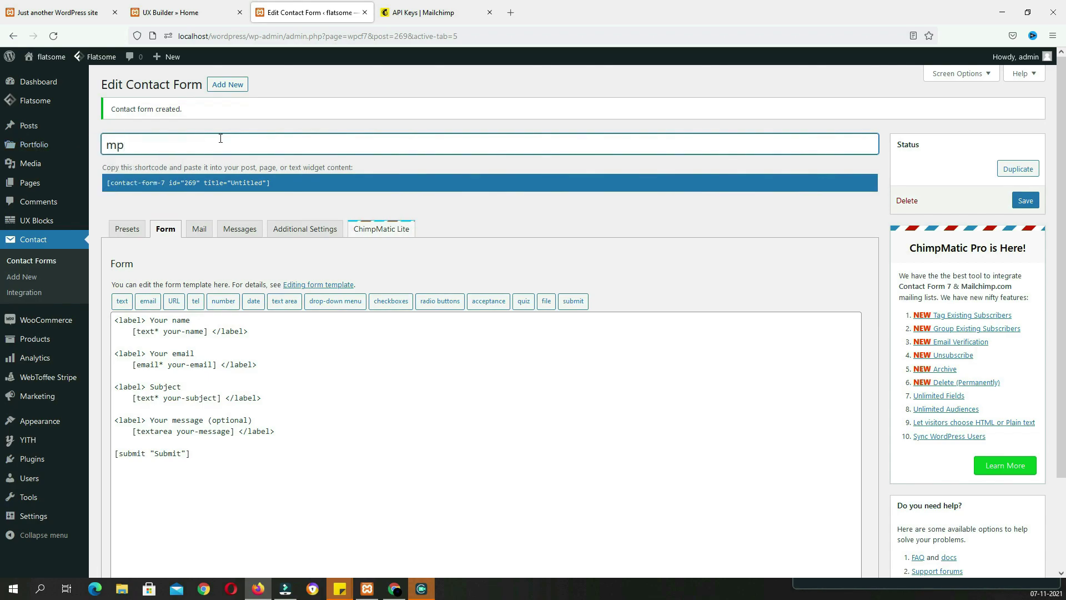
{"action": "left_click_drag", "start_coordinate": [227, 530], "coordinate": [99, 312]}
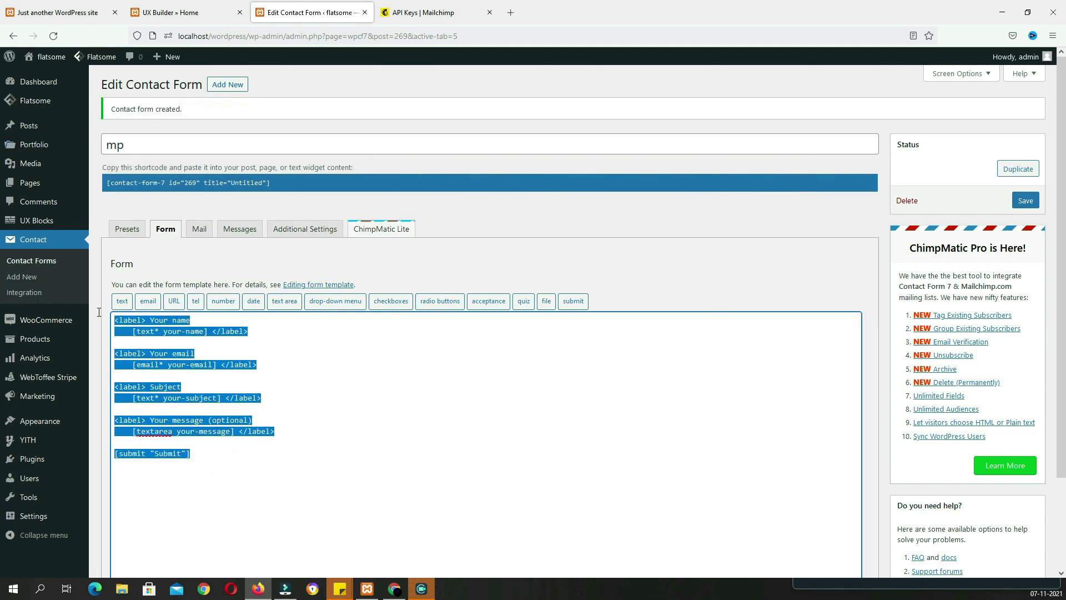
{"action": "key", "text": "ctrl+v"}
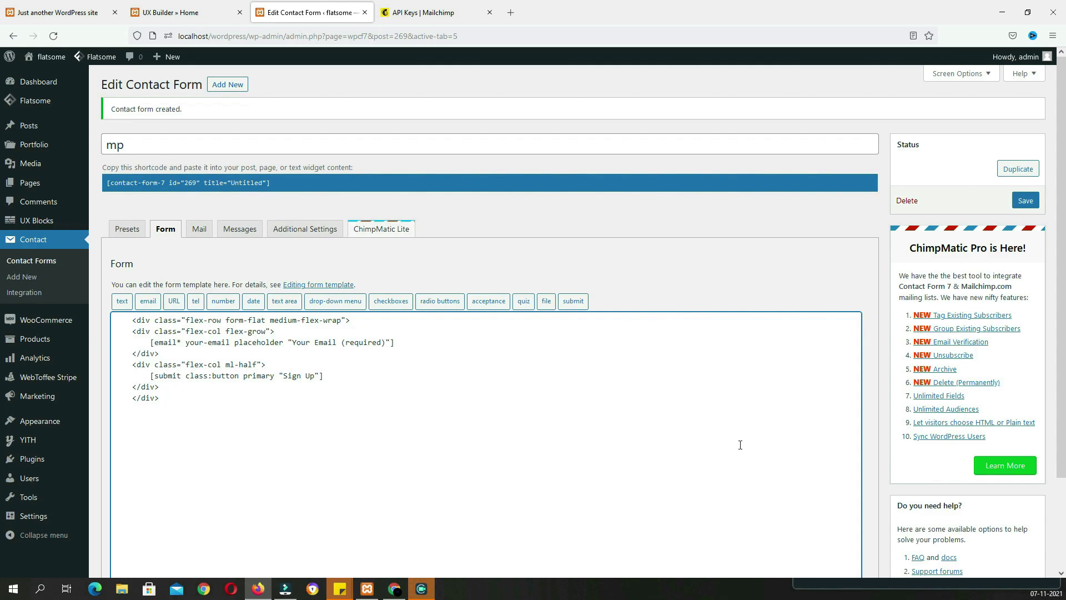
{"action": "left_click", "coordinate": [1027, 204]}
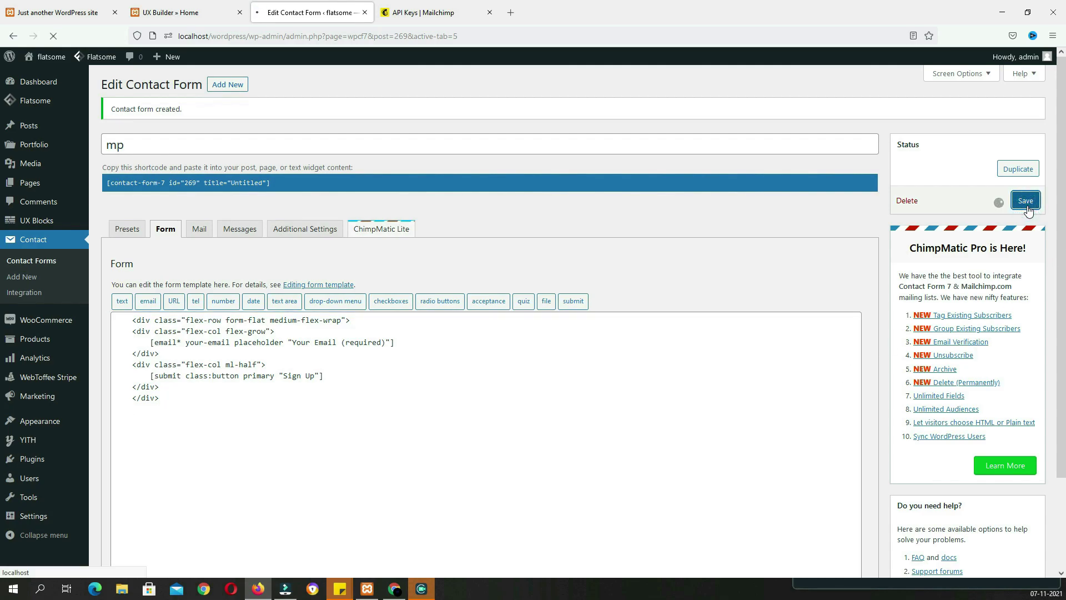
{"action": "key", "text": "alt"}
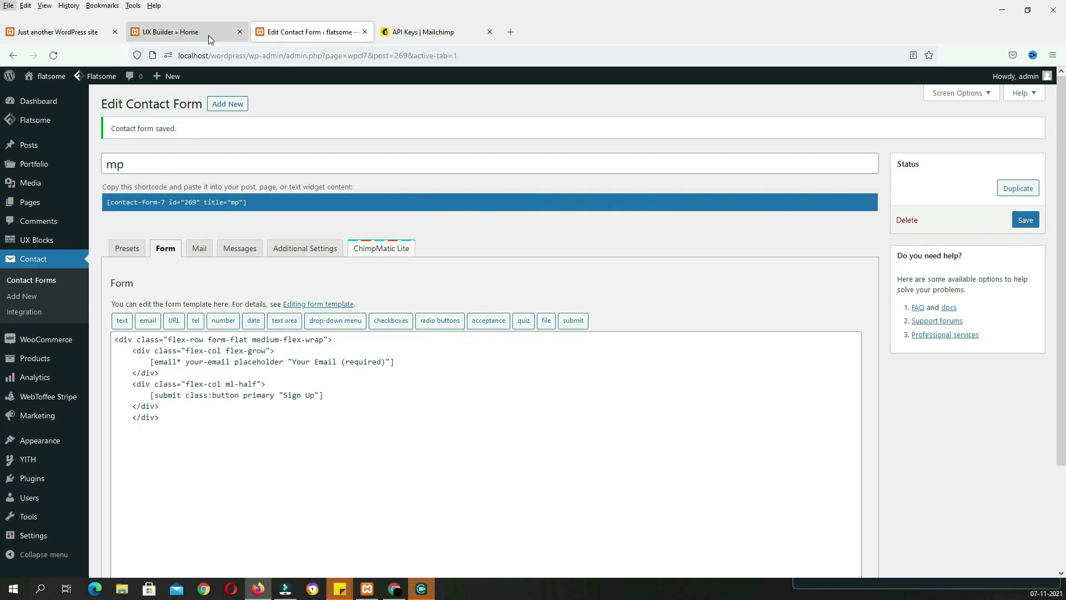
Insert a Banner element below the product categories slider on the Home page
{"action": "left_click", "coordinate": [198, 32]}
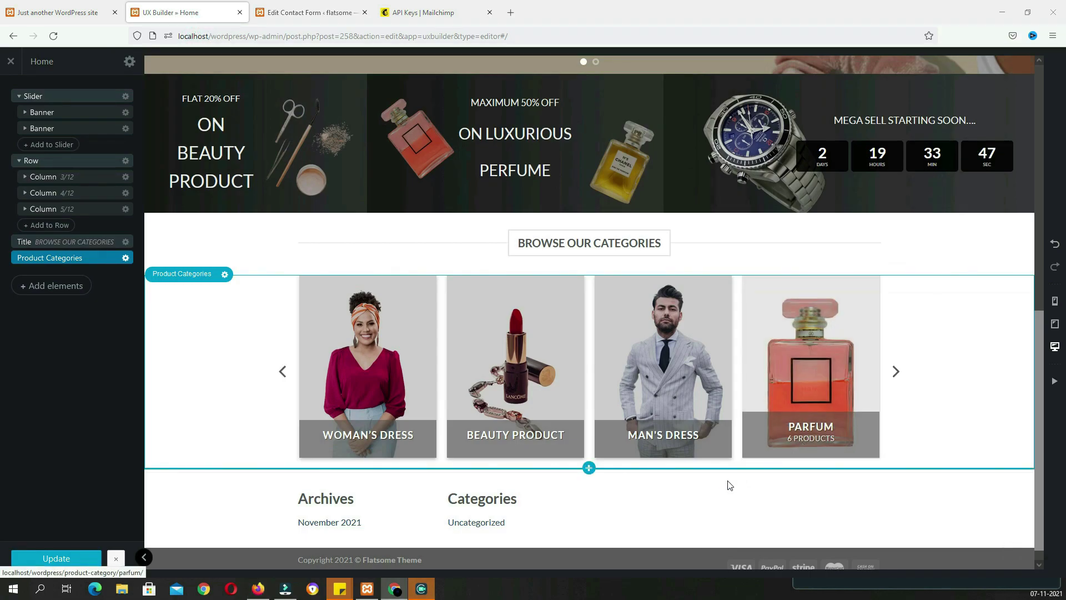
{"action": "scroll", "coordinate": [697, 480], "scroll_direction": "down", "scroll_amount": 1}
{"action": "left_click", "coordinate": [589, 450]}
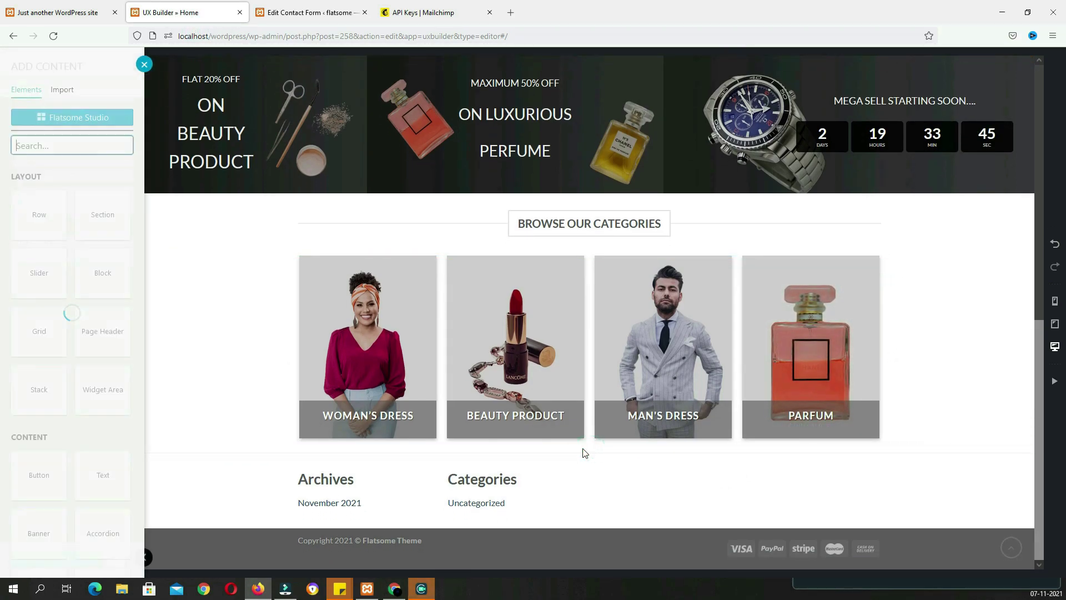
{"action": "type", "text": "ban"}
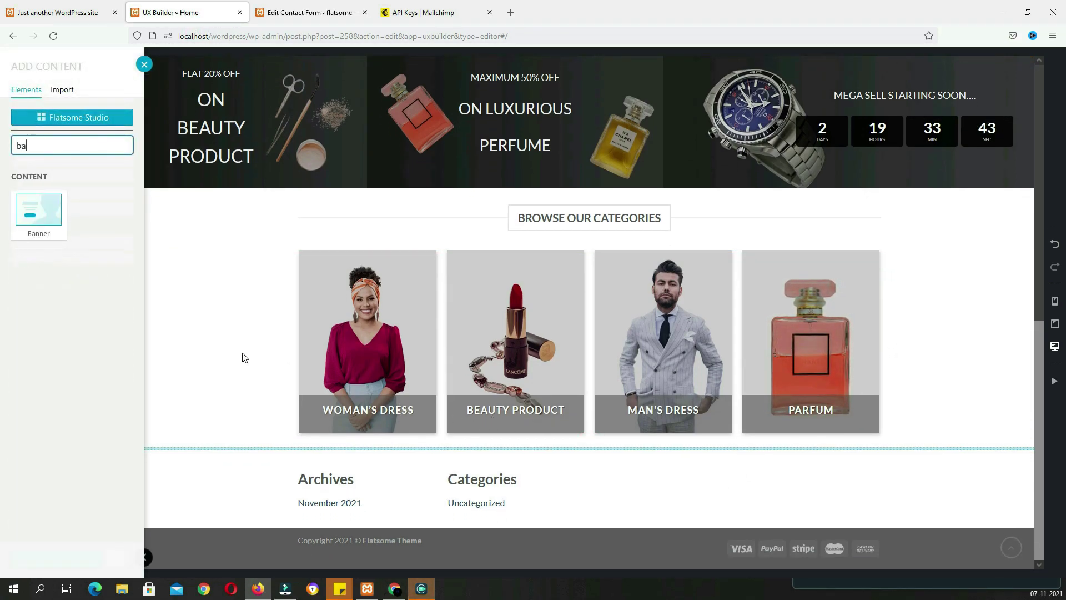
{"action": "left_click", "coordinate": [51, 225]}
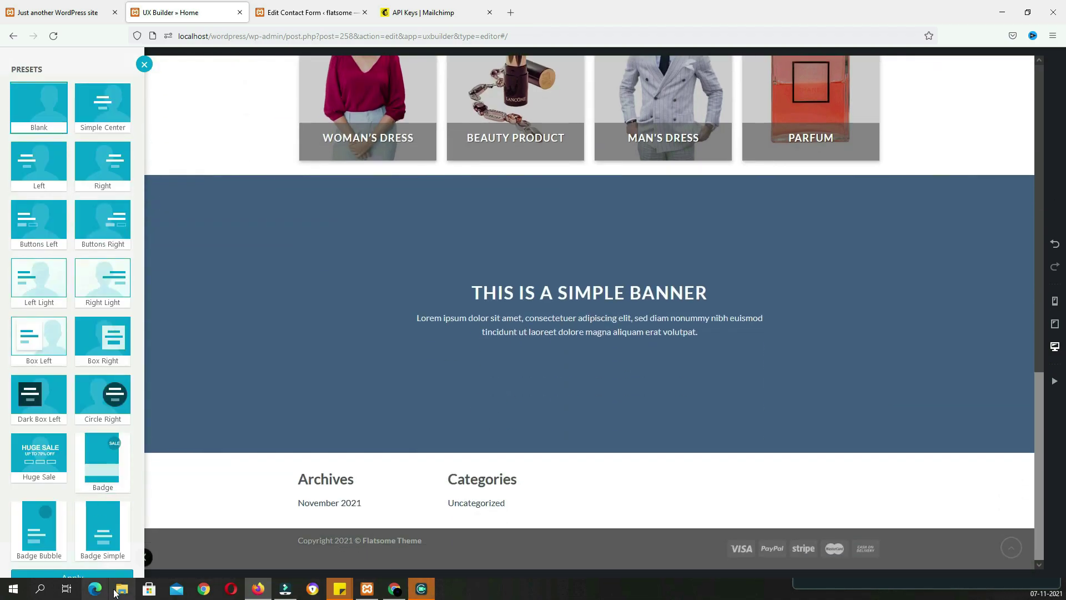
Give the banner the woman-with-box photo background and 300px height; select the reference 'DON'T MISS A SALE' text
{"action": "left_click", "coordinate": [72, 575]}
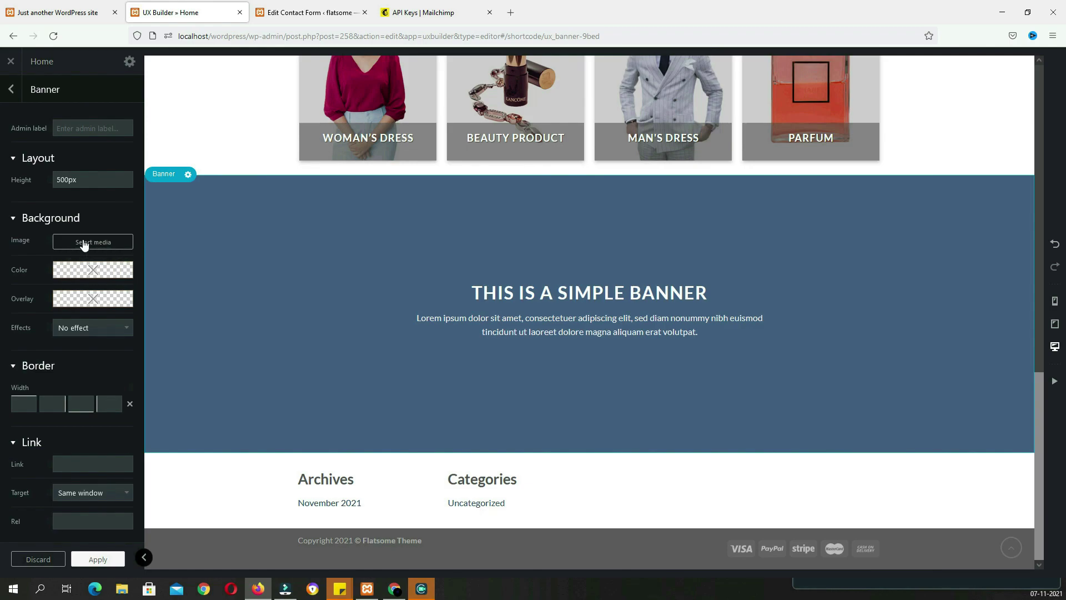
{"action": "left_click", "coordinate": [83, 242]}
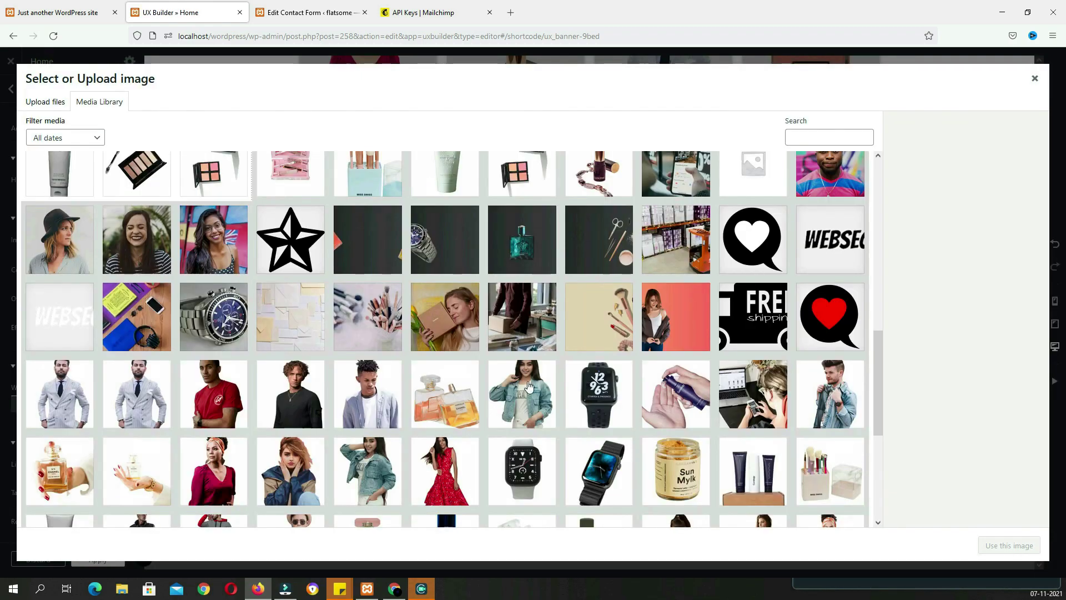
{"action": "left_click", "coordinate": [445, 317]}
{"action": "left_click", "coordinate": [1014, 552]}
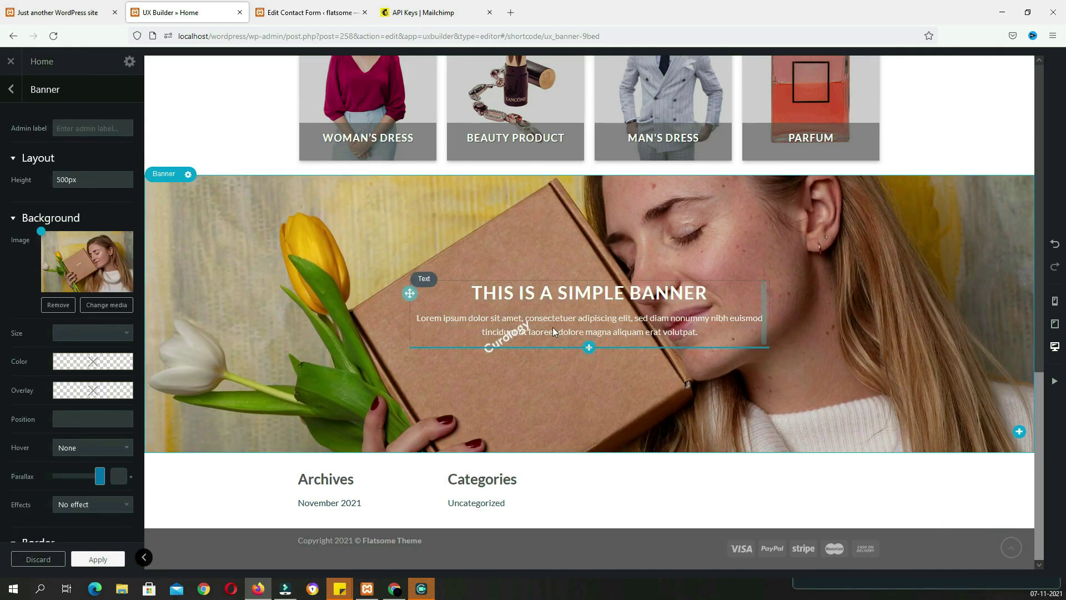
{"action": "left_click_drag", "start_coordinate": [91, 180], "coordinate": [29, 180]}
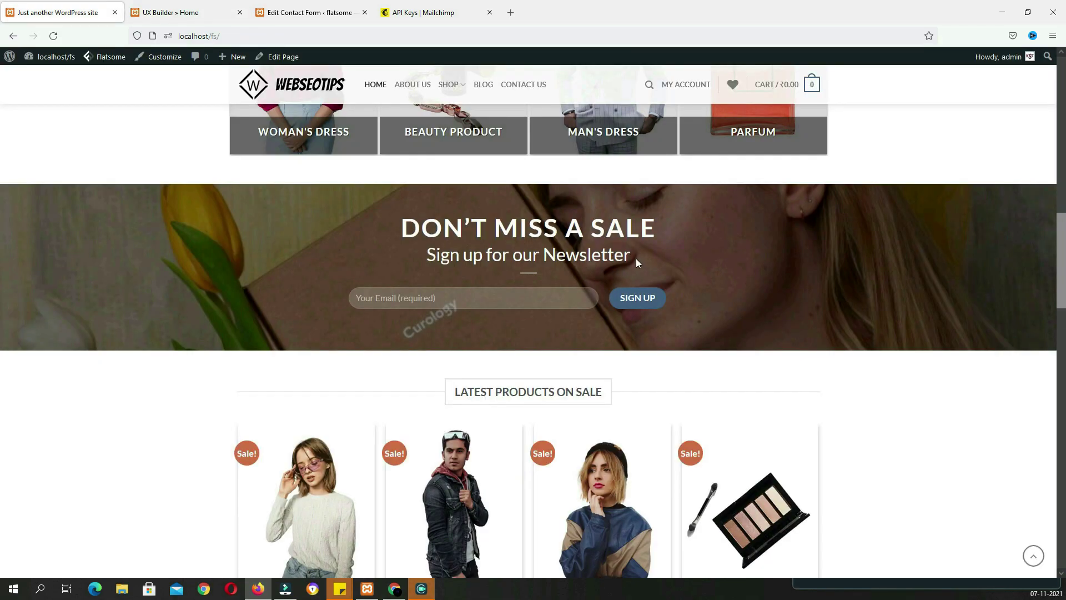
{"action": "left_click_drag", "start_coordinate": [637, 260], "coordinate": [396, 220]}
{"action": "key", "text": "ctrl+c"}
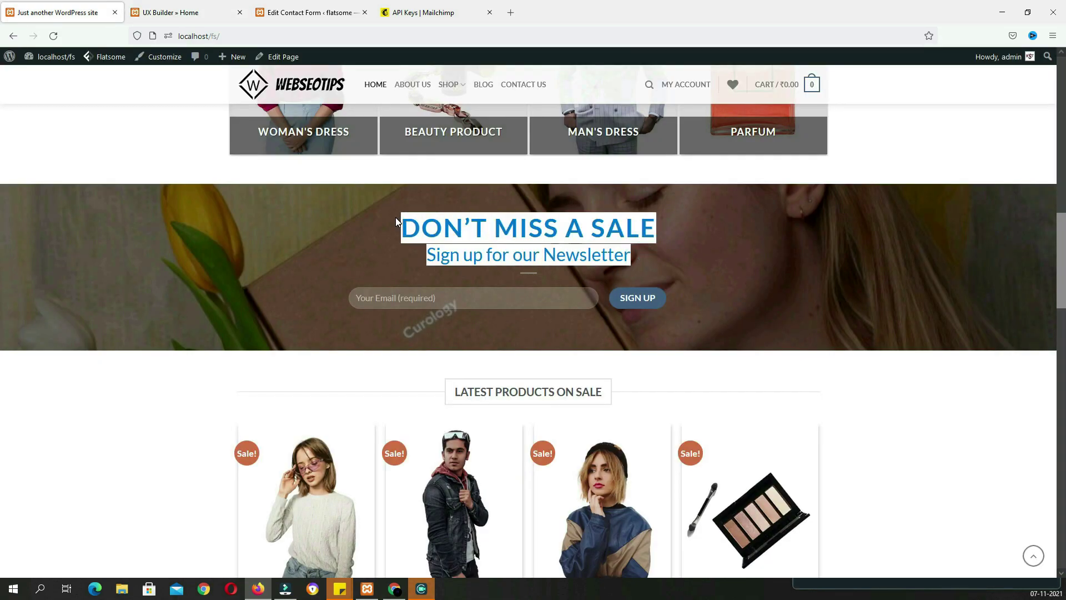
{"action": "left_click", "coordinate": [191, 12]}
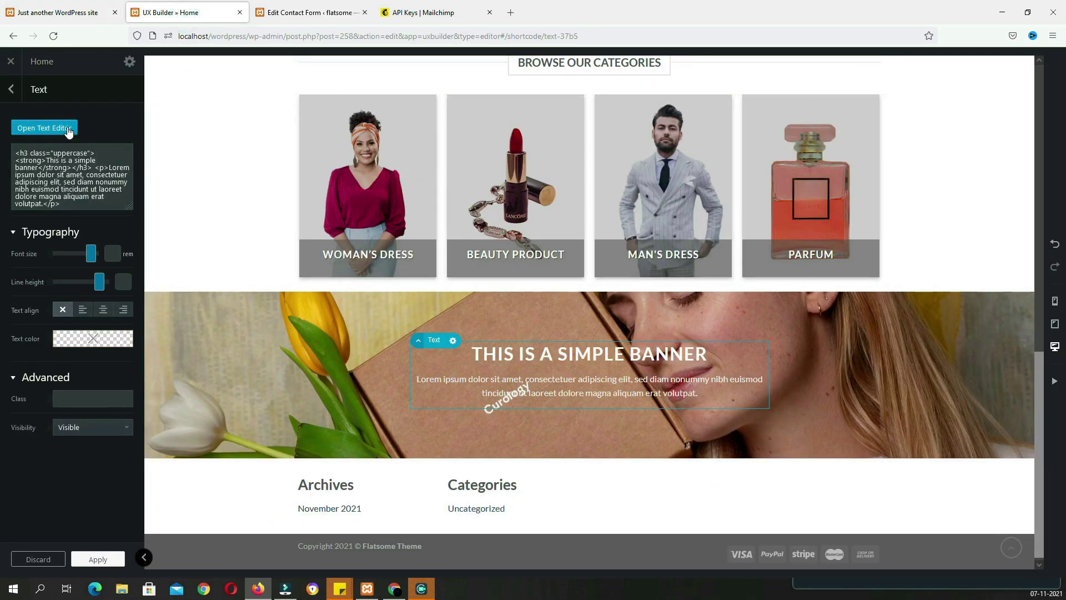
Replace the banner text with 'DON'T MISS A SALE / Sign up for our Newsletter'
{"action": "left_click", "coordinate": [63, 126]}
{"action": "left_click", "coordinate": [185, 267]}
{"action": "key", "text": "ctrl+a"}
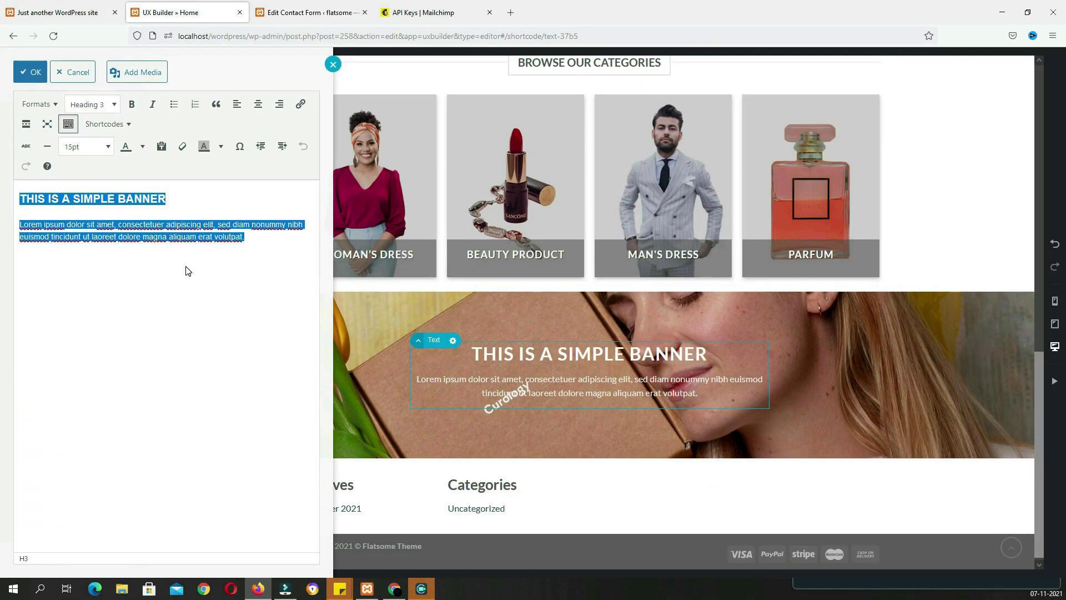
{"action": "key", "text": "ctrl+v"}
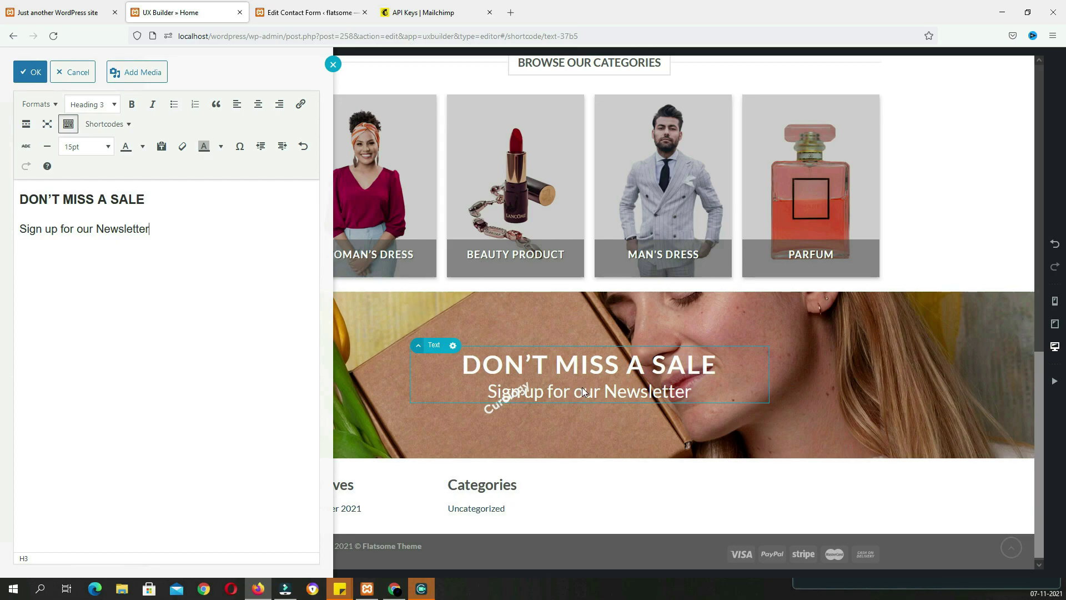
{"action": "left_click", "coordinate": [615, 399]}
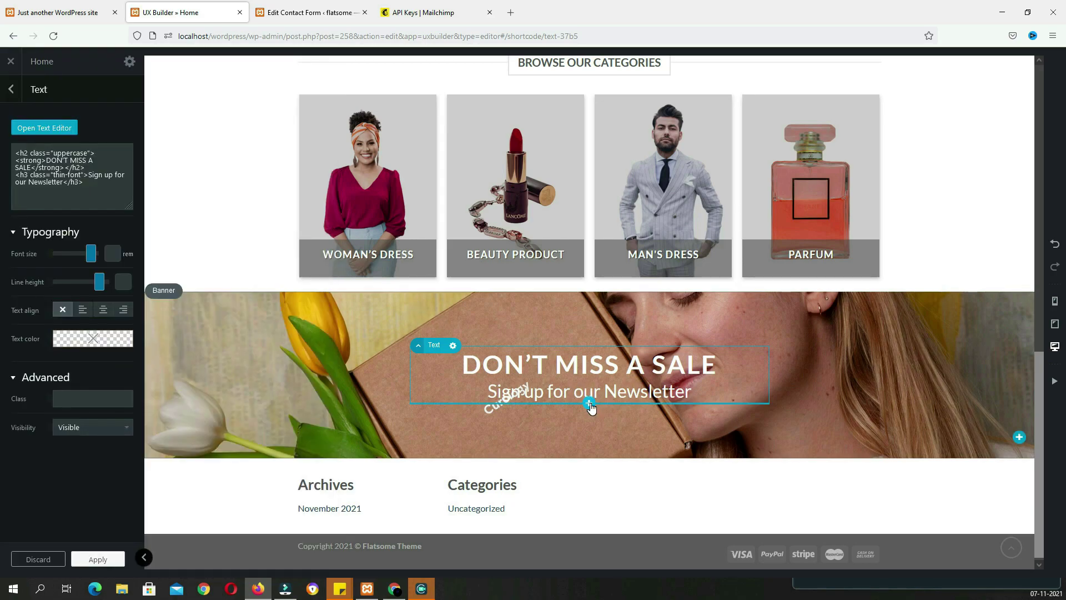
Add a divider and a Contact Form 7 element below the banner text
{"action": "left_click", "coordinate": [590, 404]}
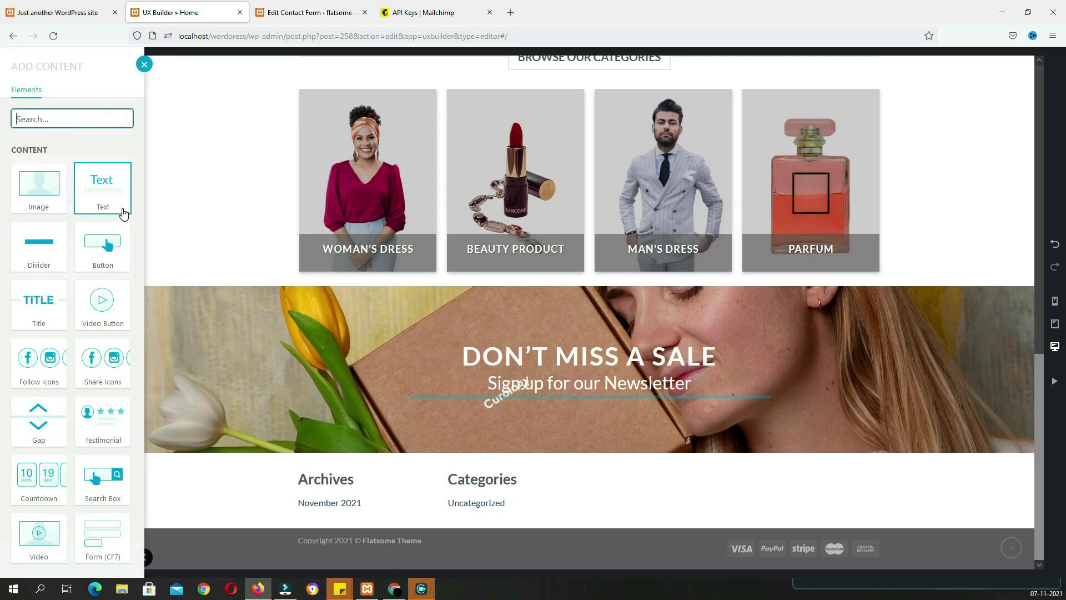
{"action": "type", "text": "d"}
{"action": "left_click", "coordinate": [40, 194]}
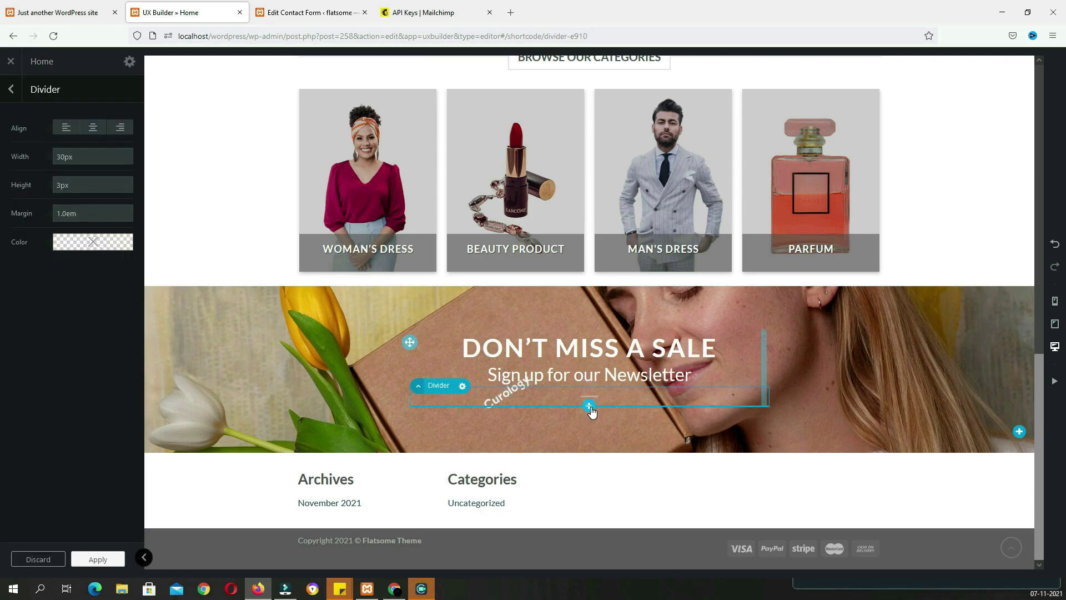
{"action": "left_click", "coordinate": [589, 406]}
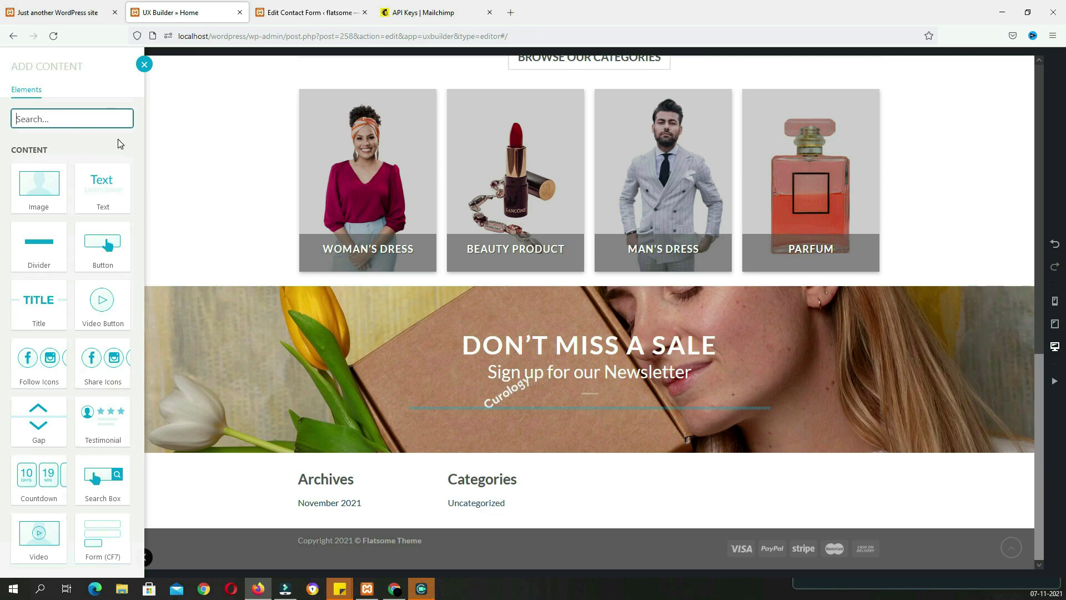
{"action": "type", "text": "7"}
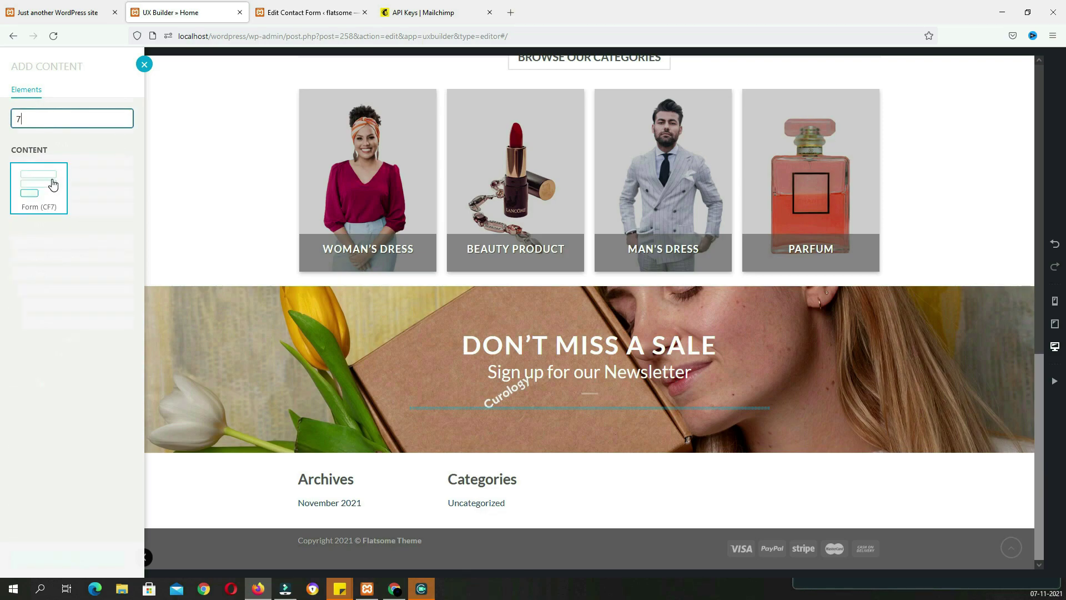
{"action": "left_click", "coordinate": [53, 184]}
Apply and save the page, then reload the builder so the mp form becomes available
{"action": "left_click", "coordinate": [85, 133]}
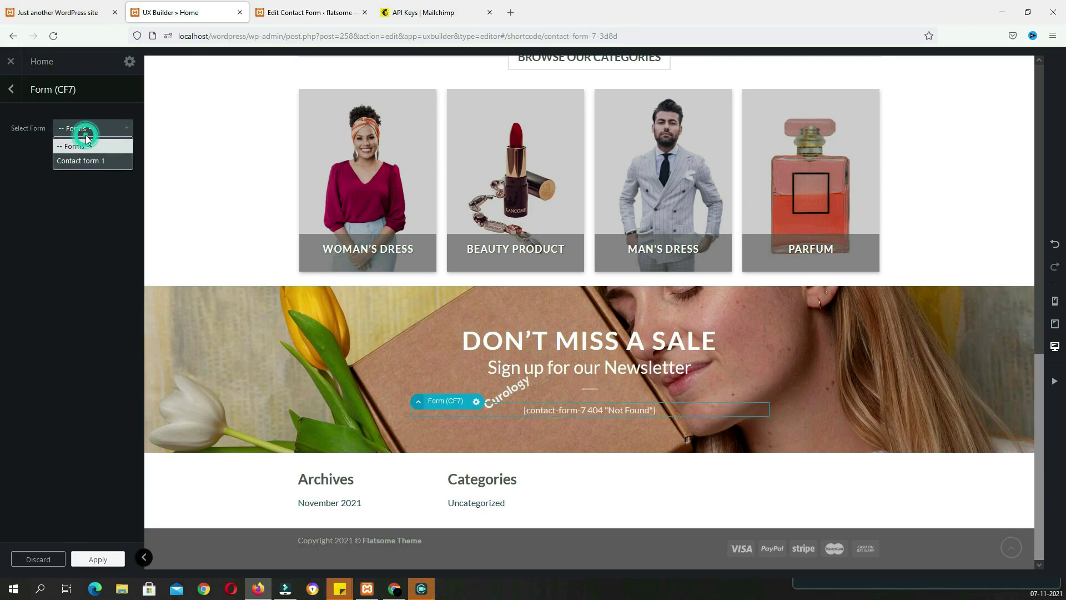
{"action": "left_click", "coordinate": [78, 228]}
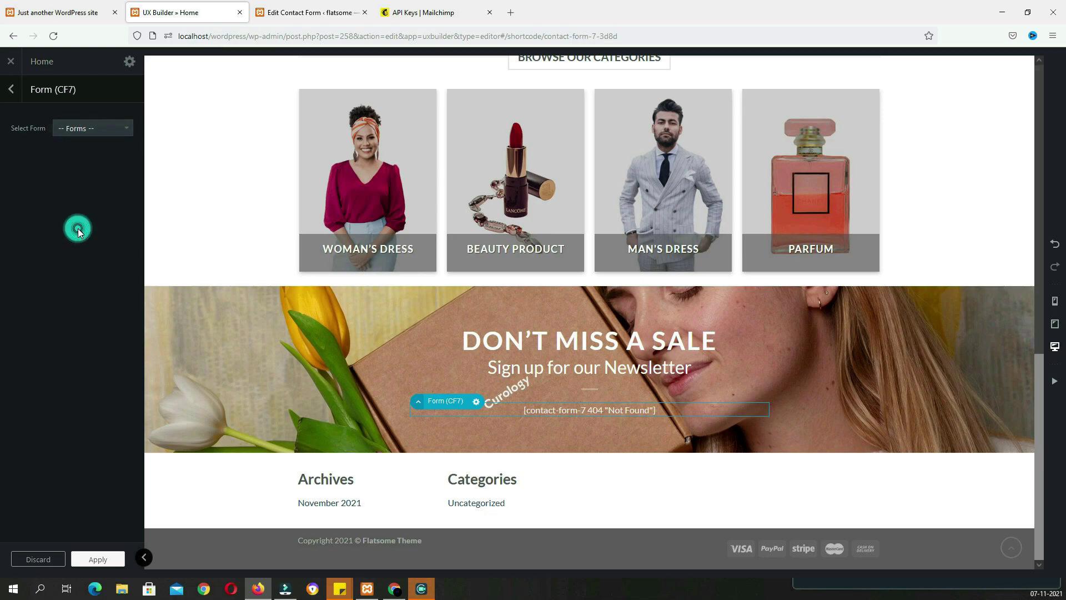
{"action": "left_click", "coordinate": [98, 559]}
{"action": "left_click", "coordinate": [93, 559]}
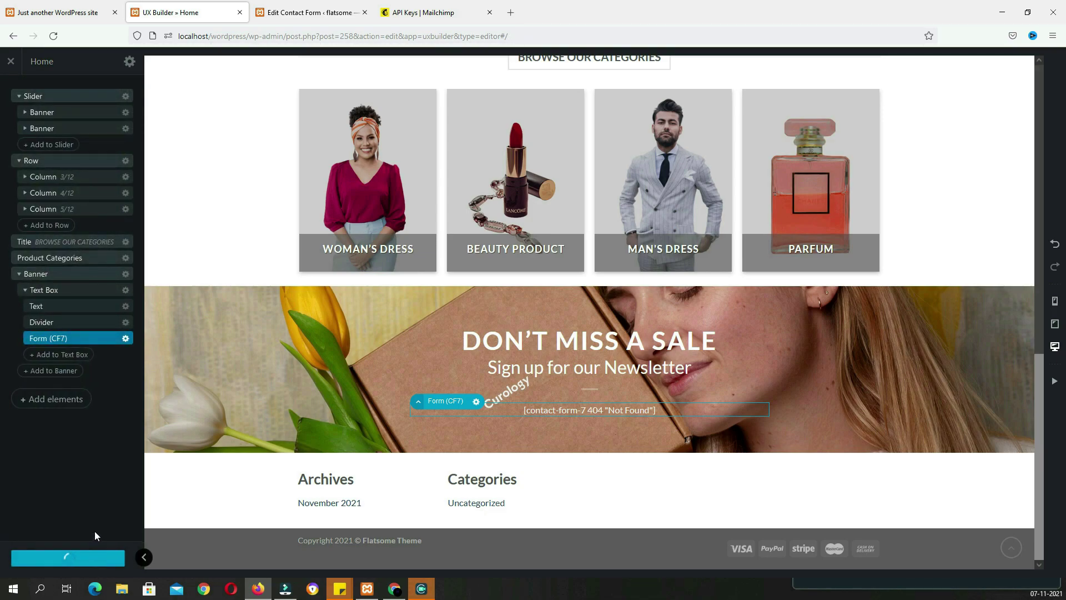
{"action": "left_click", "coordinate": [53, 36]}
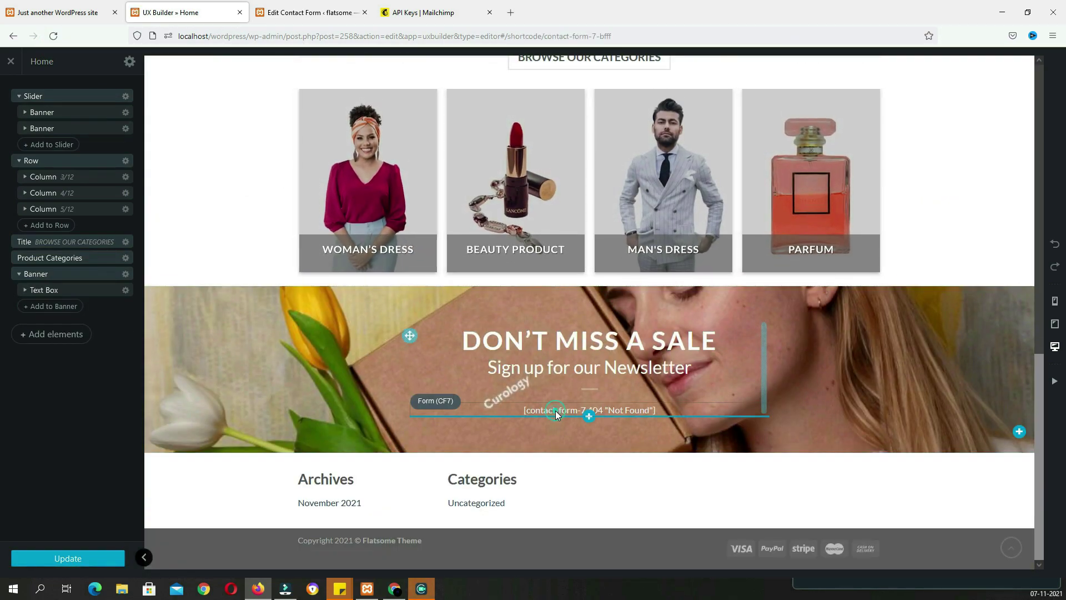
Set the banner's Contact Form 7 element to the mp form and apply it
{"action": "left_click", "coordinate": [555, 411]}
{"action": "left_click", "coordinate": [100, 128]}
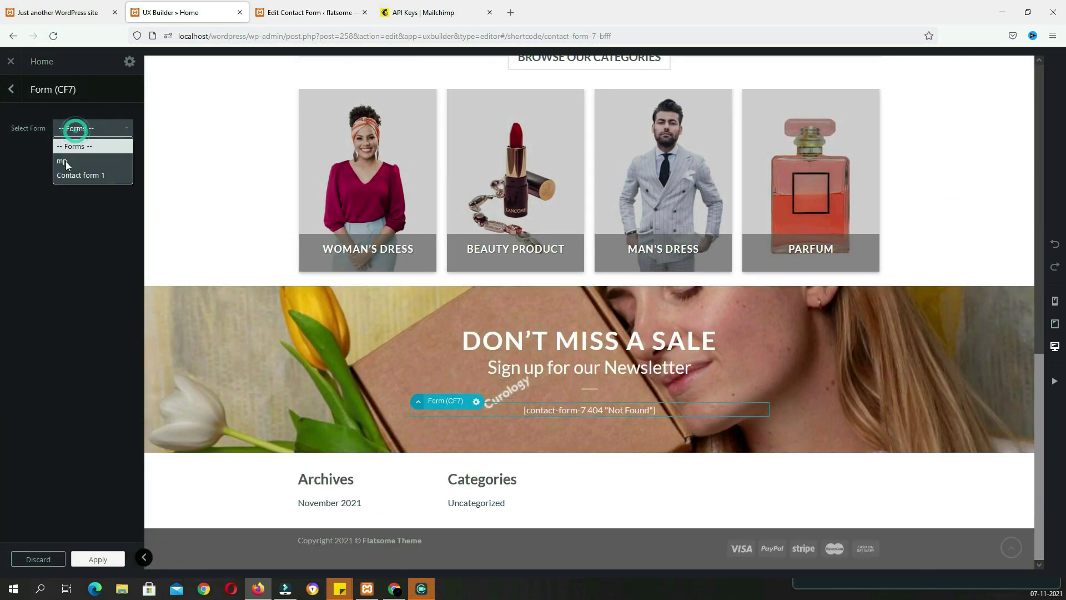
{"action": "left_click", "coordinate": [75, 161]}
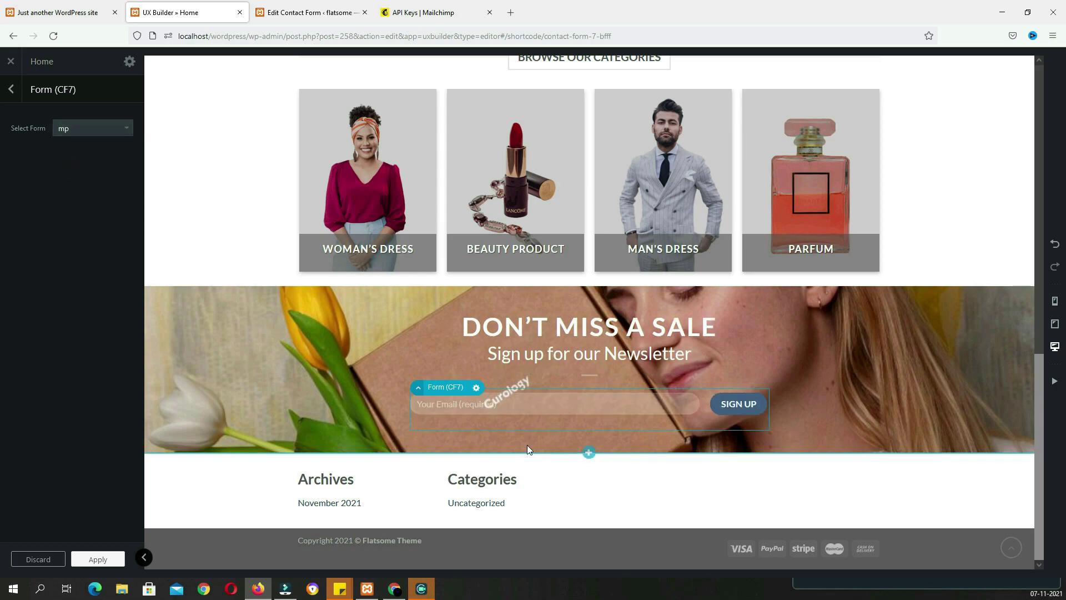
{"action": "left_click", "coordinate": [99, 559]}
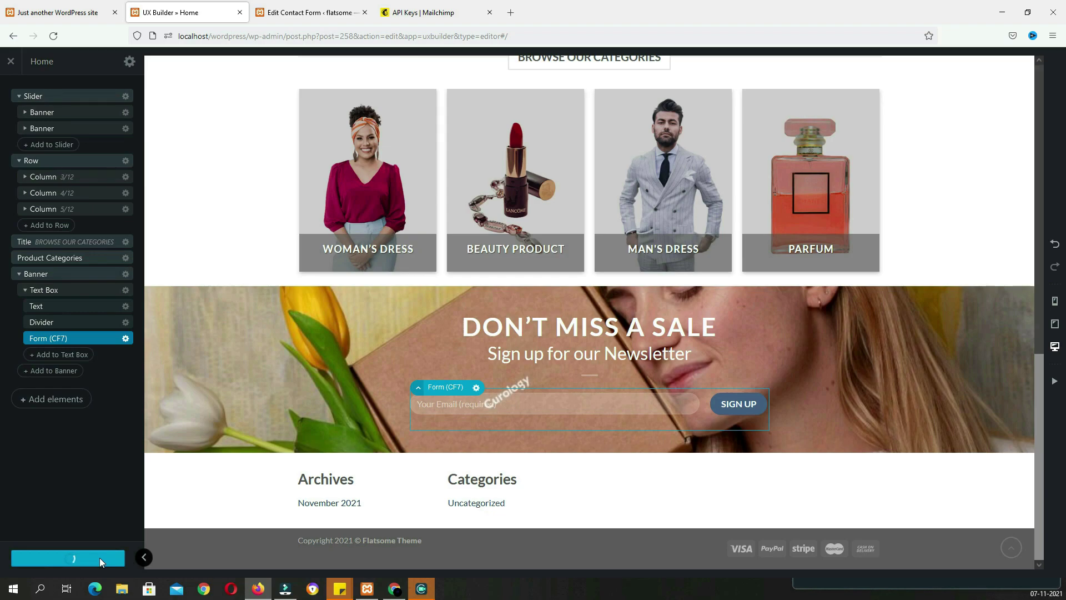
{"action": "left_click", "coordinate": [281, 362]}
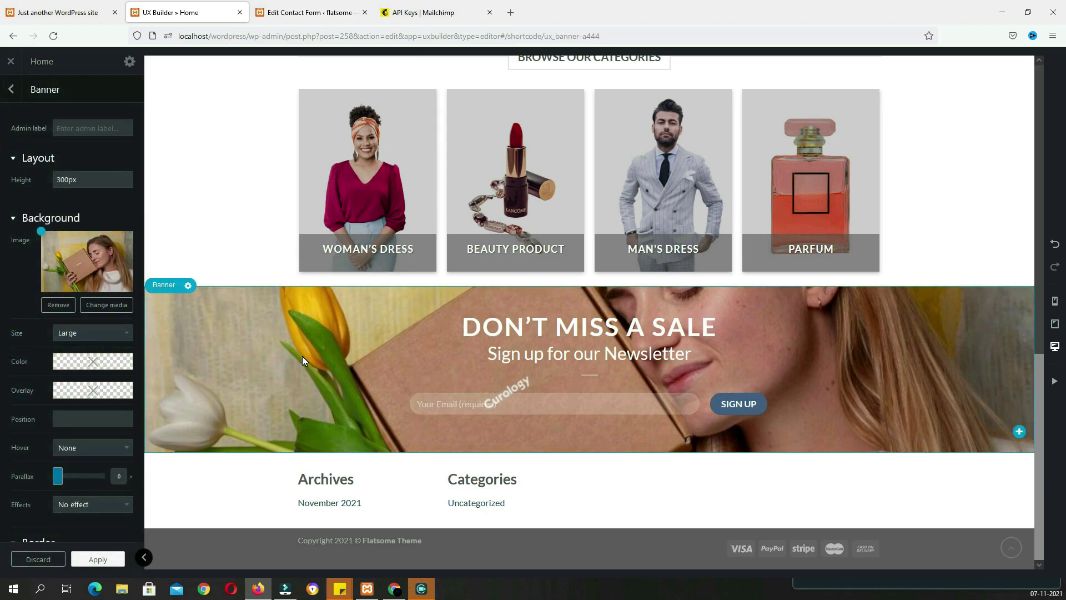
Give the newsletter banner a dark grey rgba(49,49,49,0.6) overlay and apply
{"action": "scroll", "coordinate": [66, 378], "scroll_direction": "down", "scroll_amount": 2}
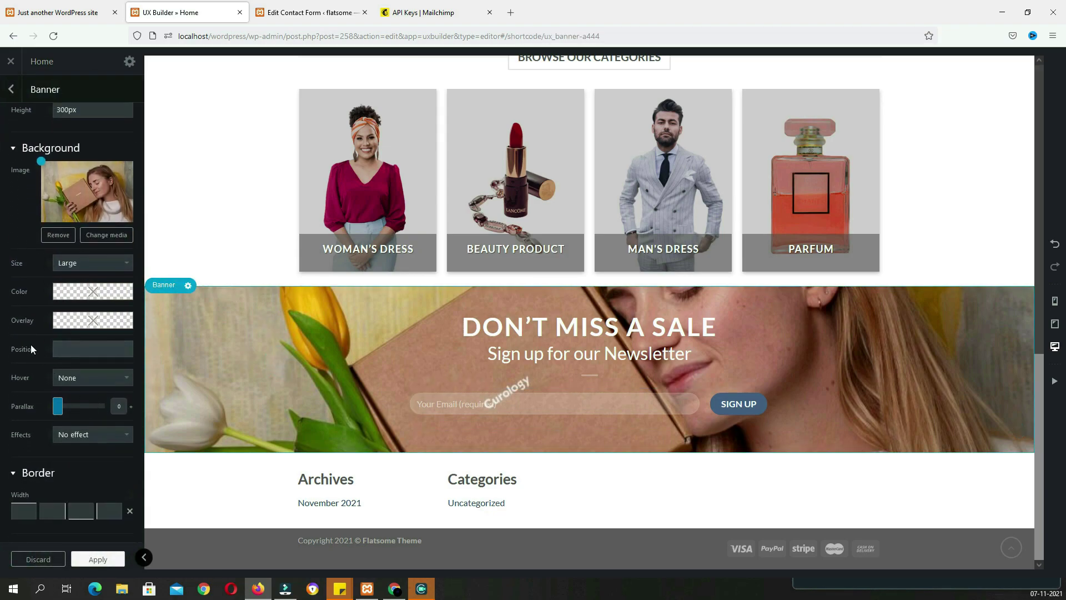
{"action": "left_click", "coordinate": [77, 328]}
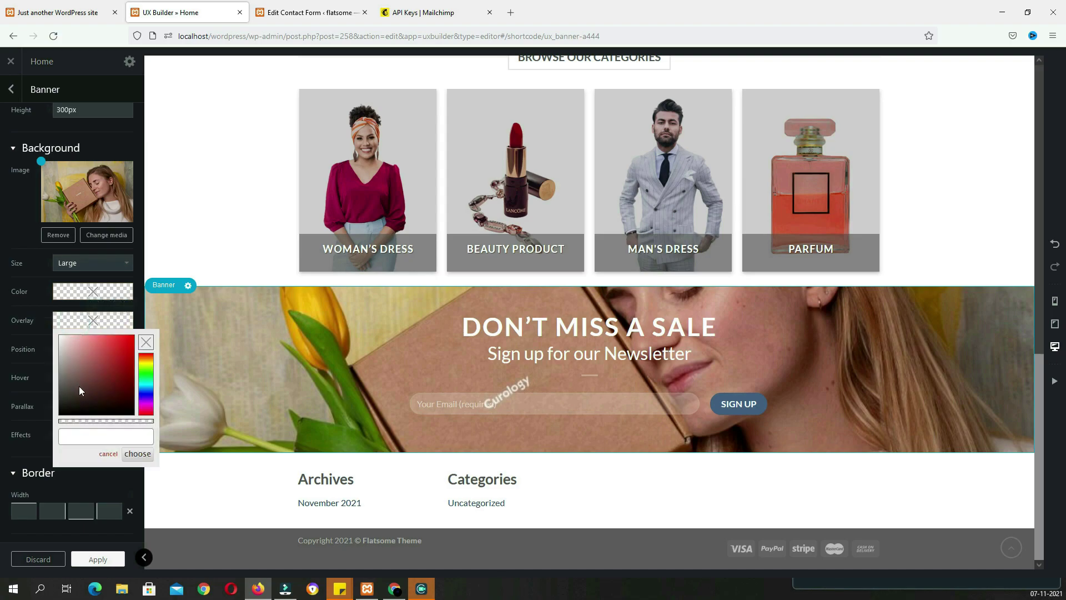
{"action": "left_click", "coordinate": [57, 371]}
{"action": "left_click_drag", "start_coordinate": [50, 371], "coordinate": [52, 378]}
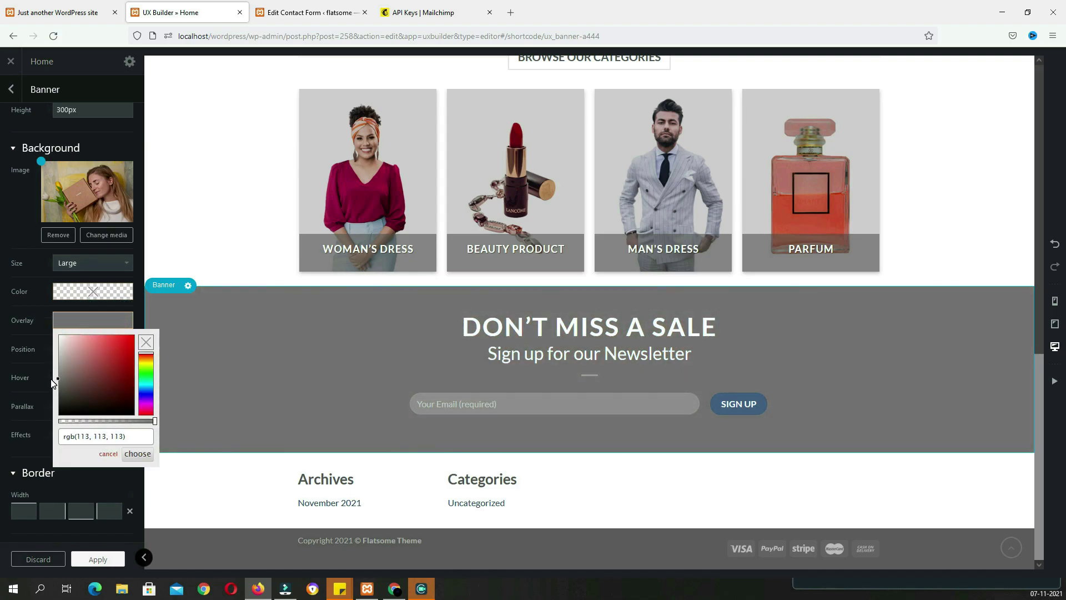
{"action": "left_click_drag", "start_coordinate": [153, 425], "coordinate": [115, 421]}
{"action": "left_click", "coordinate": [95, 562]}
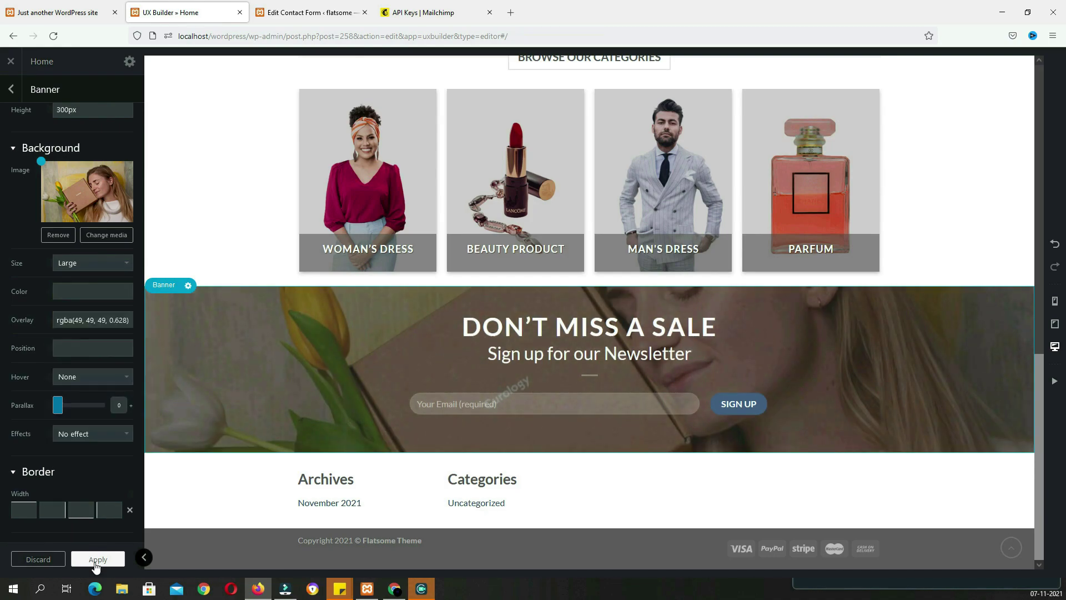
{"action": "left_click", "coordinate": [95, 562]}
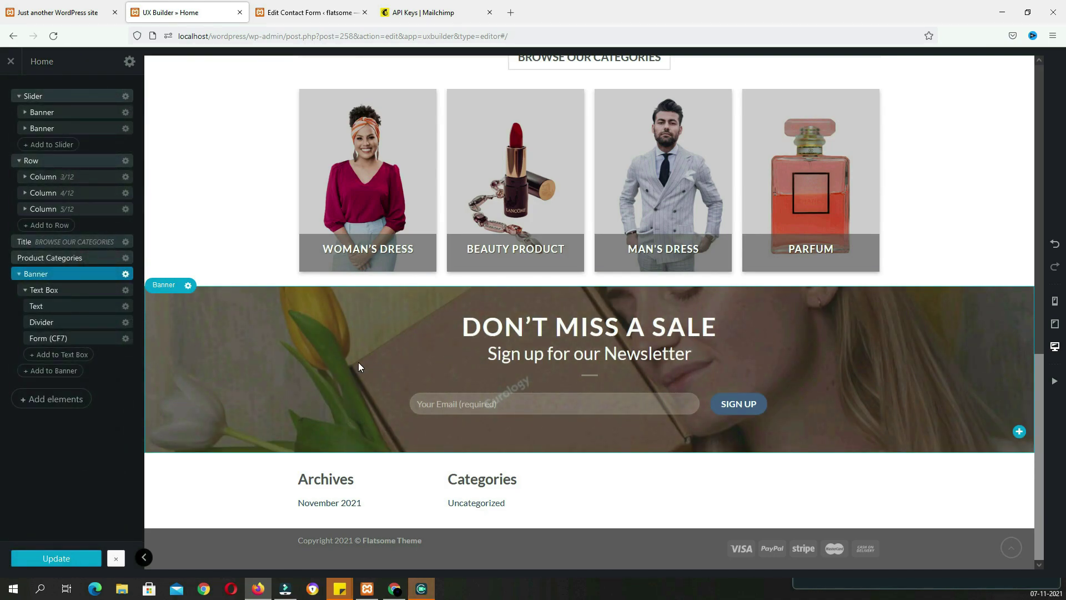
Set the banner's parallax to 4, apply, and save the page
{"action": "left_click", "coordinate": [374, 321]}
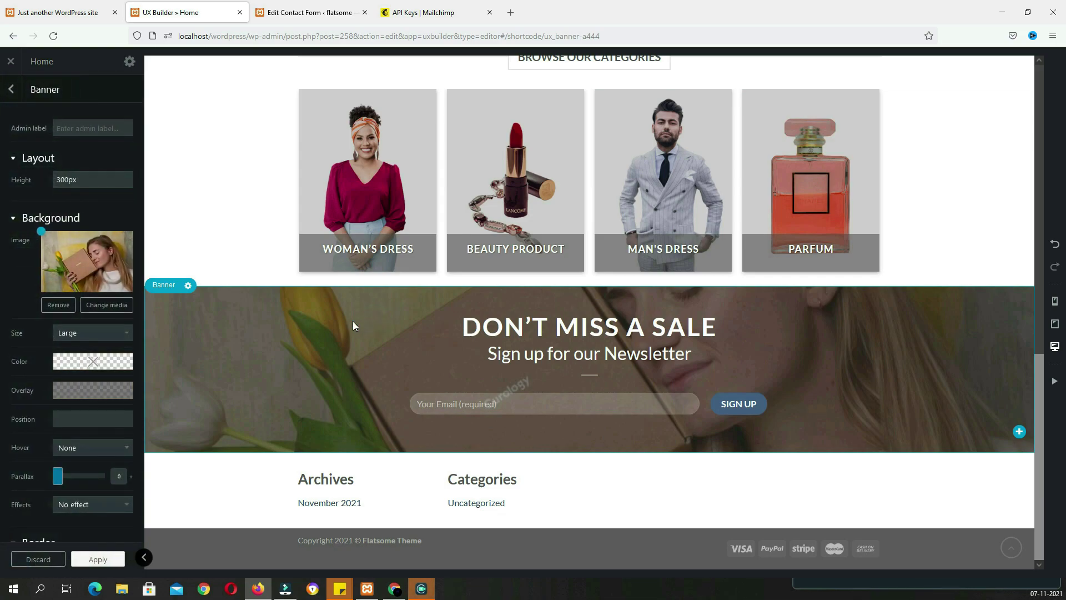
{"action": "scroll", "coordinate": [84, 431], "scroll_direction": "down", "scroll_amount": 3}
{"action": "left_click_drag", "start_coordinate": [57, 336], "coordinate": [81, 339]}
{"action": "key", "text": "alt"}
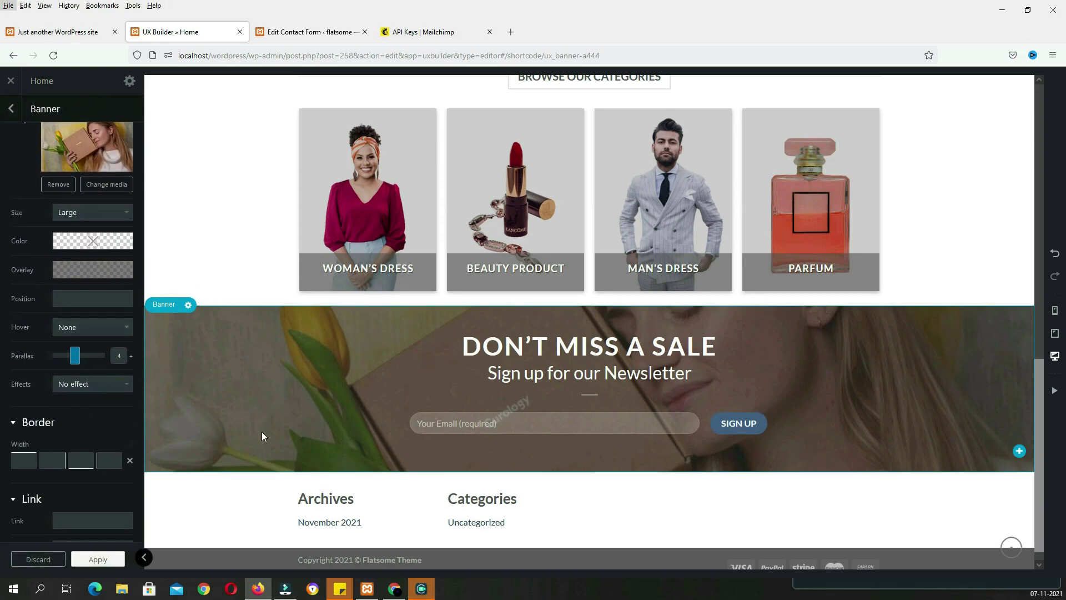
{"action": "scroll", "coordinate": [352, 418], "scroll_direction": "up", "scroll_amount": 4}
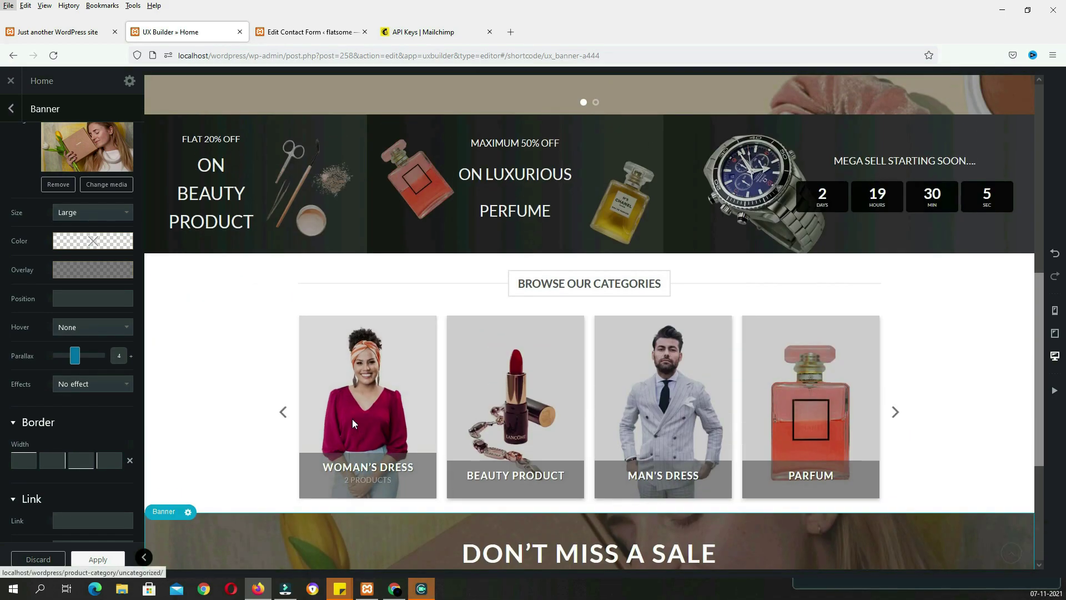
{"action": "scroll", "coordinate": [352, 419], "scroll_direction": "down", "scroll_amount": 4}
{"action": "left_click", "coordinate": [98, 559]}
{"action": "left_click", "coordinate": [101, 558]}
Save the mp contact form in its editor tab
{"action": "left_click", "coordinate": [301, 15]}
{"action": "left_click", "coordinate": [34, 185]}
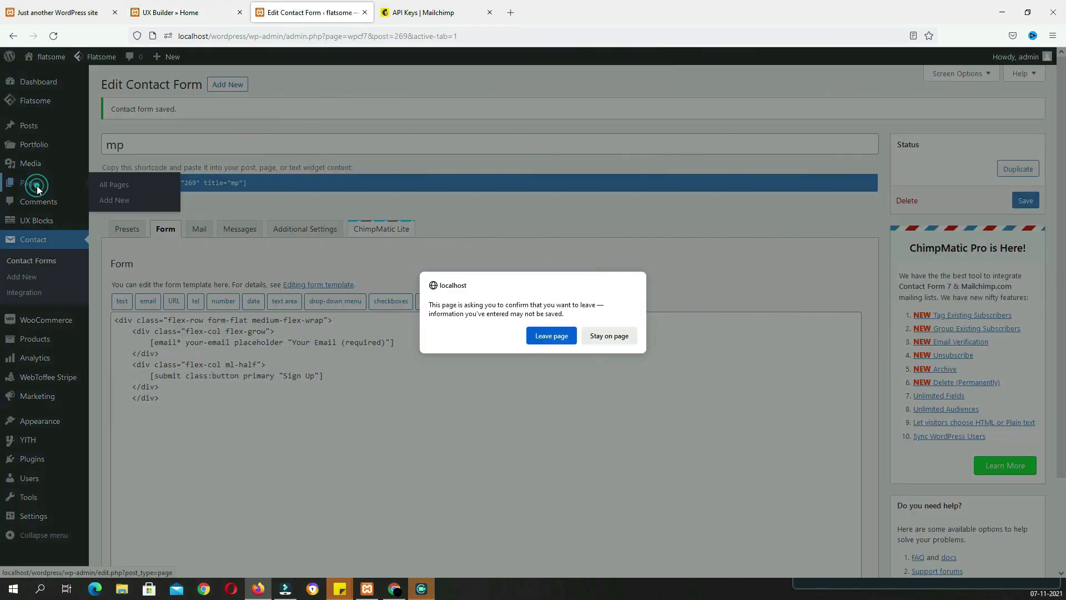
{"action": "left_click", "coordinate": [610, 335]}
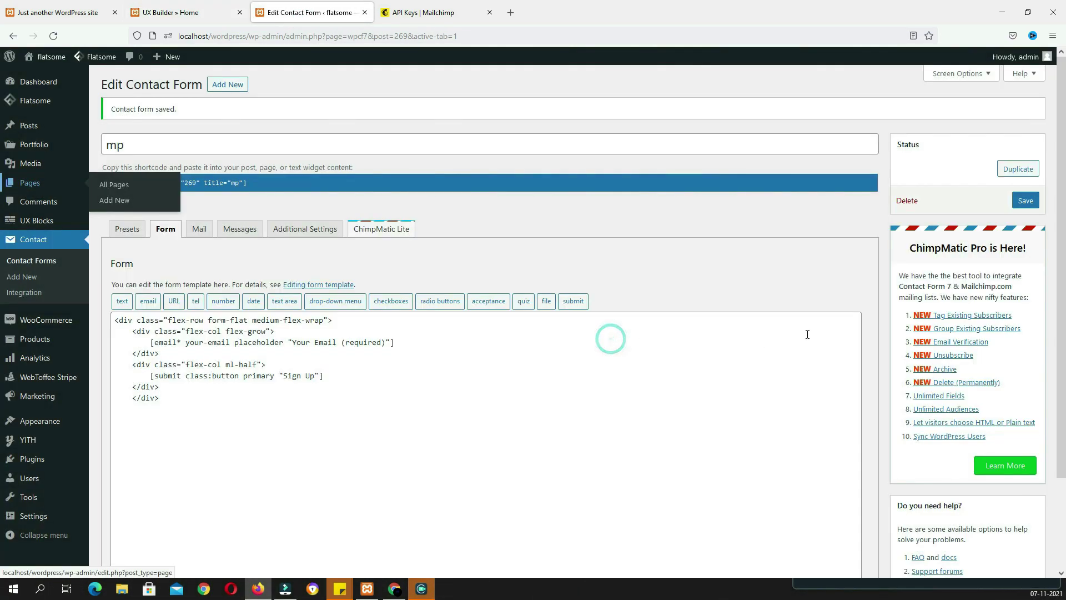
{"action": "left_click", "coordinate": [1024, 201]}
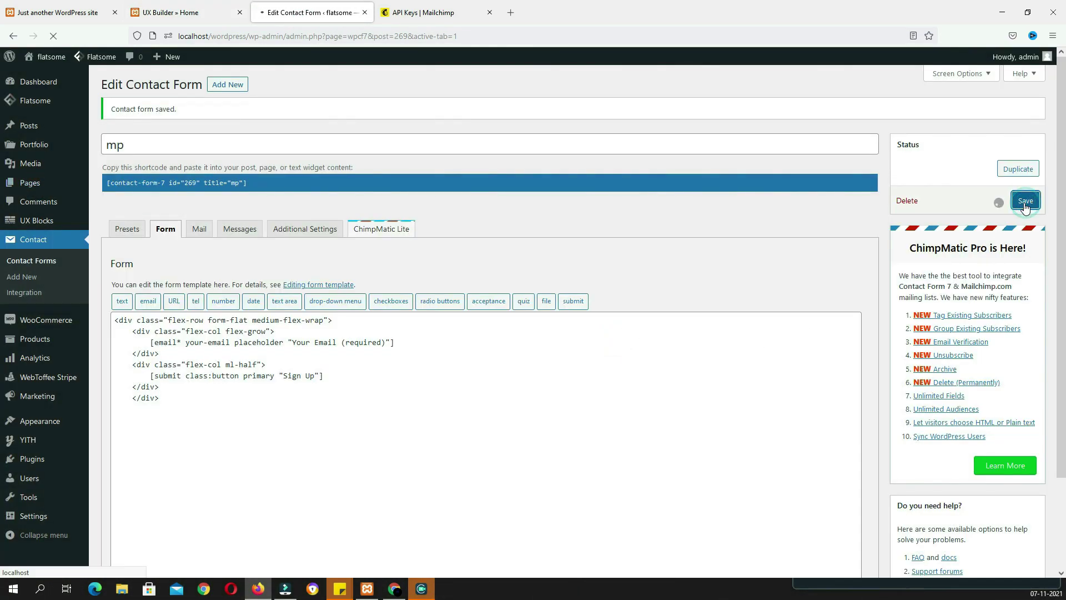
Raise the newsletter banner's parallax to 7, apply, and save the page
{"action": "left_click", "coordinate": [31, 186]}
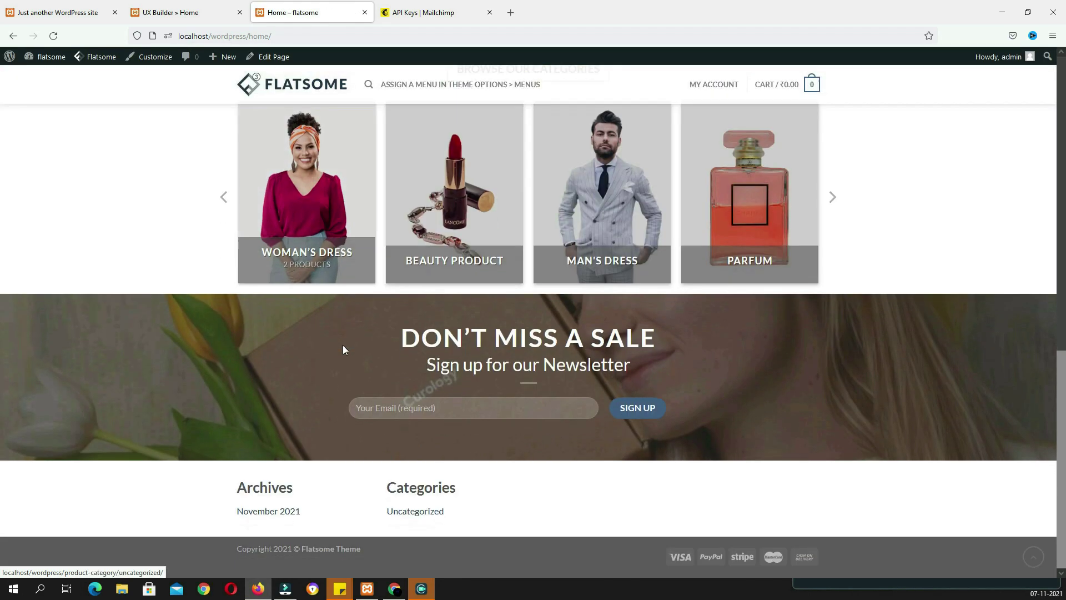
{"action": "scroll", "coordinate": [342, 345], "scroll_direction": "up", "scroll_amount": 3}
{"action": "scroll", "coordinate": [342, 345], "scroll_direction": "down", "scroll_amount": 3}
{"action": "scroll", "coordinate": [342, 345], "scroll_direction": "up", "scroll_amount": 2}
{"action": "scroll", "coordinate": [342, 350], "scroll_direction": "up", "scroll_amount": 2}
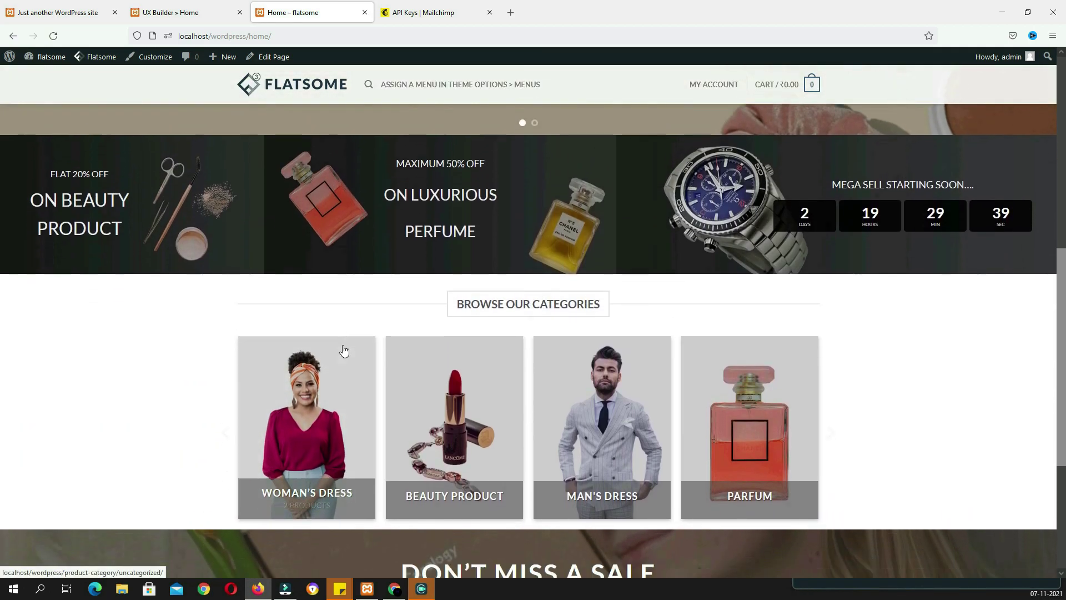
{"action": "scroll", "coordinate": [340, 345], "scroll_direction": "down", "scroll_amount": 4}
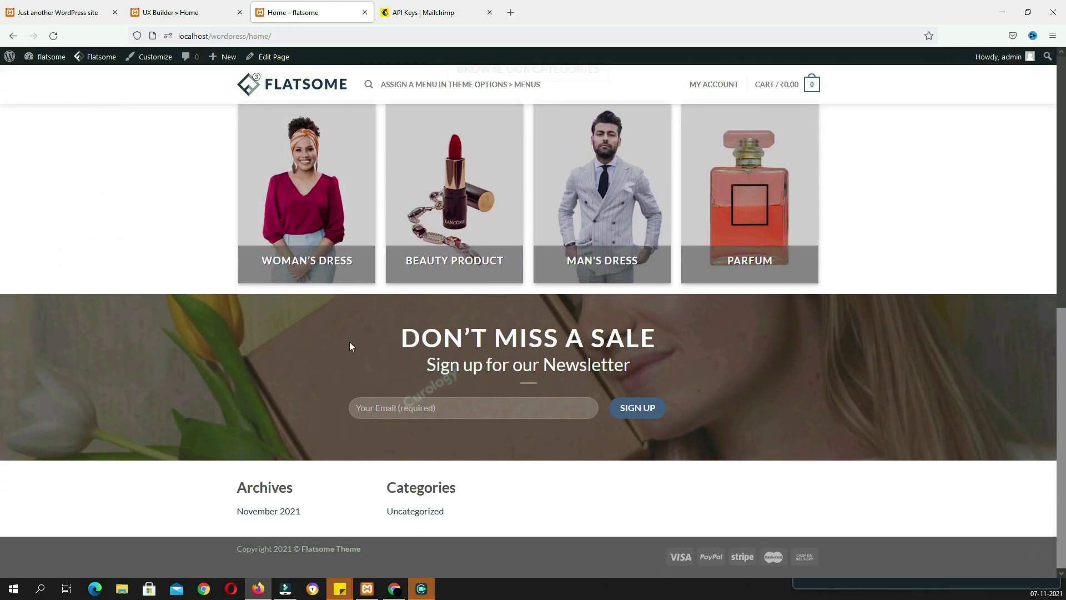
{"action": "left_click", "coordinate": [297, 327]}
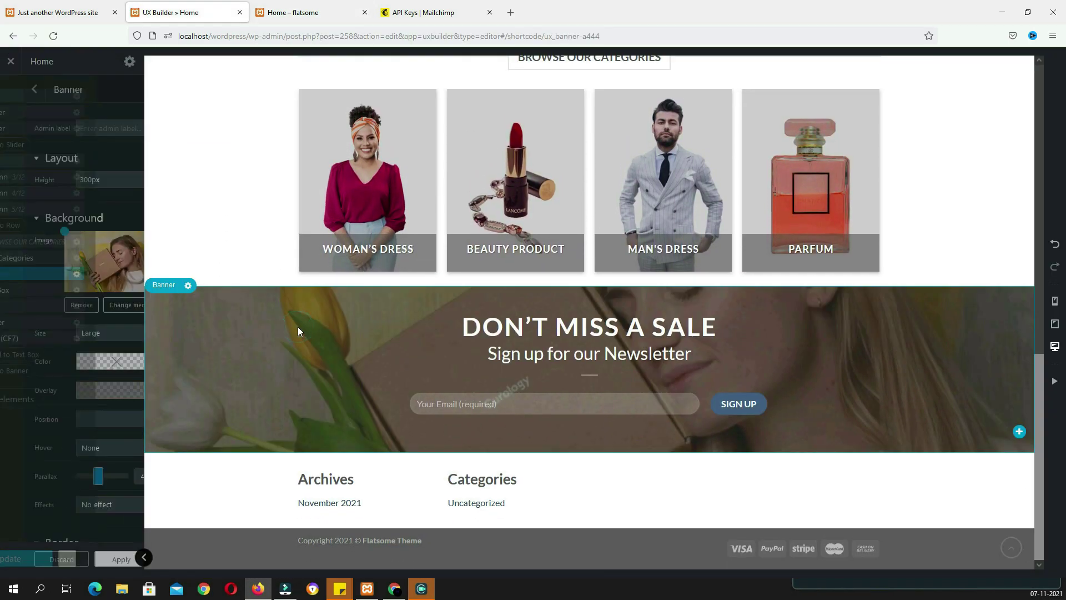
{"action": "left_click_drag", "start_coordinate": [78, 479], "coordinate": [92, 480]}
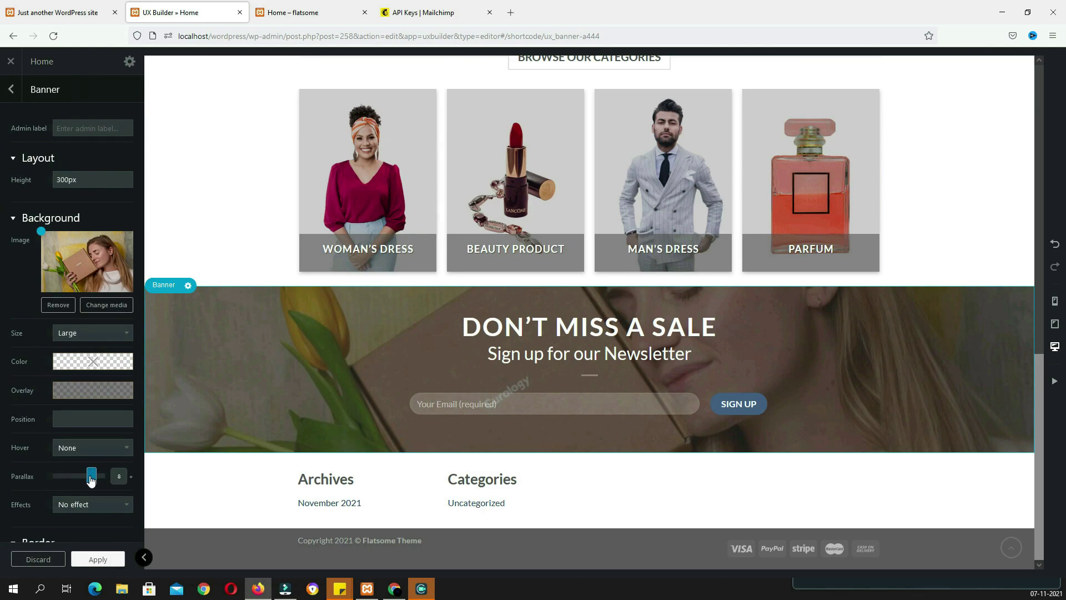
{"action": "left_click", "coordinate": [101, 564]}
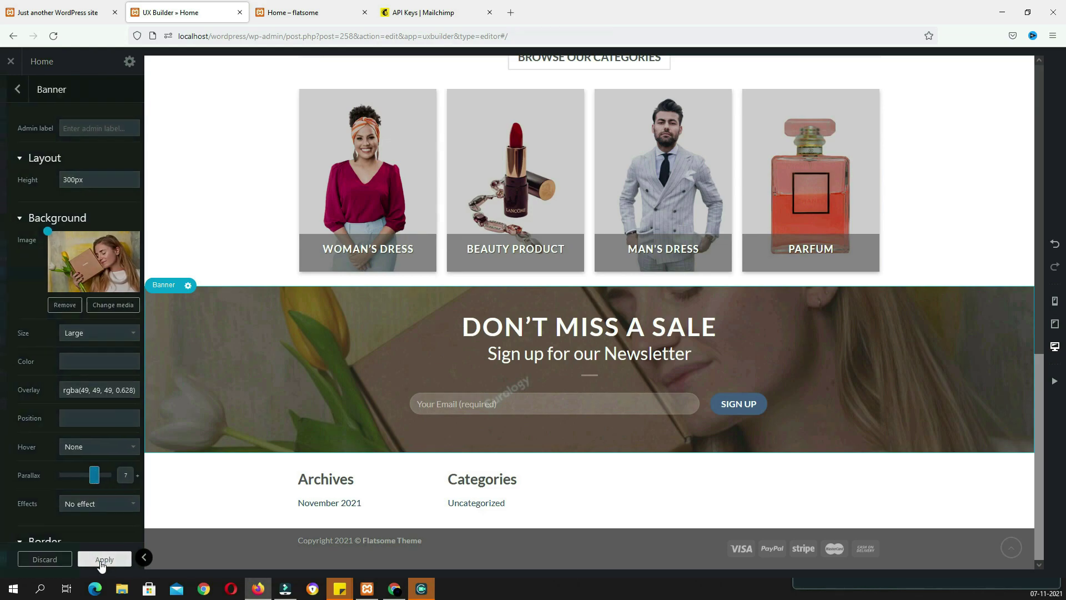
{"action": "left_click", "coordinate": [96, 564]}
Reload the live Home page and compare its sale section with the reference site
{"action": "left_click", "coordinate": [315, 13]}
{"action": "left_click", "coordinate": [51, 37]}
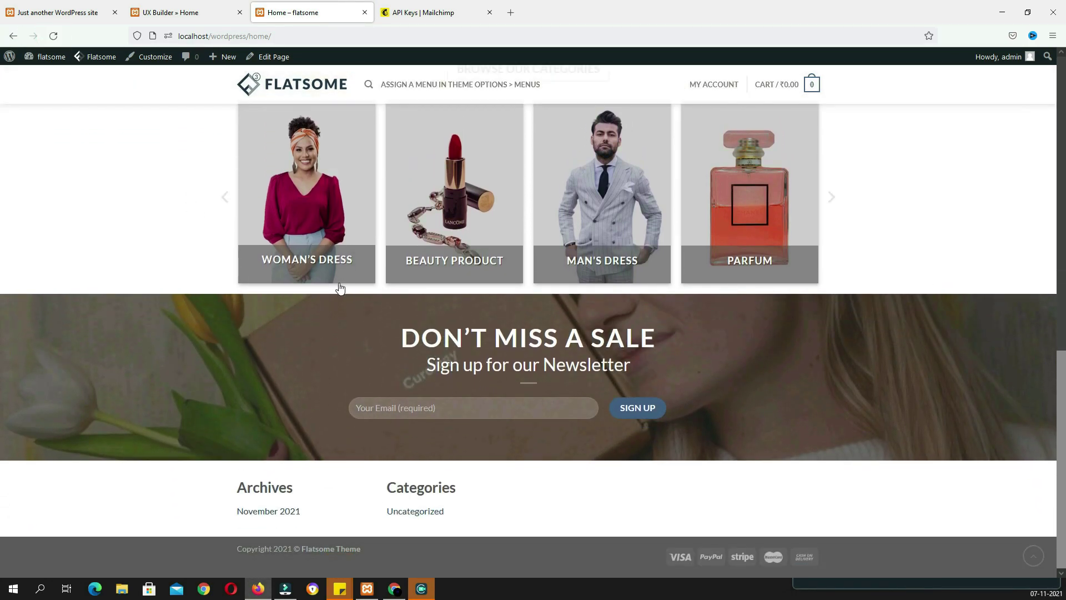
{"action": "key", "text": "ctrl+1"}
{"action": "scroll", "coordinate": [447, 325], "scroll_direction": "down", "scroll_amount": 4}
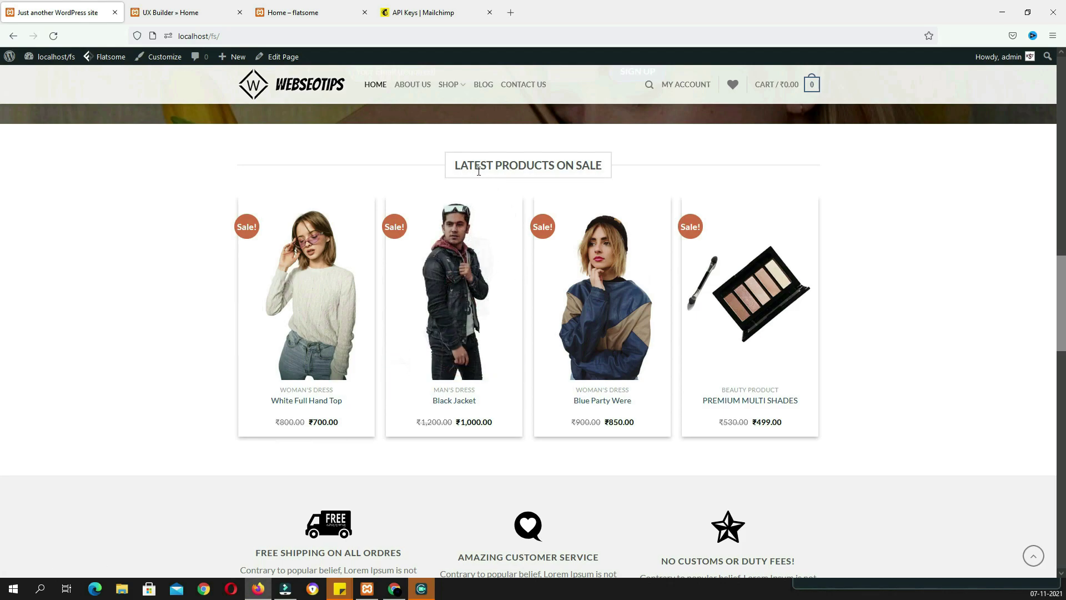
{"action": "scroll", "coordinate": [831, 295], "scroll_direction": "up", "scroll_amount": 2}
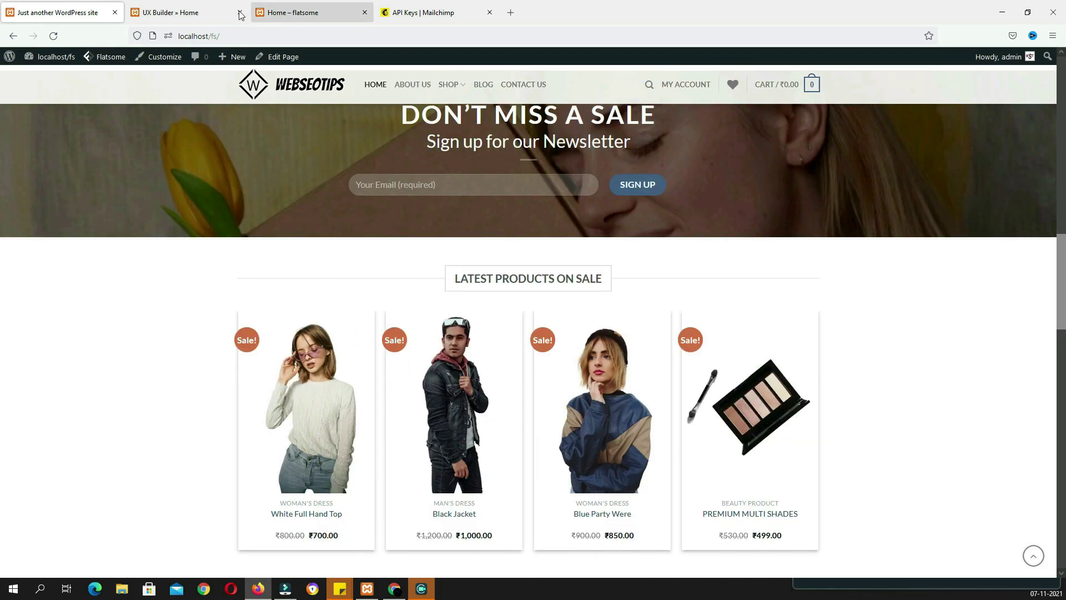
{"action": "left_click", "coordinate": [197, 12]}
Insert a Title below the newsletter banner reading 'LATEST PRODUCTS ON SALE' in Center Bold style
{"action": "left_click", "coordinate": [589, 453]}
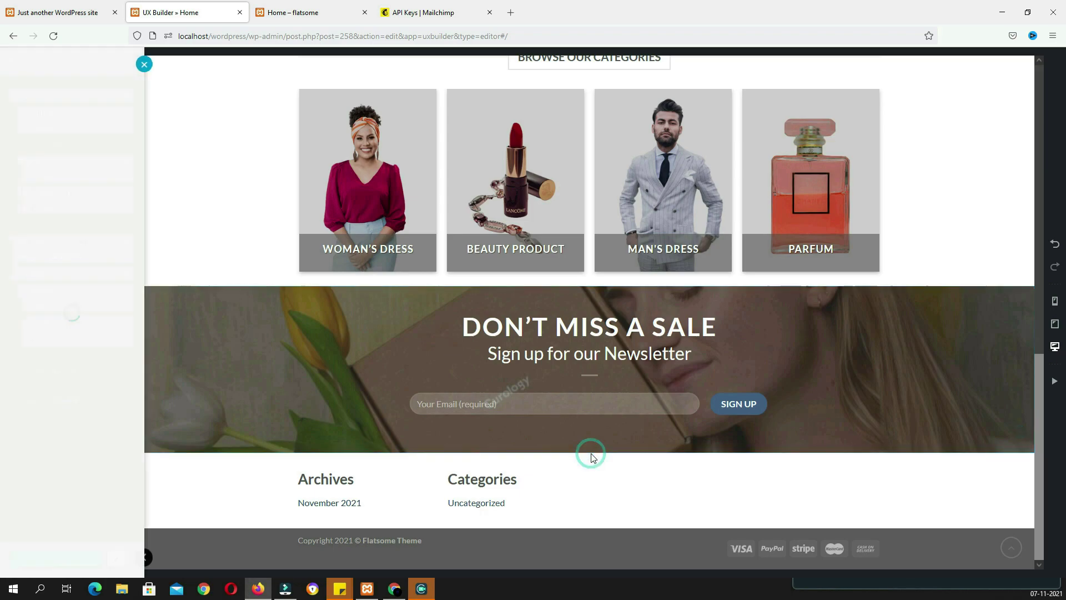
{"action": "type", "text": "title"}
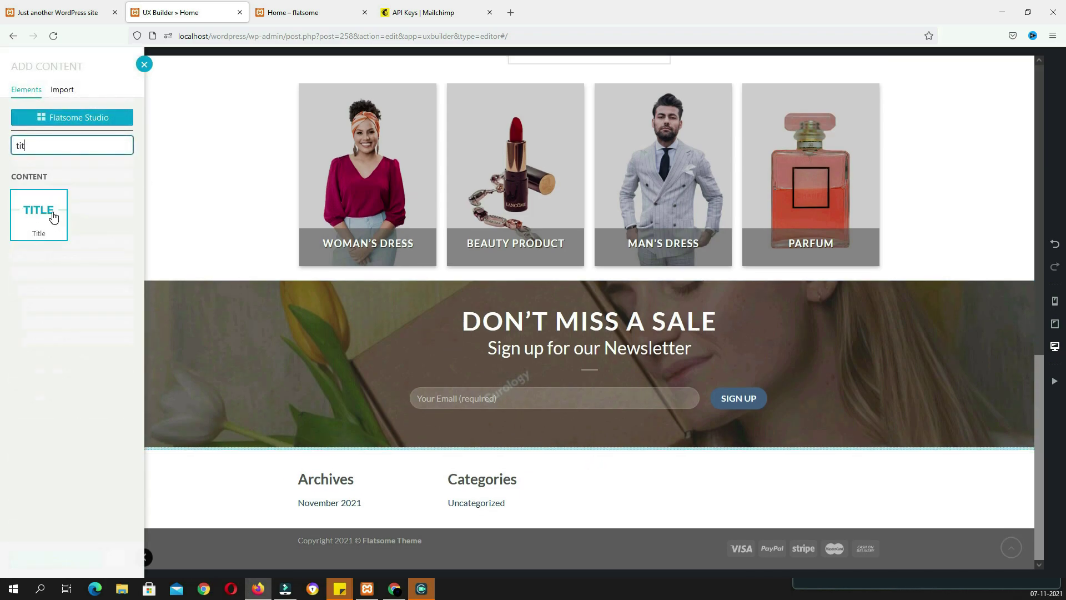
{"action": "left_click", "coordinate": [41, 214]}
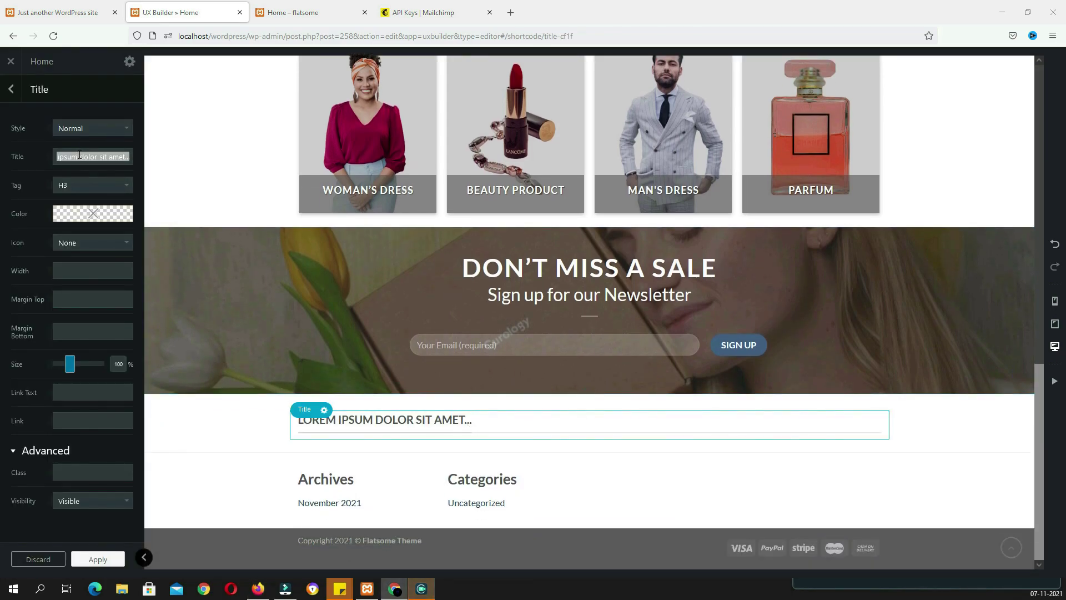
{"action": "left_click", "coordinate": [79, 154]}
{"action": "key", "text": "ctrl+a"}
{"action": "type", "text": "LATEST PRODUCTS ON SALE"}
{"action": "left_click", "coordinate": [97, 129]}
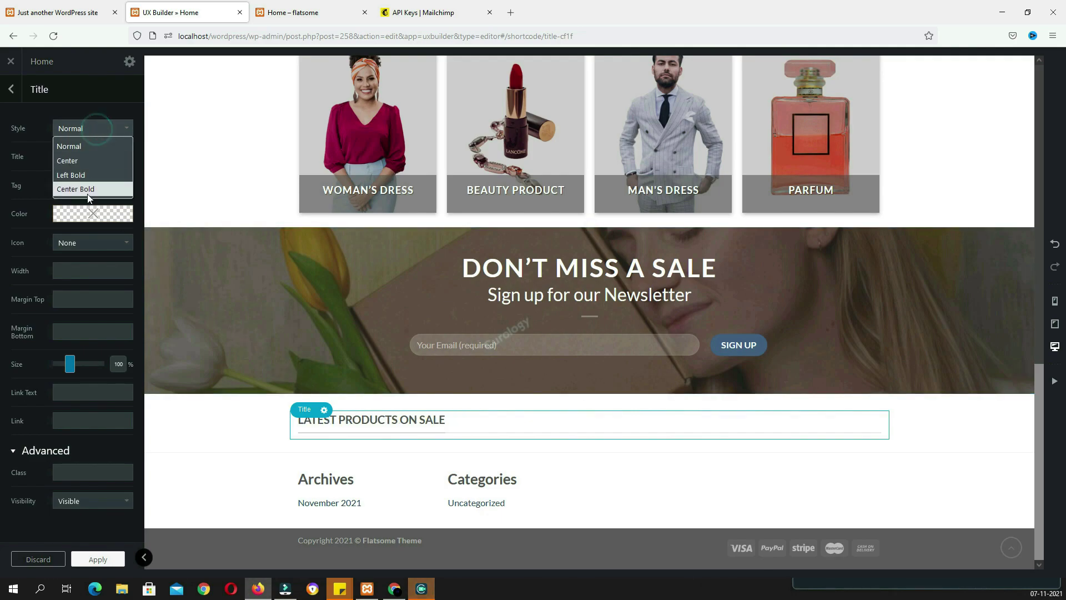
{"action": "left_click", "coordinate": [83, 176]}
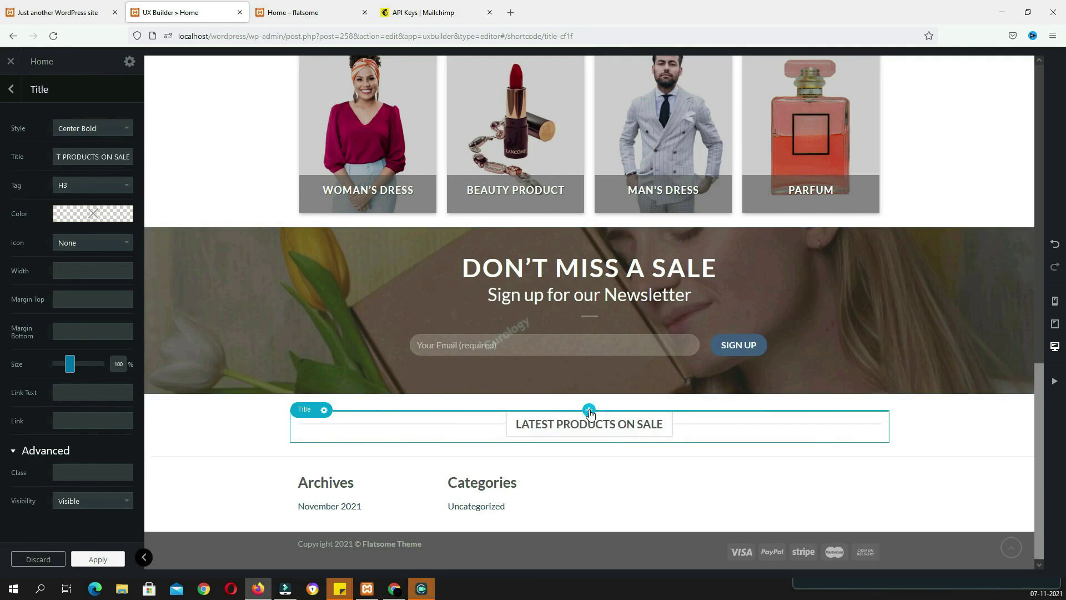
Add a Gap element above the title with a height of 50px
{"action": "left_click", "coordinate": [589, 411]}
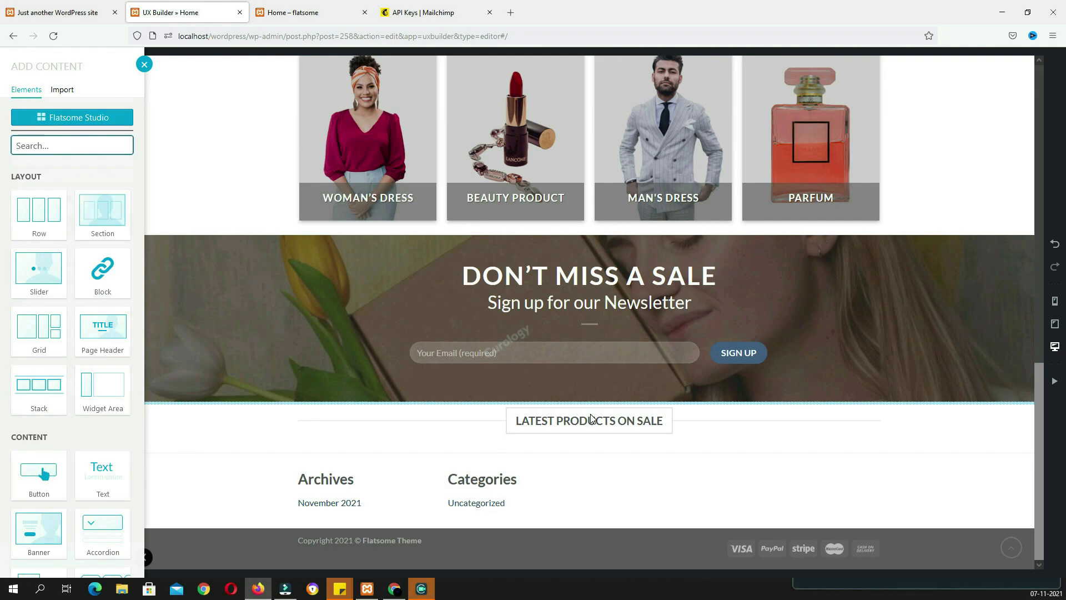
{"action": "type", "text": "ga"}
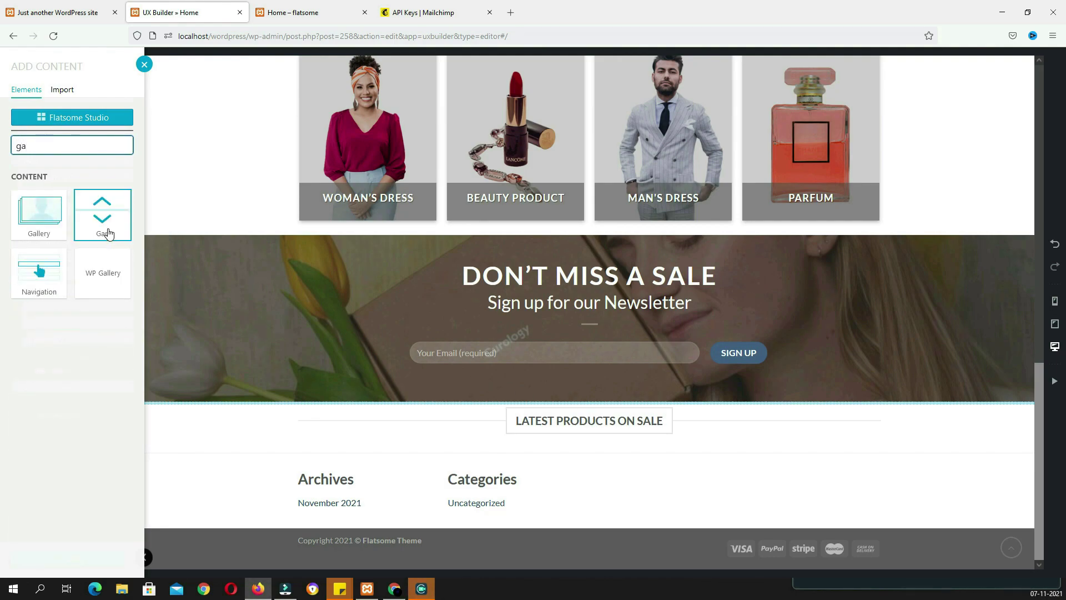
{"action": "left_click", "coordinate": [104, 229]}
{"action": "double_click", "coordinate": [70, 130]}
{"action": "type", "text": "50px"}
{"action": "key", "text": "Return"}
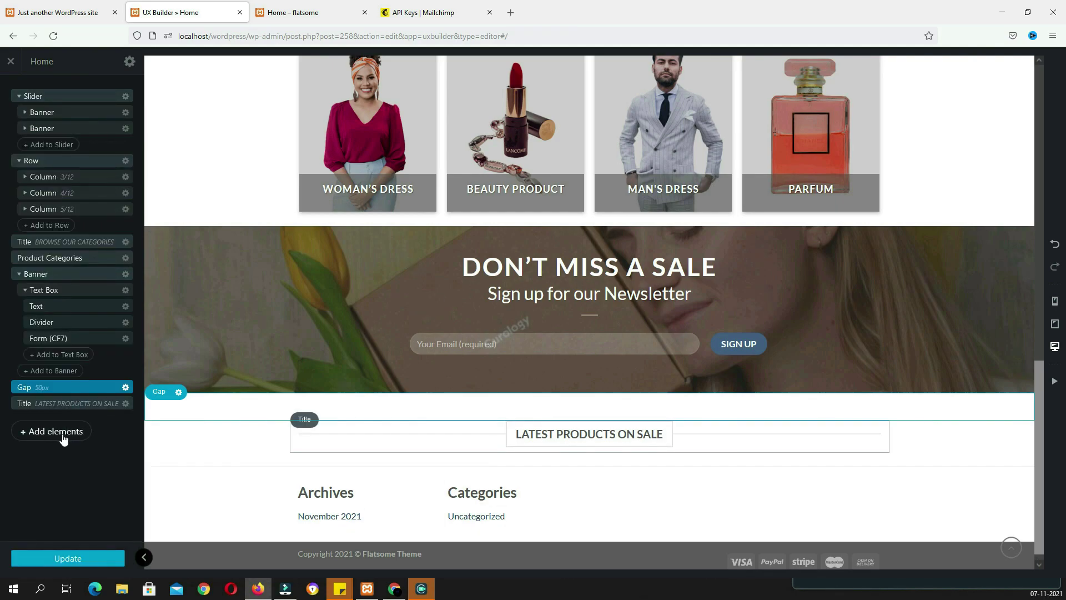
{"action": "left_click", "coordinate": [59, 434]}
Insert a Products element with the Default preset, Normal box style and Bounce In animation
{"action": "left_click", "coordinate": [100, 147]}
{"action": "type", "text": "prod"}
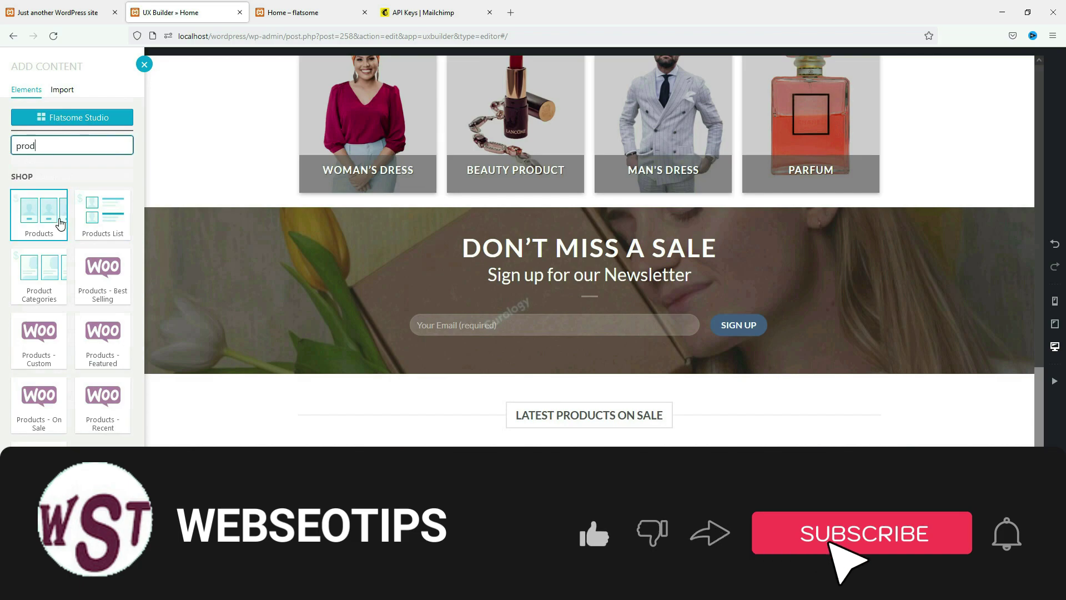
{"action": "left_click", "coordinate": [60, 223]}
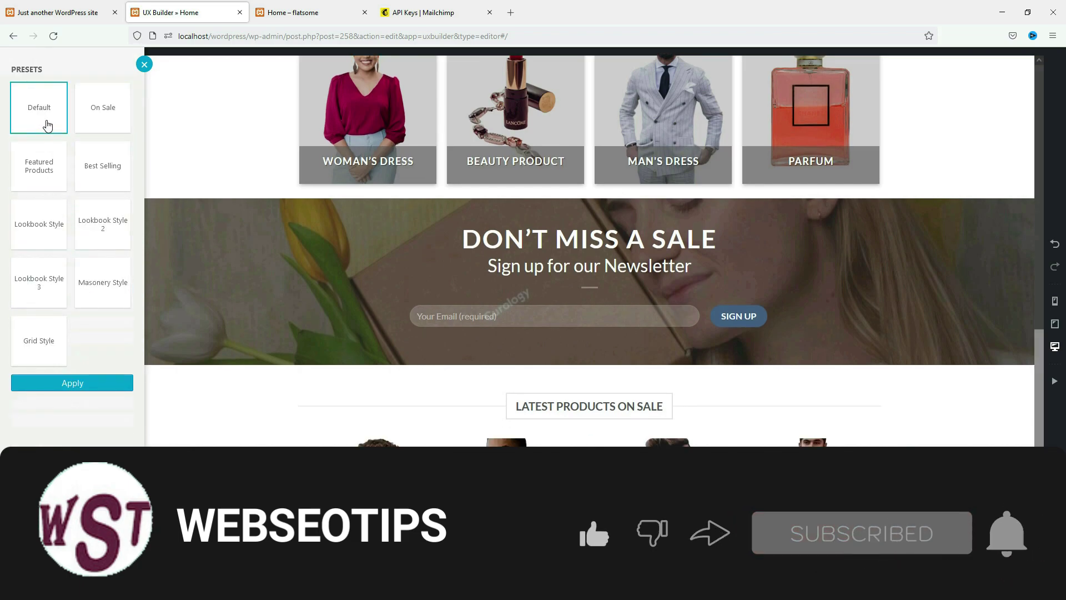
{"action": "left_click", "coordinate": [84, 383]}
{"action": "left_click", "coordinate": [111, 150]}
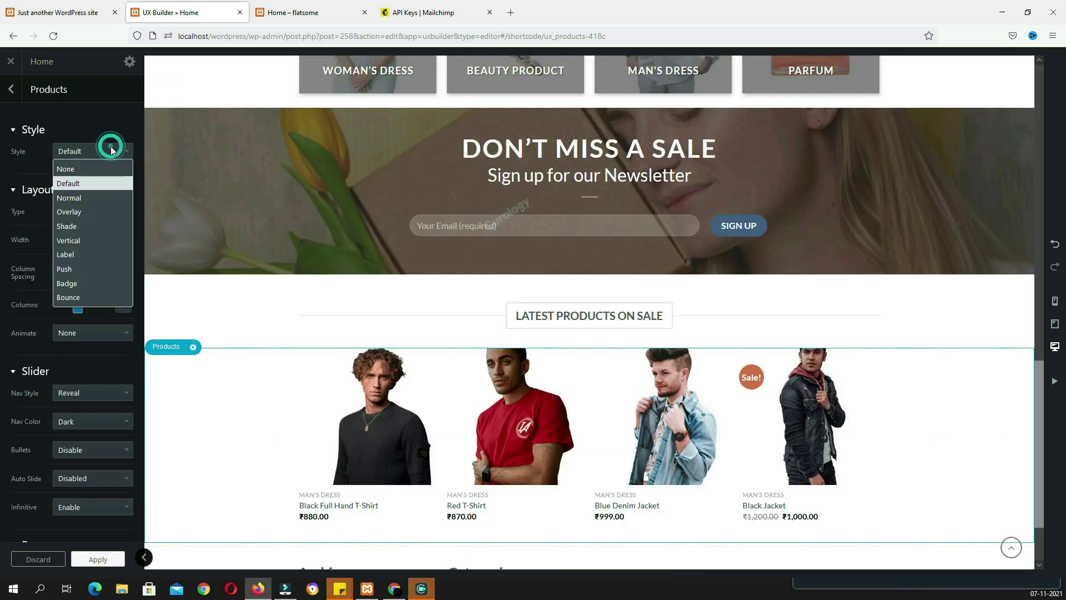
{"action": "left_click", "coordinate": [101, 198]}
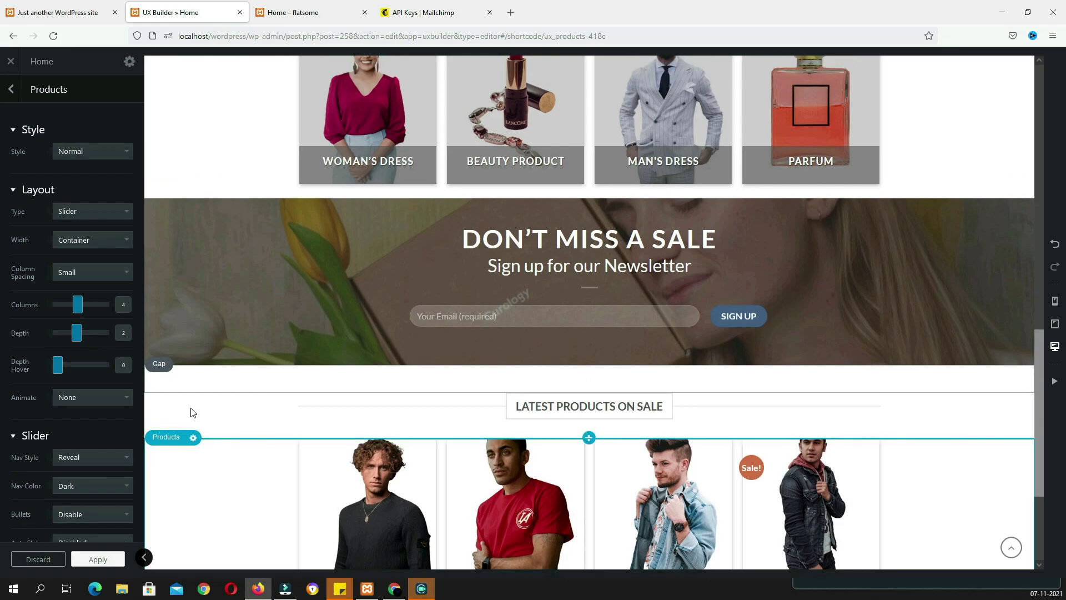
{"action": "left_click", "coordinate": [108, 398]}
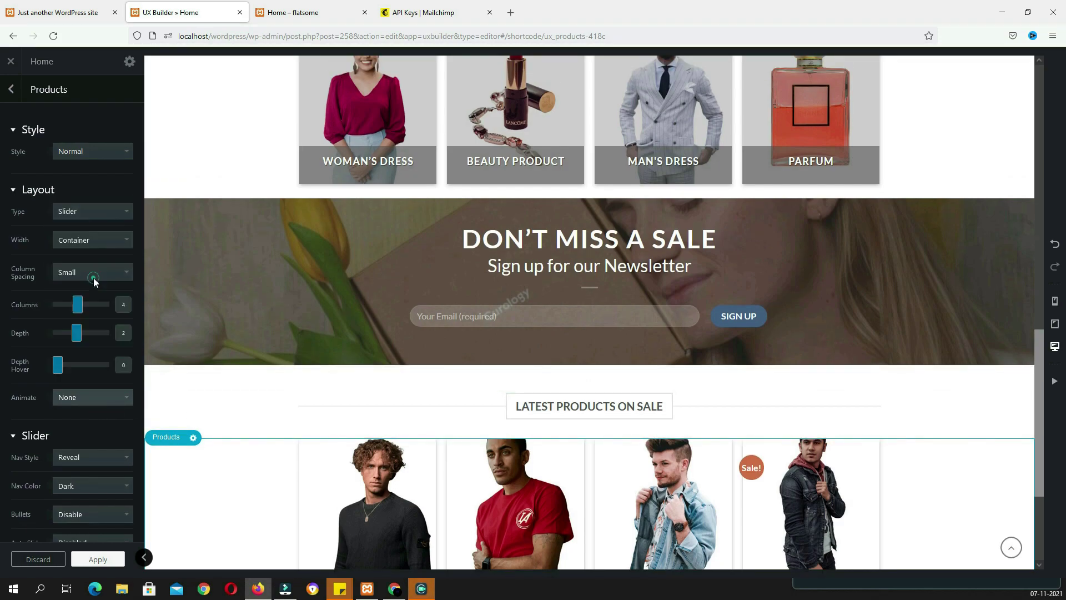
{"action": "left_click", "coordinate": [93, 278]}
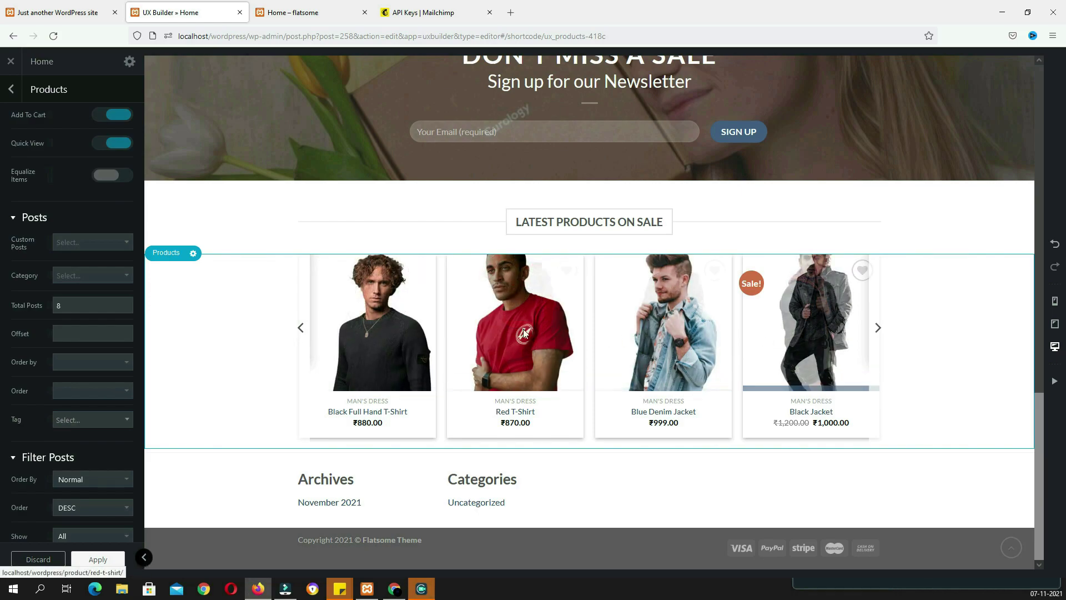
{"action": "left_click", "coordinate": [177, 13]}
In Flatsome Theme Options, set WooCommerce product image thumbnail cropping to Uncropped and publish
{"action": "left_click", "coordinate": [299, 12]}
{"action": "mouse_move", "coordinate": [96, 62]}
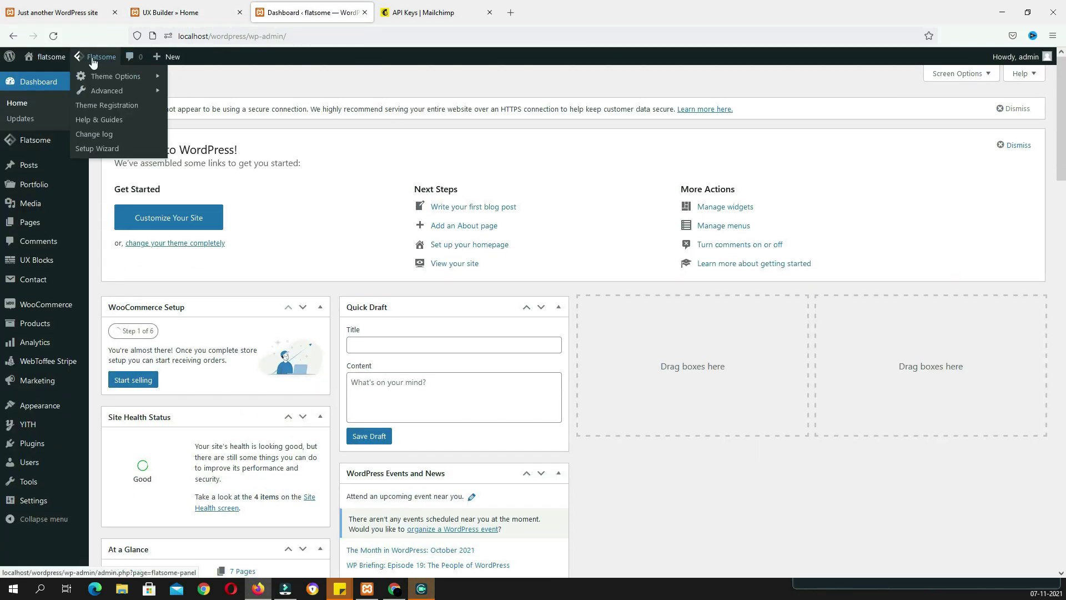
{"action": "mouse_move", "coordinate": [107, 82]}
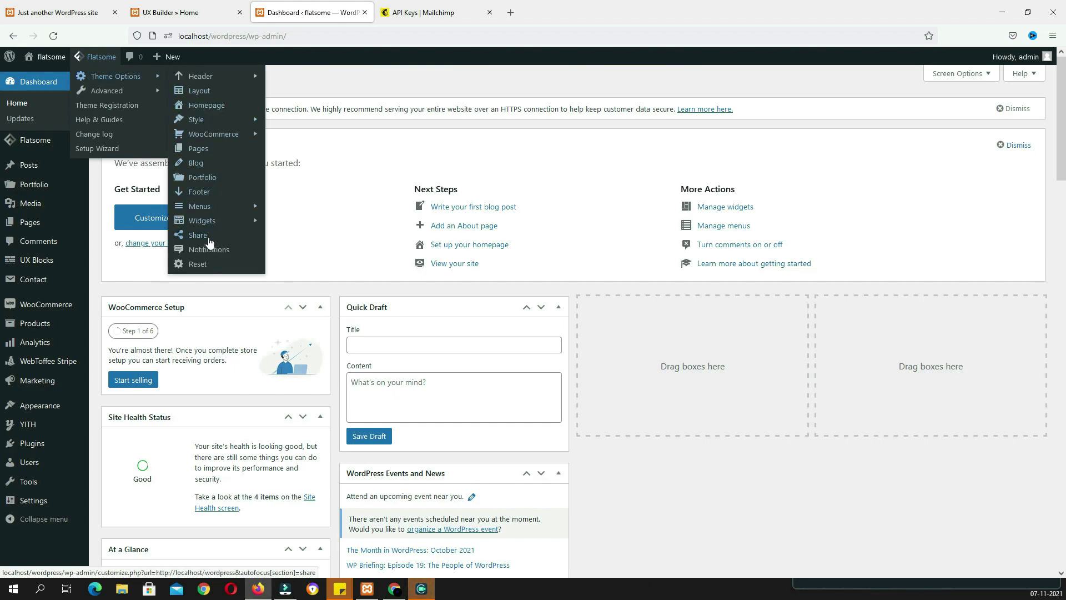
{"action": "mouse_move", "coordinate": [207, 139]}
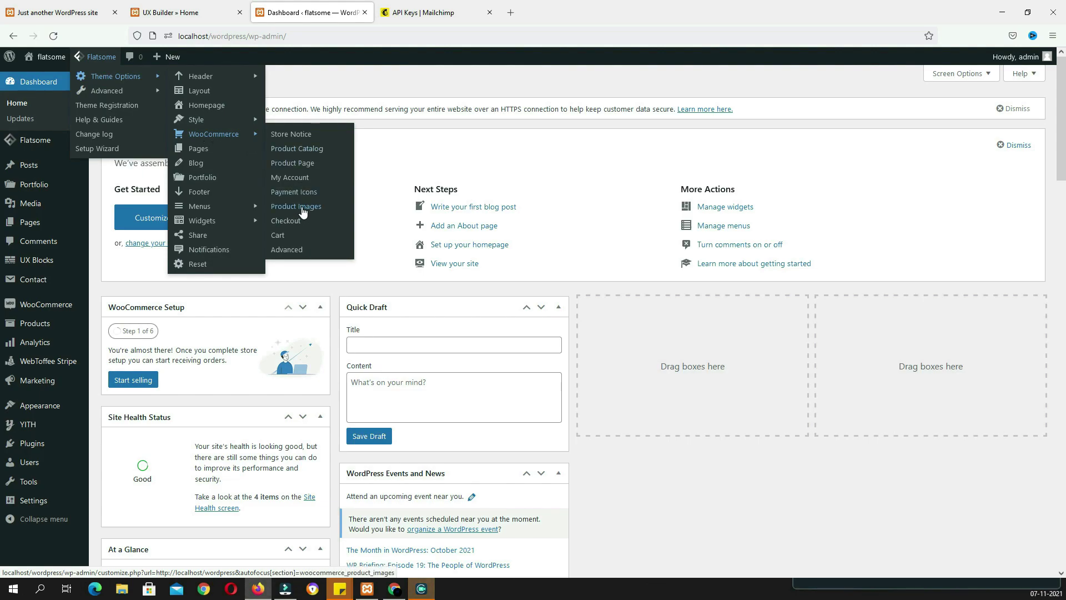
{"action": "left_click", "coordinate": [302, 212]}
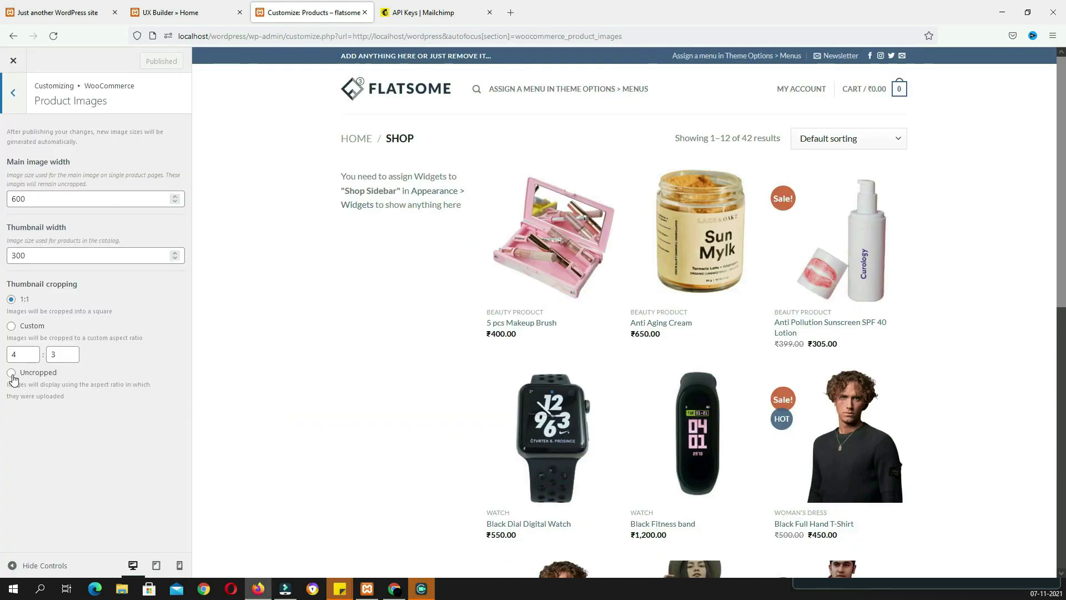
{"action": "left_click", "coordinate": [12, 353]}
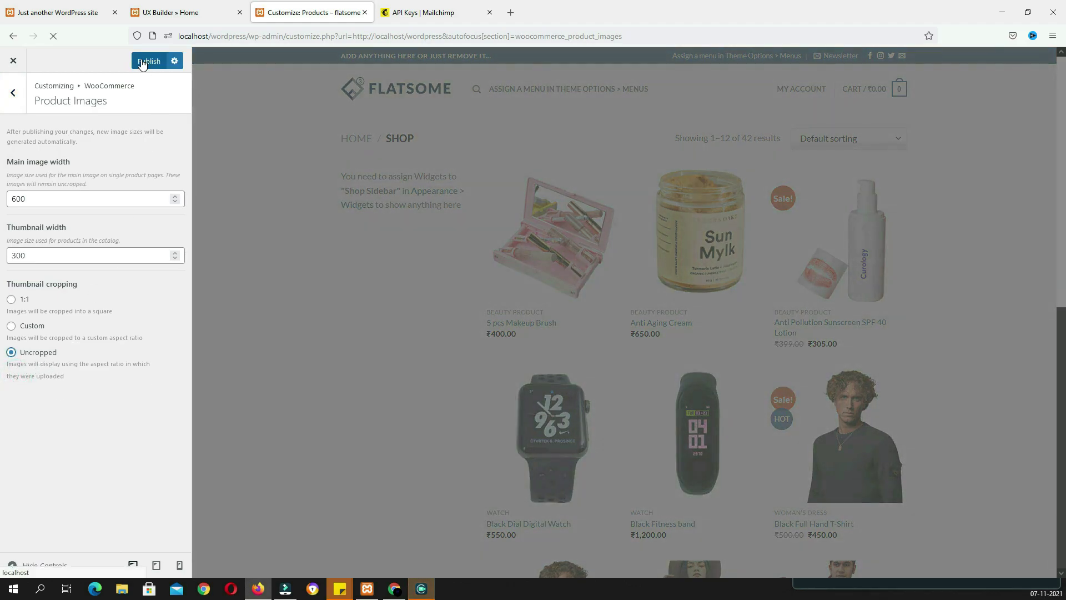
{"action": "left_click", "coordinate": [143, 62]}
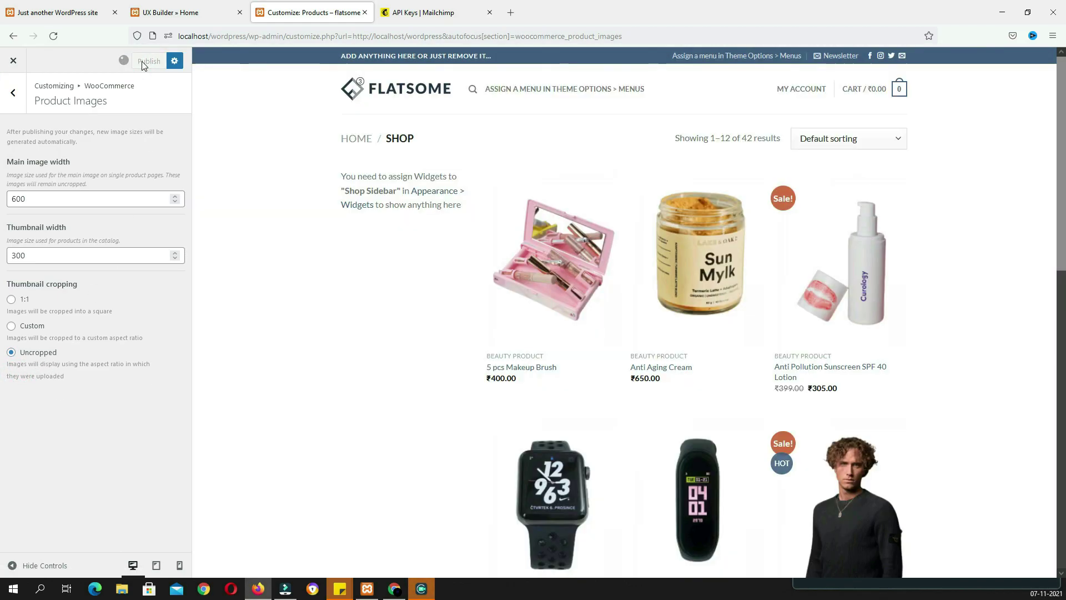
{"action": "left_click", "coordinate": [174, 15]}
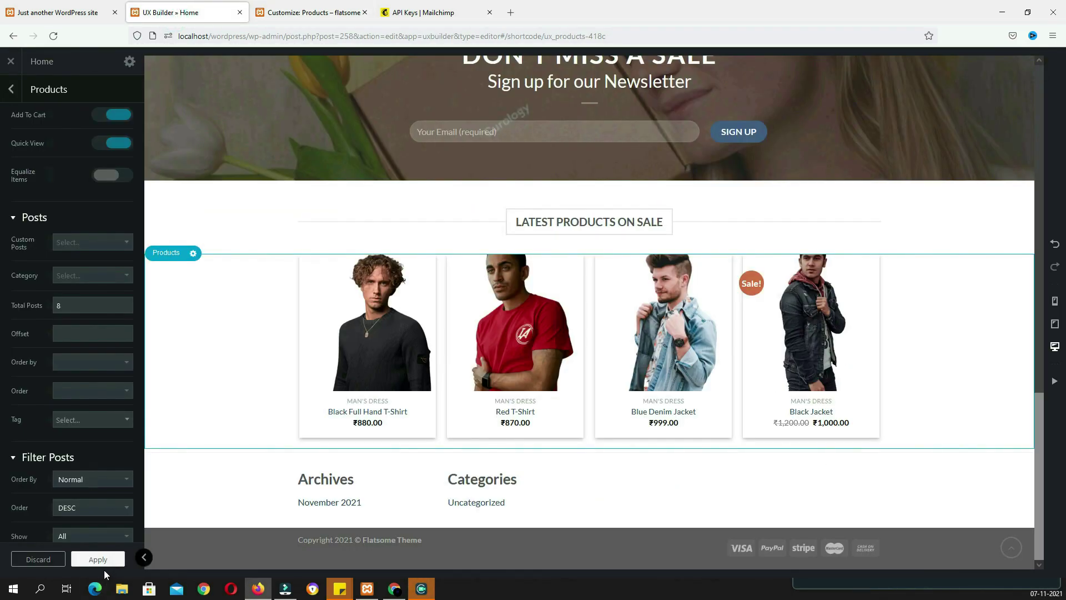
Apply the products settings, update the Home page and reload the builder
{"action": "left_click", "coordinate": [100, 560]}
{"action": "left_click", "coordinate": [88, 559]}
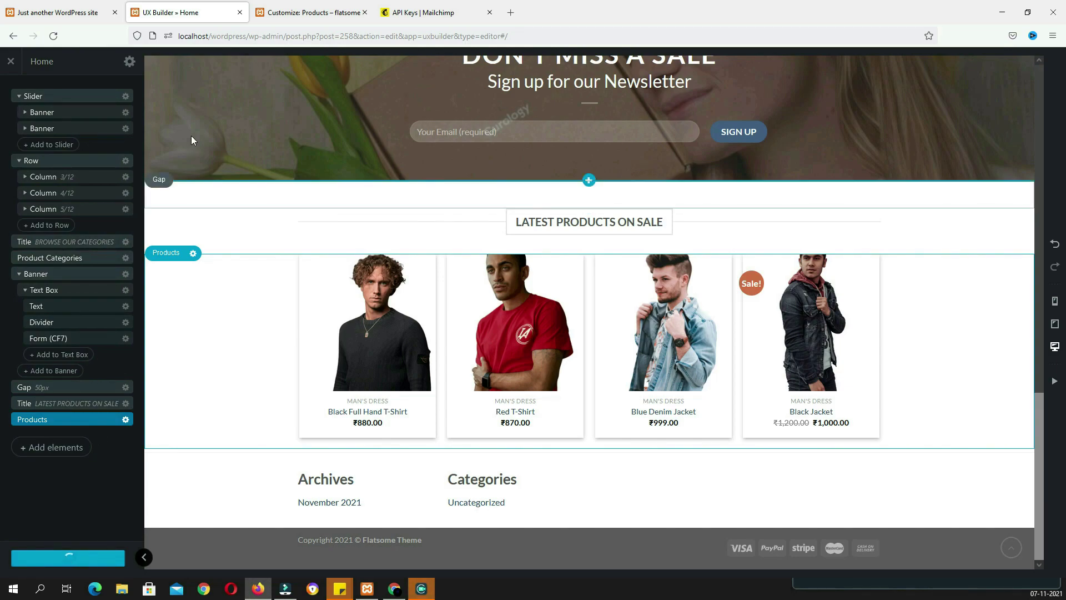
{"action": "left_click", "coordinate": [58, 35]}
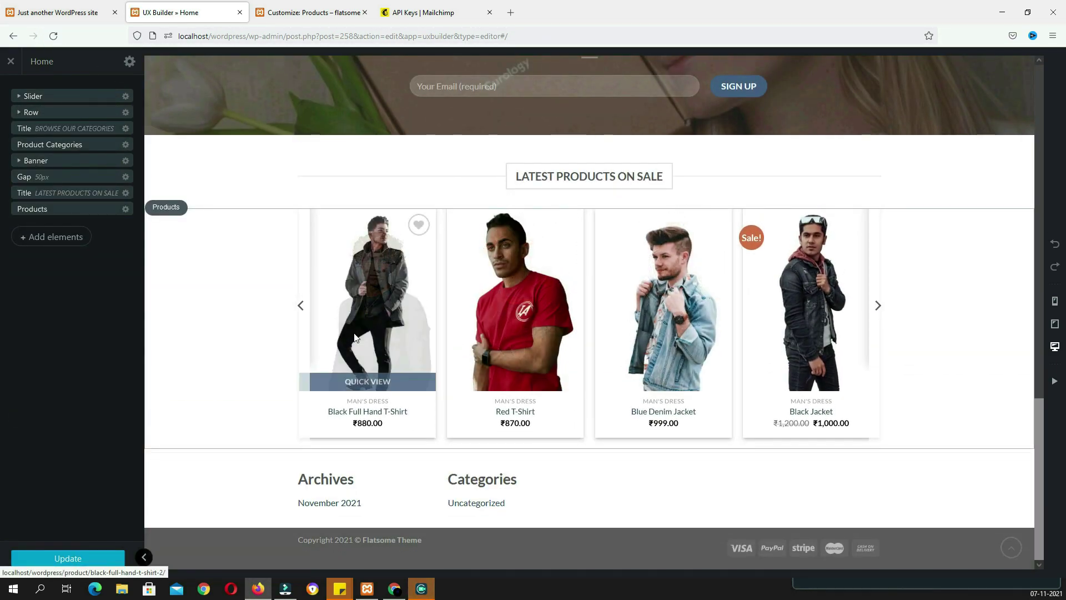
Set the products slider's Nav Style to Simple and Nav Position to Outside
{"action": "left_click", "coordinate": [326, 336]}
{"action": "key", "text": "alt"}
{"action": "scroll", "coordinate": [111, 379], "scroll_direction": "down", "scroll_amount": 5}
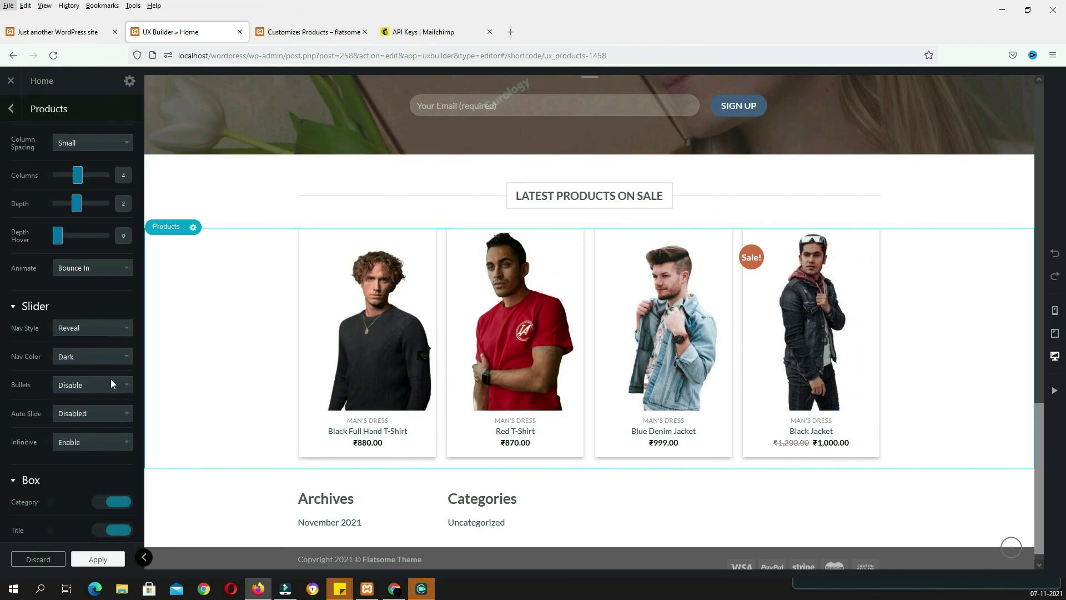
{"action": "left_click", "coordinate": [78, 267]}
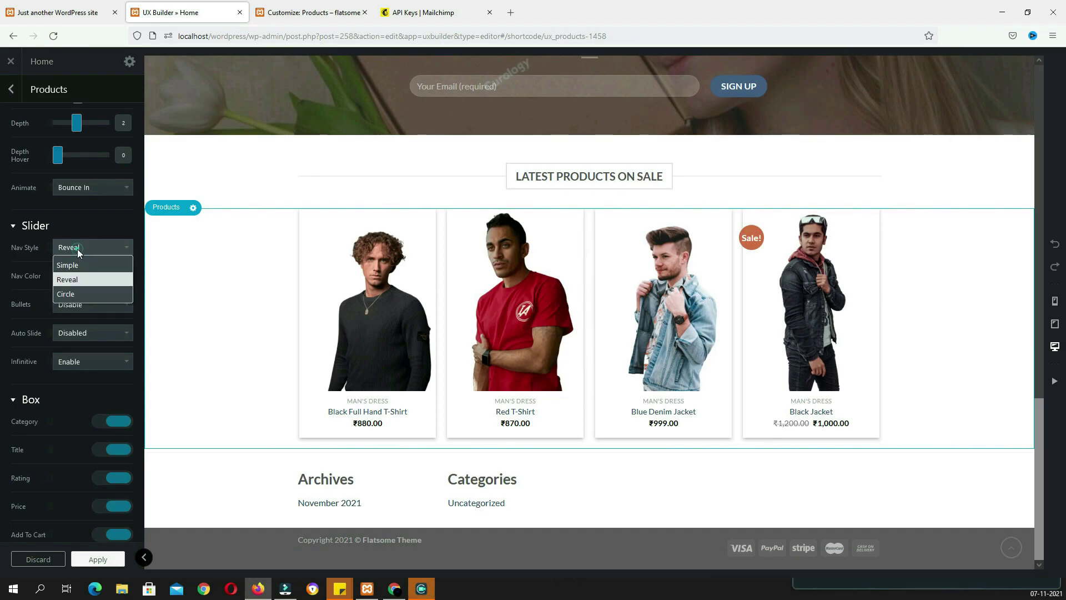
{"action": "left_click", "coordinate": [76, 266]}
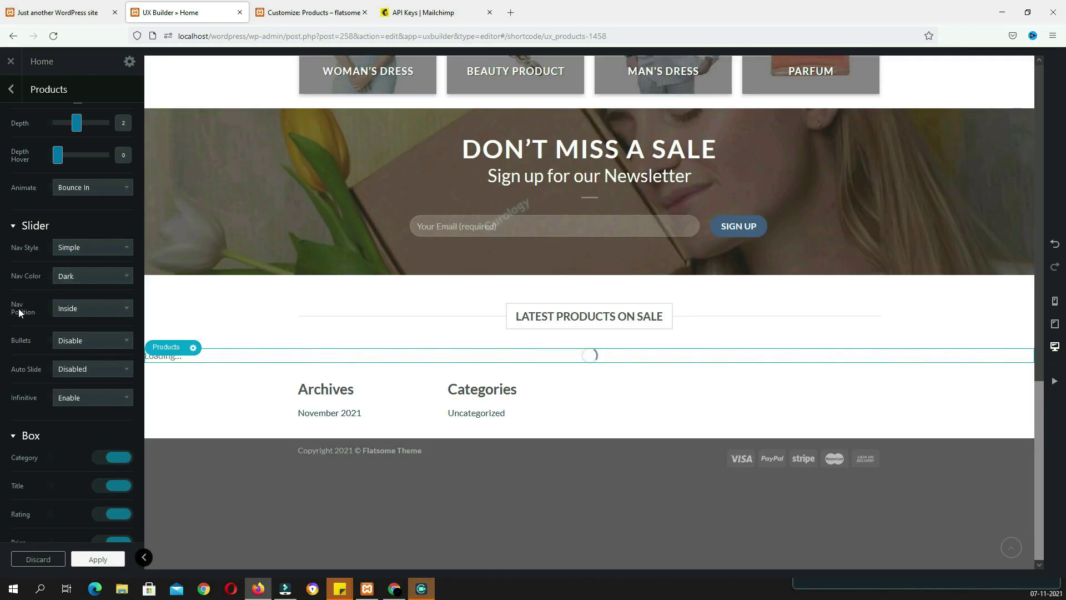
{"action": "left_click", "coordinate": [89, 308]}
{"action": "left_click", "coordinate": [89, 331]}
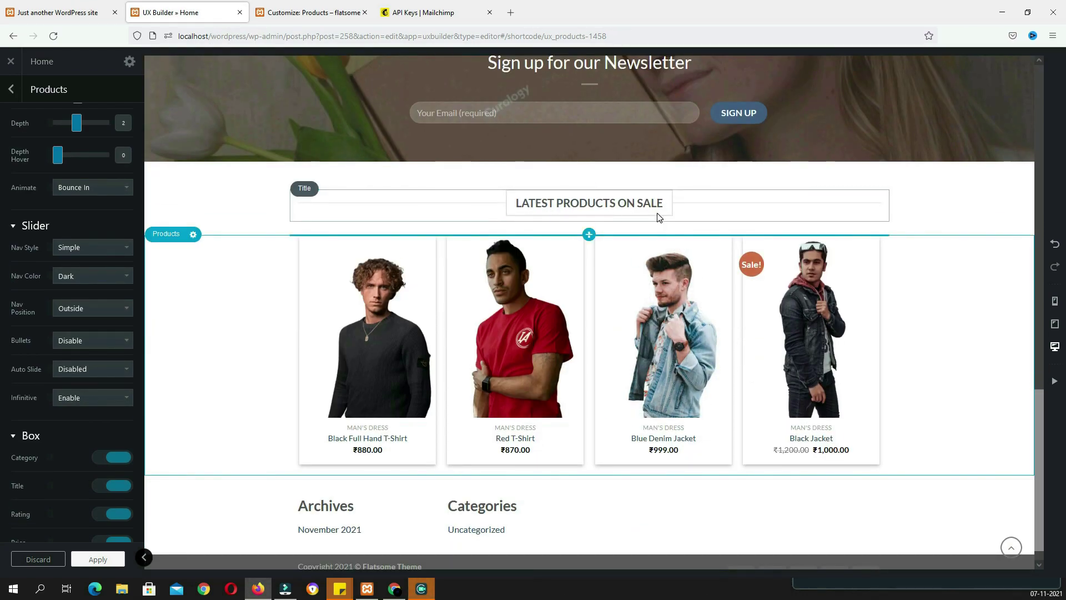
{"action": "scroll", "coordinate": [94, 344], "scroll_direction": "down", "scroll_amount": 4}
{"action": "scroll", "coordinate": [94, 334], "scroll_direction": "up", "scroll_amount": 6}
Under Filter Posts, set the products slider's Order By to Date and Show to On Sale
{"action": "scroll", "coordinate": [94, 334], "scroll_direction": "down", "scroll_amount": 10}
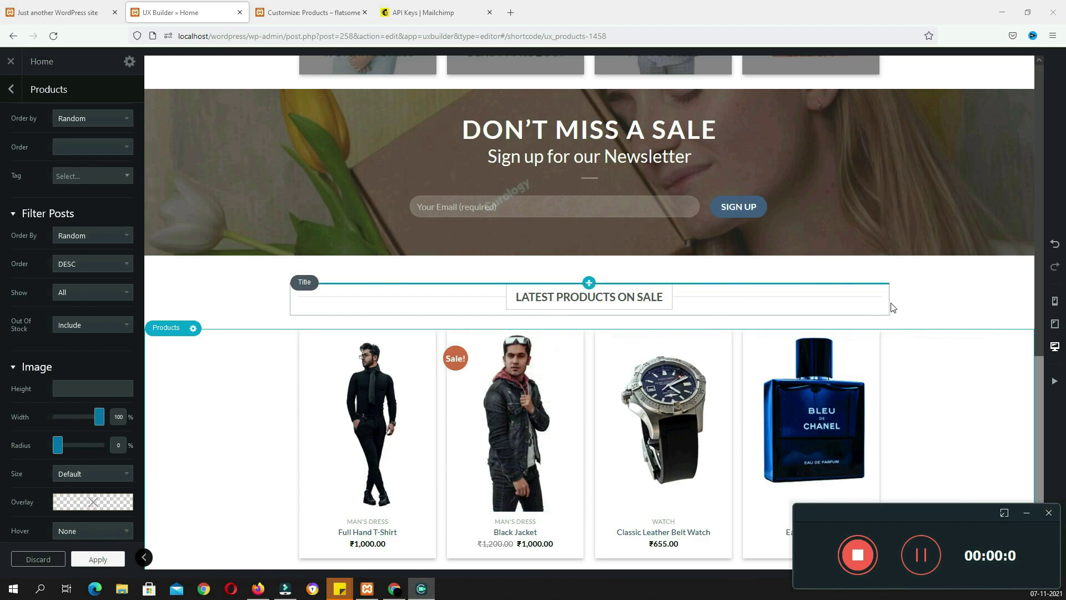
{"action": "left_click", "coordinate": [95, 234]}
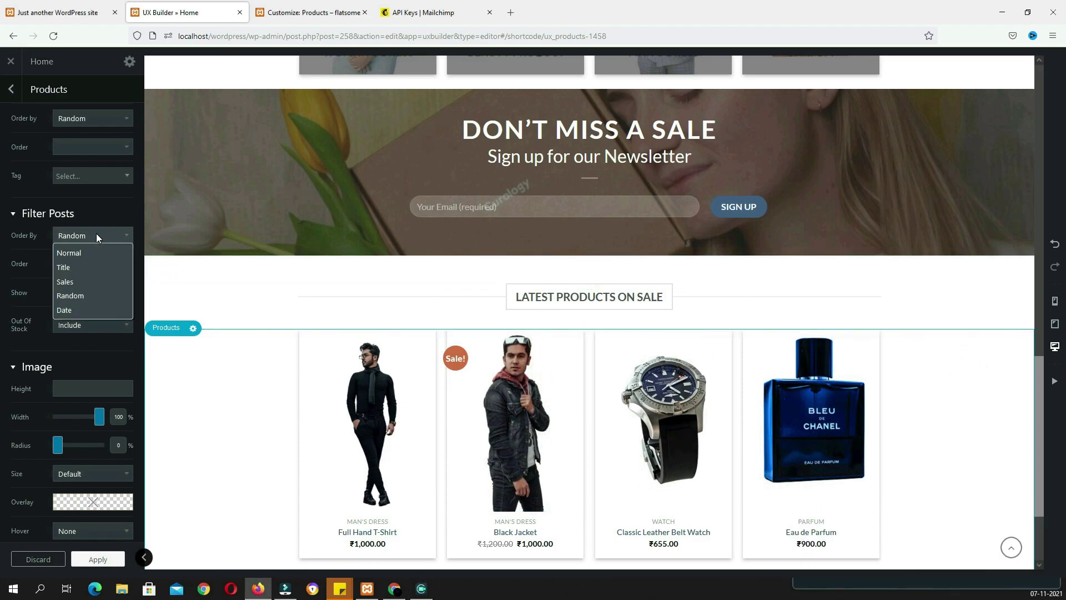
{"action": "left_click", "coordinate": [88, 312]}
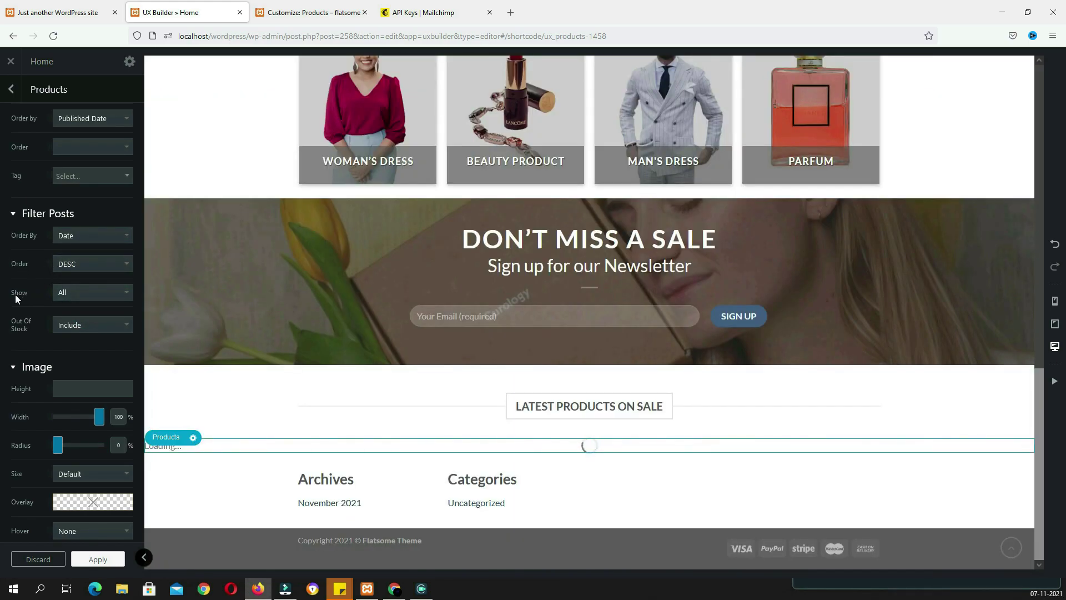
{"action": "left_click", "coordinate": [87, 292]}
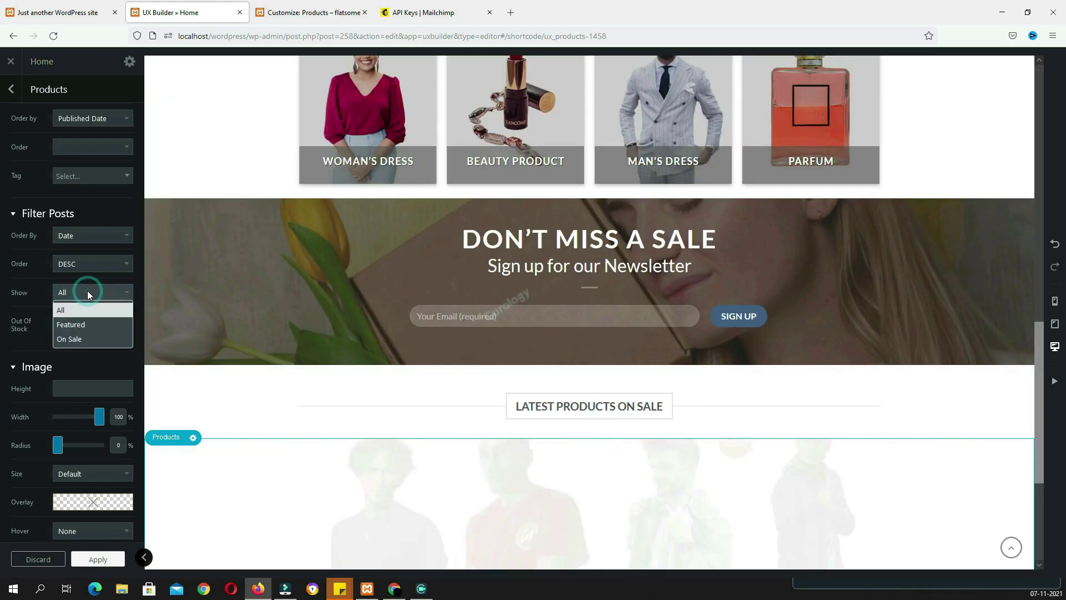
{"action": "left_click", "coordinate": [80, 339]}
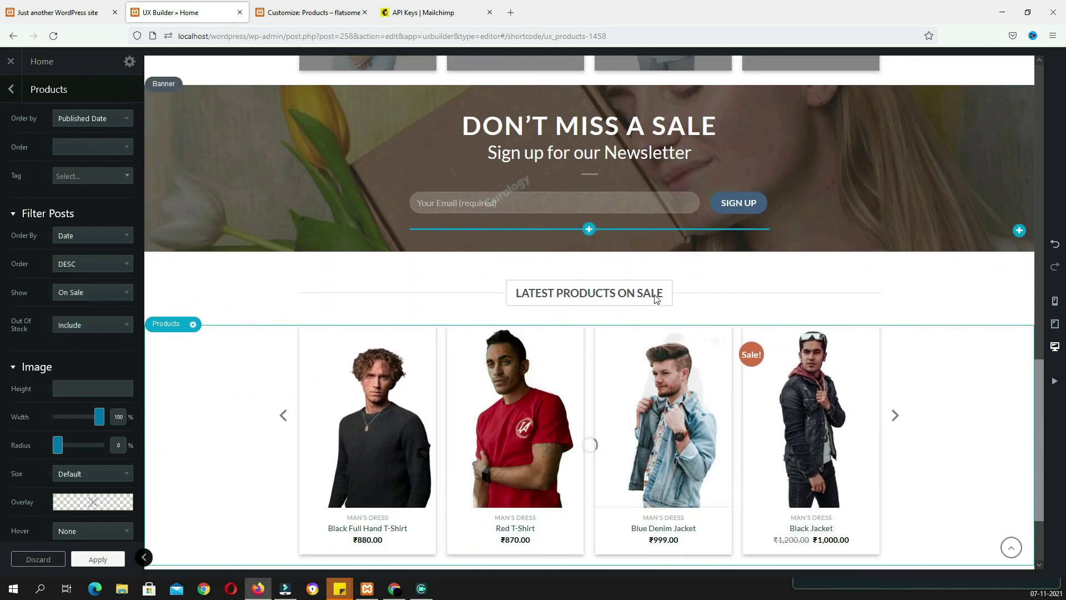
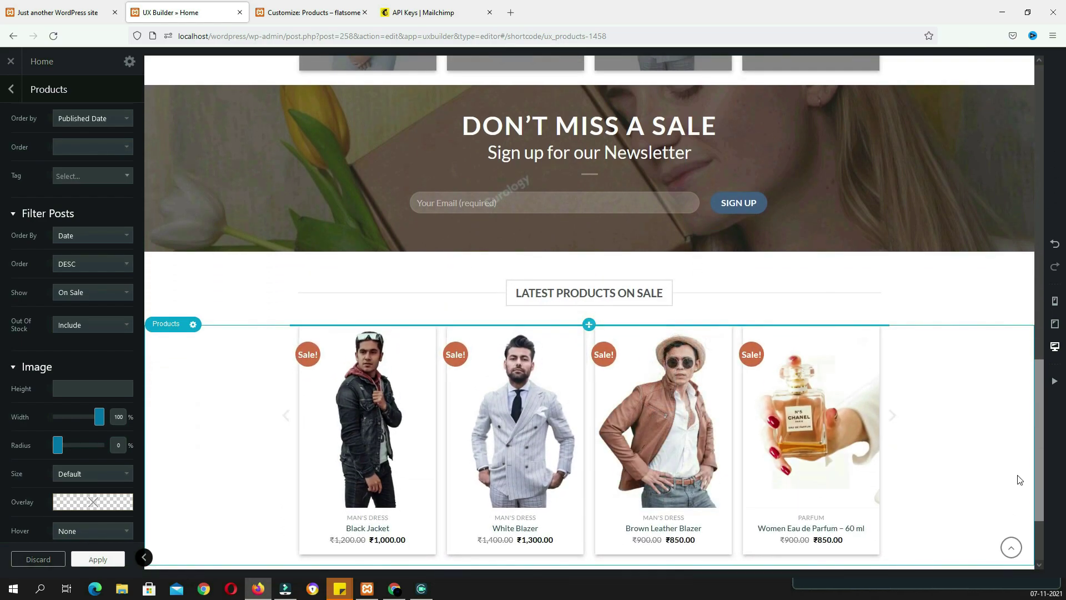
Insert a new section below Latest Products on Sale containing a 3 Columns row
{"action": "scroll", "coordinate": [833, 444], "scroll_direction": "down", "scroll_amount": 1}
{"action": "left_click", "coordinate": [56, 12]}
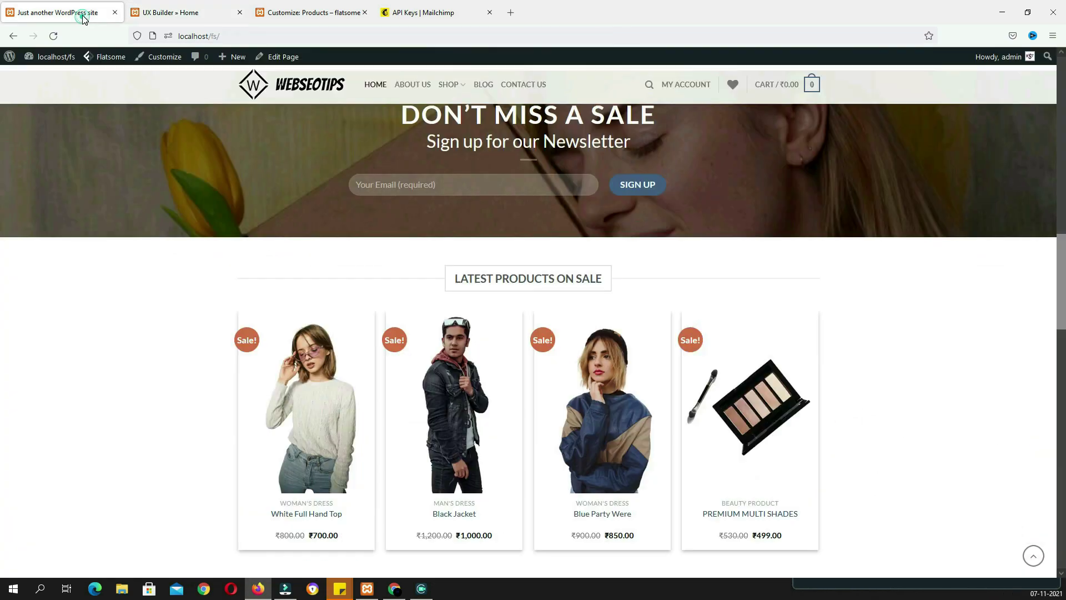
{"action": "scroll", "coordinate": [450, 407], "scroll_direction": "down", "scroll_amount": 7}
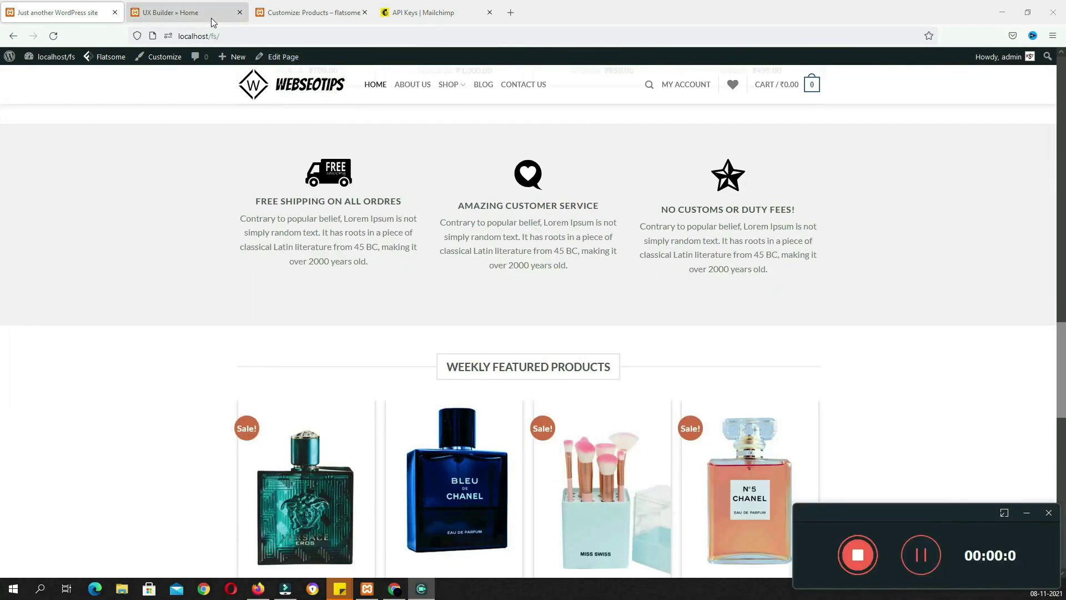
{"action": "left_click", "coordinate": [211, 17]}
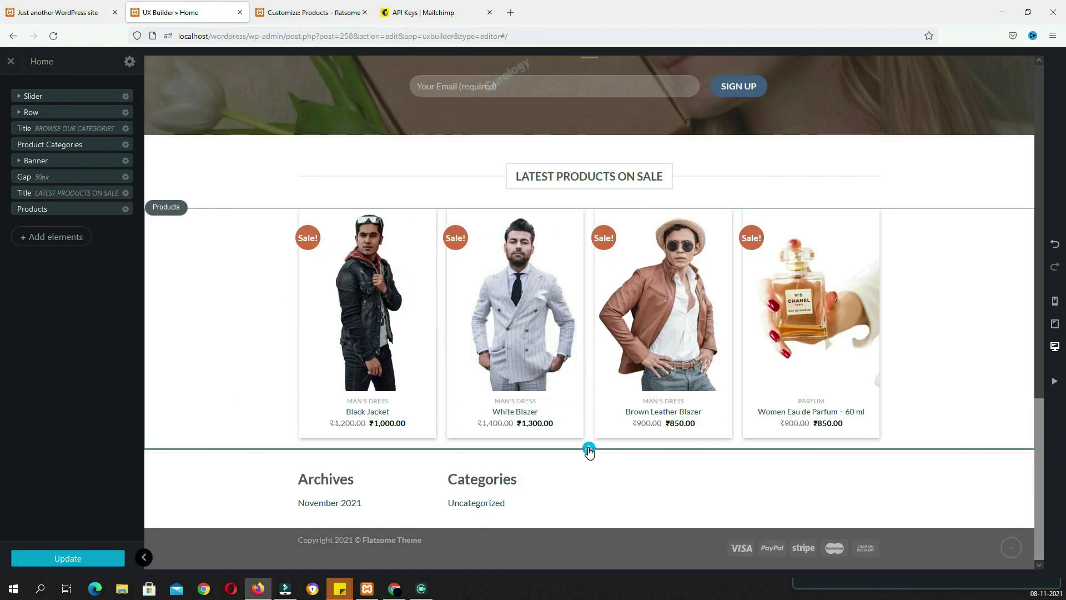
{"action": "left_click", "coordinate": [589, 449]}
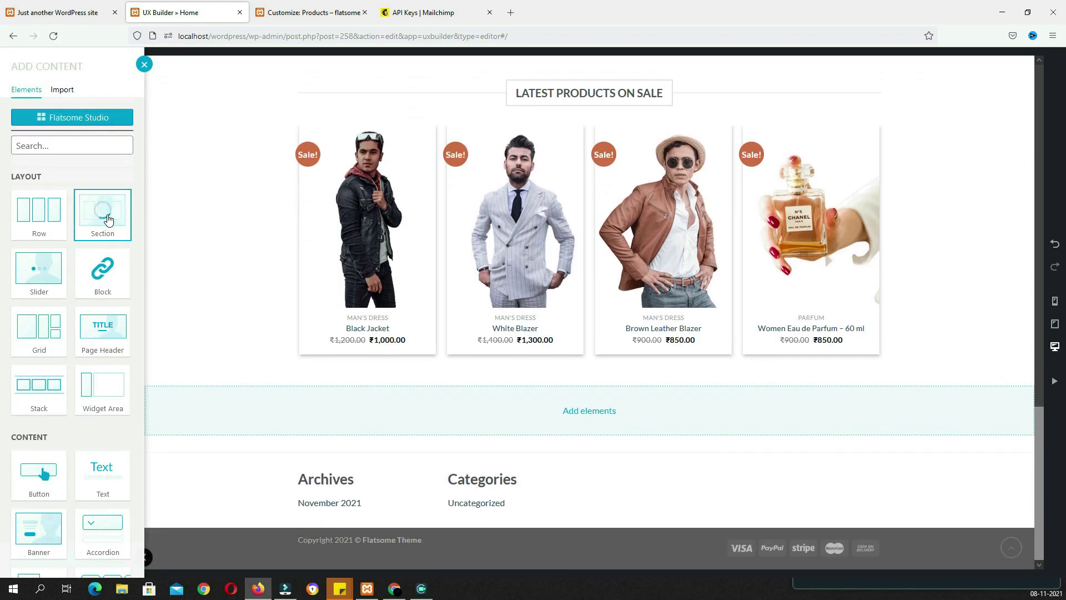
{"action": "left_click", "coordinate": [109, 220]}
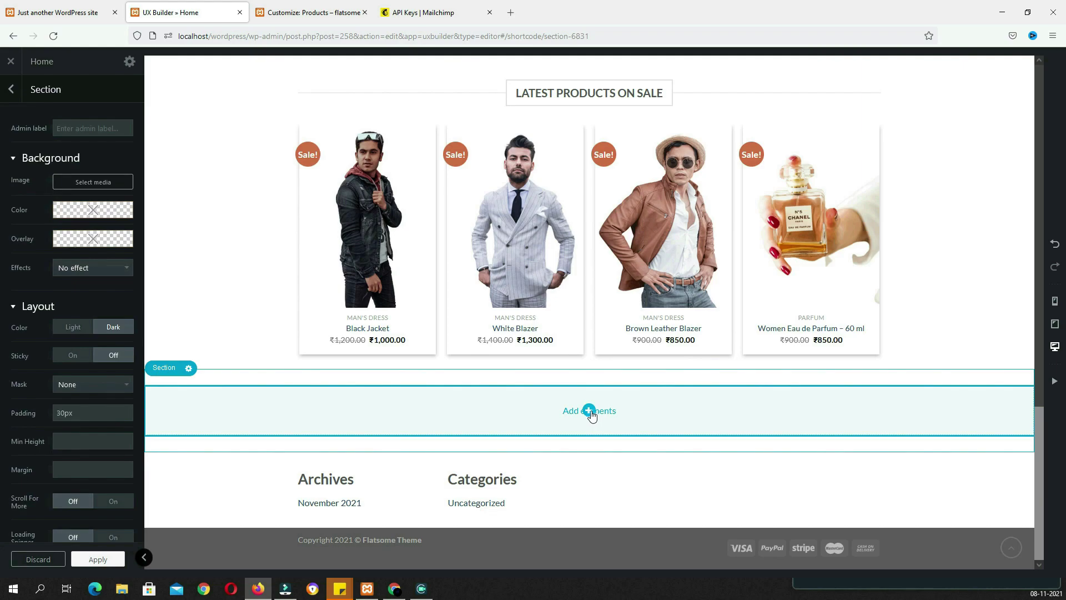
{"action": "left_click", "coordinate": [589, 412]}
{"action": "left_click", "coordinate": [24, 178]}
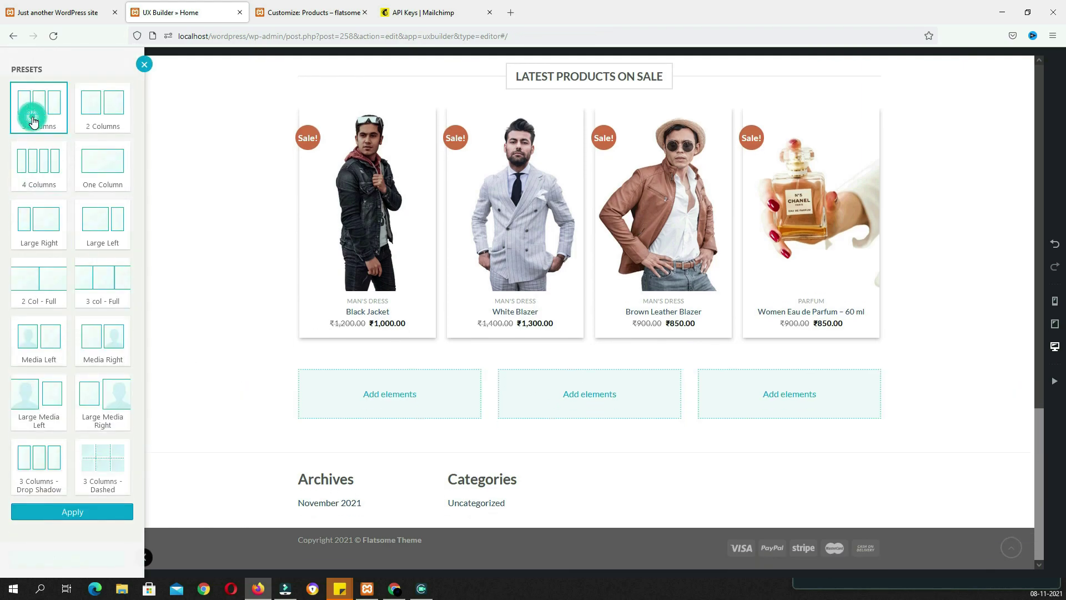
{"action": "left_click", "coordinate": [98, 510]}
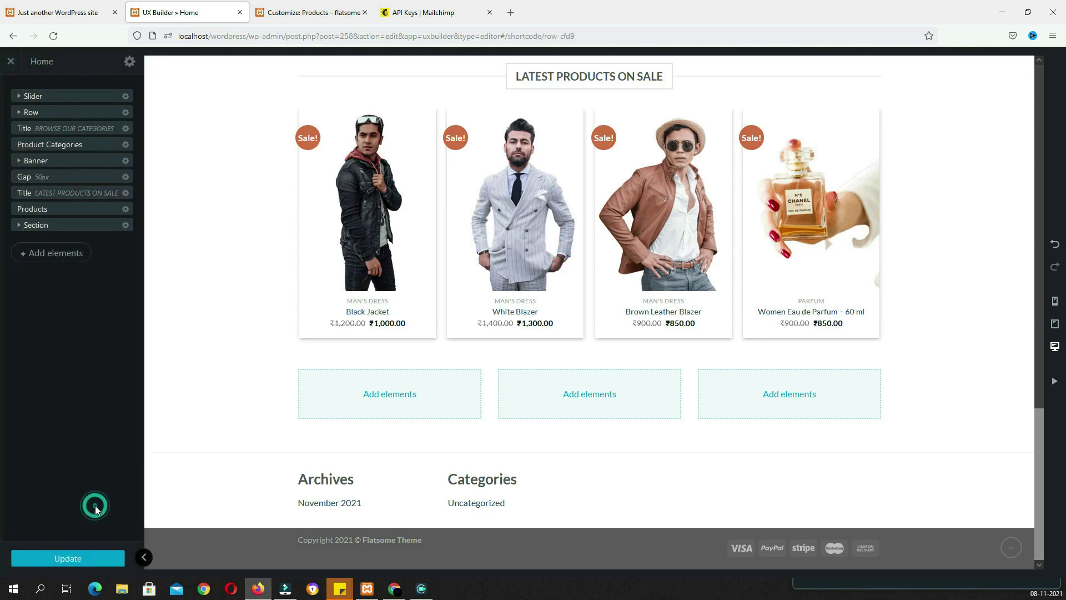
Set the section's background colour to very light grey rgb(249,249,249)
{"action": "left_click", "coordinate": [194, 381]}
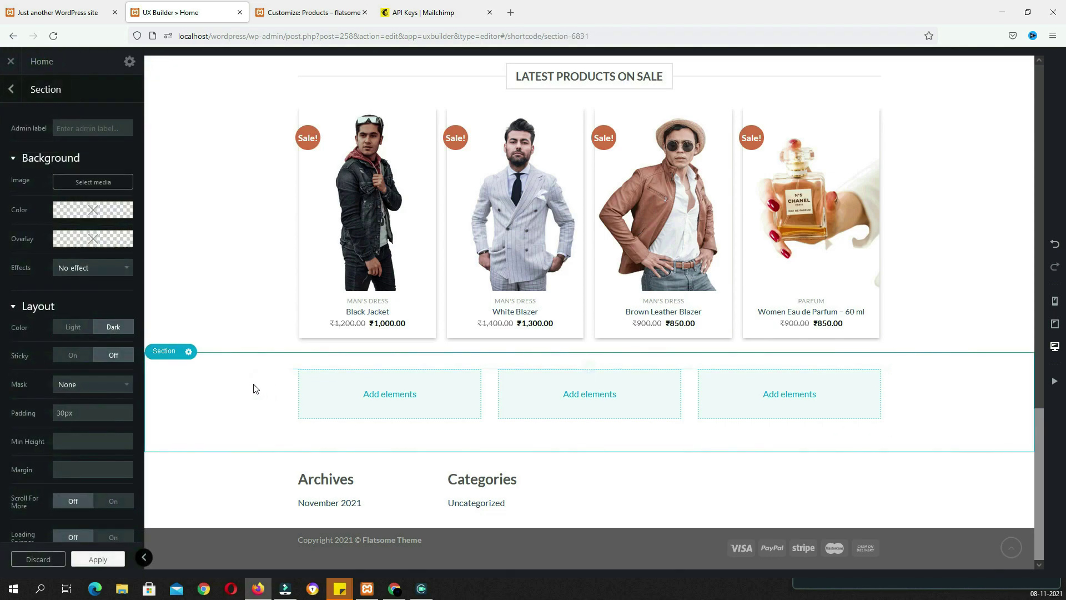
{"action": "left_click", "coordinate": [66, 214]}
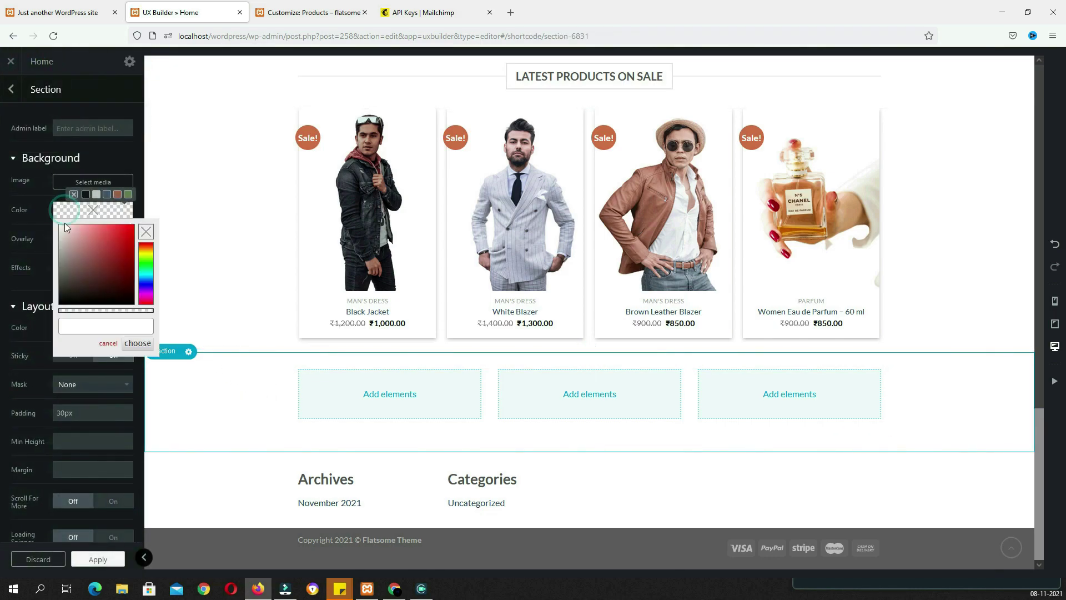
{"action": "left_click_drag", "start_coordinate": [58, 241], "coordinate": [50, 228]}
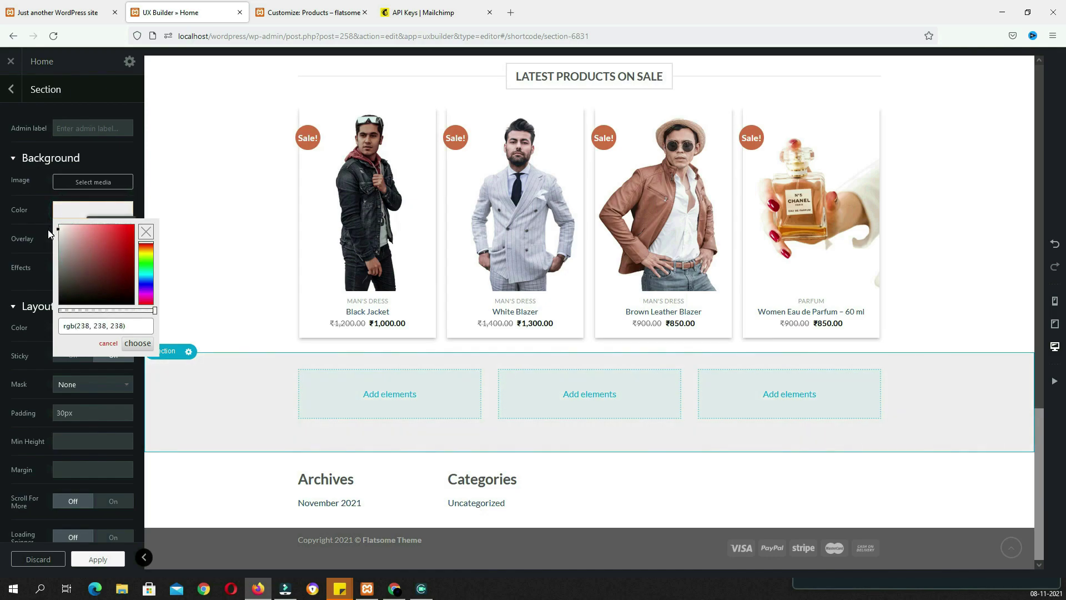
{"action": "left_click_drag", "start_coordinate": [49, 234], "coordinate": [50, 230]}
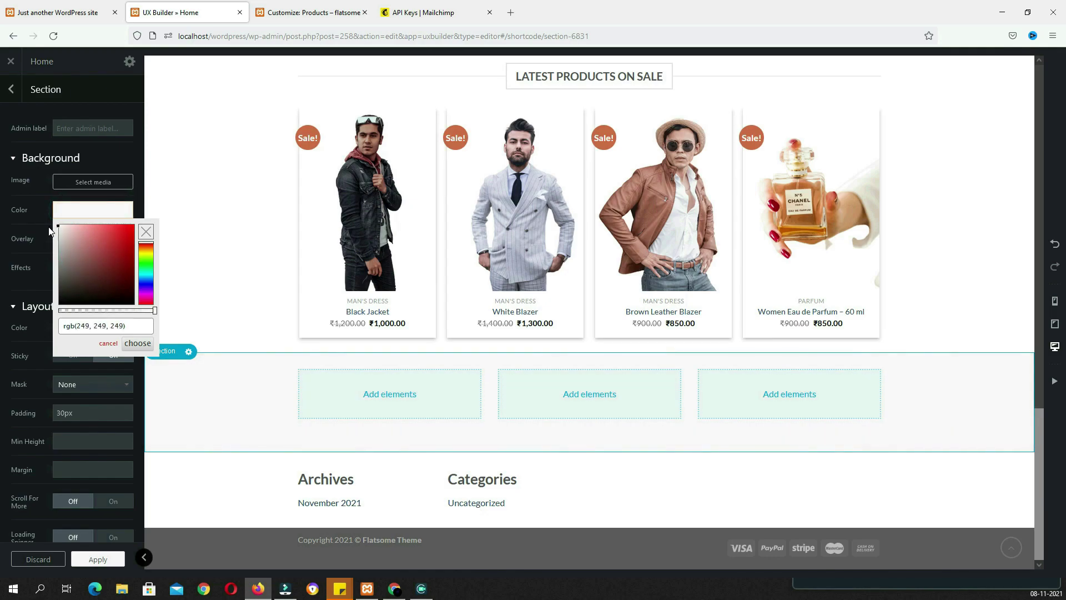
Add an Icon Box to the first column using the truck image, with the icon centred
{"action": "left_click", "coordinate": [361, 397]}
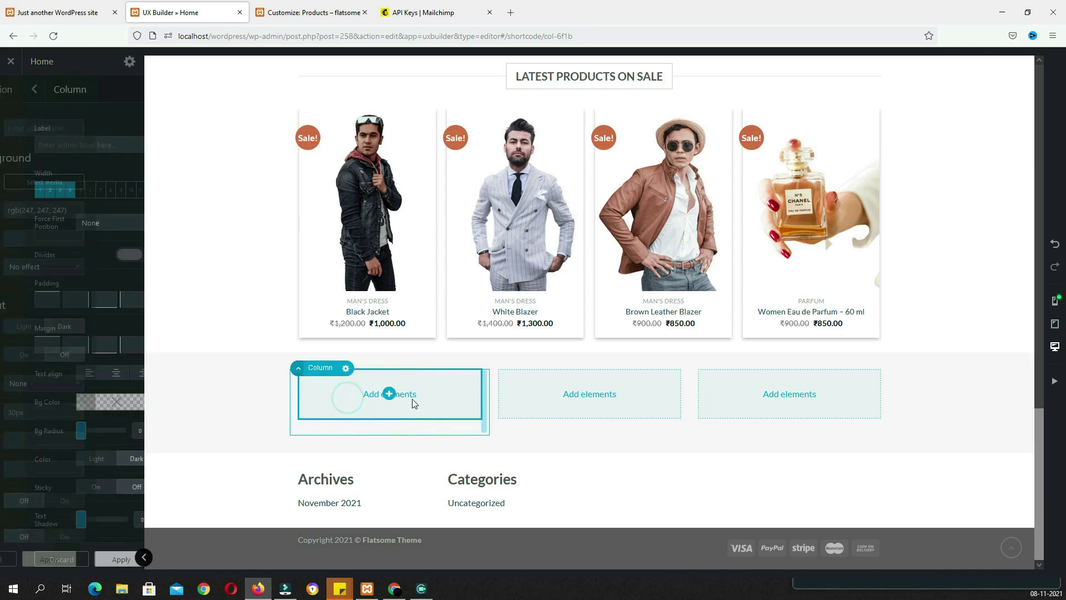
{"action": "left_click", "coordinate": [388, 395]}
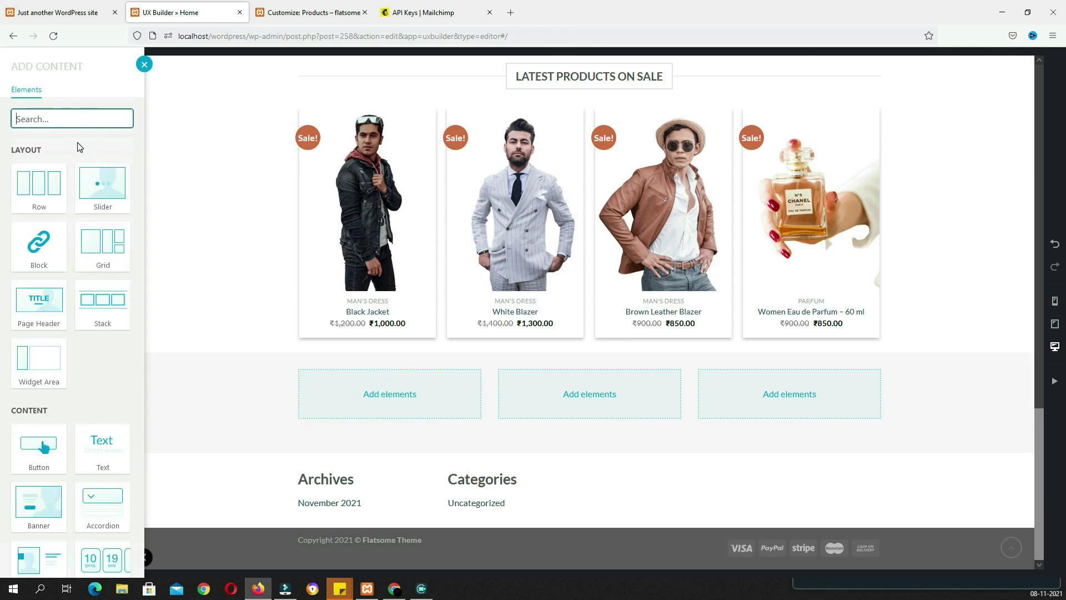
{"action": "type", "text": "icon"}
{"action": "left_click", "coordinate": [99, 192]}
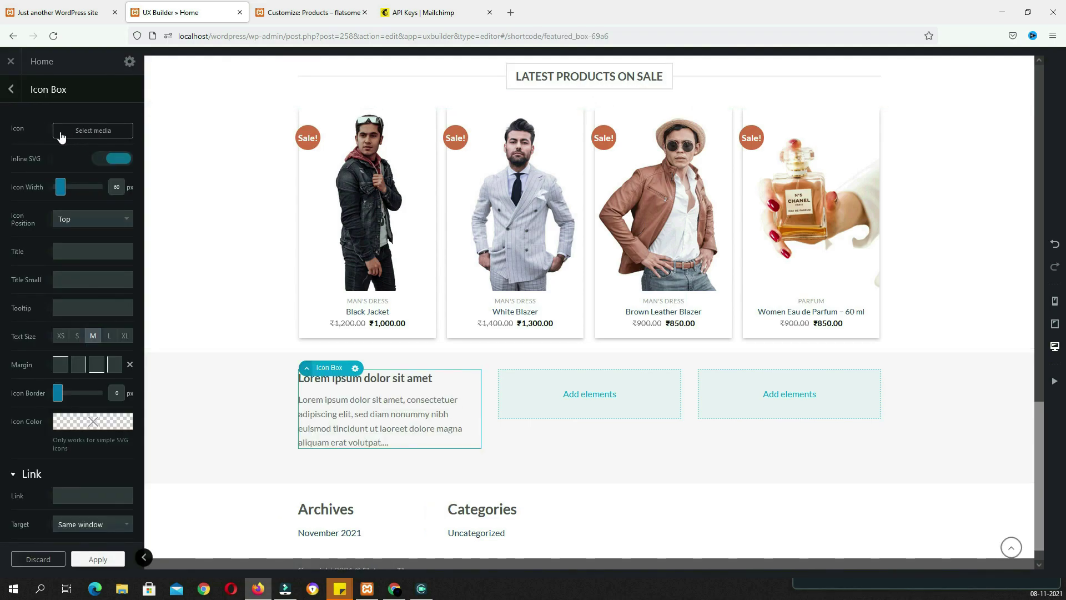
{"action": "left_click", "coordinate": [80, 134]}
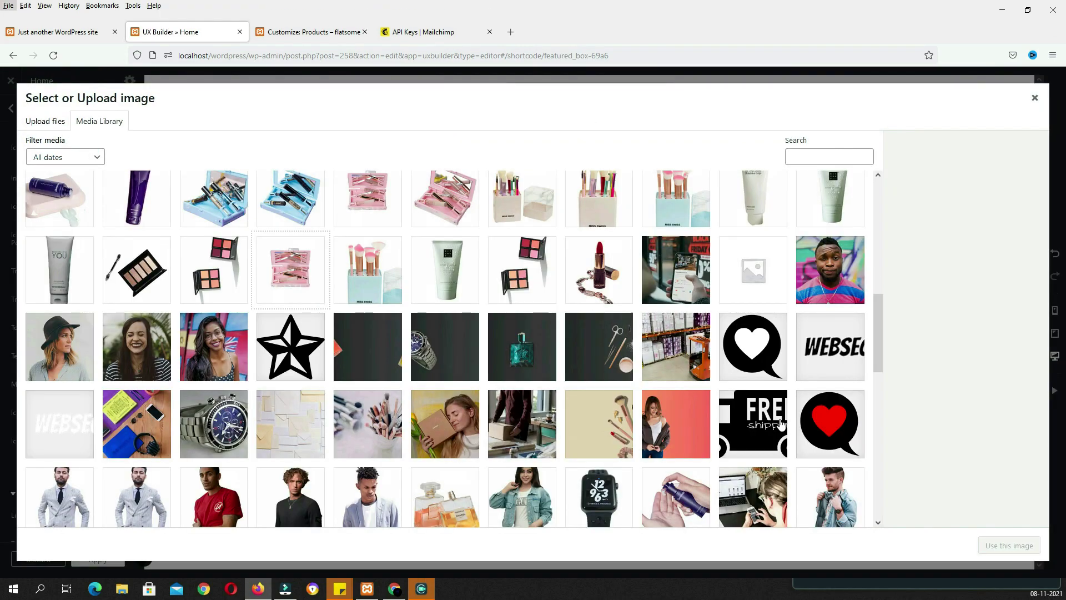
{"action": "left_click", "coordinate": [760, 414]}
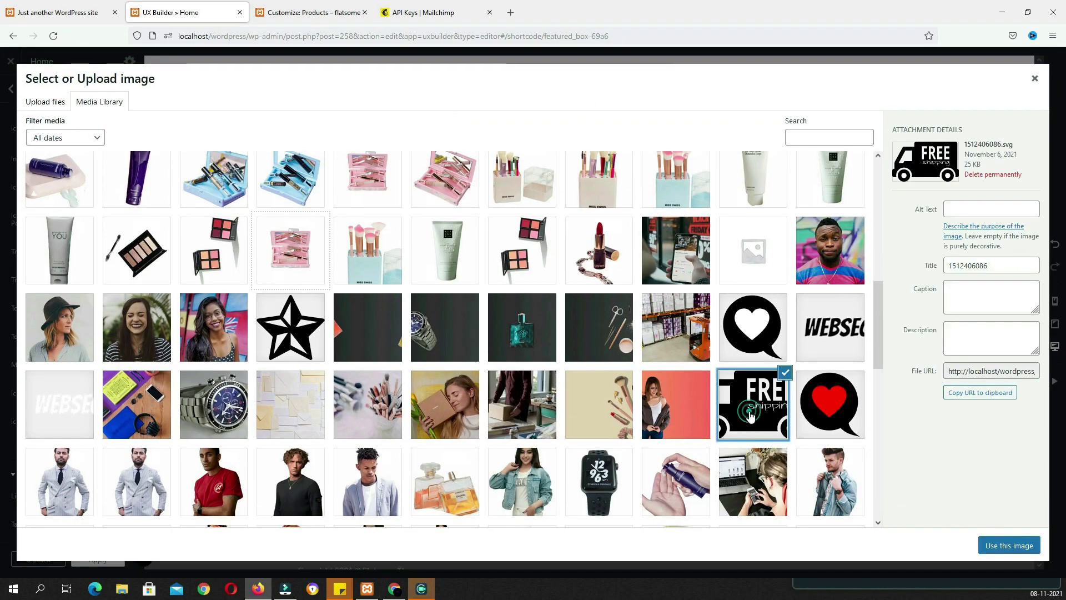
{"action": "left_click", "coordinate": [1003, 548]}
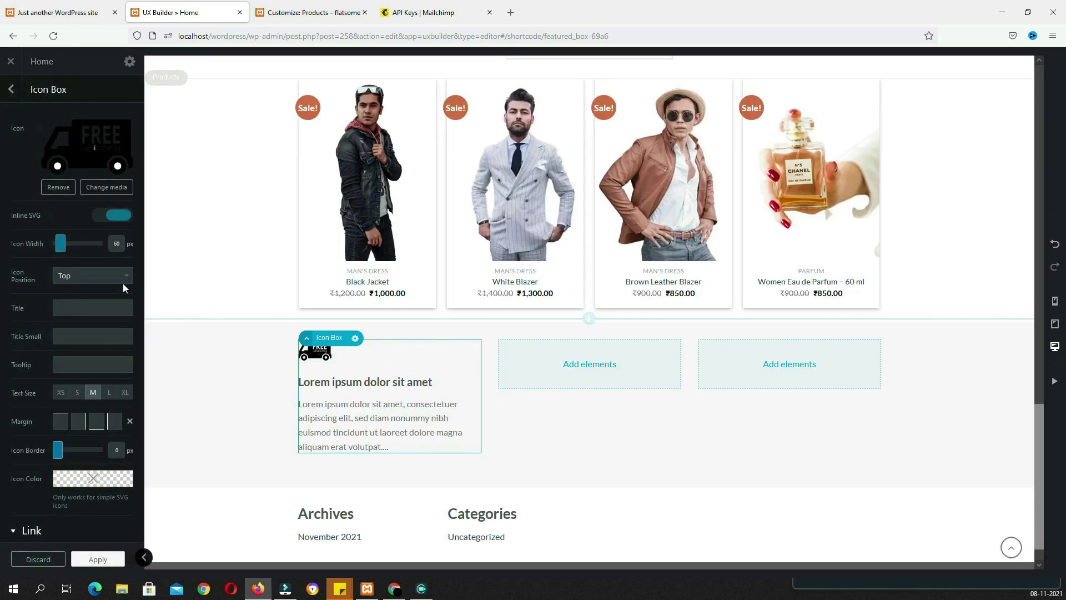
{"action": "left_click", "coordinate": [116, 279]}
{"action": "left_click", "coordinate": [97, 311]}
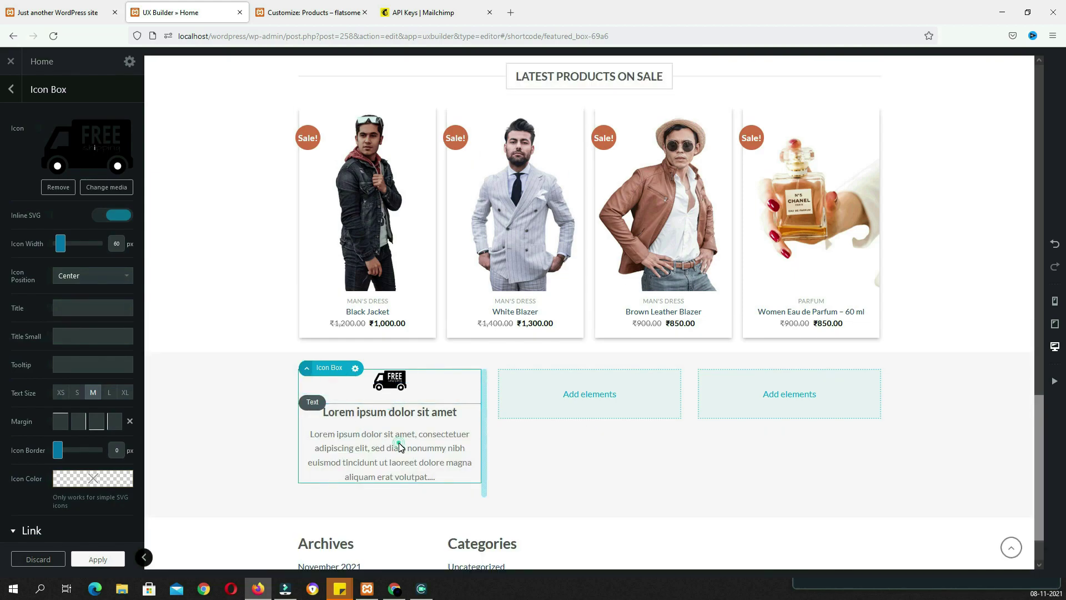
Replace the box text with the FREE SHIPPING ON ALL ORDRES heading, then duplicate the box
{"action": "left_click", "coordinate": [400, 447]}
{"action": "left_click", "coordinate": [61, 128]}
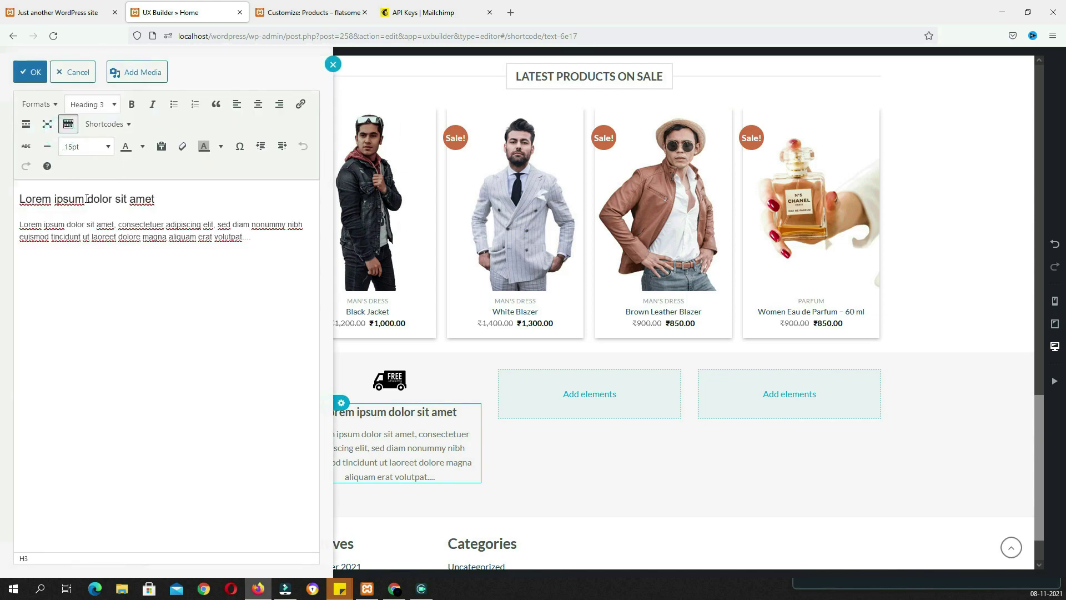
{"action": "key", "text": "ctrl+a"}
{"action": "type", "text": "FREE SHIPPING ON ALL ORDRES Contrary to popular belief, Lorem Ipsum is not simply random text. It has roots in a piece of classical Latin literature from 45 BC, making it over 2000 years old."}
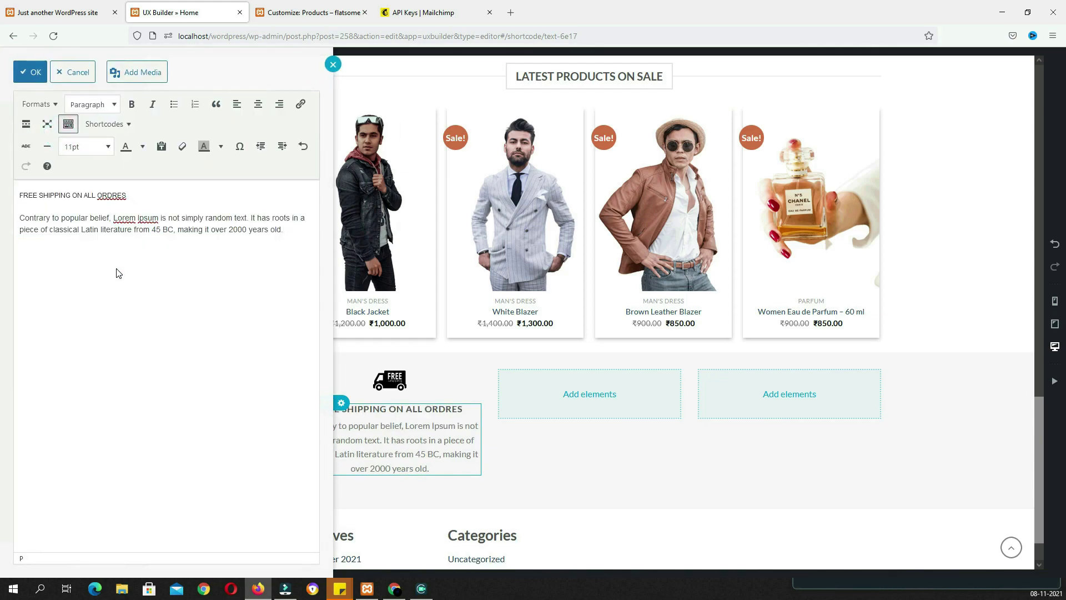
{"action": "left_click", "coordinate": [567, 378]}
{"action": "right_click", "coordinate": [327, 386]}
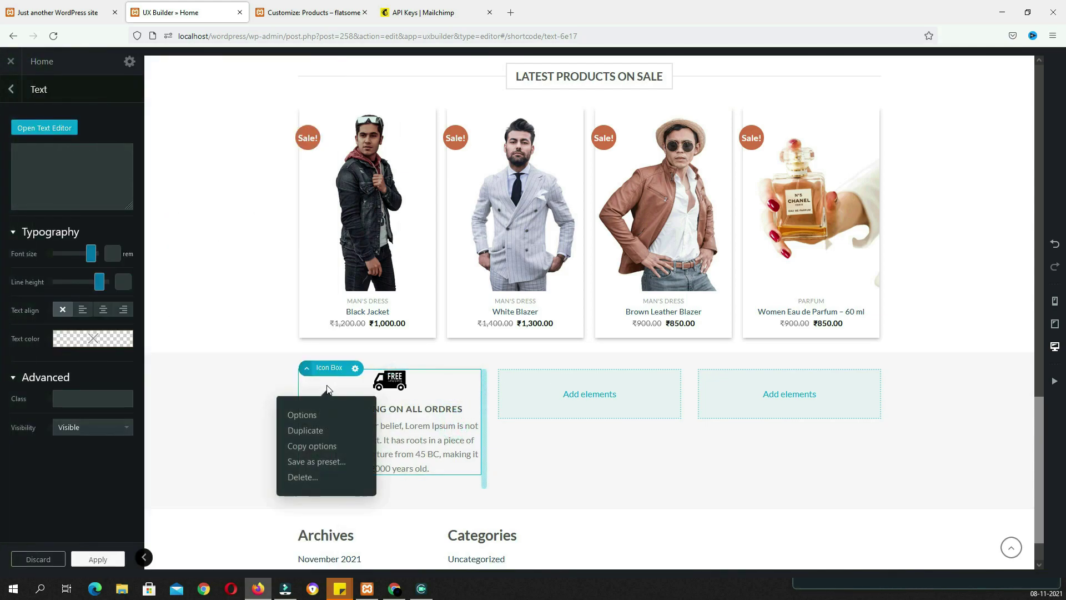
{"action": "left_click", "coordinate": [322, 432]}
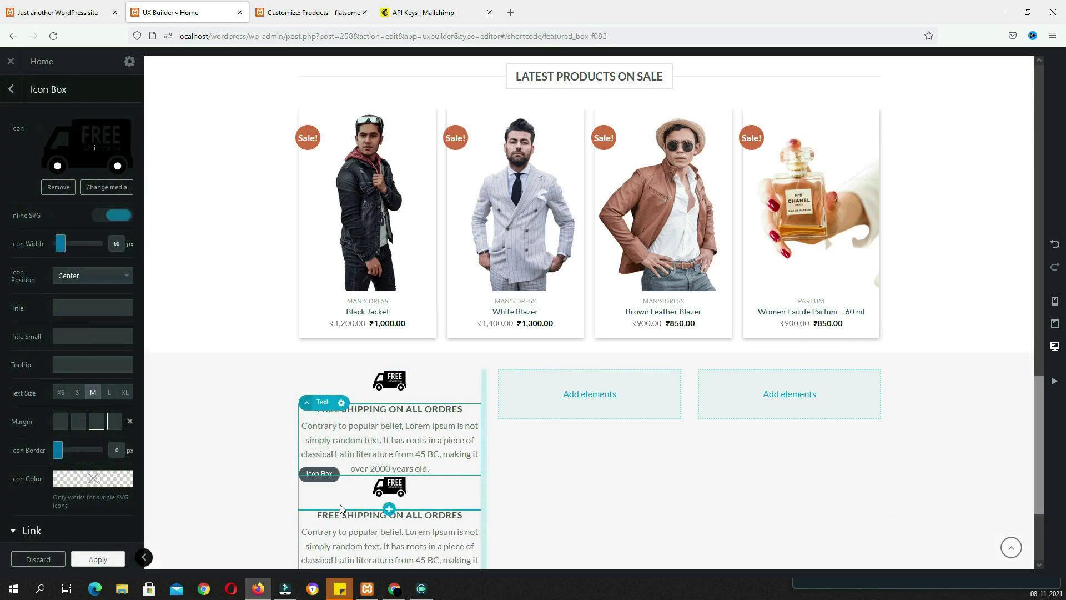
Move the icon box copy into the middle column and place another copy in the third column
{"action": "left_click_drag", "start_coordinate": [343, 494], "coordinate": [553, 400]}
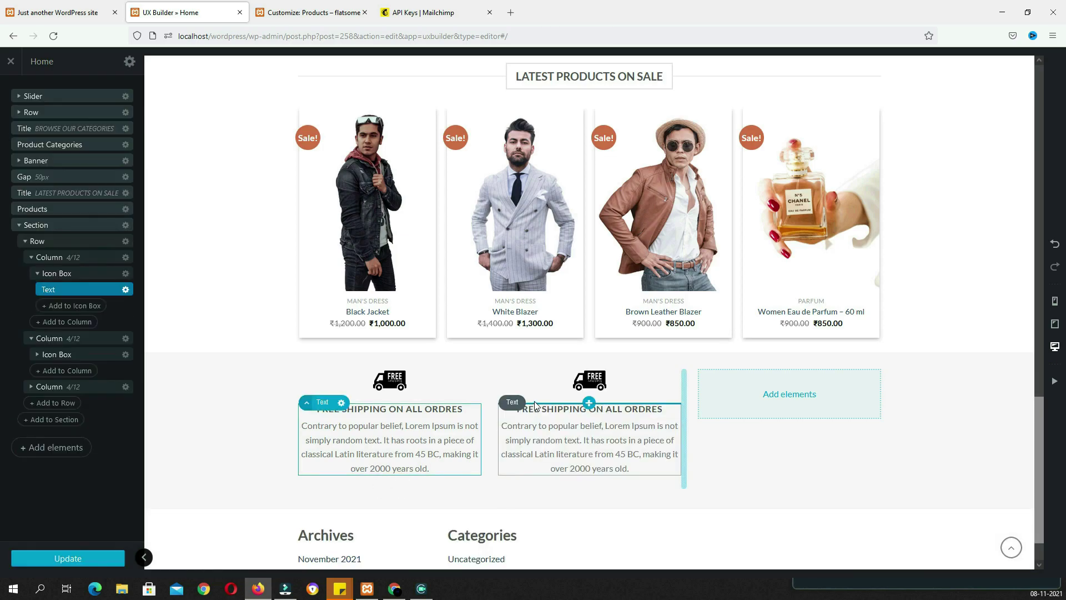
{"action": "right_click", "coordinate": [525, 407]}
{"action": "left_click", "coordinate": [519, 435]}
{"action": "left_click_drag", "start_coordinate": [519, 438], "coordinate": [689, 394]}
{"action": "left_click_drag", "start_coordinate": [731, 338], "coordinate": [730, 338]}
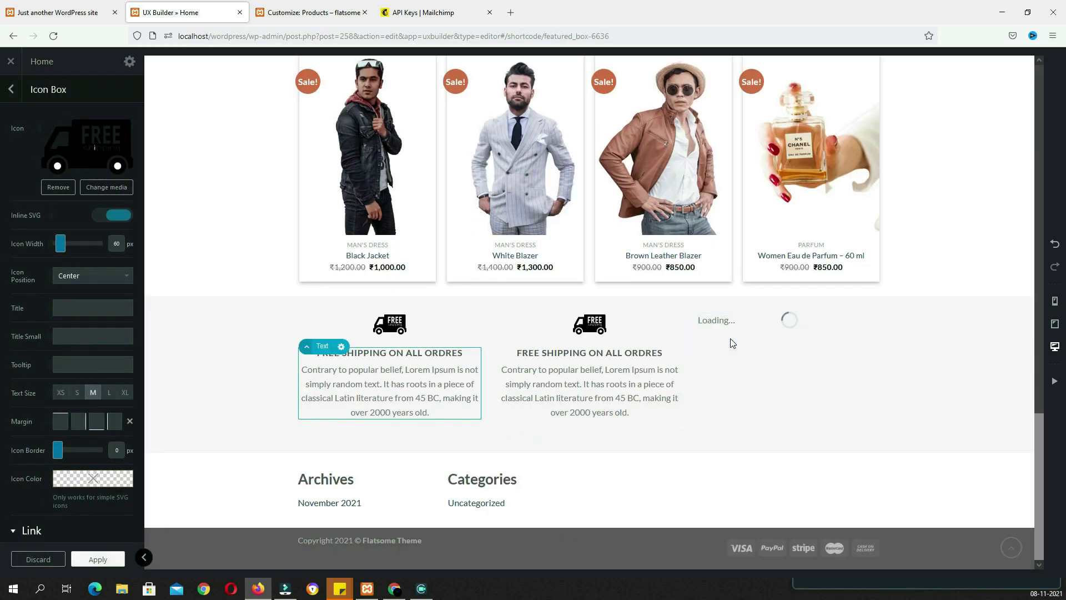
Swap the middle box's truck icon for the heart speech-bubble image
{"action": "left_click", "coordinate": [584, 334]}
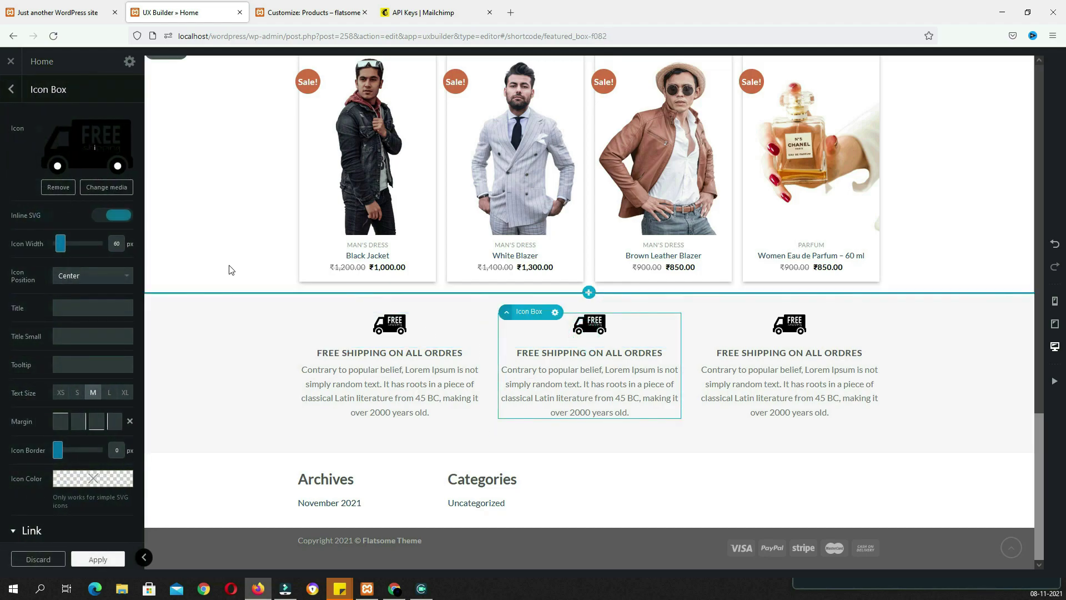
{"action": "left_click", "coordinate": [64, 195]}
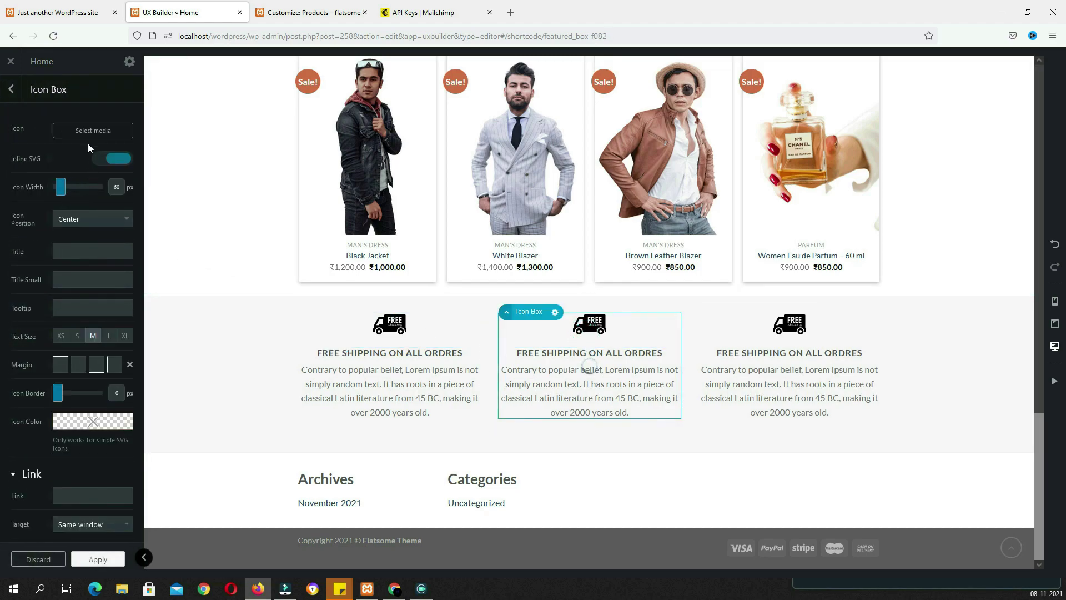
{"action": "left_click", "coordinate": [88, 131]}
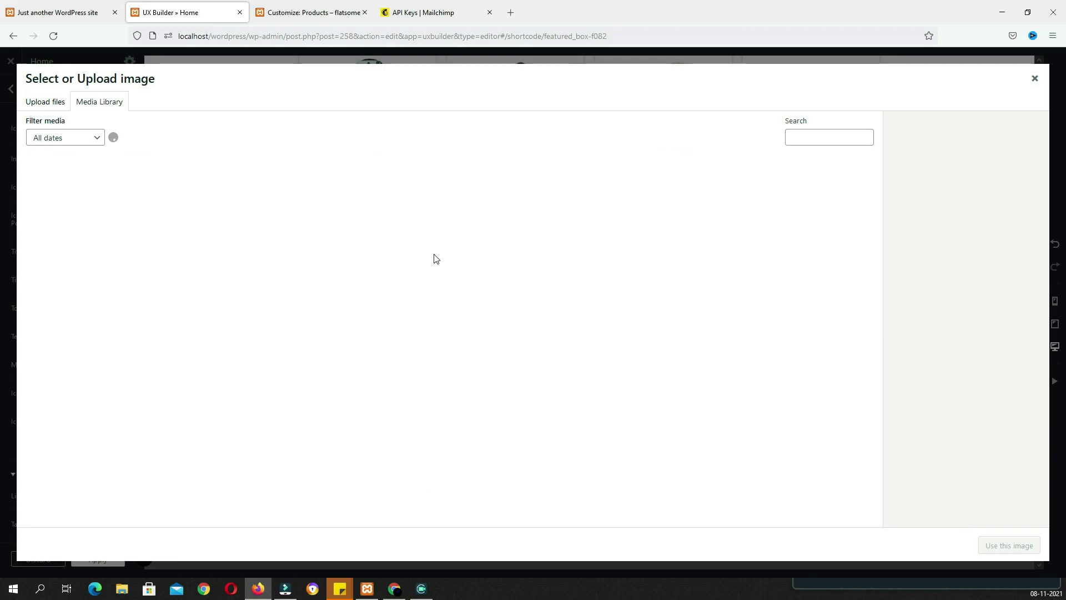
{"action": "scroll", "coordinate": [438, 361], "scroll_direction": "down", "scroll_amount": 5}
{"action": "left_click", "coordinate": [445, 512]}
{"action": "scroll", "coordinate": [610, 334], "scroll_direction": "down", "scroll_amount": 4}
{"action": "left_click", "coordinate": [752, 291]}
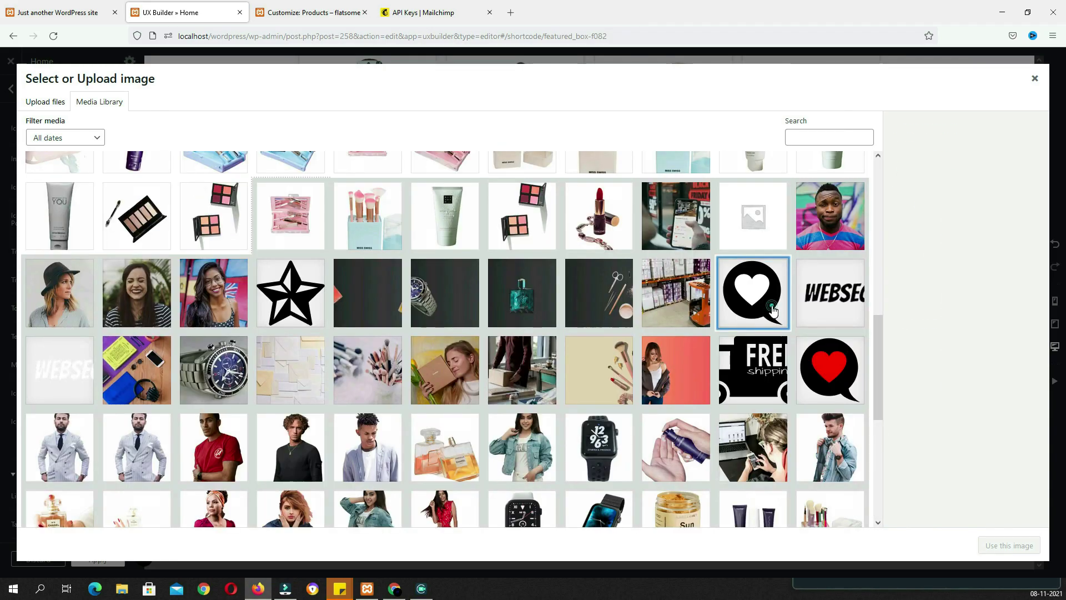
{"action": "left_click", "coordinate": [994, 545]}
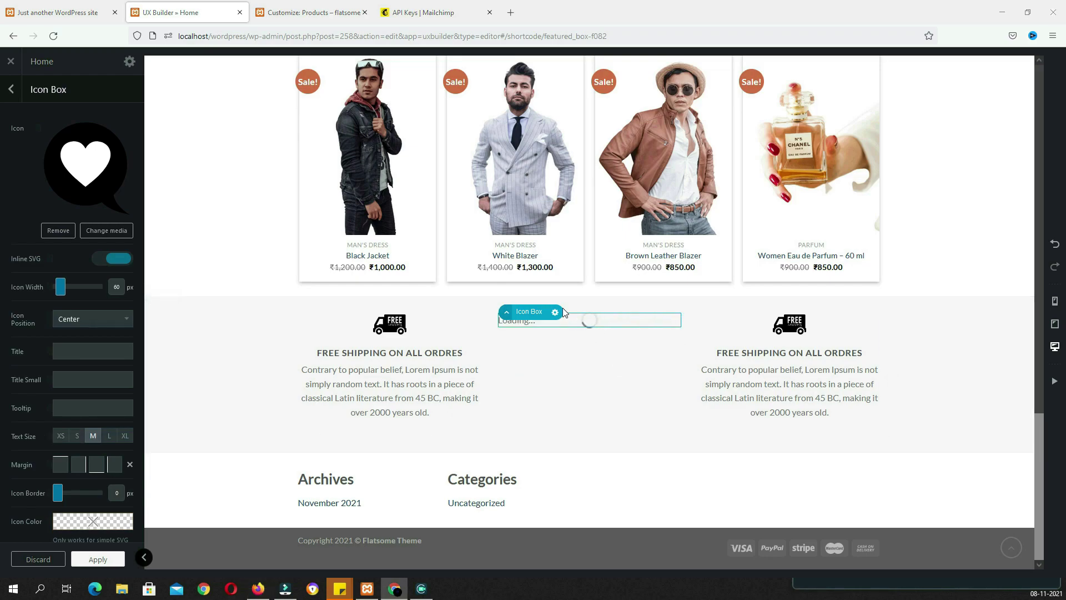
Change the middle box's heading to AMAZING CUSTOMER SERVICE and apply it
{"action": "left_click", "coordinate": [566, 392]}
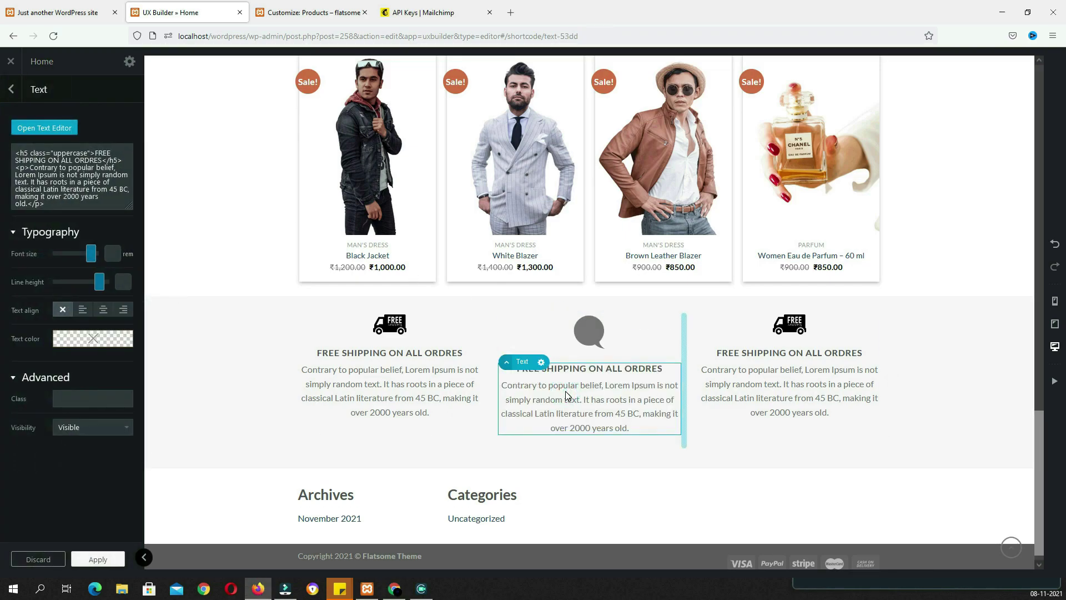
{"action": "left_click", "coordinate": [63, 133]}
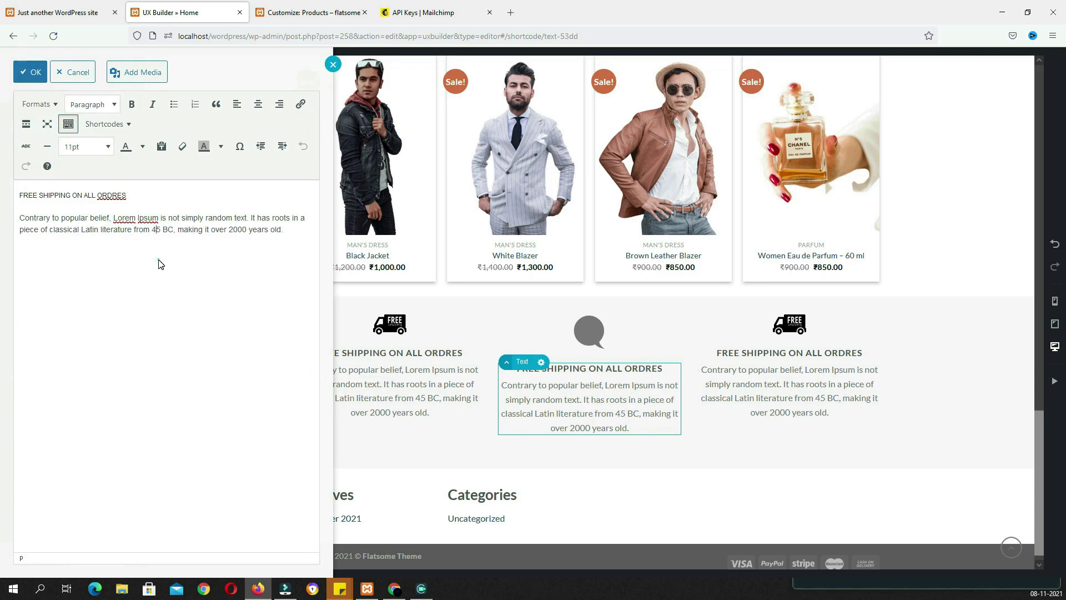
{"action": "key", "text": "ctrl+a"}
{"action": "type", "text": "AMAZING CUSTOMER SERVICE Contrary to popular belief, Lorem Ipsum is not simply random text. It has roots in a piece of classical Latin literature from 45 BC, making it over 2000 years old."}
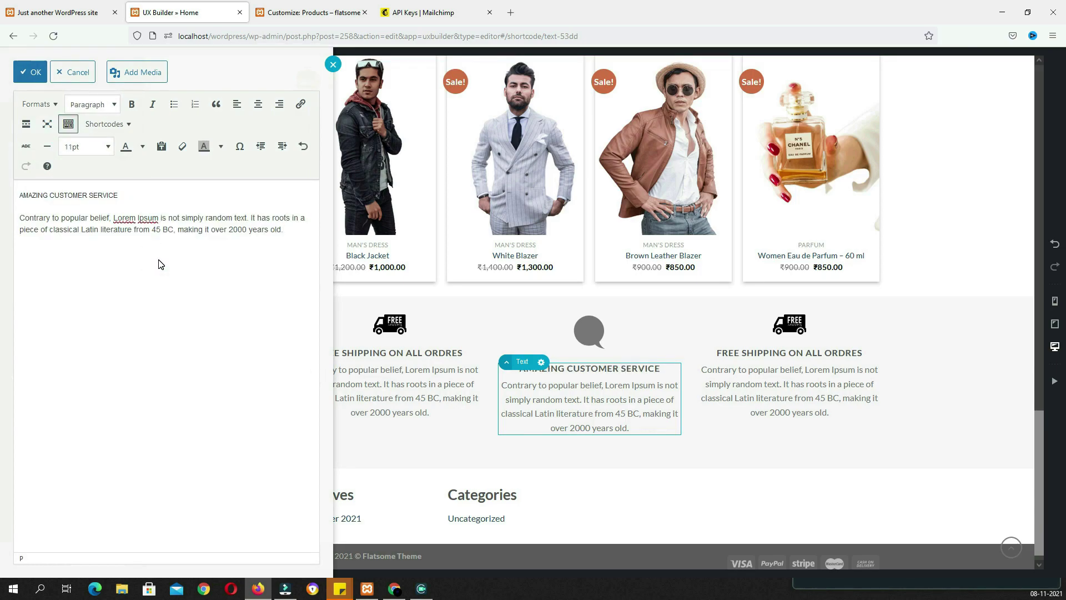
{"action": "left_click", "coordinate": [796, 391]}
{"action": "left_click", "coordinate": [788, 314]}
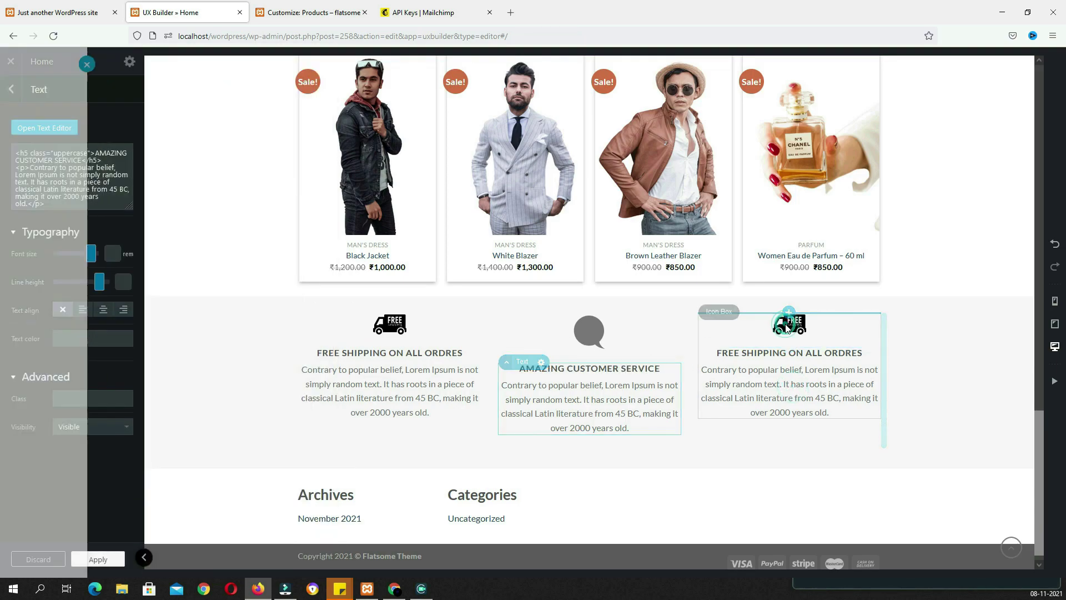
{"action": "left_click", "coordinate": [745, 331]}
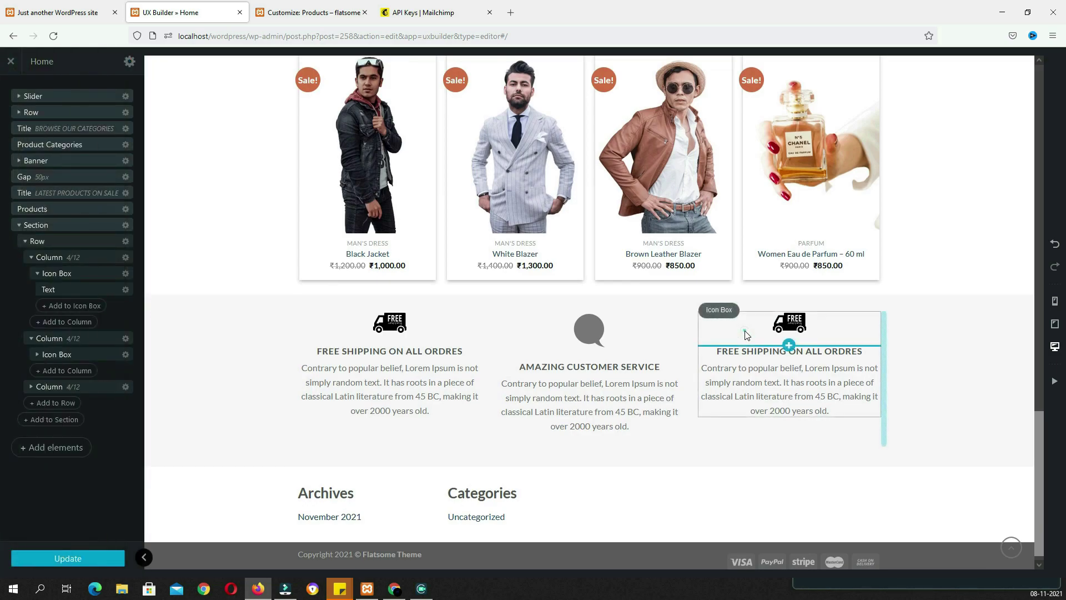
Replace the third box's truck icon with star.svg
{"action": "left_click", "coordinate": [745, 331]}
{"action": "left_click", "coordinate": [51, 189]}
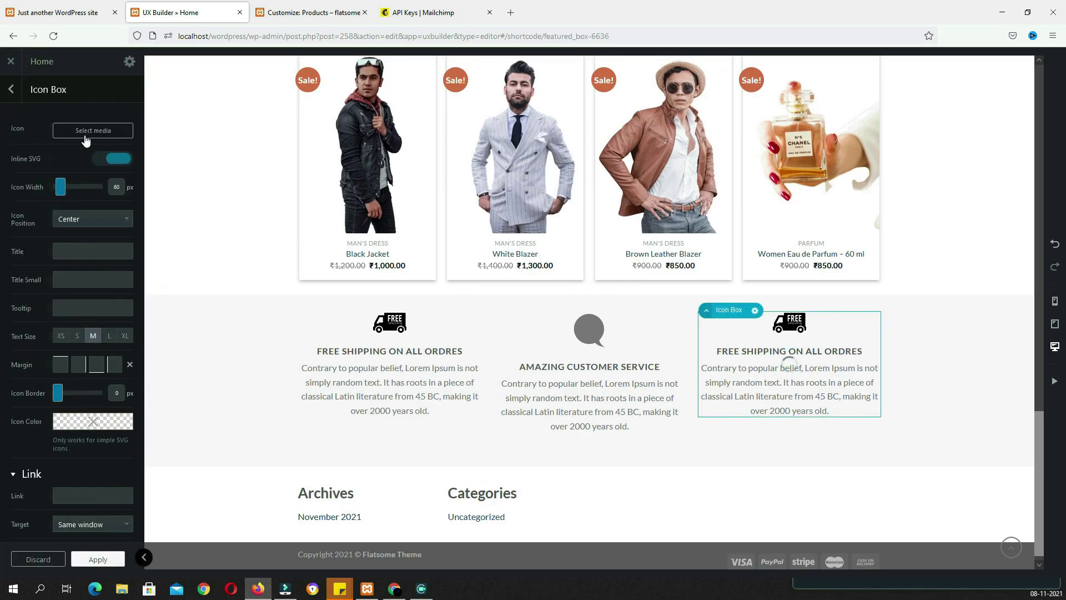
{"action": "left_click", "coordinate": [86, 133]}
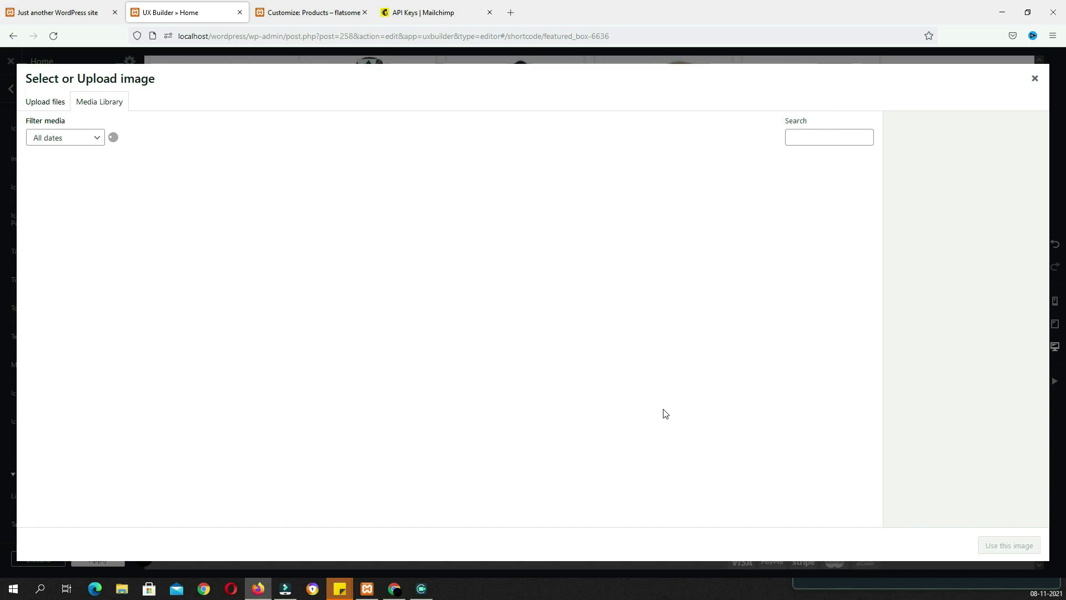
{"action": "scroll", "coordinate": [468, 435], "scroll_direction": "down", "scroll_amount": 5}
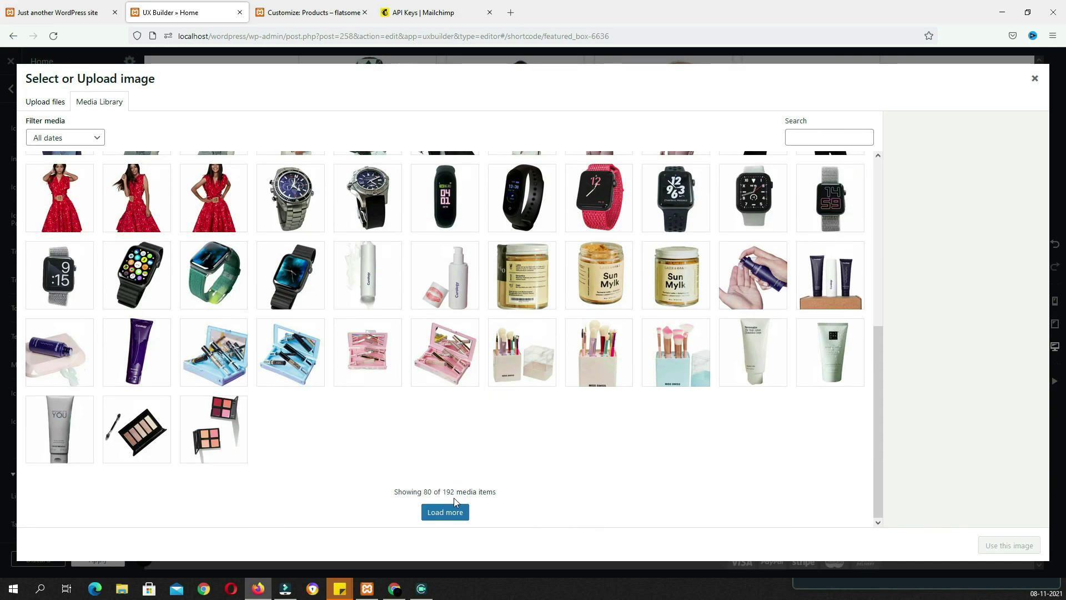
{"action": "scroll", "coordinate": [444, 400], "scroll_direction": "down", "scroll_amount": 5}
{"action": "left_click", "coordinate": [292, 242]}
{"action": "scroll", "coordinate": [292, 243], "scroll_direction": "down", "scroll_amount": 1}
{"action": "left_click", "coordinate": [995, 549]}
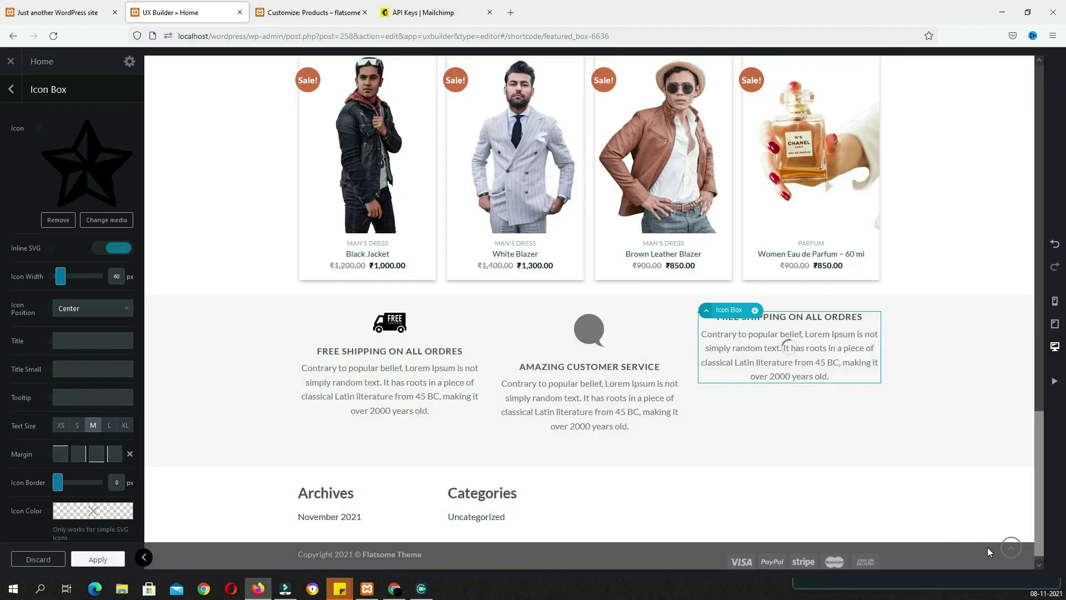
Change the third box's heading to NO CUSTOMS OR DUTY FEES!
{"action": "left_click", "coordinate": [788, 400]}
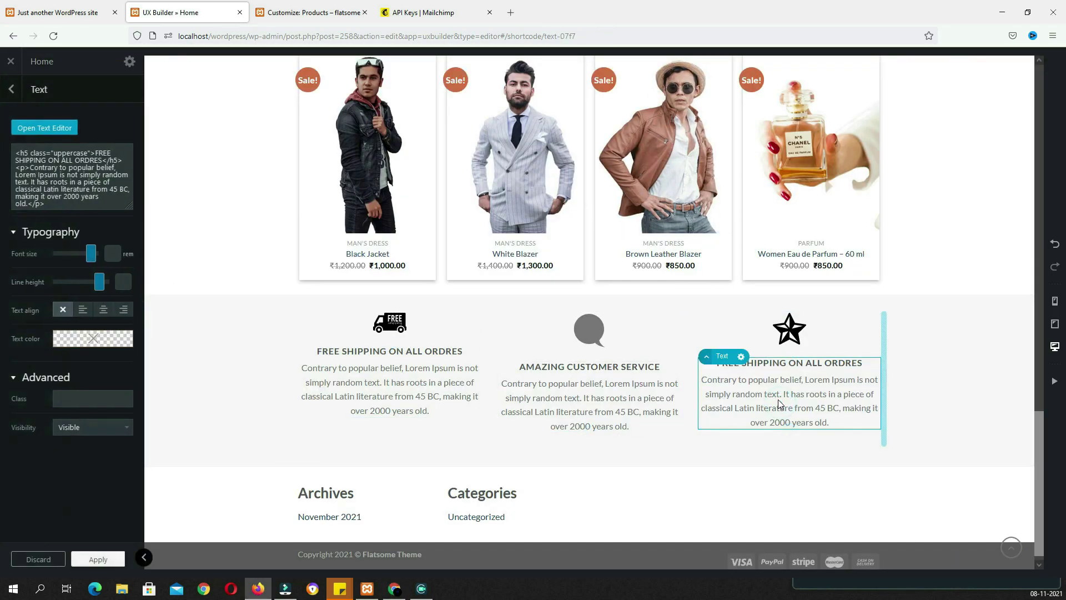
{"action": "left_click", "coordinate": [44, 128]}
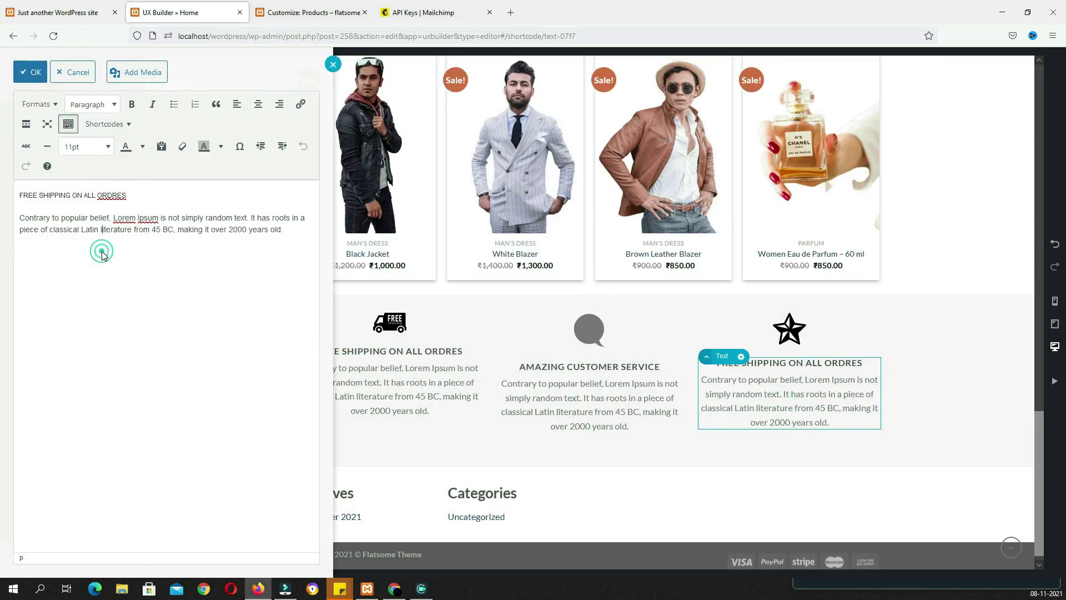
{"action": "key", "text": "ctrl+a"}
{"action": "type", "text": "NO CUSTOMS OR DUTY FEES! Contrary to popular belief, Lorem Ipsum is not simply random text. It has roots in a piece of classical Latin literature from 45 BC, making it over 2000 years old."}
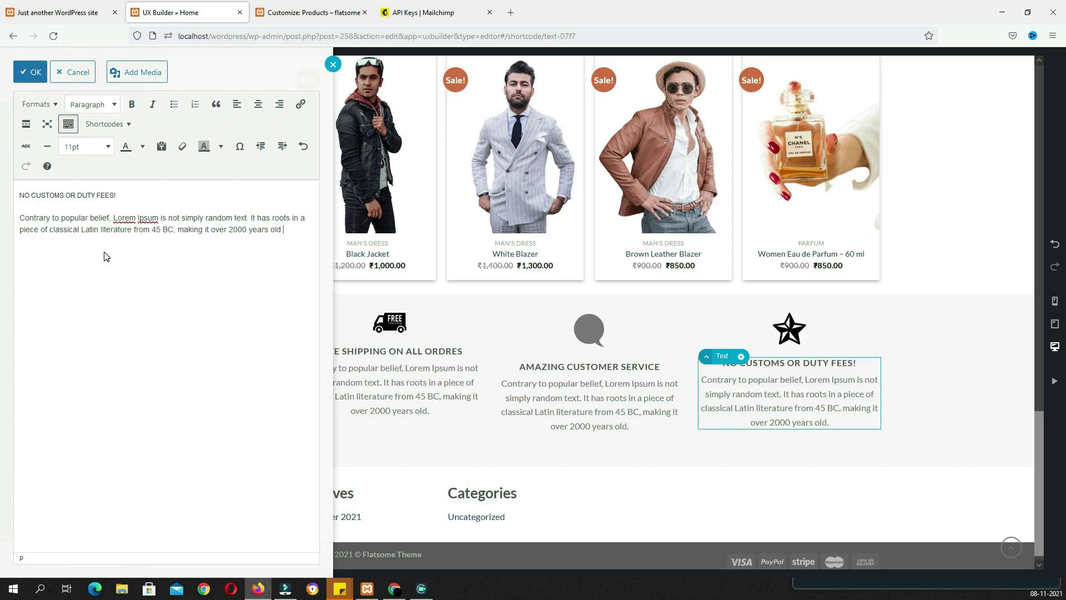
{"action": "left_click", "coordinate": [30, 73]}
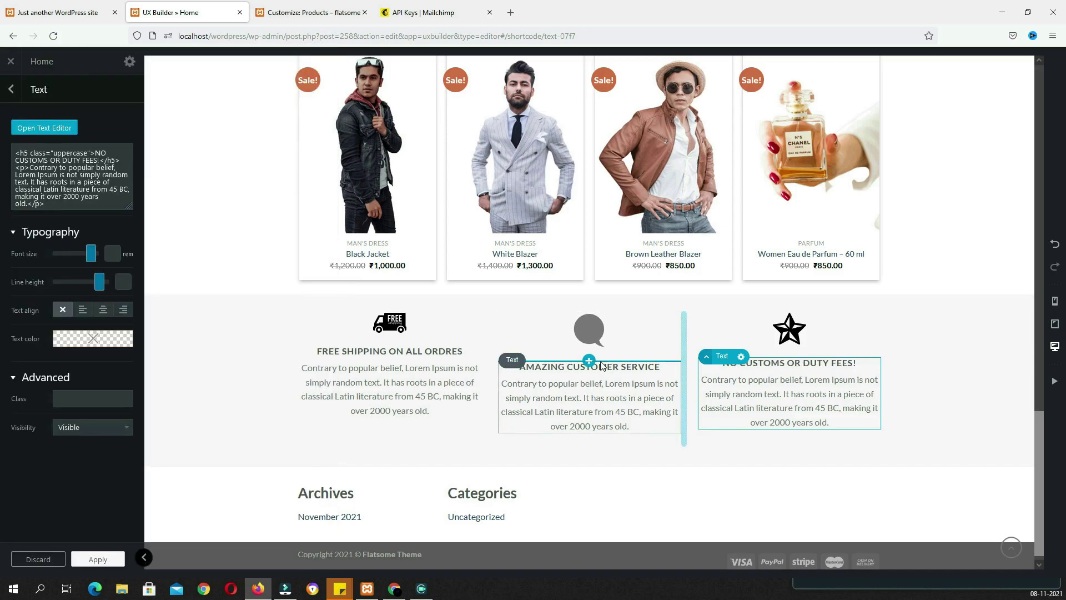
Enlarge the first box's truck icon width to 76px and apply
{"action": "left_click", "coordinate": [385, 327]}
{"action": "left_click", "coordinate": [59, 248]}
{"action": "left_click_drag", "start_coordinate": [59, 248], "coordinate": [63, 251]}
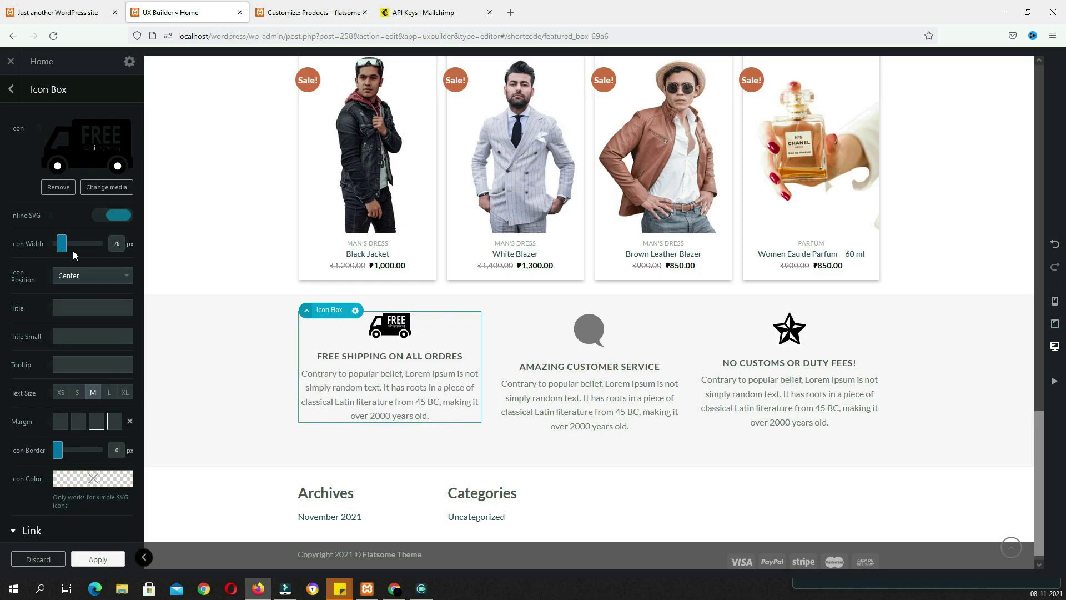
{"action": "left_click", "coordinate": [93, 559]}
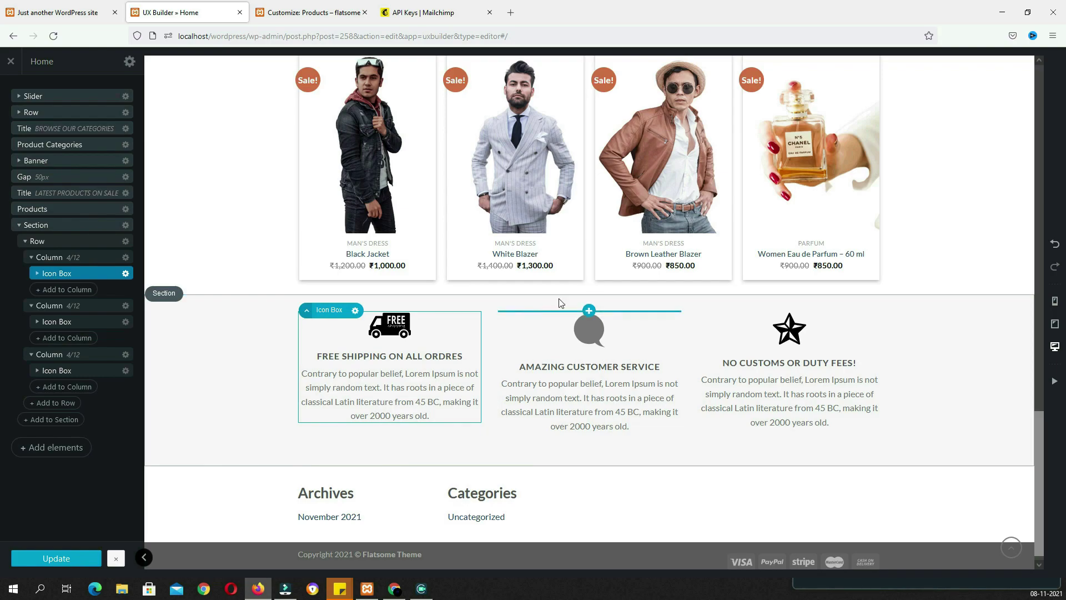
Raise the feature section's padding from 30px to about 64px and save
{"action": "left_click", "coordinate": [361, 306]}
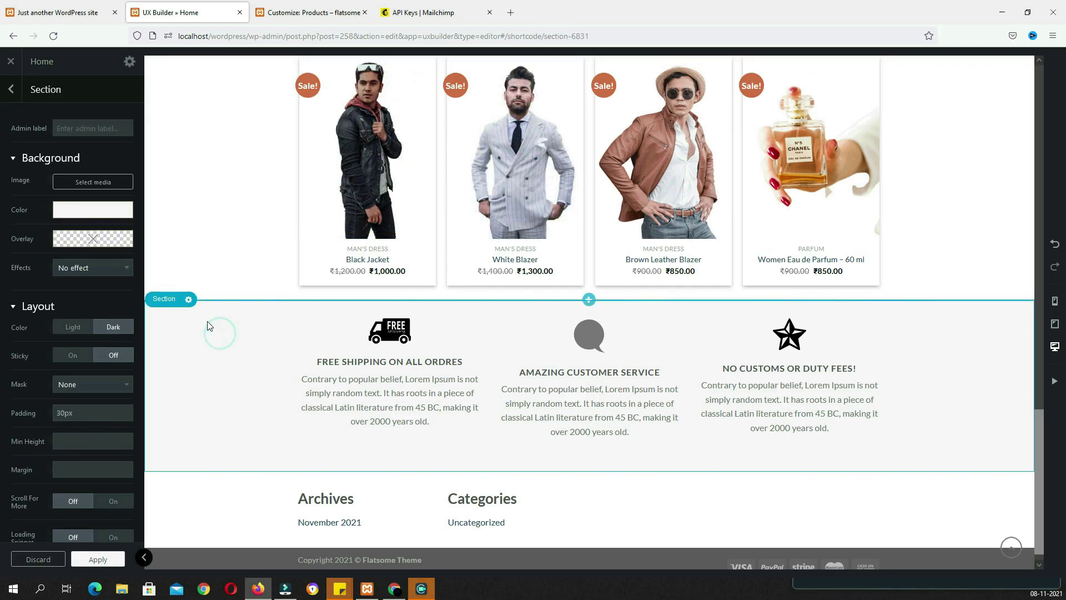
{"action": "left_click_drag", "start_coordinate": [78, 412], "coordinate": [116, 416]}
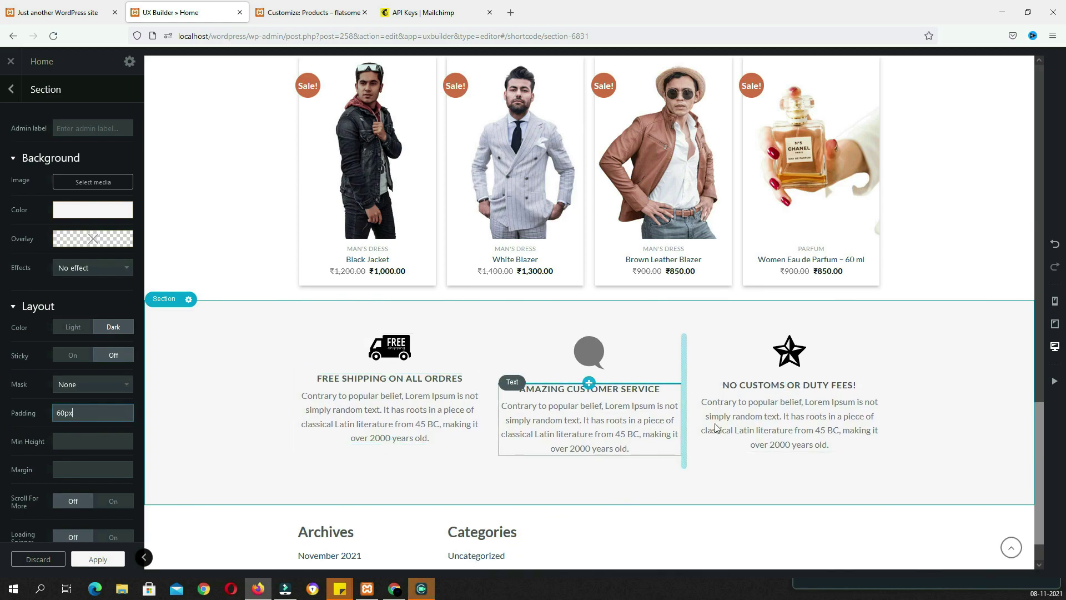
{"action": "left_click", "coordinate": [100, 560]}
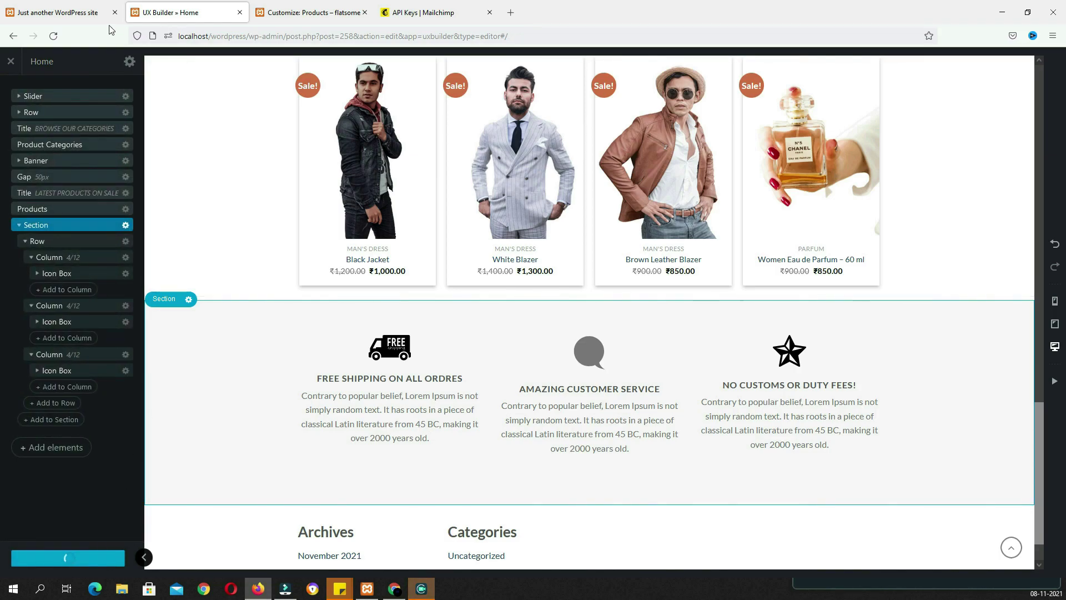
Check the feature section on the live homepage, then return to the builder
{"action": "left_click", "coordinate": [61, 13]}
{"action": "scroll", "coordinate": [465, 339], "scroll_direction": "down", "scroll_amount": 3}
{"action": "scroll", "coordinate": [464, 338], "scroll_direction": "down", "scroll_amount": 1}
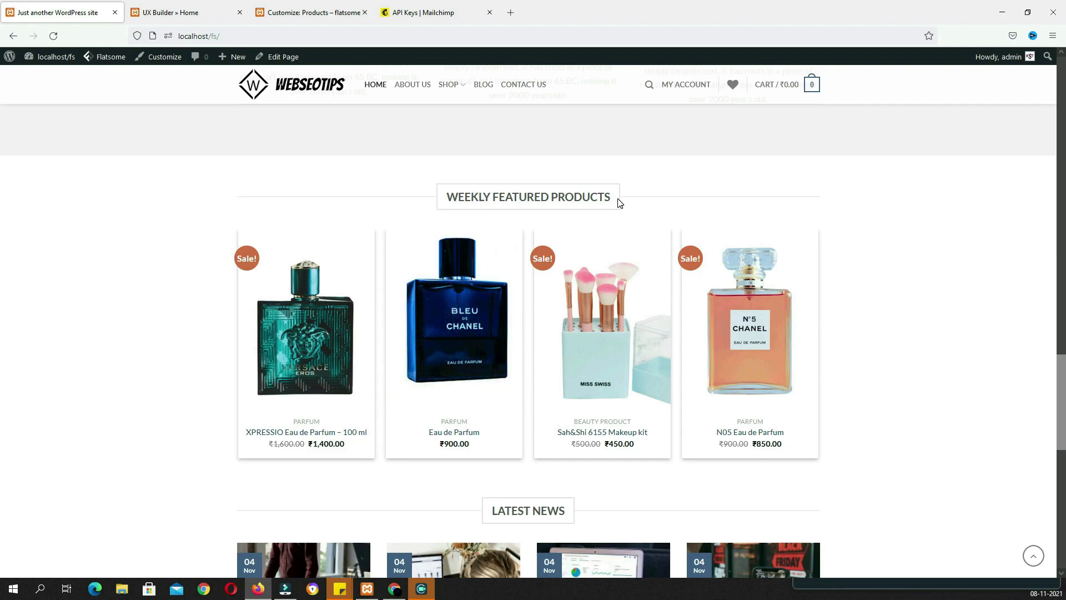
{"action": "left_click", "coordinate": [211, 15]}
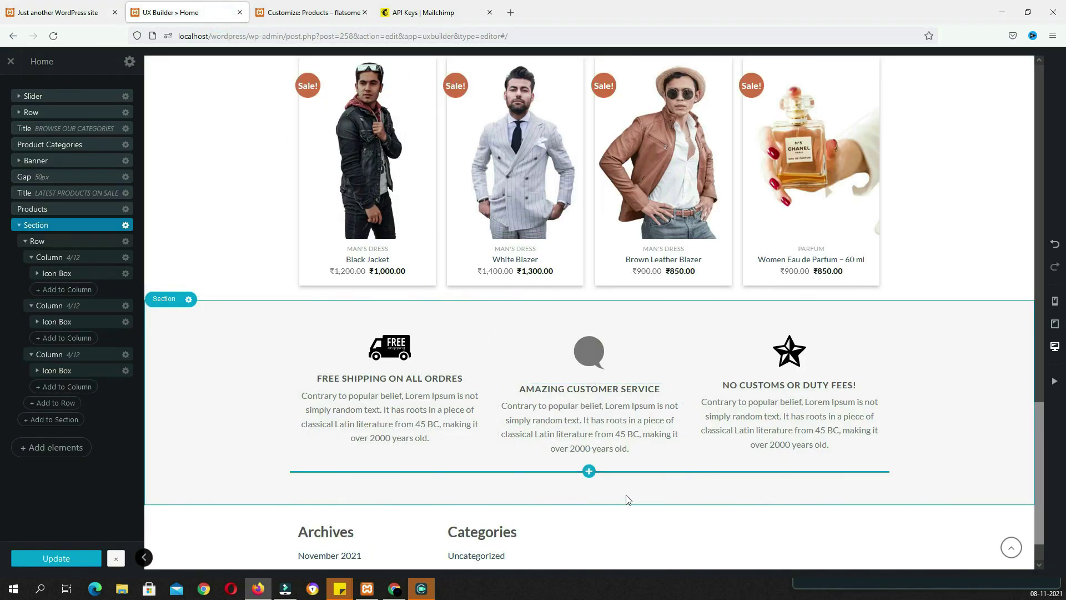
Add a centred bold WEEKLY FEATURED PRODUCTS title and a Gap element below the feature section
{"action": "left_click", "coordinate": [589, 504]}
{"action": "scroll", "coordinate": [219, 229], "scroll_direction": "down", "scroll_amount": 1}
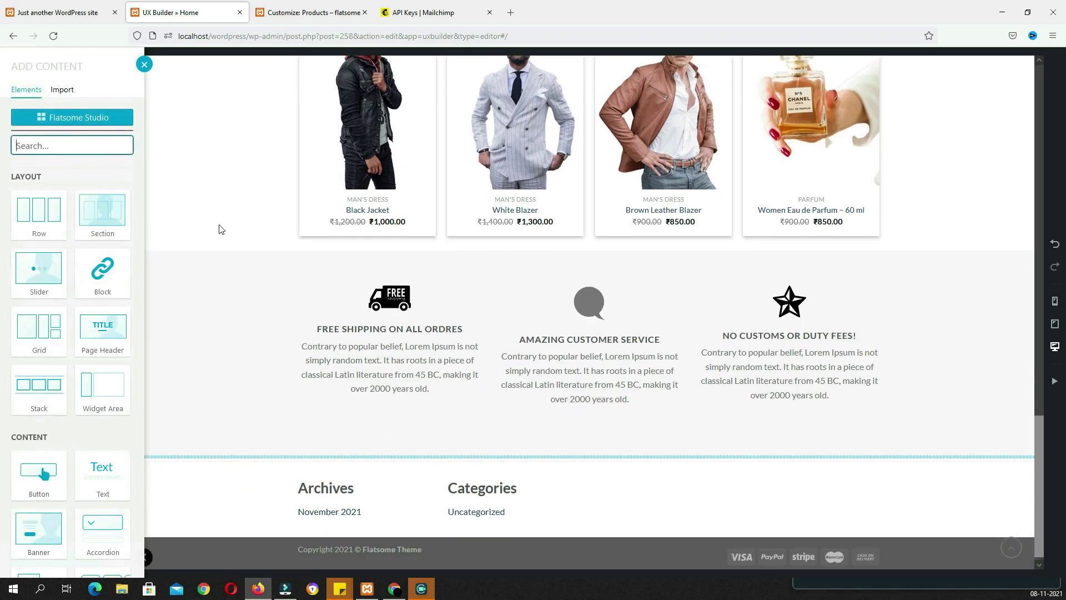
{"action": "type", "text": "ttit"}
{"action": "left_click", "coordinate": [41, 215]}
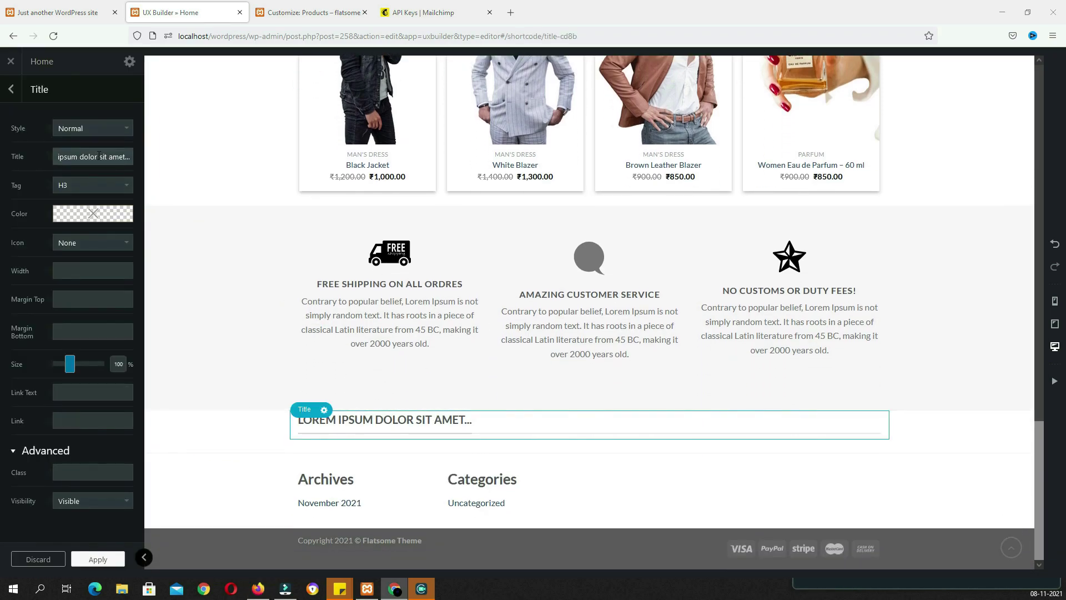
{"action": "double_click", "coordinate": [99, 156]}
{"action": "type", "text": "WEEKLY FEATURED PRODUCTS"}
{"action": "left_click", "coordinate": [93, 128]}
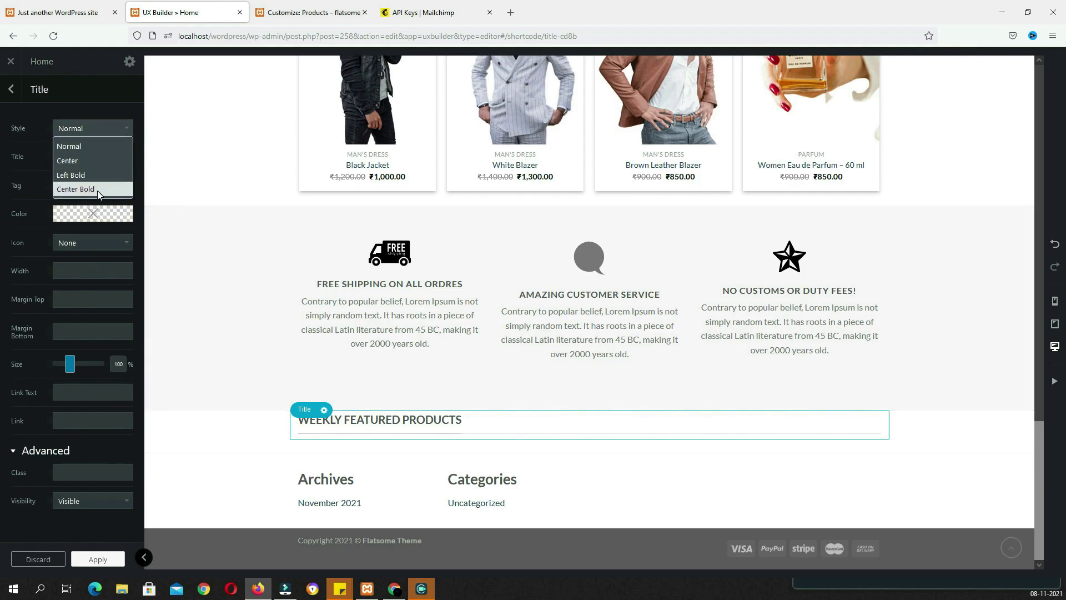
{"action": "left_click", "coordinate": [98, 190]}
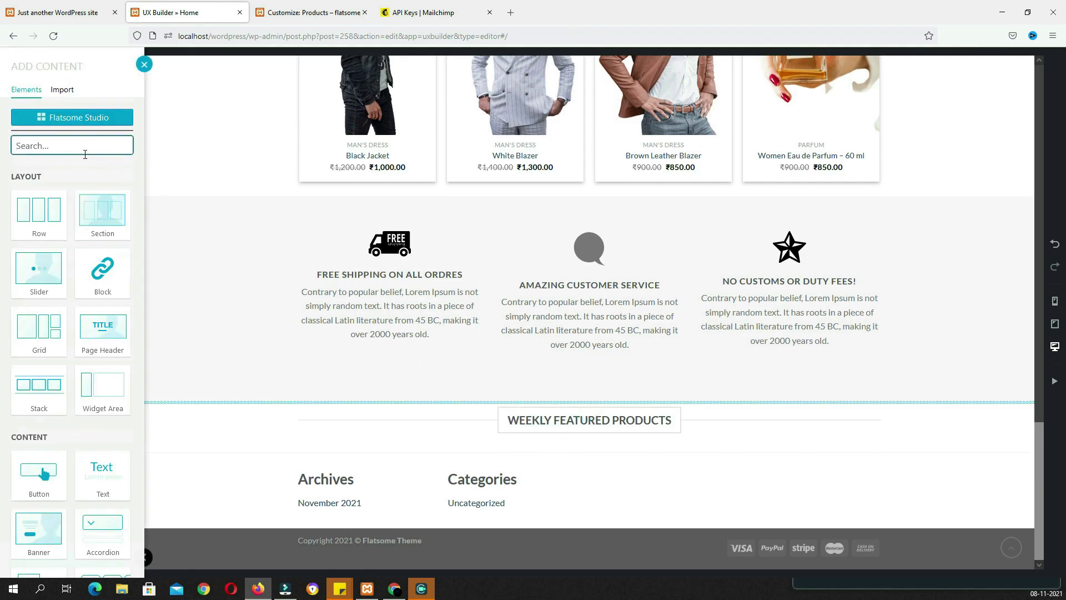
{"action": "type", "text": "ga"}
{"action": "left_click", "coordinate": [97, 222]}
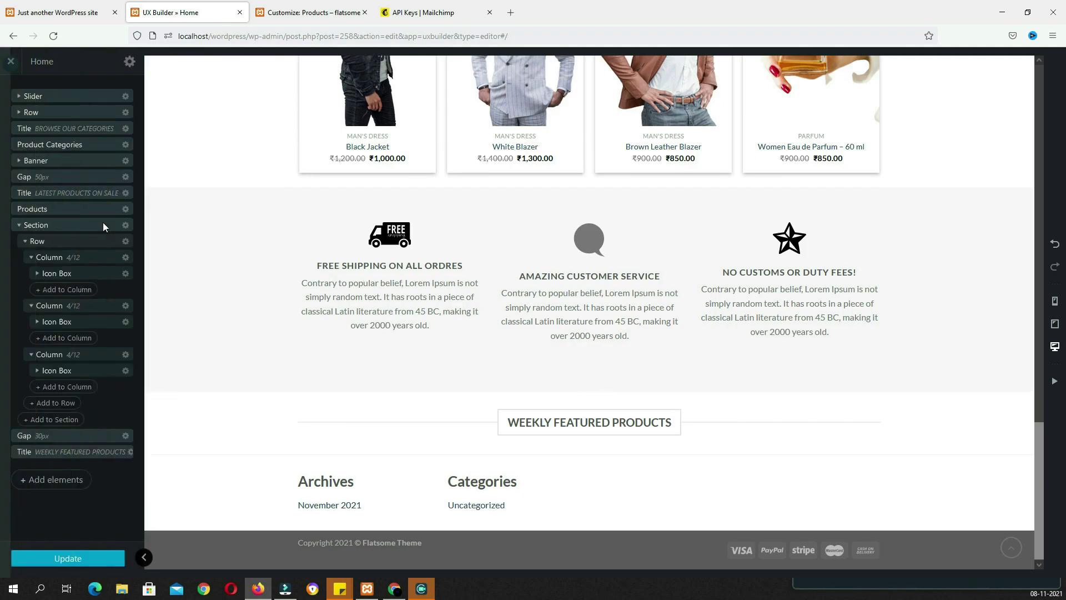
Adjust the gap height and insert a Products element using the featured products preset
{"action": "left_click_drag", "start_coordinate": [67, 127], "coordinate": [93, 130]}
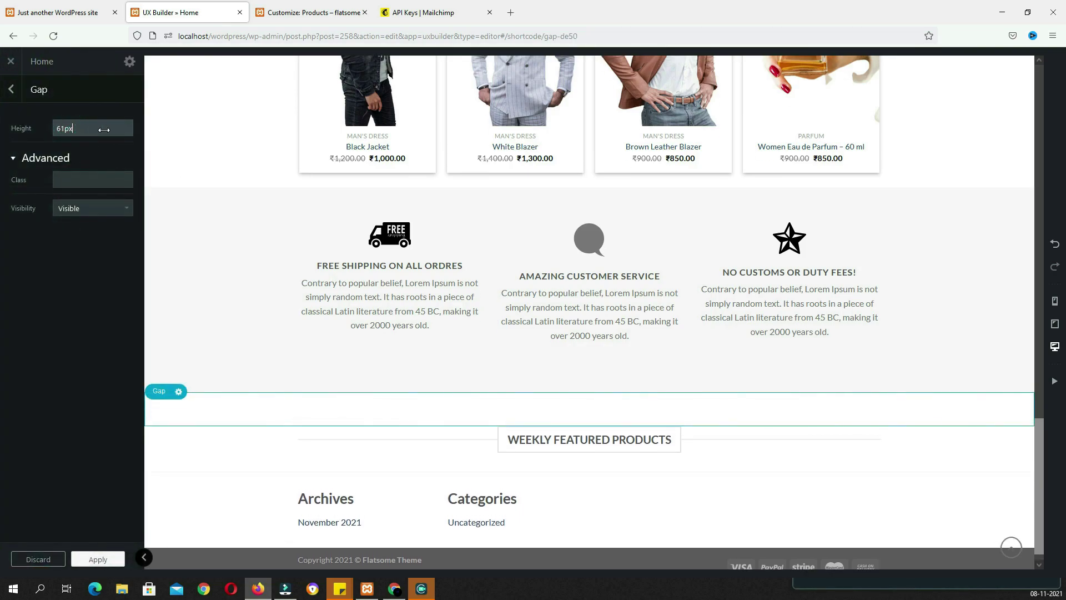
{"action": "left_click", "coordinate": [588, 466]}
{"action": "type", "text": "prod"}
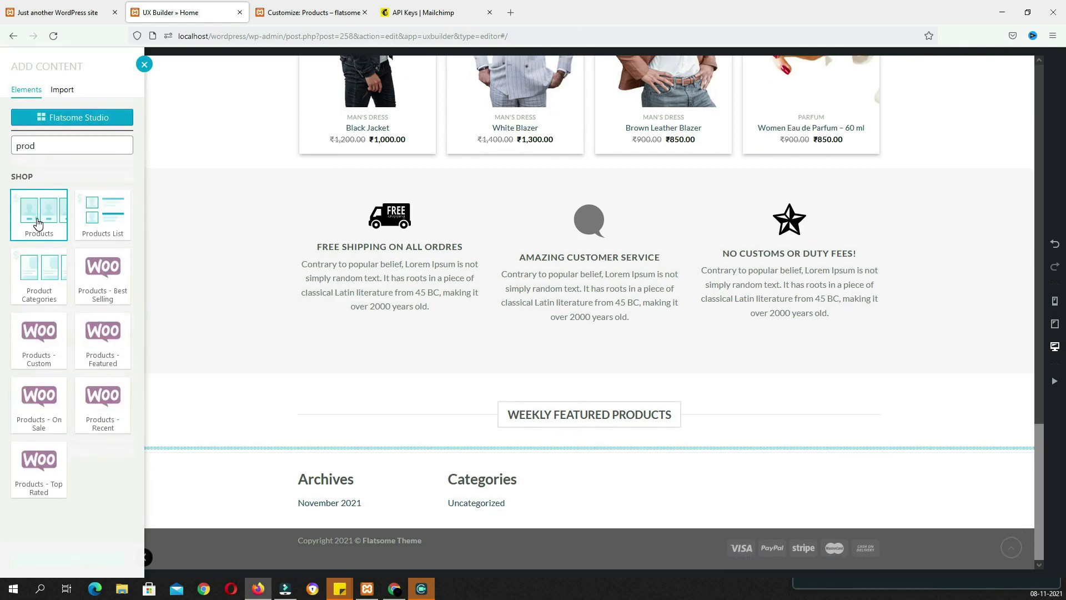
{"action": "left_click", "coordinate": [38, 223]}
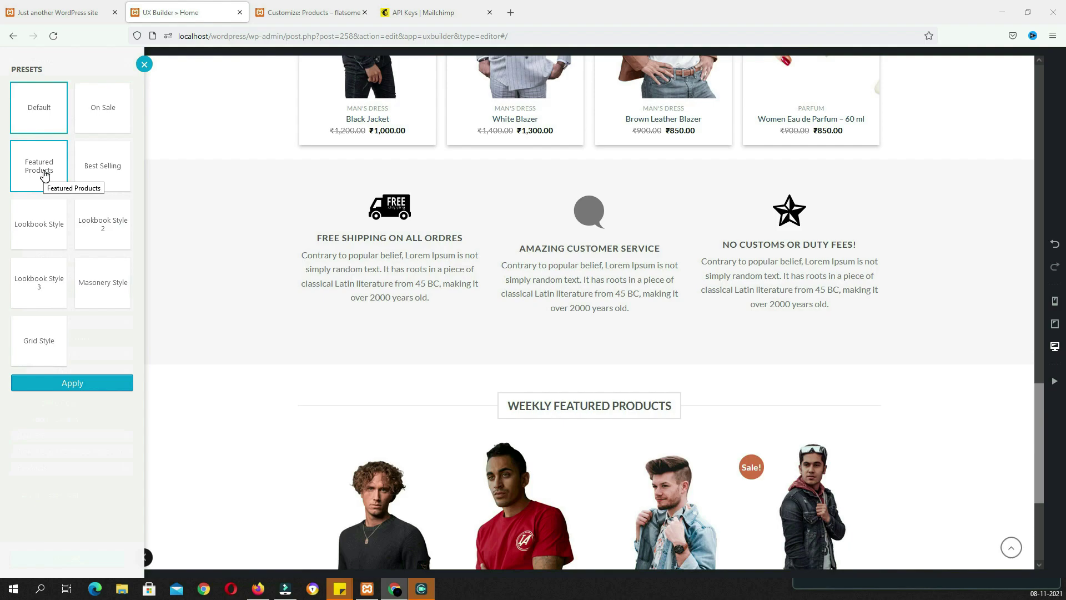
{"action": "left_click", "coordinate": [45, 173]}
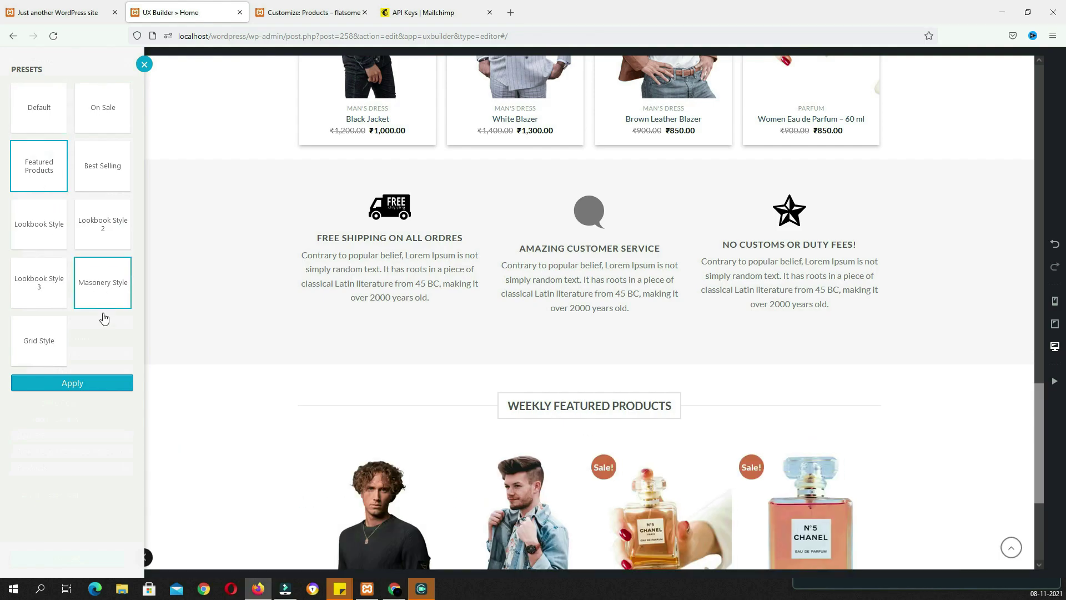
{"action": "left_click", "coordinate": [87, 388]}
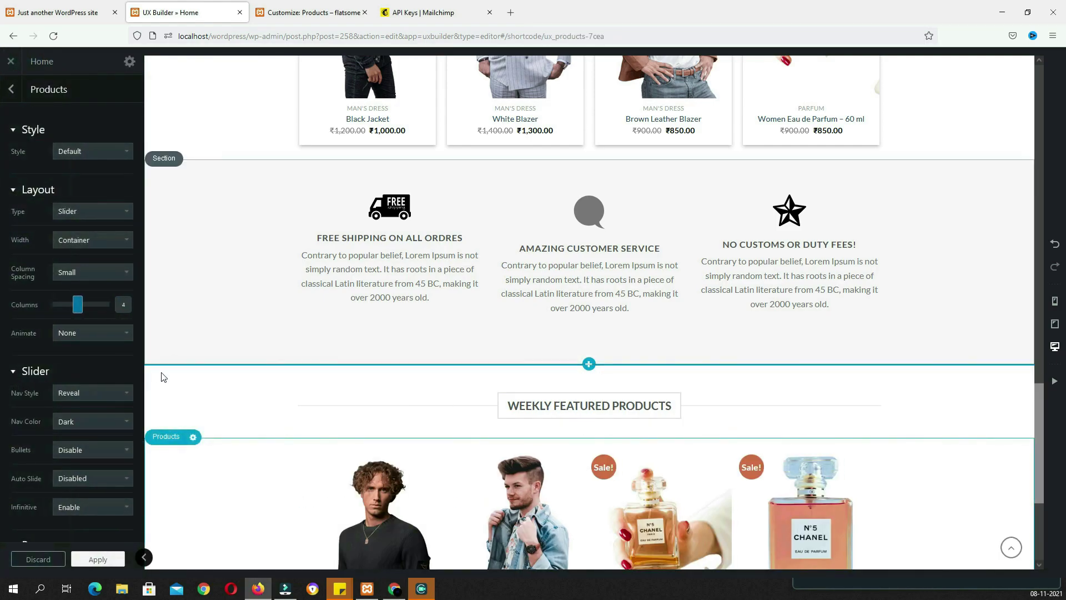
Set the products to Normal style with a deeper shadow and Bounce In animation
{"action": "left_click", "coordinate": [87, 155]}
{"action": "left_click", "coordinate": [72, 198]}
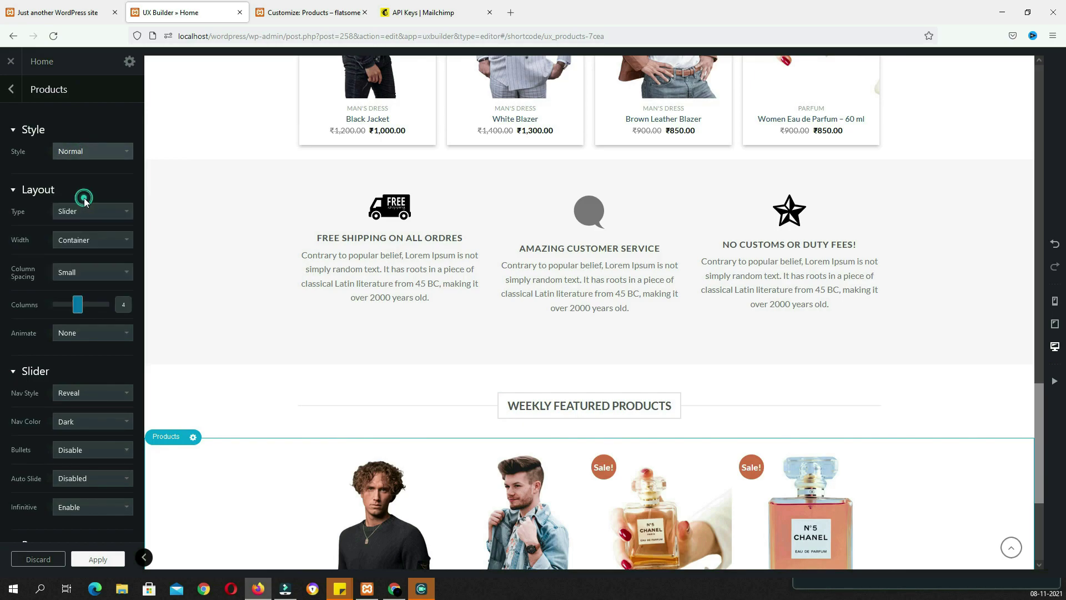
{"action": "left_click_drag", "start_coordinate": [59, 335], "coordinate": [73, 337]}
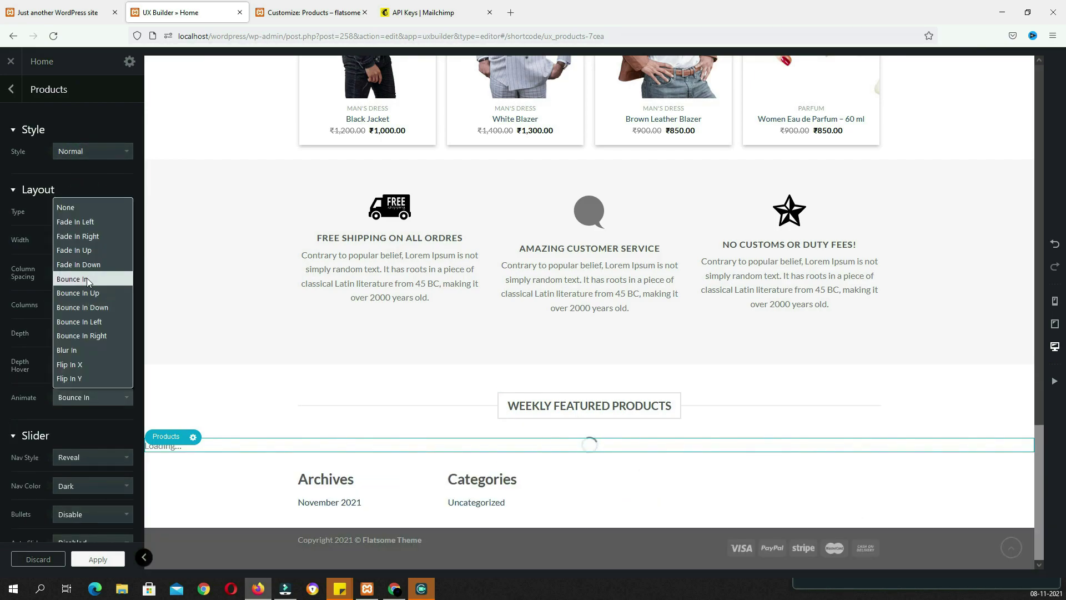
{"action": "left_click", "coordinate": [87, 279]}
{"action": "scroll", "coordinate": [87, 389], "scroll_direction": "down", "scroll_amount": 5}
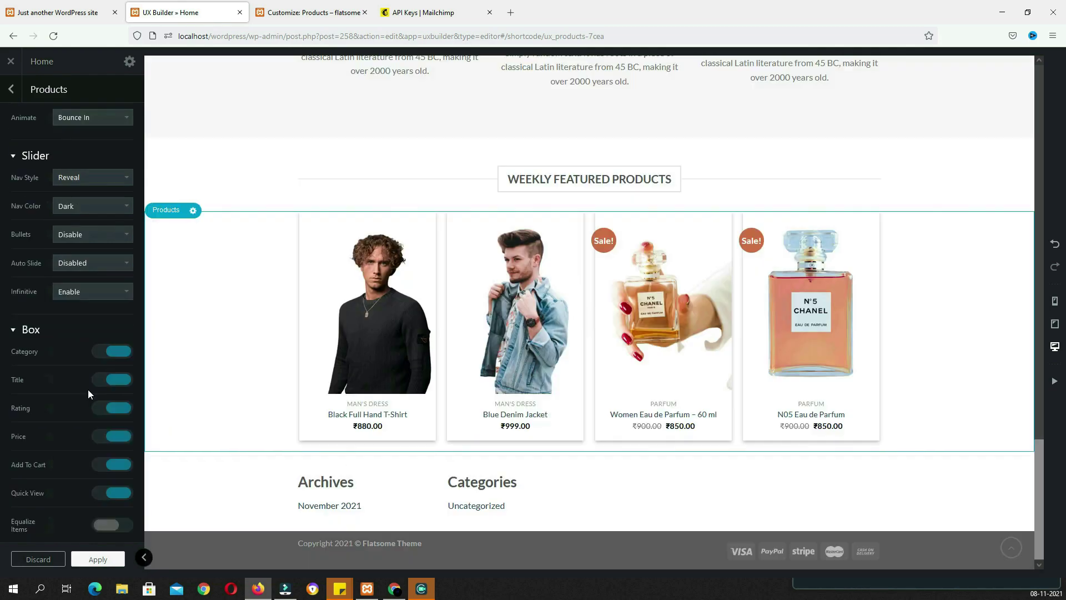
Give the products slider Simple navigation positioned Outside and apply the settings
{"action": "left_click", "coordinate": [77, 178]}
{"action": "left_click", "coordinate": [81, 196]}
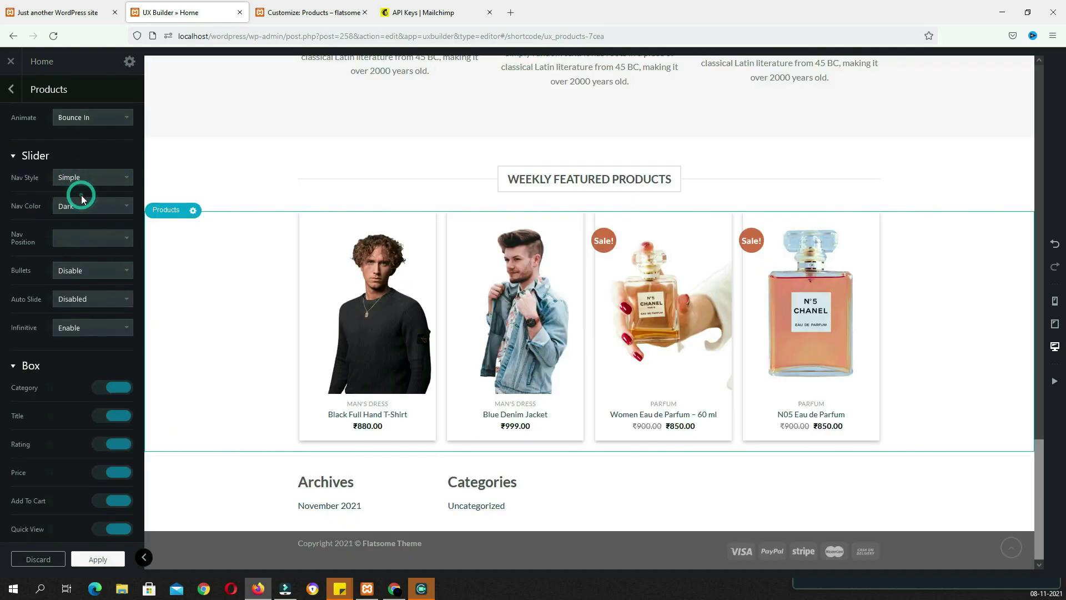
{"action": "left_click", "coordinate": [68, 241]}
{"action": "left_click", "coordinate": [73, 272]}
{"action": "scroll", "coordinate": [106, 521], "scroll_direction": "down", "scroll_amount": 5}
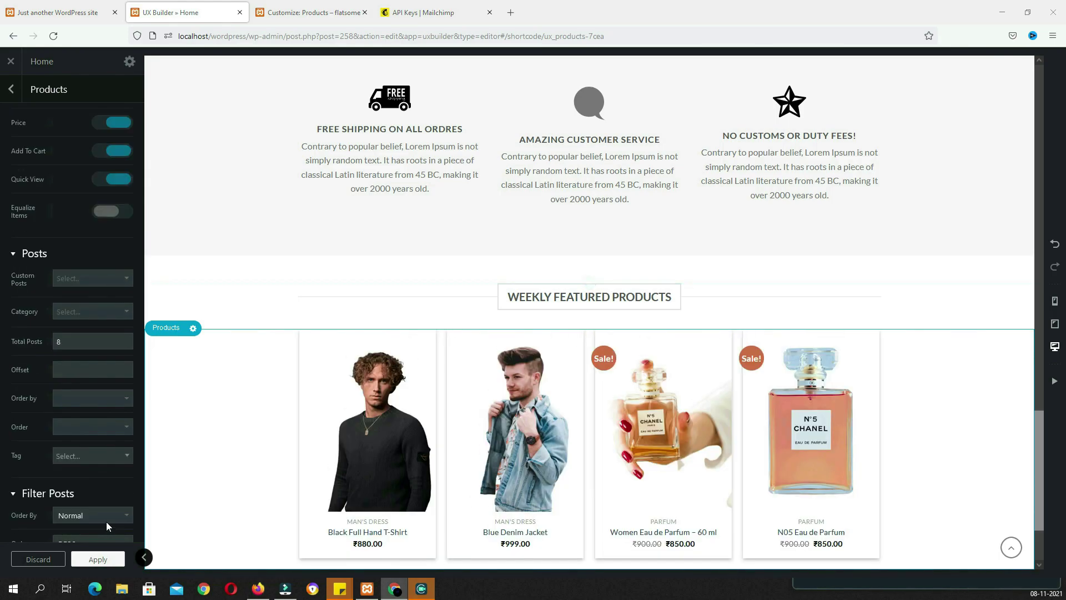
{"action": "left_click", "coordinate": [102, 558]}
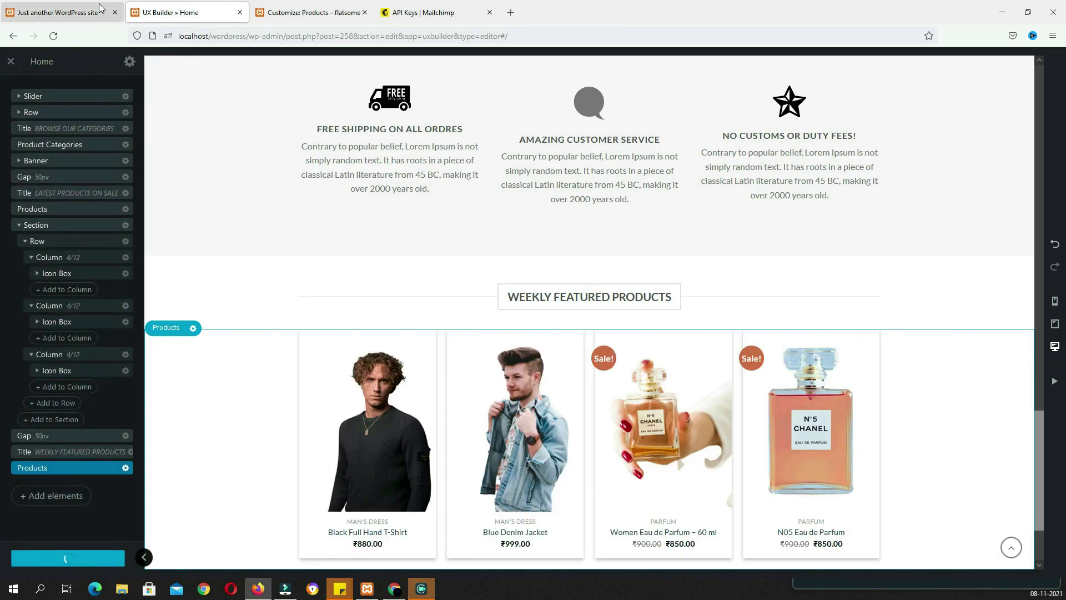
{"action": "left_click", "coordinate": [100, 12]}
After checking the homepage's Latest News, close the Customizer and go to Posts > Categories
{"action": "scroll", "coordinate": [466, 413], "scroll_direction": "down", "scroll_amount": 5}
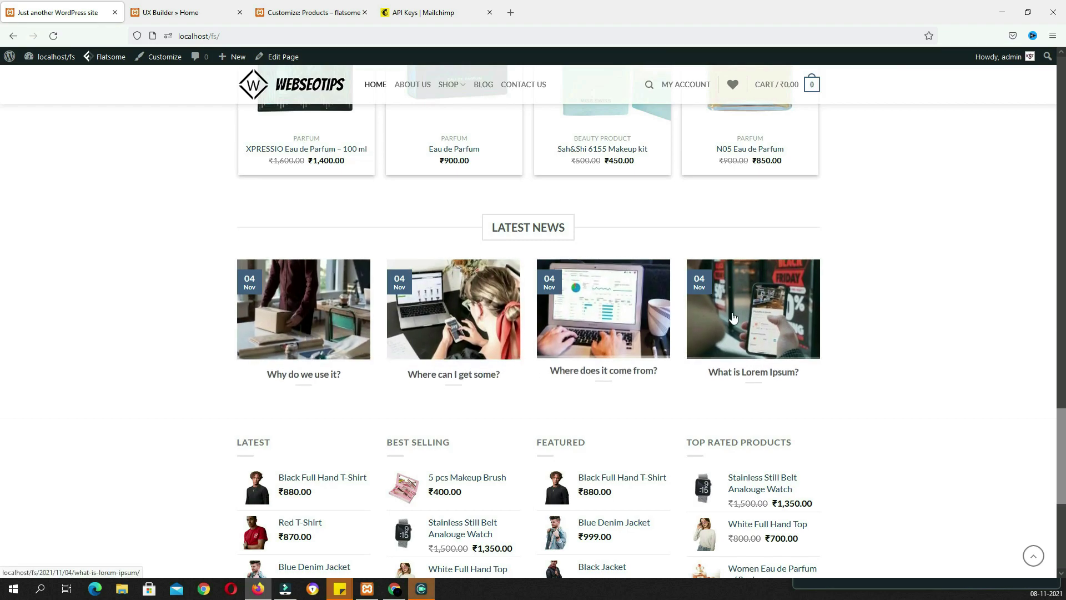
{"action": "left_click", "coordinate": [309, 12]}
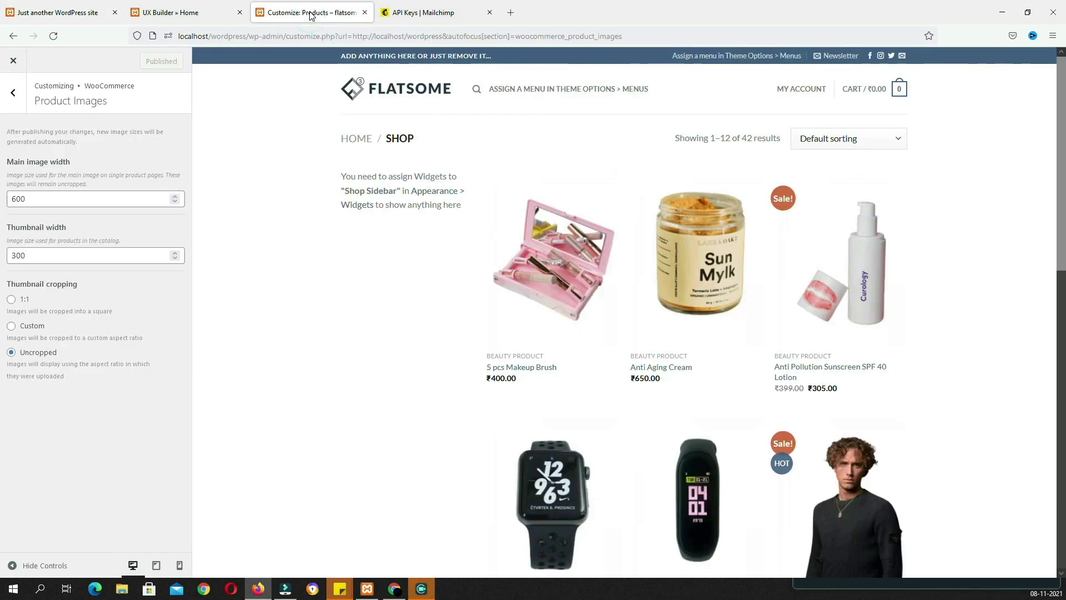
{"action": "left_click", "coordinate": [13, 63]}
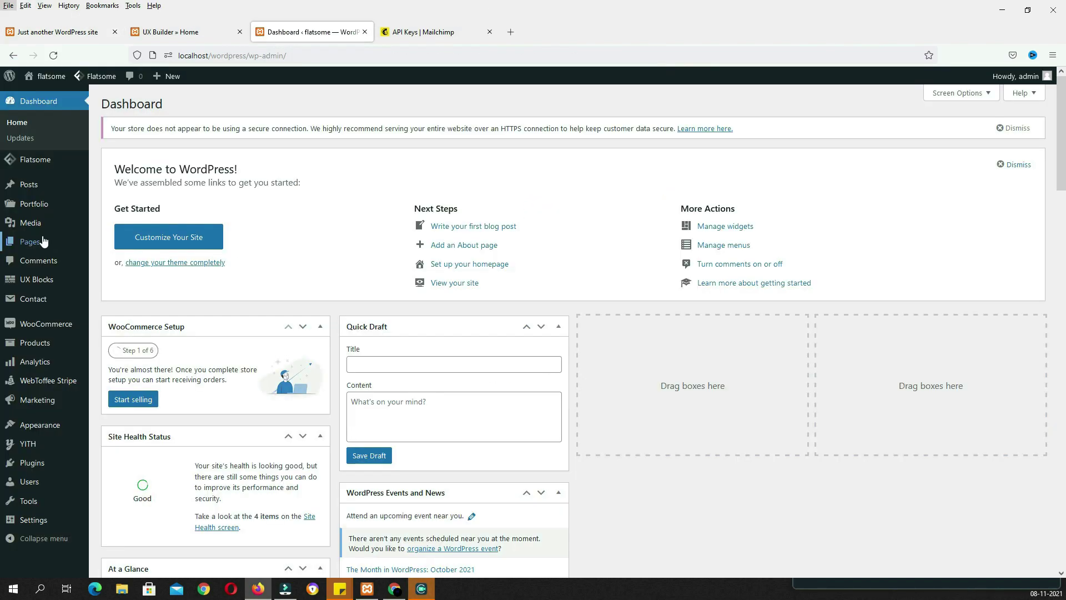
{"action": "left_click", "coordinate": [32, 187]}
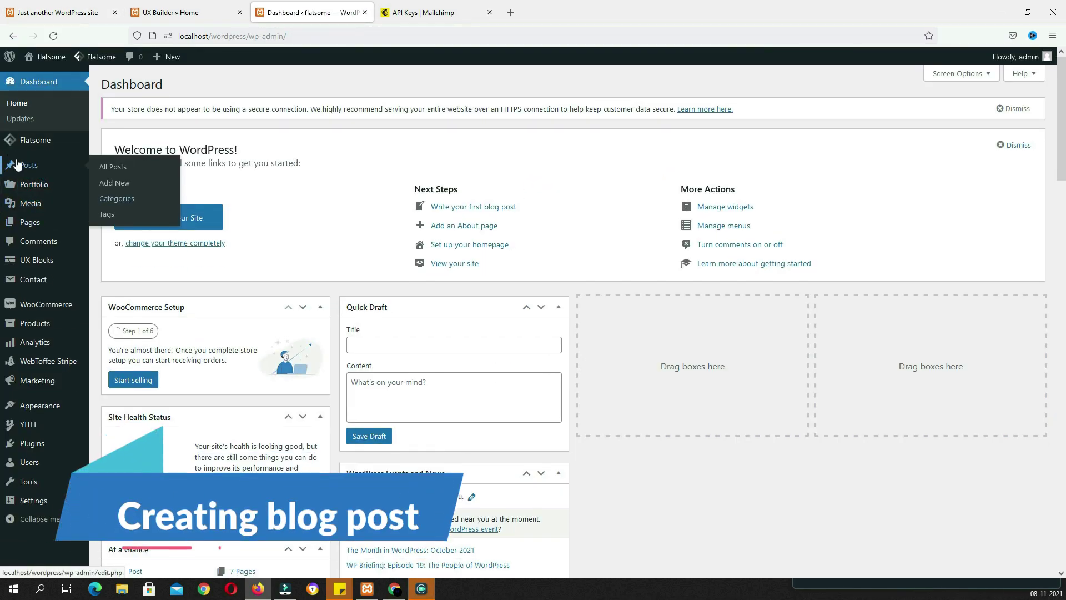
{"action": "left_click", "coordinate": [127, 200]}
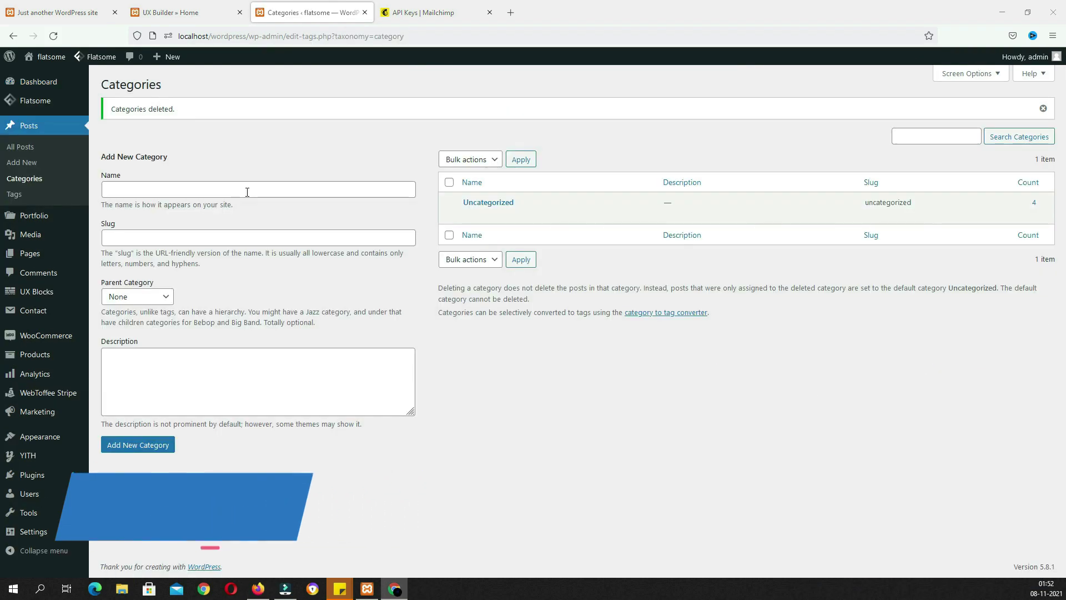
Add the categories Covid 19, Payment Gateway and Shopping
{"action": "left_click", "coordinate": [248, 192]}
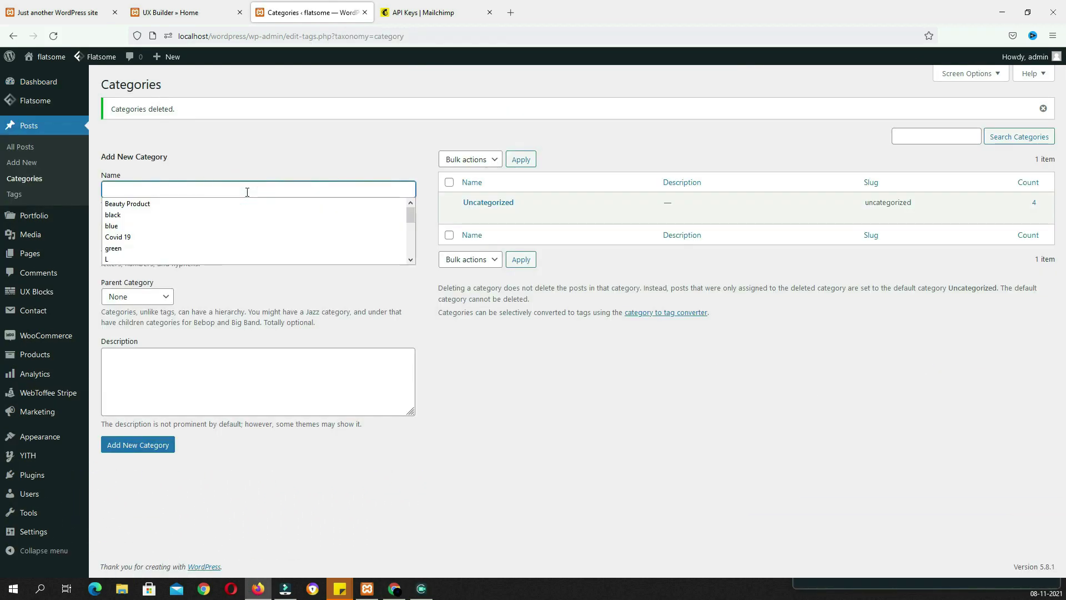
{"action": "type", "text": "Covid 19"}
{"action": "left_click", "coordinate": [160, 451]}
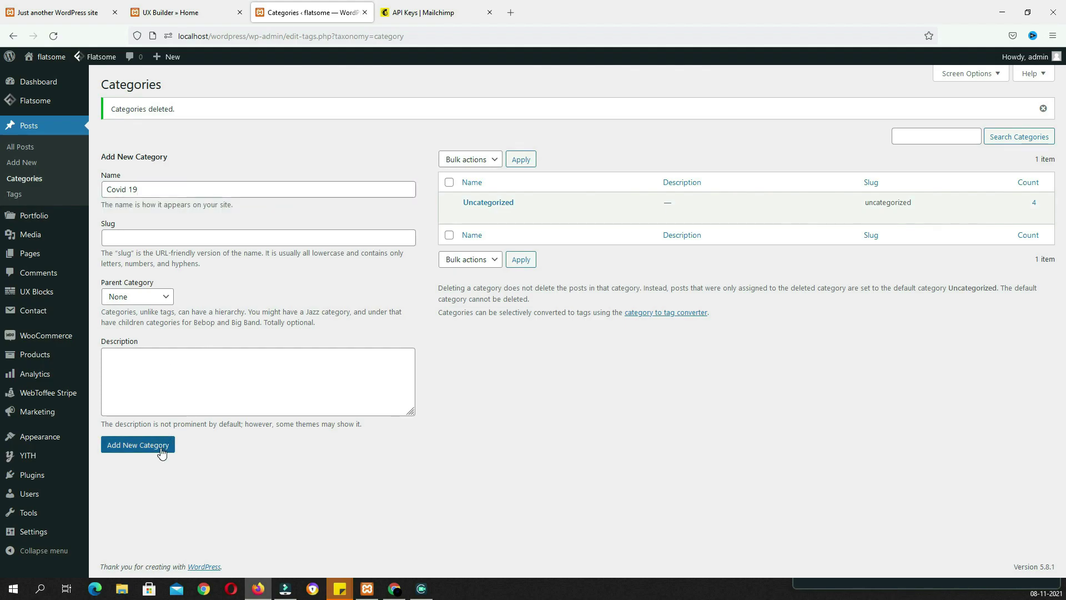
{"action": "left_click", "coordinate": [354, 189]}
{"action": "type", "text": "Payment Gateway"}
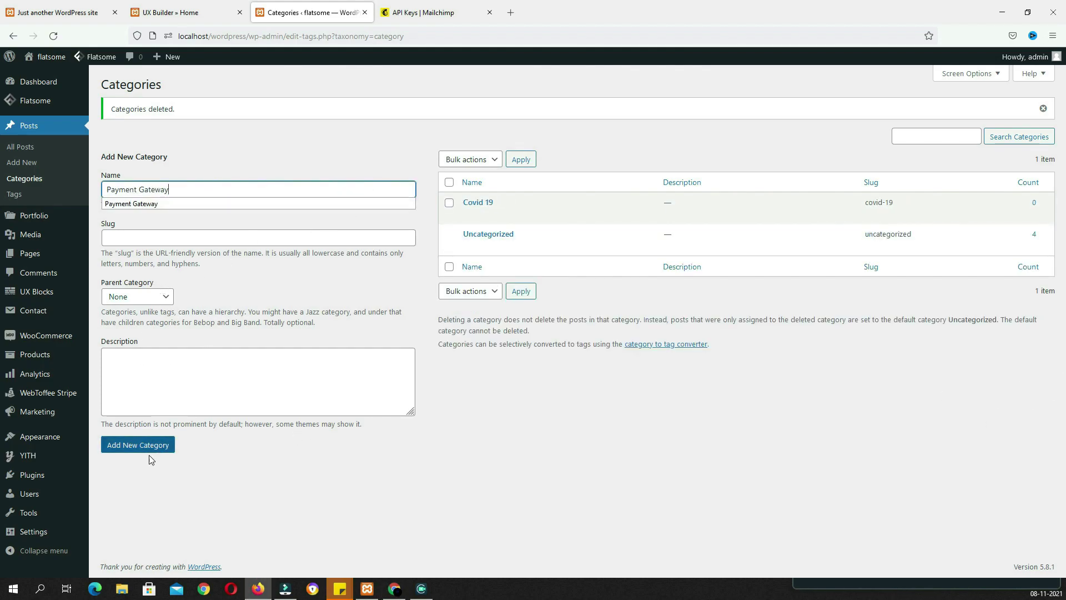
{"action": "left_click", "coordinate": [152, 454]}
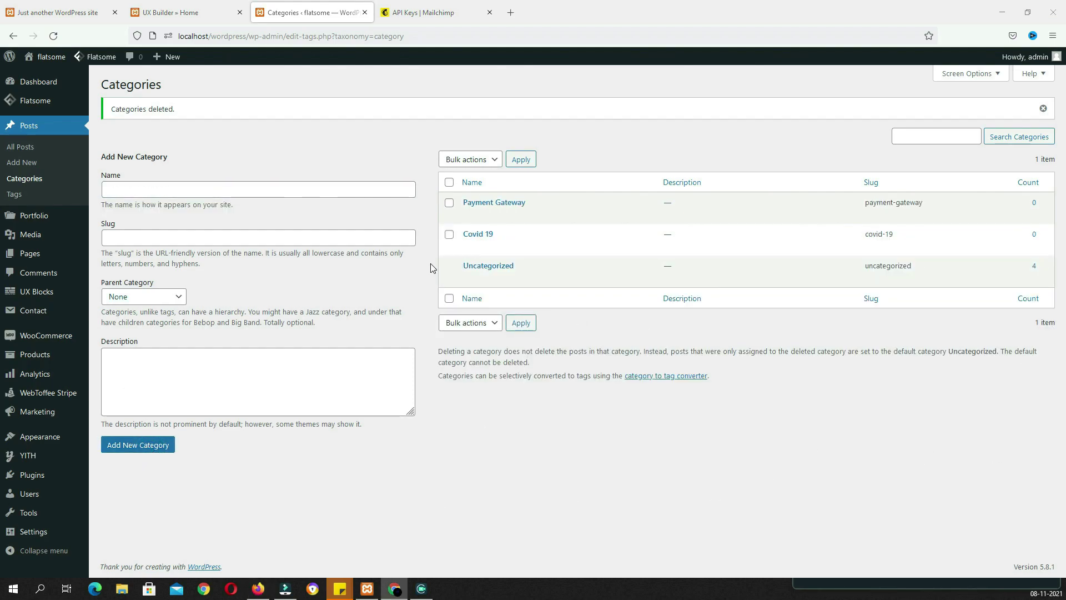
{"action": "left_click", "coordinate": [315, 188]}
{"action": "type", "text": "Shopping"}
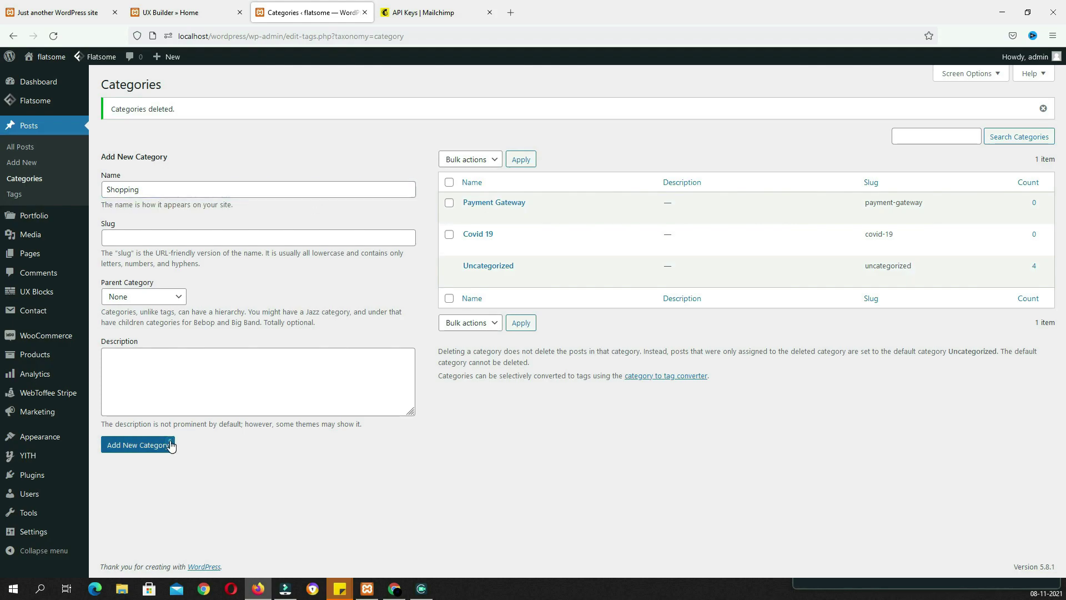
{"action": "left_click", "coordinate": [169, 445]}
{"action": "left_click", "coordinate": [35, 169]}
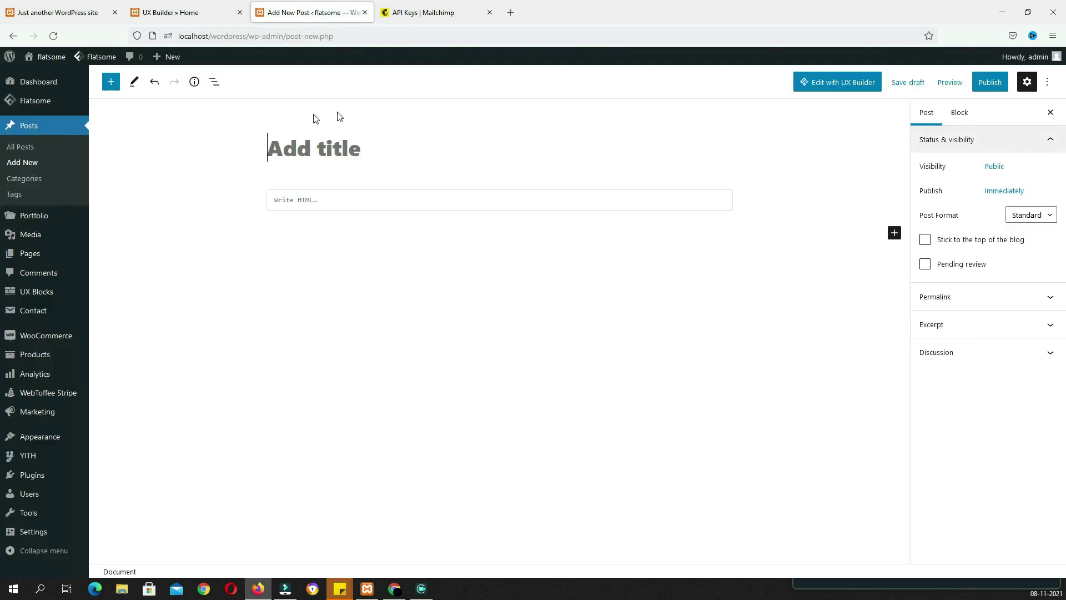
Give the new post a Lorem ipsum title and a paragraph block with four paragraphs
{"action": "left_click", "coordinate": [356, 144]}
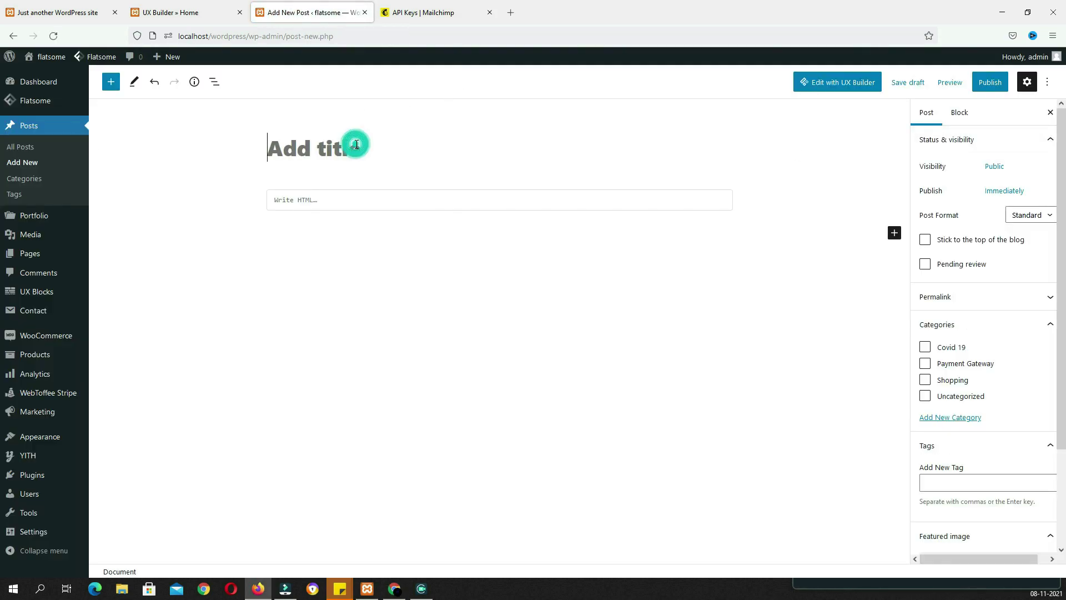
{"action": "type", "text": "Lorem ipsum dolor sit amet, consectetur"}
{"action": "left_click_drag", "start_coordinate": [699, 149], "coordinate": [623, 149]}
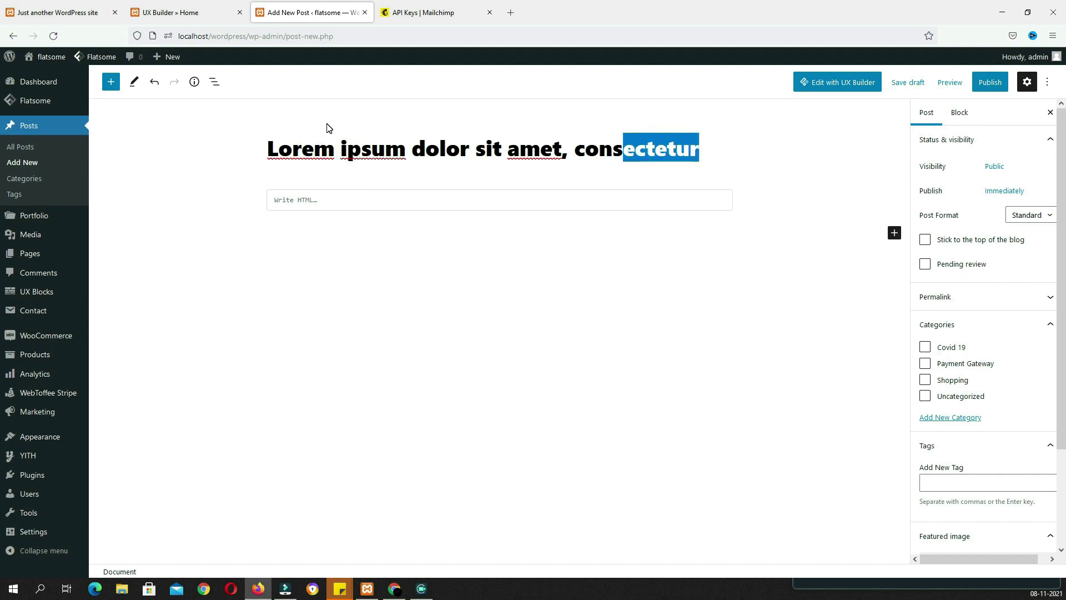
{"action": "key", "text": "alt+Tab"}
{"action": "left_click", "coordinate": [453, 203]}
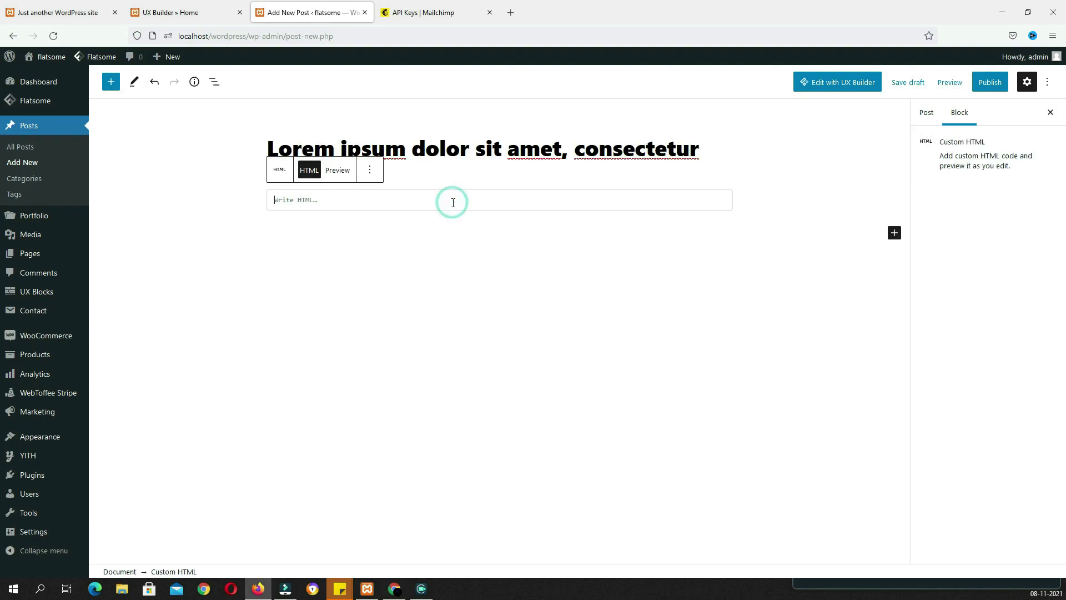
{"action": "left_click", "coordinate": [893, 234]}
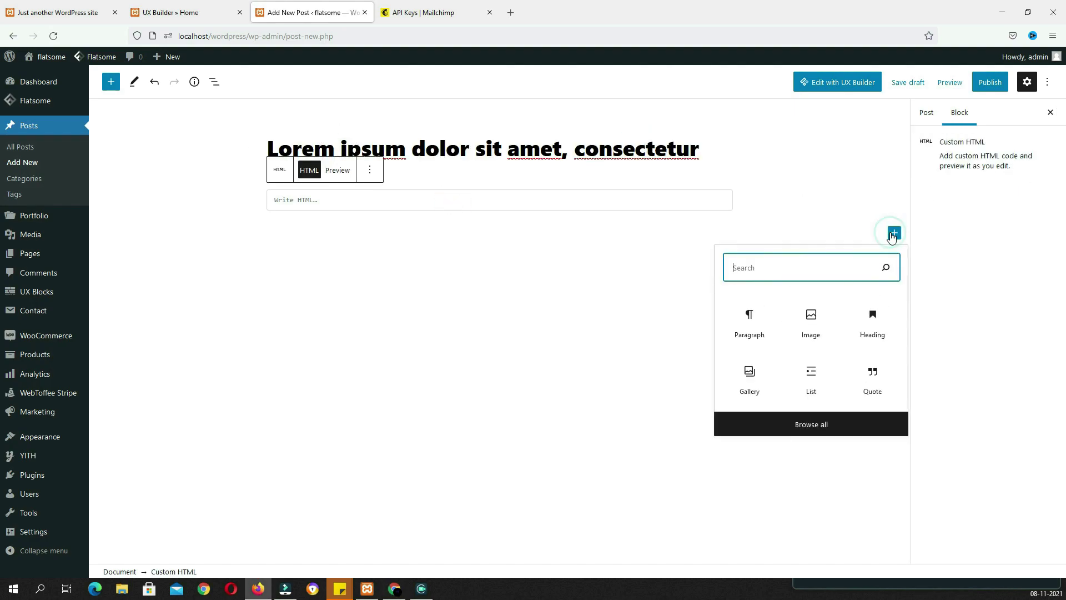
{"action": "left_click", "coordinate": [751, 315]}
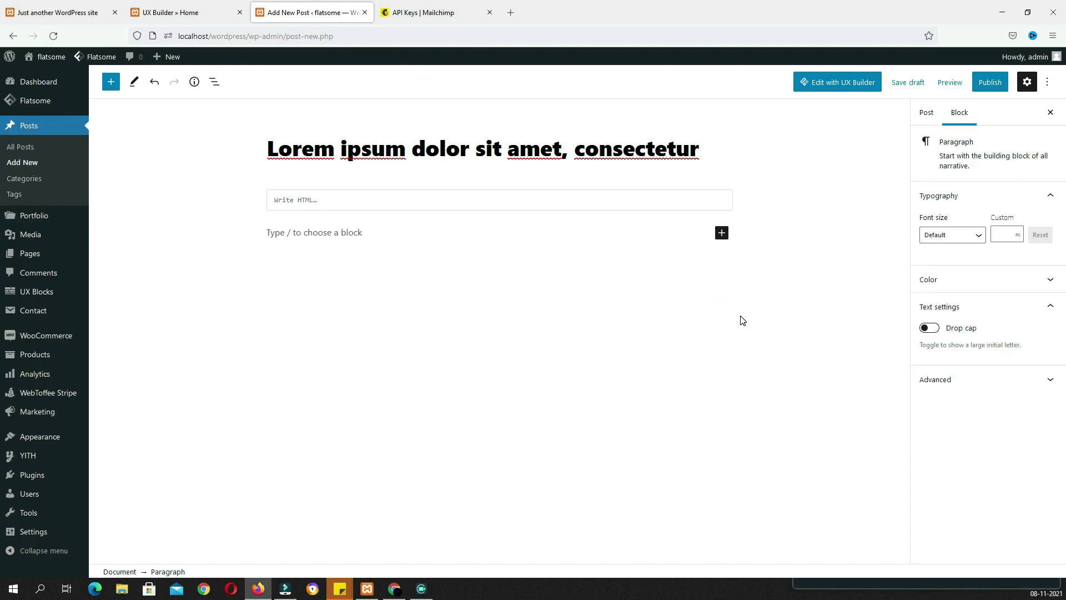
{"action": "key", "text": "ctrl+v"}
File the post under Covid 19, Payment Gateway and Shopping with banner1 as featured image
{"action": "left_click", "coordinate": [926, 117]}
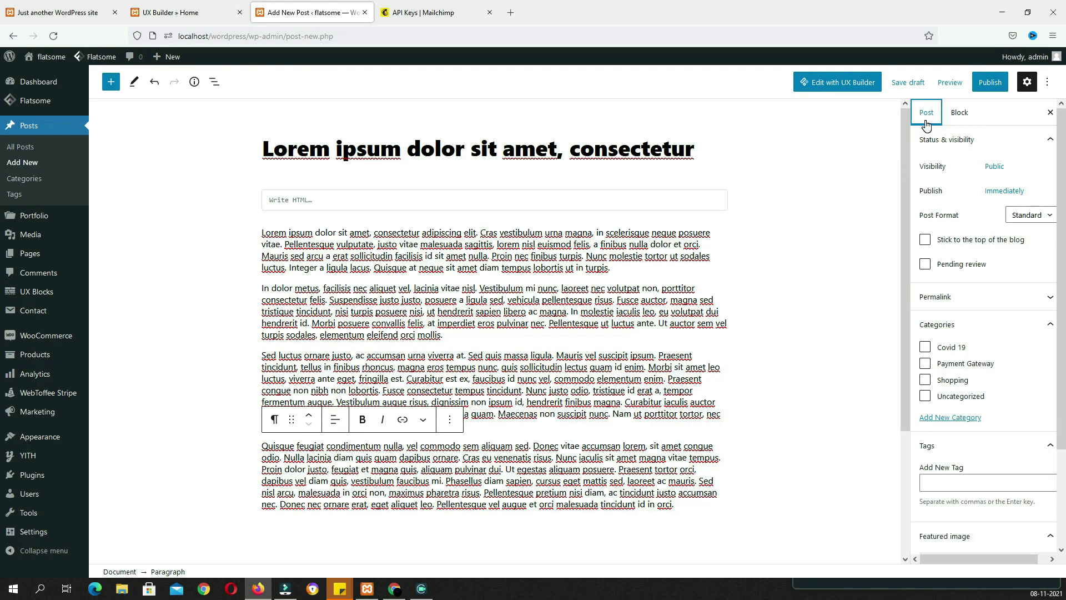
{"action": "left_click", "coordinate": [925, 346]}
{"action": "left_click", "coordinate": [924, 363]}
{"action": "left_click", "coordinate": [925, 380]}
{"action": "scroll", "coordinate": [998, 385], "scroll_direction": "down", "scroll_amount": 2}
{"action": "left_click", "coordinate": [976, 448]}
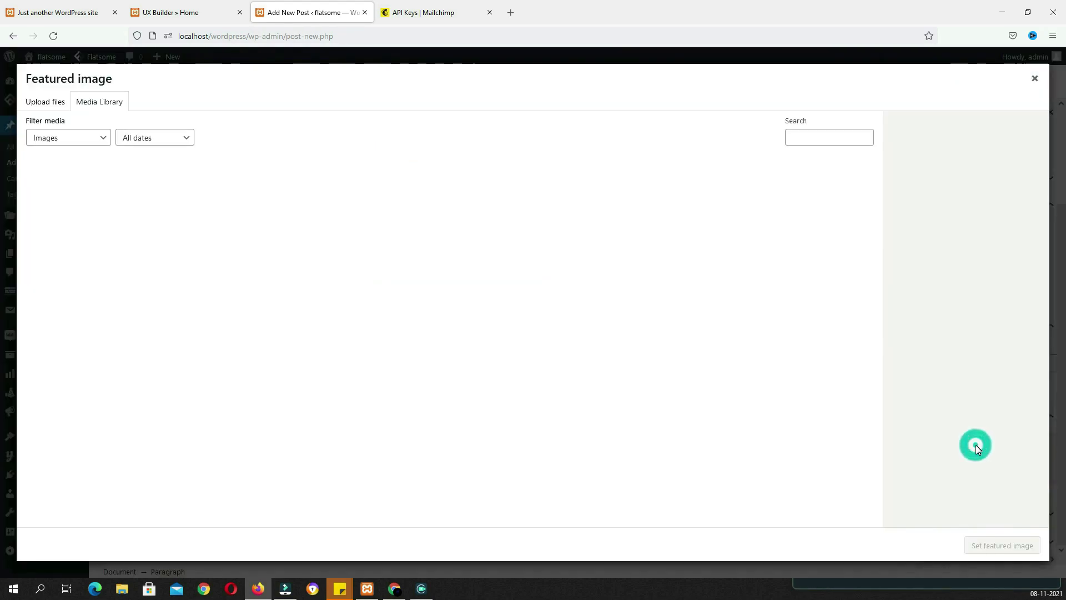
{"action": "scroll", "coordinate": [552, 469], "scroll_direction": "down", "scroll_amount": 10}
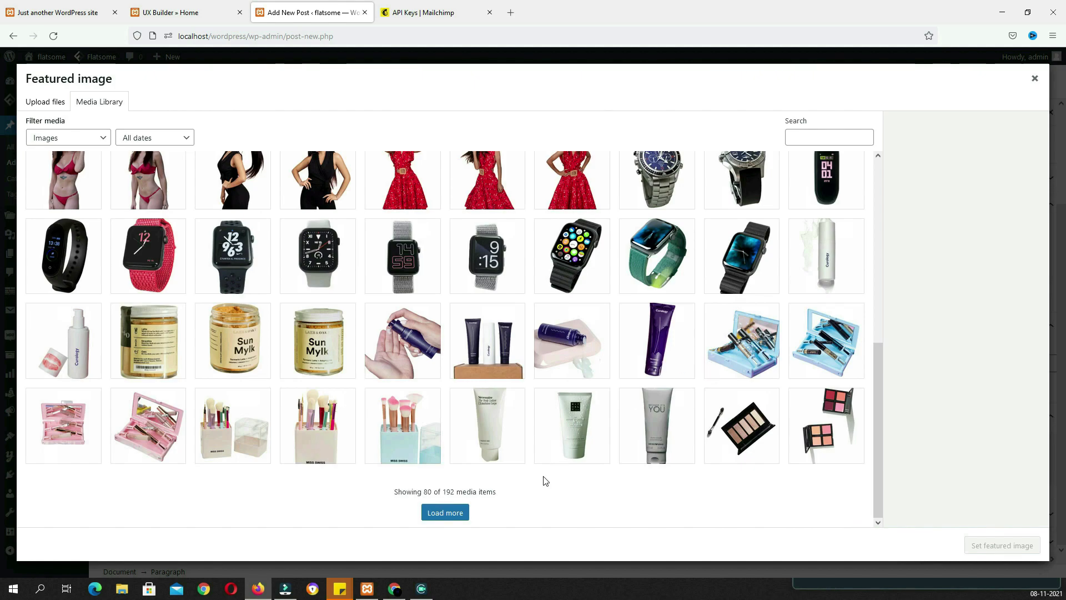
{"action": "left_click", "coordinate": [465, 513]}
{"action": "scroll", "coordinate": [555, 389], "scroll_direction": "down", "scroll_amount": 5}
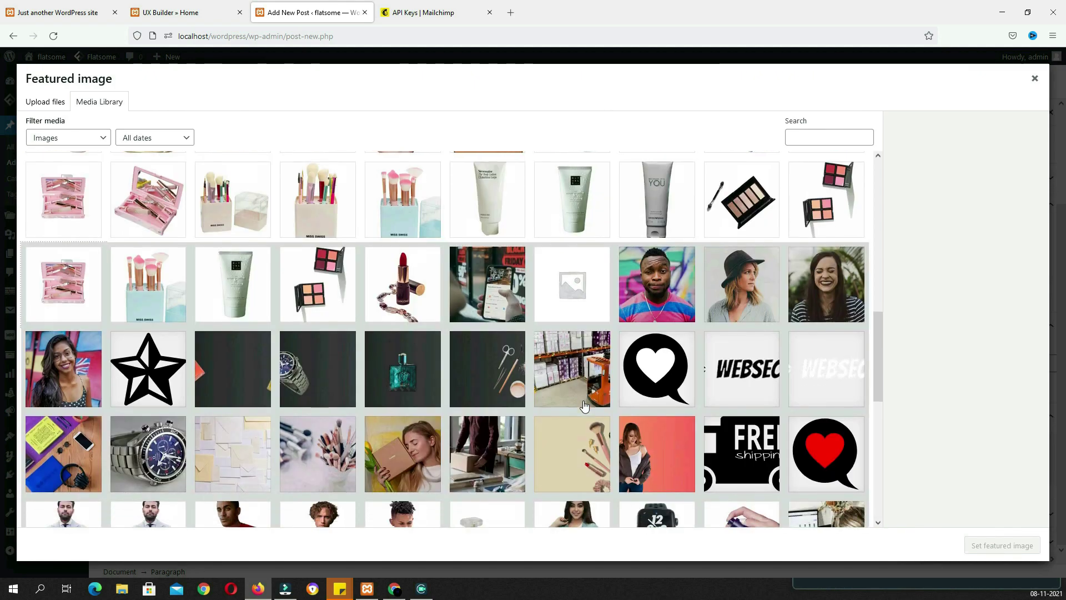
{"action": "left_click", "coordinate": [654, 390]}
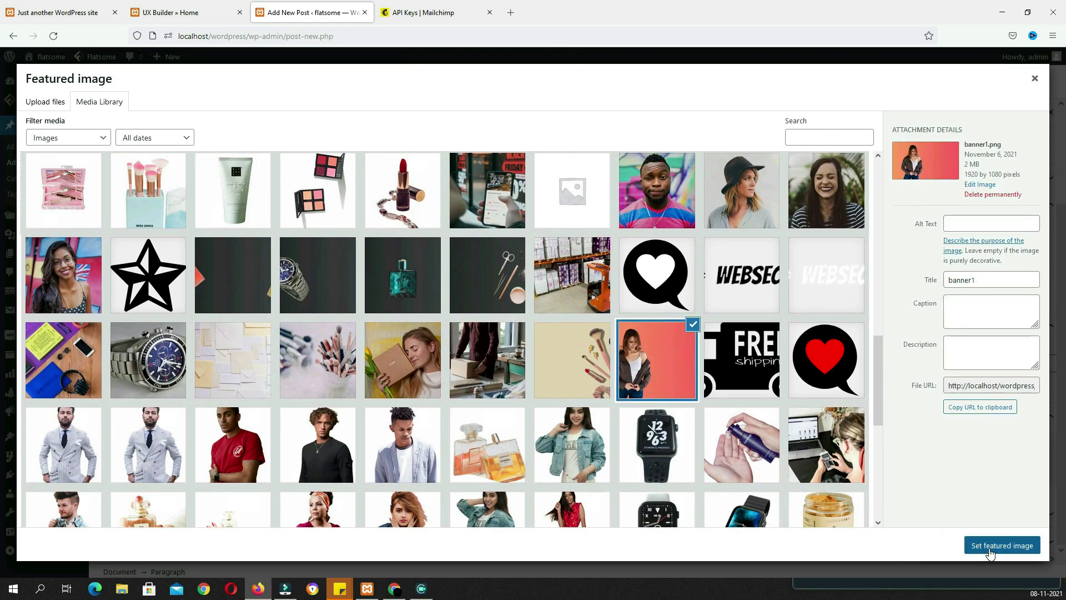
{"action": "left_click", "coordinate": [990, 549]}
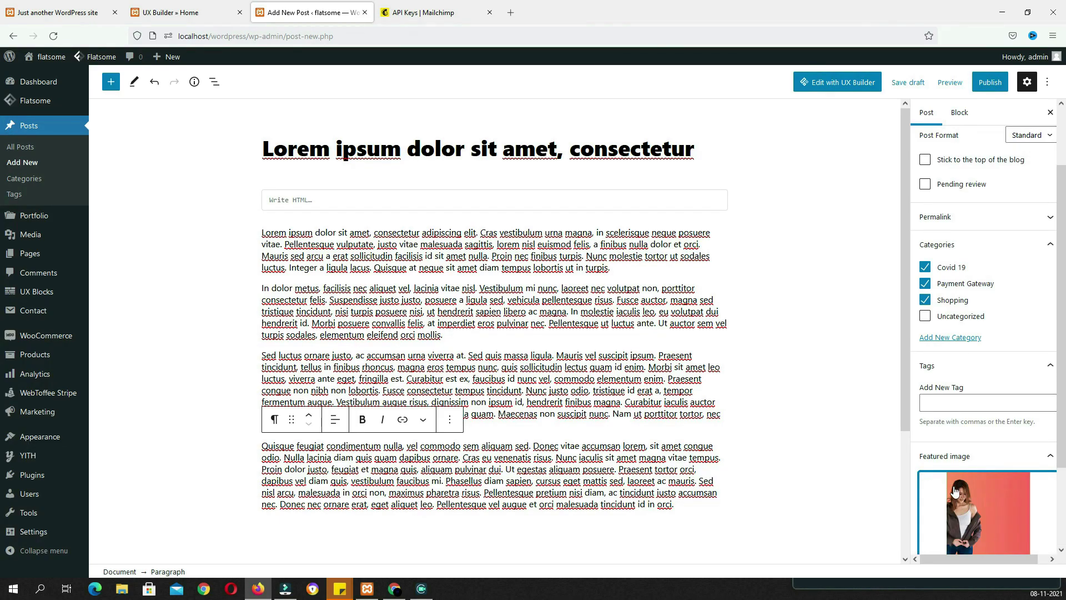
Publish the post and confirm publishing
{"action": "scroll", "coordinate": [984, 477], "scroll_direction": "down", "scroll_amount": 2}
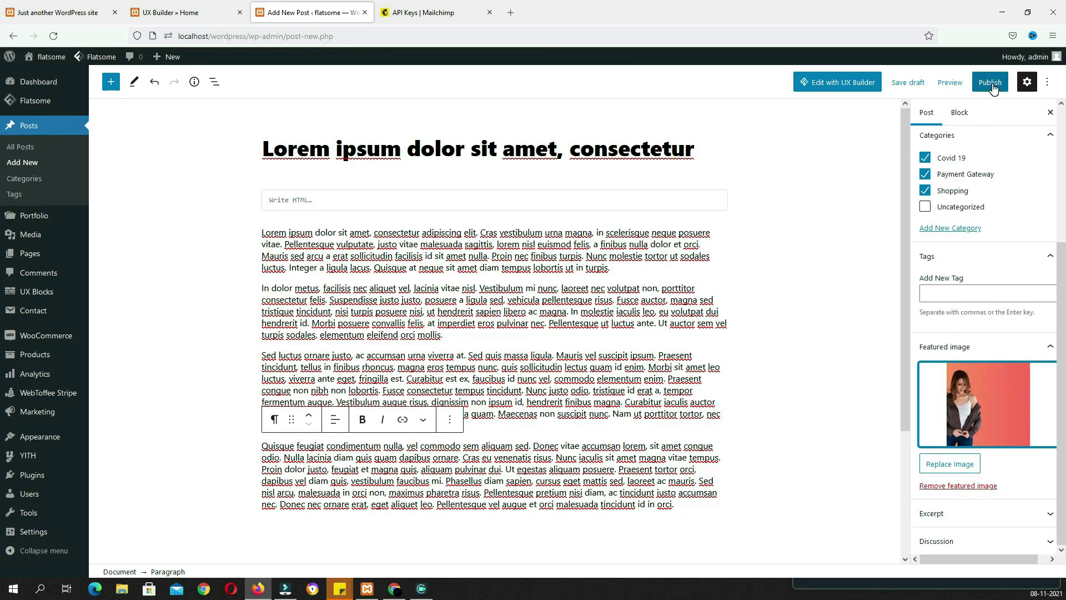
{"action": "left_click", "coordinate": [947, 289]}
{"action": "left_click", "coordinate": [990, 83]}
{"action": "left_click", "coordinate": [970, 83]}
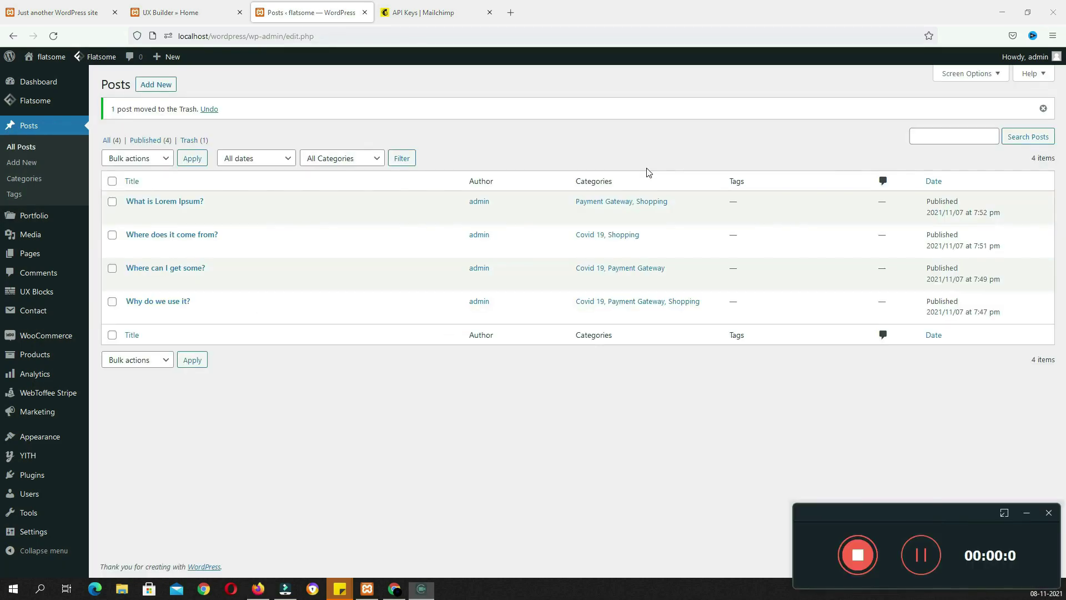
{"action": "left_click", "coordinate": [283, 417]}
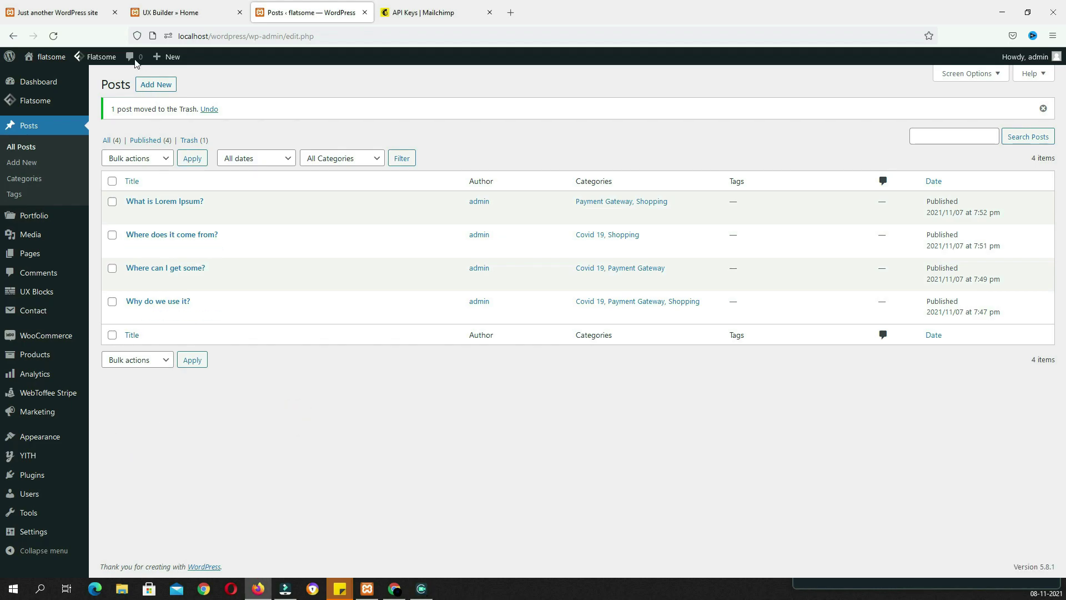
Insert a 50px Gap below the featured products on the homepage
{"action": "left_click", "coordinate": [169, 12]}
{"action": "left_click", "coordinate": [589, 452]}
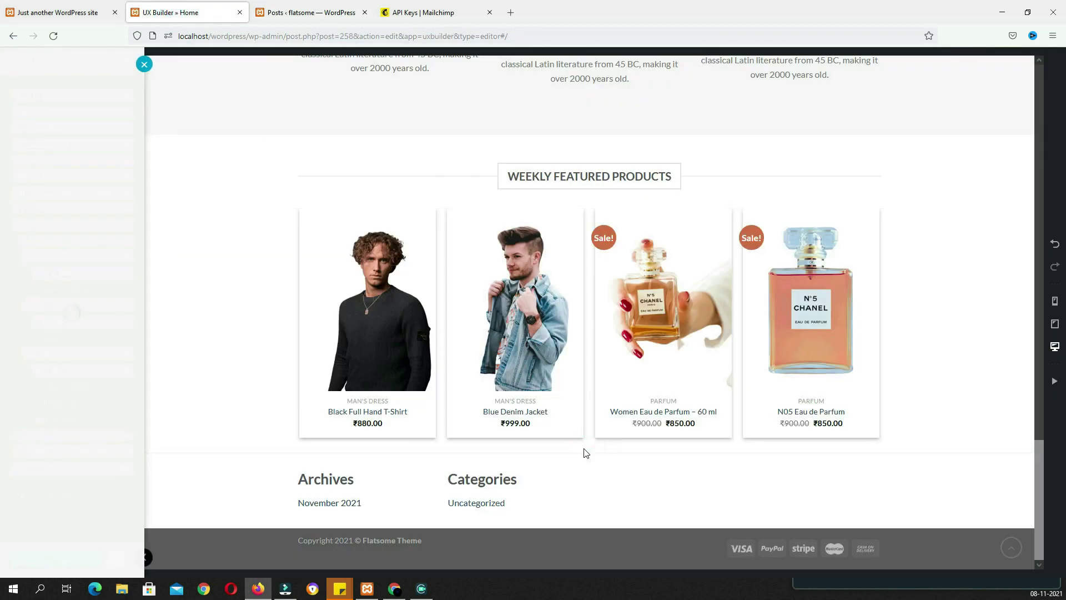
{"action": "type", "text": "gap"}
{"action": "left_click", "coordinate": [23, 221]}
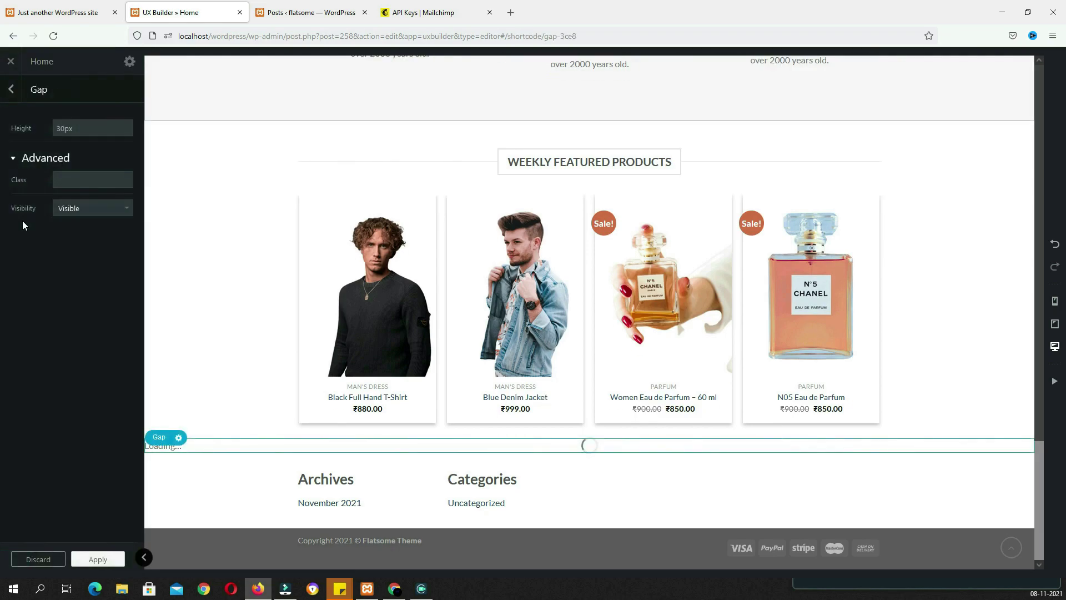
{"action": "left_click", "coordinate": [73, 127]}
{"action": "type", "text": "50"}
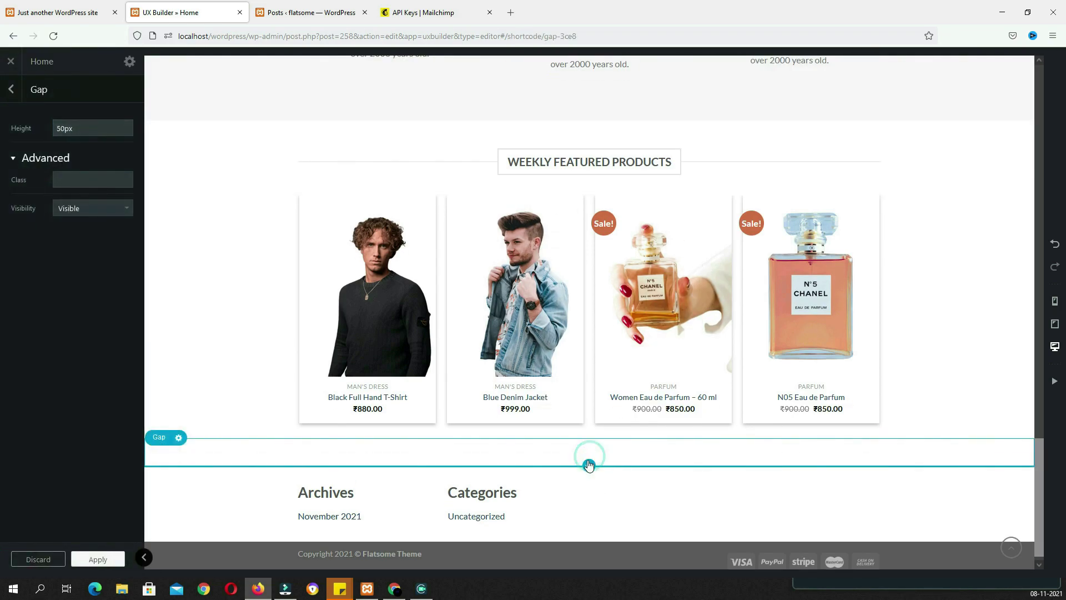
Add a centred bold 'Latest news' title below the gap
{"action": "left_click", "coordinate": [589, 455]}
{"action": "type", "text": "ti"}
{"action": "left_click", "coordinate": [39, 357]}
{"action": "triple_click", "coordinate": [103, 157]}
{"action": "type", "text": "Latest news"}
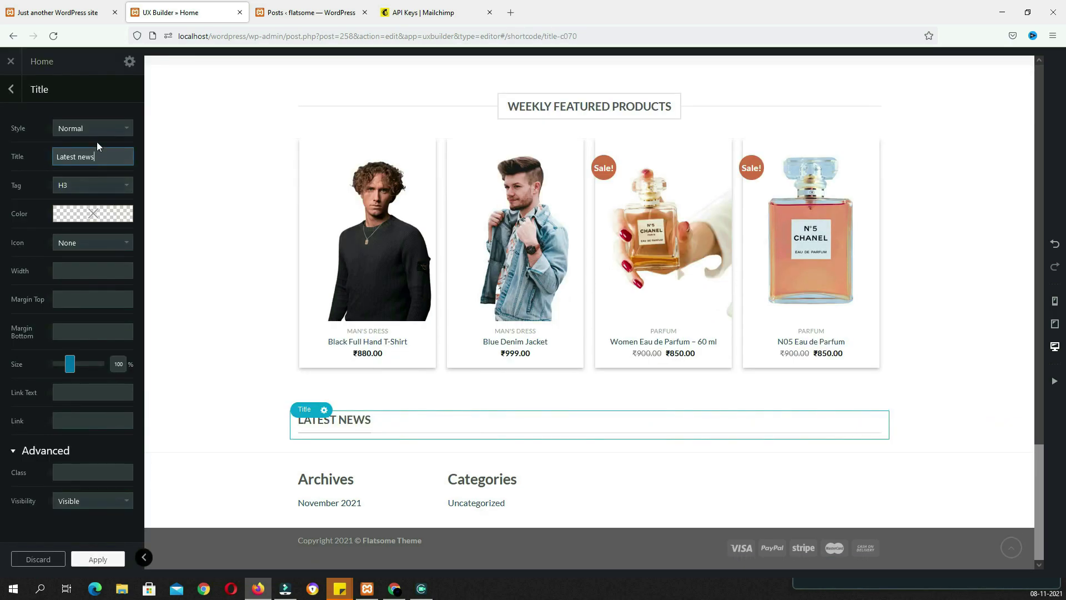
{"action": "left_click", "coordinate": [91, 128]}
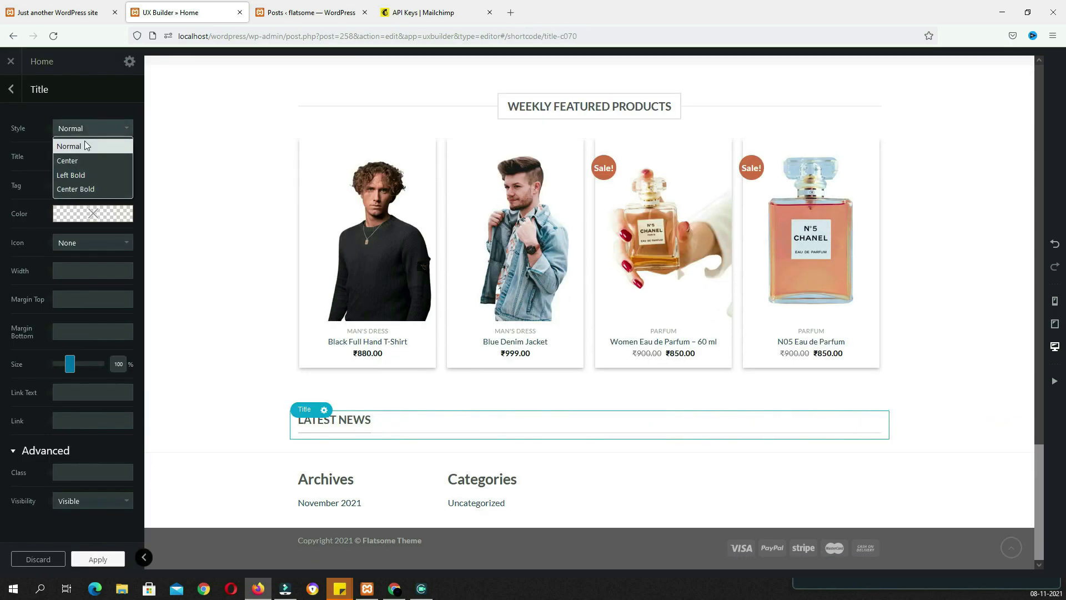
{"action": "left_click", "coordinate": [93, 191]}
Add a Bounce-style Blog posts element under the LATEST NEWS title
{"action": "left_click", "coordinate": [589, 453]}
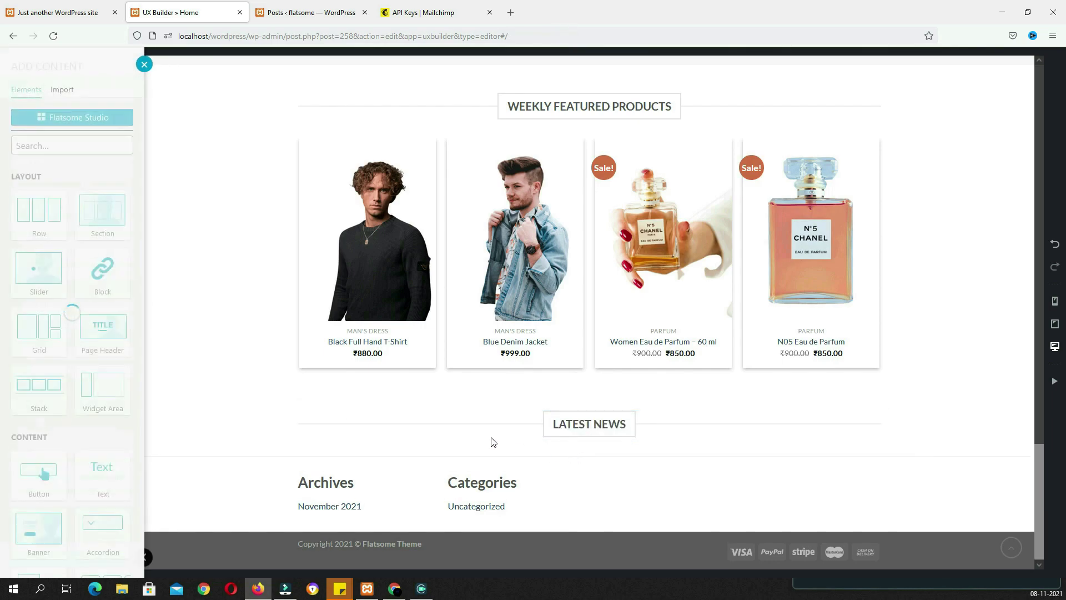
{"action": "type", "text": "blo"}
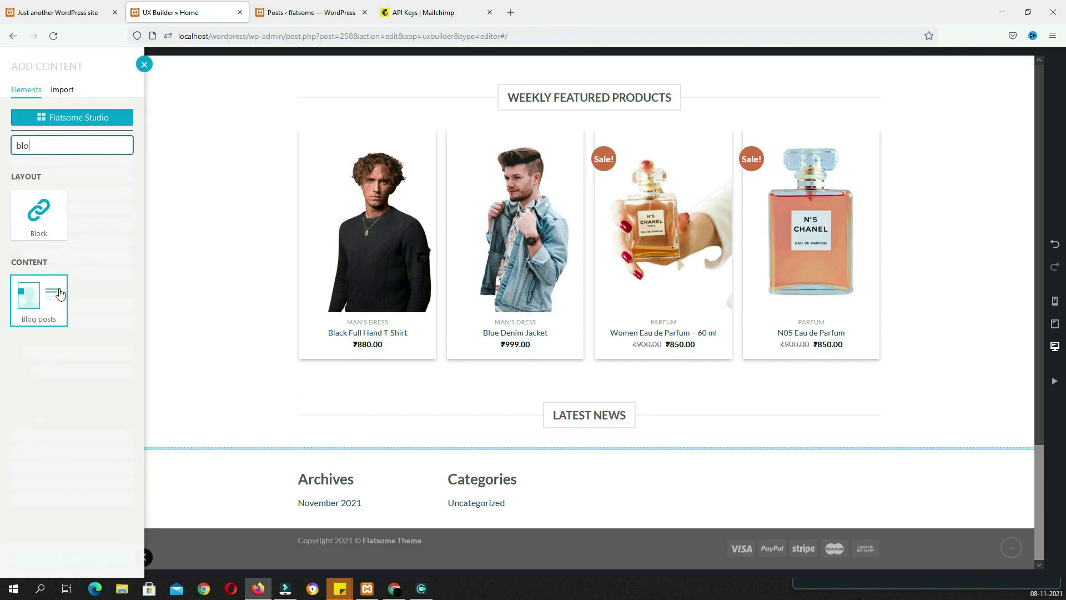
{"action": "left_click", "coordinate": [60, 293]}
{"action": "left_click", "coordinate": [105, 108]}
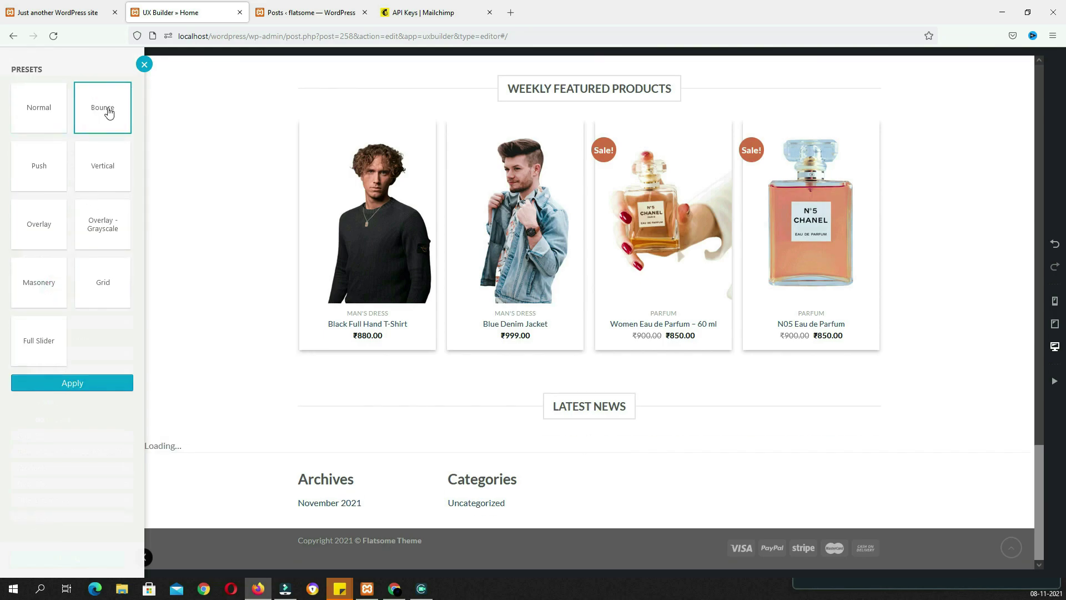
{"action": "left_click", "coordinate": [74, 383]}
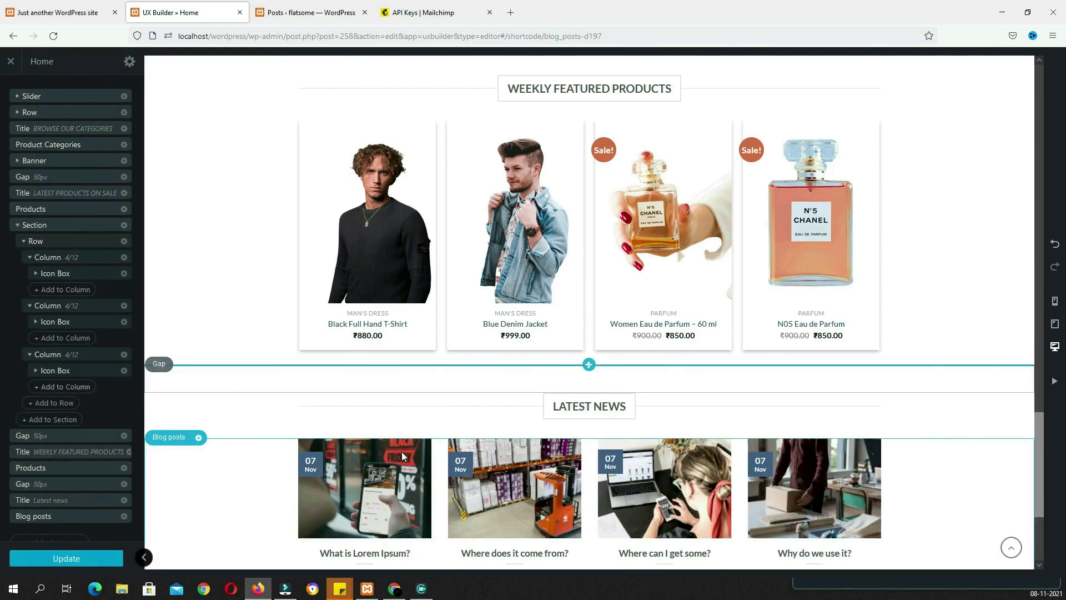
Set the blog posts' Excerpt to Hidden, apply, and update the homepage
{"action": "left_click", "coordinate": [412, 409]}
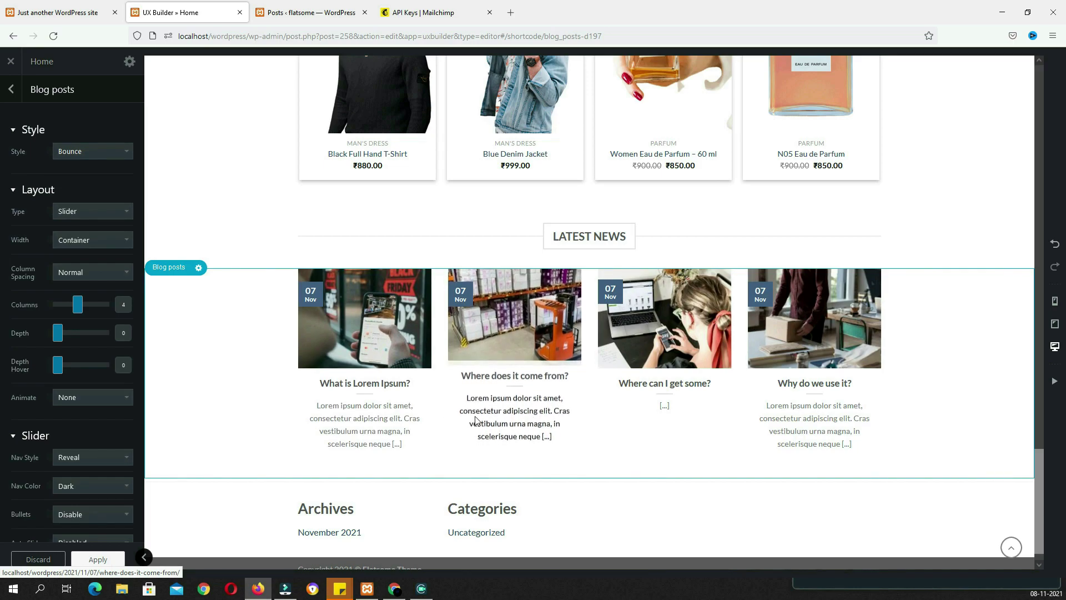
{"action": "scroll", "coordinate": [83, 432], "scroll_direction": "down", "scroll_amount": 6}
{"action": "scroll", "coordinate": [83, 432], "scroll_direction": "down", "scroll_amount": 6}
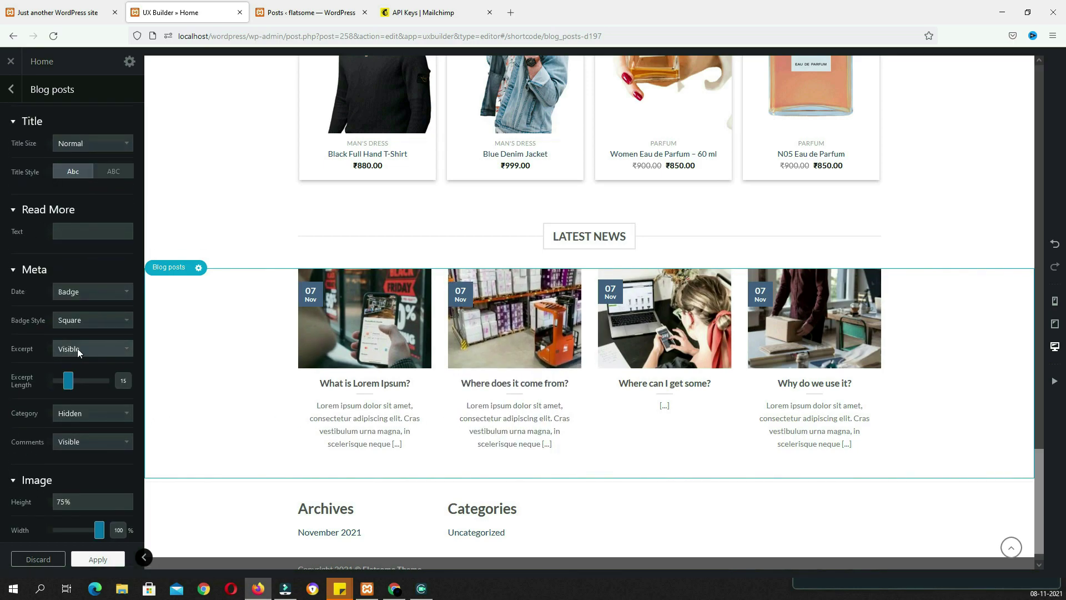
{"action": "left_click", "coordinate": [78, 348]}
{"action": "left_click", "coordinate": [79, 423]}
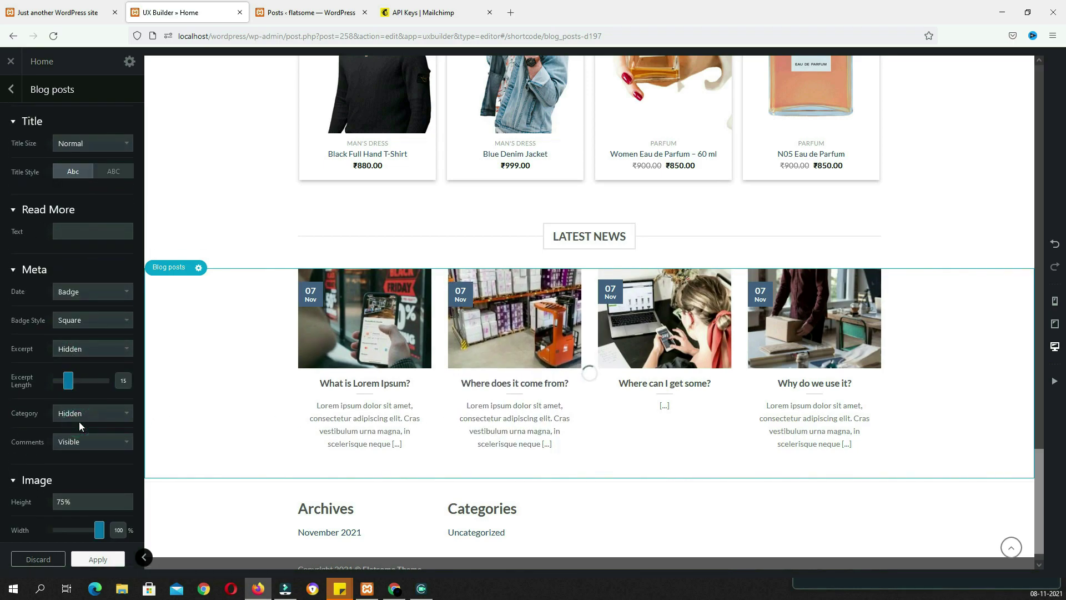
{"action": "scroll", "coordinate": [696, 458], "scroll_direction": "up", "scroll_amount": 2}
{"action": "scroll", "coordinate": [696, 458], "scroll_direction": "down", "scroll_amount": 1}
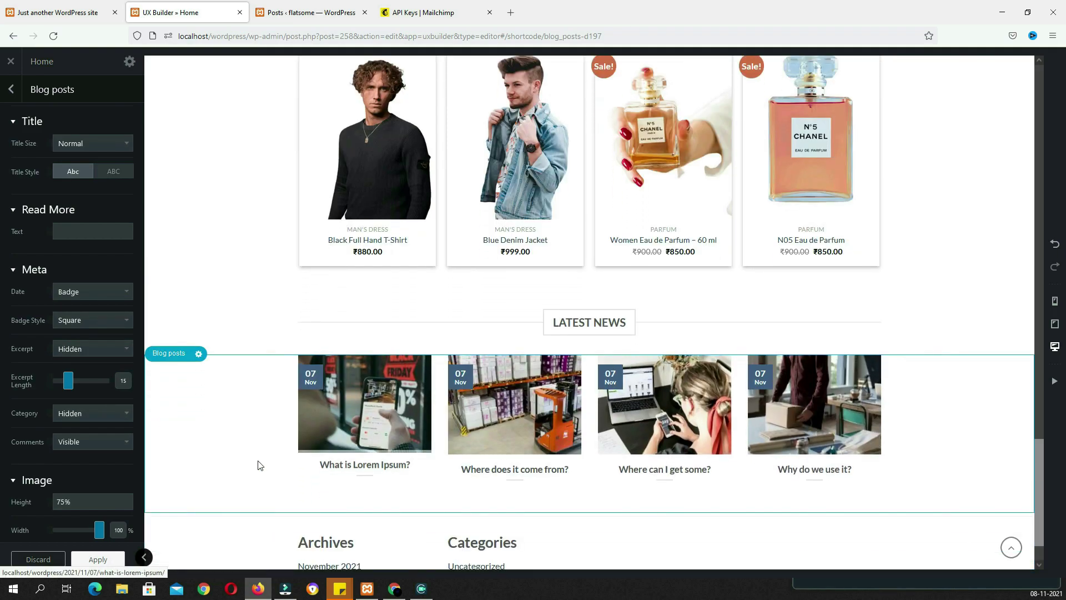
{"action": "left_click", "coordinate": [99, 558]}
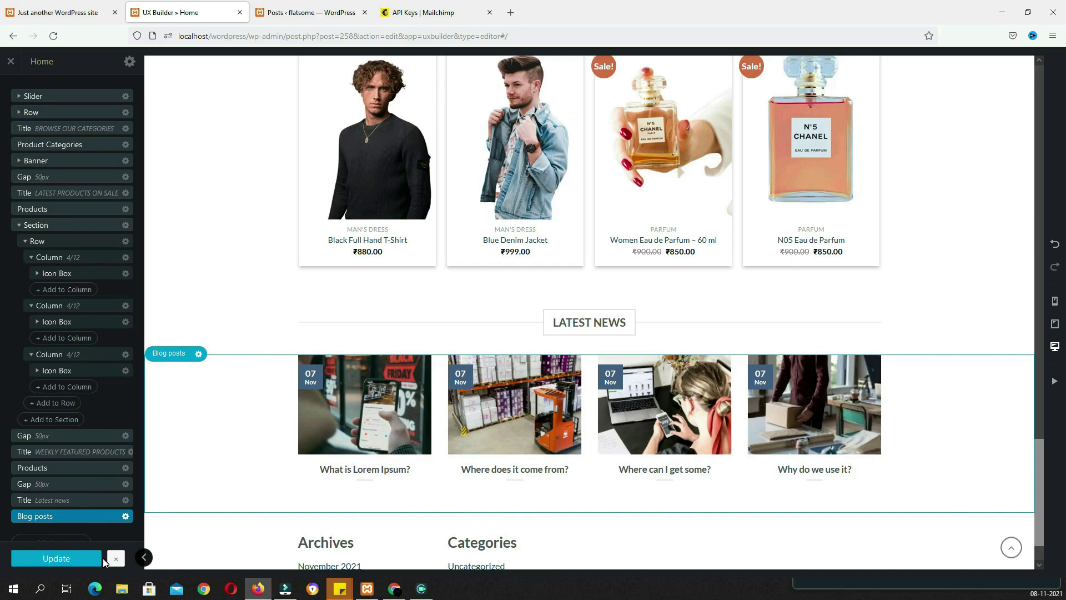
{"action": "left_click", "coordinate": [101, 558]}
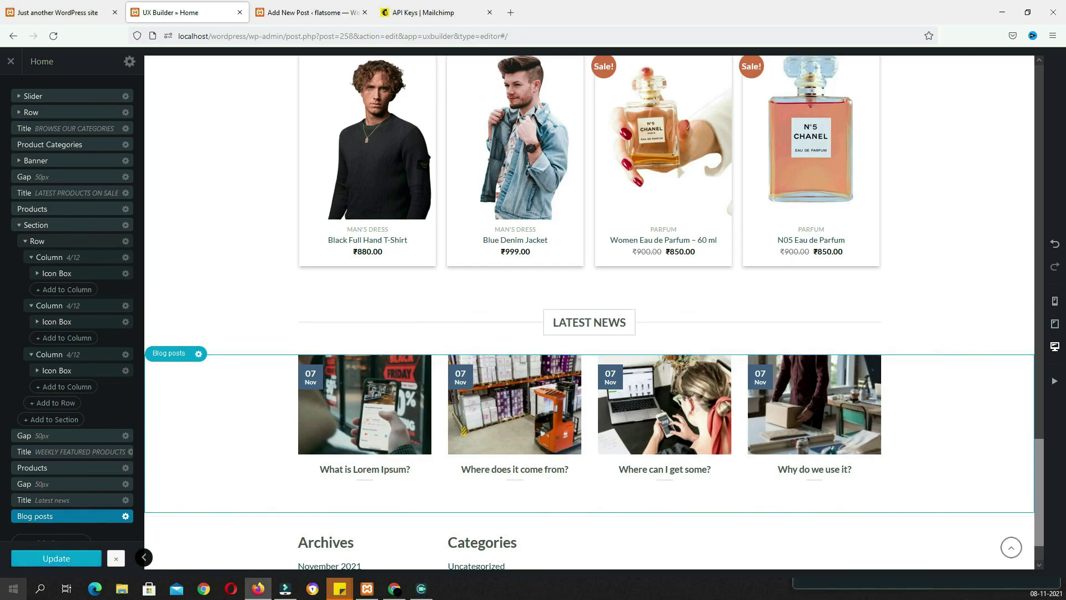
{"action": "left_click", "coordinate": [66, 557]}
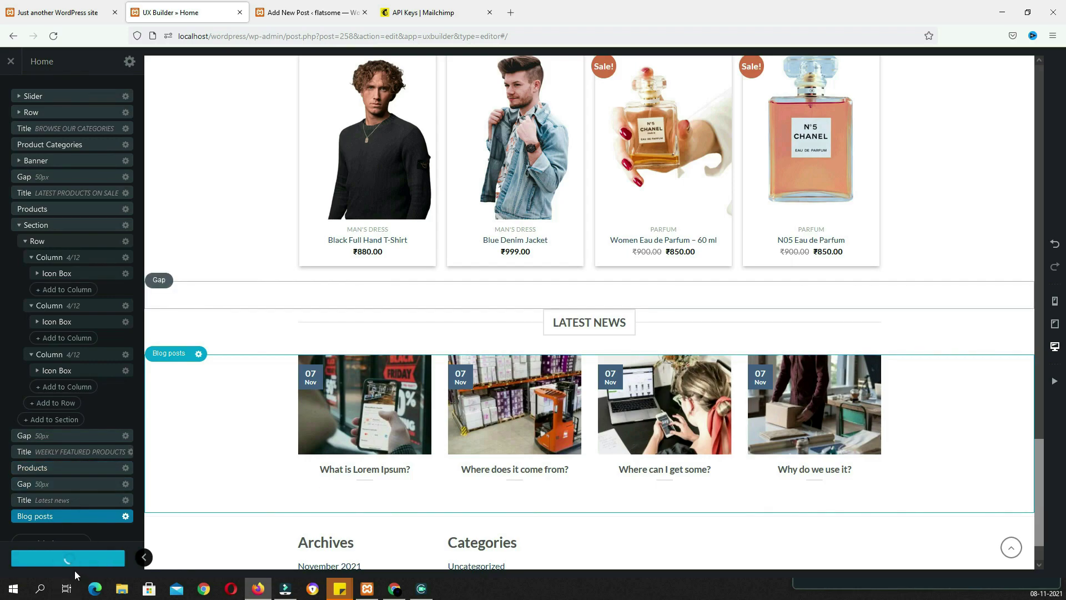
Leave UX Builder and start a new page titled ABOUT US
{"action": "left_click", "coordinate": [10, 62]}
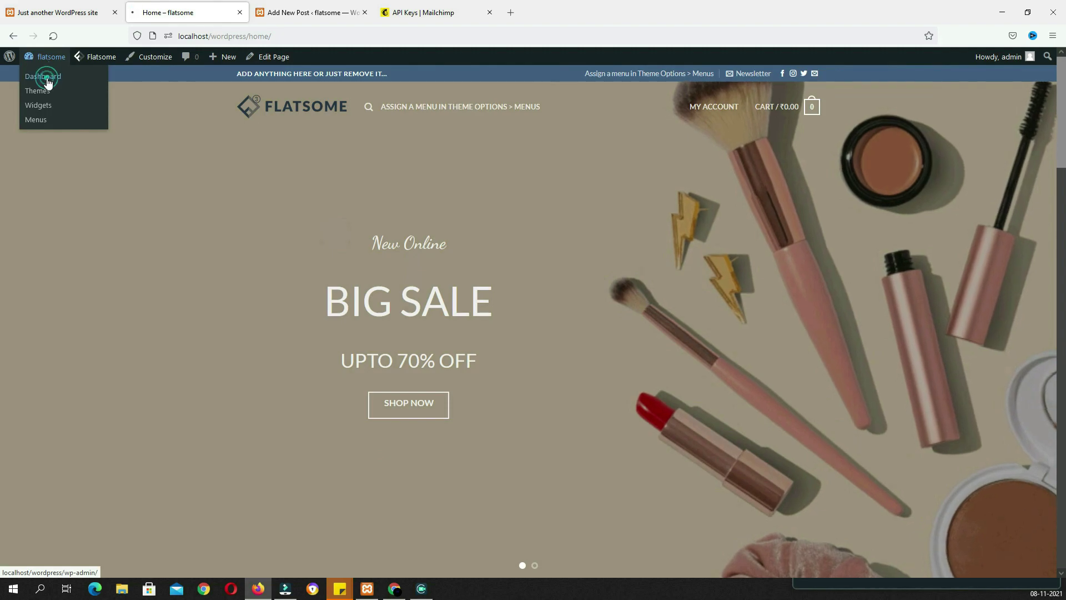
{"action": "left_click", "coordinate": [46, 77]}
{"action": "left_click", "coordinate": [31, 225]}
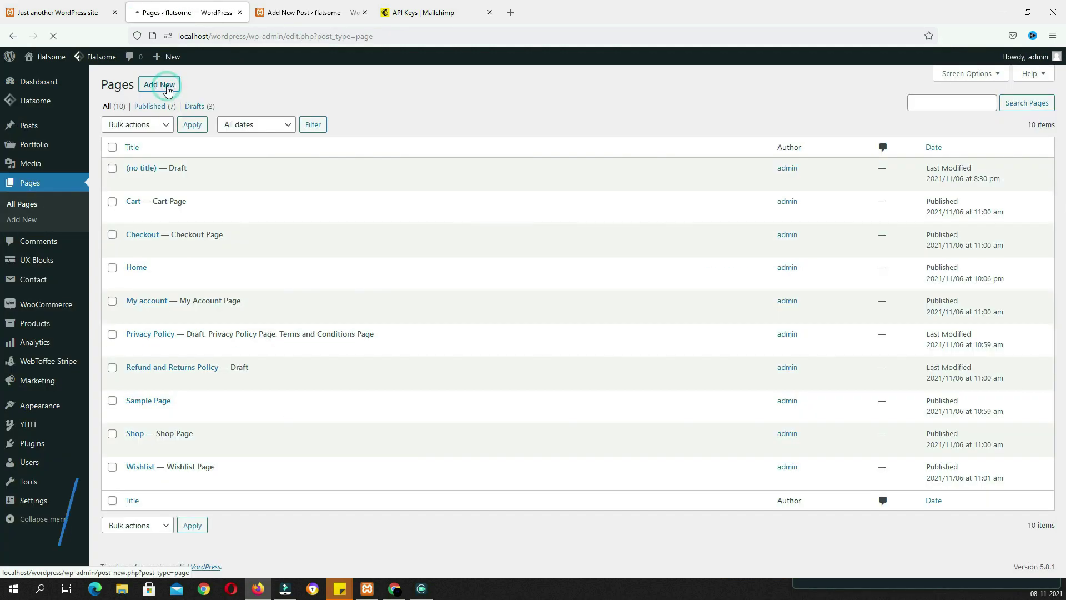
{"action": "left_click", "coordinate": [164, 85]}
{"action": "type", "text": "A"}
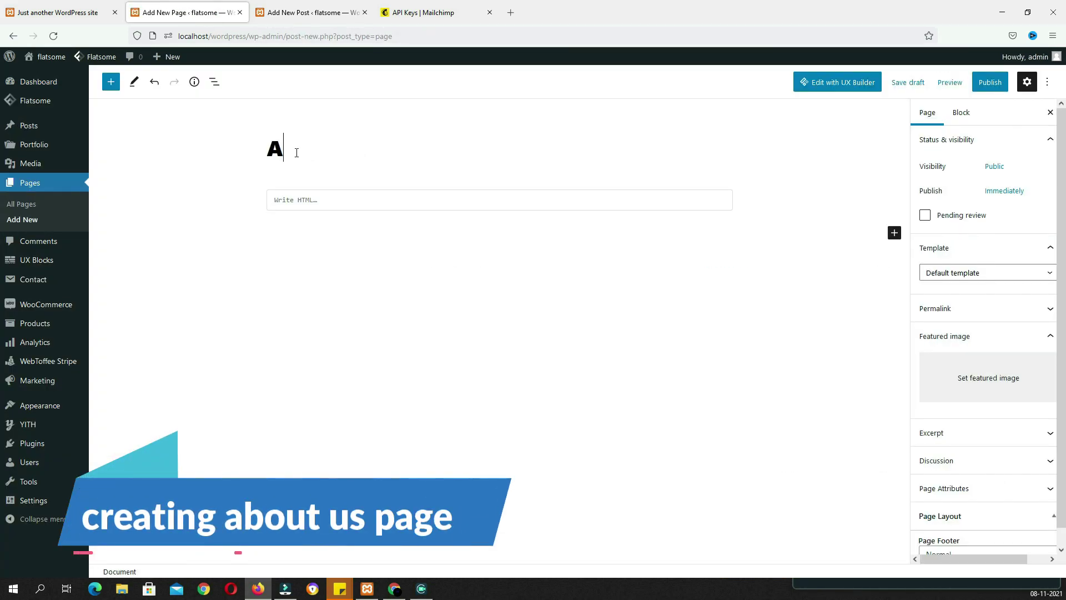
{"action": "type", "text": "BOUT US"}
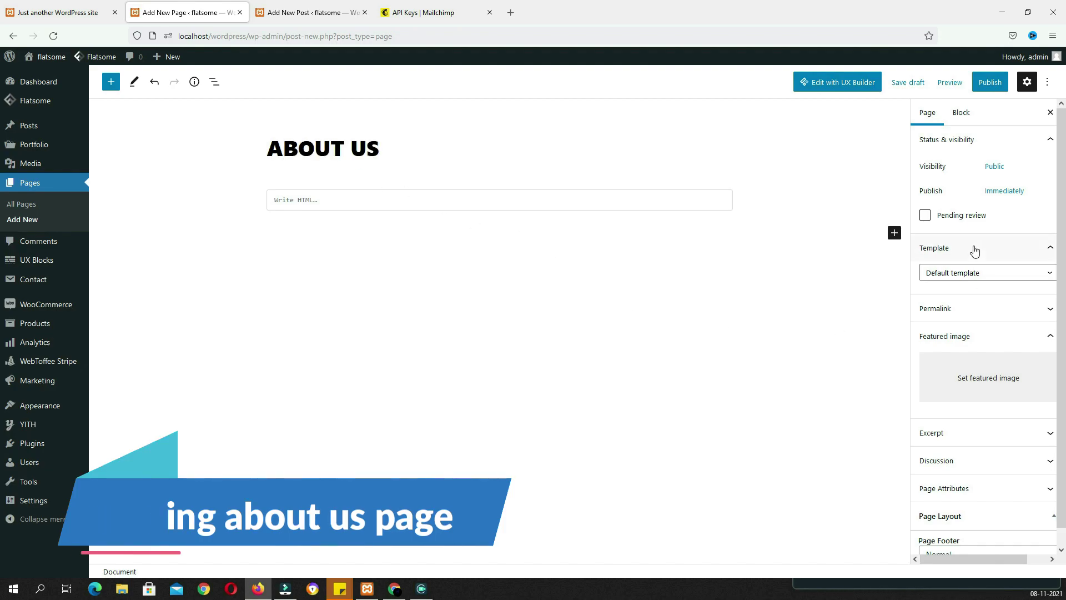
Apply the Full Width - Transparent Header - Light Text template and publish the page
{"action": "left_click", "coordinate": [986, 271]}
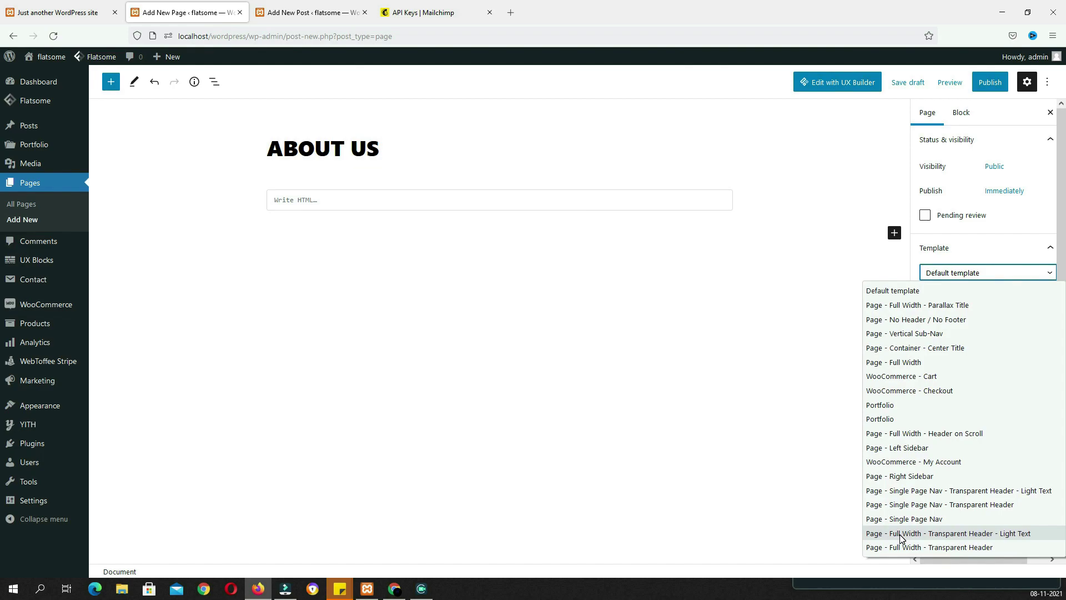
{"action": "left_click", "coordinate": [977, 534]}
{"action": "left_click", "coordinate": [985, 83]}
{"action": "left_click", "coordinate": [965, 86]}
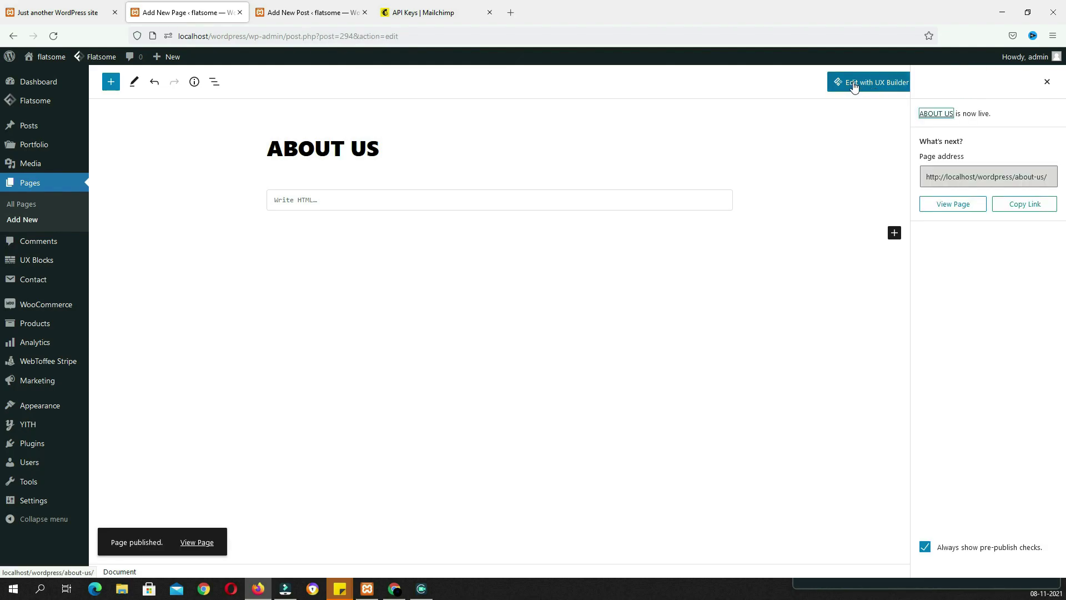
{"action": "left_click", "coordinate": [880, 85]}
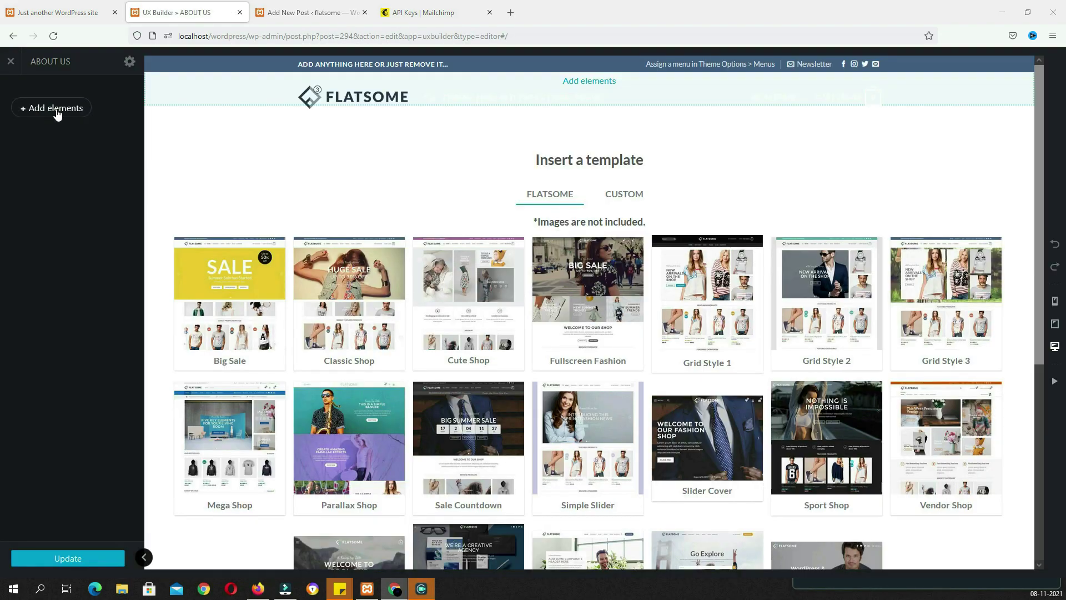
Insert a Banner preset with a translucent black background colour
{"action": "left_click", "coordinate": [55, 109]}
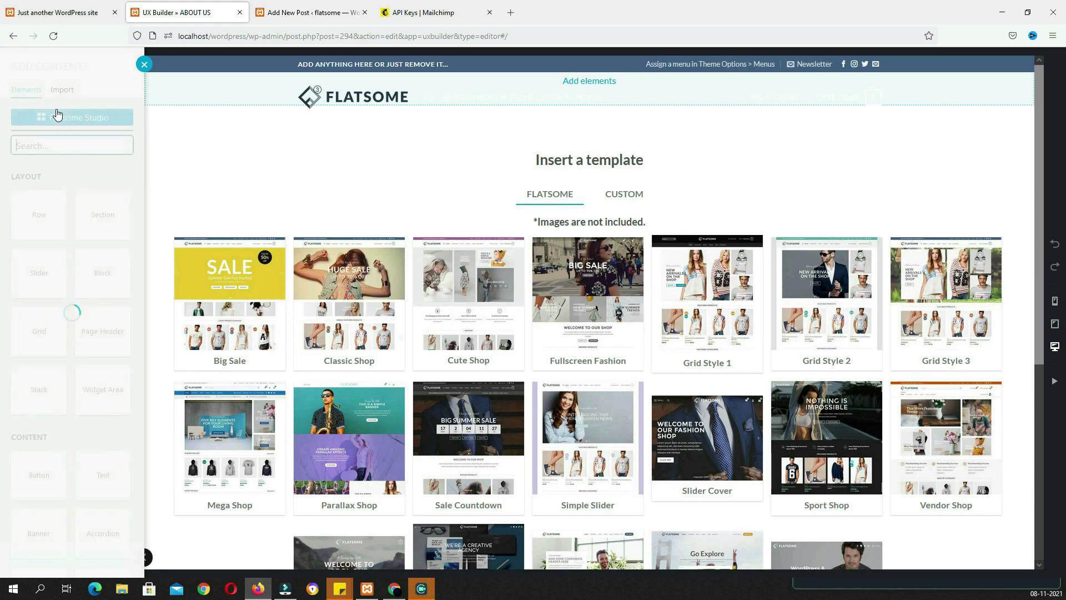
{"action": "type", "text": "ba"}
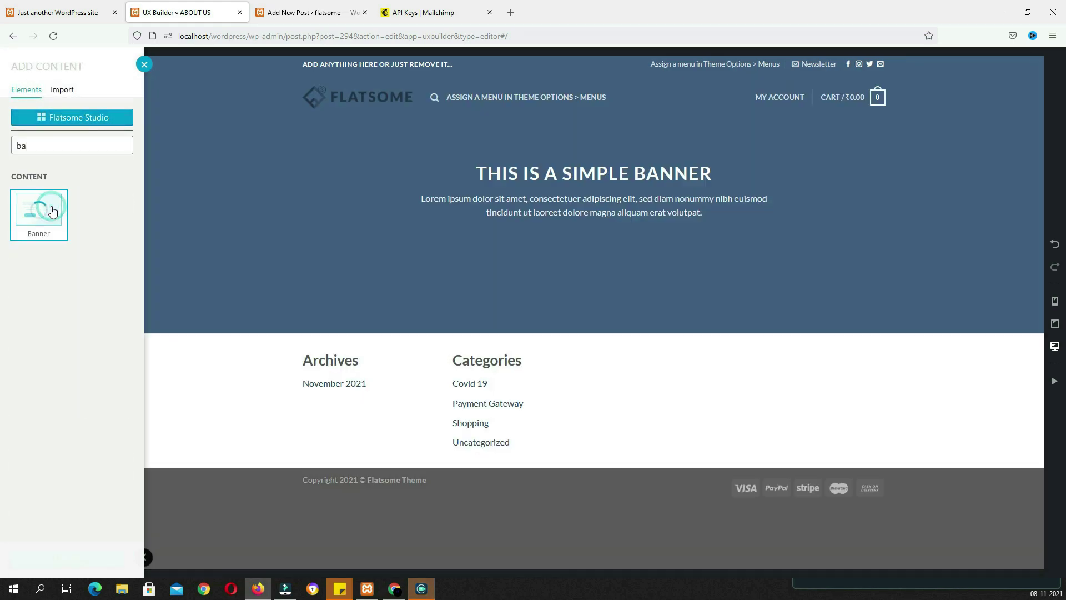
{"action": "left_click", "coordinate": [52, 211]}
{"action": "left_click", "coordinate": [95, 575]}
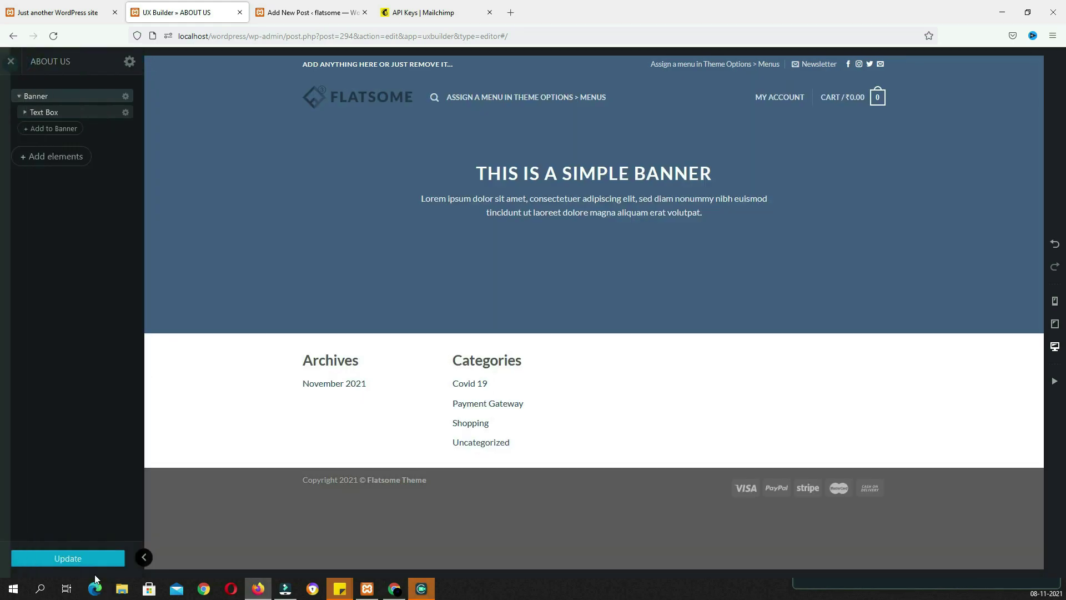
{"action": "left_click", "coordinate": [62, 270]}
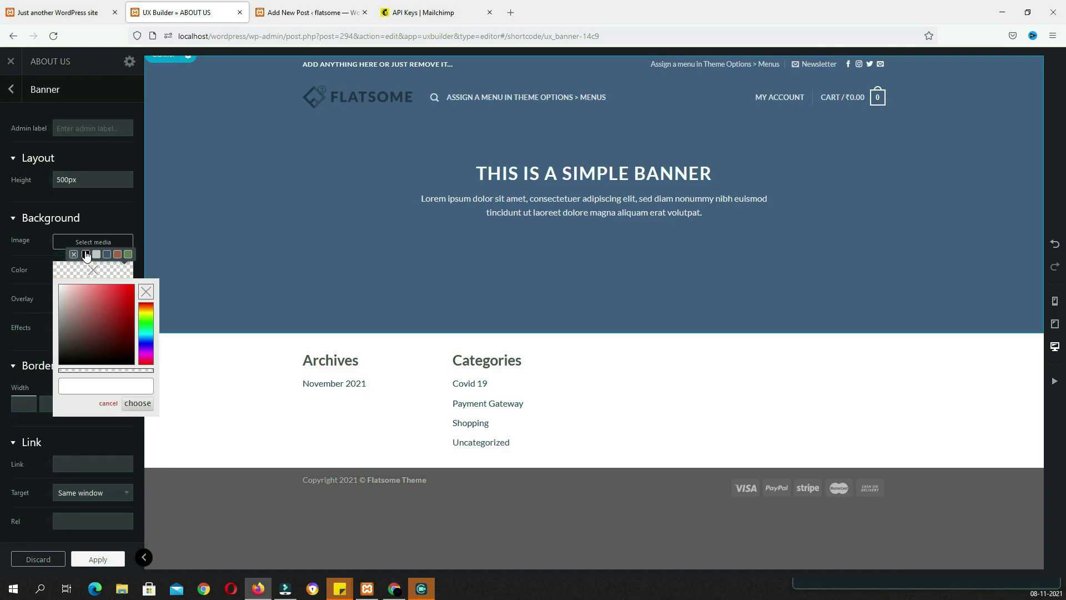
{"action": "left_click", "coordinate": [85, 254]}
{"action": "left_click", "coordinate": [65, 274]}
{"action": "left_click_drag", "start_coordinate": [156, 369], "coordinate": [133, 371]}
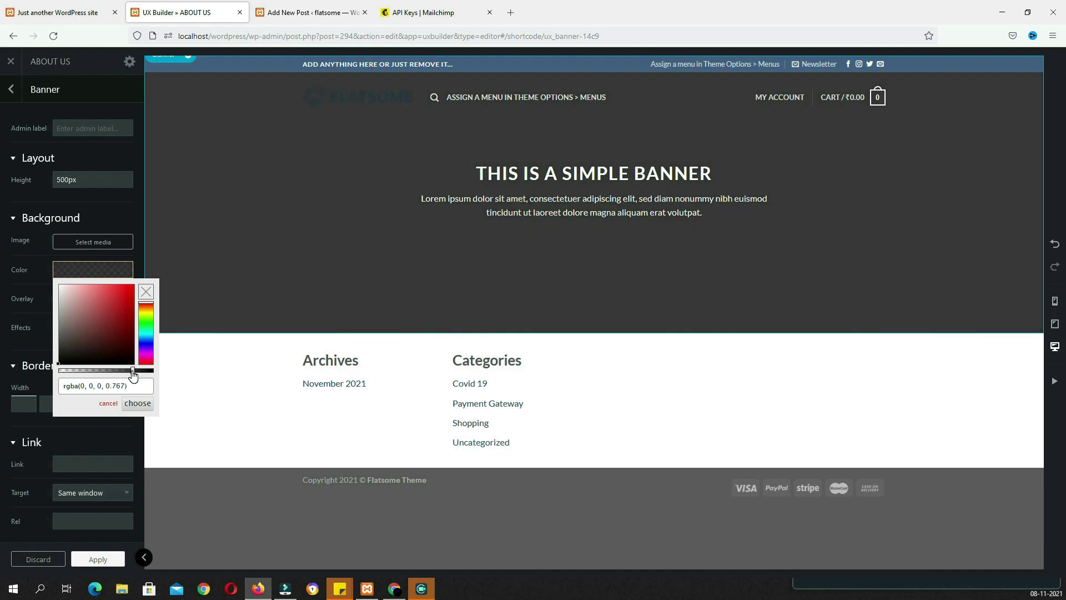
Replace the banner text with the pasted About Us heading and paragraph
{"action": "left_click", "coordinate": [575, 199]}
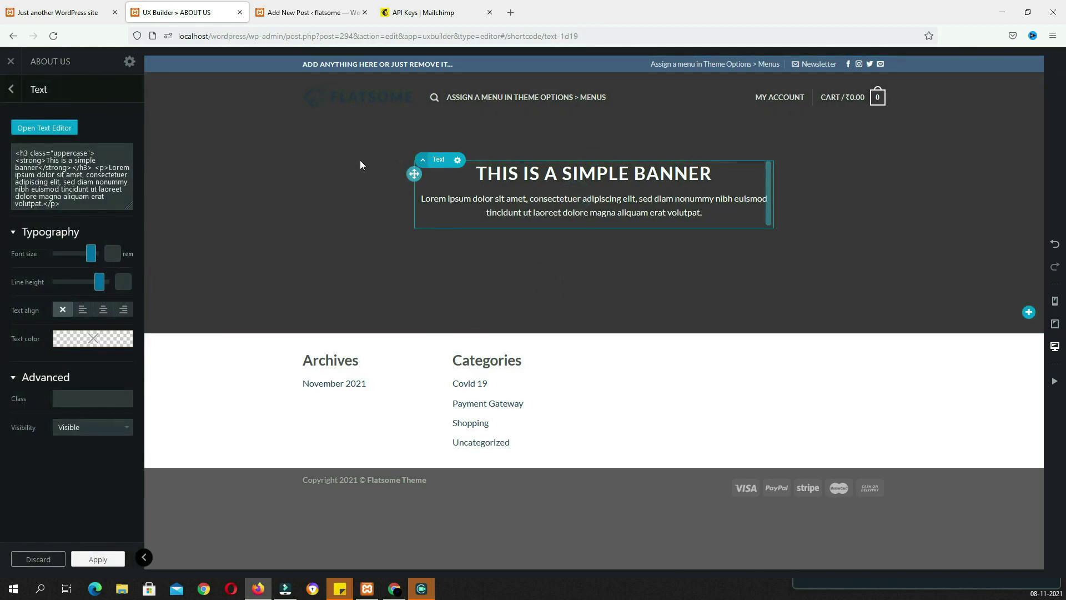
{"action": "left_click", "coordinate": [45, 128]}
{"action": "left_click", "coordinate": [228, 281]}
{"action": "key", "text": "ctrl+a"}
{"action": "type", "text": "About Us Lorem ipsum dolor sit amet, consectetuer adipiscing elit, sed diam nonummy nibh euismod tincidunt ut laoreet dolore magna aliquam erat volutpat...."}
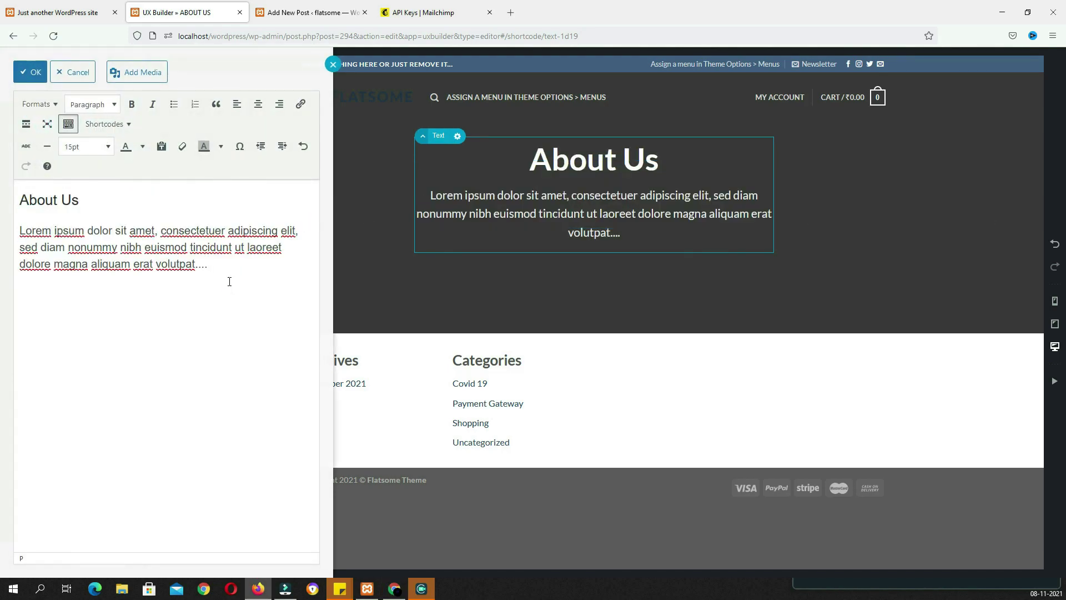
{"action": "left_click", "coordinate": [359, 297]}
{"action": "left_click", "coordinate": [593, 333]}
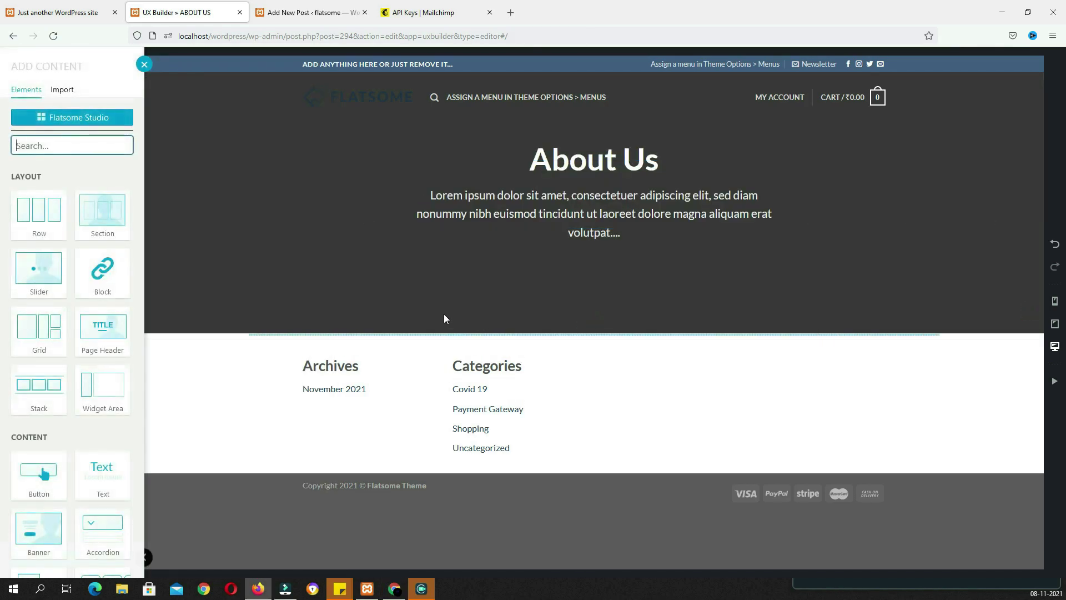
Add a single-column row below the banner holding a Lead Paragraph text element
{"action": "left_click", "coordinate": [47, 211]}
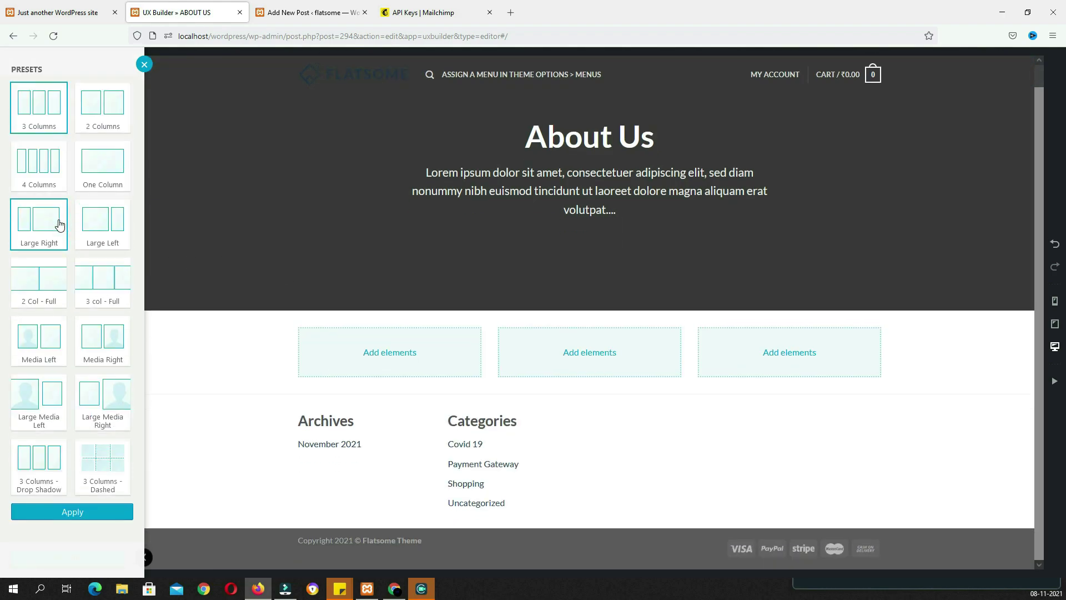
{"action": "left_click", "coordinate": [96, 166]}
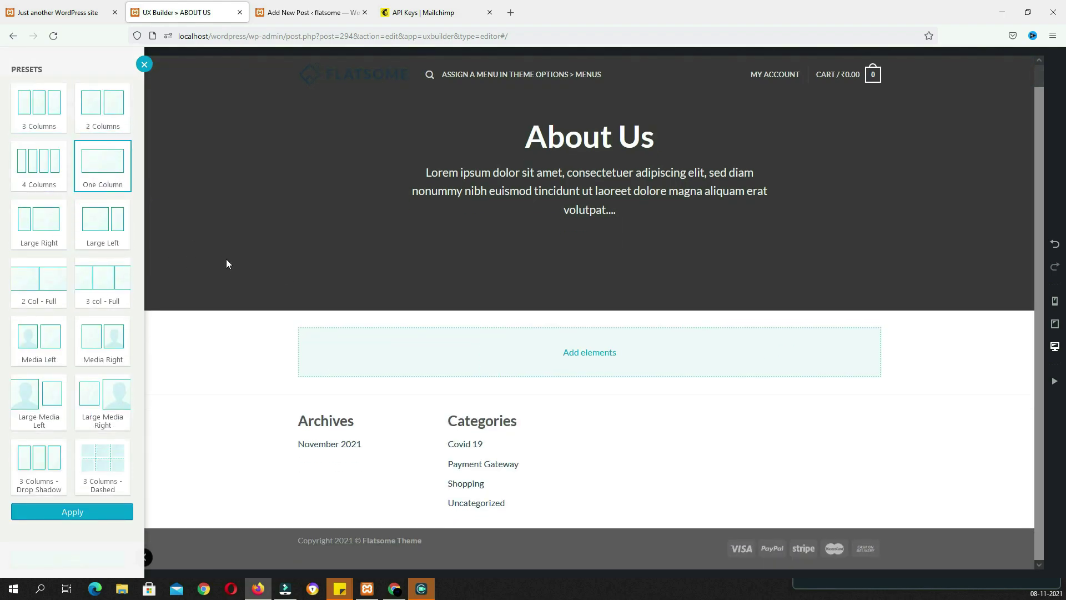
{"action": "left_click", "coordinate": [595, 357]}
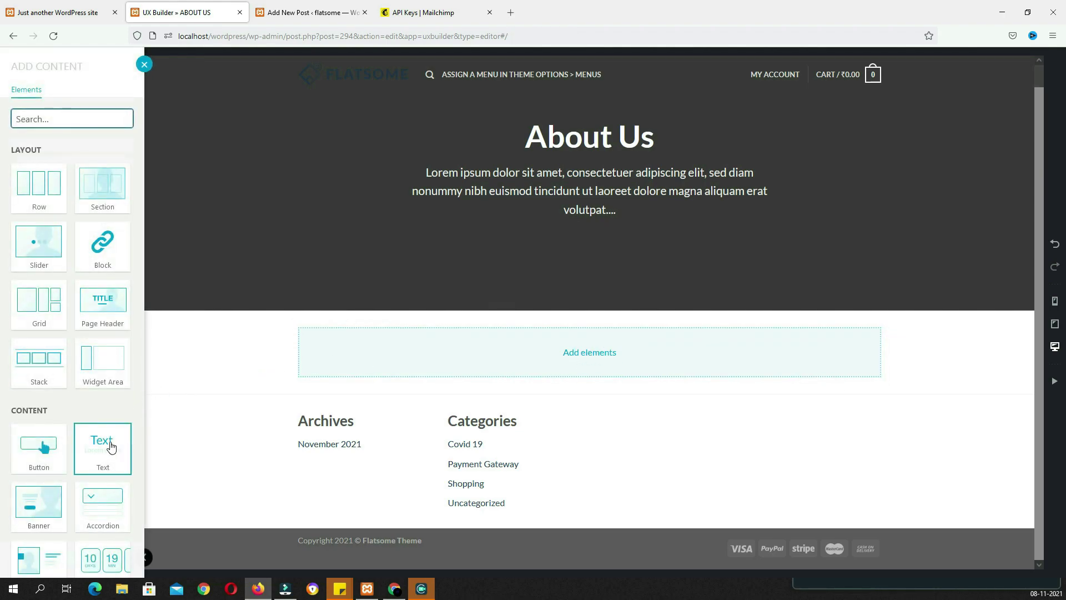
{"action": "left_click", "coordinate": [113, 447]}
{"action": "left_click", "coordinate": [103, 108]}
{"action": "left_click", "coordinate": [72, 382]}
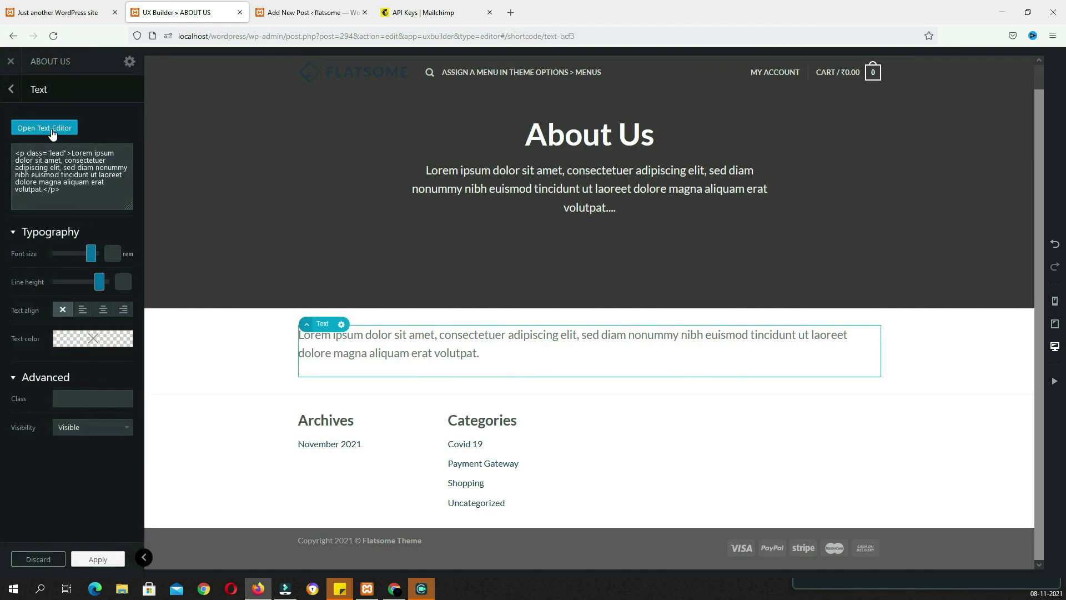
Replace the paragraph's placeholder with the pasted Lorem ipsum text
{"action": "left_click", "coordinate": [52, 131]}
{"action": "key", "text": "ctrl+a"}
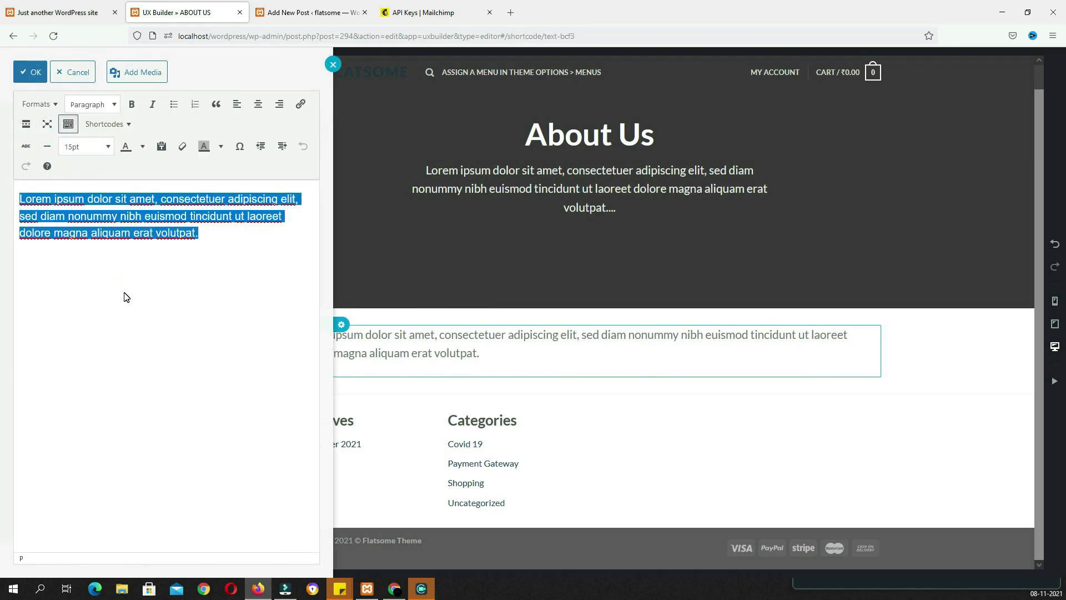
{"action": "key", "text": "BackSpace"}
{"action": "type", "text": "Lorem ipsum dolor sit amet, consectetur adipiscing elit. Morbi fermentum justo vitae convallis varius. Nulla tristique risus ut justo pulvinar mattis. Phasellus aliquet egestas mauris in venenatis. Nulla tristique risus ut justo pulvinar mattis. Phasellus aliquet egestas mauris in venenatis."}
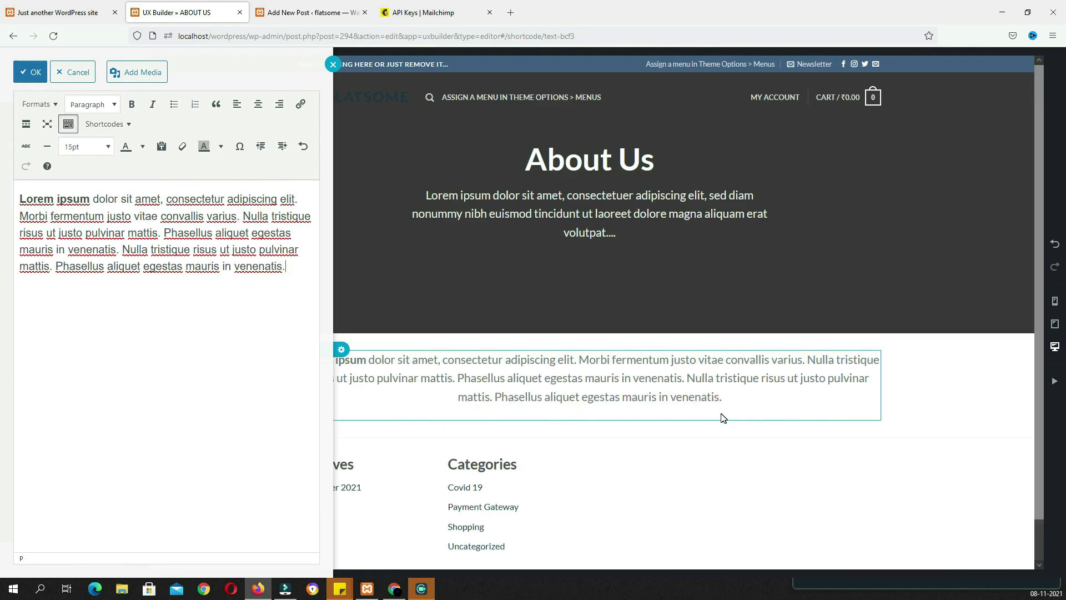
{"action": "left_click", "coordinate": [539, 464]}
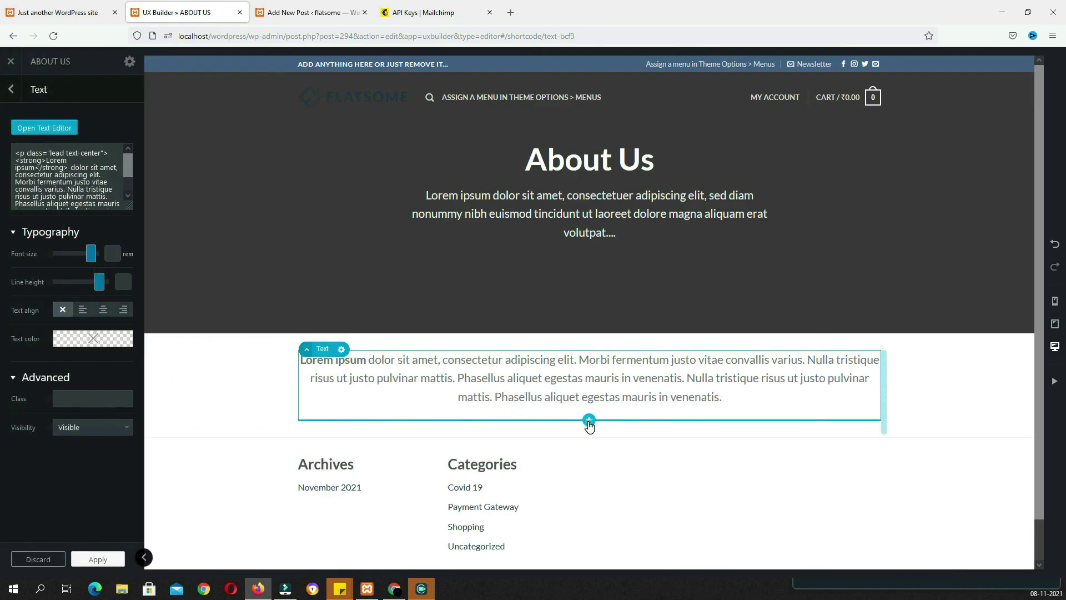
{"action": "left_click", "coordinate": [589, 419]}
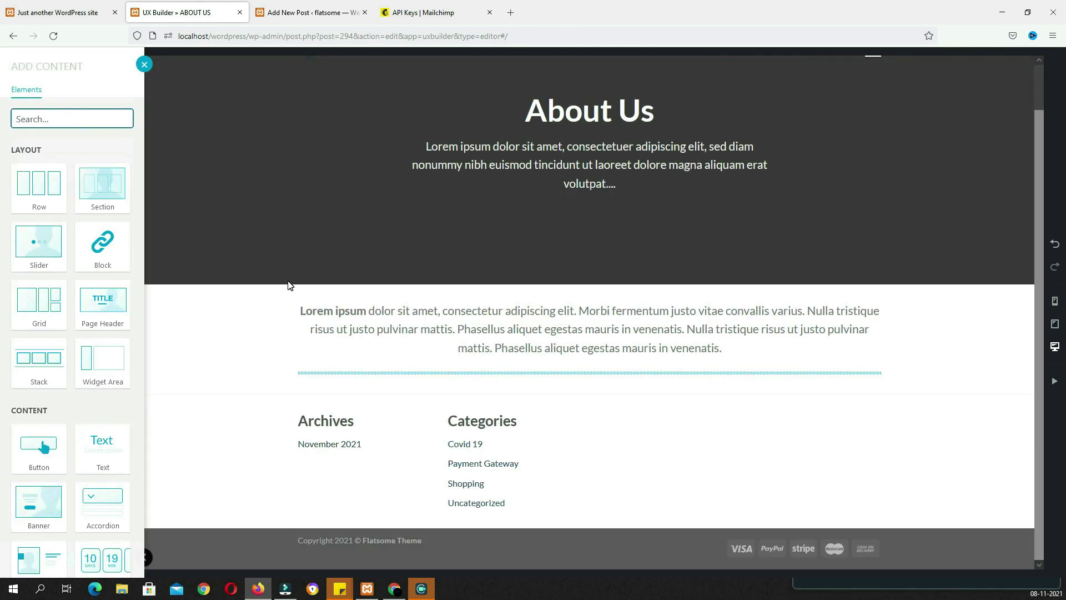
Add a centred 50px divider with increased margin below the intro text
{"action": "type", "text": "di"}
{"action": "left_click", "coordinate": [100, 199]}
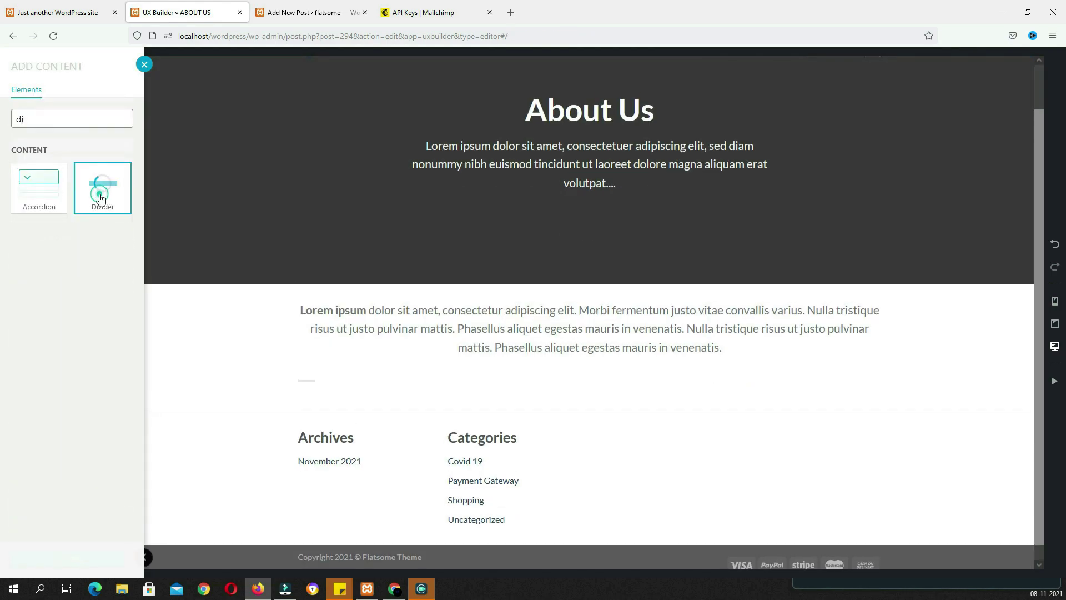
{"action": "left_click", "coordinate": [70, 161]}
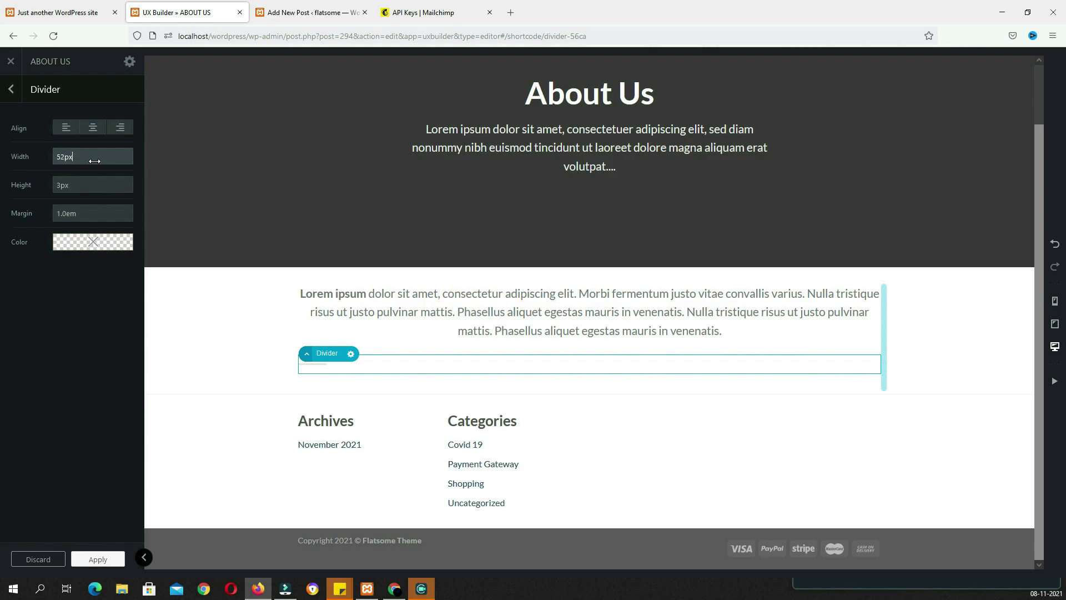
{"action": "left_click", "coordinate": [92, 131]}
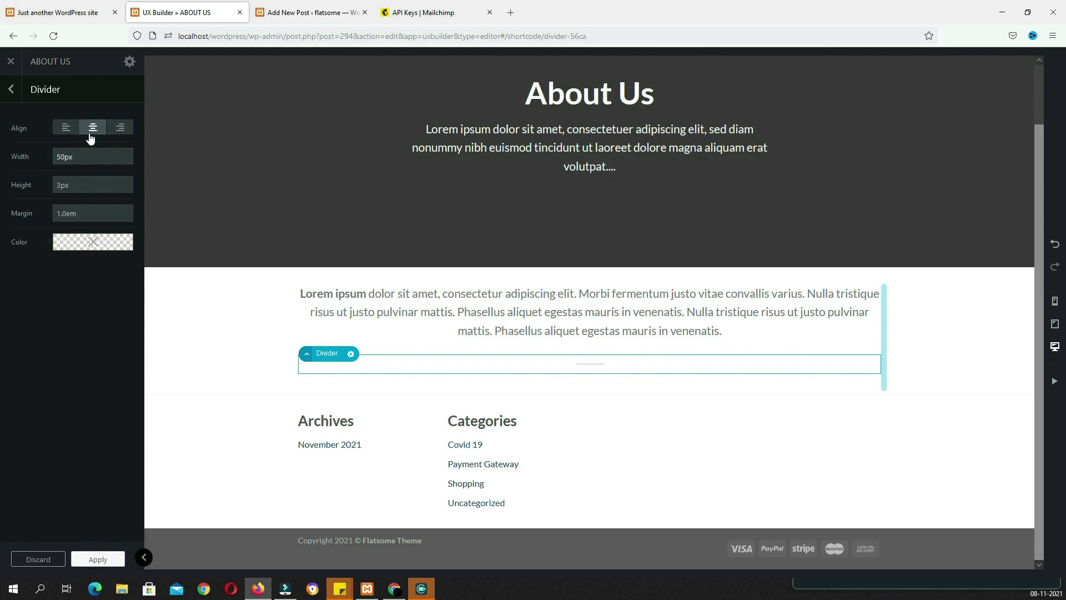
{"action": "left_click_drag", "start_coordinate": [84, 213], "coordinate": [93, 213]}
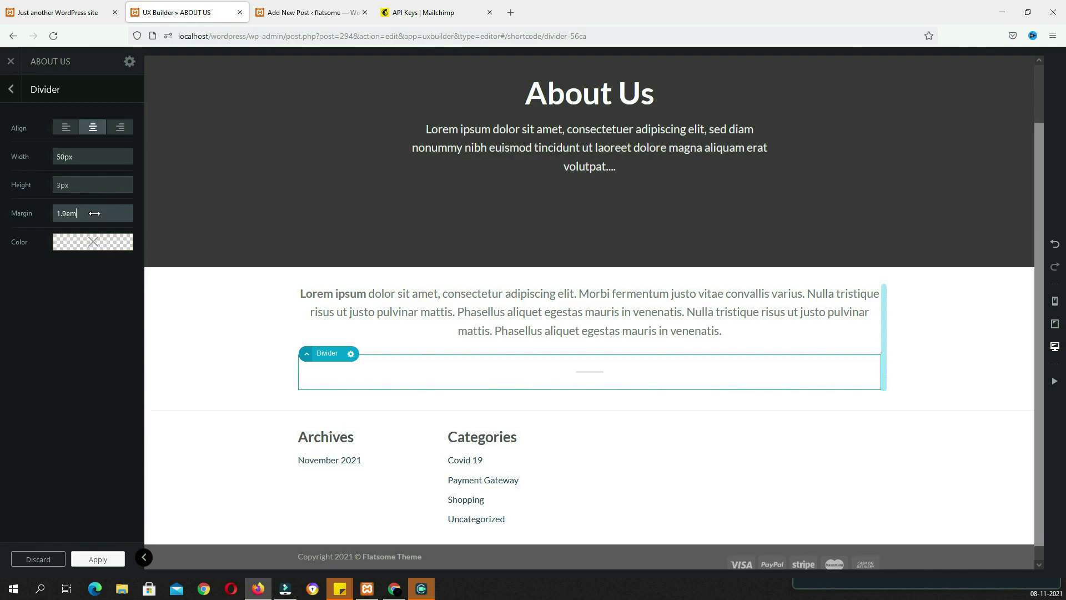
Add a four-column row with a Team Member card in its first column
{"action": "left_click", "coordinate": [589, 390]}
{"action": "left_click", "coordinate": [52, 195]}
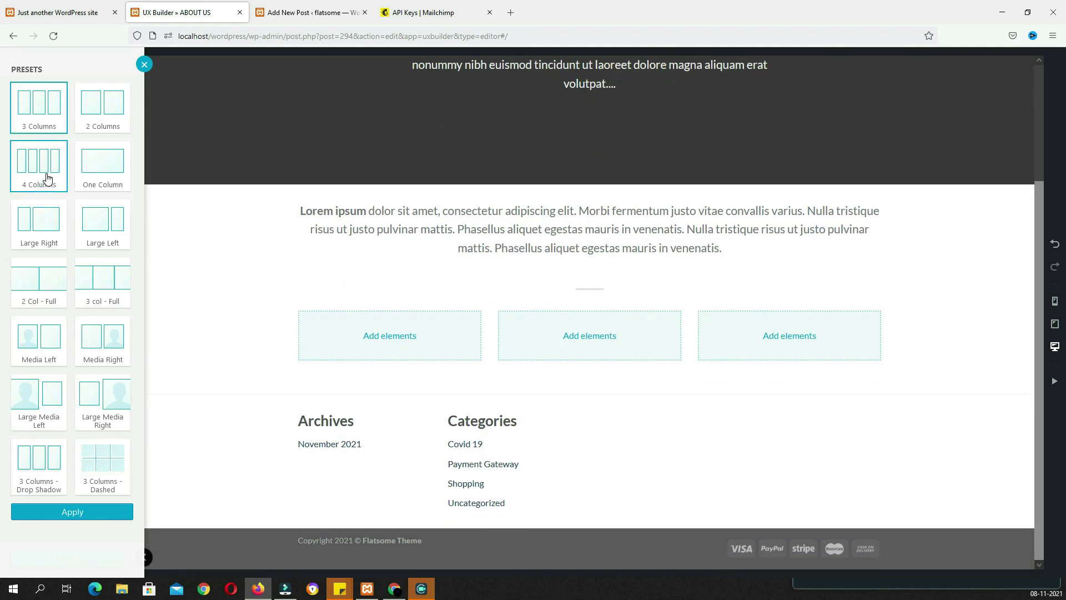
{"action": "left_click", "coordinate": [72, 510]}
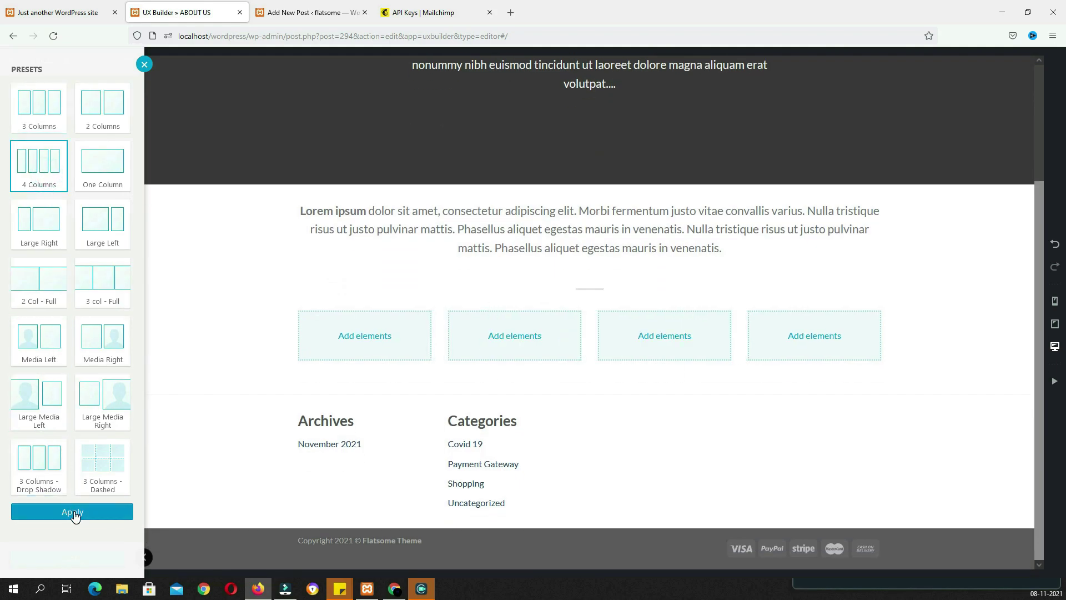
{"action": "left_click", "coordinate": [365, 336]}
{"action": "type", "text": "tea"}
{"action": "left_click", "coordinate": [50, 192]}
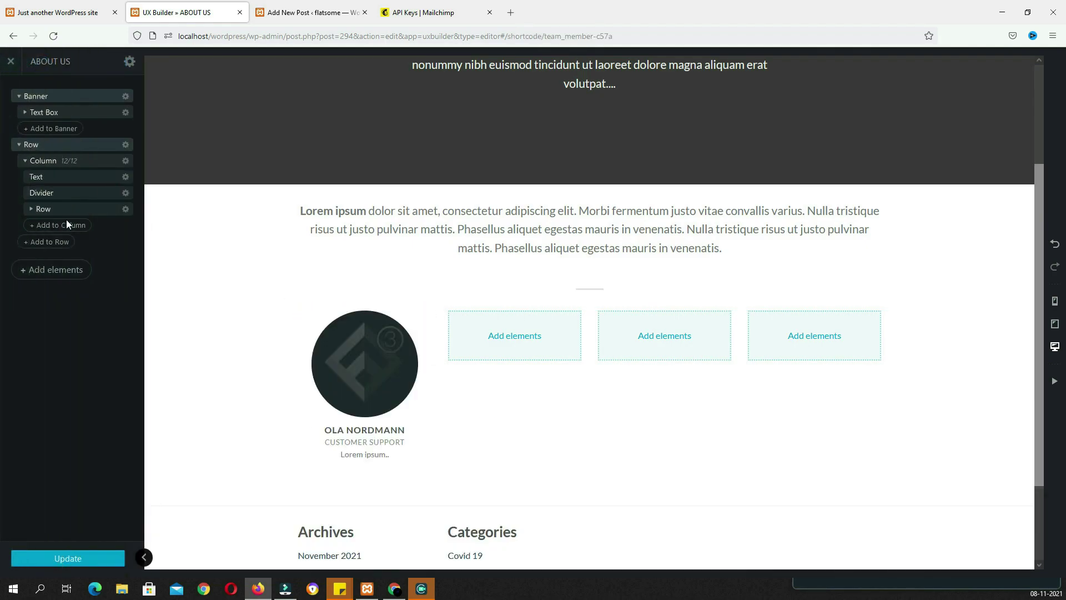
Give the first team card a portrait photo, the member's name and title CEO / FOUNDER
{"action": "left_click", "coordinate": [90, 158]}
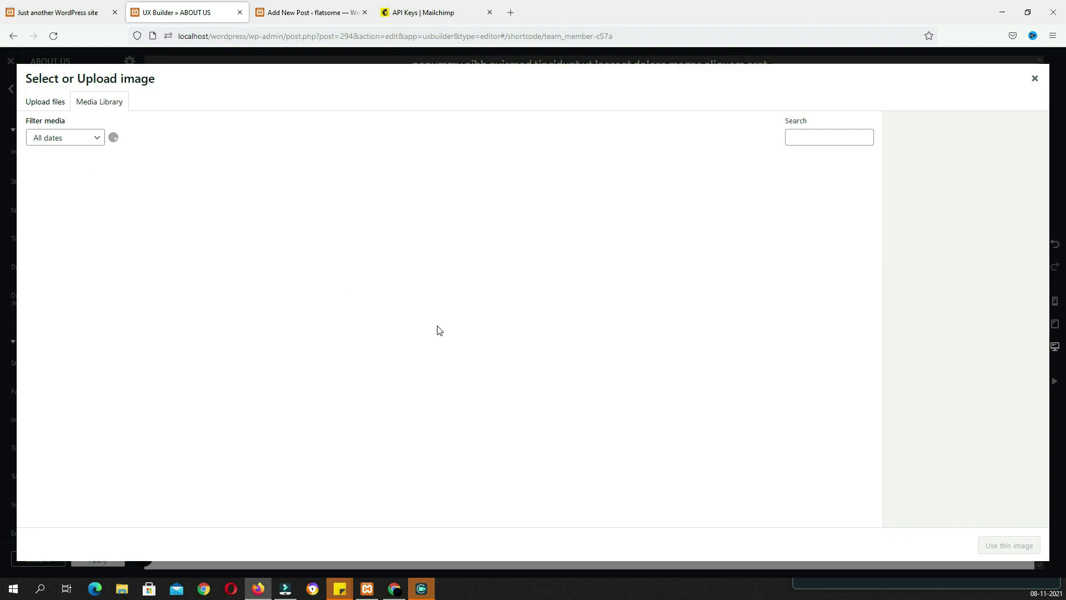
{"action": "left_click", "coordinate": [446, 512]}
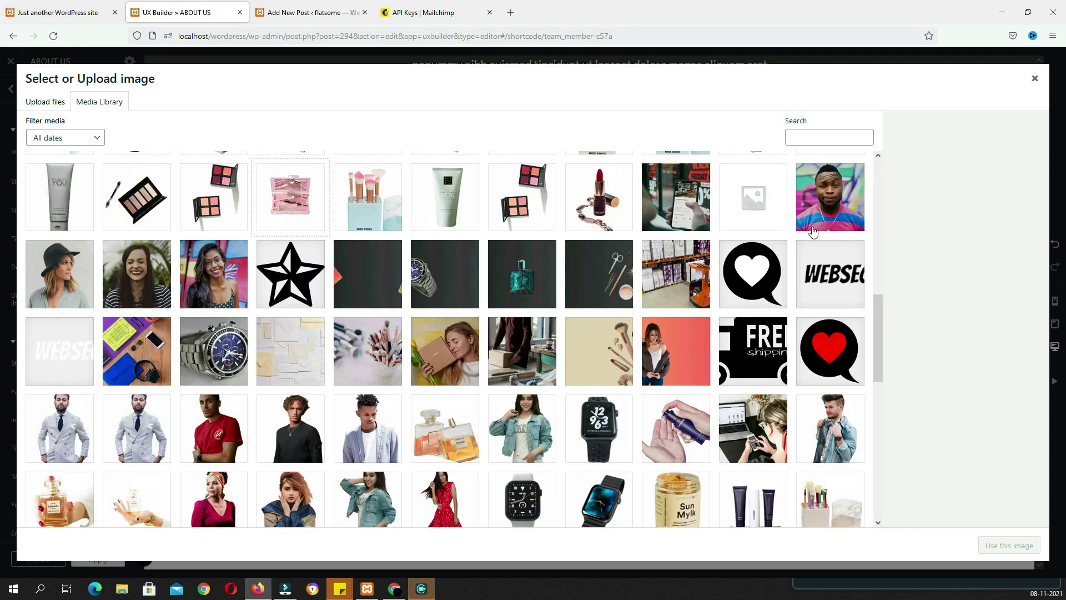
{"action": "left_click", "coordinate": [814, 230]}
{"action": "left_click", "coordinate": [1008, 545]}
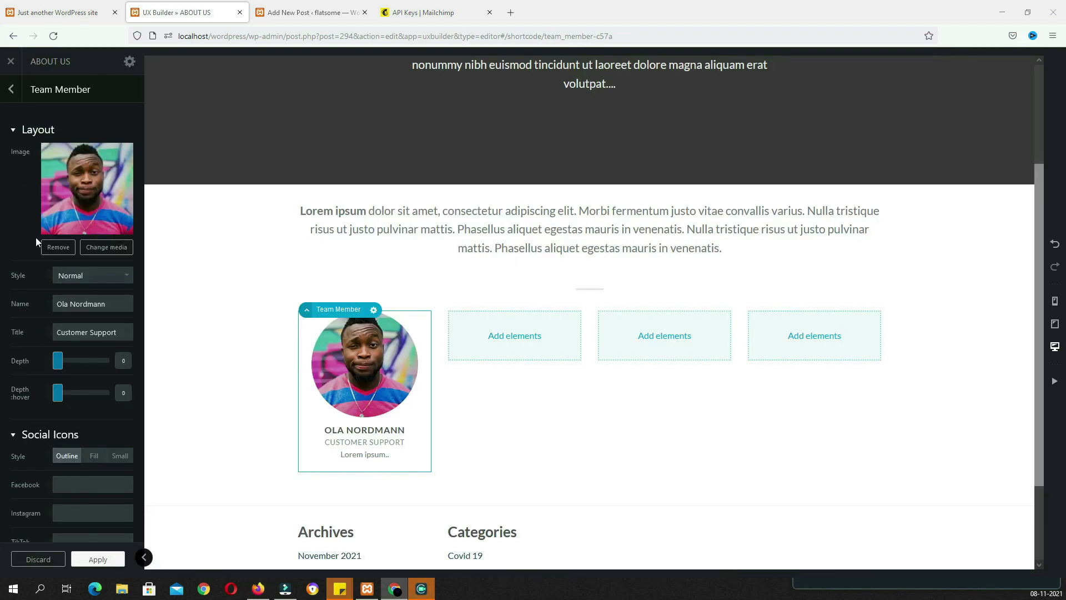
{"action": "left_click_drag", "start_coordinate": [118, 304], "coordinate": [14, 305]}
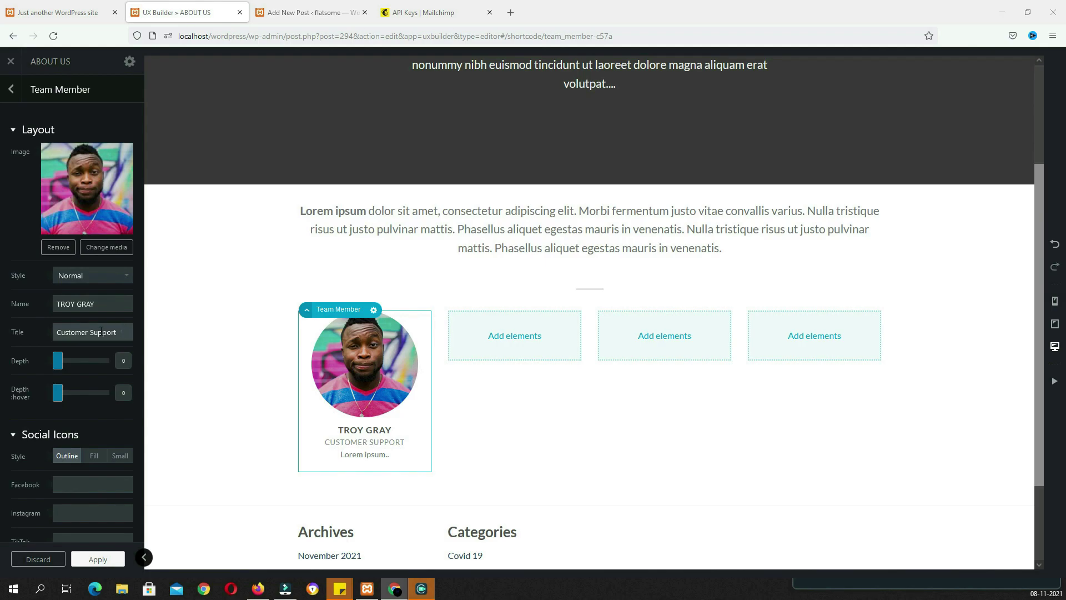
{"action": "left_click_drag", "start_coordinate": [113, 331], "coordinate": [17, 332]}
{"action": "type", "text": "CEO / FOUNDER"}
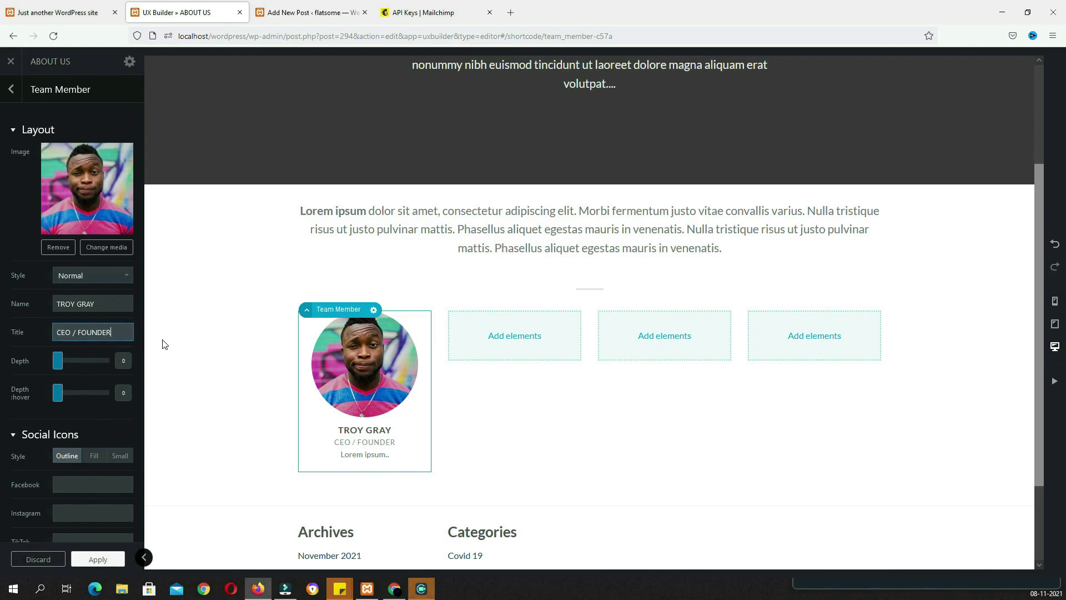
Set the Facebook, Instagram, Twitter and Youtube links to # and keep outline icons
{"action": "scroll", "coordinate": [50, 383], "scroll_direction": "down", "scroll_amount": 3}
{"action": "left_click", "coordinate": [83, 345]}
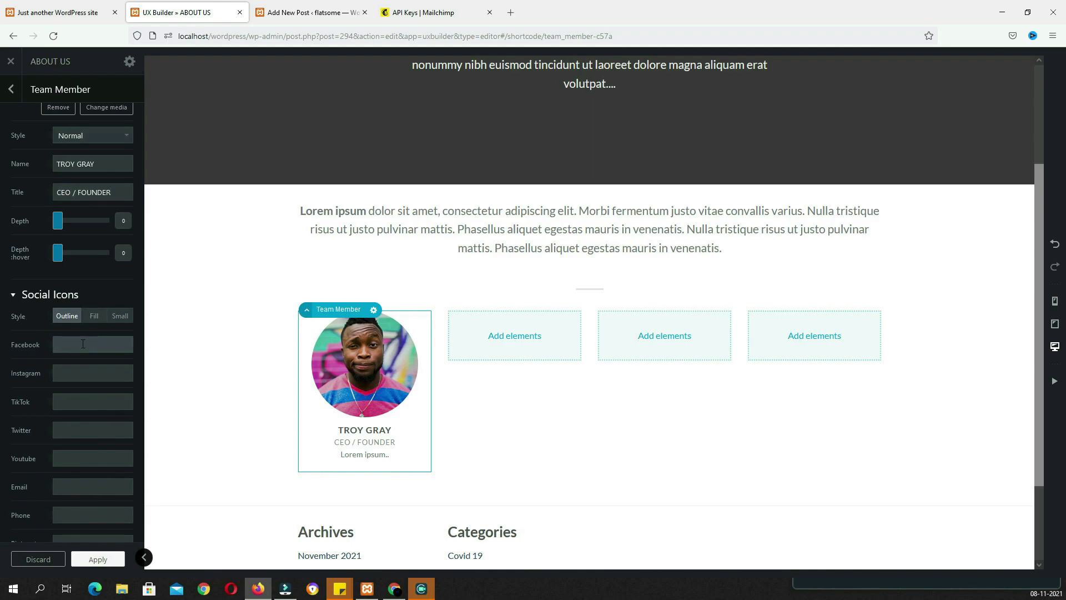
{"action": "type", "text": "#"}
{"action": "left_click", "coordinate": [78, 373]}
{"action": "type", "text": "#"}
{"action": "left_click", "coordinate": [75, 404]}
{"action": "left_click", "coordinate": [75, 430]}
{"action": "type", "text": "#"}
{"action": "left_click", "coordinate": [78, 456]}
{"action": "type", "text": "#"}
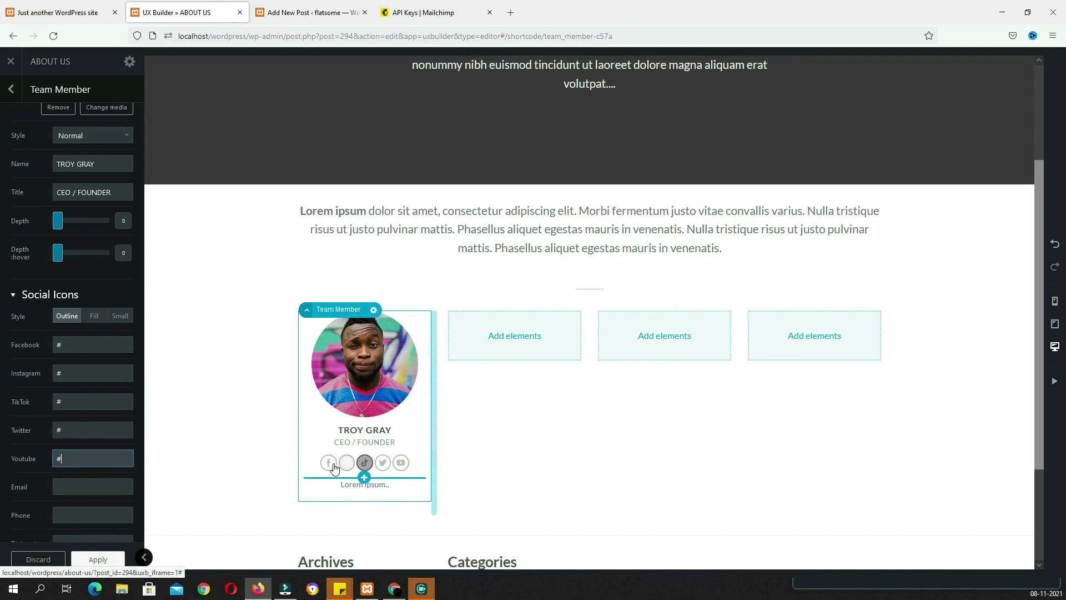
{"action": "left_click", "coordinate": [95, 316]}
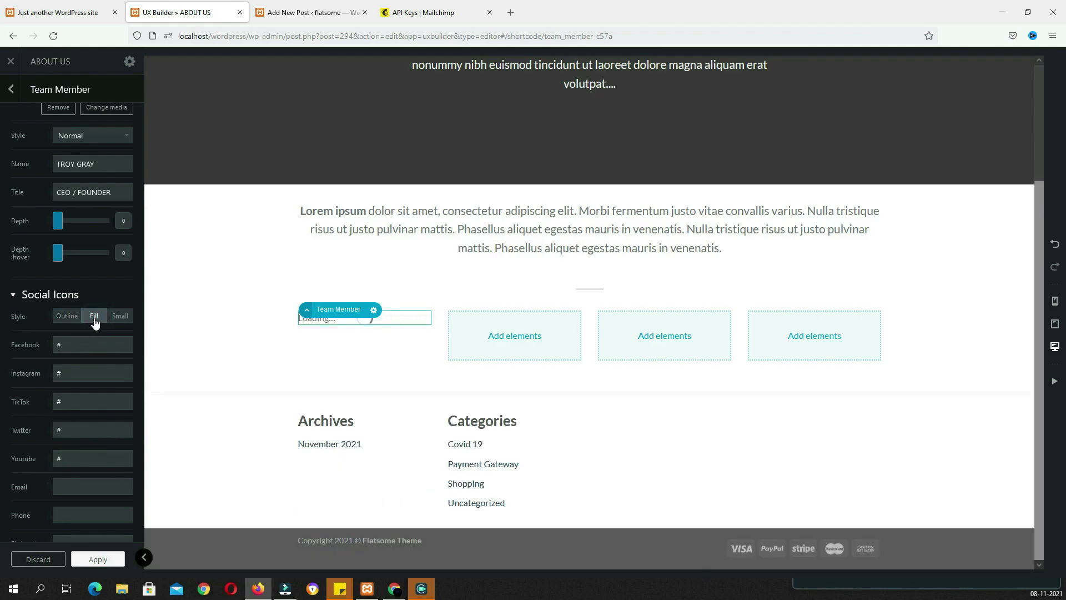
{"action": "left_click", "coordinate": [67, 318]}
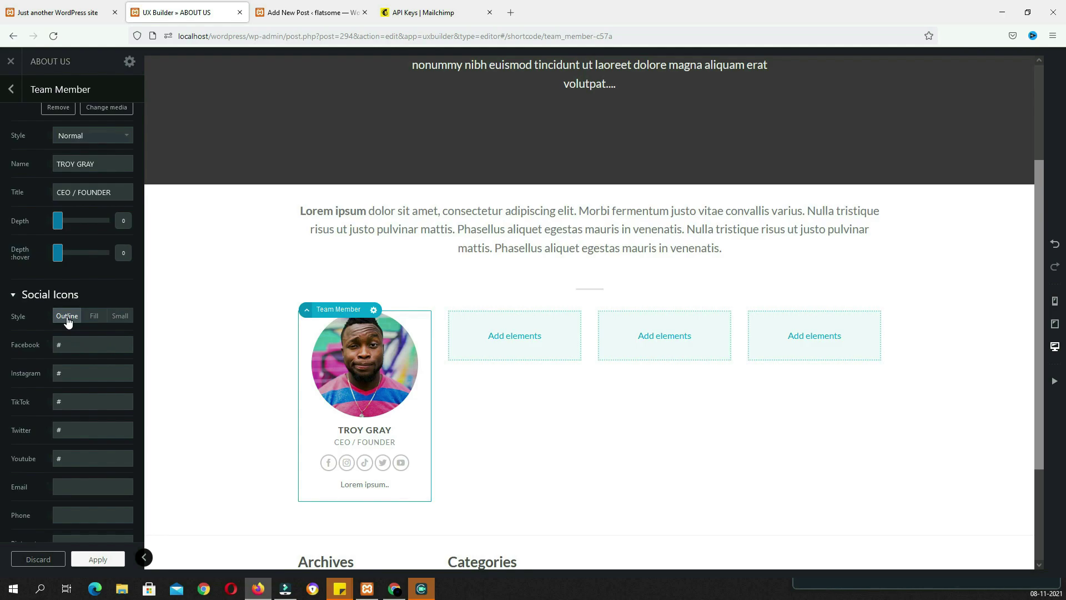
Replace the card's placeholder bio with a longer Lorem ipsum text
{"action": "left_click", "coordinate": [364, 485]}
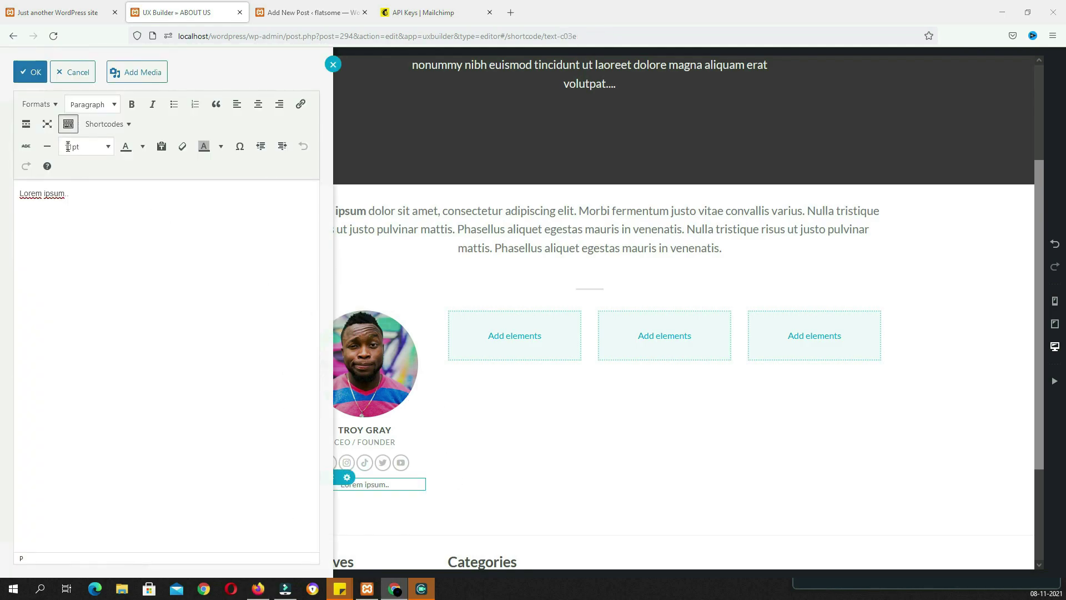
{"action": "triple_click", "coordinate": [109, 197]}
{"action": "type", "text": "Lorem ipsum dolor sit amet, consectetuer adipiscing elit, sed diam nonummy."}
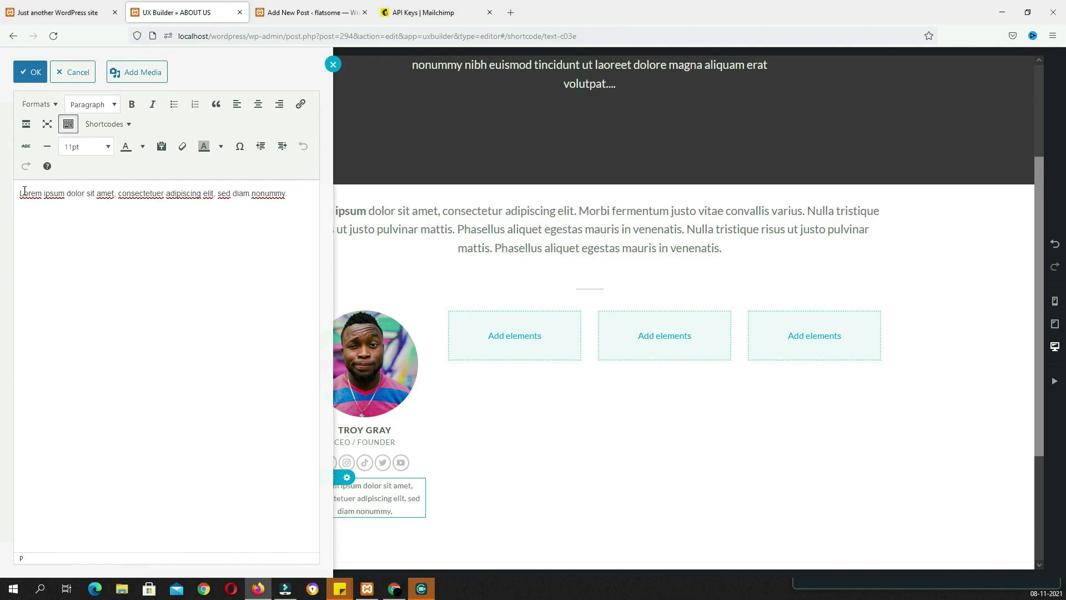
{"action": "left_click", "coordinate": [35, 75]}
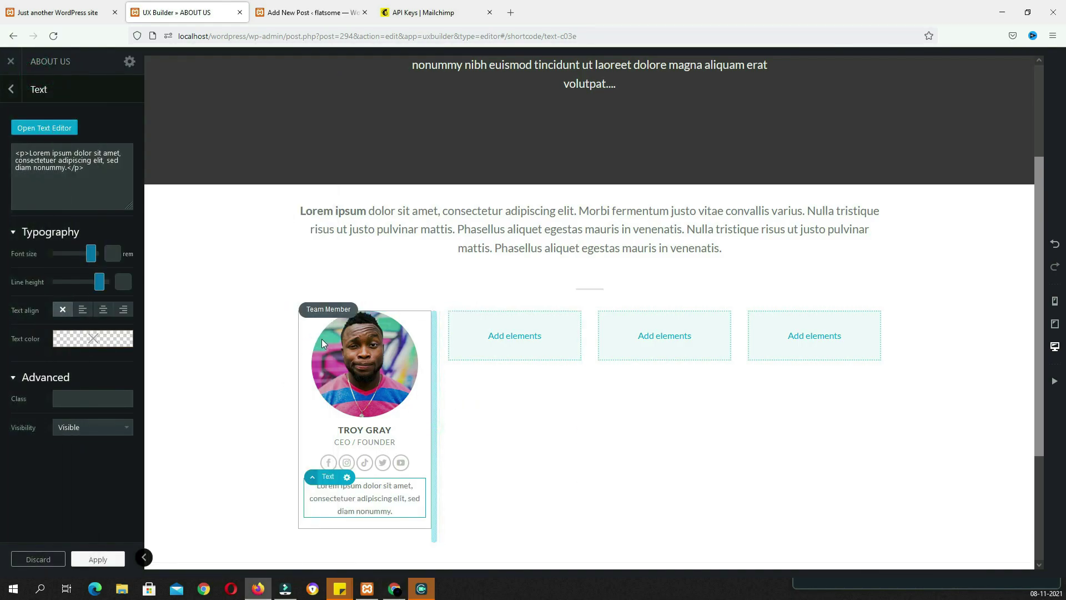
{"action": "right_click", "coordinate": [264, 347]}
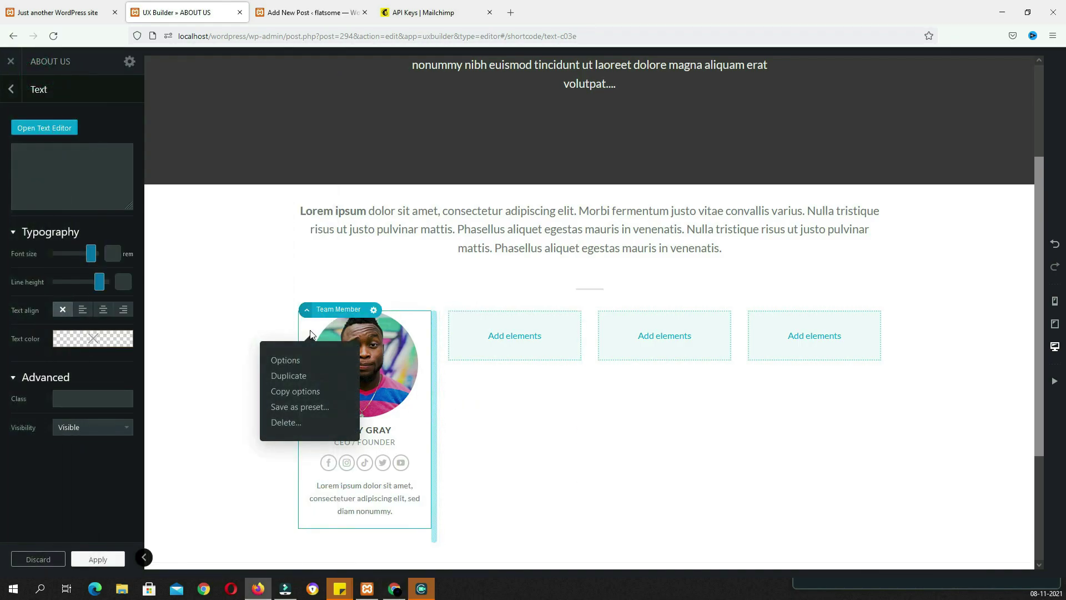
Duplicate the team card into the second, third and fourth columns
{"action": "left_click", "coordinate": [302, 378]}
{"action": "scroll", "coordinate": [378, 408], "scroll_direction": "down", "scroll_amount": 3}
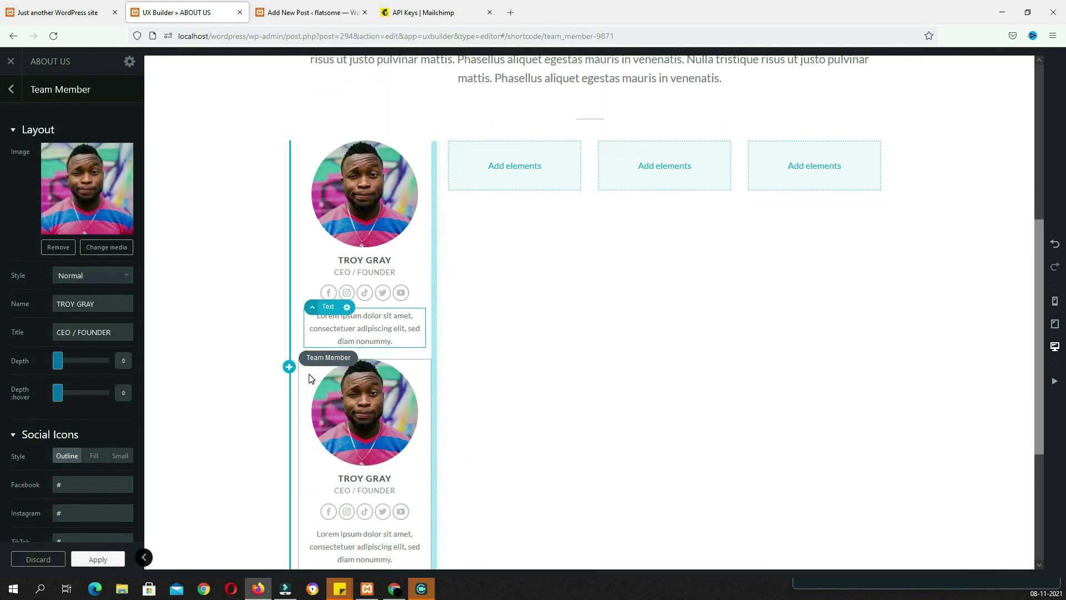
{"action": "left_click_drag", "start_coordinate": [369, 359], "coordinate": [498, 173]}
{"action": "right_click", "coordinate": [461, 173]}
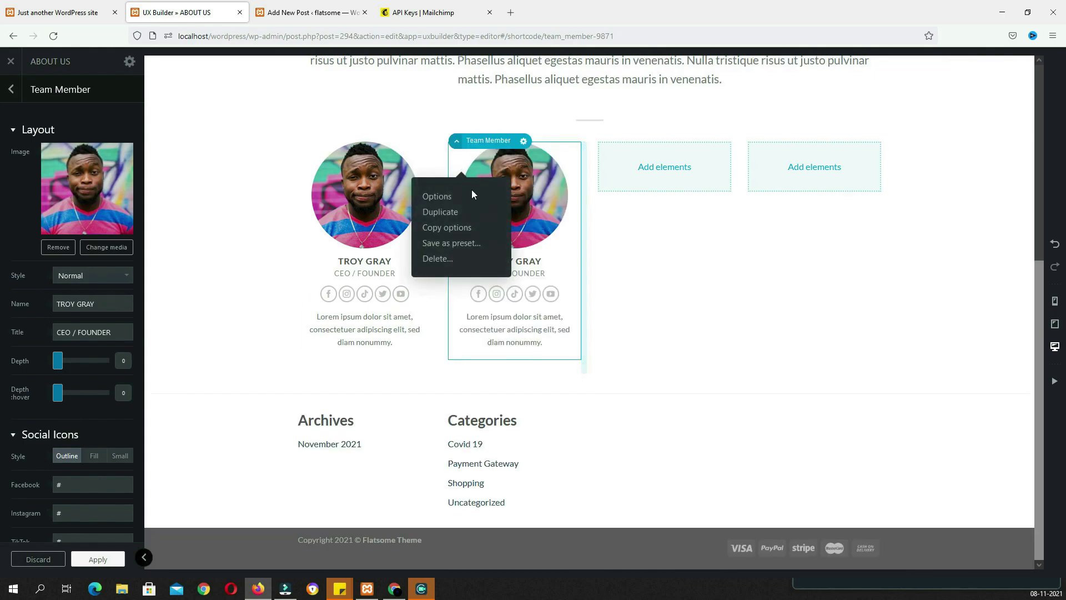
{"action": "left_click", "coordinate": [452, 213]}
{"action": "left_click_drag", "start_coordinate": [564, 341], "coordinate": [631, 160]}
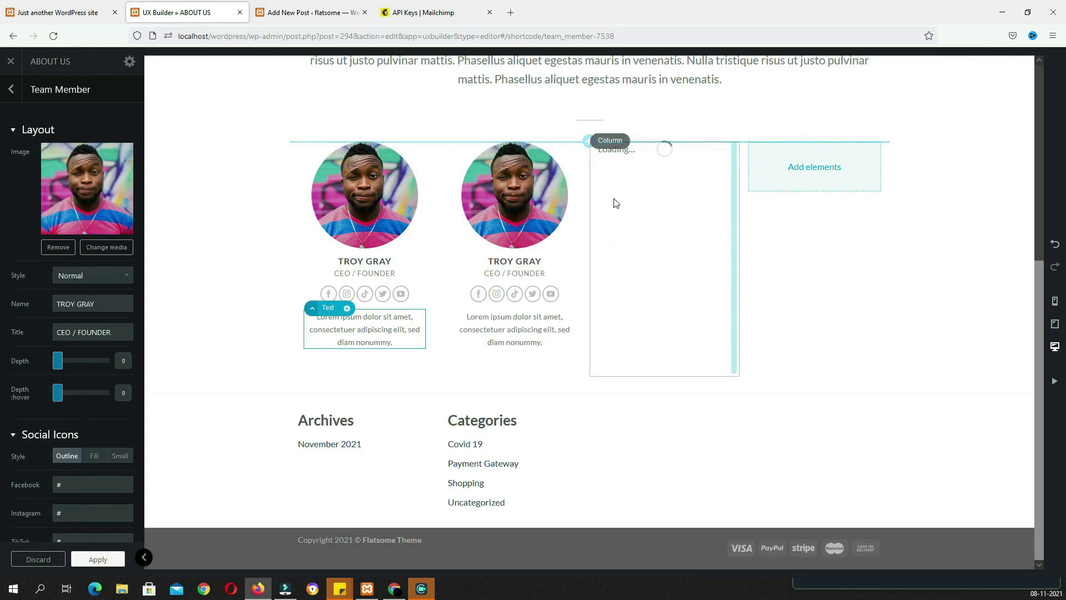
{"action": "right_click", "coordinate": [464, 169]}
{"action": "left_click", "coordinate": [446, 210]}
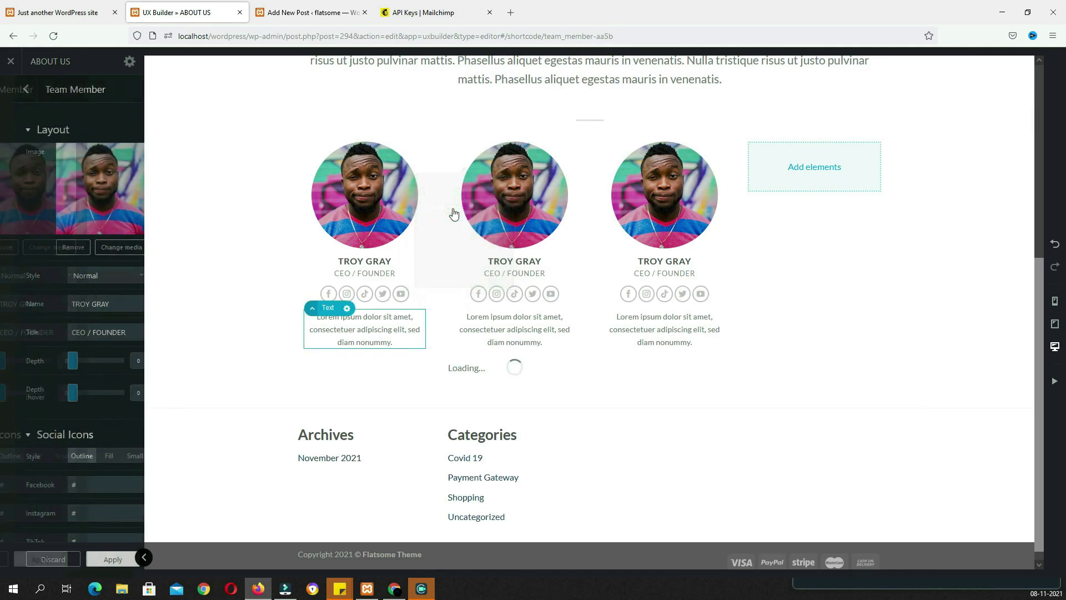
{"action": "left_click_drag", "start_coordinate": [517, 408], "coordinate": [784, 165]}
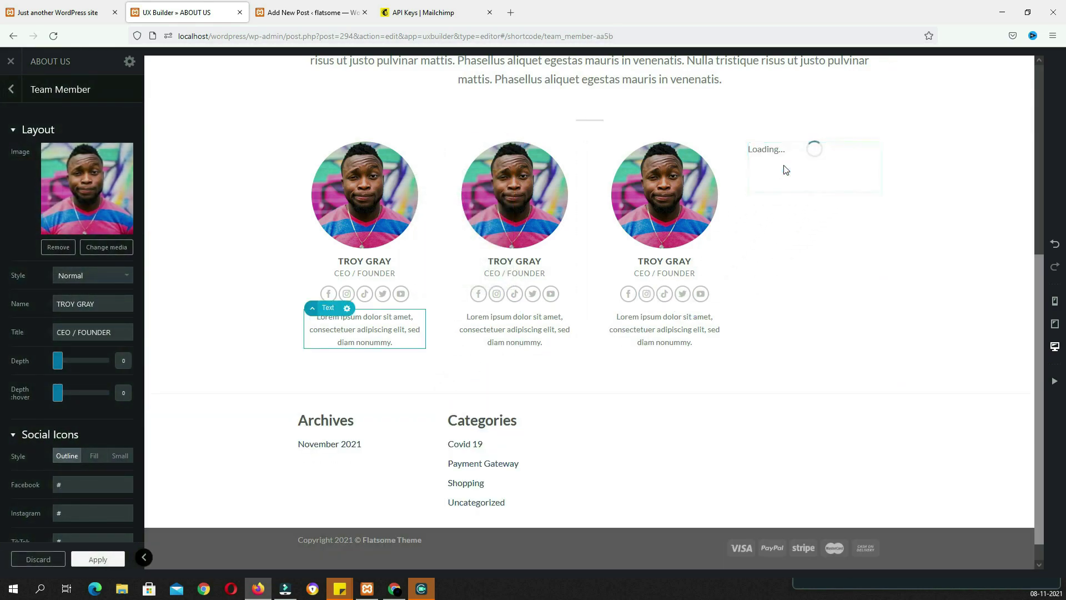
Swap the second card's photo for the woman's portrait
{"action": "left_click", "coordinate": [509, 204]}
{"action": "left_click", "coordinate": [59, 247]}
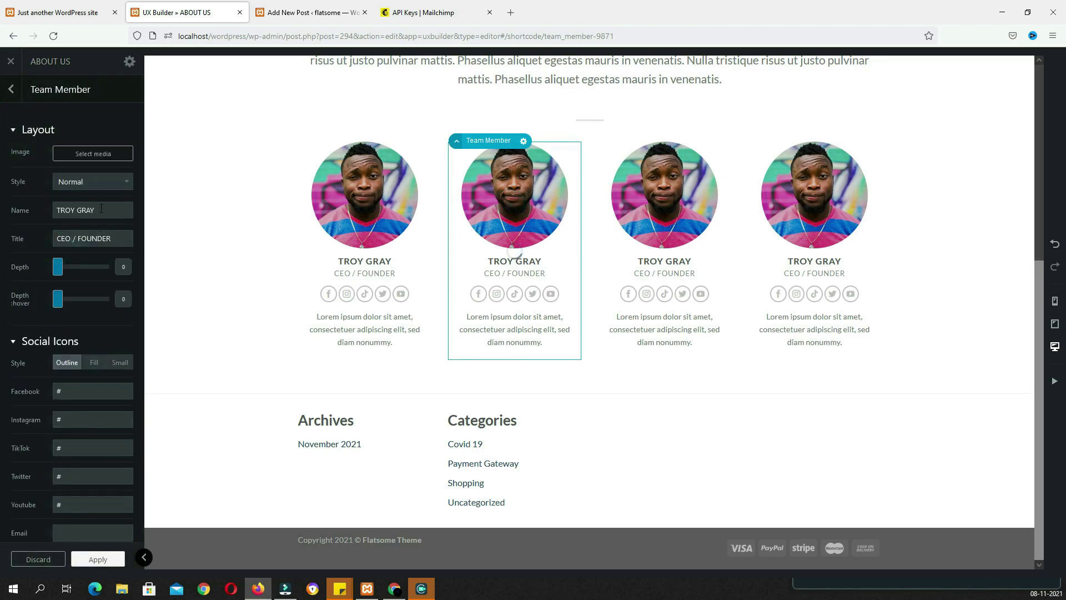
{"action": "left_click", "coordinate": [102, 160]}
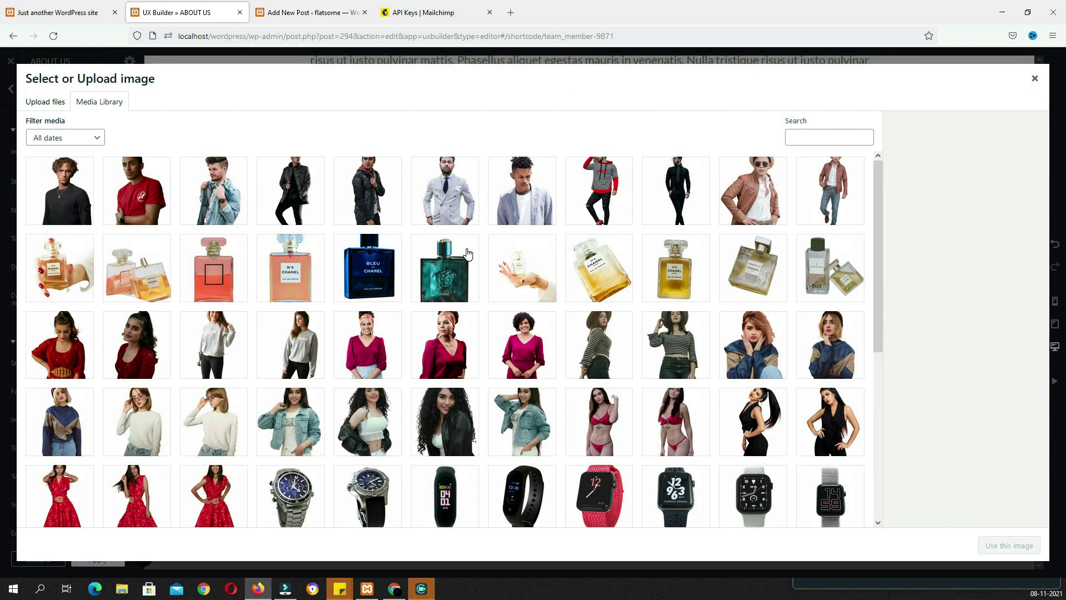
{"action": "scroll", "coordinate": [137, 276], "scroll_direction": "down", "scroll_amount": 10}
{"action": "left_click", "coordinate": [214, 247]}
{"action": "left_click", "coordinate": [1009, 545]}
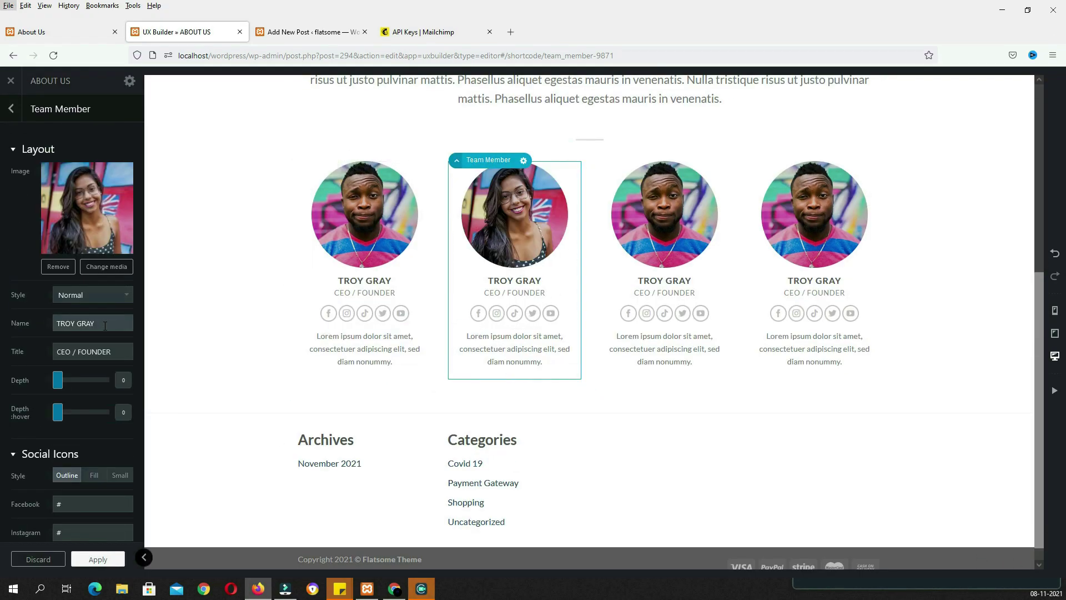
Replace the second card's name and set its title to MARKETING DIRECTOR
{"action": "left_click_drag", "start_coordinate": [117, 326], "coordinate": [54, 327]}
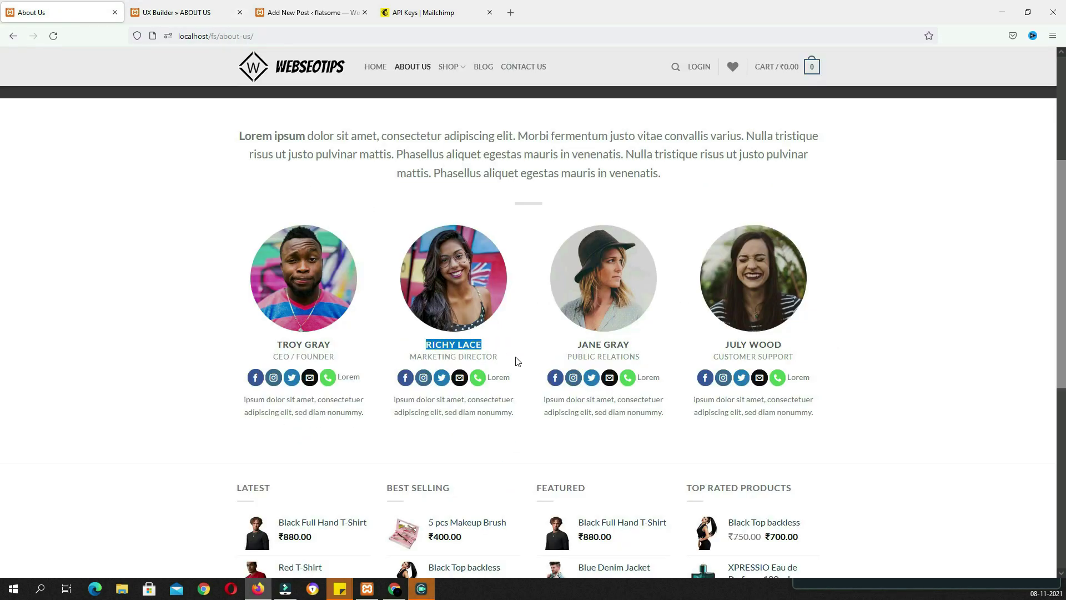
{"action": "left_click_drag", "start_coordinate": [503, 361], "coordinate": [409, 365]}
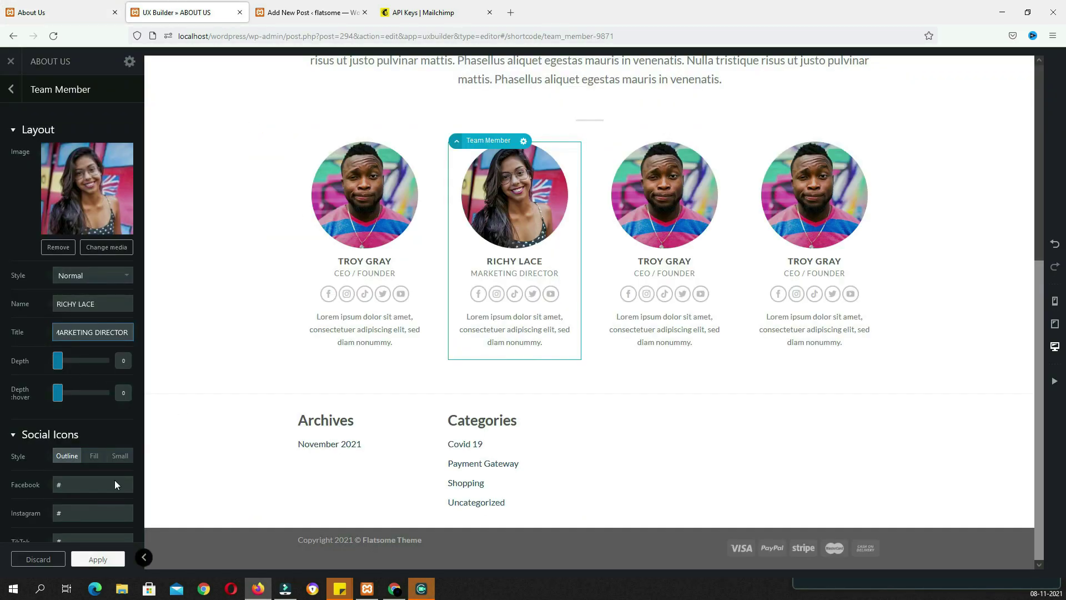
{"action": "left_click", "coordinate": [654, 211]}
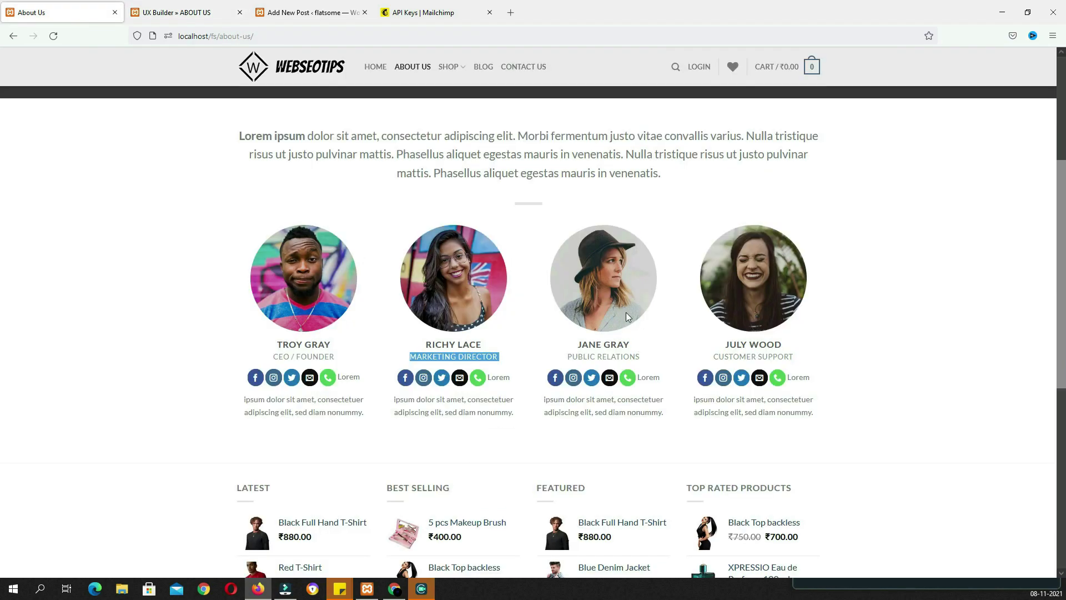
{"action": "triple_click", "coordinate": [643, 348]}
Replace the third team card's photo with the woman-in-hat image from the Media Library
{"action": "left_click", "coordinate": [178, 13]}
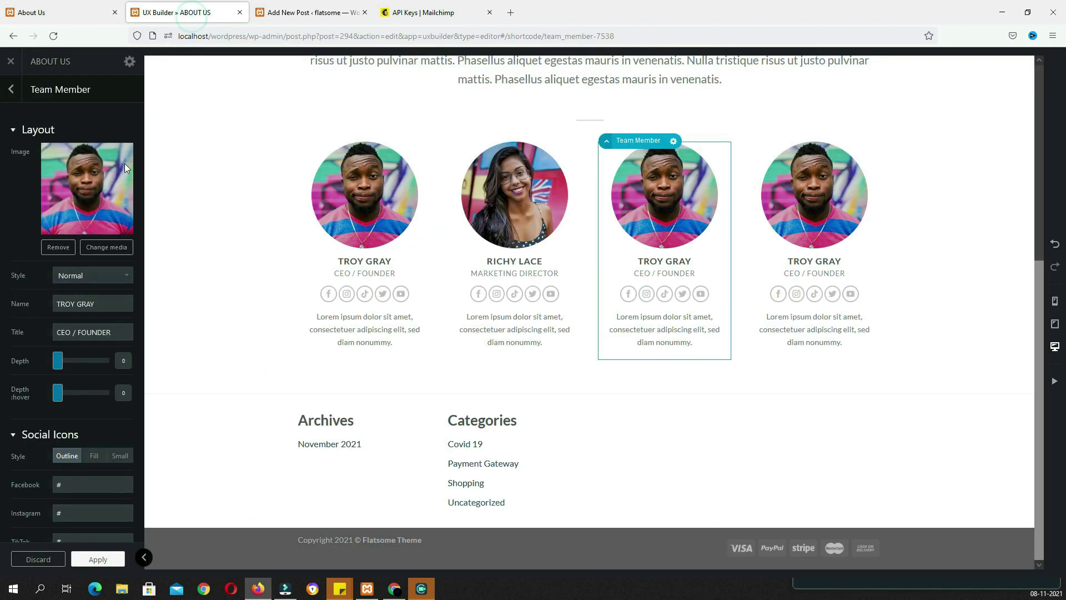
{"action": "left_click", "coordinate": [61, 247]}
{"action": "left_click", "coordinate": [95, 158]}
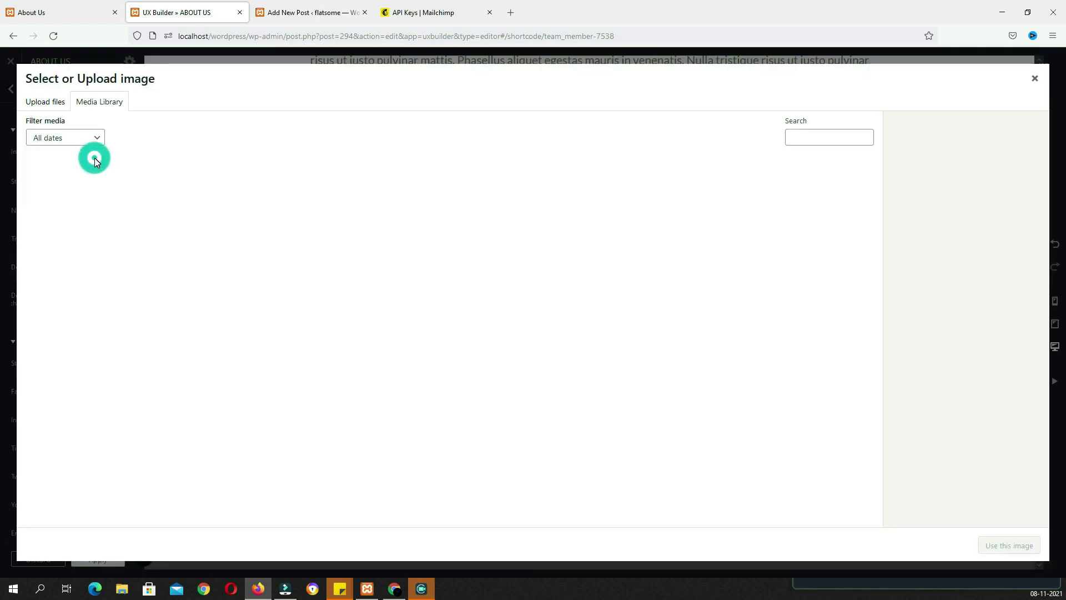
{"action": "scroll", "coordinate": [470, 293], "scroll_direction": "down", "scroll_amount": 10}
{"action": "left_click", "coordinate": [444, 508]}
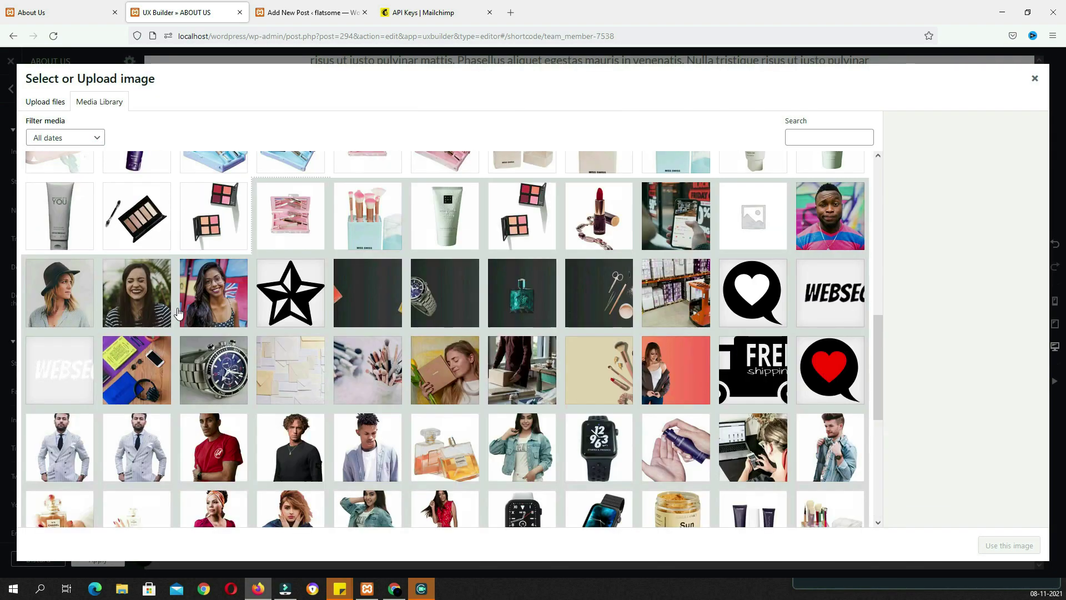
{"action": "left_click", "coordinate": [89, 298]}
{"action": "left_click", "coordinate": [1008, 546]}
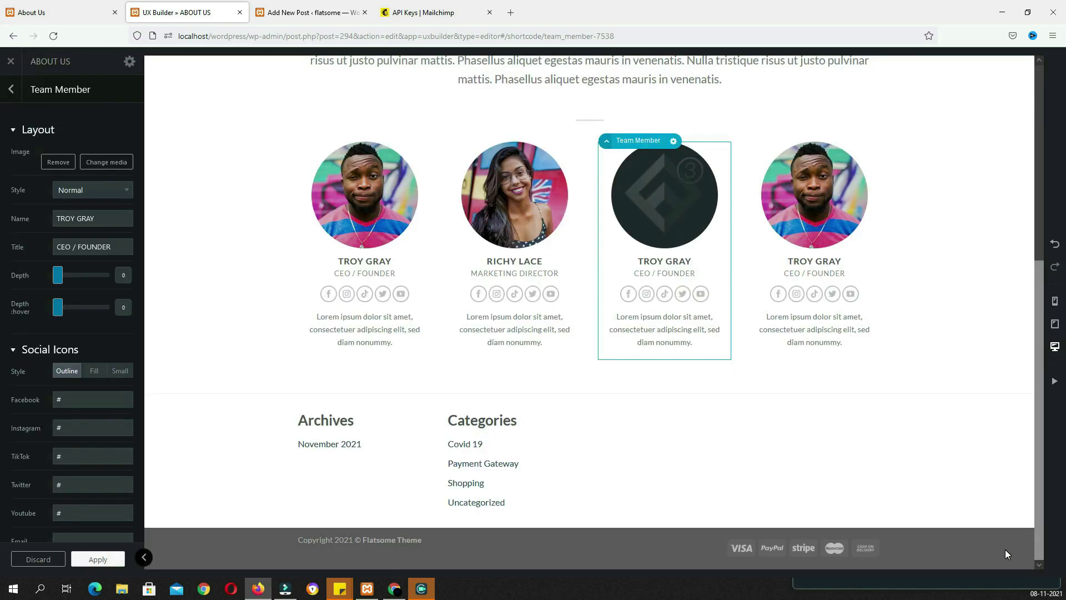
Give the third card a new member name and the title PUBLIC RELATIONS
{"action": "triple_click", "coordinate": [119, 304]}
{"action": "left_click", "coordinate": [72, 12]}
{"action": "left_click_drag", "start_coordinate": [647, 365], "coordinate": [551, 358]}
{"action": "key", "text": "ctrl+c"}
{"action": "left_click", "coordinate": [214, 22]}
{"action": "triple_click", "coordinate": [116, 332]}
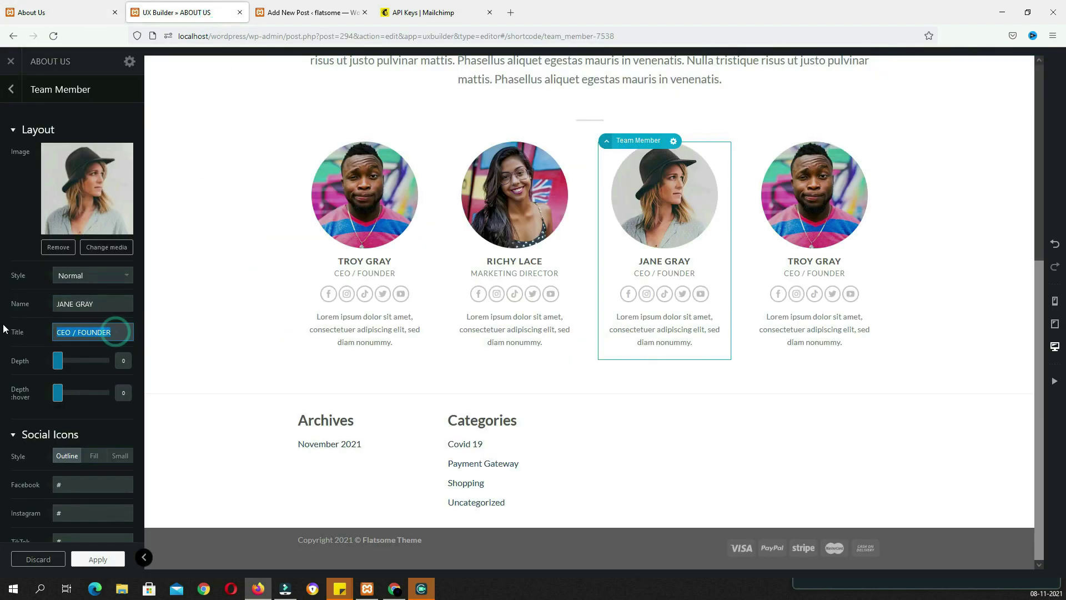
{"action": "key", "text": "ctrl+v"}
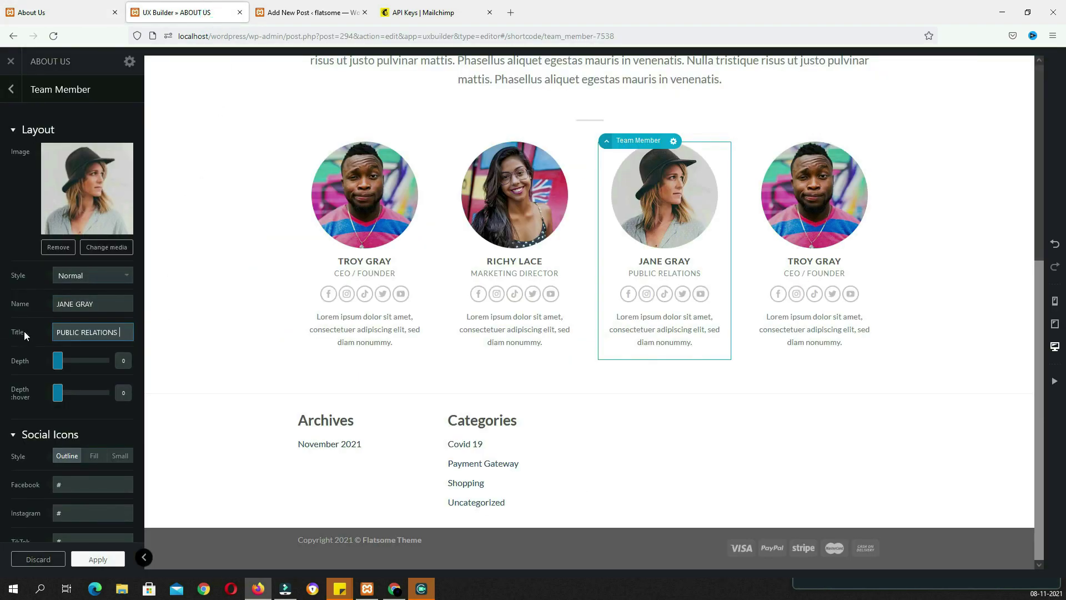
Copy the fourth member's name from the live About Us page into the fourth card
{"action": "left_click", "coordinate": [832, 211]}
{"action": "left_click", "coordinate": [67, 12]}
{"action": "left_click_drag", "start_coordinate": [786, 347], "coordinate": [731, 345]}
{"action": "key", "text": "ctrl+c"}
{"action": "left_click", "coordinate": [177, 12]}
{"action": "triple_click", "coordinate": [111, 304]}
{"action": "key", "text": "ctrl+v"}
Replace the fourth card's CEO / FOUNDER title with CUSTOMER SUPPORT
{"action": "left_click", "coordinate": [67, 13]}
{"action": "left_click_drag", "start_coordinate": [796, 360], "coordinate": [708, 360]}
{"action": "key", "text": "ctrl+c"}
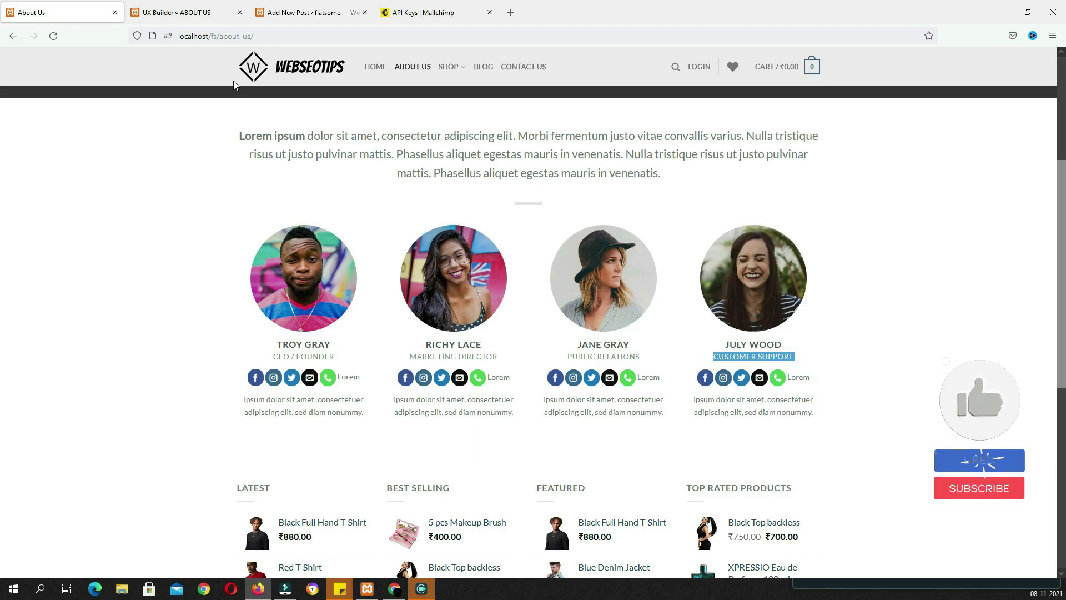
{"action": "left_click", "coordinate": [177, 13]}
{"action": "left_click", "coordinate": [111, 332]}
{"action": "triple_click", "coordinate": [111, 332]}
{"action": "key", "text": "ctrl+v"}
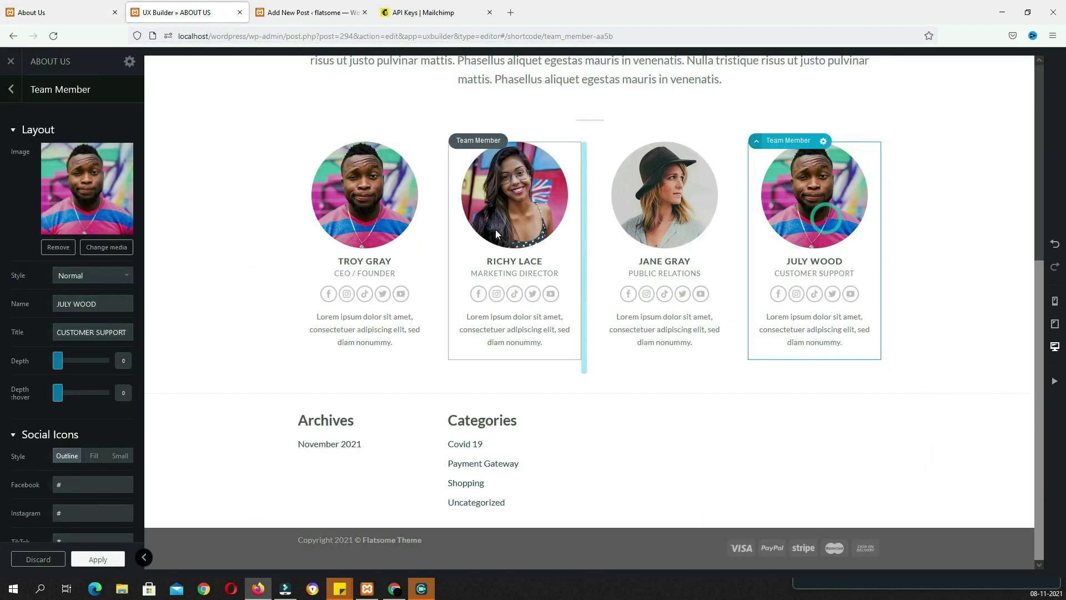
Swap the fourth card's photo for the laughing woman image and apply the team member changes
{"action": "left_click", "coordinate": [58, 247]}
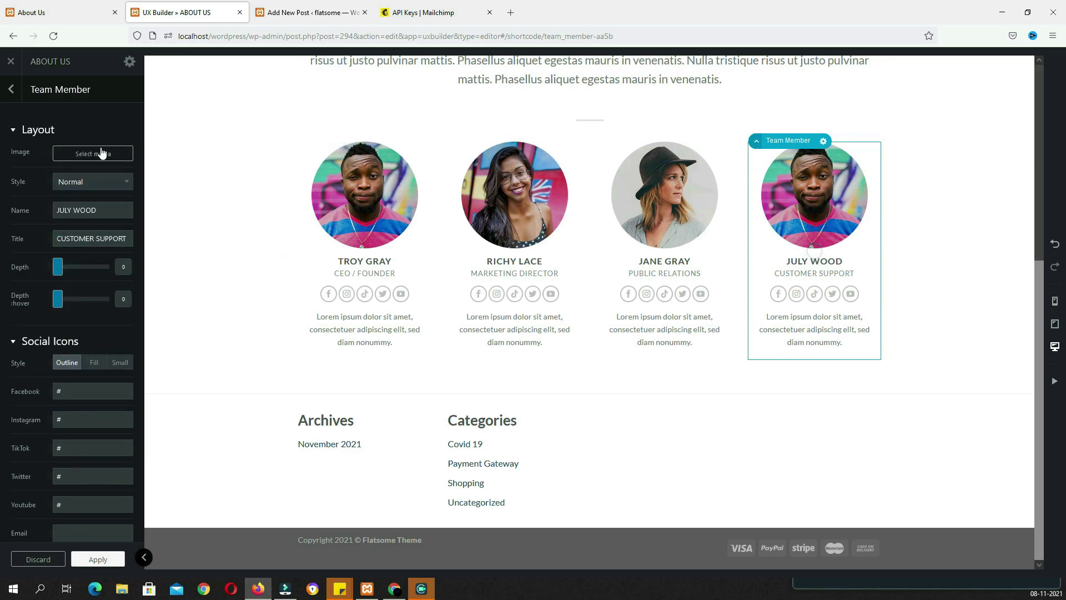
{"action": "left_click", "coordinate": [102, 153]}
{"action": "scroll", "coordinate": [552, 393], "scroll_direction": "down", "scroll_amount": 5}
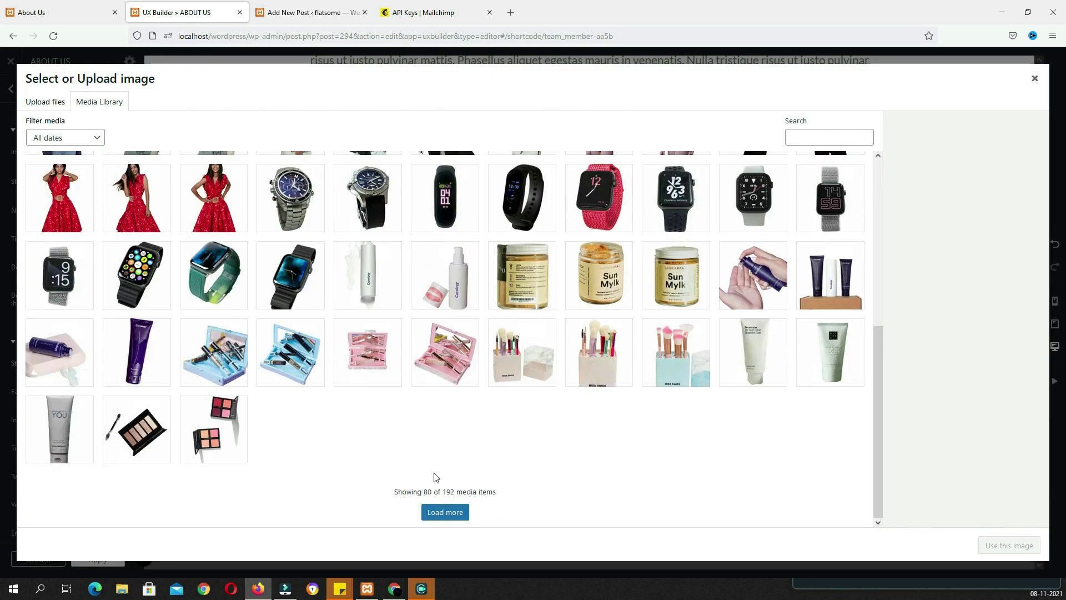
{"action": "left_click", "coordinate": [459, 511]}
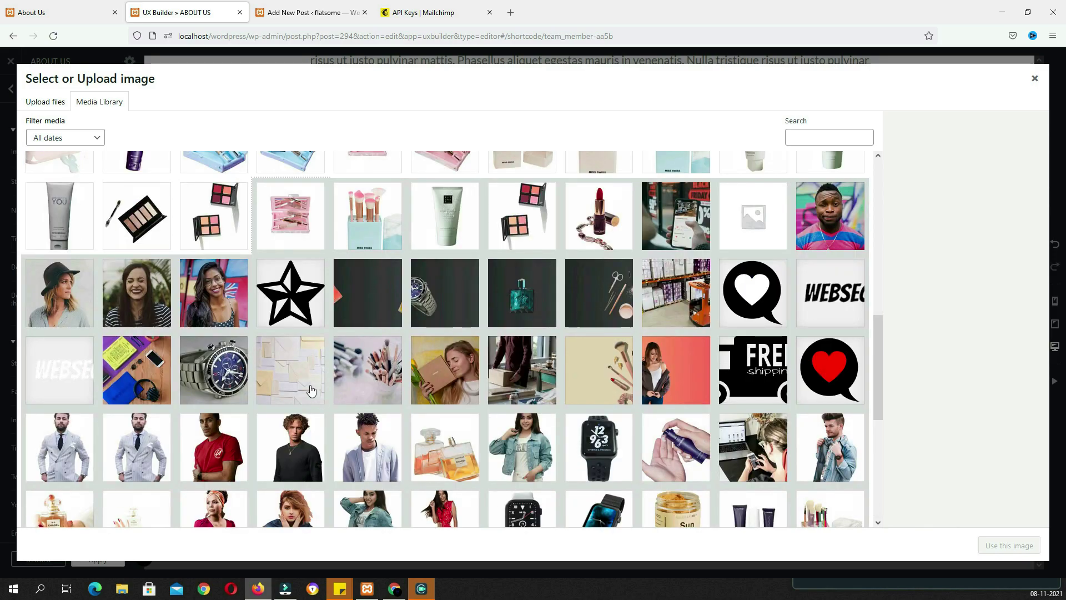
{"action": "left_click", "coordinate": [136, 292]}
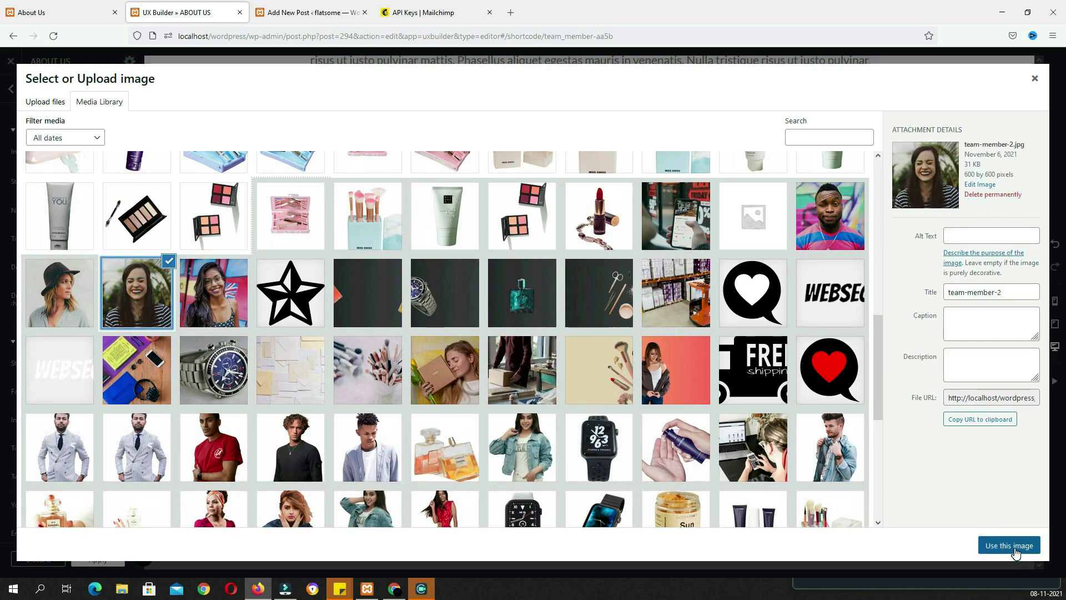
{"action": "left_click", "coordinate": [1009, 546]}
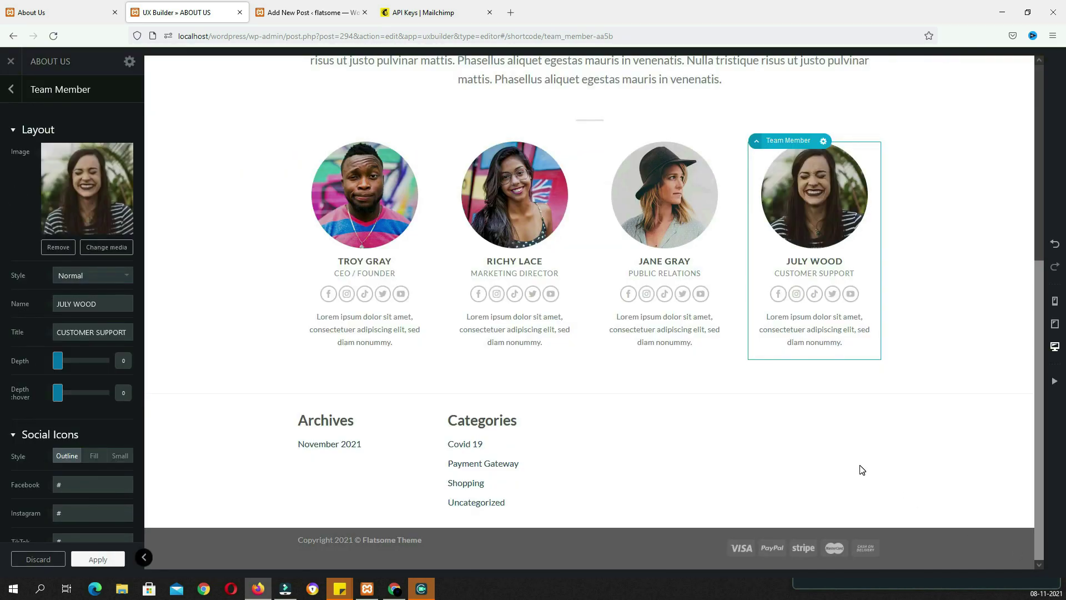
{"action": "scroll", "coordinate": [861, 469], "scroll_direction": "up", "scroll_amount": 4}
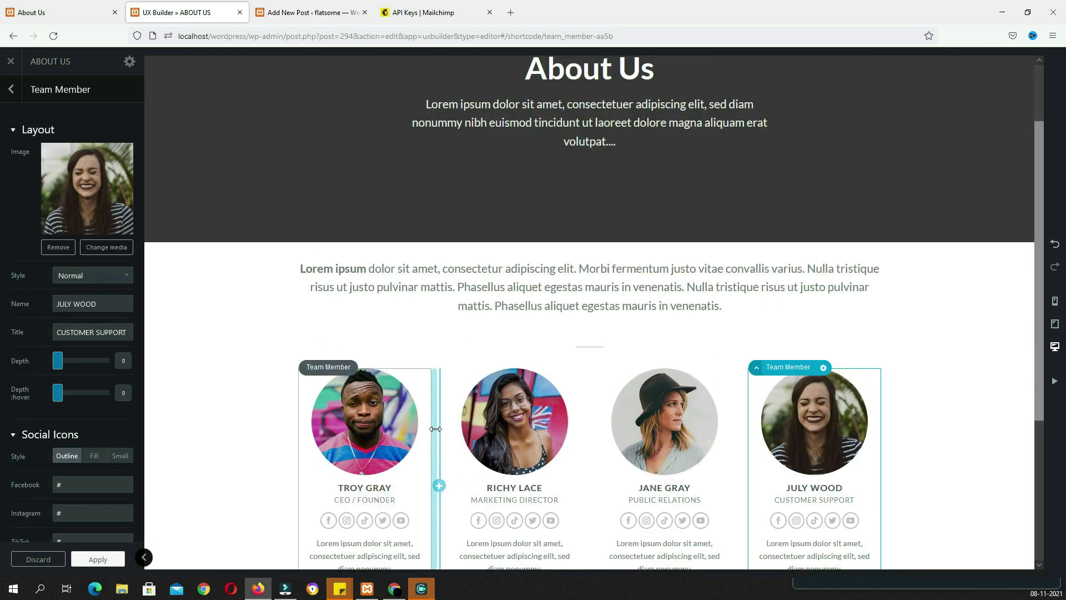
{"action": "left_click", "coordinate": [99, 558]}
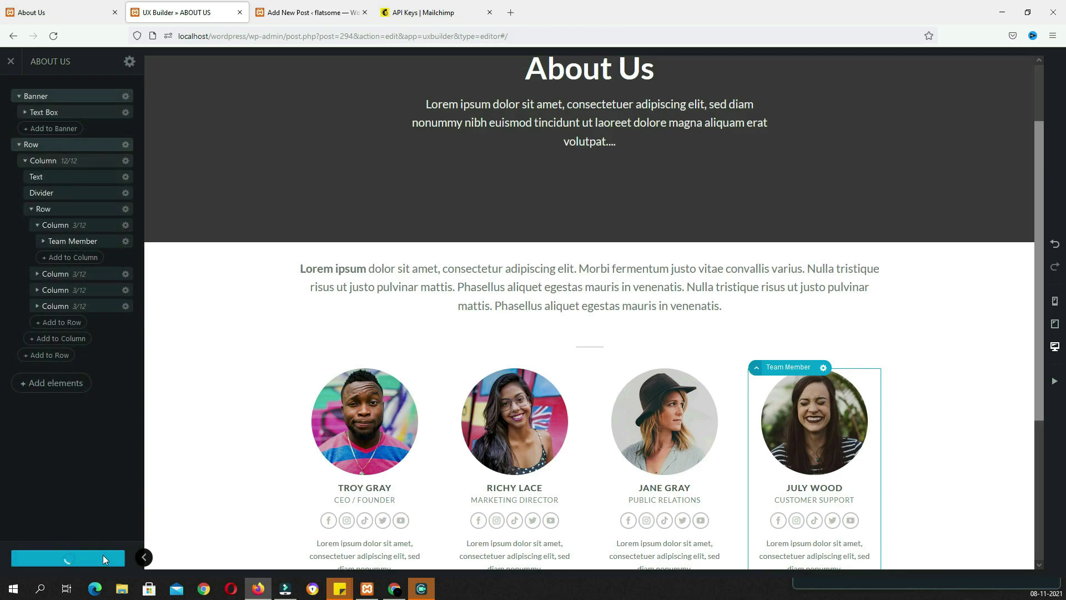
Publish a new page titled 'Contact Us' using the Page - Full Width template
{"action": "left_click", "coordinate": [12, 62]}
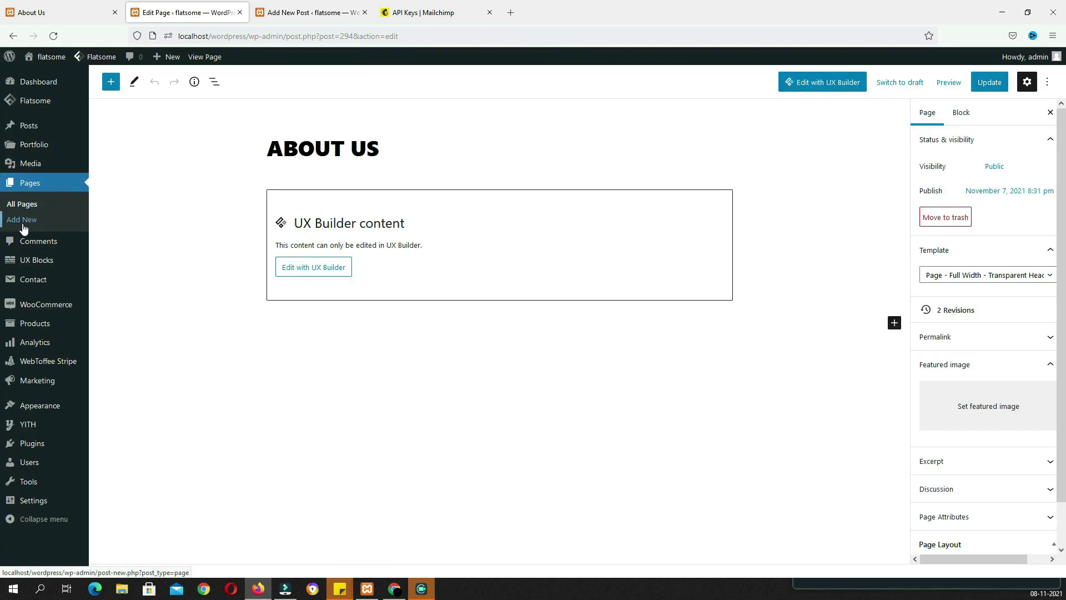
{"action": "left_click", "coordinate": [29, 228]}
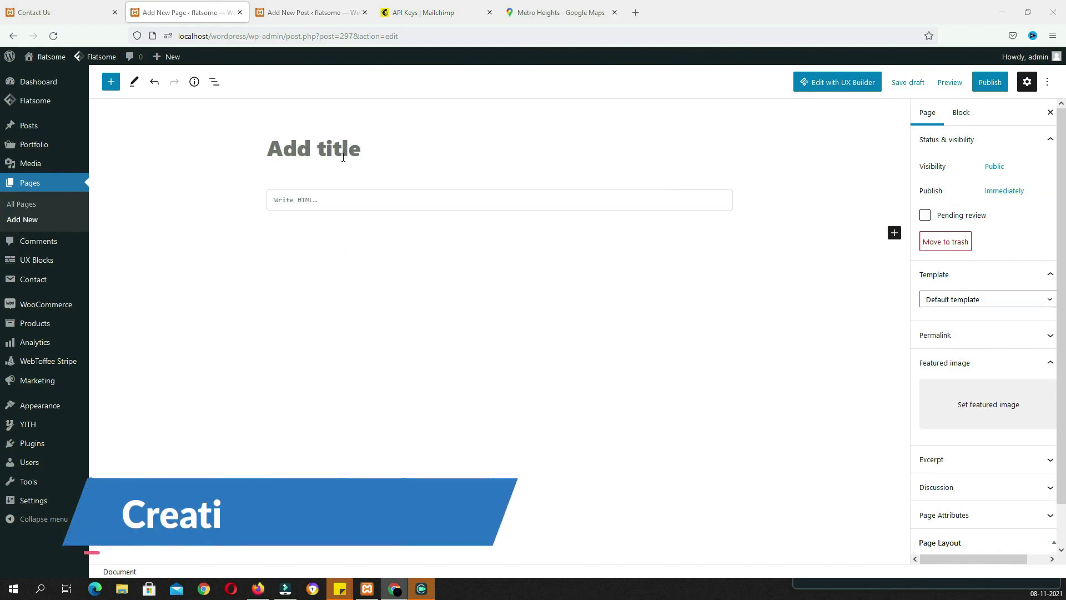
{"action": "left_click", "coordinate": [343, 150]}
{"action": "type", "text": "Contact Us"}
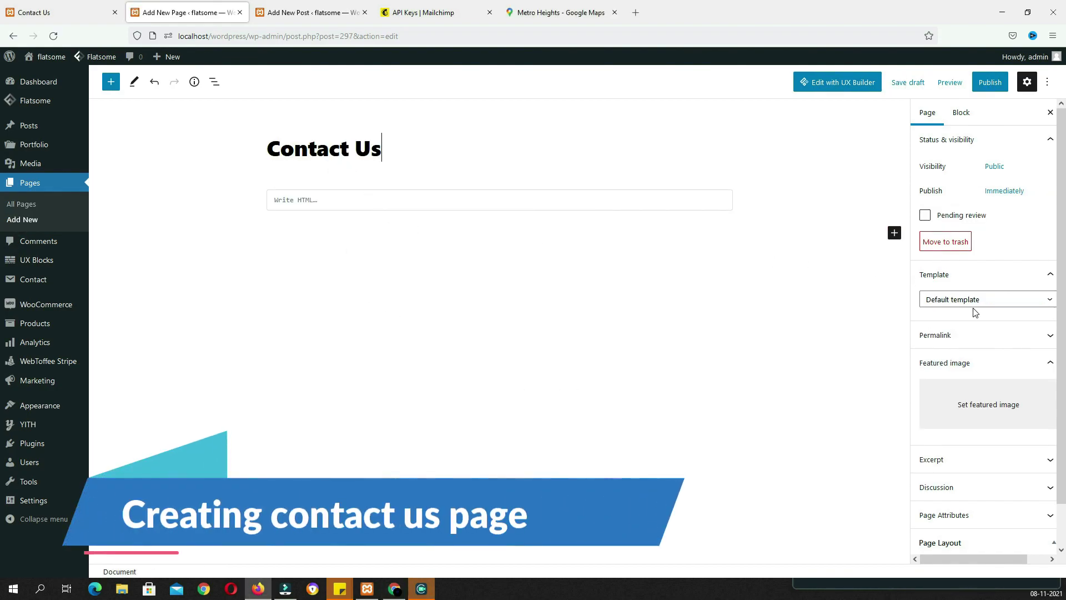
{"action": "left_click", "coordinate": [972, 300]}
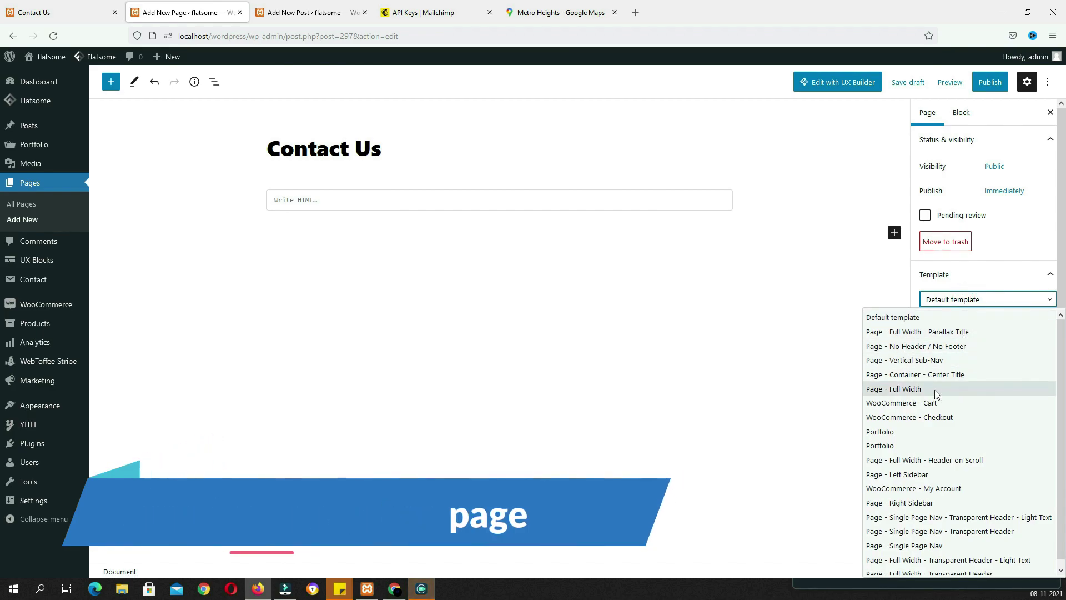
{"action": "left_click", "coordinate": [919, 390]}
{"action": "left_click", "coordinate": [988, 82]}
{"action": "left_click", "coordinate": [980, 83]}
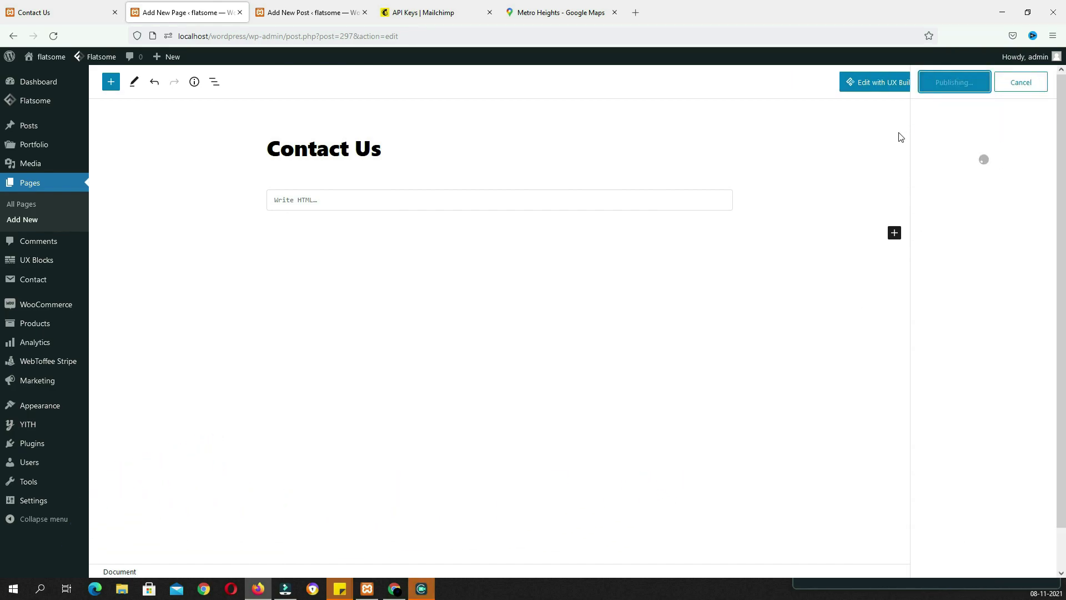
Open Contact Us in UX Builder and insert a Text element into the page
{"action": "left_click", "coordinate": [872, 89]}
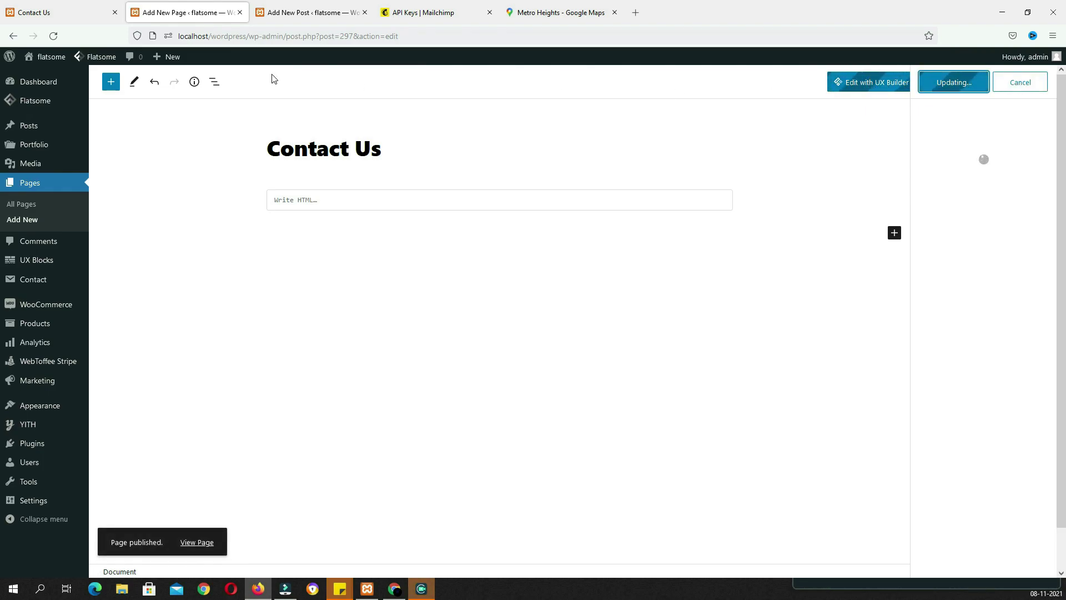
{"action": "left_click", "coordinate": [100, 14]}
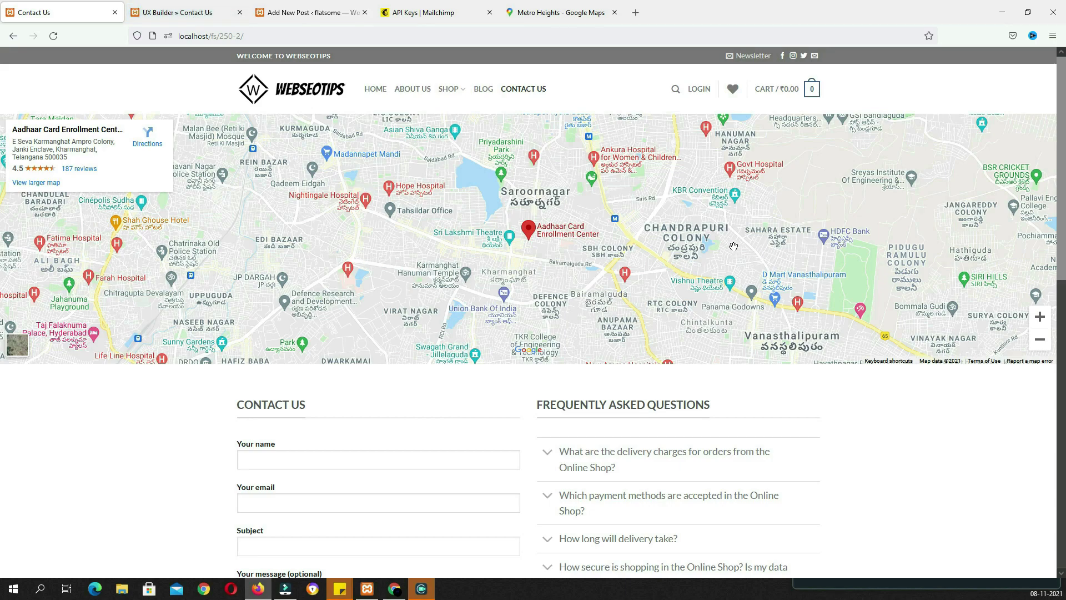
{"action": "left_click", "coordinate": [210, 13]}
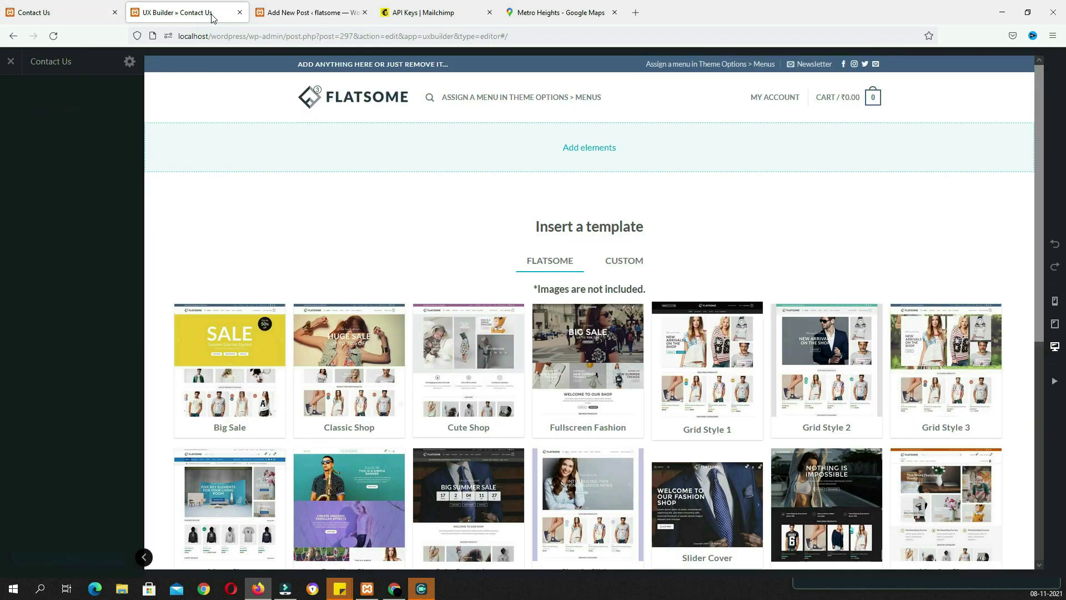
{"action": "left_click", "coordinate": [588, 148]}
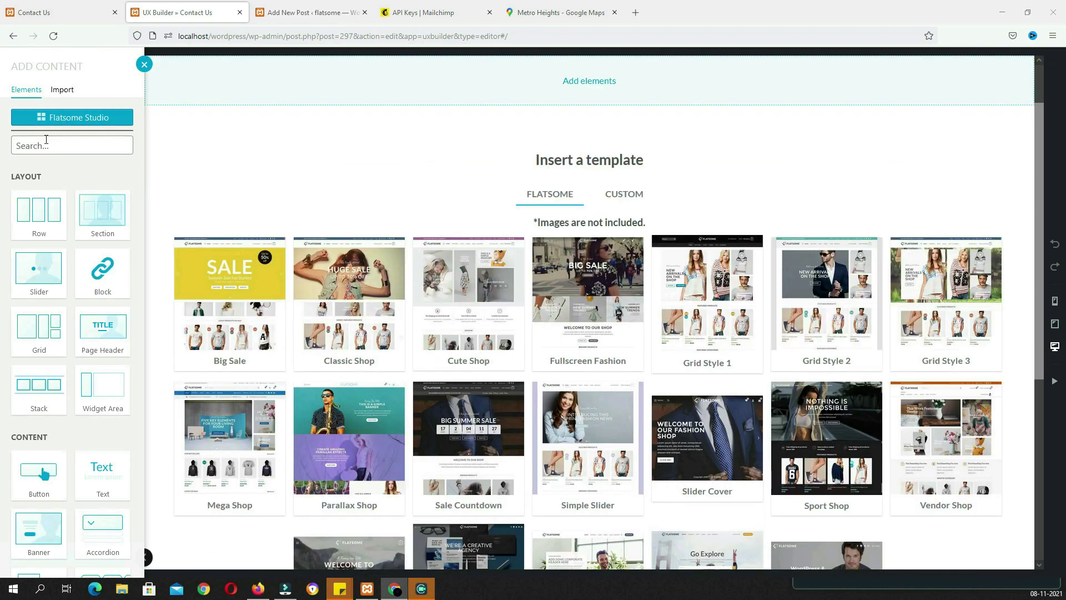
{"action": "left_click", "coordinate": [46, 139]}
{"action": "type", "text": "Tex"}
{"action": "left_click", "coordinate": [38, 215]}
{"action": "left_click", "coordinate": [70, 383]}
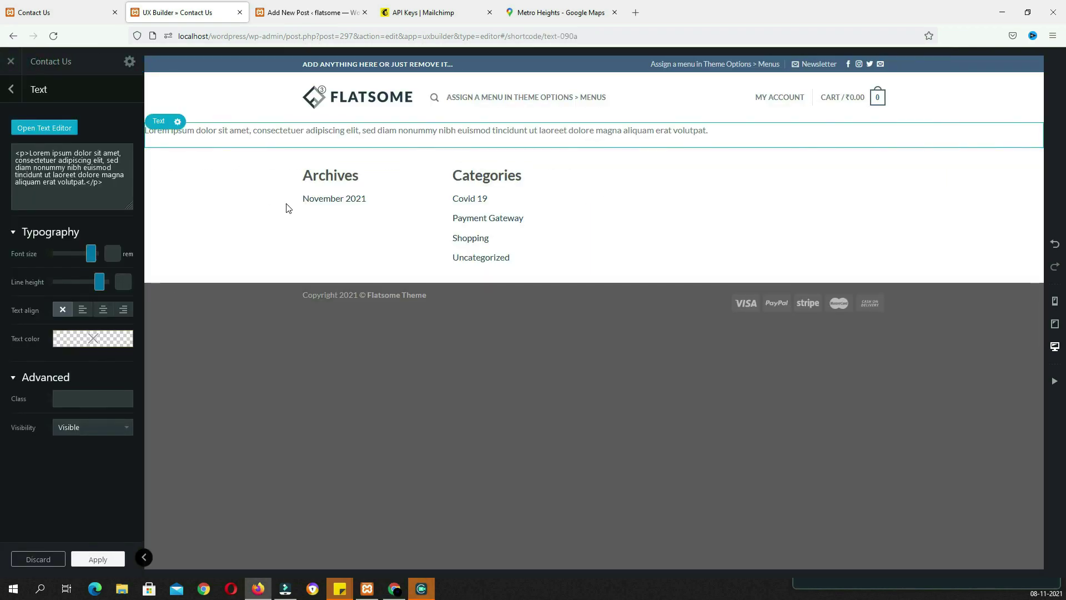
{"action": "left_click", "coordinate": [544, 13]}
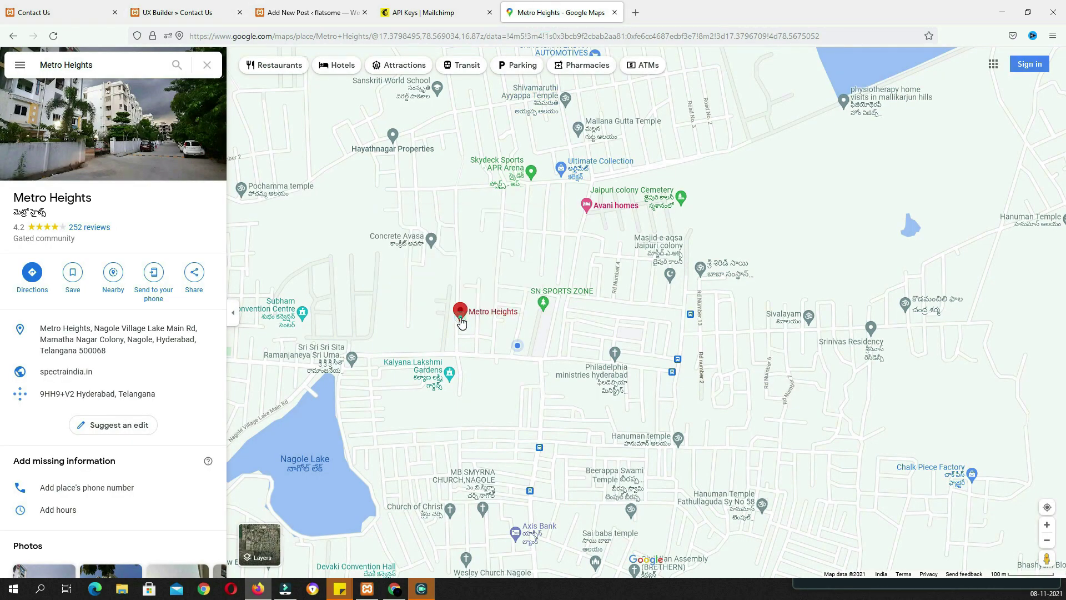
Copy the Metro Heights embed HTML and paste it over the text block's placeholder paragraph
{"action": "left_click", "coordinate": [198, 276]}
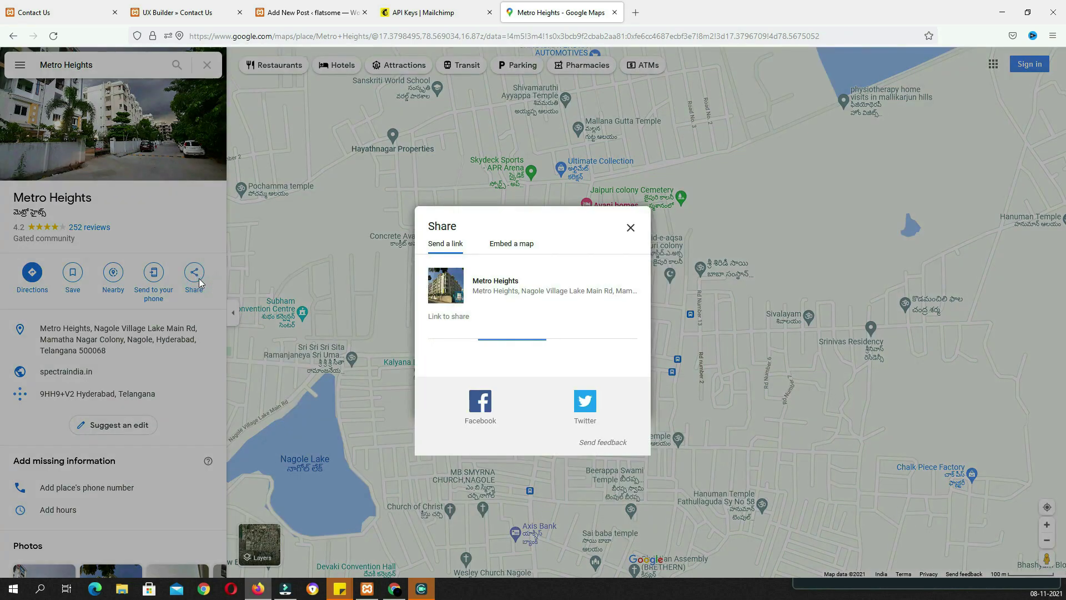
{"action": "left_click", "coordinate": [511, 243]}
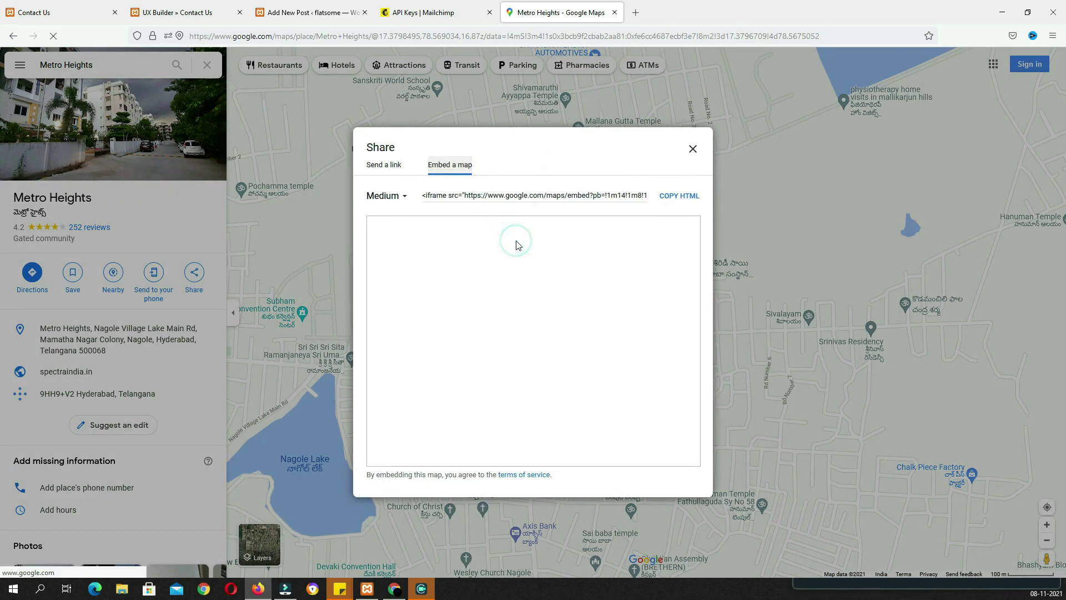
{"action": "left_click", "coordinate": [674, 196]}
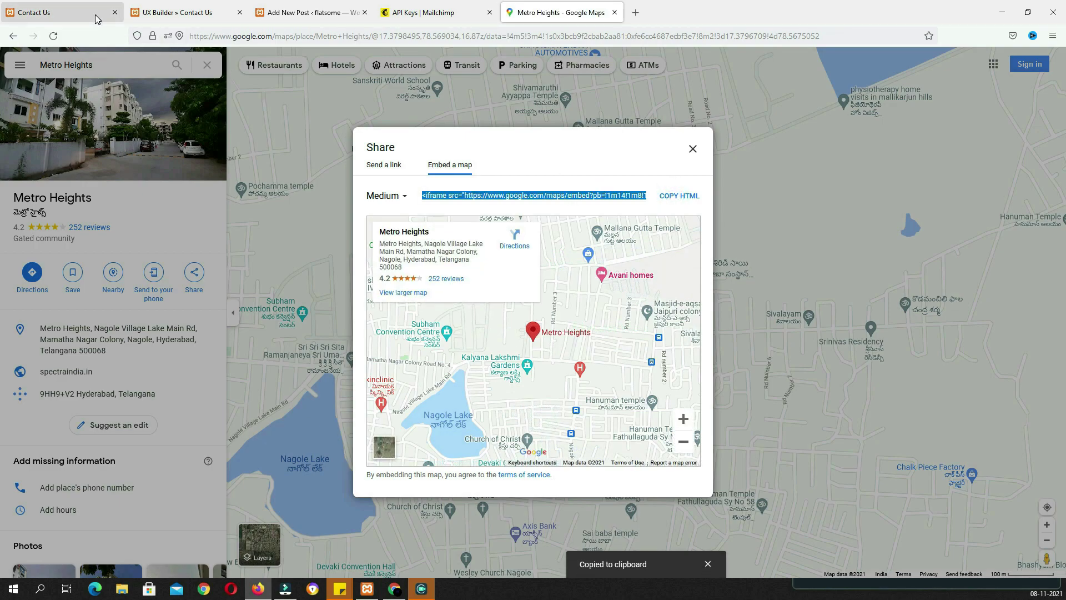
{"action": "left_click", "coordinate": [61, 12]}
{"action": "left_click", "coordinate": [167, 13]}
{"action": "left_click_drag", "start_coordinate": [115, 185], "coordinate": [5, 143]}
{"action": "key", "text": "ctrl+v"}
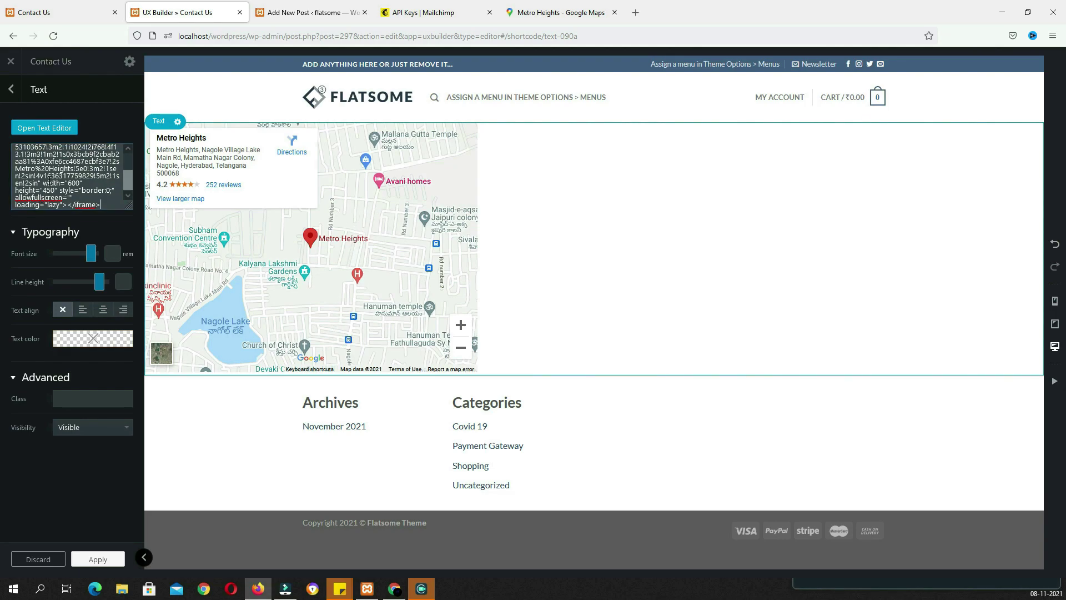
Change the map iframe width from 600 to 100% and height from 450 to 500
{"action": "double_click", "coordinate": [73, 183]}
{"action": "type", "text": "100"}
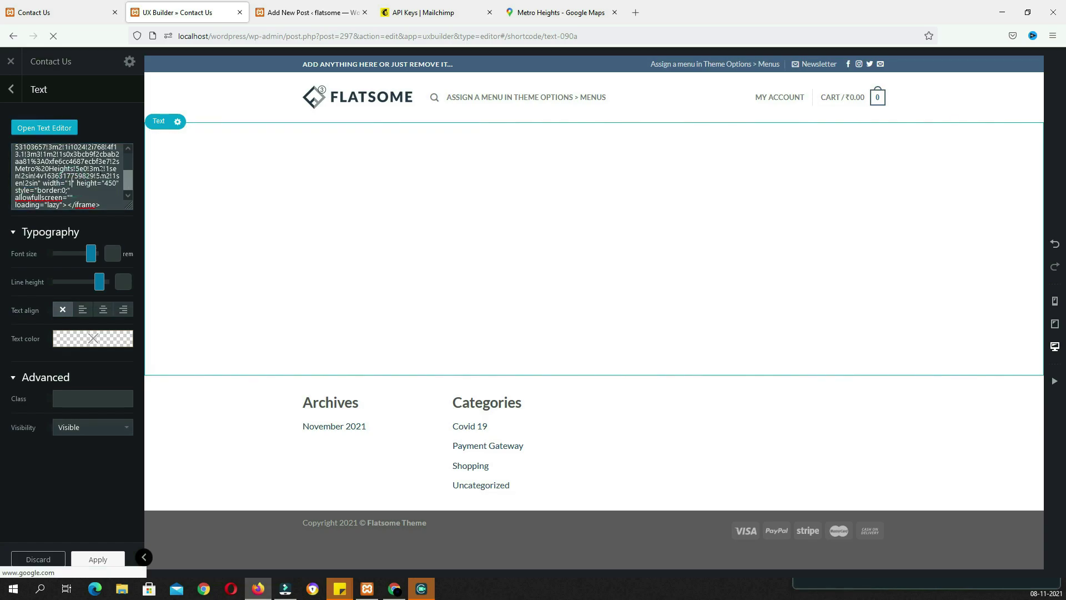
{"action": "type", "text": "%"}
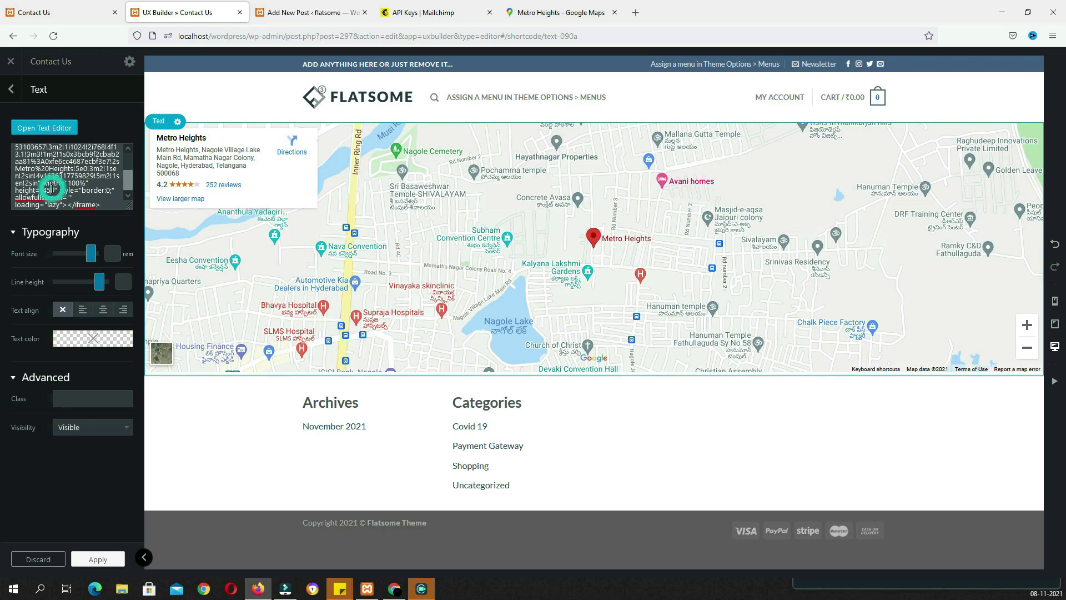
{"action": "double_click", "coordinate": [47, 190]}
{"action": "type", "text": "500"}
{"action": "left_click", "coordinate": [72, 13]}
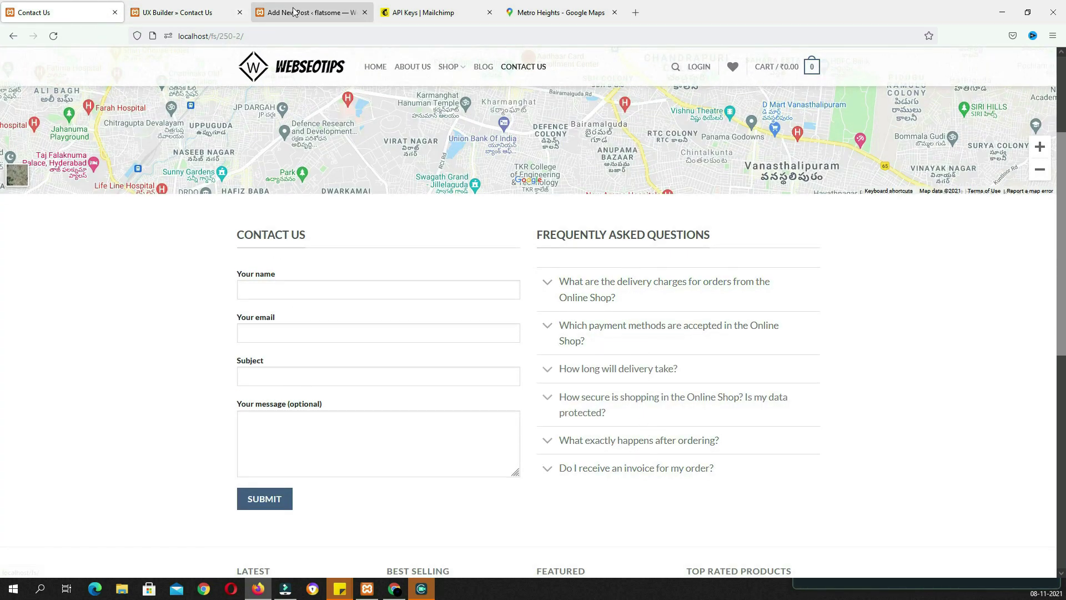
Add a Gap spacer below the map and raise its height to 50px
{"action": "left_click", "coordinate": [176, 13]}
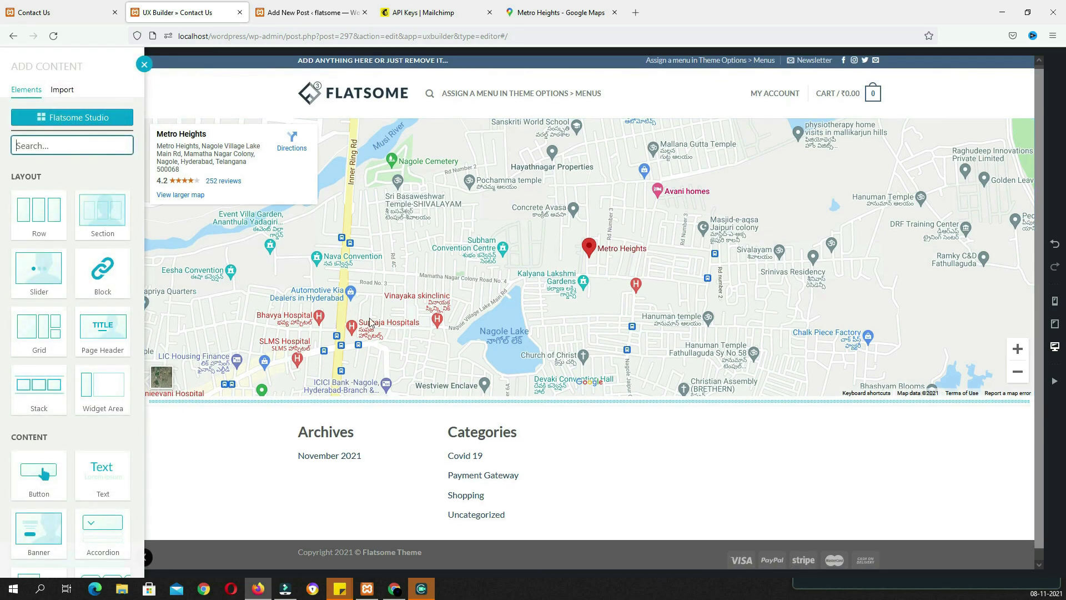
{"action": "type", "text": "gap"}
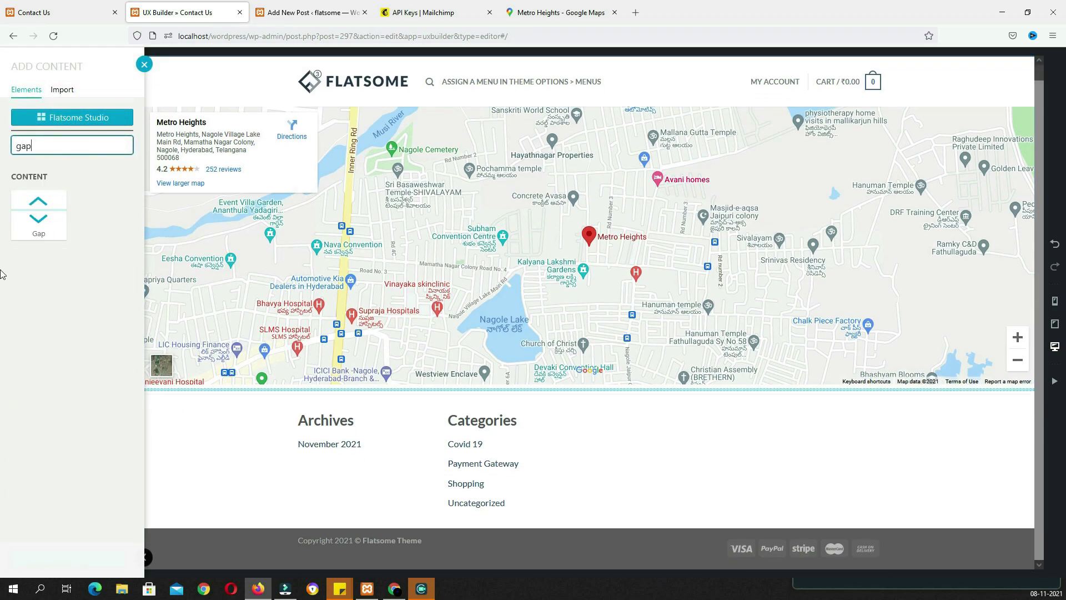
{"action": "left_click", "coordinate": [39, 217]}
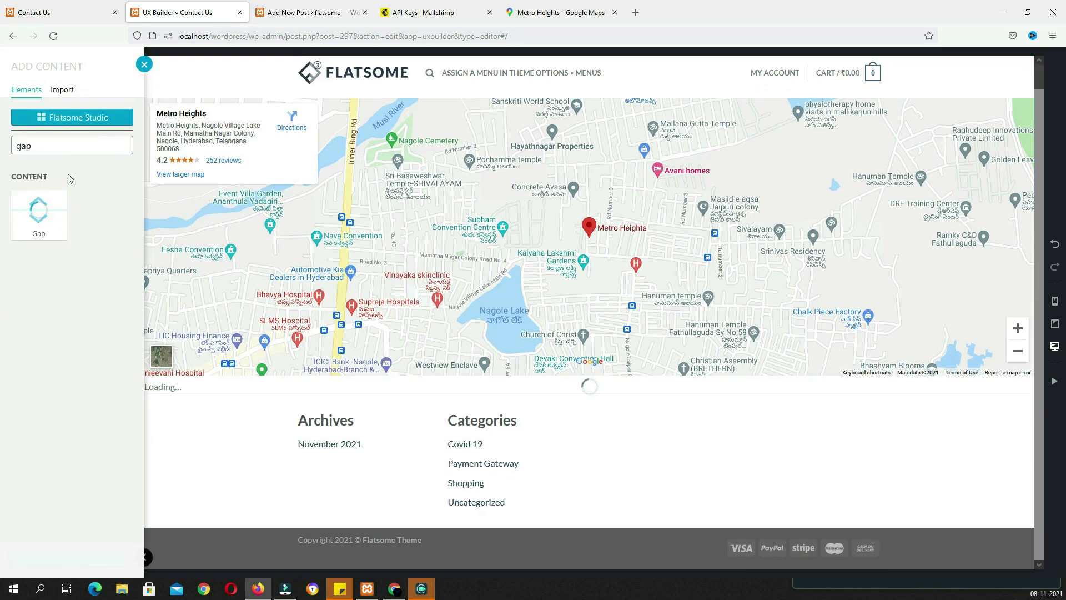
{"action": "left_click_drag", "start_coordinate": [80, 128], "coordinate": [92, 127]}
Add a Row with the 2 Columns preset beneath the gap
{"action": "left_click", "coordinate": [588, 407]}
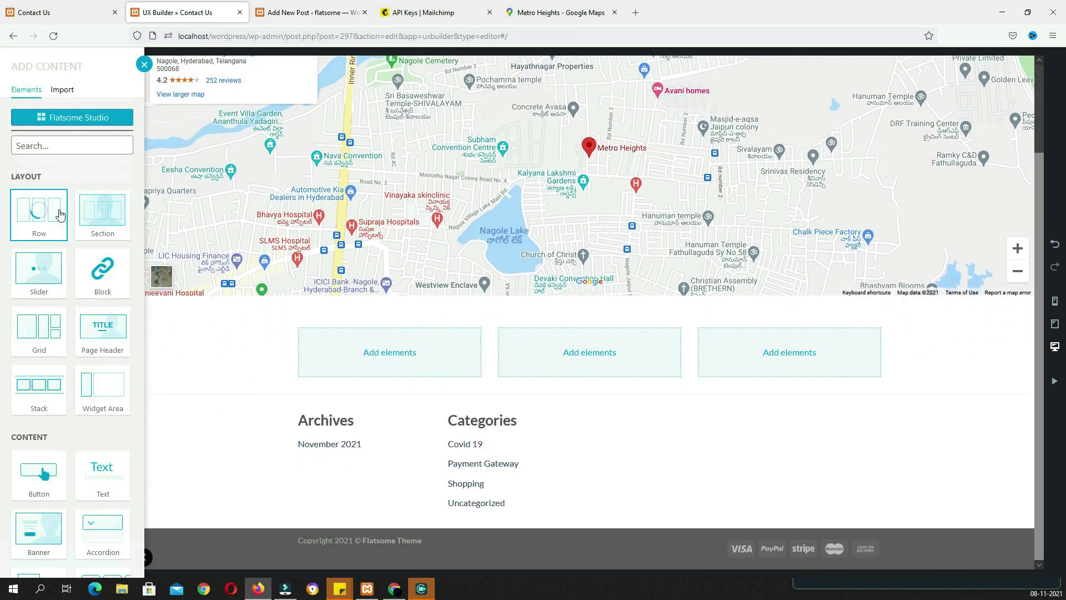
{"action": "left_click", "coordinate": [36, 208]}
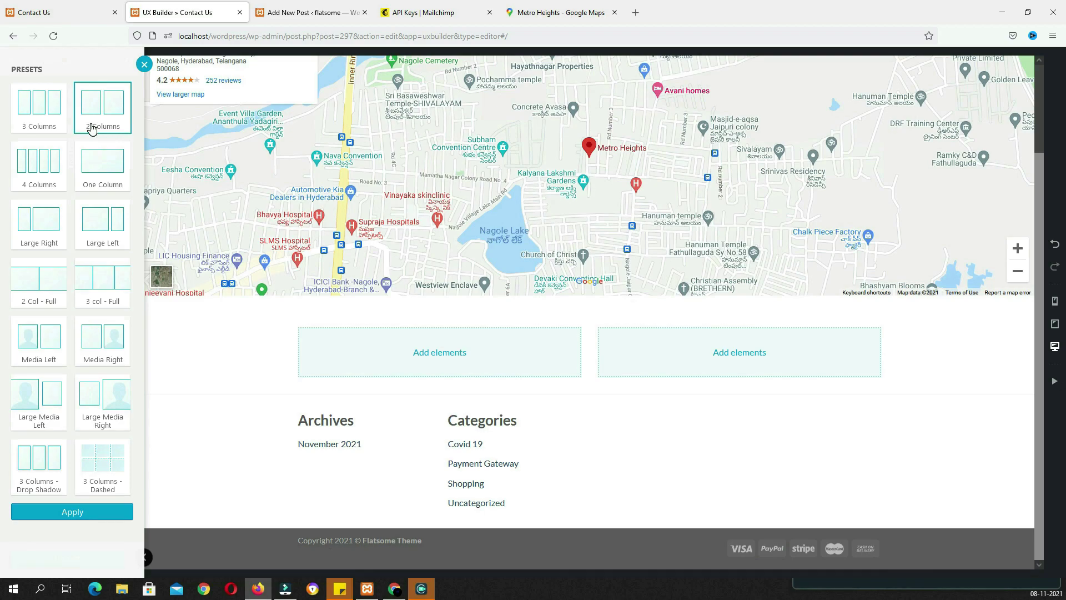
{"action": "left_click", "coordinate": [95, 512]}
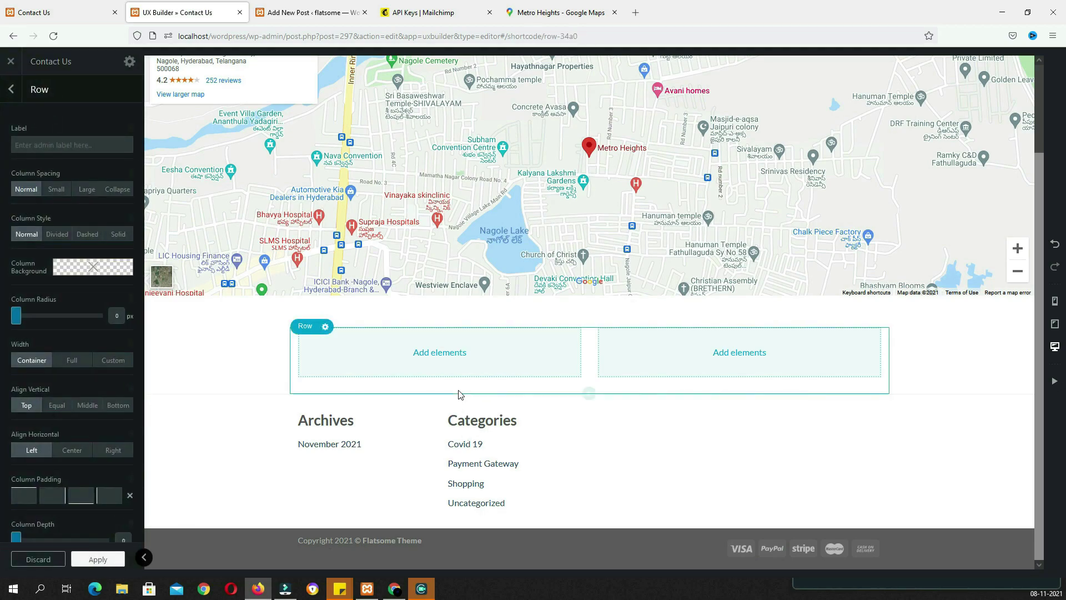
{"action": "left_click", "coordinate": [441, 356]}
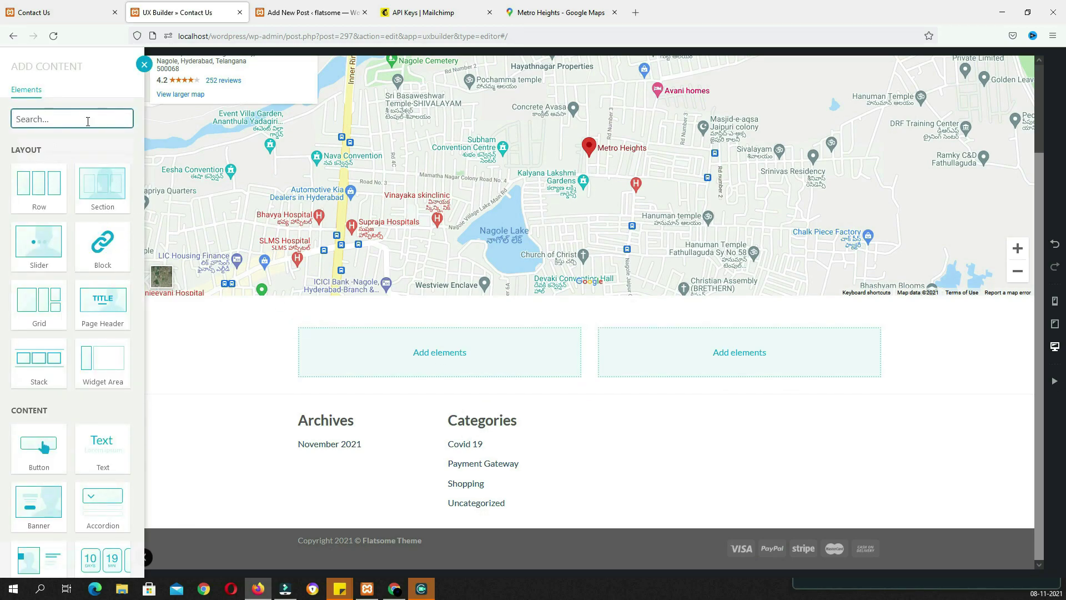
Add a Title element reading 'Contact Us' to the left column
{"action": "type", "text": "tit"}
{"action": "left_click", "coordinate": [39, 191]}
{"action": "left_click", "coordinate": [95, 15]}
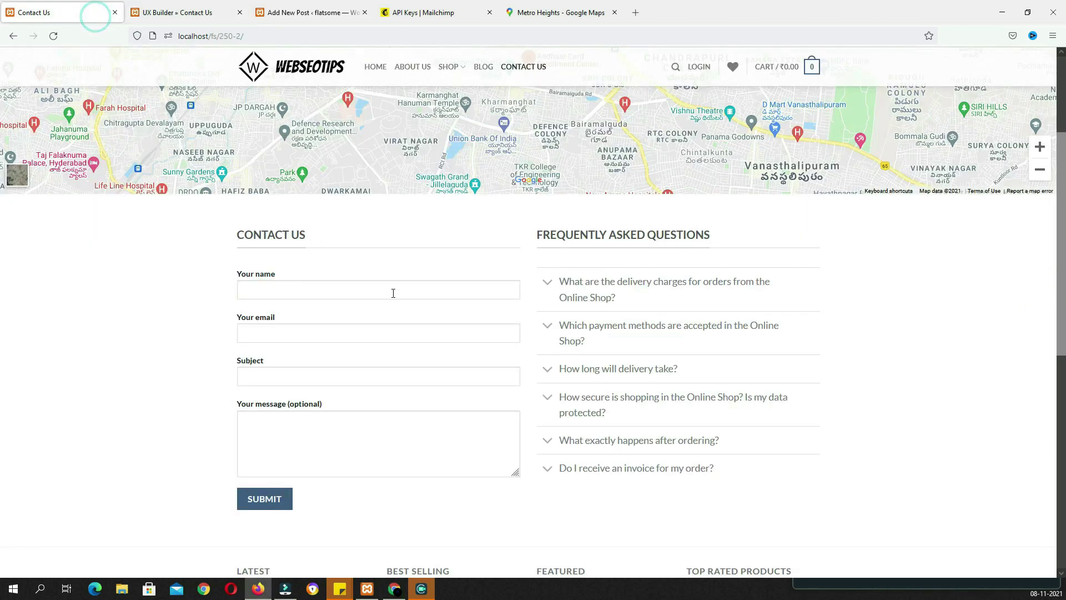
{"action": "triple_click", "coordinate": [314, 243]}
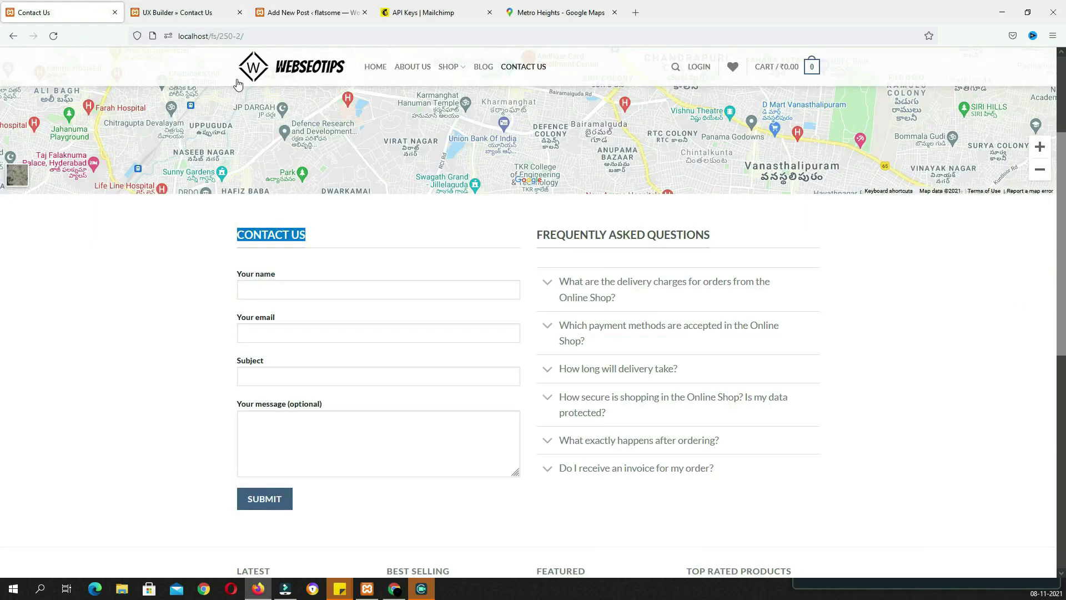
{"action": "left_click", "coordinate": [183, 13]}
{"action": "key", "text": "ctrl+v"}
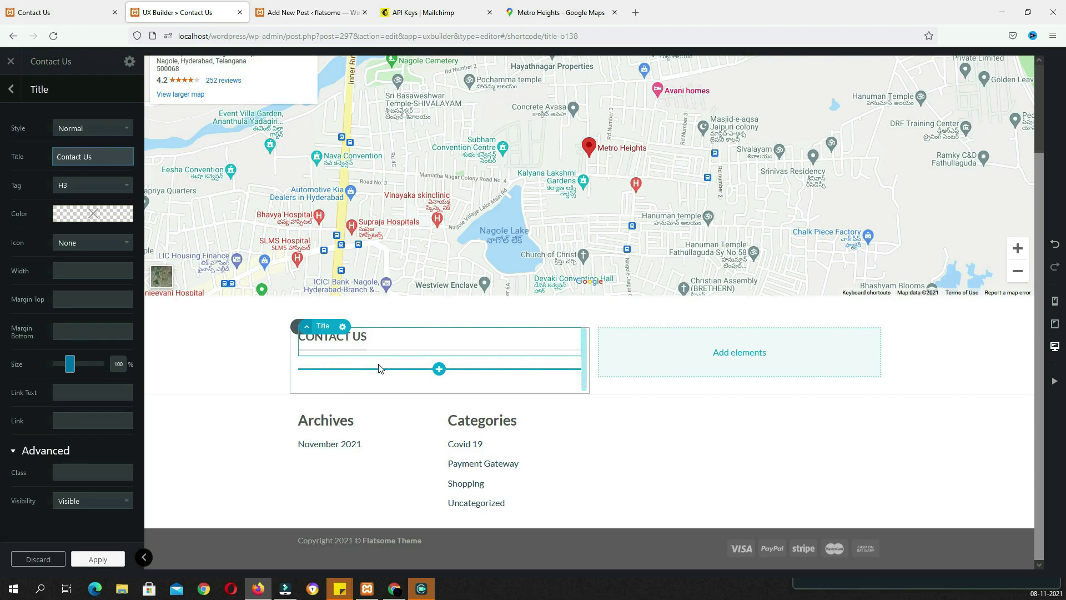
Insert a Form (CF7) element below the title, set to Contact form 1
{"action": "left_click", "coordinate": [440, 370]}
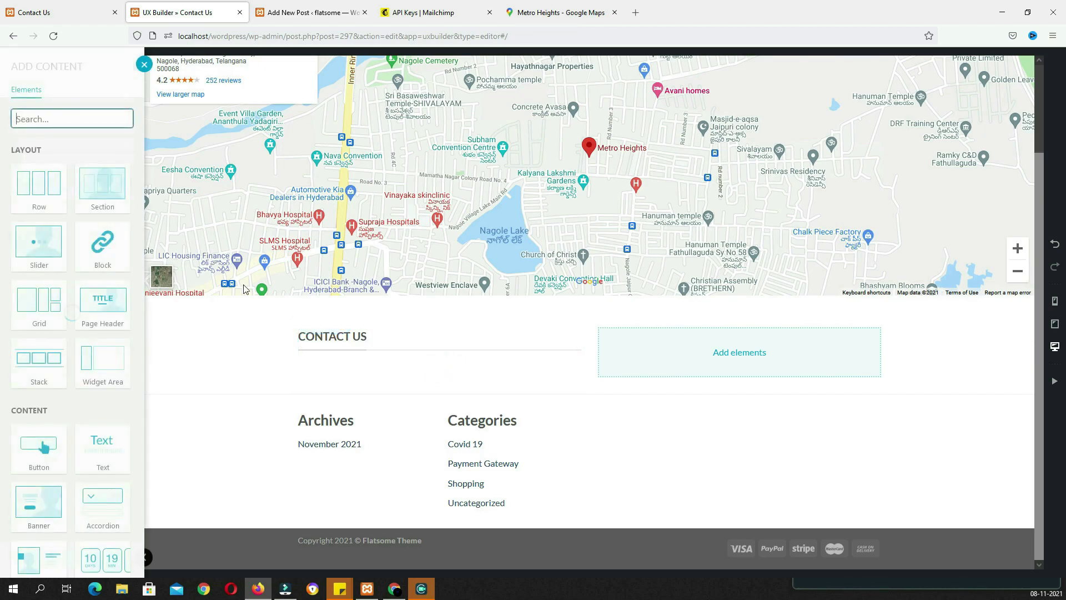
{"action": "type", "text": "7"}
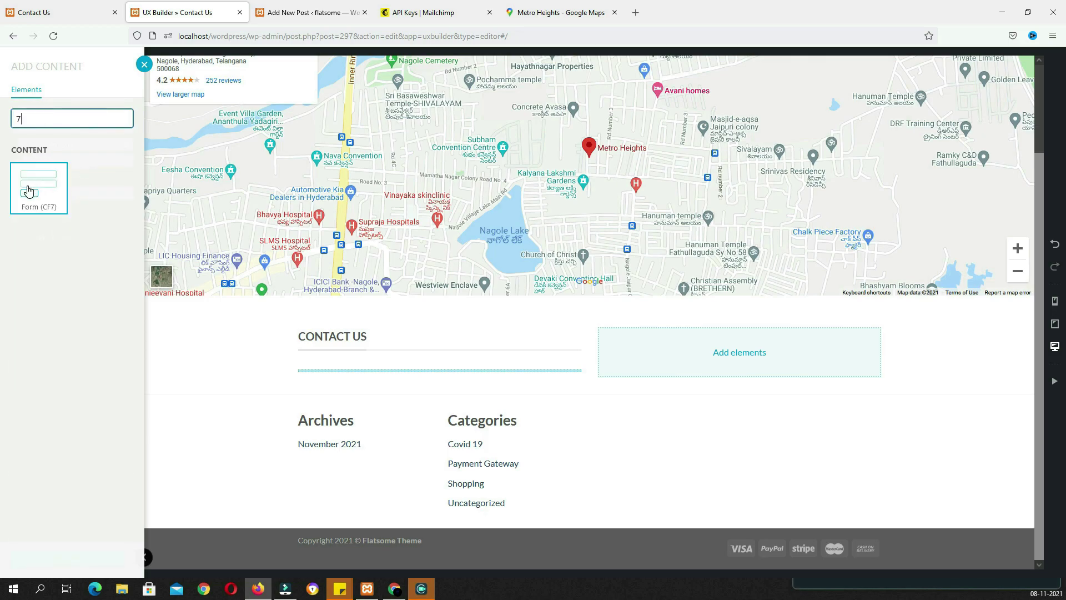
{"action": "left_click", "coordinate": [31, 191]}
{"action": "left_click", "coordinate": [93, 128]}
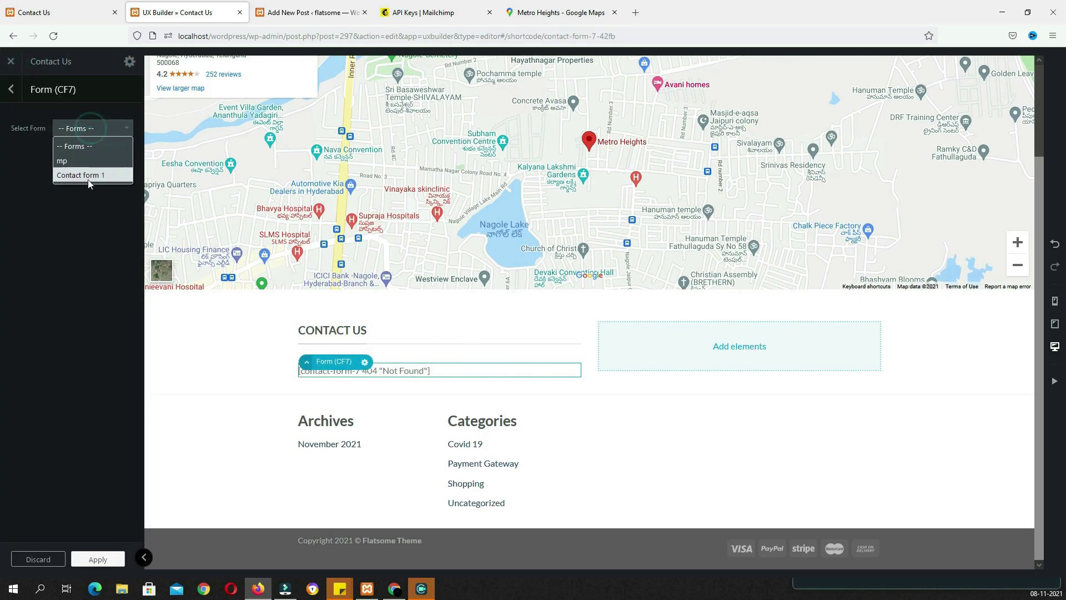
{"action": "left_click", "coordinate": [88, 176]}
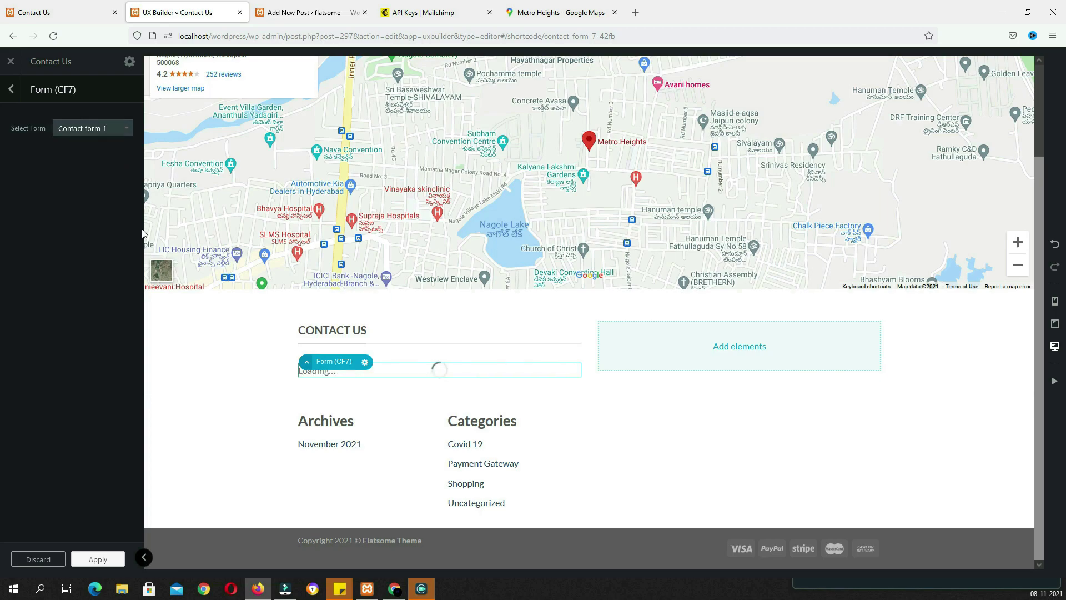
{"action": "left_click", "coordinate": [738, 290]}
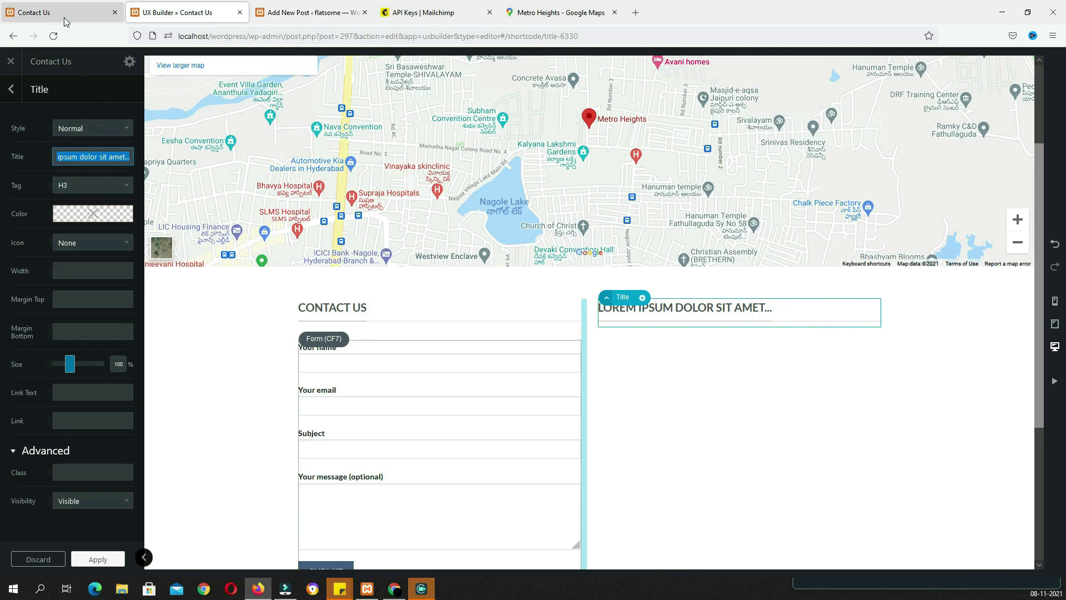
Title the right column 'Frequently Asked Questions' and insert an Accordion below it
{"action": "left_click", "coordinate": [65, 16]}
{"action": "left_click_drag", "start_coordinate": [719, 237], "coordinate": [538, 242]}
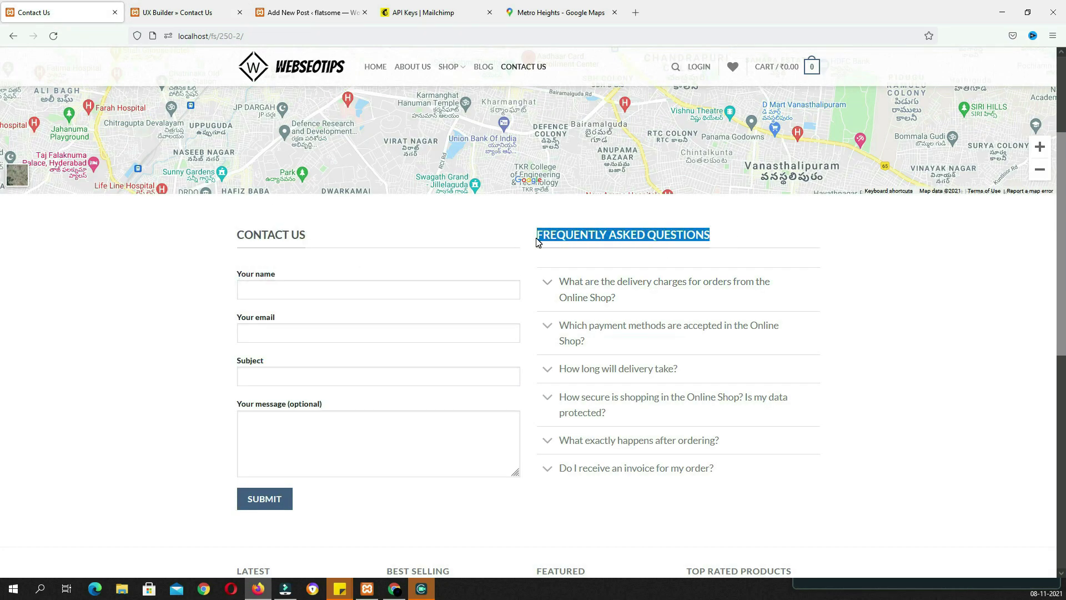
{"action": "key", "text": "ctrl+Tab"}
{"action": "key", "text": "ctrl+v"}
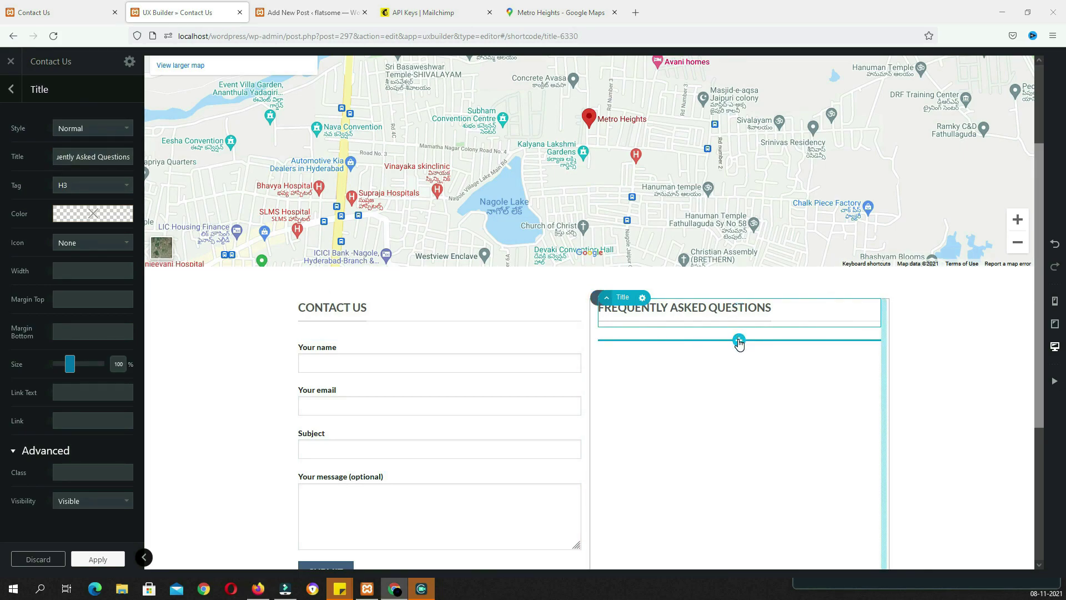
{"action": "left_click", "coordinate": [739, 341]}
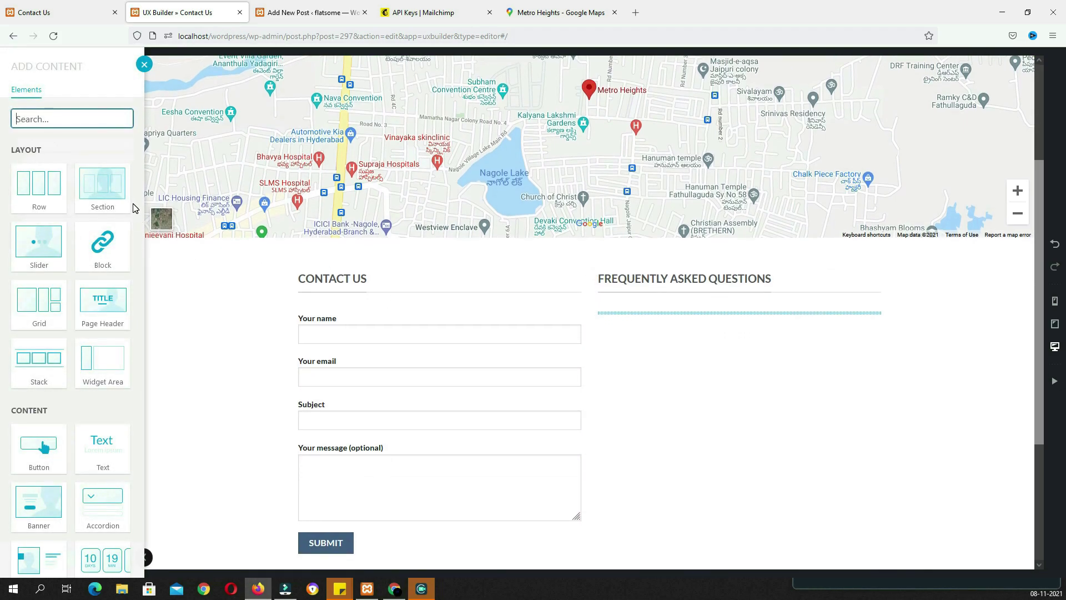
{"action": "type", "text": "ac"}
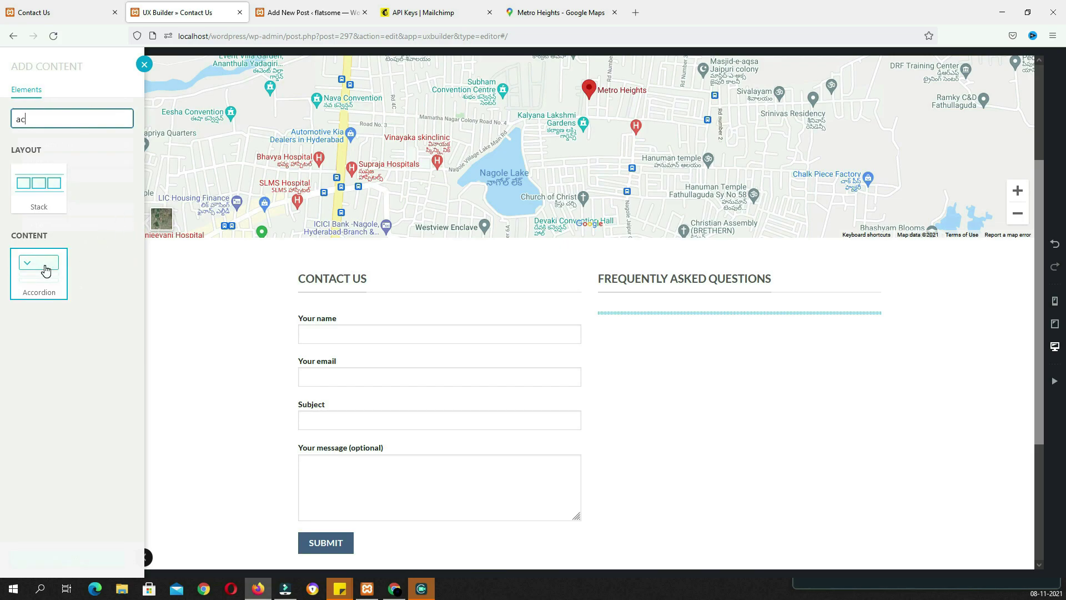
{"action": "left_click", "coordinate": [40, 270]}
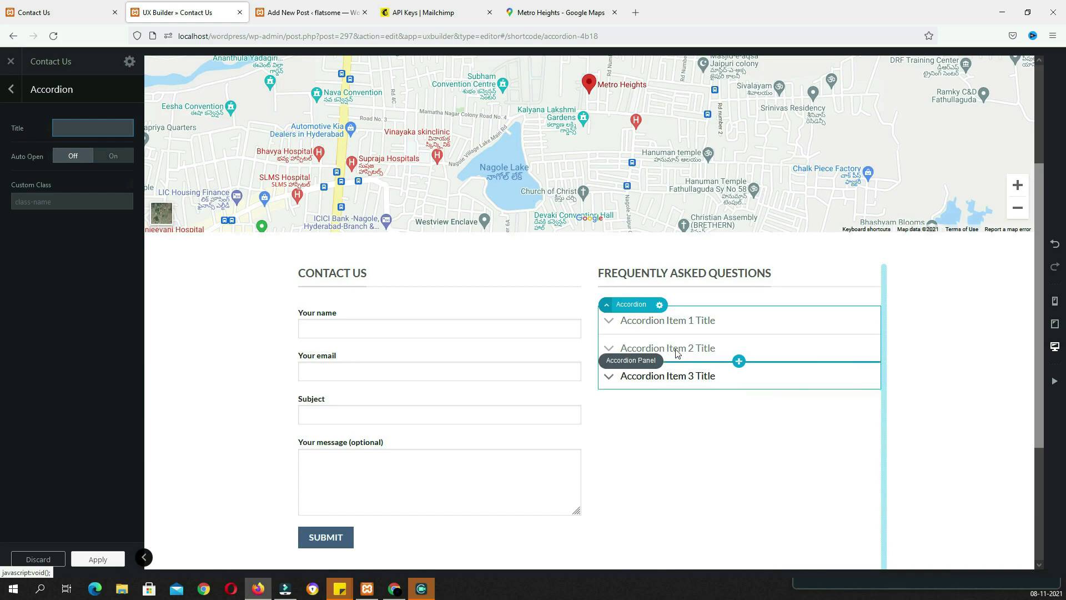
Duplicate accordion items to bring the accordion up to five panels
{"action": "left_click", "coordinate": [672, 330]}
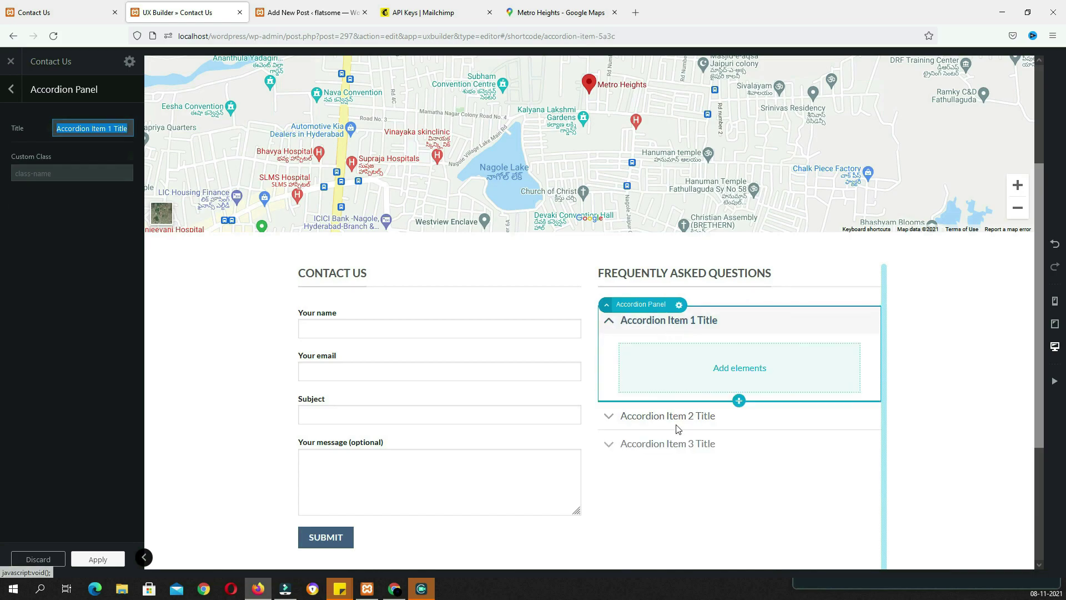
{"action": "right_click", "coordinate": [637, 447]}
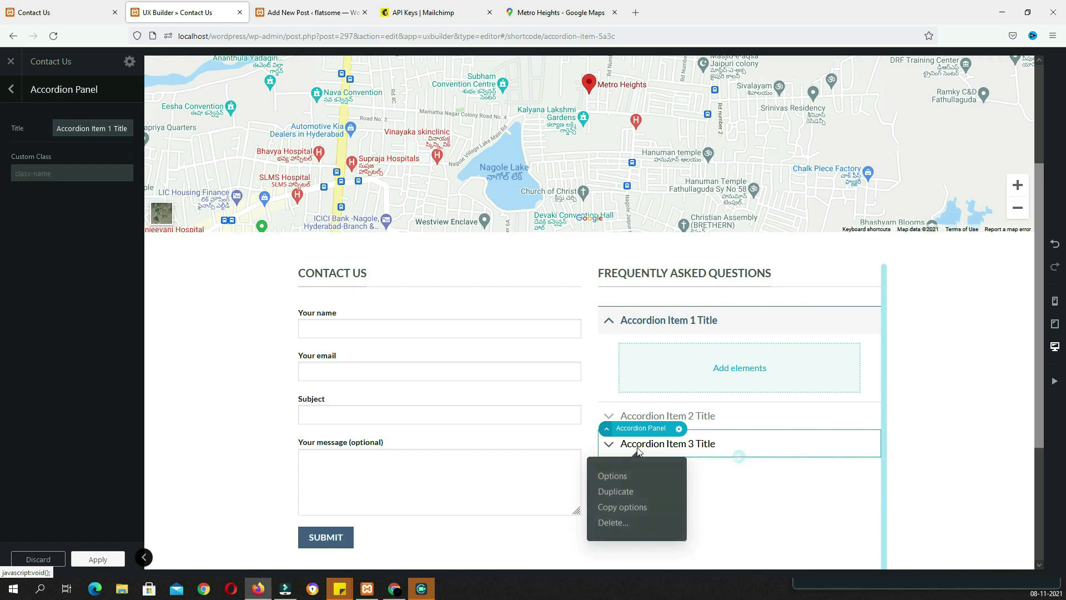
{"action": "left_click", "coordinate": [615, 493]}
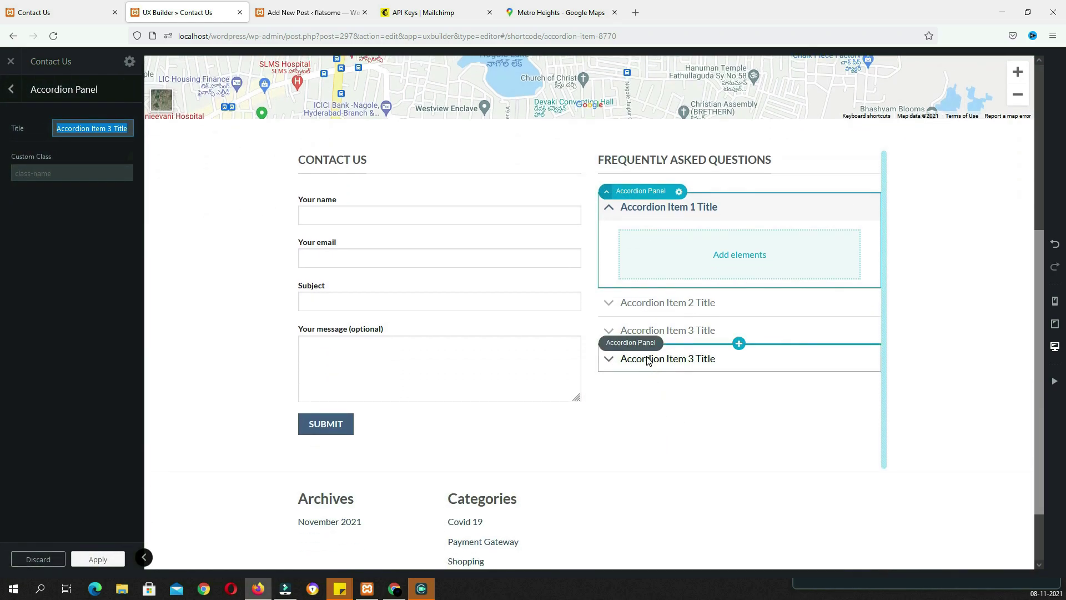
{"action": "right_click", "coordinate": [636, 358]}
{"action": "left_click", "coordinate": [621, 400]}
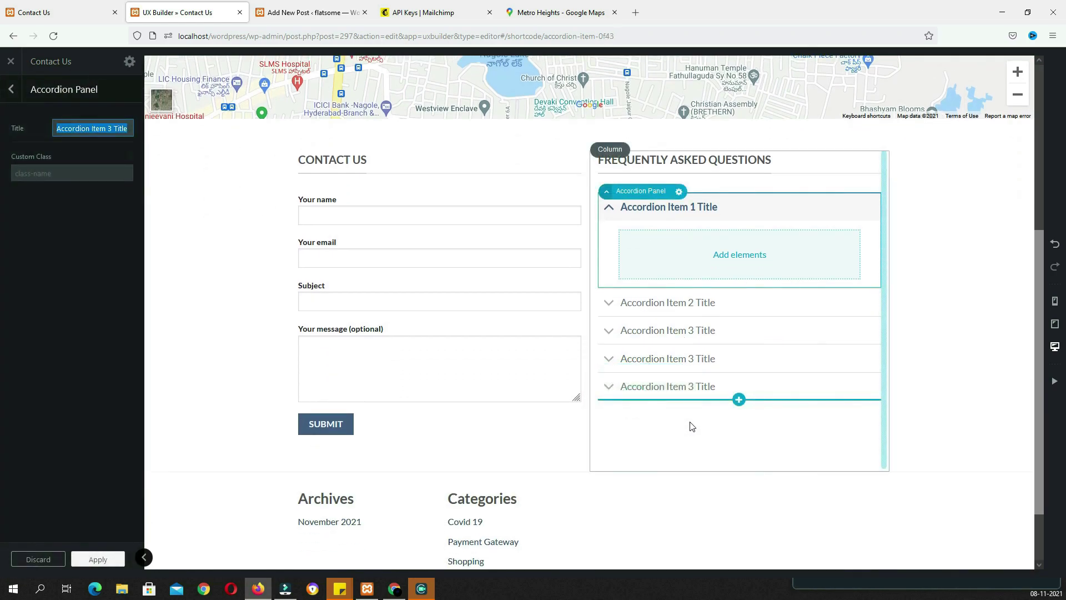
Retitle the first accordion panel with the delivery charges question
{"action": "left_click", "coordinate": [651, 214]}
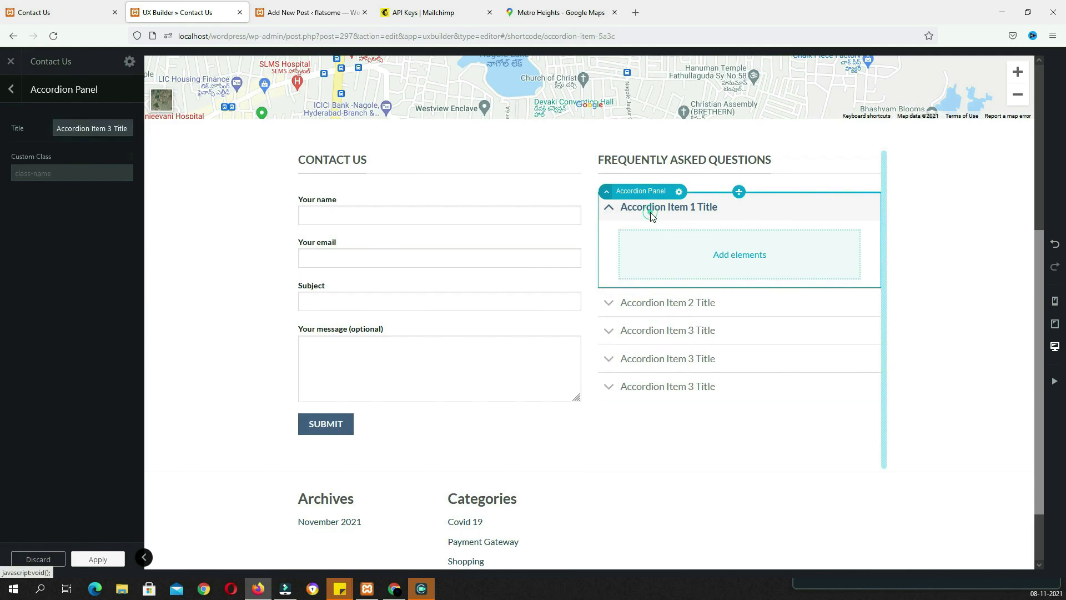
{"action": "left_click", "coordinate": [654, 213]}
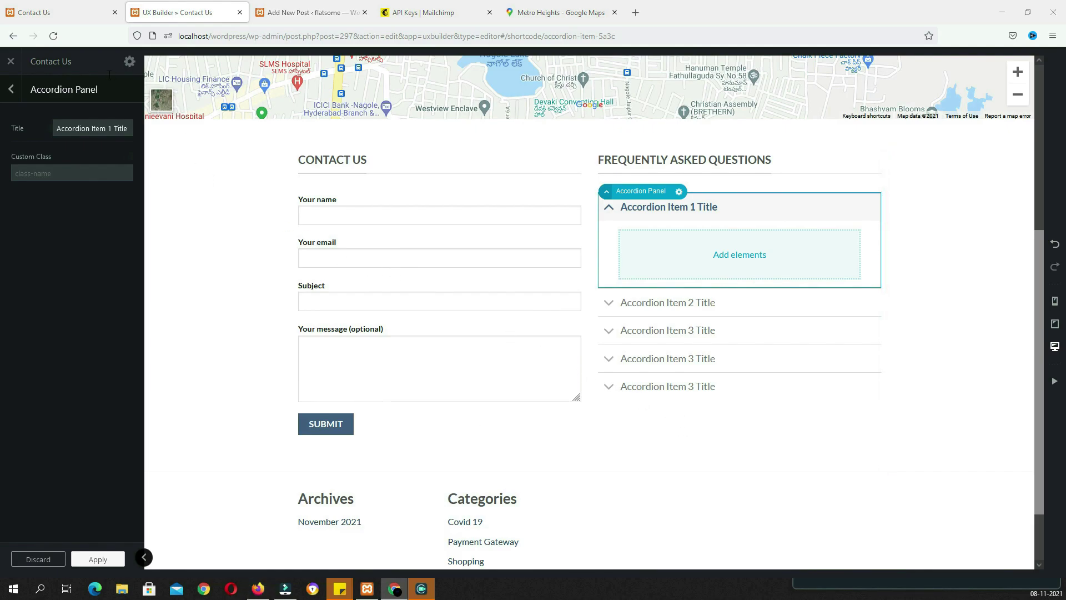
{"action": "triple_click", "coordinate": [96, 131]}
{"action": "key", "text": "ctrl+v"}
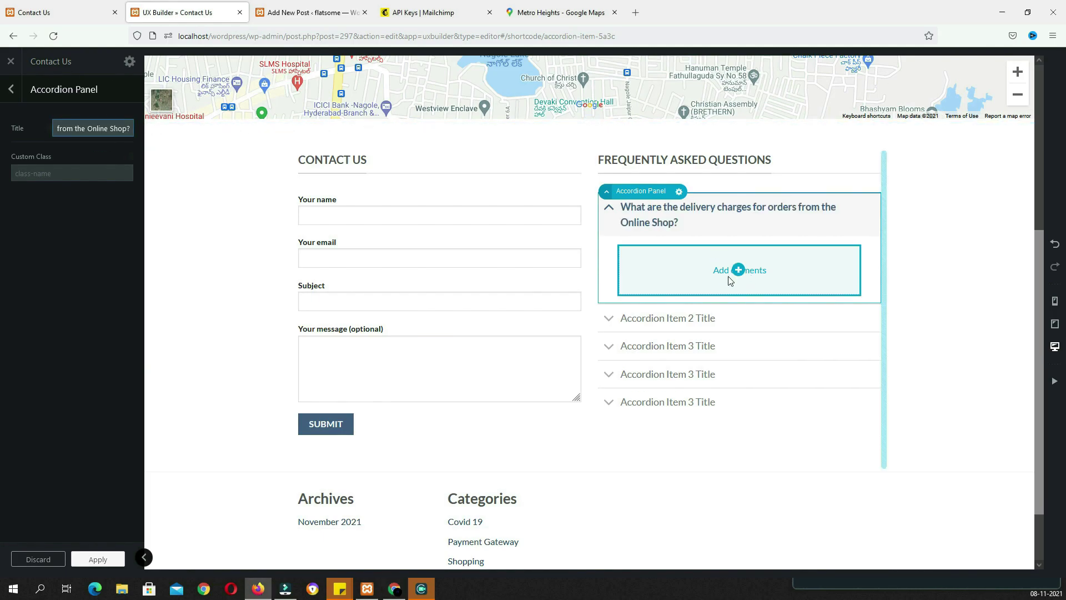
Add a plain paragraph Text element inside the first panel, apply it, and update the page
{"action": "left_click", "coordinate": [737, 271]}
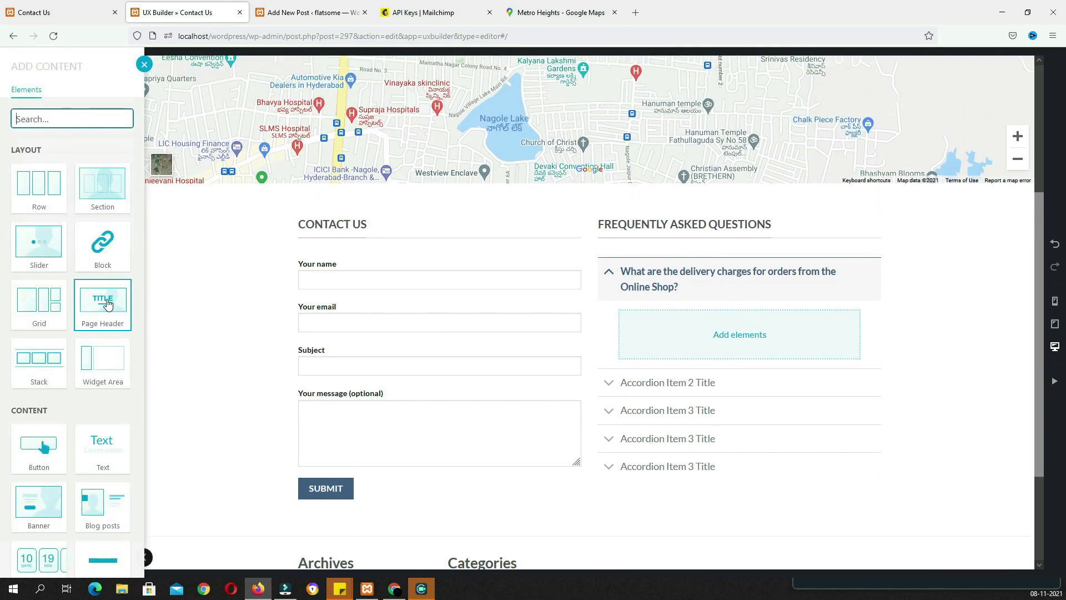
{"action": "left_click", "coordinate": [99, 459]}
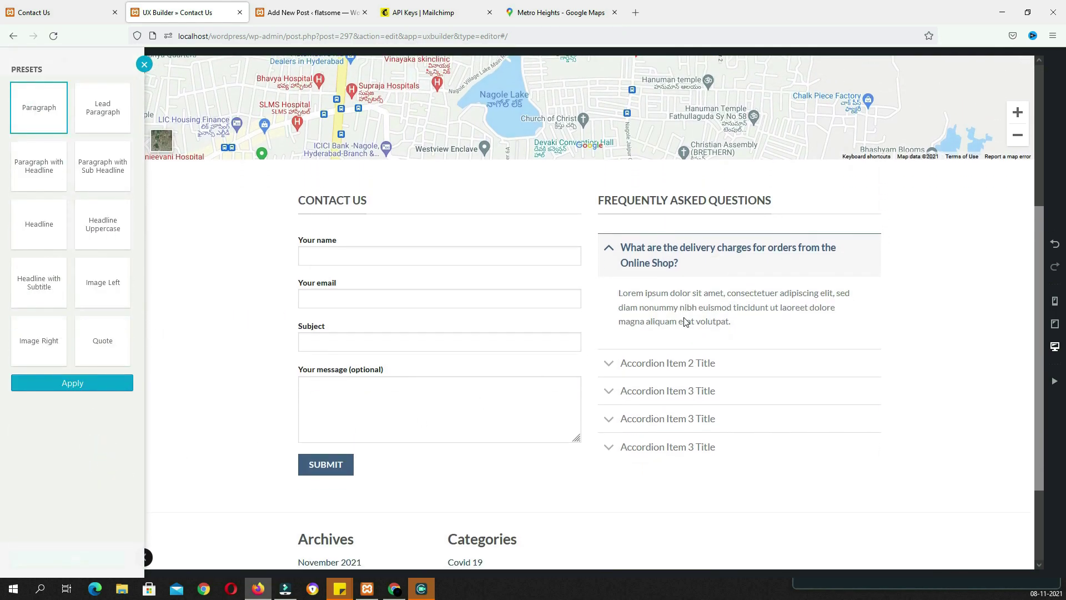
{"action": "left_click", "coordinate": [72, 383]}
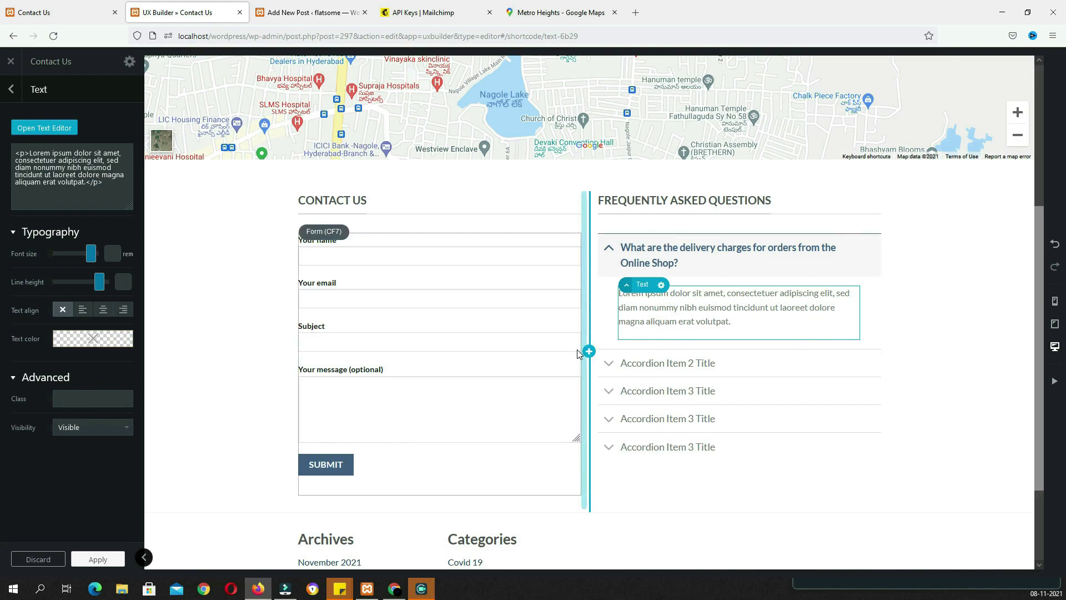
{"action": "left_click", "coordinate": [93, 560]}
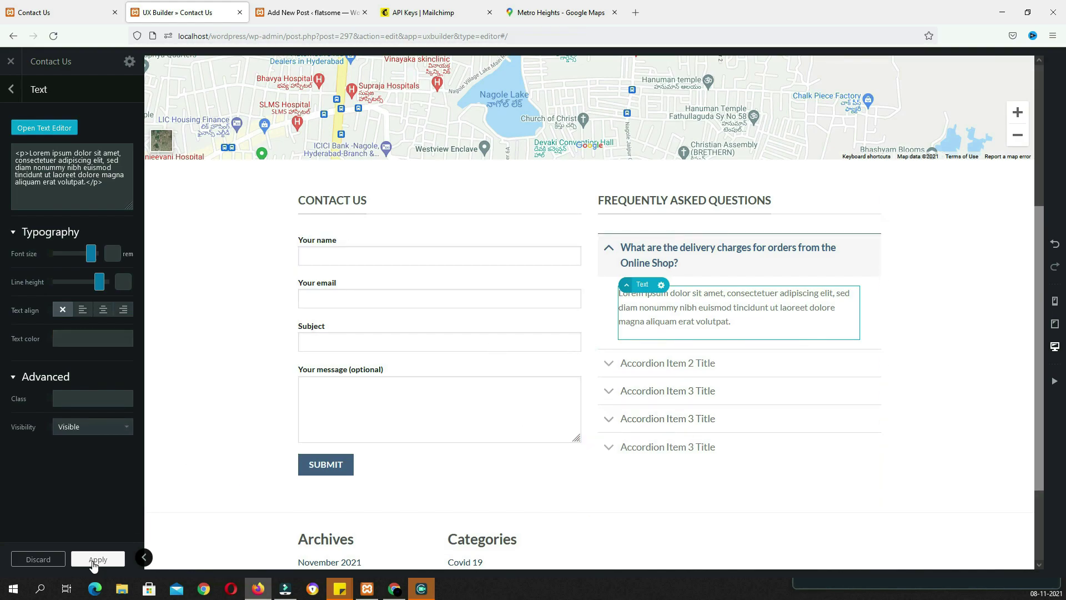
{"action": "left_click", "coordinate": [86, 564]}
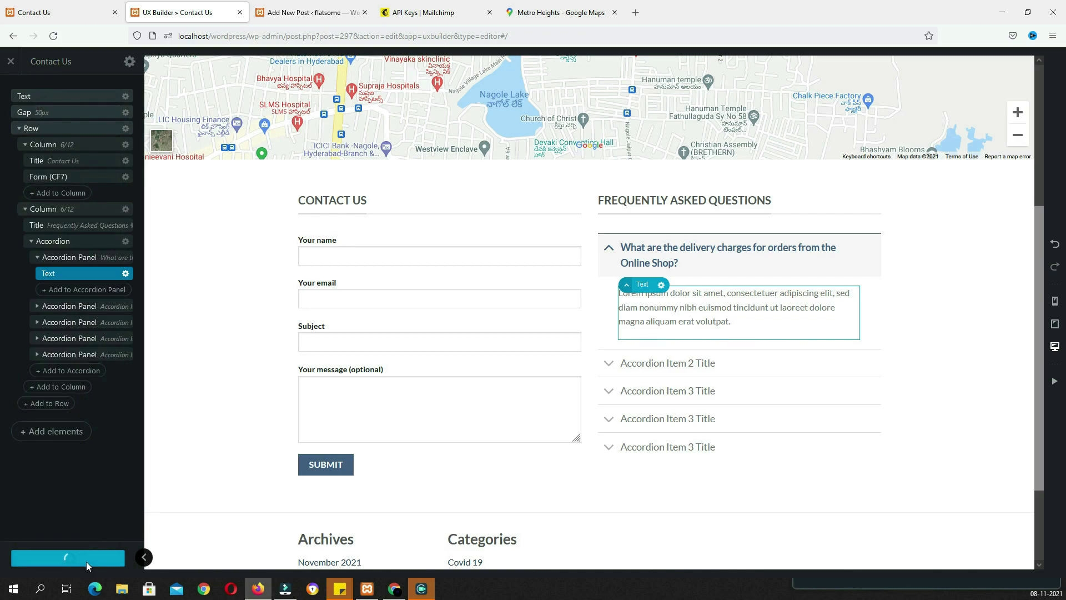
Create a new page titled 'Blog' and publish it
{"action": "left_click", "coordinate": [14, 64]}
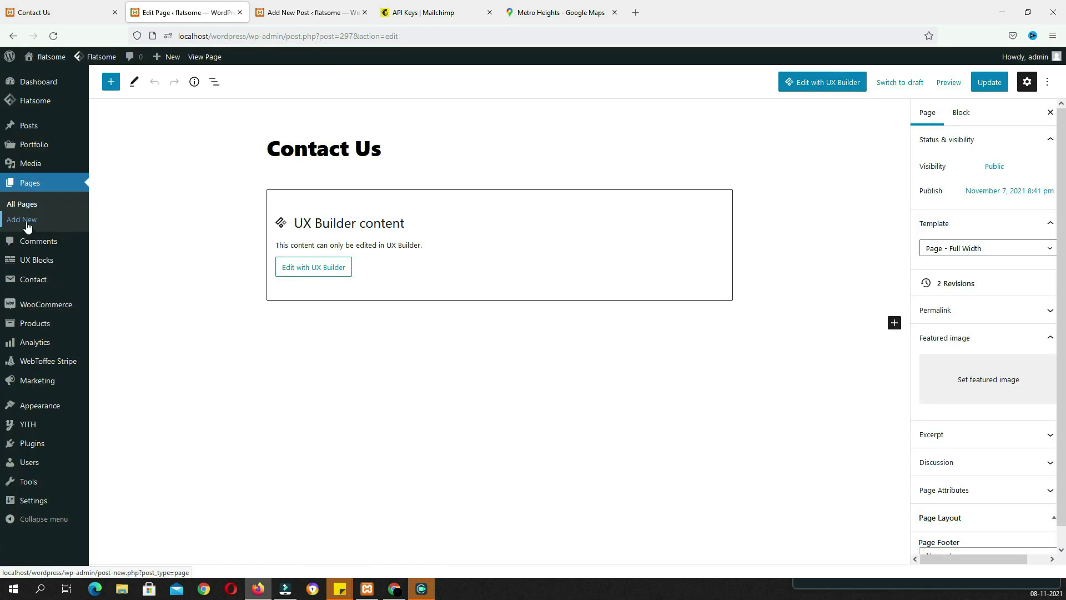
{"action": "left_click", "coordinate": [26, 222]}
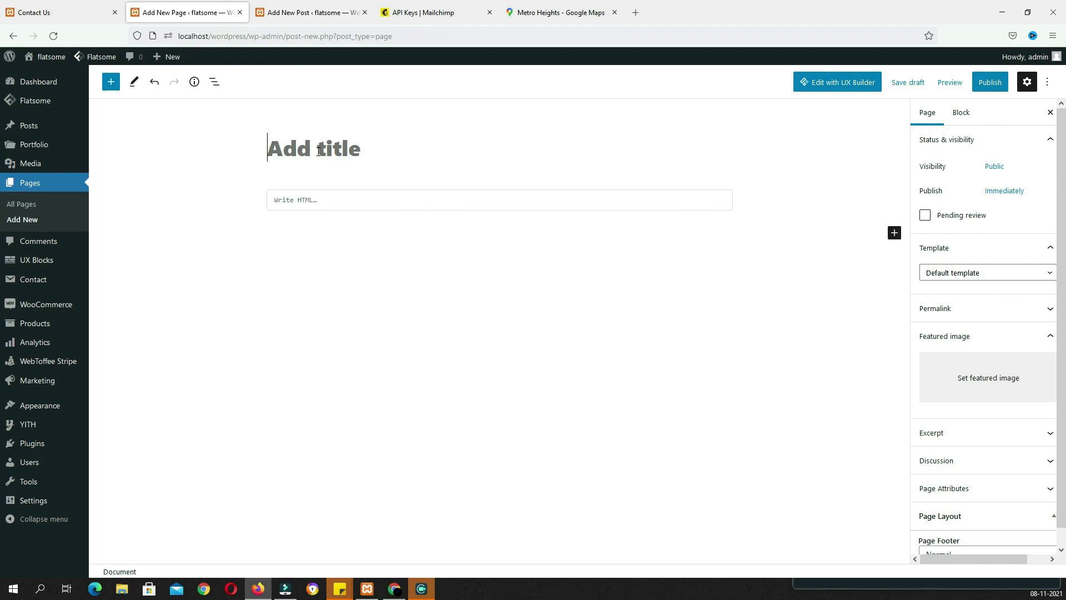
{"action": "type", "text": "Blog"}
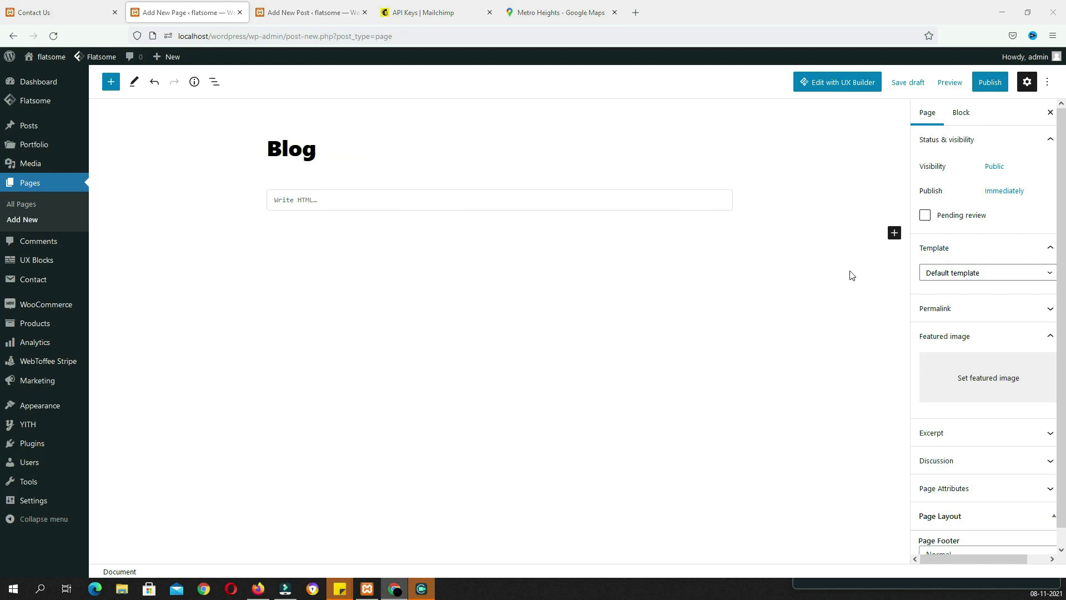
{"action": "left_click", "coordinate": [988, 84]}
{"action": "left_click", "coordinate": [961, 83]}
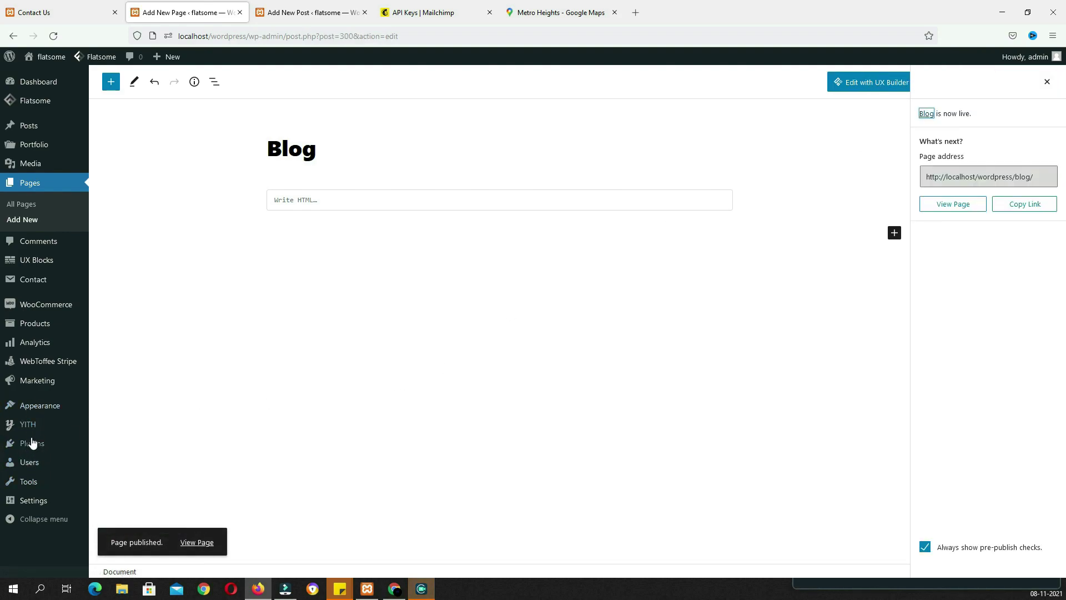
Under Settings > Reading choose A static page, Homepage Home, Posts page Blog, and save
{"action": "mouse_move", "coordinate": [35, 501]}
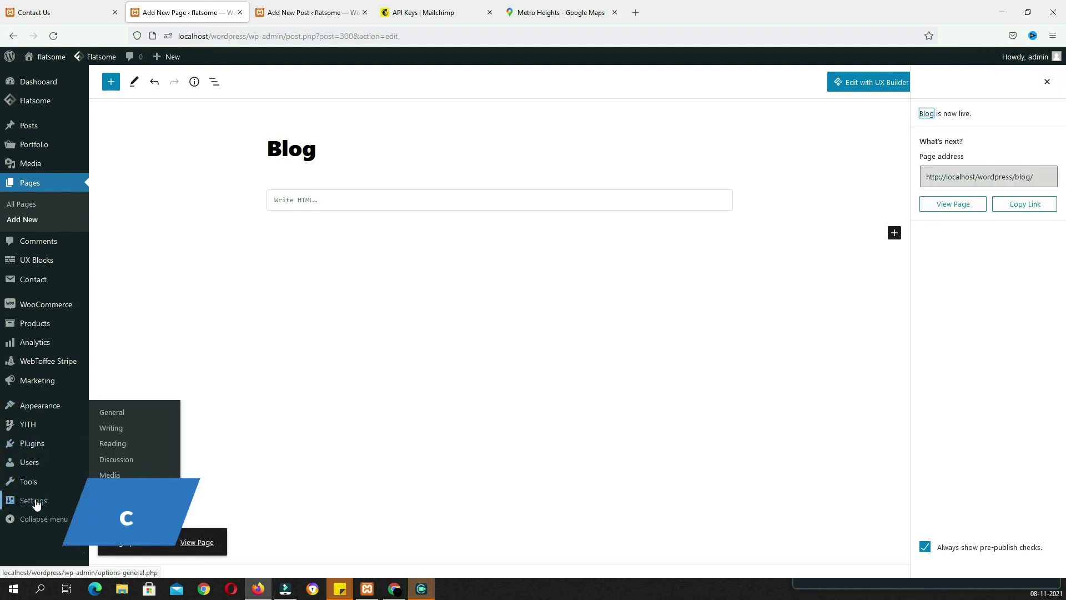
{"action": "left_click", "coordinate": [113, 443]}
{"action": "left_click", "coordinate": [227, 132]}
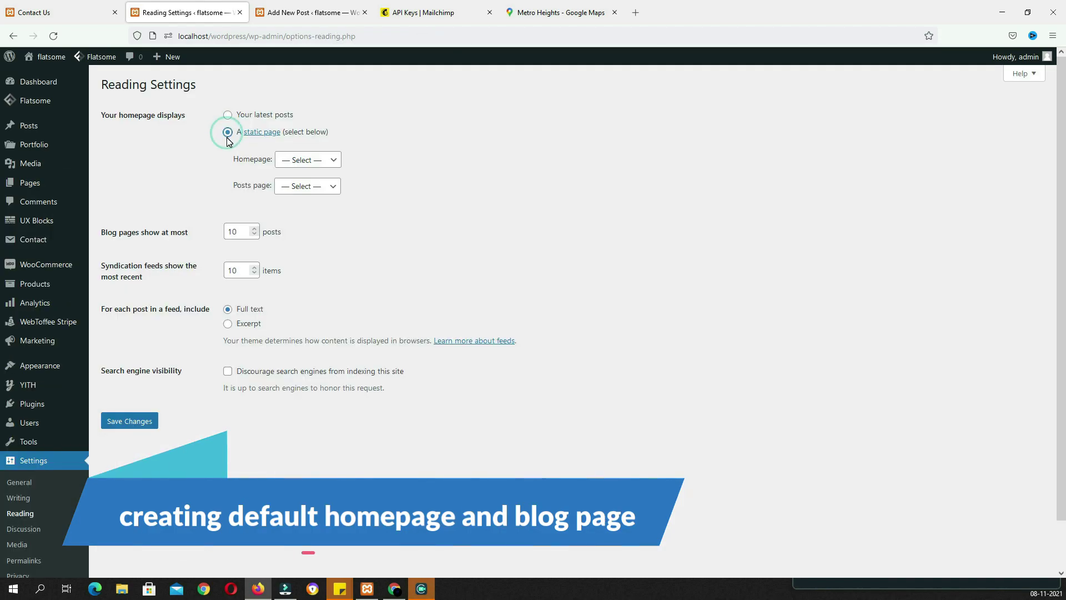
{"action": "left_click", "coordinate": [298, 161]}
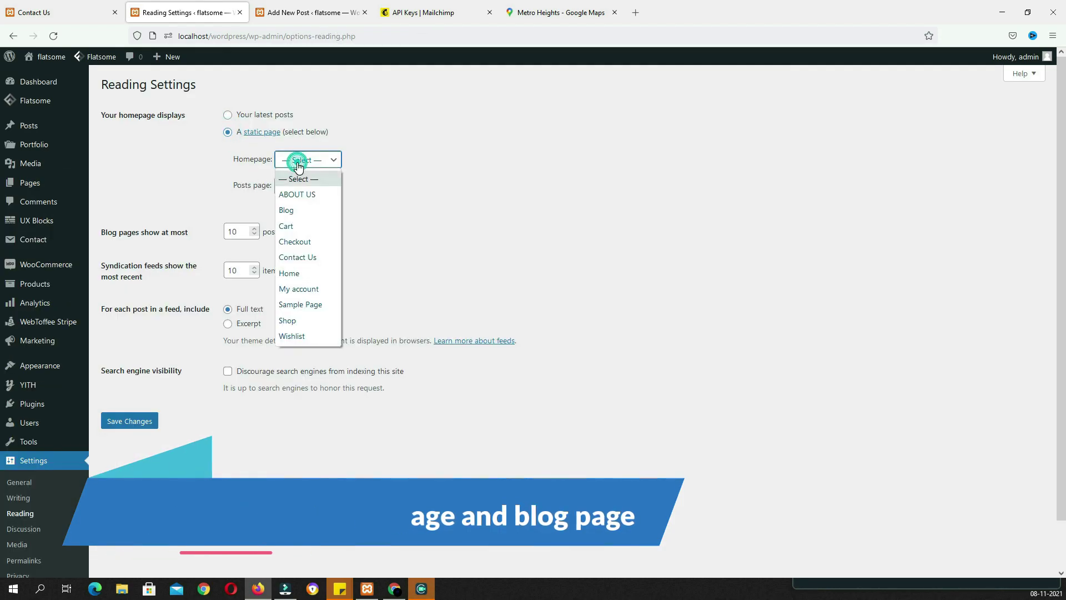
{"action": "left_click", "coordinate": [299, 274]}
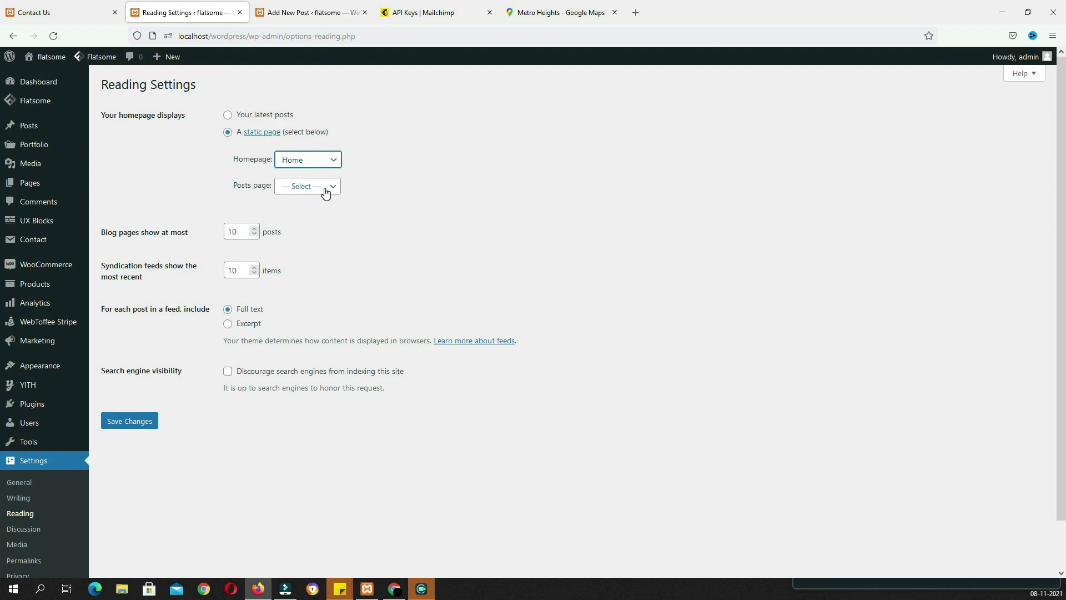
{"action": "left_click", "coordinate": [325, 192]}
{"action": "left_click", "coordinate": [313, 239]}
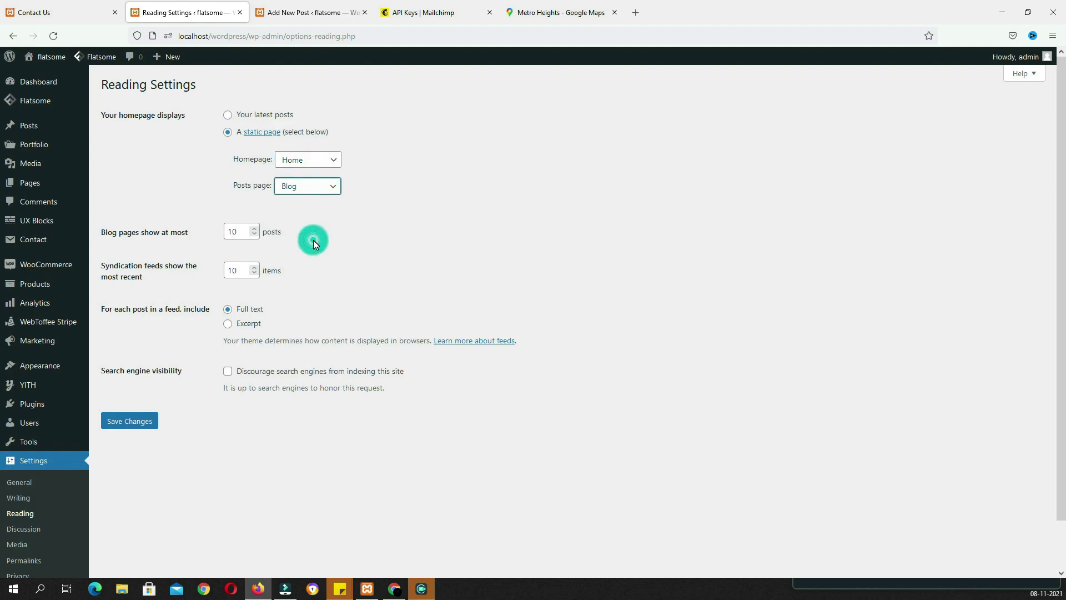
{"action": "left_click", "coordinate": [142, 421]}
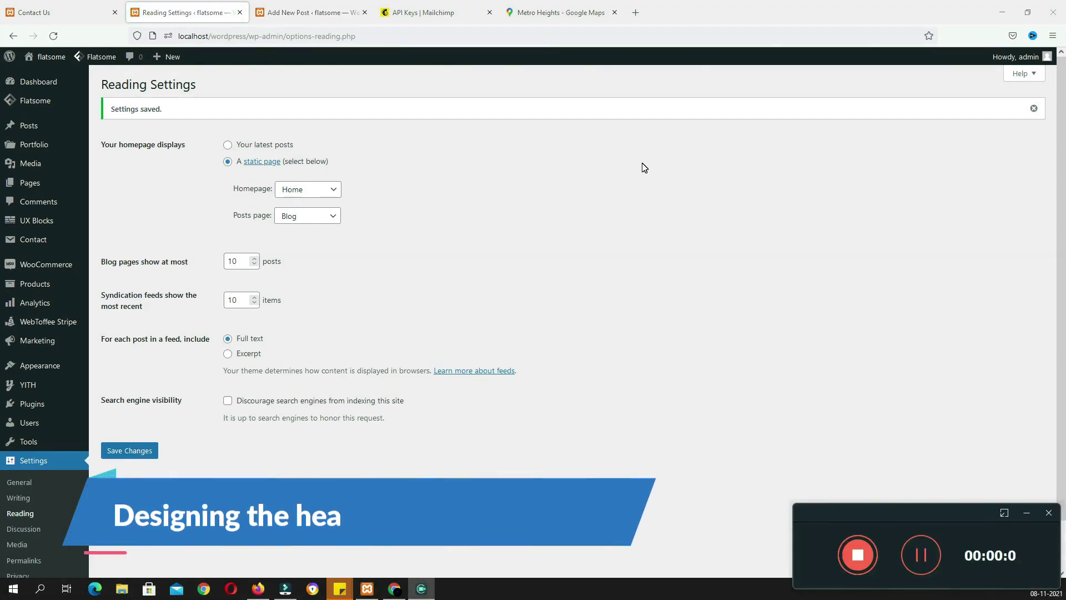
{"action": "left_click", "coordinate": [672, 175]}
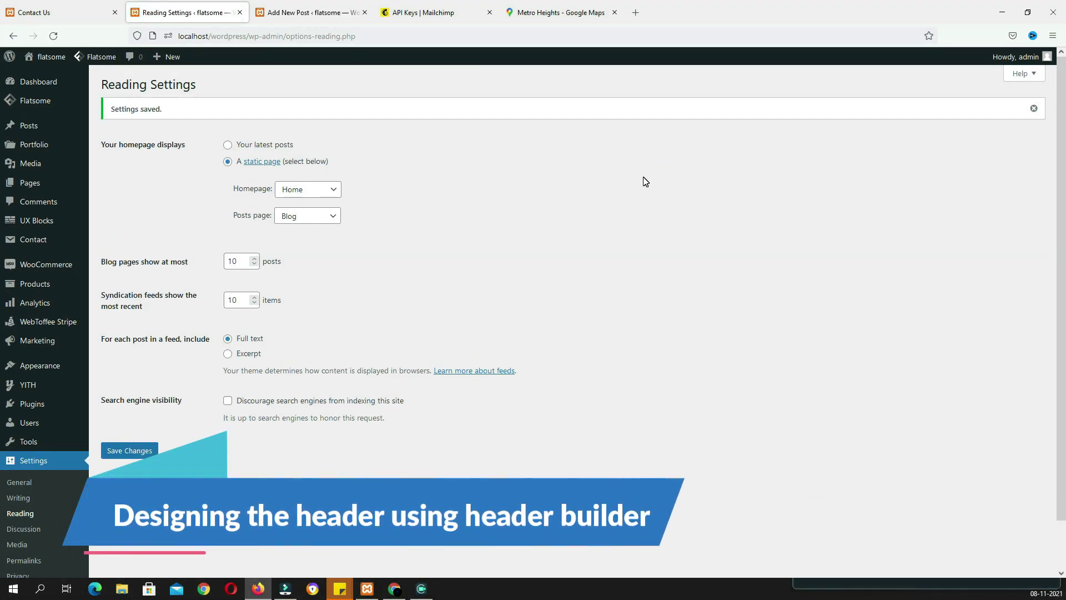
{"action": "scroll", "coordinate": [643, 179], "scroll_direction": "down", "scroll_amount": 2}
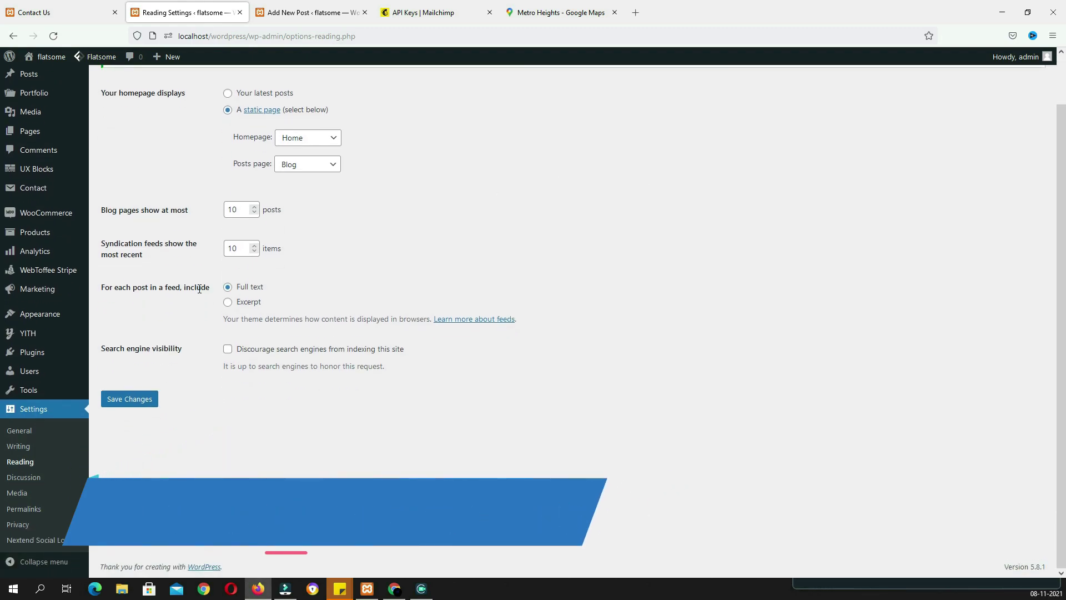
Create a menu named 'Main Menu' assigned to the Main Menu location
{"action": "mouse_move", "coordinate": [39, 318]}
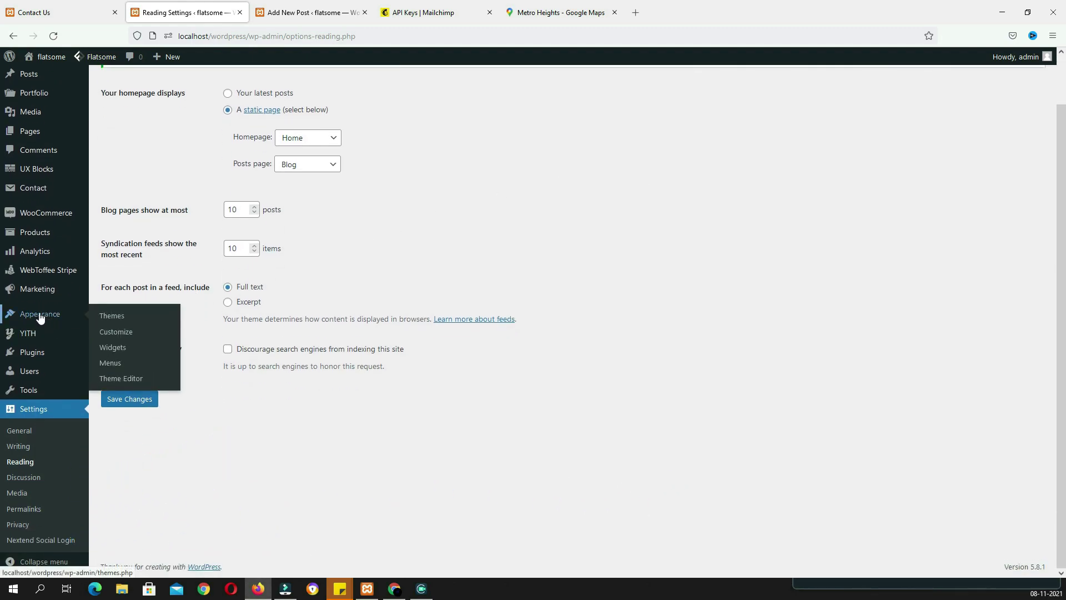
{"action": "left_click", "coordinate": [115, 364]}
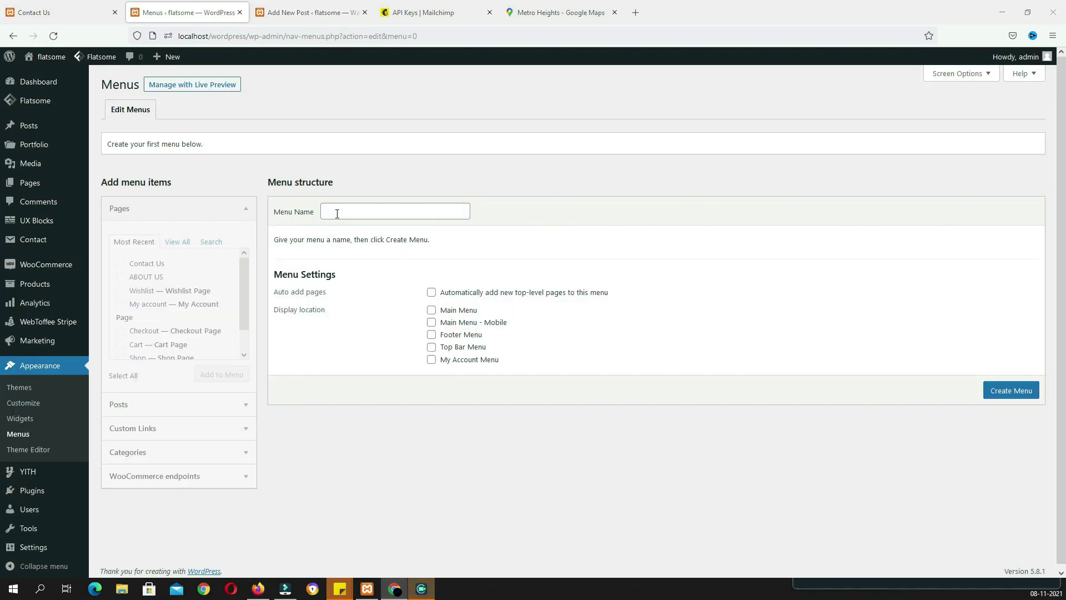
{"action": "left_click", "coordinate": [335, 211]}
{"action": "type", "text": "Main Menu"}
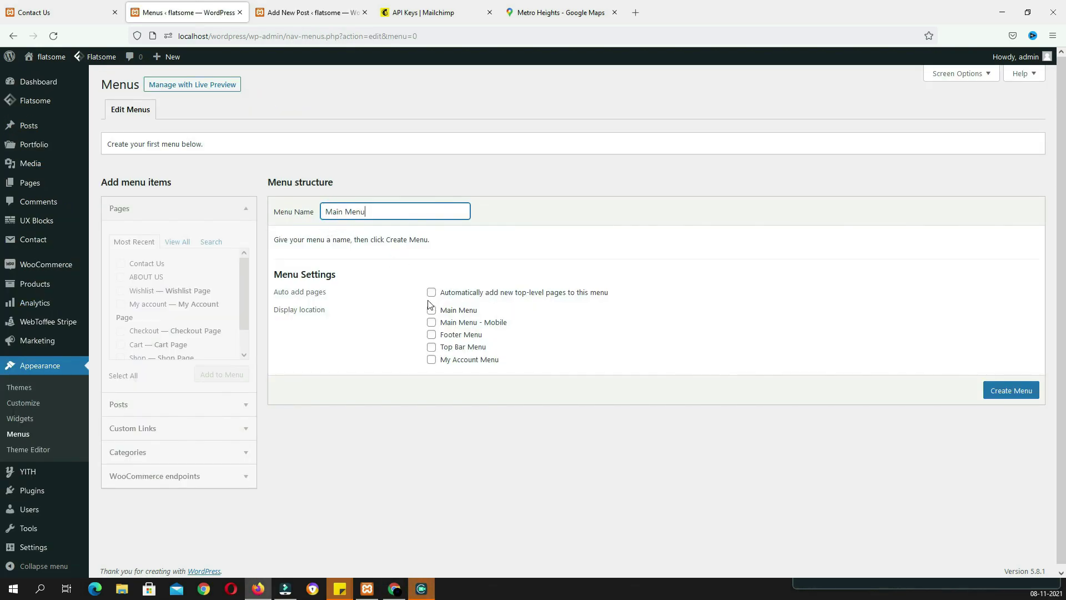
{"action": "left_click", "coordinate": [432, 312]}
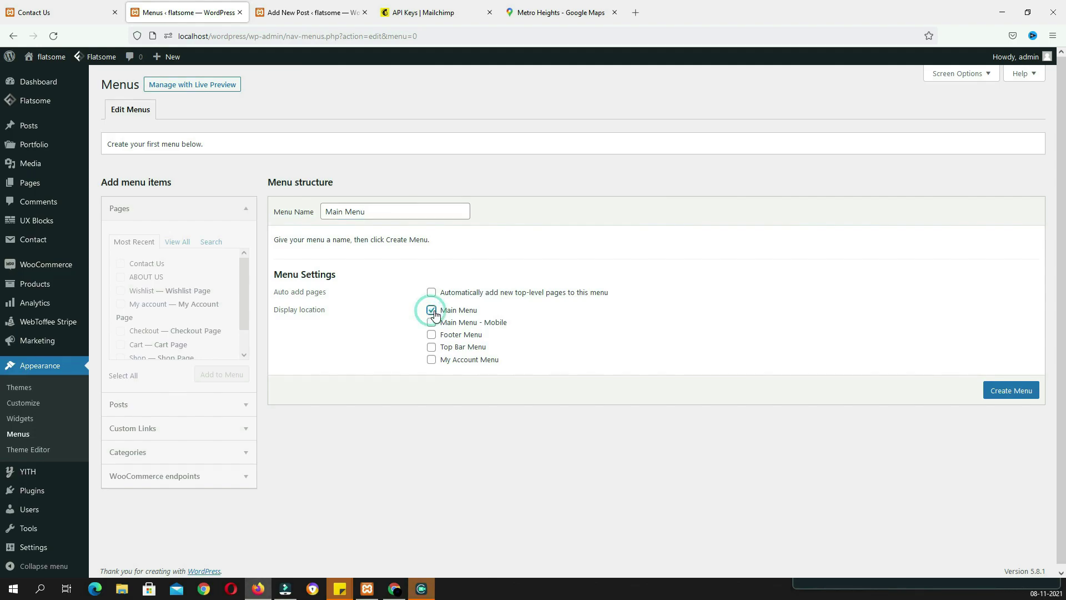
{"action": "left_click", "coordinate": [994, 395]}
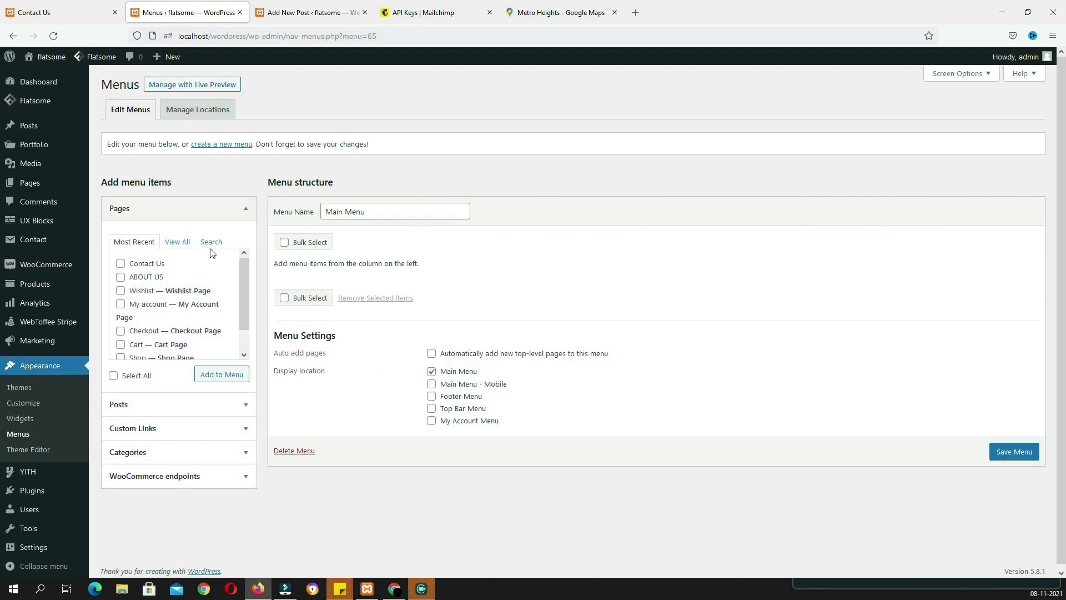
Add the Blog, ABOUT US, Contact Us and Shop pages to the menu
{"action": "left_click", "coordinate": [188, 243]}
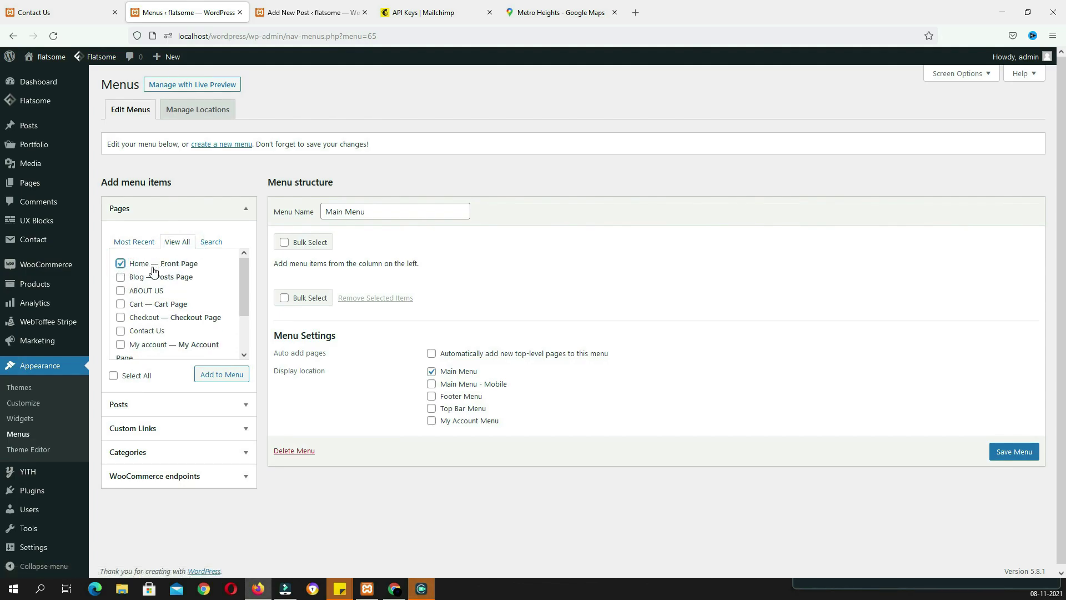
{"action": "left_click", "coordinate": [124, 278]}
{"action": "left_click", "coordinate": [120, 292]}
{"action": "left_click", "coordinate": [120, 332]}
{"action": "scroll", "coordinate": [120, 333], "scroll_direction": "down", "scroll_amount": 2}
{"action": "left_click", "coordinate": [120, 333]}
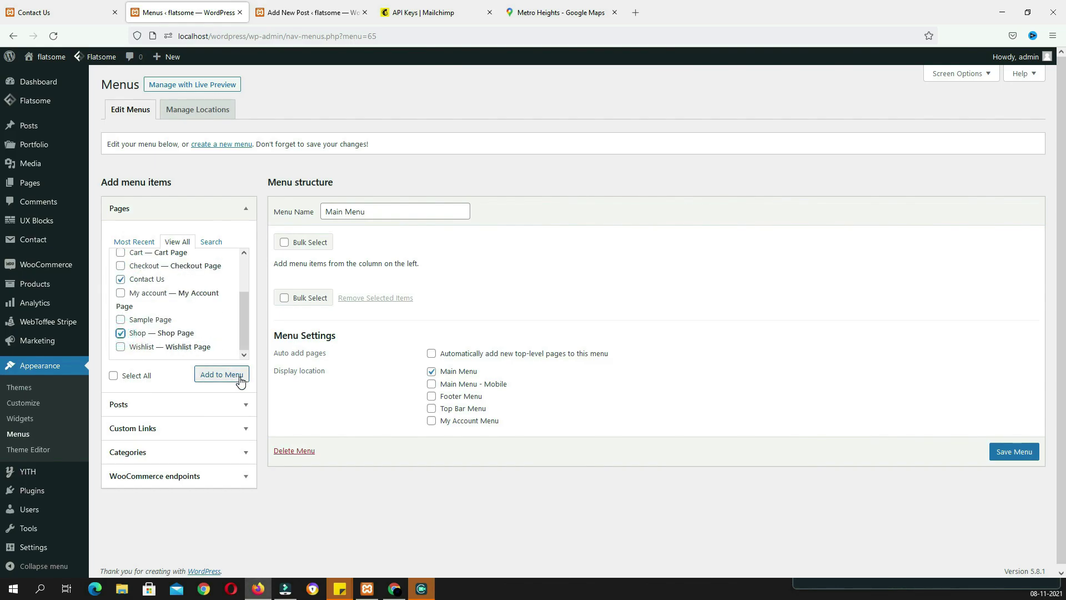
{"action": "left_click", "coordinate": [224, 375]}
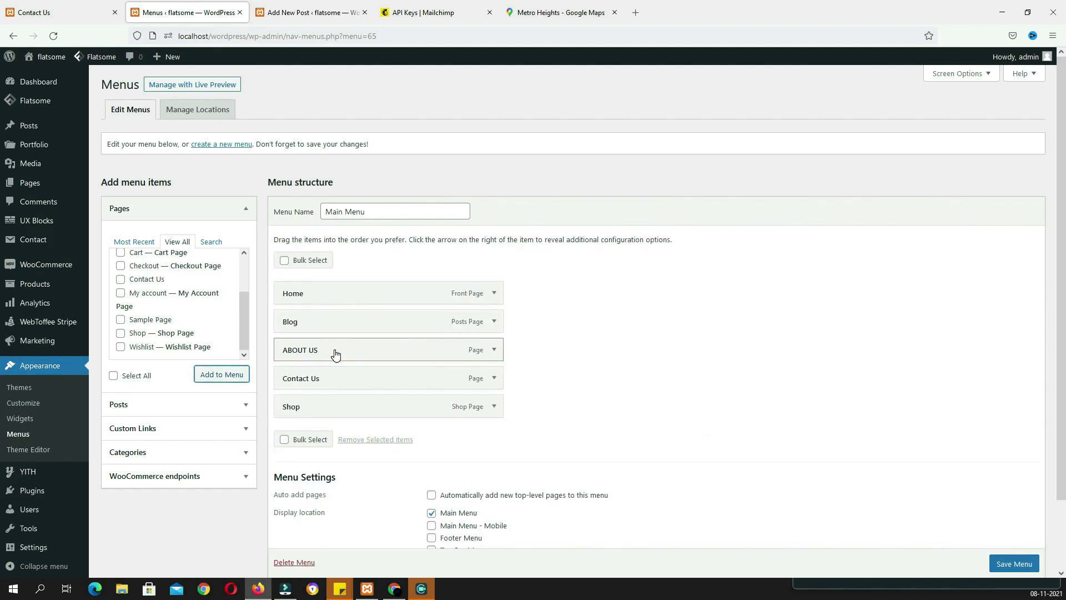
Reorder so ABOUT US follows Home and Contact Us is last, then save the menu
{"action": "left_click_drag", "start_coordinate": [334, 354], "coordinate": [334, 321]}
{"action": "mouse_move", "coordinate": [326, 377]}
{"action": "left_mouse_down"}
{"action": "mouse_move", "coordinate": [325, 410]}
{"action": "mouse_move", "coordinate": [326, 341]}
{"action": "mouse_move", "coordinate": [326, 357]}
{"action": "left_mouse_up"}
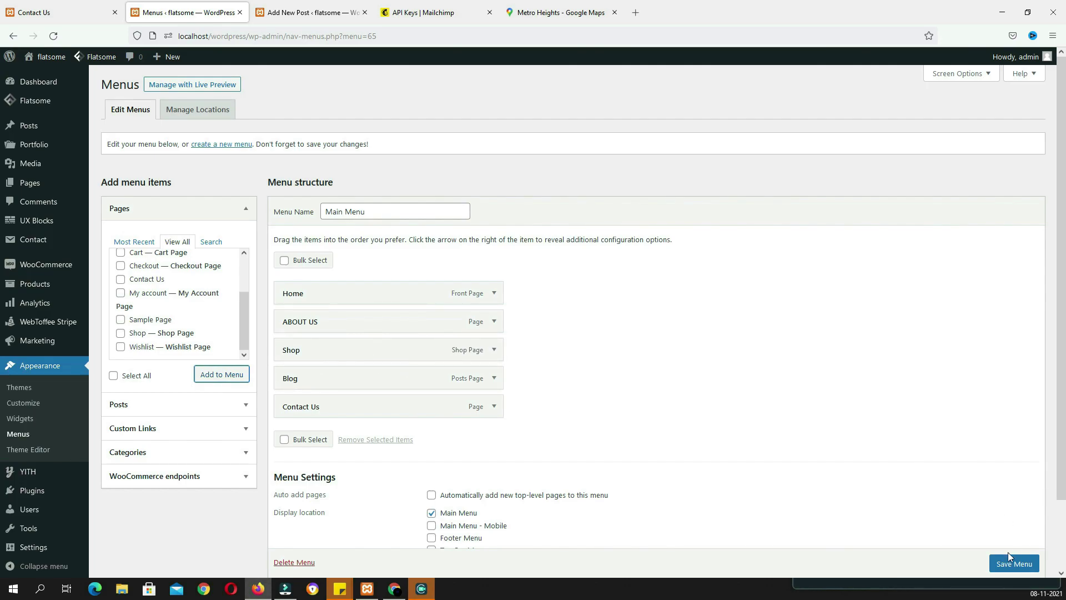
{"action": "scroll", "coordinate": [1012, 570], "scroll_direction": "down", "scroll_amount": 1}
{"action": "left_click", "coordinate": [1012, 568]}
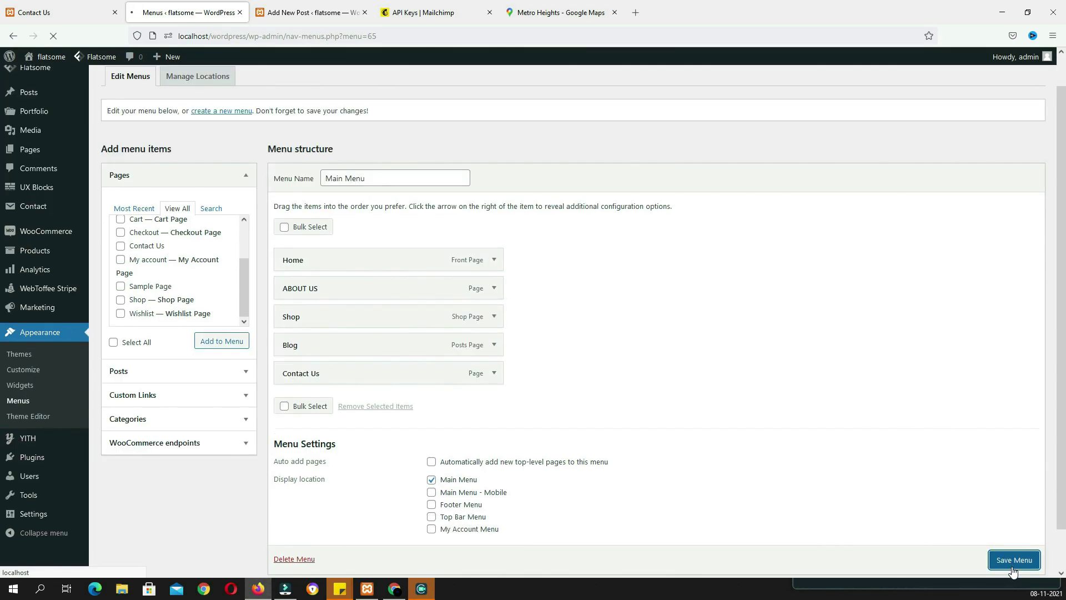
Replace the Flatsome header logo with the dark WEBSEOTIPS logo image (logo-dark)
{"action": "mouse_move", "coordinate": [95, 58]}
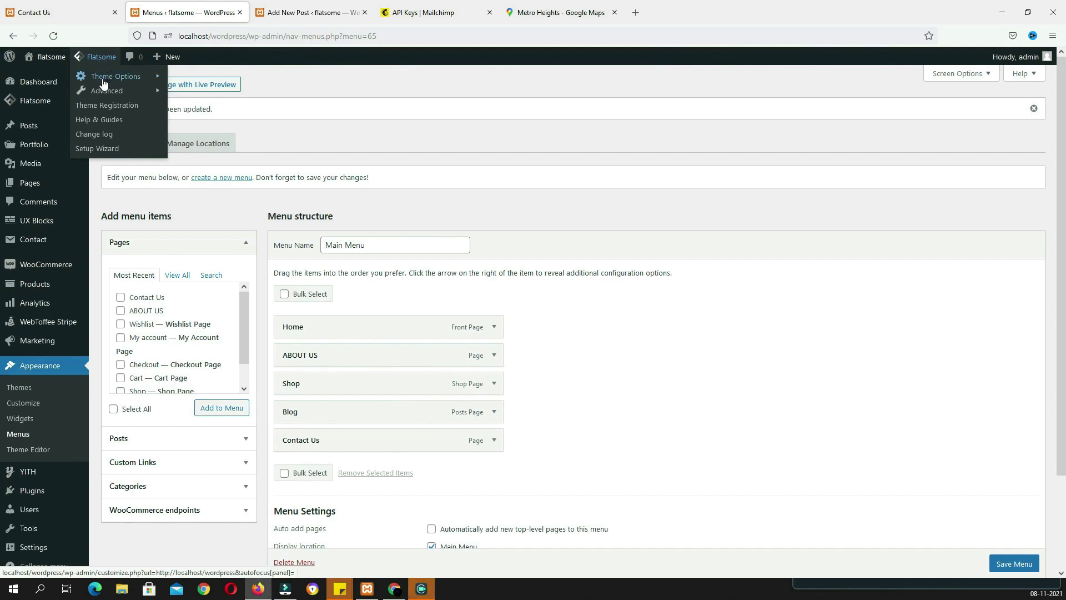
{"action": "left_click", "coordinate": [108, 83]}
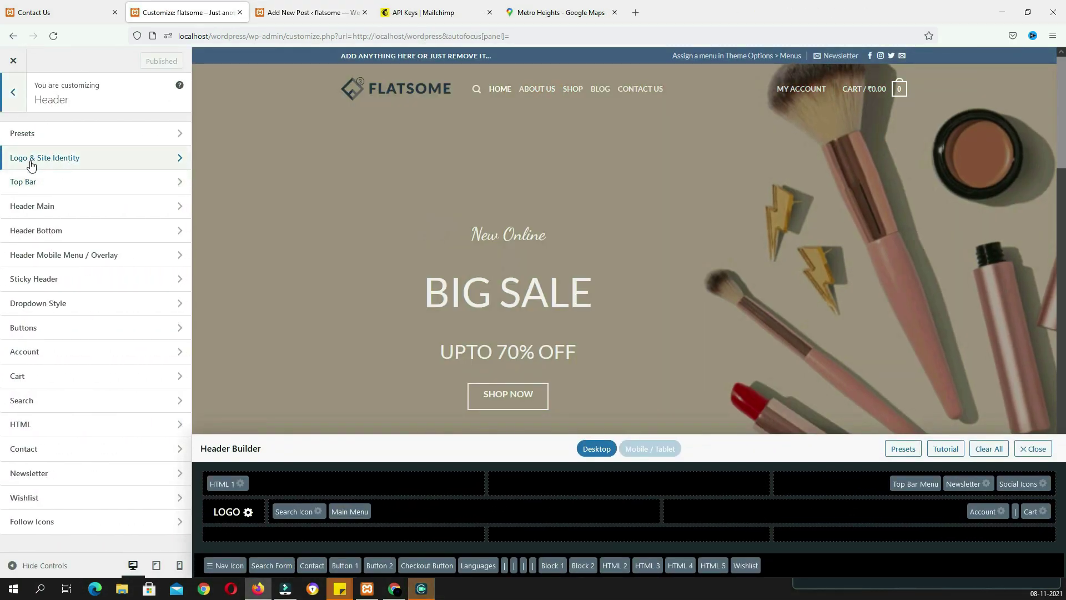
{"action": "left_click", "coordinate": [56, 161]}
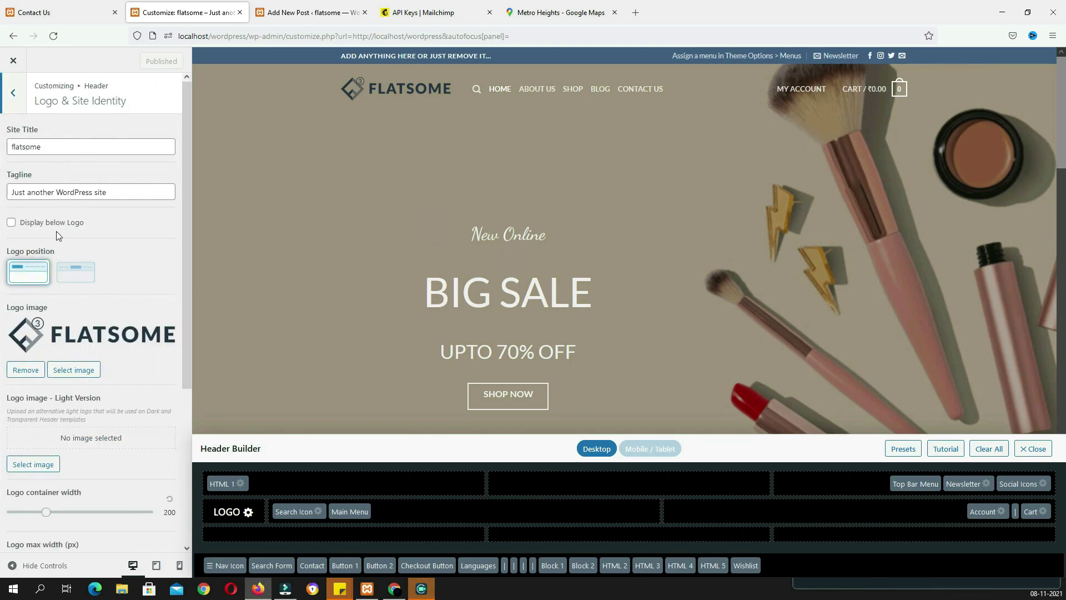
{"action": "scroll", "coordinate": [75, 294], "scroll_direction": "down", "scroll_amount": 2}
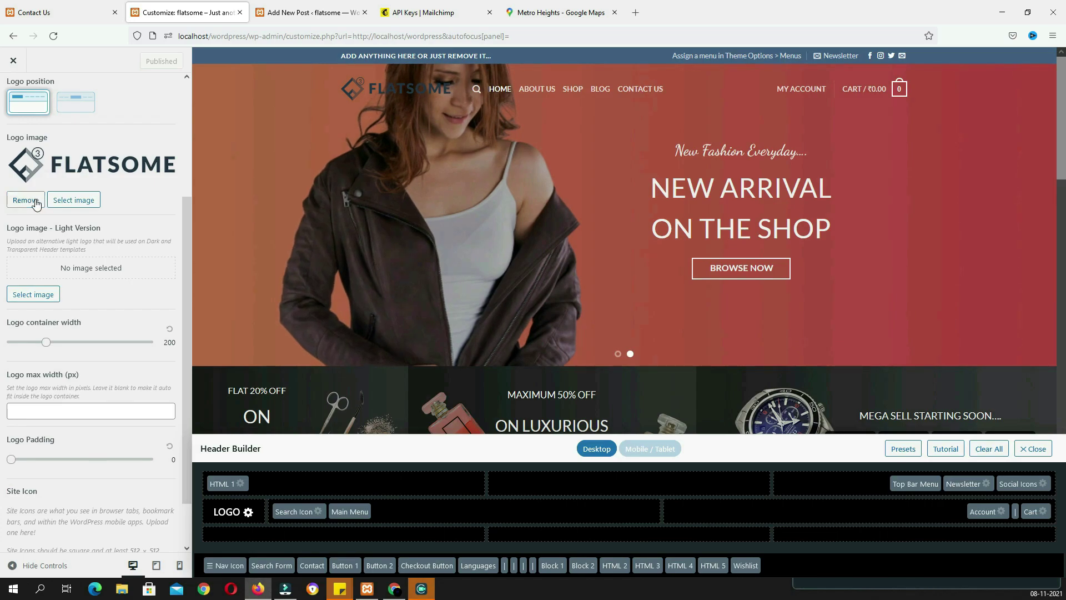
{"action": "left_click", "coordinate": [25, 200]}
{"action": "left_click", "coordinate": [35, 184]}
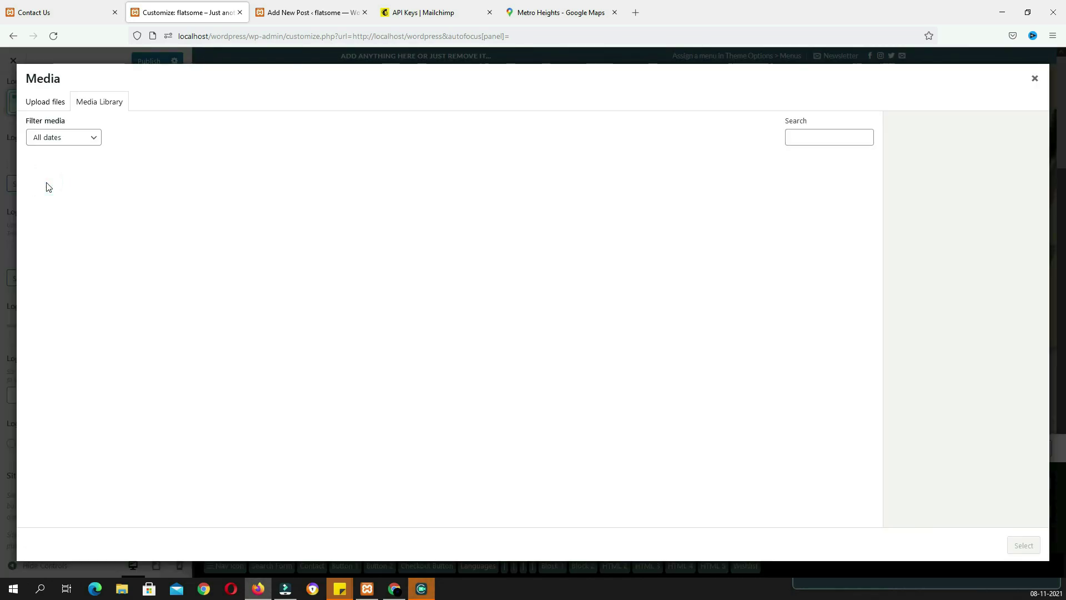
{"action": "left_click", "coordinate": [738, 309]}
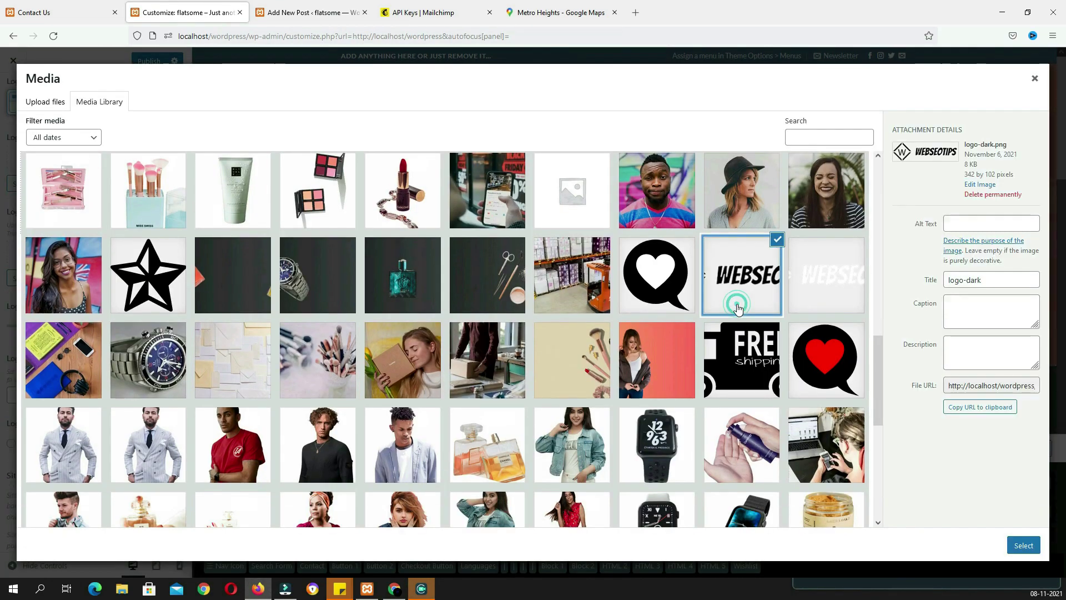
{"action": "left_click", "coordinate": [1024, 545]}
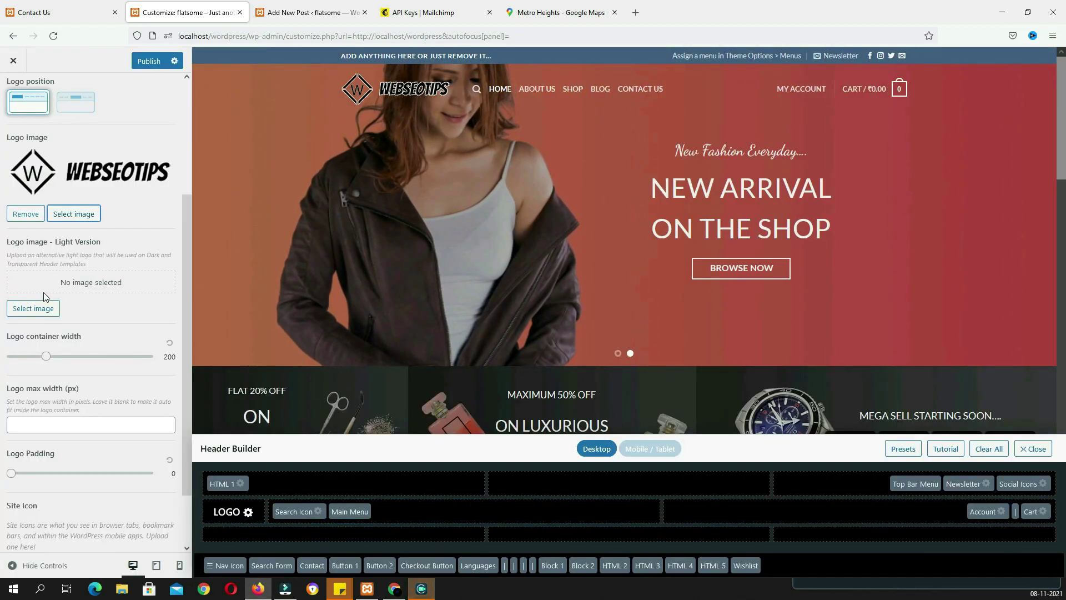
Set the light-version logo to the white WEBSEOTIPS logo.png image
{"action": "left_click", "coordinate": [37, 308]}
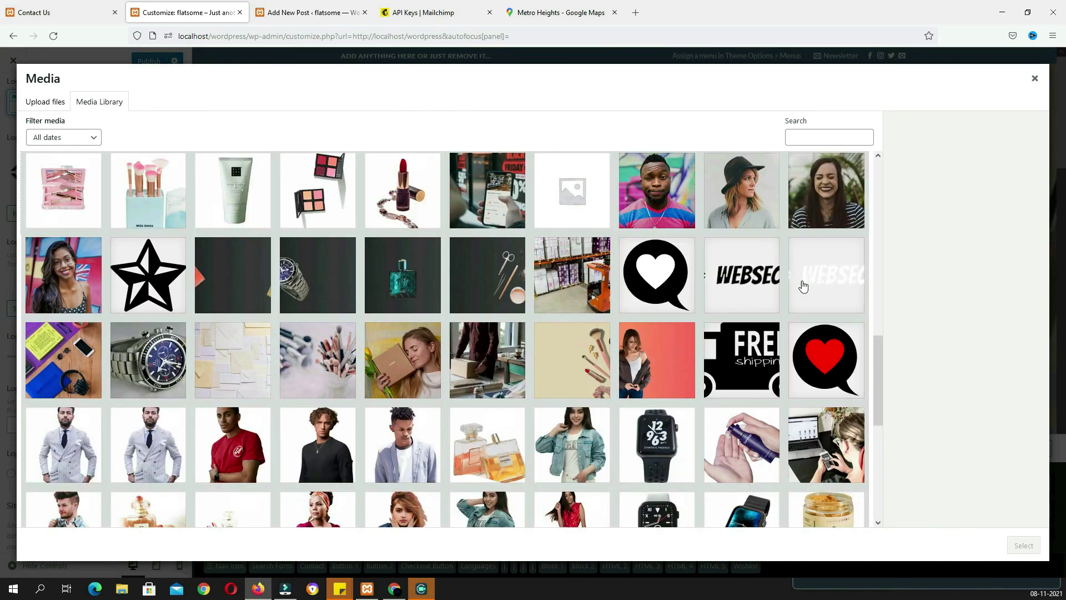
{"action": "left_click", "coordinate": [809, 272]}
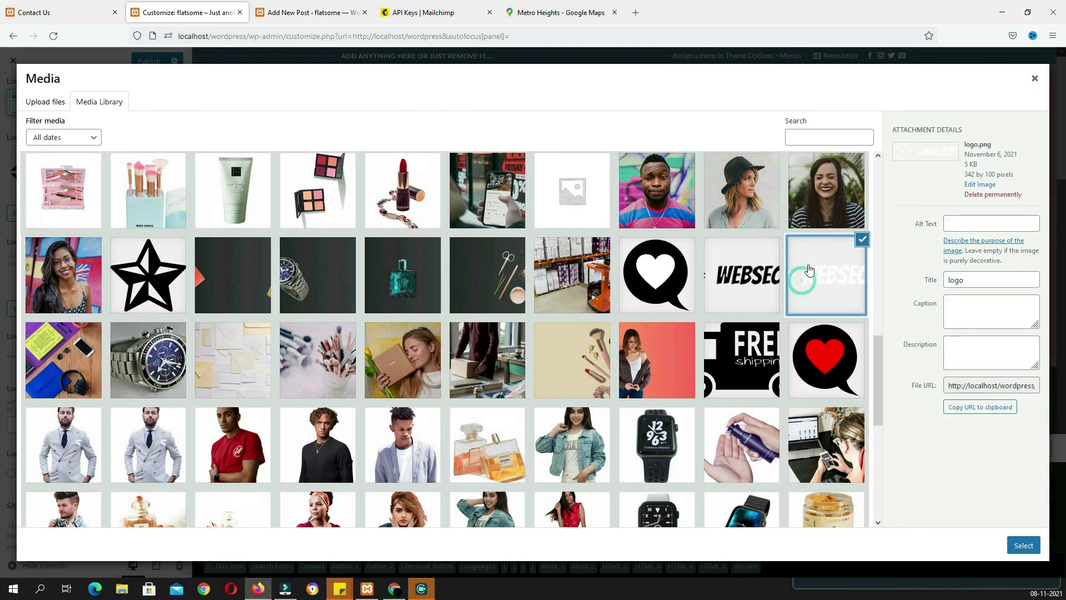
{"action": "left_click", "coordinate": [1031, 550]}
Select the 'flatsome' site title text and the tagline text in Site Identity
{"action": "scroll", "coordinate": [54, 147], "scroll_direction": "up", "scroll_amount": 3}
{"action": "left_click_drag", "start_coordinate": [55, 147], "coordinate": [5, 146]}
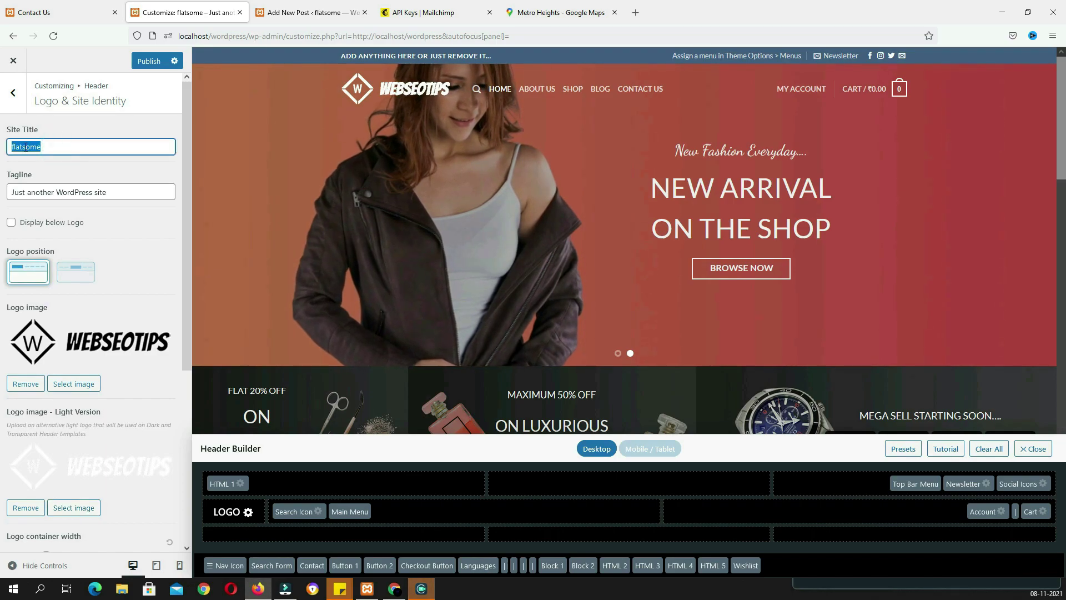
{"action": "left_click", "coordinate": [122, 195]}
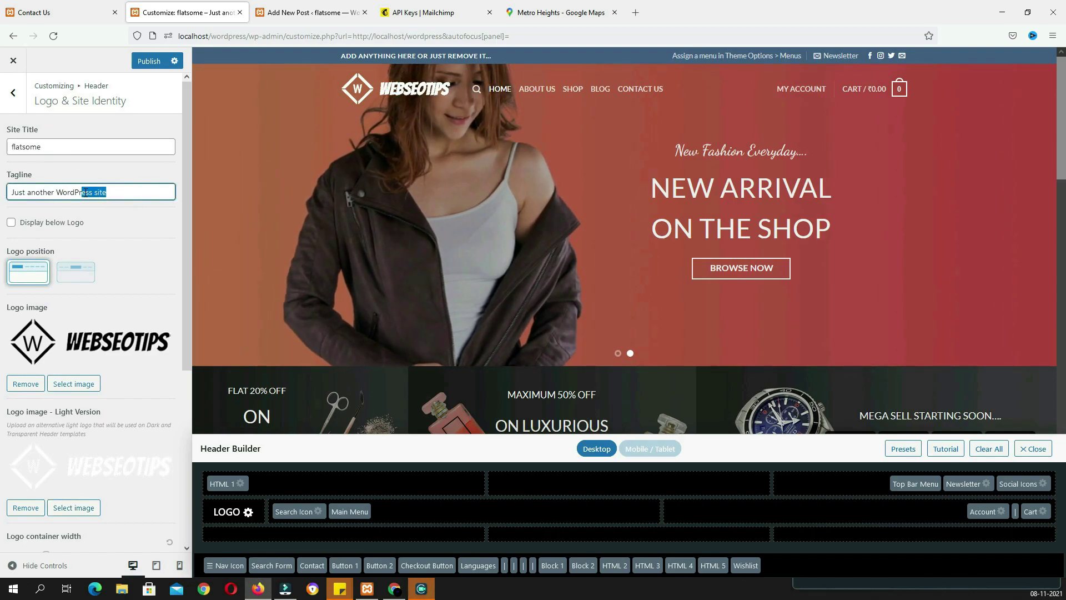
{"action": "scroll", "coordinate": [129, 293], "scroll_direction": "down", "scroll_amount": 5}
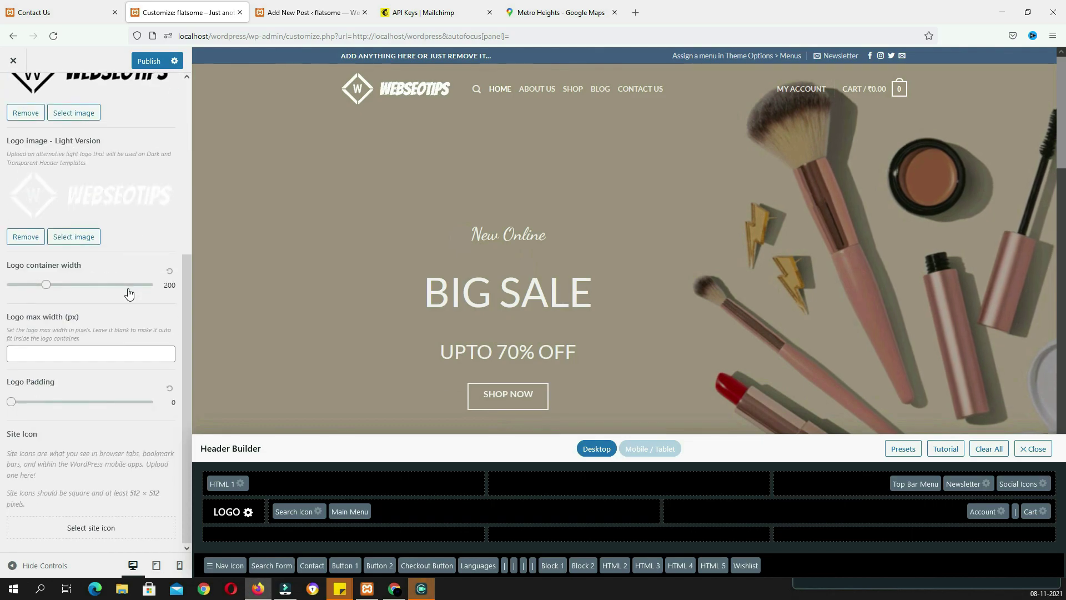
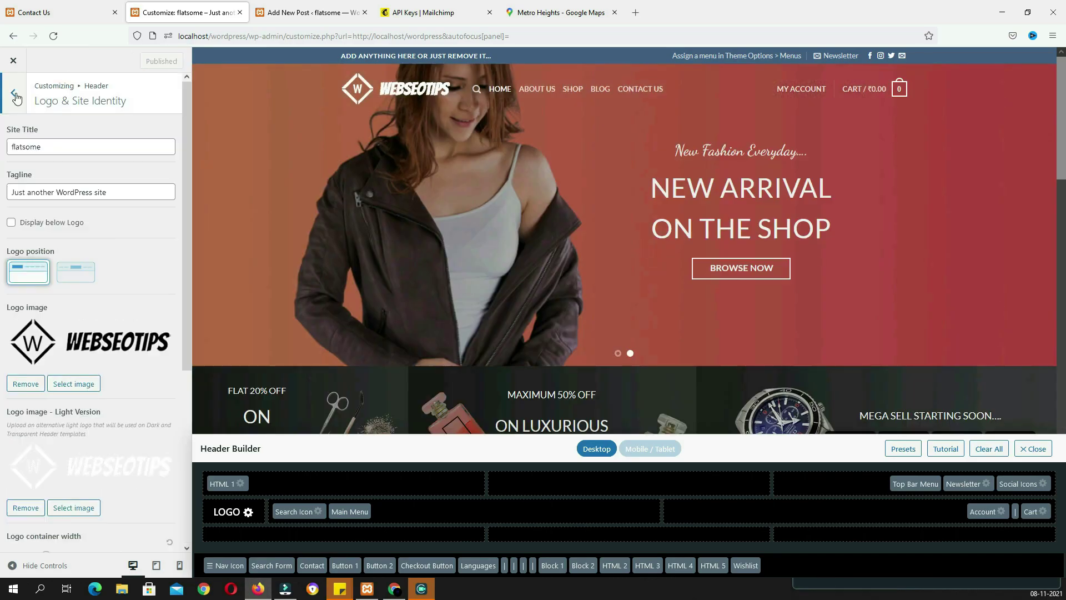
Enable the Flatsome Top Bar with background colour #c1c1c1 and publish it
{"action": "left_click", "coordinate": [15, 95]}
{"action": "left_click", "coordinate": [44, 185]}
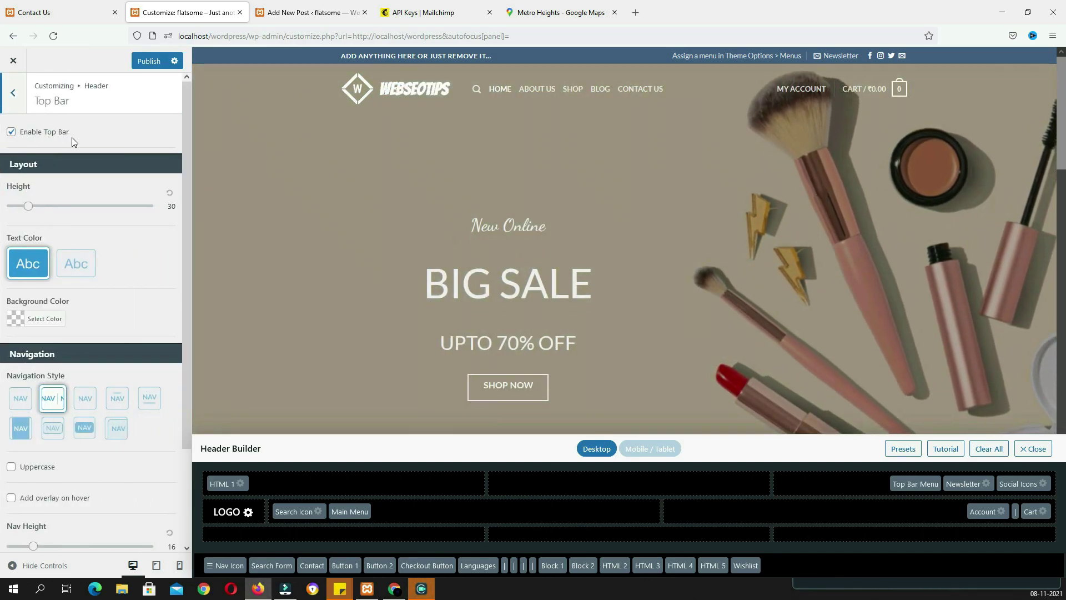
{"action": "left_click", "coordinate": [11, 133]}
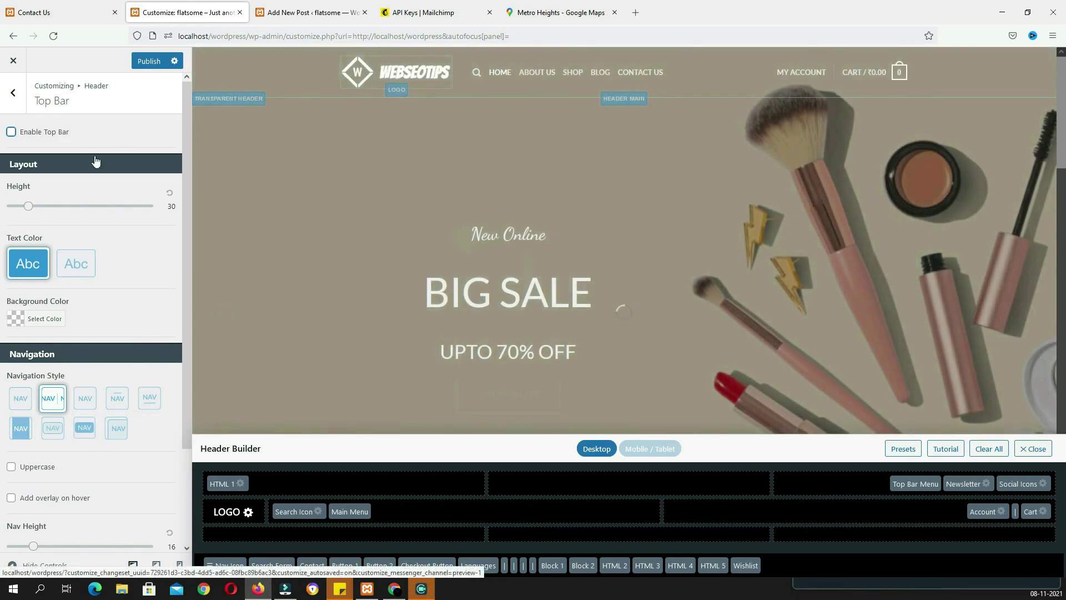
{"action": "left_click", "coordinate": [12, 134]}
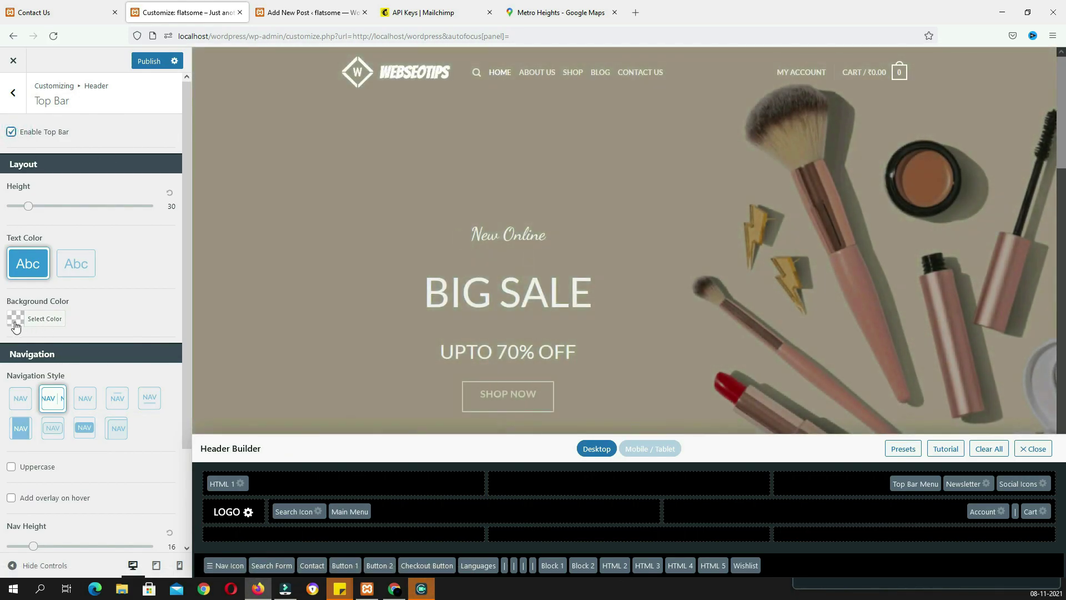
{"action": "left_click", "coordinate": [17, 318]}
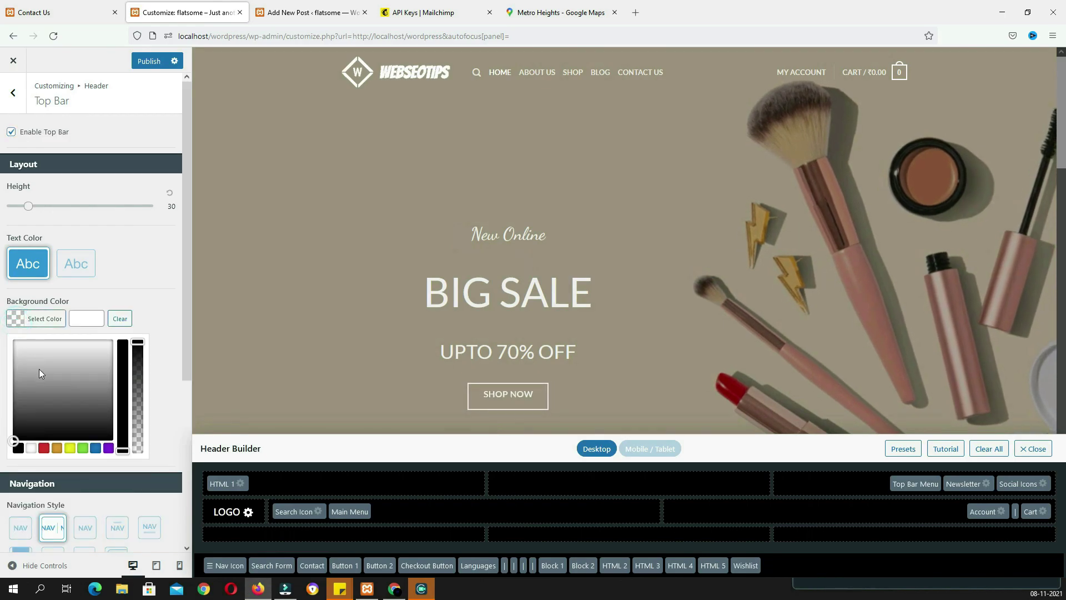
{"action": "left_click_drag", "start_coordinate": [35, 359], "coordinate": [21, 385]}
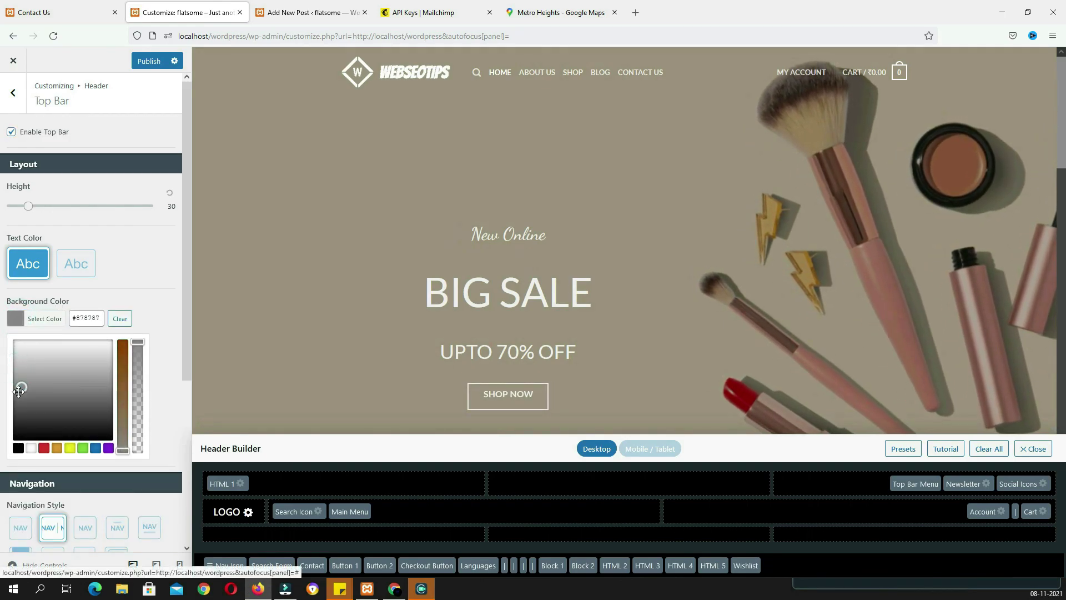
{"action": "left_click", "coordinate": [148, 62]}
{"action": "key", "text": "alt"}
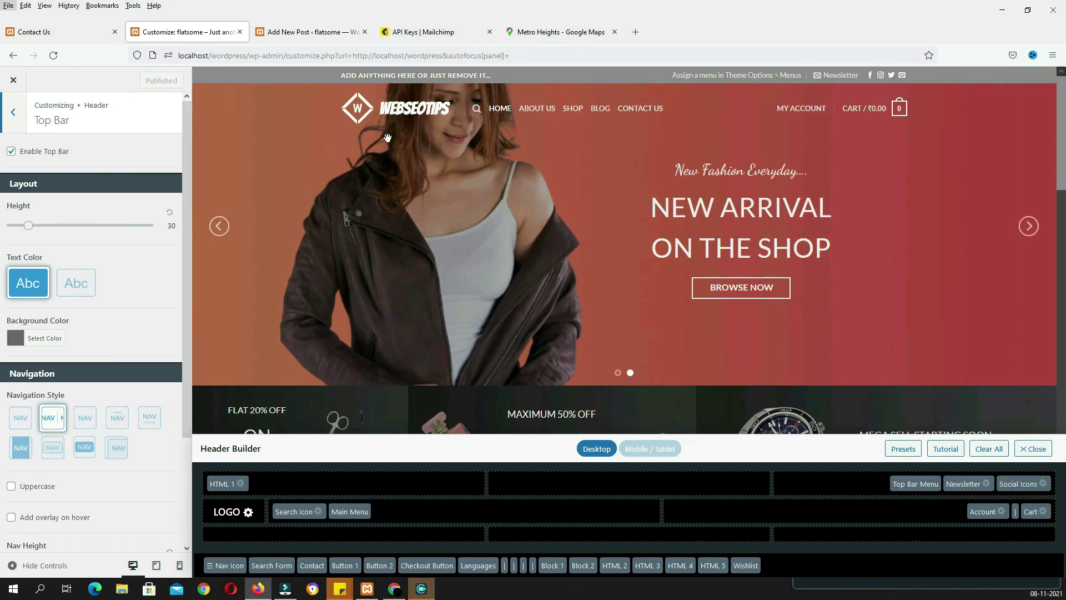
Replace the HTML 1 placeholder text with 'CALL ME' and the phone number
{"action": "left_click", "coordinate": [223, 484]}
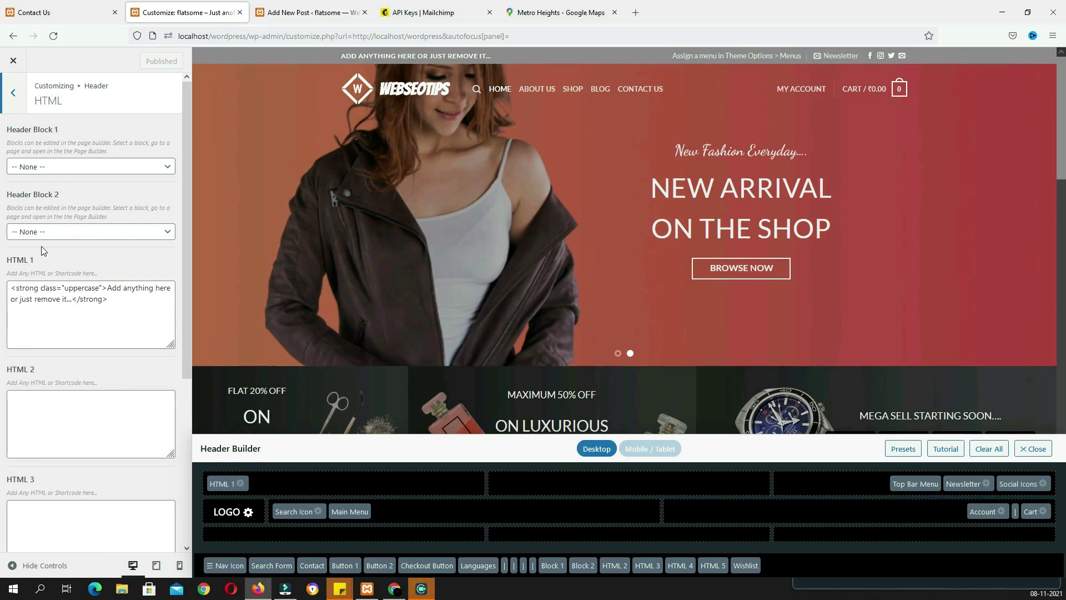
{"action": "left_click_drag", "start_coordinate": [107, 288], "coordinate": [72, 299]}
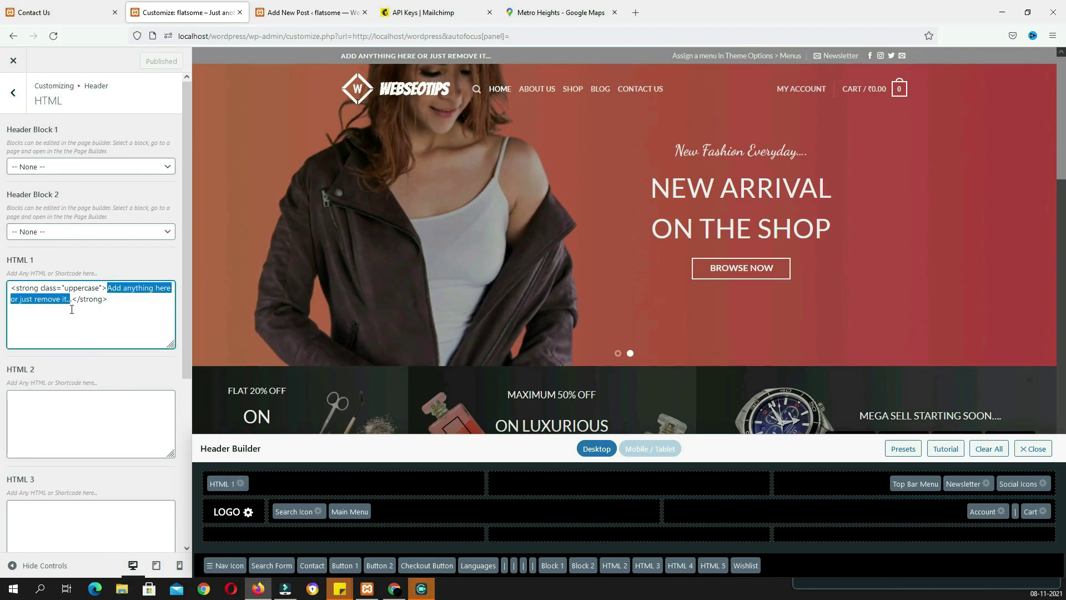
{"action": "key", "text": "BackSpace"}
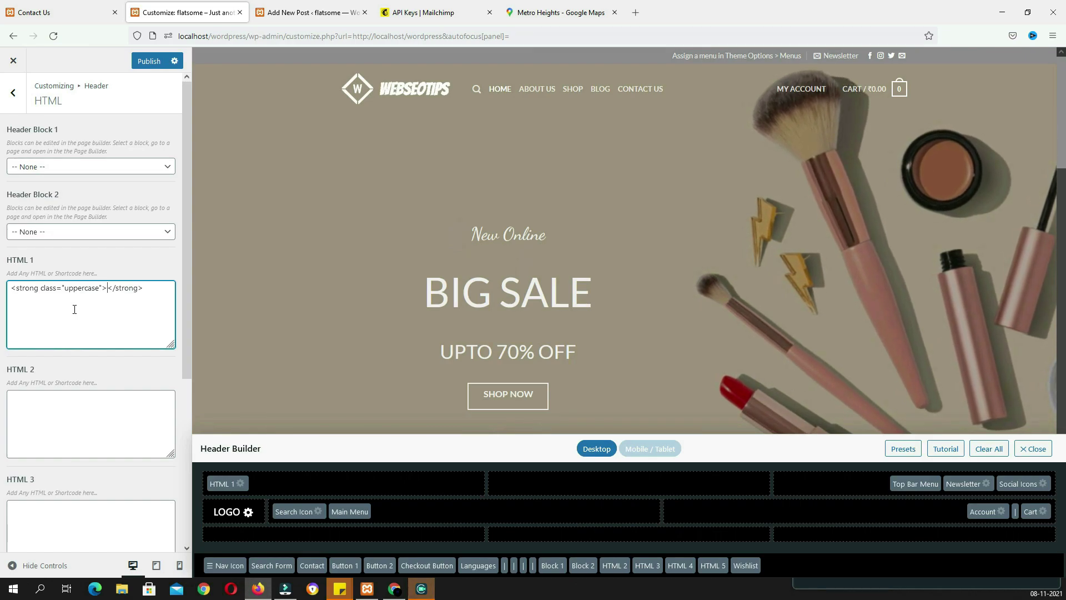
{"action": "type", "text": "CALL ME "}
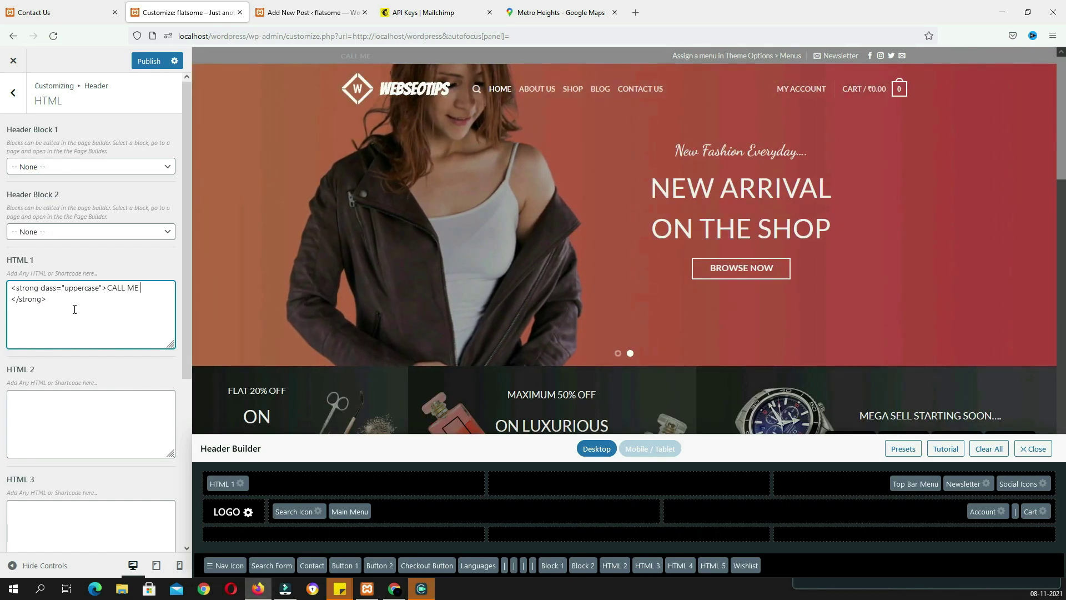
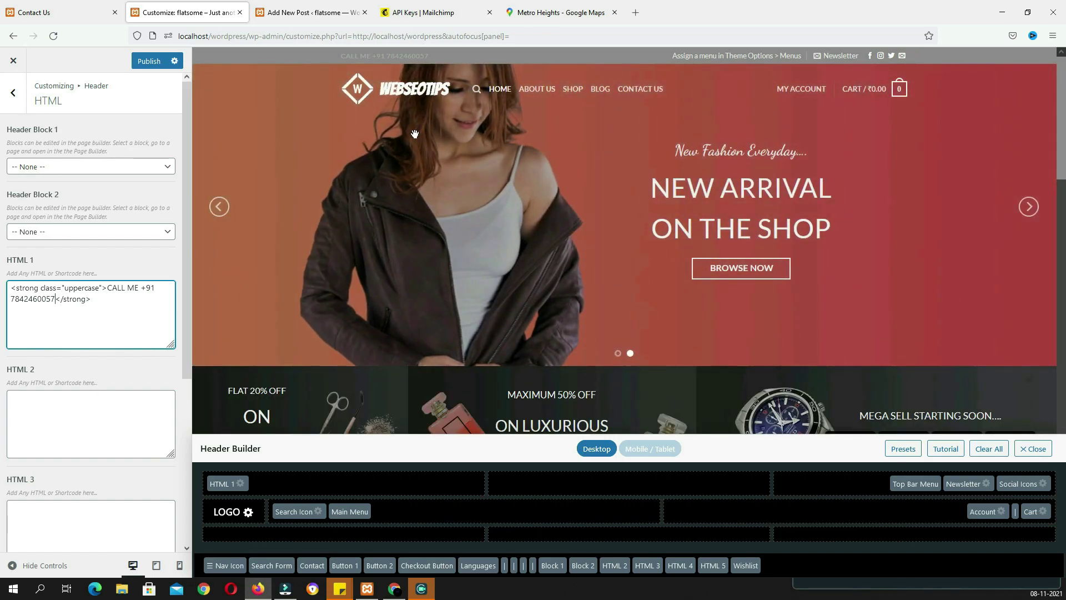
Enter 'EMAIL:' followed by the contact's e-mail address in HTML 2
{"action": "left_click", "coordinate": [113, 400]}
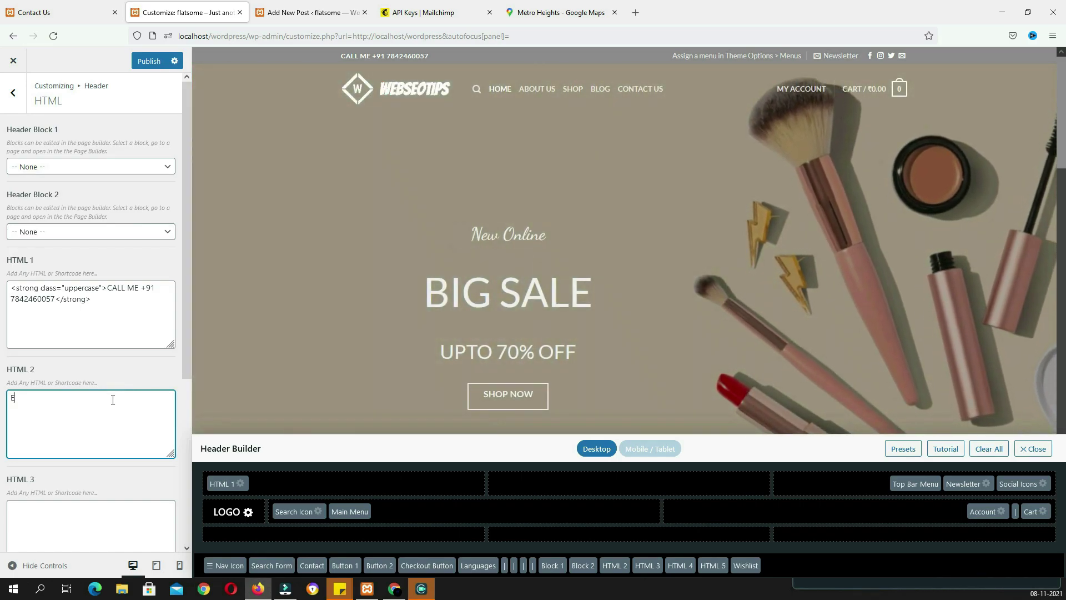
{"action": "type", "text": "EMAIL:"}
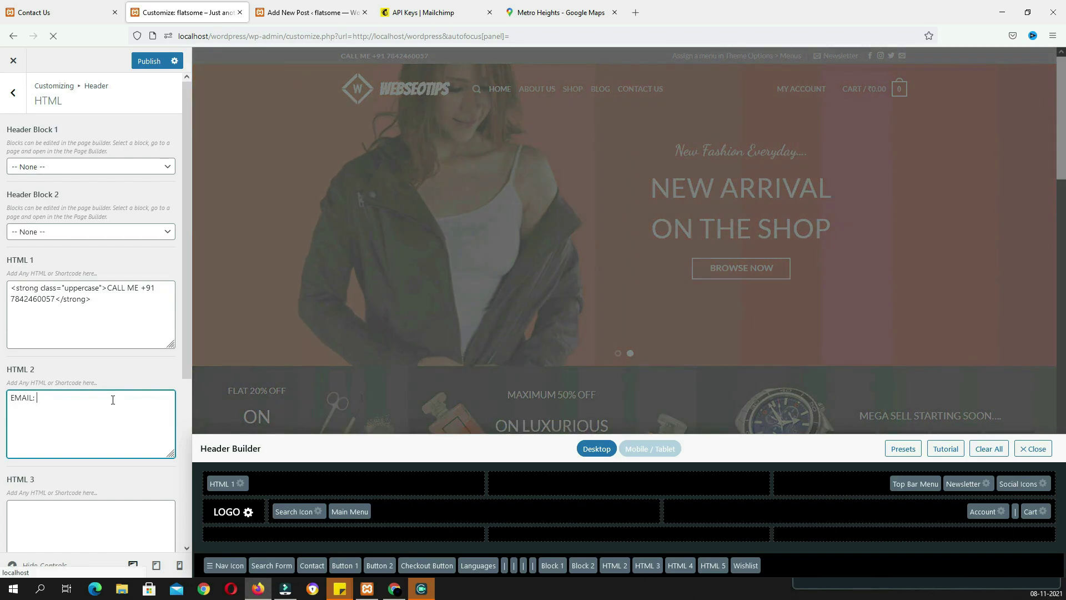
{"action": "key", "text": "ctrl+v"}
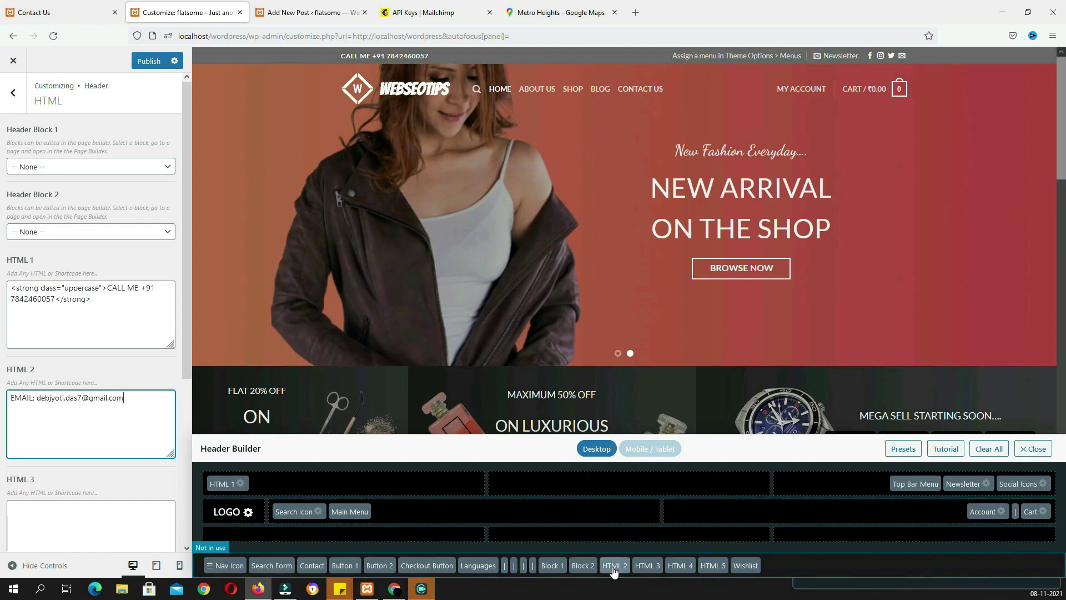
Place HTML 2 in the top bar centre and wrap its e-mail line in <strong> tags
{"action": "left_click_drag", "start_coordinate": [614, 571], "coordinate": [541, 485]}
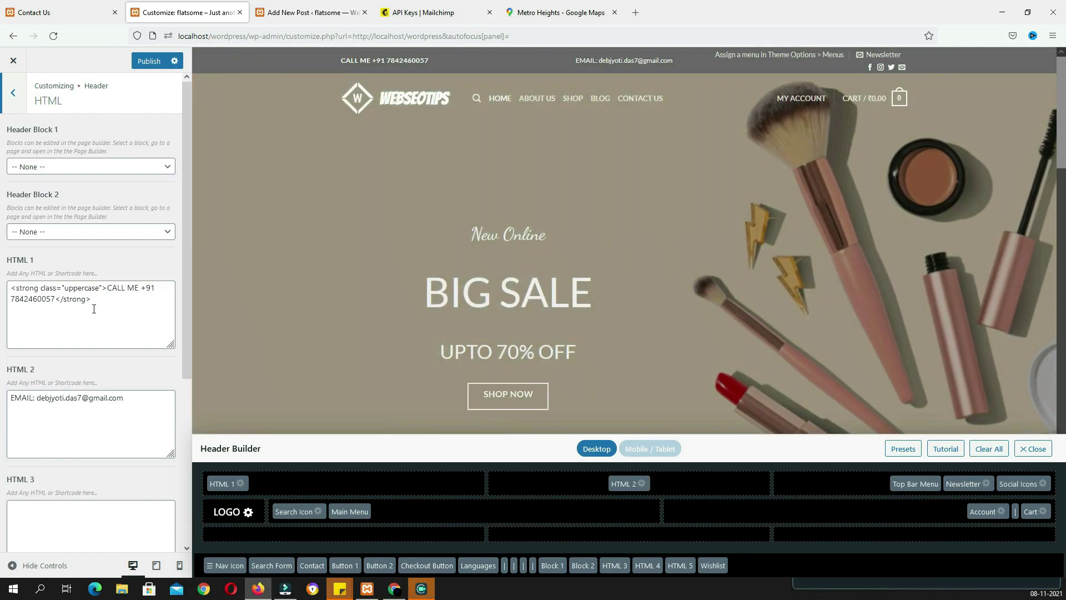
{"action": "left_click", "coordinate": [12, 396]}
{"action": "type", "text": "<"}
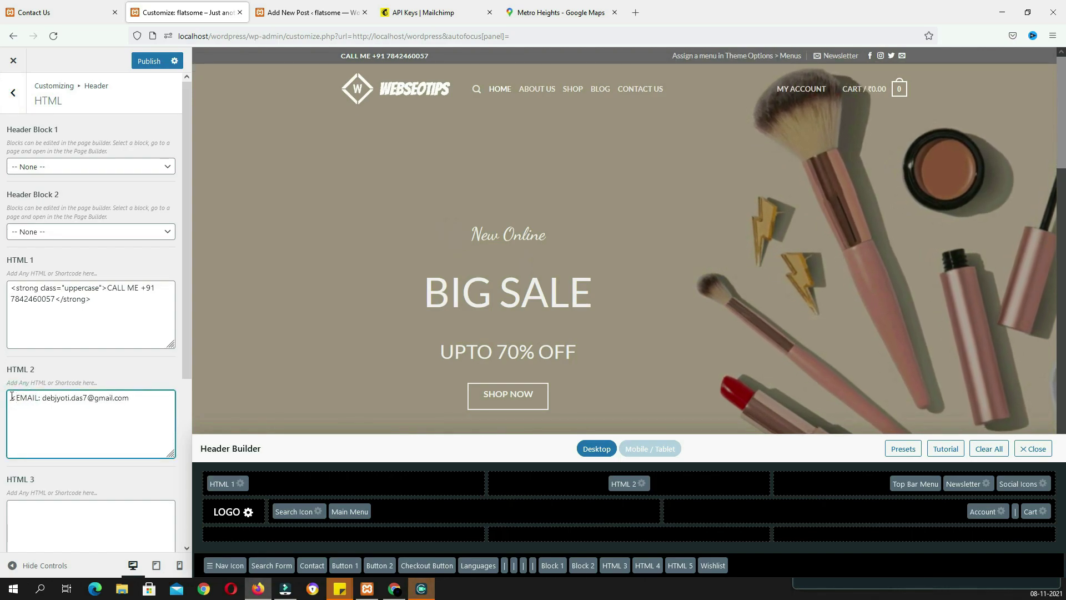
{"action": "type", "text": "strong>"}
{"action": "left_click", "coordinate": [166, 400]}
{"action": "type", "text": "</st"}
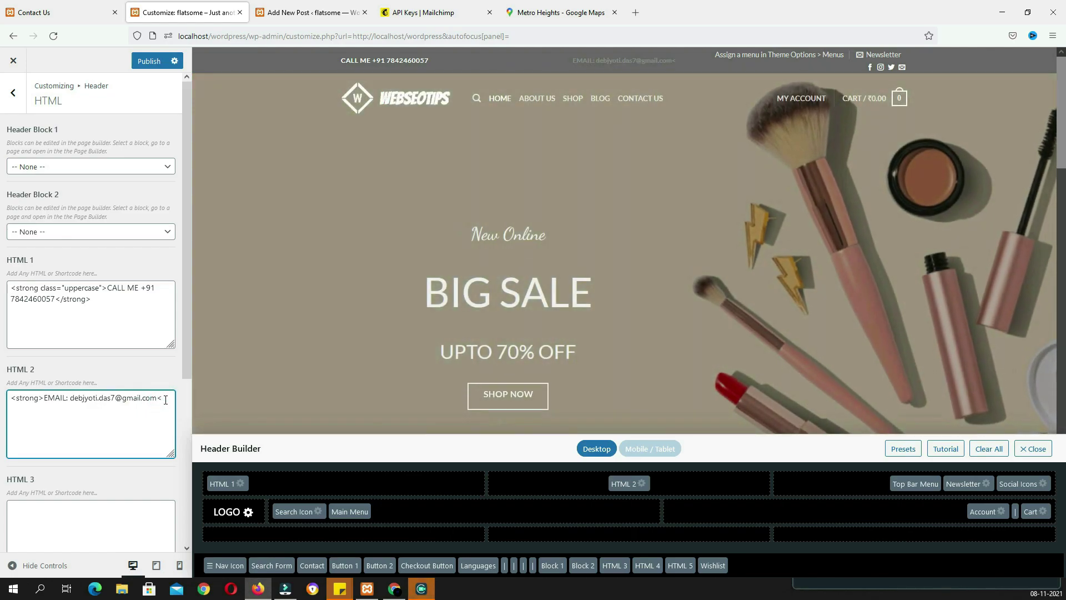
{"action": "type", "text": "rong>"}
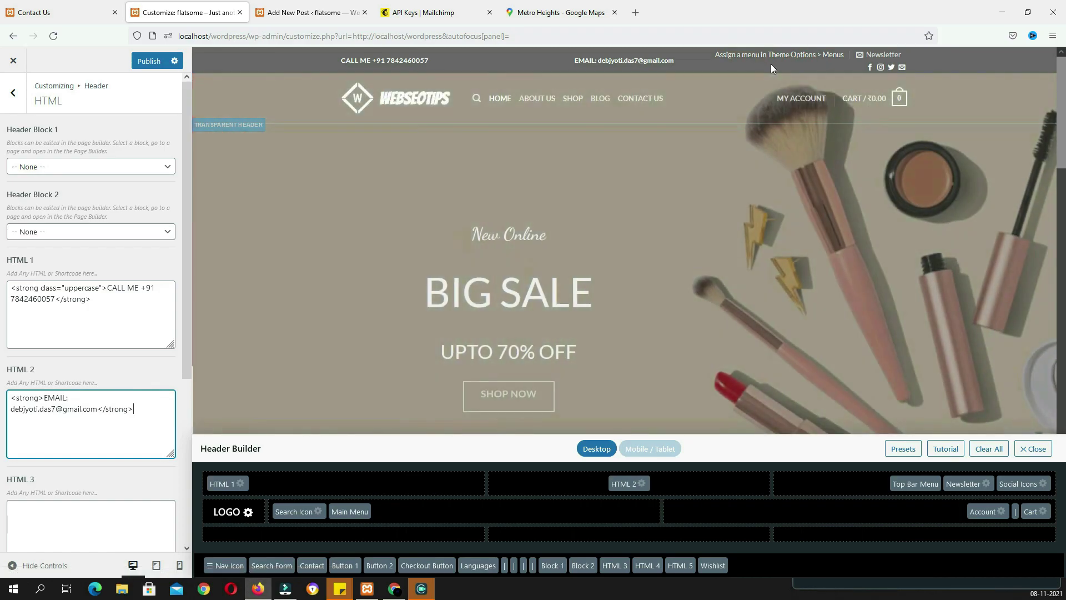
Publish the top bar contact changes and go to the Add New Post admin tab
{"action": "left_click", "coordinate": [142, 64]}
{"action": "key", "text": "alt"}
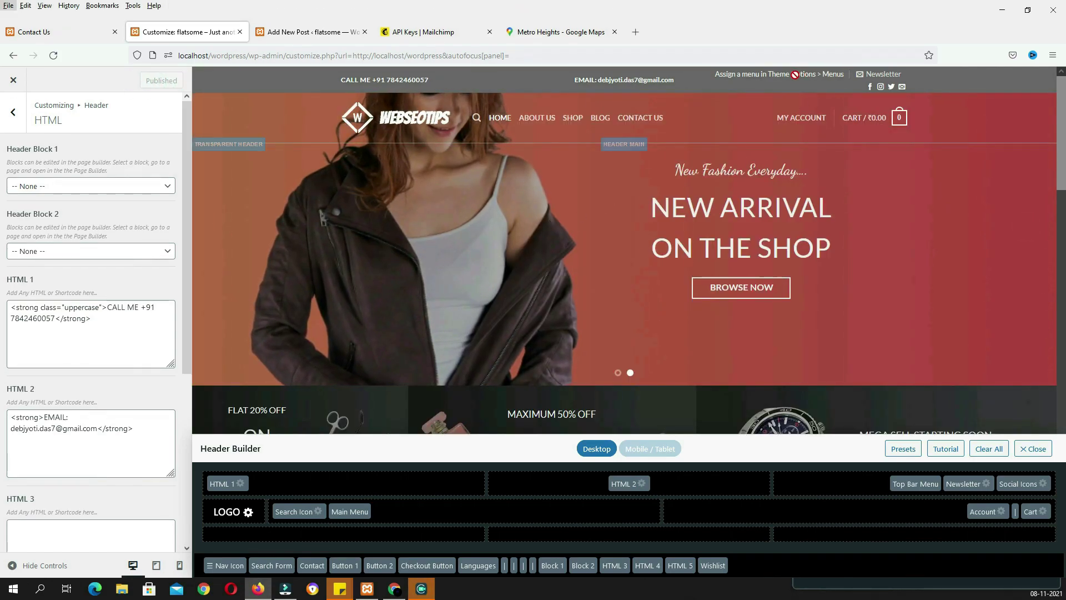
{"action": "left_click", "coordinate": [320, 31]}
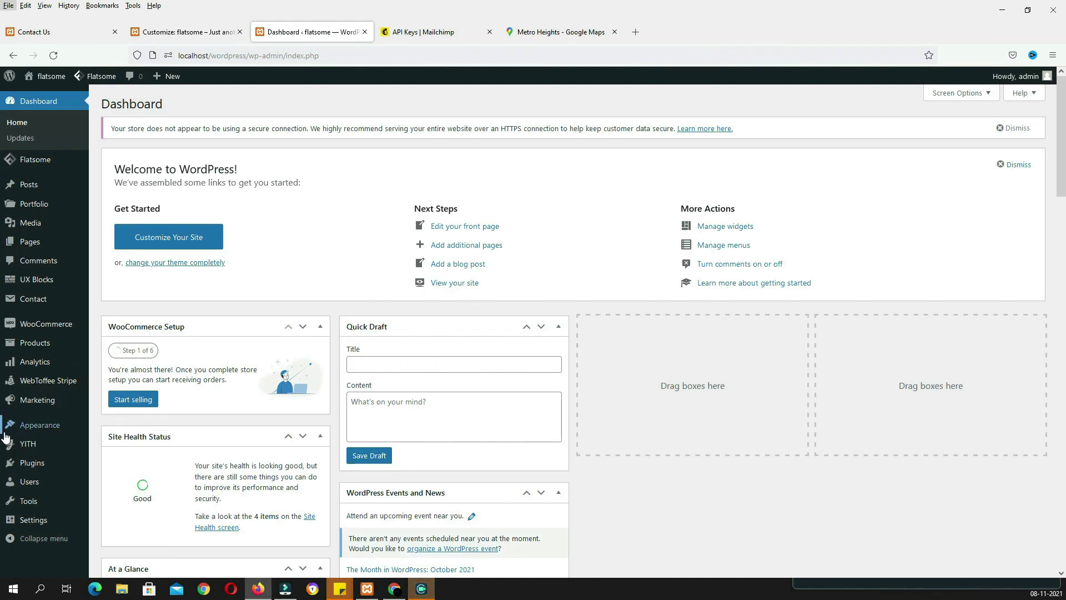
Create 'top menu' for the Top Bar Menu location with Account details and Lost password endpoints
{"action": "mouse_move", "coordinate": [41, 431]}
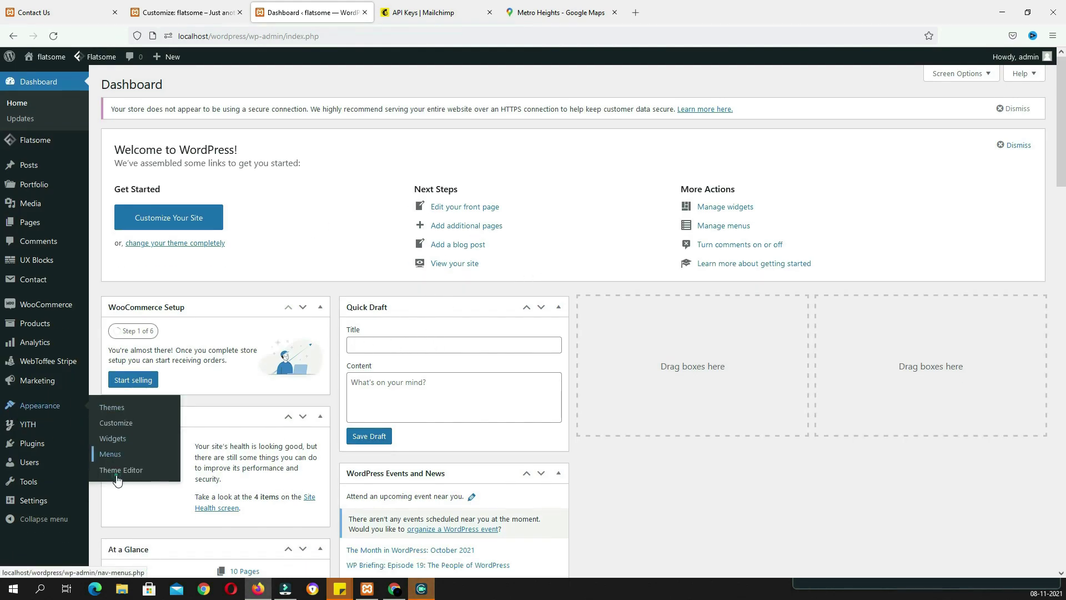
{"action": "left_click", "coordinate": [117, 459]}
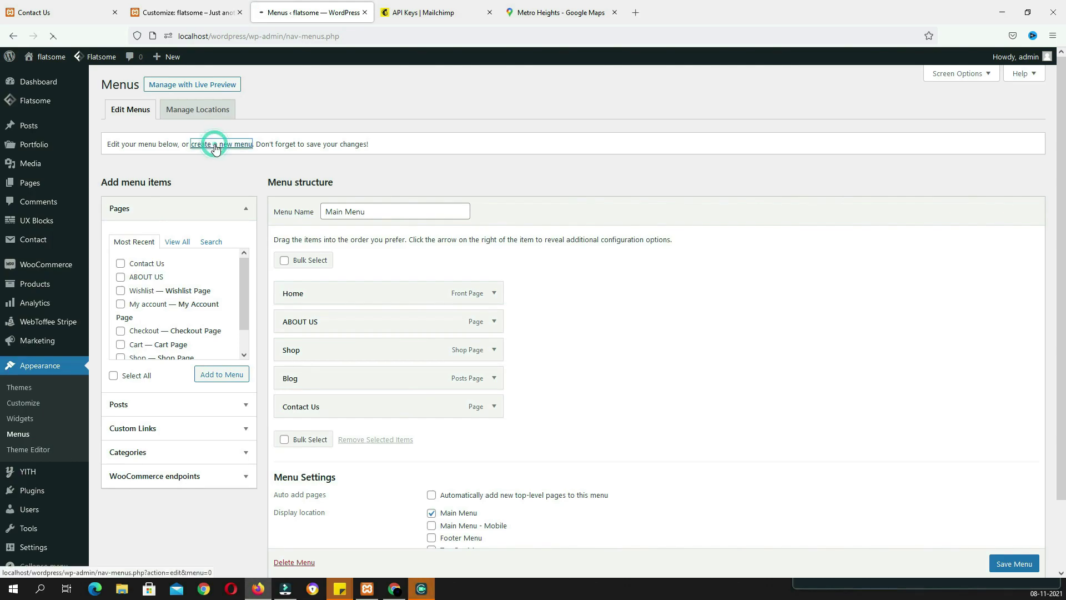
{"action": "left_click", "coordinate": [215, 145]}
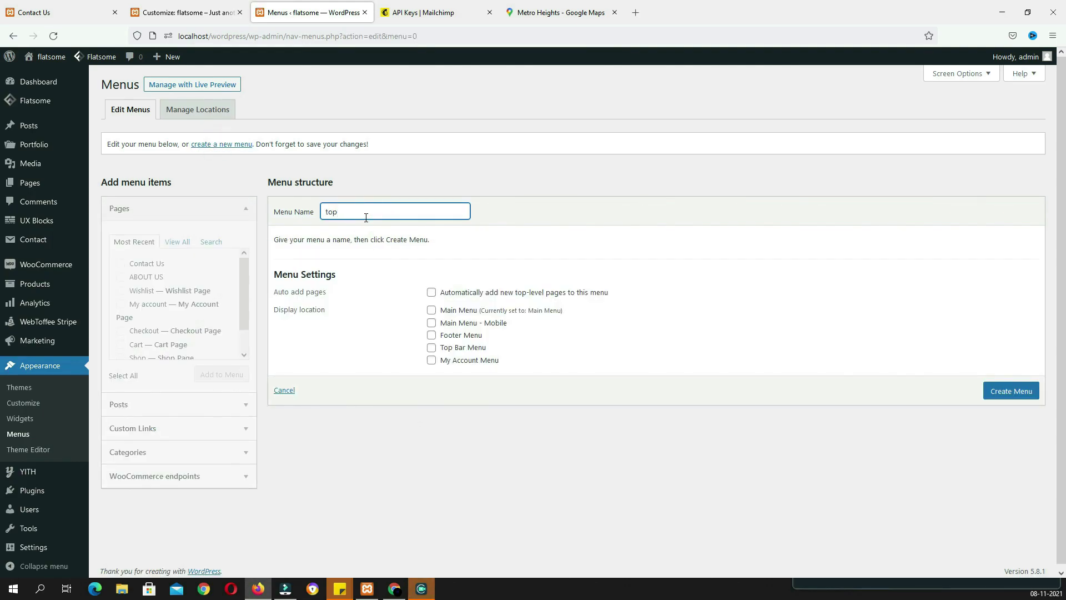
{"action": "left_click", "coordinate": [994, 400]}
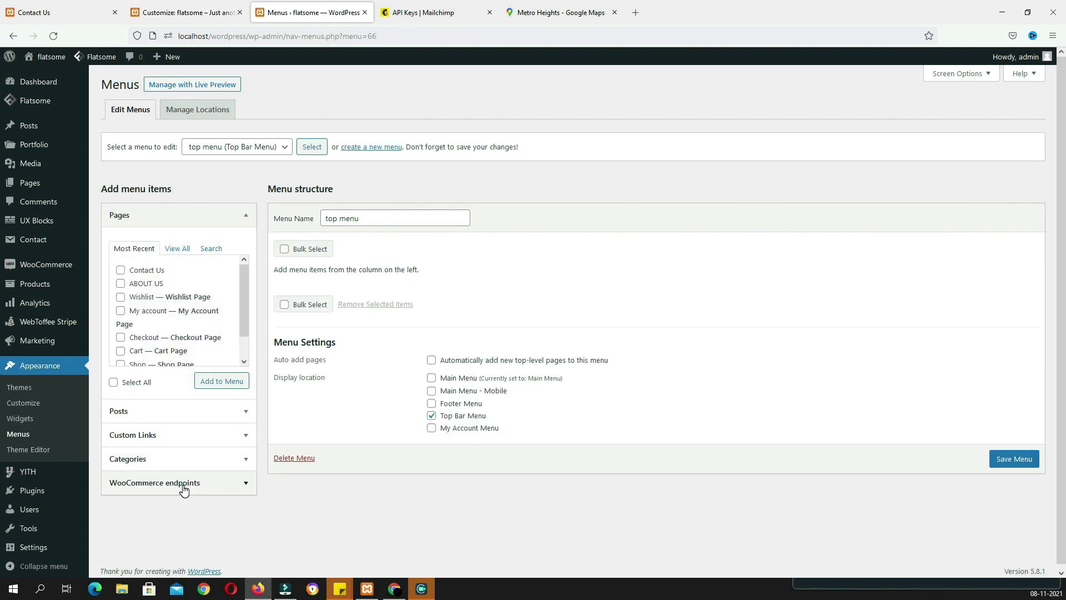
{"action": "left_click", "coordinate": [183, 485]}
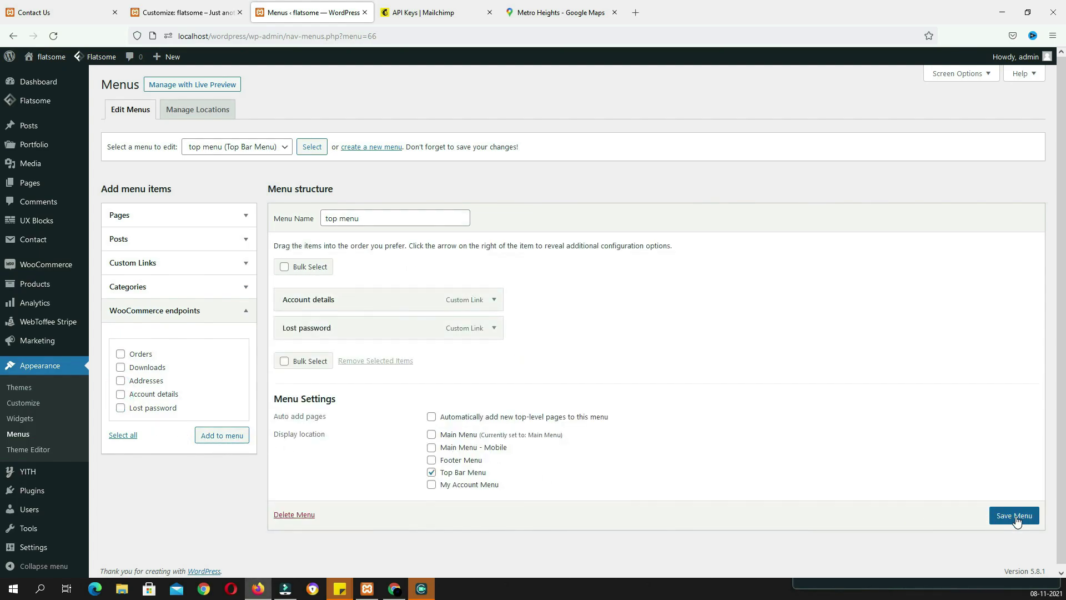
{"action": "left_click", "coordinate": [1015, 517]}
{"action": "left_click", "coordinate": [194, 18]}
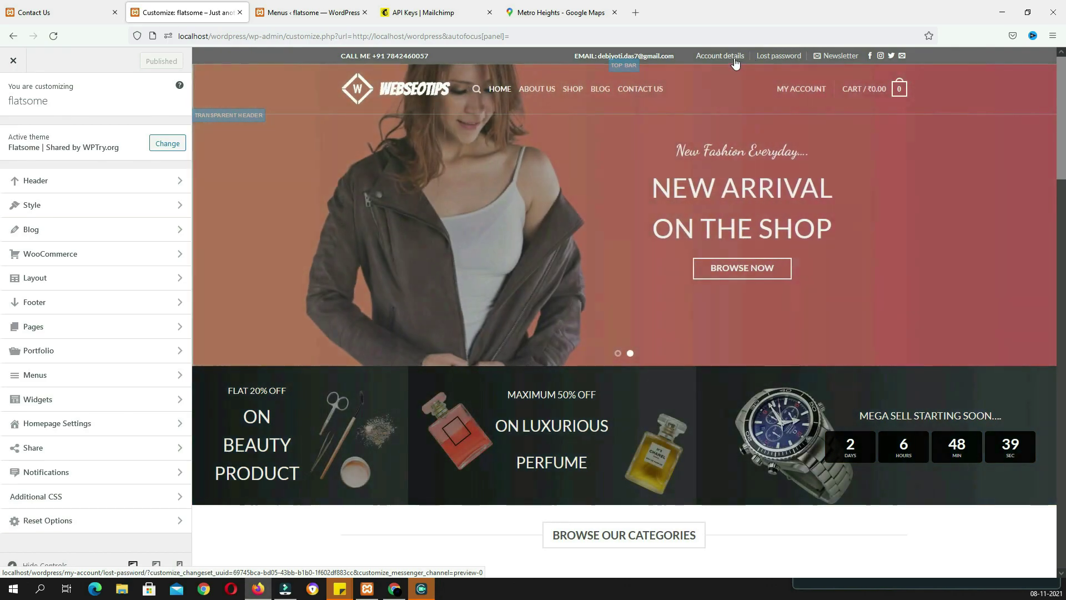
Remove the Top Bar Menu element from the top bar and preview the newsletter popup
{"action": "left_click", "coordinate": [86, 181]}
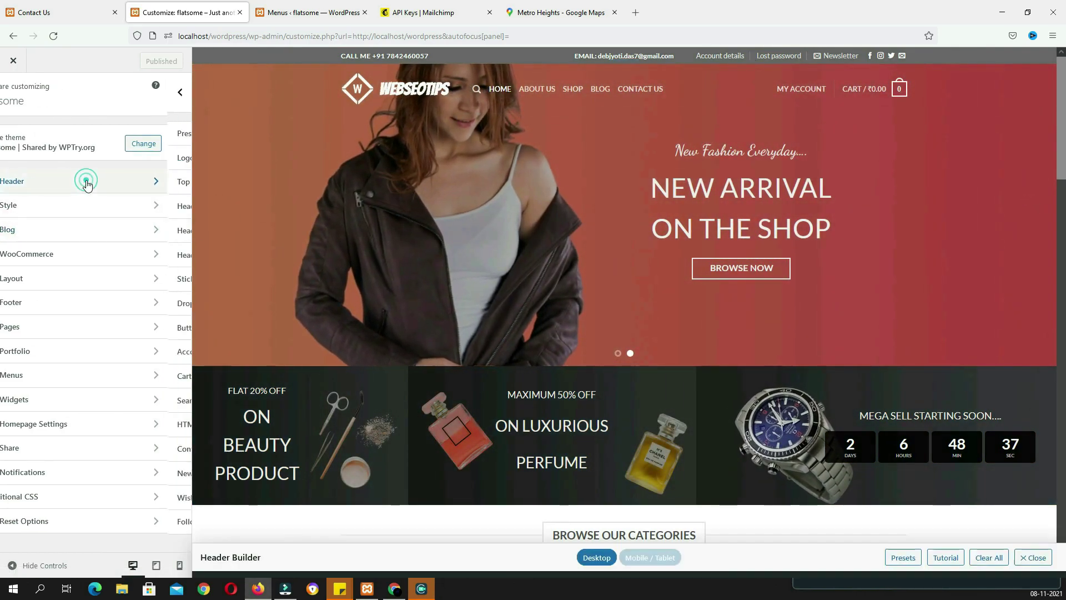
{"action": "left_click_drag", "start_coordinate": [916, 484], "coordinate": [788, 568]}
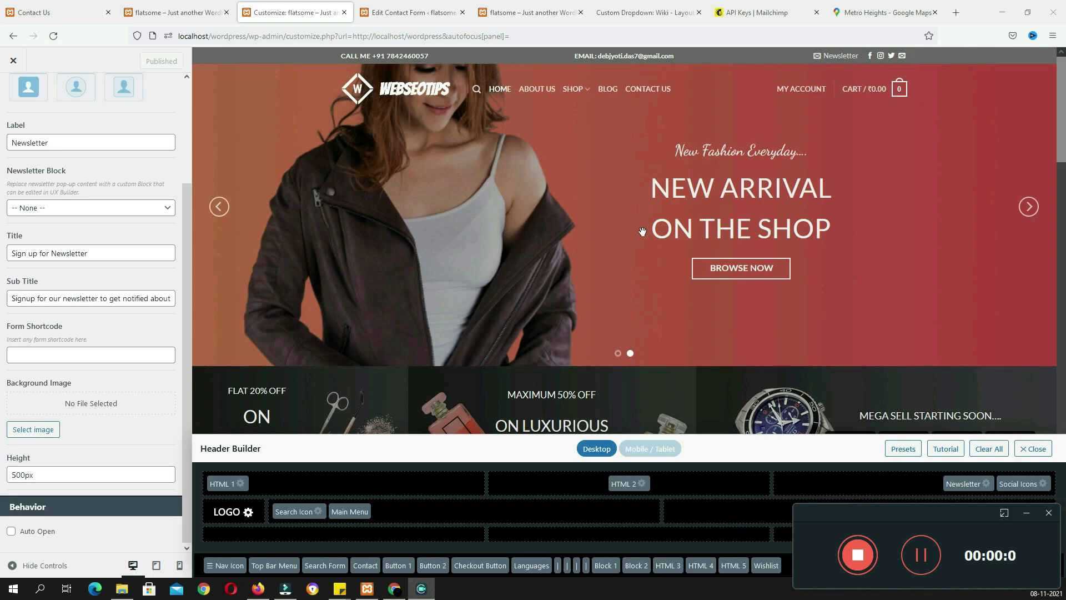
{"action": "left_click", "coordinate": [838, 56]}
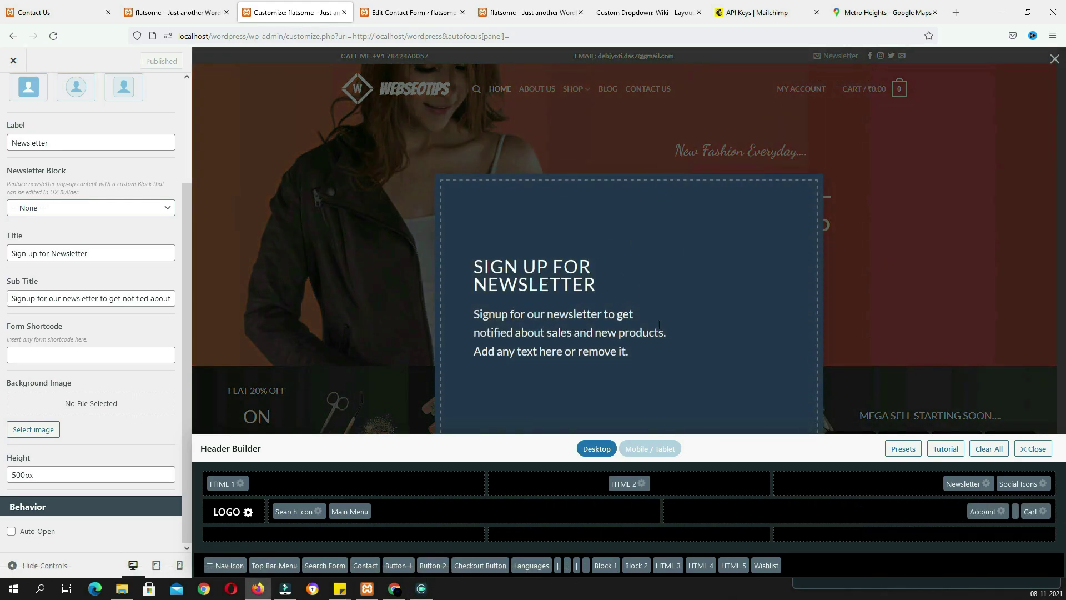
{"action": "left_click", "coordinate": [91, 12]}
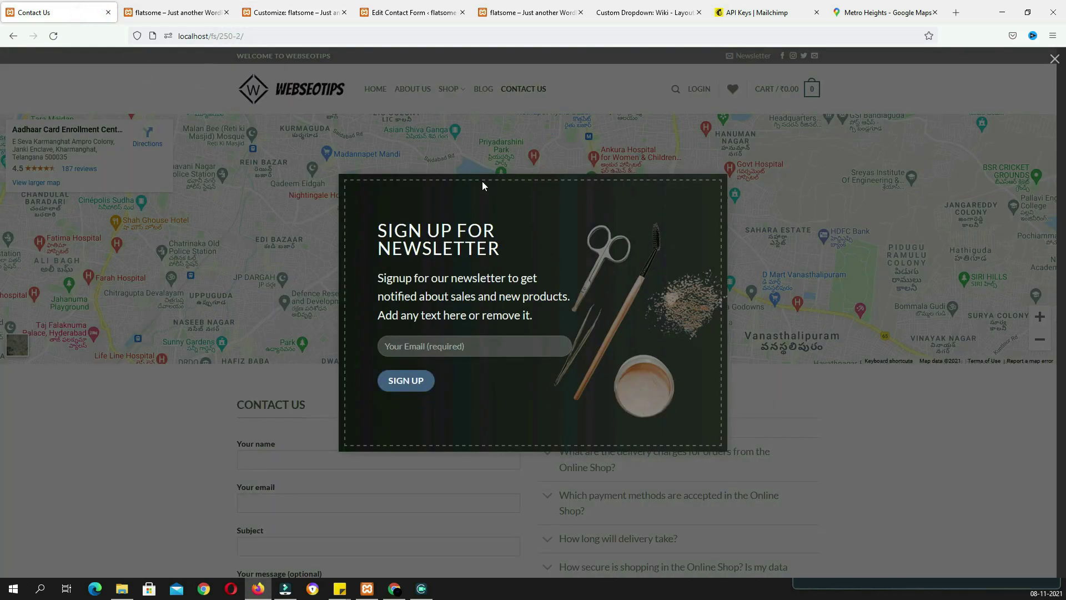
{"action": "left_click", "coordinate": [183, 12]}
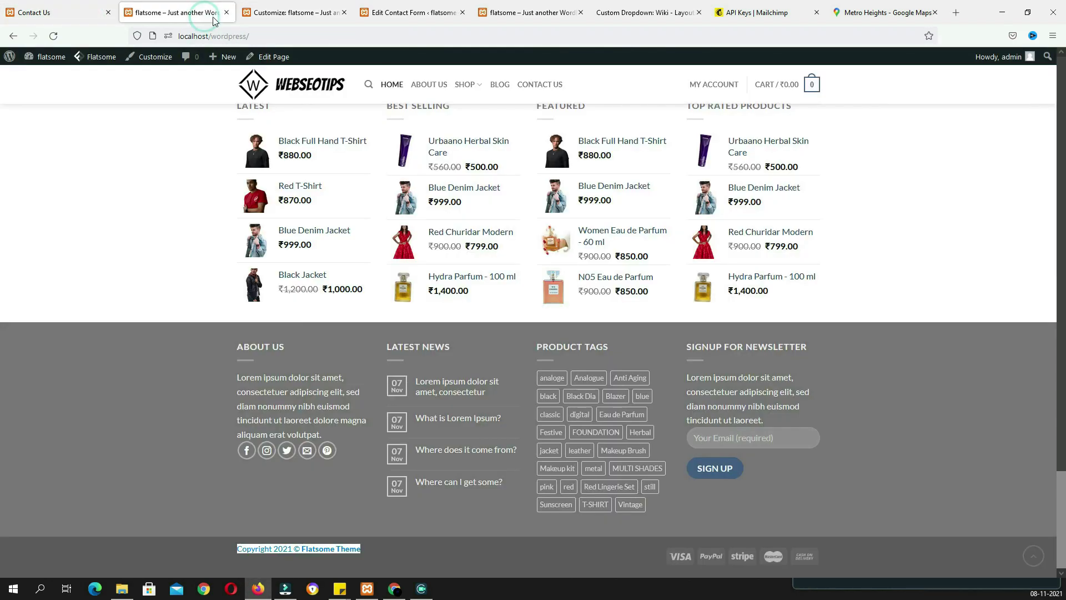
{"action": "left_click", "coordinate": [283, 12]}
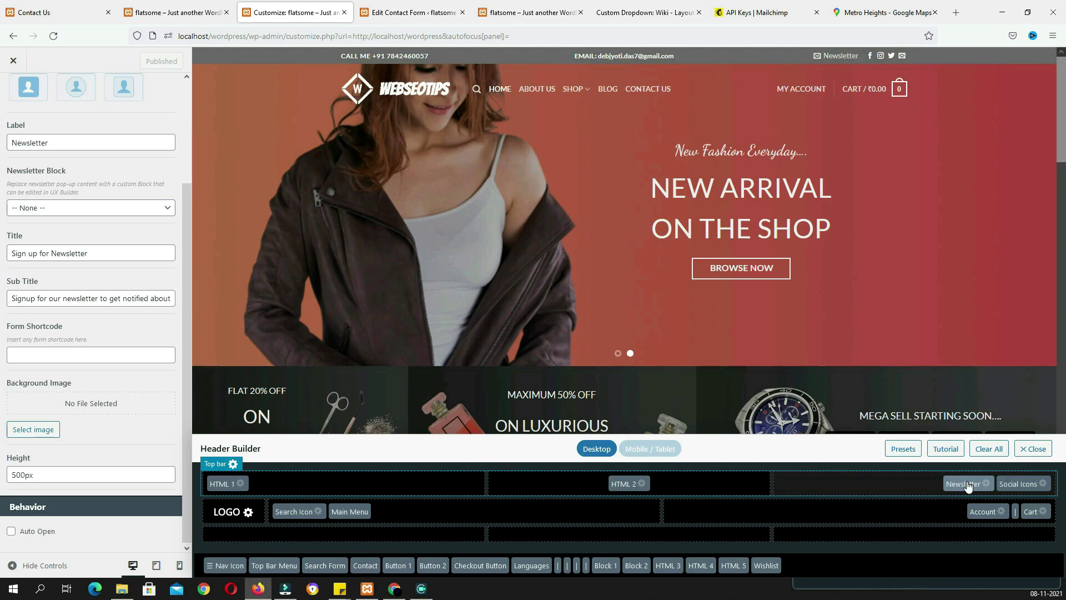
Copy the ns footer Contact Form 7 shortcode into the Newsletter element's Form Shortcode field
{"action": "left_click", "coordinate": [967, 484]}
{"action": "left_click_drag", "start_coordinate": [62, 183], "coordinate": [5, 179]}
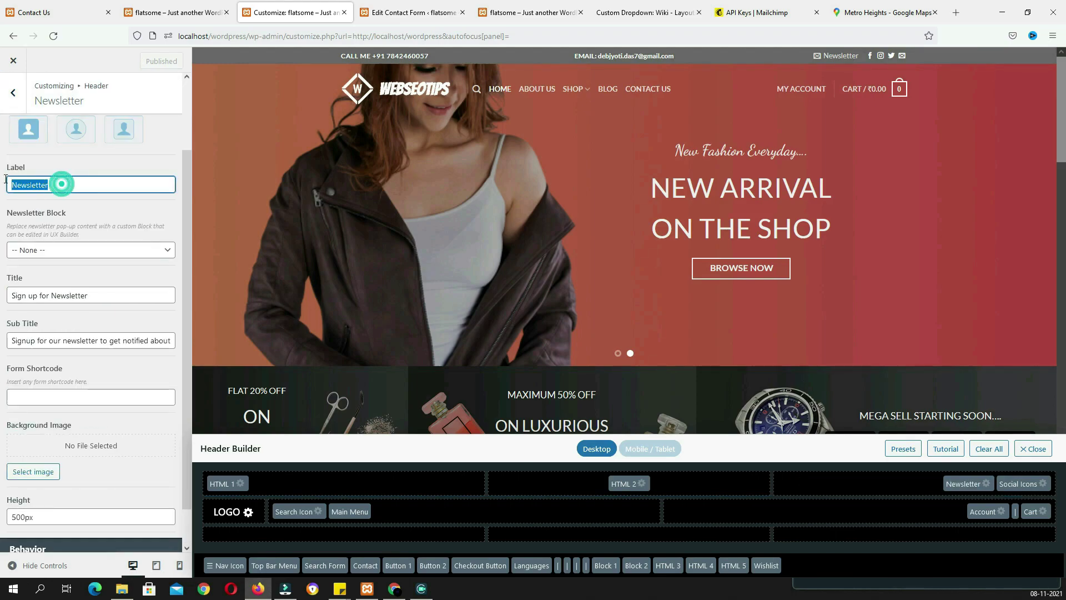
{"action": "scroll", "coordinate": [19, 246], "scroll_direction": "down", "scroll_amount": 1}
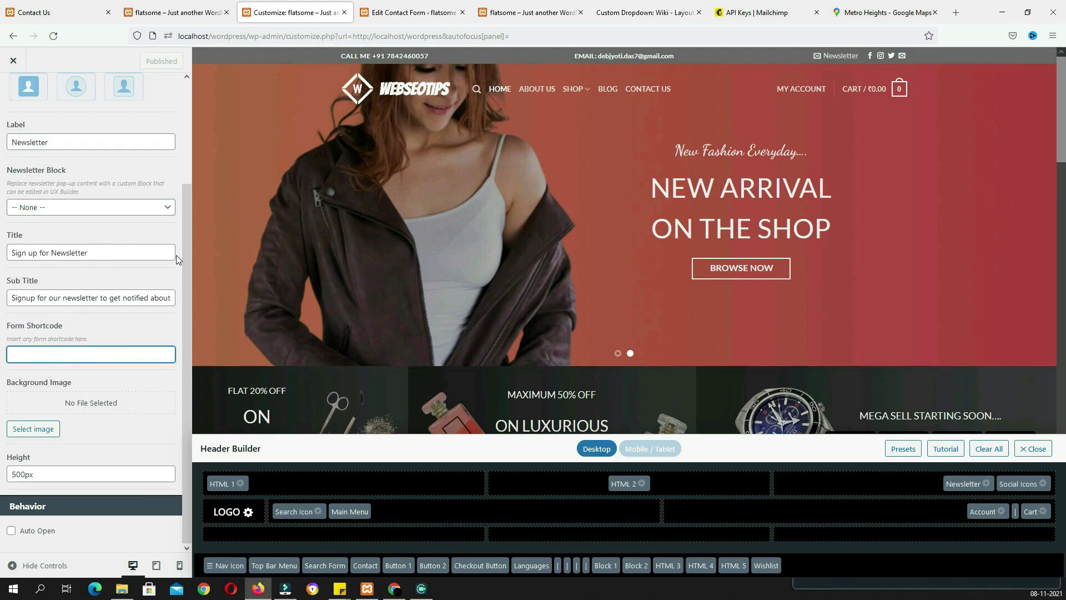
{"action": "left_click", "coordinate": [390, 14]}
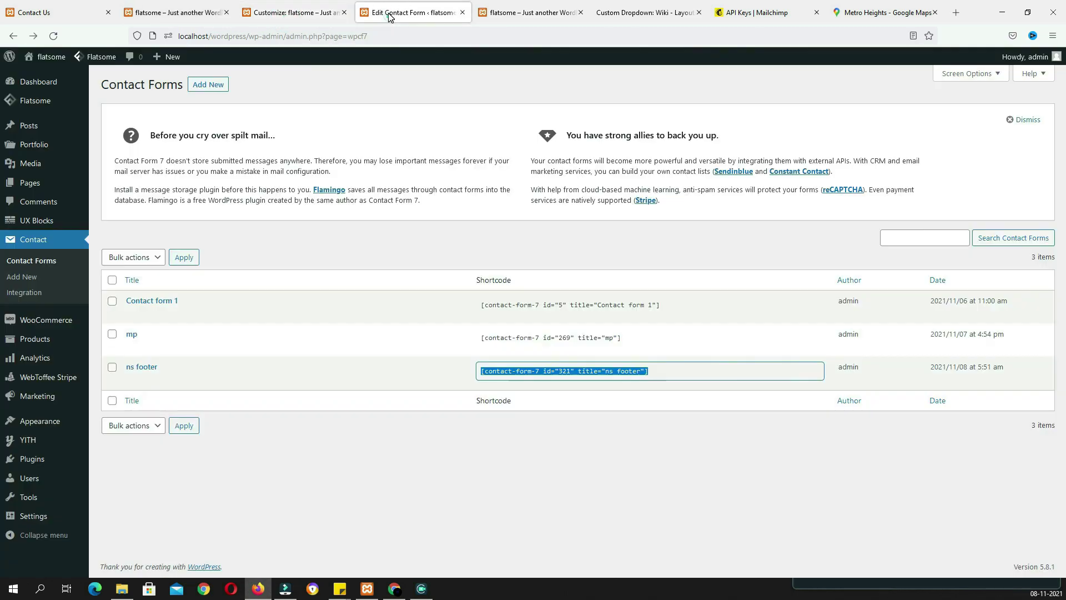
{"action": "left_click", "coordinate": [583, 435]}
{"action": "left_click", "coordinate": [664, 370]}
{"action": "left_click_drag", "start_coordinate": [480, 370], "coordinate": [670, 370]}
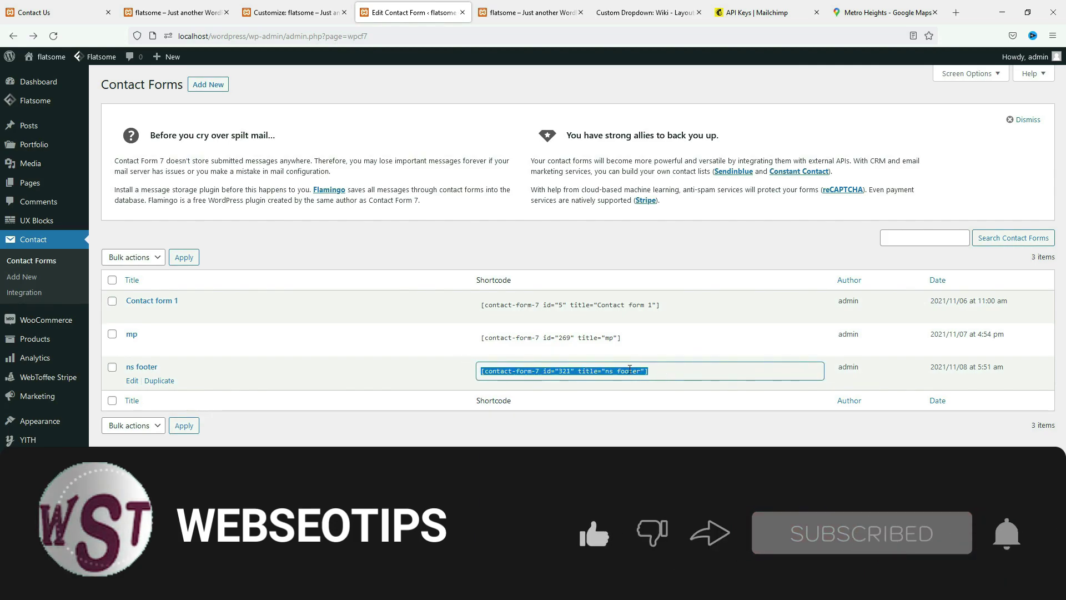
{"action": "right_click", "coordinate": [630, 371]}
{"action": "left_click", "coordinate": [645, 431]}
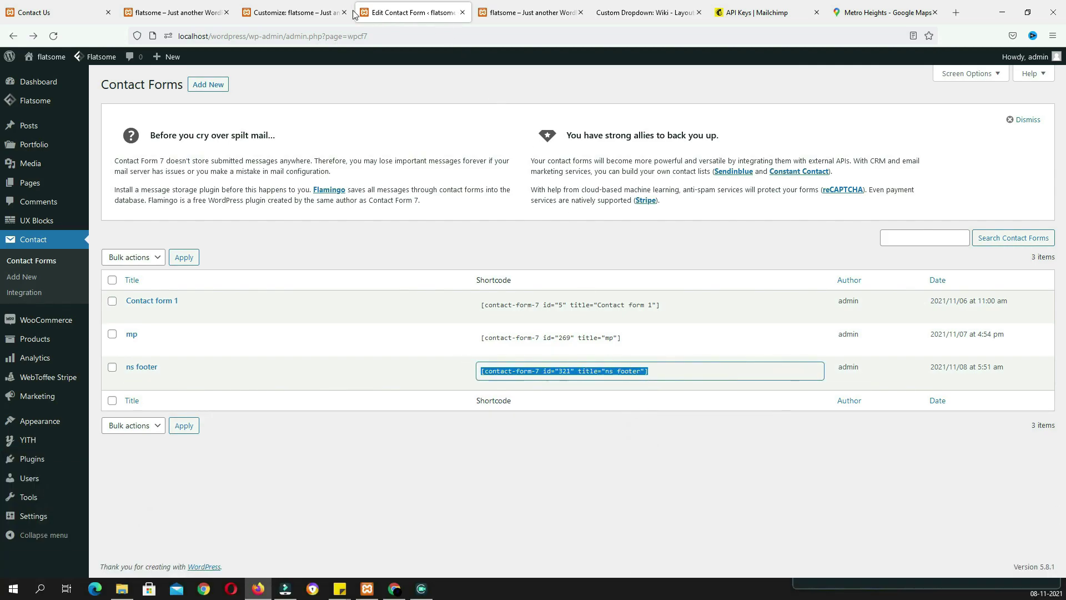
{"action": "left_click", "coordinate": [327, 13]}
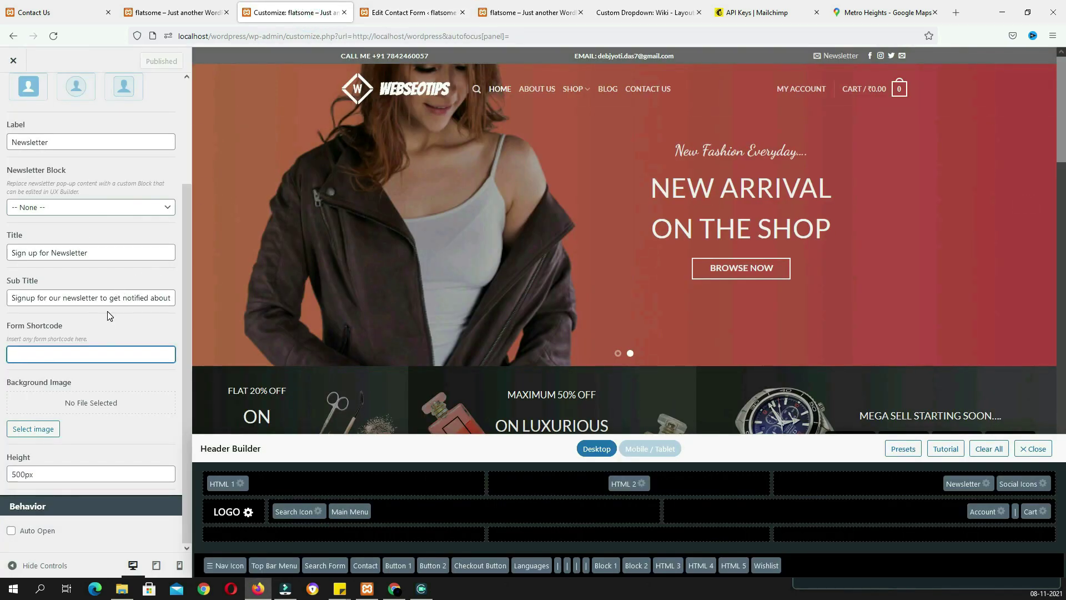
{"action": "key", "text": "Tab"}
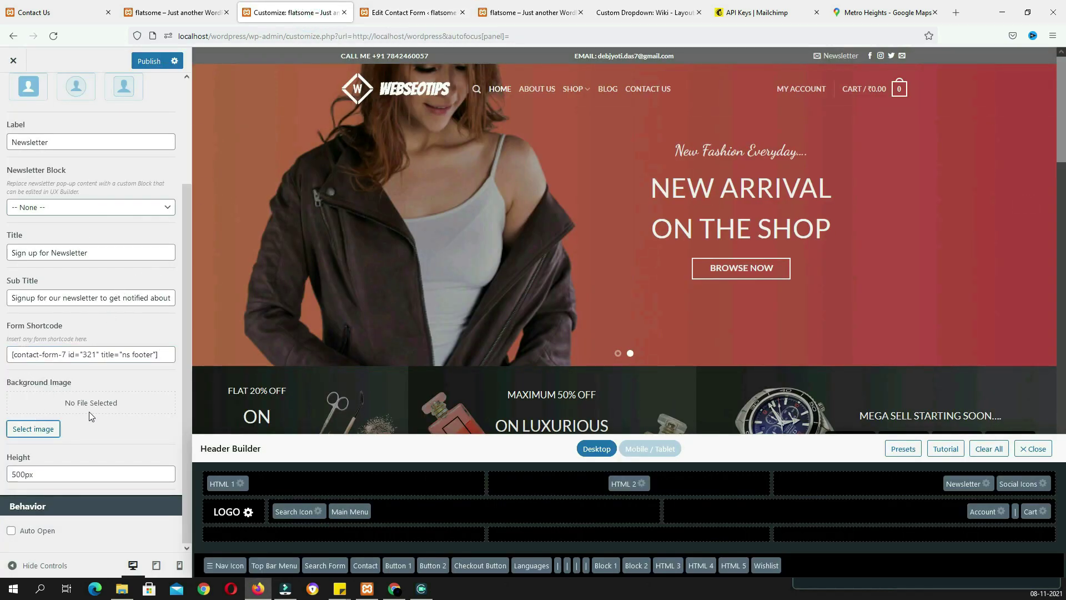
Set SB1.png as the newsletter popup's background image
{"action": "left_click", "coordinate": [35, 430]}
{"action": "scroll", "coordinate": [516, 372], "scroll_direction": "down", "scroll_amount": 6}
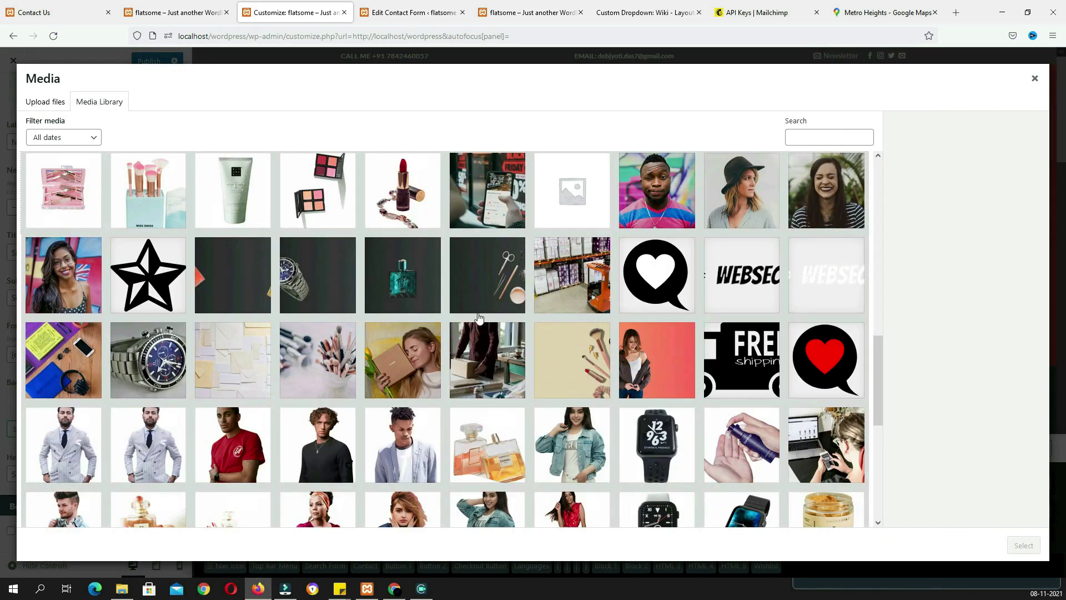
{"action": "left_click", "coordinate": [492, 302]}
{"action": "left_click", "coordinate": [1023, 545]}
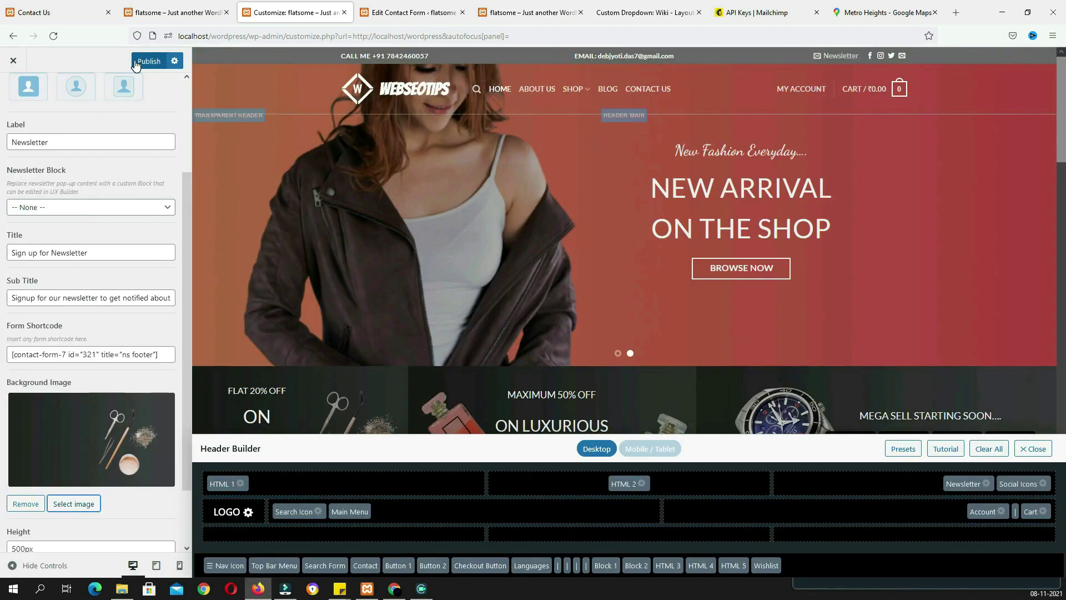
Publish the newsletter changes and open the sign-up popup on the live site to check it
{"action": "left_click", "coordinate": [389, 12]}
{"action": "left_click", "coordinate": [281, 16]}
{"action": "left_click", "coordinate": [530, 13]}
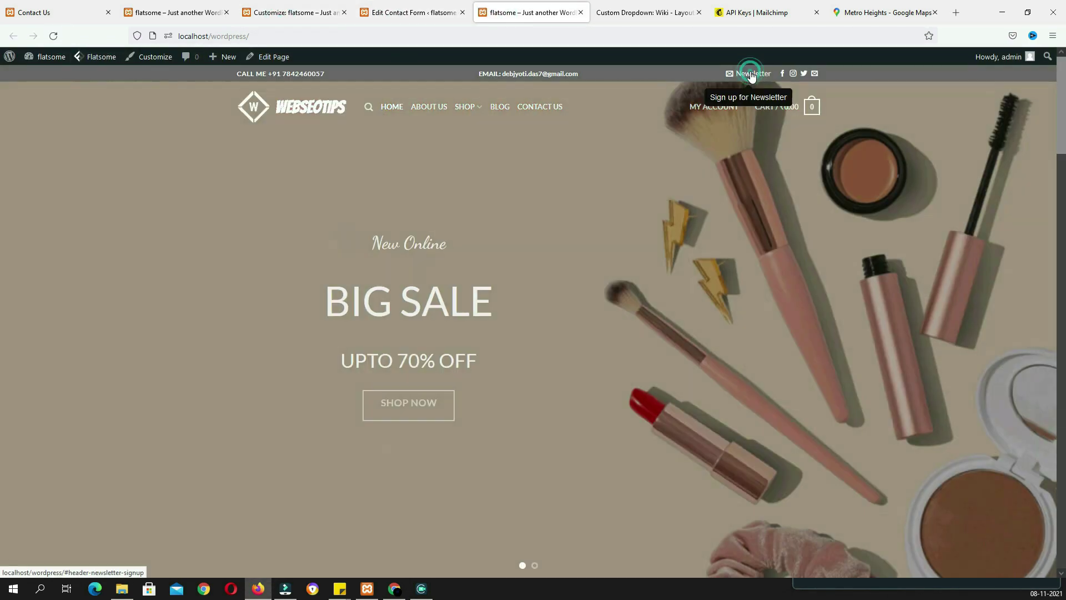
{"action": "left_click", "coordinate": [751, 73]}
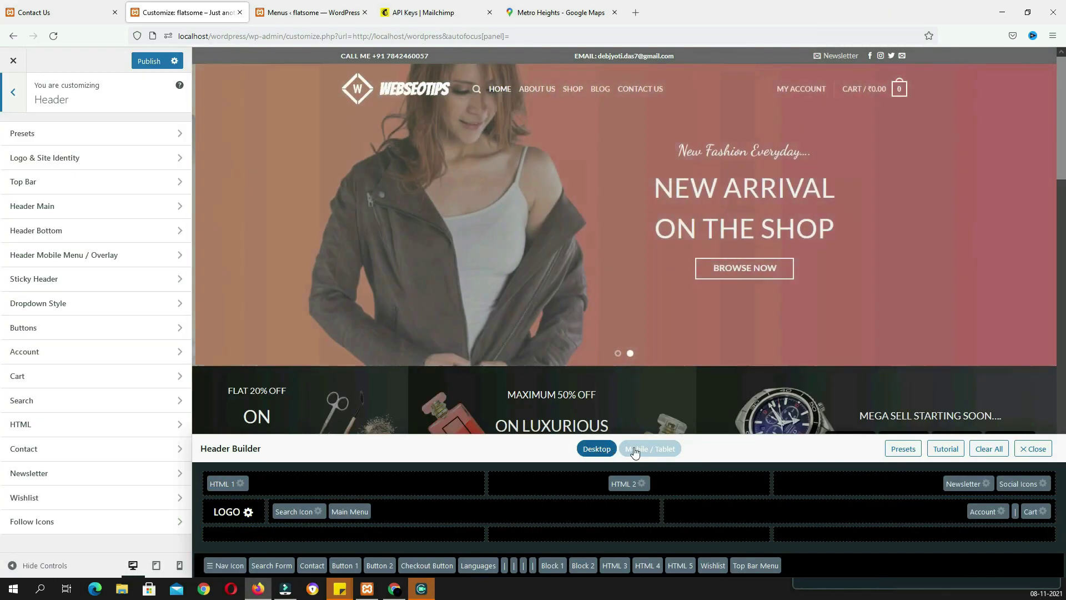
In the Mobile / Tablet header layout, add the Wishlist element to the right area beside Cart
{"action": "left_click", "coordinate": [635, 453]}
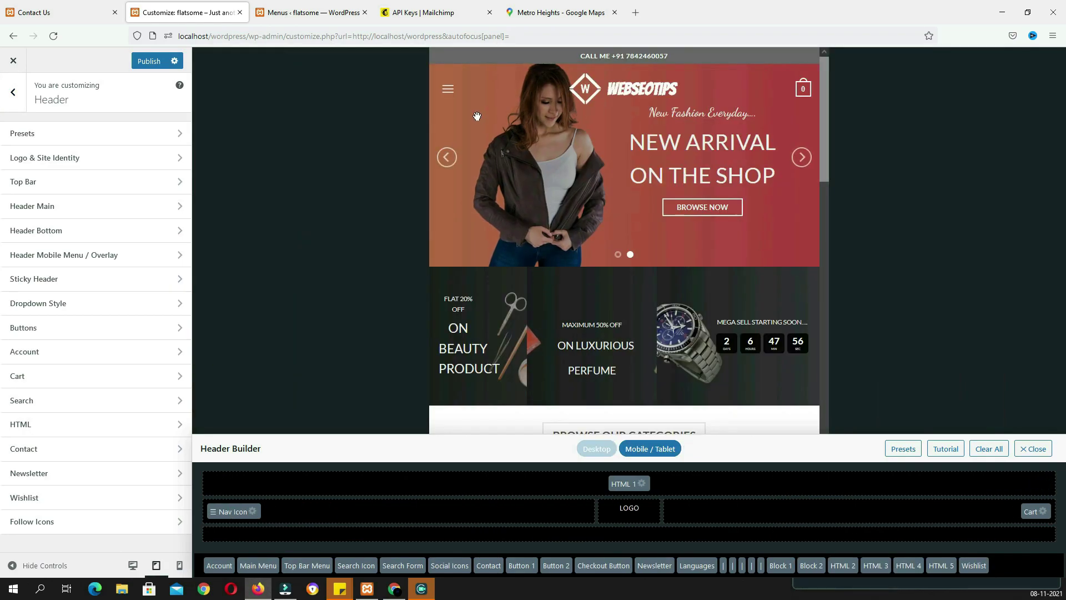
{"action": "left_click", "coordinate": [450, 92]}
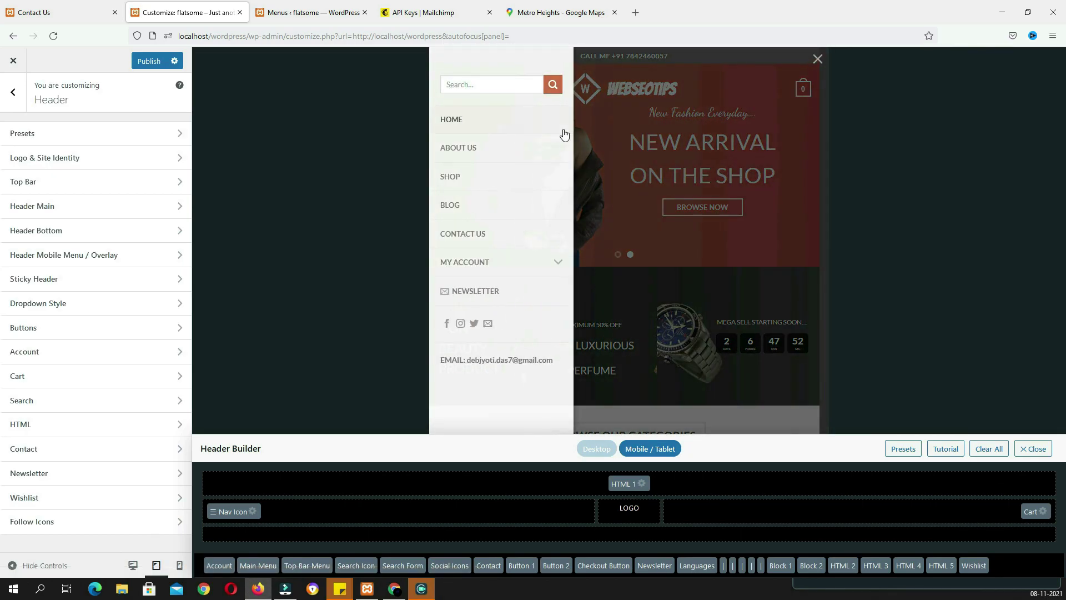
{"action": "left_click", "coordinate": [591, 135]}
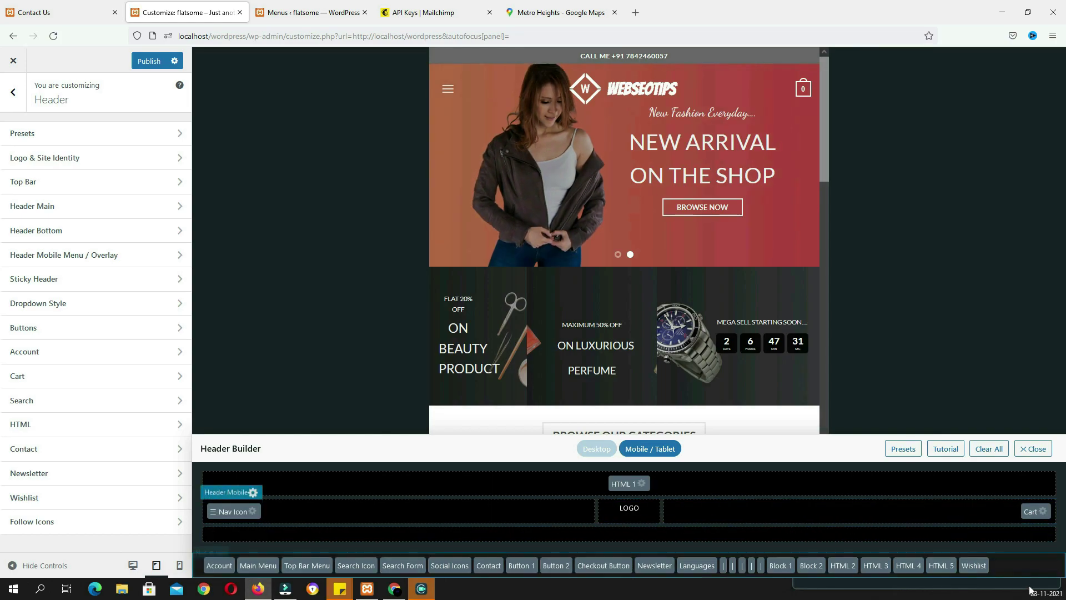
{"action": "left_click_drag", "start_coordinate": [977, 566], "coordinate": [993, 513]}
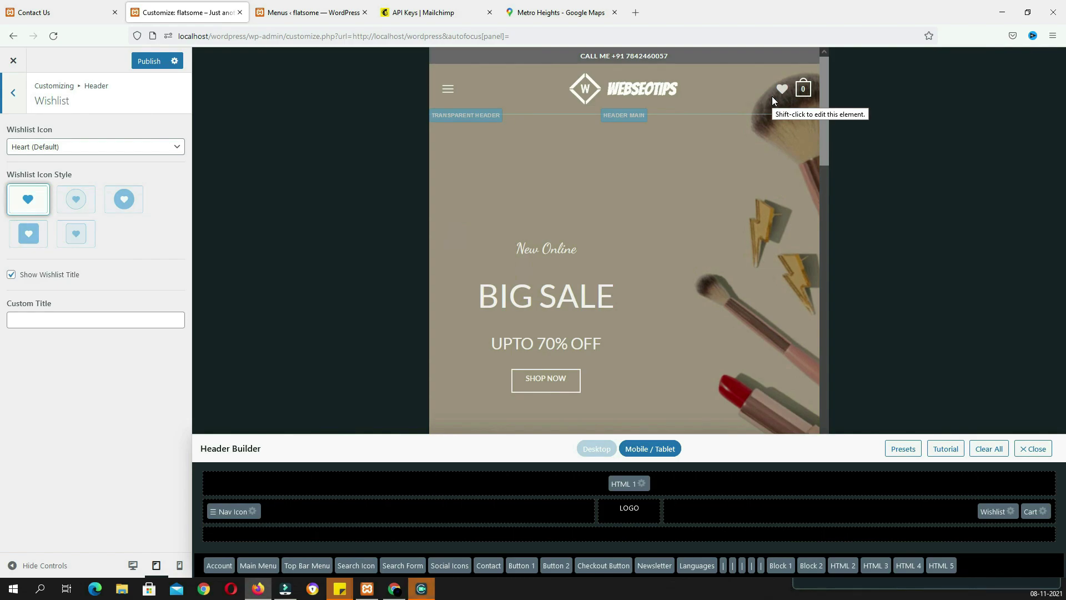
Publish the mobile header change and check the SHOP mega menu on the live Contact Us page
{"action": "left_click", "coordinate": [145, 61]}
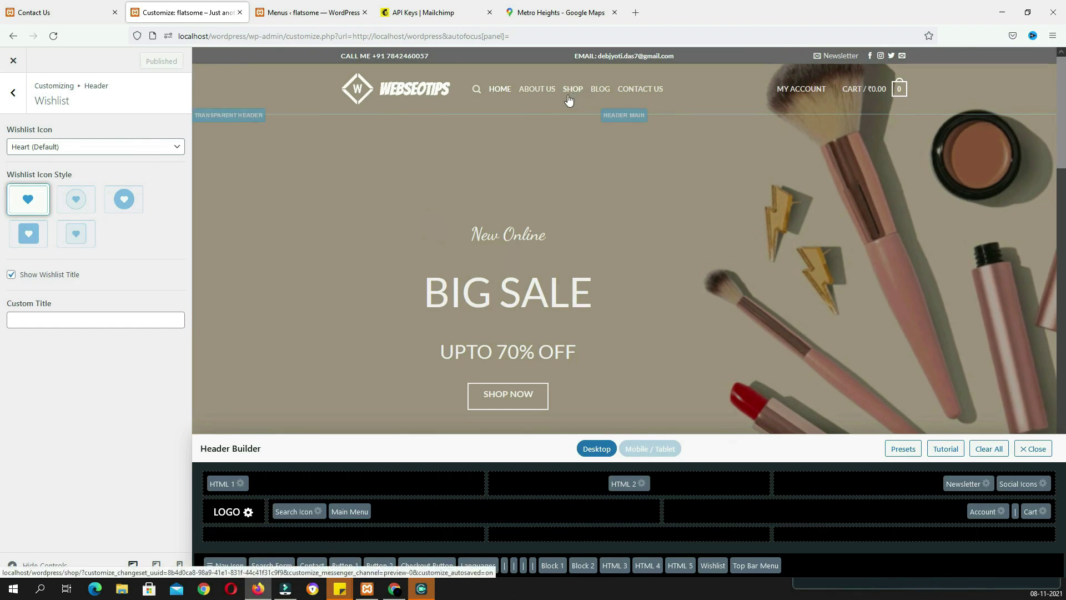
{"action": "left_click", "coordinate": [77, 14]}
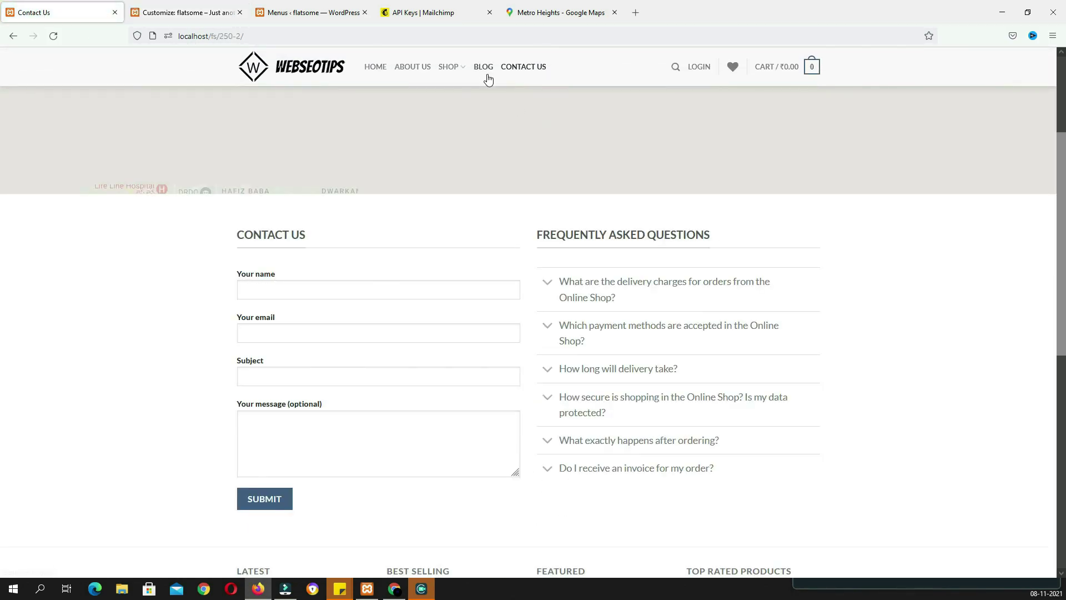
{"action": "mouse_move", "coordinate": [456, 72]}
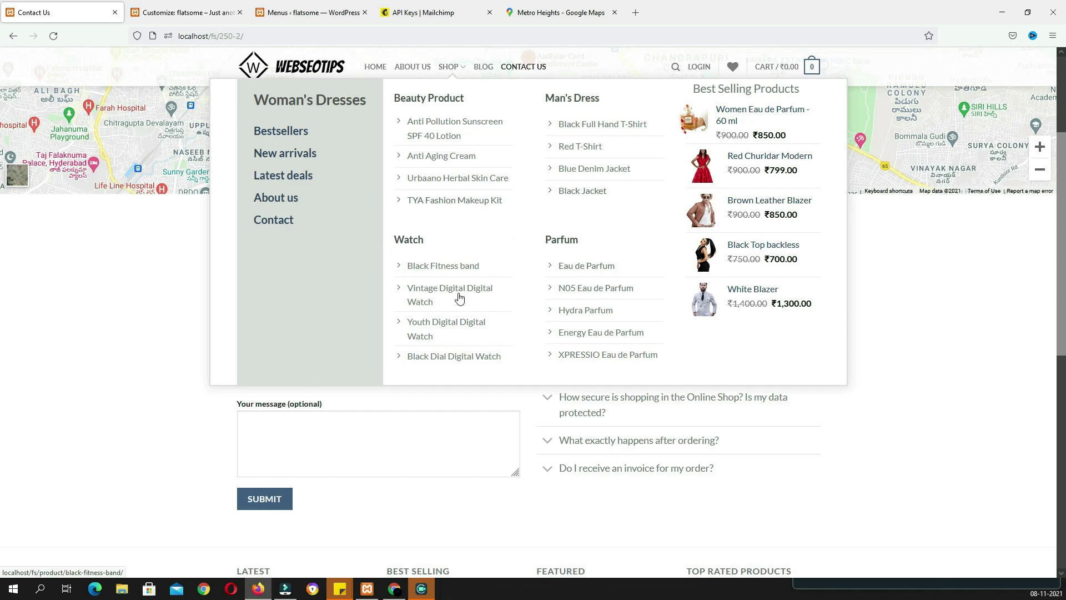
{"action": "left_click", "coordinate": [294, 12]}
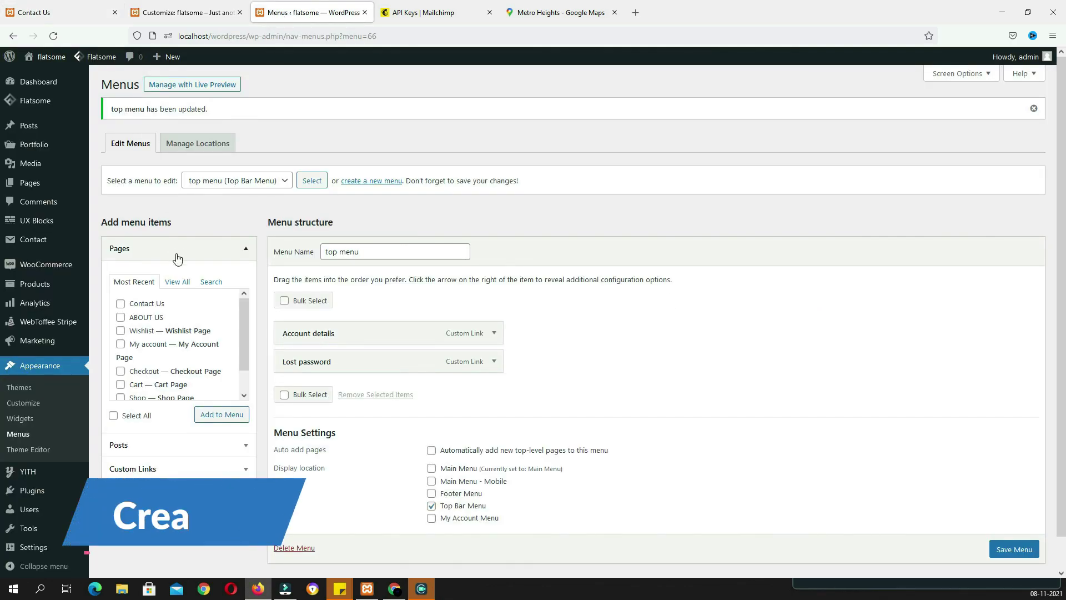
Publish a new UX Block titled 'mega menu' and open it in UX Builder
{"action": "left_click", "coordinate": [40, 225]}
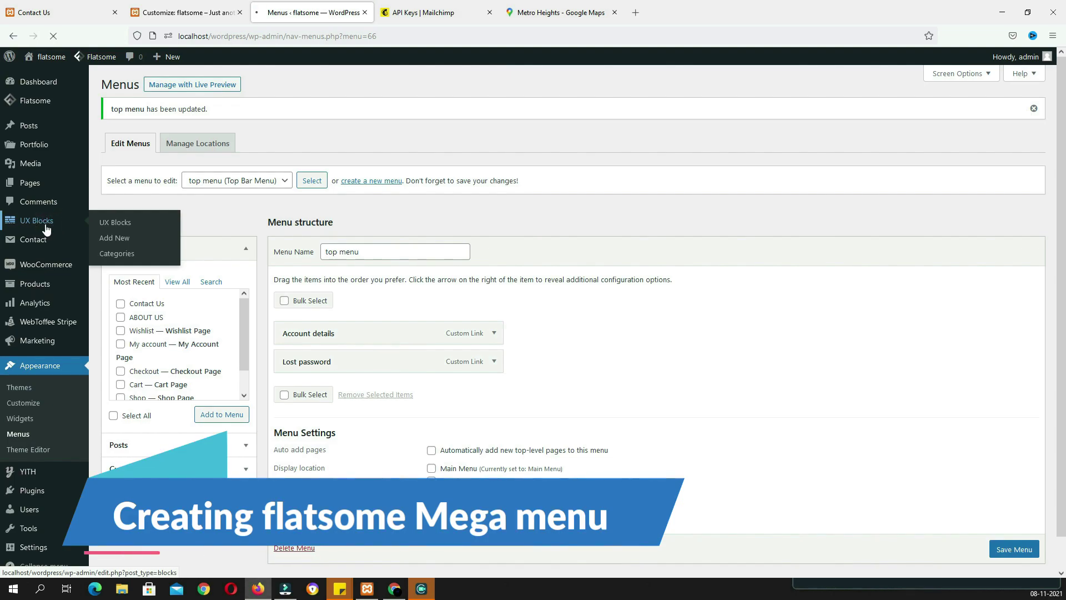
{"action": "left_click", "coordinate": [181, 86]}
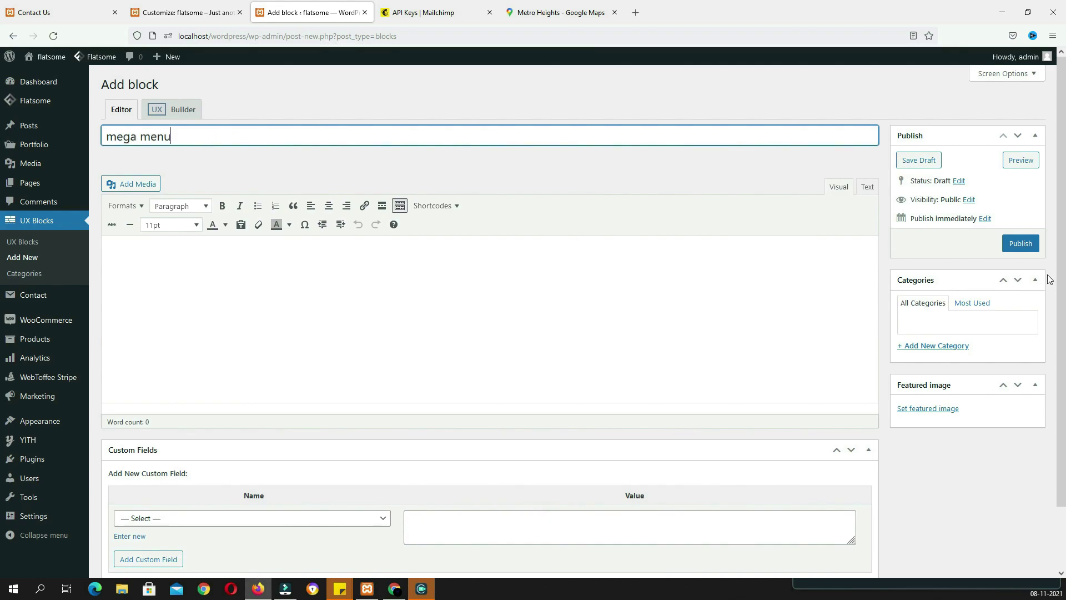
{"action": "left_click", "coordinate": [1020, 249]}
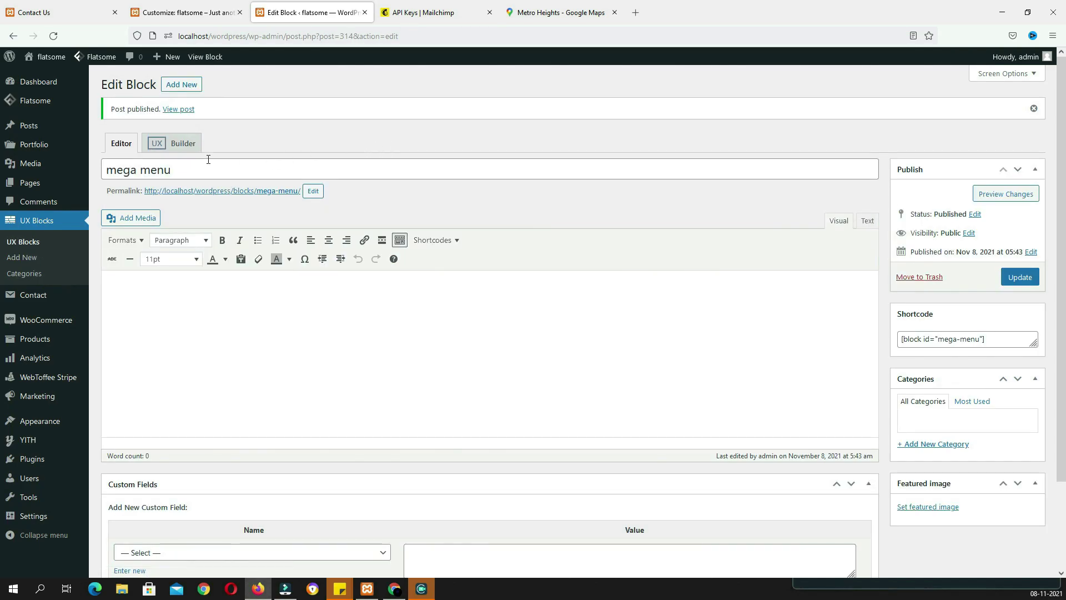
{"action": "left_click", "coordinate": [178, 148]}
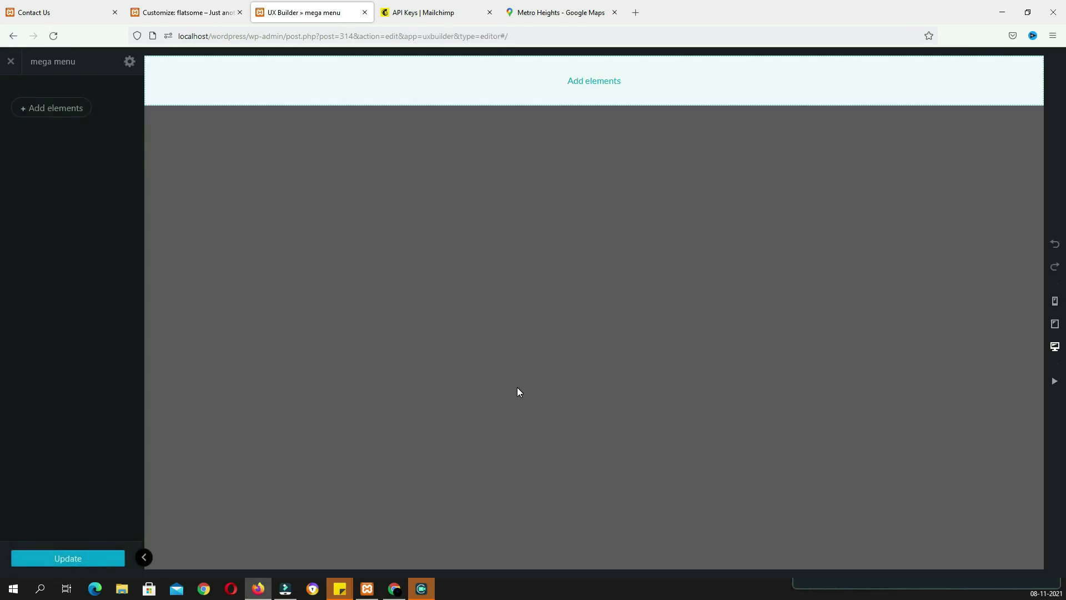
Import the Flatsome Studio Mega Menu layout 'Custom Dropdown: Wiki' with its images into the block
{"action": "left_click", "coordinate": [70, 110]}
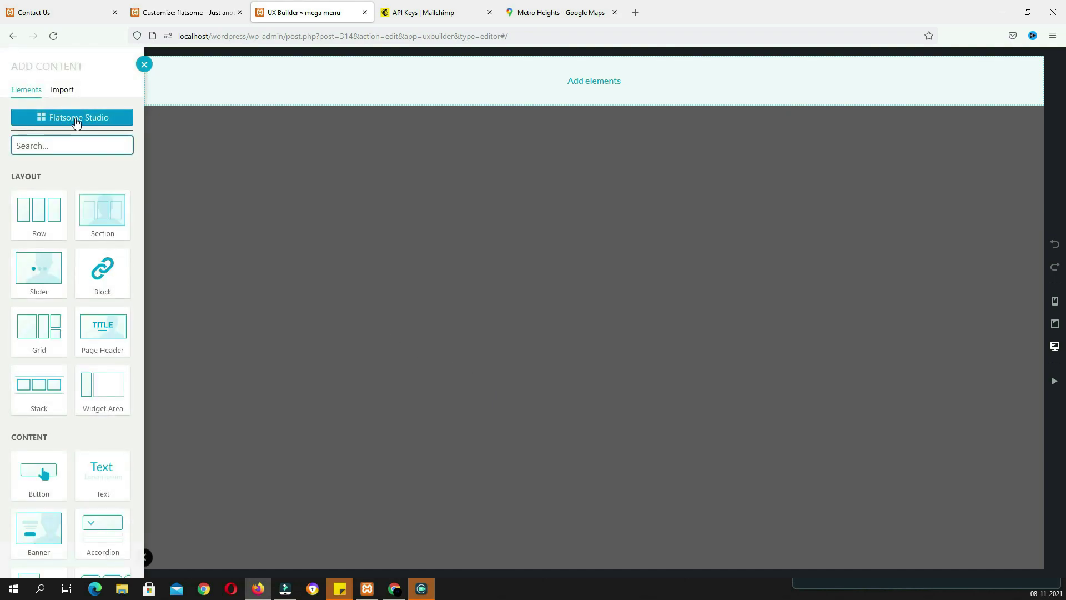
{"action": "left_click", "coordinate": [96, 120]}
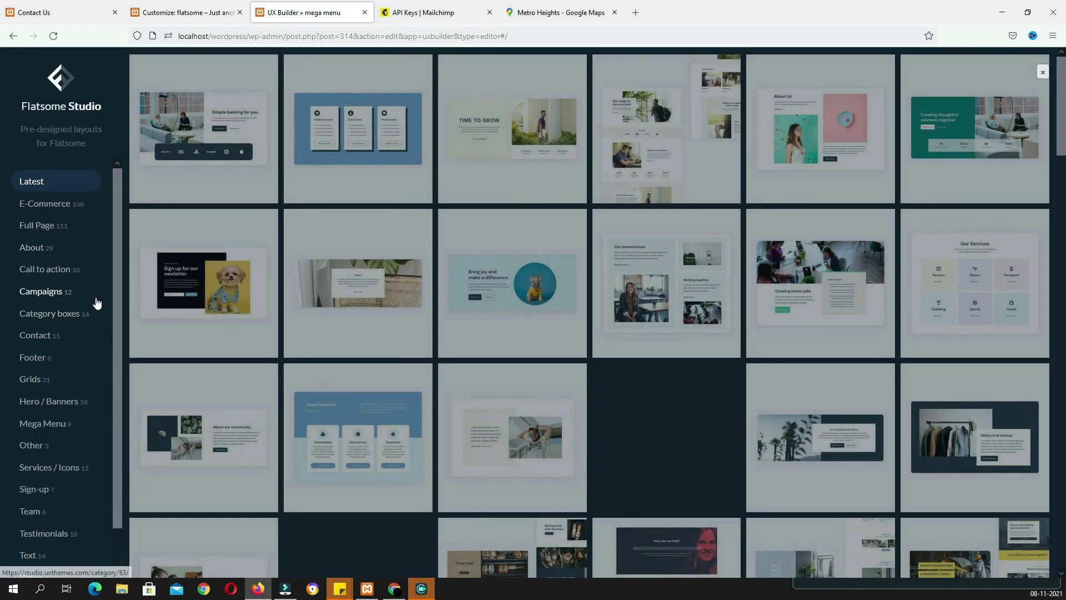
{"action": "left_click", "coordinate": [61, 433]}
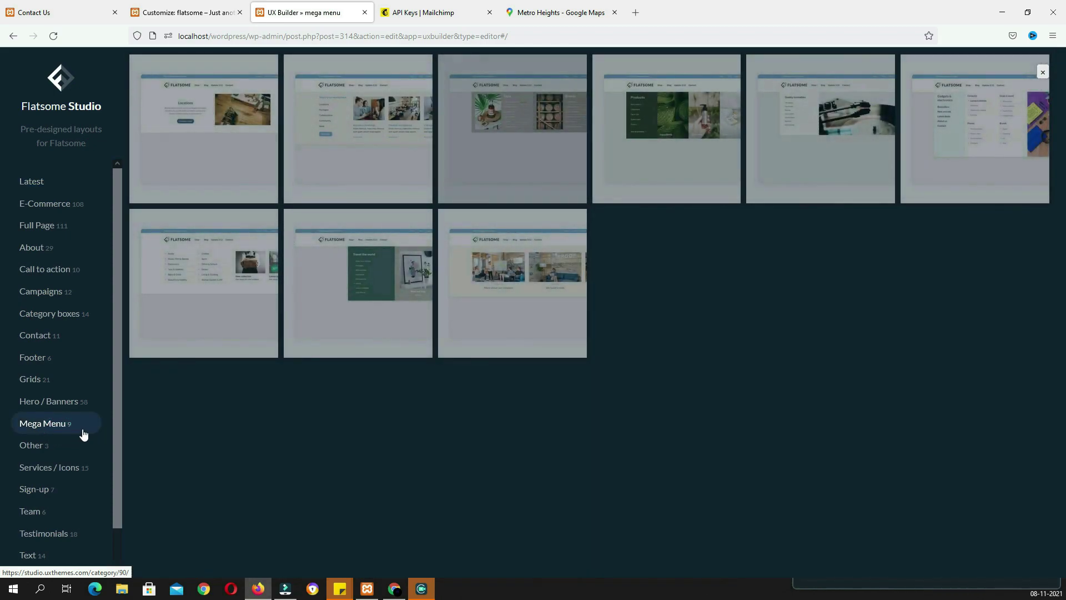
{"action": "mouse_move", "coordinate": [955, 183]}
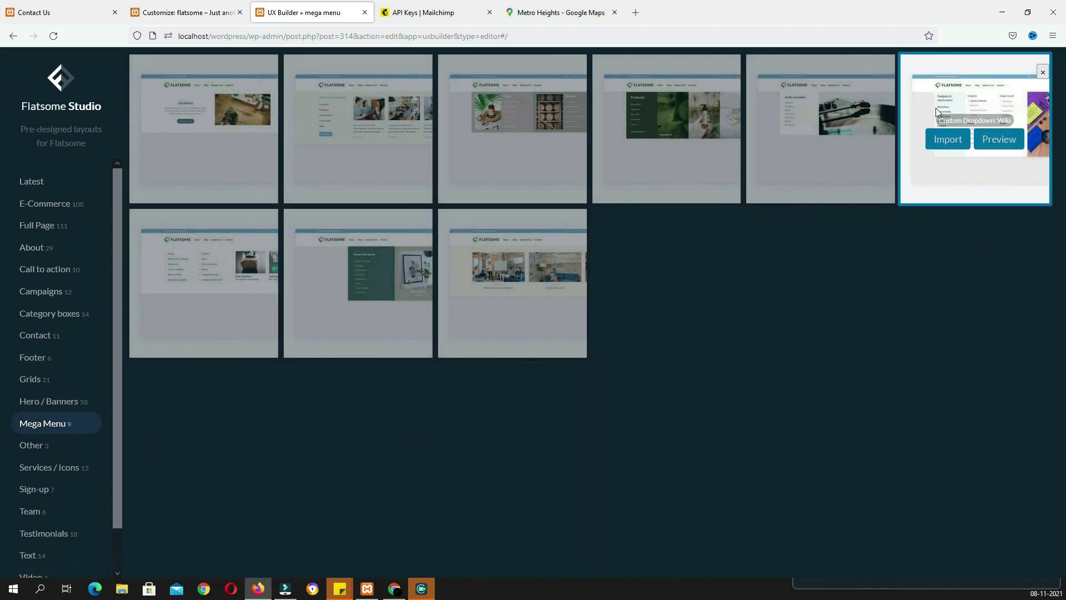
{"action": "left_click", "coordinate": [1009, 146]}
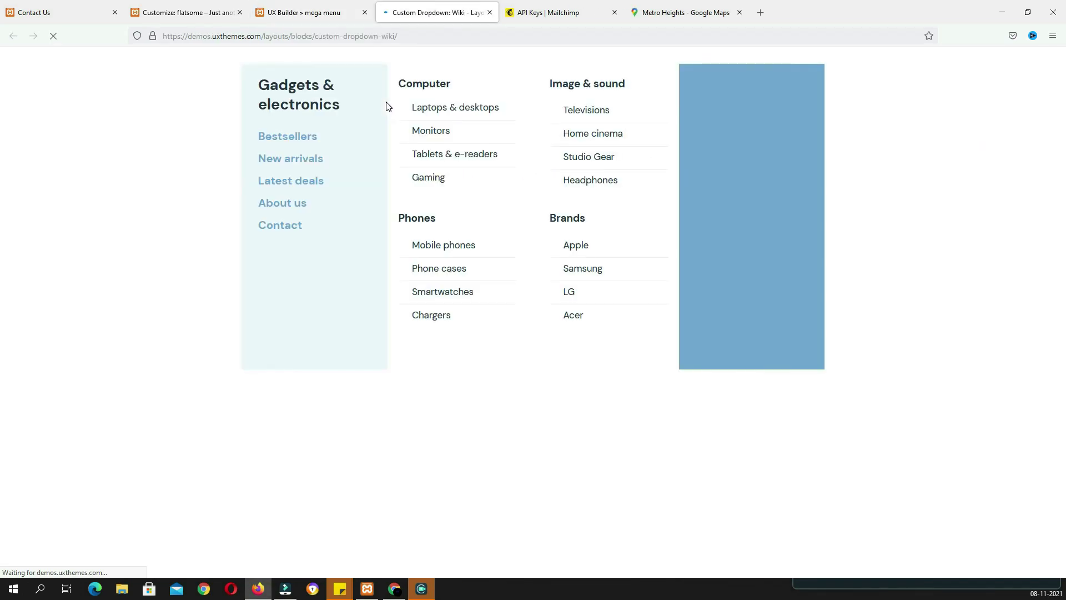
{"action": "left_click", "coordinate": [349, 6]}
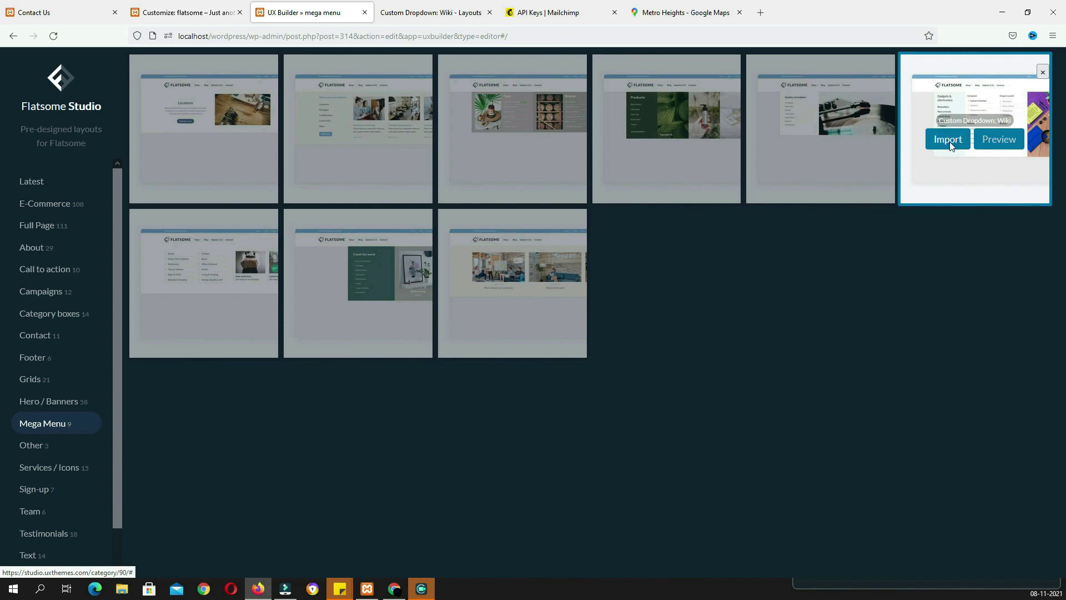
{"action": "left_click", "coordinate": [949, 146]}
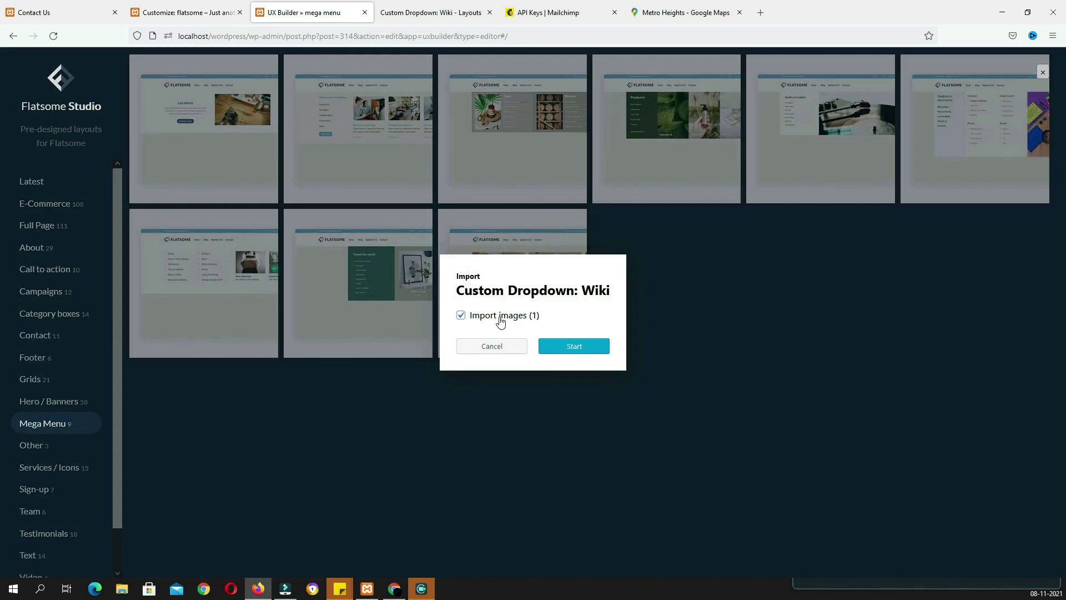
{"action": "left_click", "coordinate": [588, 347]}
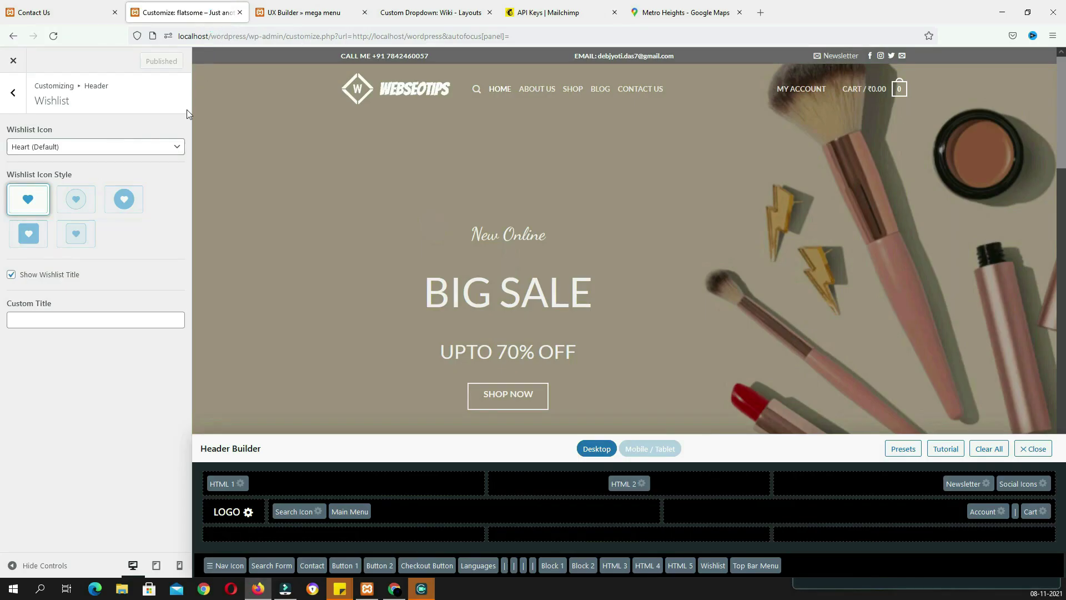
Retitle the mega menu's Computer column heading to Woman's Dress
{"action": "left_click", "coordinate": [15, 62]}
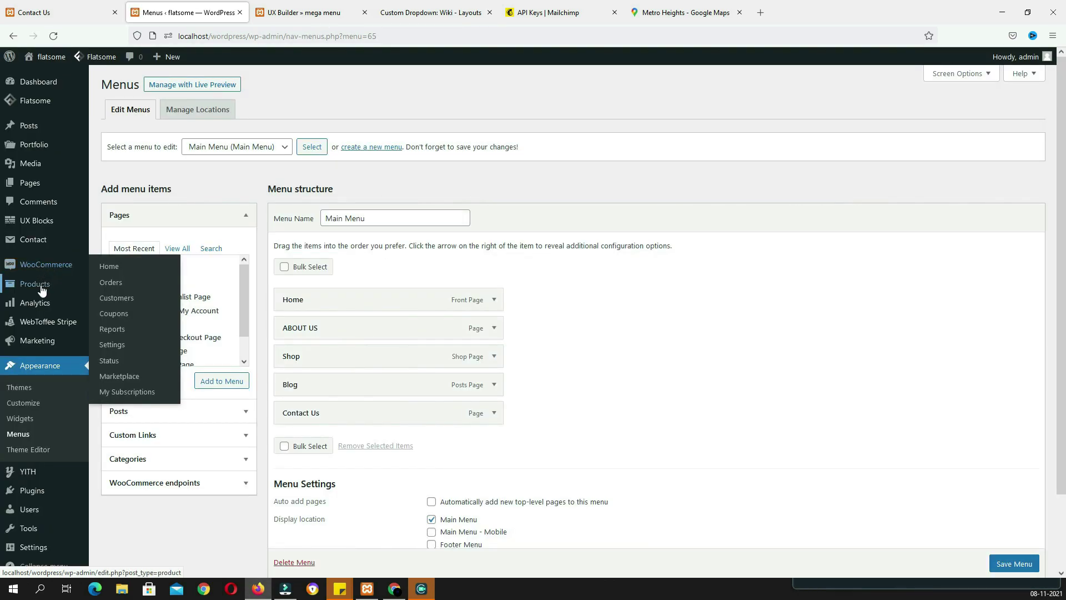
{"action": "mouse_move", "coordinate": [42, 290]}
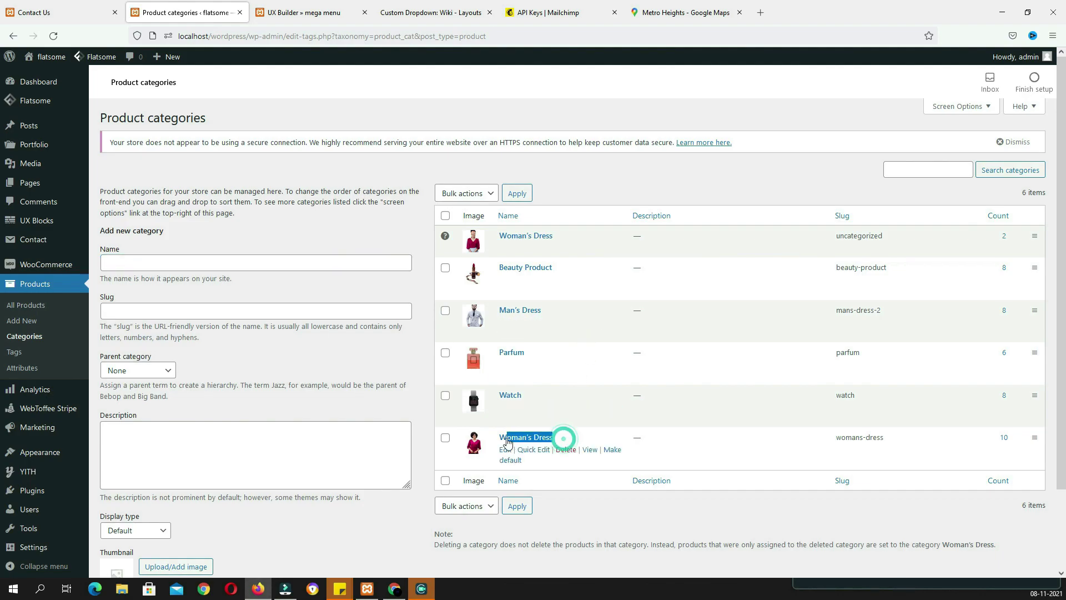
{"action": "left_click", "coordinate": [426, 12]}
{"action": "left_click", "coordinate": [333, 13]}
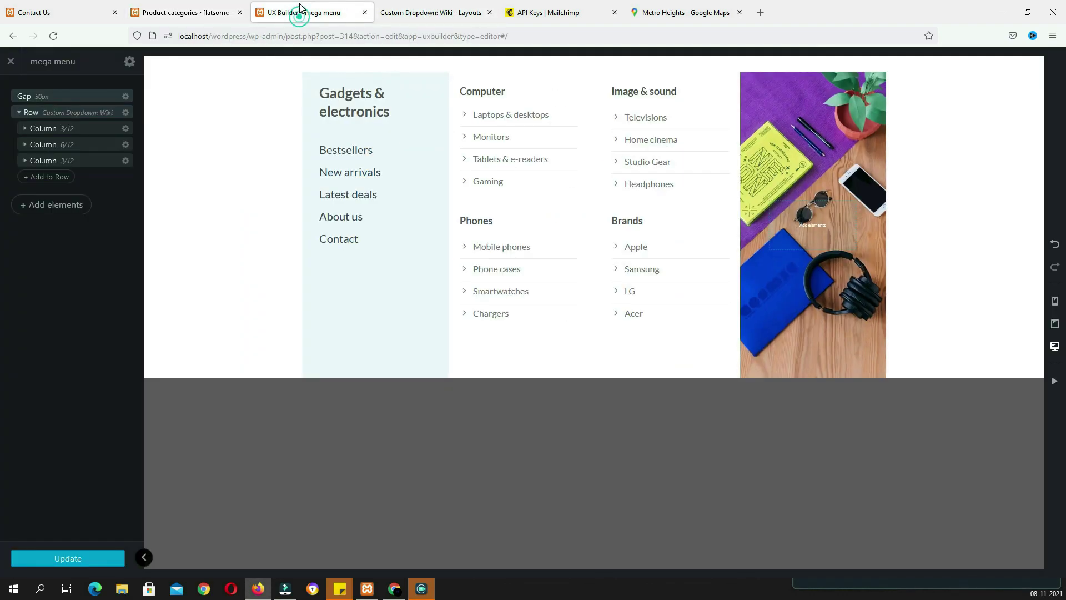
{"action": "left_click", "coordinate": [482, 91]}
{"action": "type", "text": "Woman's Dress"}
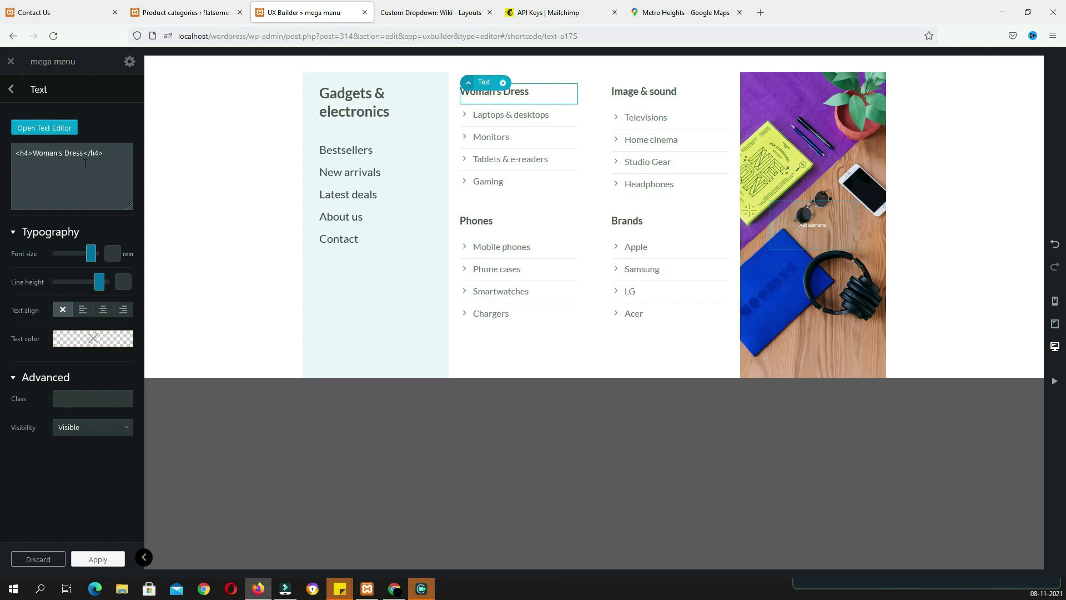
Retitle the Image & sound heading to Watch, then bring up the All Products list
{"action": "left_click", "coordinate": [194, 14]}
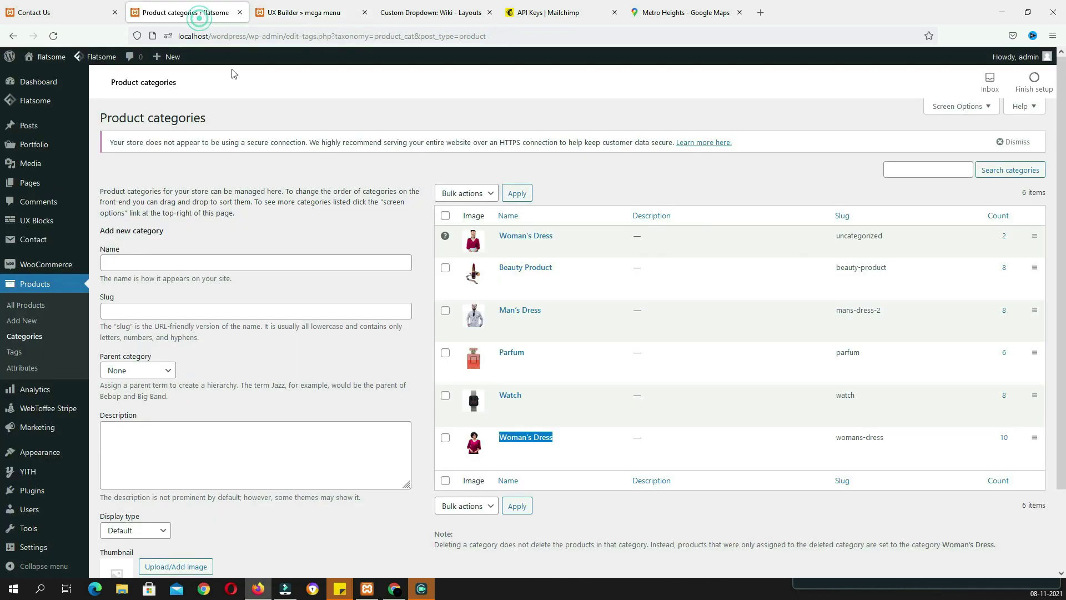
{"action": "left_click_drag", "start_coordinate": [527, 395], "coordinate": [500, 394]}
{"action": "key", "text": "ctrl+c"}
{"action": "left_click", "coordinate": [312, 12]}
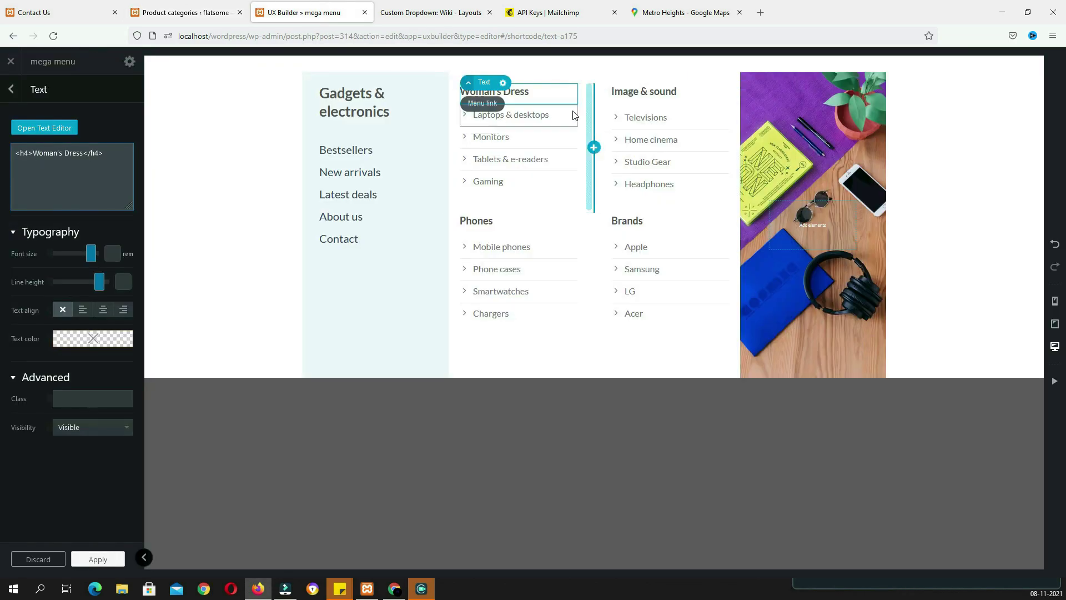
{"action": "left_click", "coordinate": [631, 96]}
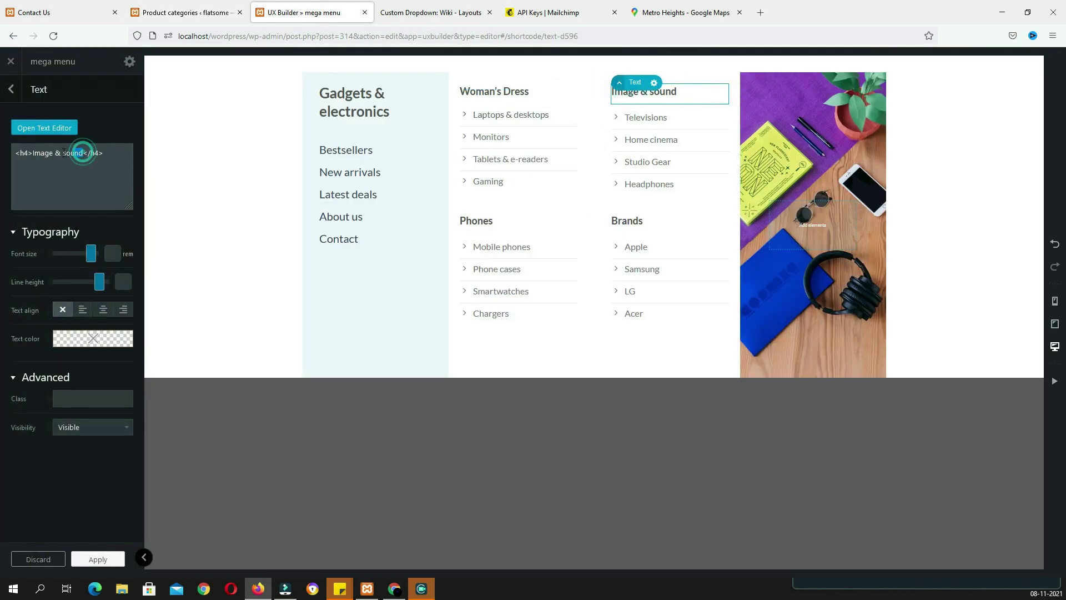
{"action": "key", "text": "ctrl+v"}
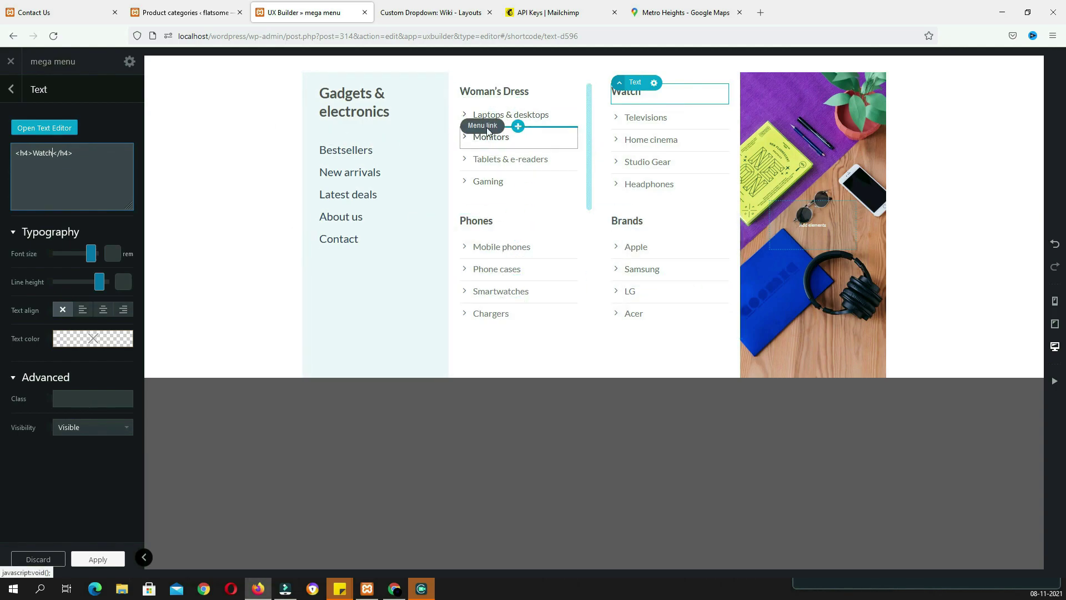
{"action": "left_click", "coordinate": [195, 12]}
{"action": "left_click", "coordinate": [24, 315]}
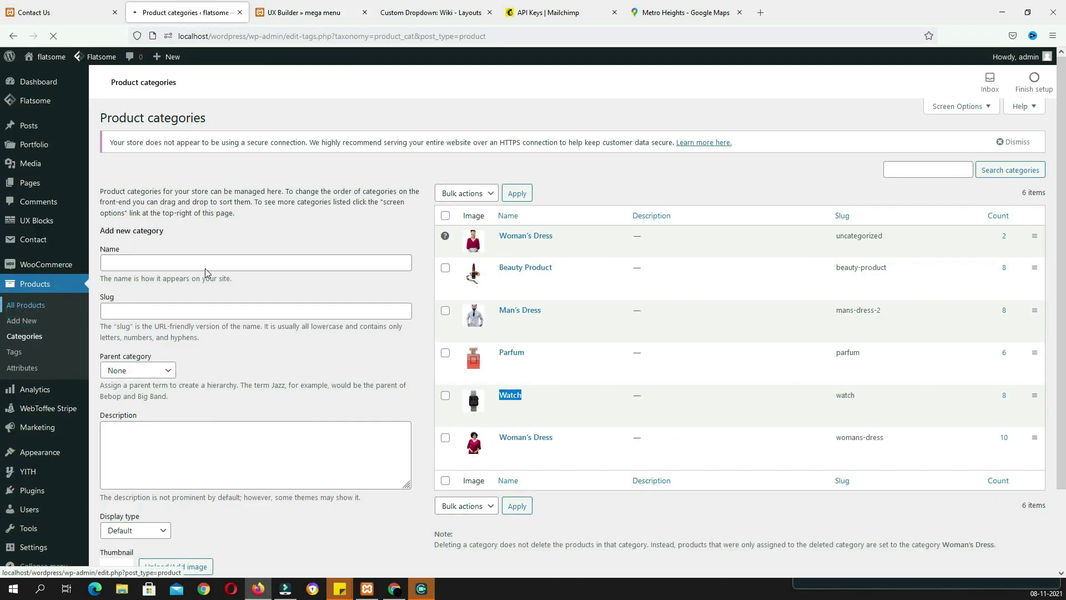
{"action": "scroll", "coordinate": [670, 409], "scroll_direction": "down", "scroll_amount": 10}
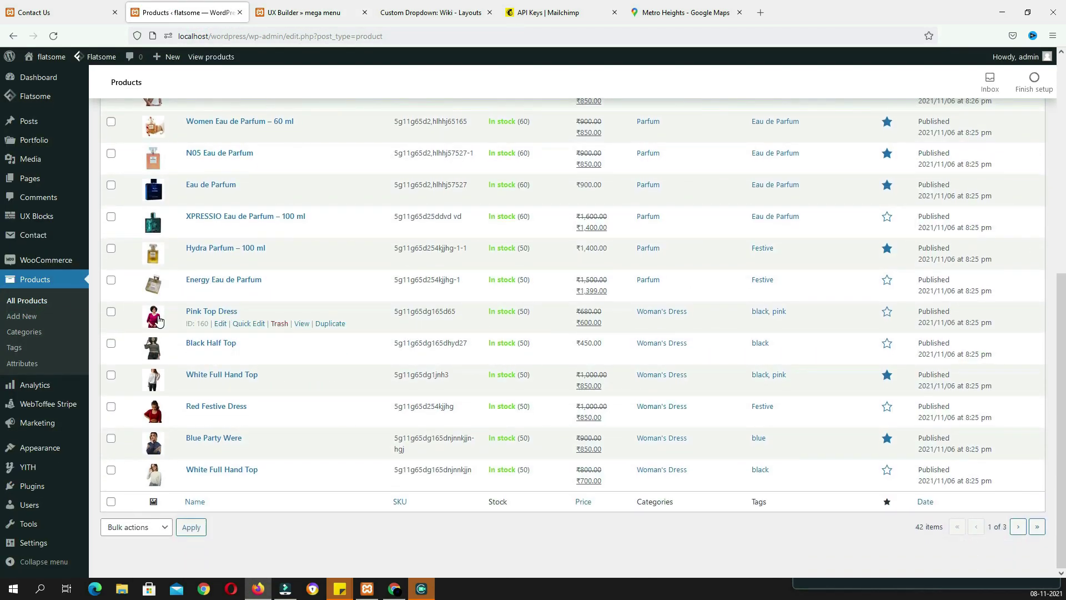
Rename the Laptops & desktops link to Pink Top Dress and link it to that product
{"action": "left_click_drag", "start_coordinate": [245, 312], "coordinate": [188, 313]}
{"action": "key", "text": "ctrl+c"}
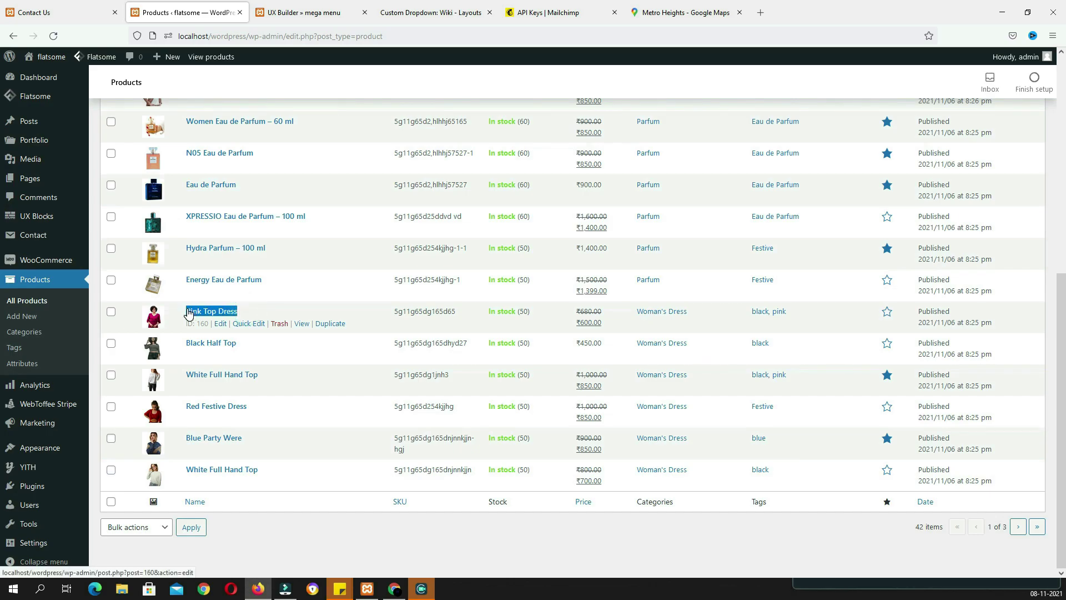
{"action": "left_click", "coordinate": [304, 12]}
{"action": "left_click", "coordinate": [499, 116]}
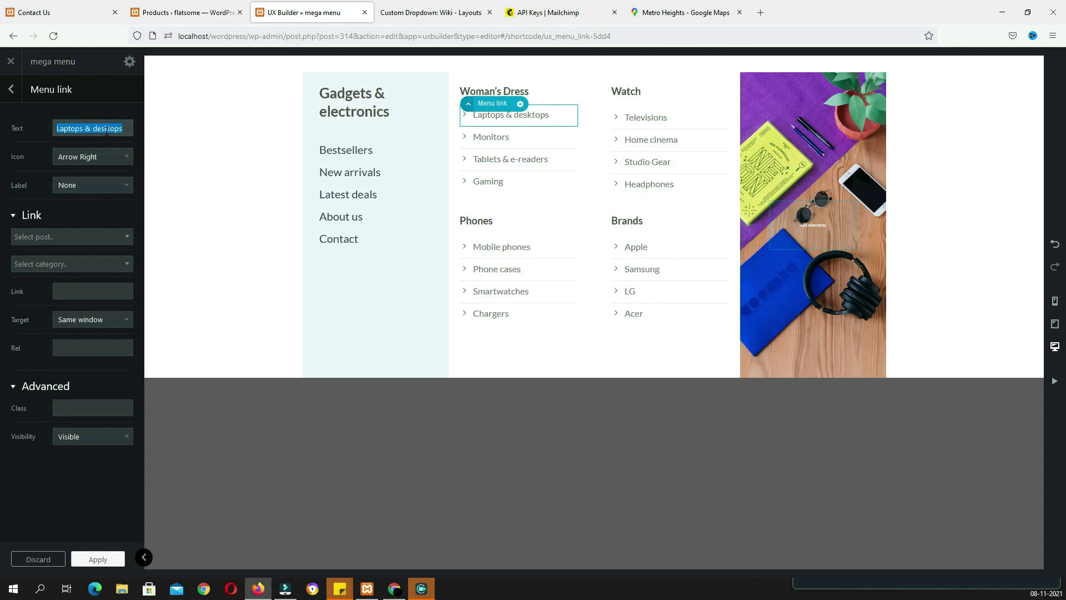
{"action": "key", "text": "ctrl+v"}
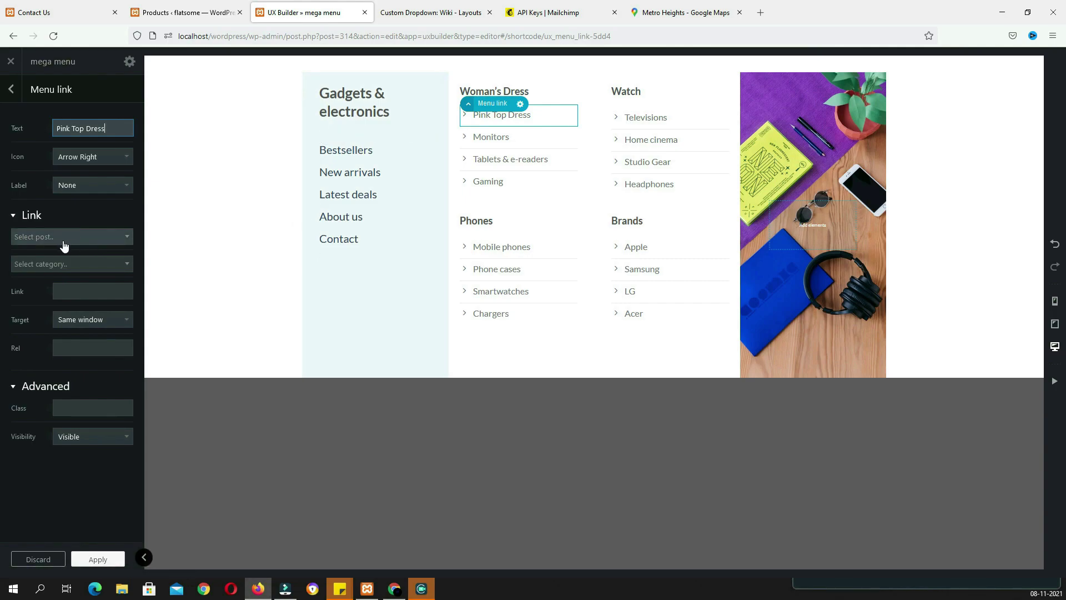
{"action": "left_click", "coordinate": [99, 237]}
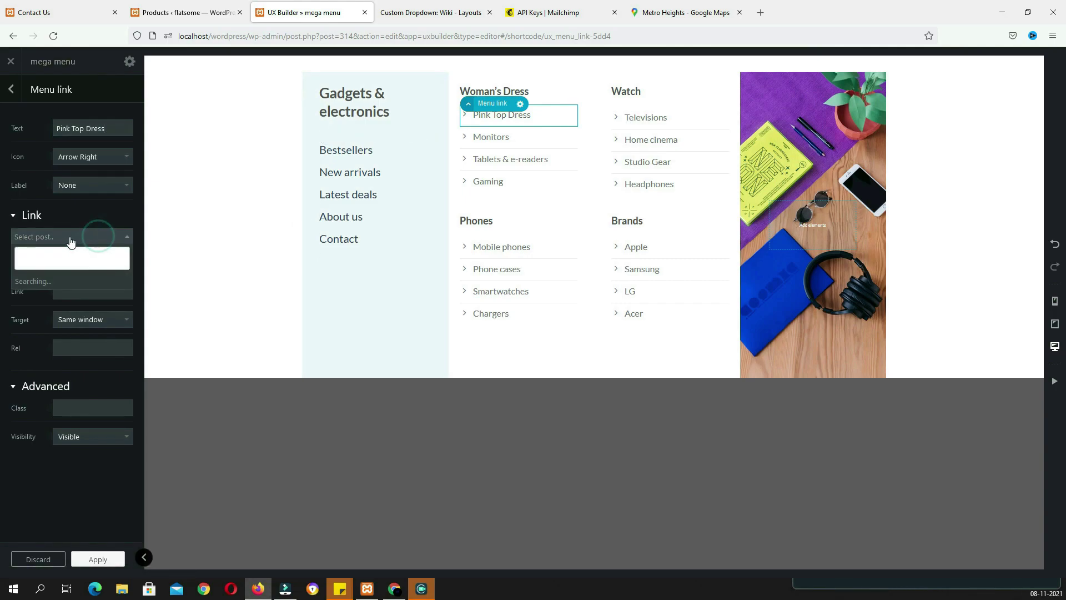
{"action": "key", "text": "ctrl+v"}
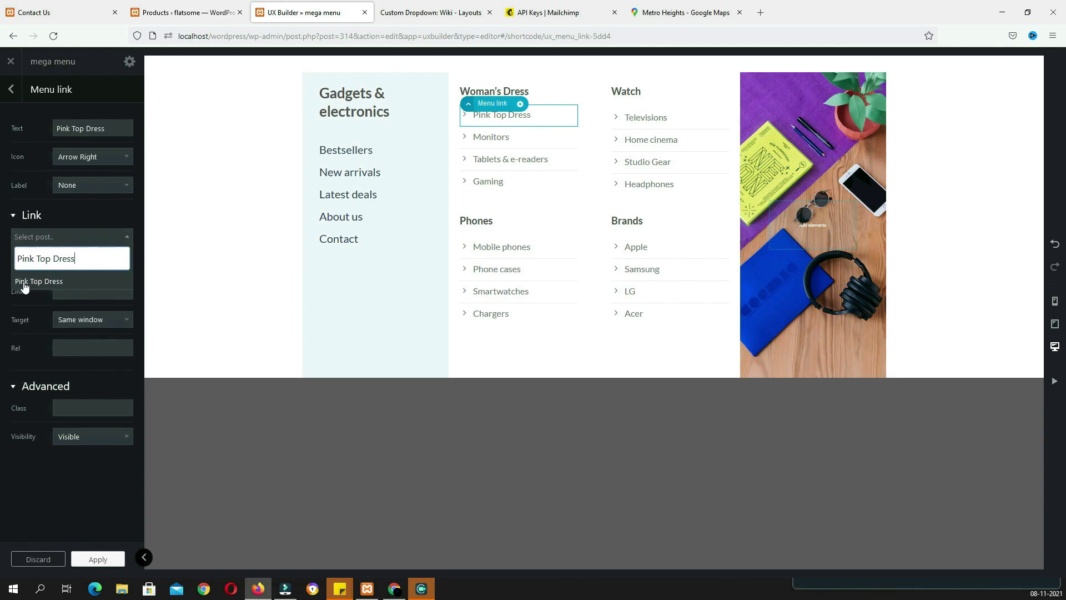
{"action": "left_click", "coordinate": [37, 282]}
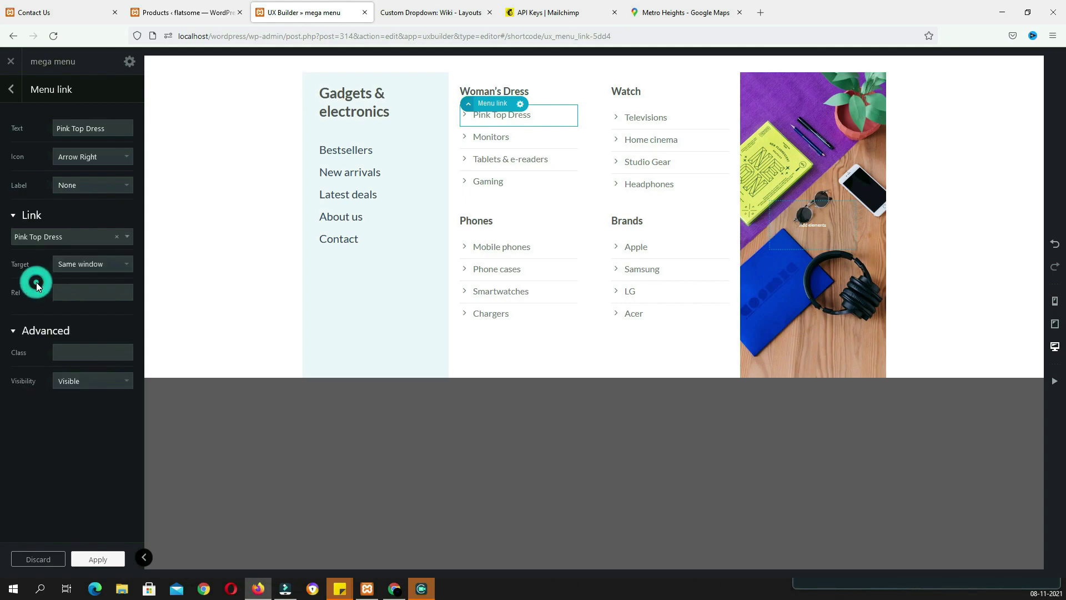
{"action": "left_click", "coordinate": [97, 560]}
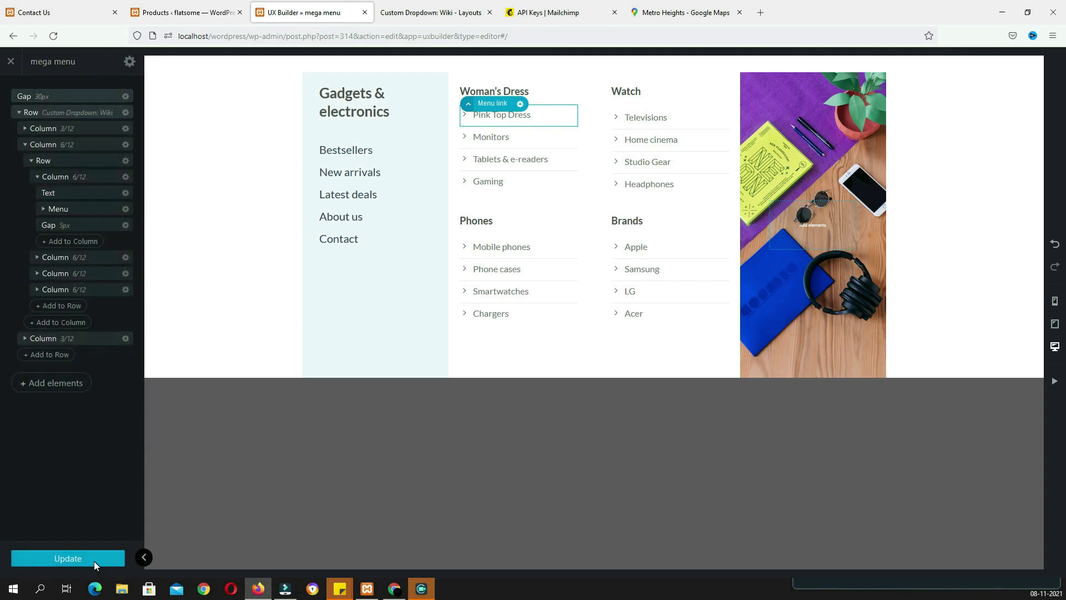
Rename the Monitors link to Black Half Top, link it to that product, and select the image banner
{"action": "left_click", "coordinate": [214, 12]}
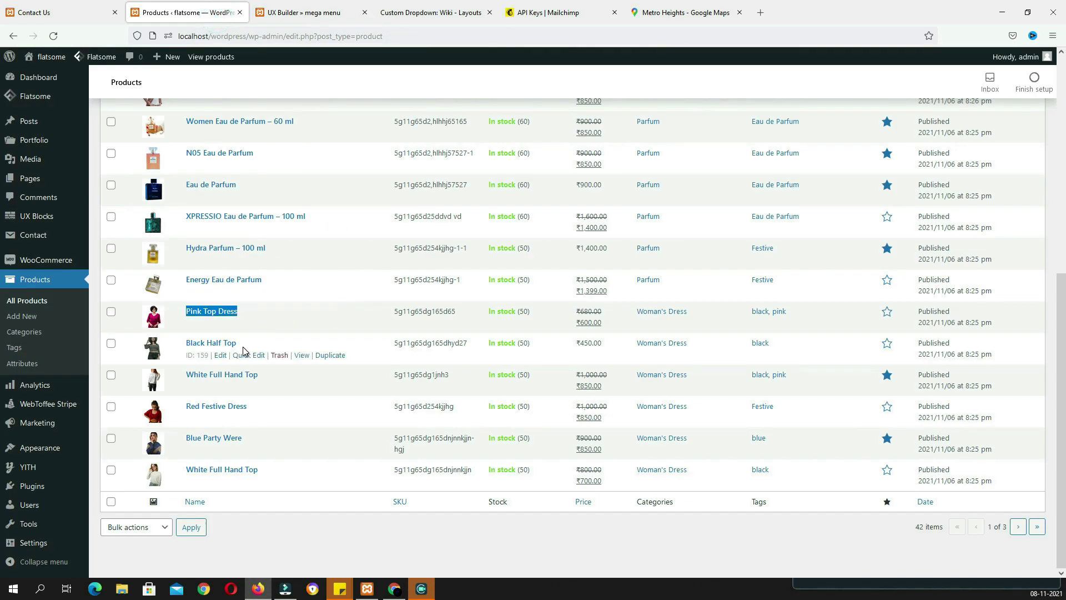
{"action": "left_click_drag", "start_coordinate": [246, 343], "coordinate": [188, 345]}
{"action": "key", "text": "ctrl+c"}
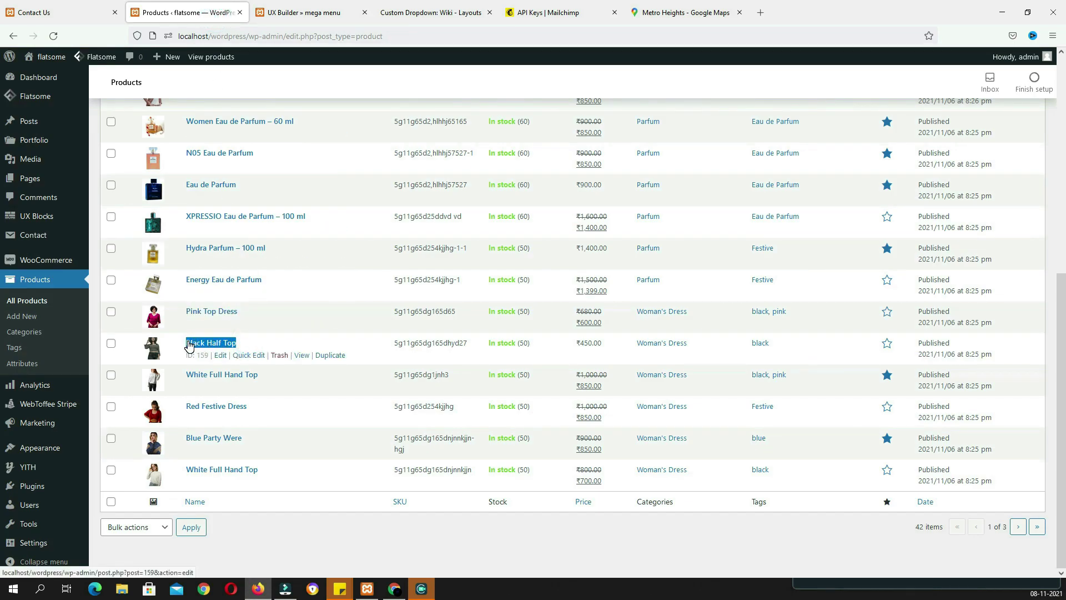
{"action": "left_click", "coordinate": [303, 12]}
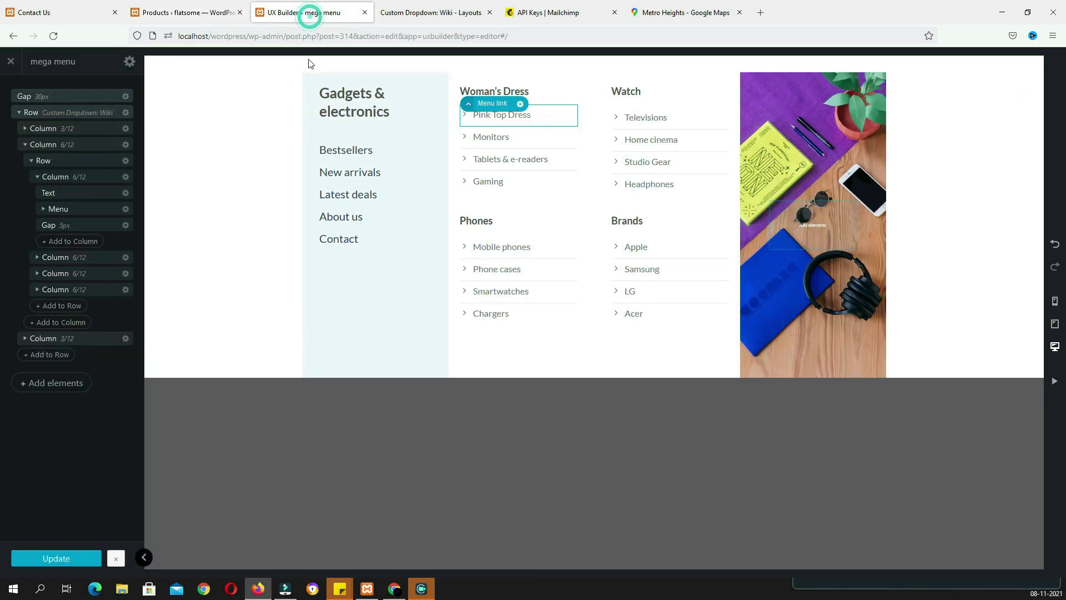
{"action": "left_click", "coordinate": [498, 144]}
{"action": "triple_click", "coordinate": [114, 128]}
{"action": "key", "text": "ctrl+v"}
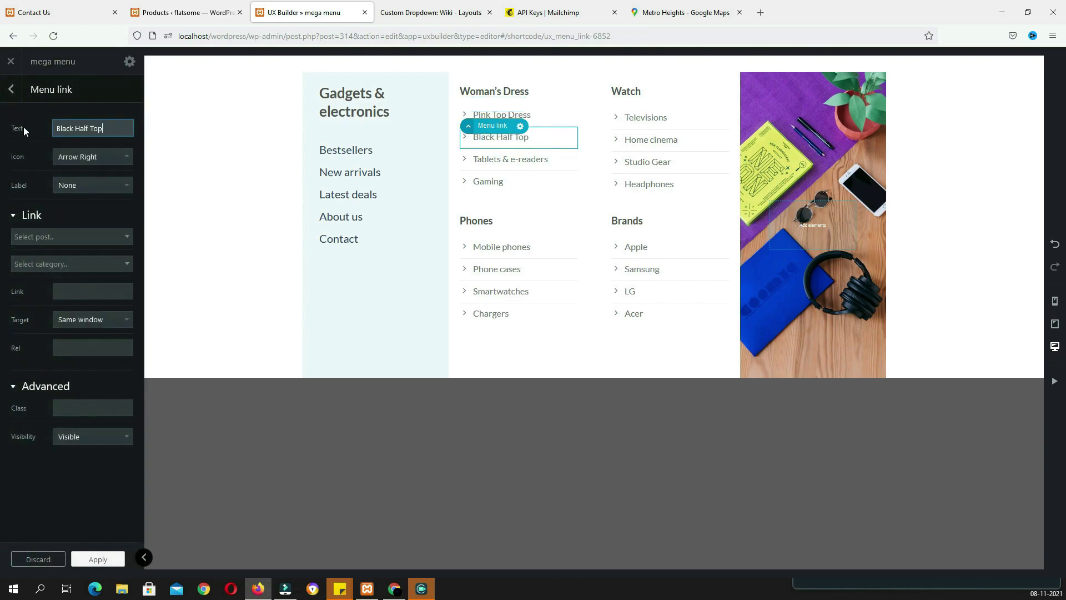
{"action": "left_click", "coordinate": [63, 237]}
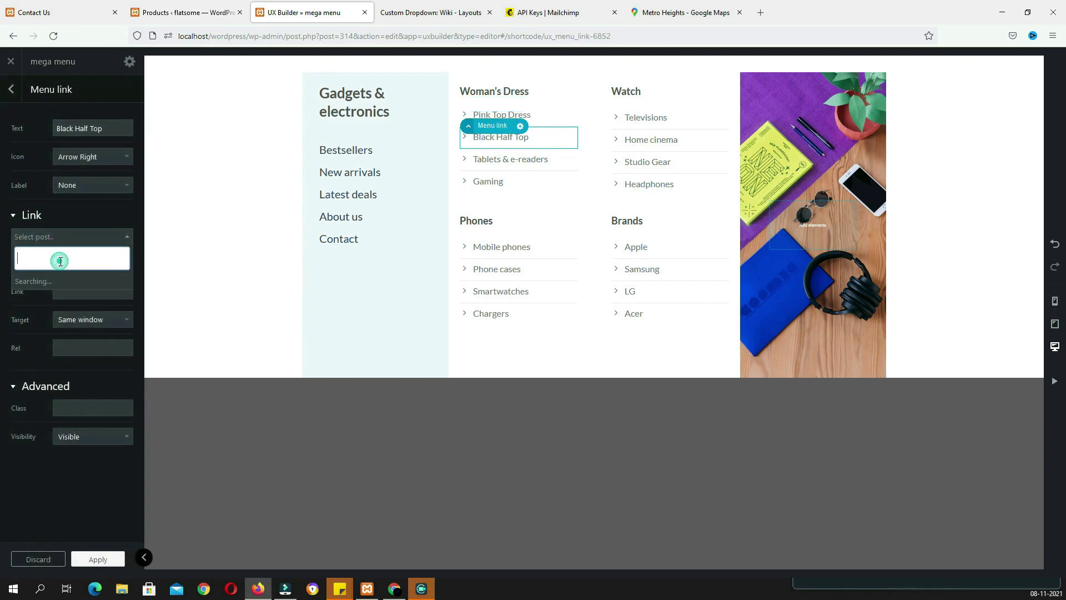
{"action": "key", "text": "ctrl+v"}
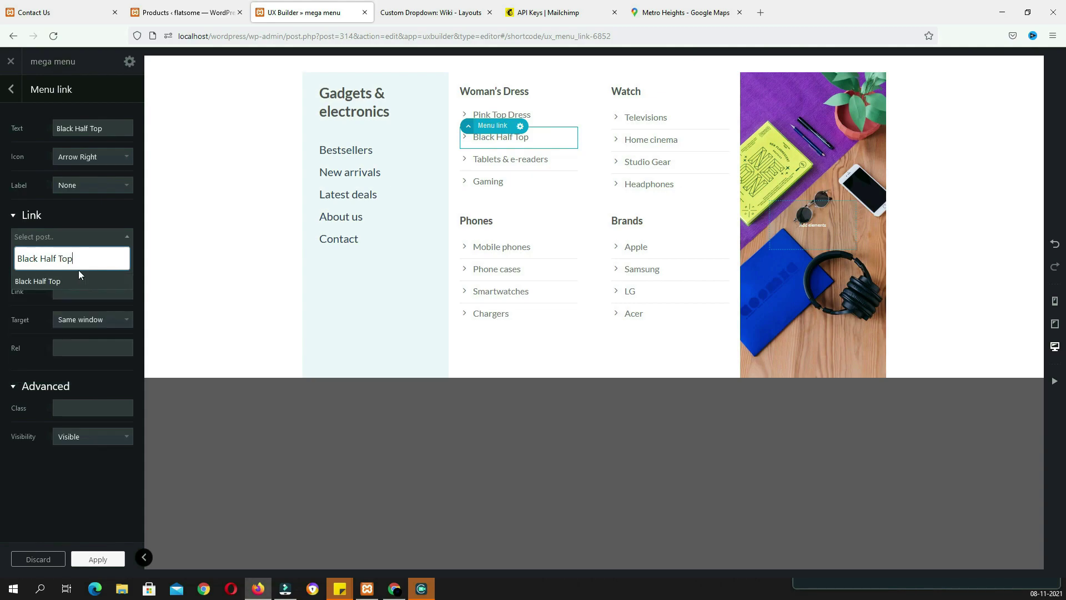
{"action": "left_click", "coordinate": [51, 282]}
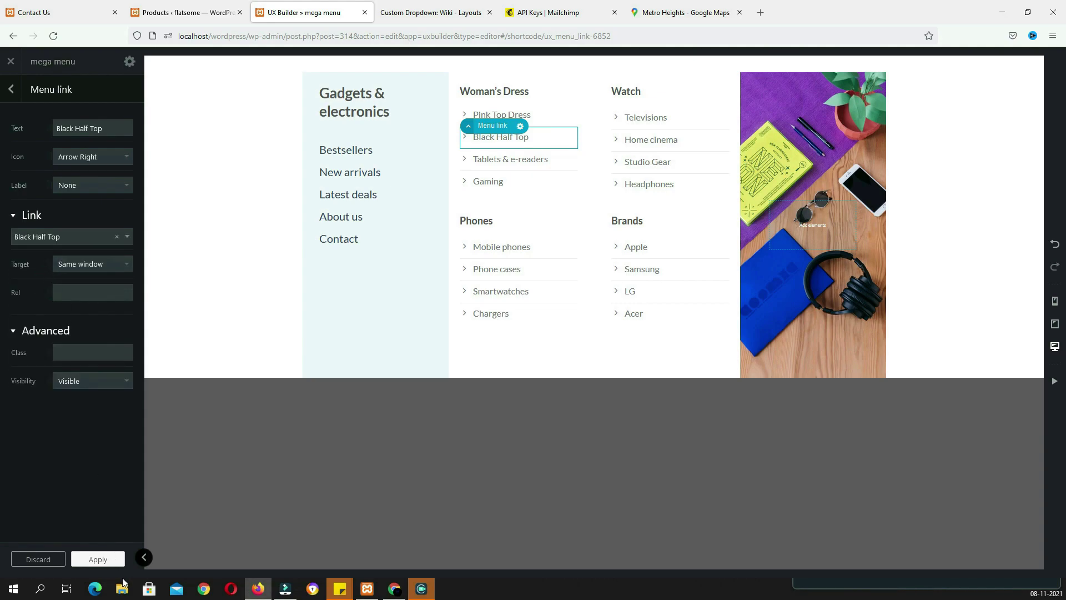
{"action": "left_click", "coordinate": [114, 562]}
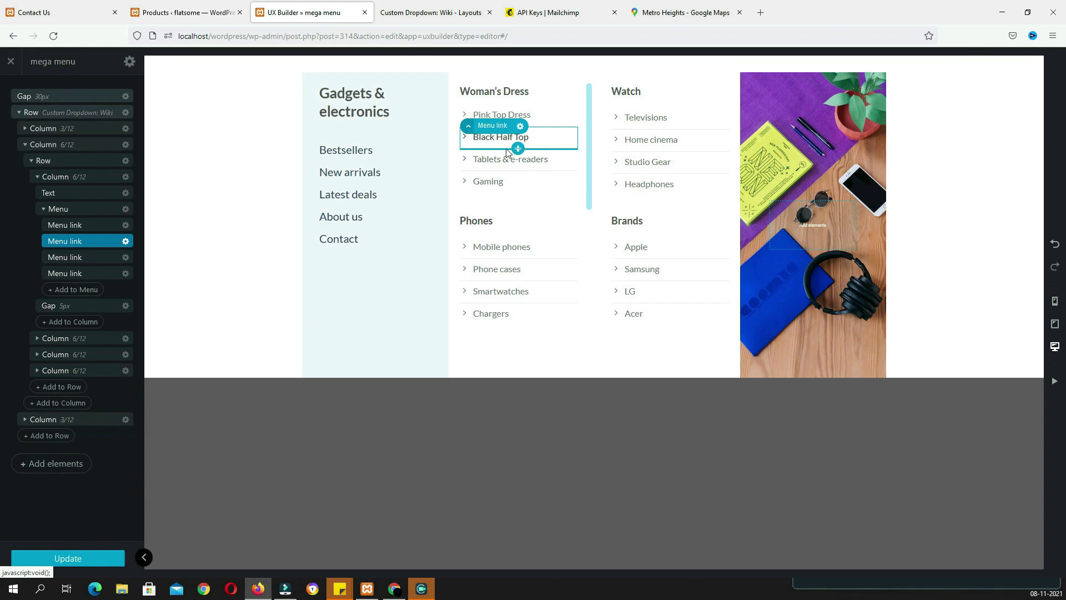
{"action": "left_click", "coordinate": [798, 142]}
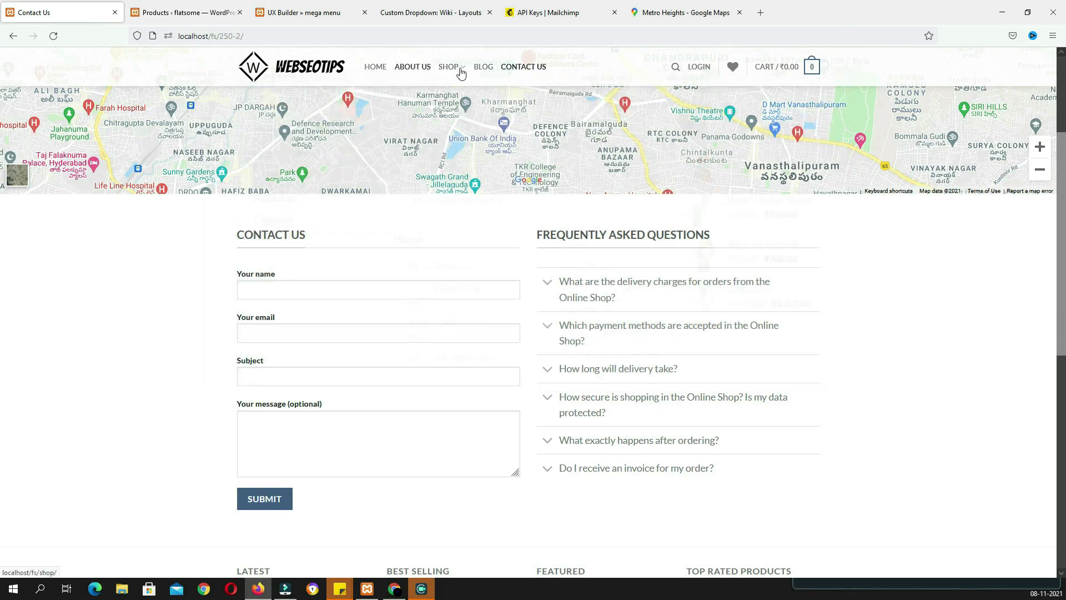
{"action": "mouse_move", "coordinate": [460, 71]}
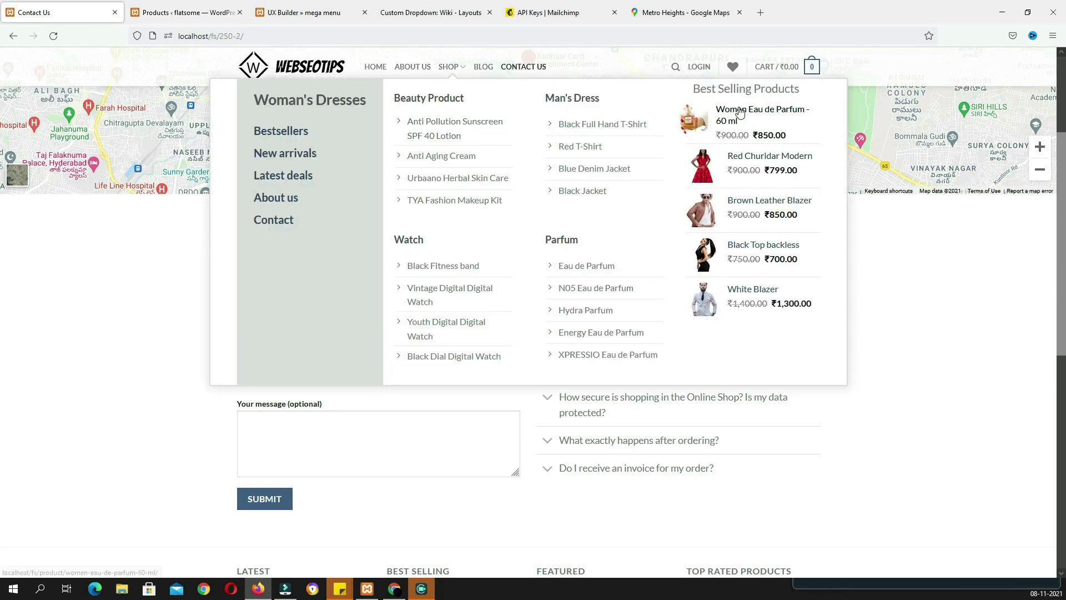
{"action": "key", "text": "ctrl+3"}
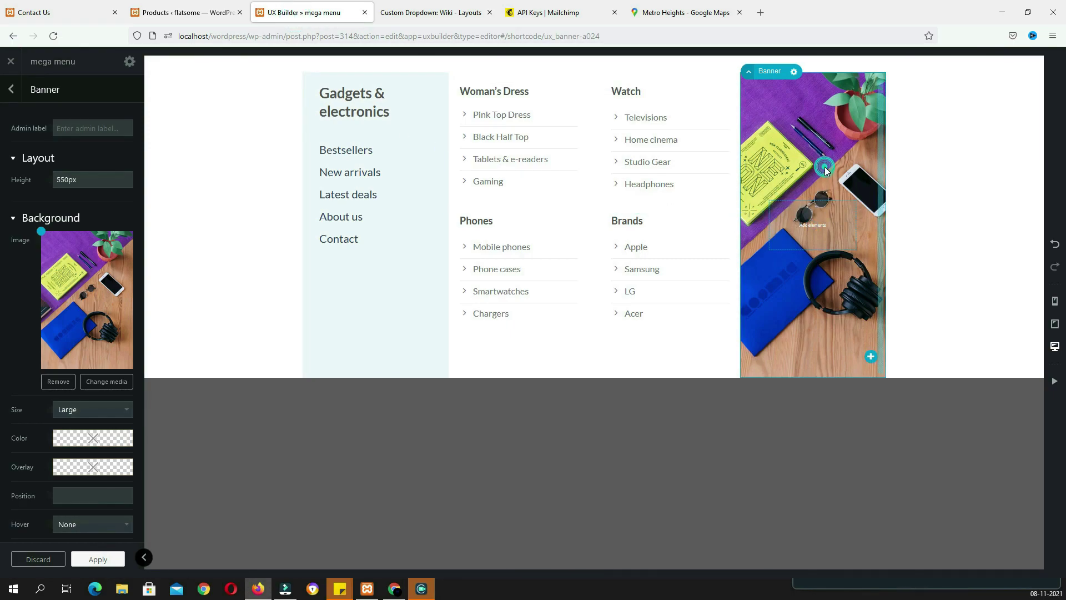
Replace the last column's image banner with a Title element reading Best Selling Products
{"action": "right_click", "coordinate": [824, 169]}
{"action": "left_click", "coordinate": [811, 262]}
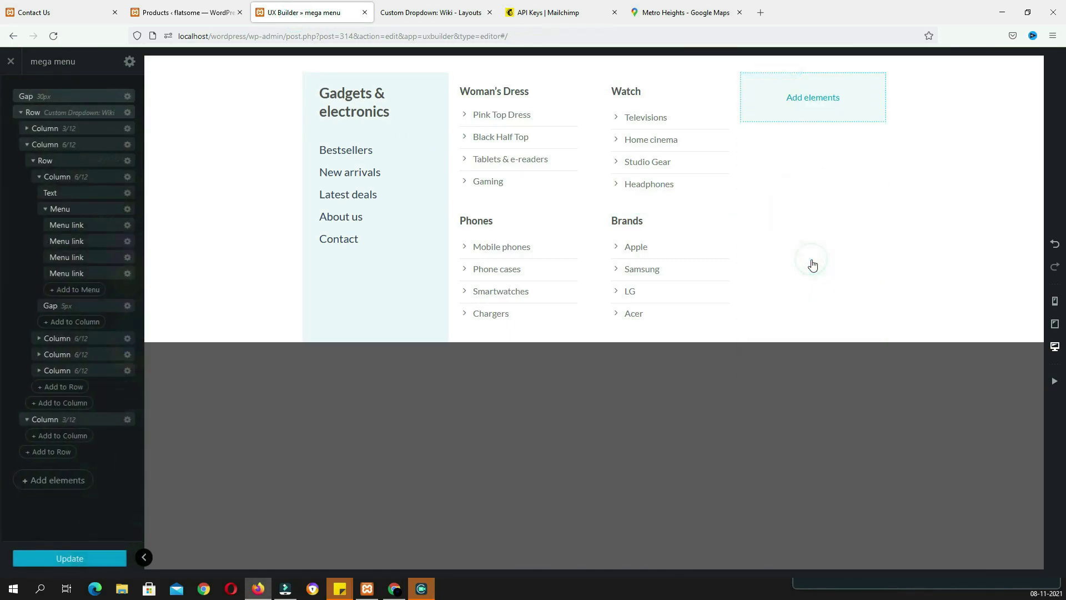
{"action": "left_click", "coordinate": [812, 98]}
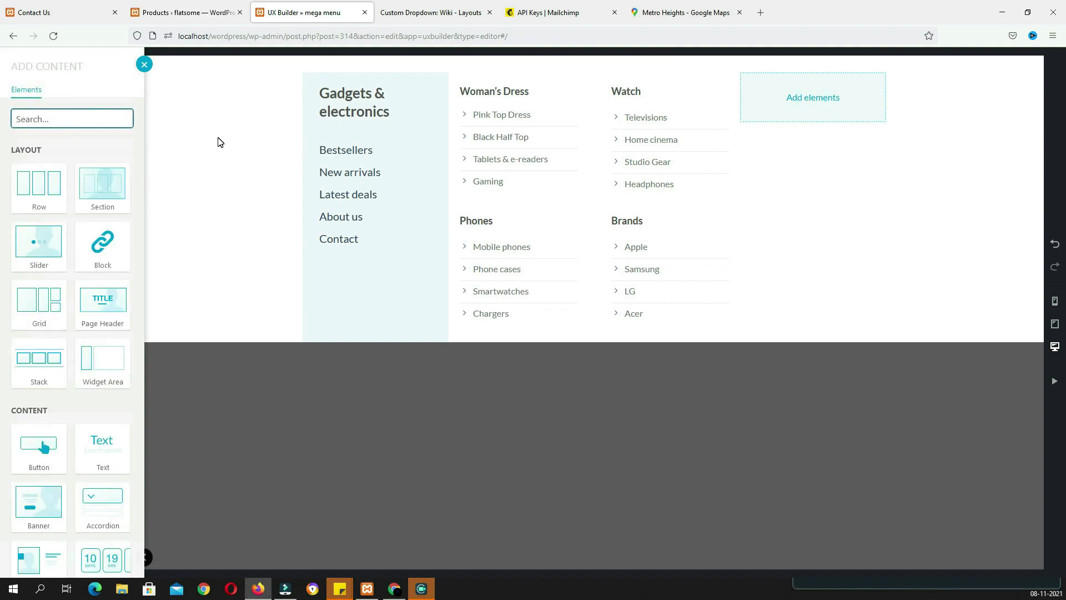
{"action": "type", "text": "tit"}
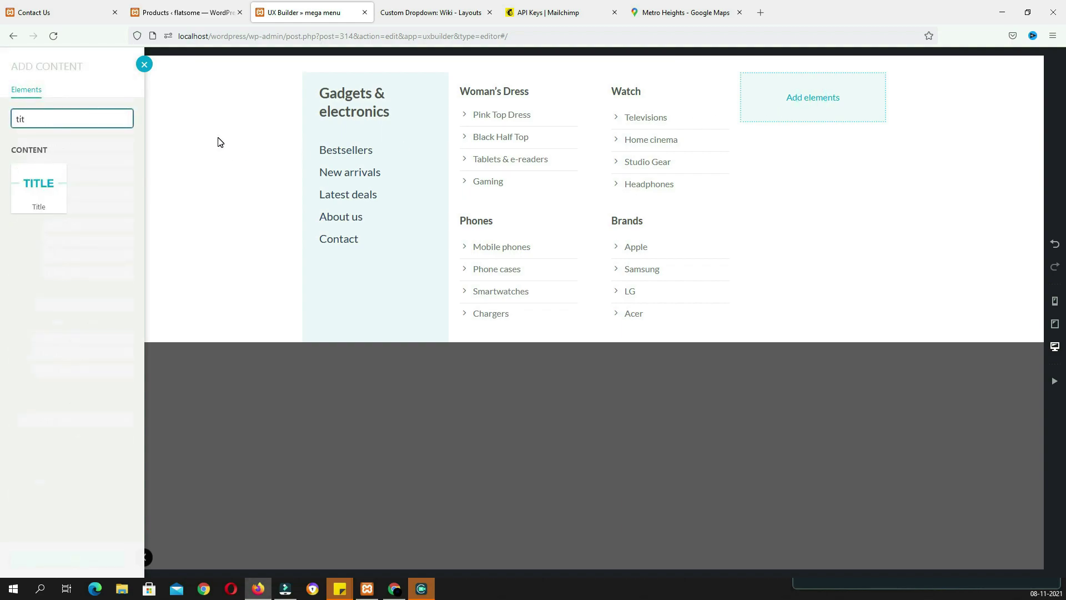
{"action": "left_click", "coordinate": [50, 195]}
{"action": "left_click", "coordinate": [62, 15]}
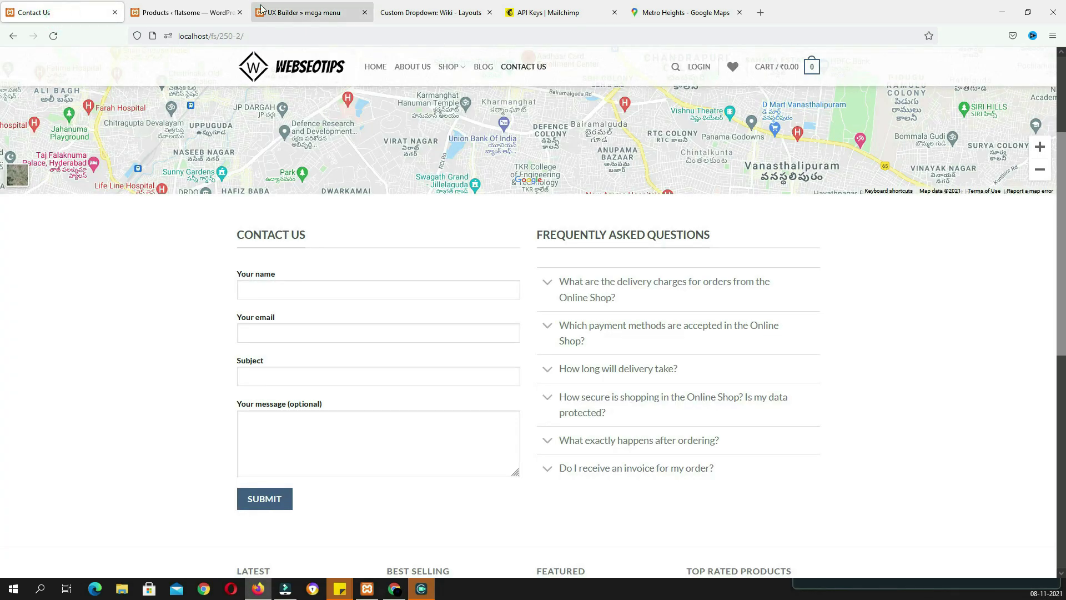
{"action": "left_click", "coordinate": [208, 12]}
{"action": "left_click_drag", "start_coordinate": [803, 90], "coordinate": [693, 89]}
{"action": "key", "text": "ctrl+c"}
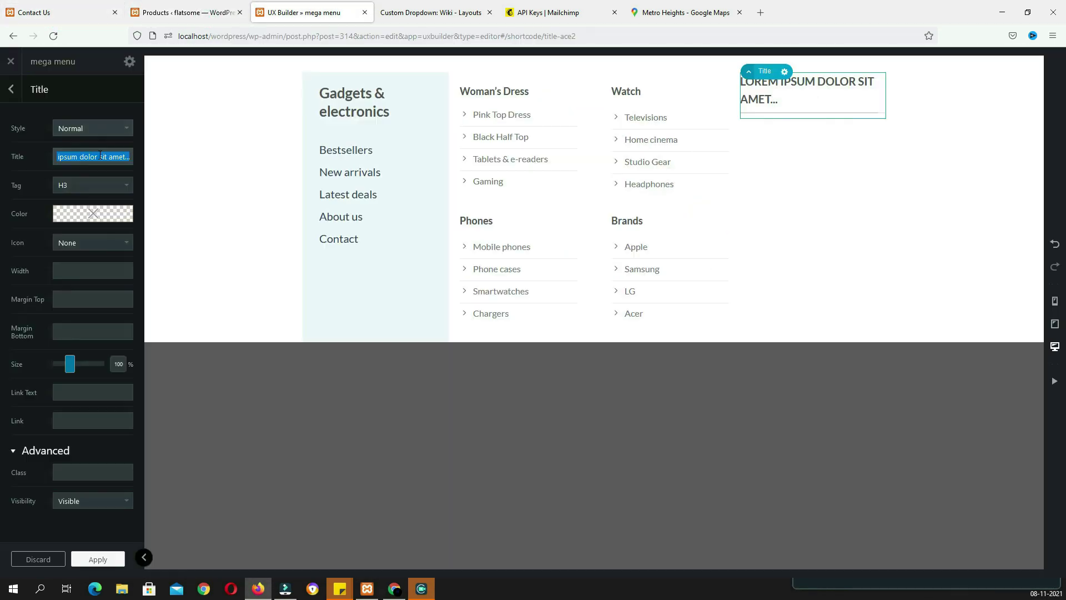
{"action": "key", "text": "ctrl+b"}
{"action": "key", "text": "ctrl+b"}
{"action": "key", "text": "ctrl+v"}
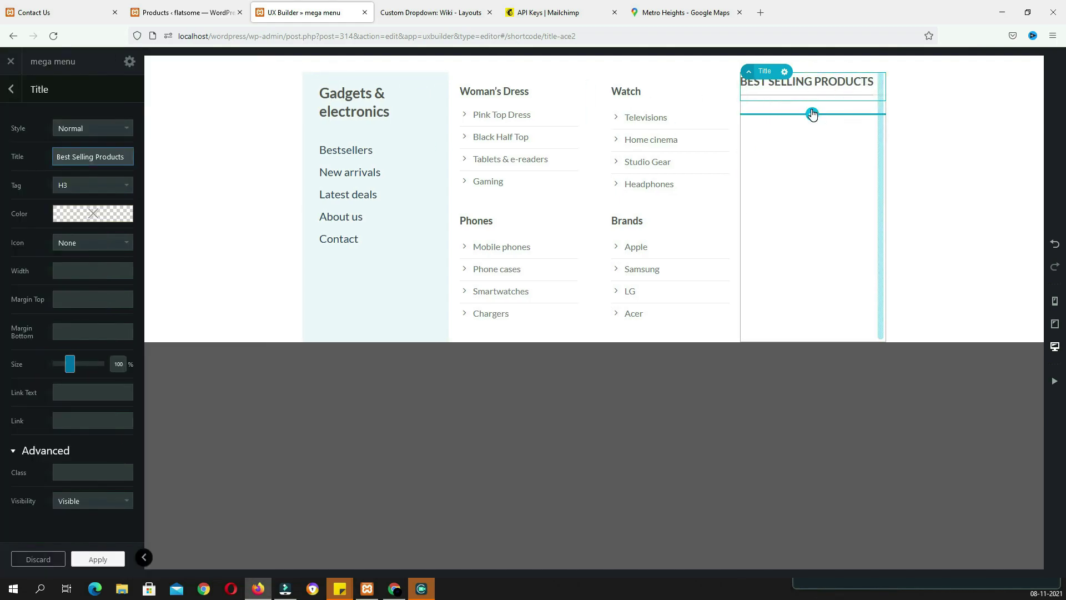
Add a Products List below the heading using the Best Selling preset with 4 products
{"action": "left_click", "coordinate": [813, 117]}
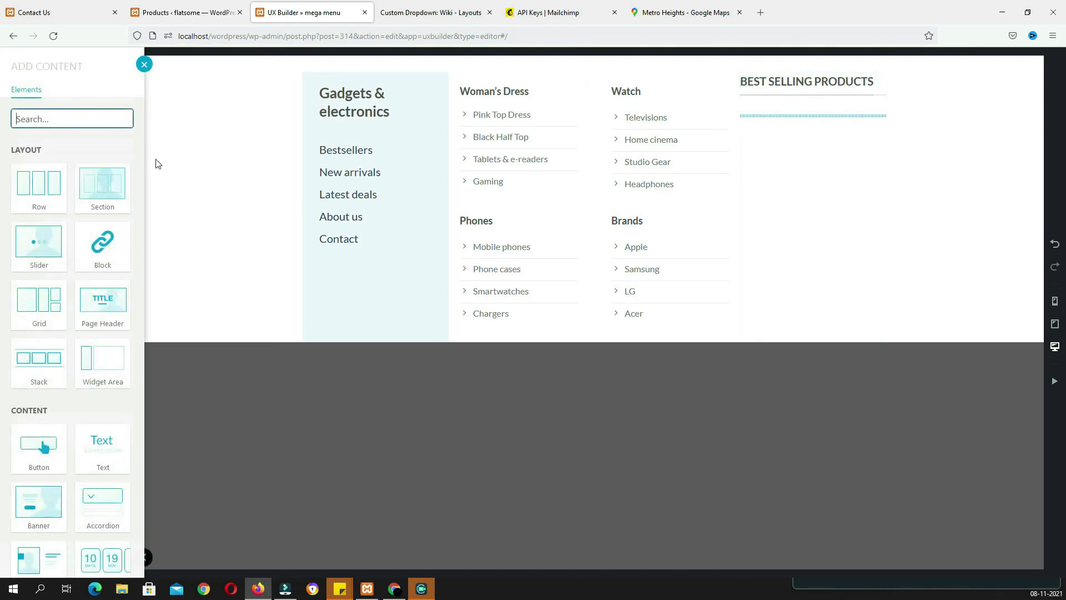
{"action": "type", "text": "list"}
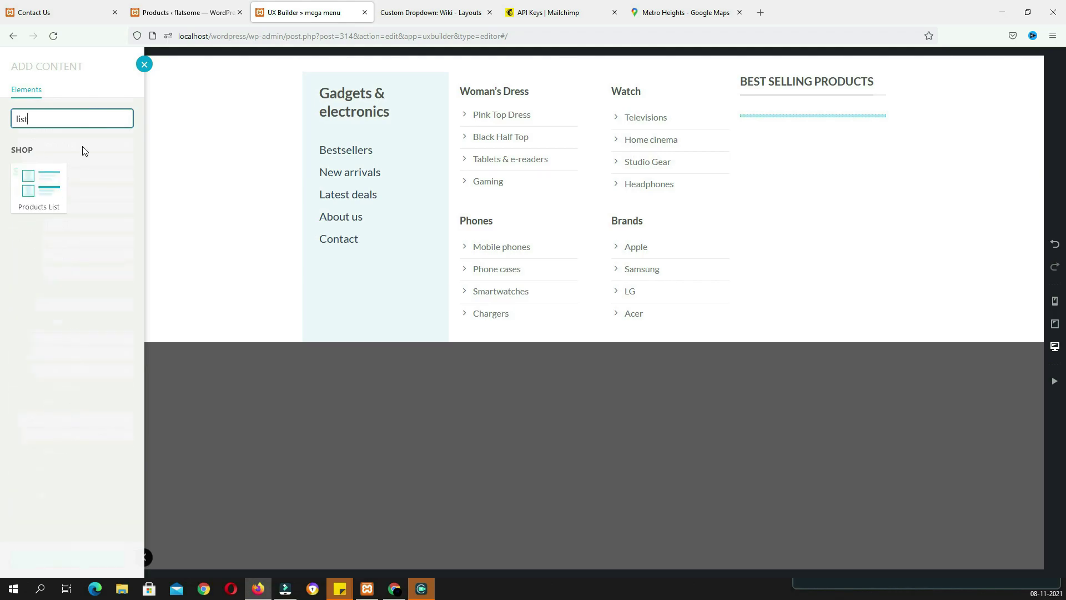
{"action": "left_click", "coordinate": [42, 200]}
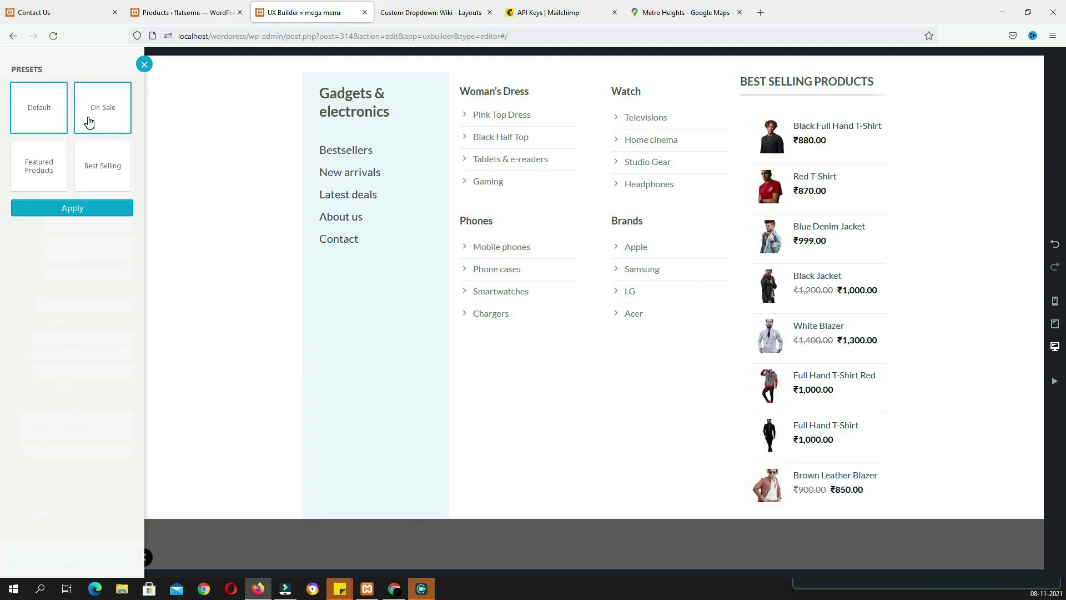
{"action": "left_click", "coordinate": [93, 186]}
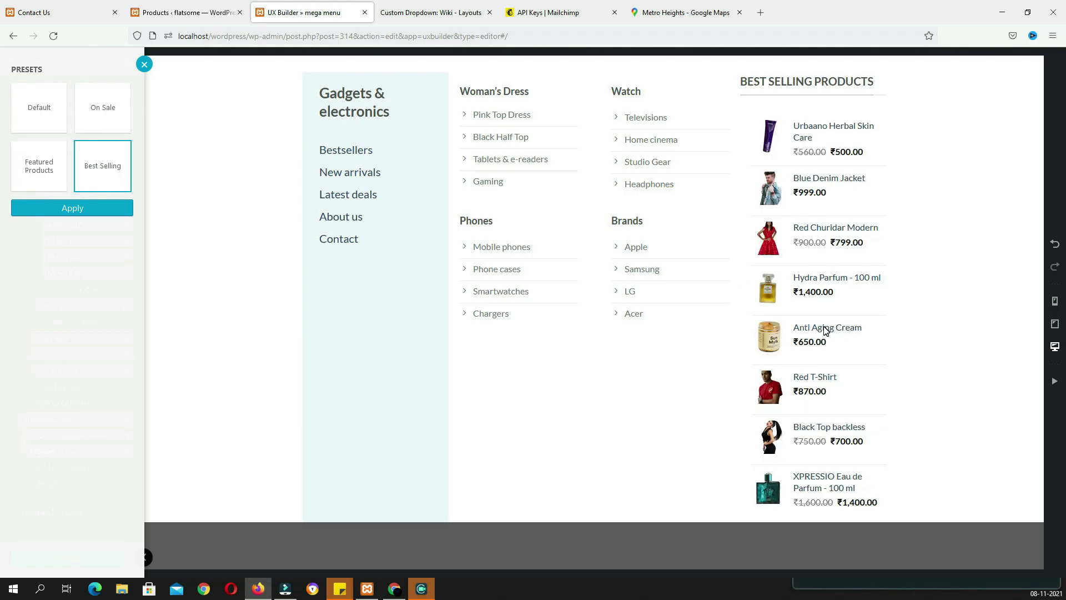
{"action": "left_click", "coordinate": [75, 212]}
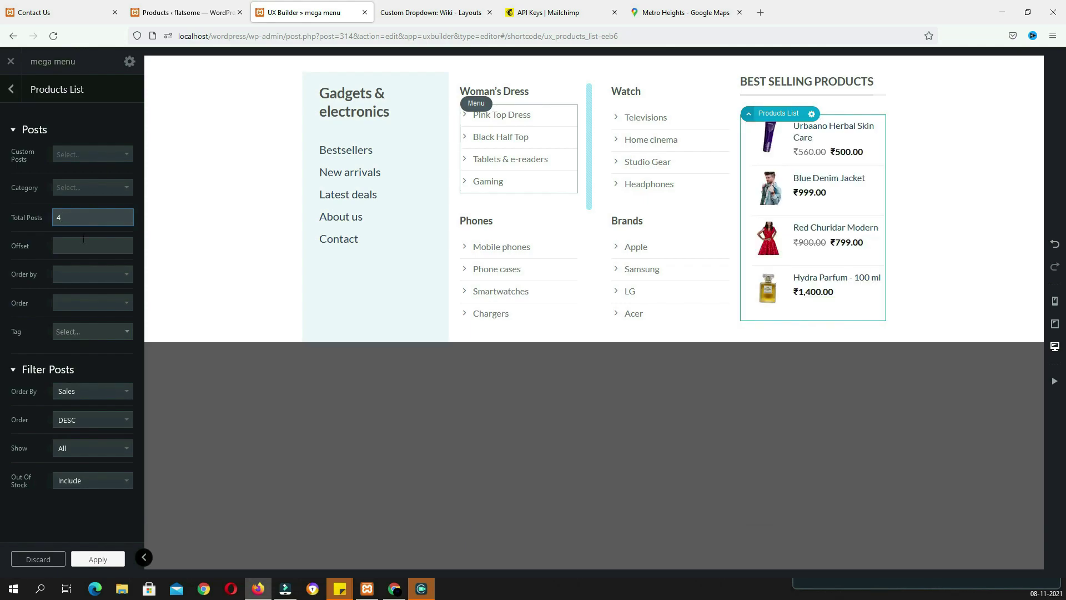
{"action": "left_click", "coordinate": [96, 560]}
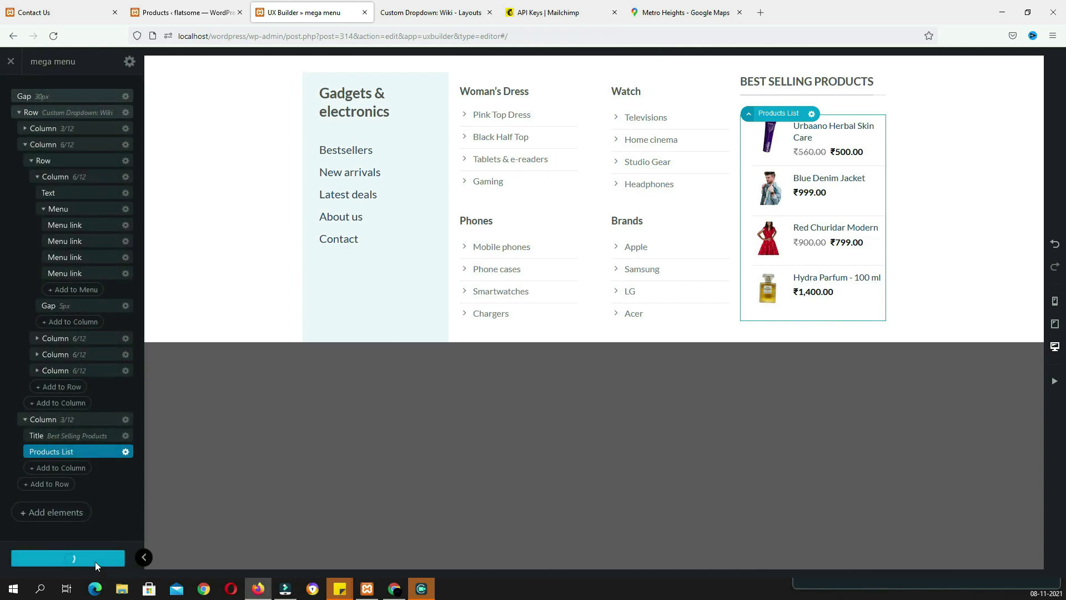
Save the updated mega menu block and select its shortcode
{"action": "left_click", "coordinate": [12, 63]}
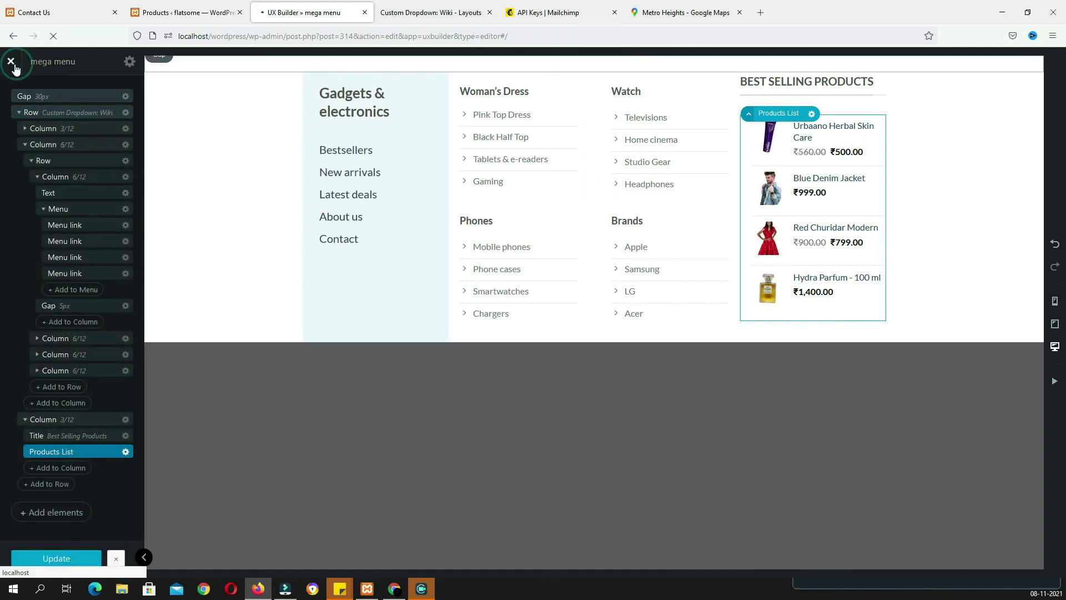
{"action": "left_click", "coordinate": [1027, 263]}
{"action": "left_click", "coordinate": [1002, 358]}
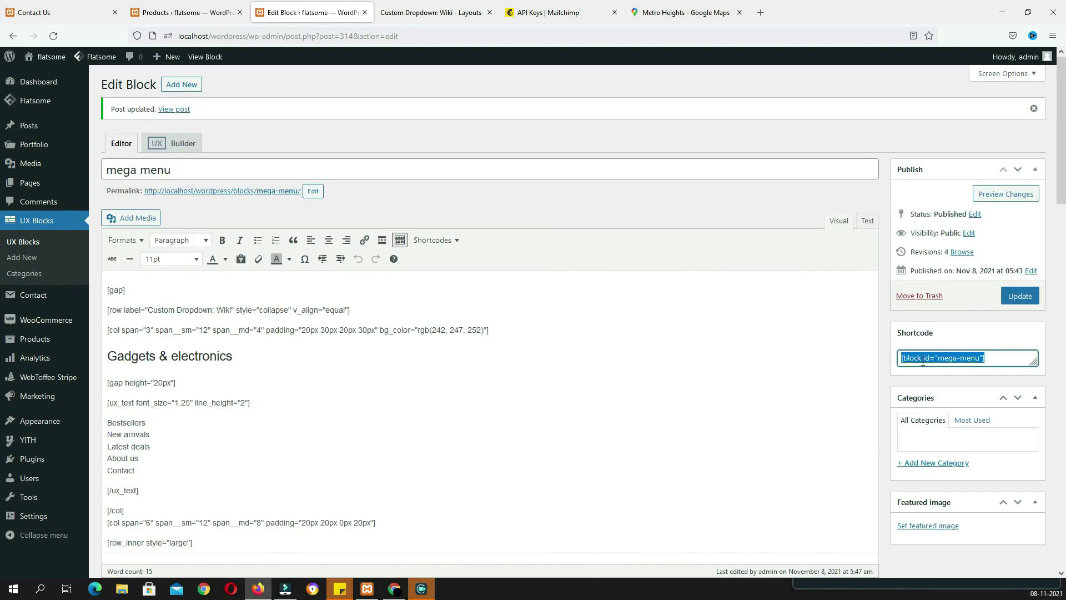
Give the Shop menu item a custom-size 1200 px dropdown filled with the mega menu block, and save
{"action": "mouse_move", "coordinate": [46, 431]}
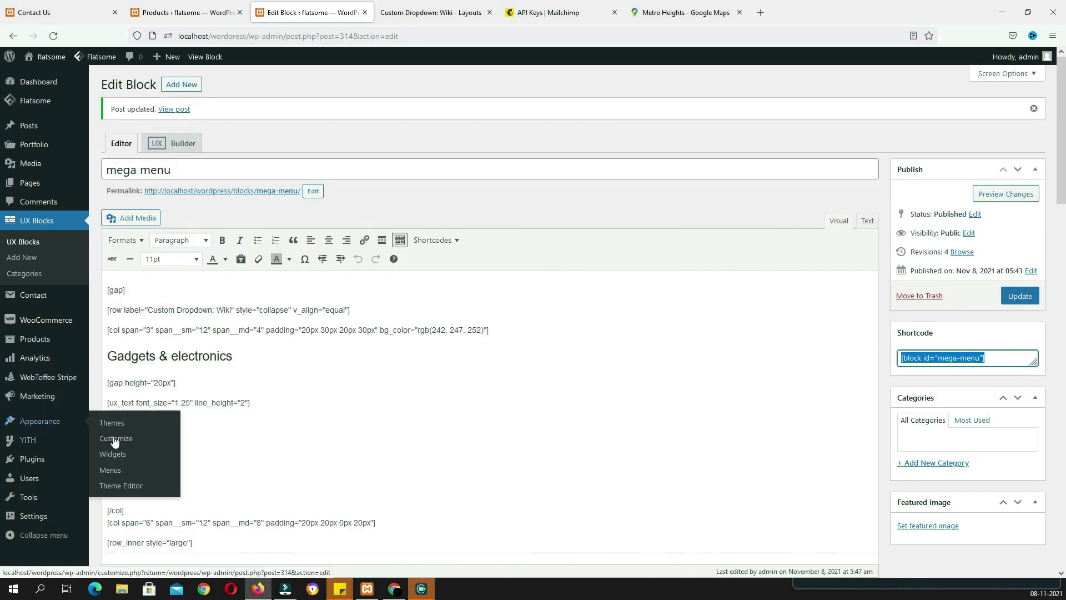
{"action": "left_click", "coordinate": [113, 473]}
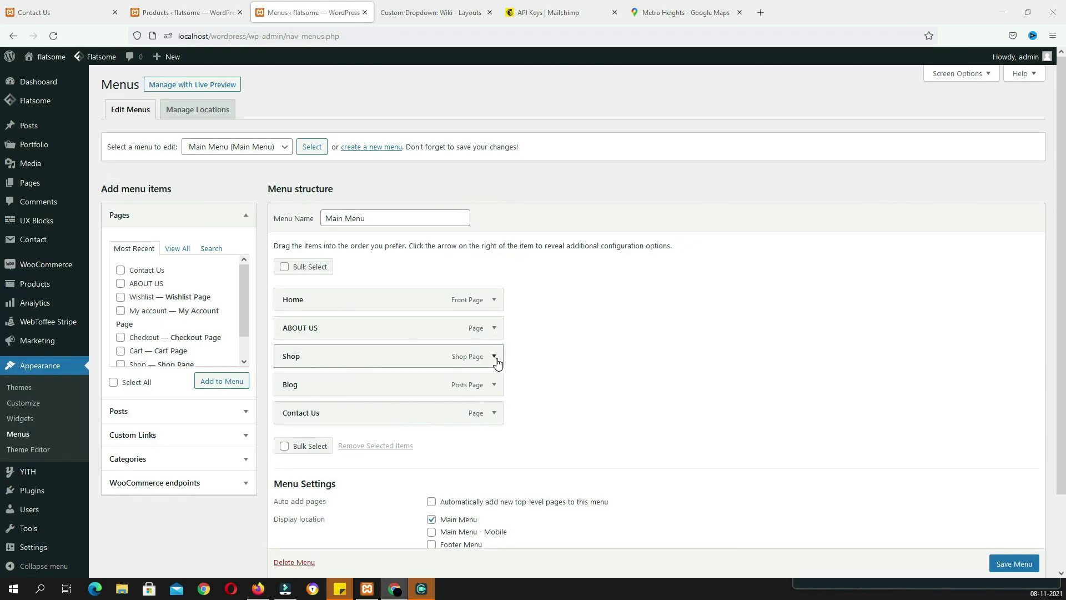
{"action": "left_click", "coordinate": [494, 358]}
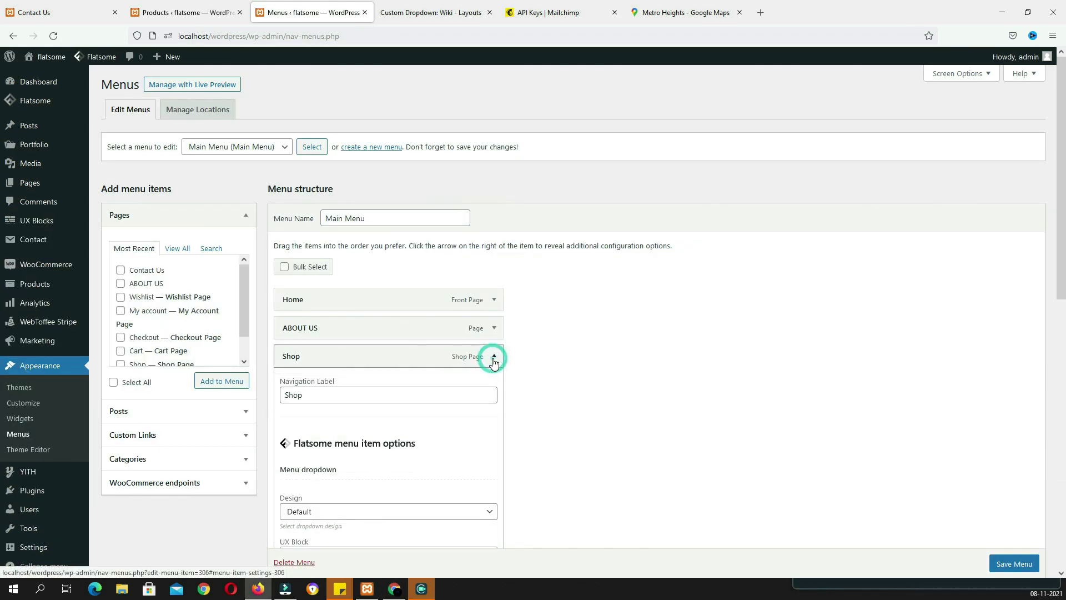
{"action": "scroll", "coordinate": [530, 355], "scroll_direction": "down", "scroll_amount": 4}
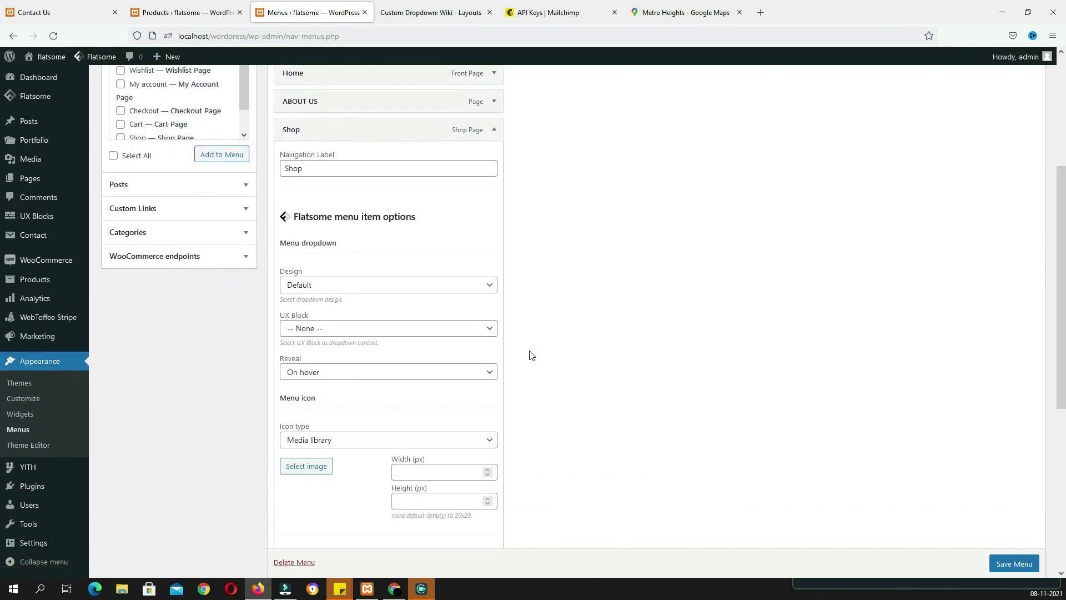
{"action": "left_click", "coordinate": [332, 288]}
{"action": "left_click", "coordinate": [352, 325]}
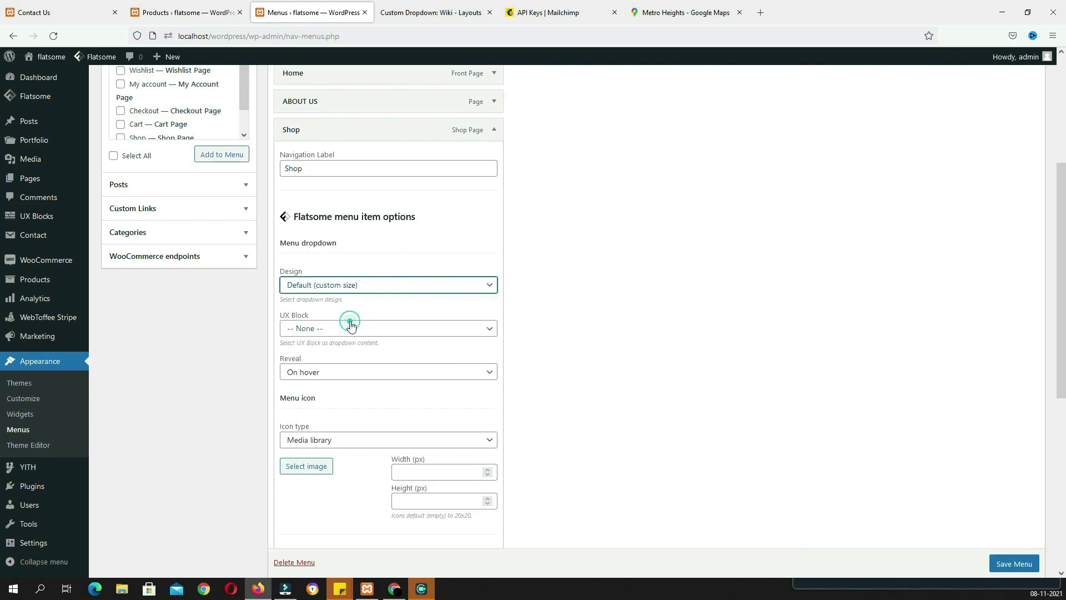
{"action": "left_click", "coordinate": [306, 327]}
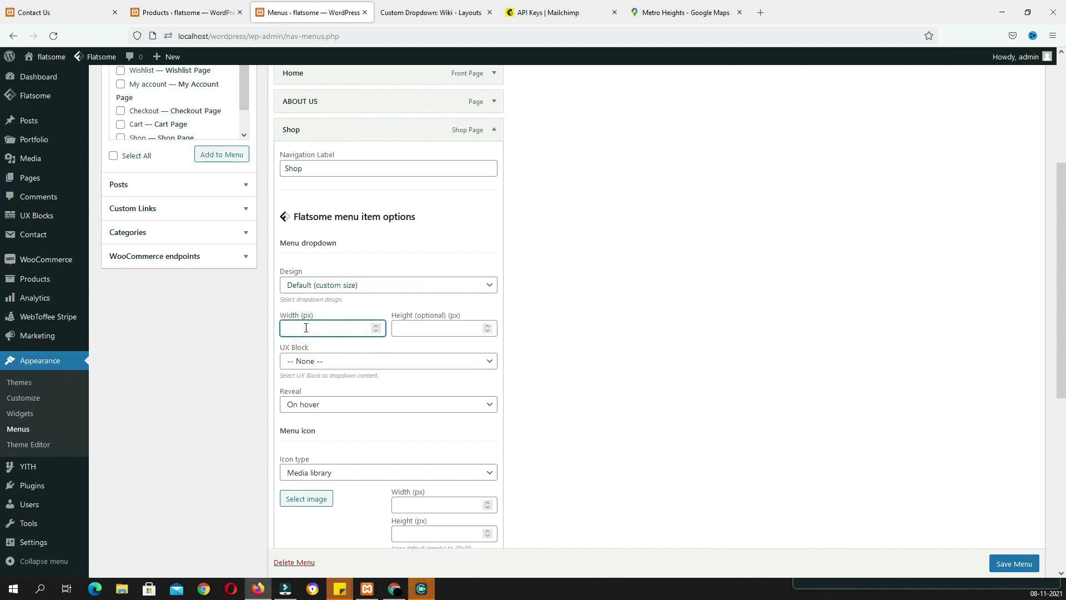
{"action": "type", "text": "1200"}
{"action": "left_click", "coordinate": [322, 361]}
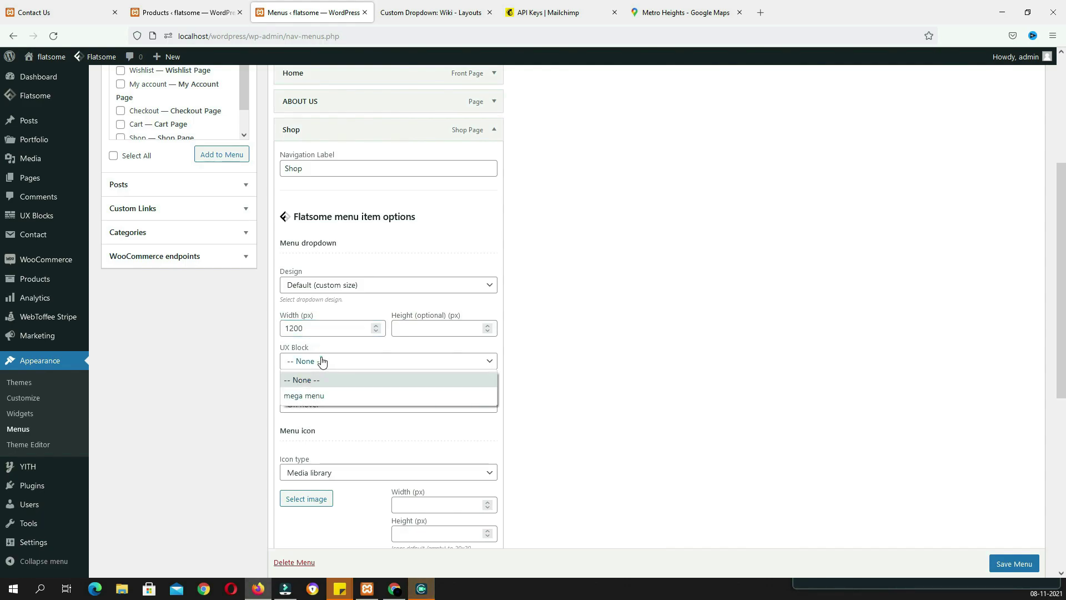
{"action": "left_click", "coordinate": [325, 397]}
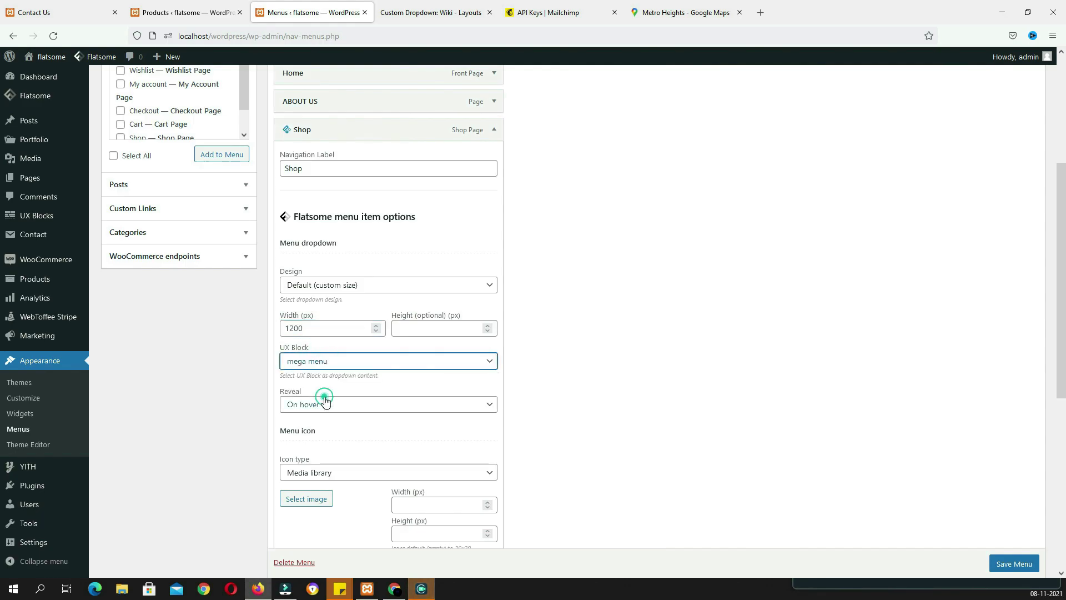
{"action": "left_click", "coordinate": [1012, 563]}
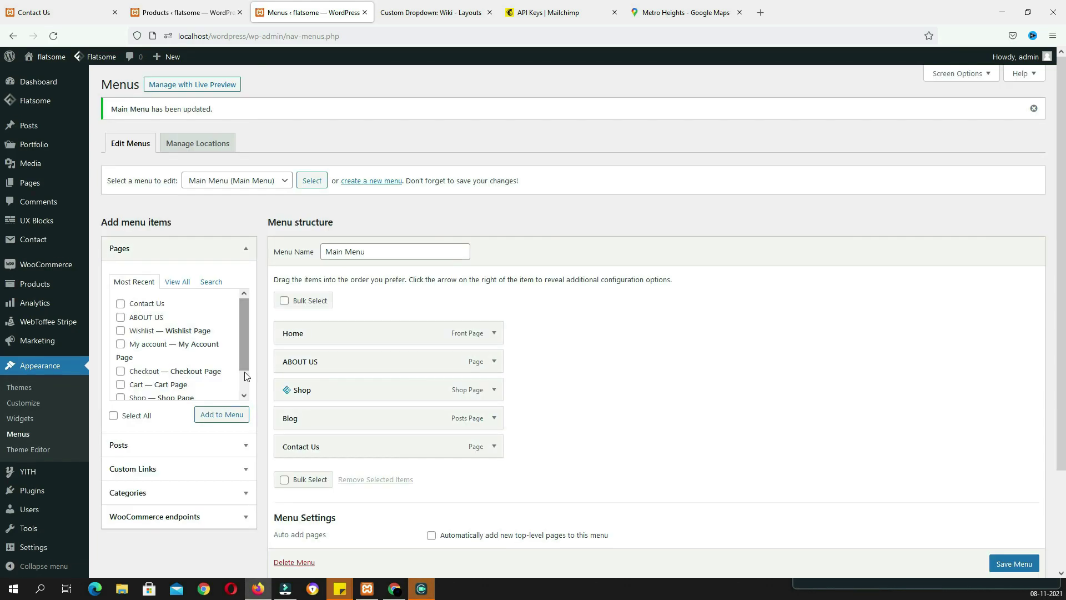
Keep the Shop dropdown revealing on hover, save the menu again, and visit the front page
{"action": "left_click", "coordinate": [494, 389]}
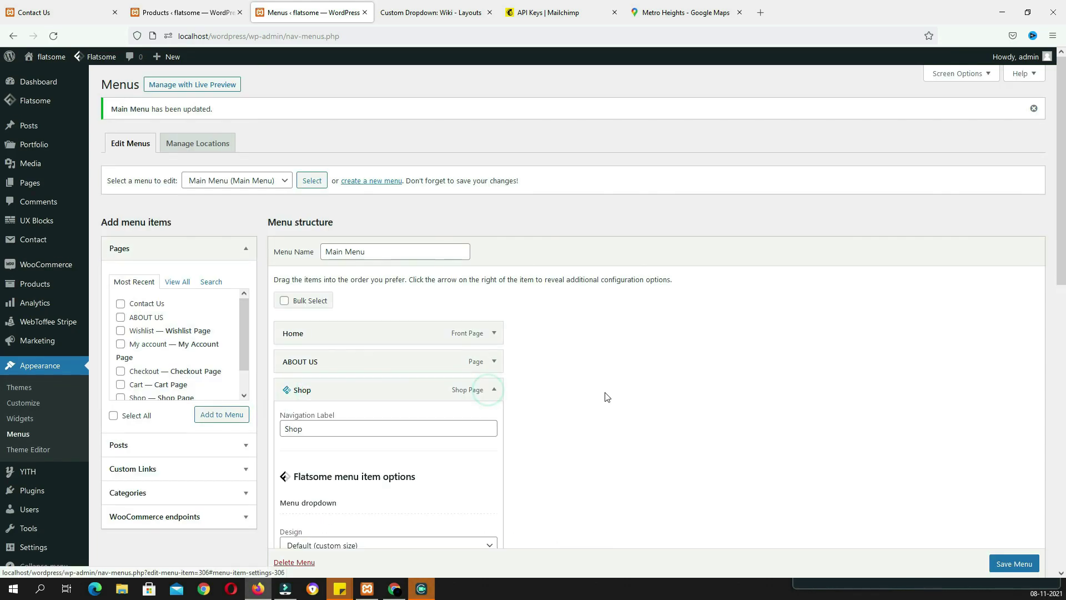
{"action": "scroll", "coordinate": [359, 376], "scroll_direction": "down", "scroll_amount": 4}
{"action": "scroll", "coordinate": [376, 410], "scroll_direction": "down", "scroll_amount": 3}
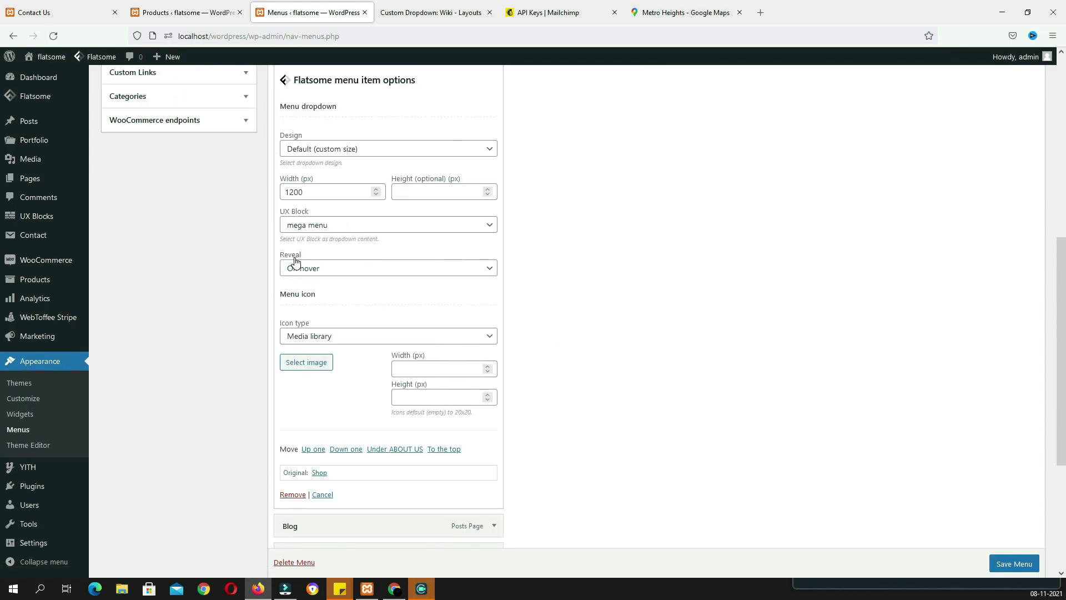
{"action": "left_click", "coordinate": [336, 270]}
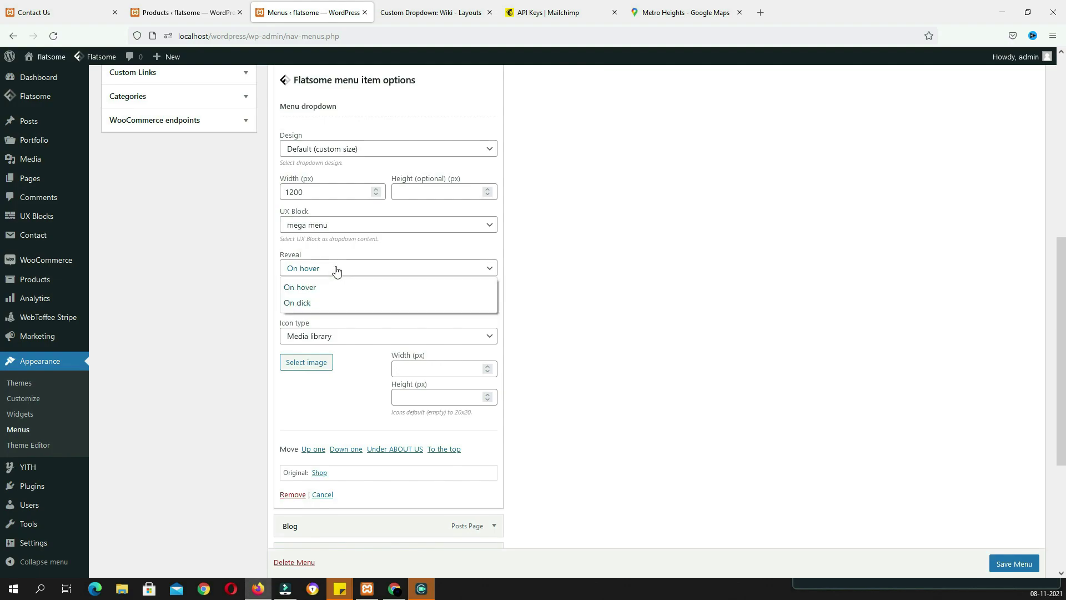
{"action": "left_click", "coordinate": [312, 289]}
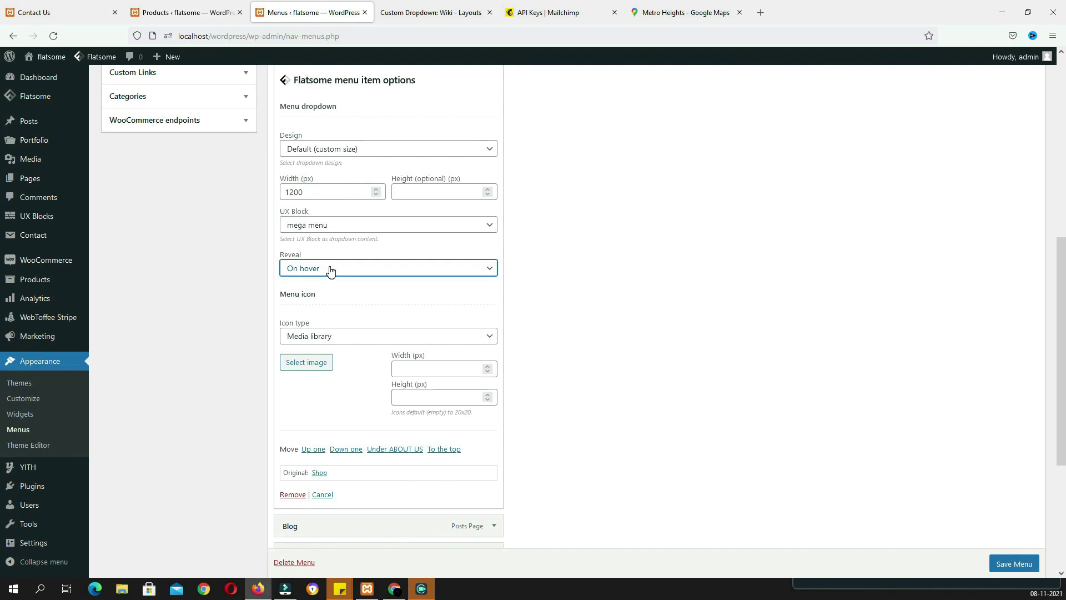
{"action": "left_click", "coordinate": [436, 275]}
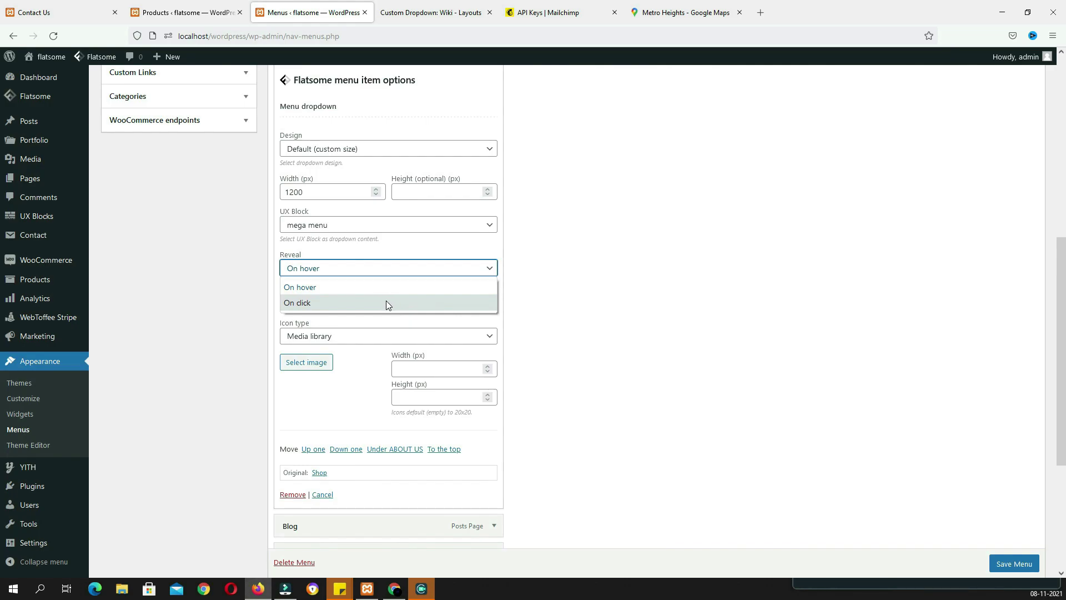
{"action": "left_click", "coordinate": [633, 337]}
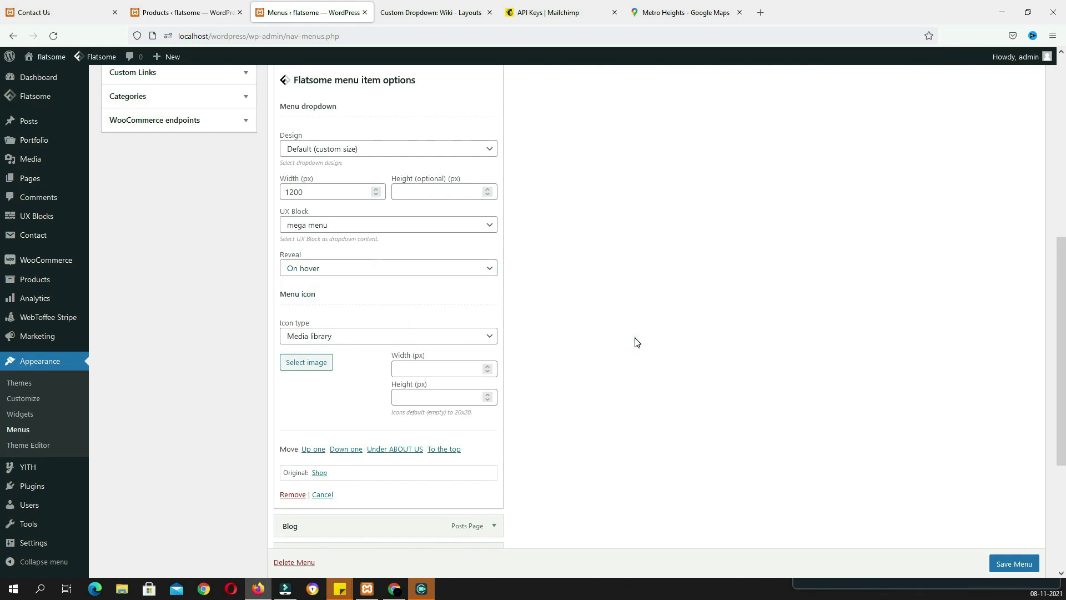
{"action": "left_click", "coordinate": [1013, 563]}
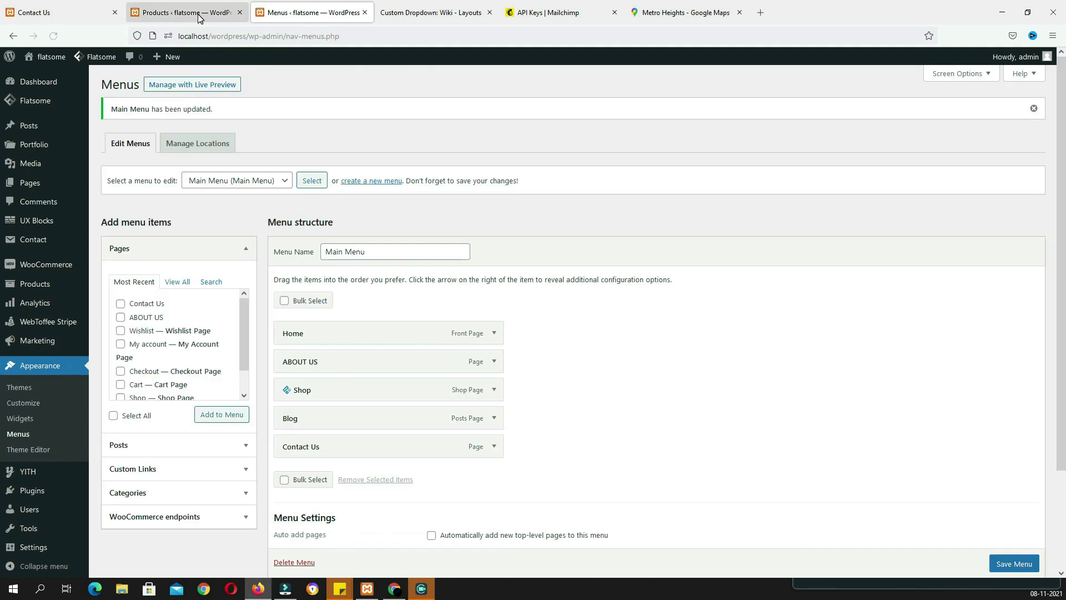
{"action": "left_click", "coordinate": [198, 15]}
{"action": "left_click", "coordinate": [38, 78]}
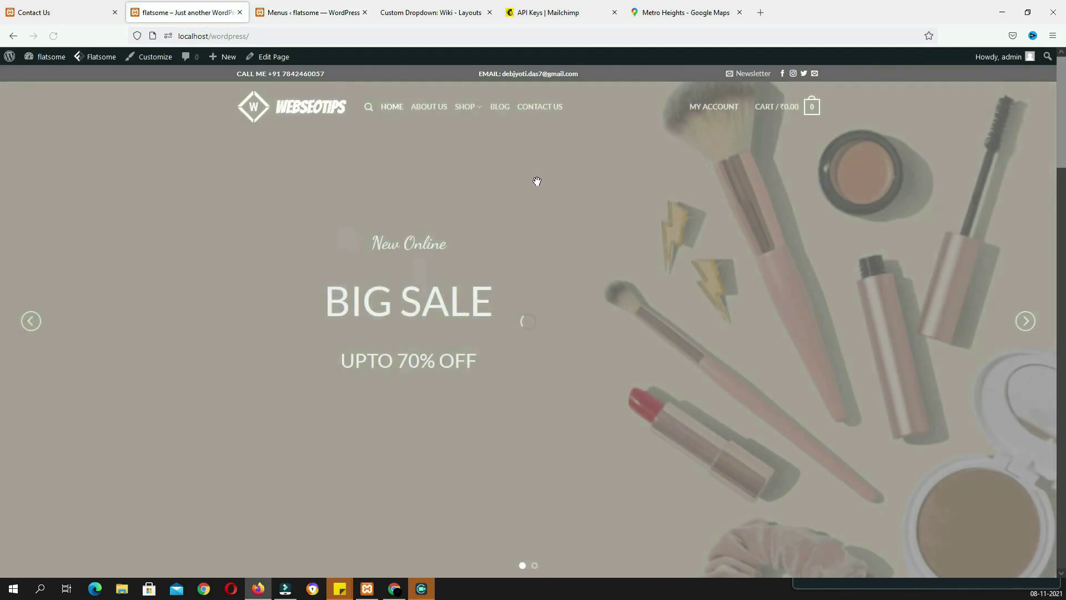
{"action": "mouse_move", "coordinate": [469, 113]}
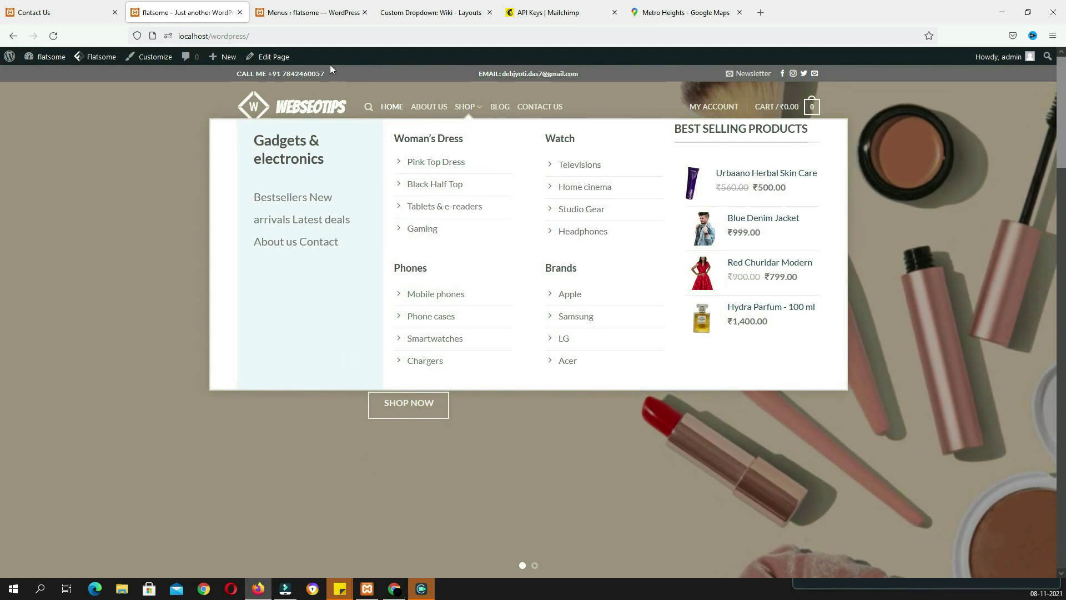
{"action": "left_click_drag", "start_coordinate": [326, 73], "coordinate": [272, 72]}
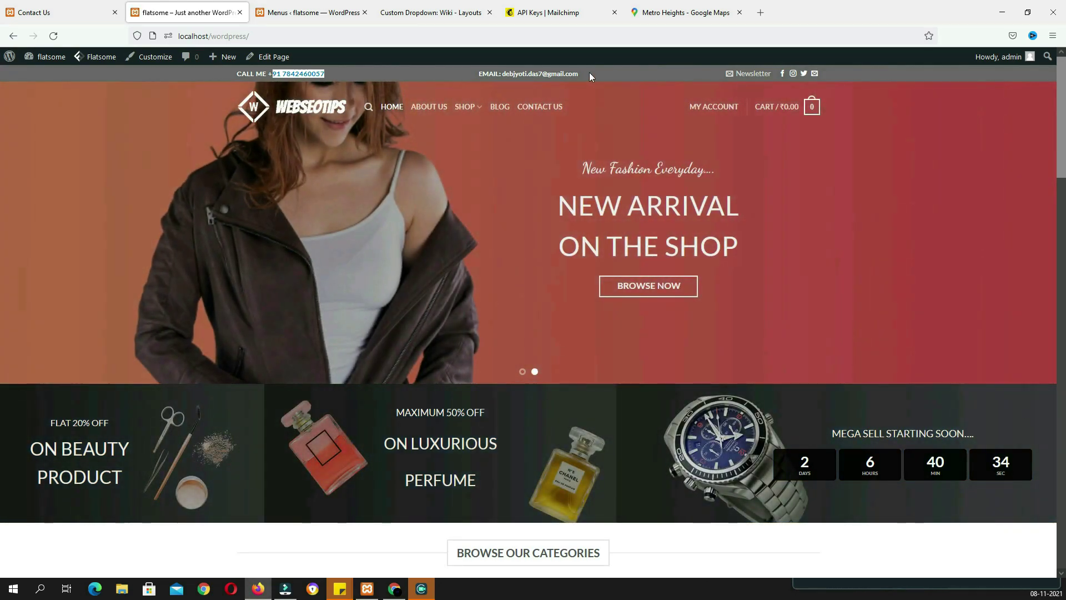
{"action": "left_click_drag", "start_coordinate": [587, 72], "coordinate": [503, 77]}
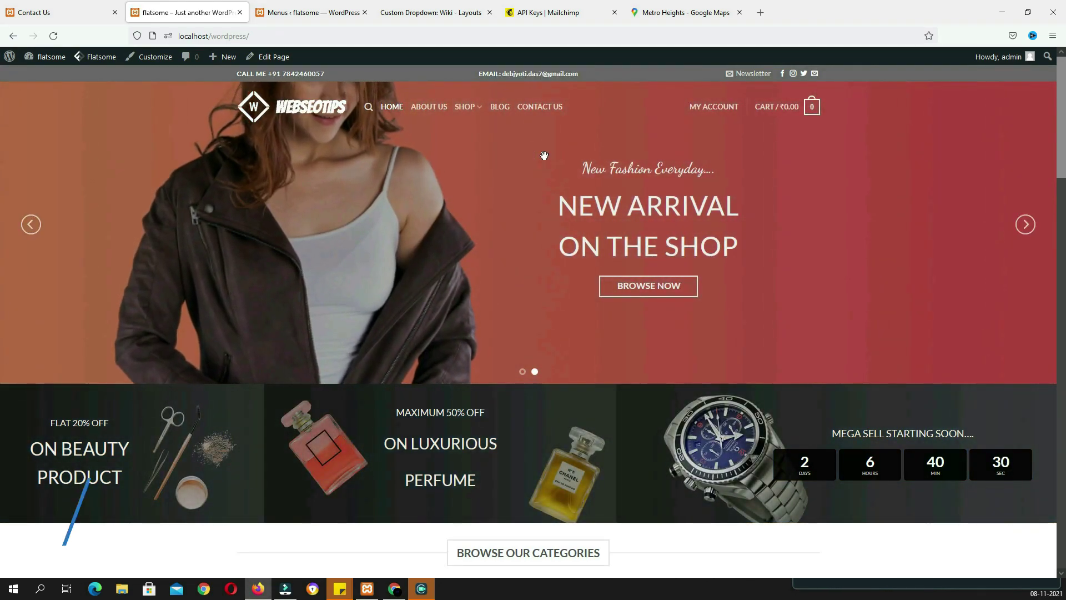
{"action": "scroll", "coordinate": [544, 156], "scroll_direction": "down", "scroll_amount": 7}
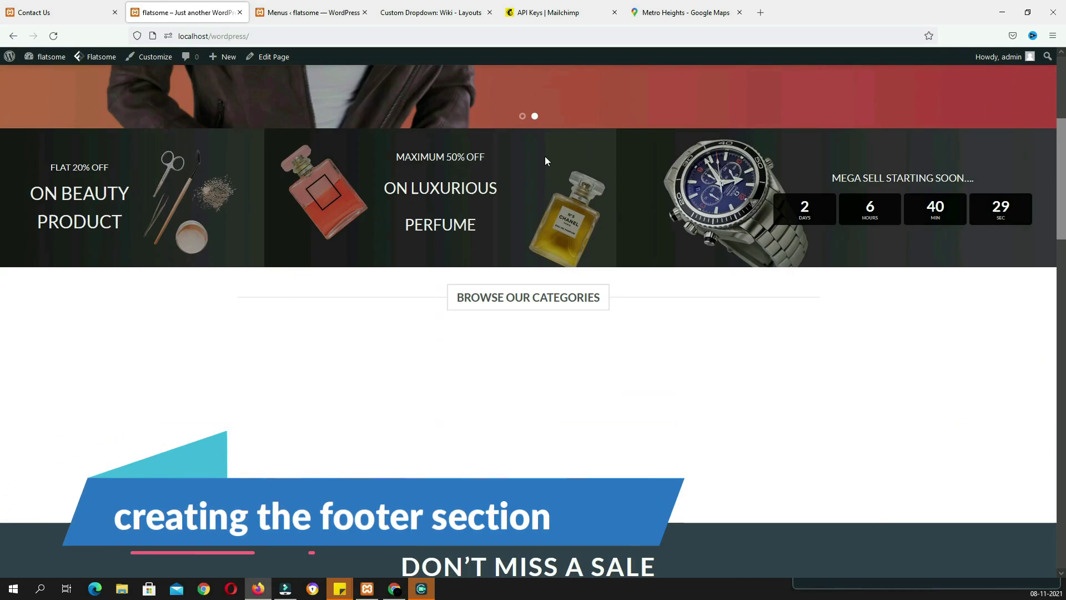
Create a new UX block titled Footer – Newsletter Signup
{"action": "left_click", "coordinate": [193, 16]}
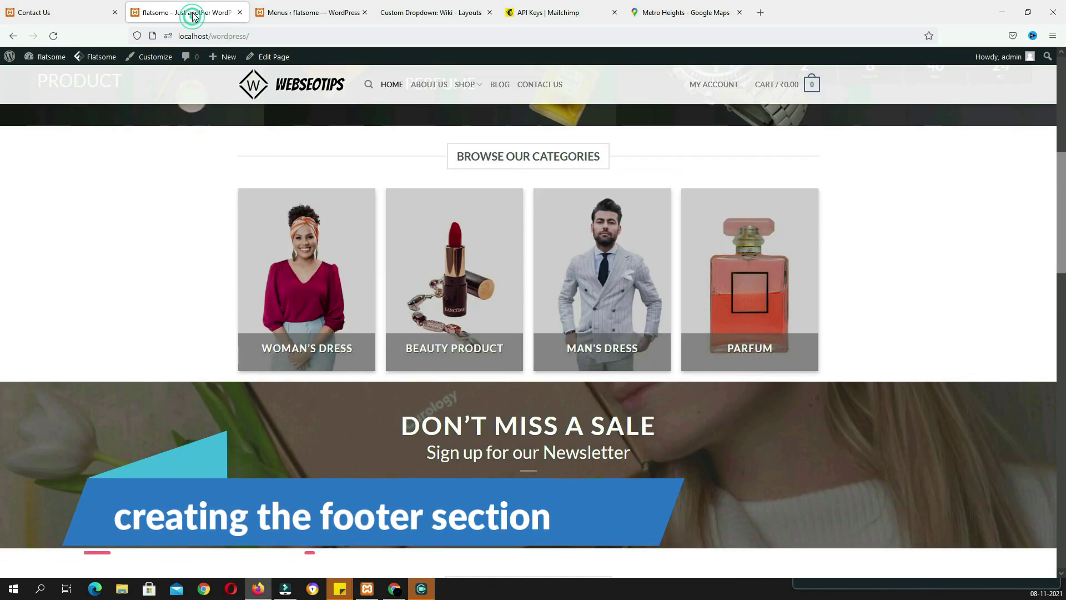
{"action": "left_click", "coordinate": [311, 12]}
{"action": "left_click", "coordinate": [189, 16]}
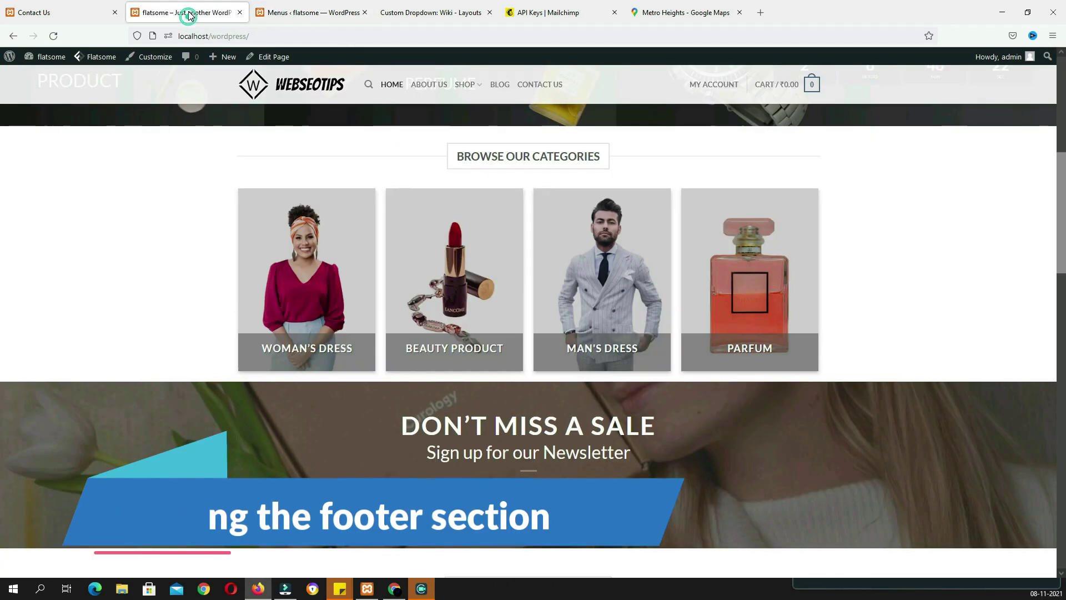
{"action": "left_click", "coordinate": [320, 15]}
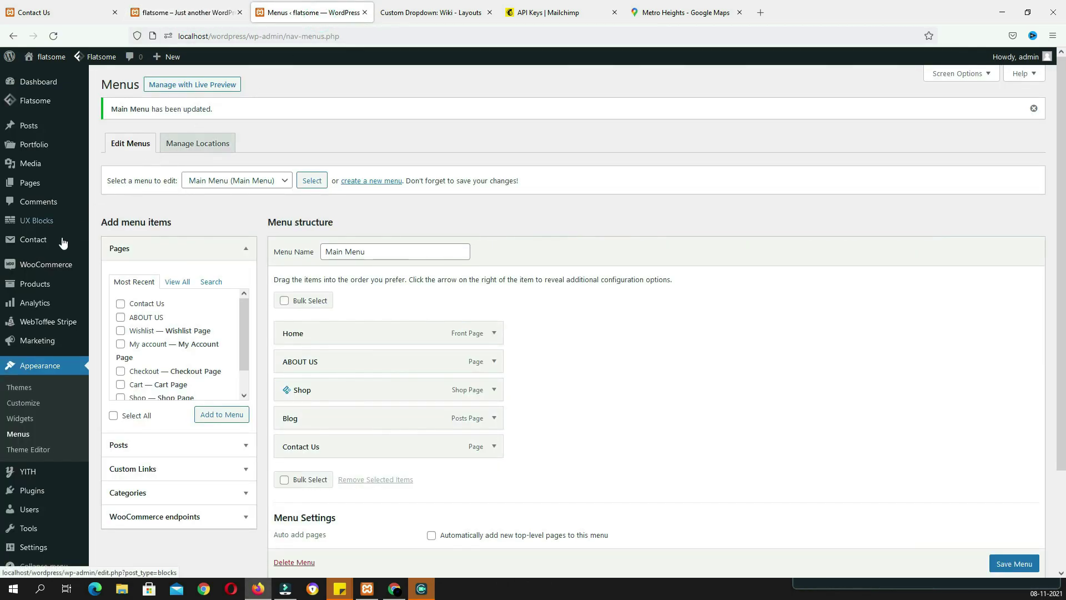
{"action": "left_click", "coordinate": [45, 227]}
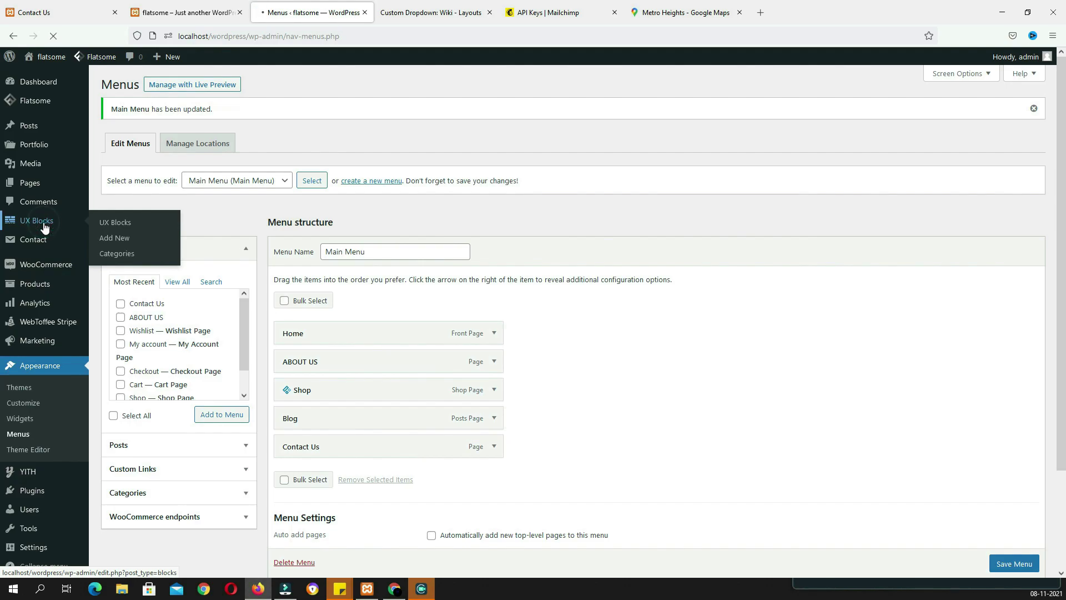
{"action": "left_click", "coordinate": [183, 93]}
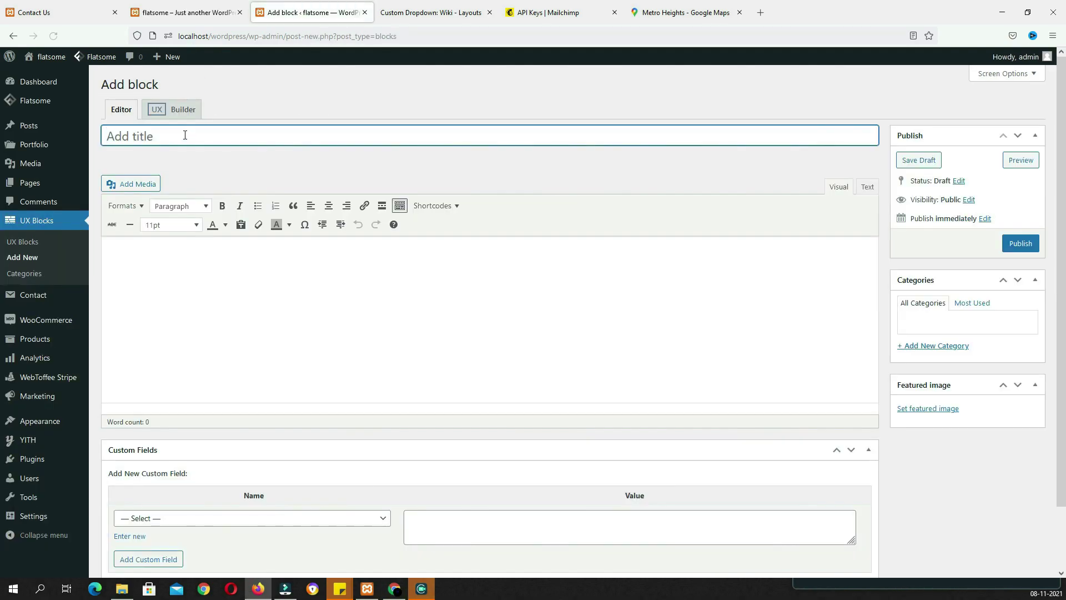
{"action": "type", "text": "Footer – Newsletter Signup"}
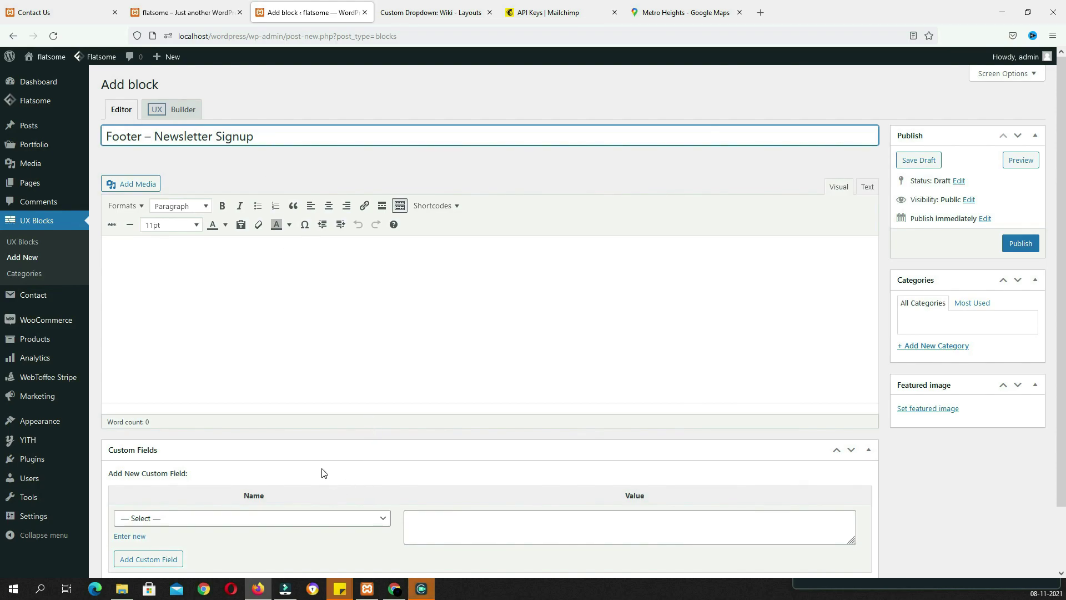
Paste the Word document's lorem ipsum text into the block and delete the old contact-form-7 shortcode line
{"action": "left_click", "coordinate": [121, 589]}
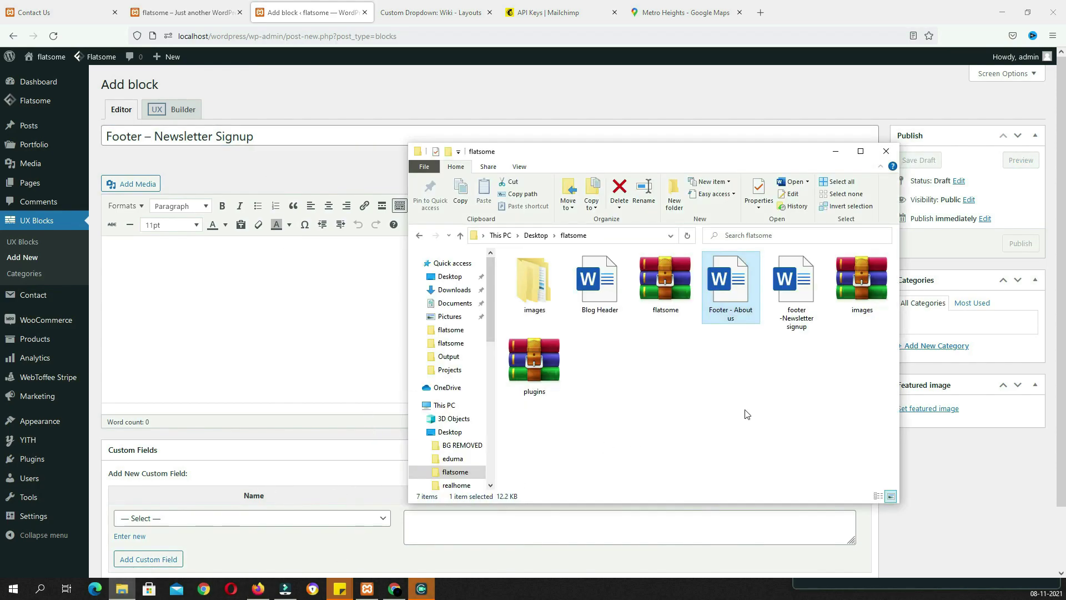
{"action": "double_click", "coordinate": [797, 291]}
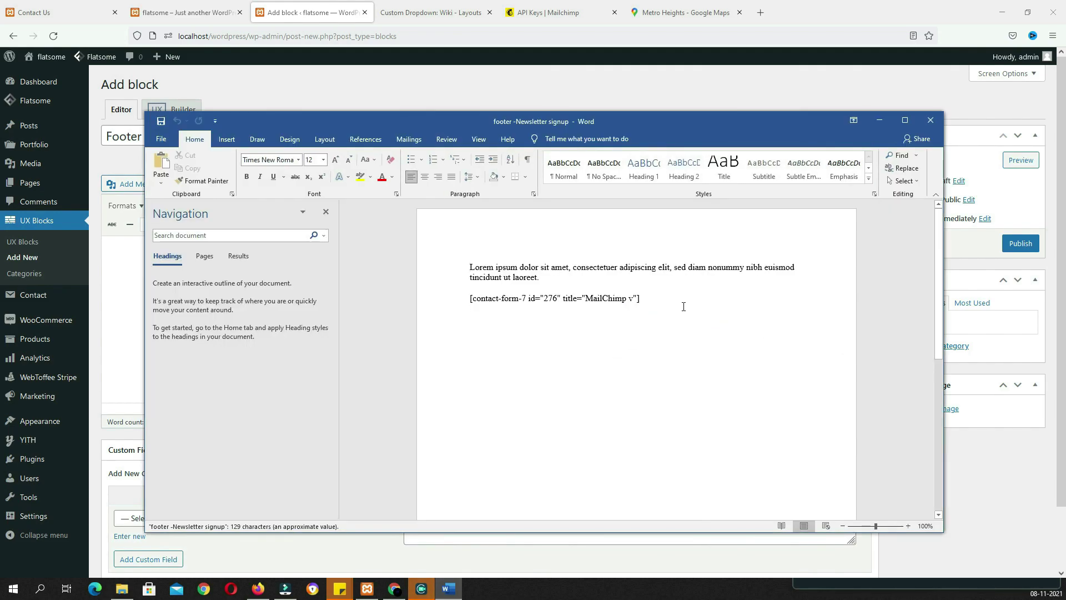
{"action": "left_click", "coordinate": [683, 307]}
{"action": "key", "text": "ctrl+a"}
{"action": "key", "text": "ctrl+c"}
{"action": "left_click", "coordinate": [372, 97]}
{"action": "left_click", "coordinate": [247, 268]}
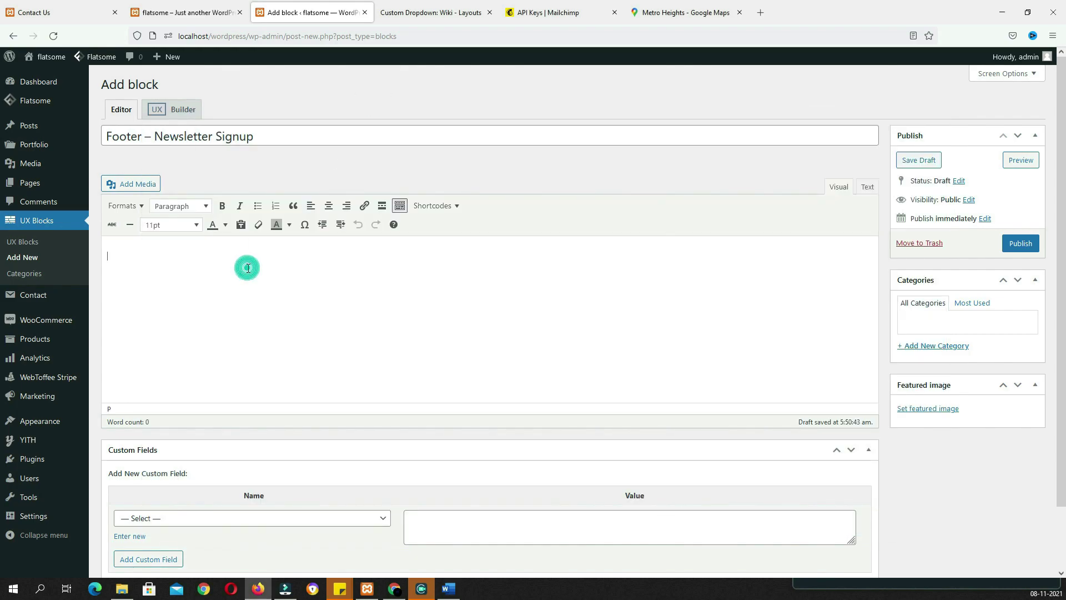
{"action": "key", "text": "ctrl+v"}
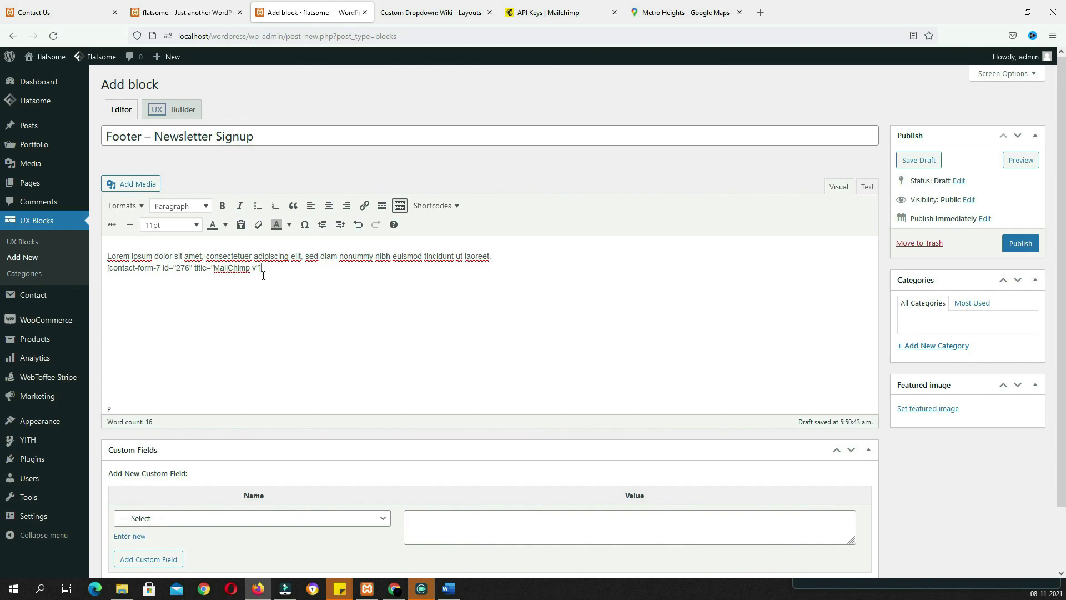
{"action": "left_click_drag", "start_coordinate": [274, 268], "coordinate": [127, 271]}
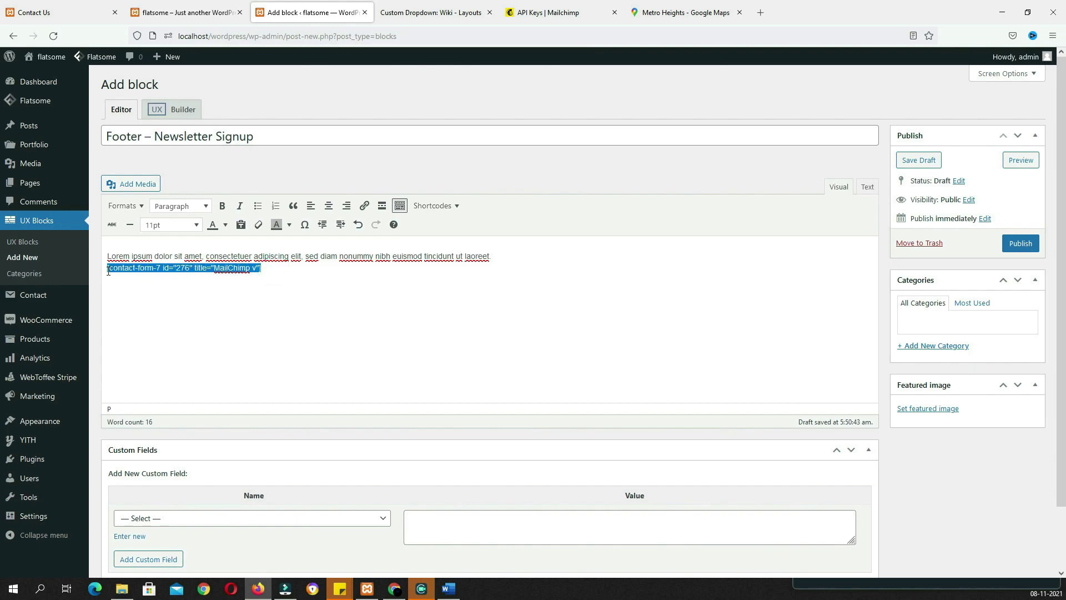
{"action": "key", "text": "BackSpace"}
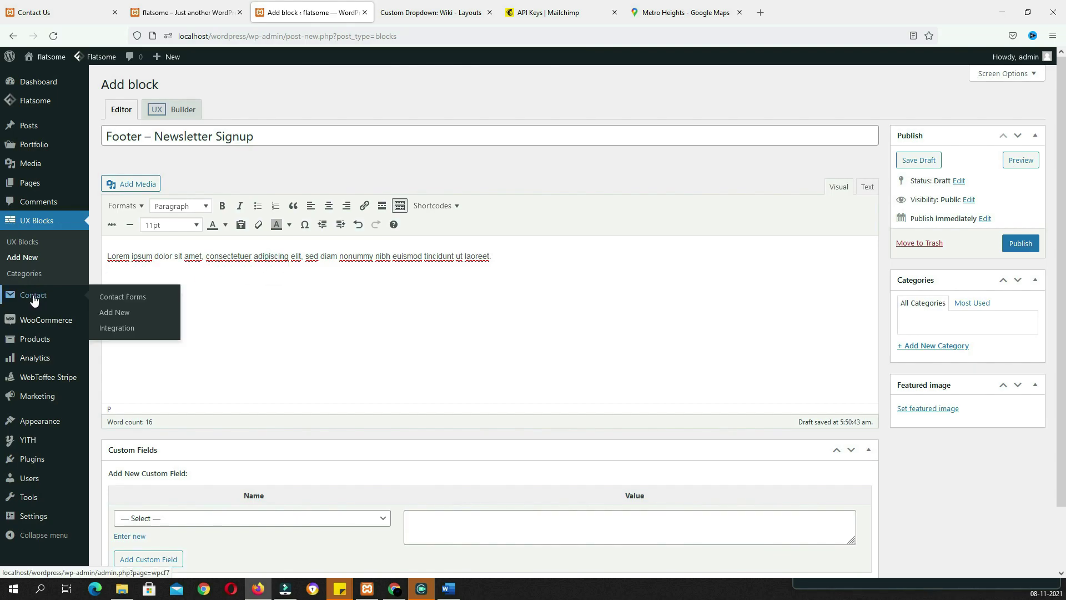
Open Contact Forms in a new tab and start a new contact form
{"action": "right_click", "coordinate": [35, 301]}
{"action": "left_click", "coordinate": [57, 307]}
{"action": "key", "text": "ctrl+Tab"}
{"action": "left_click", "coordinate": [222, 88]}
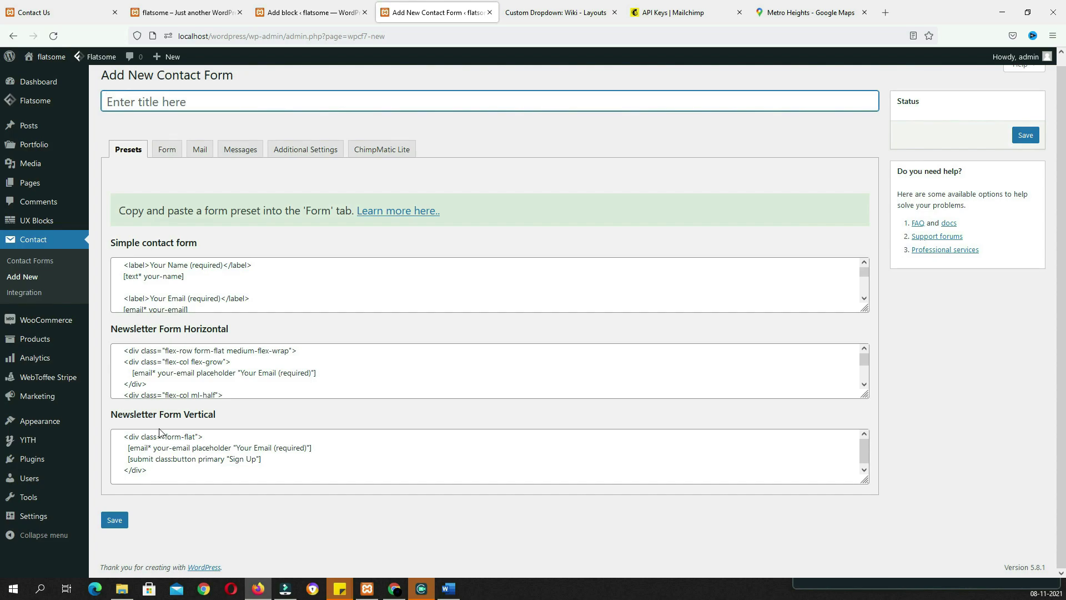
Save the ns footer form with the vertical newsletter markup and copy its shortcode
{"action": "left_click", "coordinate": [168, 470]}
{"action": "key", "text": "ctrl+c"}
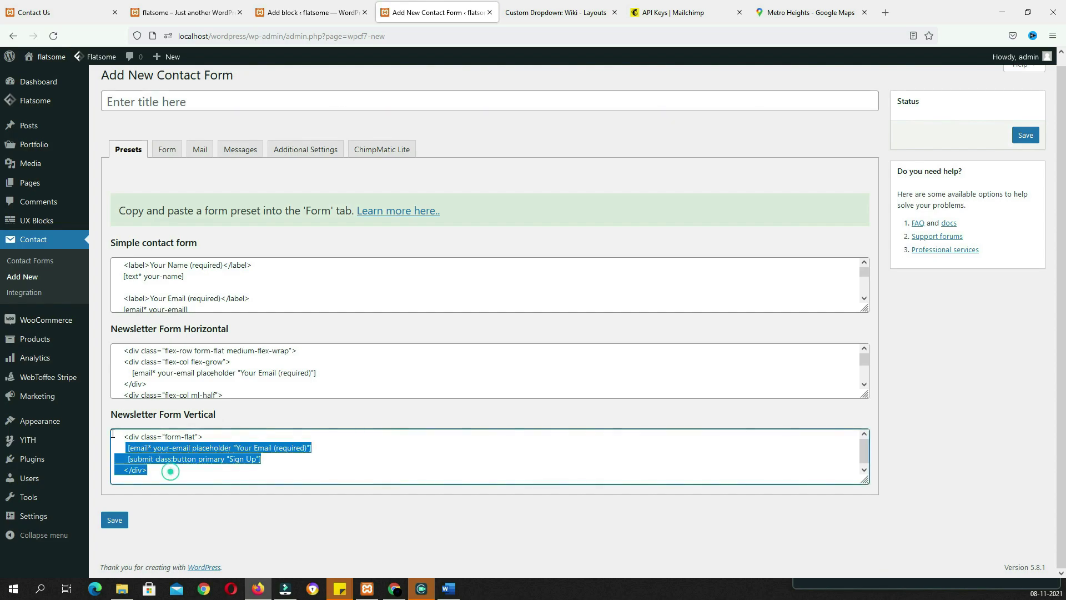
{"action": "left_click", "coordinate": [170, 102]}
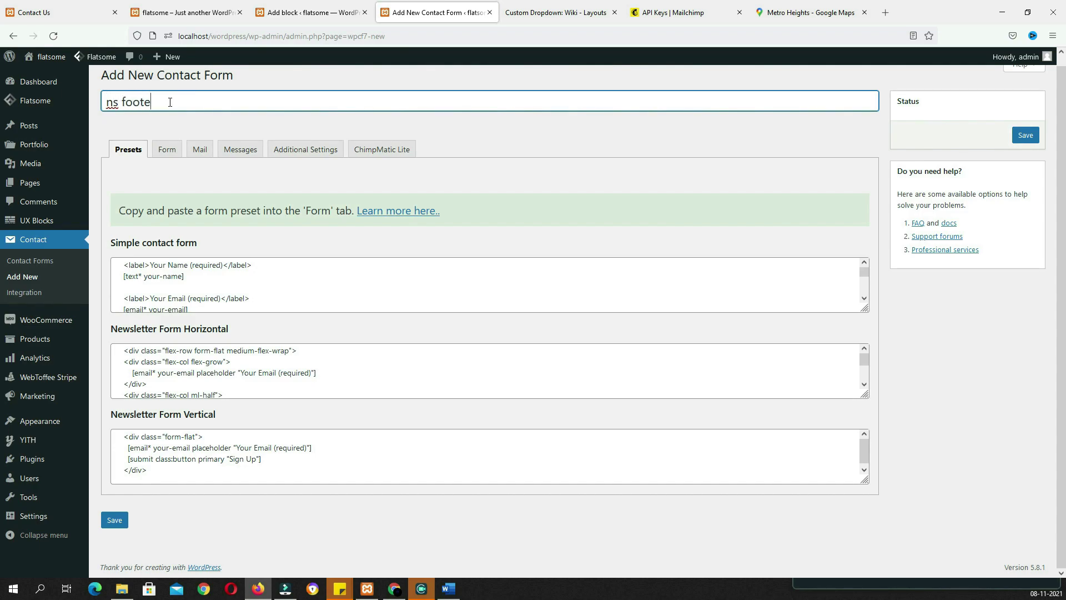
{"action": "left_click", "coordinate": [167, 149]}
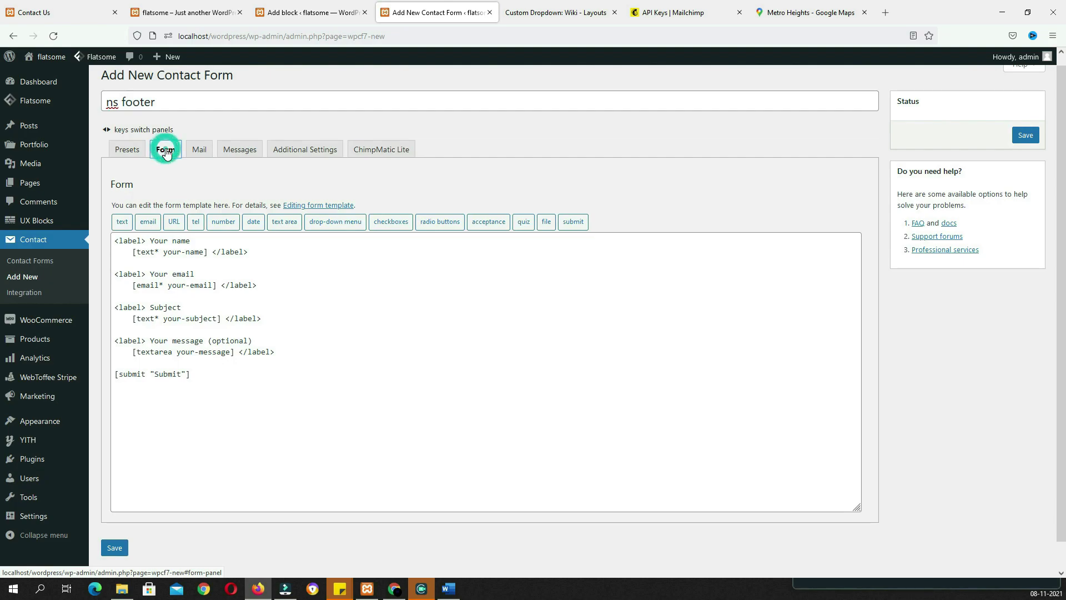
{"action": "left_click_drag", "start_coordinate": [247, 388], "coordinate": [107, 241]}
{"action": "key", "text": "ctrl+v"}
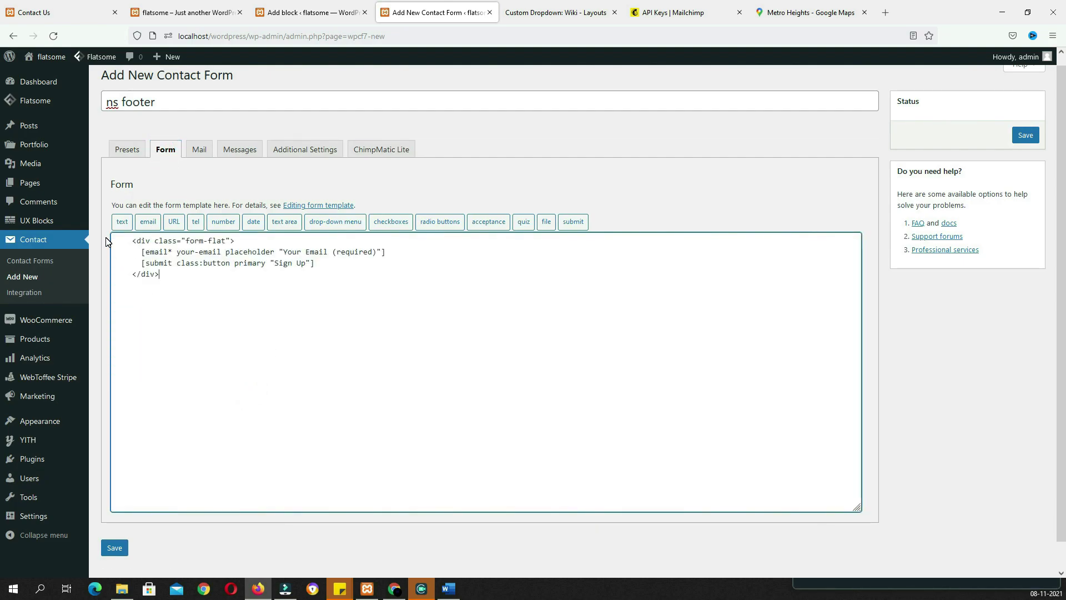
{"action": "left_click", "coordinate": [1026, 139]}
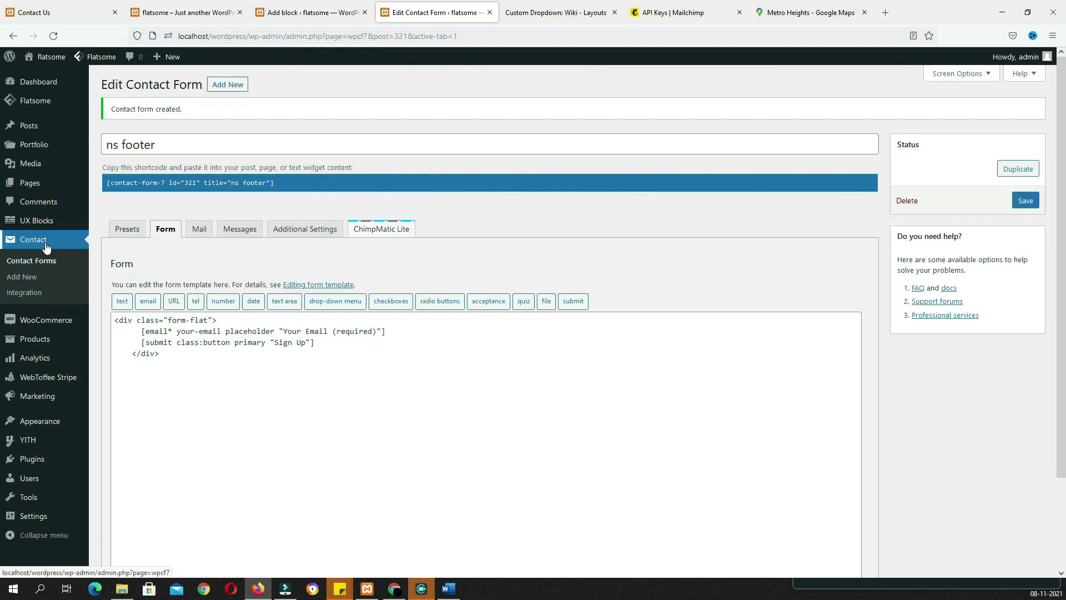
{"action": "left_click", "coordinate": [46, 257]}
{"action": "left_click", "coordinate": [669, 374]}
{"action": "key", "text": "ctrl+c"}
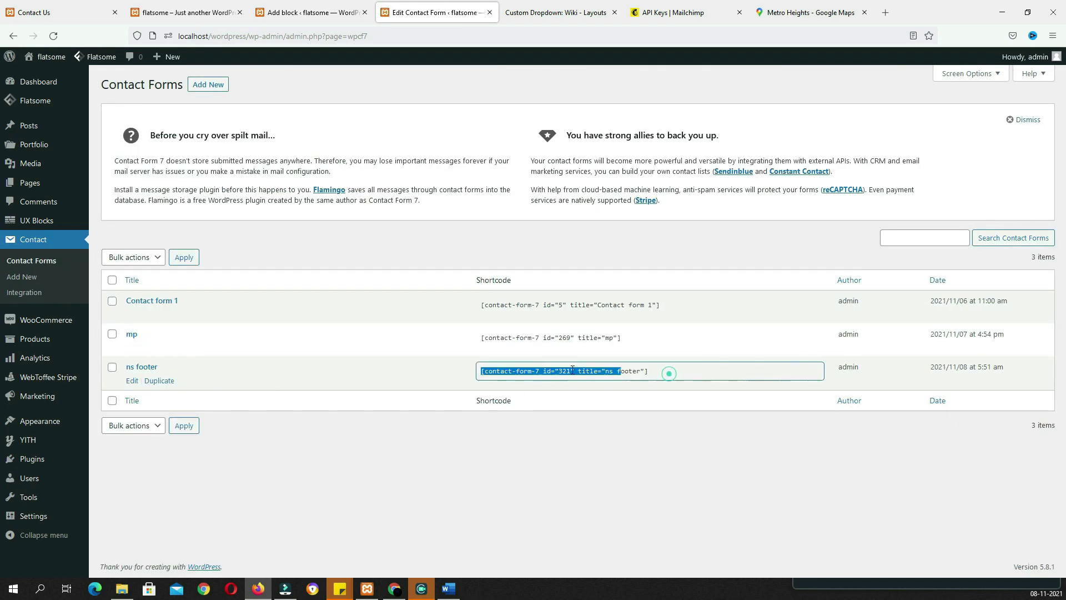
Add the ns footer shortcode below the lorem ipsum text and publish the Newsletter Signup block
{"action": "left_click", "coordinate": [312, 12]}
{"action": "left_click", "coordinate": [252, 278]}
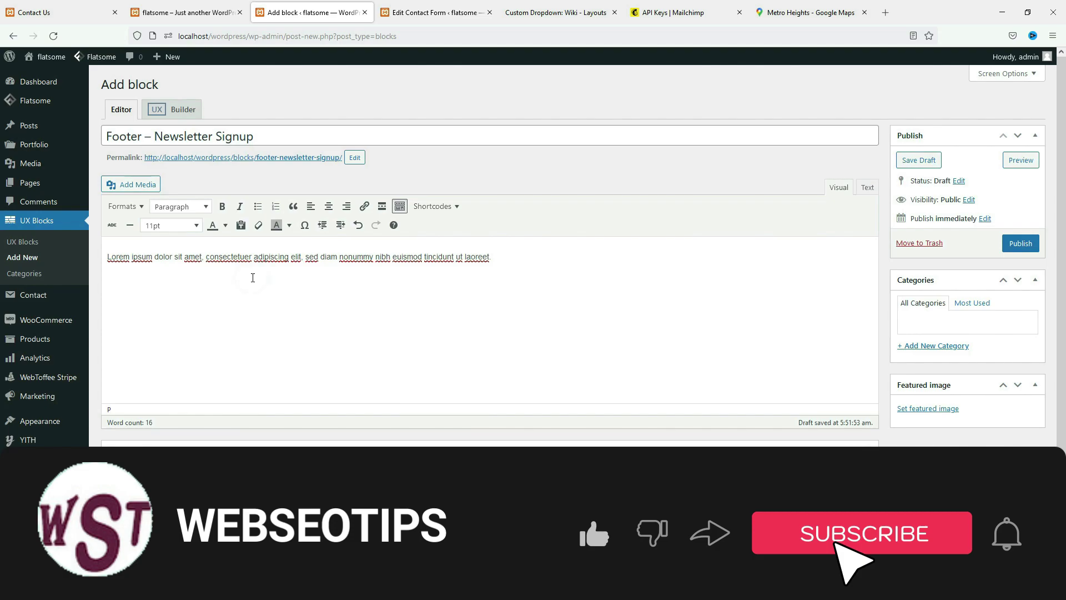
{"action": "key", "text": "ctrl+v"}
{"action": "left_click", "coordinate": [1012, 245]}
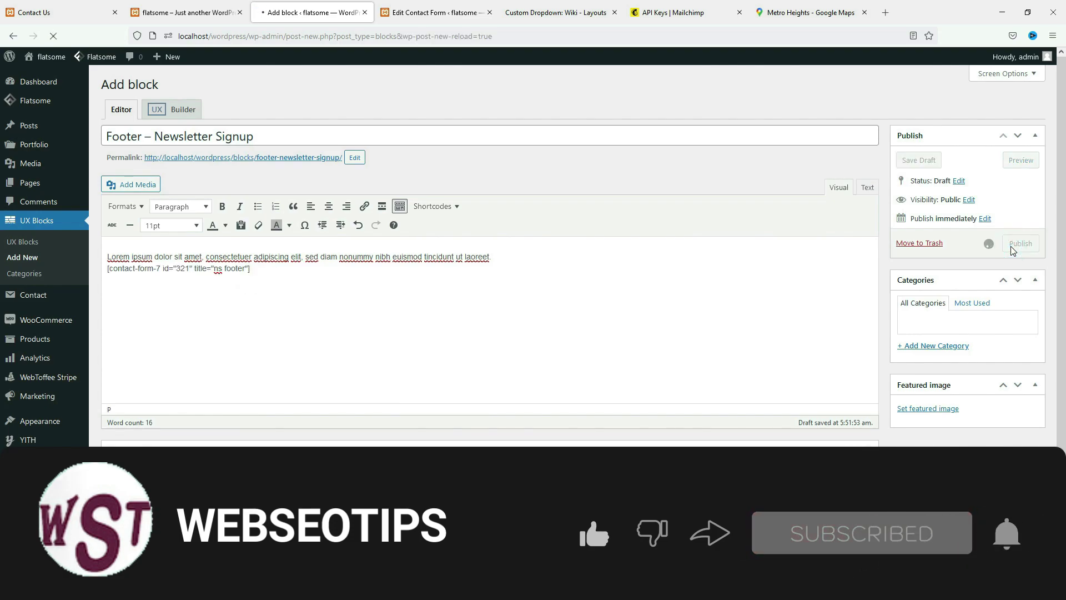
Publish a new Footer – About us block containing the Word document's text and follow shortcode
{"action": "left_click", "coordinate": [186, 88]}
{"action": "left_click", "coordinate": [144, 137]}
{"action": "type", "text": "Footer – About us"}
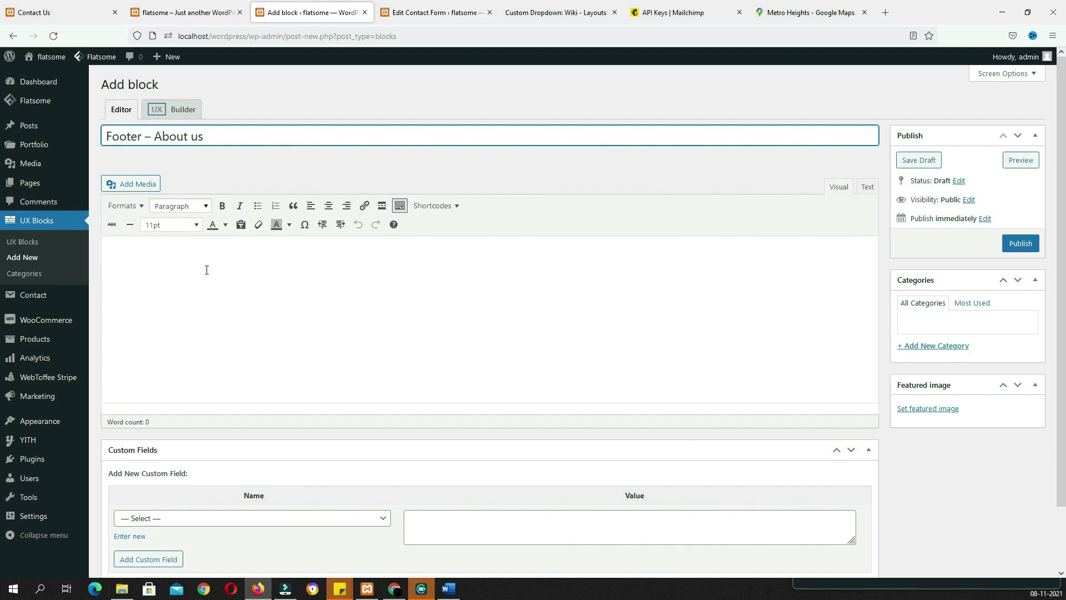
{"action": "key", "text": "alt+Tab"}
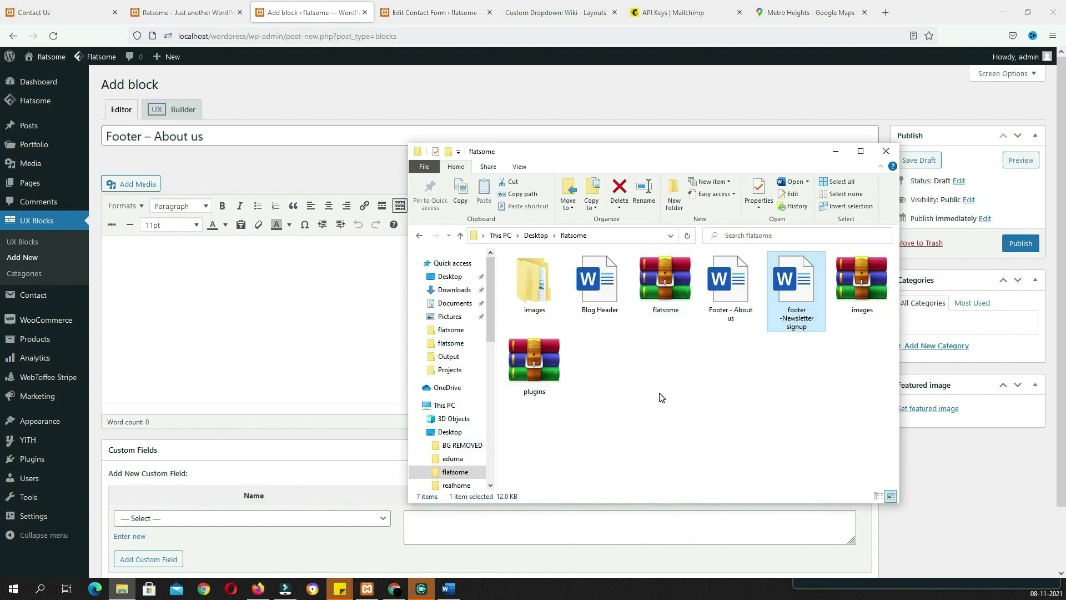
{"action": "double_click", "coordinate": [727, 291]}
{"action": "key", "text": "ctrl+a"}
{"action": "key", "text": "alt+F4"}
{"action": "left_click", "coordinate": [319, 277]}
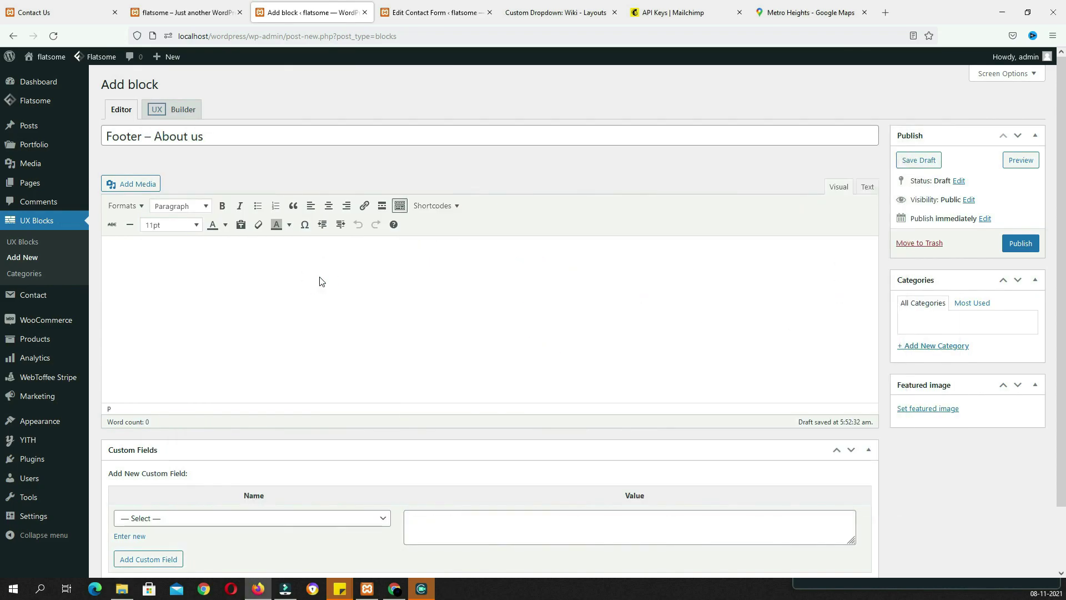
{"action": "type", "text": "Lorem ipsum dolor sit amet, consectetuer adipiscing elit, sed diam nonummy nibh euismod tincidunt ut laoreet dolore magna aliquam erat volutpat. [follow facebook=\"#\" instagram=\"#\" twitter=\"#\" email=\"#\" pinterest=\"#\"]"}
{"action": "left_click", "coordinate": [1020, 243]}
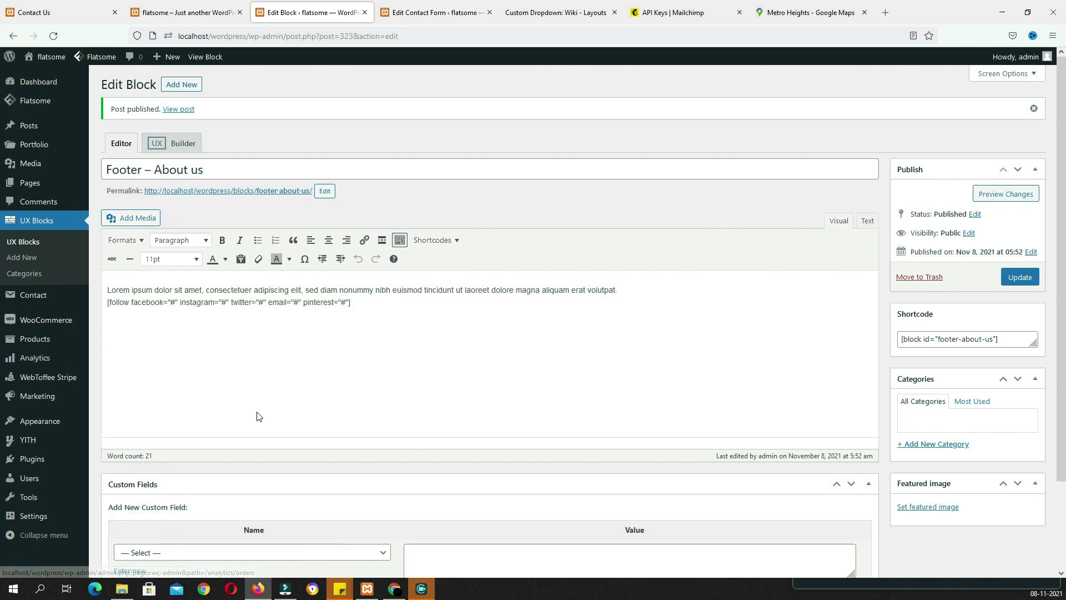
{"action": "scroll", "coordinate": [257, 417], "scroll_direction": "down", "scroll_amount": 3}
{"action": "mouse_move", "coordinate": [38, 429]}
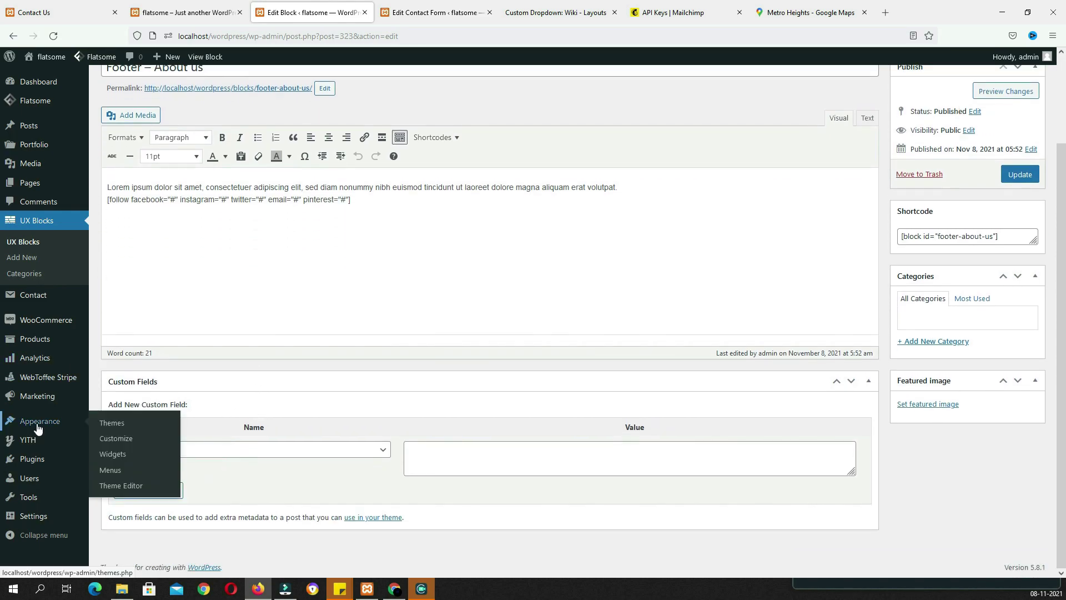
Open the Widgets page and check the Latest and Best Selling lists on the live Contact Us page
{"action": "left_click", "coordinate": [112, 456]}
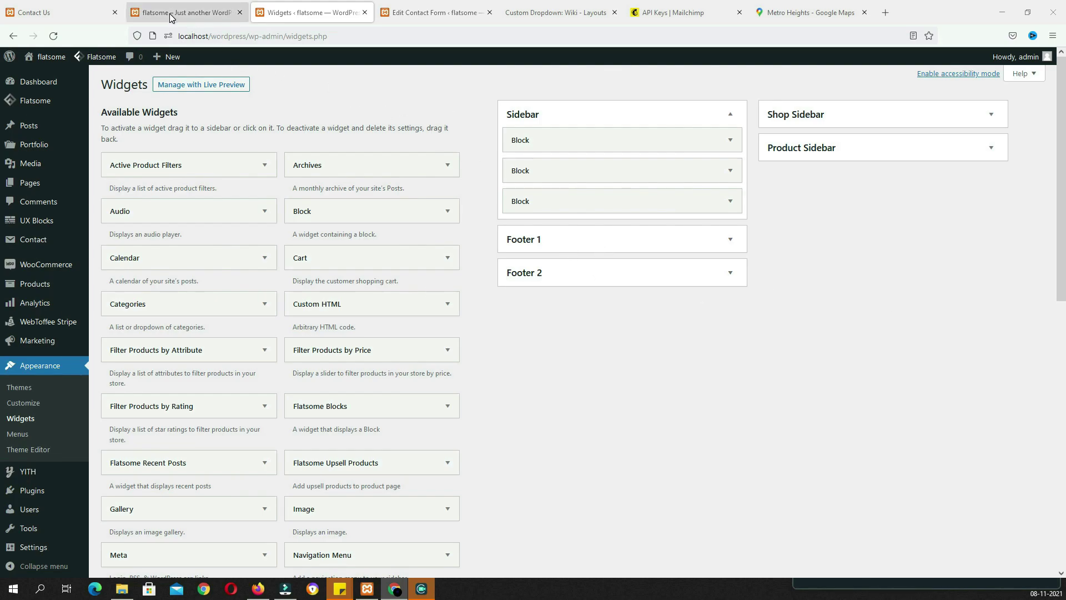
{"action": "left_click", "coordinate": [100, 13]}
{"action": "scroll", "coordinate": [452, 322], "scroll_direction": "down", "scroll_amount": 6}
{"action": "left_click_drag", "start_coordinate": [234, 223], "coordinate": [809, 251]}
{"action": "left_click", "coordinate": [300, 12]}
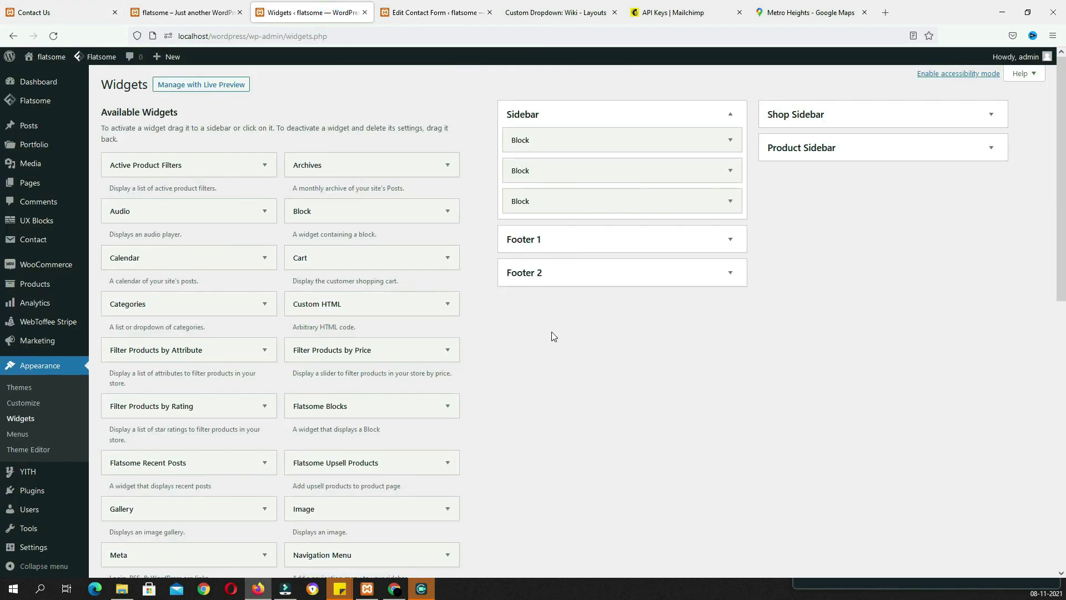
{"action": "scroll", "coordinate": [564, 327], "scroll_direction": "down", "scroll_amount": 6}
Add a Products list widget titled Latest to Footer 1, showing 4 products ordered by date
{"action": "left_click", "coordinate": [383, 356]}
{"action": "left_click", "coordinate": [366, 419]}
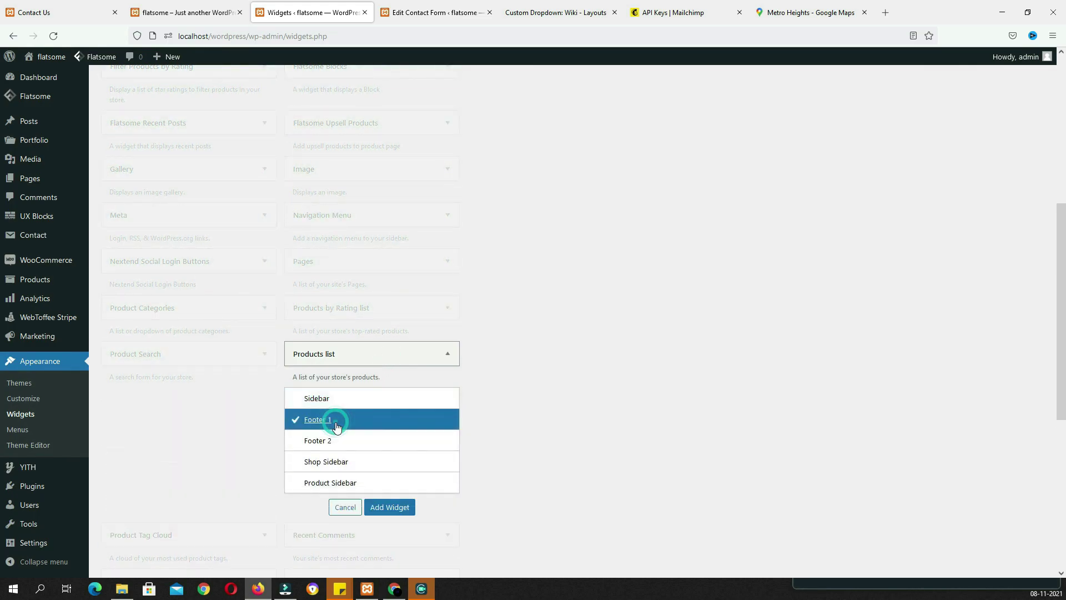
{"action": "left_click", "coordinate": [389, 506]}
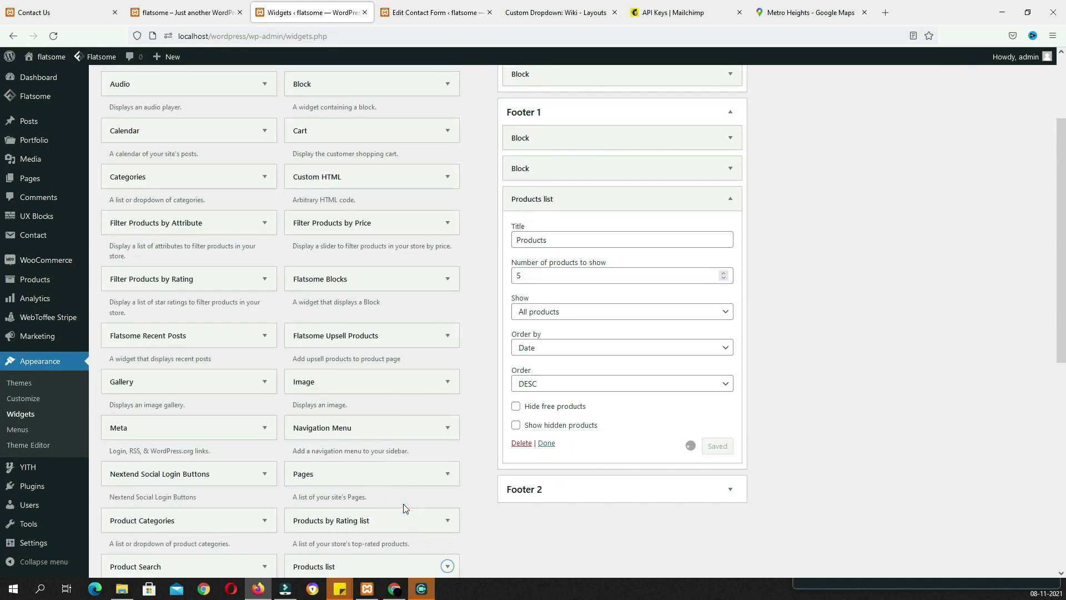
{"action": "type", "text": "Latest"}
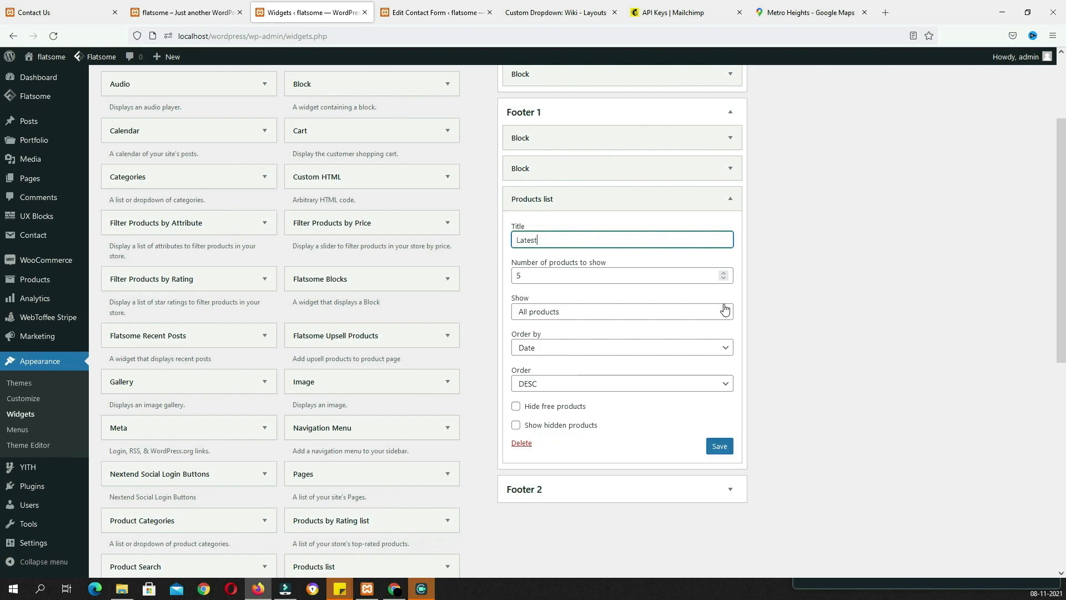
{"action": "left_click_drag", "start_coordinate": [537, 276], "coordinate": [502, 273]}
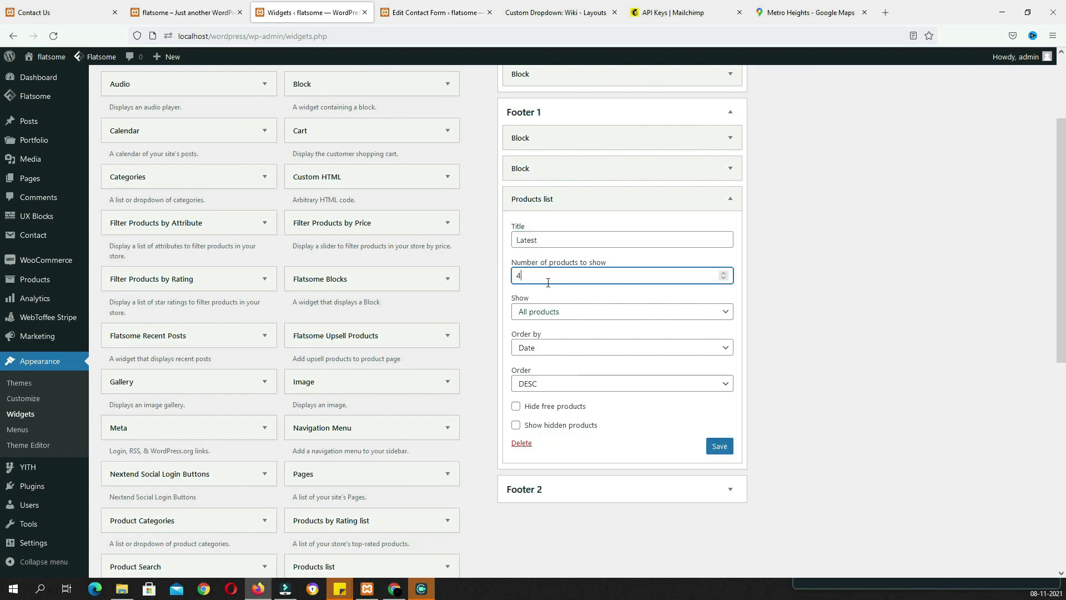
{"action": "left_click", "coordinate": [541, 353]}
{"action": "left_click", "coordinate": [539, 349]}
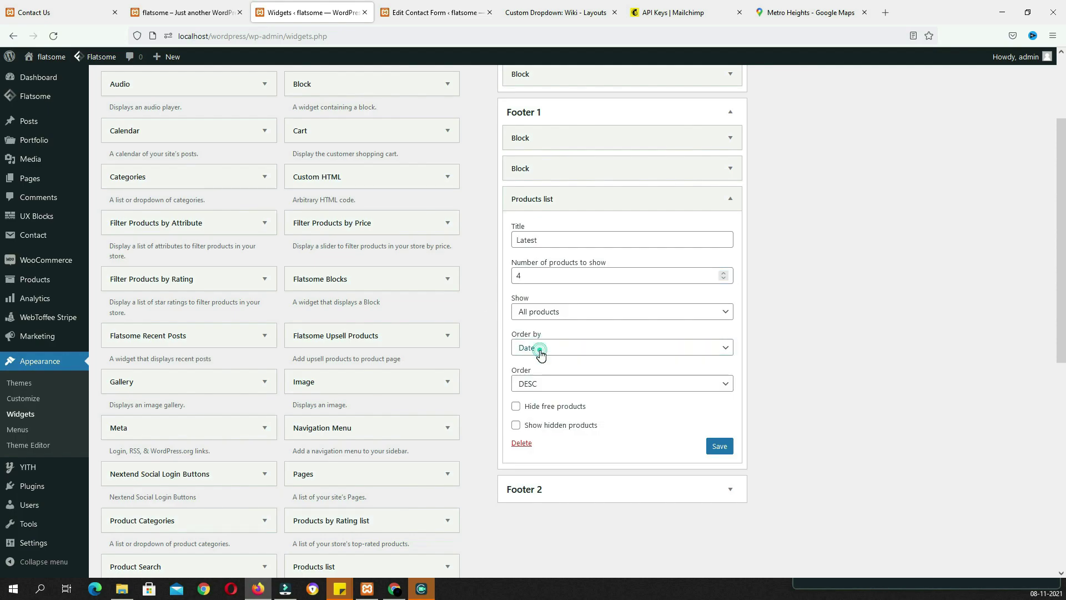
{"action": "left_click", "coordinate": [717, 452]}
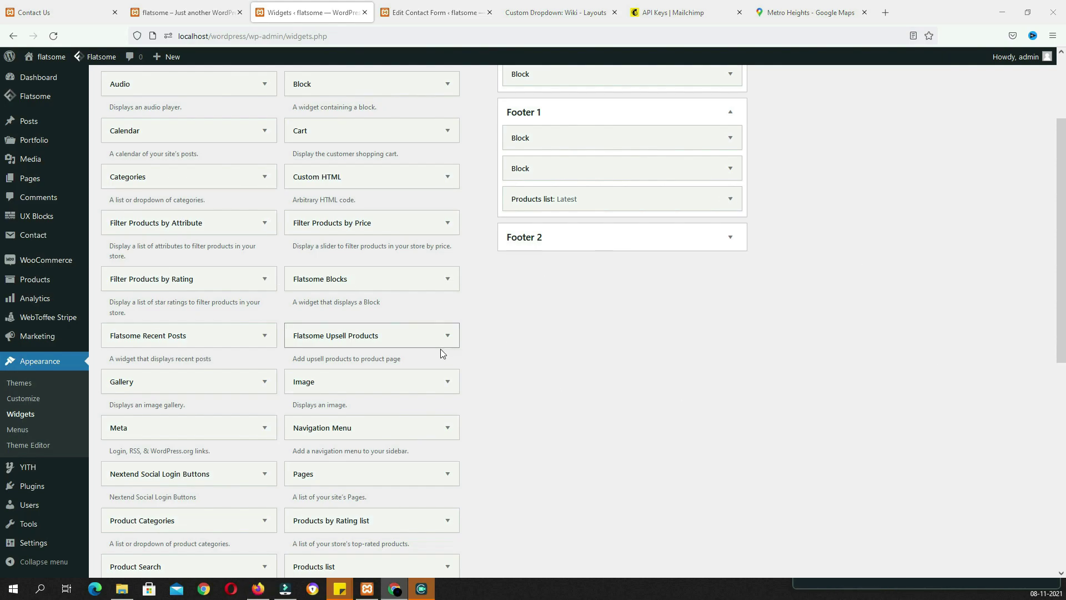
{"action": "scroll", "coordinate": [441, 349], "scroll_direction": "down", "scroll_amount": 2}
Add a 'Best Selling' products list to Footer 1 showing 4 products ordered by sales
{"action": "left_click", "coordinate": [447, 449]}
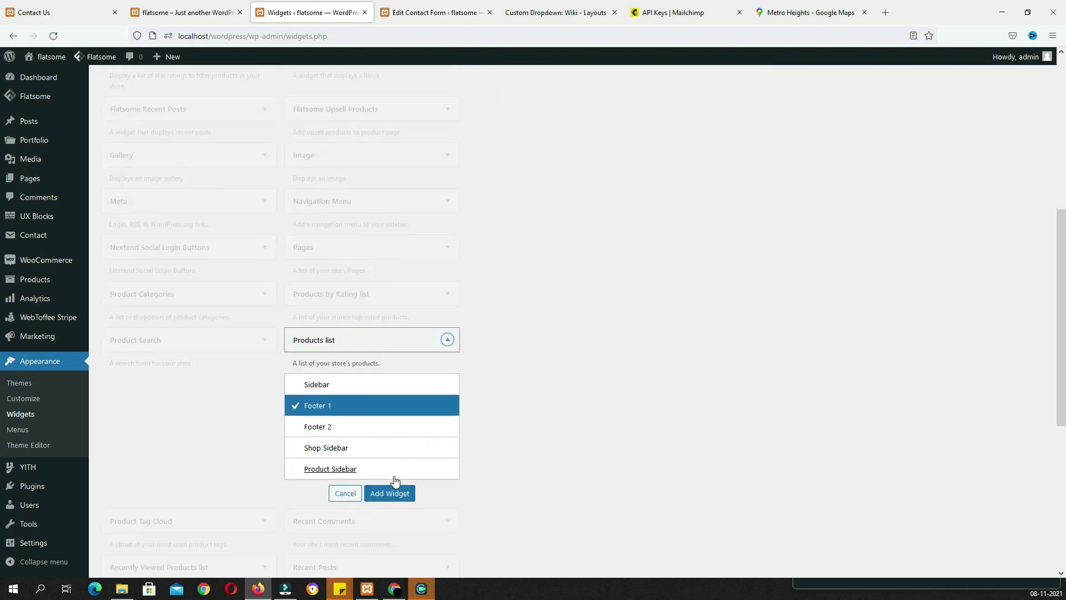
{"action": "left_click", "coordinate": [393, 492]}
{"action": "left_click_drag", "start_coordinate": [567, 270], "coordinate": [521, 270]}
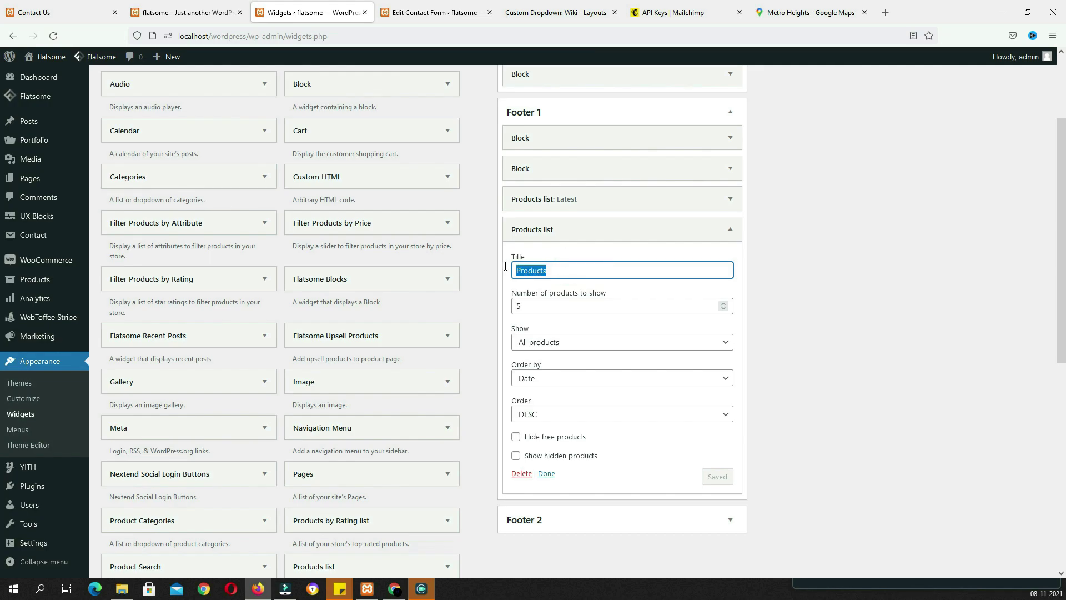
{"action": "type", "text": "Best Selling"}
{"action": "left_click", "coordinate": [533, 306]}
{"action": "key", "text": "BackSpace"}
{"action": "type", "text": "4"}
{"action": "left_click", "coordinate": [579, 378]}
{"action": "left_click", "coordinate": [579, 378]}
{"action": "left_click", "coordinate": [579, 378]}
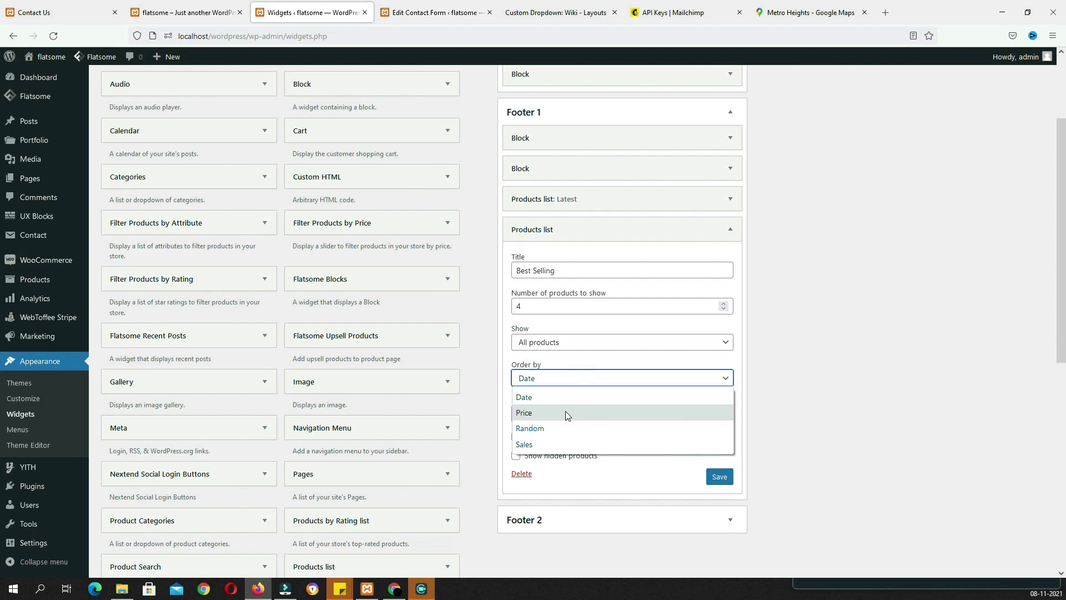
{"action": "left_click", "coordinate": [558, 442]}
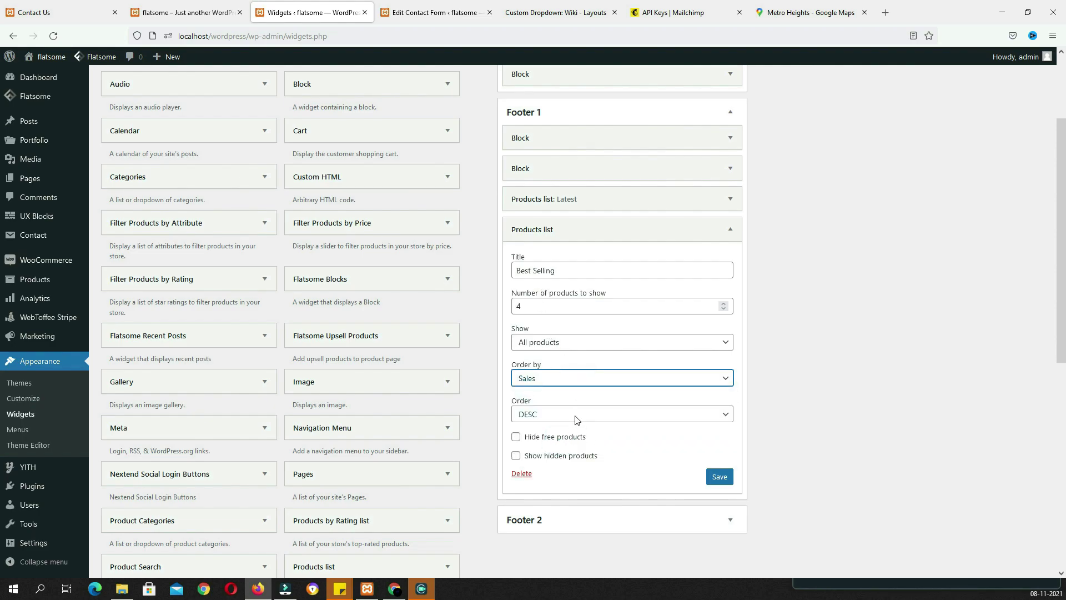
{"action": "left_click", "coordinate": [722, 479]}
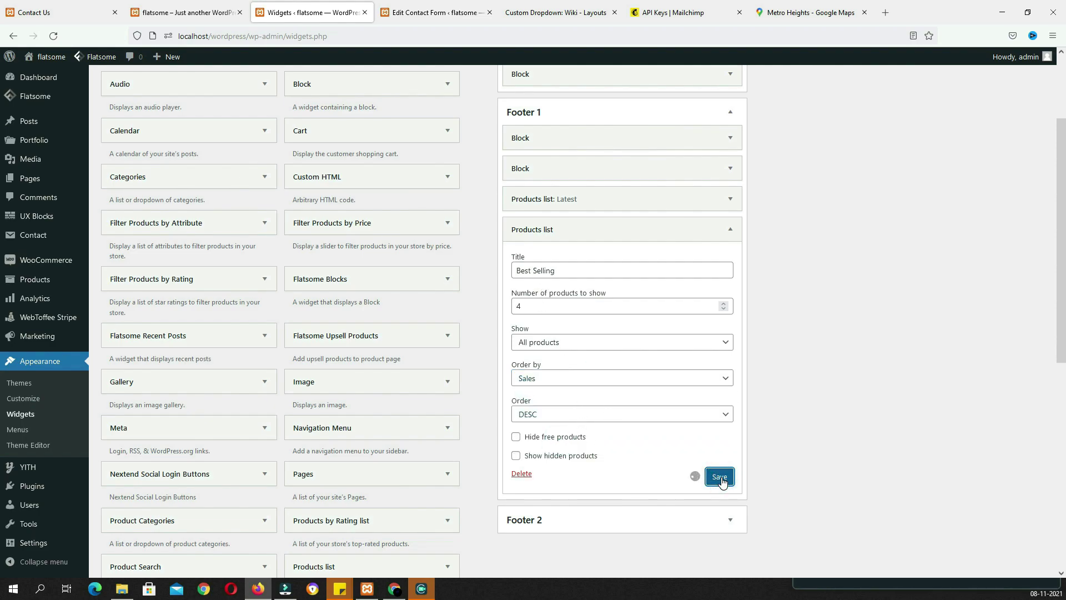
Add another products list to Footer 1 with 4 products, showing only featured products
{"action": "scroll", "coordinate": [428, 321], "scroll_direction": "down", "scroll_amount": 3}
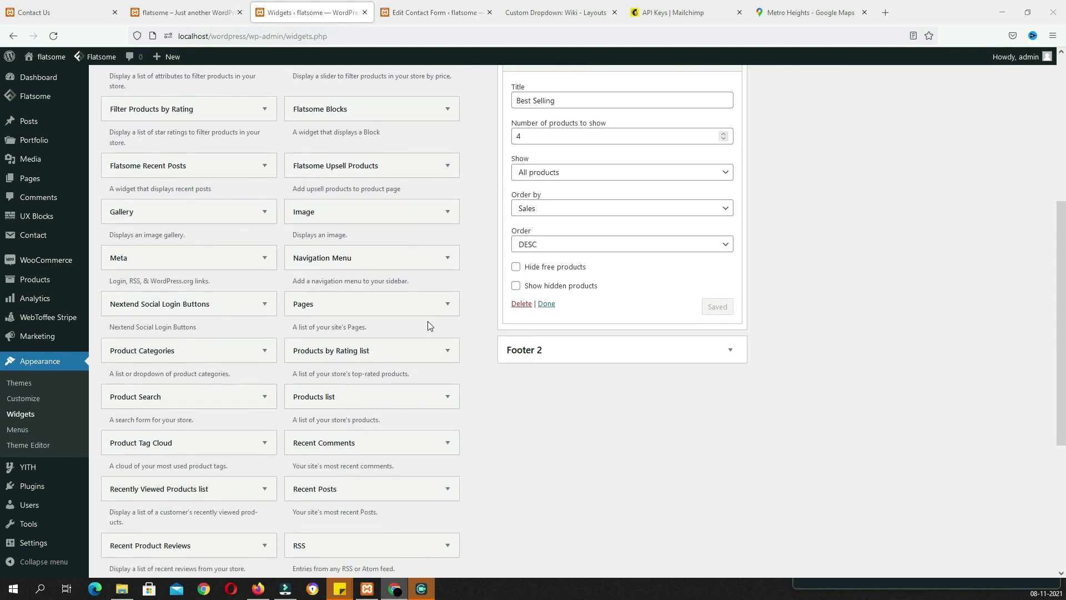
{"action": "left_click", "coordinate": [409, 401]}
{"action": "left_click", "coordinate": [403, 551]}
{"action": "double_click", "coordinate": [573, 382]}
{"action": "key", "text": "BackSpace"}
{"action": "left_click_drag", "start_coordinate": [536, 417], "coordinate": [493, 414]}
{"action": "type", "text": "4"}
{"action": "key", "text": "Tab"}
{"action": "scroll", "coordinate": [494, 388], "scroll_direction": "down", "scroll_amount": 3}
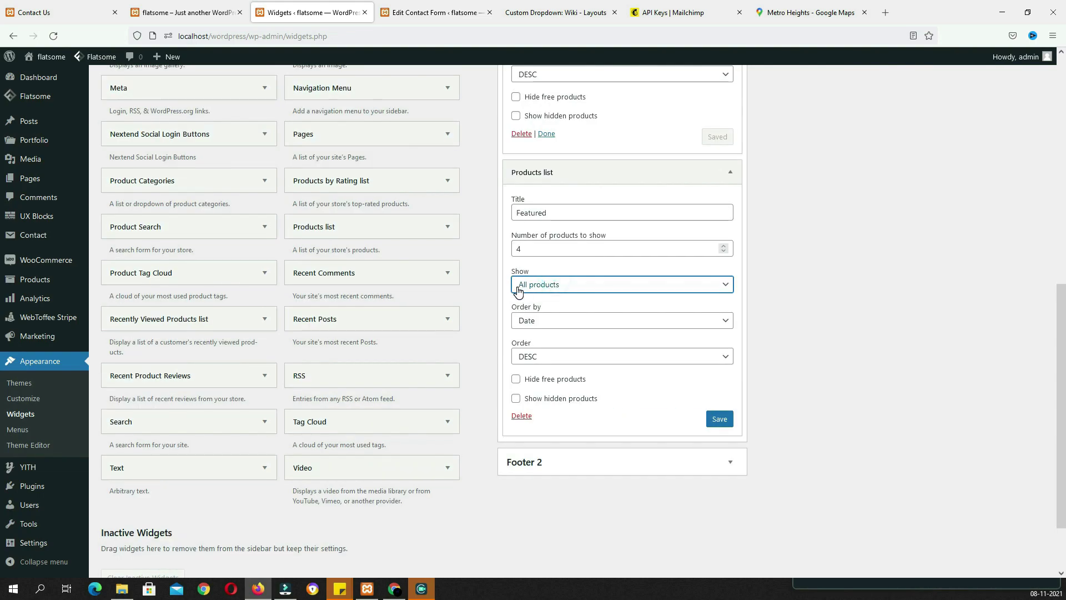
{"action": "left_click", "coordinate": [570, 289]}
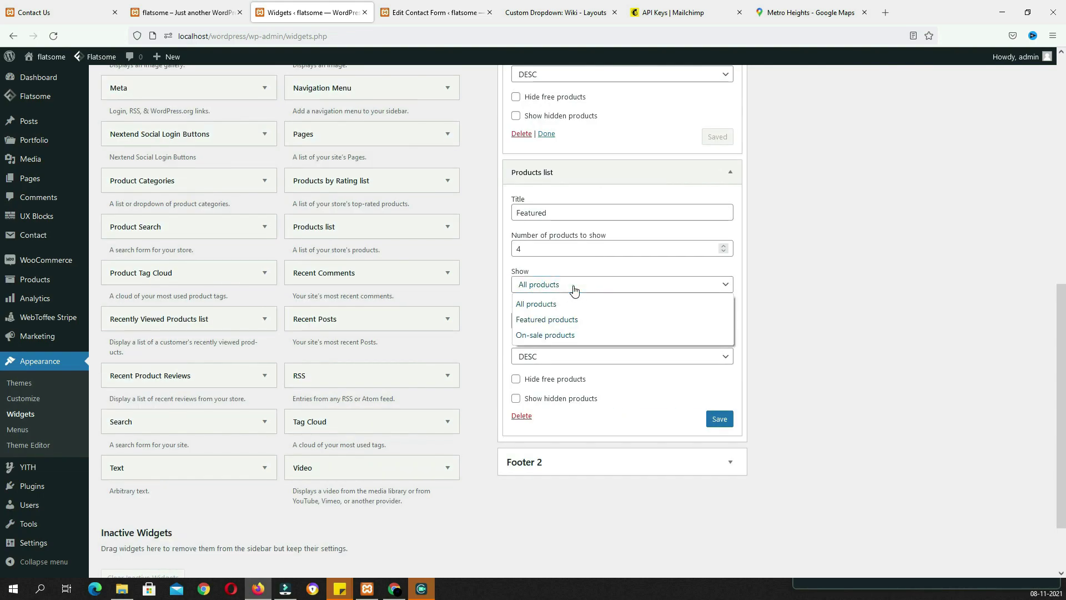
{"action": "left_click", "coordinate": [538, 320]}
{"action": "left_click", "coordinate": [720, 420]}
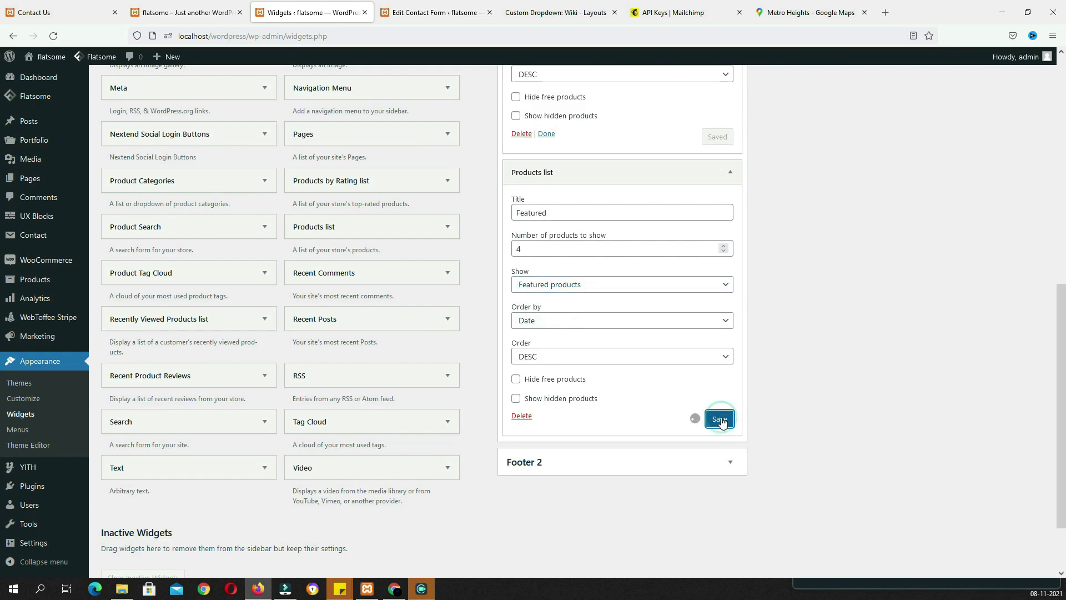
Add a Products by Rating list to Footer 1 showing 4 top rated products
{"action": "left_click", "coordinate": [79, 17]}
{"action": "left_click_drag", "start_coordinate": [811, 232], "coordinate": [684, 233]}
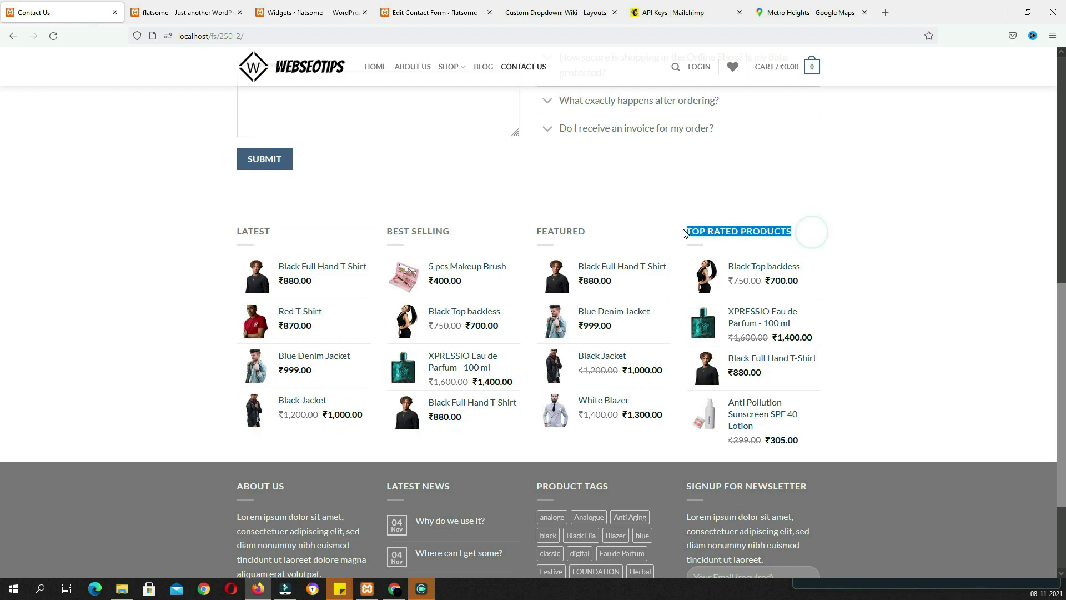
{"action": "left_click", "coordinate": [297, 18]}
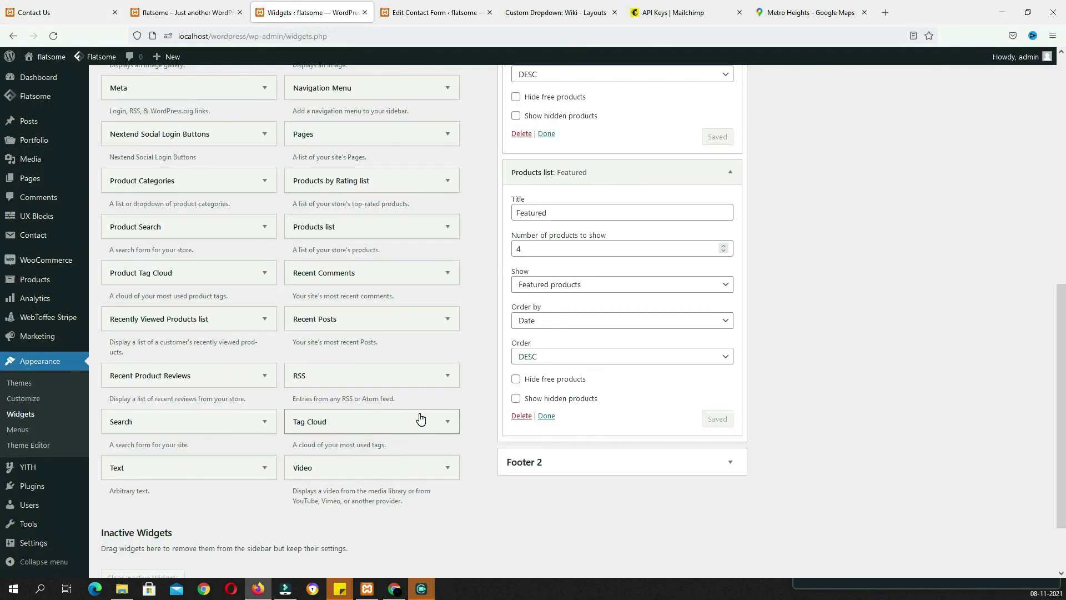
{"action": "scroll", "coordinate": [364, 395], "scroll_direction": "up", "scroll_amount": 1}
{"action": "left_click", "coordinate": [368, 237]}
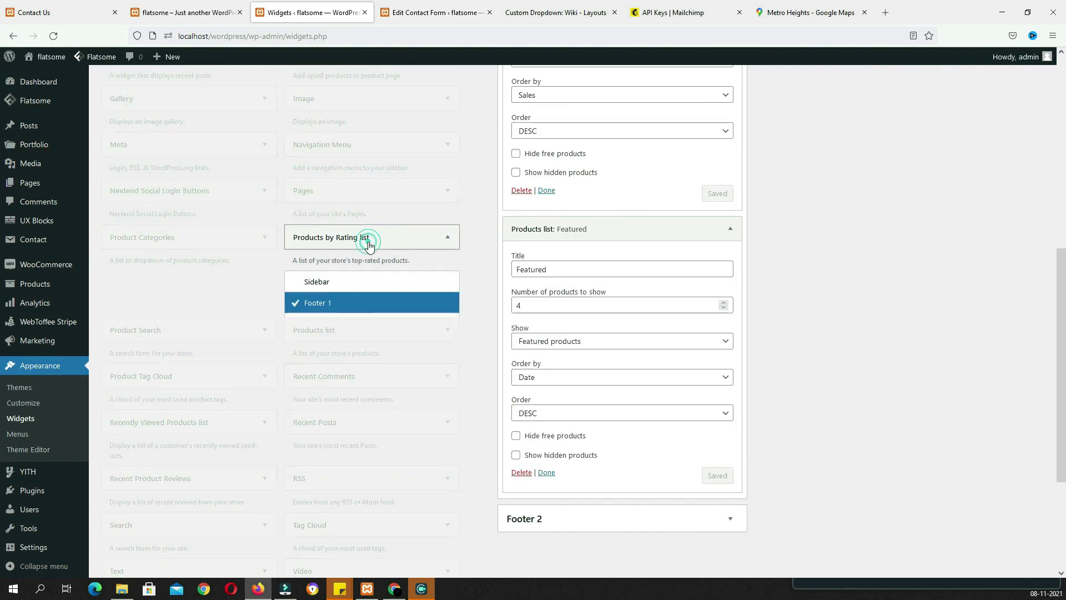
{"action": "left_click", "coordinate": [385, 395]}
{"action": "scroll", "coordinate": [386, 397], "scroll_direction": "down", "scroll_amount": 3}
{"action": "left_click_drag", "start_coordinate": [527, 449], "coordinate": [498, 447]}
{"action": "type", "text": "4"}
{"action": "left_click", "coordinate": [727, 477]}
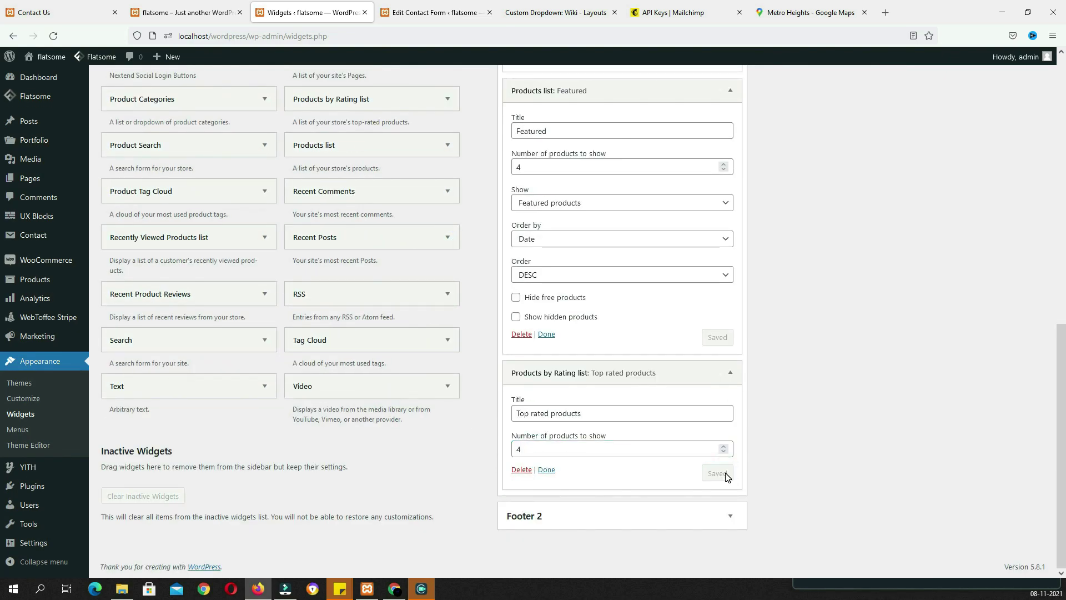
{"action": "left_click", "coordinate": [203, 12]}
Reload the live home page to review the current footer
{"action": "left_click", "coordinate": [54, 36]}
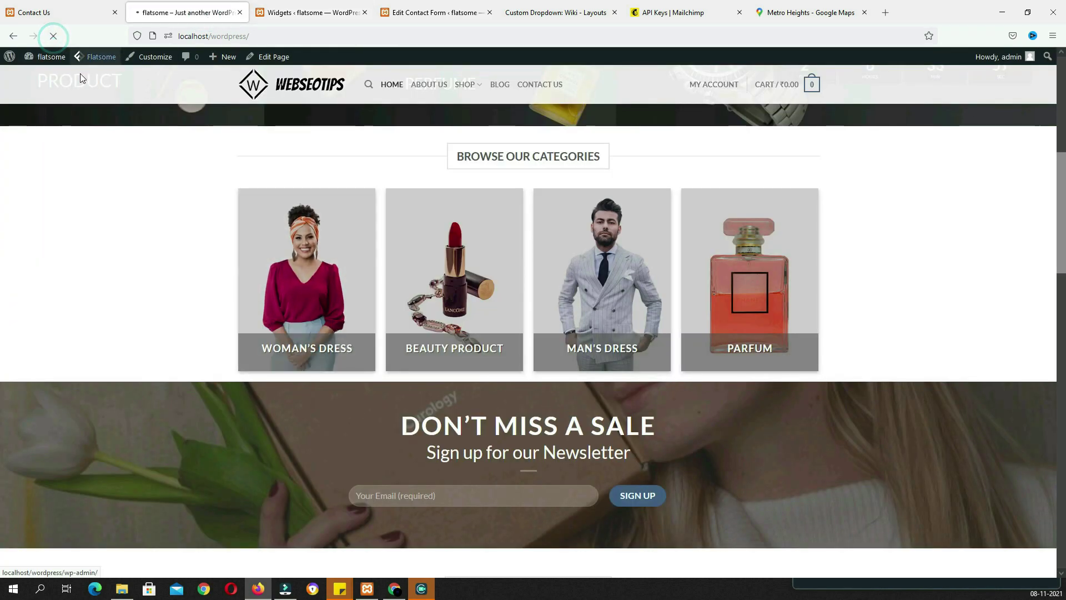
{"action": "scroll", "coordinate": [465, 340], "scroll_direction": "down", "scroll_amount": 15}
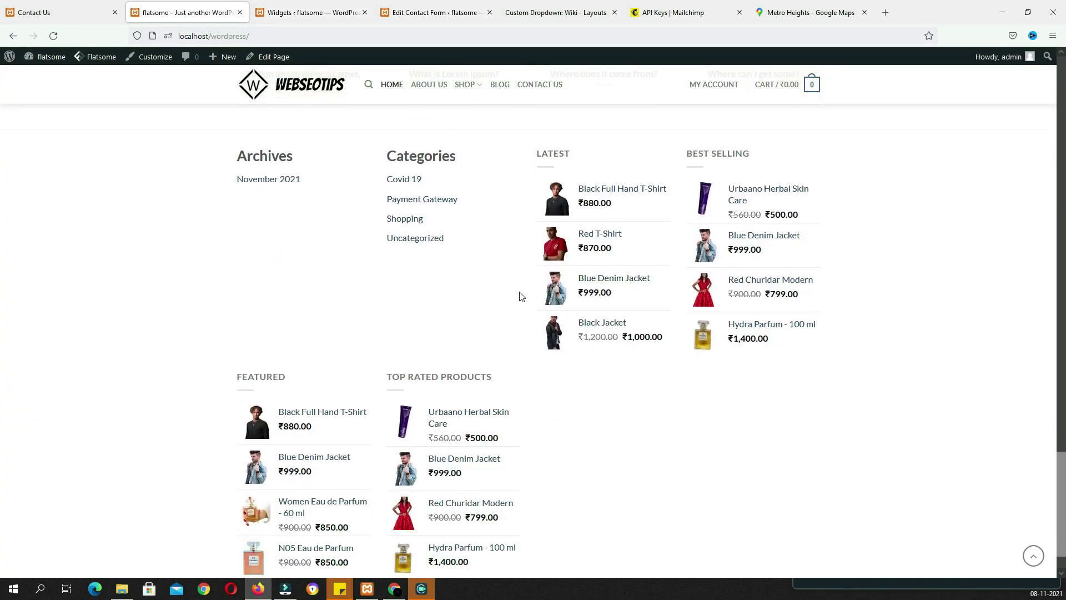
{"action": "scroll", "coordinate": [438, 272], "scroll_direction": "up", "scroll_amount": 2}
{"action": "left_click_drag", "start_coordinate": [480, 366], "coordinate": [256, 262]}
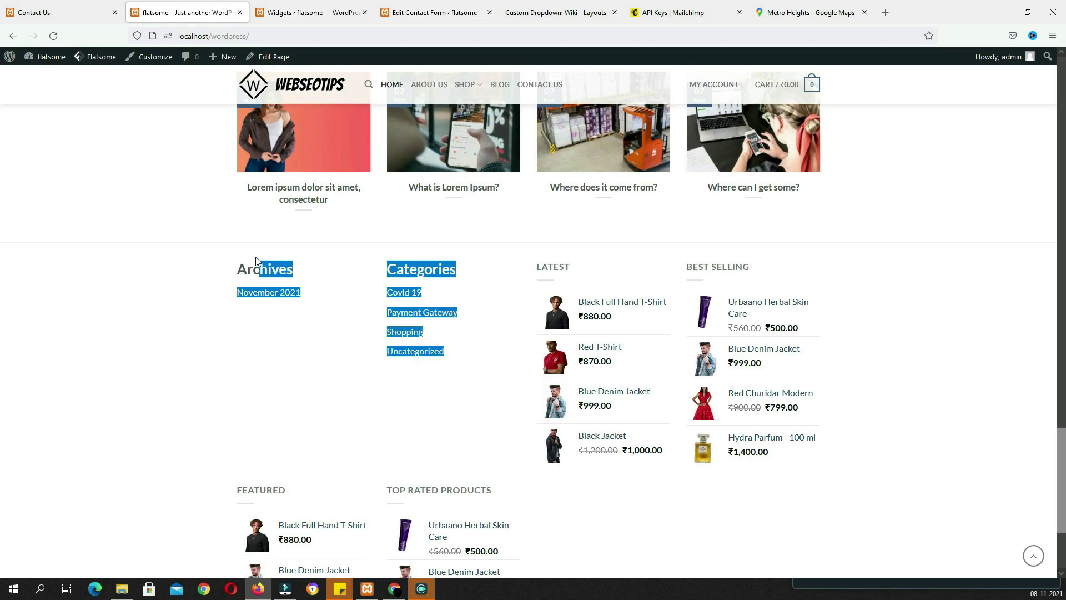
{"action": "left_click", "coordinate": [311, 12]}
Delete the Archives and Categories blocks from Footer 1
{"action": "left_click", "coordinate": [730, 228]}
{"action": "left_click", "coordinate": [524, 351]}
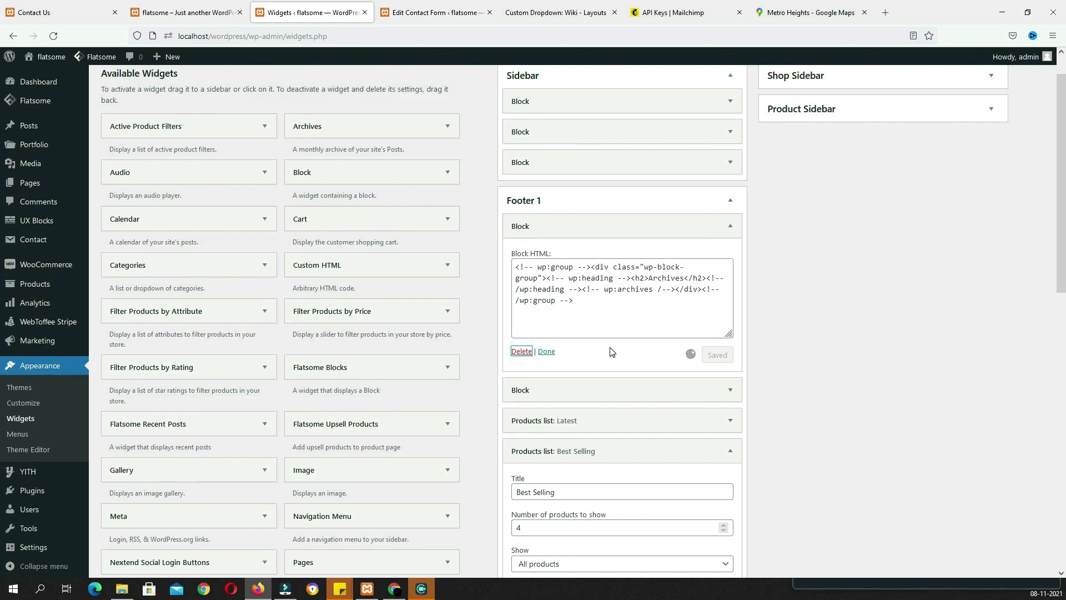
{"action": "left_click", "coordinate": [730, 225]}
{"action": "left_click", "coordinate": [522, 352]}
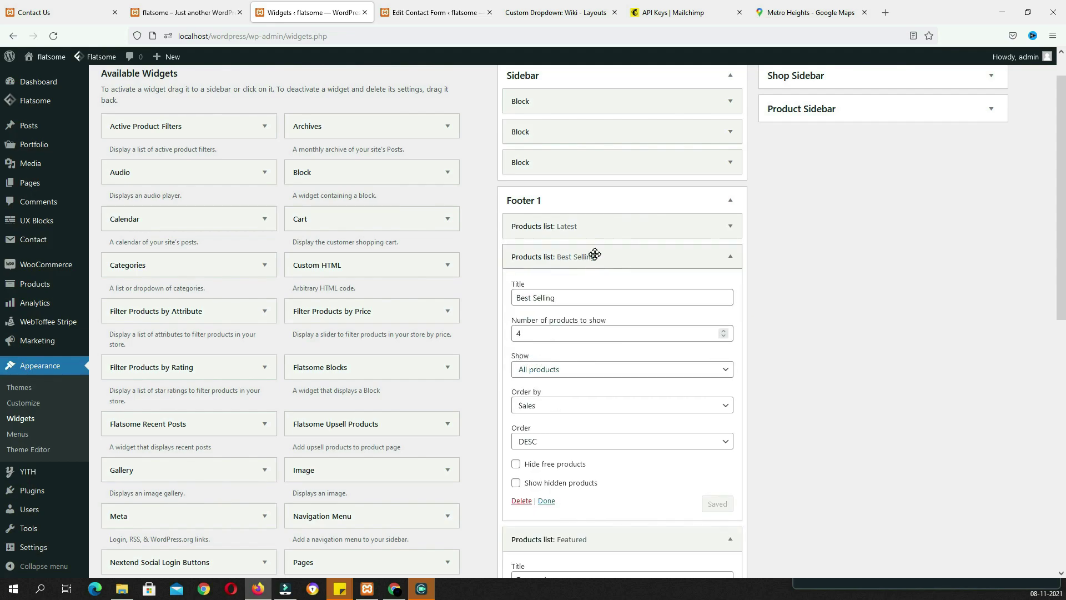
{"action": "left_click", "coordinate": [595, 254]}
{"action": "left_click", "coordinate": [596, 281]}
Reload the live site to confirm only the four product lists remain in the footer
{"action": "left_click", "coordinate": [184, 12]}
{"action": "key", "text": "F5"}
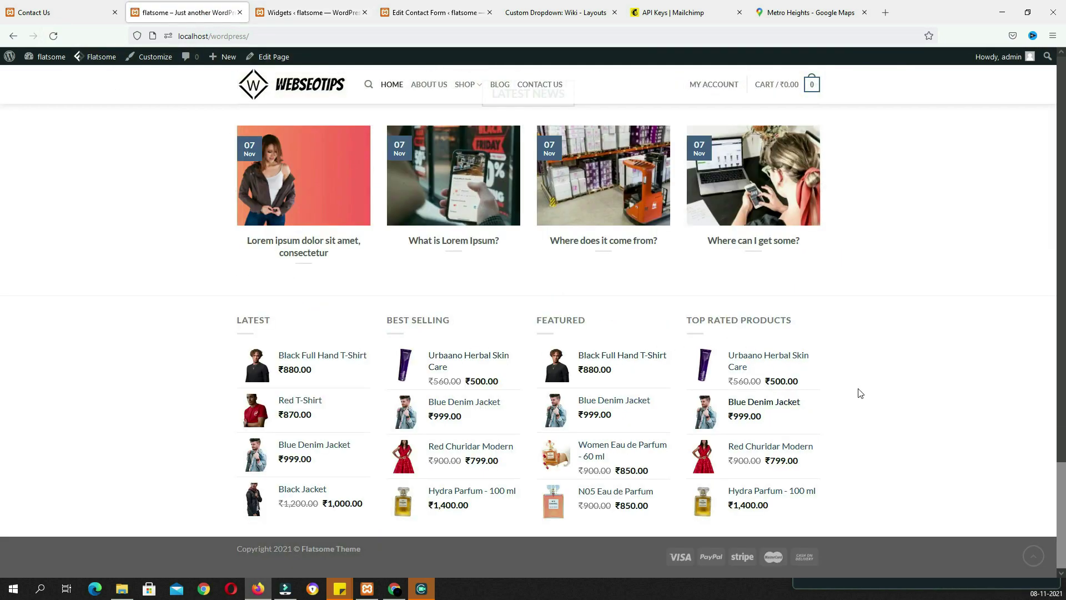
{"action": "left_click", "coordinate": [78, 13]}
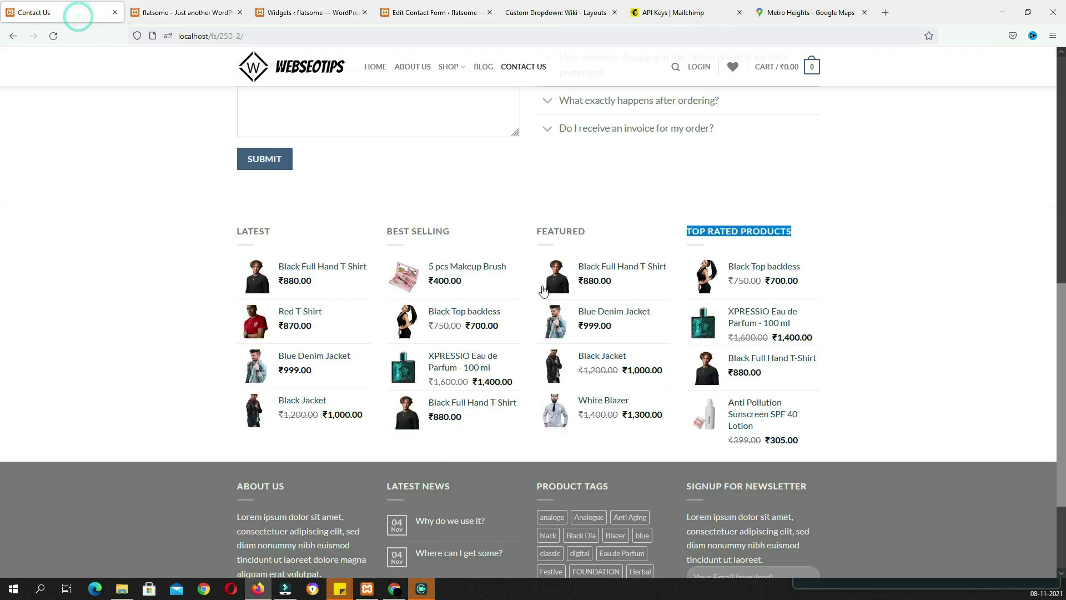
{"action": "scroll", "coordinate": [236, 357], "scroll_direction": "down", "scroll_amount": 3}
{"action": "left_click_drag", "start_coordinate": [236, 357], "coordinate": [553, 455]}
{"action": "left_click", "coordinate": [215, 12]}
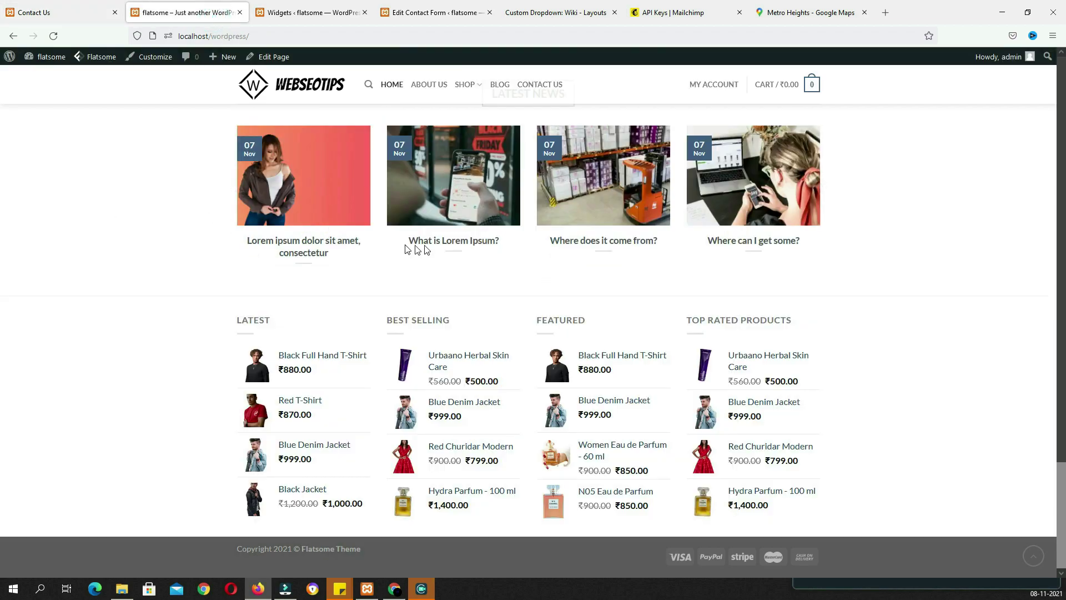
{"action": "key", "text": "ctrl+Tab"}
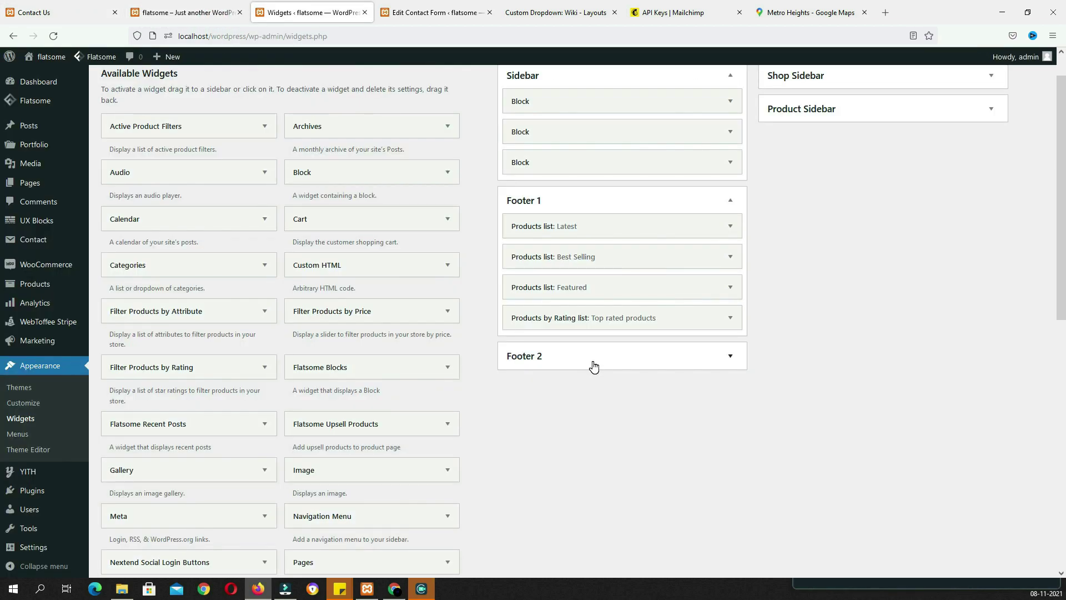
Add a Flatsome Blocks widget titled 'About us' showing the Footer – About us block to Footer 2
{"action": "left_click", "coordinate": [368, 367]}
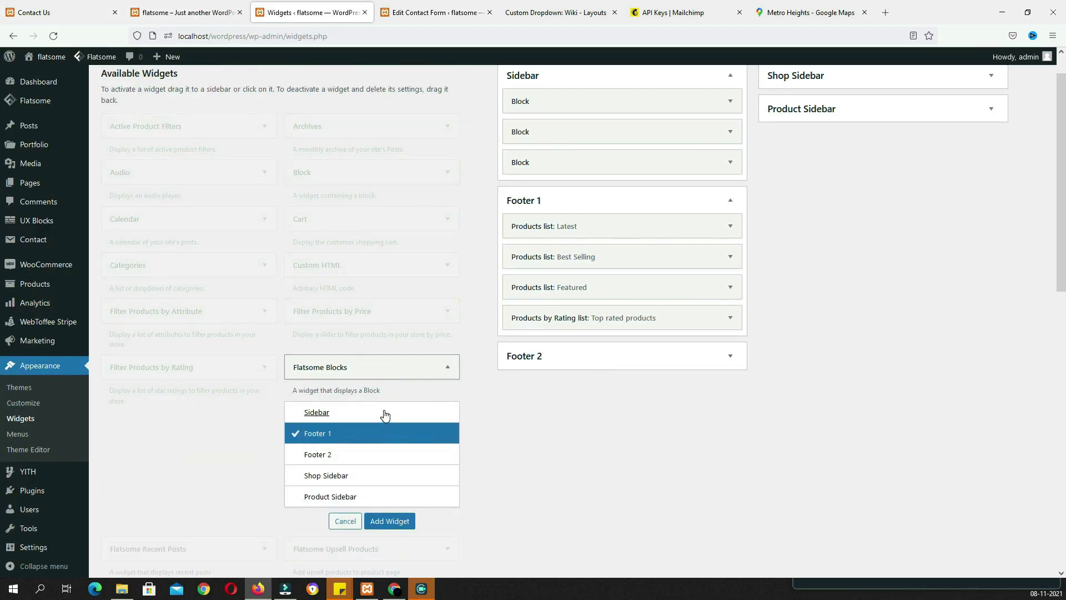
{"action": "left_click", "coordinate": [327, 455]}
{"action": "left_click", "coordinate": [403, 520]}
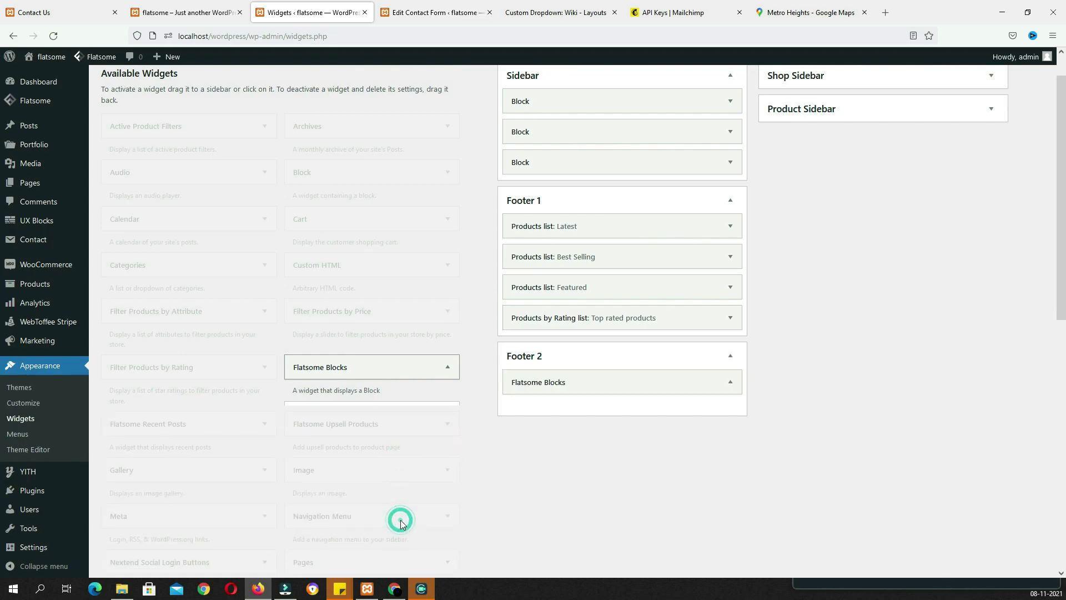
{"action": "left_click", "coordinate": [550, 422]}
{"action": "type", "text": "About us"}
{"action": "left_click", "coordinate": [593, 461]}
{"action": "left_click", "coordinate": [583, 494]}
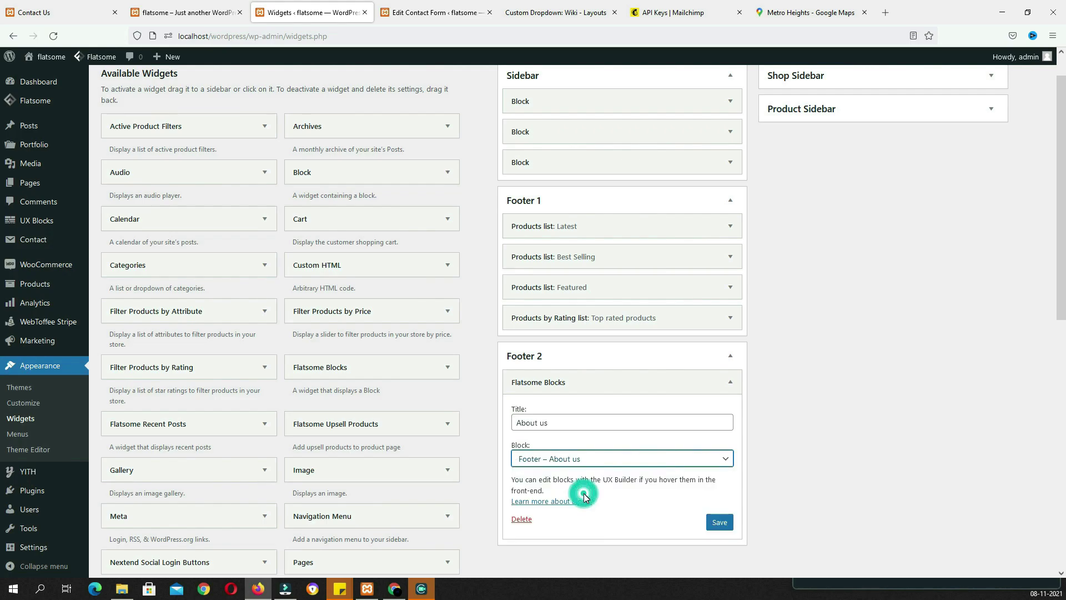
{"action": "left_click", "coordinate": [721, 525]}
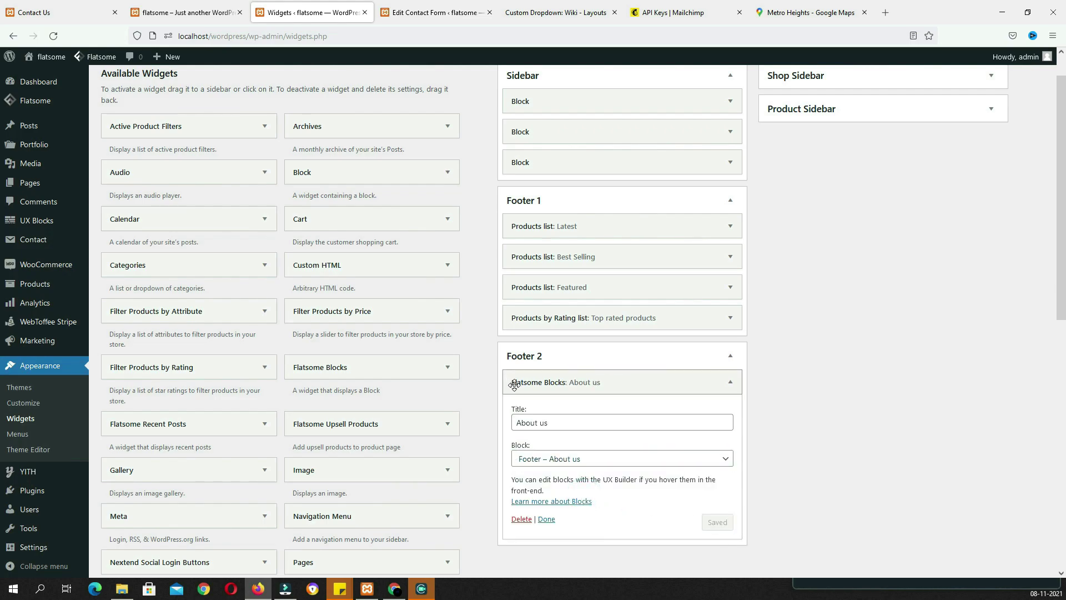
Add a Flatsome Recent Posts widget titled 'Latest News' with 4 posts to Footer 2
{"action": "scroll", "coordinate": [465, 410], "scroll_direction": "down", "scroll_amount": 1}
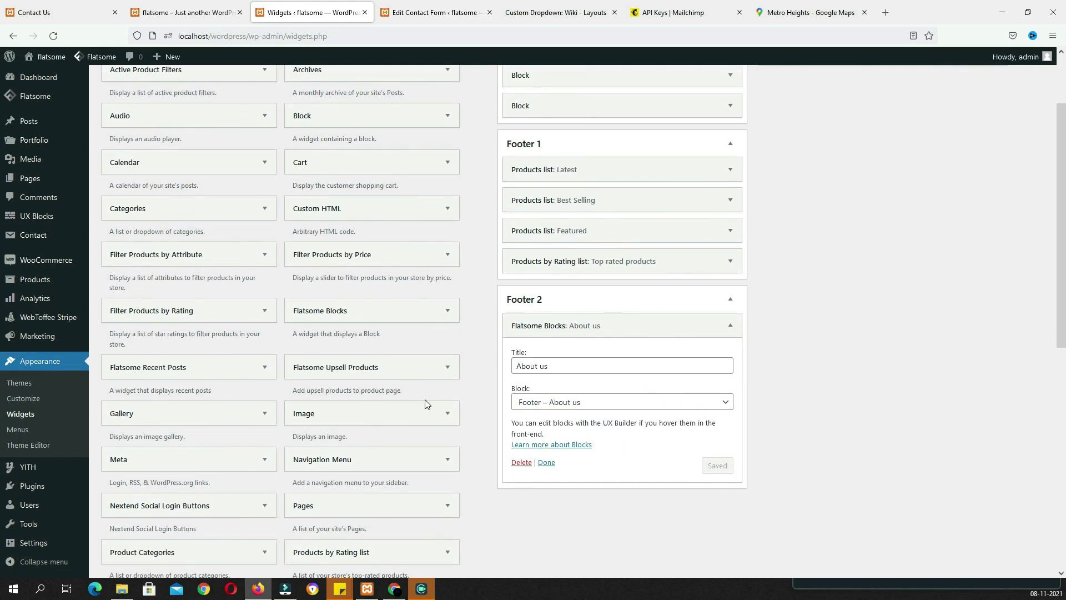
{"action": "left_click", "coordinate": [220, 369]}
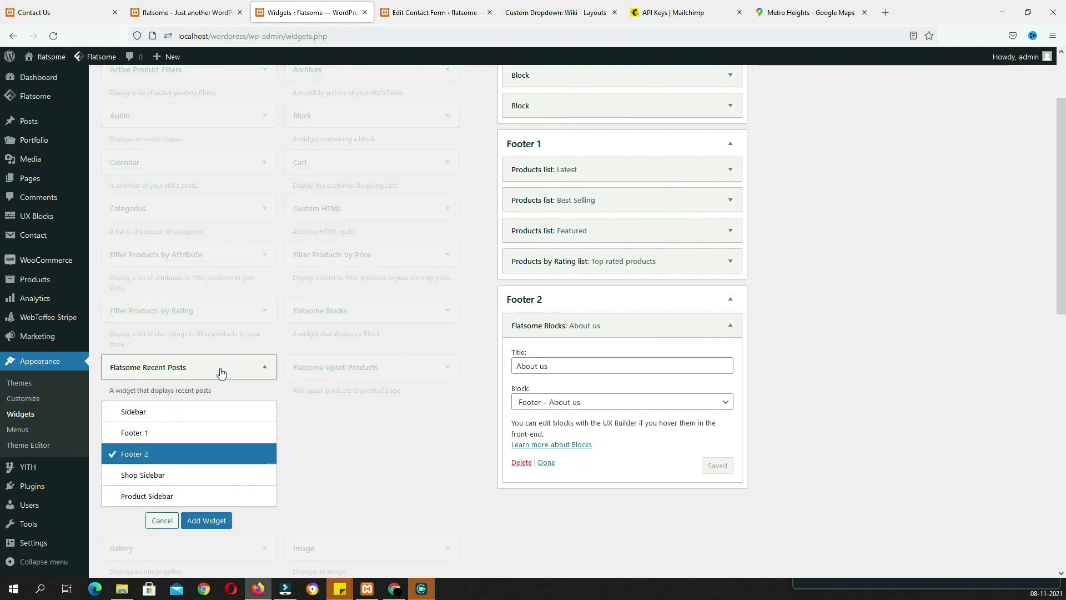
{"action": "left_click", "coordinate": [203, 520]}
{"action": "left_click", "coordinate": [529, 367]}
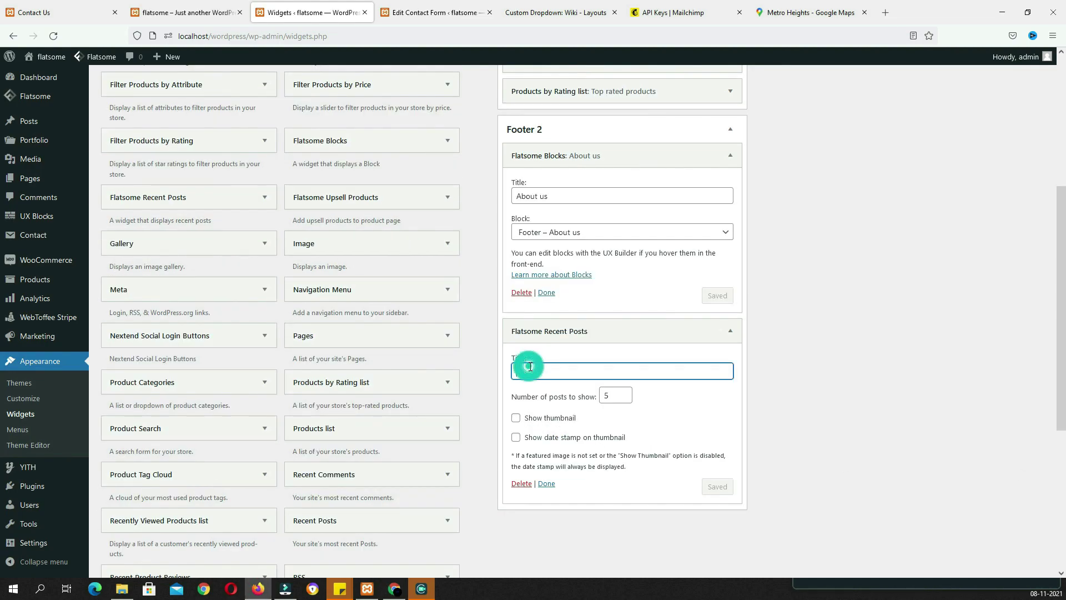
{"action": "type", "text": "Latest News"}
{"action": "key", "text": "Tab"}
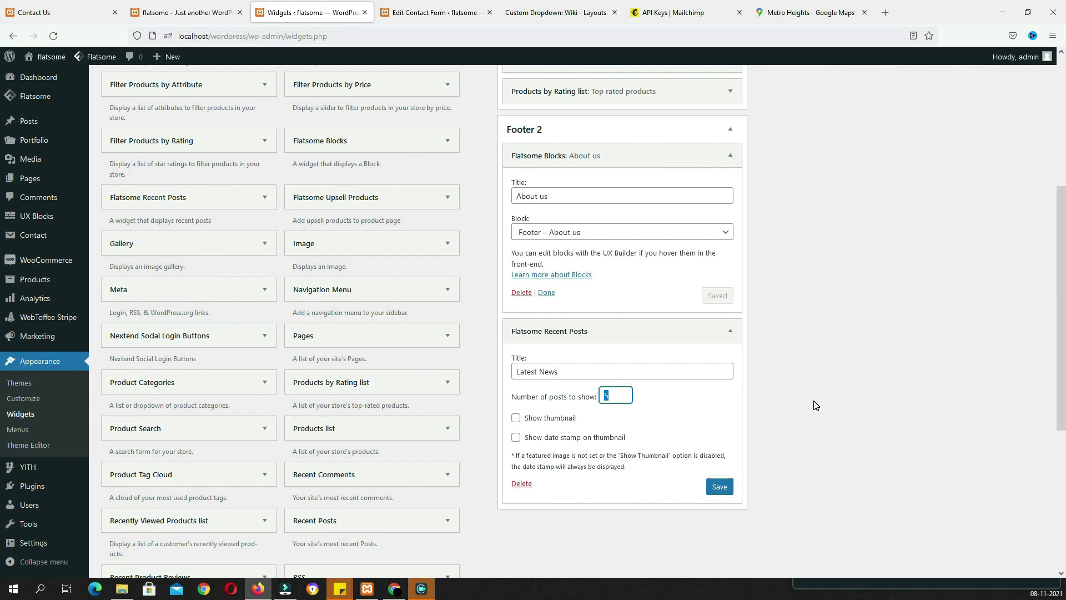
{"action": "type", "text": "4"}
{"action": "key", "text": "Return"}
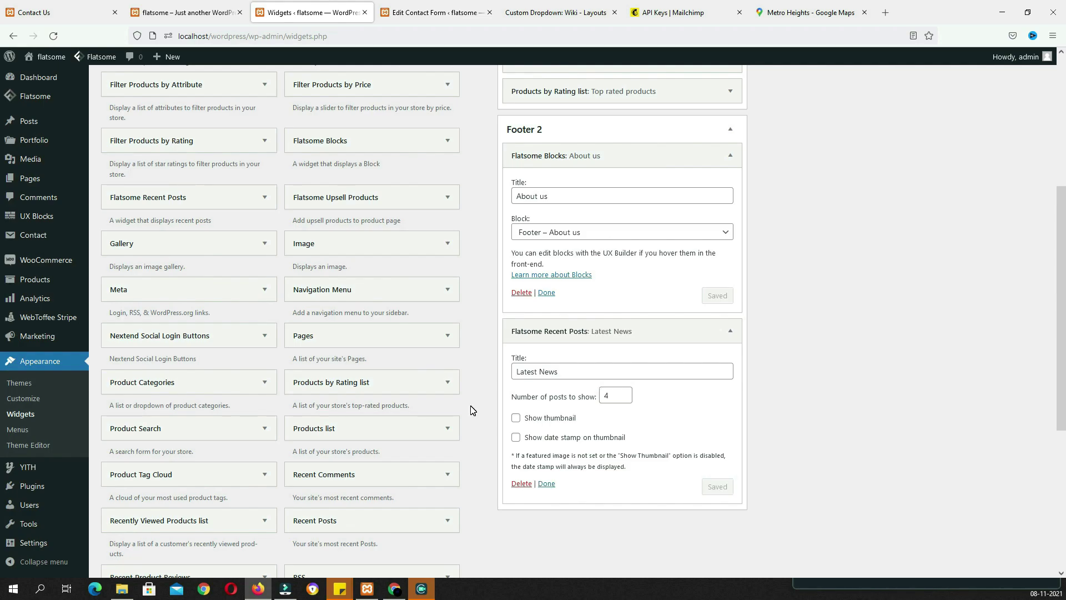
Add the Product Tag Cloud widget to Footer 2
{"action": "left_click", "coordinate": [242, 476]}
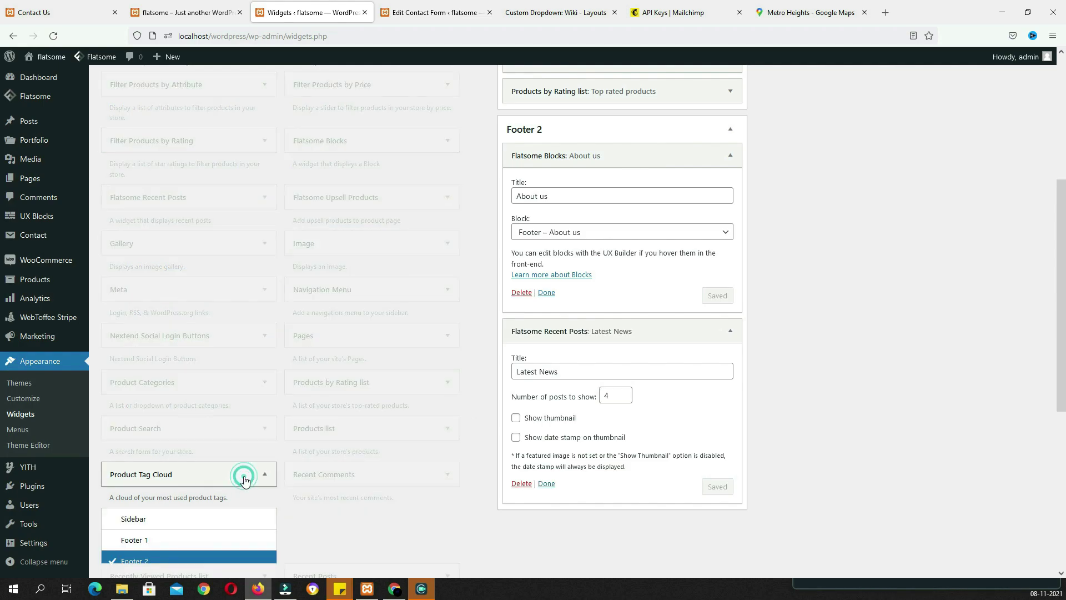
{"action": "scroll", "coordinate": [306, 471], "scroll_direction": "down", "scroll_amount": 3}
{"action": "left_click", "coordinate": [218, 464]}
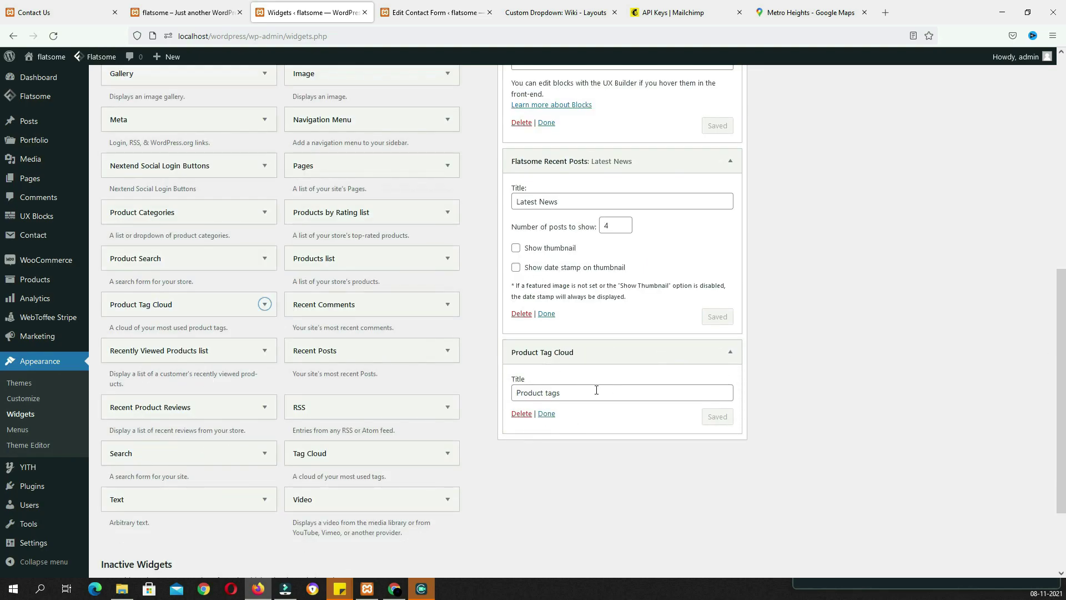
Add a Flatsome Blocks widget to Footer 2 showing the Footer – Newsletter Signup block
{"action": "scroll", "coordinate": [592, 387], "scroll_direction": "up", "scroll_amount": 2}
{"action": "scroll", "coordinate": [582, 390], "scroll_direction": "up", "scroll_amount": 1}
{"action": "left_click", "coordinate": [436, 140]}
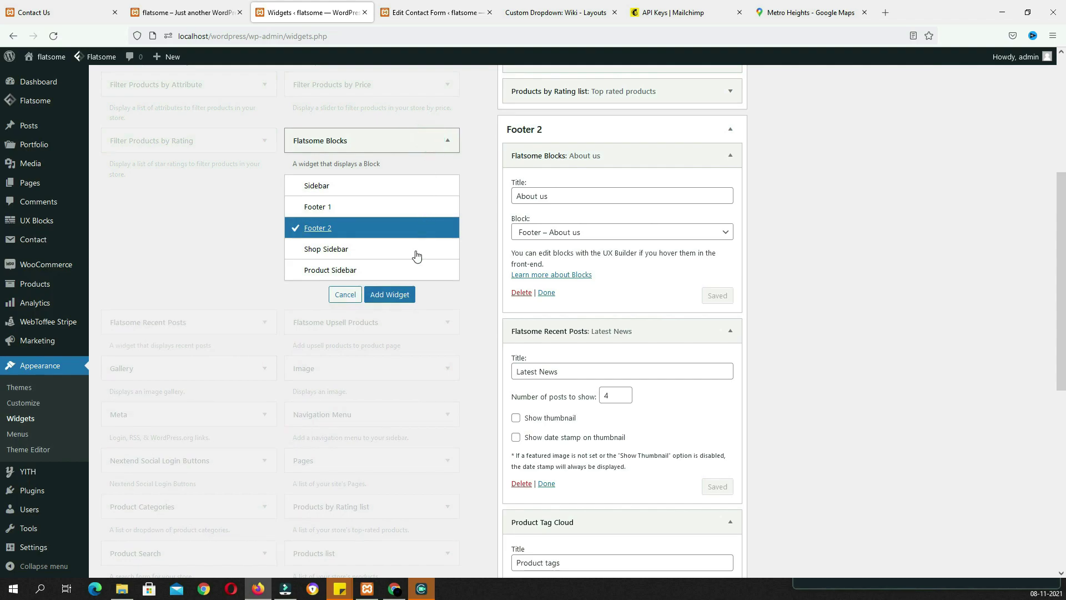
{"action": "left_click", "coordinate": [398, 292]}
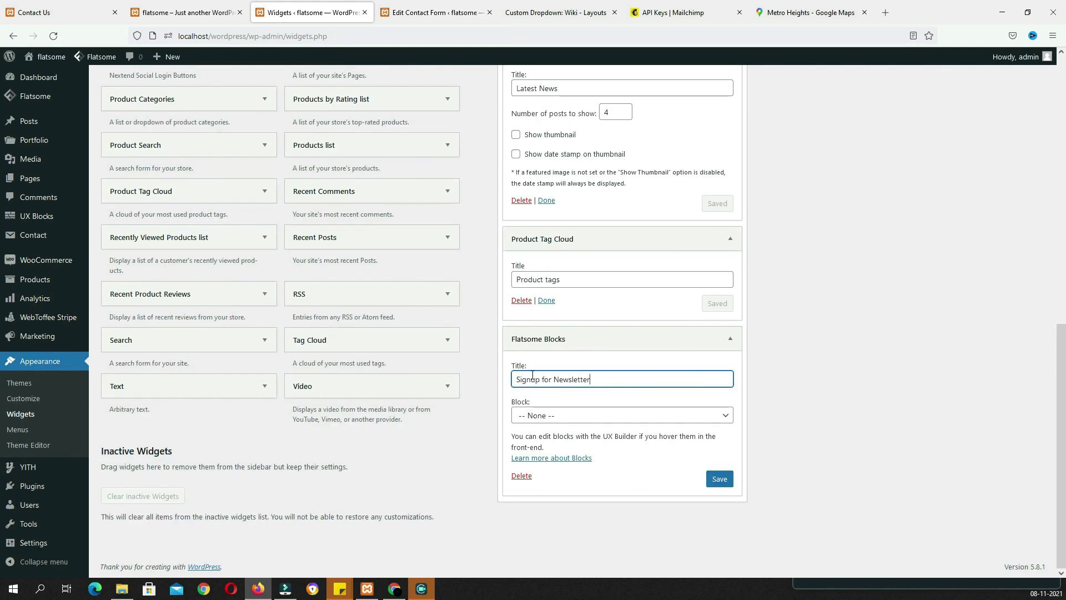
{"action": "left_click", "coordinate": [612, 423]}
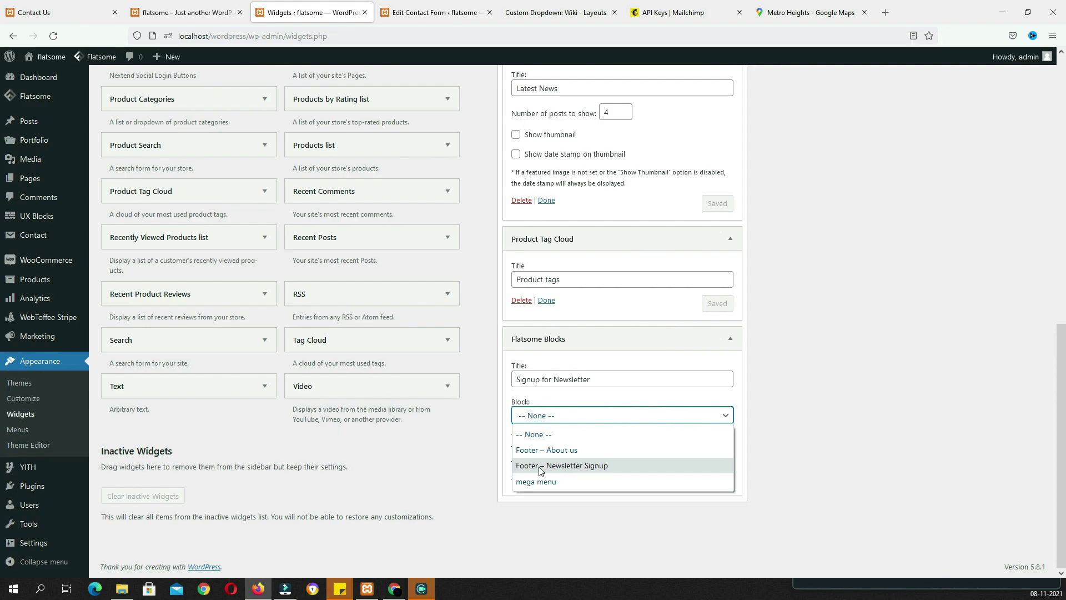
{"action": "left_click", "coordinate": [565, 467]}
{"action": "left_click", "coordinate": [728, 483]}
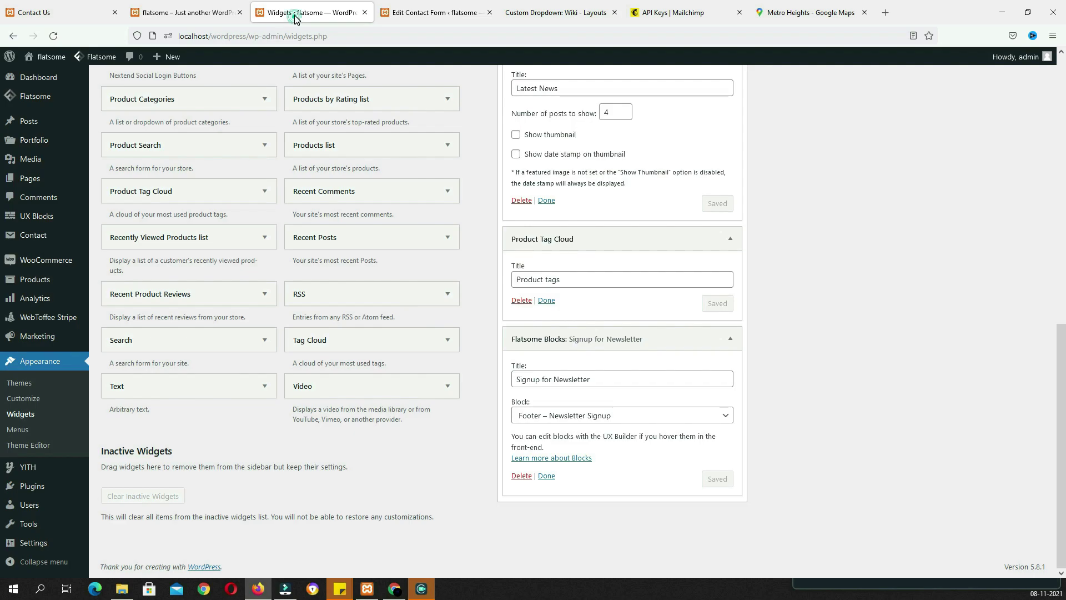
Reload the live site to confirm the new Footer 2 widgets appear
{"action": "left_click", "coordinate": [183, 12]}
{"action": "left_click", "coordinate": [53, 35]}
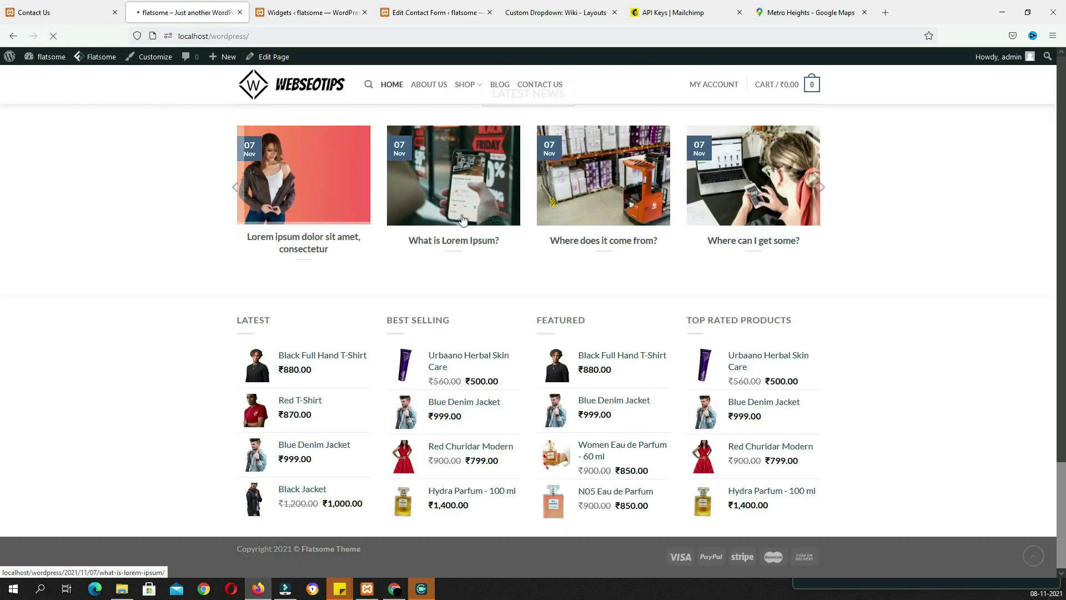
{"action": "scroll", "coordinate": [488, 426], "scroll_direction": "down", "scroll_amount": 8}
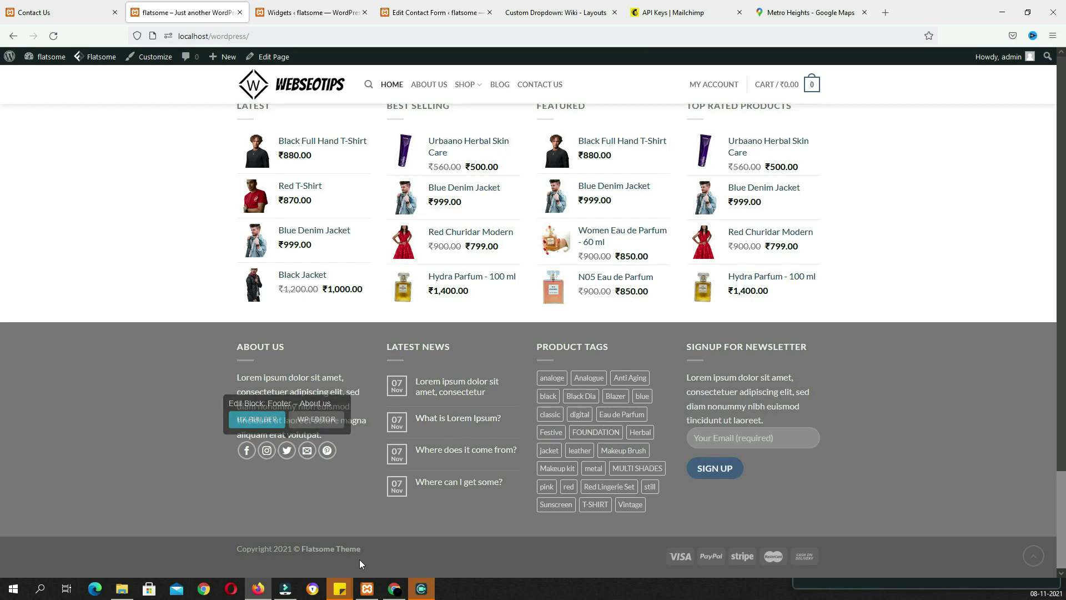
{"action": "left_click_drag", "start_coordinate": [233, 549], "coordinate": [362, 549]}
{"action": "left_click", "coordinate": [311, 12]}
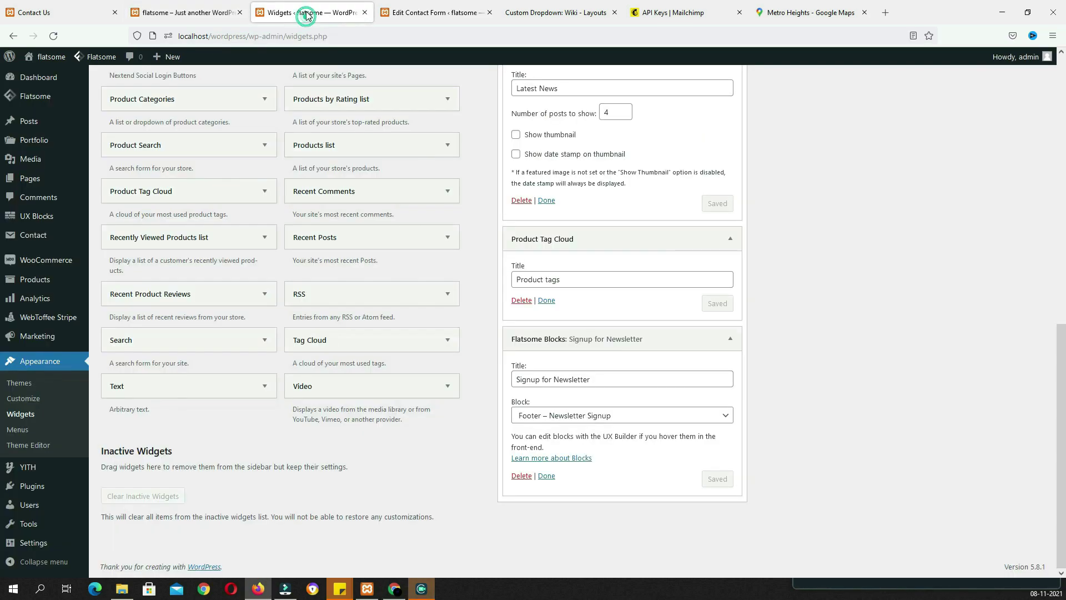
Change the footer copyright text from 'Flatsome Theme' to 'Webseotips'
{"action": "mouse_move", "coordinate": [96, 62]}
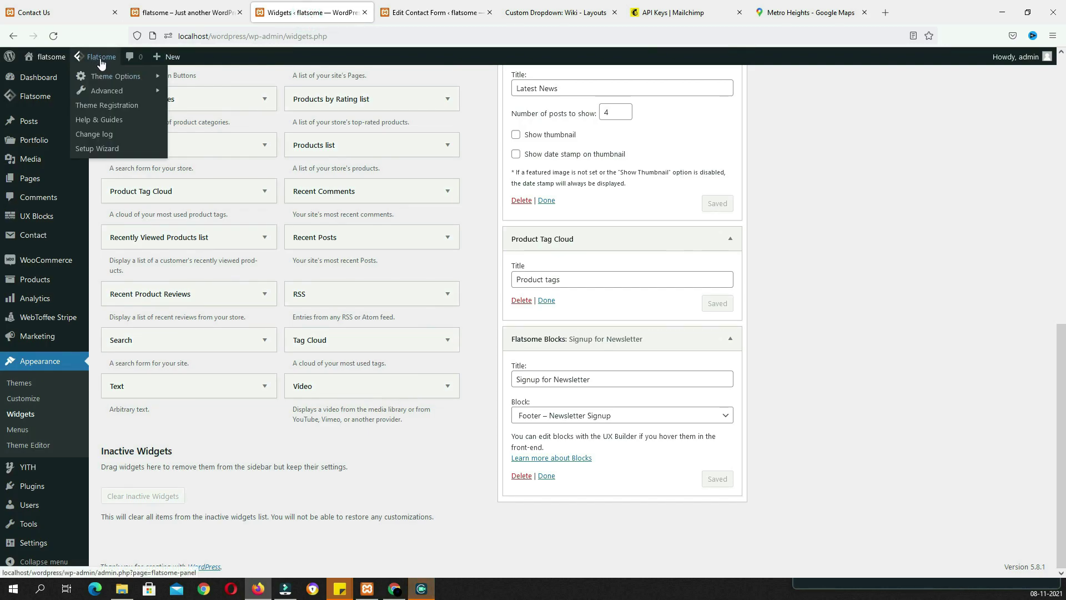
{"action": "left_click", "coordinate": [206, 200]}
{"action": "scroll", "coordinate": [79, 239], "scroll_direction": "down", "scroll_amount": 6}
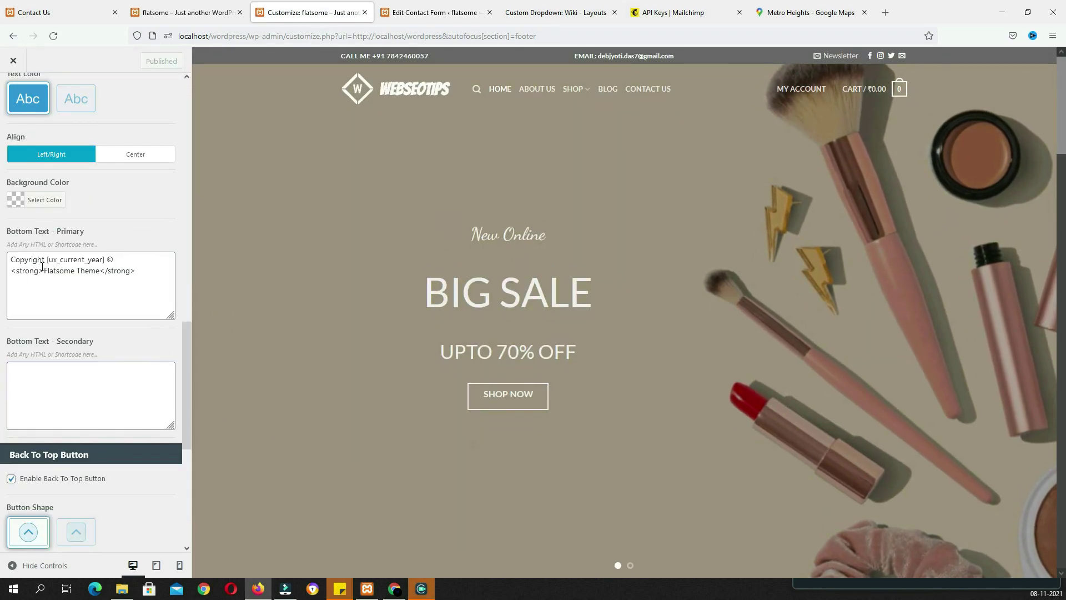
{"action": "double_click", "coordinate": [59, 270]}
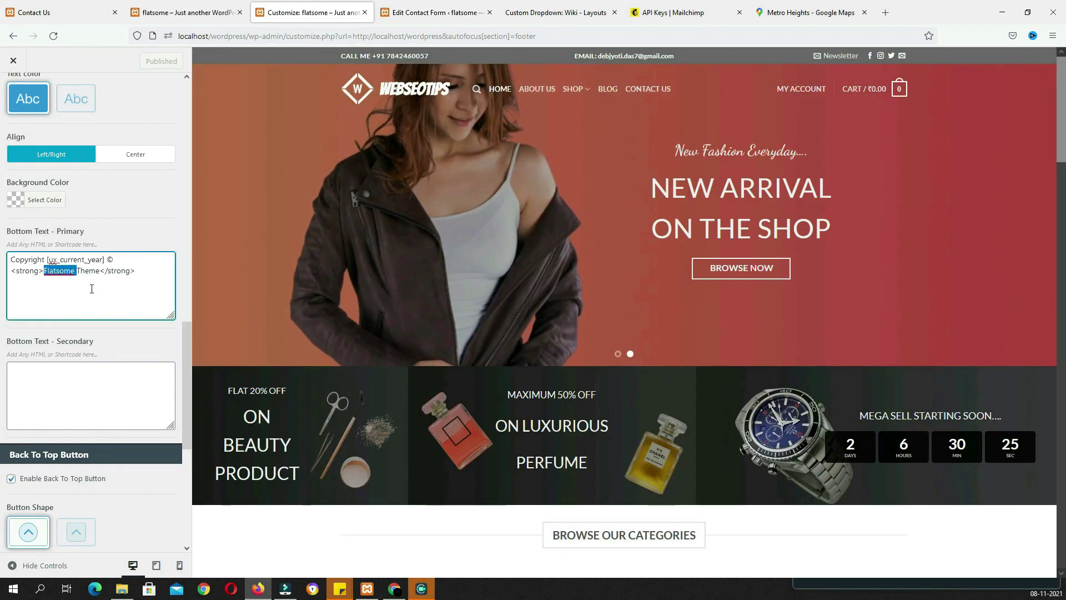
{"action": "type", "text": "We"}
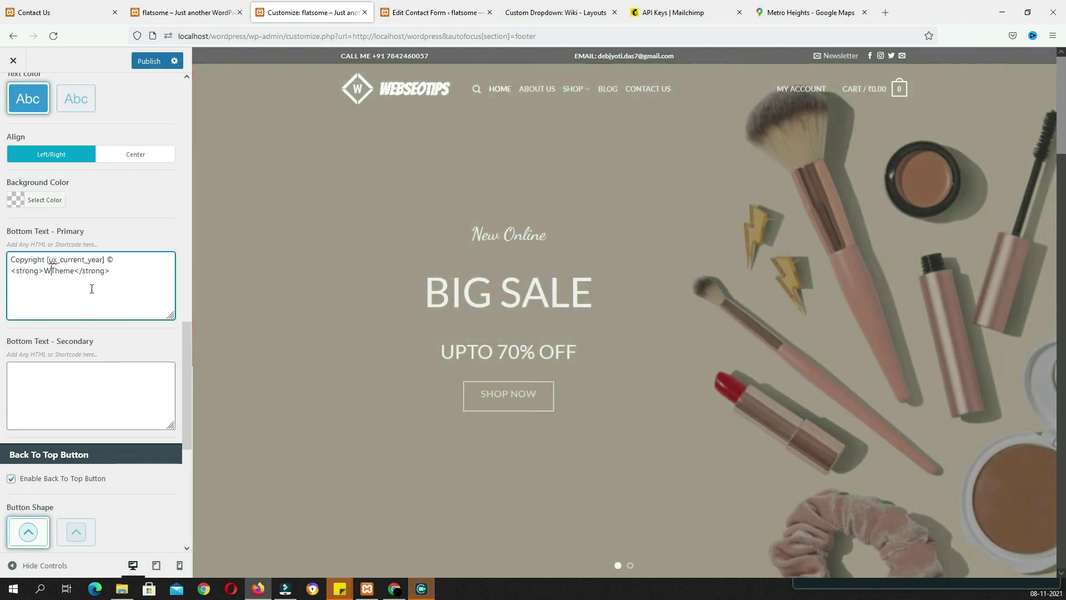
{"action": "type", "text": "bseotips"}
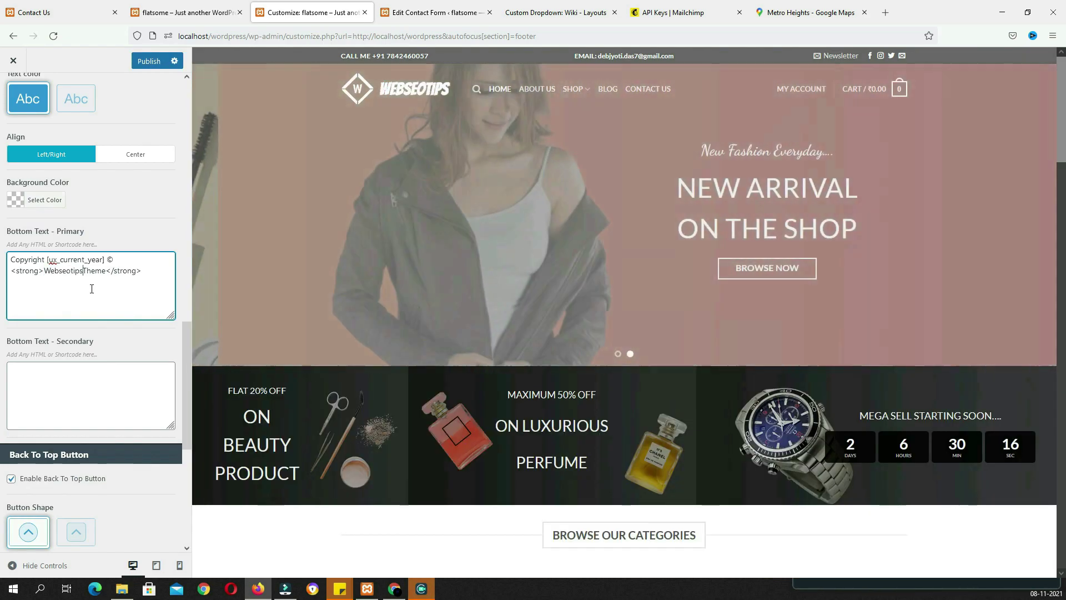
{"action": "scroll", "coordinate": [436, 463], "scroll_direction": "down", "scroll_amount": 10}
{"action": "scroll", "coordinate": [435, 461], "scroll_direction": "down", "scroll_amount": 8}
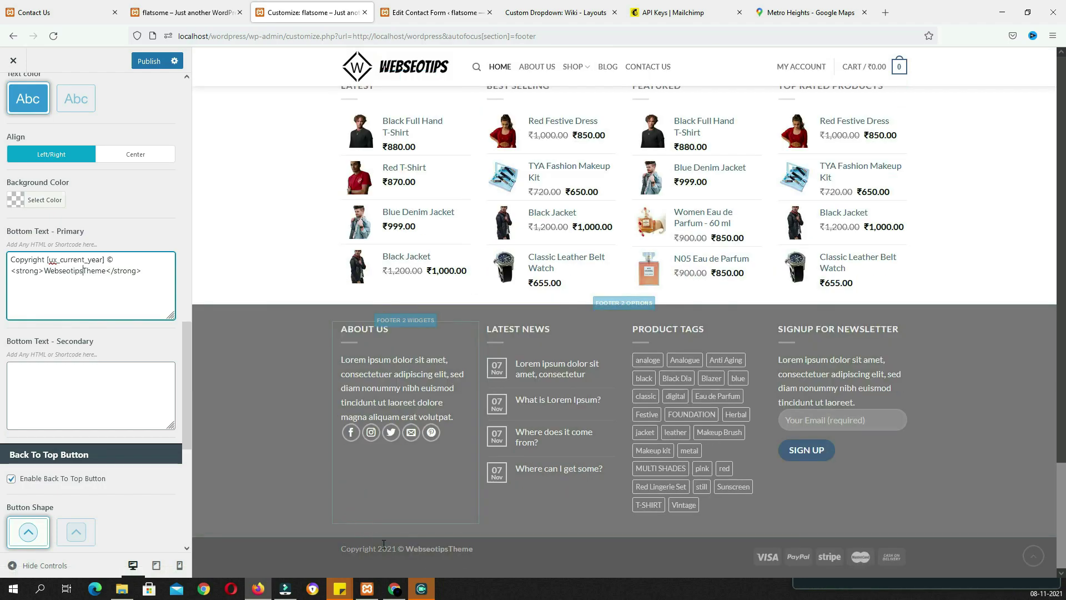
{"action": "double_click", "coordinate": [97, 269]}
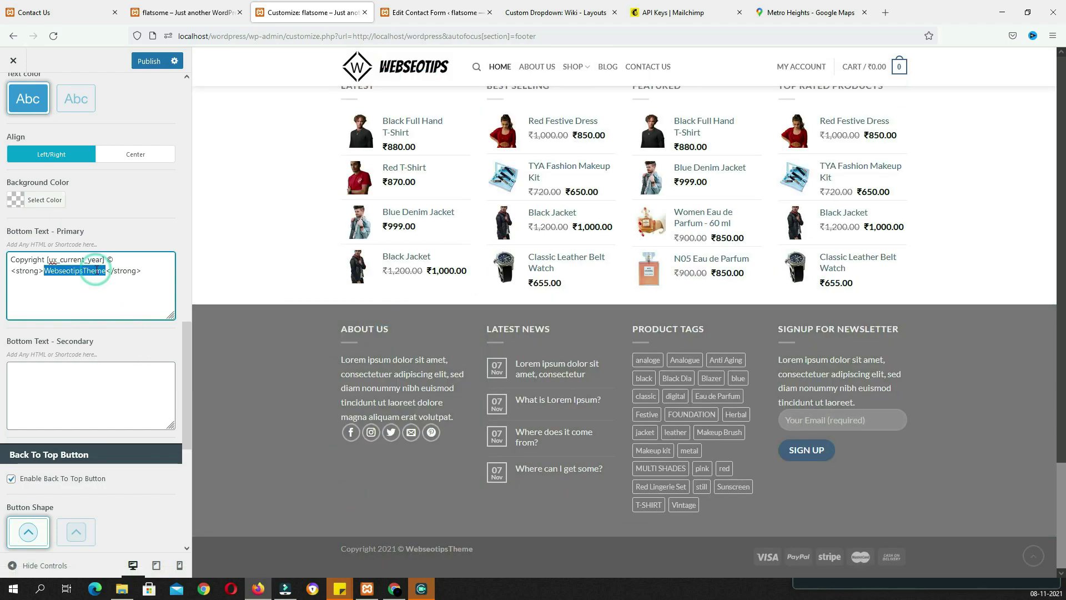
{"action": "left_click", "coordinate": [95, 270]}
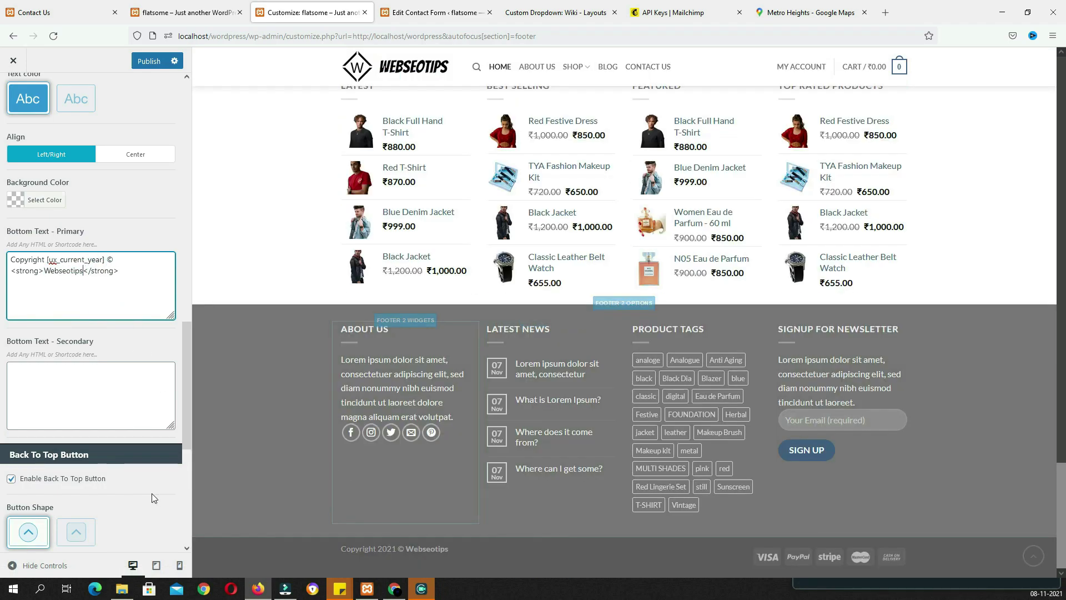
Make the back-to-top button shape square
{"action": "left_click", "coordinate": [73, 387]}
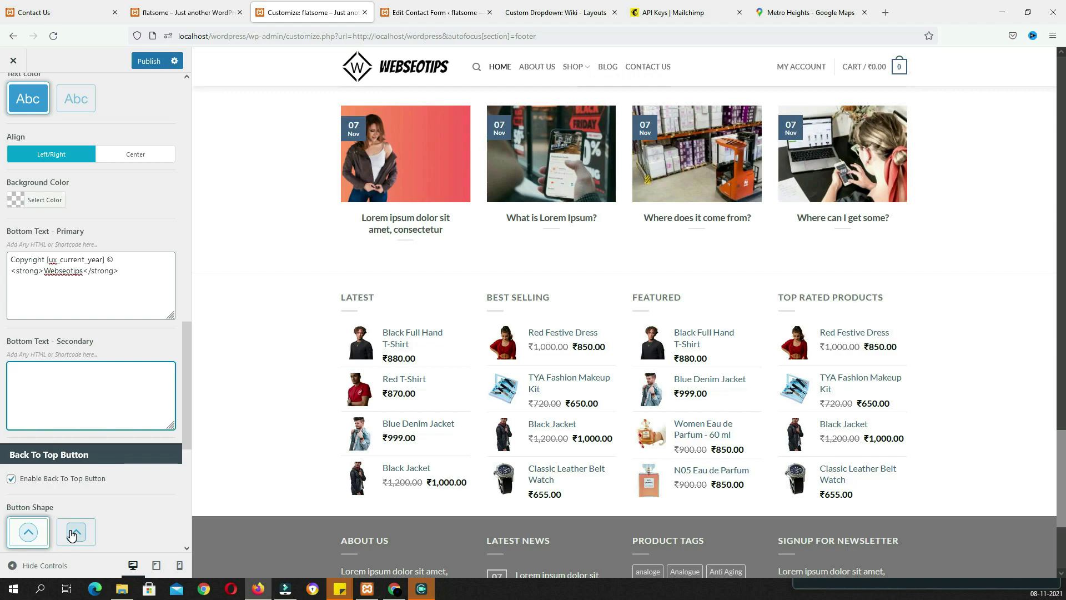
{"action": "left_click", "coordinate": [76, 533]}
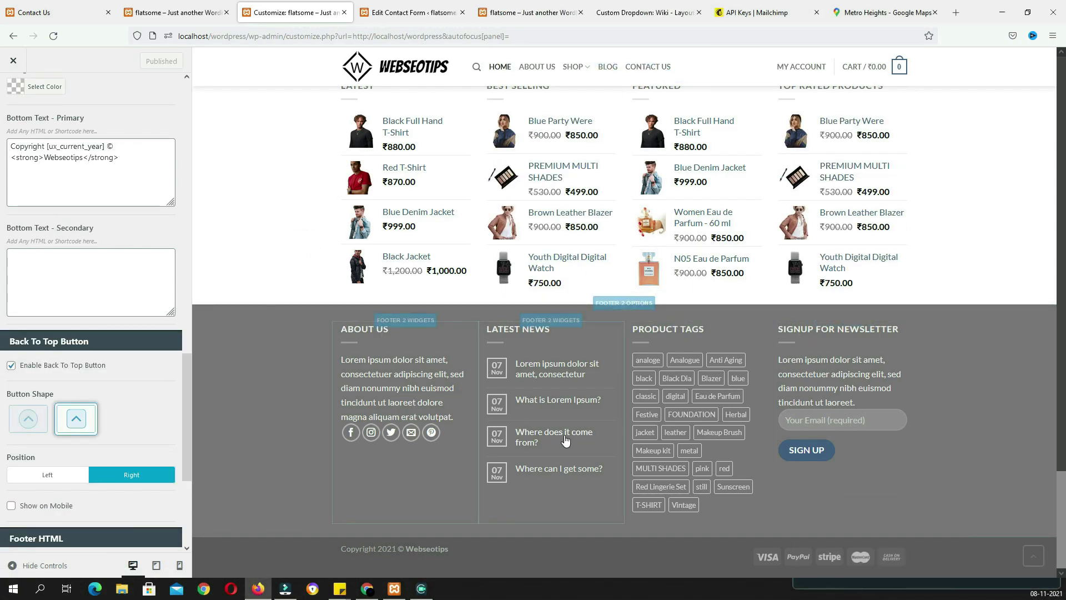
{"action": "scroll", "coordinate": [133, 305], "scroll_direction": "up", "scroll_amount": 10}
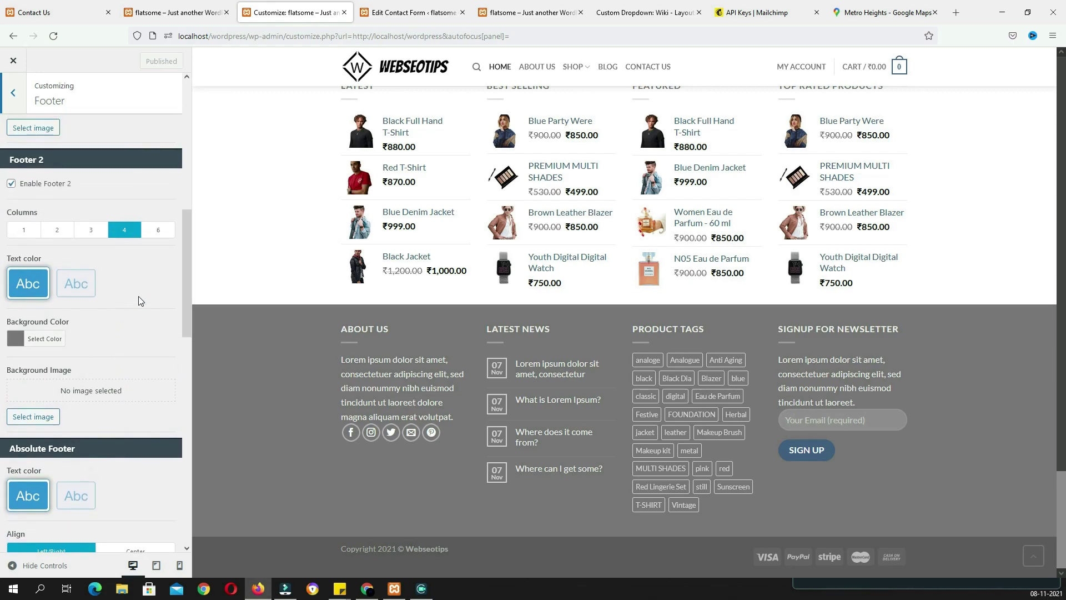
Darken the Footer 2 background colour to a deeper grey
{"action": "scroll", "coordinate": [128, 317], "scroll_direction": "up", "scroll_amount": 3}
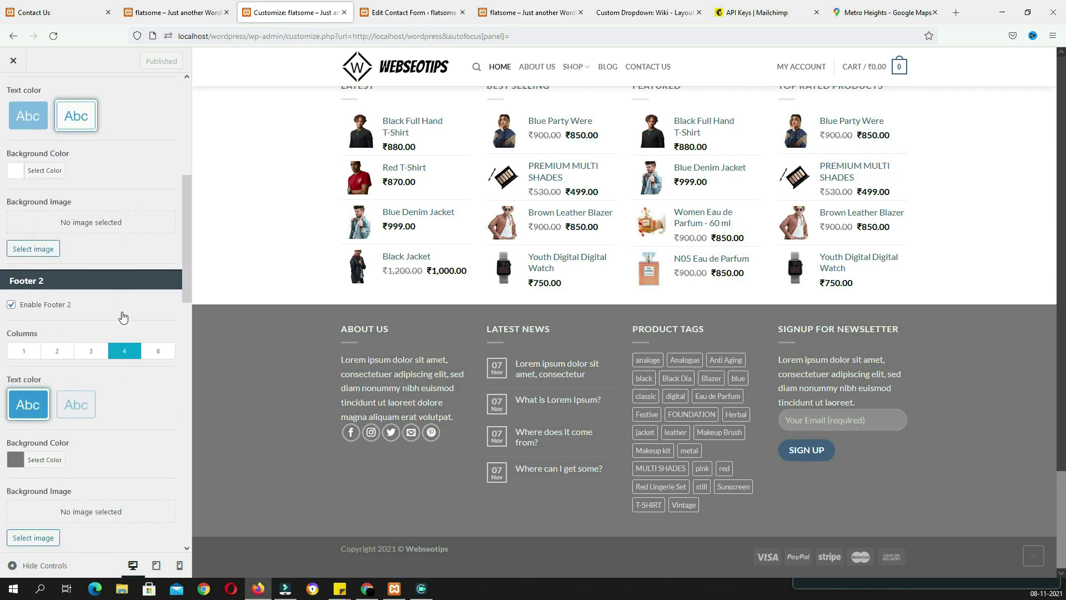
{"action": "scroll", "coordinate": [85, 355], "scroll_direction": "down", "scroll_amount": 3}
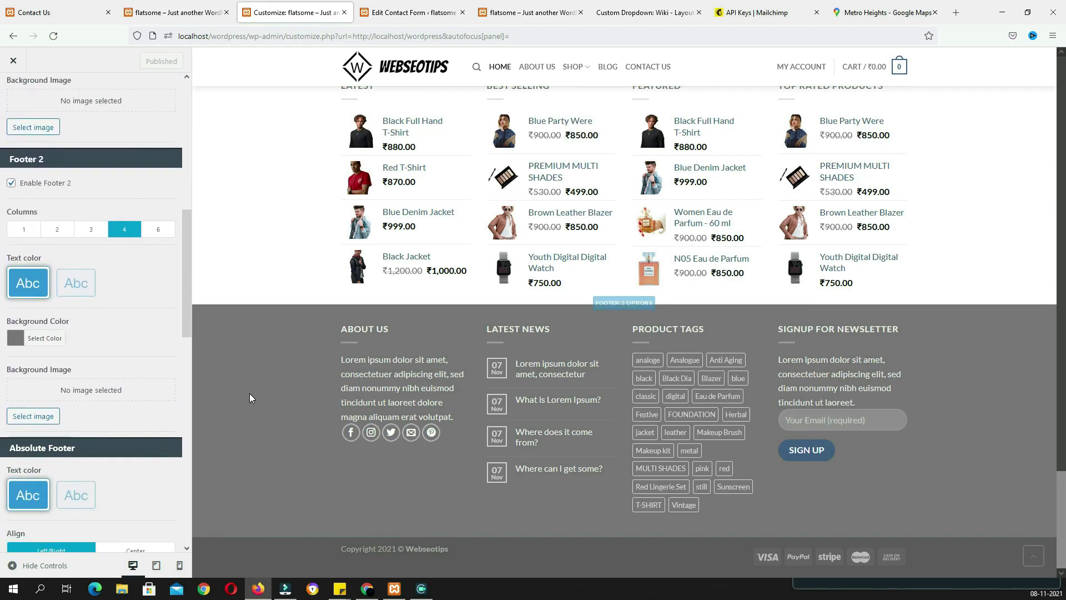
{"action": "left_click", "coordinate": [16, 333]}
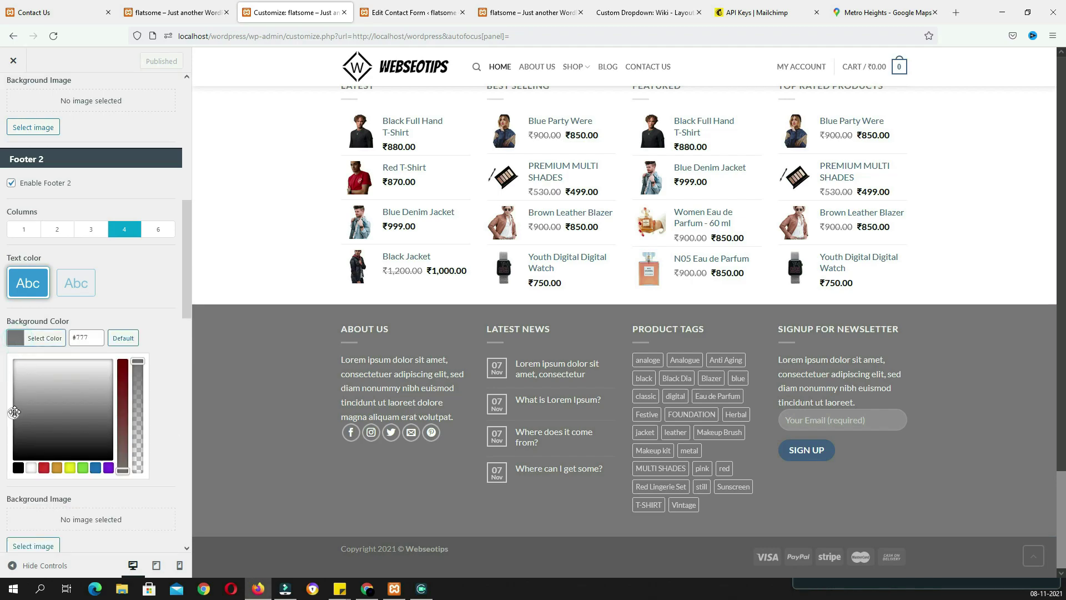
{"action": "left_click_drag", "start_coordinate": [15, 412], "coordinate": [14, 432]}
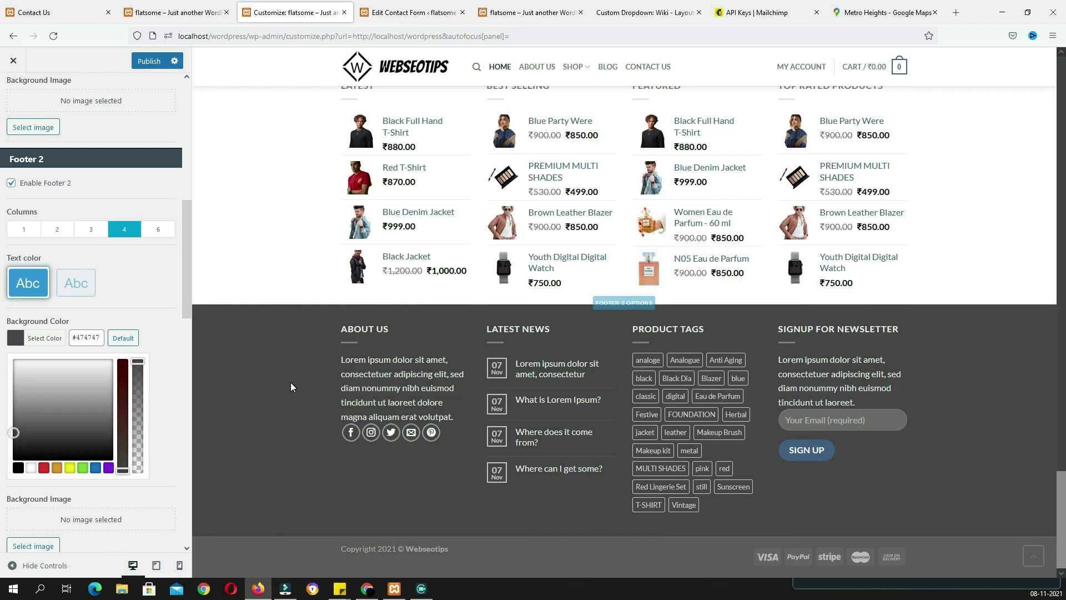
{"action": "left_click", "coordinate": [168, 313]}
Set the absolute footer background colour to near-black #191919
{"action": "scroll", "coordinate": [165, 377], "scroll_direction": "down", "scroll_amount": 5}
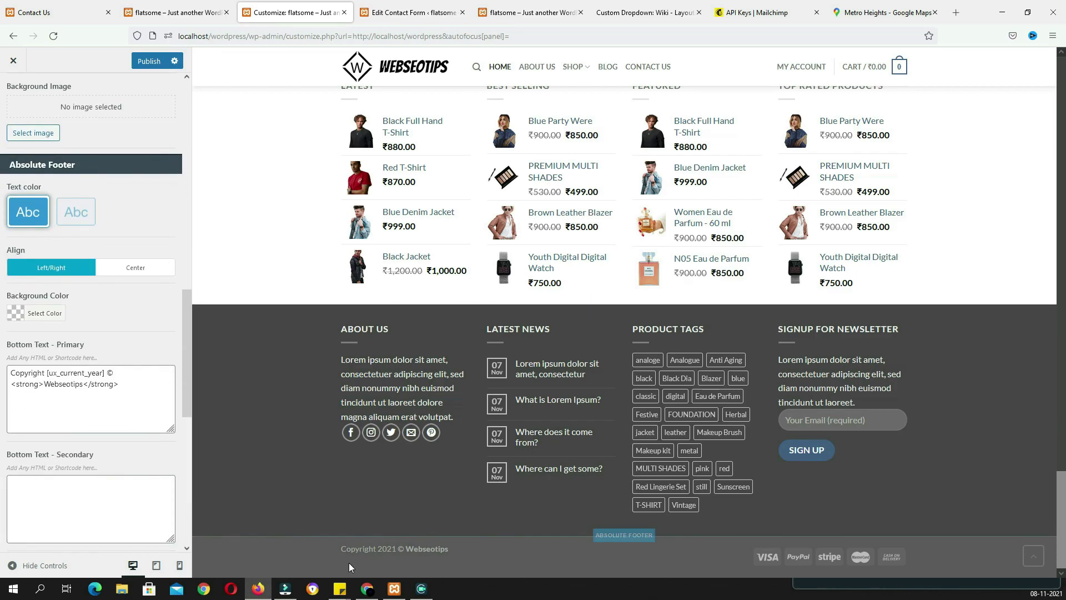
{"action": "left_click", "coordinate": [16, 309]}
{"action": "left_click", "coordinate": [14, 420]}
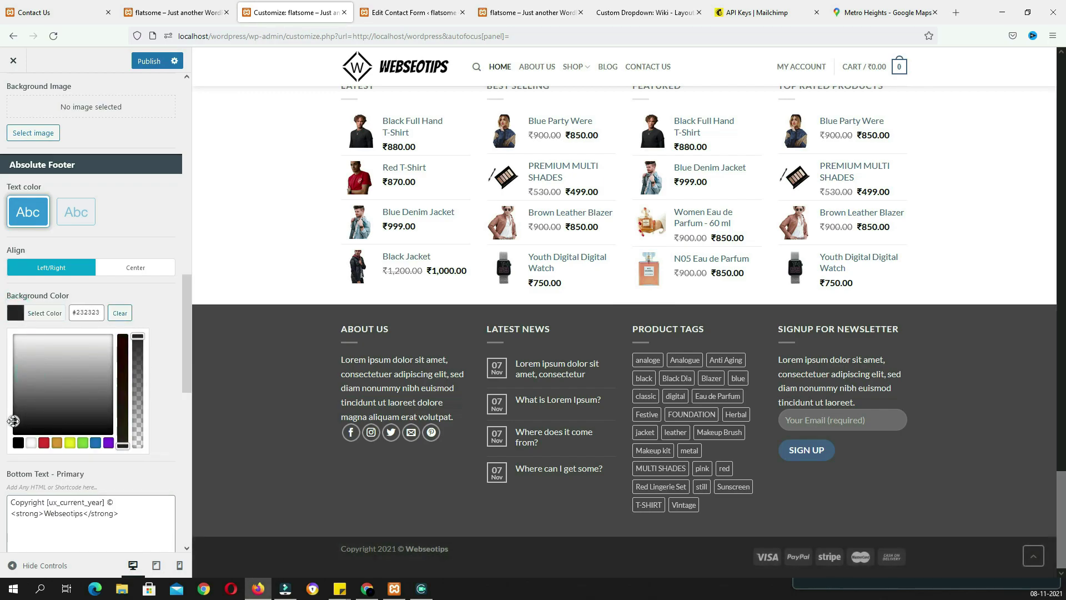
{"action": "left_click_drag", "start_coordinate": [14, 420], "coordinate": [8, 425]}
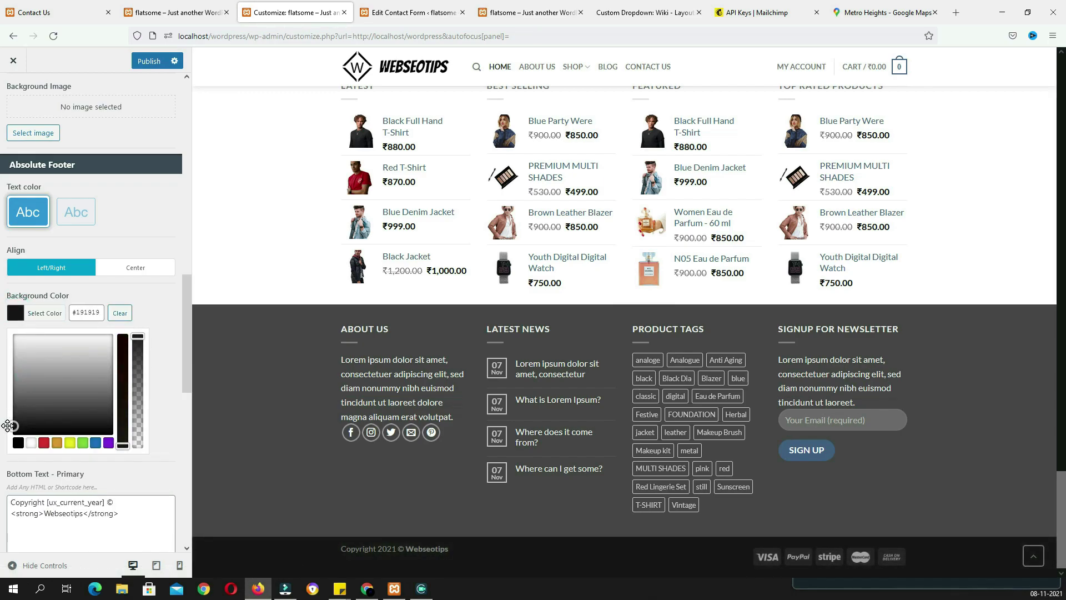
{"action": "left_click", "coordinate": [163, 397]}
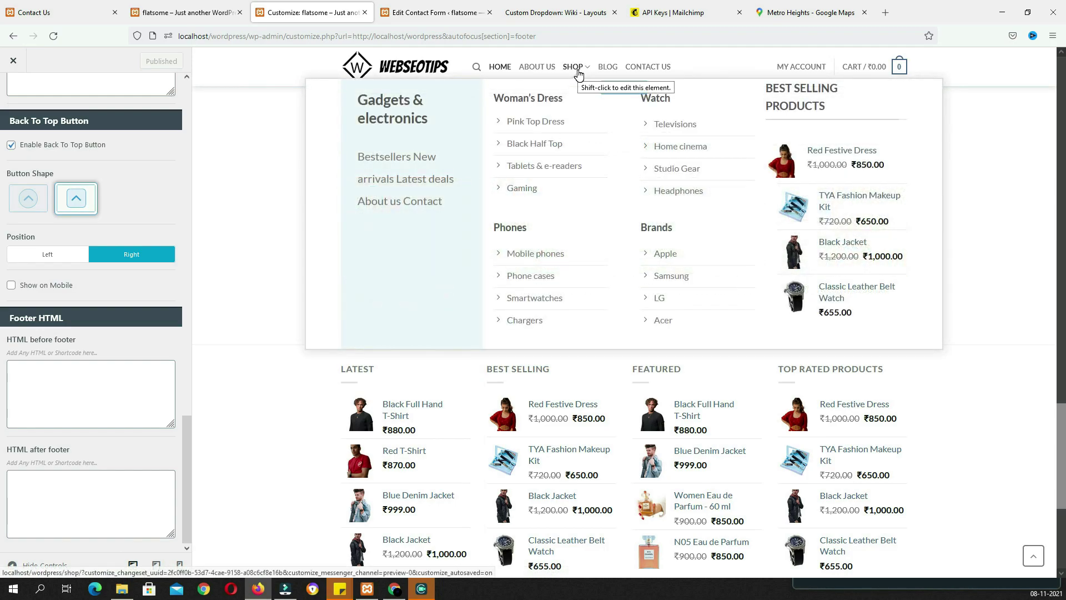
Add the Active Product Filters widget to the Shop Sidebar
{"action": "left_click", "coordinate": [578, 71]}
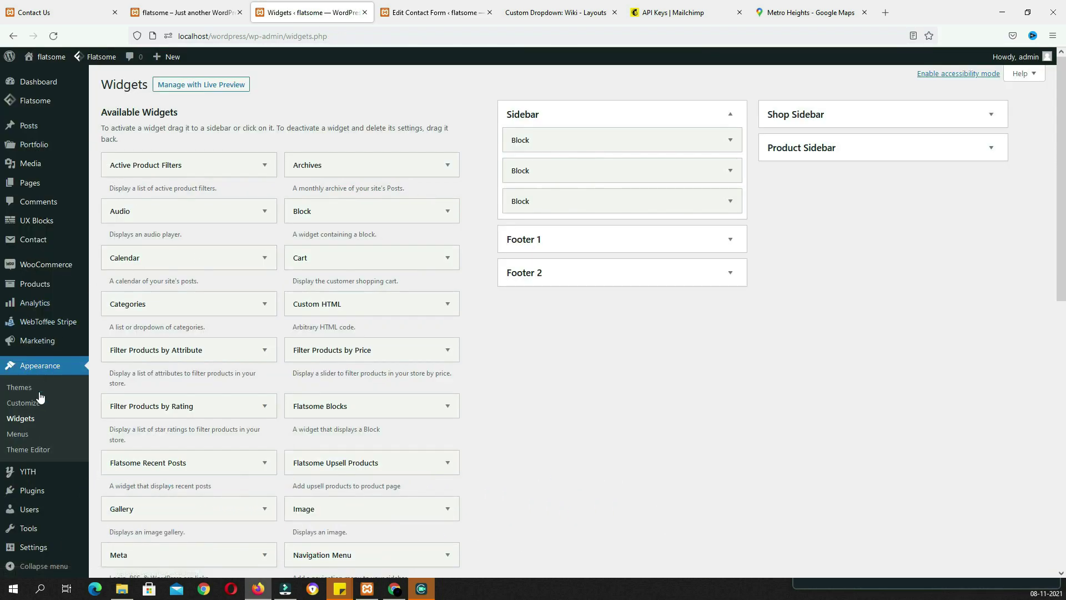
{"action": "left_click", "coordinate": [797, 114]}
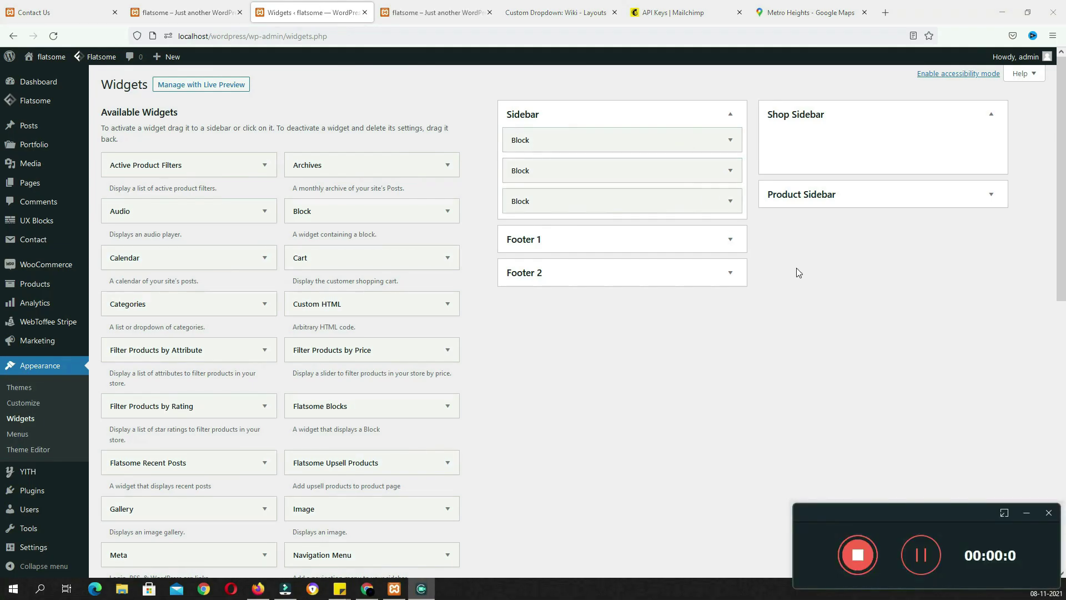
{"action": "left_click", "coordinate": [243, 167]}
{"action": "left_click", "coordinate": [161, 279]}
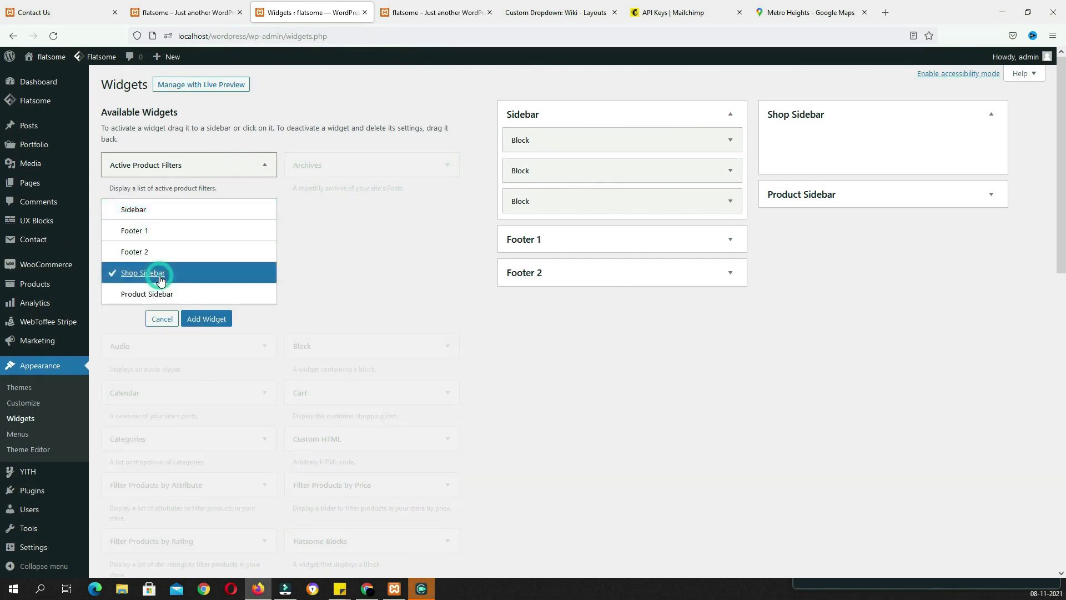
{"action": "left_click", "coordinate": [208, 320]}
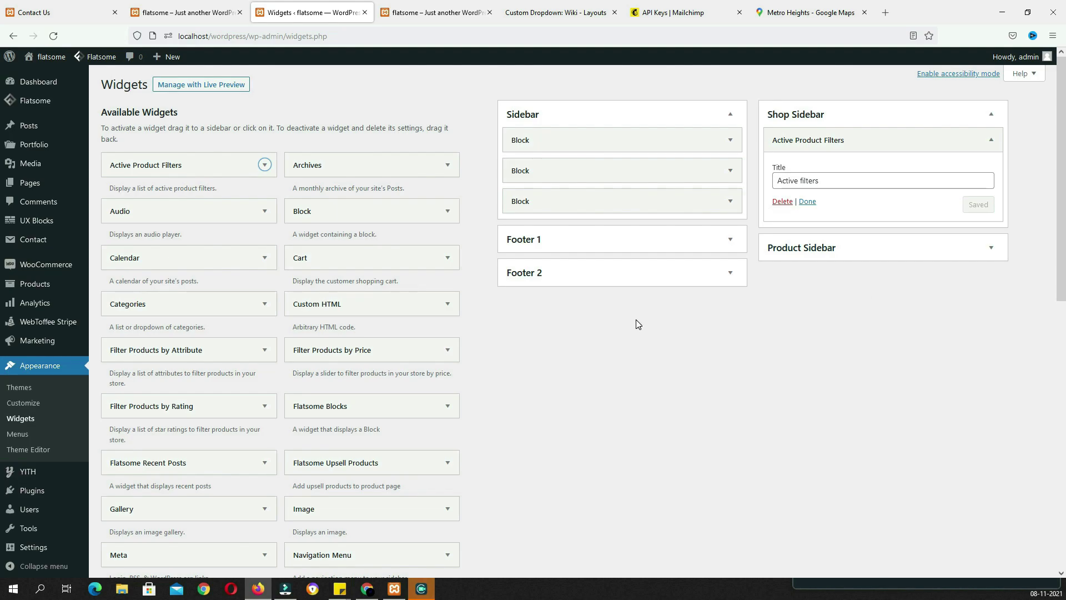
Add the Filter Products by Price widget to the Shop Sidebar
{"action": "scroll", "coordinate": [442, 226], "scroll_direction": "down", "scroll_amount": 2}
{"action": "left_click", "coordinate": [387, 243]}
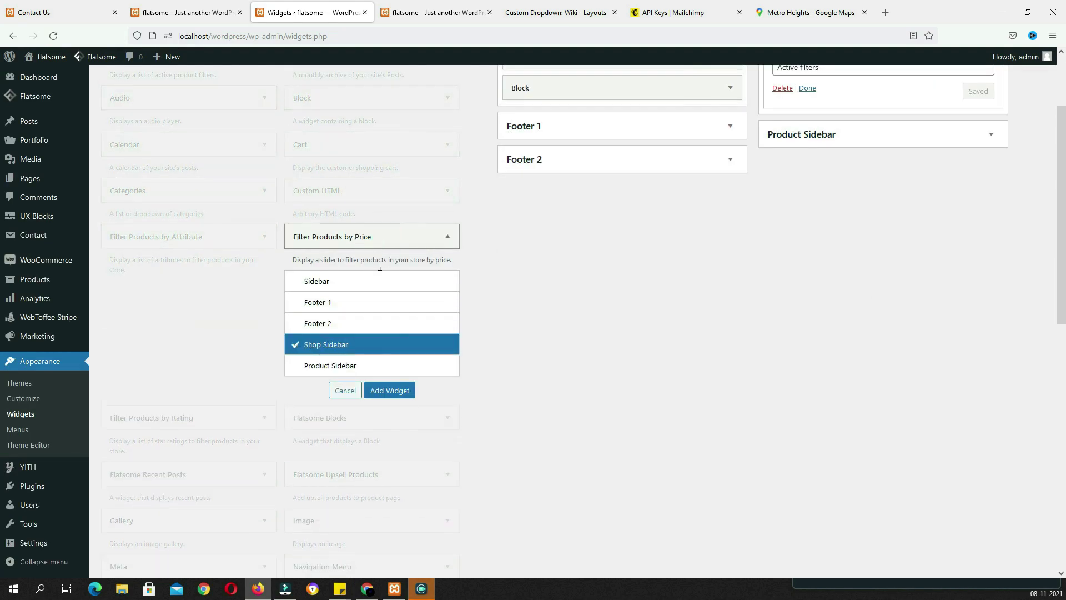
{"action": "left_click", "coordinate": [389, 391]}
{"action": "left_click", "coordinate": [262, 245]}
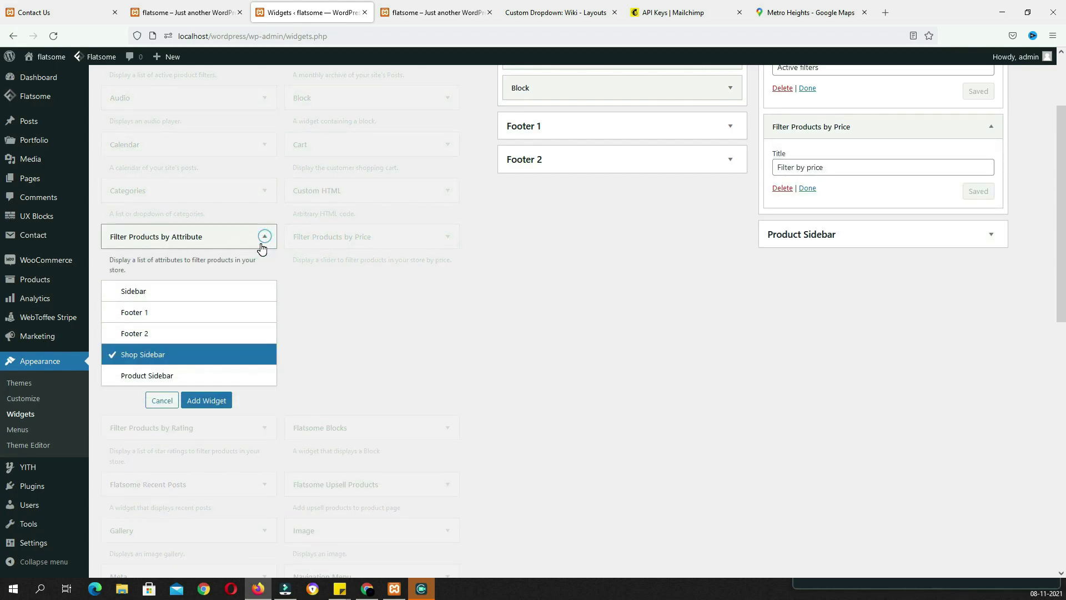
{"action": "left_click", "coordinate": [264, 237]}
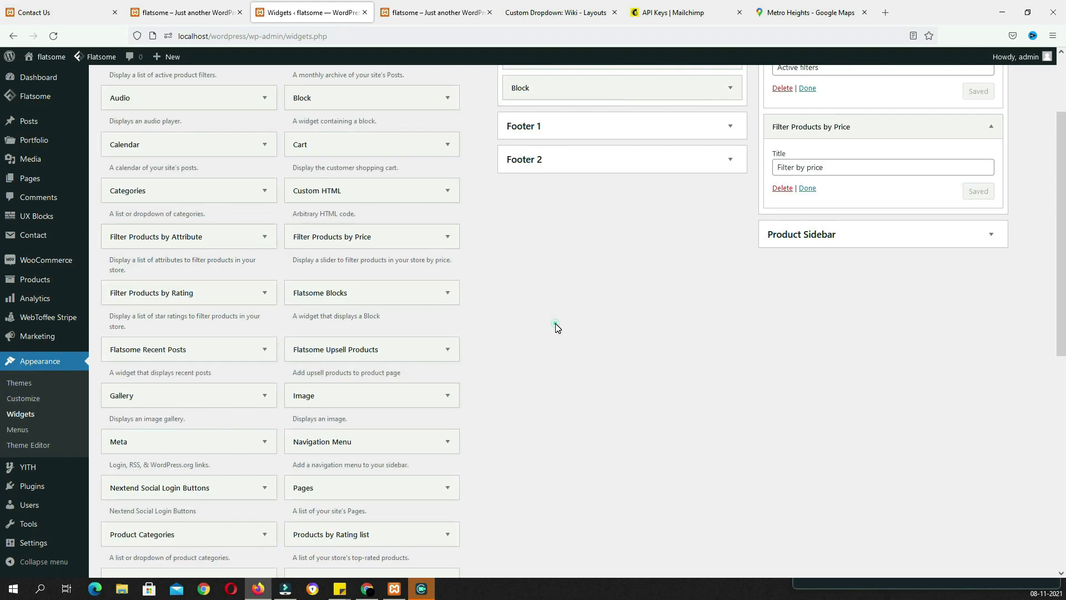
Add Product Categories and Filter Products by Attribute widgets to the Shop Sidebar
{"action": "scroll", "coordinate": [552, 329], "scroll_direction": "down", "scroll_amount": 3}
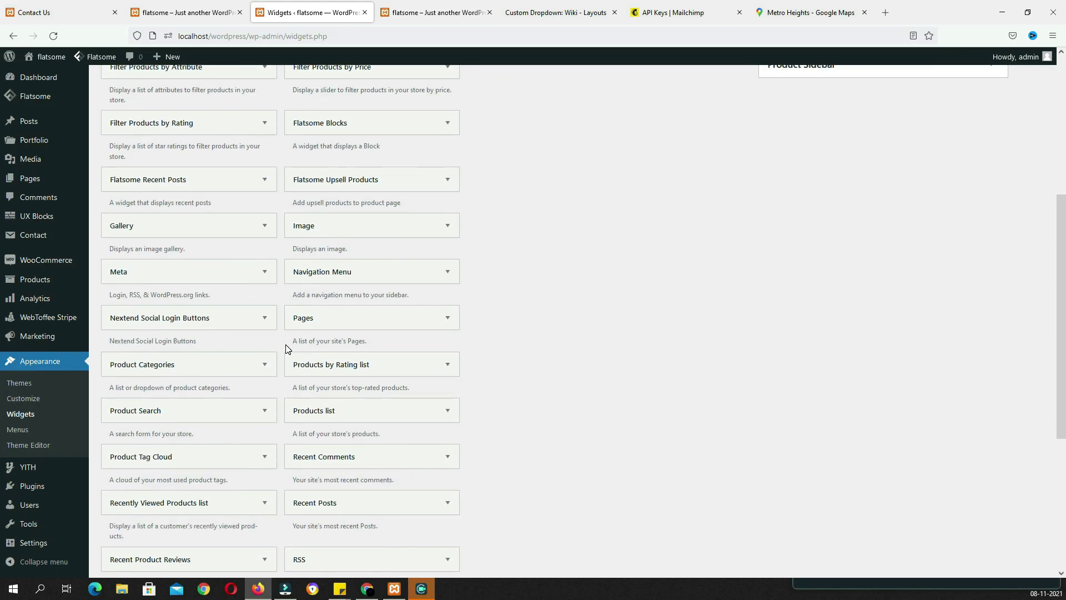
{"action": "left_click", "coordinate": [242, 373]}
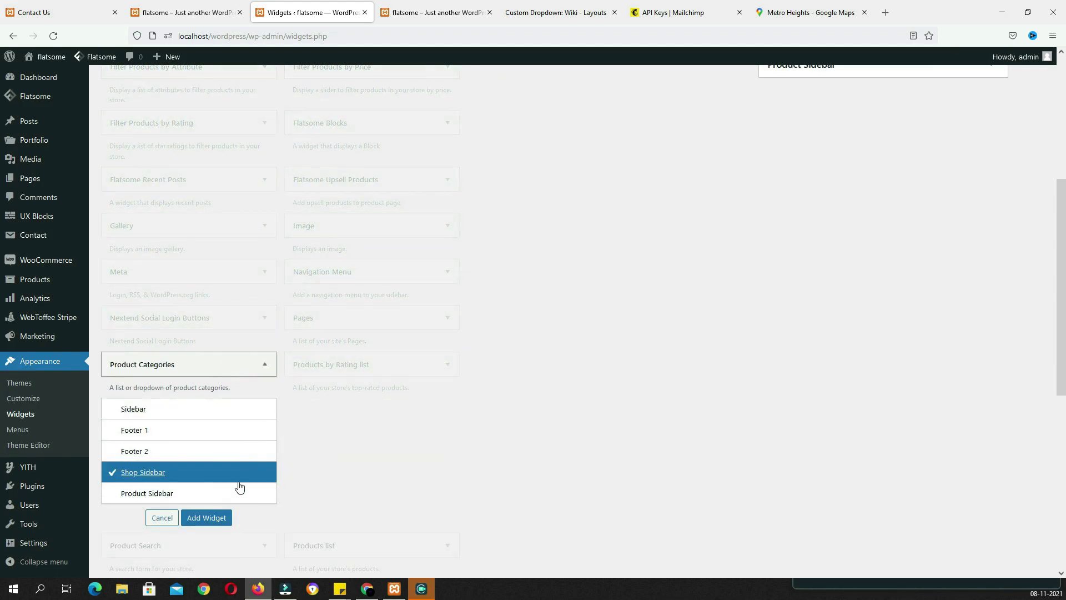
{"action": "left_click", "coordinate": [219, 521]}
{"action": "scroll", "coordinate": [209, 240], "scroll_direction": "up", "scroll_amount": 3}
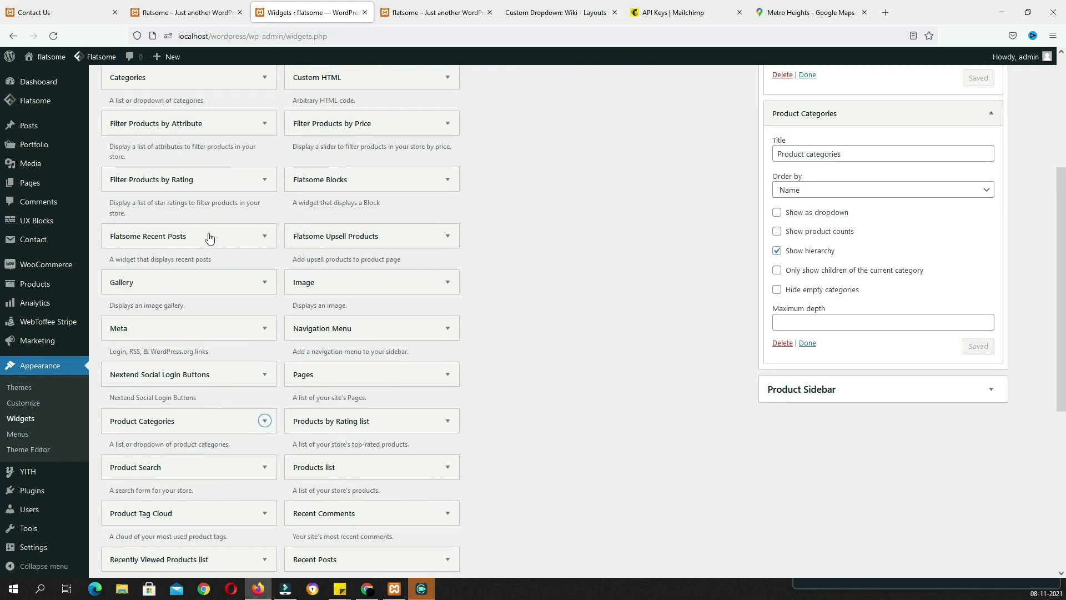
{"action": "left_click", "coordinate": [199, 243]}
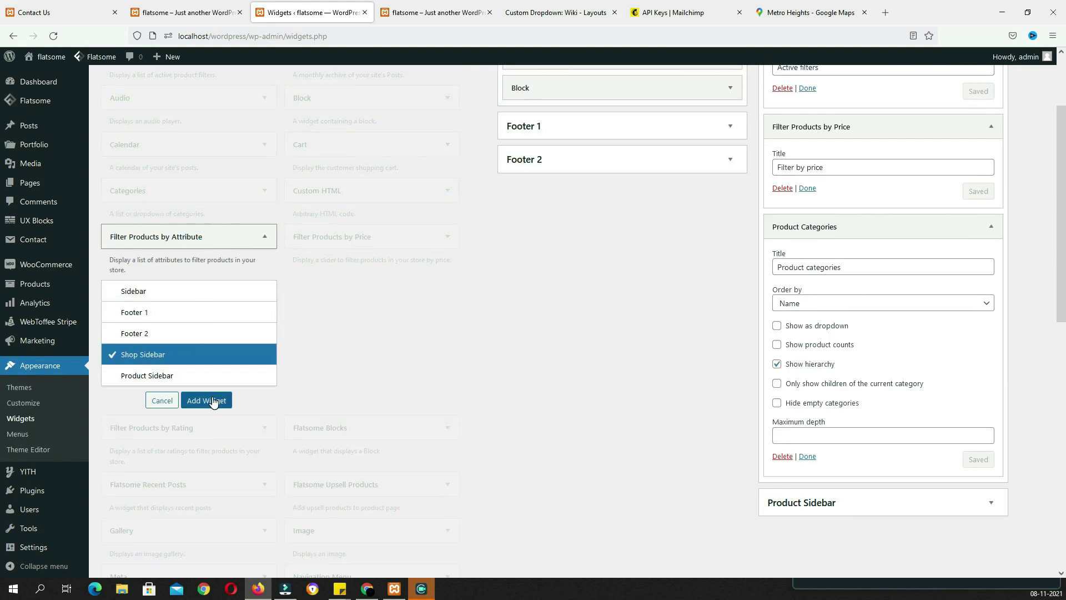
{"action": "left_click", "coordinate": [206, 400]}
{"action": "scroll", "coordinate": [970, 366], "scroll_direction": "down", "scroll_amount": 2}
Rename the attribute filter widget to 'Filter by Color' and save it
{"action": "scroll", "coordinate": [970, 367], "scroll_direction": "down", "scroll_amount": 4}
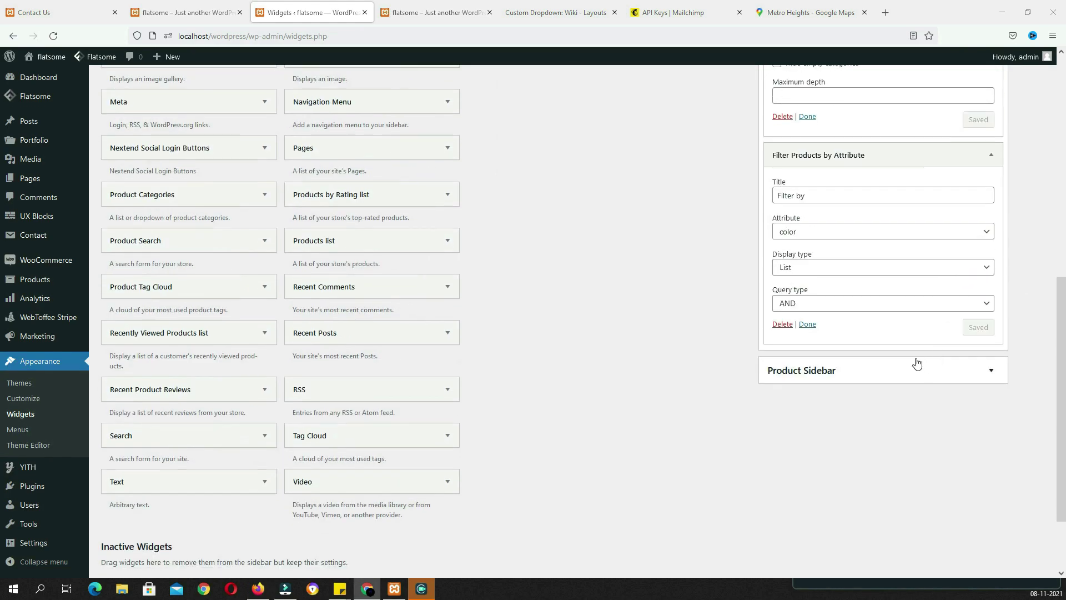
{"action": "left_click_drag", "start_coordinate": [819, 198], "coordinate": [758, 195]}
{"action": "type", "text": "Filter by Color"}
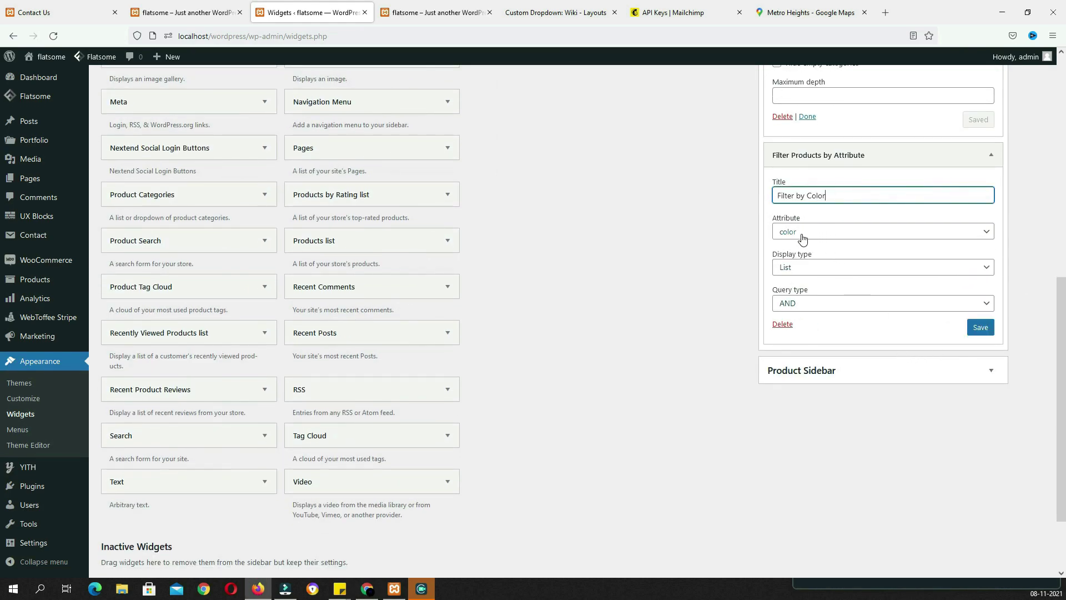
{"action": "left_click", "coordinate": [986, 333]}
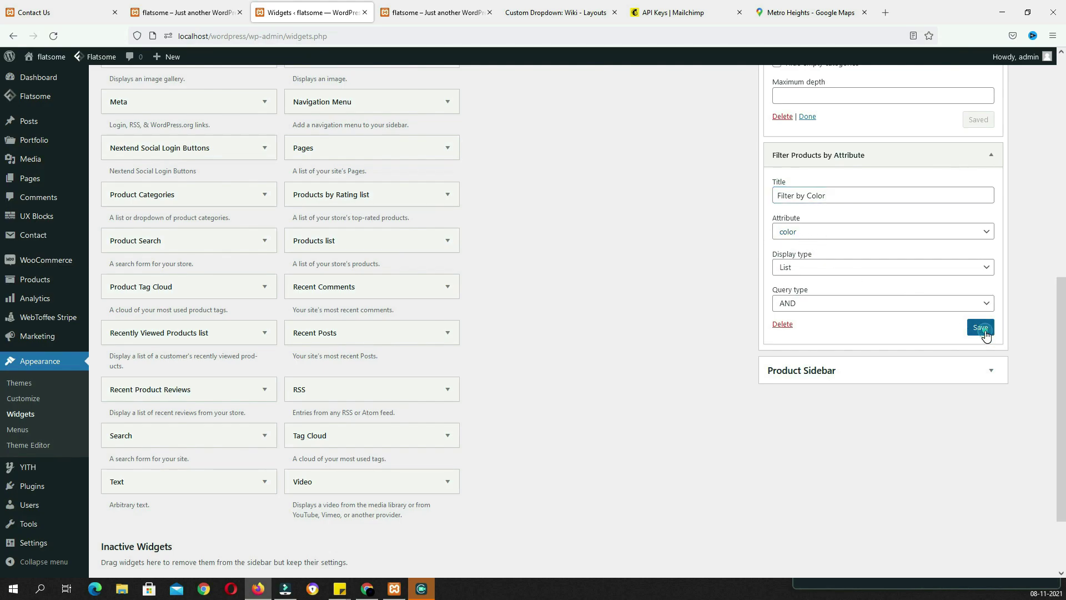
Add a second attribute filter to Shop Sidebar titled 'Filter by Size' using the size attribute, and save
{"action": "scroll", "coordinate": [912, 325], "scroll_direction": "up", "scroll_amount": 6}
{"action": "left_click", "coordinate": [265, 237]}
{"action": "left_click", "coordinate": [216, 400]}
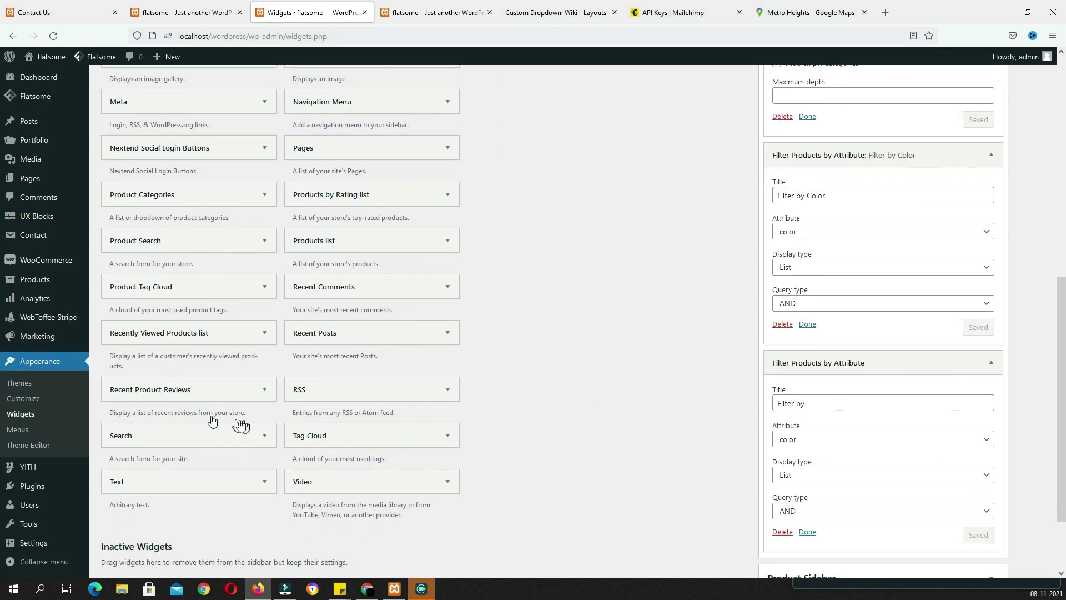
{"action": "left_click", "coordinate": [844, 406]}
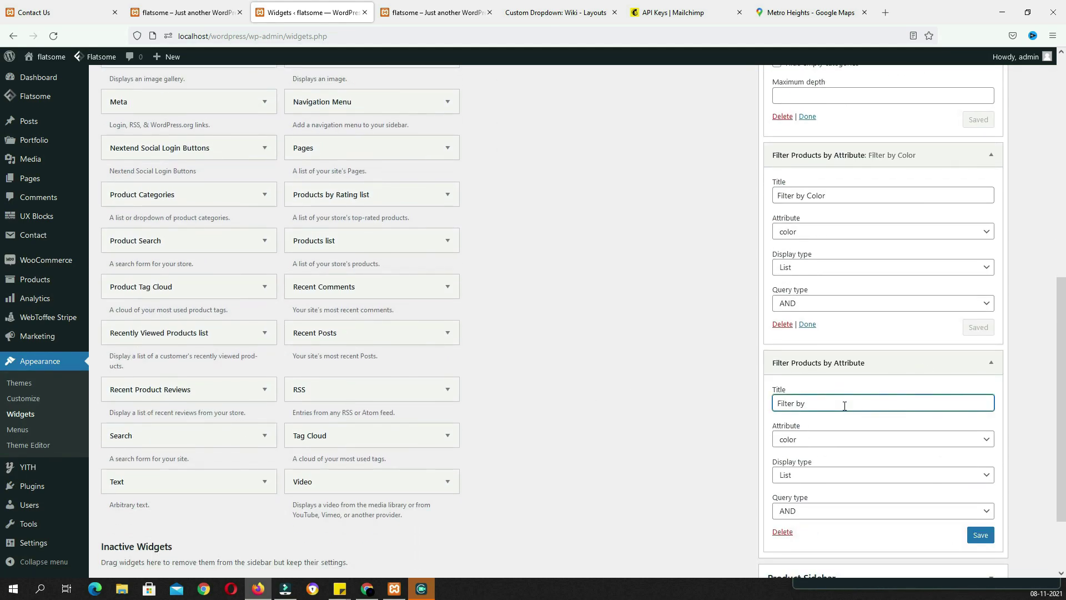
{"action": "type", "text": "Size"}
{"action": "left_click", "coordinate": [823, 439]}
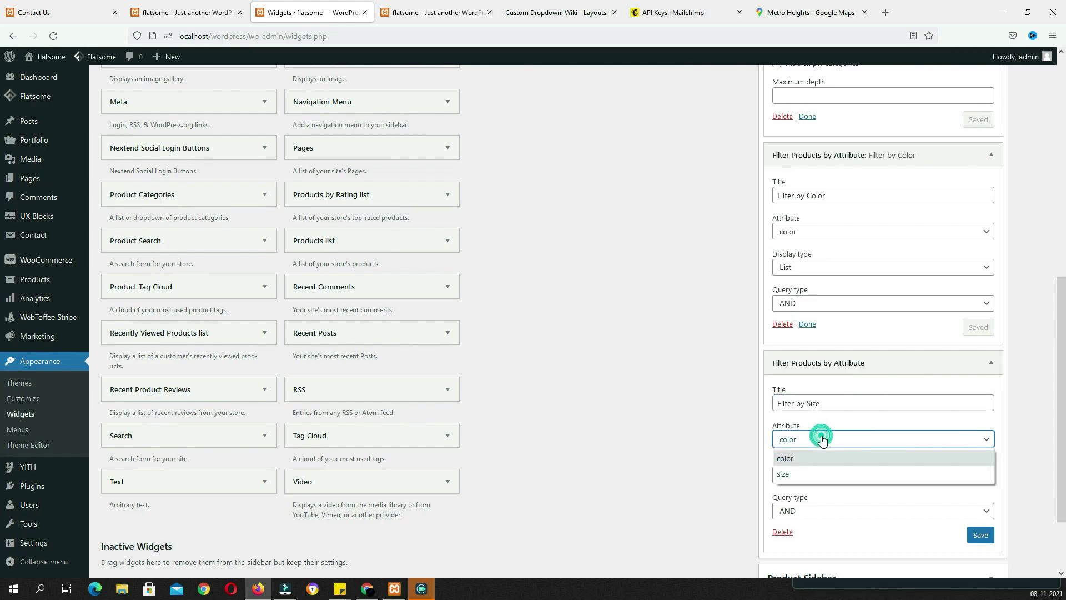
{"action": "left_click", "coordinate": [804, 470]}
{"action": "left_click", "coordinate": [985, 542]}
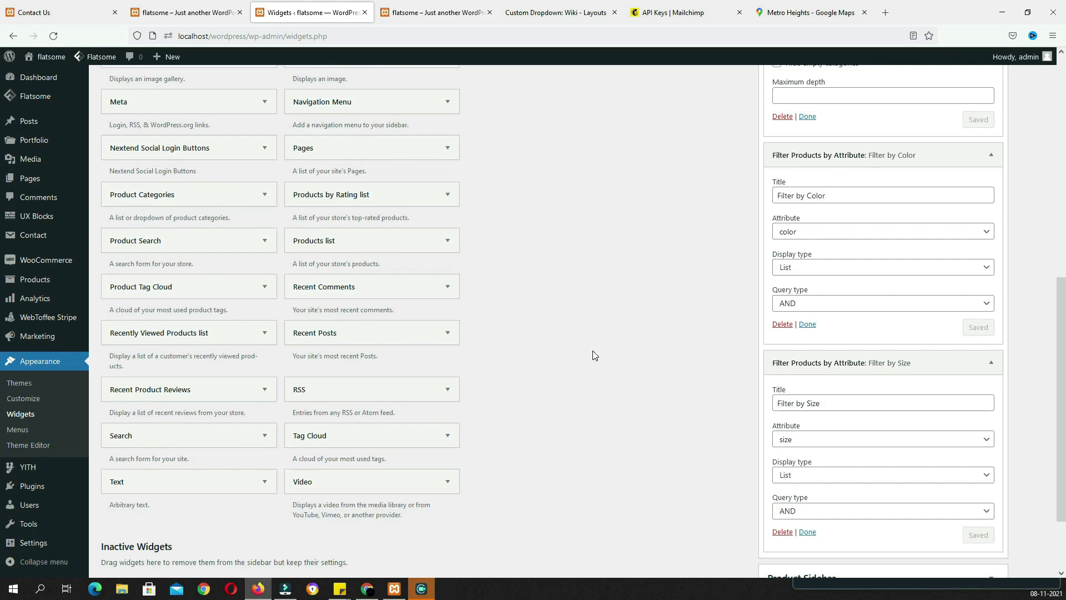
Add a Recently Viewed Products widget to Shop Sidebar showing 5 products, and save
{"action": "left_click", "coordinate": [241, 340]}
{"action": "left_click", "coordinate": [213, 495]}
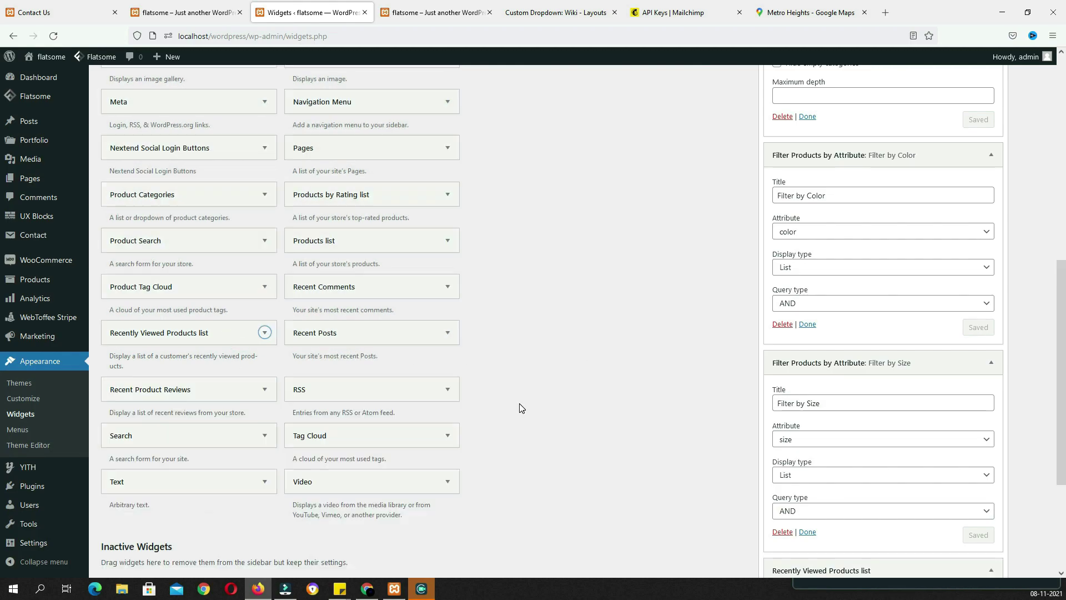
{"action": "left_click_drag", "start_coordinate": [795, 464], "coordinate": [764, 459]}
{"action": "type", "text": "5"}
{"action": "left_click", "coordinate": [982, 488]}
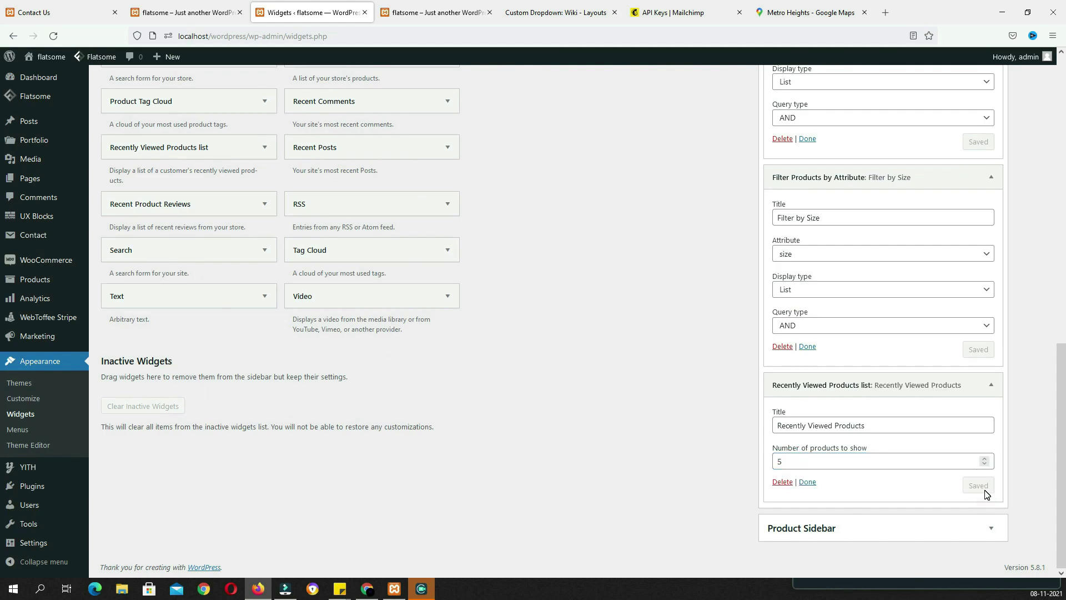
{"action": "left_click", "coordinate": [437, 12]}
{"action": "mouse_move", "coordinate": [468, 111]}
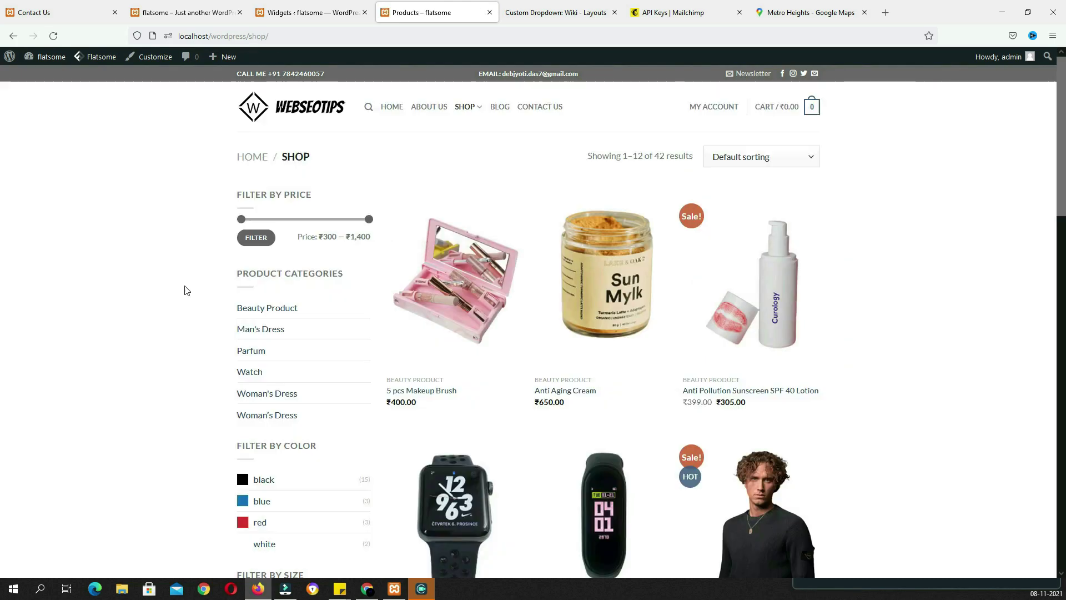
{"action": "scroll", "coordinate": [191, 291], "scroll_direction": "down", "scroll_amount": 6}
{"action": "scroll", "coordinate": [214, 307], "scroll_direction": "up", "scroll_amount": 4}
{"action": "left_click", "coordinate": [454, 409]}
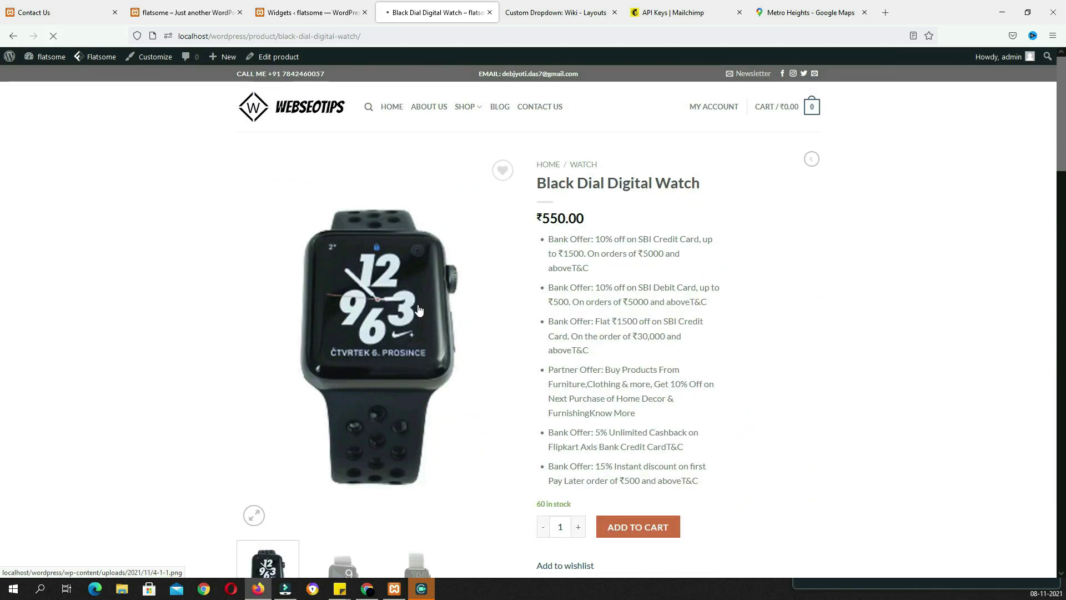
{"action": "left_click", "coordinate": [468, 111]}
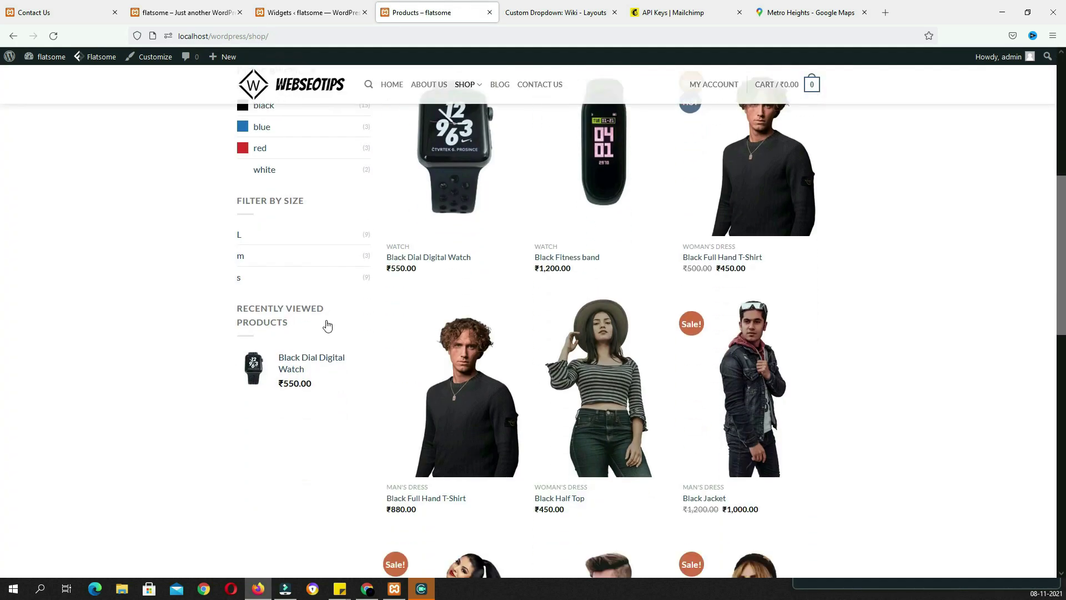
{"action": "scroll", "coordinate": [326, 326], "scroll_direction": "down", "scroll_amount": 1}
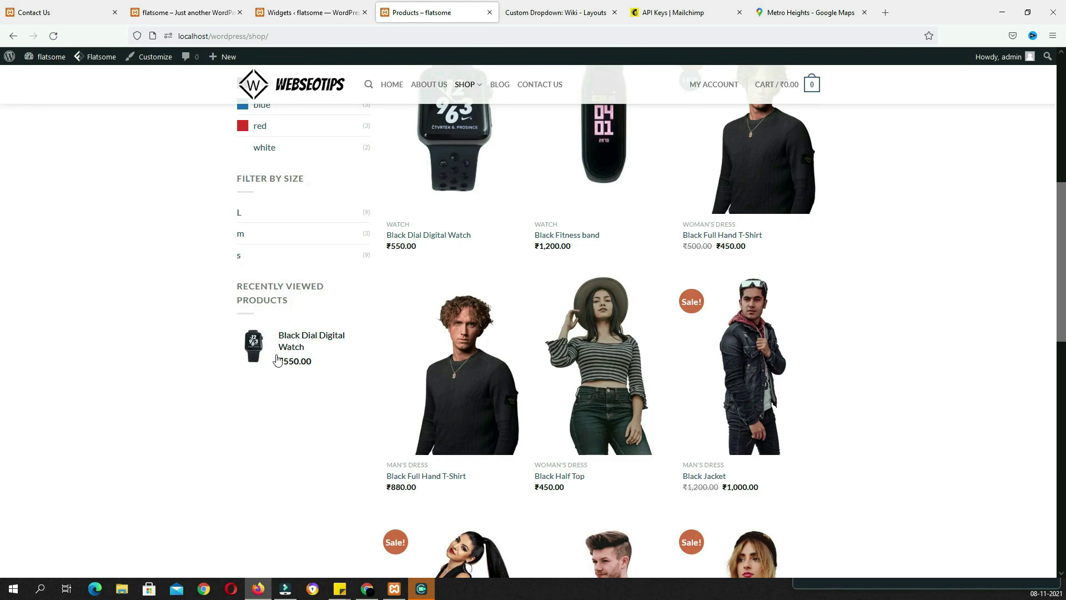
{"action": "scroll", "coordinate": [317, 397], "scroll_direction": "up", "scroll_amount": 5}
{"action": "left_click", "coordinate": [496, 87]}
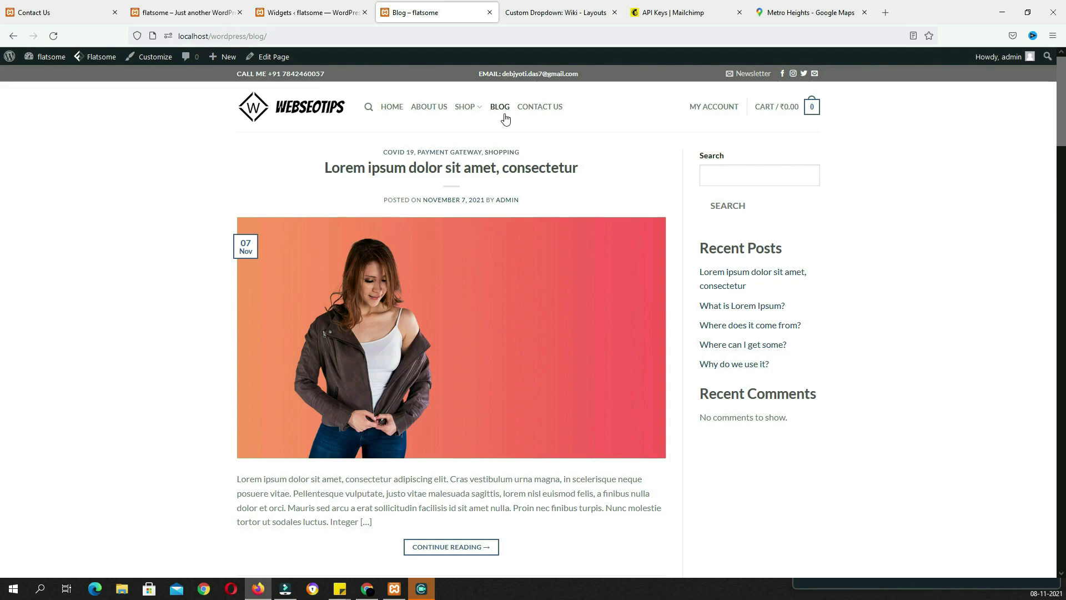
{"action": "left_click", "coordinate": [330, 22]}
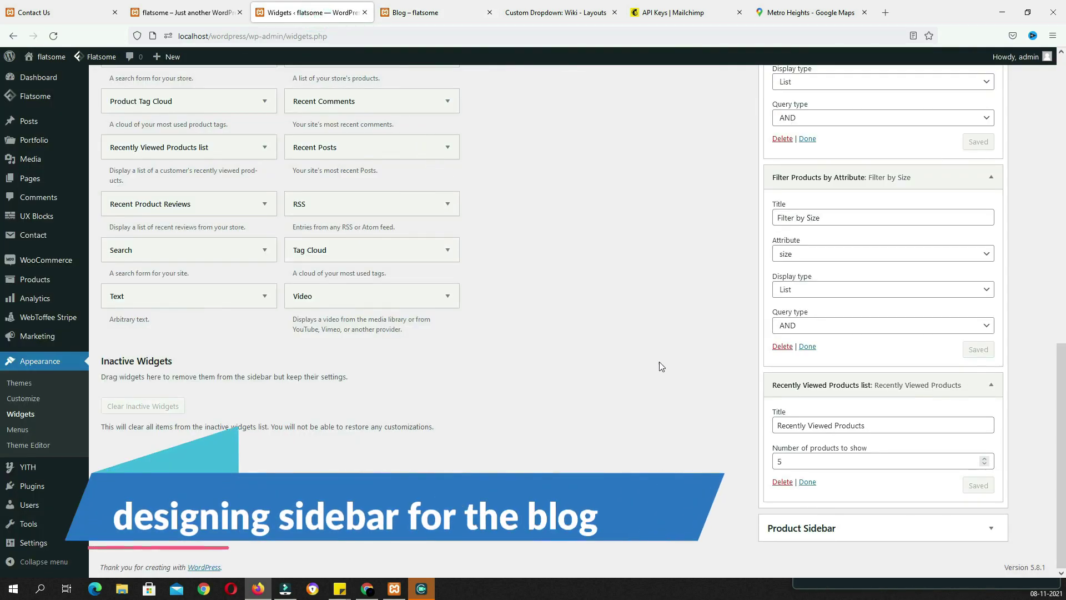
Delete all three Block widgets from the blog Sidebar
{"action": "scroll", "coordinate": [642, 359], "scroll_direction": "up", "scroll_amount": 15}
{"action": "left_click", "coordinate": [725, 141]}
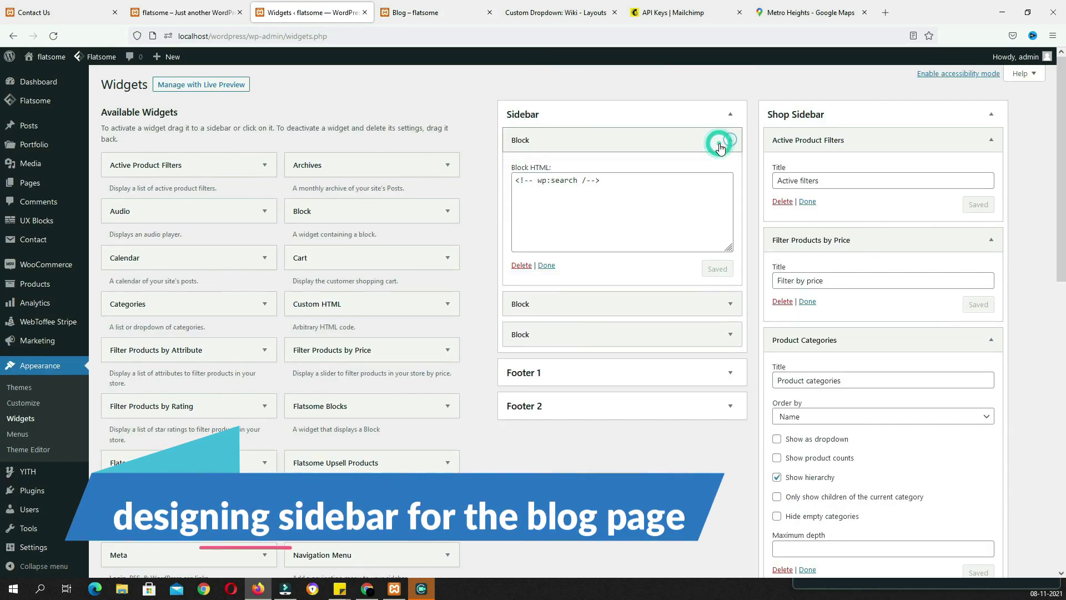
{"action": "left_click", "coordinate": [520, 267]}
{"action": "left_click", "coordinate": [729, 140]}
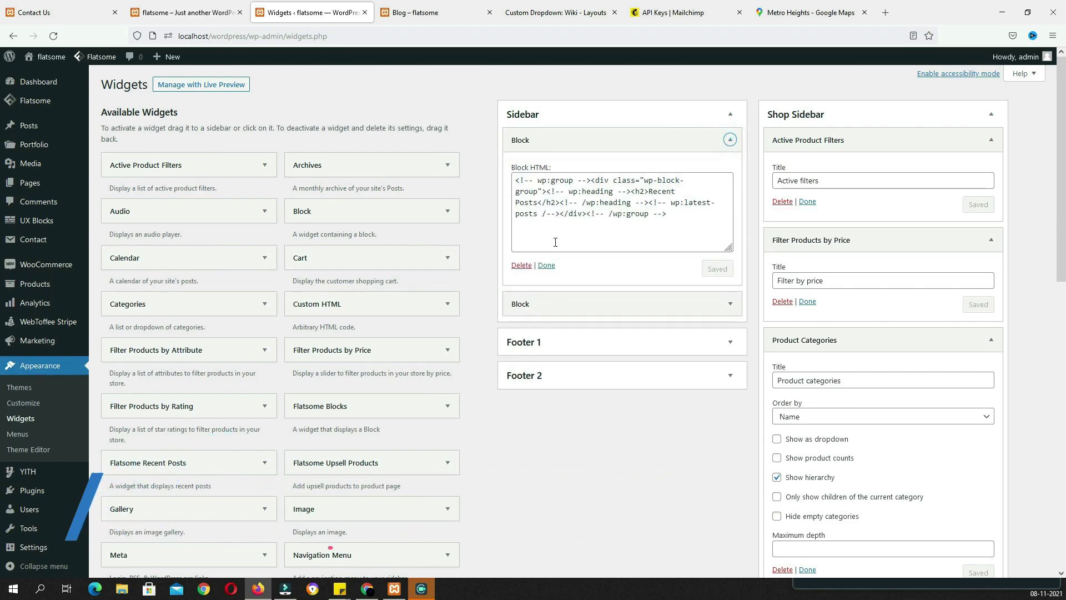
{"action": "left_click", "coordinate": [521, 266]}
{"action": "left_click", "coordinate": [730, 140]}
{"action": "left_click", "coordinate": [521, 266]}
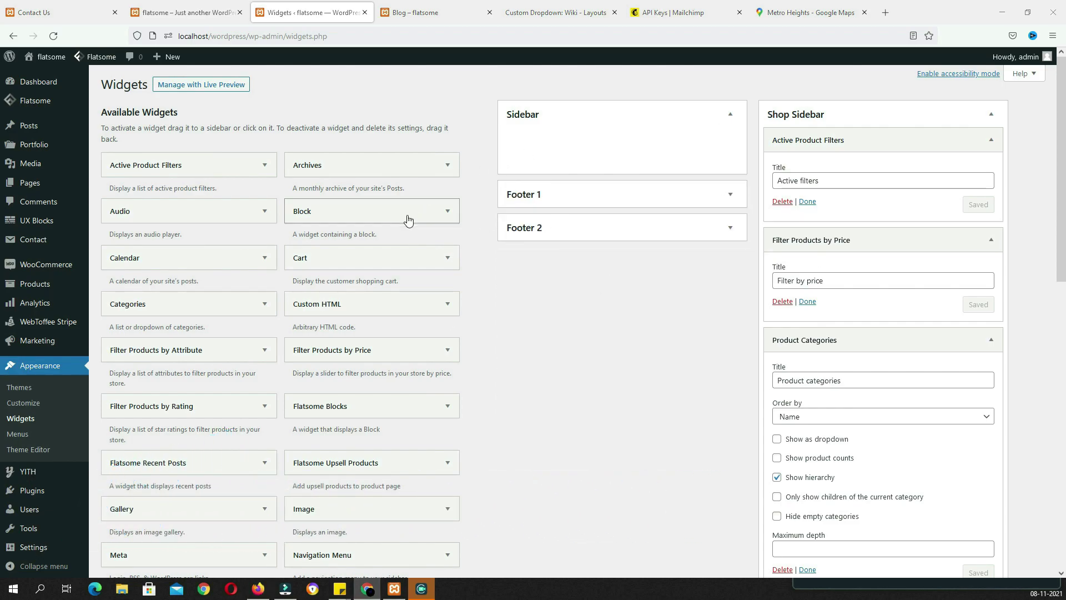
Add a Text widget to Sidebar titled 'About' with the pasted Lorem ipsum paragraph
{"action": "scroll", "coordinate": [405, 230], "scroll_direction": "down", "scroll_amount": 10}
{"action": "left_click", "coordinate": [212, 295]}
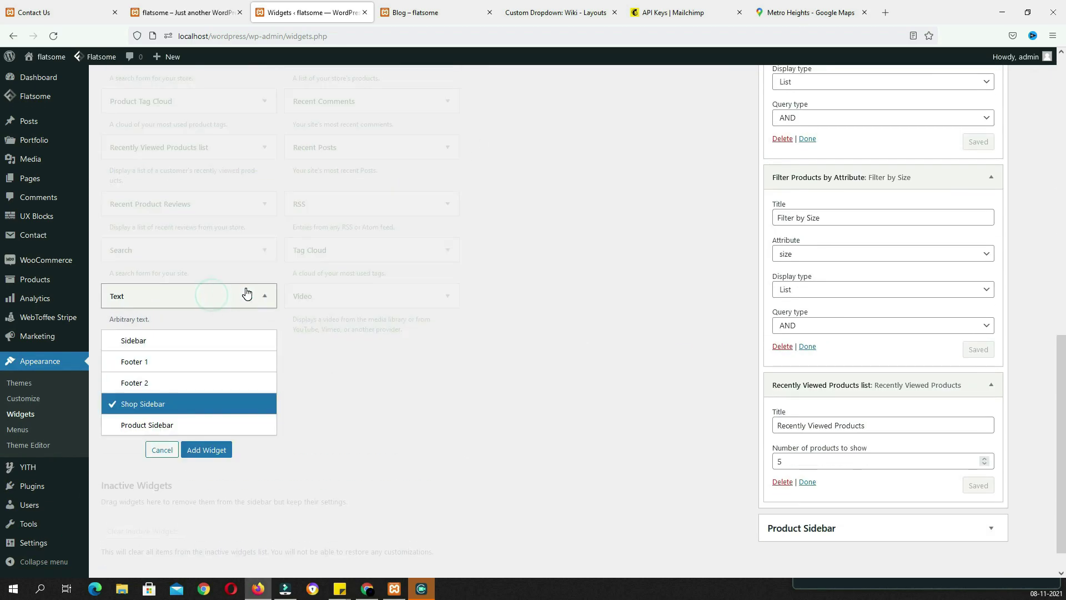
{"action": "scroll", "coordinate": [167, 356], "scroll_direction": "up", "scroll_amount": 1}
{"action": "left_click", "coordinate": [139, 397]}
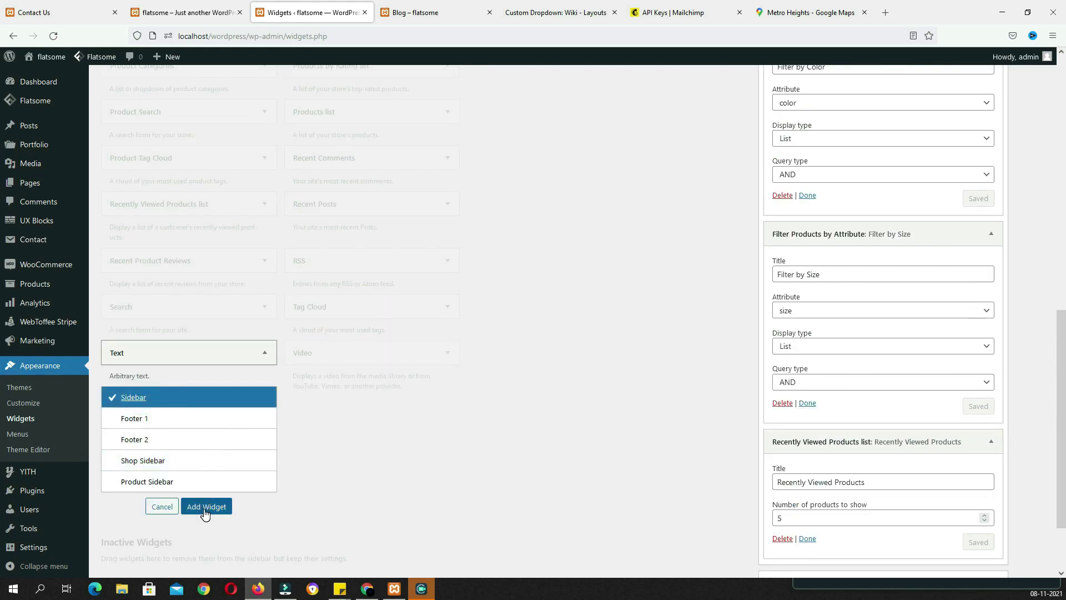
{"action": "left_click", "coordinate": [206, 506]}
{"action": "left_click", "coordinate": [635, 180]}
{"action": "type", "text": "About"}
{"action": "left_click", "coordinate": [569, 257]}
{"action": "type", "text": "Lorem ipsum dolor sit amet, consectetuer adipiscing elit, sed diam nonummy nibh euismod tincidunt."}
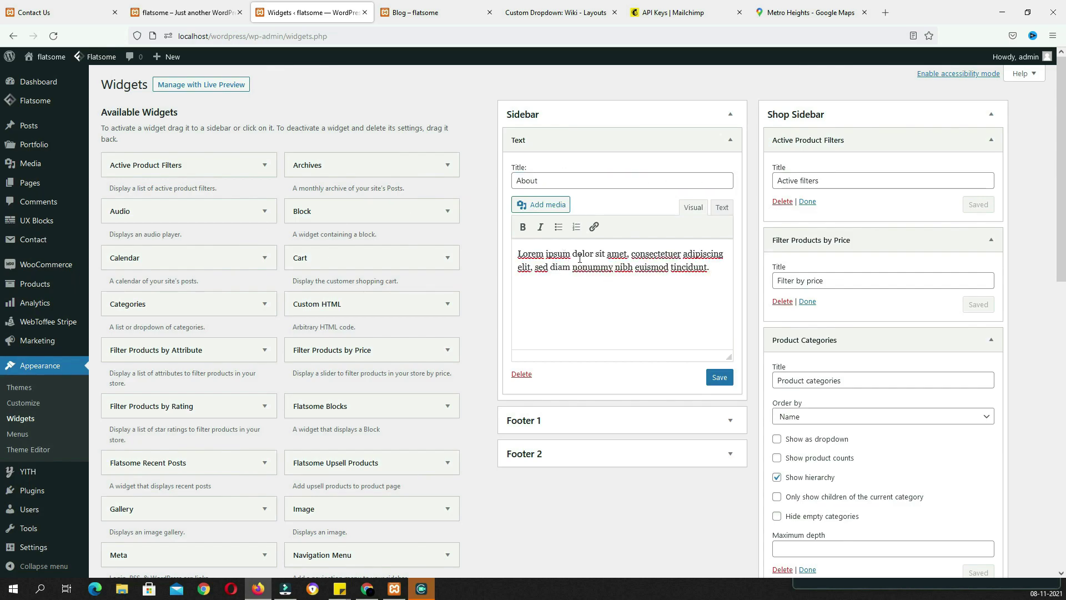
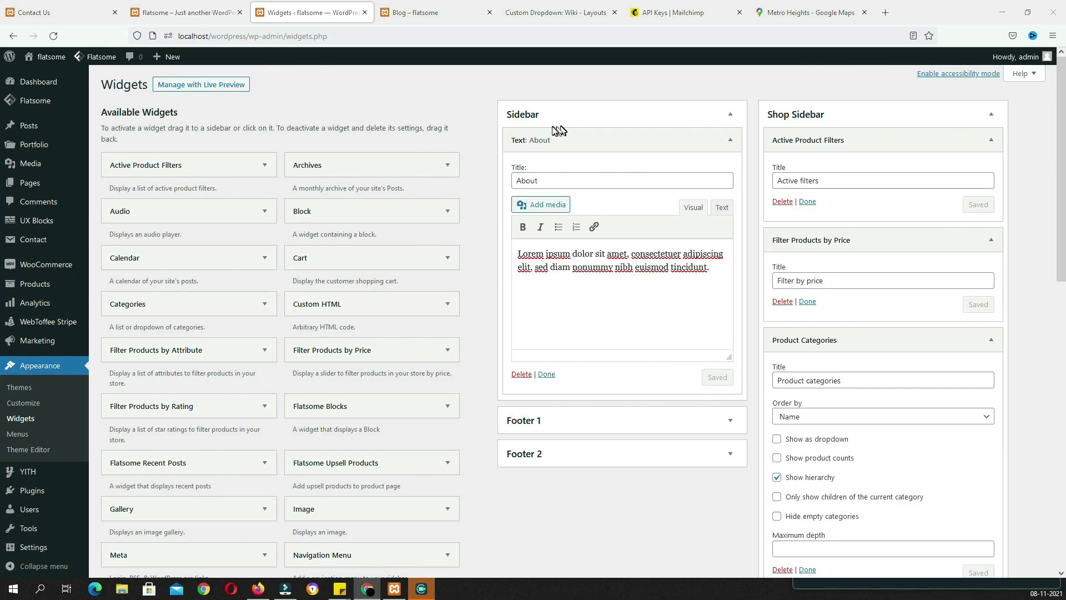
Add a Flatsome Recent Posts widget to the Sidebar titled 'Latest Posts' and save it
{"action": "left_click", "coordinate": [211, 473]}
{"action": "left_click", "coordinate": [210, 505]}
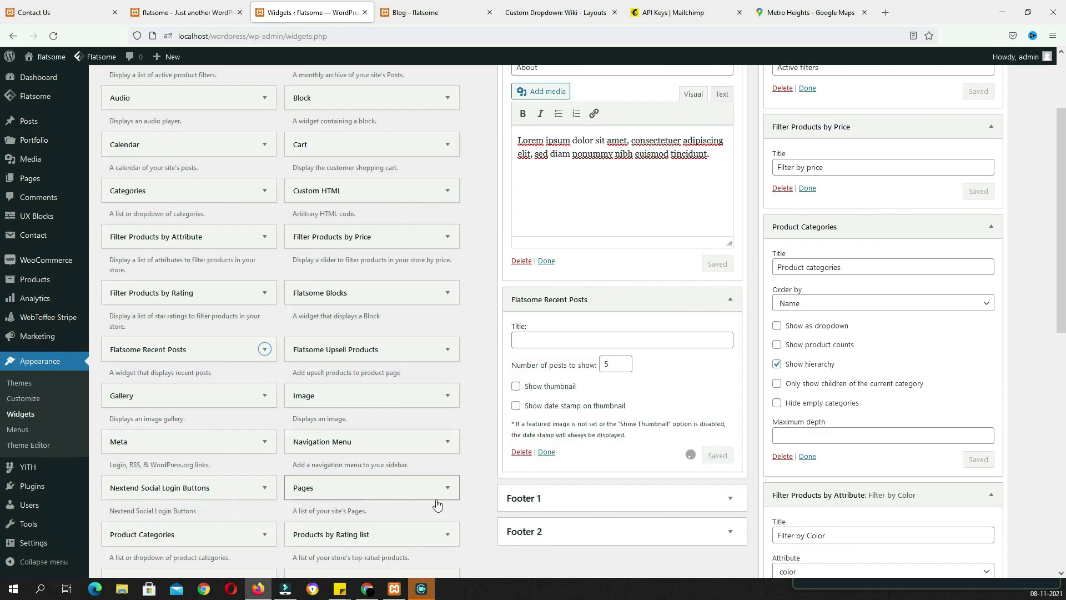
{"action": "left_click", "coordinate": [555, 340]}
{"action": "type", "text": "Latest Posts"}
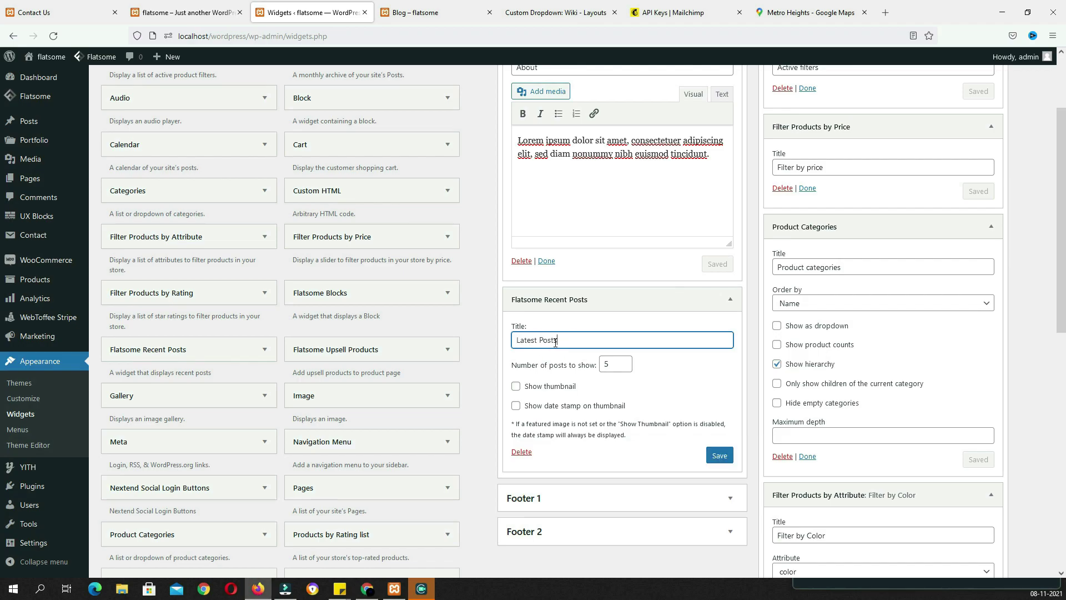
{"action": "scroll", "coordinate": [627, 367], "scroll_direction": "down", "scroll_amount": 3}
{"action": "left_click", "coordinate": [720, 285]}
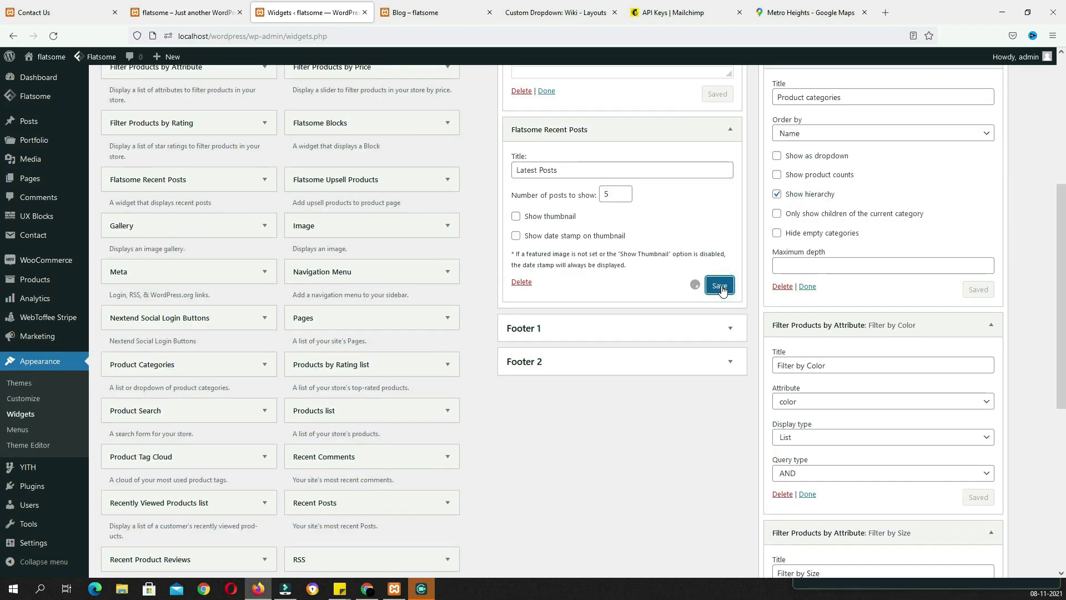
Add Categories, Tag Cloud and Recent Comments widgets to the Sidebar, saving Recent Comments
{"action": "scroll", "coordinate": [379, 367], "scroll_direction": "down", "scroll_amount": 3}
{"action": "scroll", "coordinate": [371, 375], "scroll_direction": "up", "scroll_amount": 6}
{"action": "left_click", "coordinate": [183, 194]}
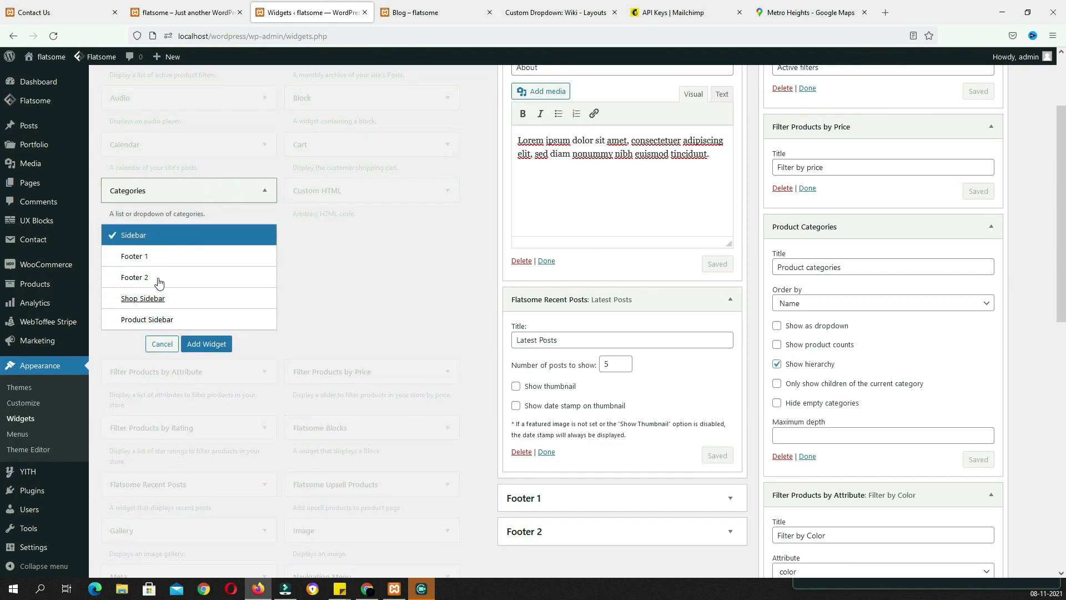
{"action": "left_click", "coordinate": [206, 344]}
{"action": "scroll", "coordinate": [96, 388], "scroll_direction": "down", "scroll_amount": 4}
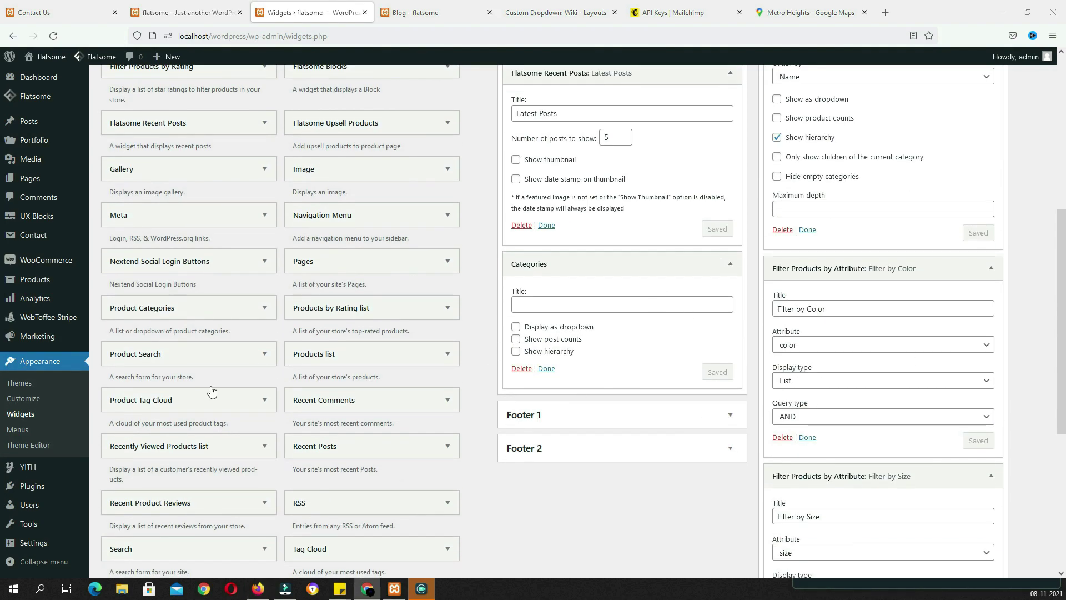
{"action": "scroll", "coordinate": [418, 400], "scroll_direction": "down", "scroll_amount": 4}
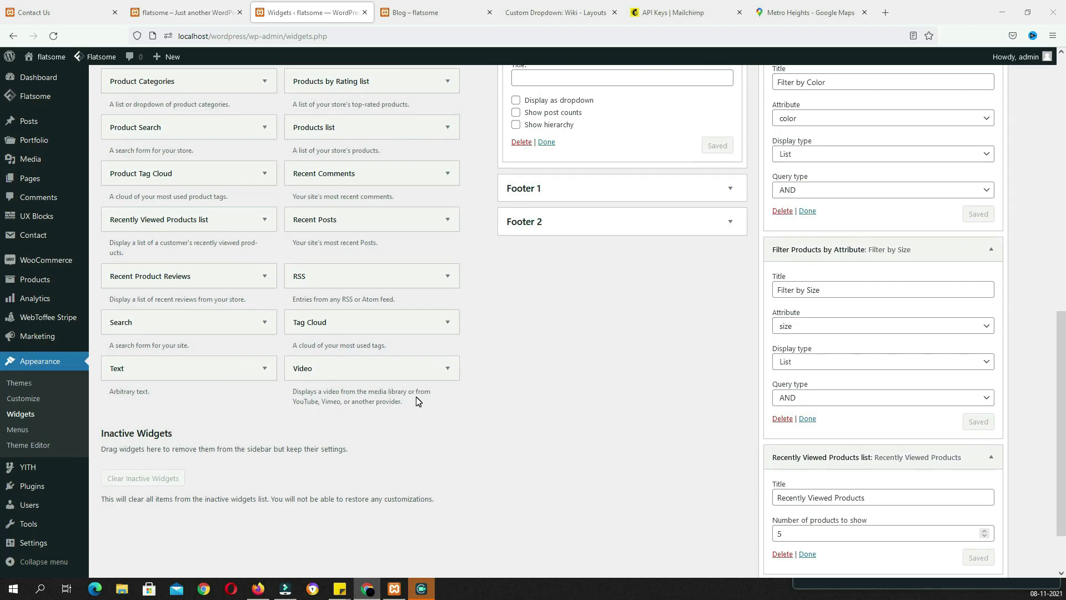
{"action": "left_click", "coordinate": [363, 322]}
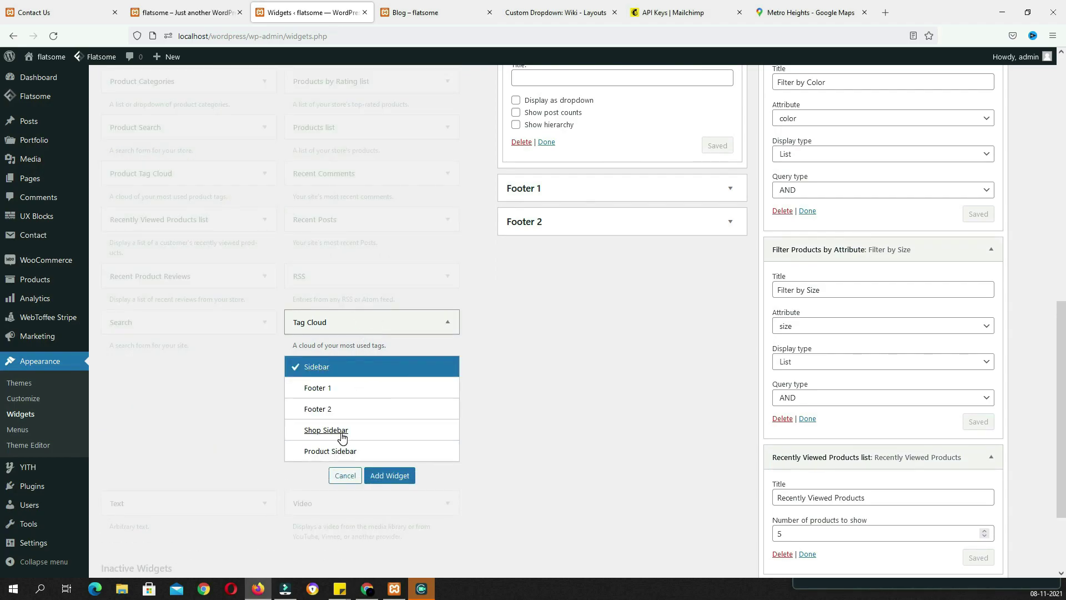
{"action": "left_click", "coordinate": [390, 477]}
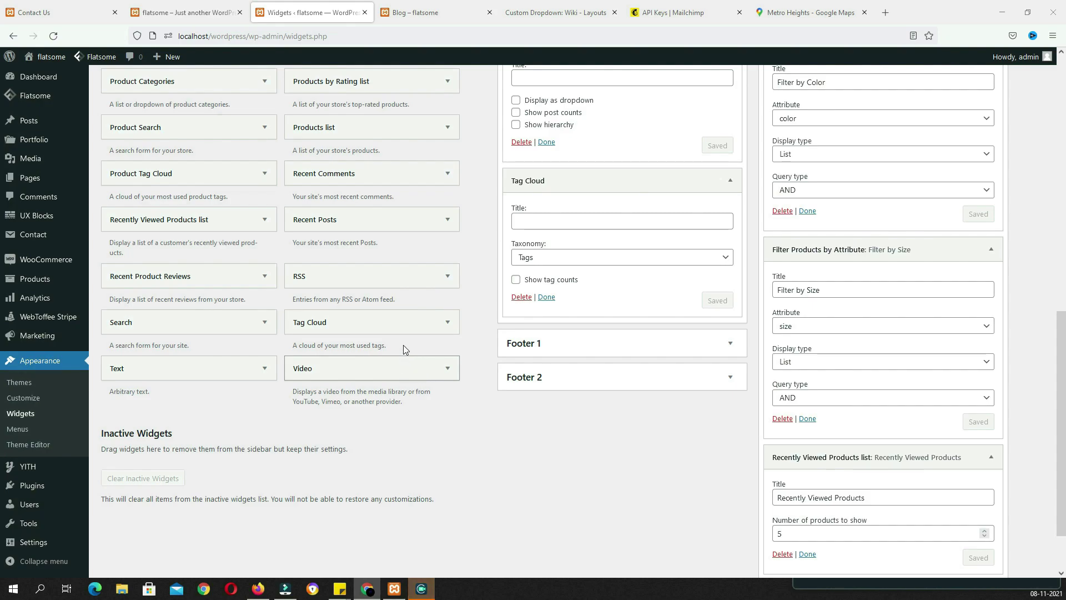
{"action": "left_click", "coordinate": [377, 173]}
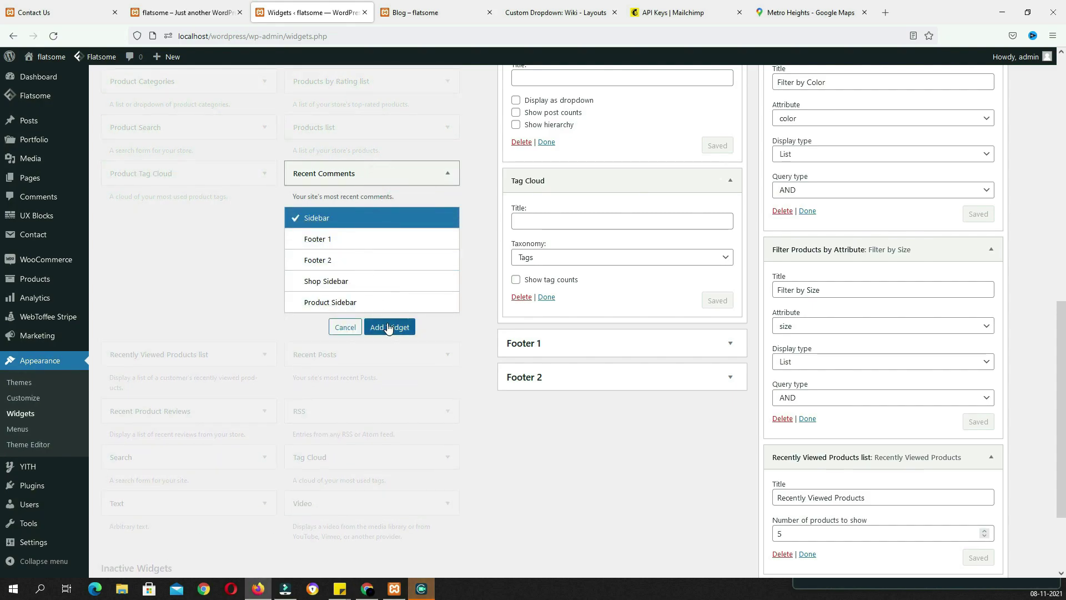
{"action": "left_click", "coordinate": [388, 328]}
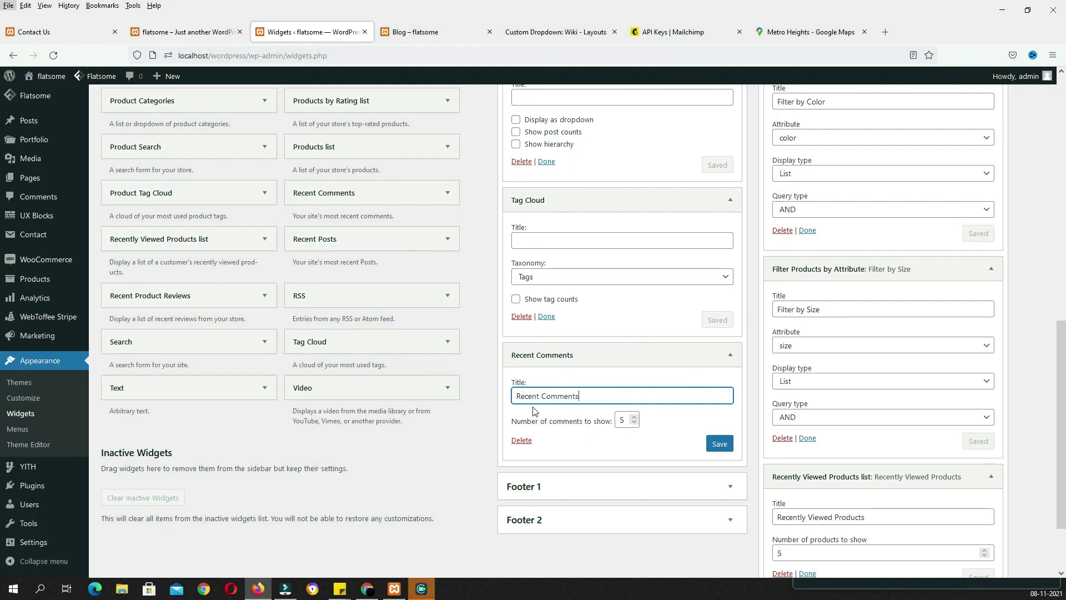
{"action": "left_click", "coordinate": [720, 444]}
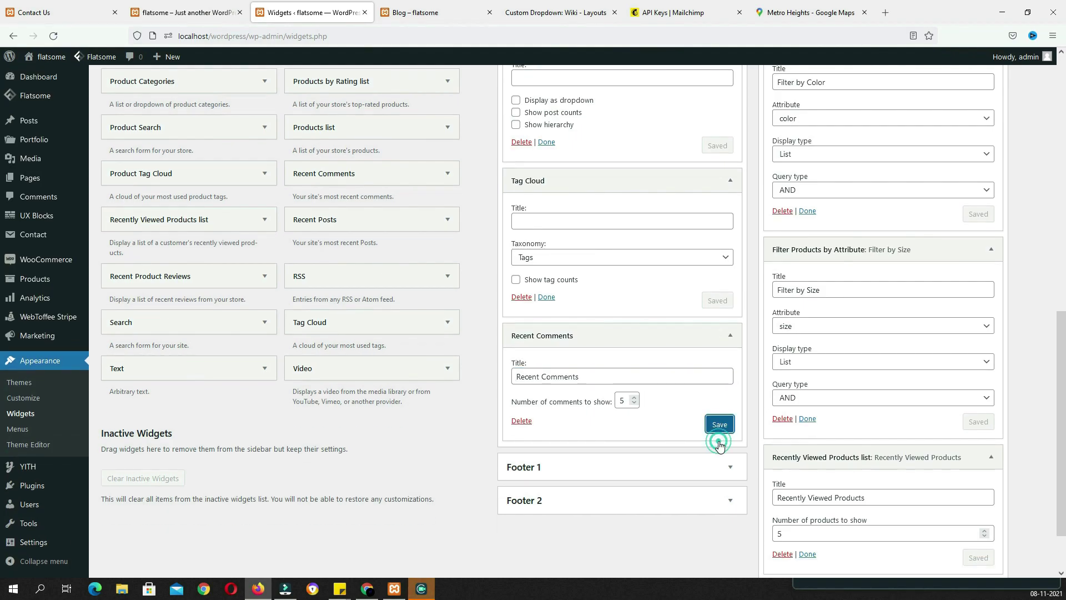
Title the Tag Cloud widget 'tags' and the Categories widget 'Category', saving each widget
{"action": "left_click", "coordinate": [537, 220]}
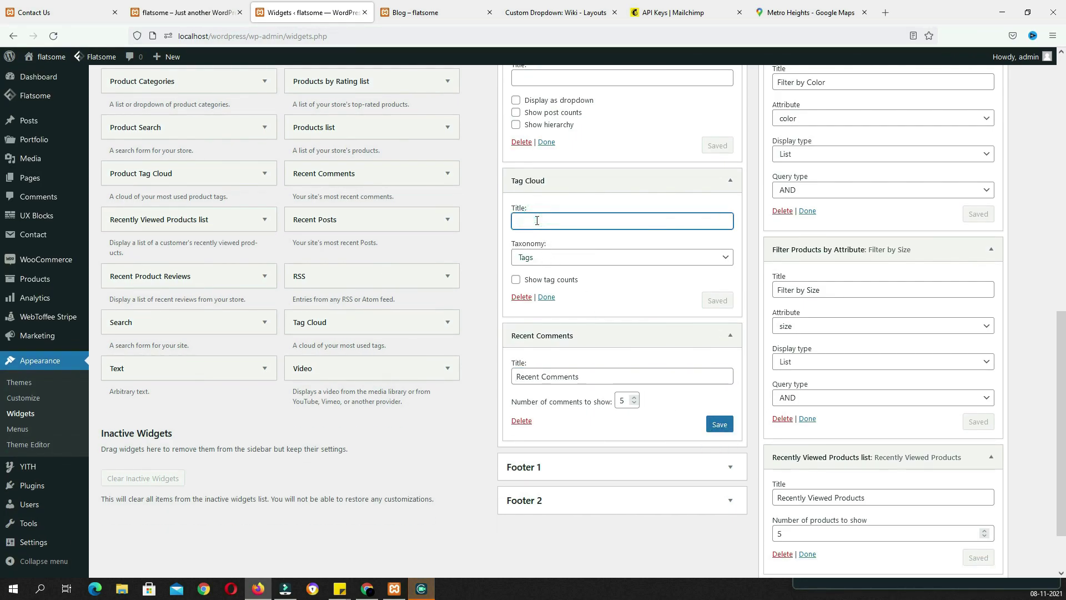
{"action": "type", "text": "tags"}
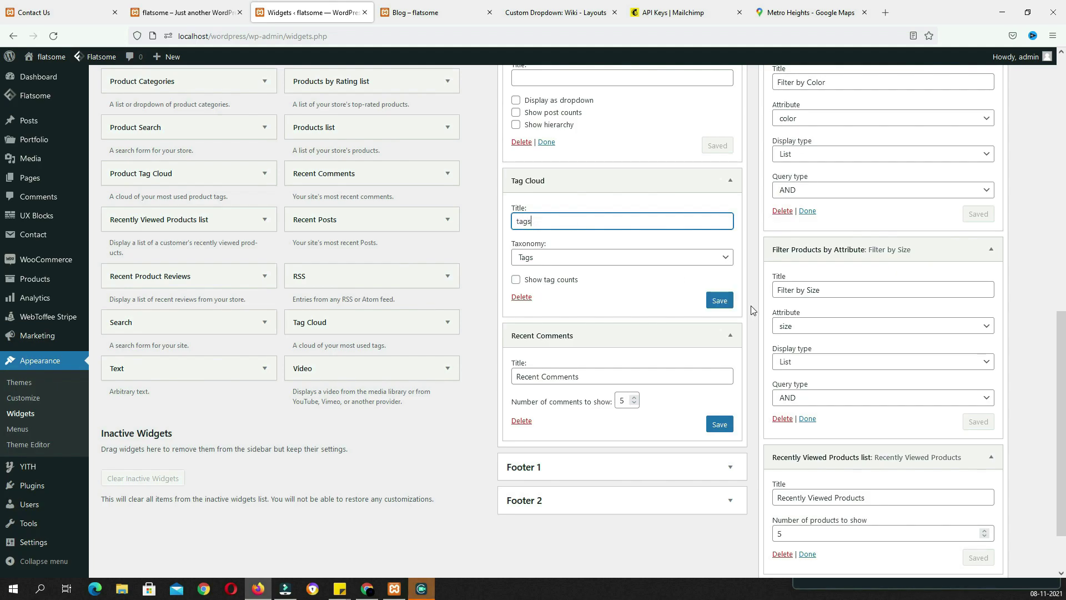
{"action": "left_click", "coordinate": [719, 300]}
{"action": "left_click", "coordinate": [719, 423]}
{"action": "scroll", "coordinate": [720, 423], "scroll_direction": "up", "scroll_amount": 3}
{"action": "left_click", "coordinate": [555, 253]}
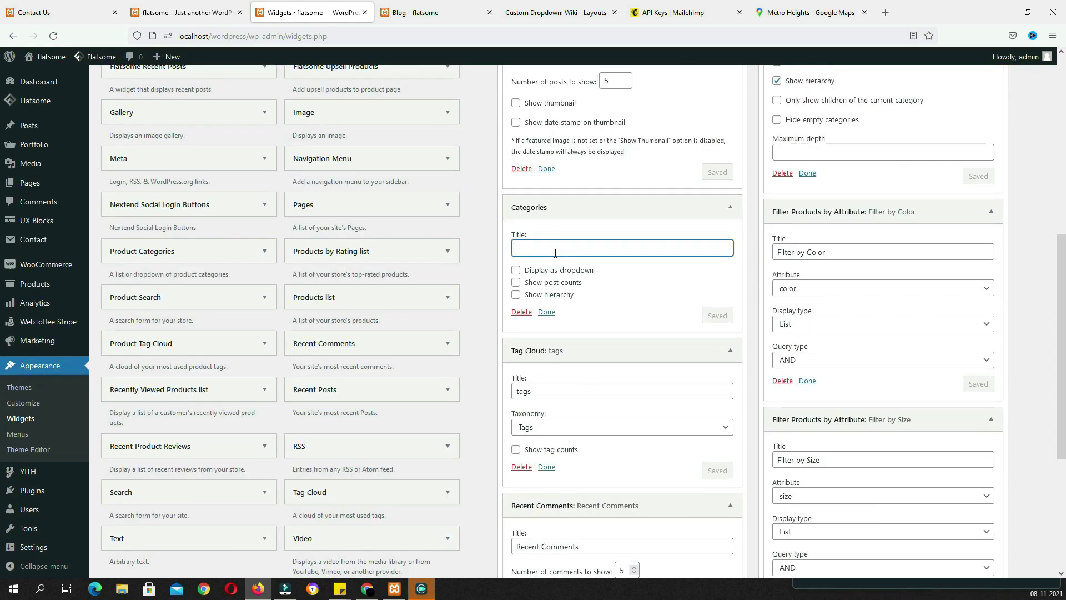
{"action": "type", "text": "Category"}
{"action": "left_click", "coordinate": [720, 318]}
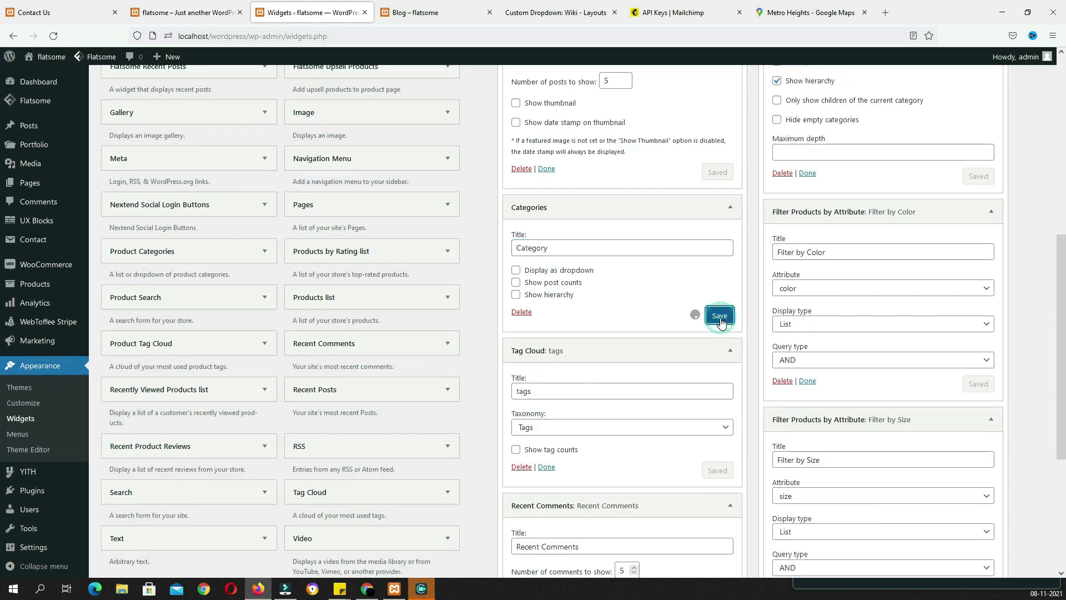
{"action": "key", "text": "ctrl+Tab"}
Reload the blog to confirm the About, Latest Posts and Category sidebar widgets, then return to the Dashboard
{"action": "left_click", "coordinate": [52, 35]}
{"action": "scroll", "coordinate": [790, 361], "scroll_direction": "down", "scroll_amount": 4}
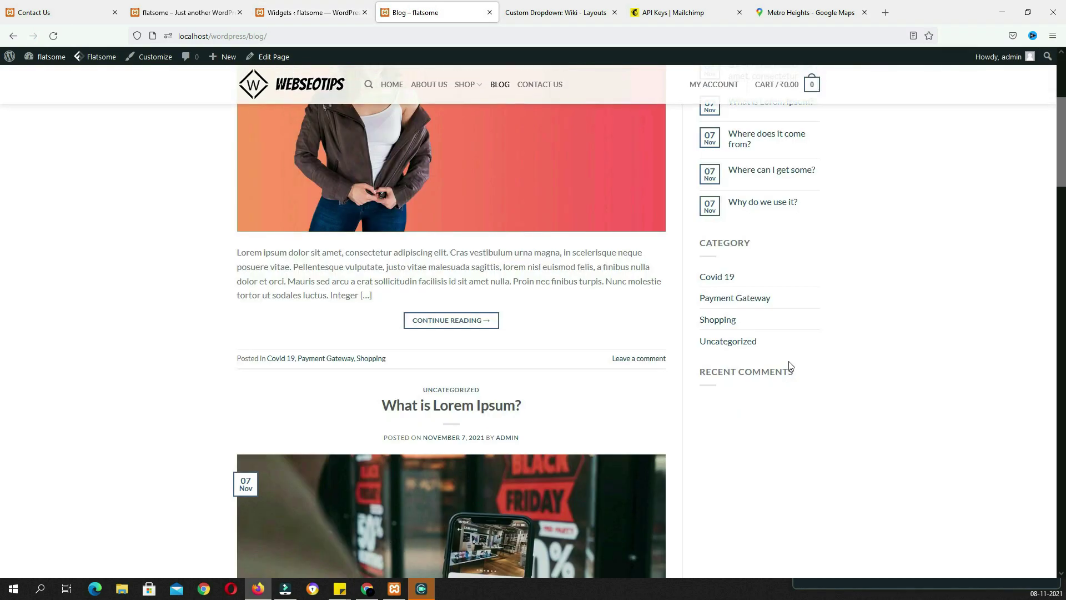
{"action": "key", "text": "alt"}
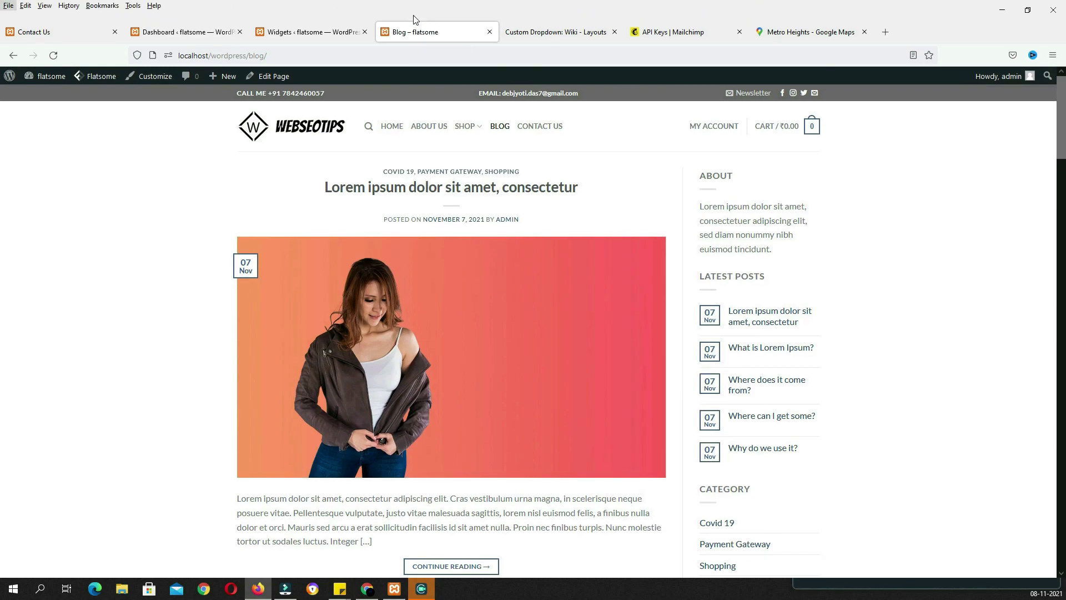
{"action": "left_click", "coordinate": [215, 33]}
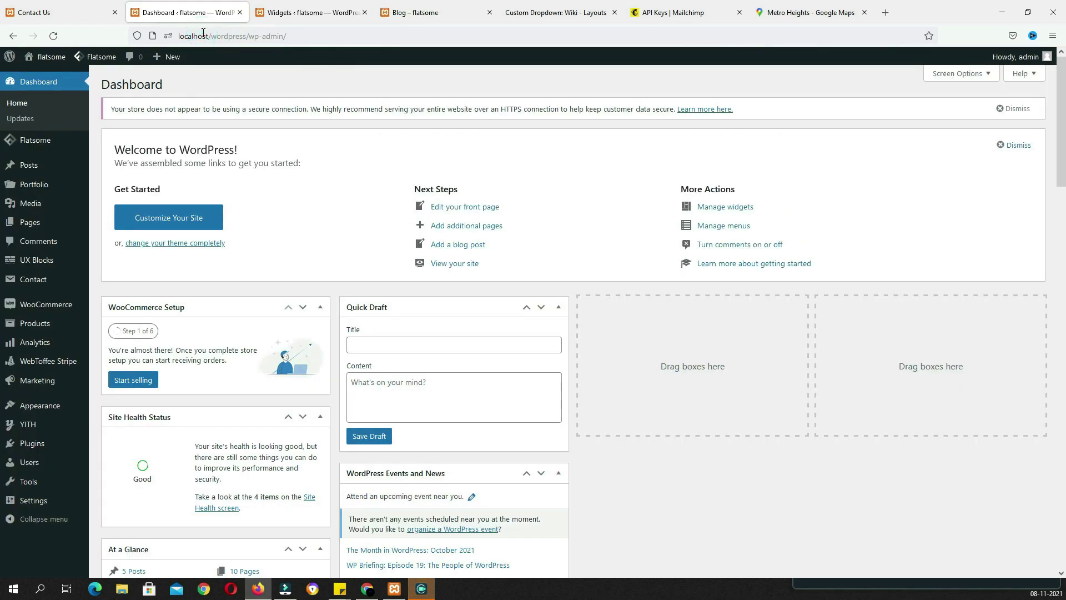
Open Flatsome Theme Options, look through the Header Top Bar settings, then move to Header Main
{"action": "mouse_move", "coordinate": [101, 57]}
{"action": "left_click", "coordinate": [108, 83]}
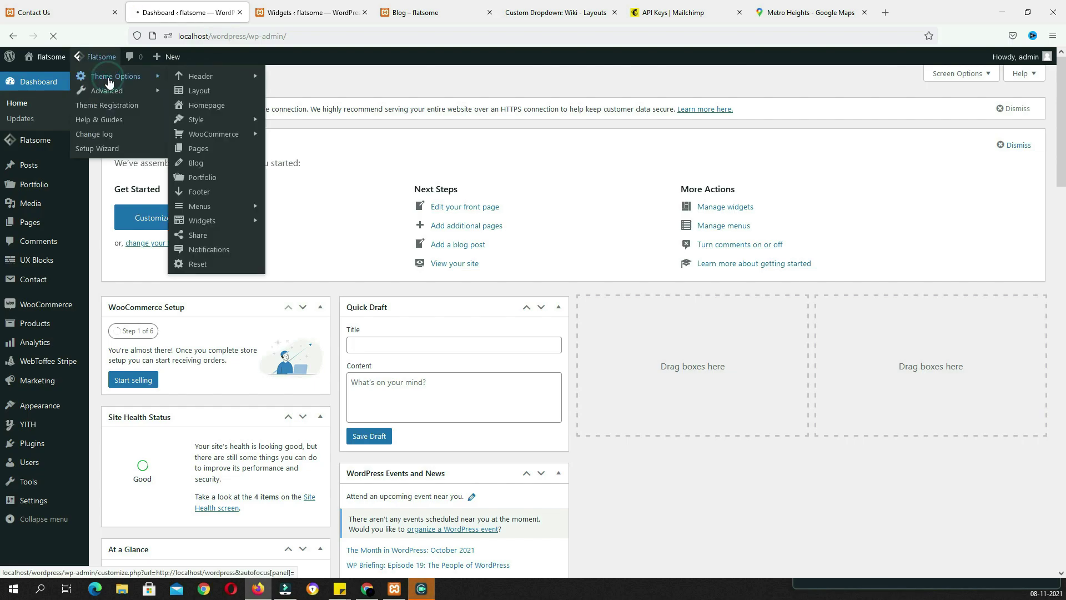
{"action": "left_click", "coordinate": [96, 188]}
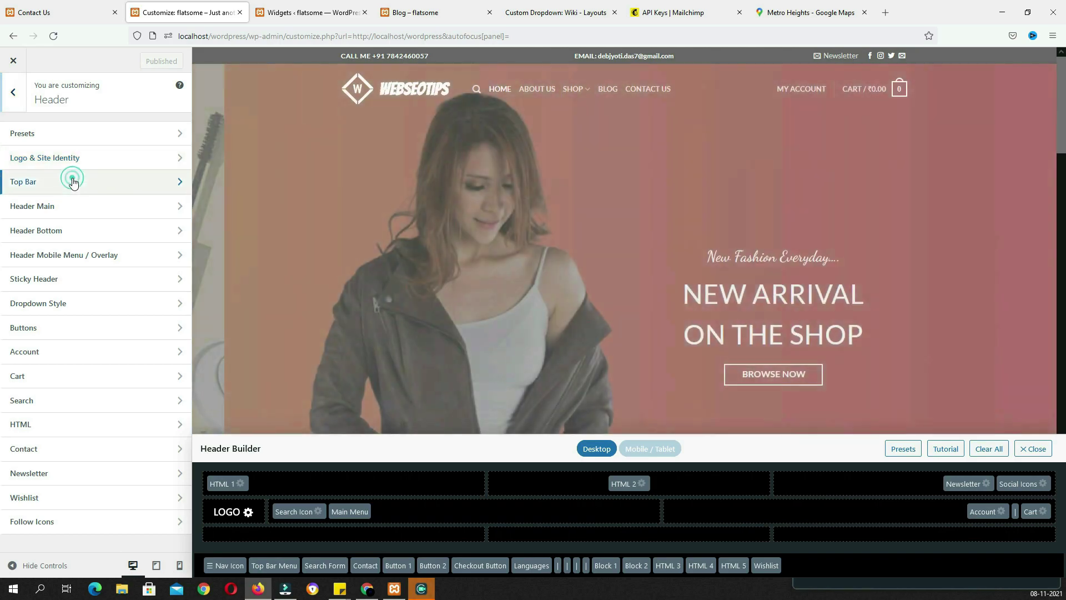
{"action": "left_click", "coordinate": [71, 181]}
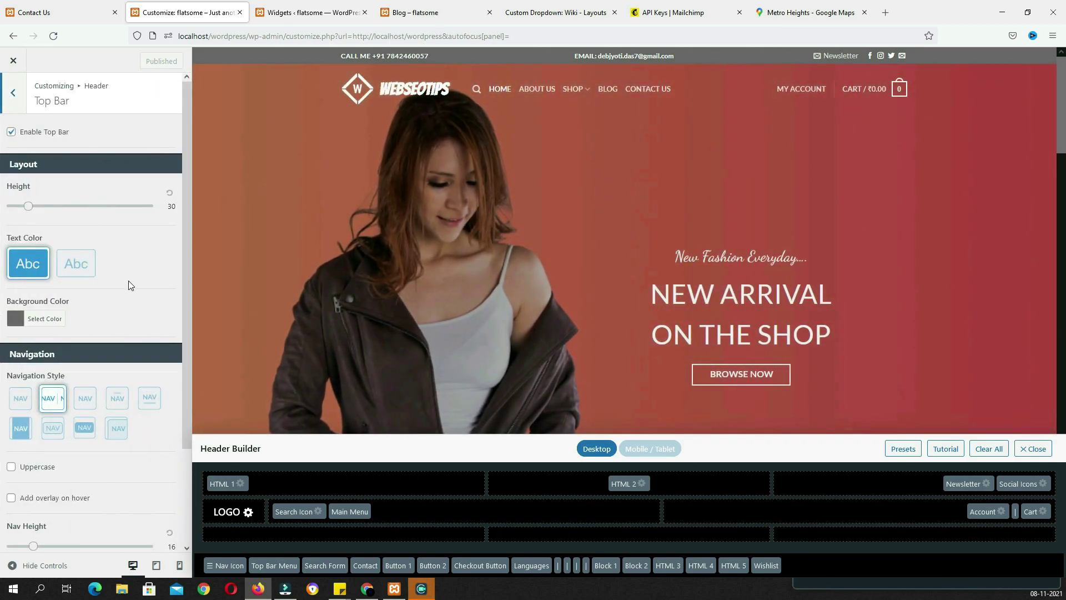
{"action": "scroll", "coordinate": [131, 281], "scroll_direction": "down", "scroll_amount": 2}
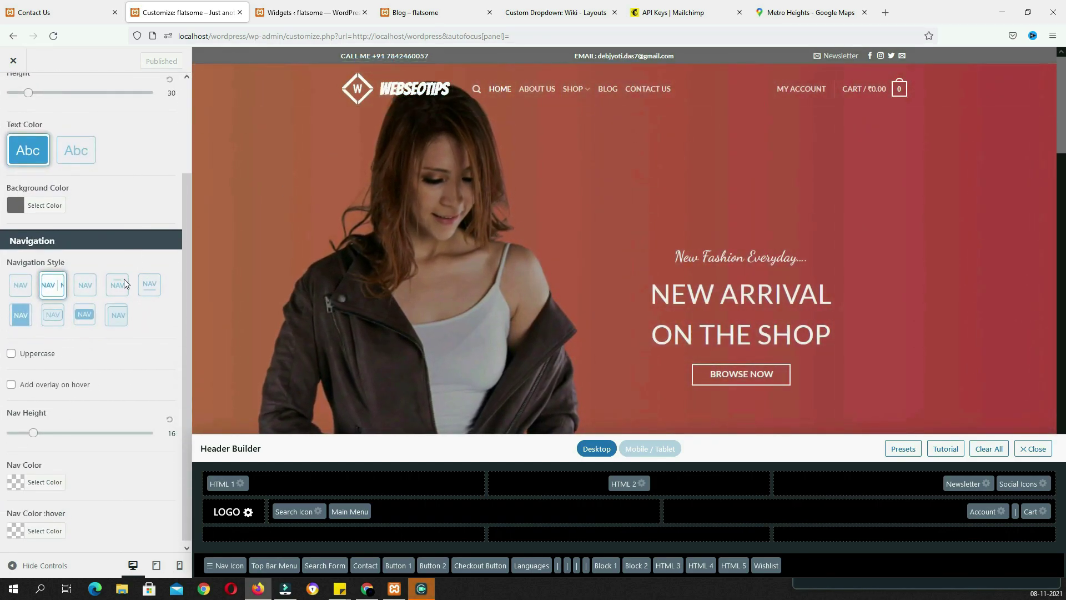
{"action": "scroll", "coordinate": [116, 342], "scroll_direction": "down", "scroll_amount": 1}
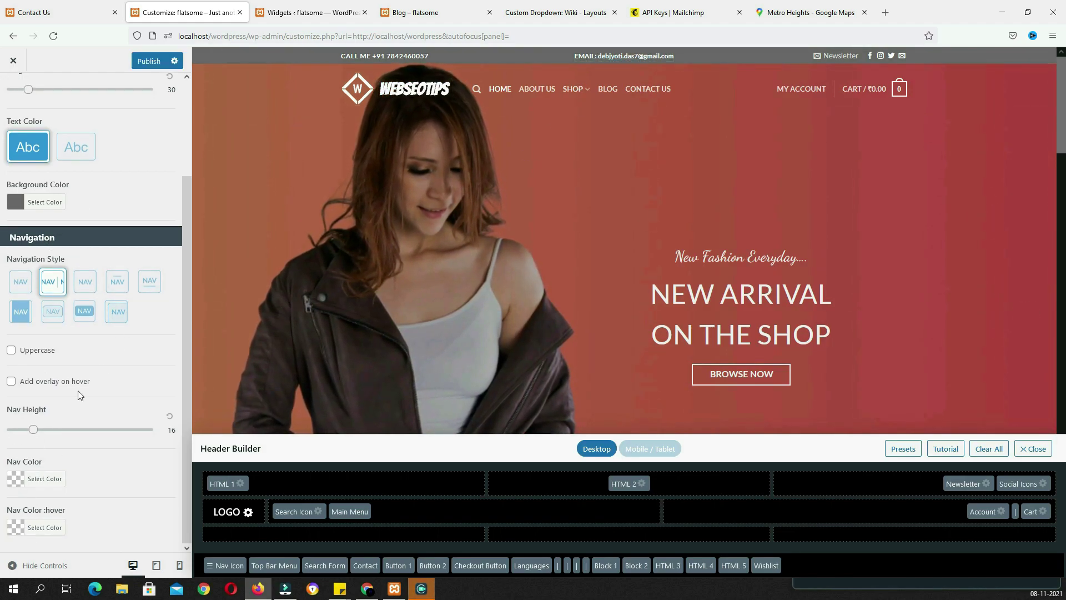
{"action": "scroll", "coordinate": [44, 166], "scroll_direction": "up", "scroll_amount": 10}
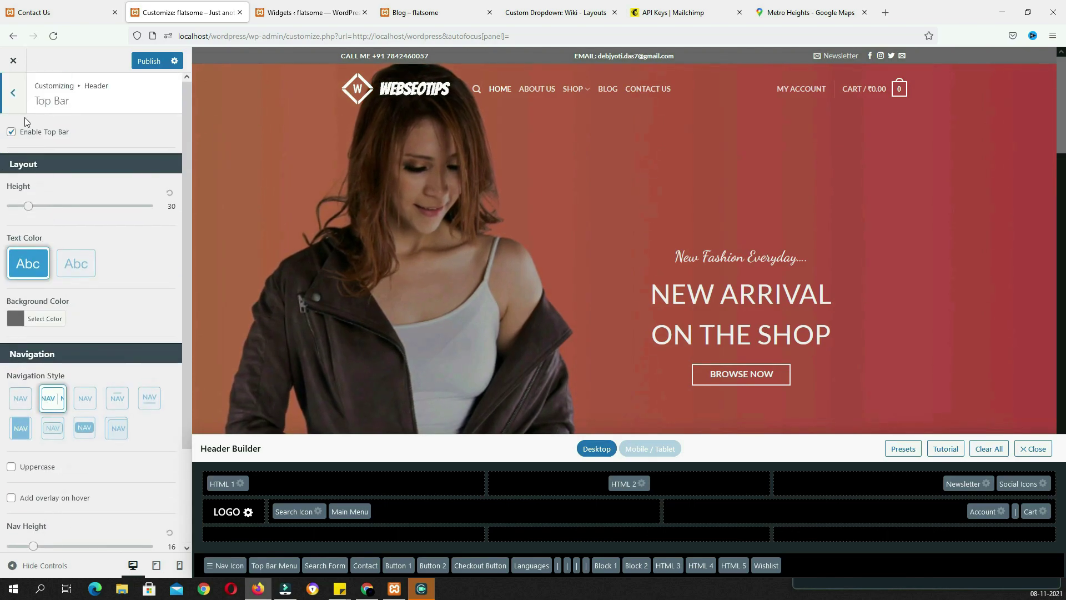
{"action": "left_click", "coordinate": [10, 92]}
{"action": "left_click", "coordinate": [61, 215]}
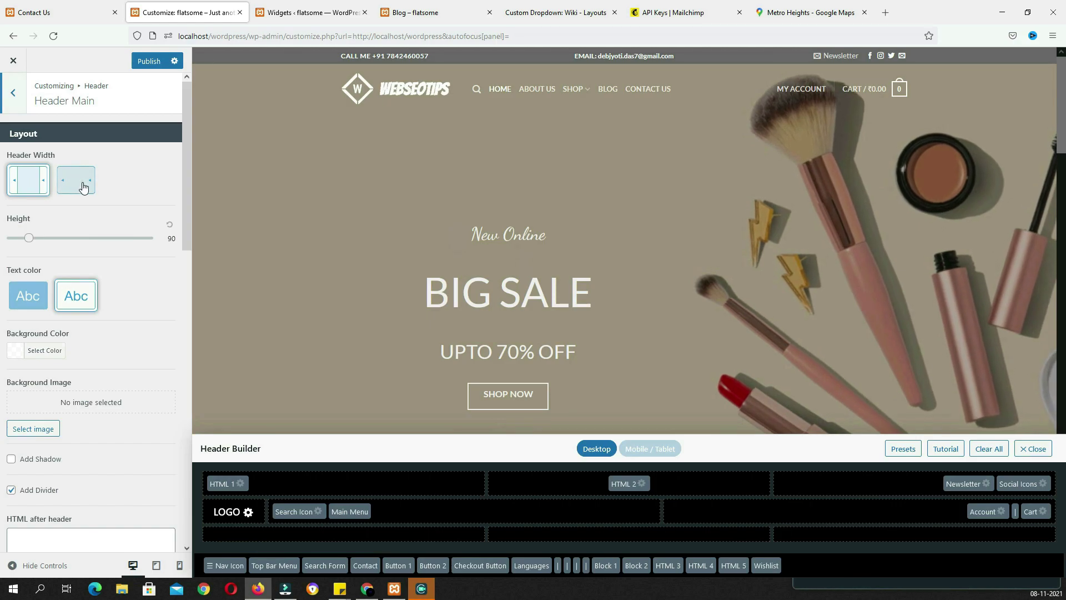
Try M and L navigation sizes in Header Main, settling back on Default
{"action": "left_click", "coordinate": [36, 185]}
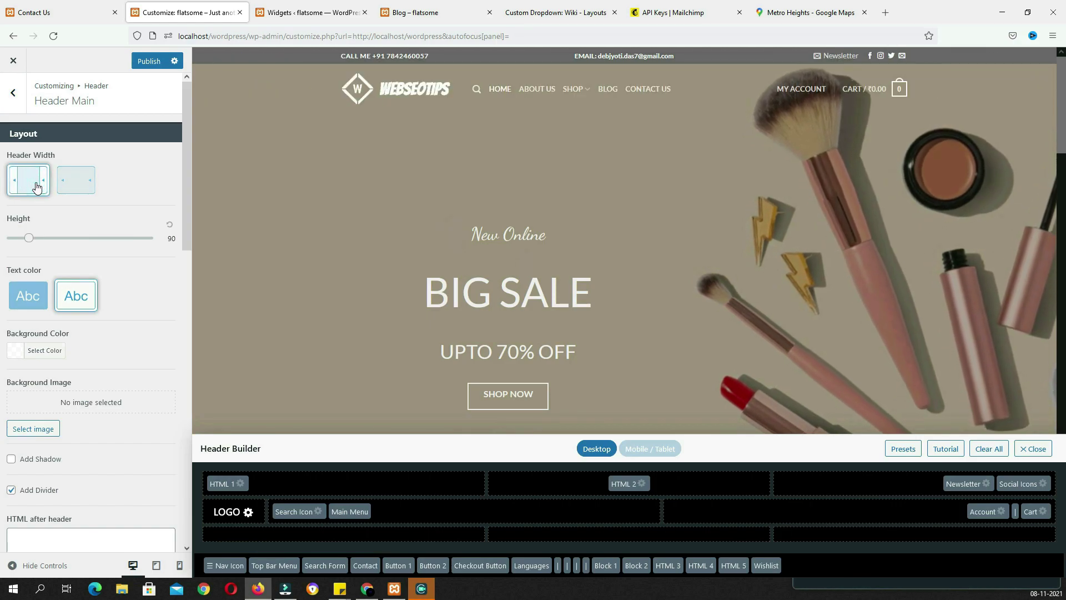
{"action": "scroll", "coordinate": [62, 206], "scroll_direction": "down", "scroll_amount": 2}
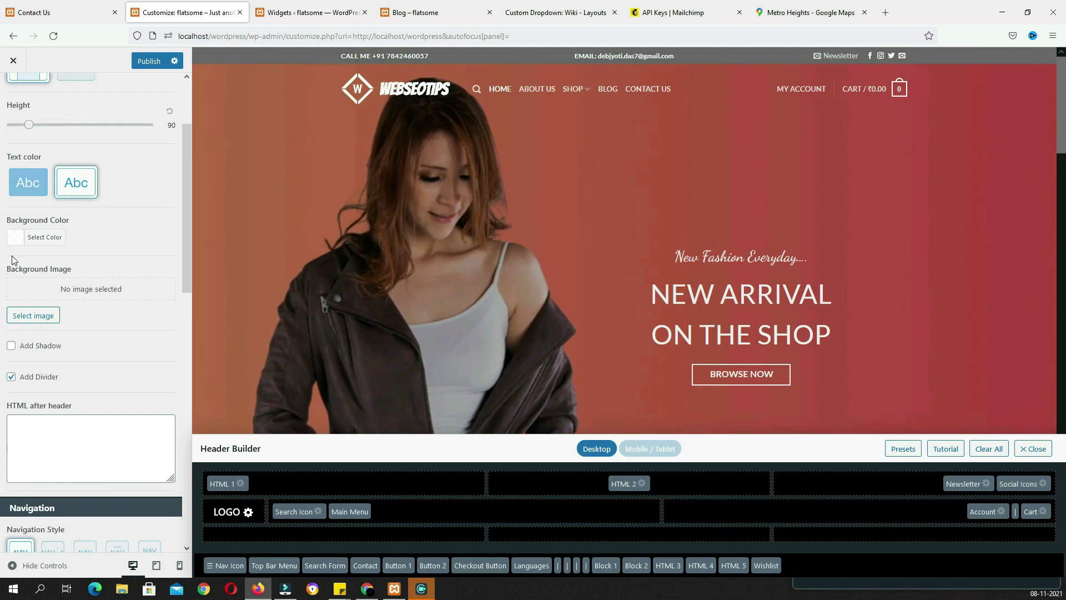
{"action": "scroll", "coordinate": [114, 309], "scroll_direction": "down", "scroll_amount": 7}
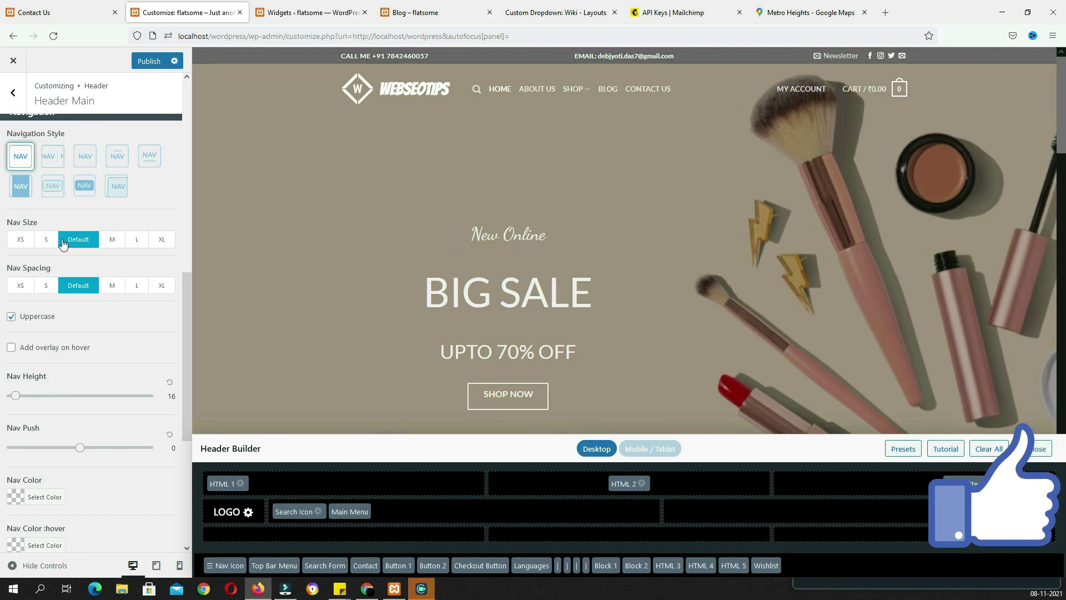
{"action": "left_click", "coordinate": [111, 242]}
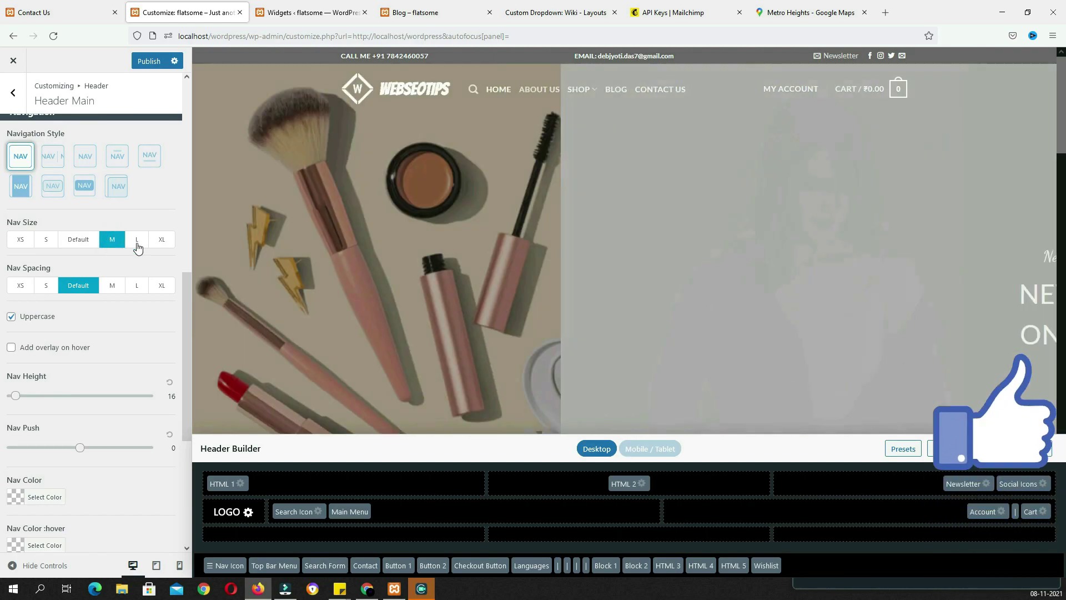
{"action": "left_click", "coordinate": [137, 245]}
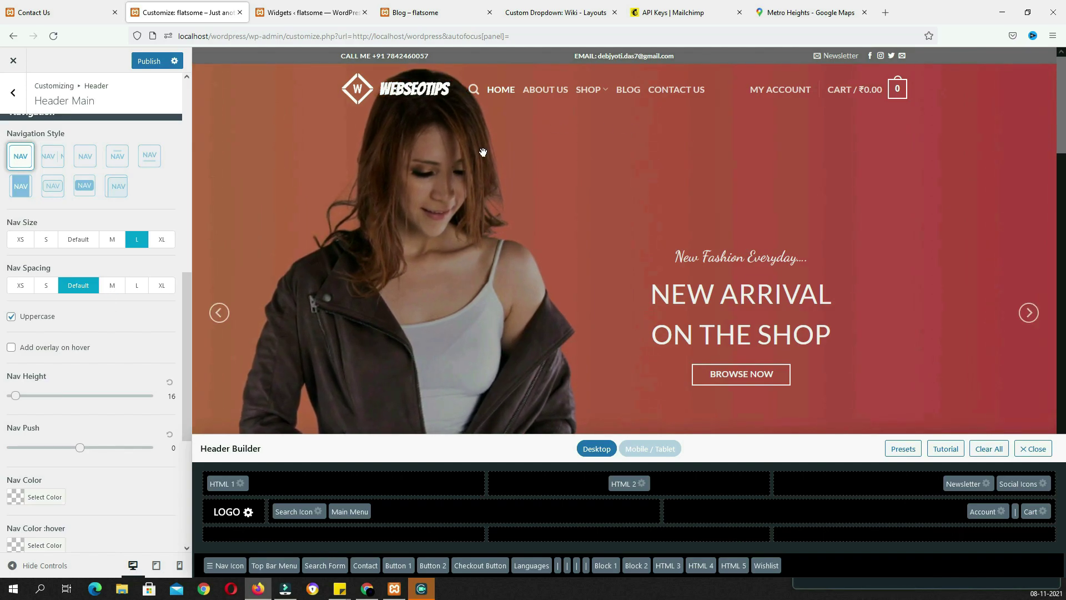
{"action": "left_click", "coordinate": [78, 239]}
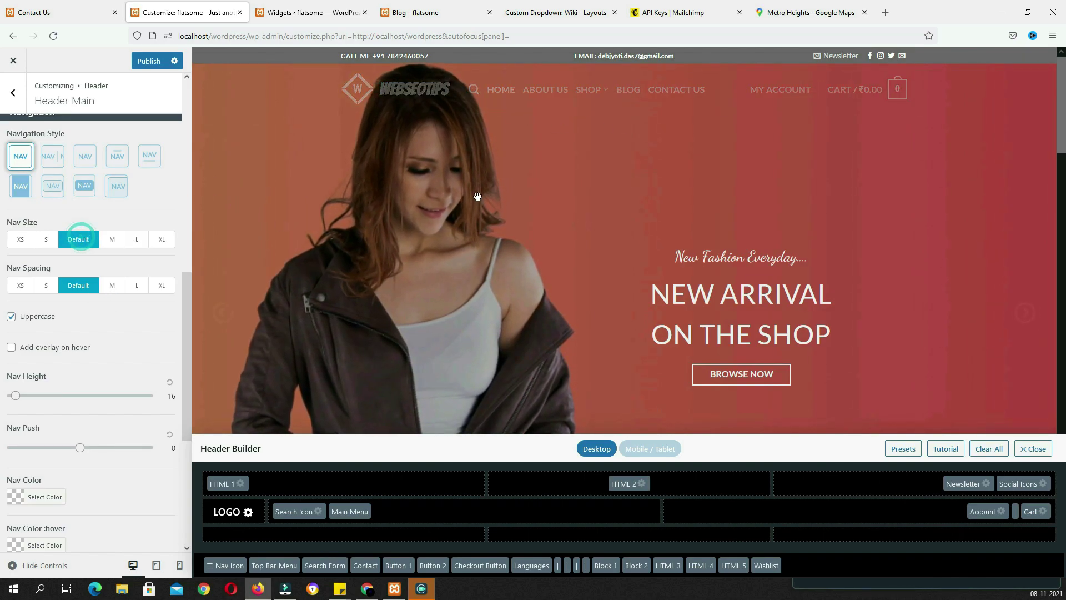
{"action": "scroll", "coordinate": [114, 311], "scroll_direction": "down", "scroll_amount": 1}
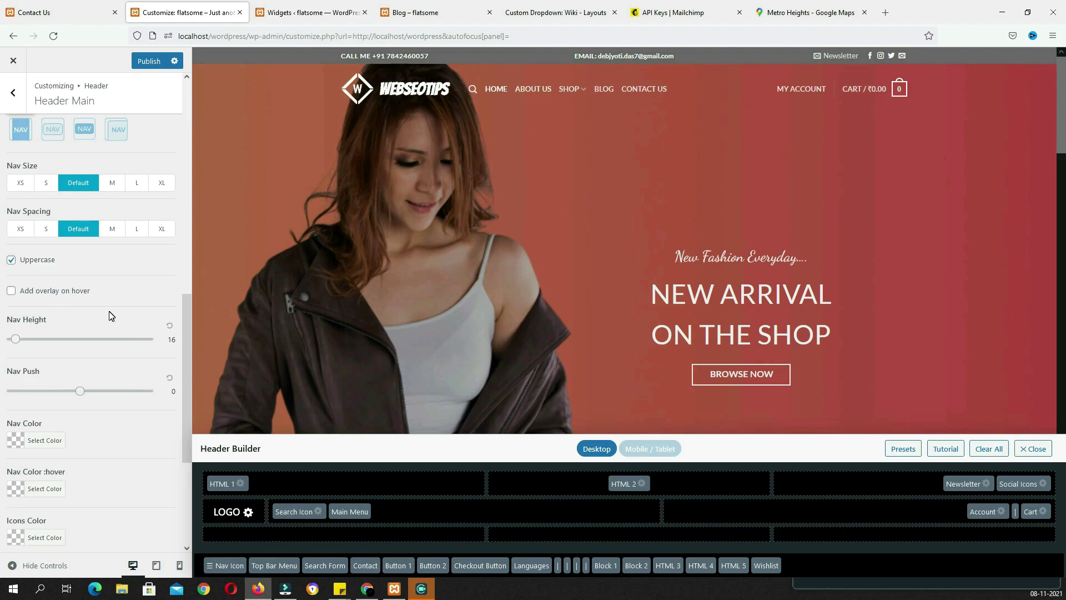
{"action": "scroll", "coordinate": [111, 315], "scroll_direction": "down", "scroll_amount": 2}
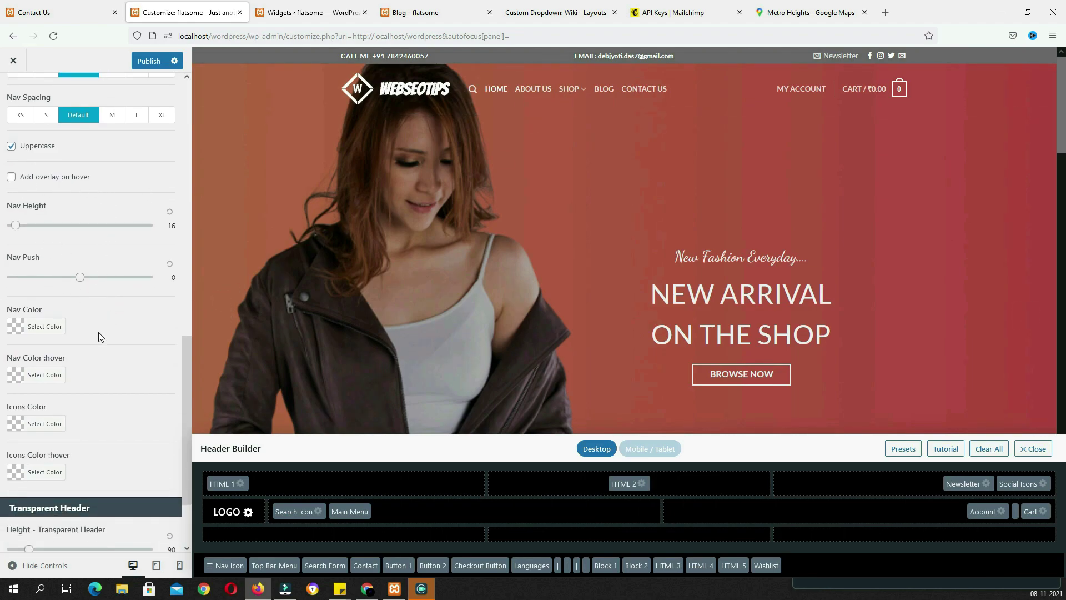
{"action": "scroll", "coordinate": [101, 422], "scroll_direction": "down", "scroll_amount": 2}
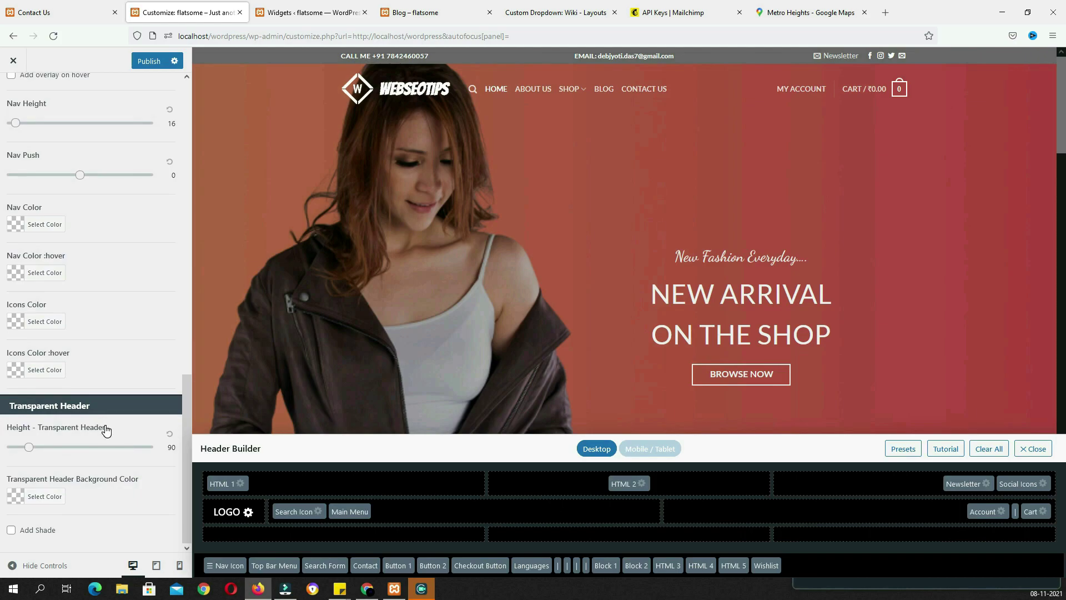
{"action": "scroll", "coordinate": [106, 431], "scroll_direction": "up", "scroll_amount": 4}
{"action": "left_click", "coordinate": [89, 335]}
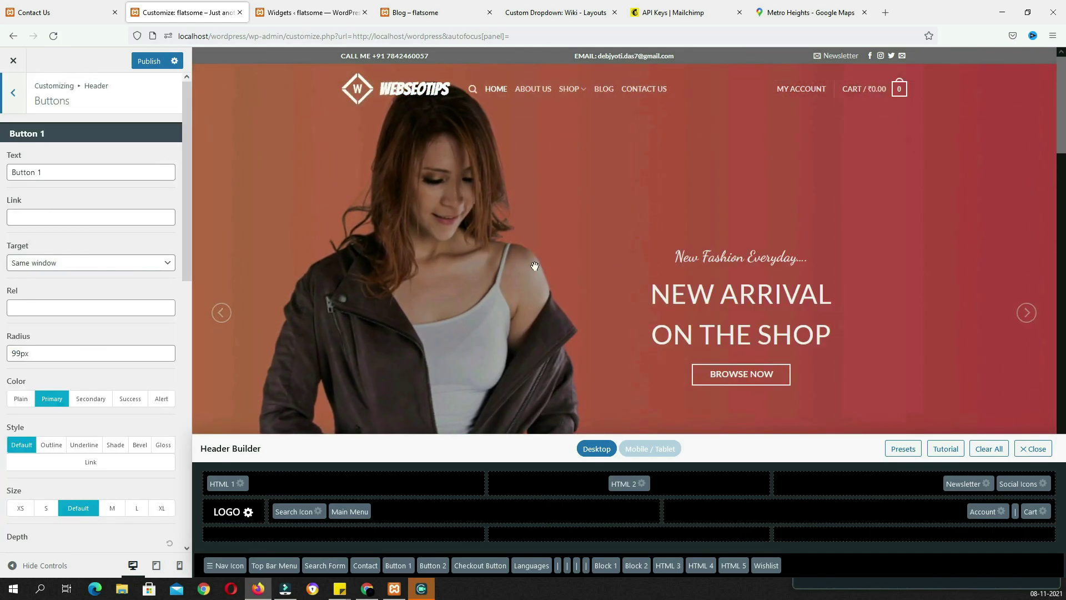
Try the basket cart icon style in the header Cart settings, then revert to the numbered '10' style
{"action": "left_click", "coordinate": [13, 93]}
{"action": "left_click", "coordinate": [59, 383]}
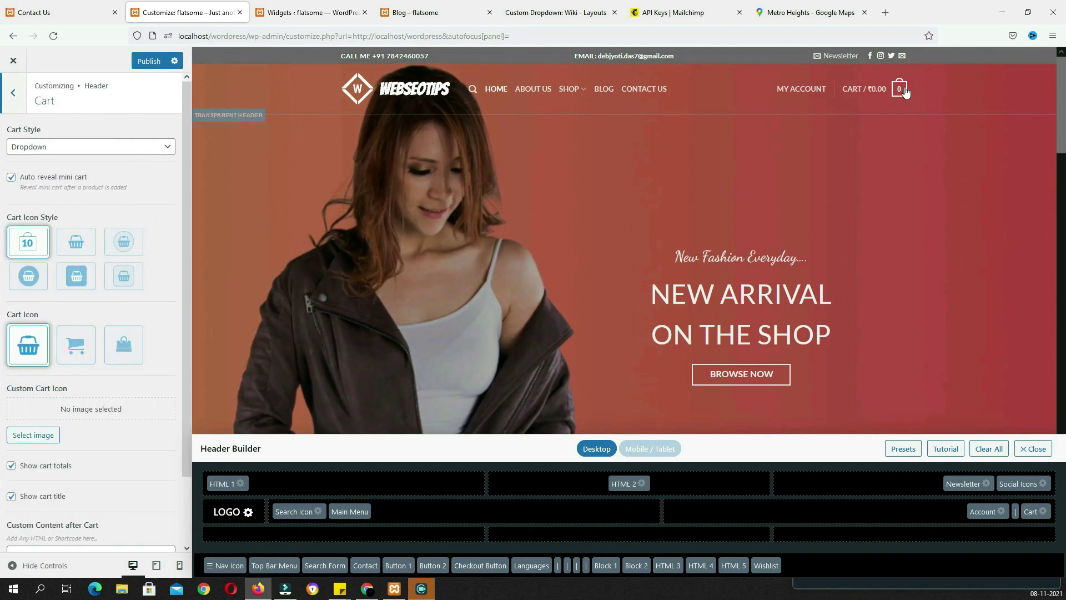
{"action": "mouse_move", "coordinate": [900, 91]}
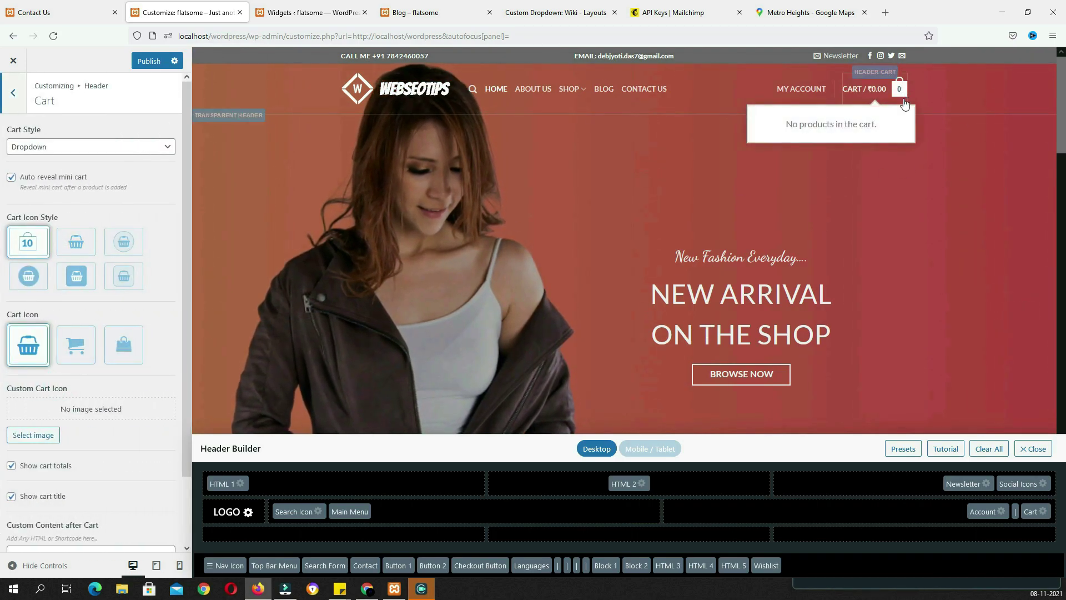
{"action": "left_click", "coordinate": [78, 244]}
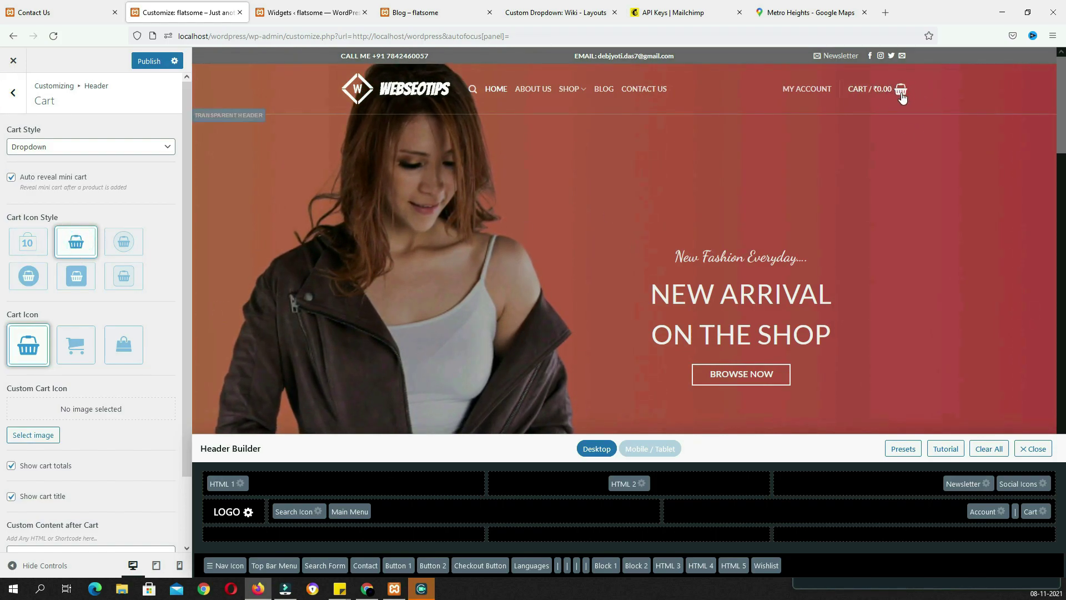
{"action": "left_click", "coordinate": [31, 254]}
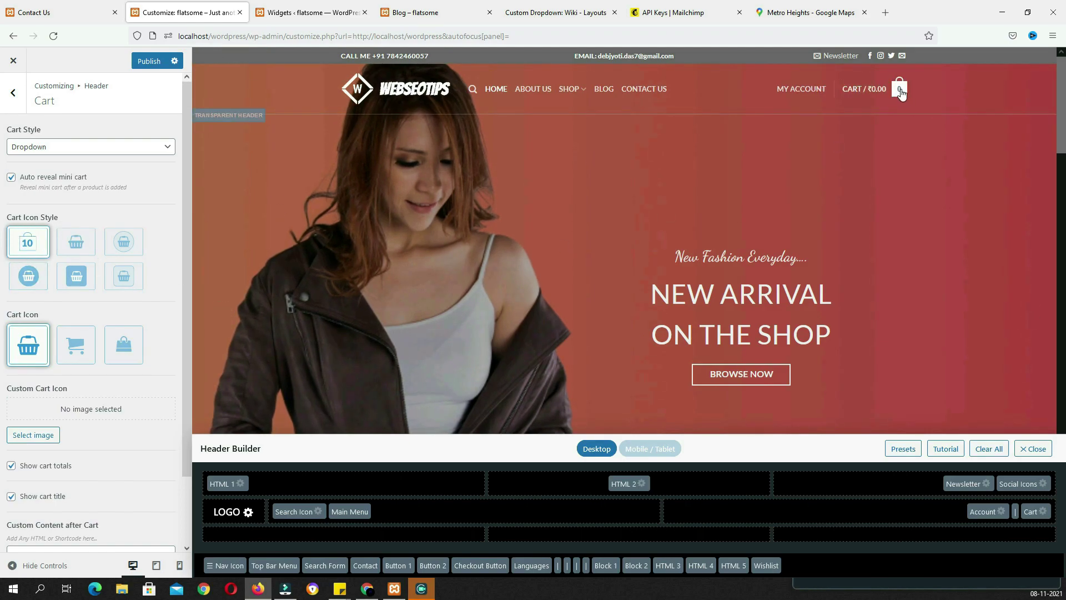
{"action": "scroll", "coordinate": [95, 333], "scroll_direction": "down", "scroll_amount": 2}
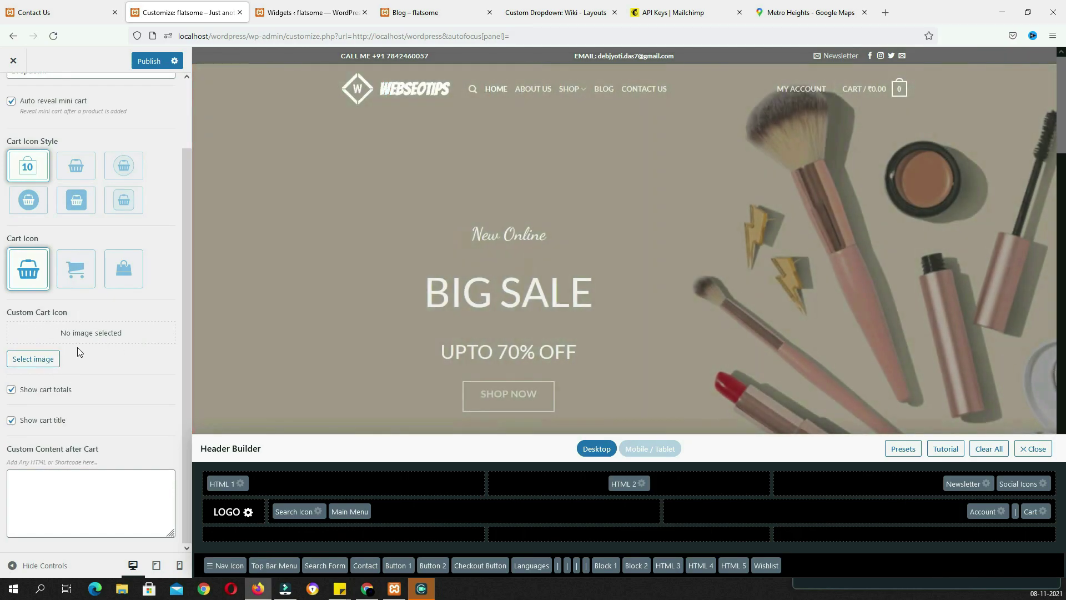
Look through the header Newsletter settings, then return to the top-level Customizer sections
{"action": "key", "text": "Escape"}
{"action": "left_click", "coordinate": [90, 476]}
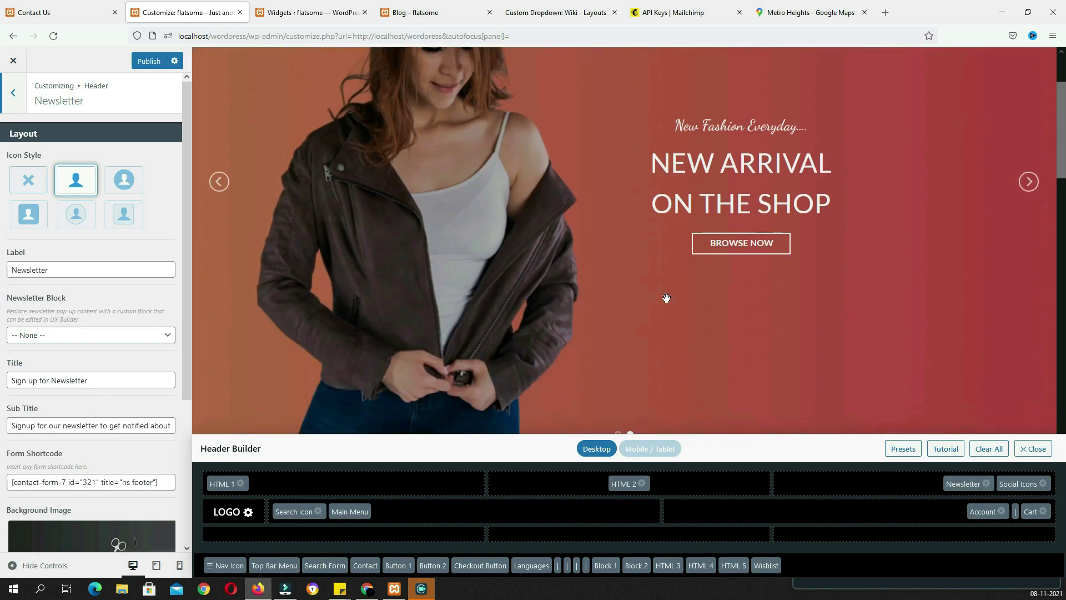
{"action": "scroll", "coordinate": [121, 419], "scroll_direction": "down", "scroll_amount": 1}
{"action": "scroll", "coordinate": [121, 419], "scroll_direction": "down", "scroll_amount": 2}
{"action": "key", "text": "Escape"}
{"action": "key", "text": "Escape"}
{"action": "left_click", "coordinate": [48, 207]}
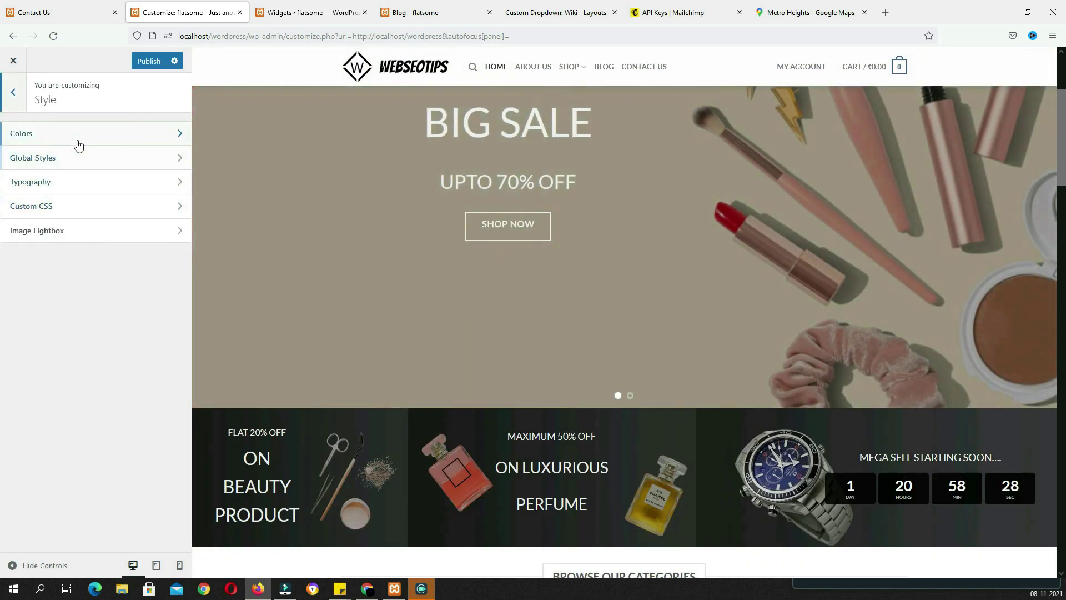
Set the Primary Color in Style › Colors to crimson #df0156 and publish it
{"action": "left_click", "coordinate": [78, 135]}
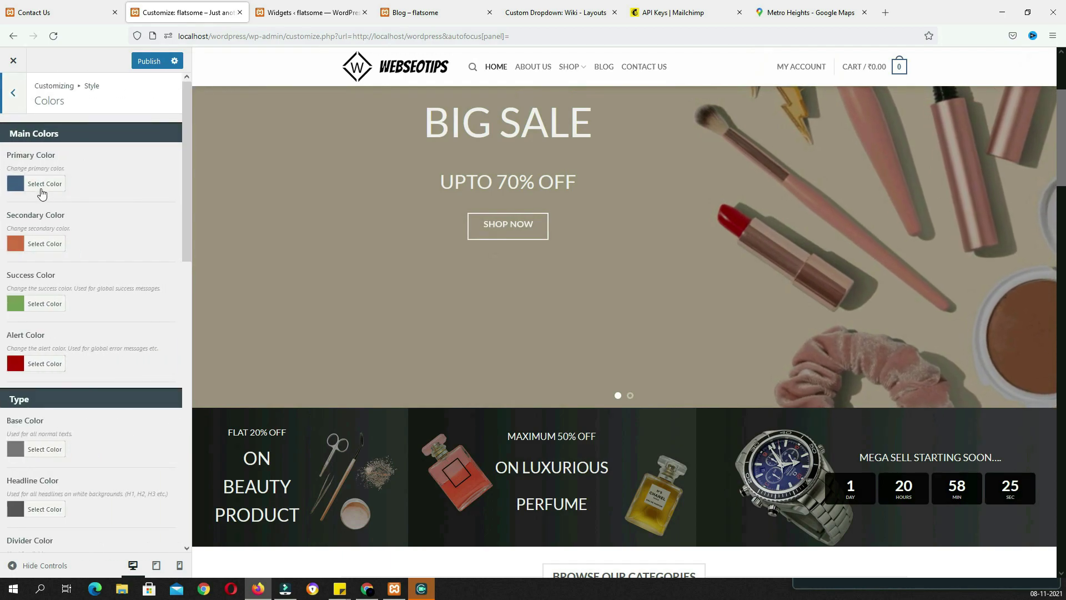
{"action": "scroll", "coordinate": [645, 384], "scroll_direction": "down", "scroll_amount": 5}
{"action": "scroll", "coordinate": [645, 384], "scroll_direction": "down", "scroll_amount": 6}
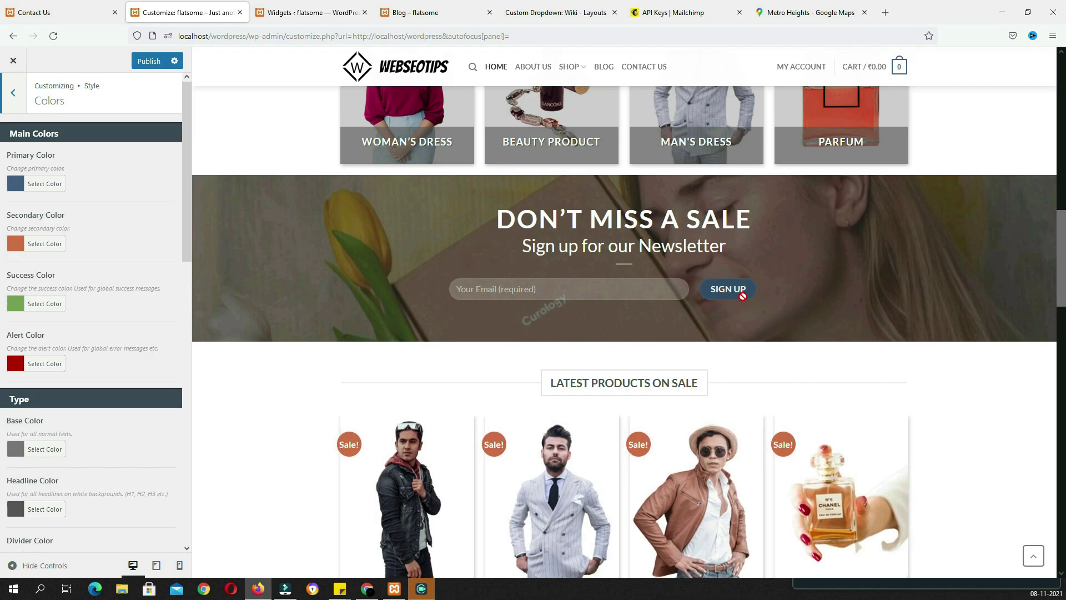
{"action": "left_click", "coordinate": [16, 184]}
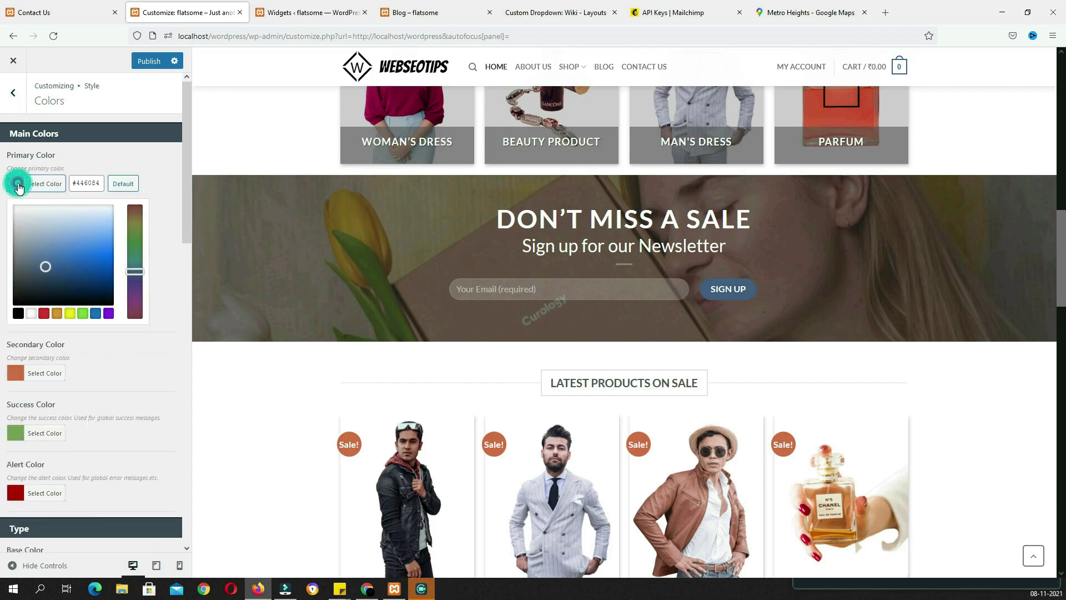
{"action": "left_click", "coordinate": [44, 314]}
{"action": "mouse_move", "coordinate": [86, 261]}
{"action": "left_mouse_down"}
{"action": "mouse_move", "coordinate": [109, 273]}
{"action": "mouse_move", "coordinate": [114, 252]}
{"action": "mouse_move", "coordinate": [102, 262]}
{"action": "left_mouse_up"}
{"action": "left_click", "coordinate": [135, 302]}
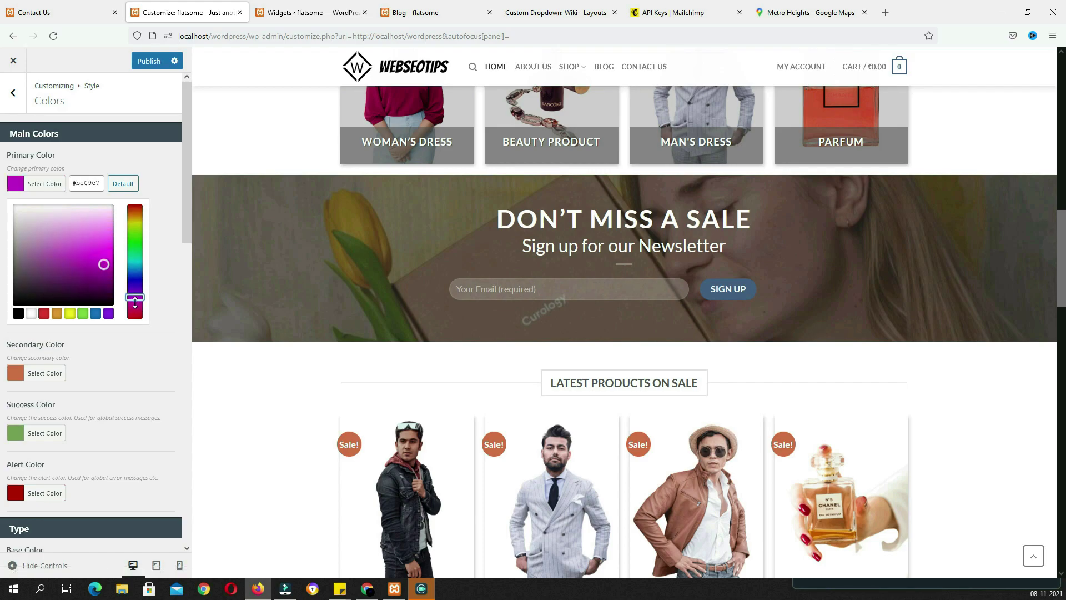
{"action": "left_click", "coordinate": [147, 62]}
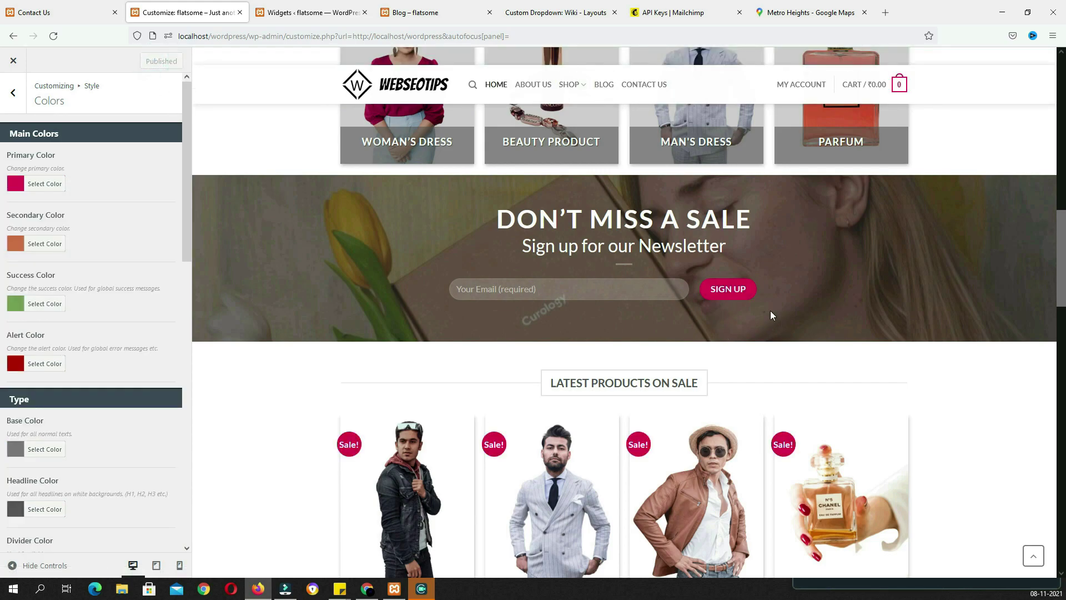
{"action": "scroll", "coordinate": [727, 327], "scroll_direction": "down", "scroll_amount": 12}
{"action": "scroll", "coordinate": [727, 358], "scroll_direction": "up", "scroll_amount": 5}
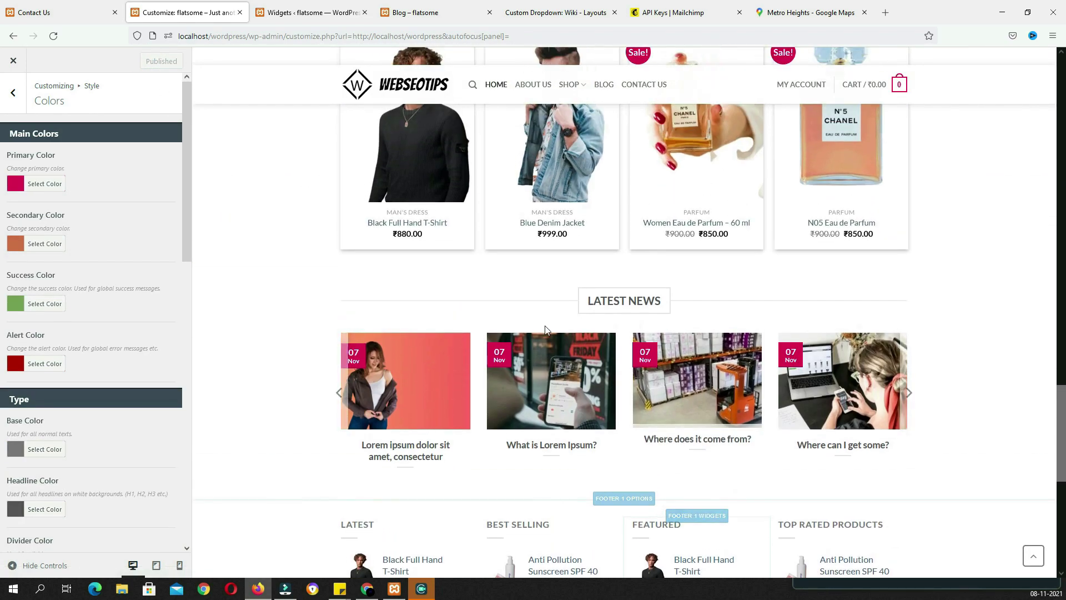
{"action": "scroll", "coordinate": [797, 437], "scroll_direction": "down", "scroll_amount": 5}
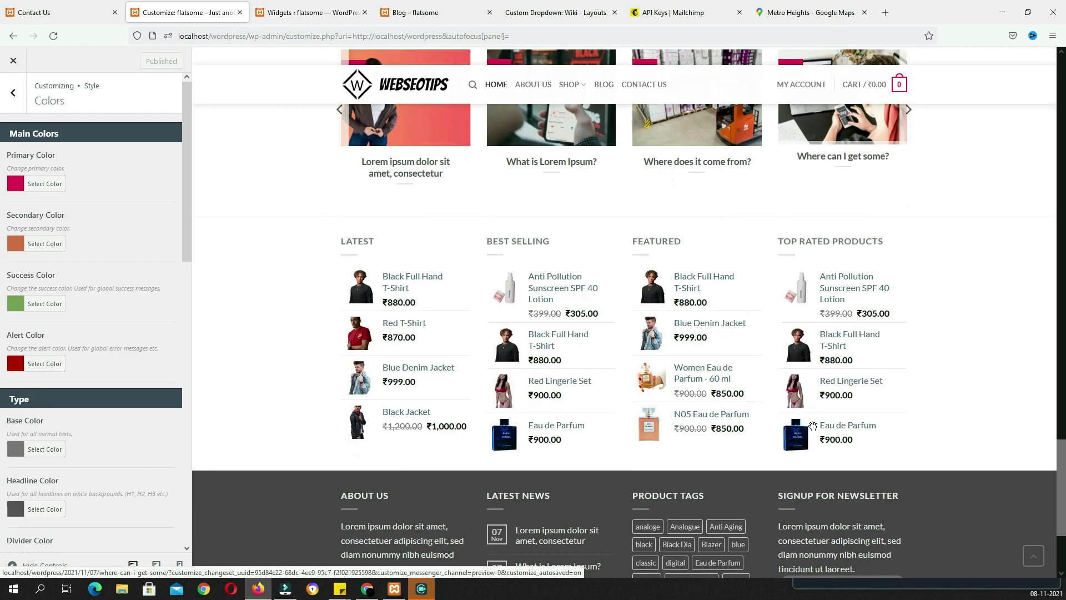
{"action": "scroll", "coordinate": [799, 437], "scroll_direction": "down", "scroll_amount": 3}
{"action": "scroll", "coordinate": [615, 435], "scroll_direction": "up", "scroll_amount": 13}
{"action": "left_click", "coordinate": [13, 92]}
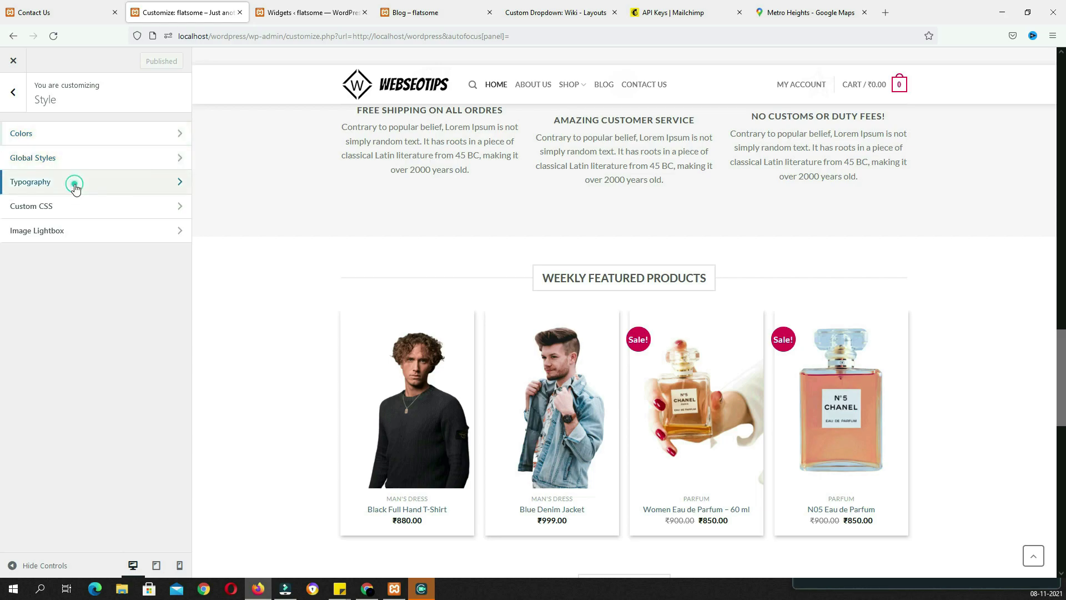
Glance through the Typography settings and return to the top-level Customizer sections
{"action": "left_click", "coordinate": [72, 184]}
{"action": "scroll", "coordinate": [142, 259], "scroll_direction": "down", "scroll_amount": 3}
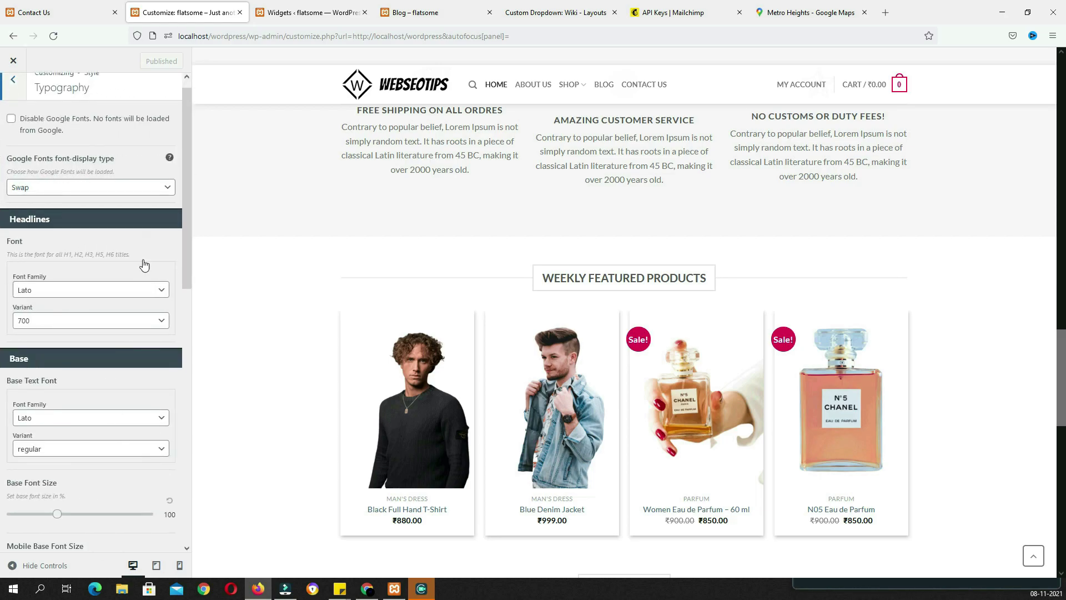
{"action": "scroll", "coordinate": [142, 259], "scroll_direction": "up", "scroll_amount": 3}
{"action": "left_click", "coordinate": [13, 93]}
{"action": "left_click", "coordinate": [13, 93]}
Show the blog in the preview and locate the empty Blog Homepage Header field under Blog Layout
{"action": "left_click", "coordinate": [82, 230]}
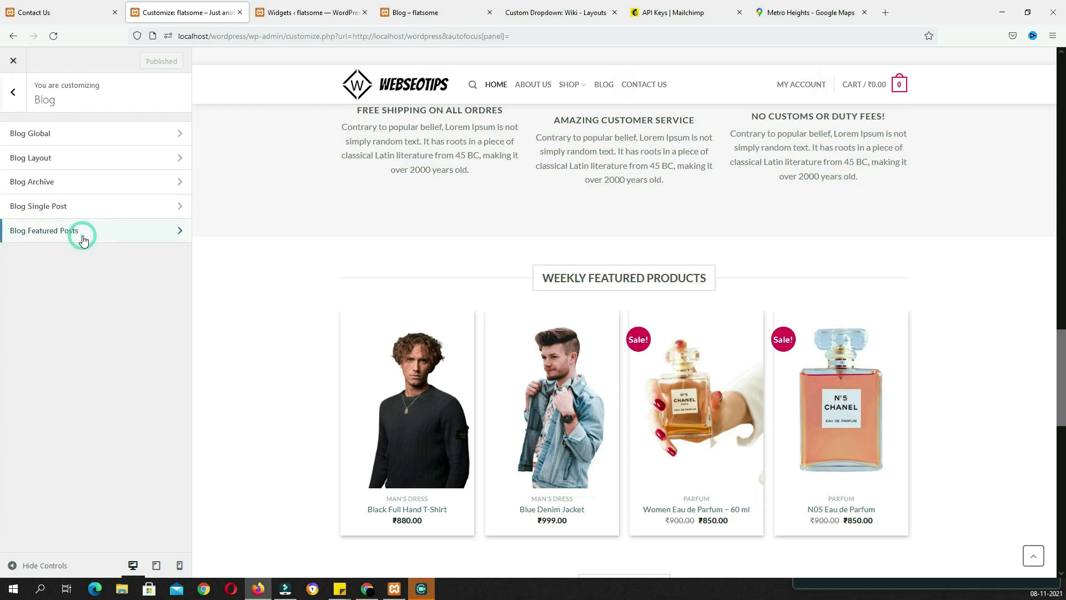
{"action": "left_click", "coordinate": [602, 86]}
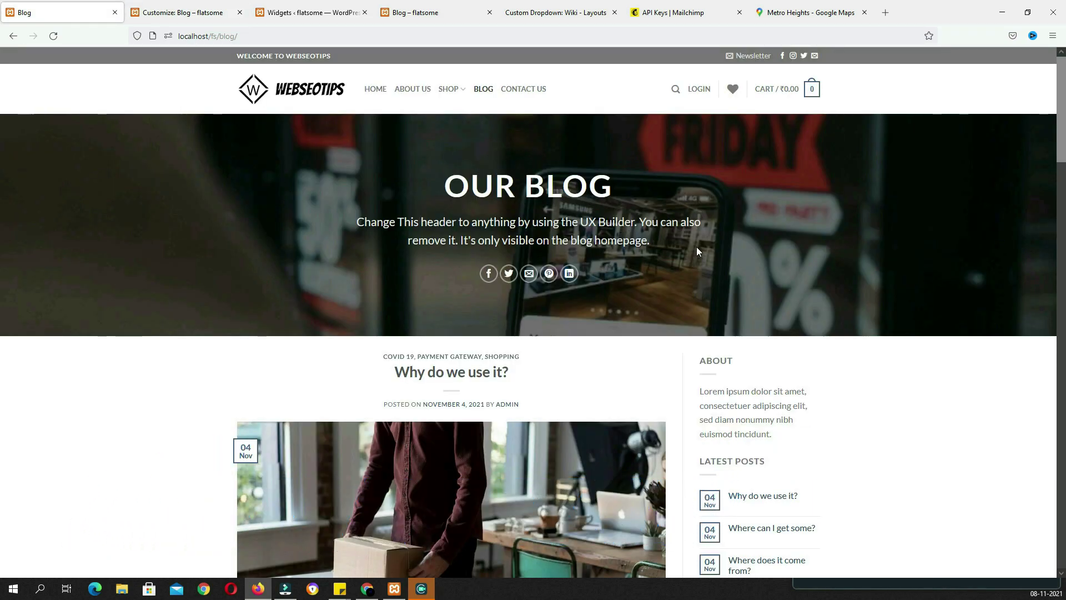
{"action": "scroll", "coordinate": [750, 250], "scroll_direction": "down", "scroll_amount": 1}
{"action": "scroll", "coordinate": [750, 250], "scroll_direction": "up", "scroll_amount": 1}
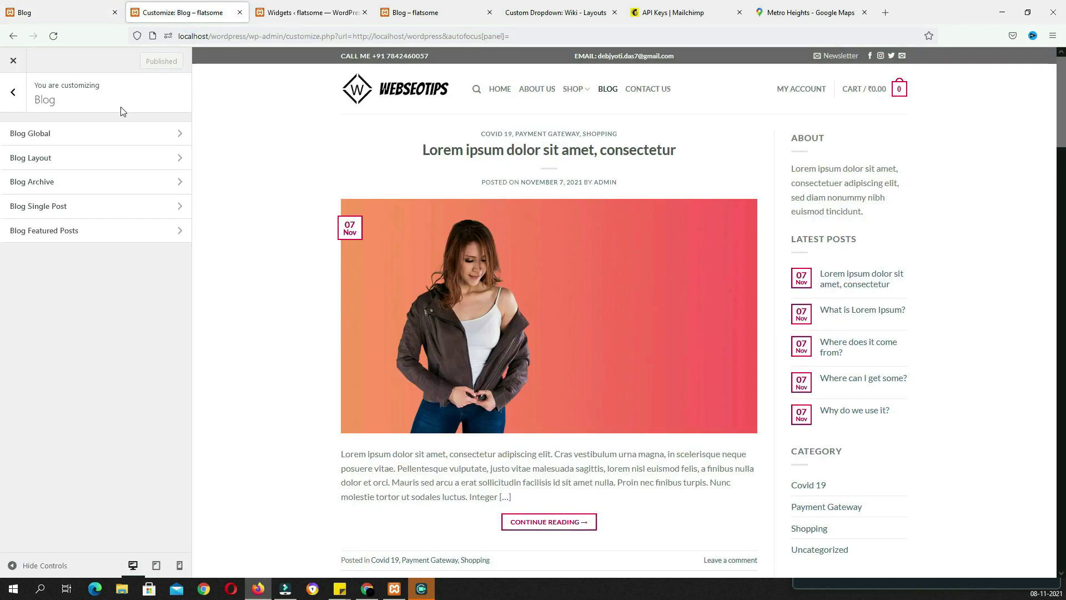
{"action": "left_click", "coordinate": [57, 159]}
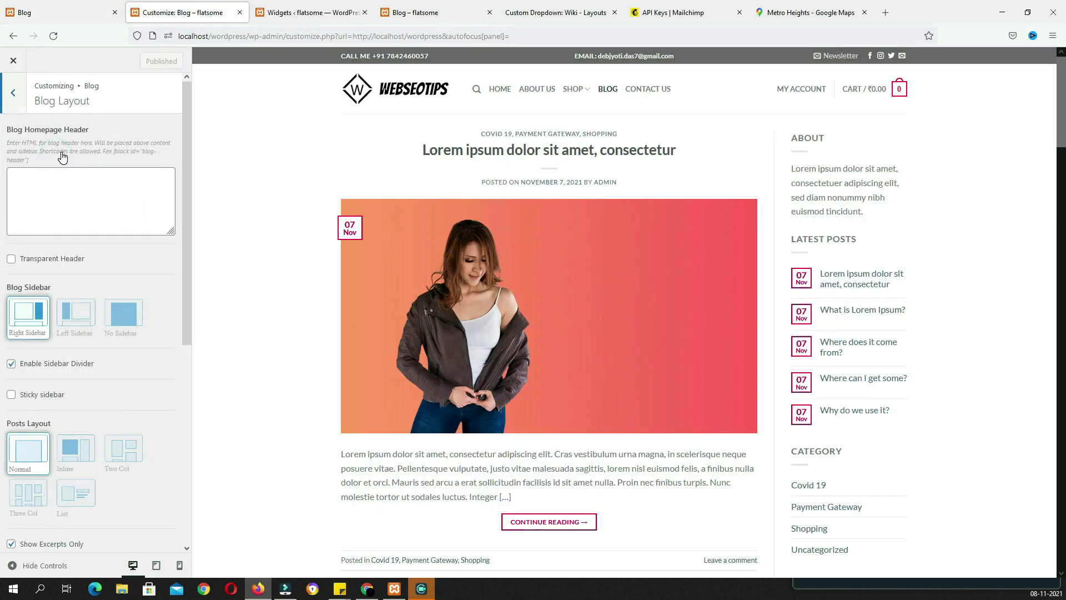
{"action": "left_click", "coordinate": [50, 196]}
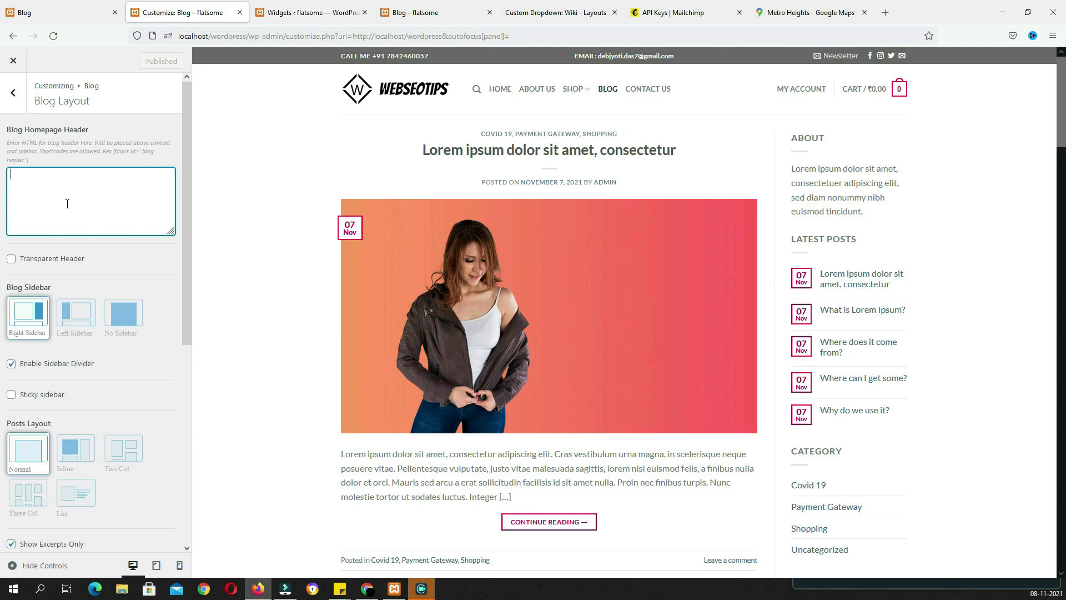
{"action": "left_click", "coordinate": [309, 12]}
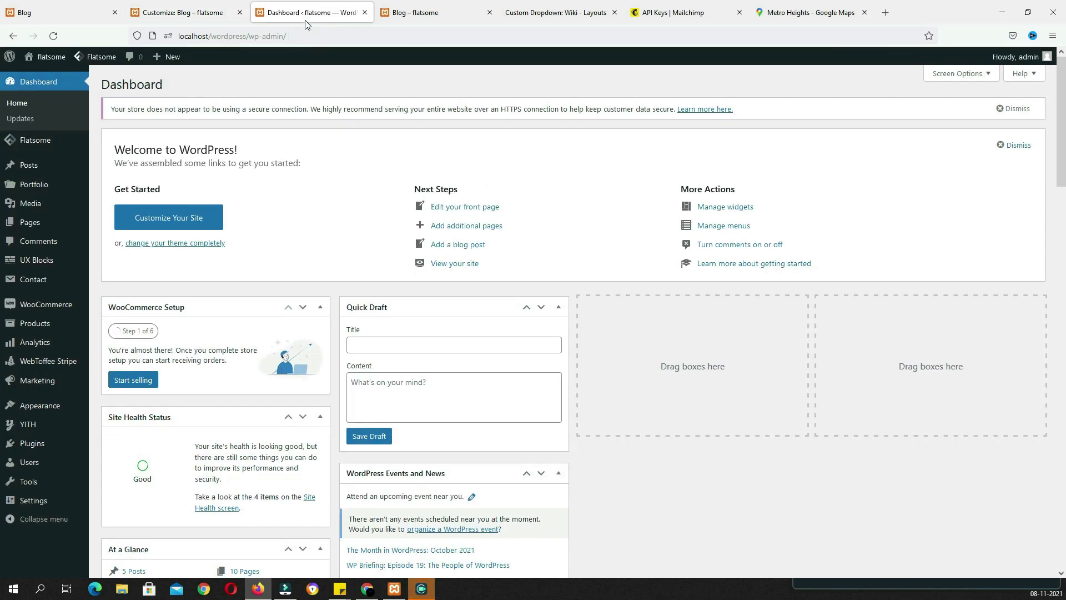
Publish a new UX Block named 'blog' and add a Banner element to it in UX Builder
{"action": "left_click", "coordinate": [50, 262]}
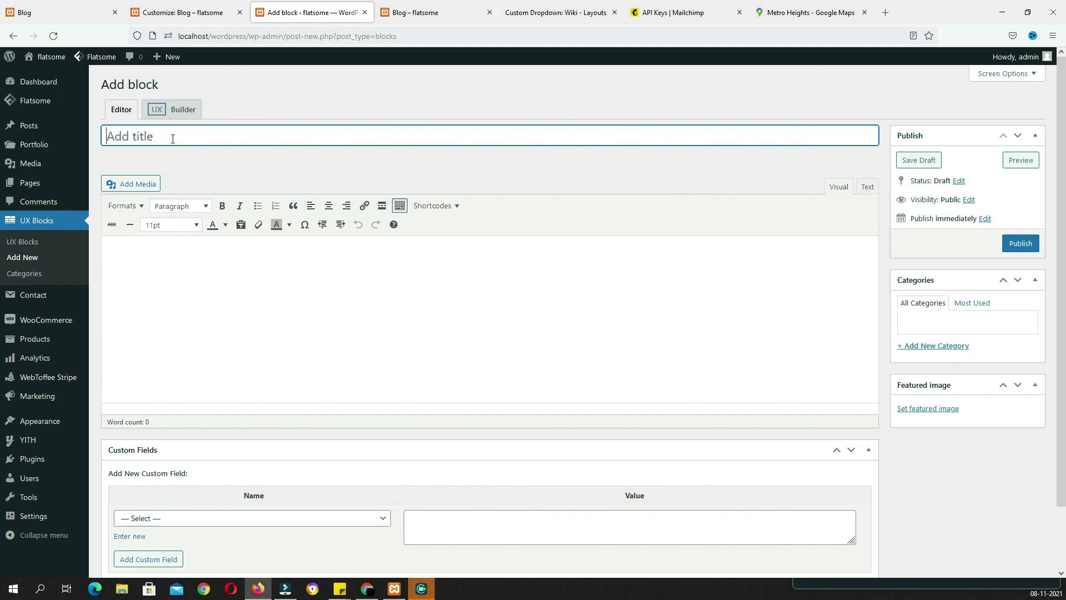
{"action": "left_click", "coordinate": [1012, 250]}
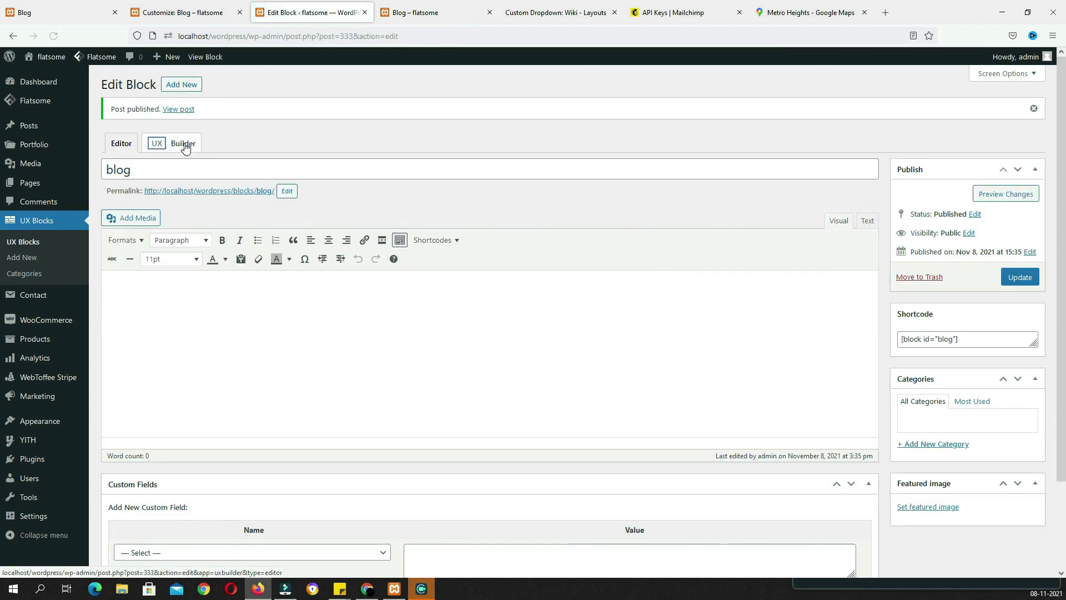
{"action": "left_click", "coordinate": [181, 142]}
{"action": "left_click", "coordinate": [61, 115]}
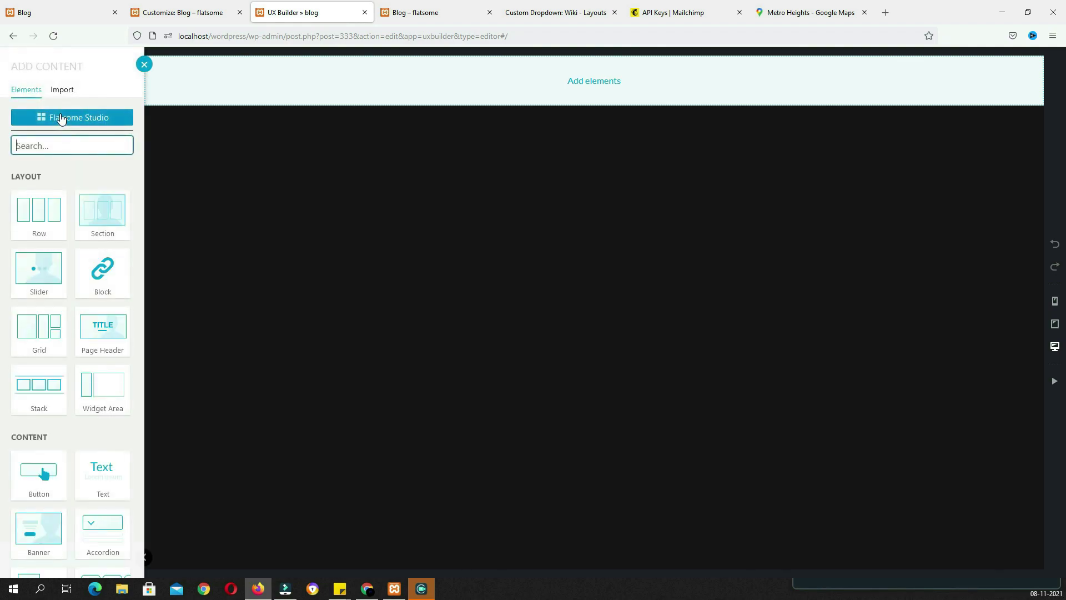
{"action": "type", "text": "ban"}
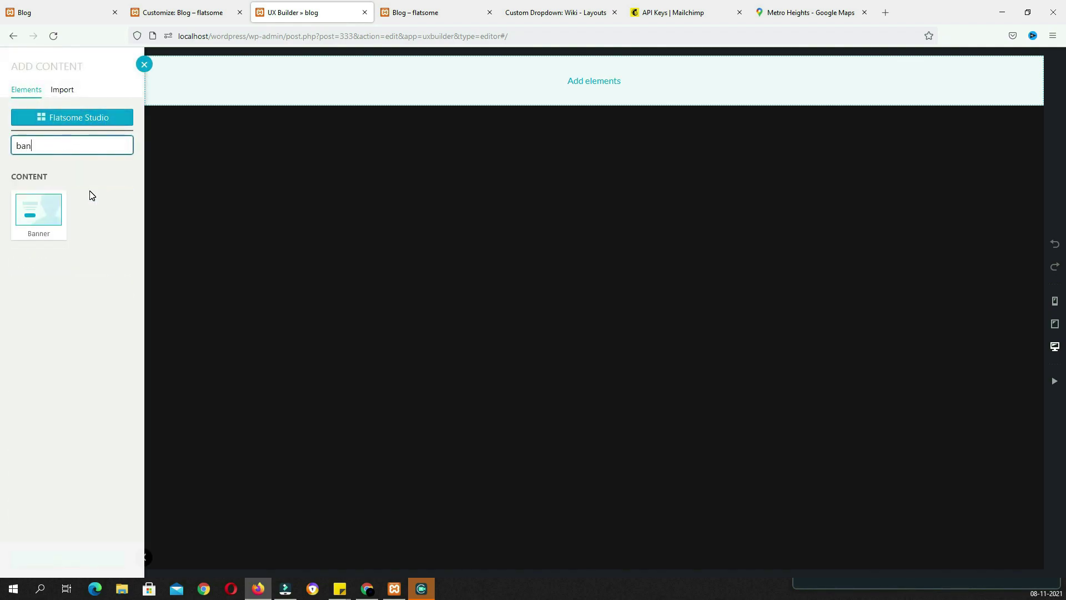
{"action": "left_click", "coordinate": [46, 207]}
{"action": "scroll", "coordinate": [87, 570], "scroll_direction": "down", "scroll_amount": 1}
{"action": "left_click", "coordinate": [88, 557]}
Make the banner 400px tall with the desk-and-parcel photo as Large background and a dark overlay
{"action": "left_click", "coordinate": [87, 182]}
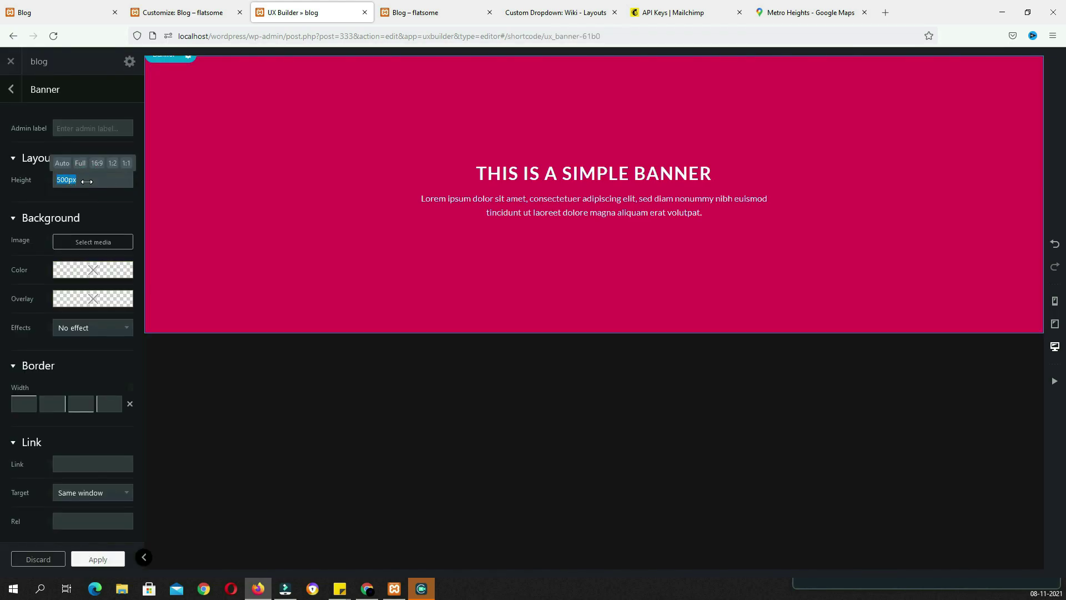
{"action": "type", "text": "400"}
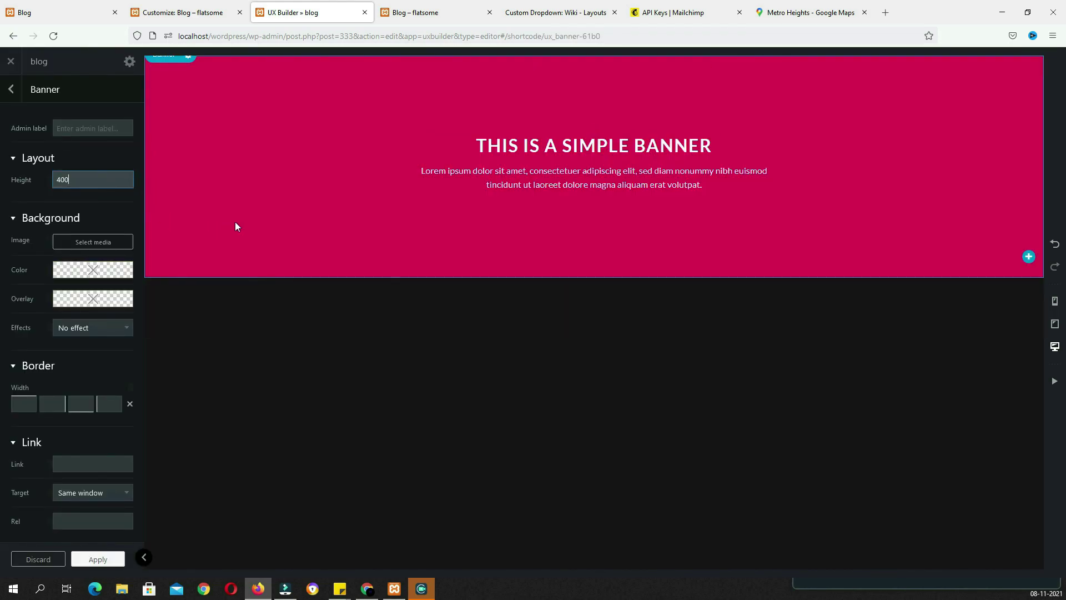
{"action": "left_click", "coordinate": [81, 243]}
{"action": "scroll", "coordinate": [493, 361], "scroll_direction": "down", "scroll_amount": 10}
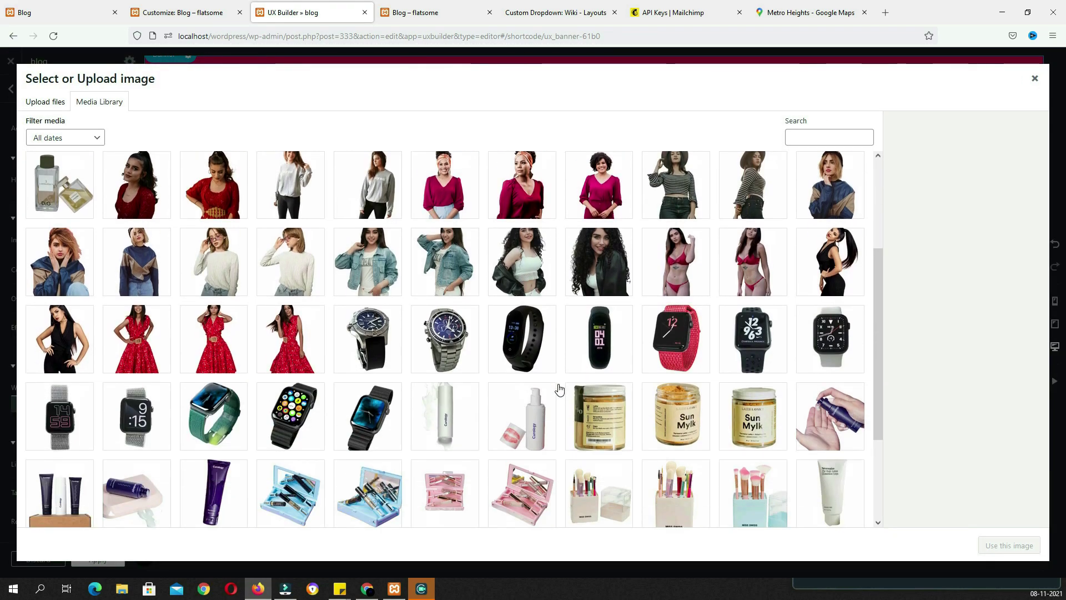
{"action": "left_click", "coordinate": [444, 509]}
{"action": "left_click", "coordinate": [518, 257]}
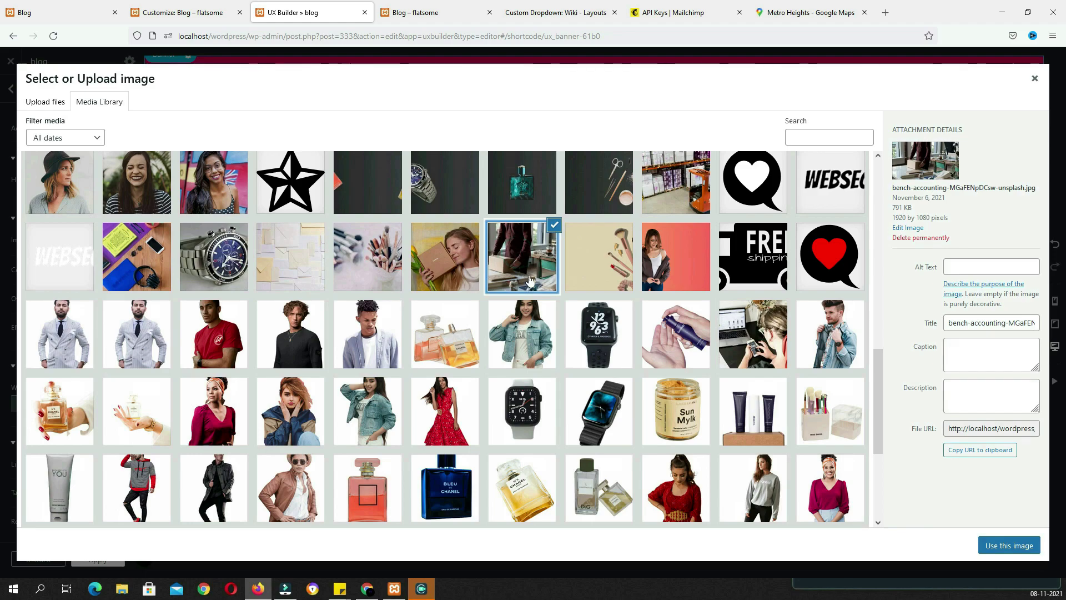
{"action": "left_click", "coordinate": [995, 544]}
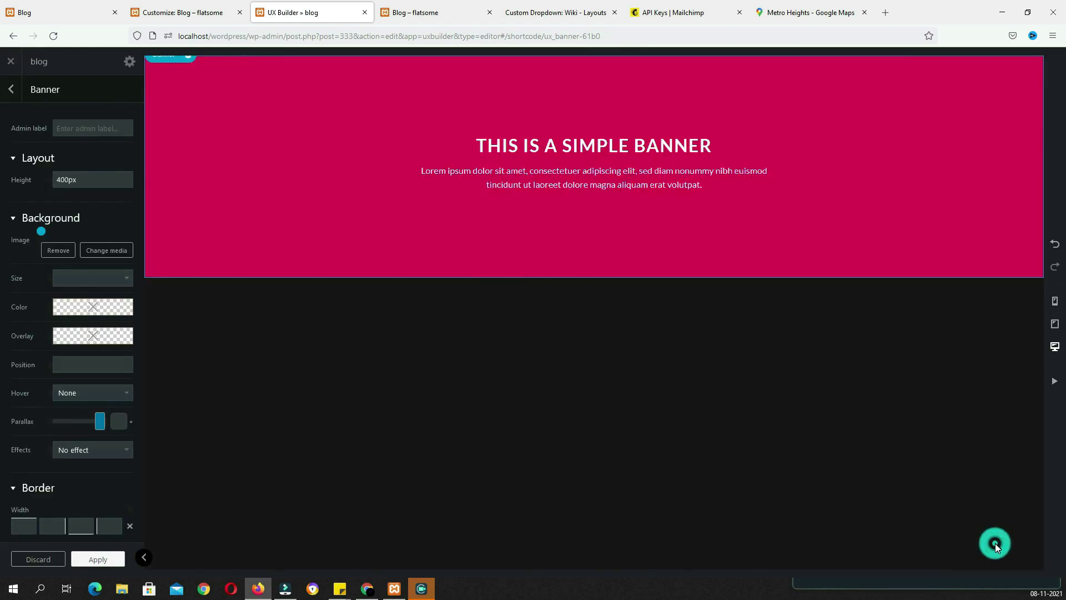
{"action": "left_click", "coordinate": [111, 325]}
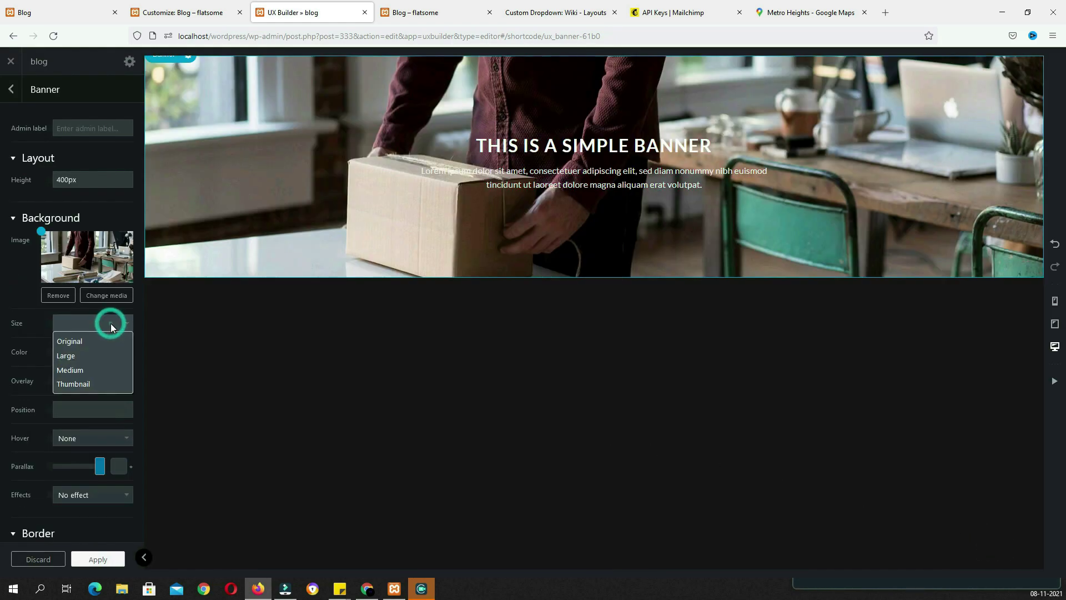
{"action": "left_click", "coordinate": [91, 357]}
{"action": "left_click", "coordinate": [63, 382]}
{"action": "left_click", "coordinate": [104, 366]}
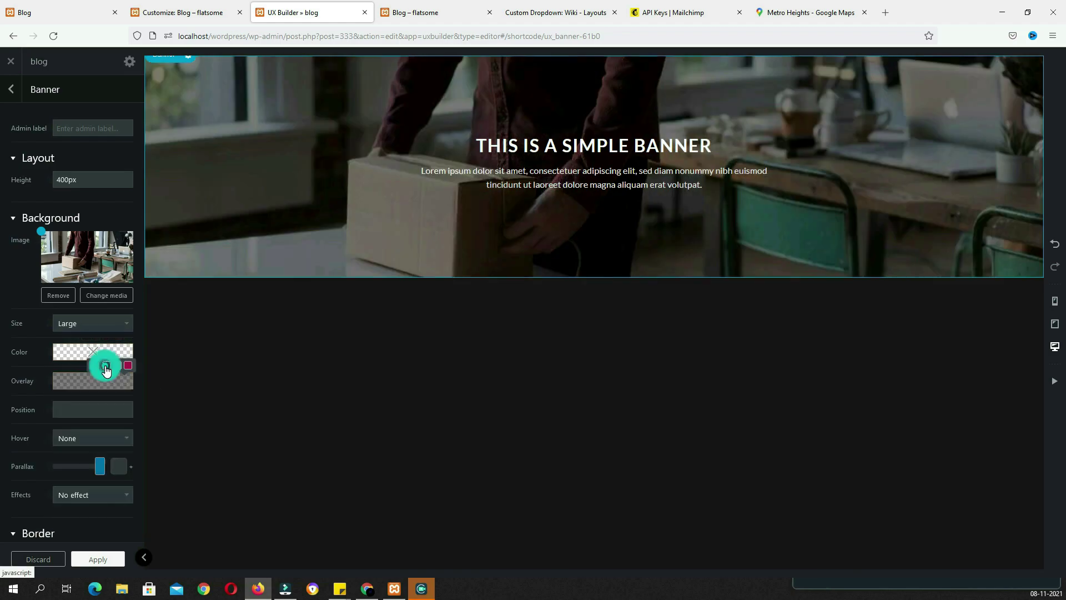
{"action": "left_click", "coordinate": [584, 176]}
Replace the banner text with the OUR BLOG heading and description copied from the live blog
{"action": "double_click", "coordinate": [423, 167]}
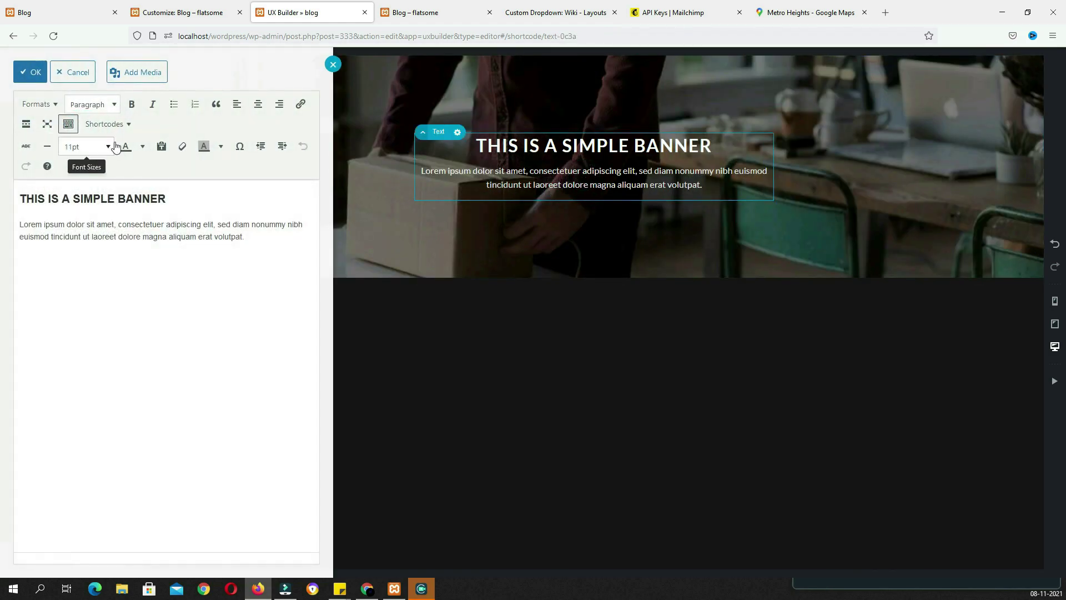
{"action": "key", "text": "alt"}
{"action": "left_click", "coordinate": [67, 38]}
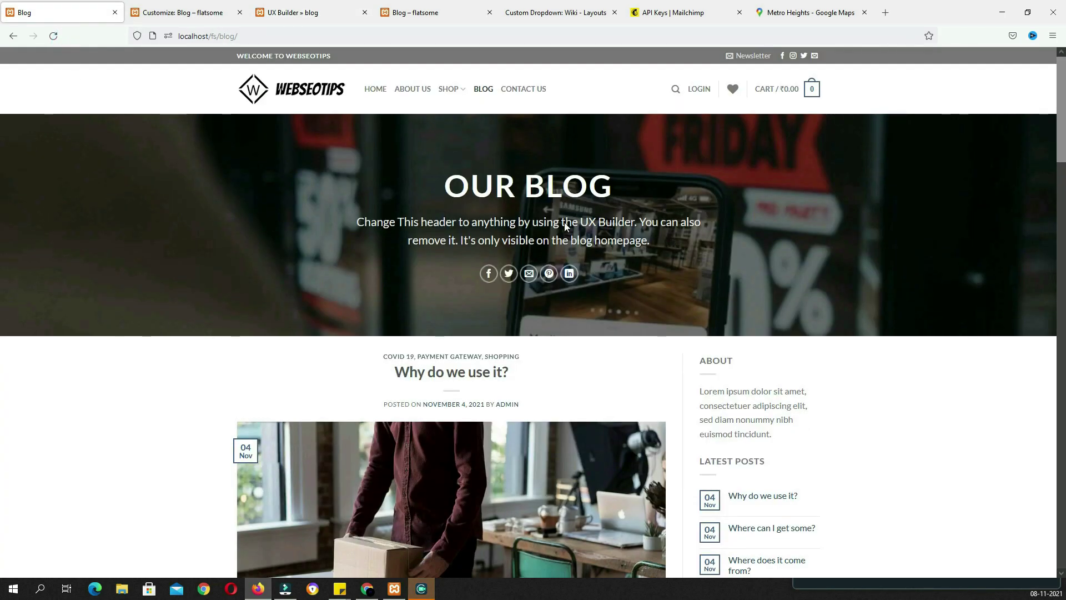
{"action": "left_click_drag", "start_coordinate": [652, 247], "coordinate": [448, 185]}
{"action": "key", "text": "ctrl+c"}
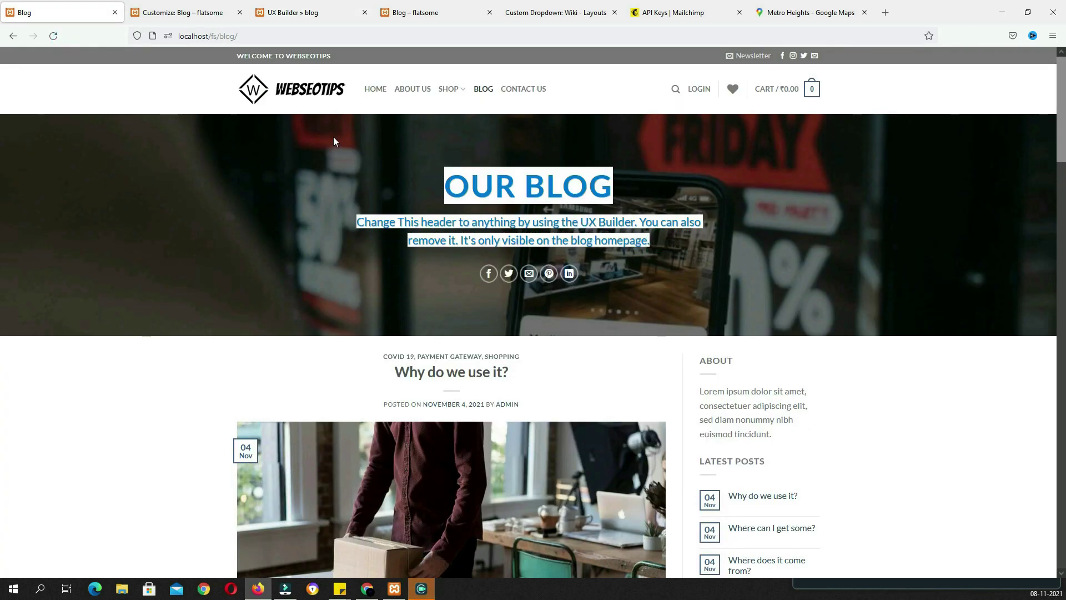
{"action": "left_click", "coordinate": [280, 13]}
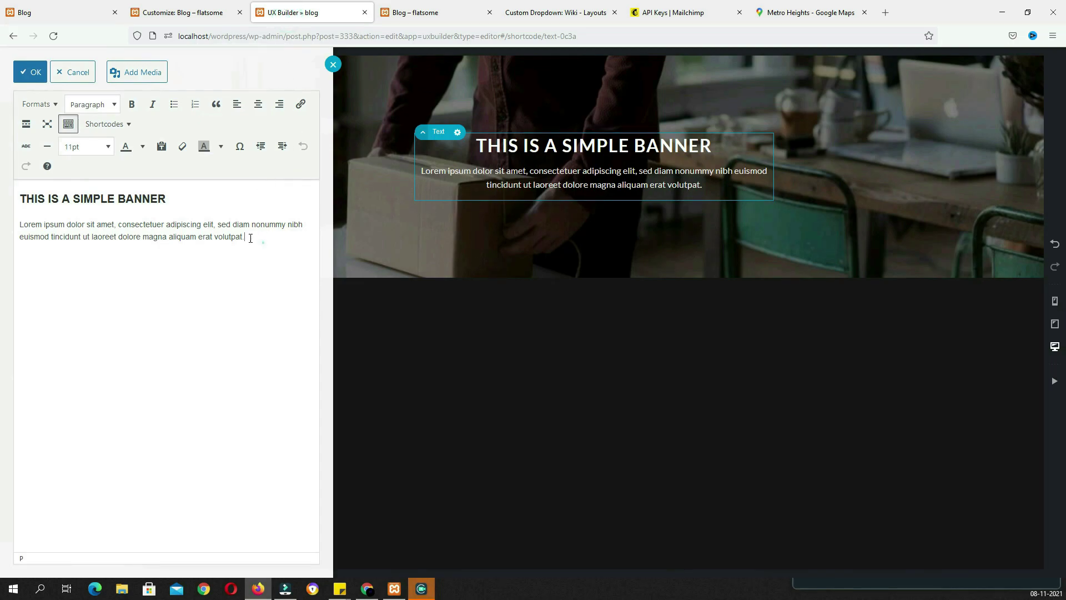
{"action": "left_click_drag", "start_coordinate": [262, 242], "coordinate": [6, 171]}
{"action": "key", "text": "ctrl+v"}
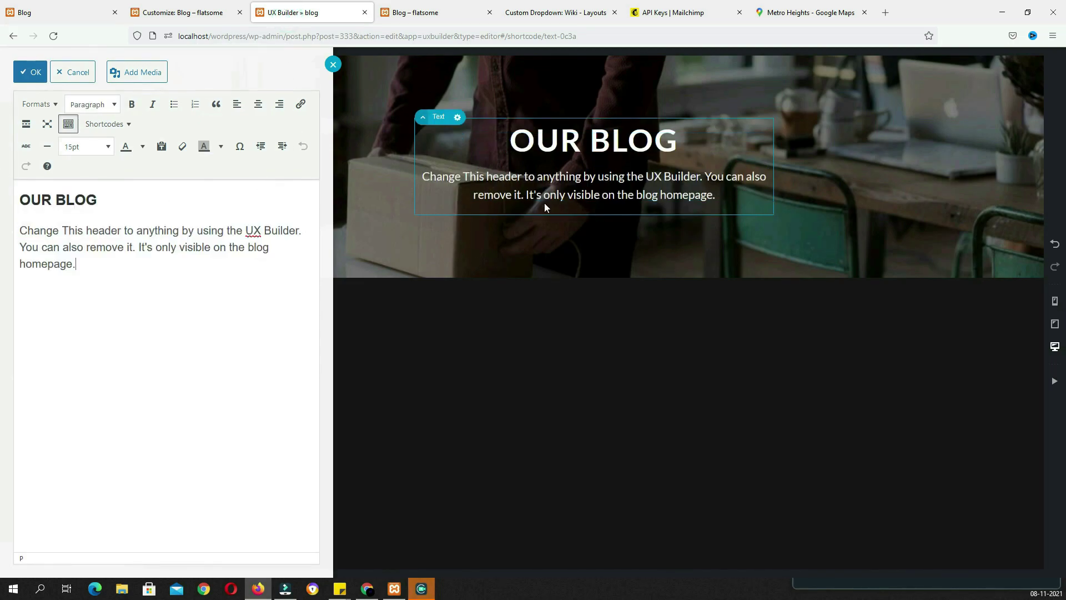
{"action": "left_click", "coordinate": [588, 232]}
Add a Share Icons element below the banner text, then update the block and exit UX Builder
{"action": "left_click", "coordinate": [593, 215]}
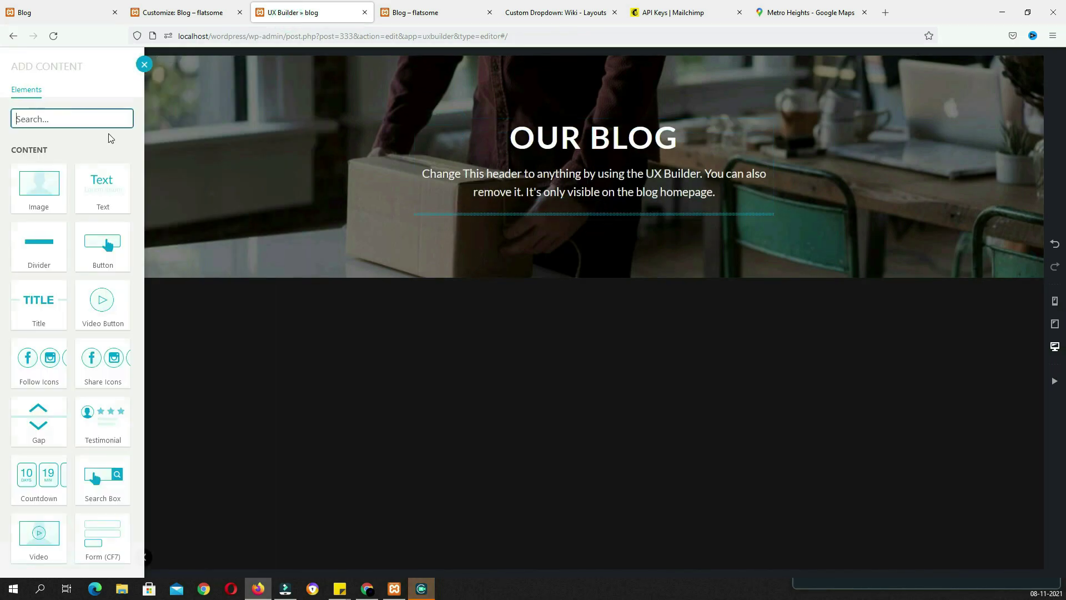
{"action": "type", "text": "sh"}
{"action": "left_click", "coordinate": [50, 186]}
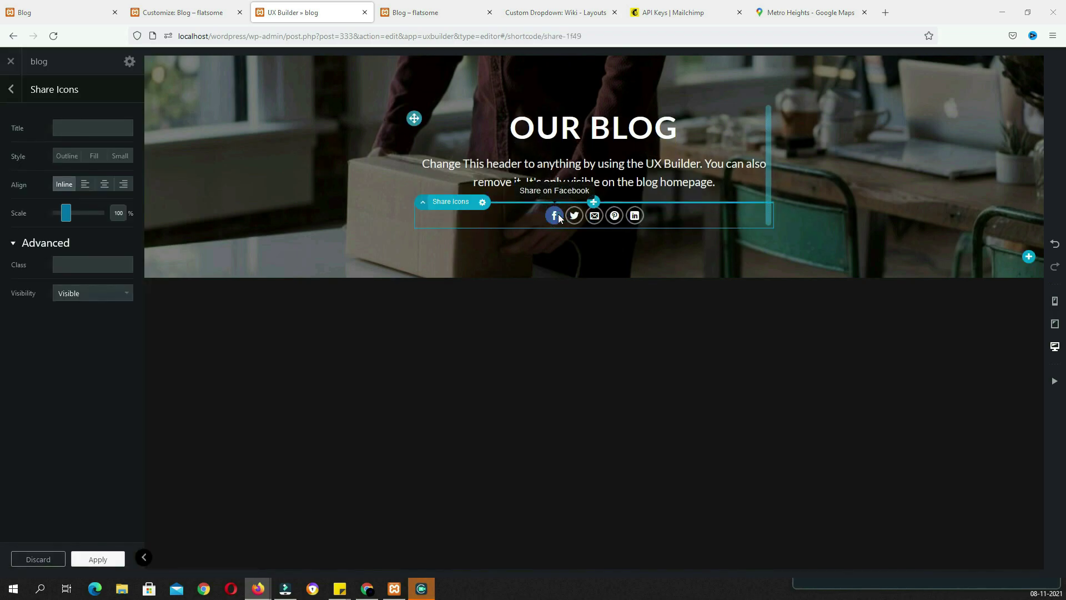
{"action": "left_click", "coordinate": [105, 558]}
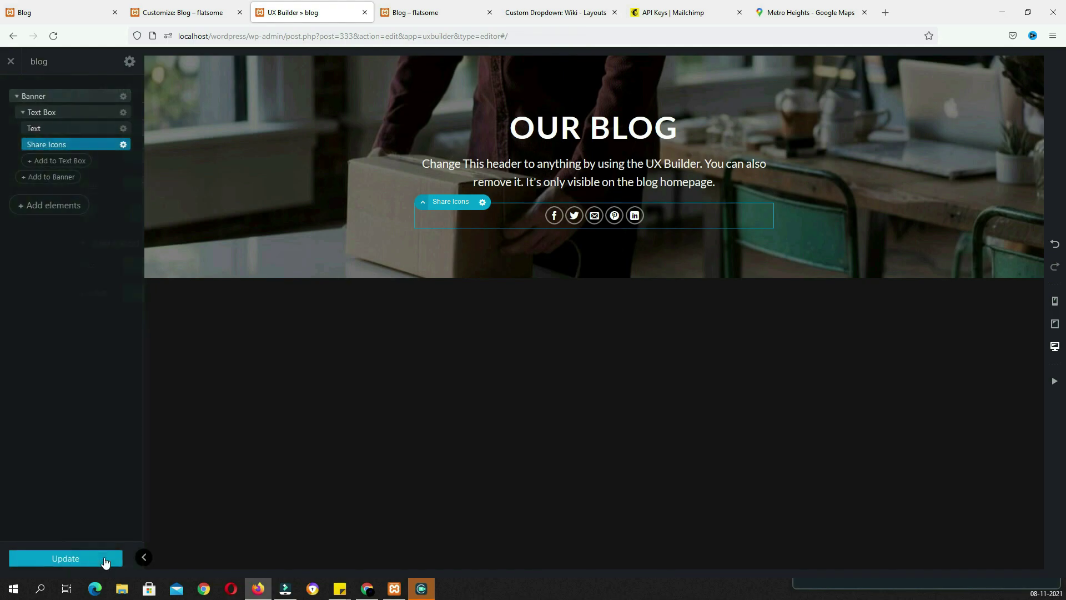
{"action": "left_click", "coordinate": [10, 61]}
Paste the [block id="blog"] shortcode into Blog Homepage Header and publish, then glance at Blog Single Post
{"action": "left_click", "coordinate": [978, 328]}
{"action": "key", "text": "ctrl+c"}
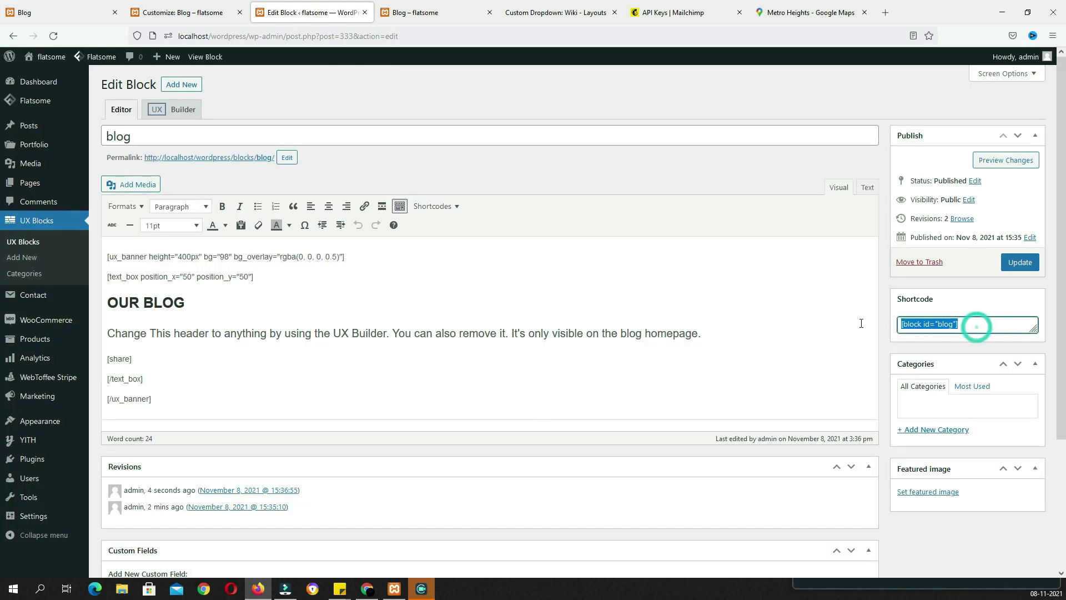
{"action": "left_click", "coordinate": [200, 14]}
{"action": "left_click", "coordinate": [99, 194]}
{"action": "key", "text": "ctrl+v"}
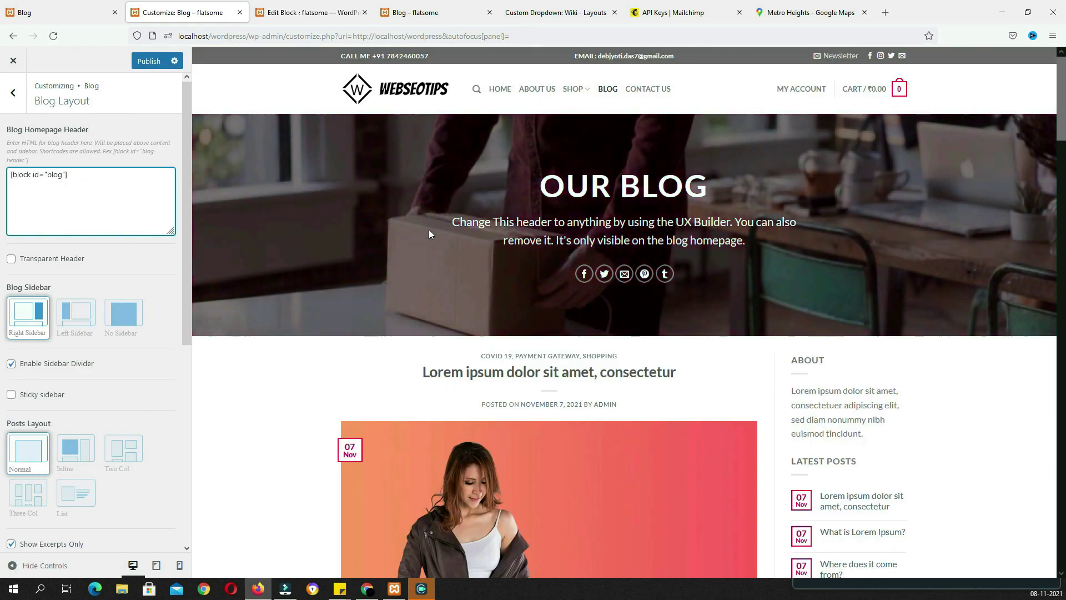
{"action": "left_click", "coordinate": [161, 67]}
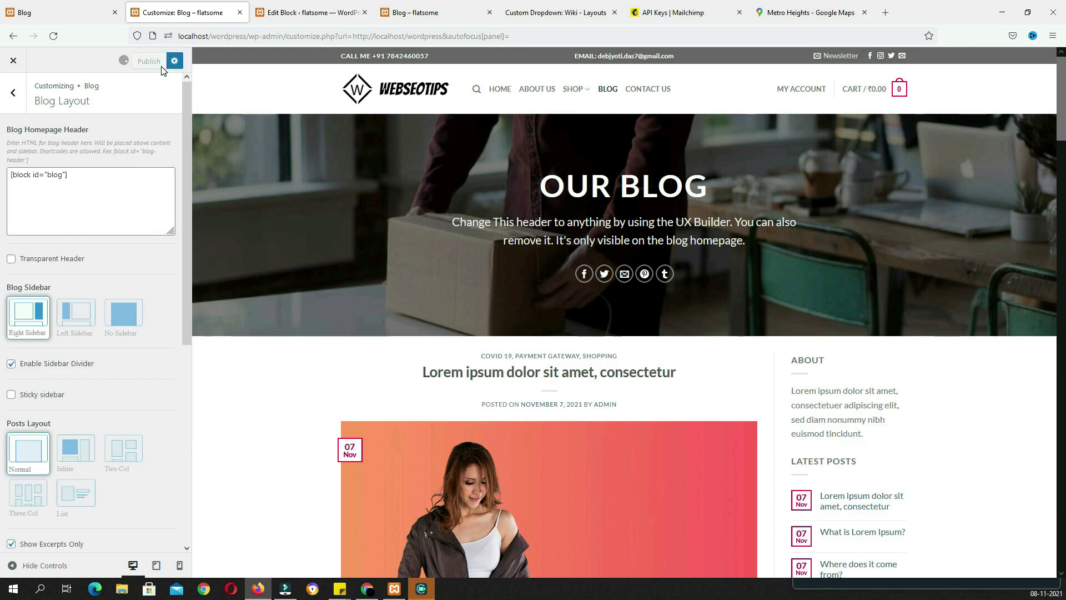
{"action": "left_click", "coordinate": [13, 93]}
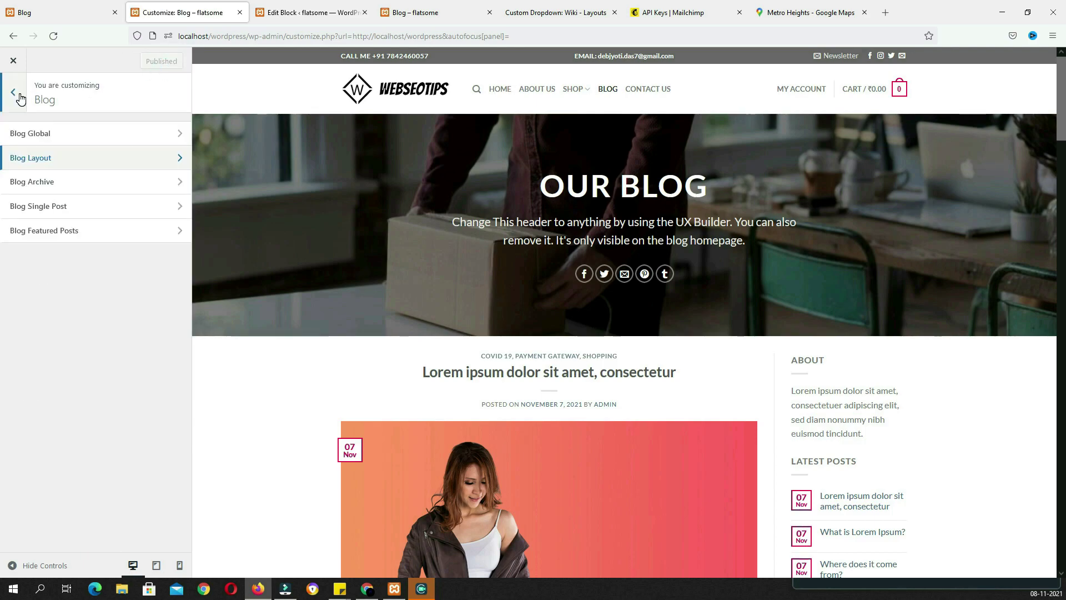
{"action": "left_click", "coordinate": [75, 207]}
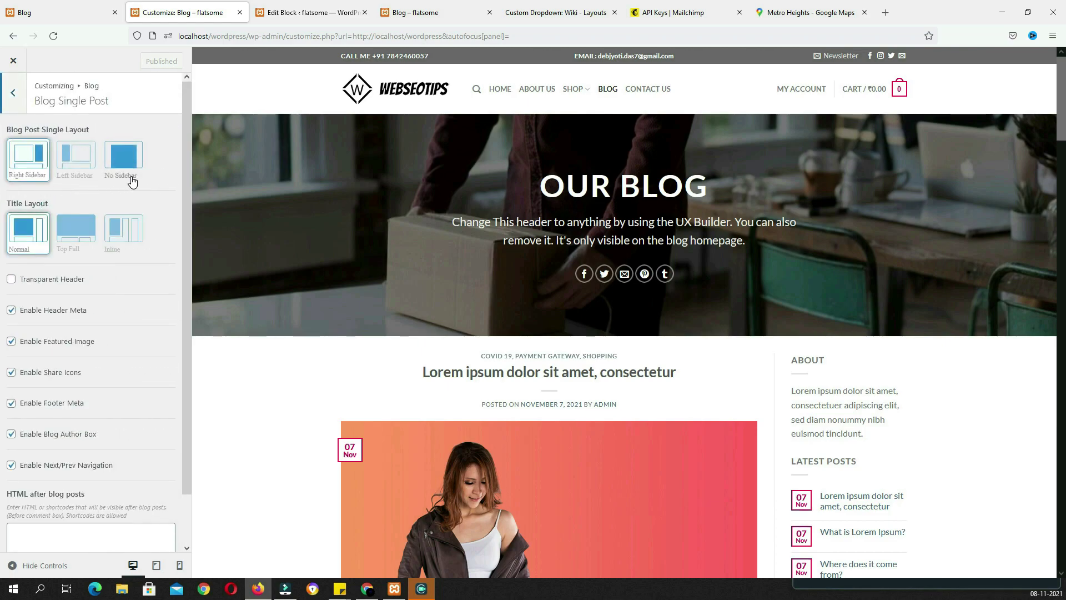
{"action": "left_click", "coordinate": [17, 93]}
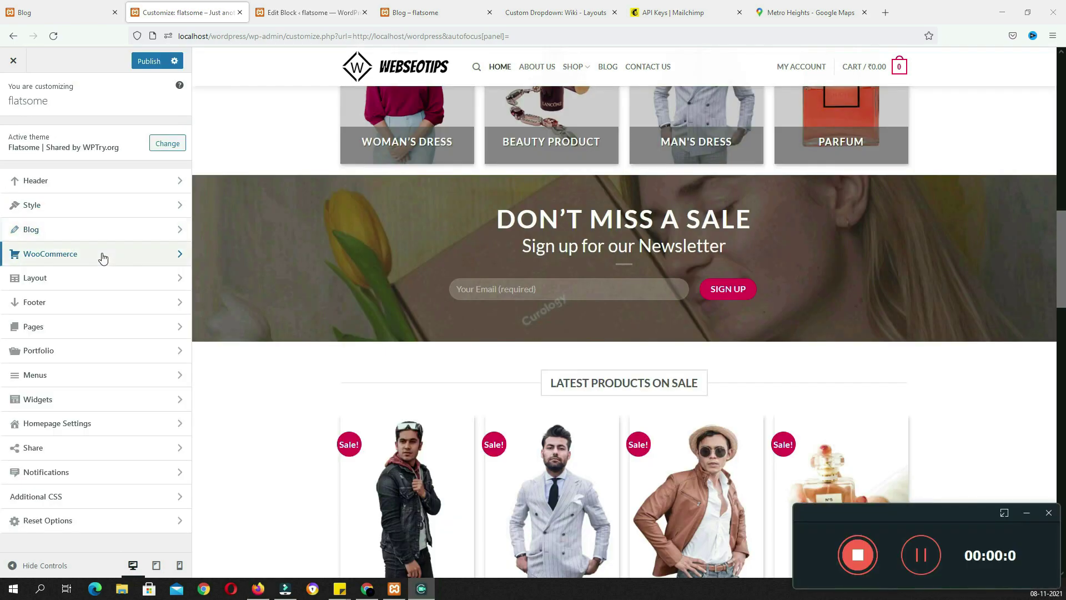
In WooCommerce > Product Catalog, preview Shop page display 'Show categories & products', then restore 'Show products'
{"action": "left_click", "coordinate": [102, 254]}
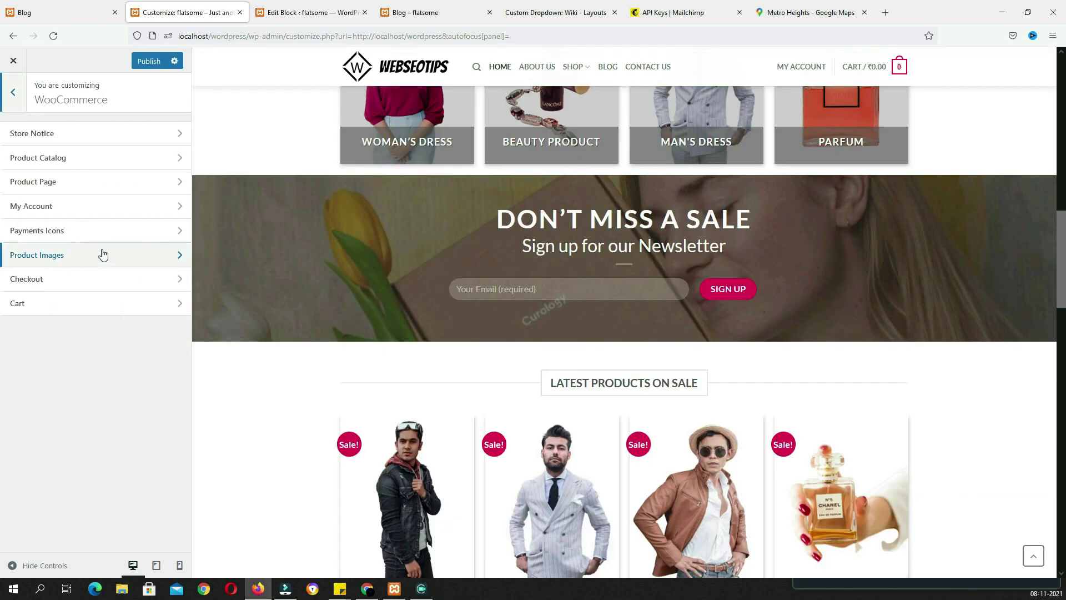
{"action": "left_click", "coordinate": [80, 159]}
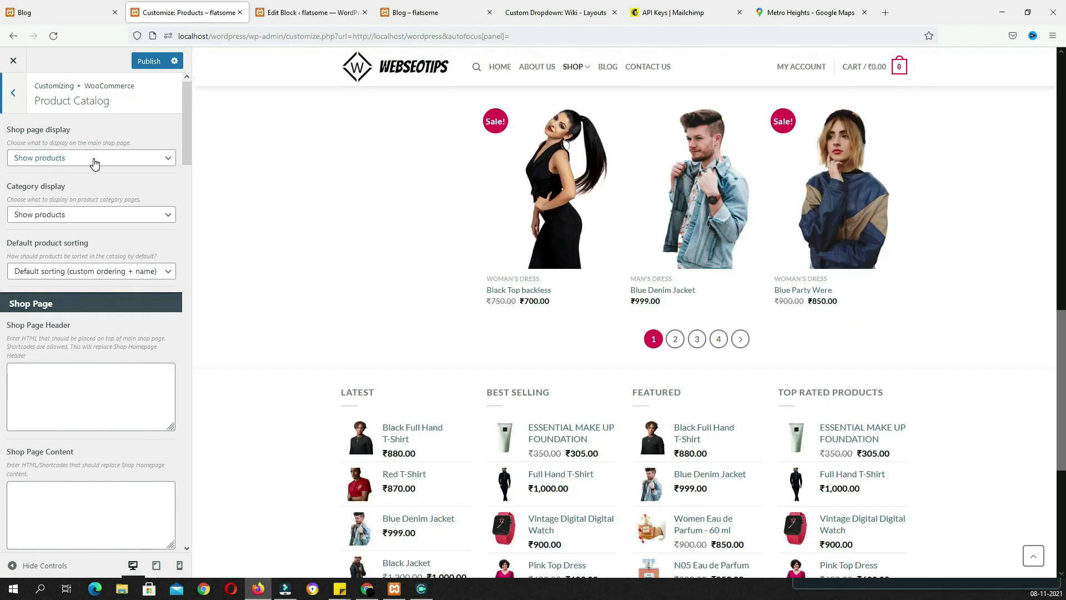
{"action": "left_click", "coordinate": [94, 161]}
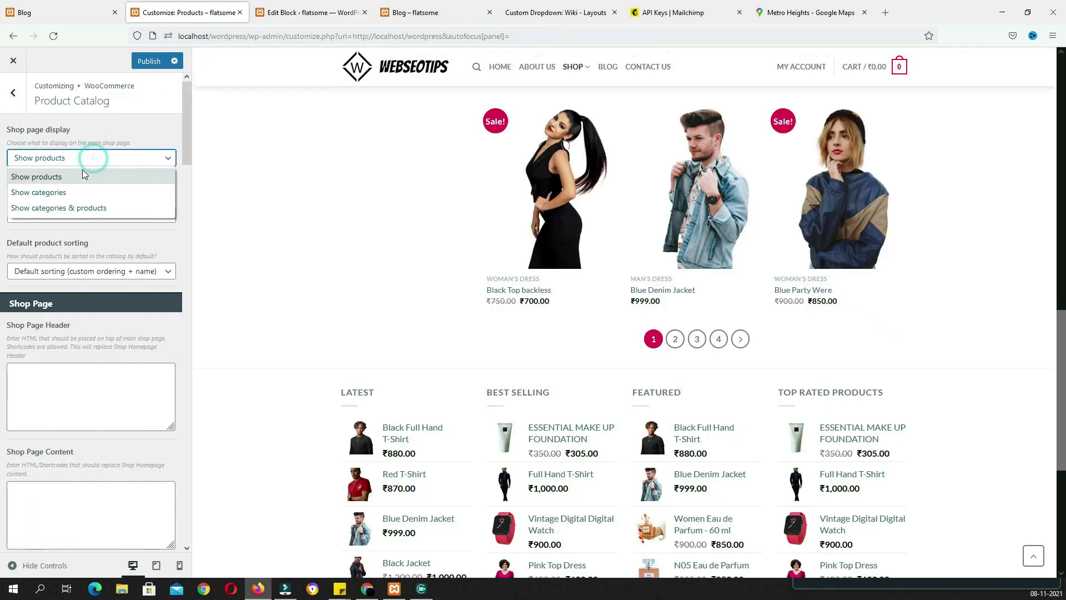
{"action": "left_click", "coordinate": [93, 209]}
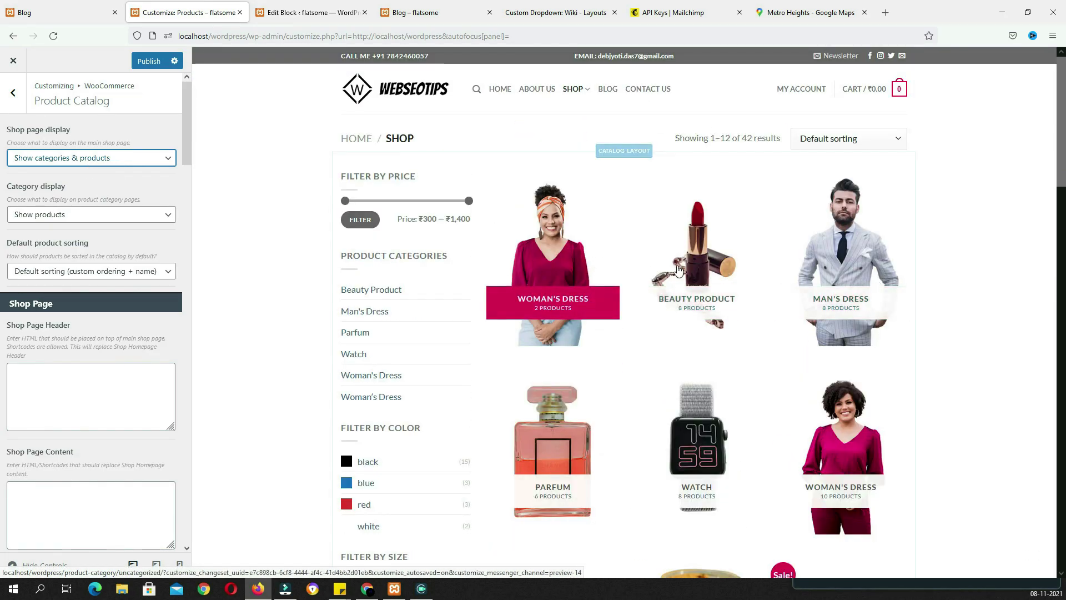
{"action": "scroll", "coordinate": [789, 438], "scroll_direction": "down", "scroll_amount": 4}
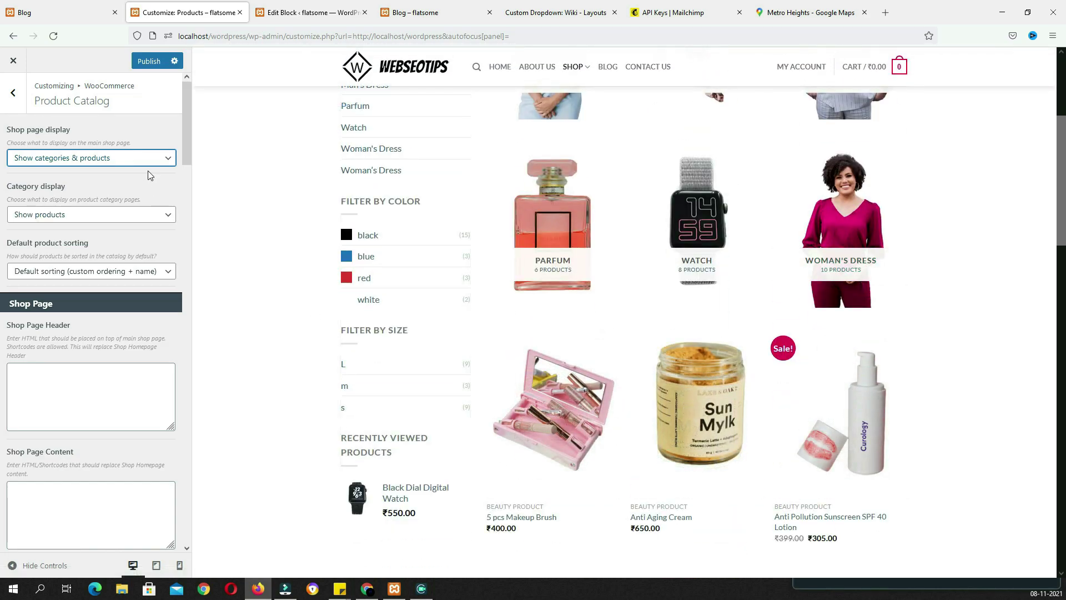
{"action": "left_click", "coordinate": [138, 160]}
{"action": "left_click", "coordinate": [131, 175]}
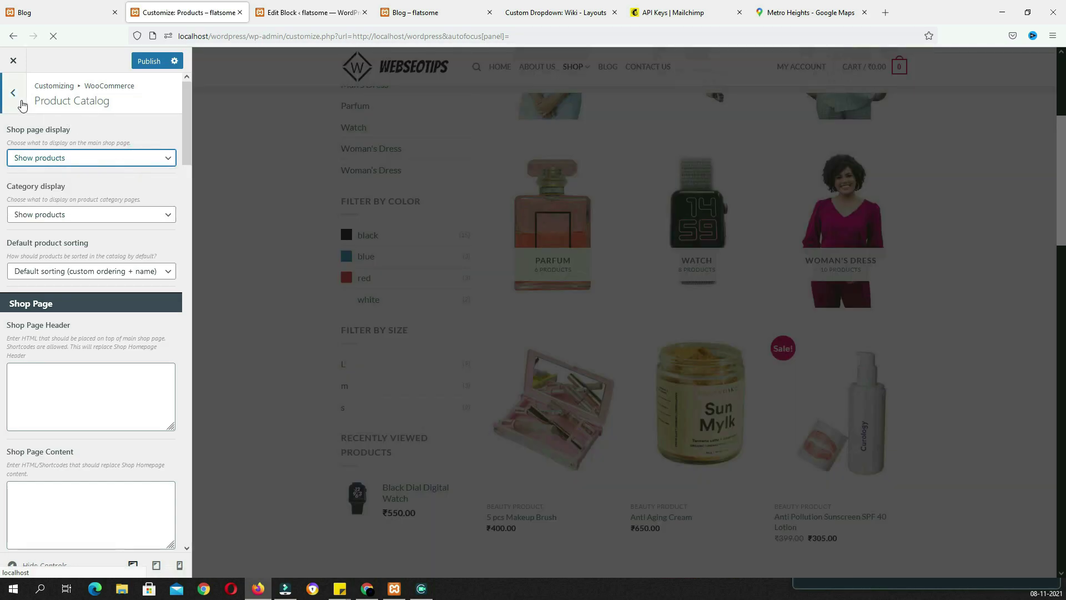
Try the shop sidebar on the right, then put it back on the left
{"action": "scroll", "coordinate": [105, 216], "scroll_direction": "down", "scroll_amount": 8}
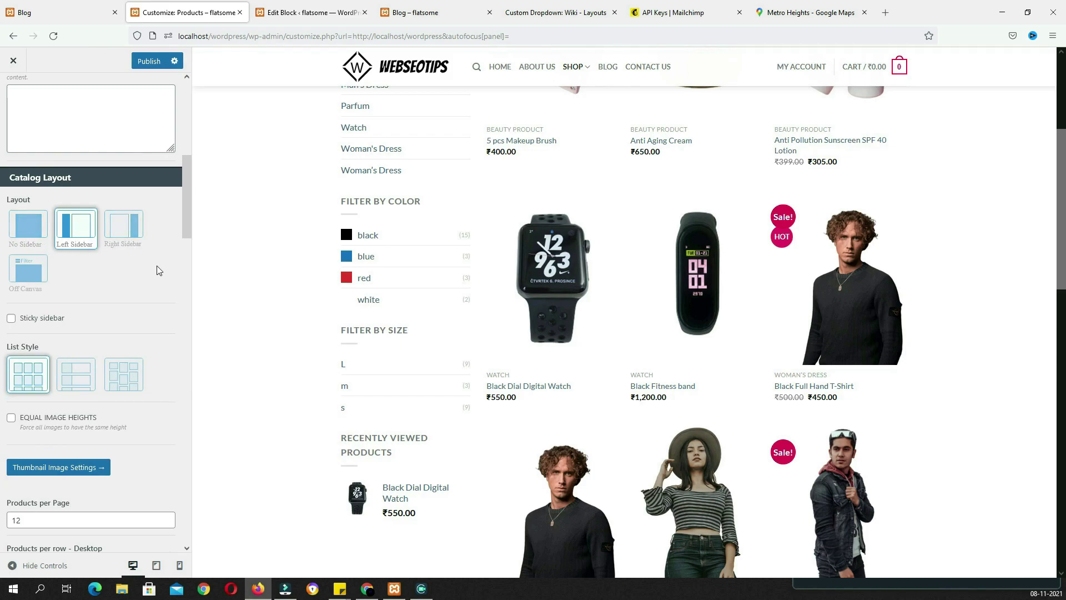
{"action": "left_click", "coordinate": [125, 234]}
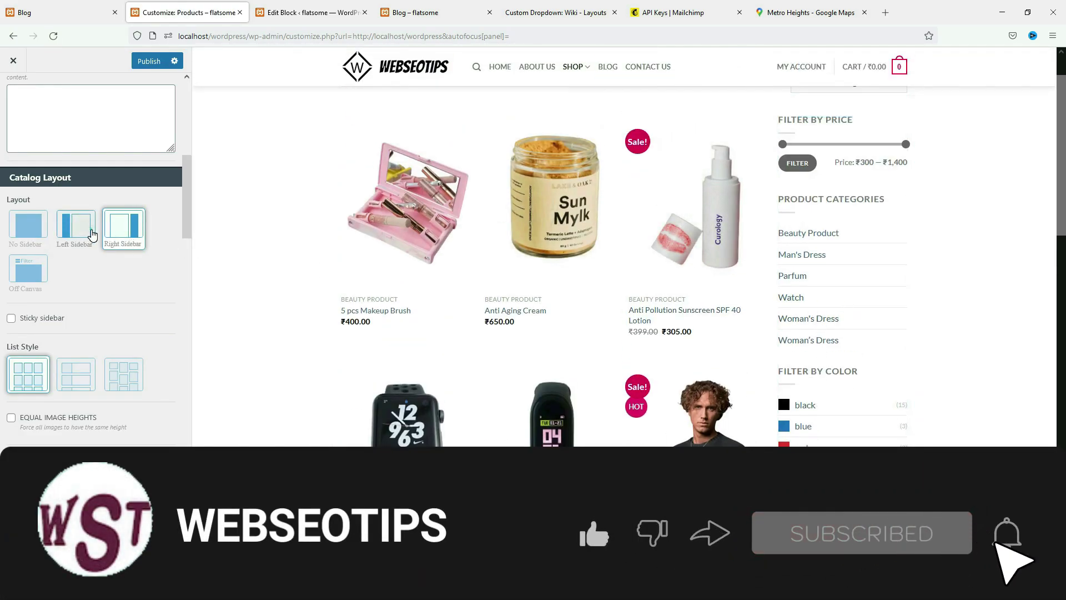
{"action": "left_click", "coordinate": [81, 243]}
Preview another product list style, return to the grid, and enable Equal Image Heights
{"action": "scroll", "coordinate": [15, 255], "scroll_direction": "down", "scroll_amount": 2}
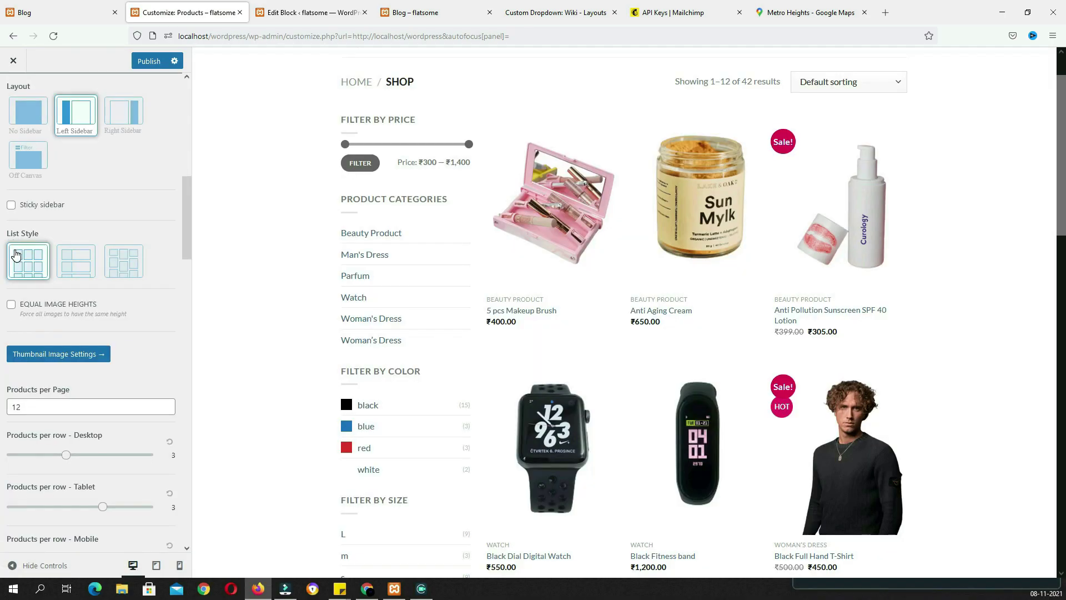
{"action": "left_click", "coordinate": [87, 272]}
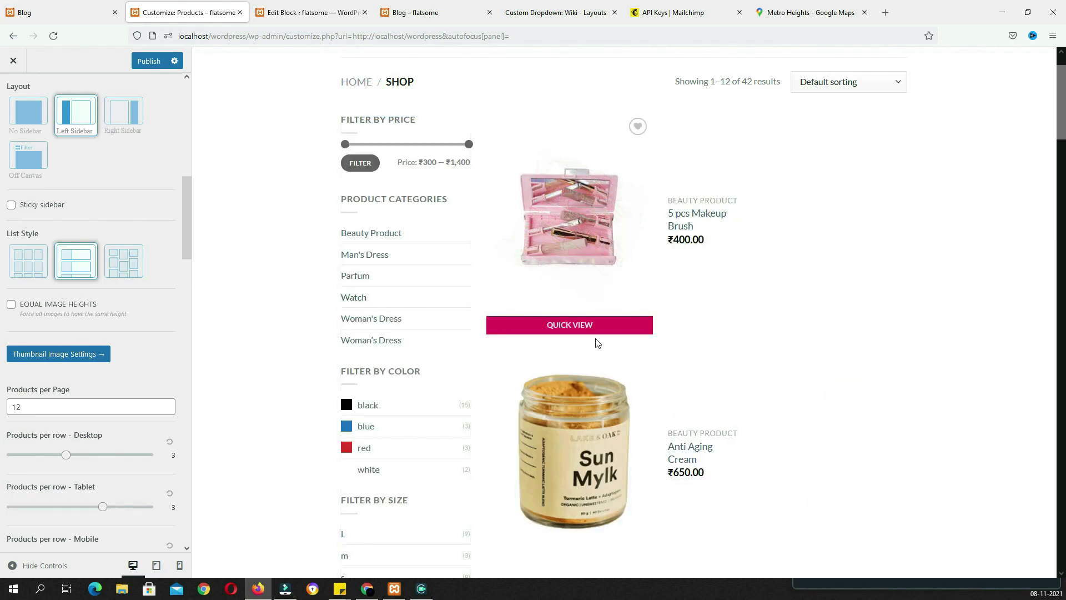
{"action": "scroll", "coordinate": [659, 398], "scroll_direction": "down", "scroll_amount": 10}
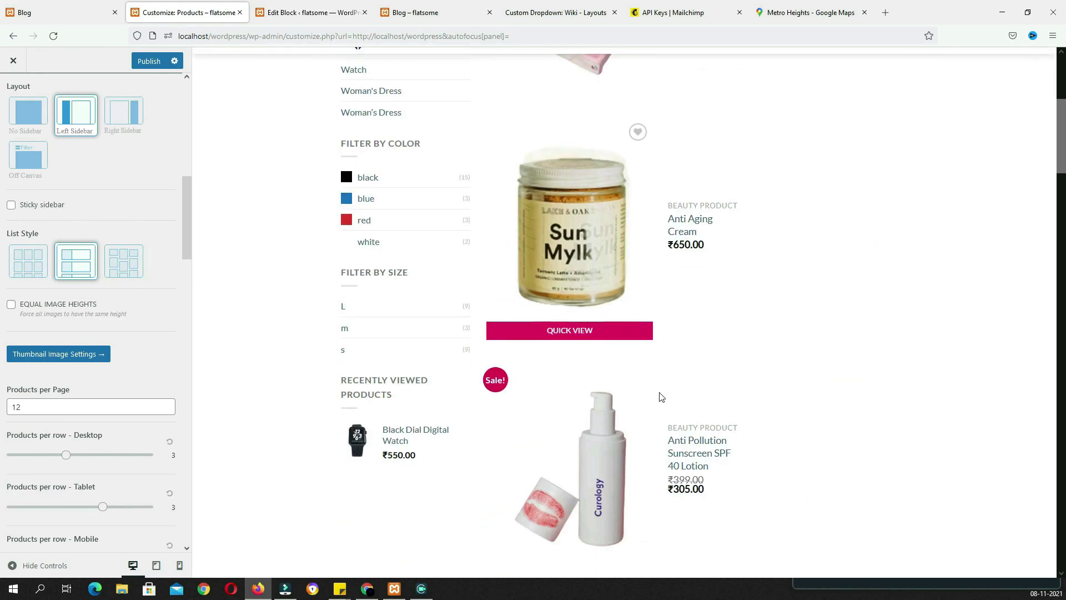
{"action": "scroll", "coordinate": [658, 394], "scroll_direction": "up", "scroll_amount": 8}
{"action": "left_click", "coordinate": [33, 262]}
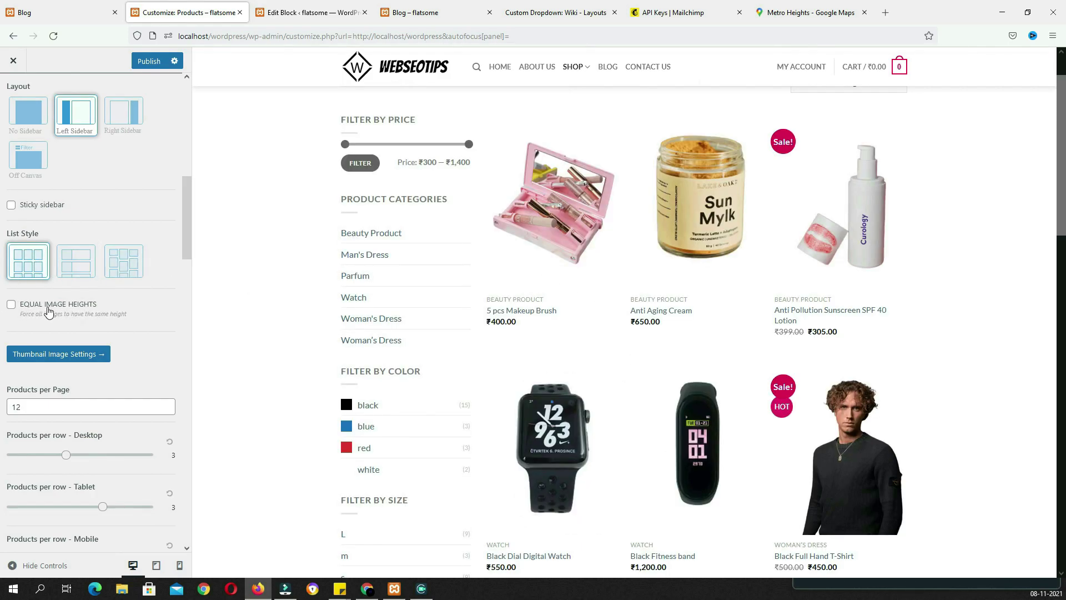
{"action": "left_click", "coordinate": [11, 306]}
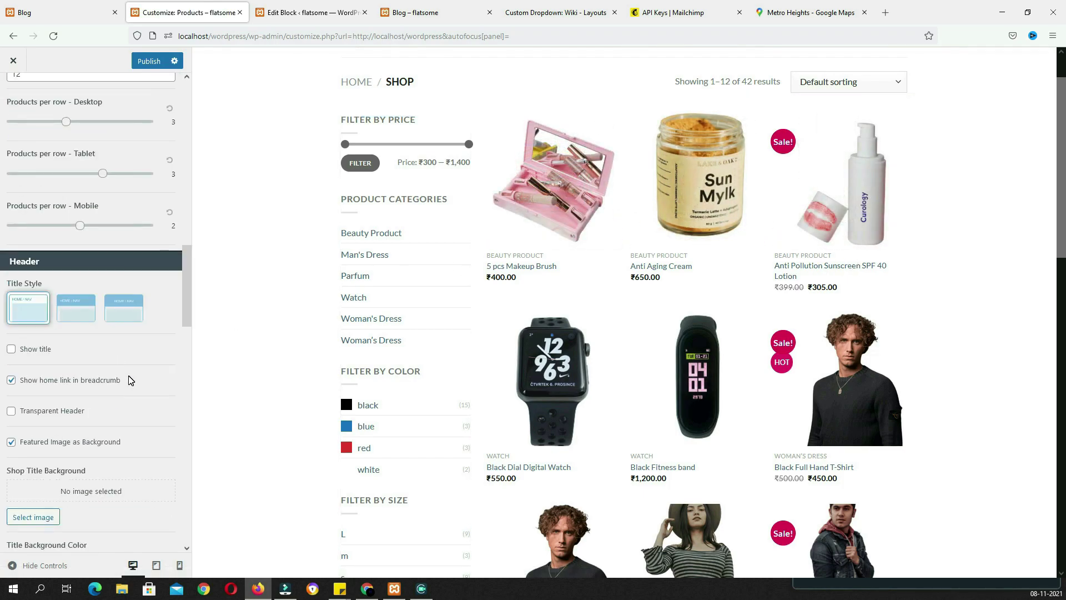
Try the shop Title Styles, tick Show title, and settle on the maroon title bar
{"action": "scroll", "coordinate": [129, 380], "scroll_direction": "up", "scroll_amount": 6}
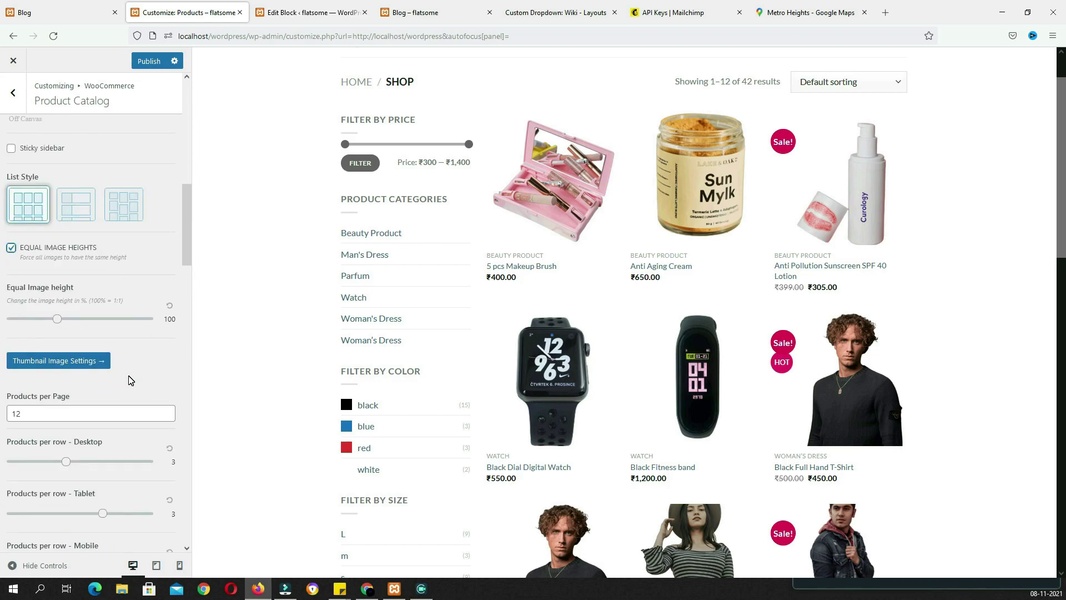
{"action": "scroll", "coordinate": [129, 380], "scroll_direction": "down", "scroll_amount": 6}
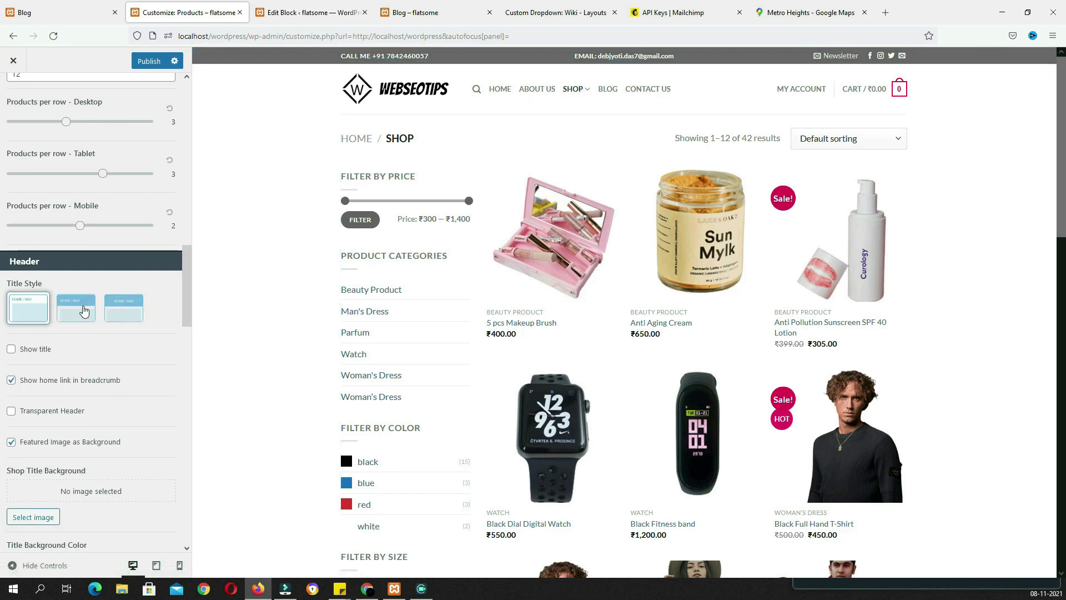
{"action": "left_click", "coordinate": [77, 300]}
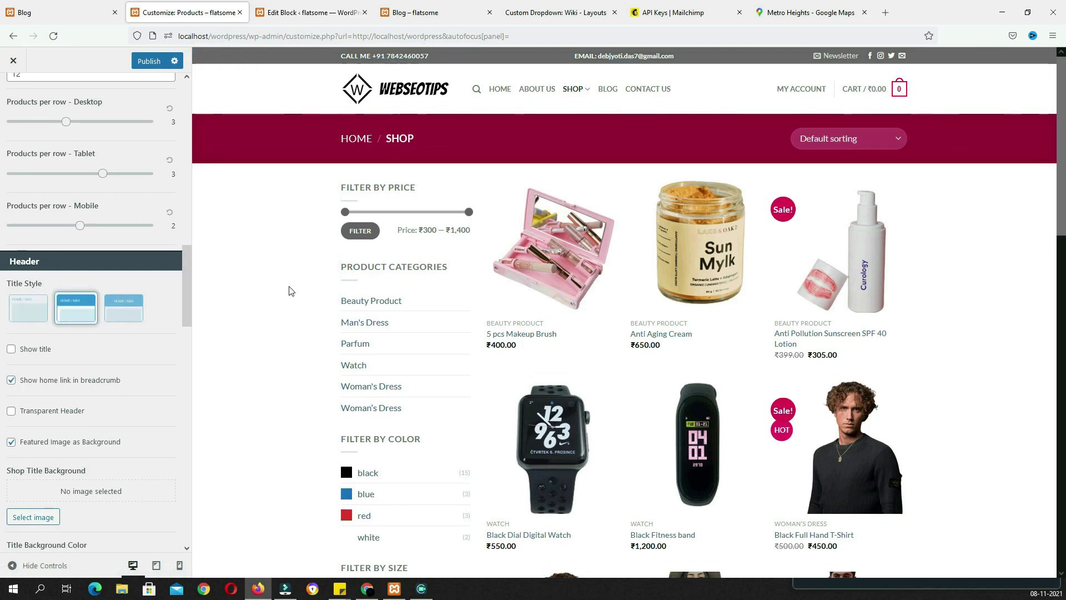
{"action": "left_click", "coordinate": [111, 317]}
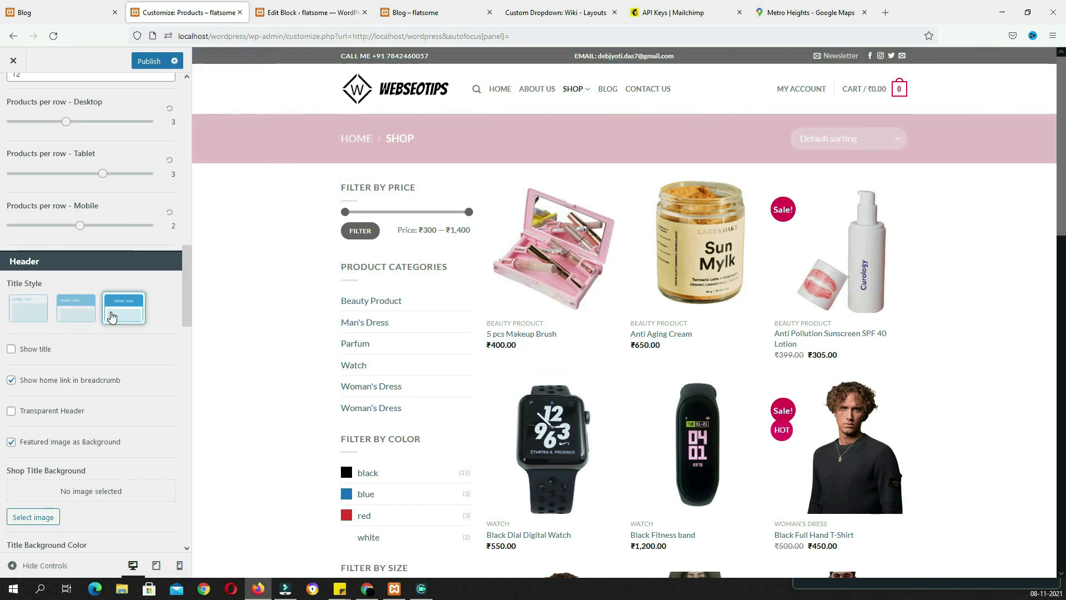
{"action": "left_click", "coordinate": [36, 316]}
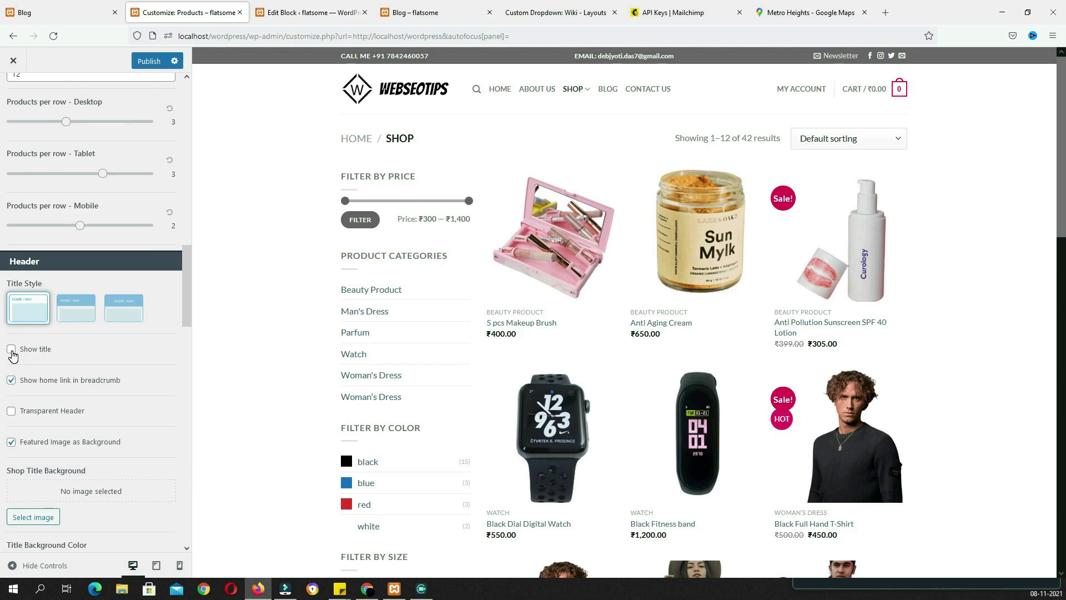
{"action": "left_click", "coordinate": [76, 308]}
{"action": "left_click", "coordinate": [11, 351]}
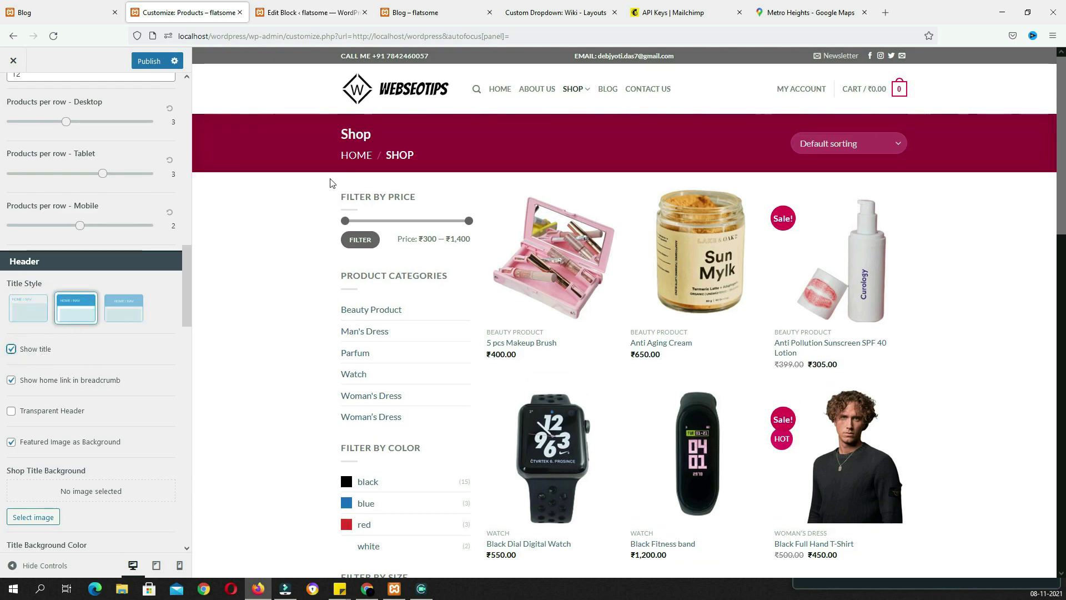
Toggle Transparent Header on, then leave it switched off
{"action": "left_click", "coordinate": [12, 412]}
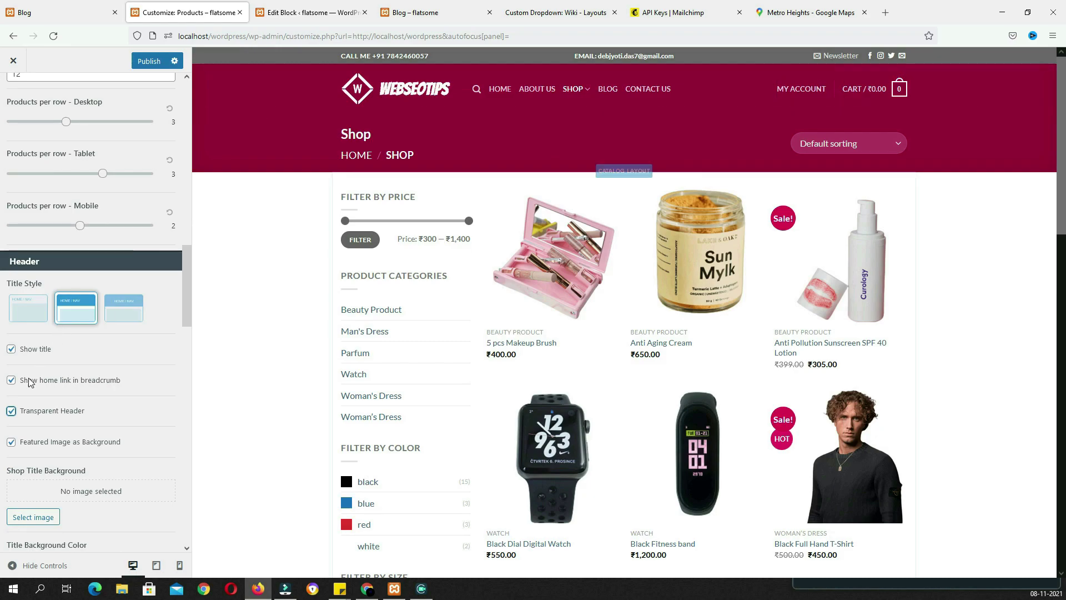
{"action": "left_click", "coordinate": [11, 411]}
{"action": "scroll", "coordinate": [22, 311], "scroll_direction": "down", "scroll_amount": 5}
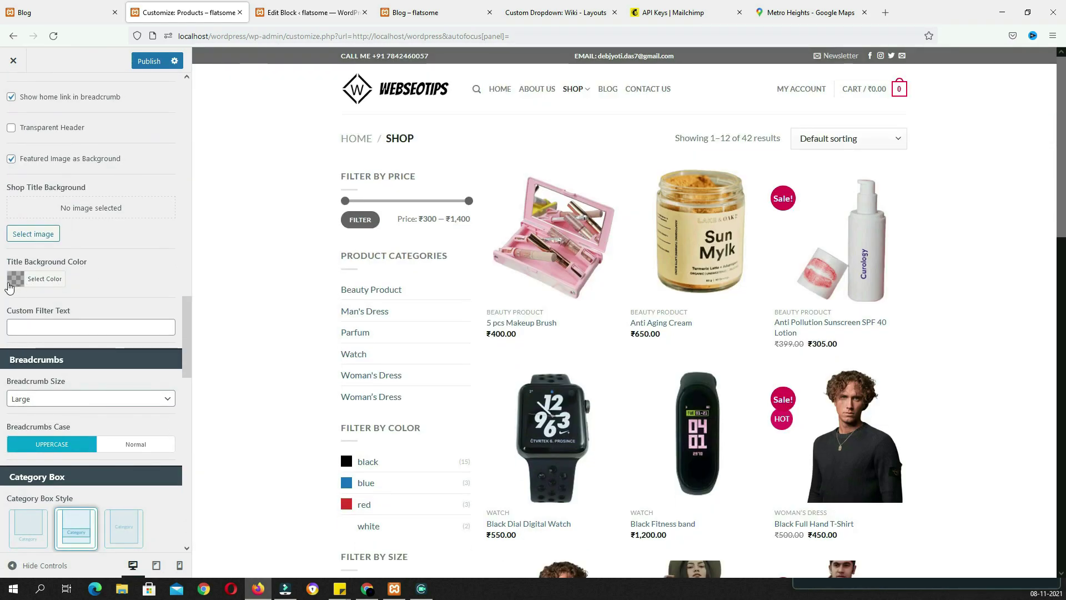
Focus the Custom Filter Text field, then preview the square and outlined sale-badge Bubble Styles
{"action": "scroll", "coordinate": [120, 314], "scroll_direction": "down", "scroll_amount": 1}
{"action": "left_click", "coordinate": [79, 271]}
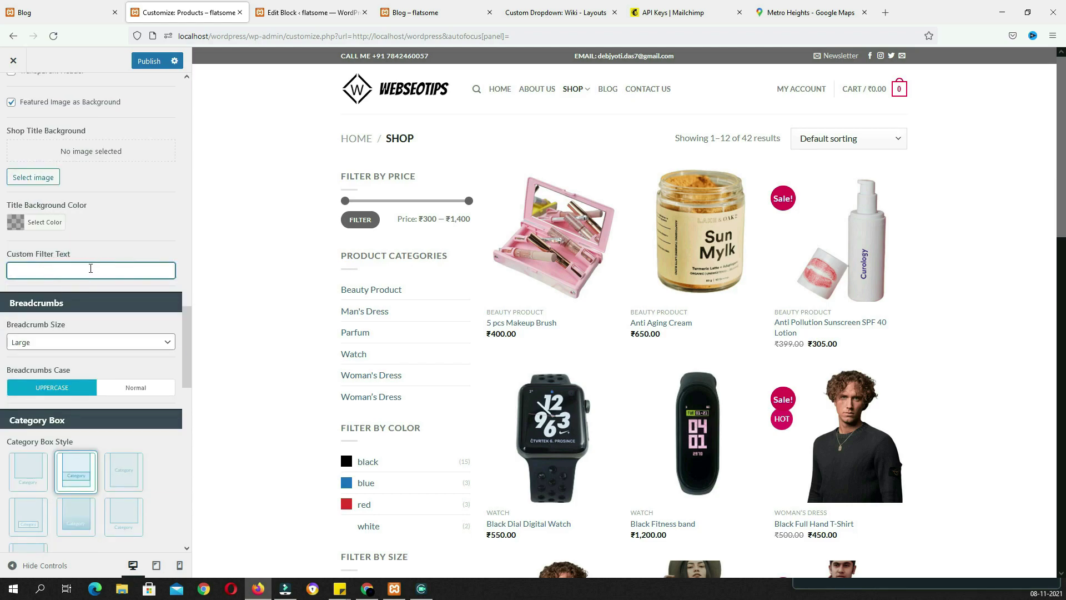
{"action": "scroll", "coordinate": [95, 272], "scroll_direction": "down", "scroll_amount": 2}
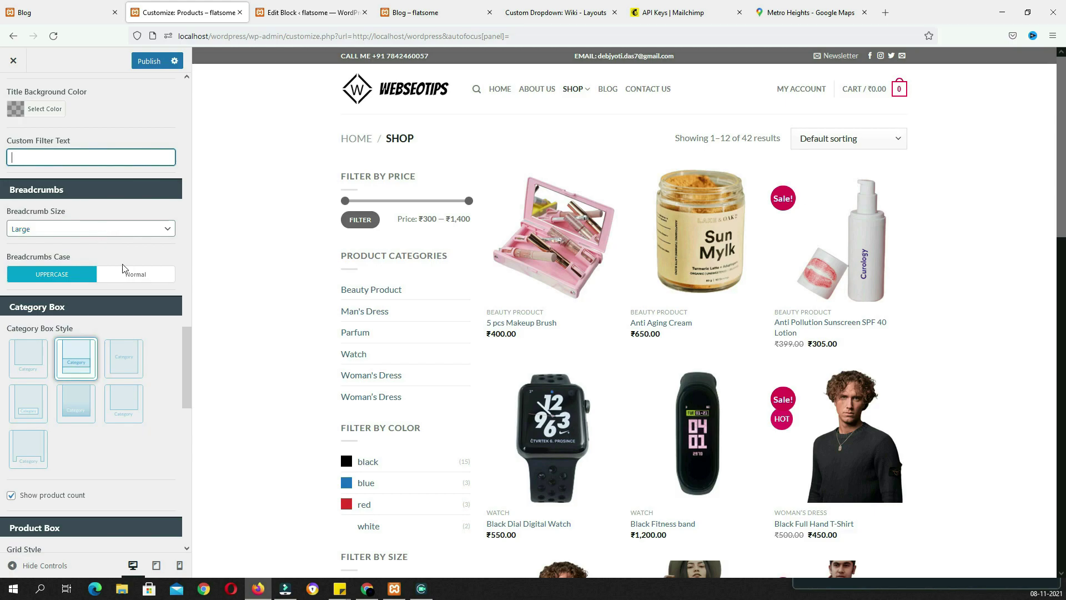
{"action": "scroll", "coordinate": [143, 333], "scroll_direction": "down", "scroll_amount": 2}
{"action": "scroll", "coordinate": [24, 319], "scroll_direction": "down", "scroll_amount": 10}
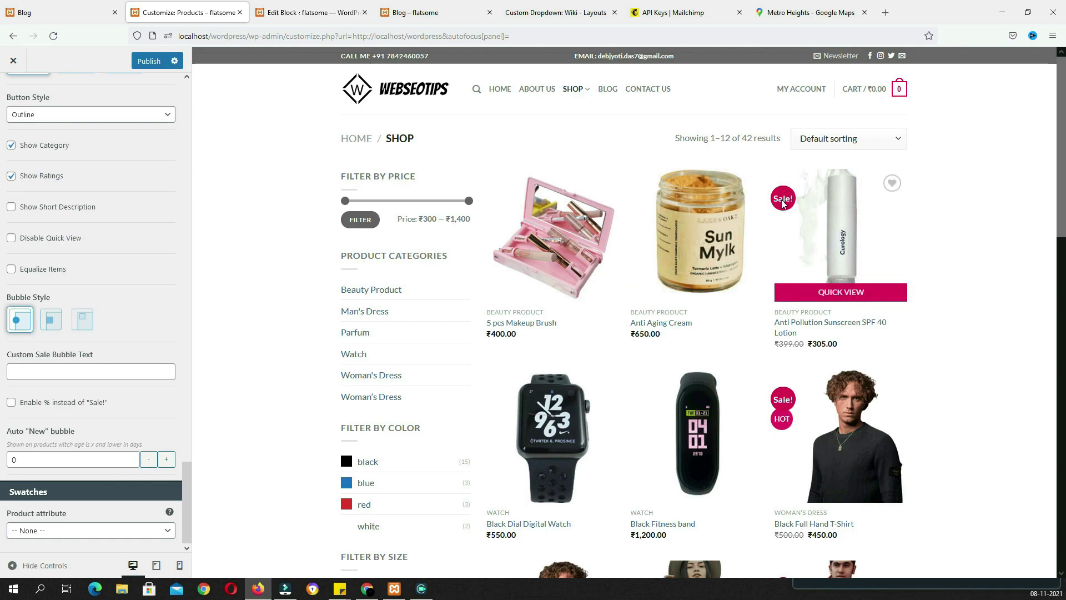
{"action": "left_click", "coordinate": [58, 327]}
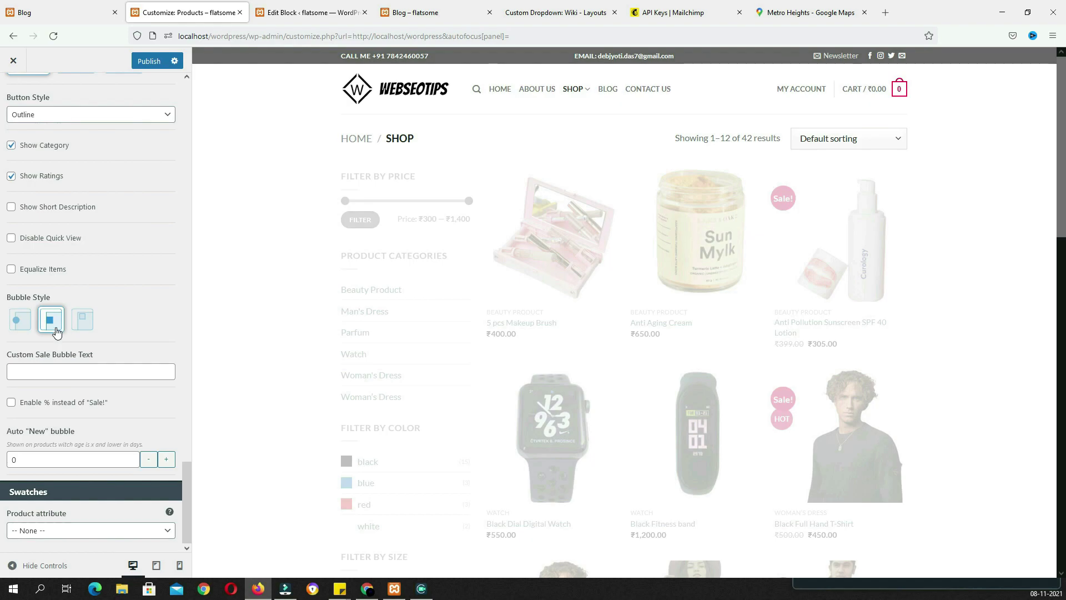
{"action": "left_click", "coordinate": [88, 327]}
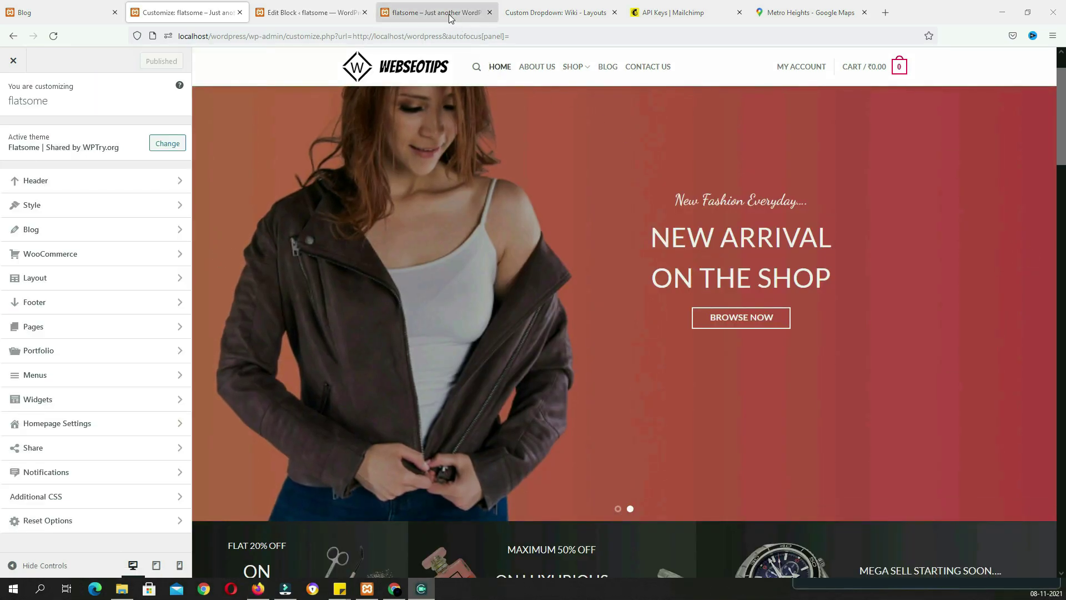
{"action": "left_click", "coordinate": [449, 12]}
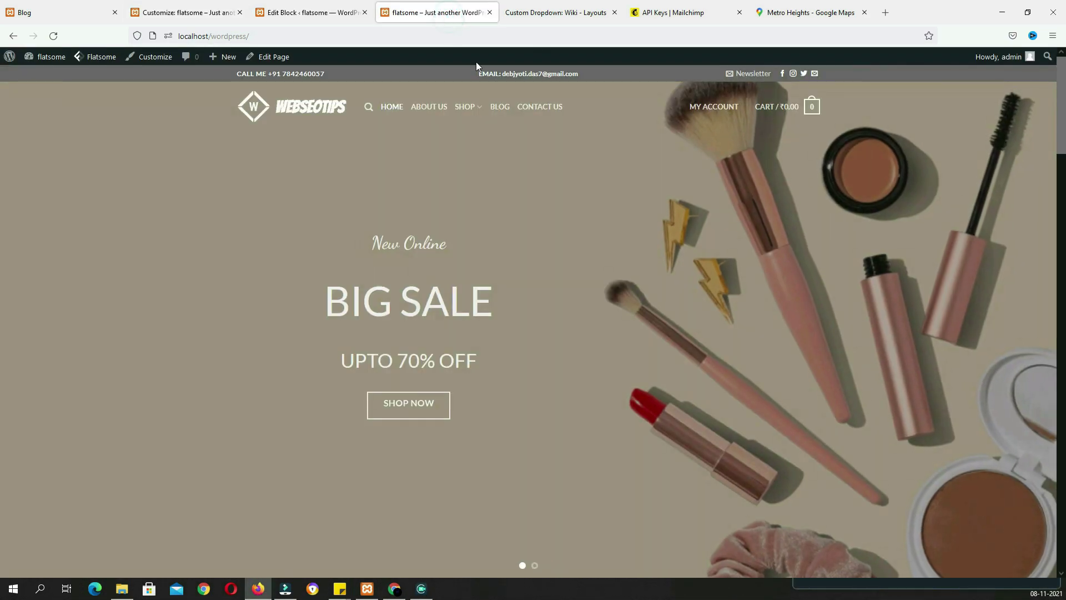
{"action": "scroll", "coordinate": [603, 192], "scroll_direction": "down", "scroll_amount": 1}
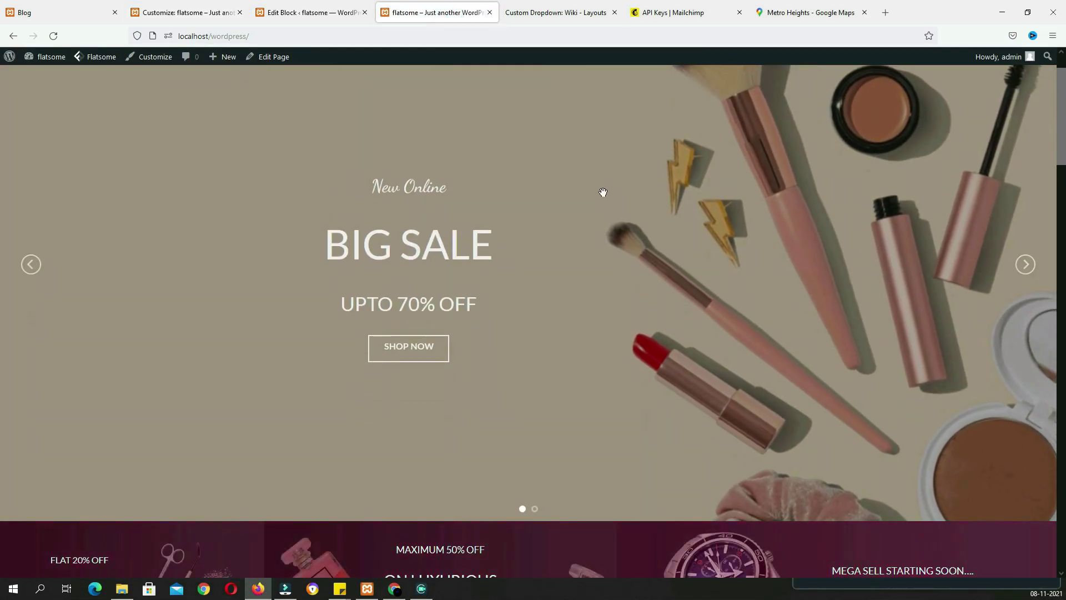
{"action": "scroll", "coordinate": [614, 230], "scroll_direction": "down", "scroll_amount": 2}
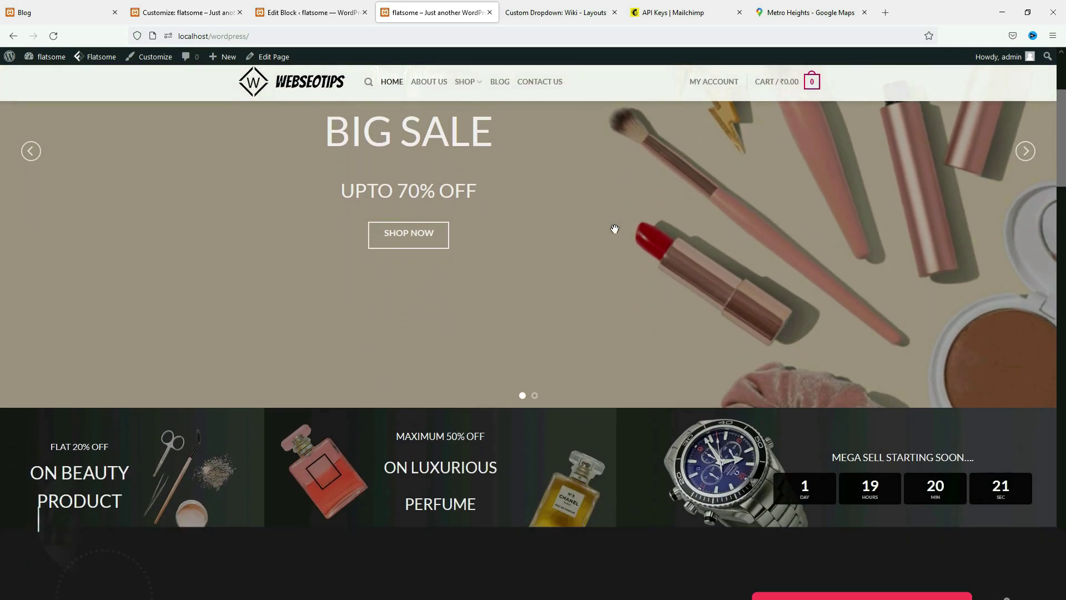
{"action": "scroll", "coordinate": [615, 230], "scroll_direction": "down", "scroll_amount": 2}
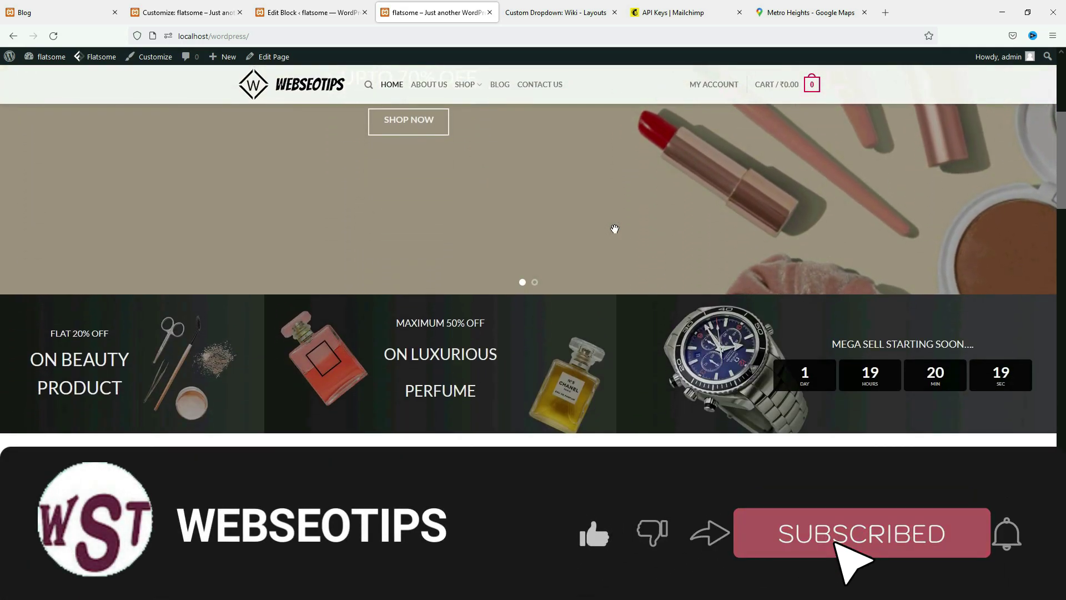
{"action": "scroll", "coordinate": [614, 229], "scroll_direction": "down", "scroll_amount": 2}
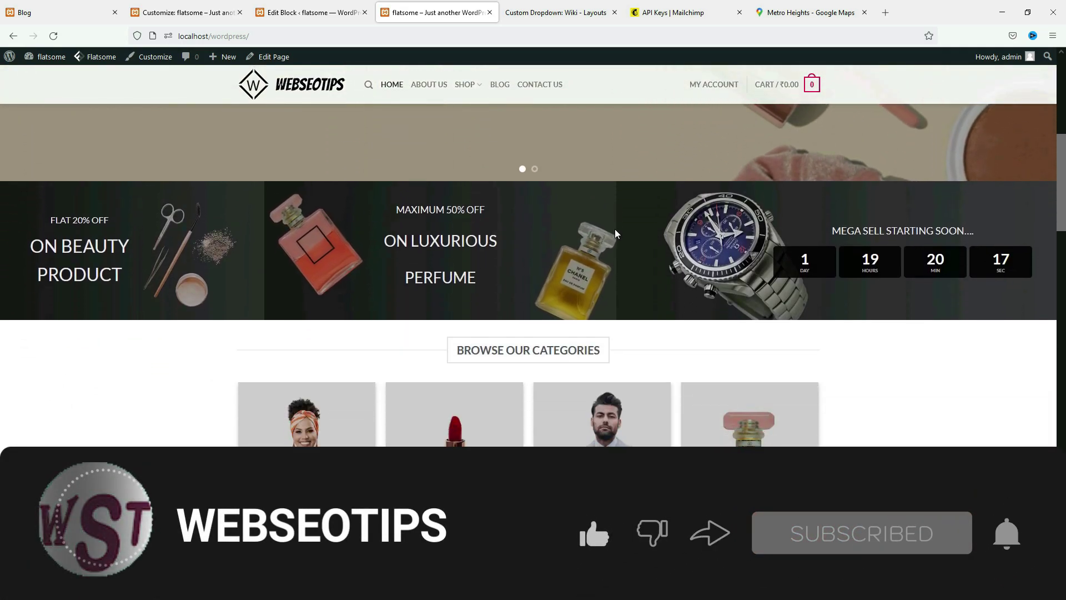
{"action": "scroll", "coordinate": [615, 233], "scroll_direction": "down", "scroll_amount": 2}
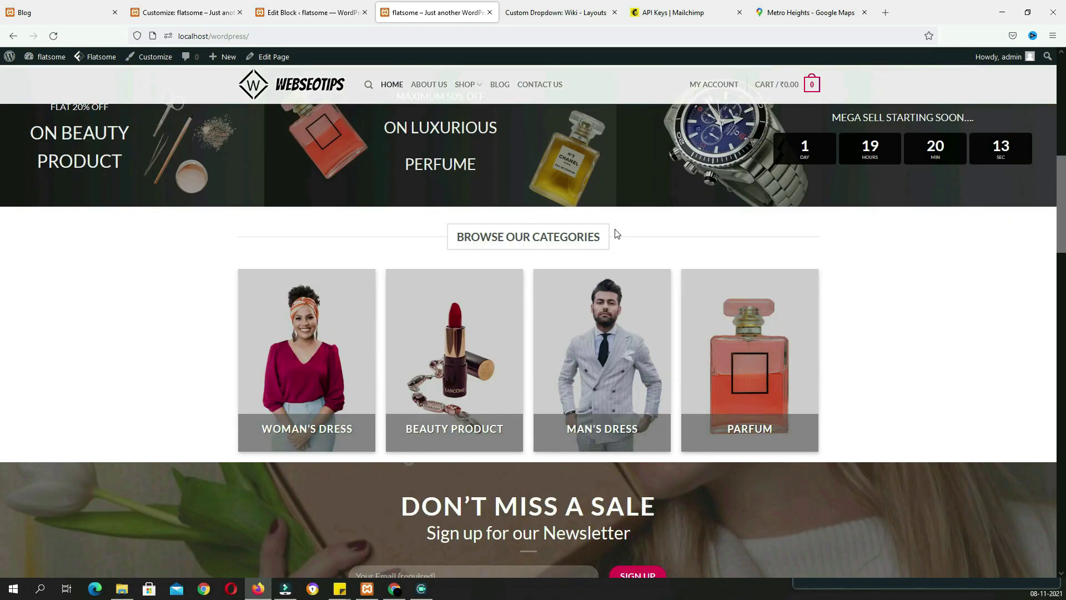
{"action": "scroll", "coordinate": [615, 233], "scroll_direction": "down", "scroll_amount": 2}
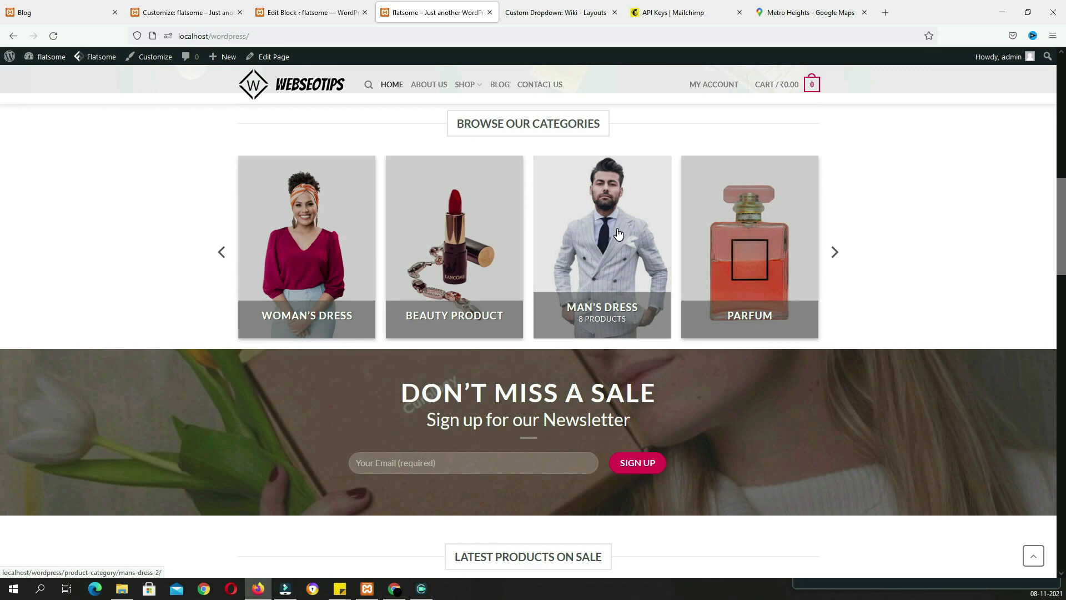
{"action": "scroll", "coordinate": [618, 233], "scroll_direction": "down", "scroll_amount": 5}
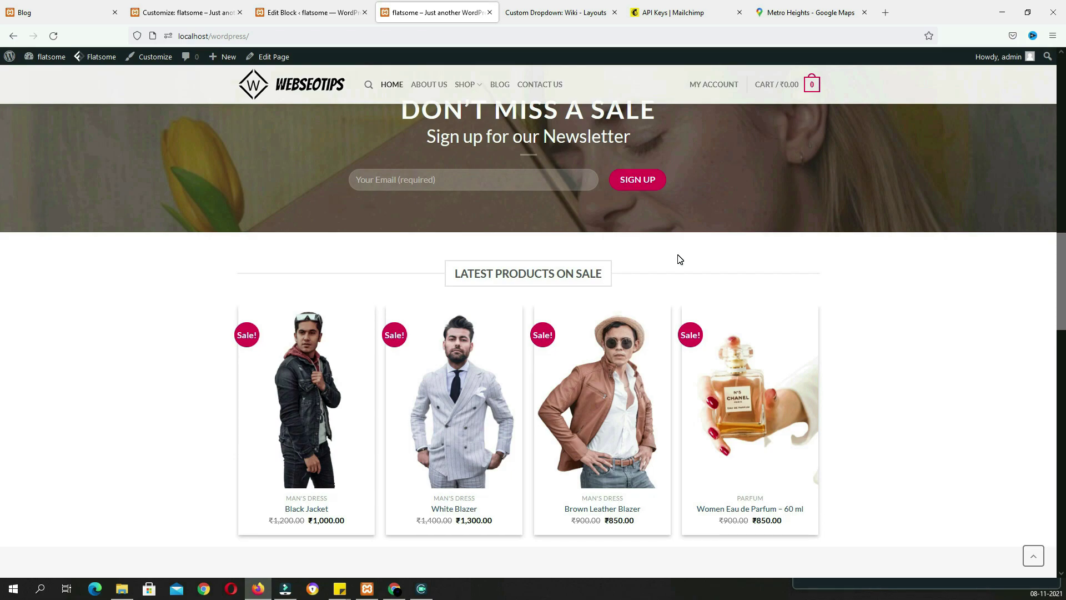
{"action": "scroll", "coordinate": [679, 257], "scroll_direction": "up", "scroll_amount": 8}
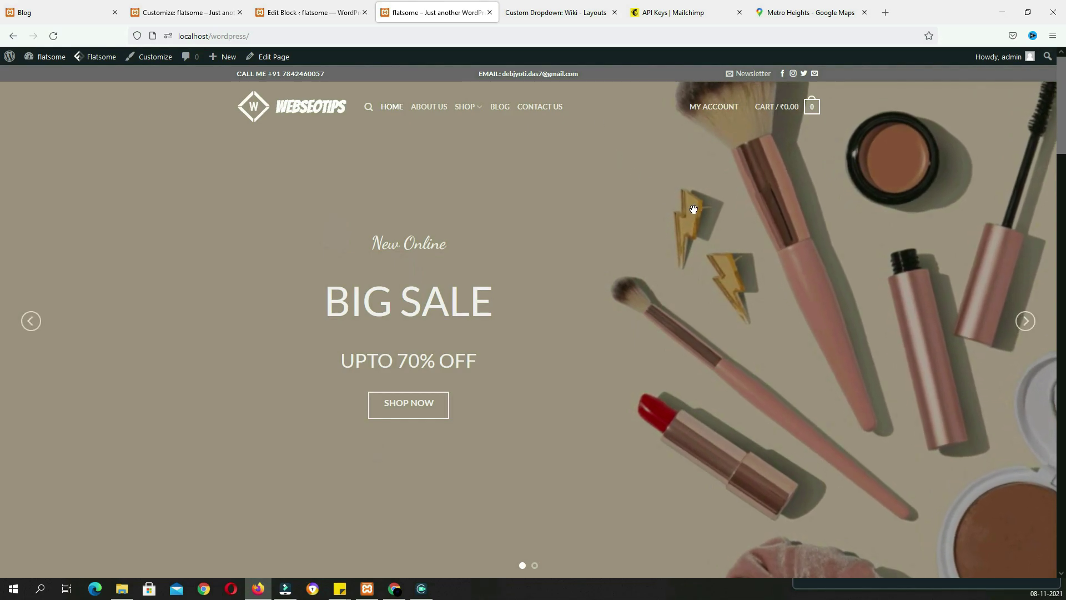
{"action": "scroll", "coordinate": [692, 209], "scroll_direction": "down", "scroll_amount": 3}
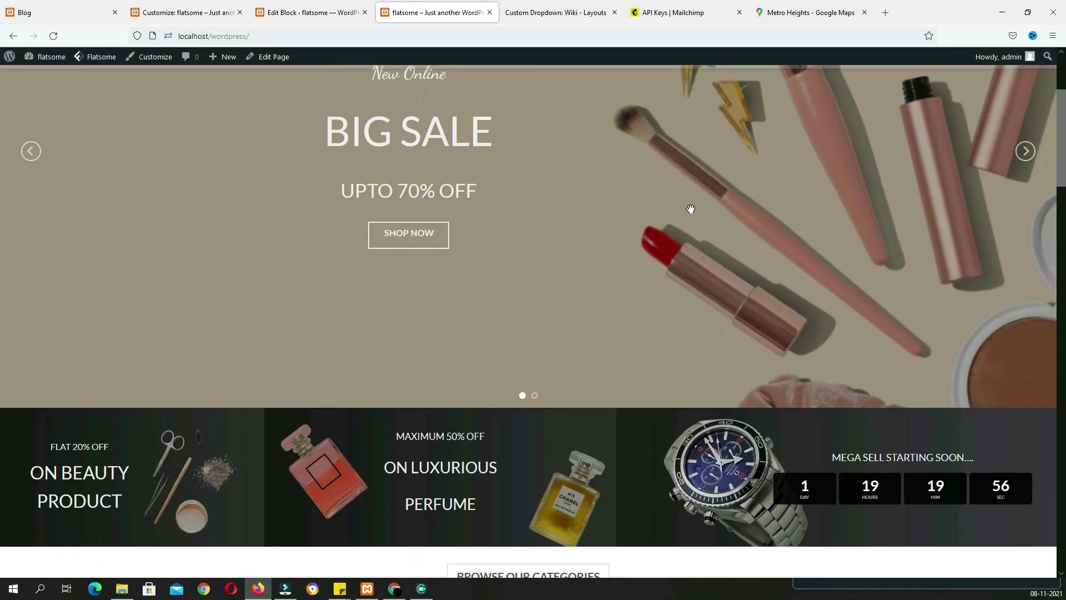
{"action": "scroll", "coordinate": [691, 209], "scroll_direction": "down", "scroll_amount": 4}
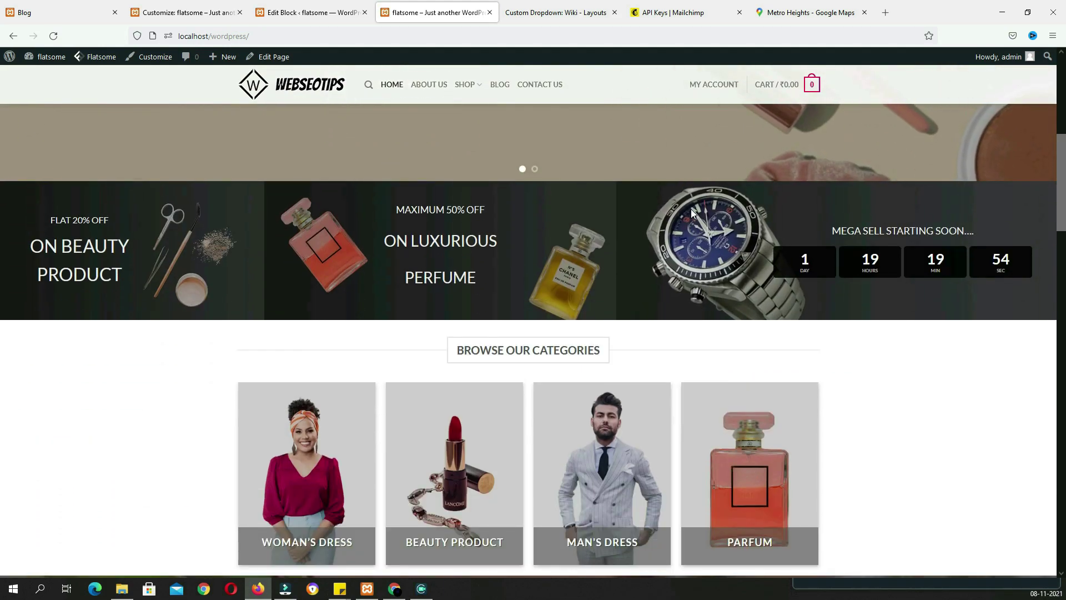